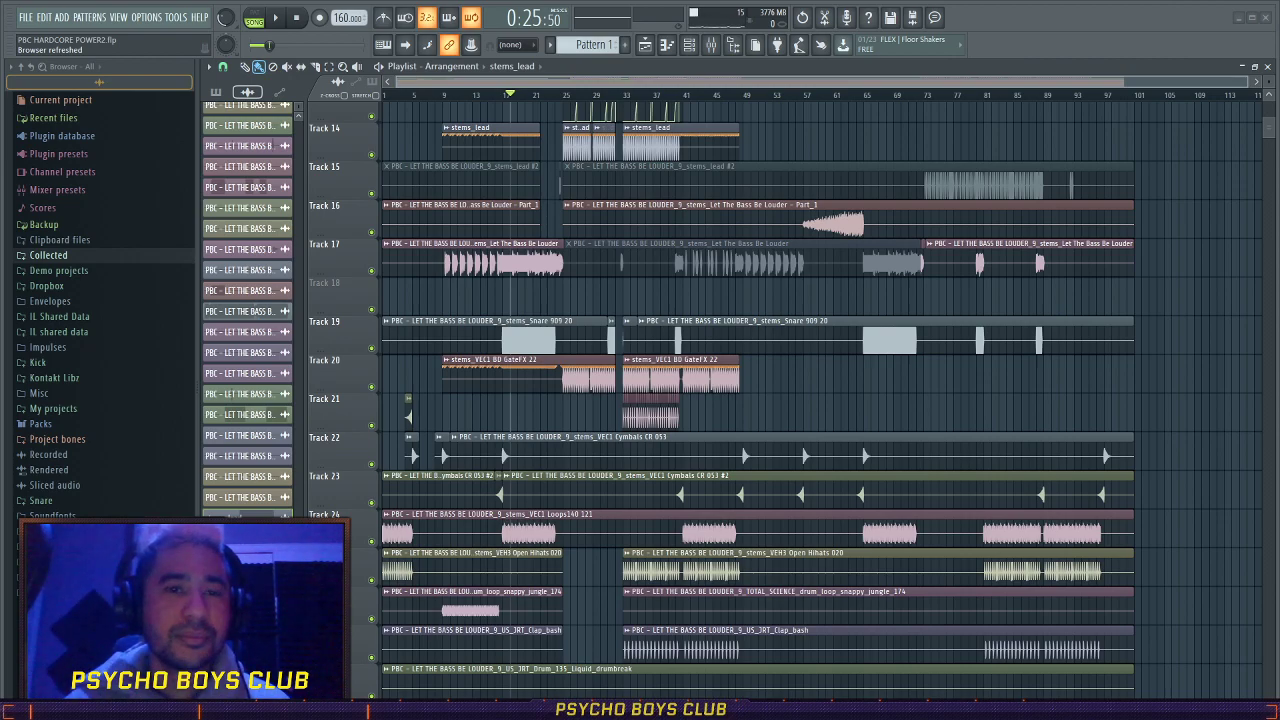
- Make the stolt display source visible in Streamlabs OBS, clear the source selection and put the window away
{"action": "left_click", "coordinate": [668, 573]}
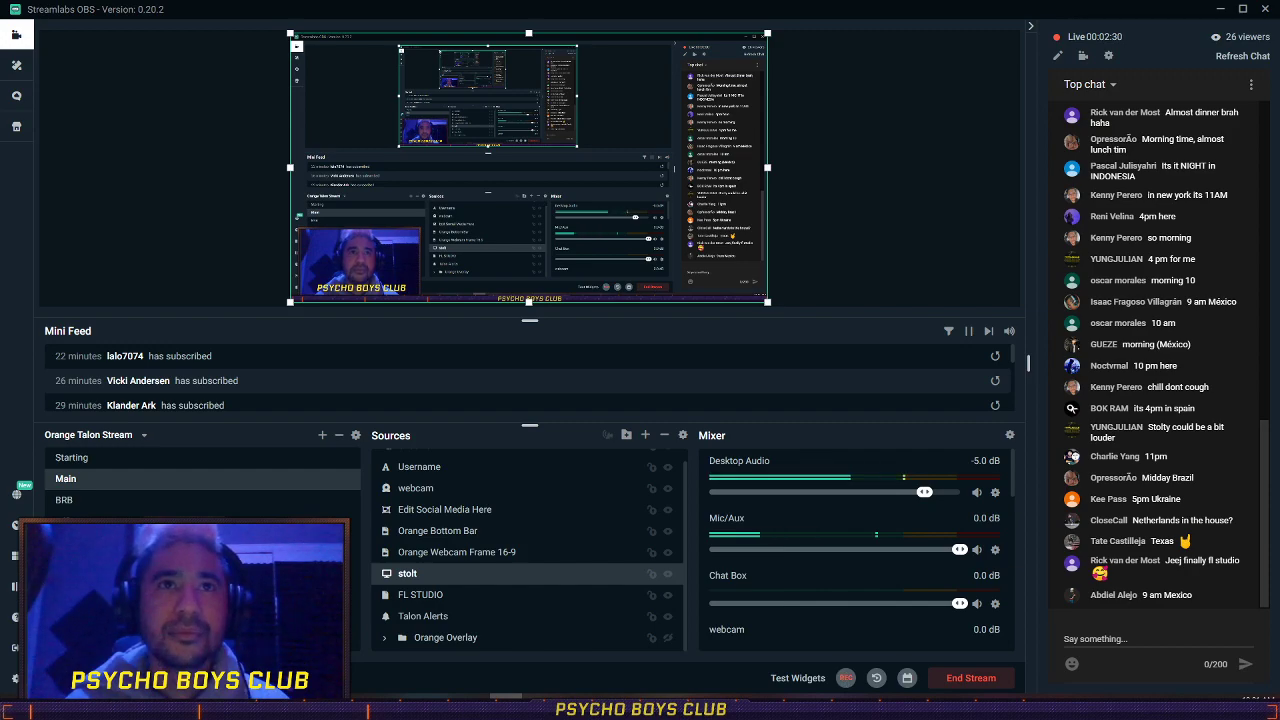
{"action": "left_click", "coordinate": [856, 230]}
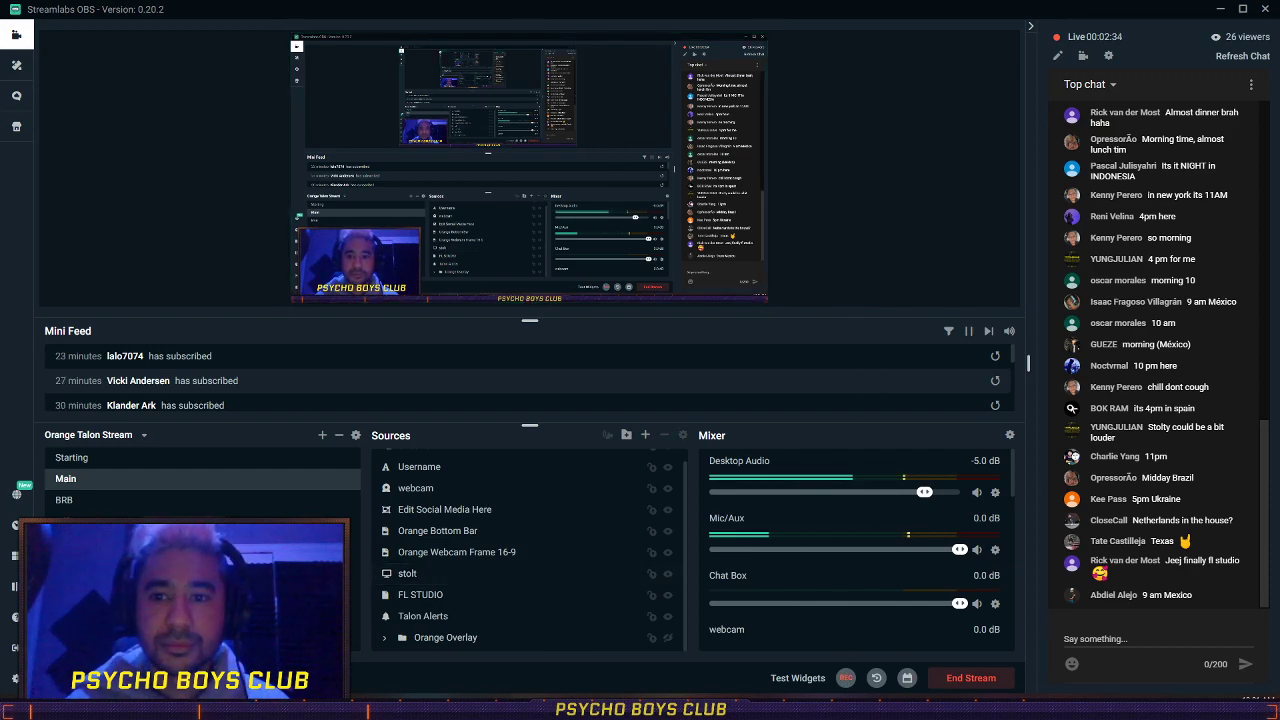
{"action": "left_click_drag", "start_coordinate": [816, 6], "coordinate": [640, 719]}
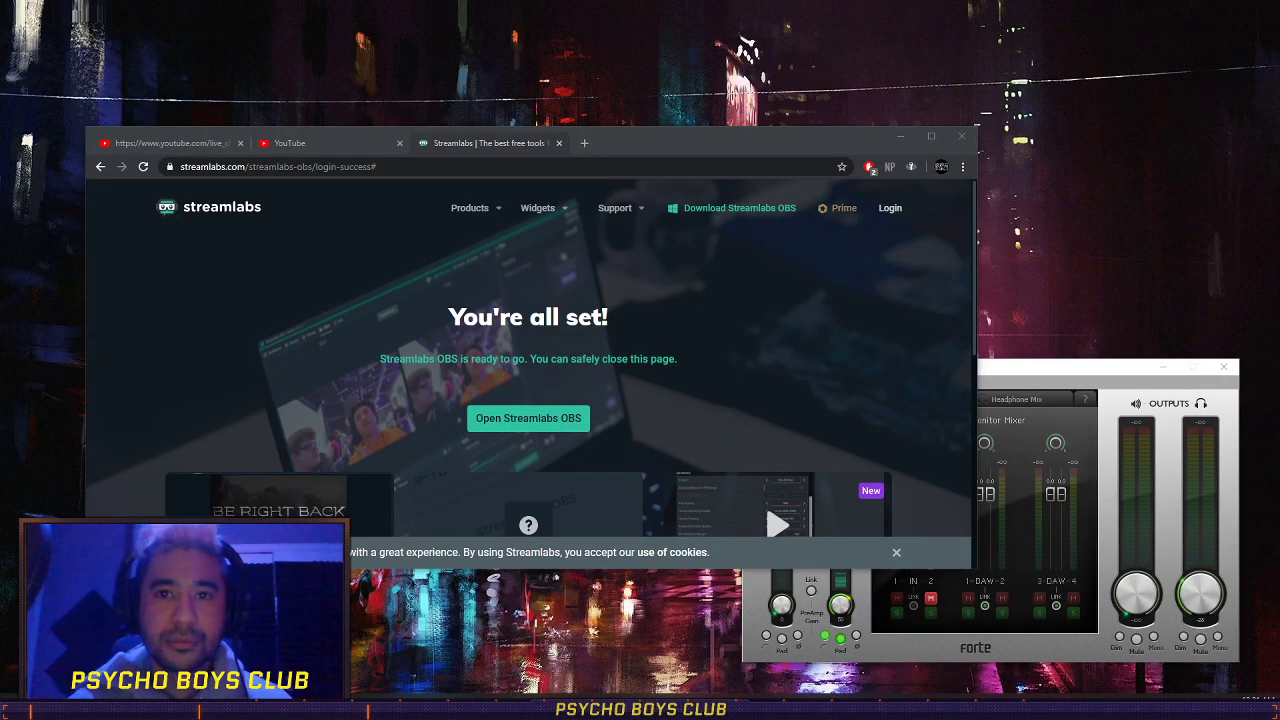
- Switch to Discord, maximize its window and show the call's shared screen in full screen
{"action": "left_click_drag", "start_coordinate": [1091, 719], "coordinate": [844, 186]}
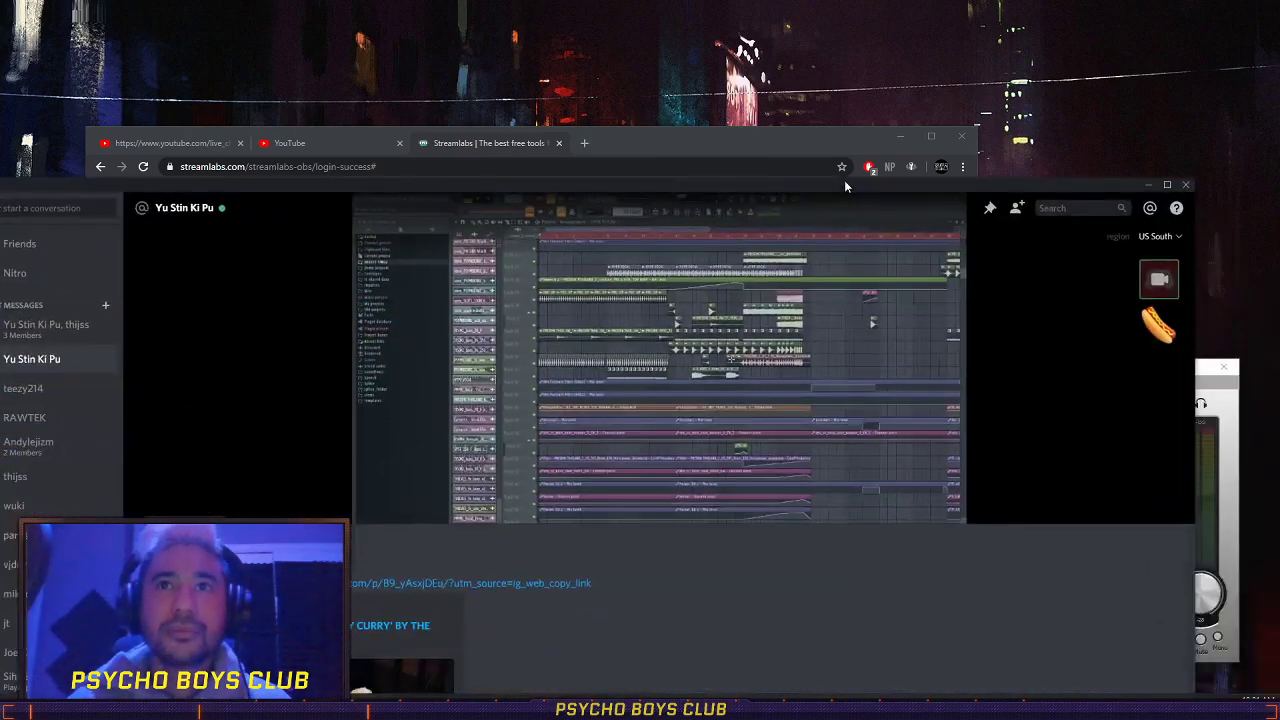
{"action": "double_click", "coordinate": [851, 190]}
{"action": "left_click", "coordinate": [1257, 326]}
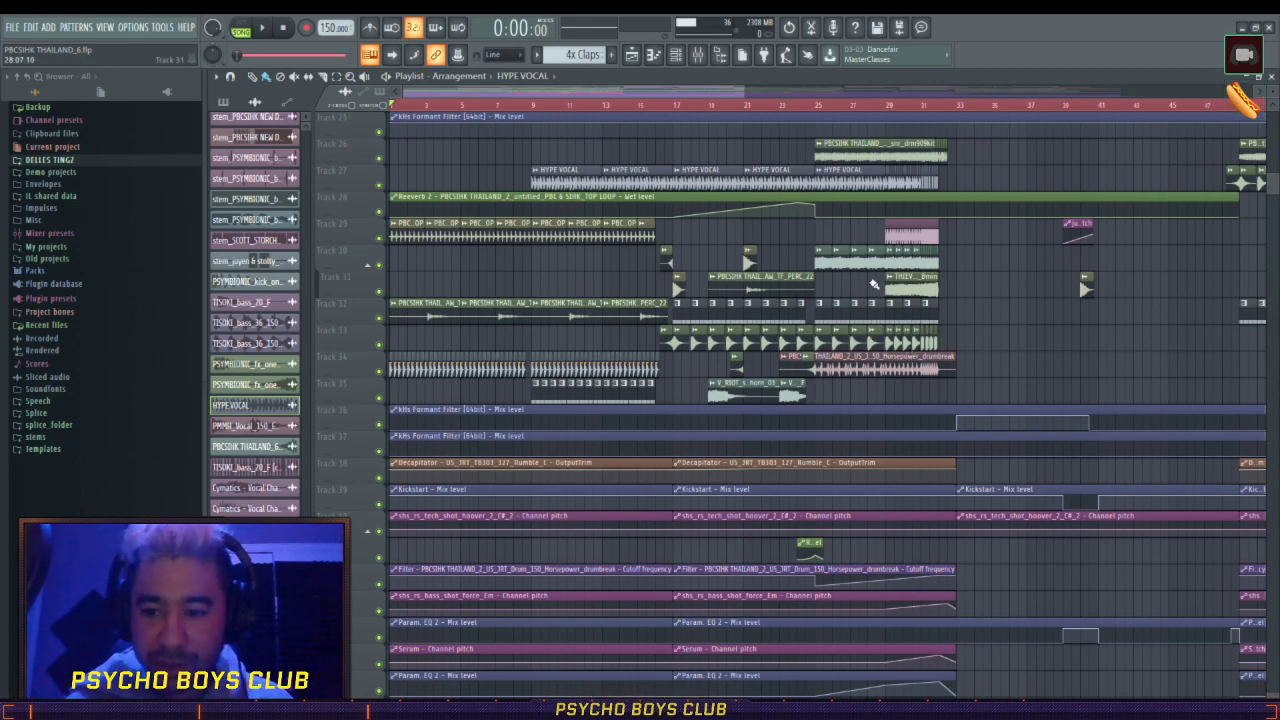
- Look over the full arrangement of the shared PBCSIHK THAILAND_6 project, from the first tracks to the automation clips
{"action": "scroll", "coordinate": [608, 115], "scroll_direction": "down", "scroll_amount": 1}
{"action": "scroll", "coordinate": [608, 115], "scroll_direction": "down", "scroll_amount": 3}
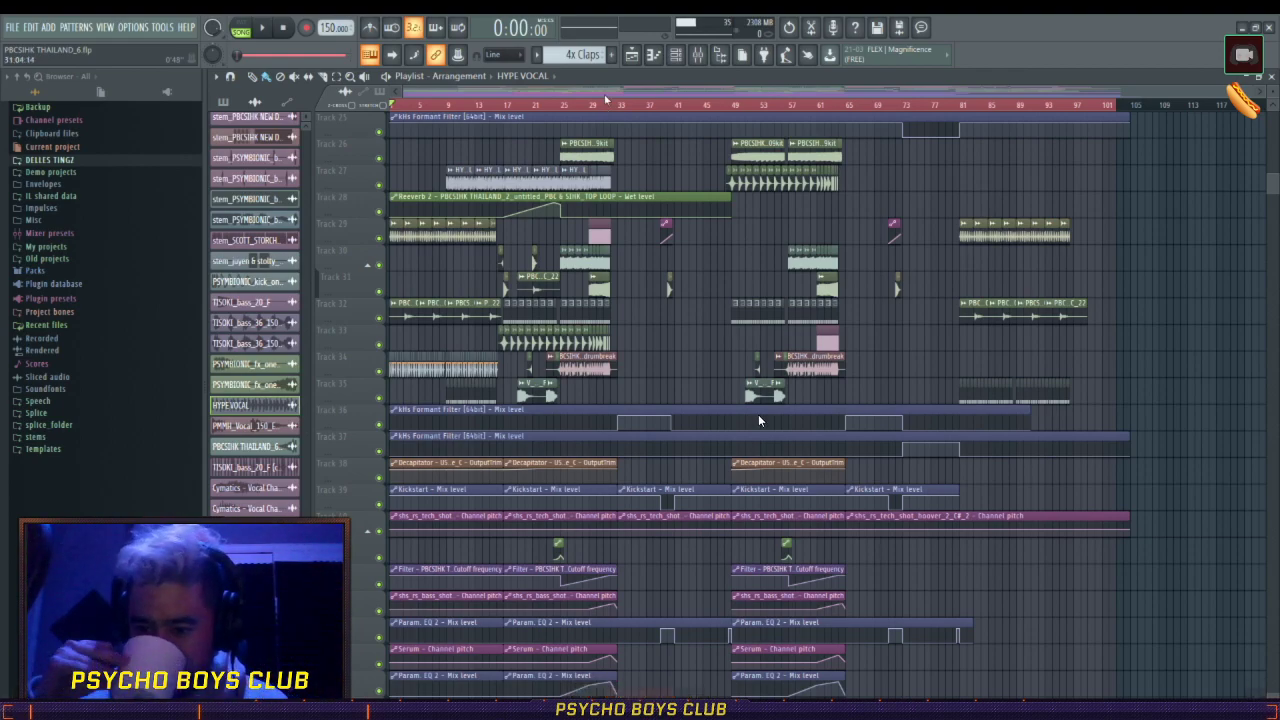
{"action": "scroll", "coordinate": [758, 421], "scroll_direction": "up", "scroll_amount": 8}
{"action": "scroll", "coordinate": [758, 421], "scroll_direction": "up", "scroll_amount": 1}
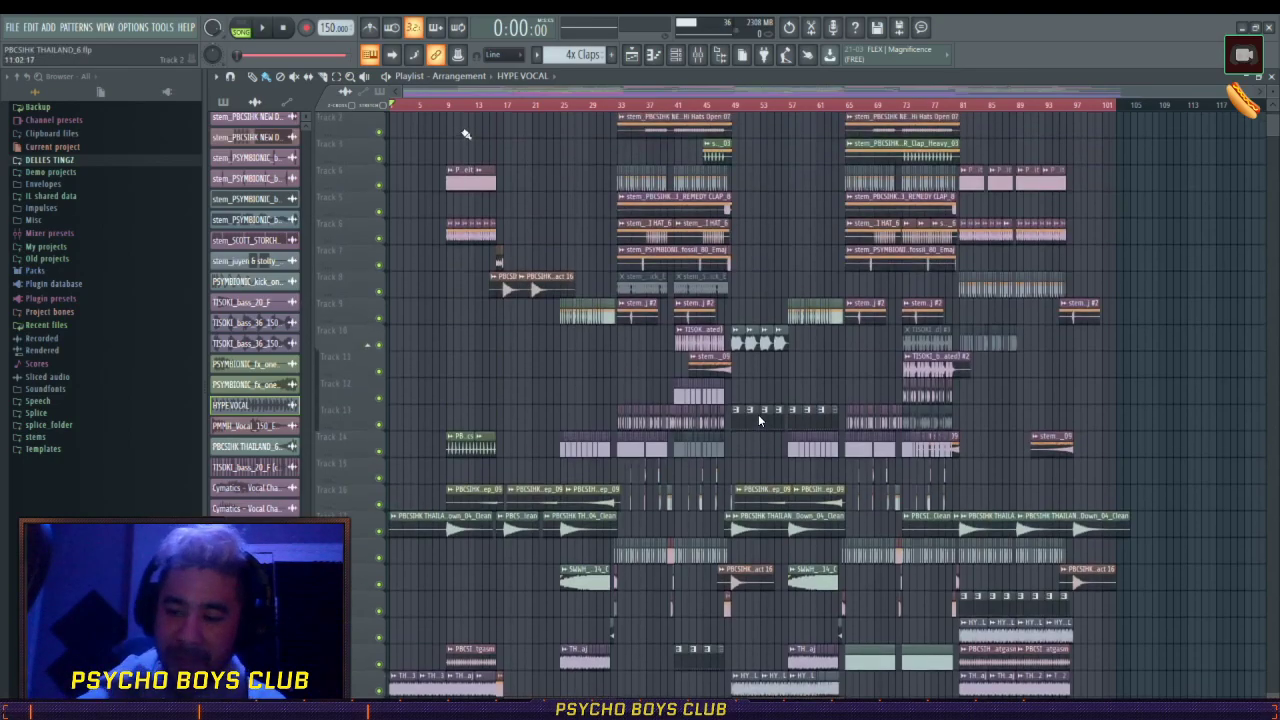
{"action": "scroll", "coordinate": [758, 421], "scroll_direction": "down", "scroll_amount": 1}
{"action": "scroll", "coordinate": [758, 414], "scroll_direction": "down", "scroll_amount": 8}
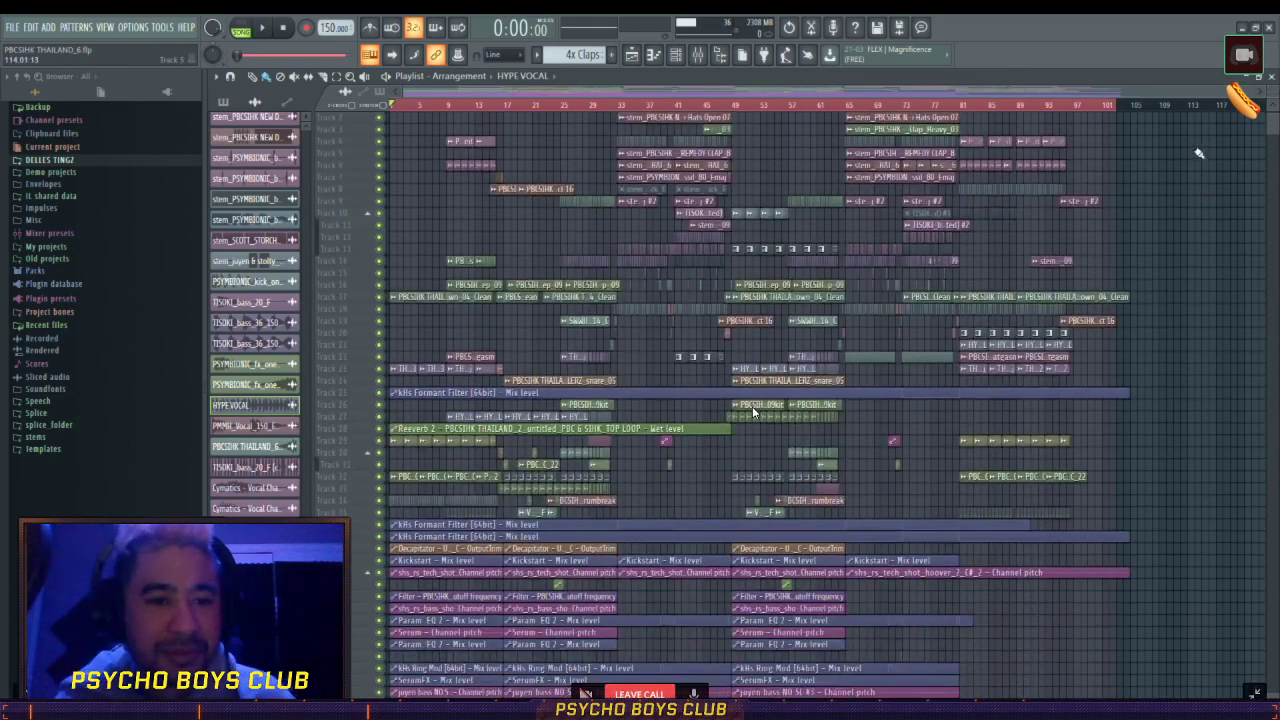
{"action": "scroll", "coordinate": [702, 350], "scroll_direction": "up", "scroll_amount": 6}
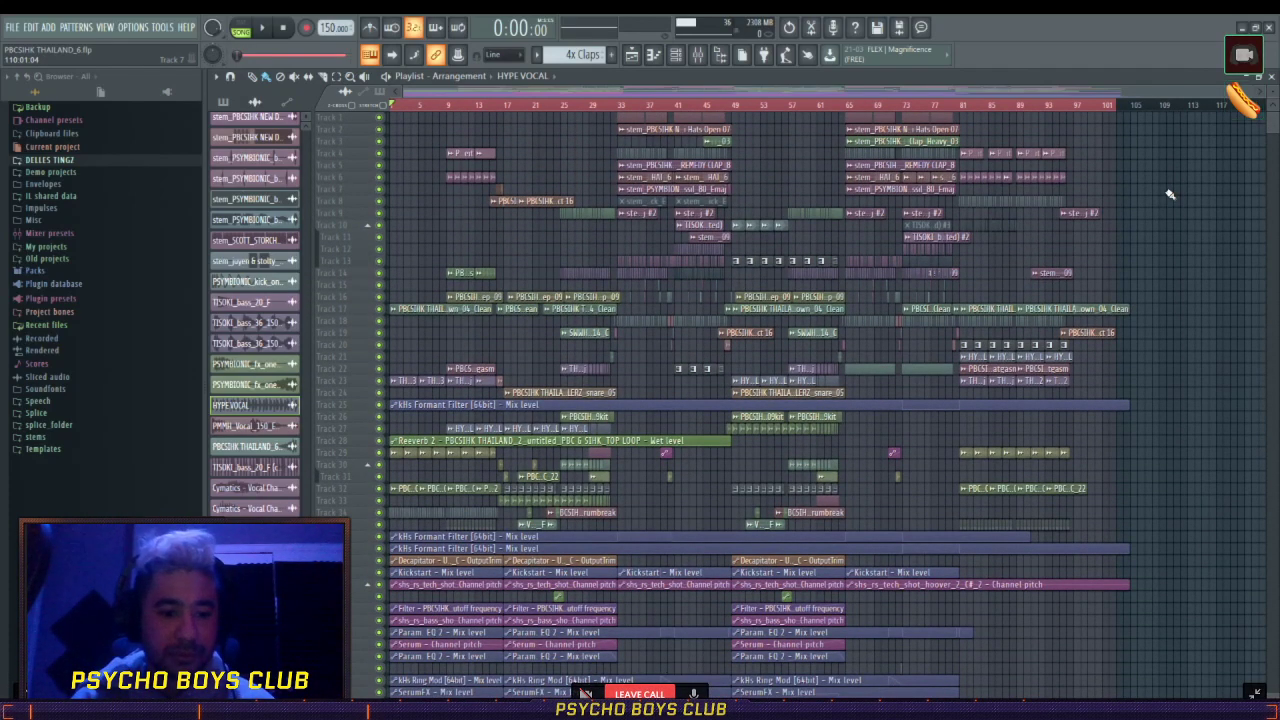
- Switch to the browser showing the Streamlabs page, close it and return to the first tracks of the shared arrangement
{"action": "key", "text": "alt+Tab"}
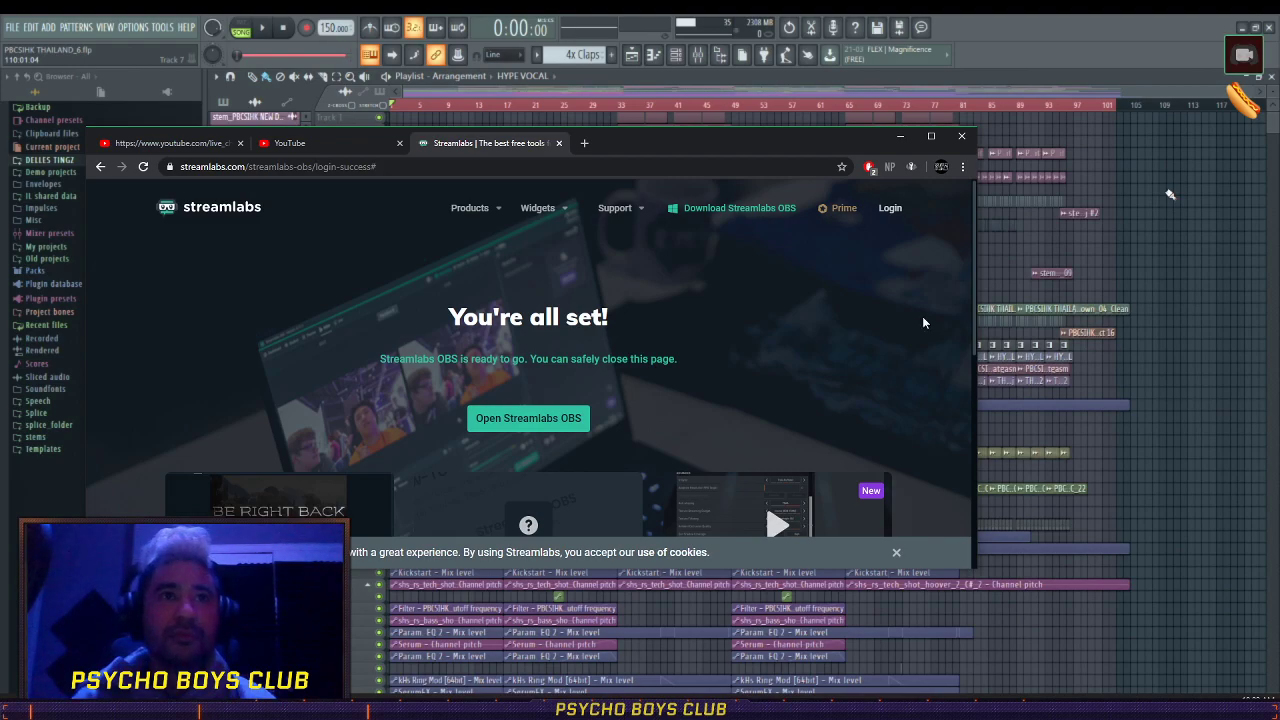
{"action": "left_click", "coordinate": [961, 136]}
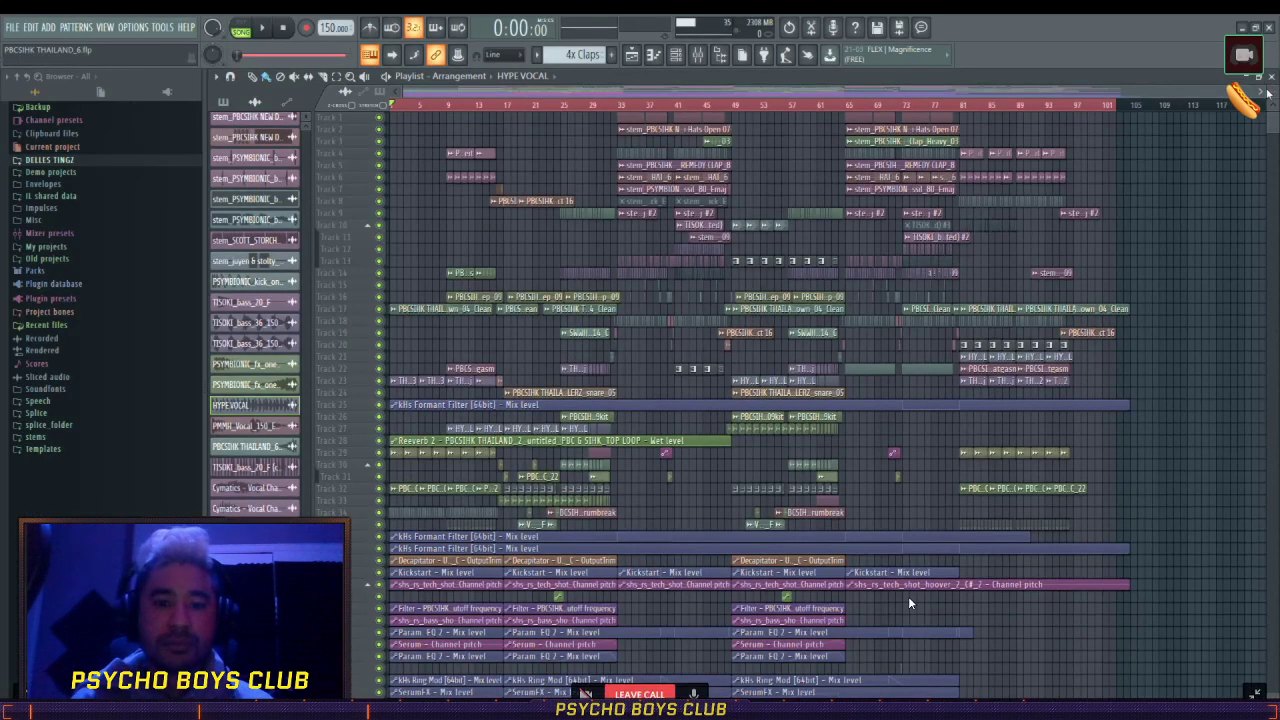
{"action": "scroll", "coordinate": [909, 600], "scroll_direction": "up", "scroll_amount": 2}
{"action": "scroll", "coordinate": [897, 586], "scroll_direction": "up", "scroll_amount": 4}
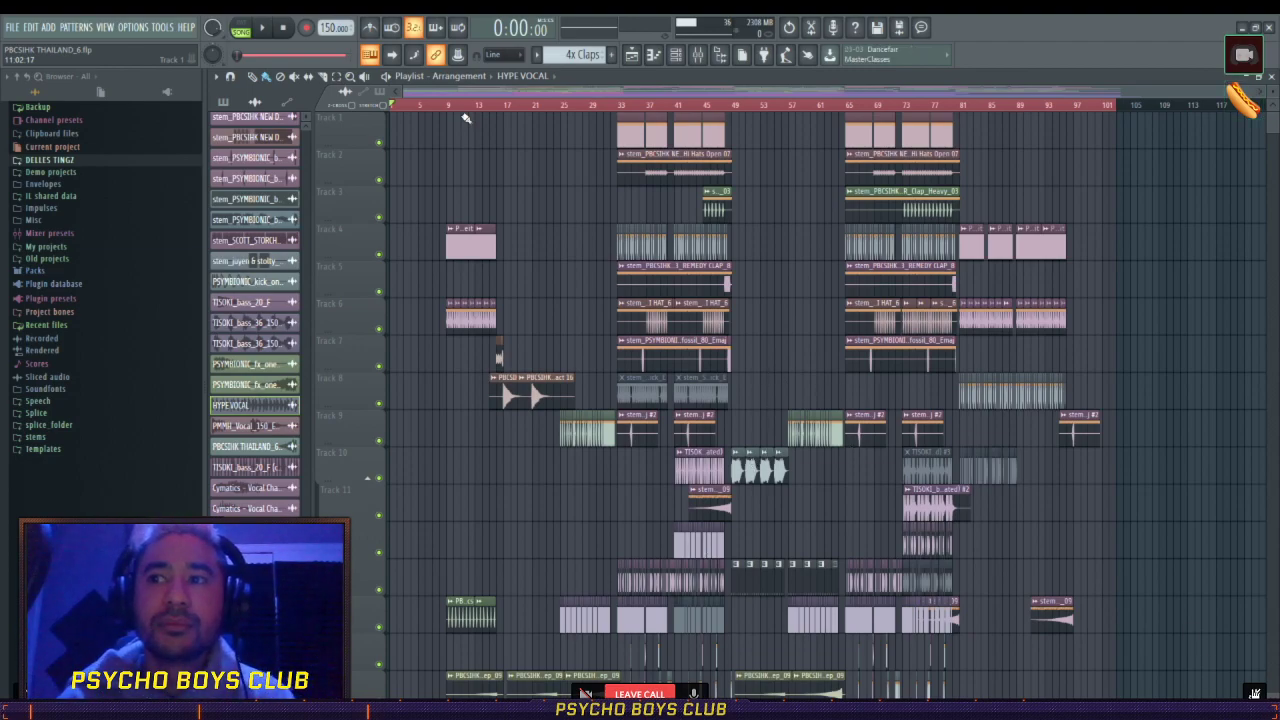
- Raise the call partner's user volume to 104% in Discord and put the shared screen back in full screen
{"action": "key", "text": "Escape"}
{"action": "right_click", "coordinate": [726, 229]}
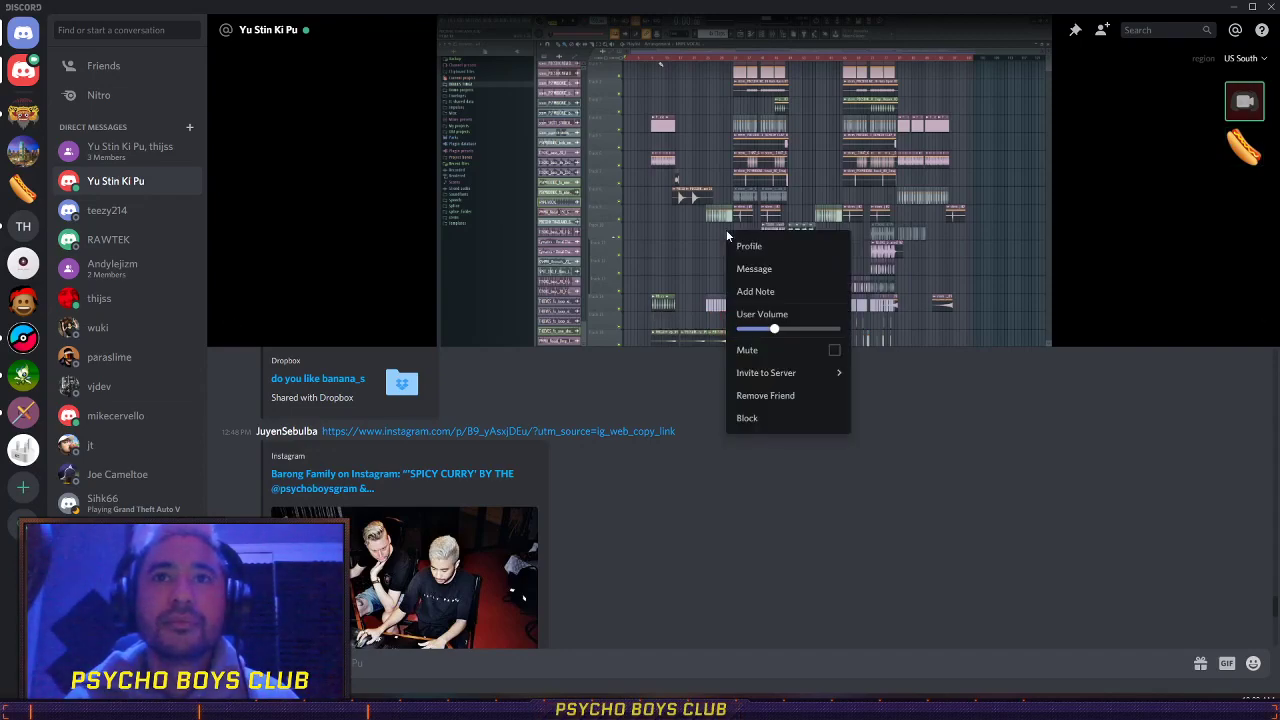
{"action": "left_click_drag", "start_coordinate": [774, 328], "coordinate": [786, 328]}
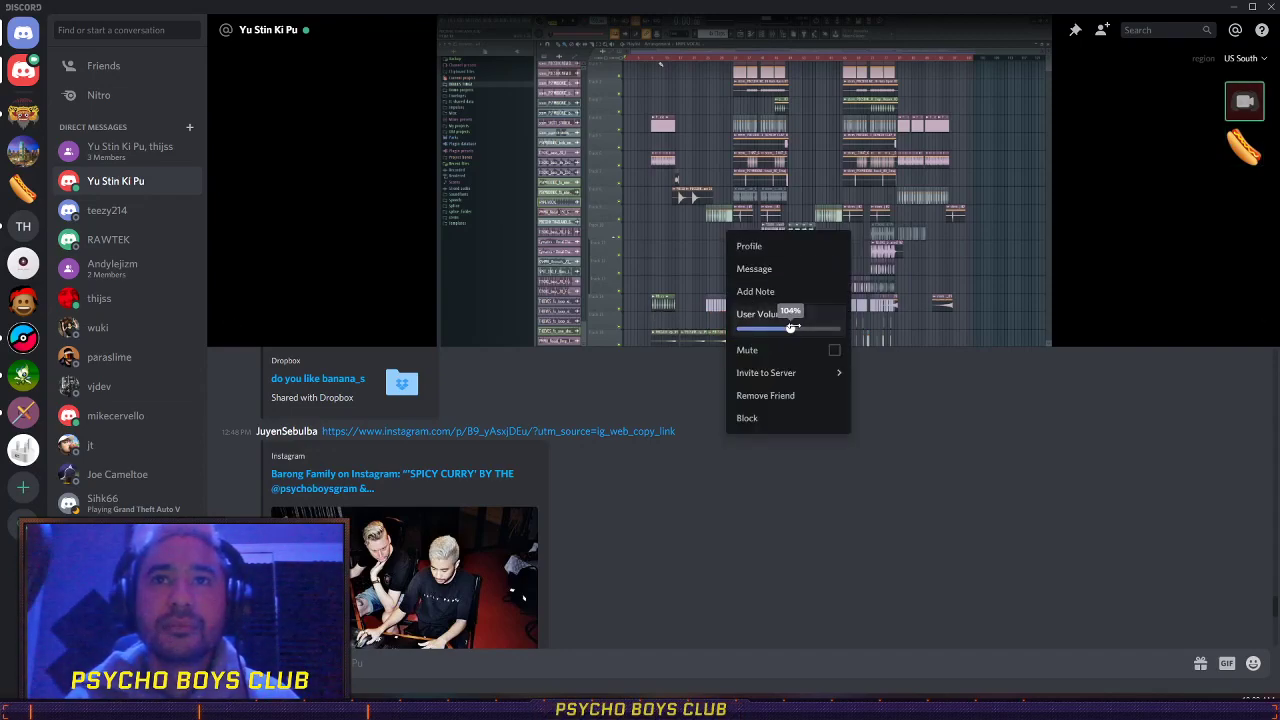
{"action": "left_click", "coordinate": [1124, 296]}
{"action": "left_click", "coordinate": [1252, 327]}
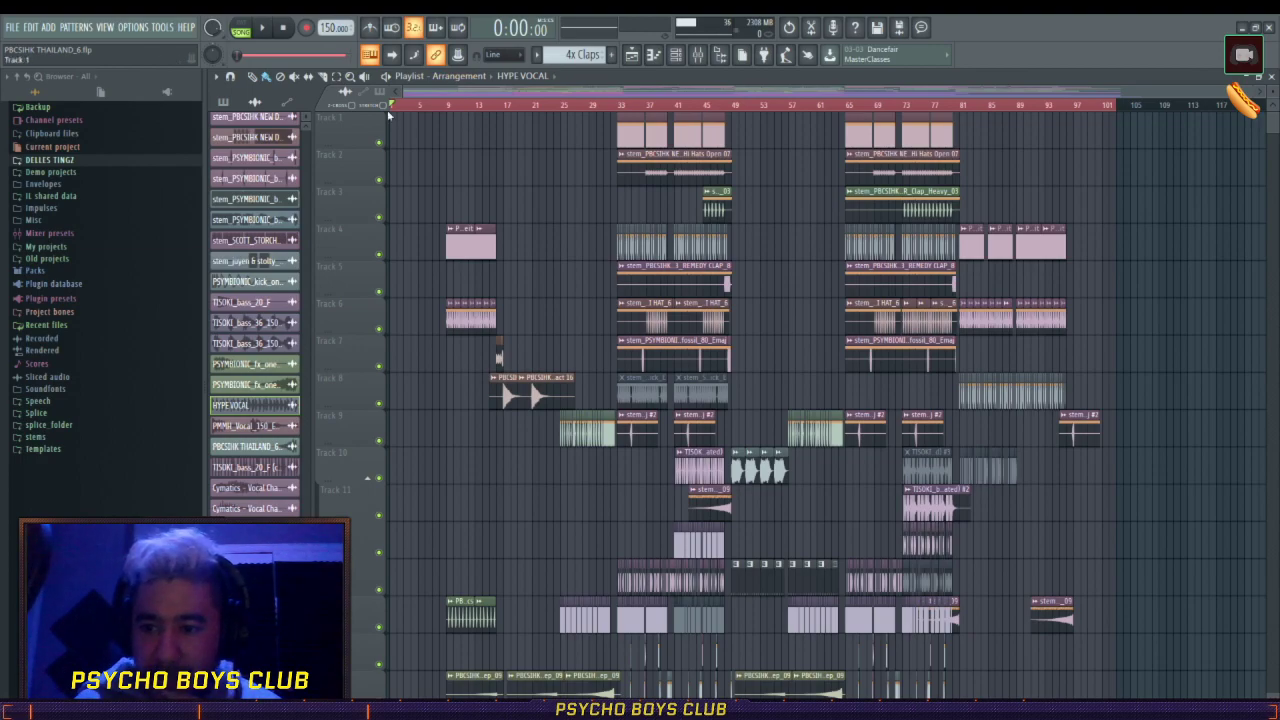
- Examine the intro and build-up clips across the playlist tracks, zooming in on the first 19 bars
{"action": "scroll", "coordinate": [557, 257], "scroll_direction": "down", "scroll_amount": 4}
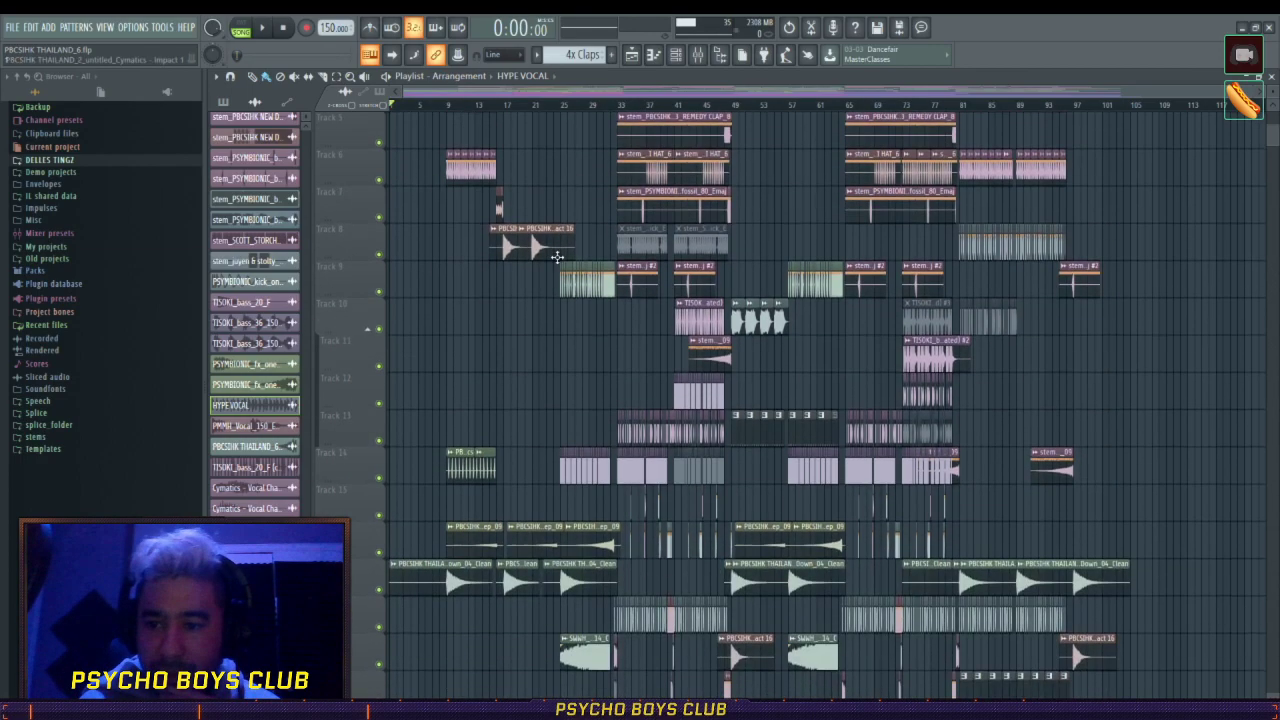
{"action": "scroll", "coordinate": [557, 257], "scroll_direction": "down", "scroll_amount": 10}
{"action": "scroll", "coordinate": [467, 113], "scroll_direction": "up", "scroll_amount": 2}
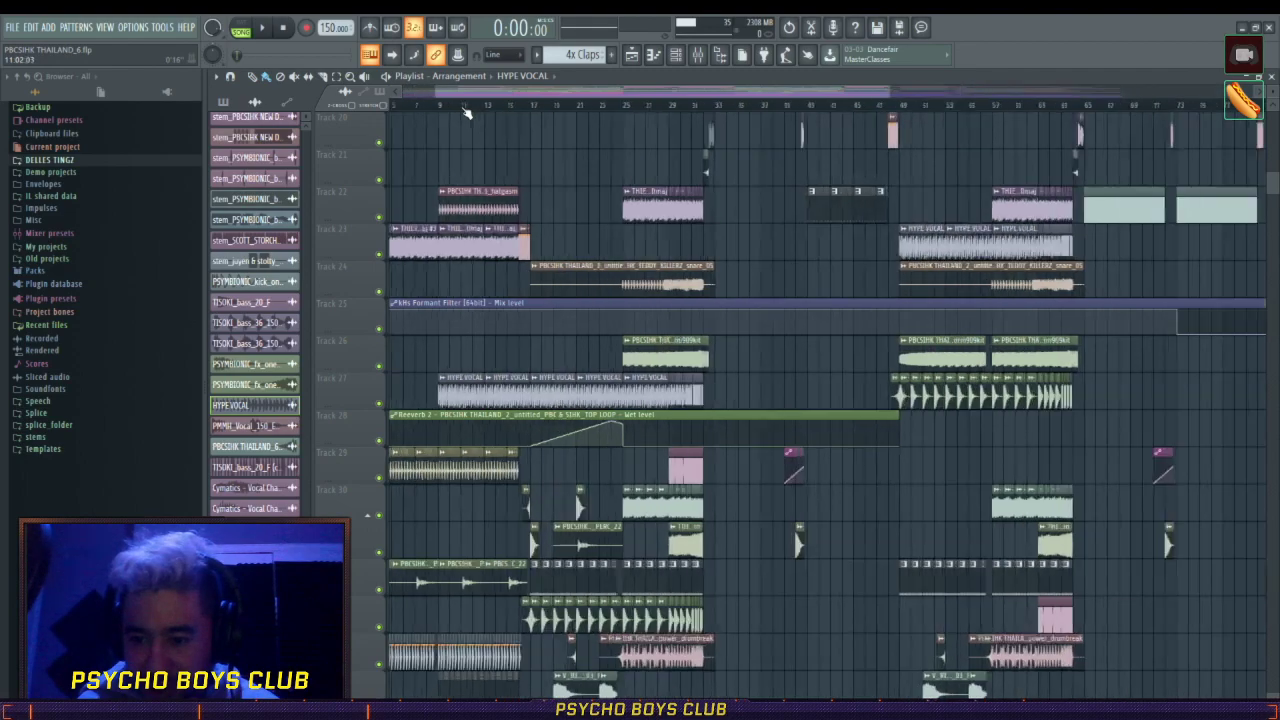
{"action": "scroll", "coordinate": [465, 112], "scroll_direction": "up", "scroll_amount": 3}
{"action": "scroll", "coordinate": [544, 188], "scroll_direction": "down", "scroll_amount": 4}
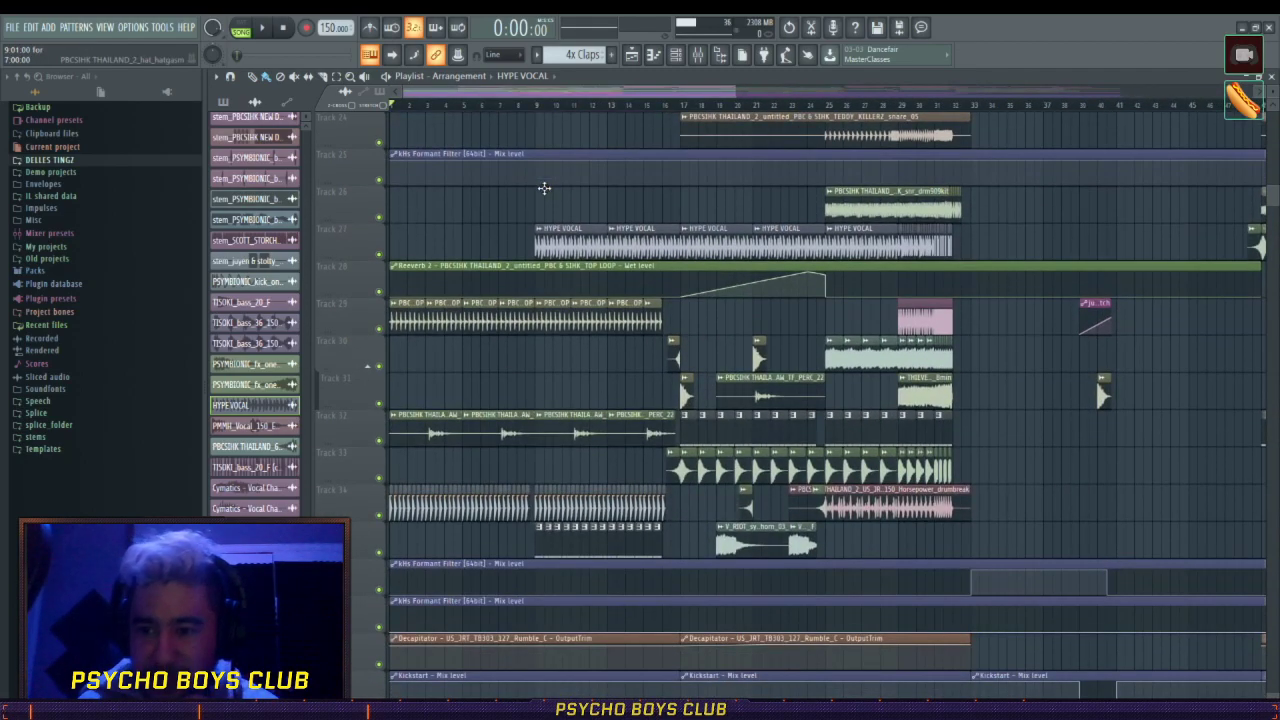
{"action": "scroll", "coordinate": [544, 188], "scroll_direction": "down", "scroll_amount": 3}
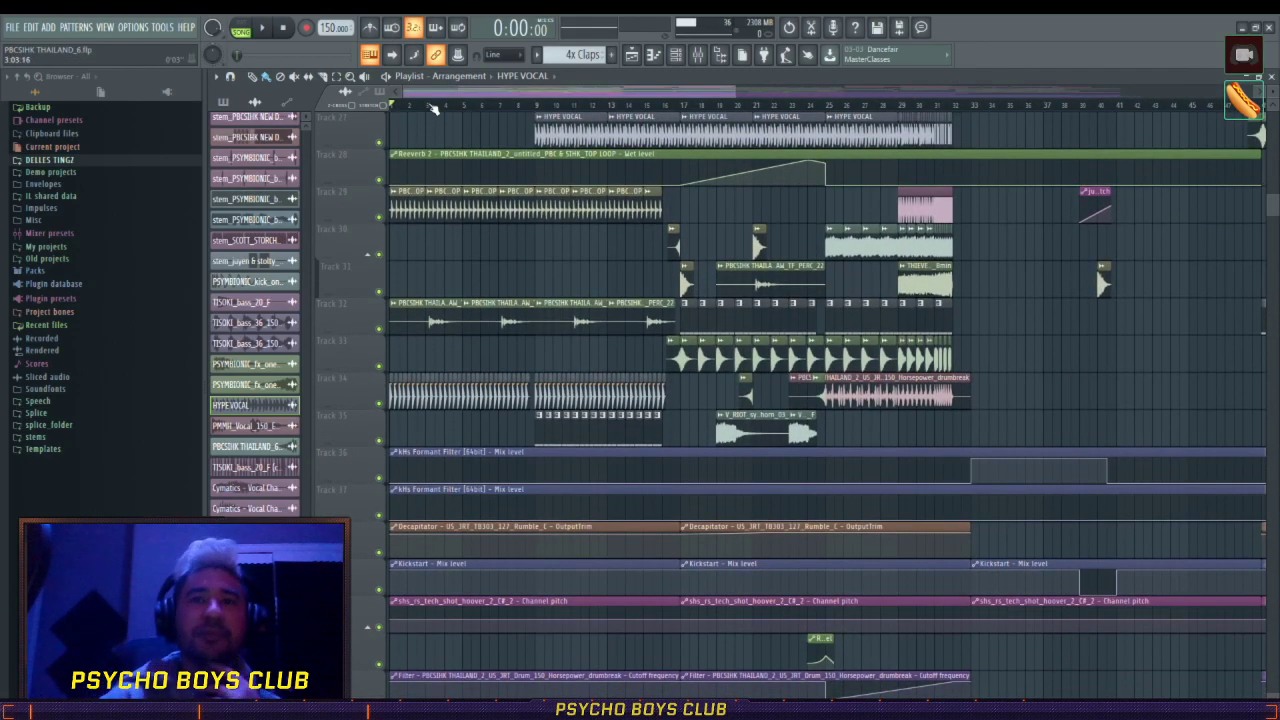
{"action": "scroll", "coordinate": [428, 95], "scroll_direction": "up", "scroll_amount": 5}
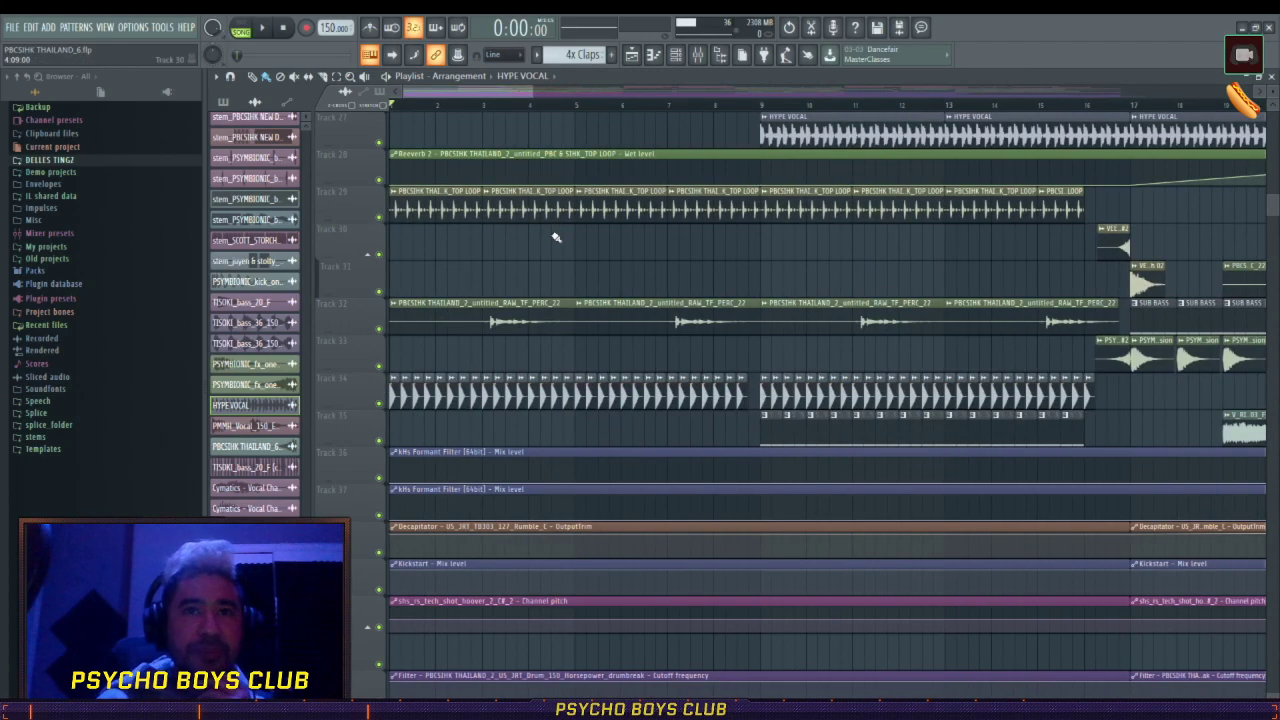
{"action": "scroll", "coordinate": [557, 237], "scroll_direction": "up", "scroll_amount": 5}
{"action": "scroll", "coordinate": [553, 236], "scroll_direction": "up", "scroll_amount": 12}
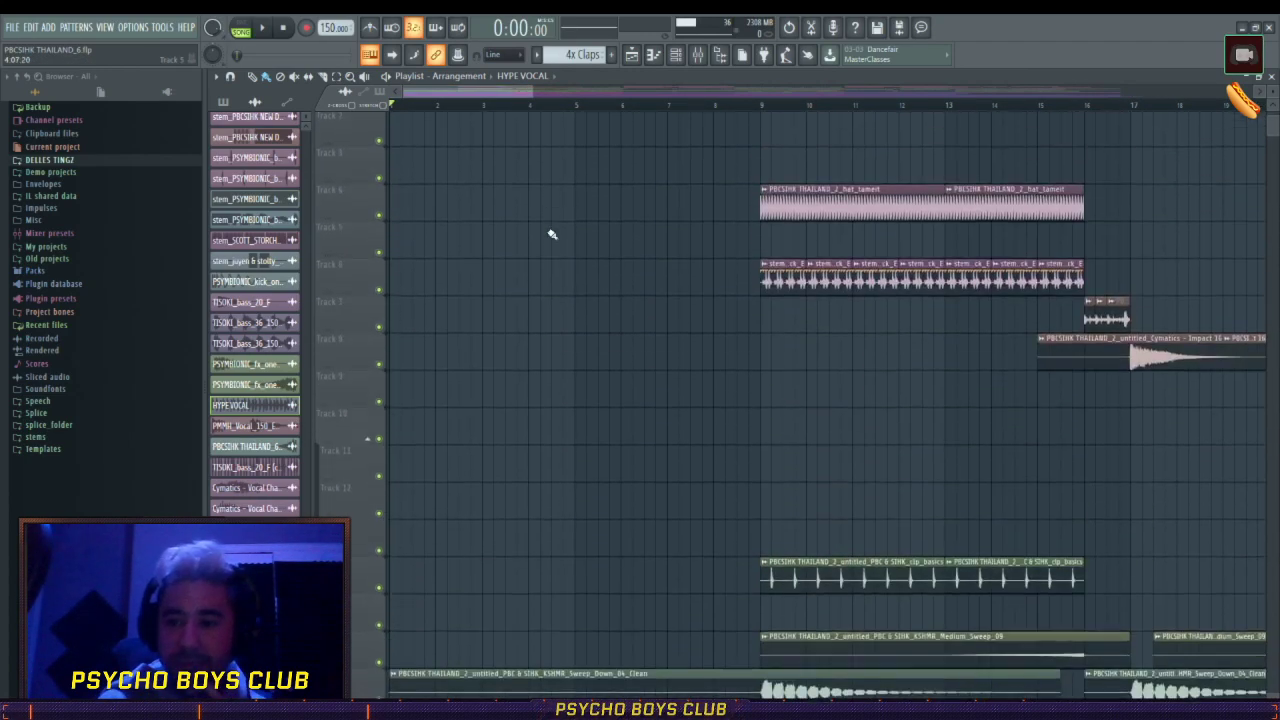
- Play the arrangement from the start, jump to bar 9, follow the active tracks and stop playback
{"action": "key", "text": "space"}
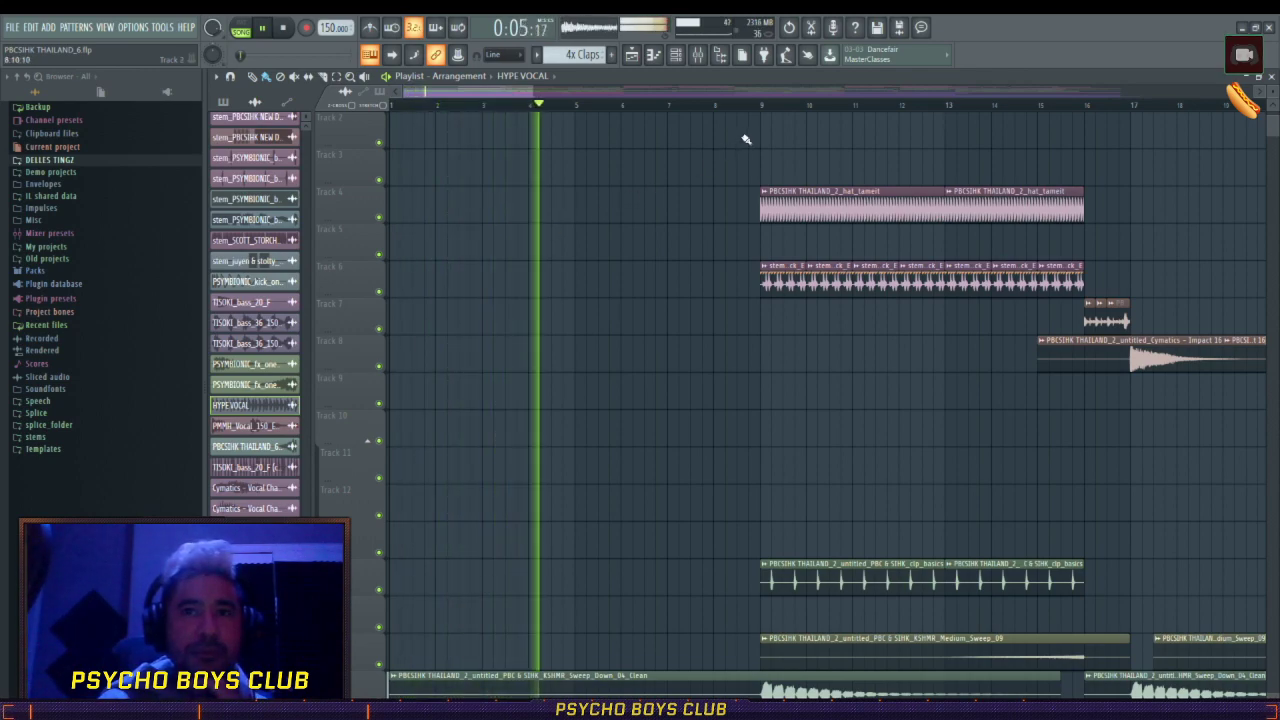
{"action": "left_click", "coordinate": [763, 106]}
{"action": "scroll", "coordinate": [517, 112], "scroll_direction": "down", "scroll_amount": 4}
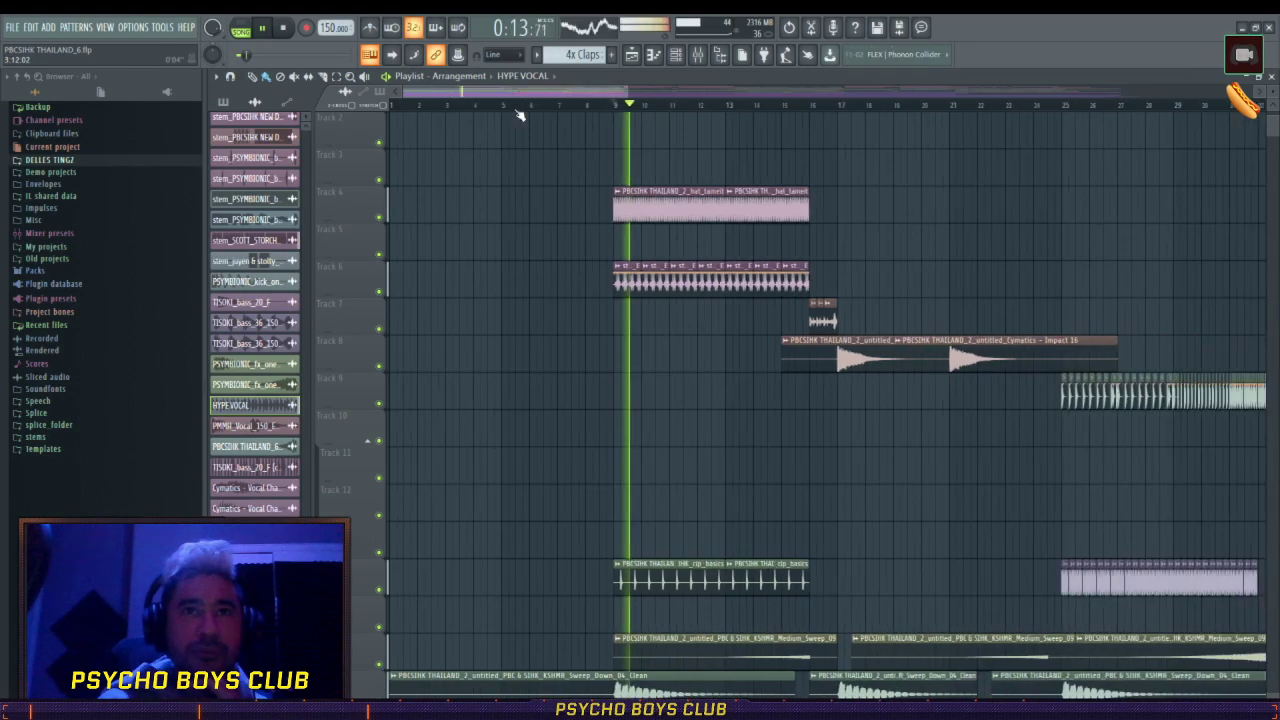
{"action": "scroll", "coordinate": [514, 171], "scroll_direction": "down", "scroll_amount": 10}
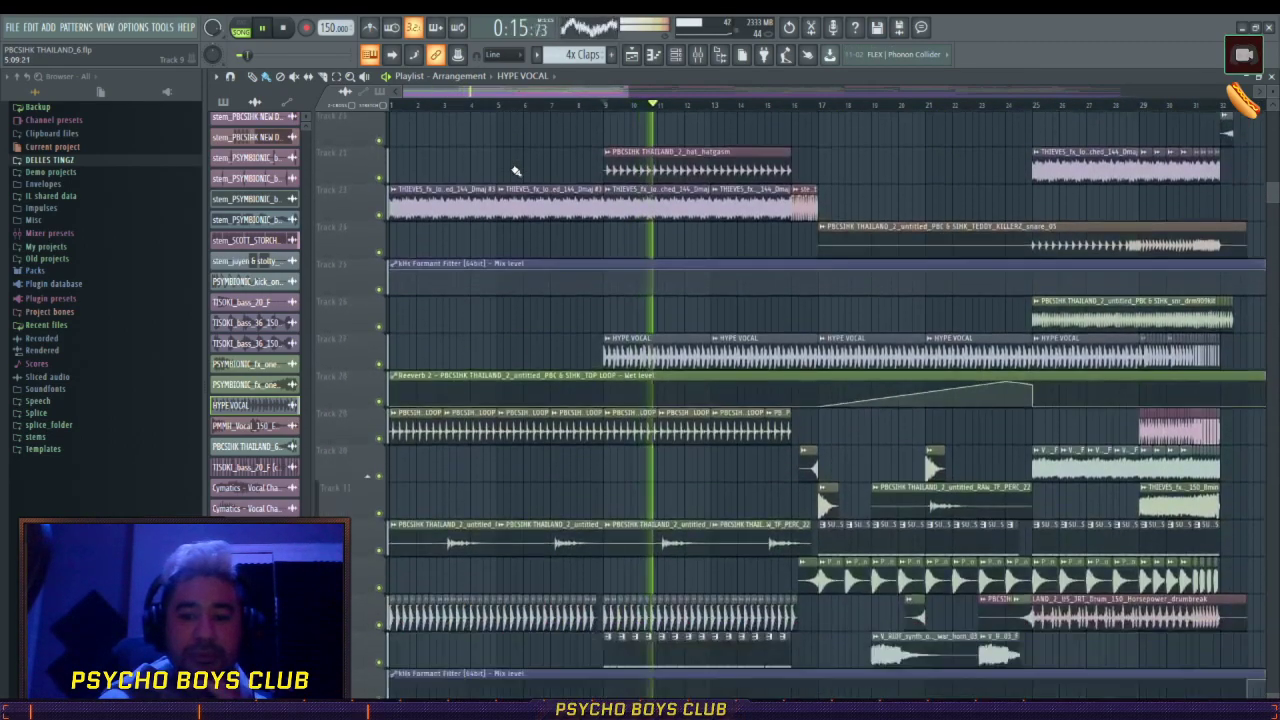
{"action": "scroll", "coordinate": [514, 171], "scroll_direction": "down", "scroll_amount": 3}
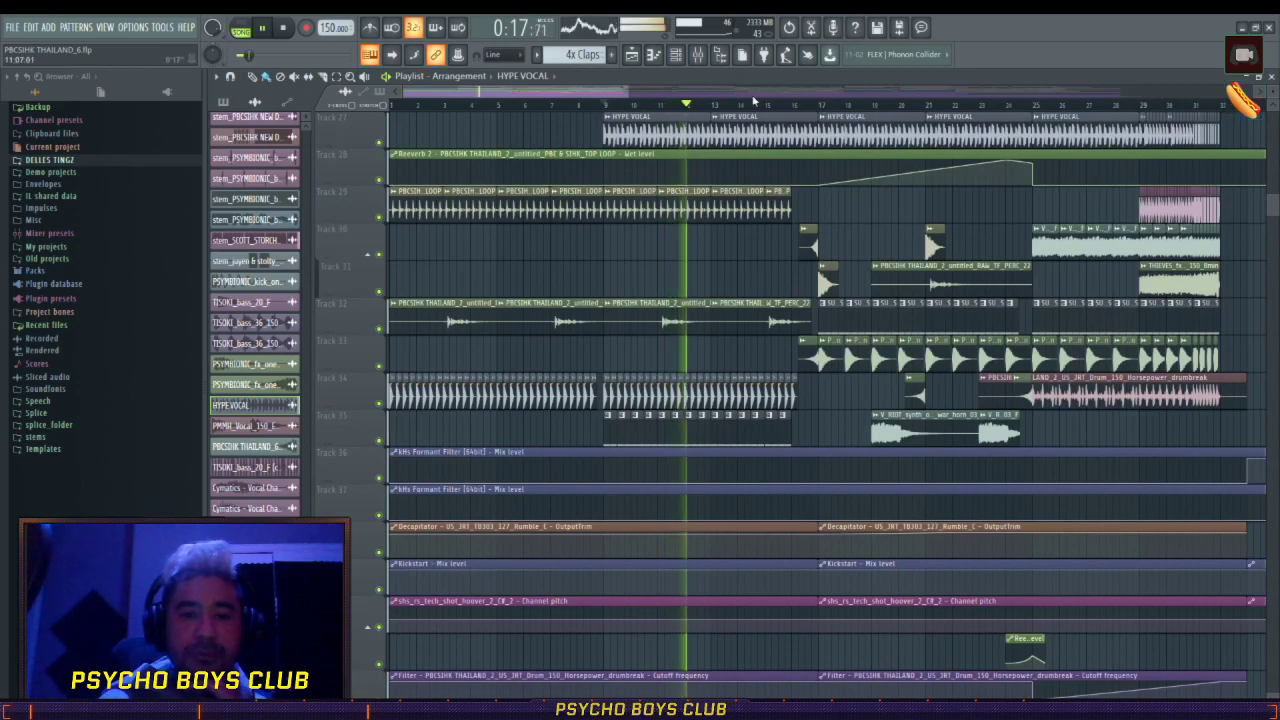
{"action": "scroll", "coordinate": [765, 105], "scroll_direction": "up", "scroll_amount": 3}
{"action": "scroll", "coordinate": [765, 105], "scroll_direction": "up", "scroll_amount": 1}
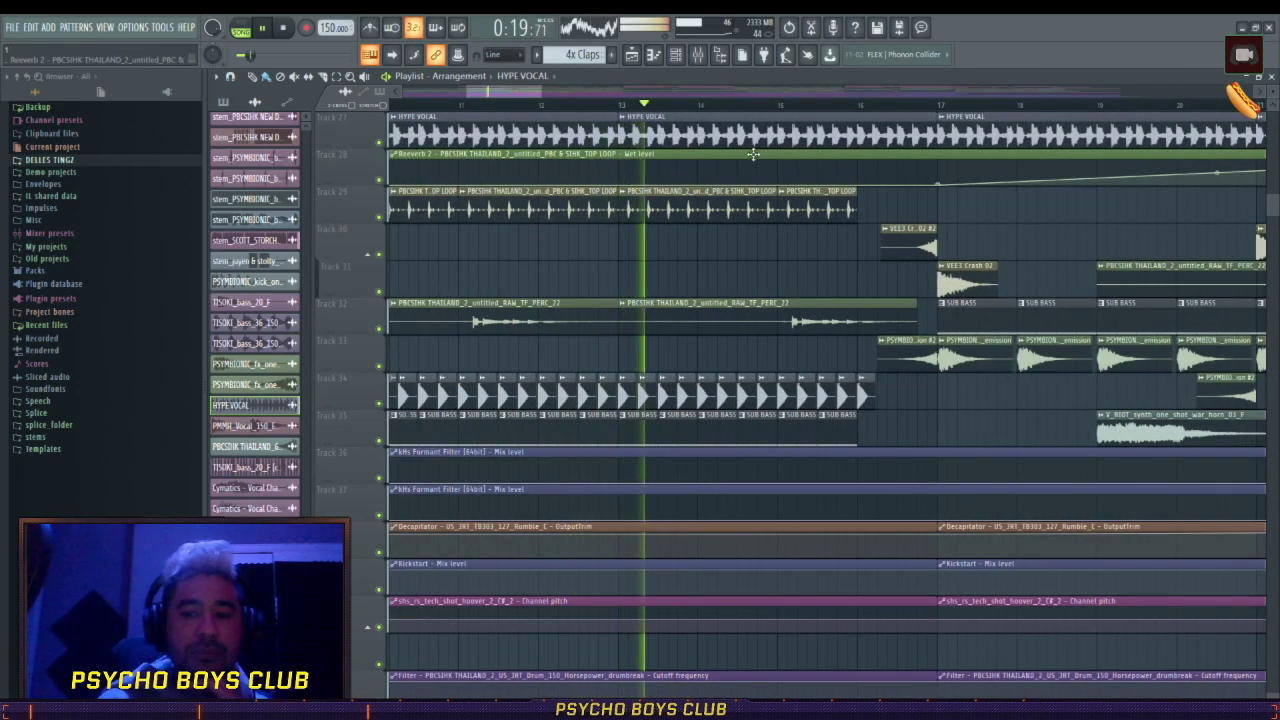
{"action": "scroll", "coordinate": [750, 160], "scroll_direction": "up", "scroll_amount": 5}
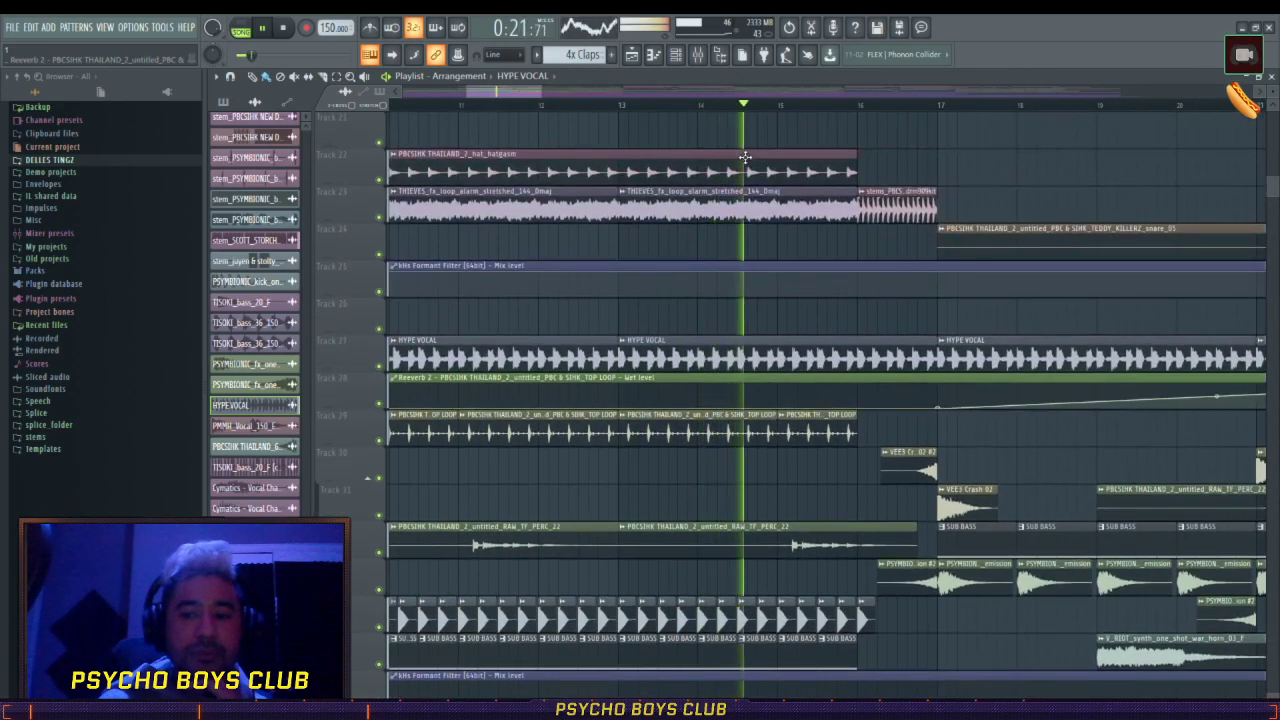
{"action": "scroll", "coordinate": [745, 157], "scroll_direction": "up", "scroll_amount": 1}
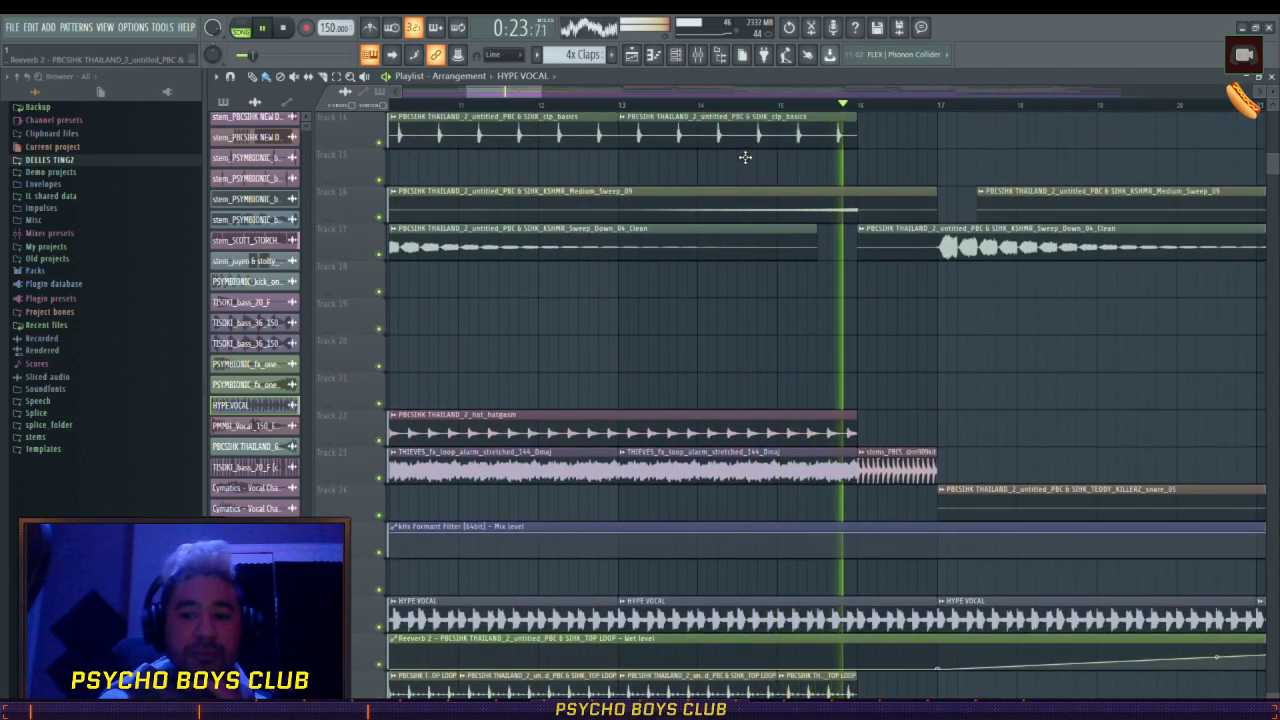
{"action": "key", "text": "space"}
- Return the playback position to bar 1 and inspect the intro's percussion and kick tracks
{"action": "scroll", "coordinate": [572, 108], "scroll_direction": "down", "scroll_amount": 2}
{"action": "left_click_drag", "start_coordinate": [540, 95], "coordinate": [392, 102]}
{"action": "scroll", "coordinate": [470, 145], "scroll_direction": "up", "scroll_amount": 2}
{"action": "left_click", "coordinate": [394, 106]}
{"action": "scroll", "coordinate": [488, 163], "scroll_direction": "down", "scroll_amount": 5}
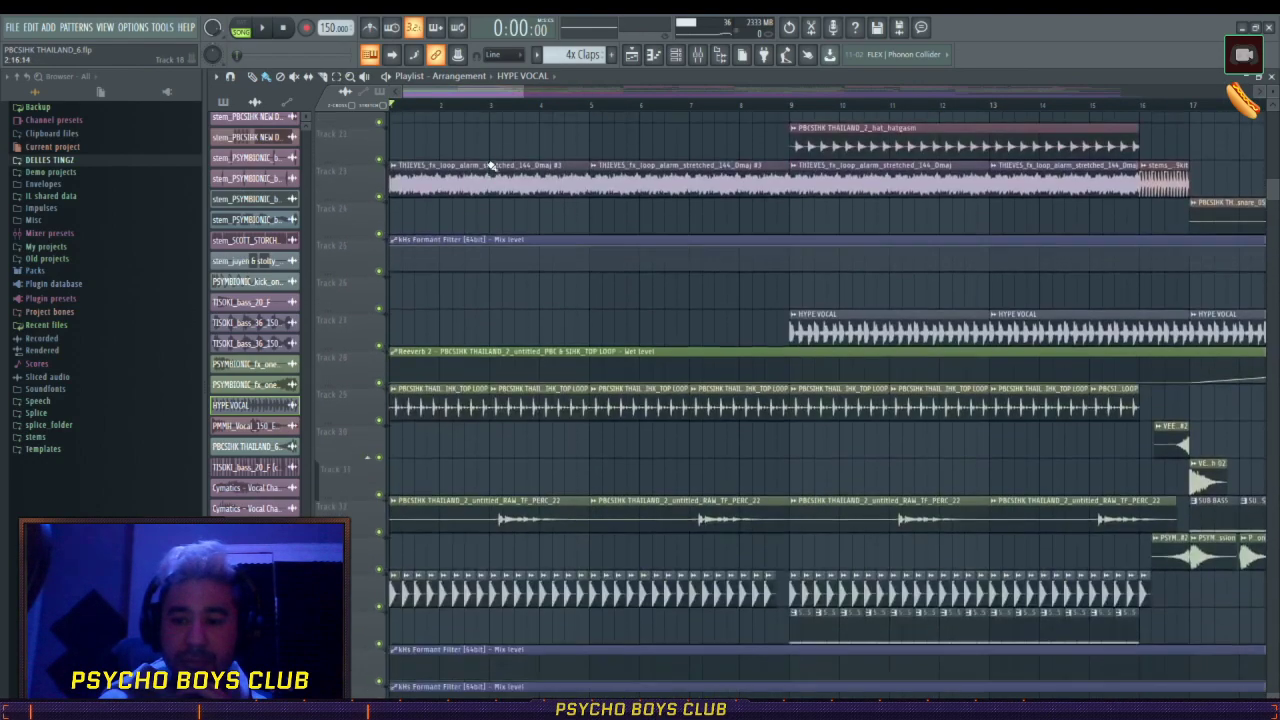
{"action": "scroll", "coordinate": [491, 165], "scroll_direction": "down", "scroll_amount": 5}
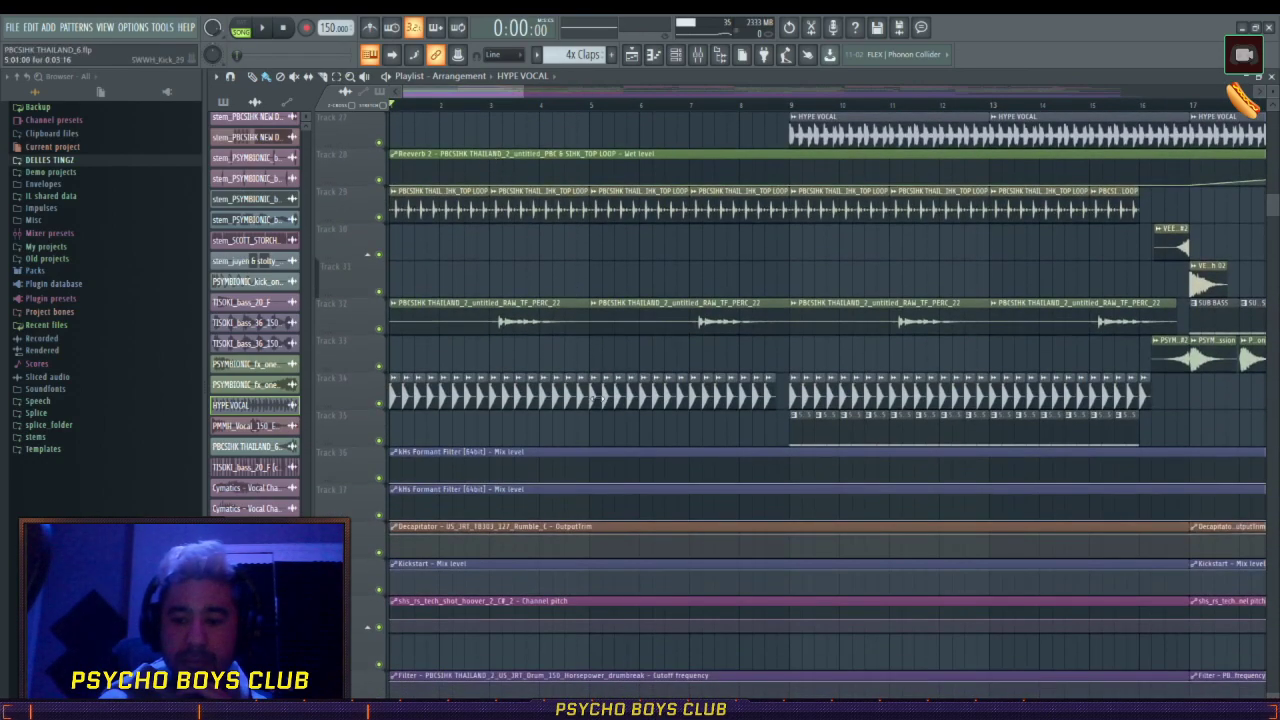
- Select the opening kick clips on Track 34, and replace that selection with the first two TOP LOOP clips on Track 29
{"action": "scroll", "coordinate": [458, 143], "scroll_direction": "up", "scroll_amount": 4}
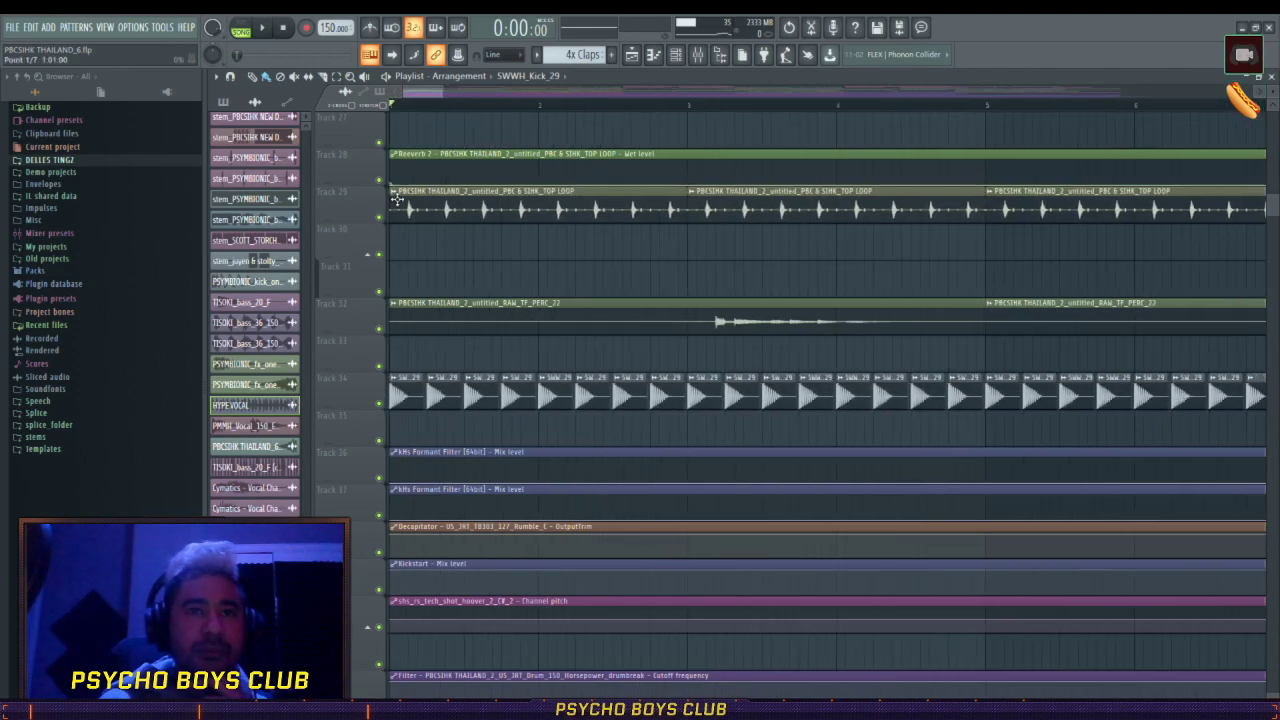
{"action": "left_click", "coordinate": [337, 77]}
{"action": "left_click_drag", "start_coordinate": [414, 355], "coordinate": [783, 413]}
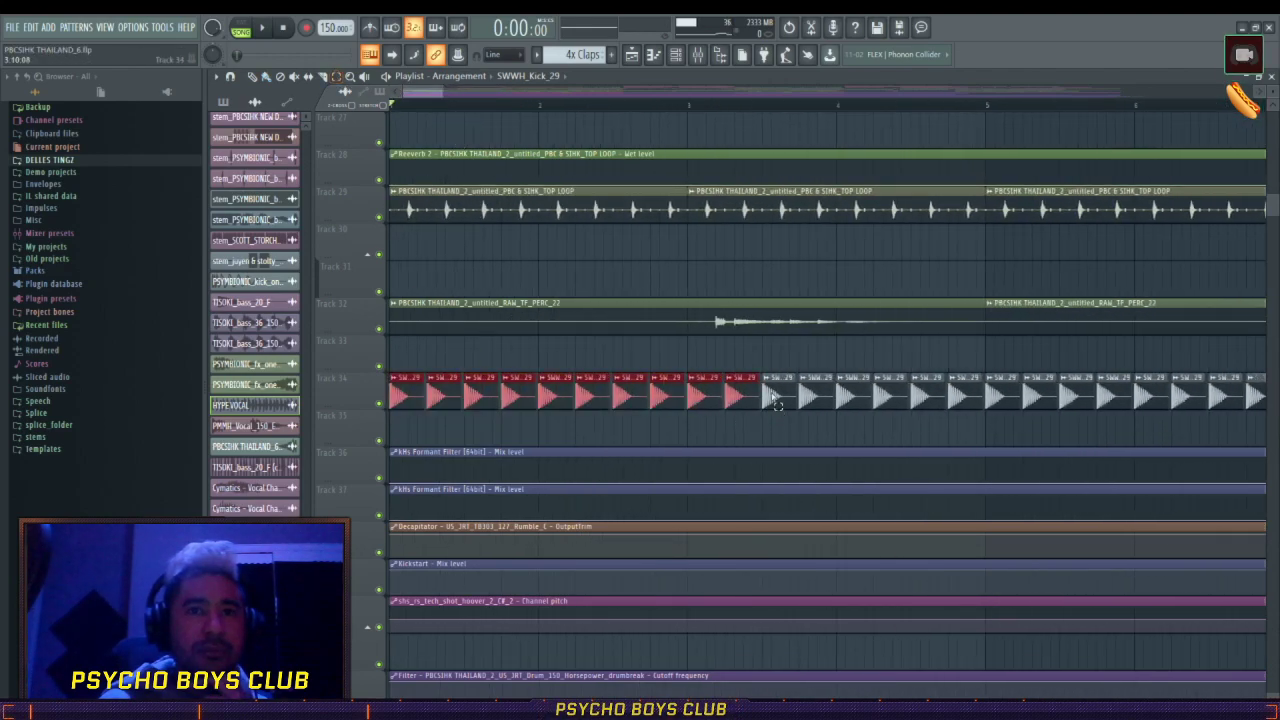
{"action": "scroll", "coordinate": [614, 328], "scroll_direction": "up", "scroll_amount": 3}
{"action": "left_click_drag", "start_coordinate": [425, 326], "coordinate": [978, 347]}
- Listen to Track 29's top loop soloed and Track 34's kick soloed, restoring all tracks and stopping playback
{"action": "right_click", "coordinate": [380, 331]}
{"action": "key", "text": "space"}
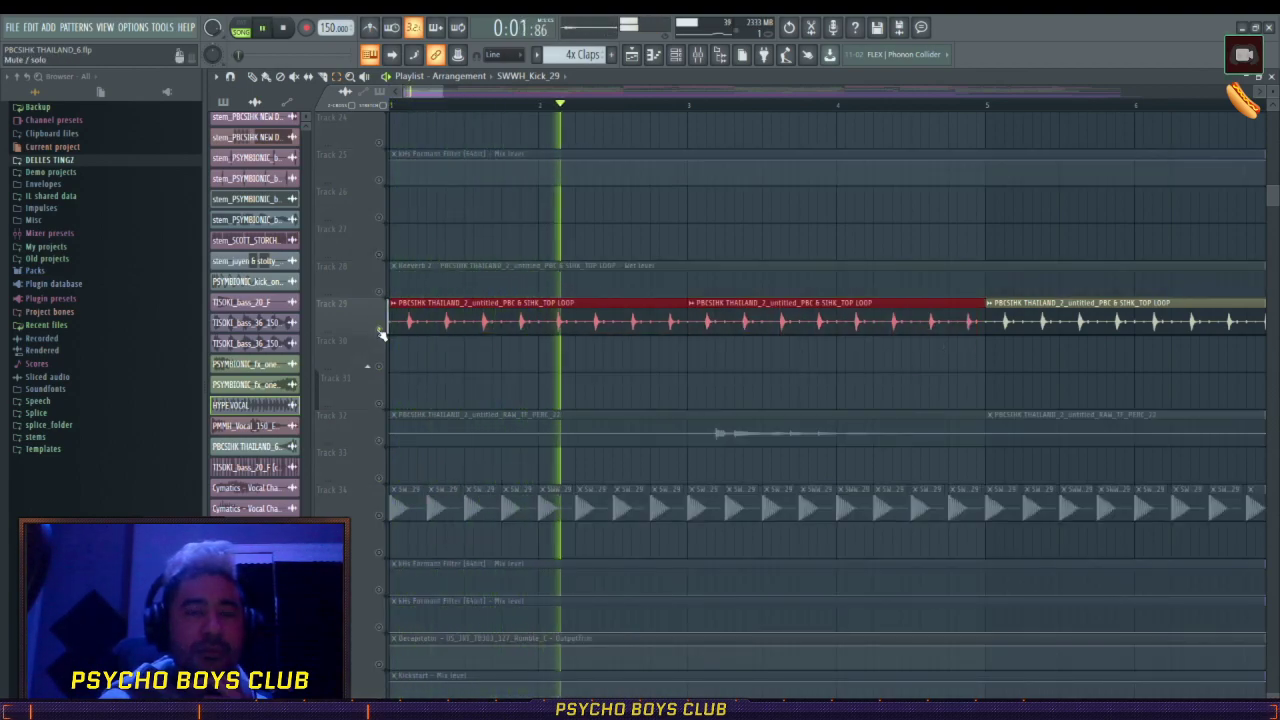
{"action": "right_click", "coordinate": [380, 331]}
{"action": "right_click", "coordinate": [380, 331]}
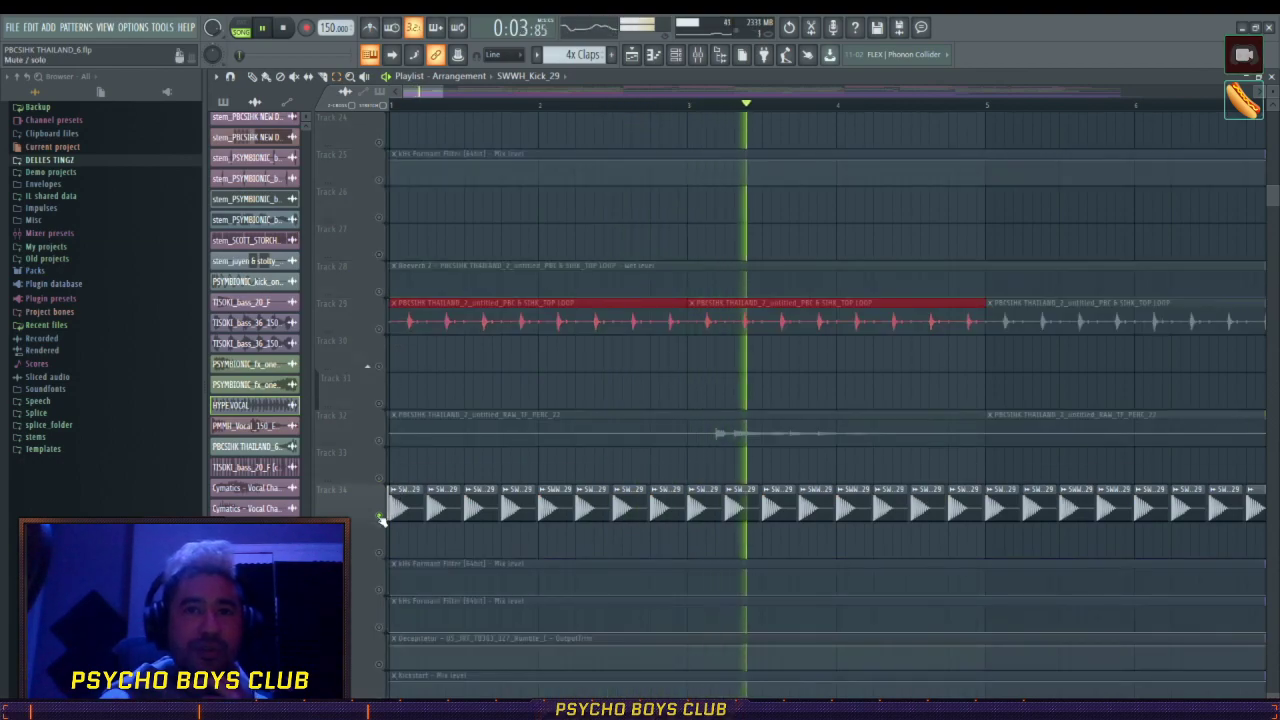
{"action": "right_click", "coordinate": [380, 516]}
{"action": "key", "text": "space"}
{"action": "scroll", "coordinate": [538, 392], "scroll_direction": "up", "scroll_amount": 3}
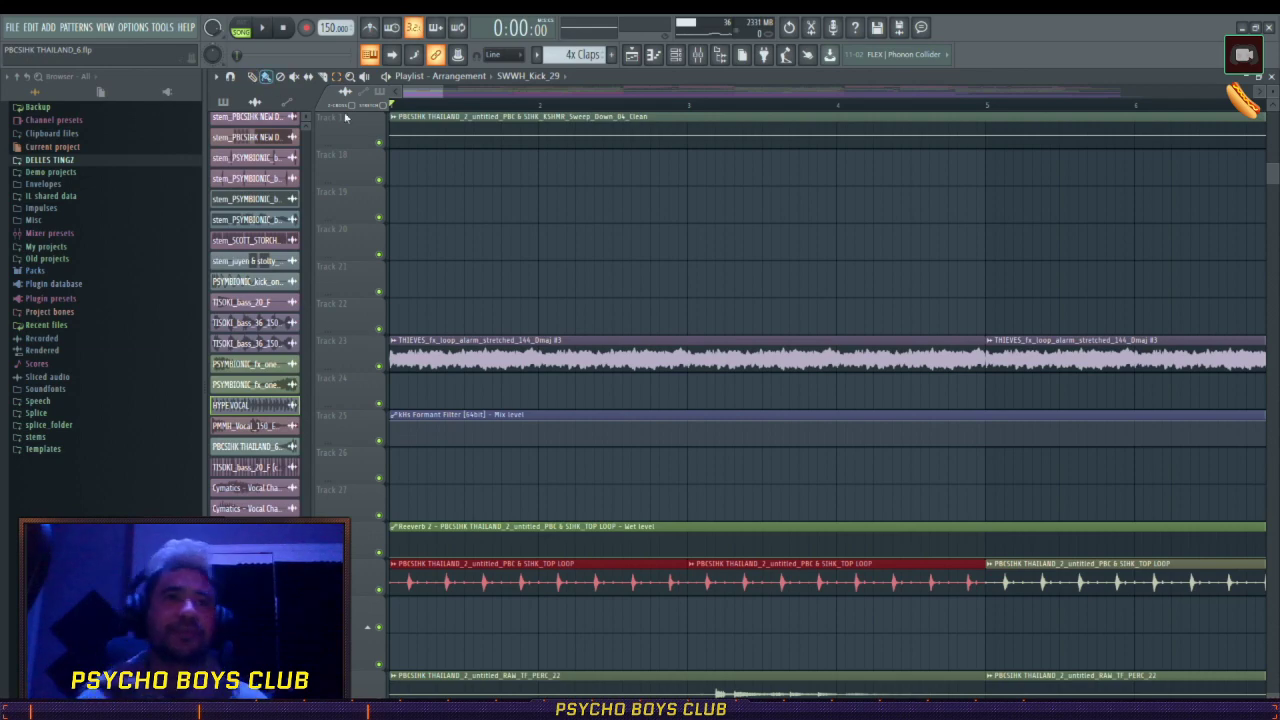
- Listen to the alarm loop on Track 23 soloed, and restore all the other tracks
{"action": "right_click", "coordinate": [380, 366]}
{"action": "key", "text": "space"}
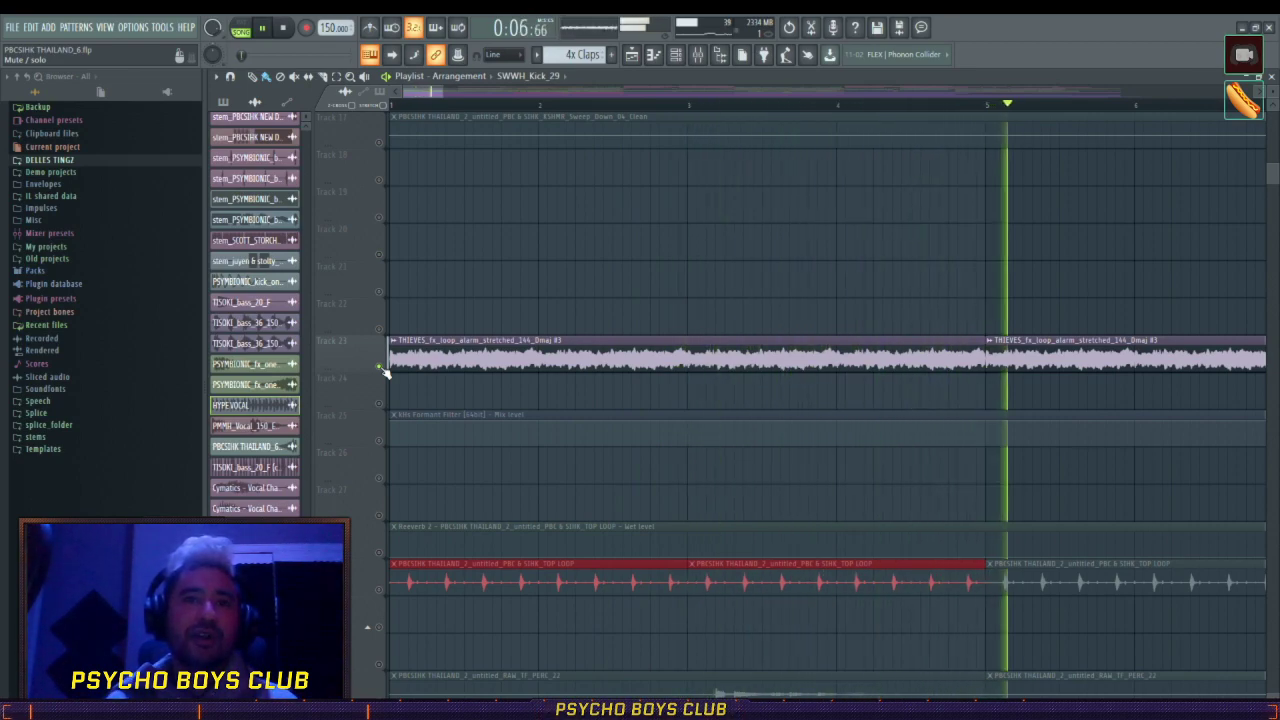
{"action": "right_click", "coordinate": [380, 366]}
- Open the Track 23 alarm loop's channel settings and mixer insert, and play the intro from the start to check its signal, stopping playback
{"action": "double_click", "coordinate": [472, 355]}
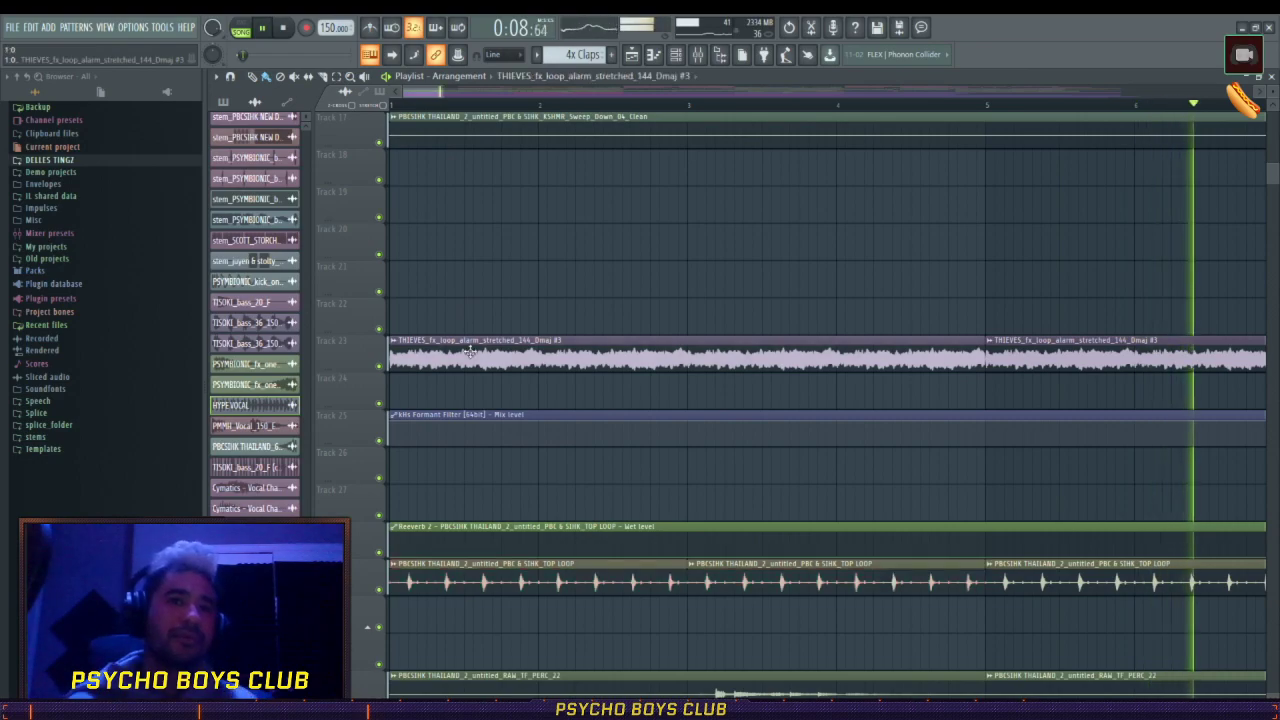
{"action": "key", "text": "F9"}
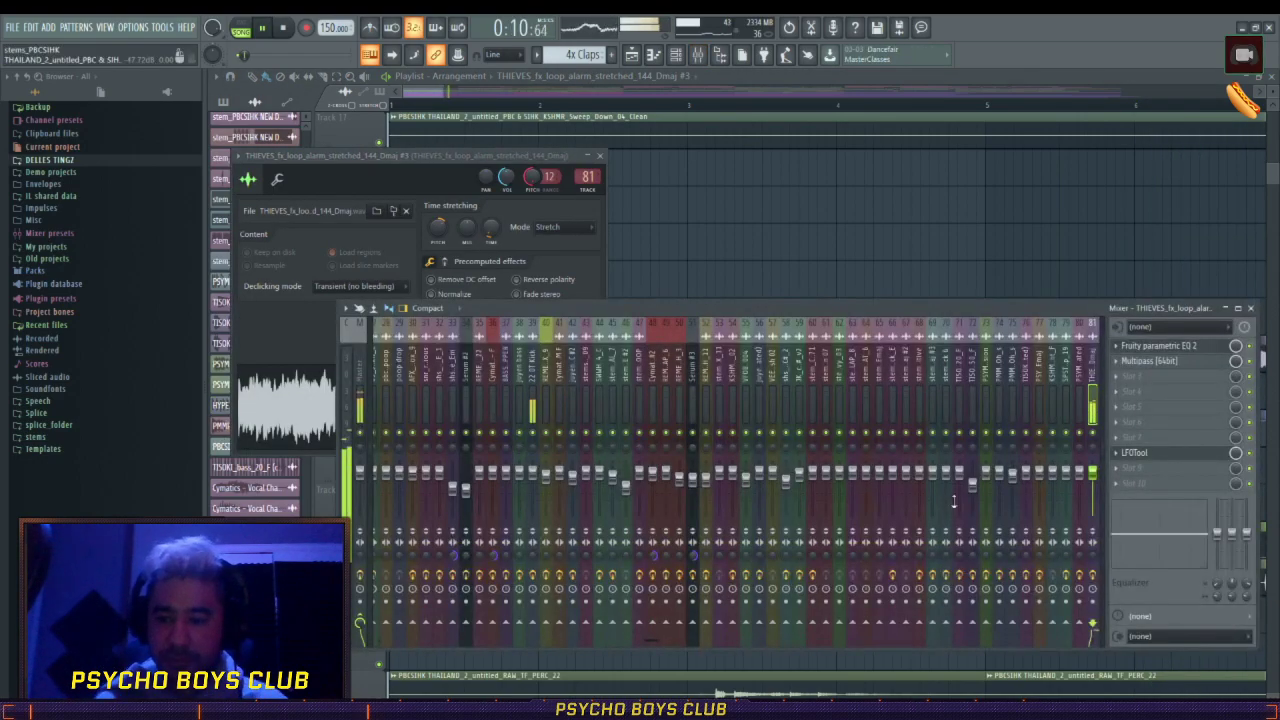
{"action": "key", "text": "space"}
{"action": "left_click_drag", "start_coordinate": [651, 641], "coordinate": [710, 634]}
{"action": "scroll", "coordinate": [712, 635], "scroll_direction": "down", "scroll_amount": 1}
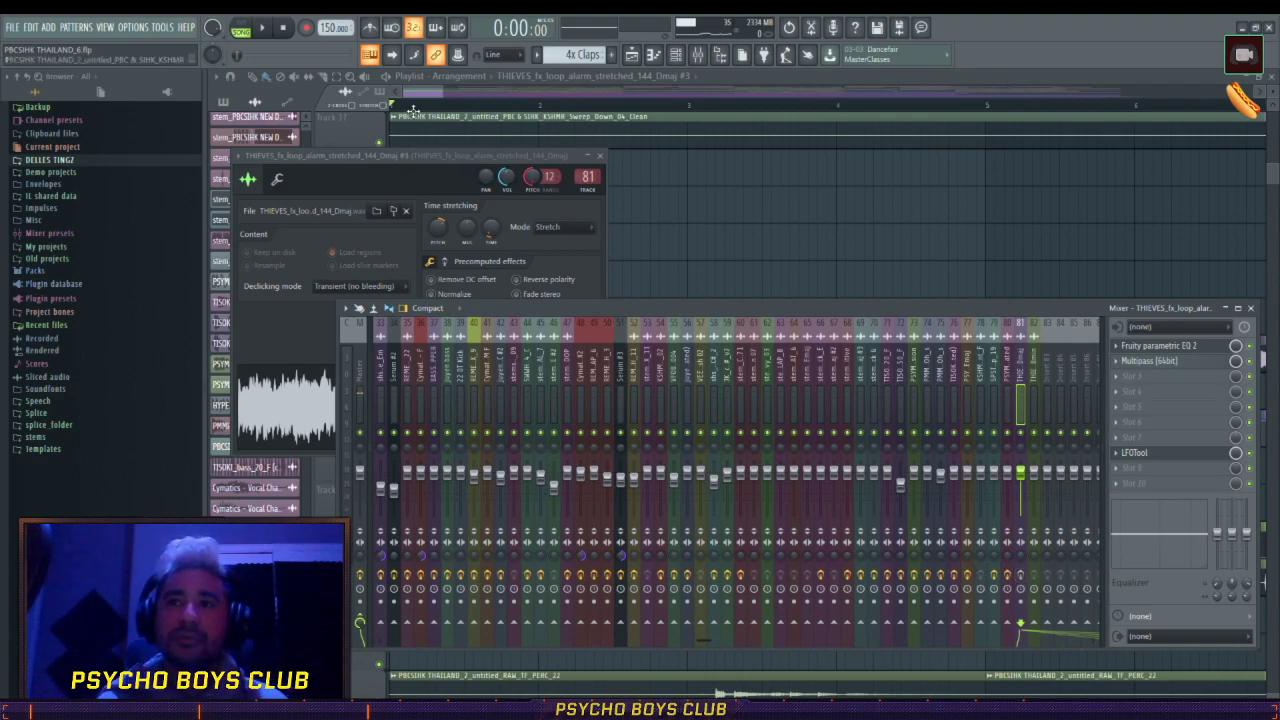
{"action": "key", "text": "space"}
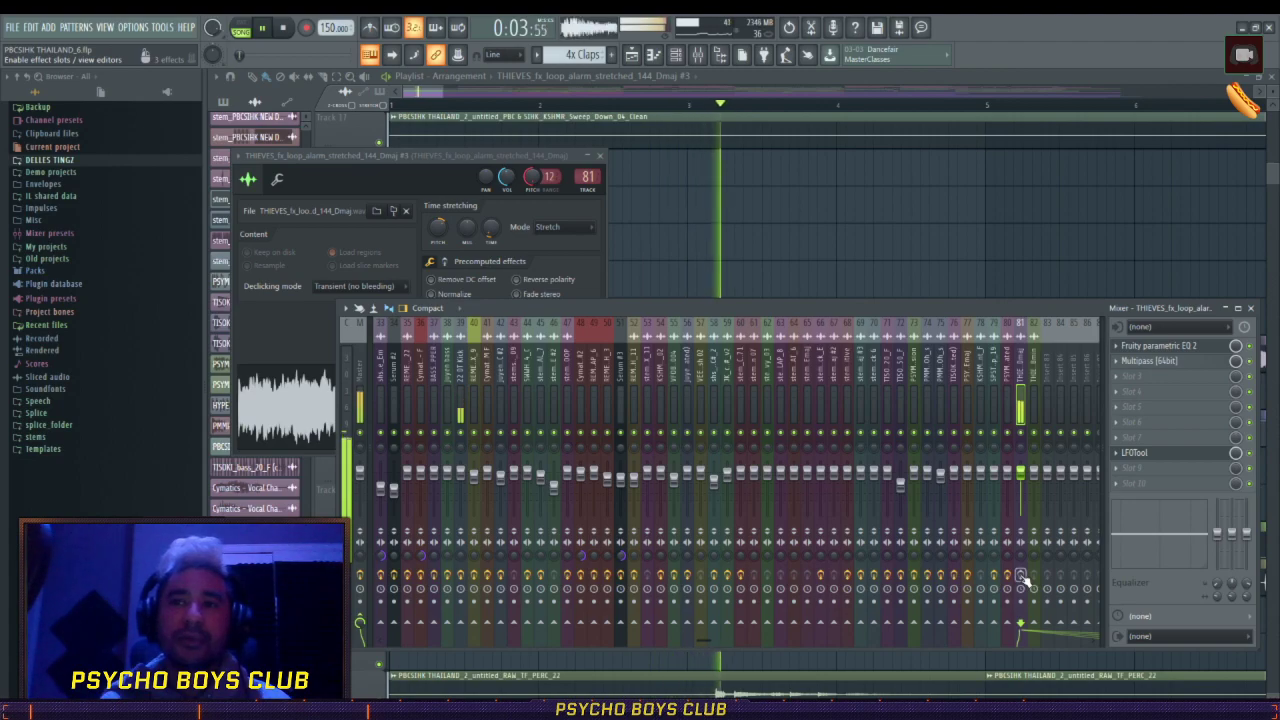
{"action": "key", "text": "space"}
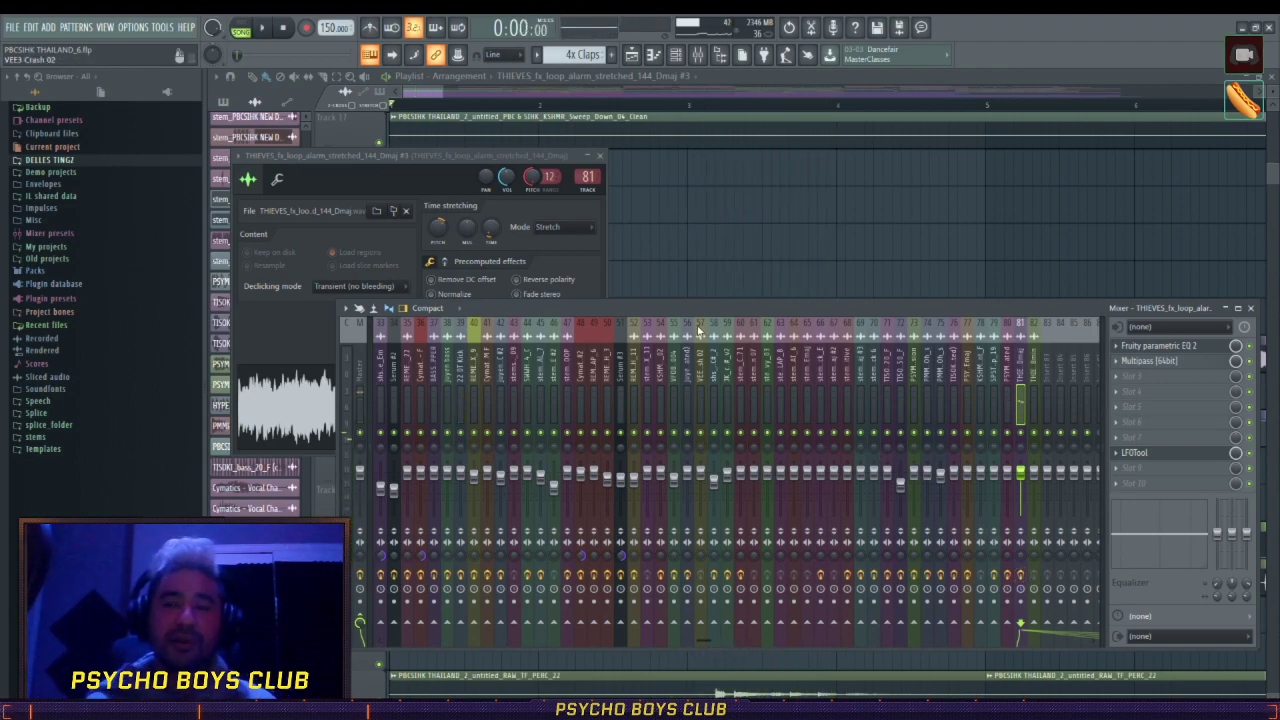
- Open the Multipass effect on the alarm loop's mixer insert, close the sample's channel window and arrange the plugin window for viewing
{"action": "left_click_drag", "start_coordinate": [440, 160], "coordinate": [500, 155]}
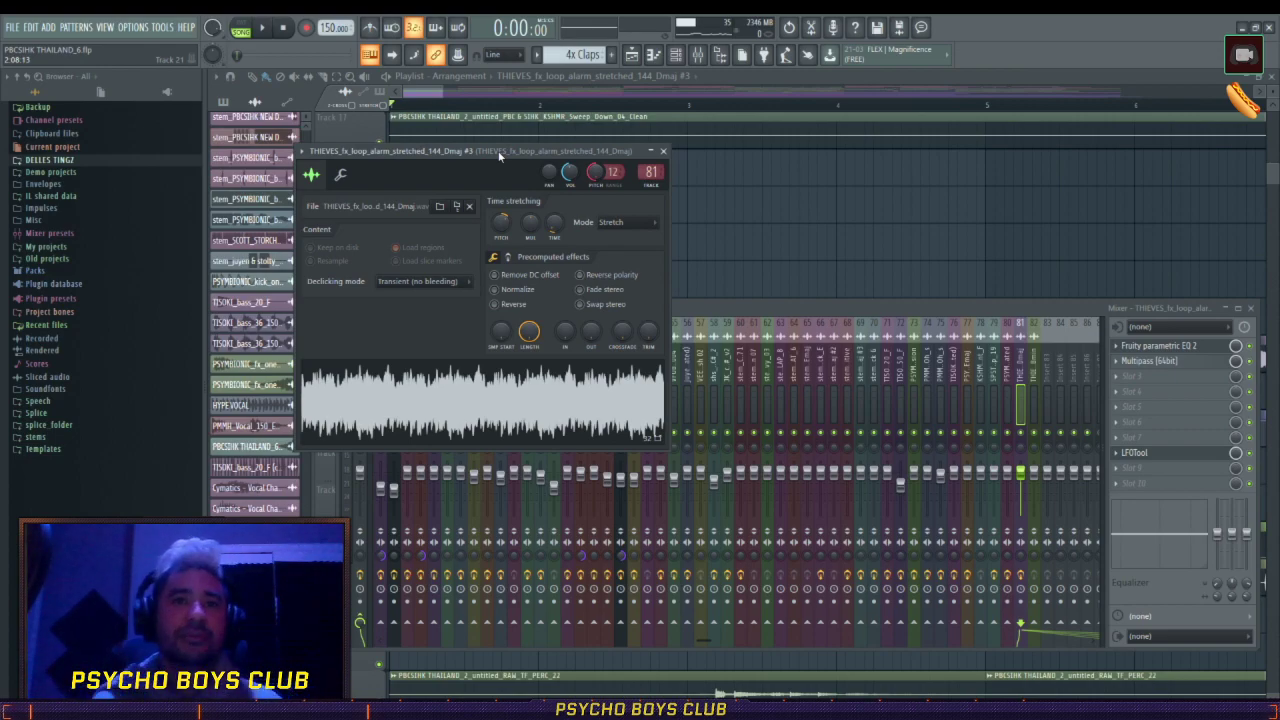
{"action": "left_click", "coordinate": [1149, 361]}
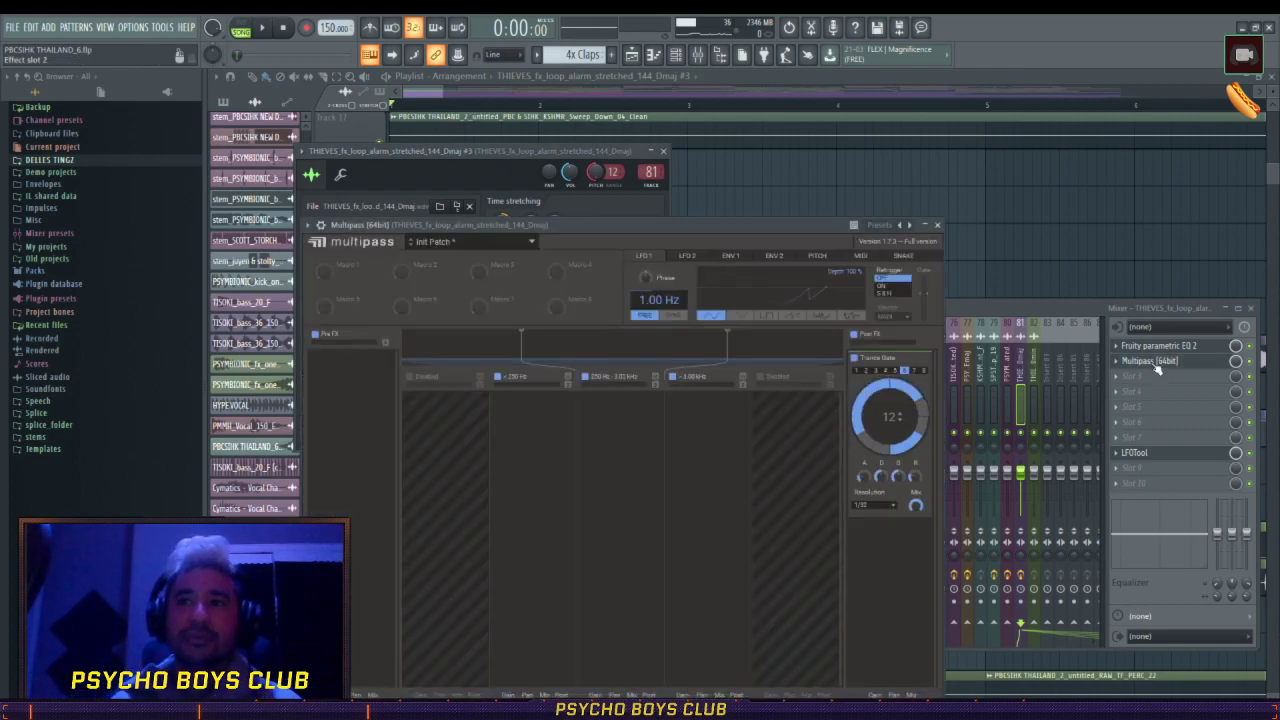
{"action": "left_click_drag", "start_coordinate": [652, 160], "coordinate": [875, 159]}
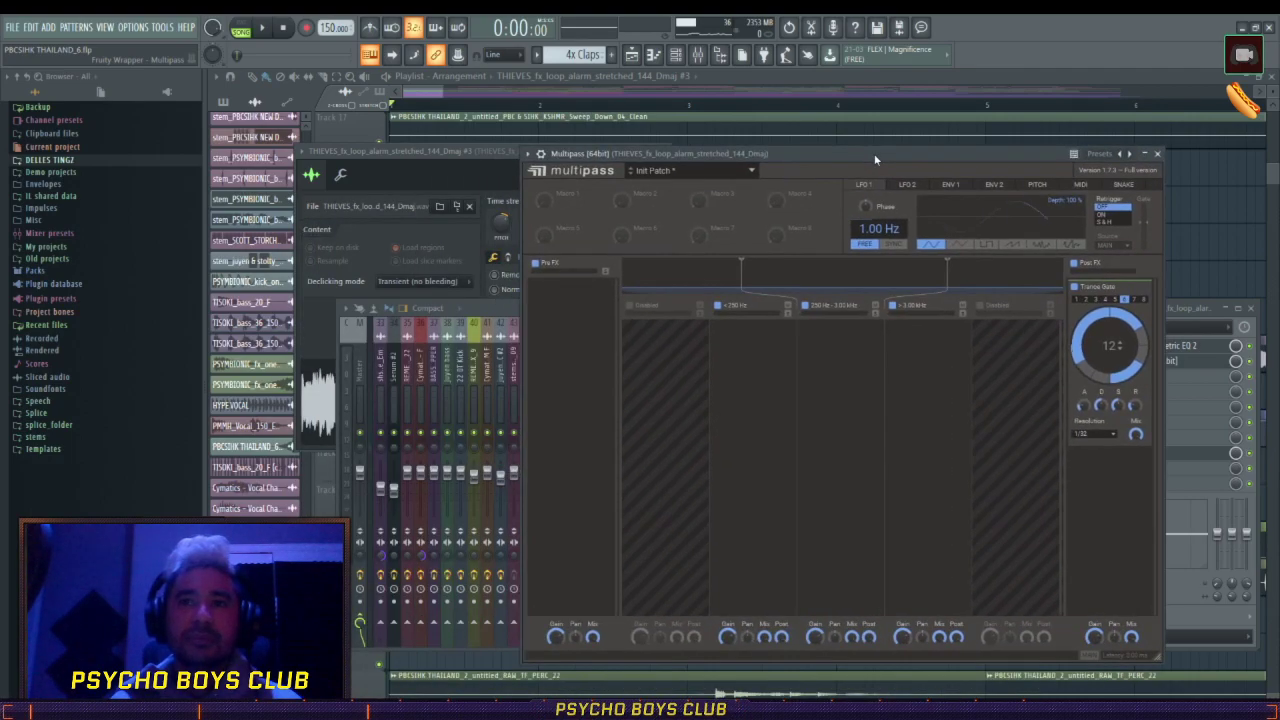
{"action": "left_click", "coordinate": [470, 157]}
{"action": "left_click", "coordinate": [662, 152]}
{"action": "left_click_drag", "start_coordinate": [830, 160], "coordinate": [634, 127]}
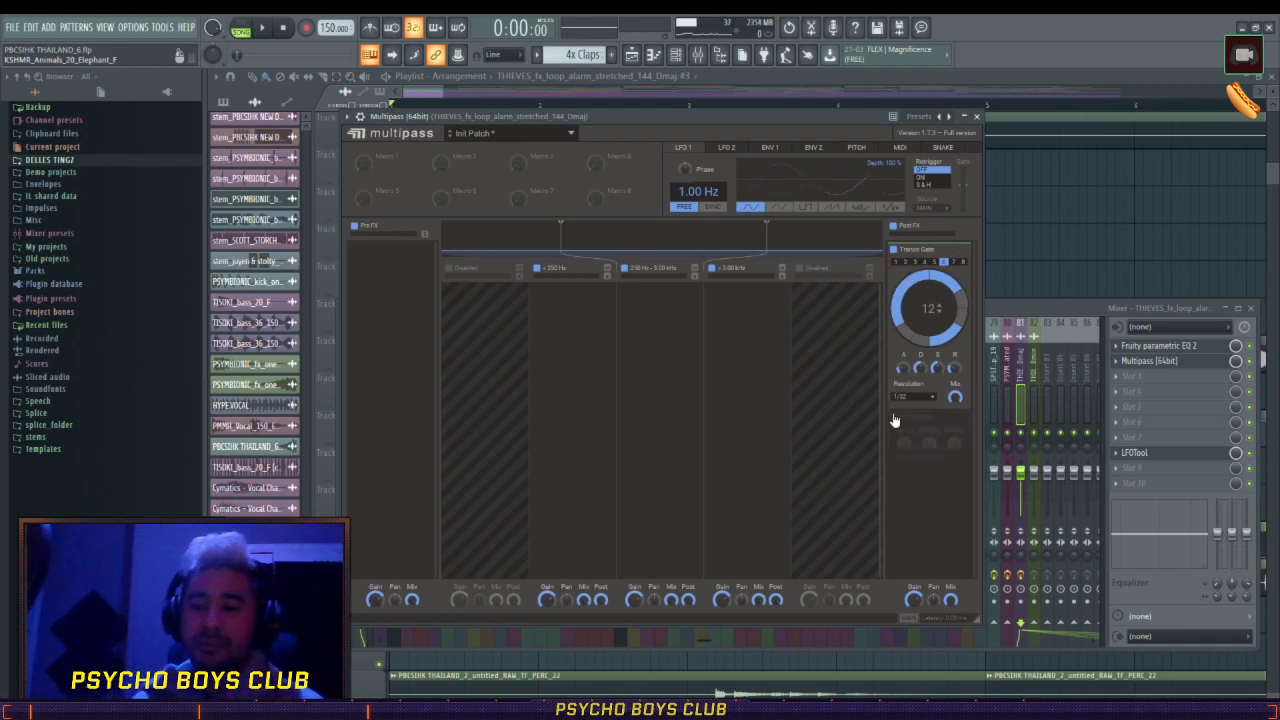
- Show the list of effects that can be added below Multipass's Trance Gate, and close the plugin and the mixer
{"action": "left_click", "coordinate": [895, 420]}
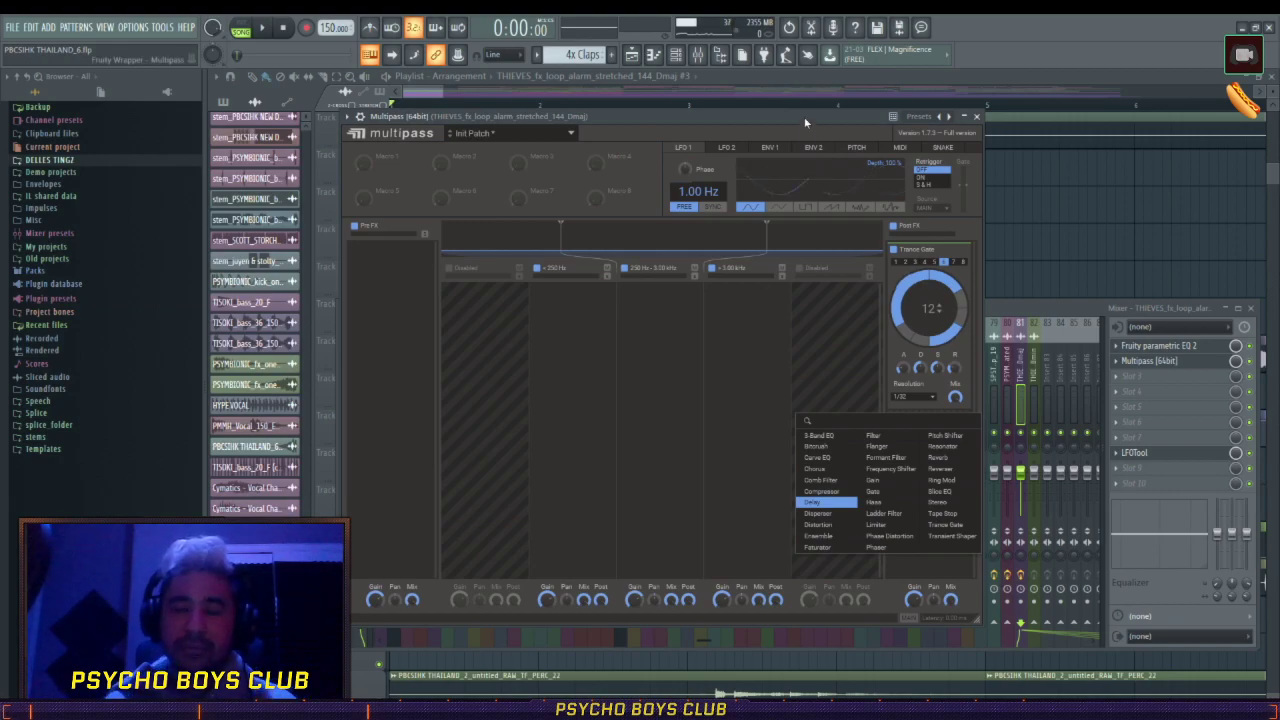
{"action": "left_click", "coordinate": [977, 117]}
{"action": "key", "text": "F9"}
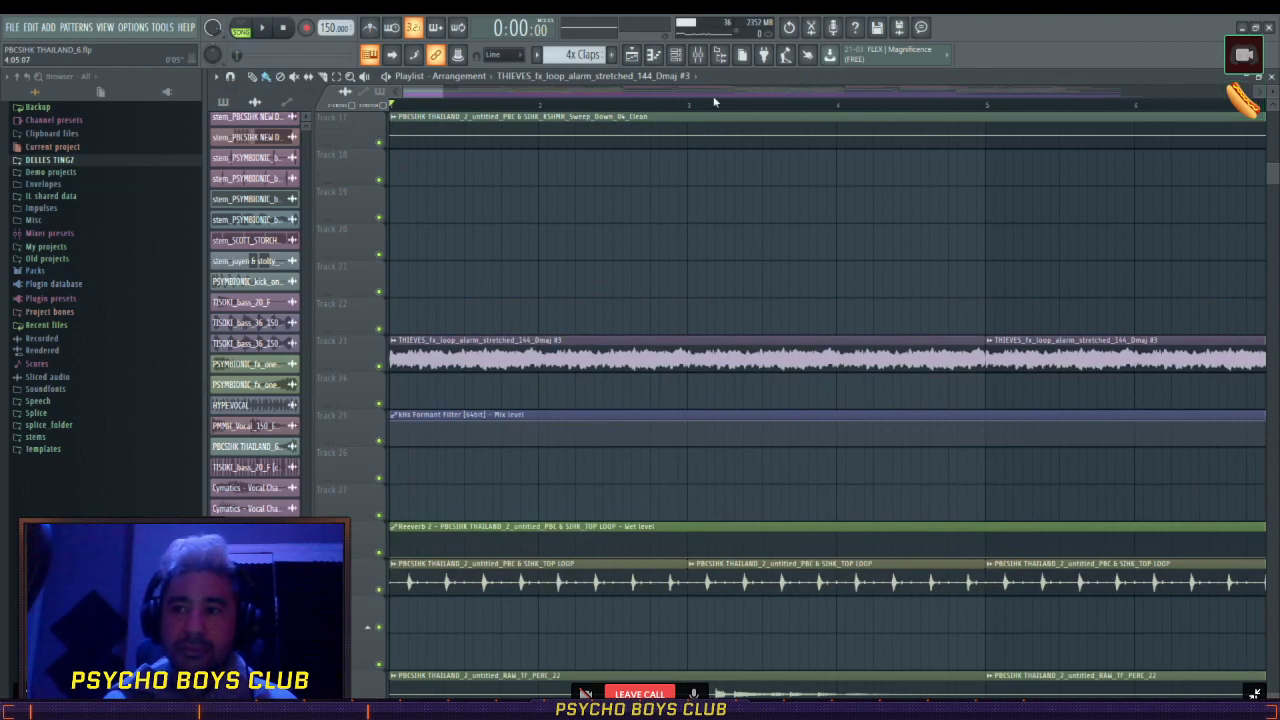
- Exit the full-screen Discord stream, set the other caller's user volume to 96%, and return the stream to full screen
{"action": "scroll", "coordinate": [517, 111], "scroll_direction": "down", "scroll_amount": 3}
{"action": "key", "text": "Escape"}
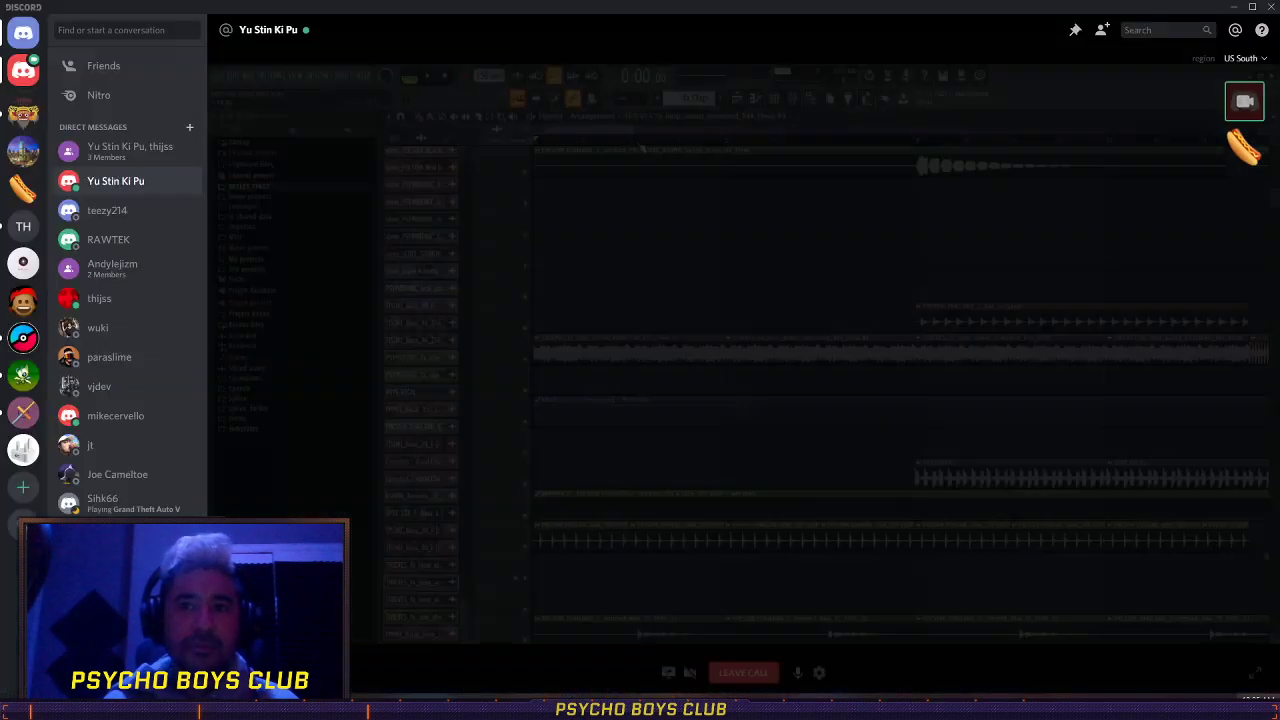
{"action": "right_click", "coordinate": [830, 231]}
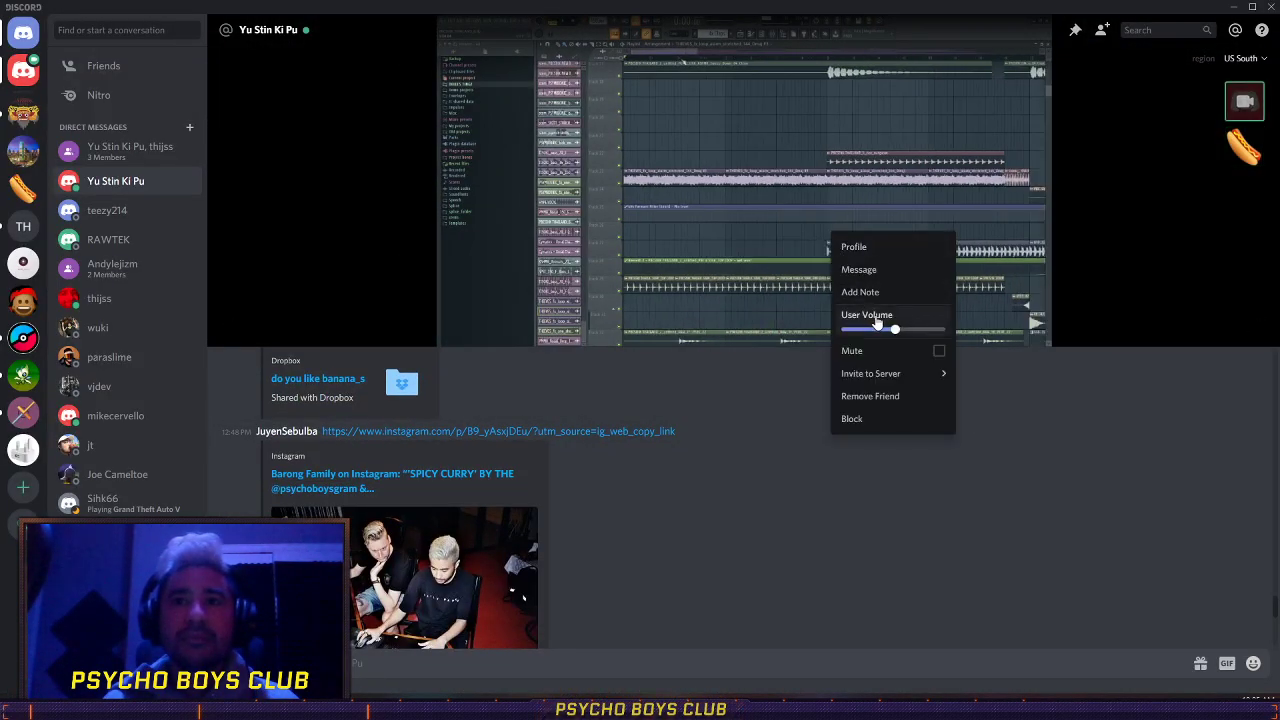
{"action": "left_click_drag", "start_coordinate": [893, 329], "coordinate": [890, 329]}
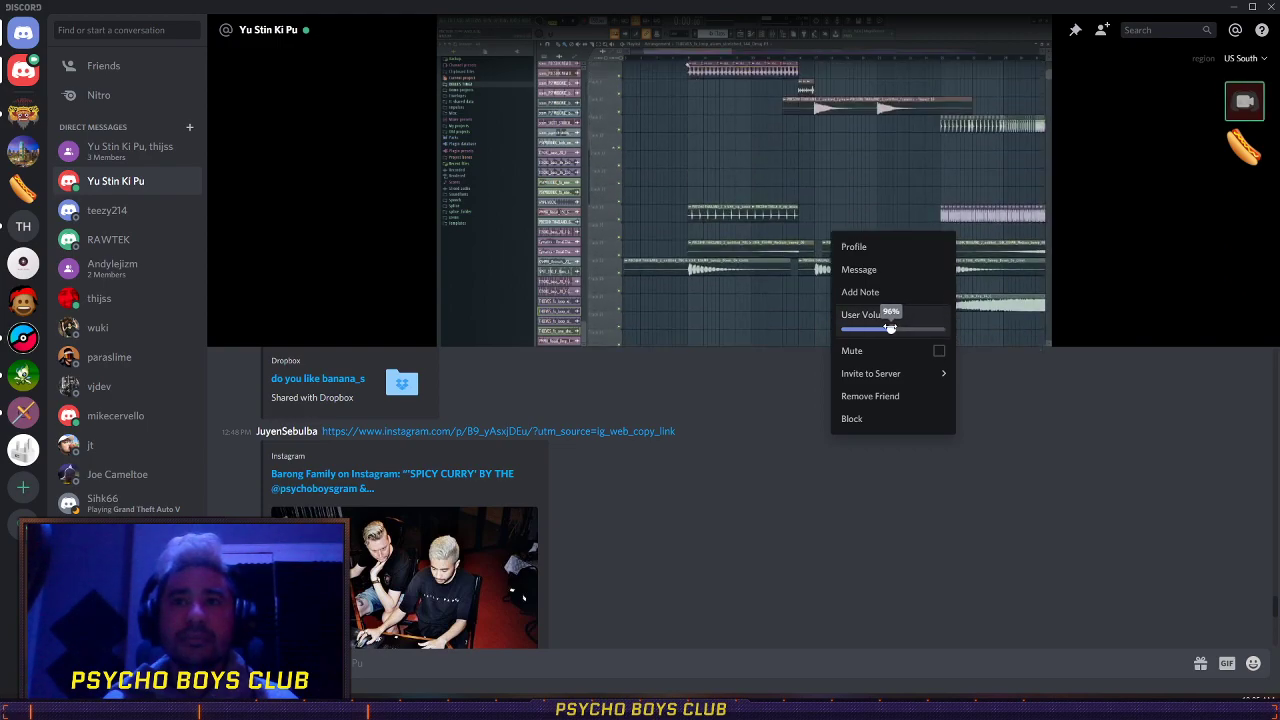
{"action": "left_click", "coordinate": [1254, 325]}
{"action": "double_click", "coordinate": [1254, 327]}
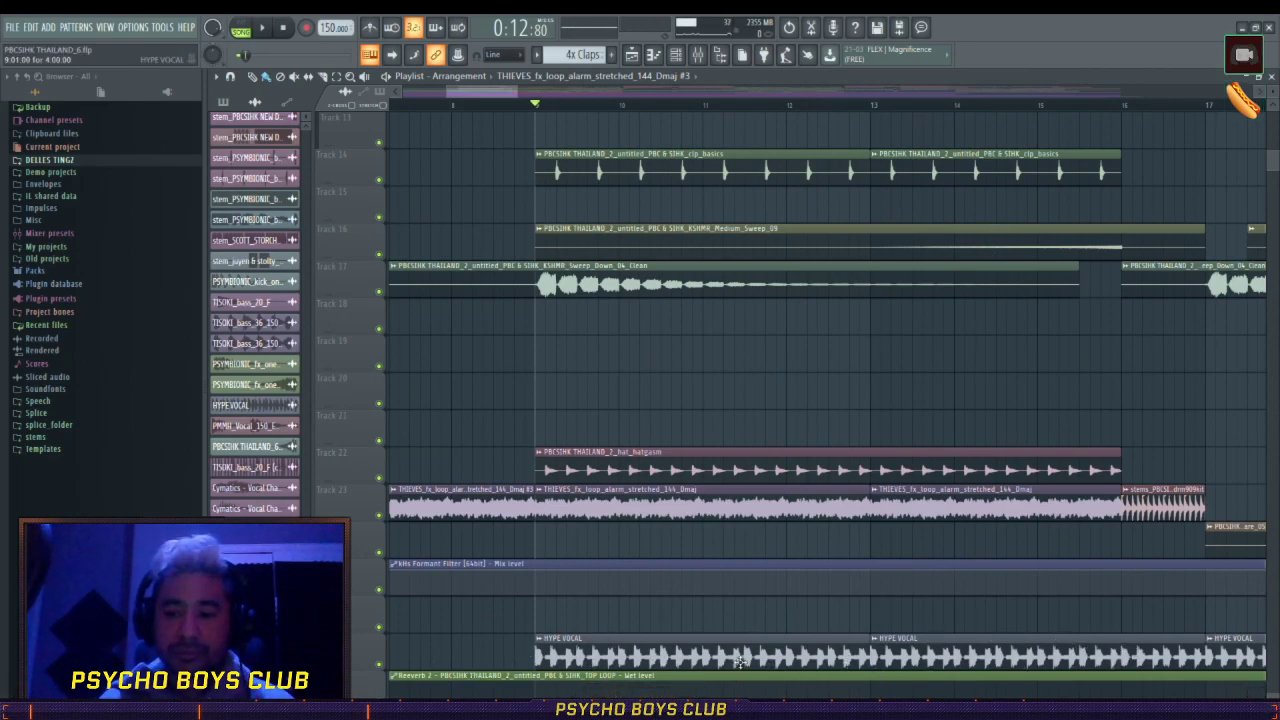
- Inspect the HYPE VOCAL clip's channel settings, mixer insert and Fruity Parametric EQ 2 curve, closing the EQ and returning to the playlist
{"action": "double_click", "coordinate": [851, 652]}
{"action": "key", "text": "F9"}
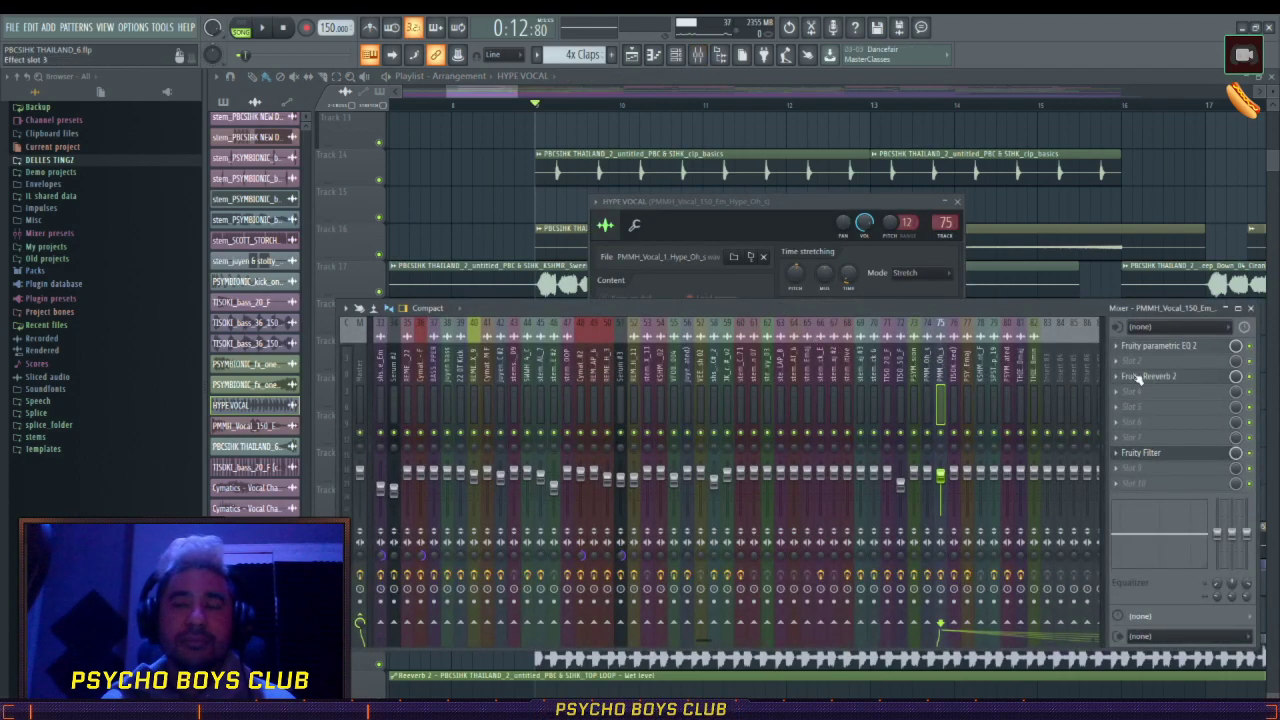
{"action": "left_click", "coordinate": [1168, 347]}
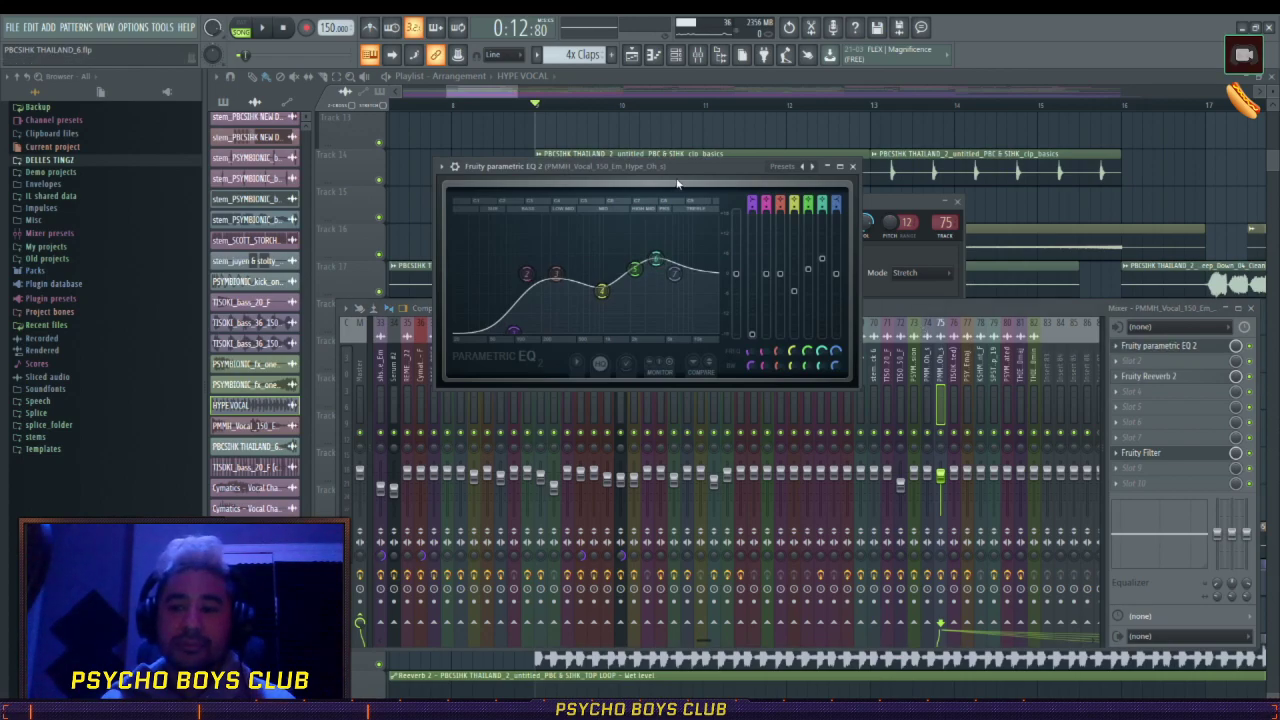
{"action": "left_click_drag", "start_coordinate": [696, 170], "coordinate": [658, 139]}
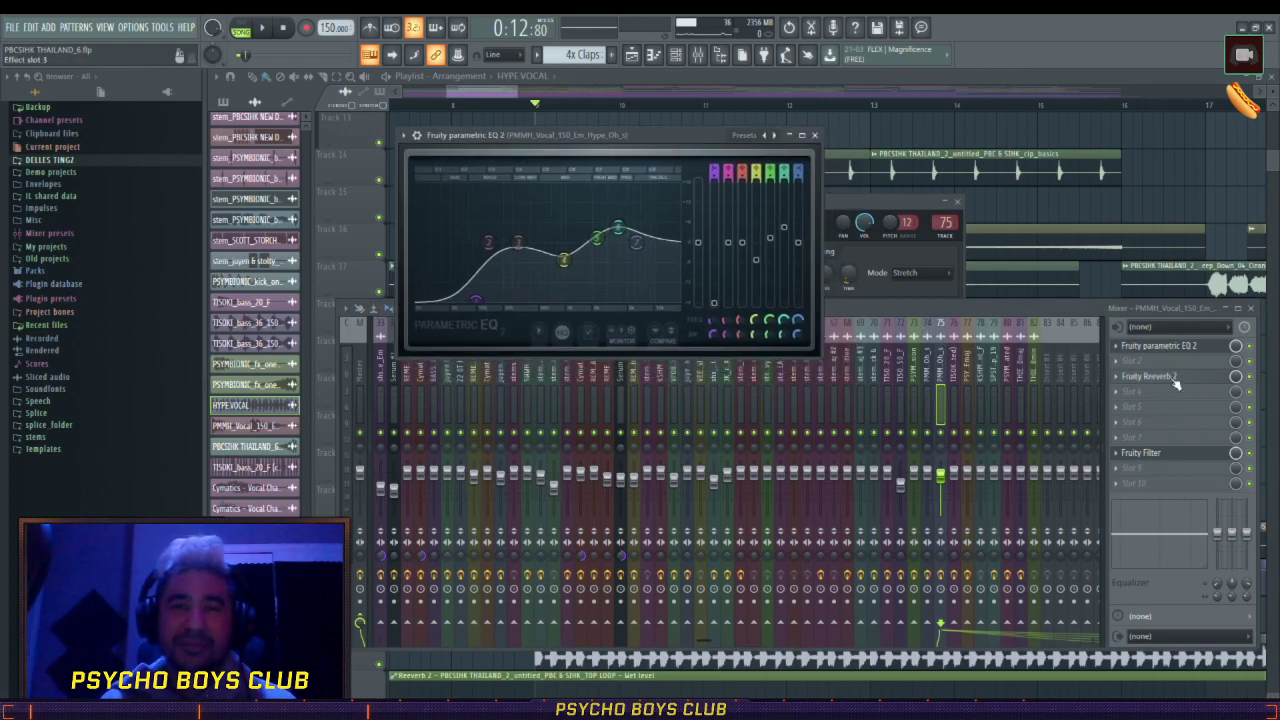
{"action": "left_click", "coordinate": [816, 136]}
{"action": "left_click", "coordinate": [806, 81]}
- Review the layers entering at bar 9, play that section while toggling Track 6's solo on and off, and stop playback
{"action": "scroll", "coordinate": [842, 296], "scroll_direction": "up", "scroll_amount": 3}
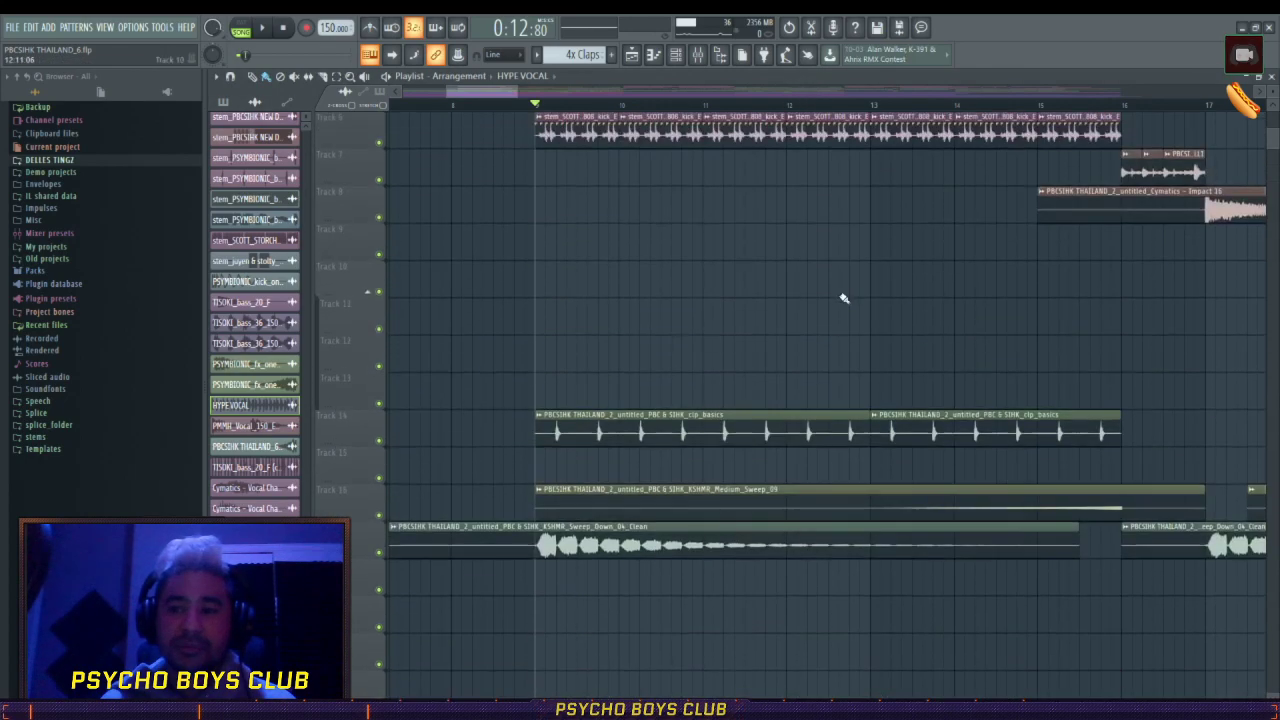
{"action": "scroll", "coordinate": [838, 305], "scroll_direction": "up", "scroll_amount": 3}
{"action": "scroll", "coordinate": [828, 322], "scroll_direction": "down", "scroll_amount": 6}
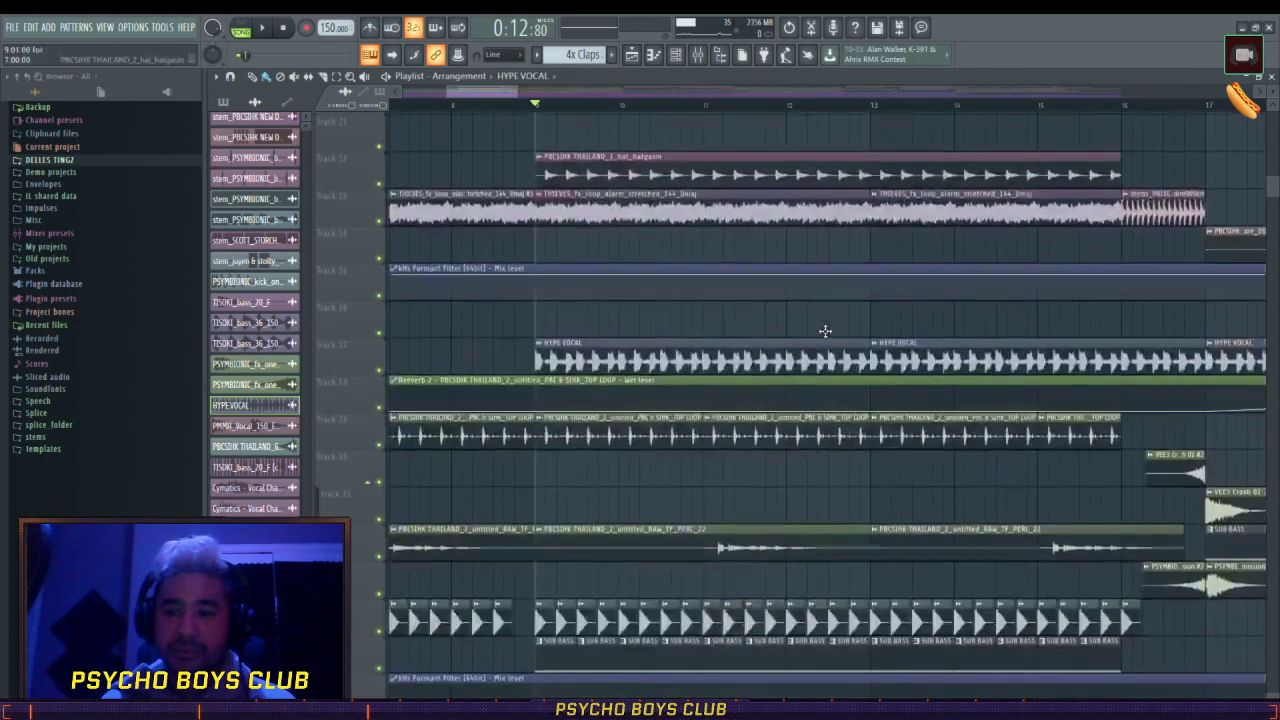
{"action": "scroll", "coordinate": [824, 331], "scroll_direction": "down", "scroll_amount": 5}
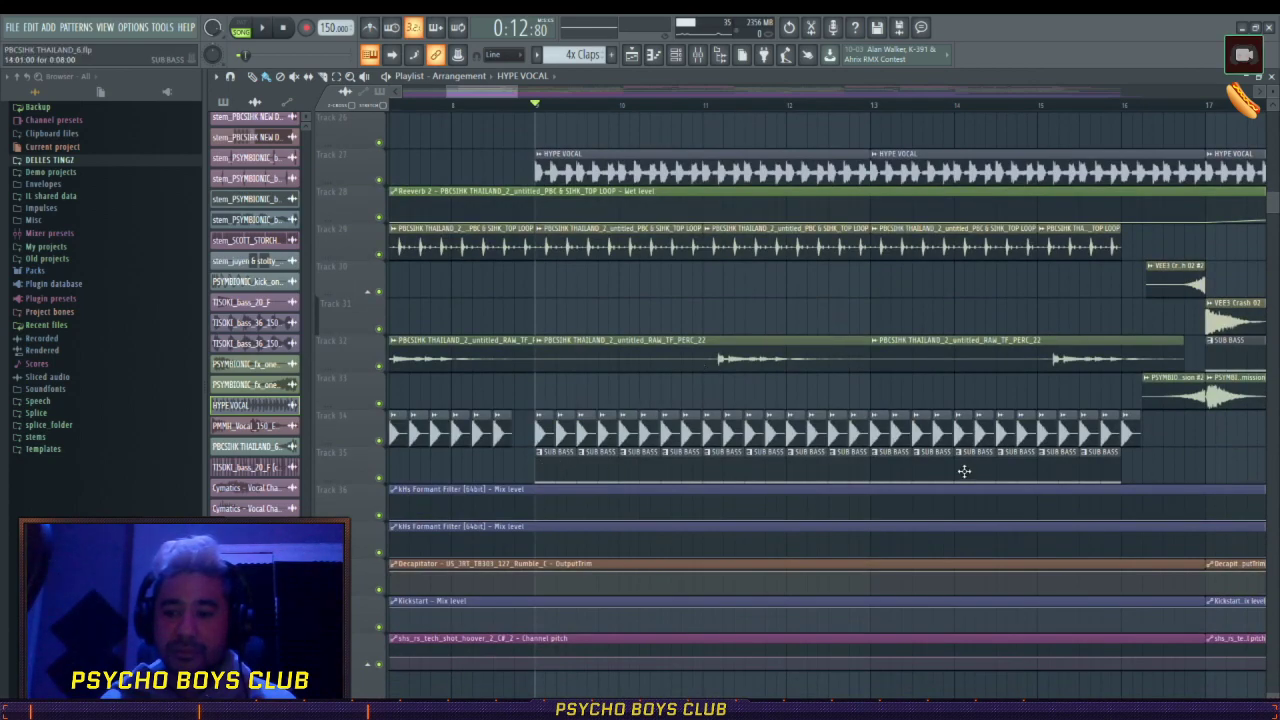
{"action": "scroll", "coordinate": [967, 471], "scroll_direction": "up", "scroll_amount": 20}
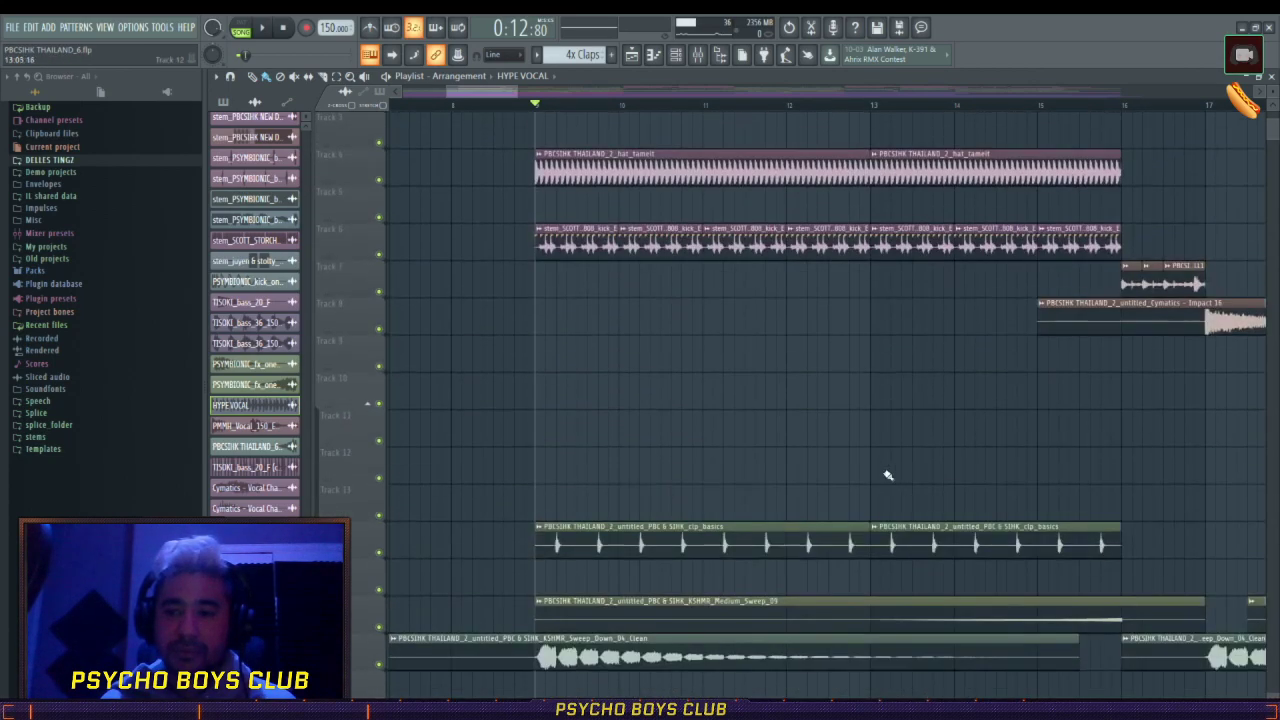
{"action": "key", "text": "space"}
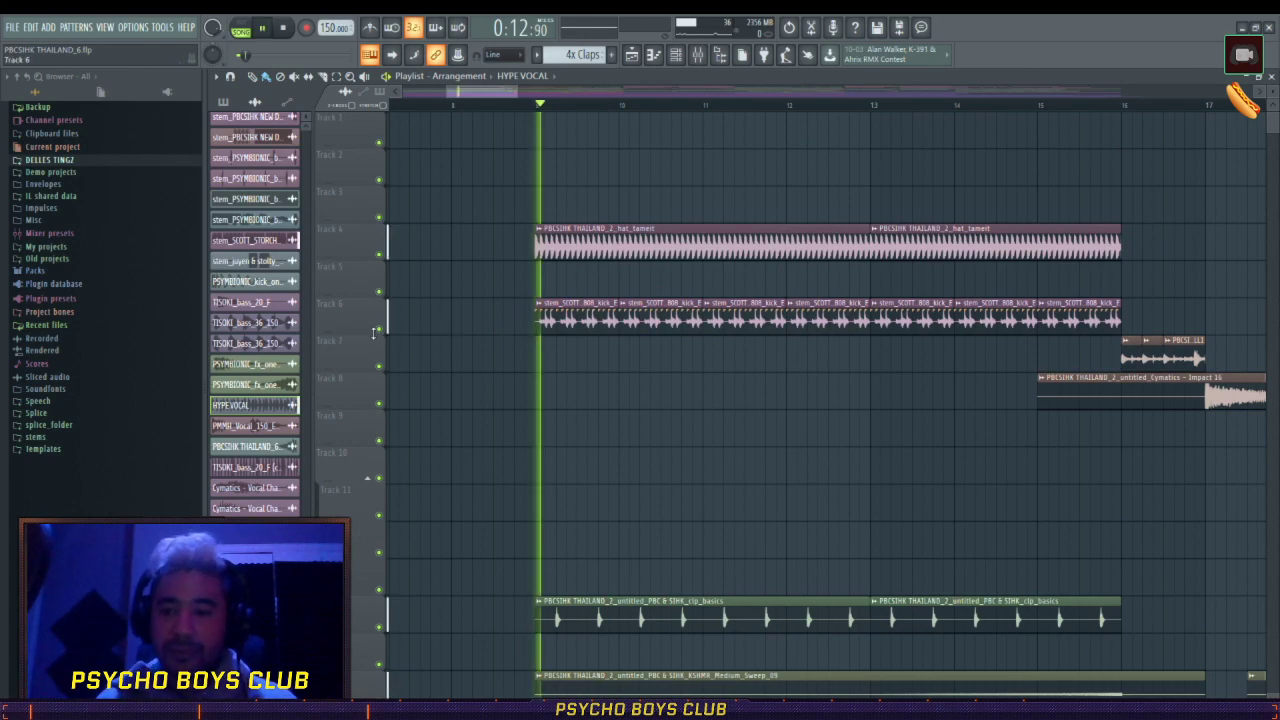
{"action": "right_click", "coordinate": [380, 330]}
{"action": "right_click", "coordinate": [379, 328]}
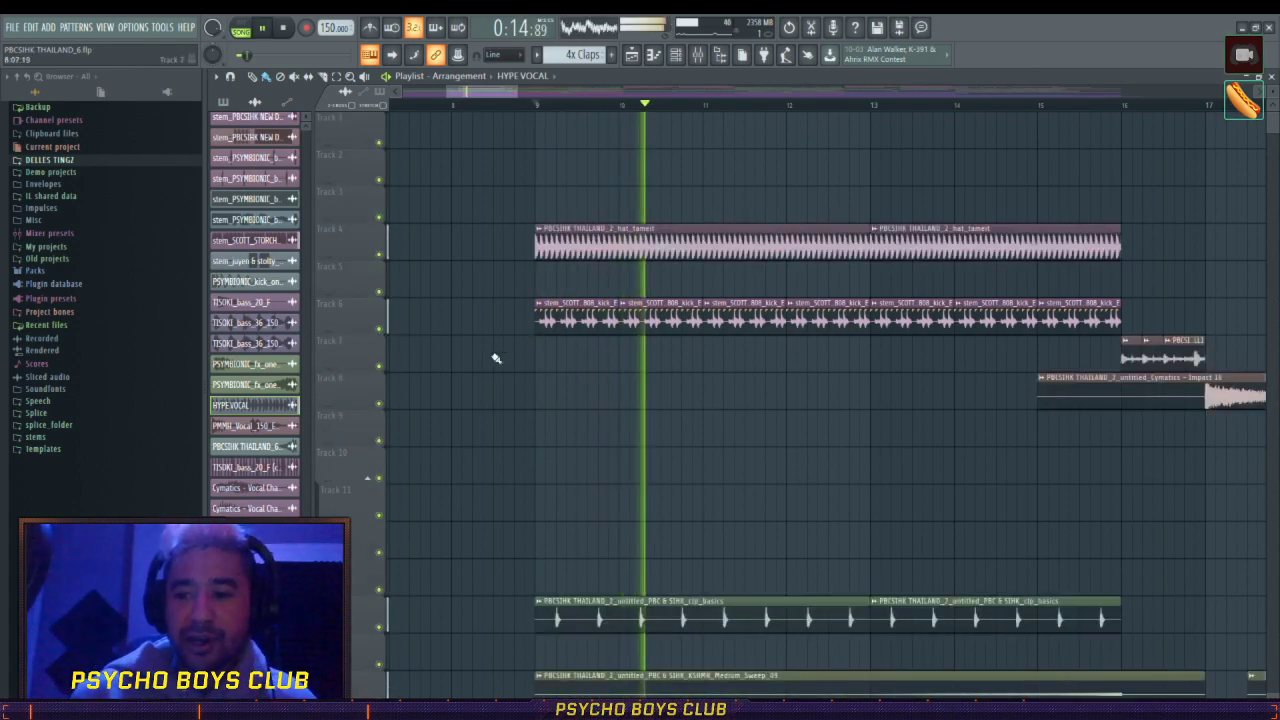
{"action": "key", "text": "space"}
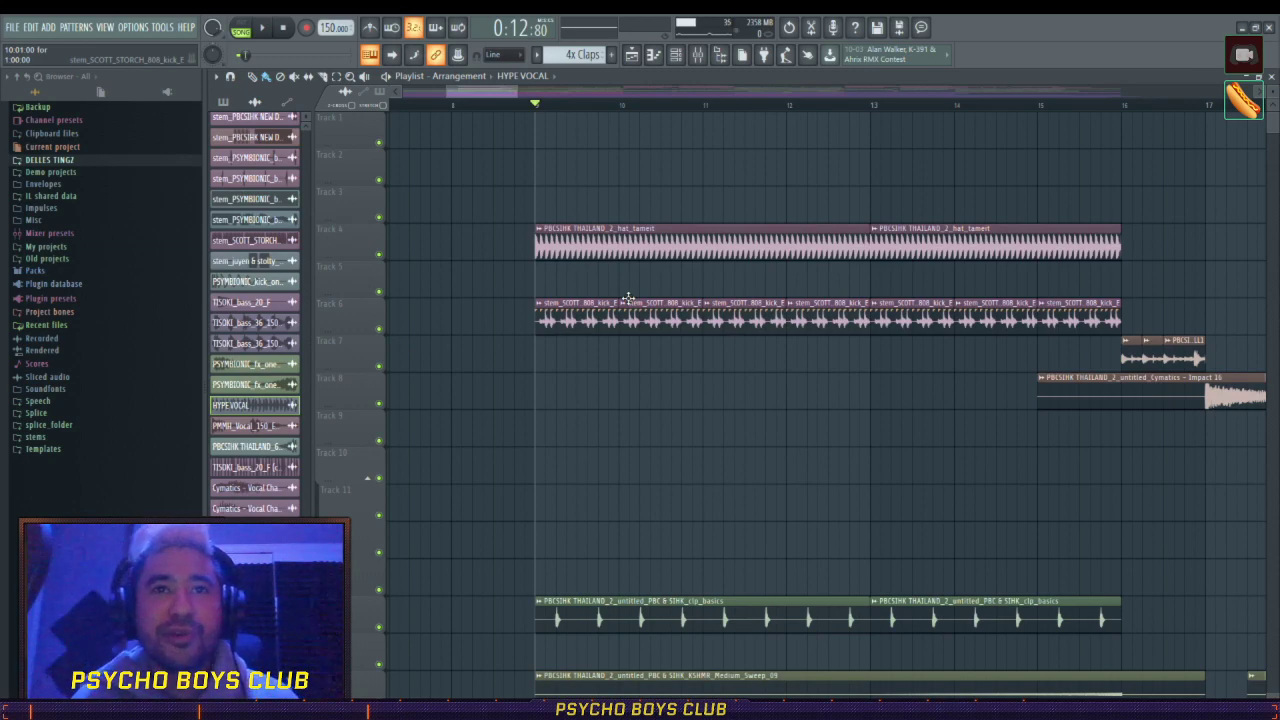
- Pick the first stem_SCOTT_STORCH_808_kick_E clip on Track 6, and listen to that track soloed from bar 9, stopping playback
{"action": "scroll", "coordinate": [563, 109], "scroll_direction": "up", "scroll_amount": 4}
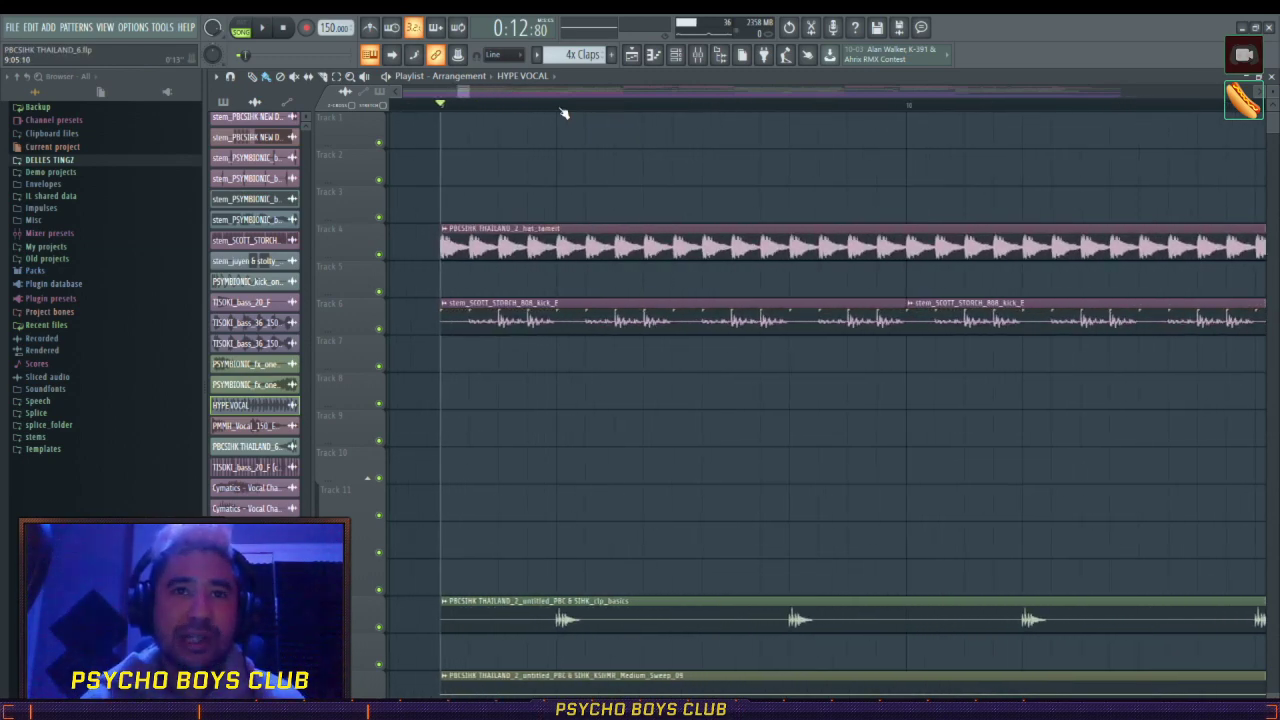
{"action": "scroll", "coordinate": [563, 113], "scroll_direction": "down", "scroll_amount": 2}
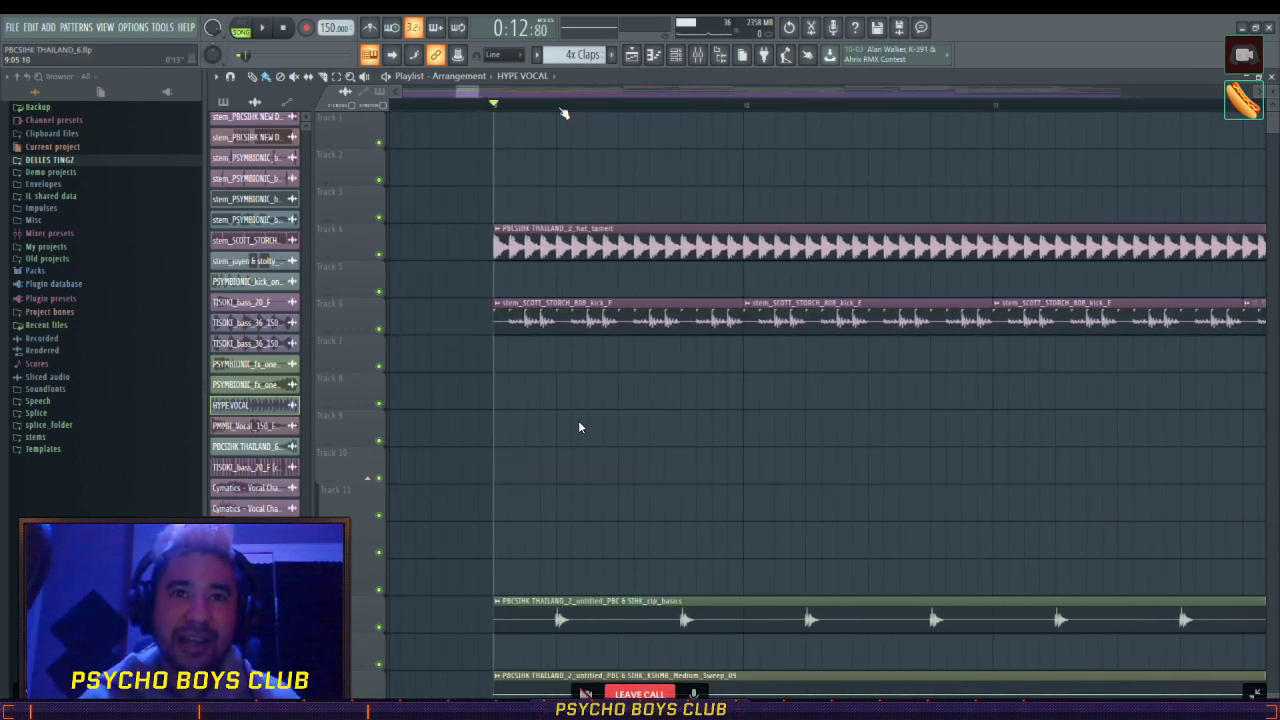
{"action": "left_click", "coordinate": [545, 320]}
{"action": "scroll", "coordinate": [545, 321], "scroll_direction": "down", "scroll_amount": 3}
{"action": "scroll", "coordinate": [638, 381], "scroll_direction": "up", "scroll_amount": 4}
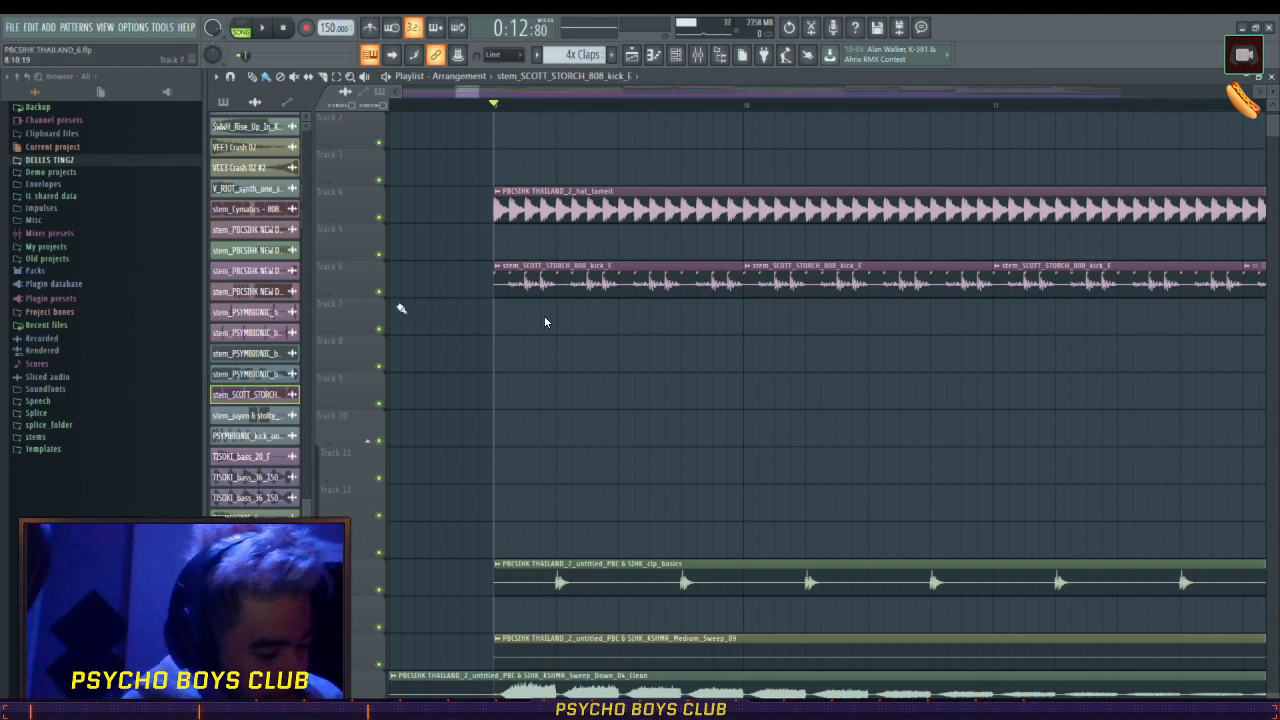
{"action": "right_click", "coordinate": [380, 292]}
{"action": "key", "text": "space"}
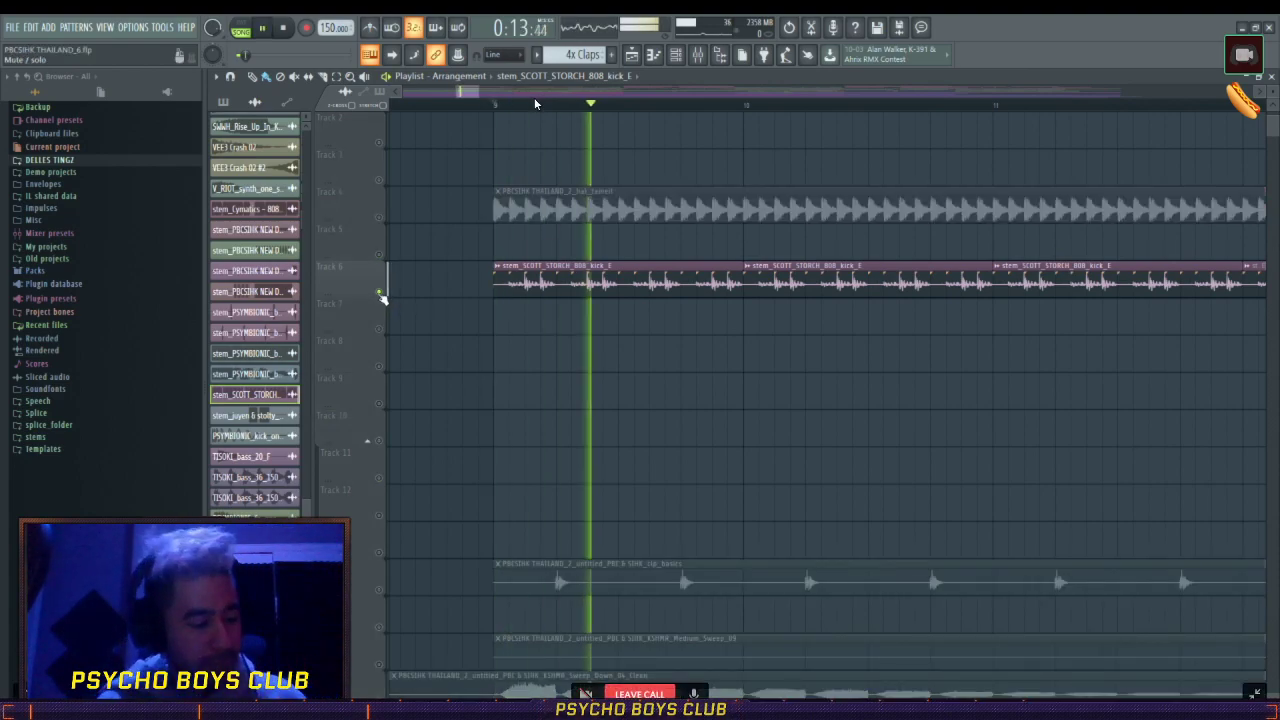
{"action": "key", "text": "space"}
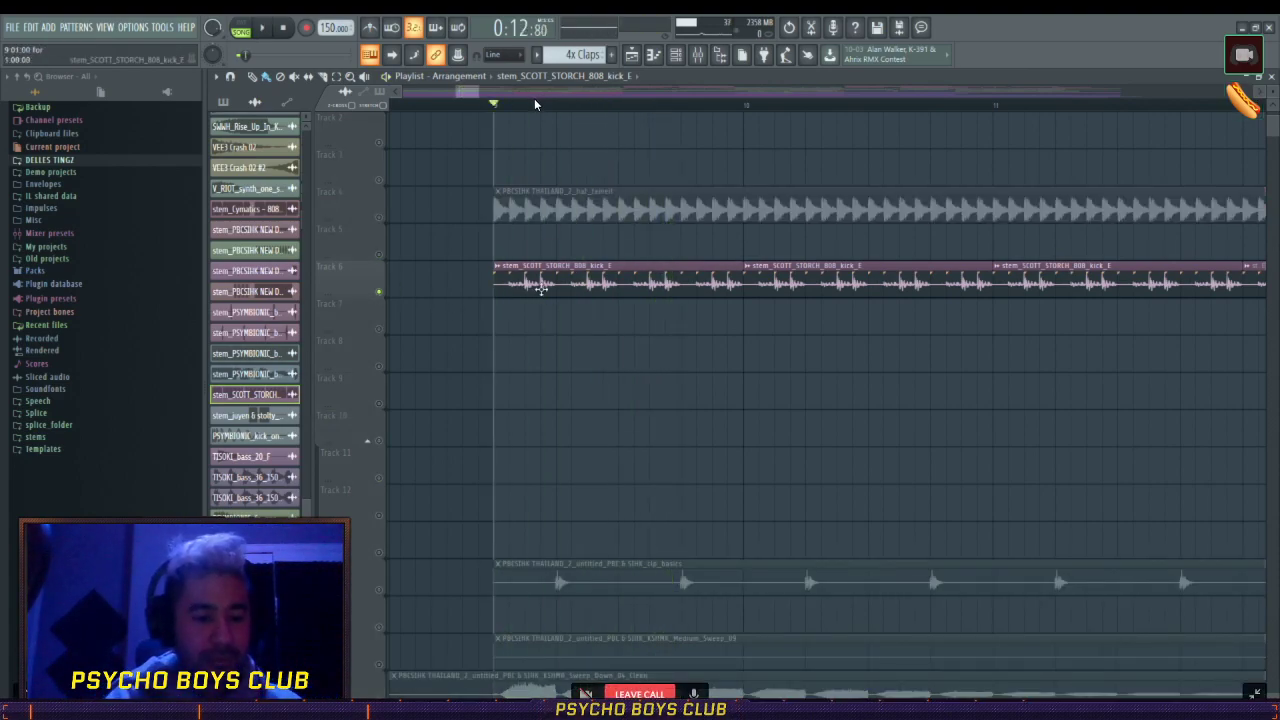
- Inspect the Track 6 808 kick clip's channel settings and mixer effects, close both windows and look over the surrounding arrangement
{"action": "double_click", "coordinate": [541, 289]}
{"action": "key", "text": "F9"}
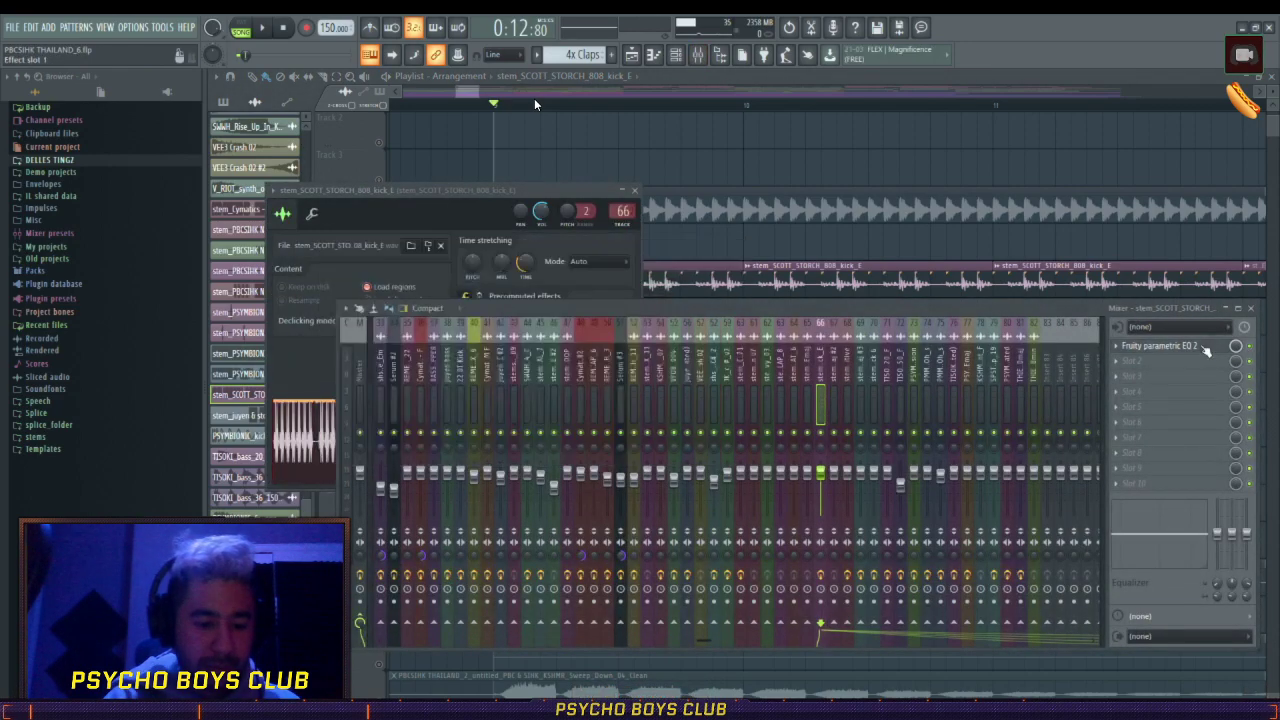
{"action": "left_click", "coordinate": [633, 189]}
{"action": "scroll", "coordinate": [637, 107], "scroll_direction": "down", "scroll_amount": 5}
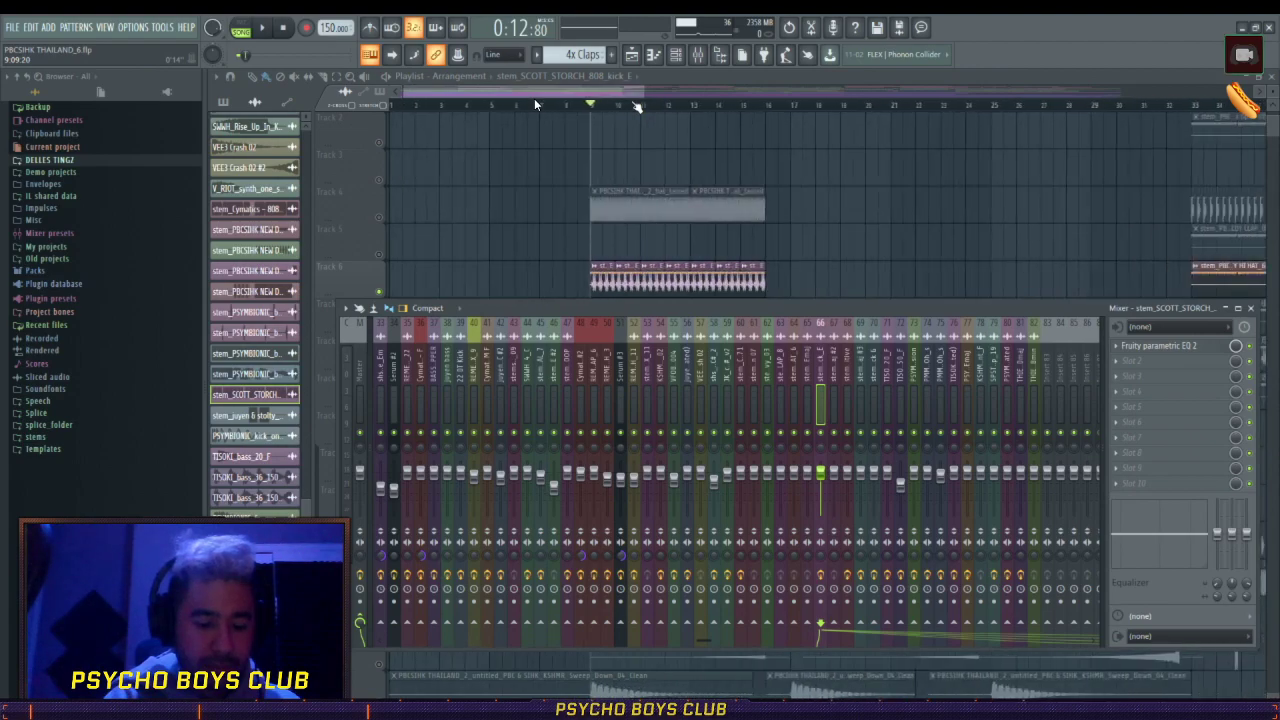
{"action": "key", "text": "F9"}
{"action": "scroll", "coordinate": [607, 110], "scroll_direction": "up", "scroll_amount": 5}
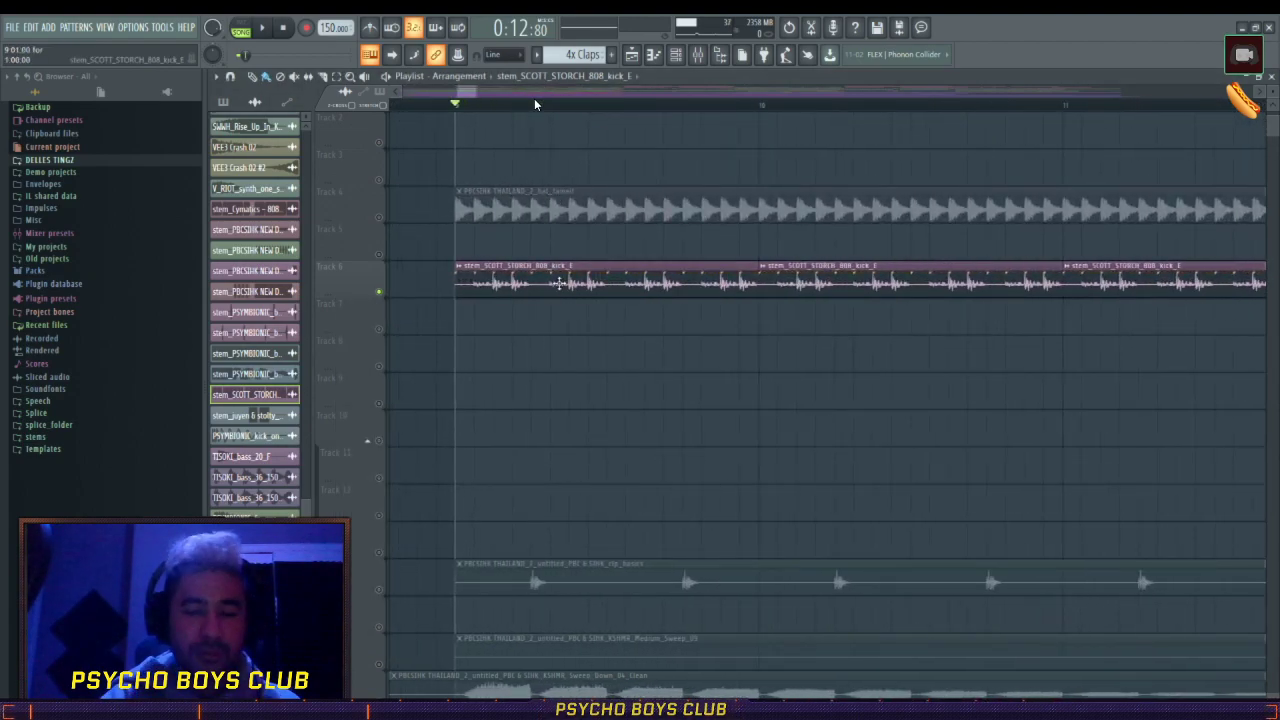
{"action": "scroll", "coordinate": [457, 106], "scroll_direction": "down", "scroll_amount": 8}
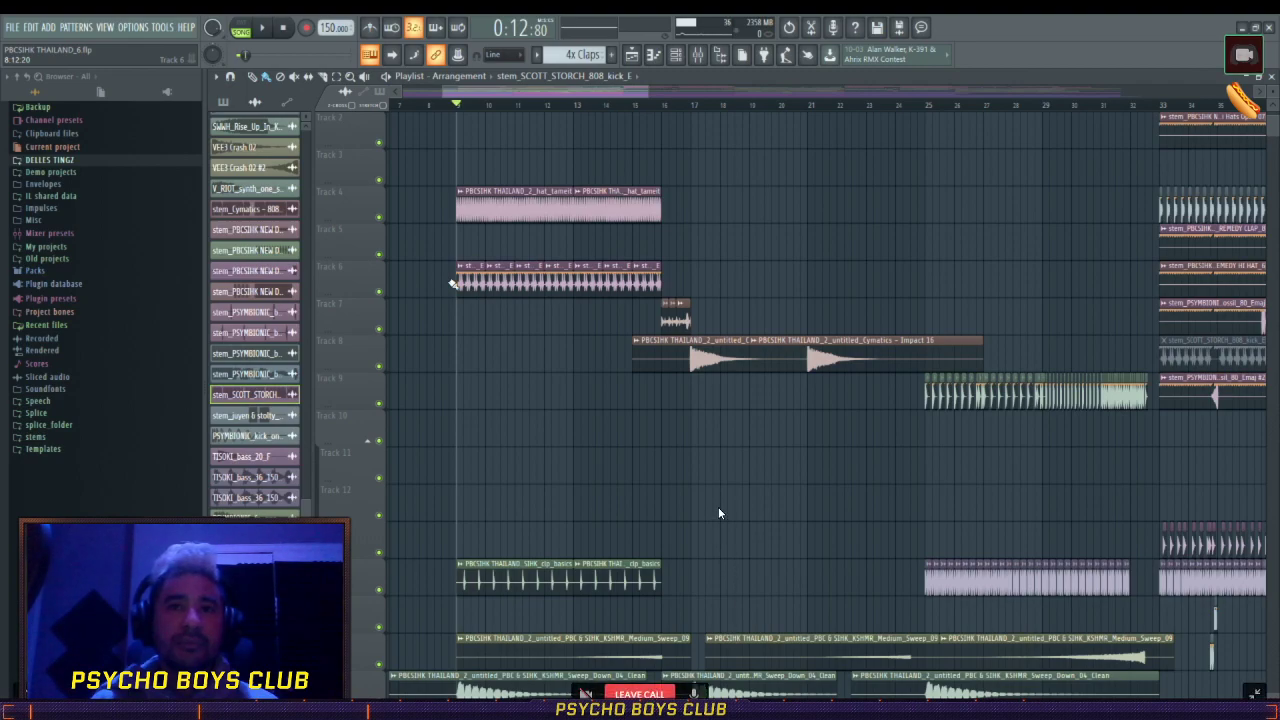
- Place the playhead at bar 15 and review the layers running from bar 9 into the bar 17 transition across all tracks
{"action": "left_click", "coordinate": [636, 105]}
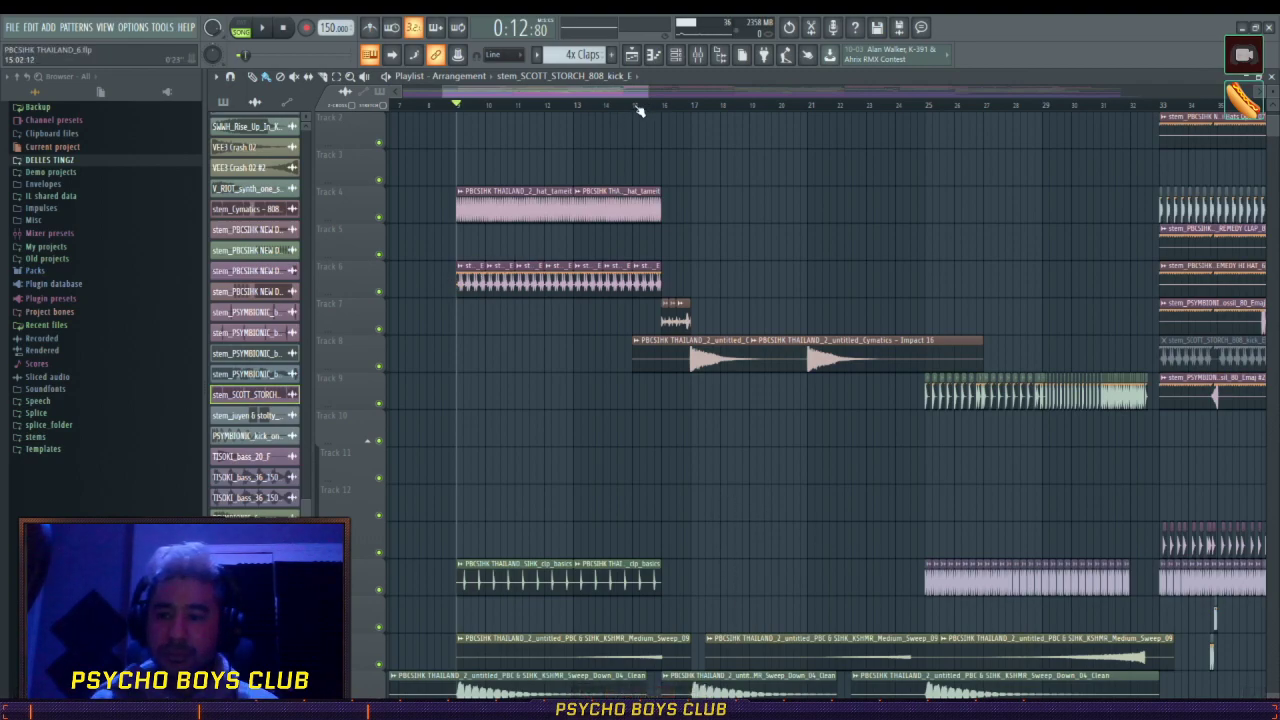
{"action": "scroll", "coordinate": [665, 108], "scroll_direction": "up", "scroll_amount": 4}
{"action": "scroll", "coordinate": [645, 135], "scroll_direction": "down", "scroll_amount": 10}
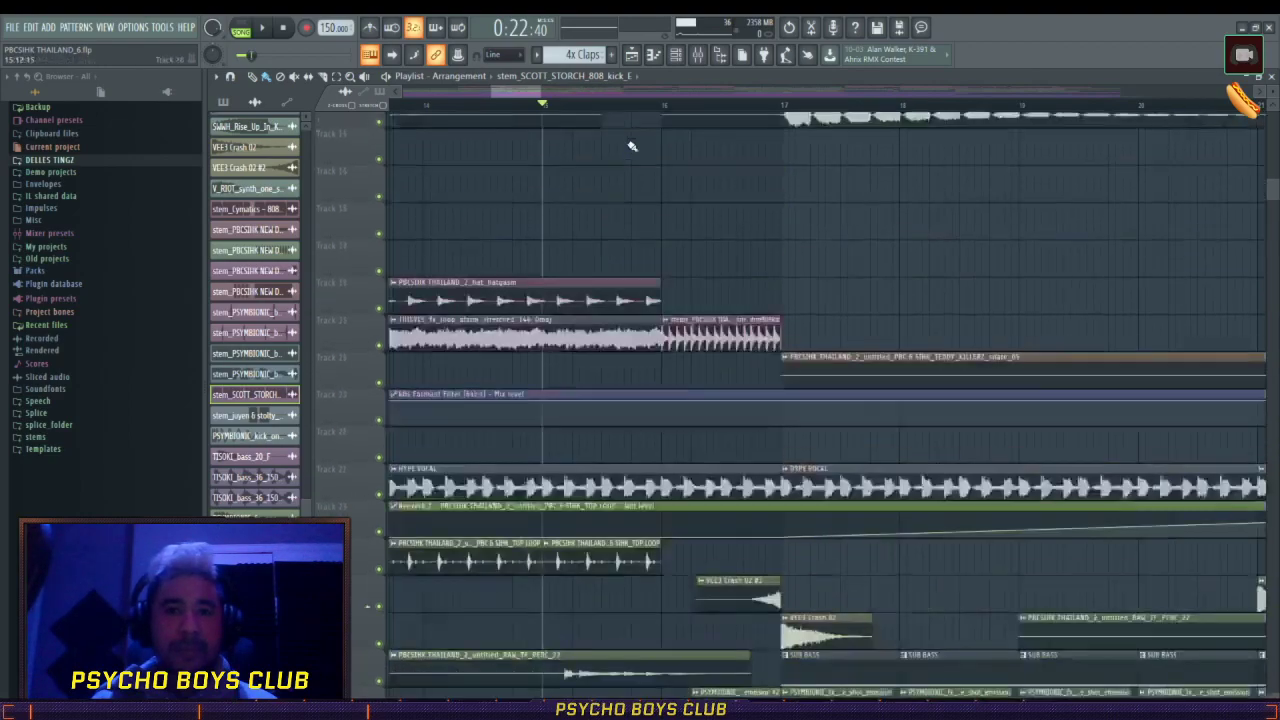
{"action": "scroll", "coordinate": [630, 160], "scroll_direction": "up", "scroll_amount": 10}
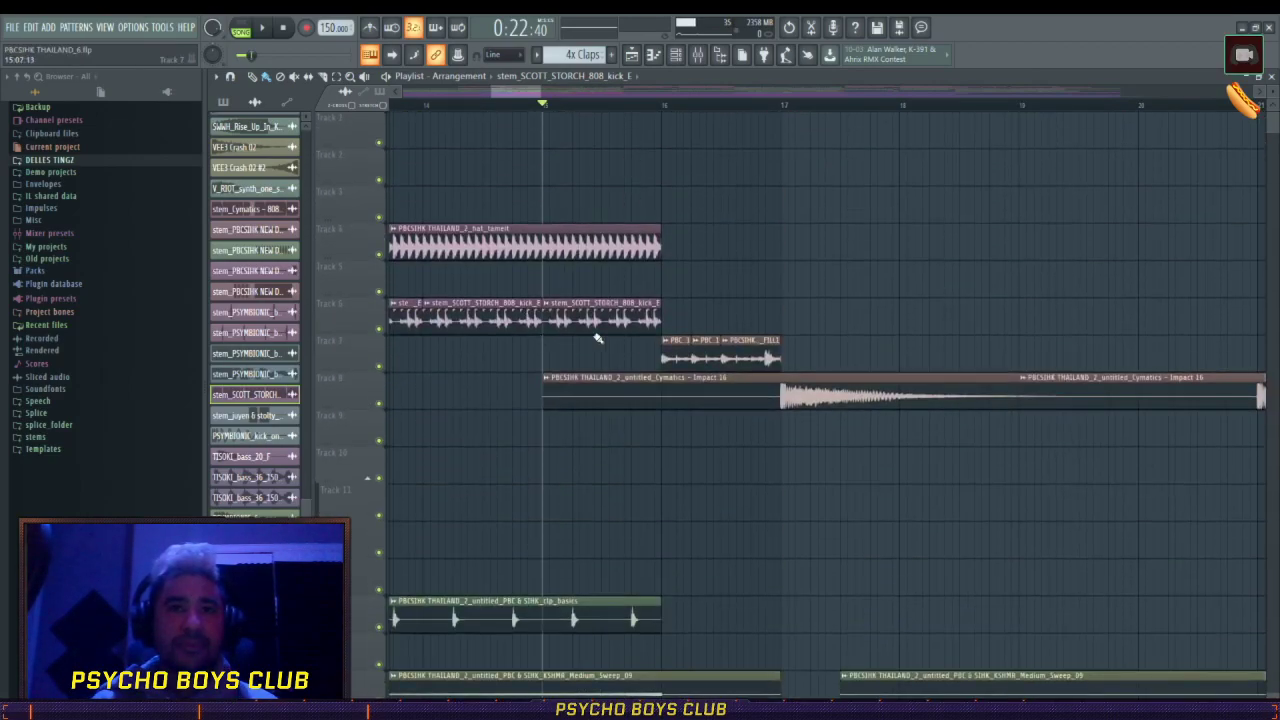
{"action": "scroll", "coordinate": [537, 257], "scroll_direction": "down", "scroll_amount": 3}
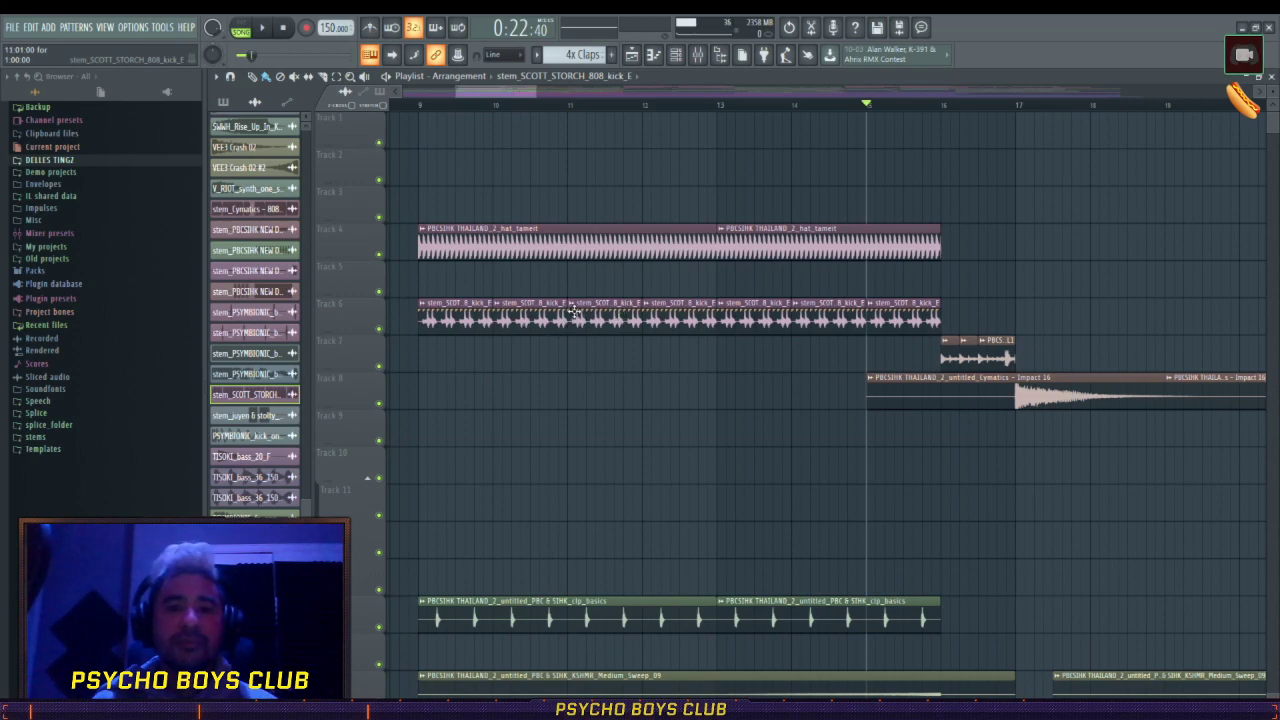
{"action": "scroll", "coordinate": [700, 320], "scroll_direction": "down", "scroll_amount": 7}
{"action": "scroll", "coordinate": [512, 293], "scroll_direction": "down", "scroll_amount": 7}
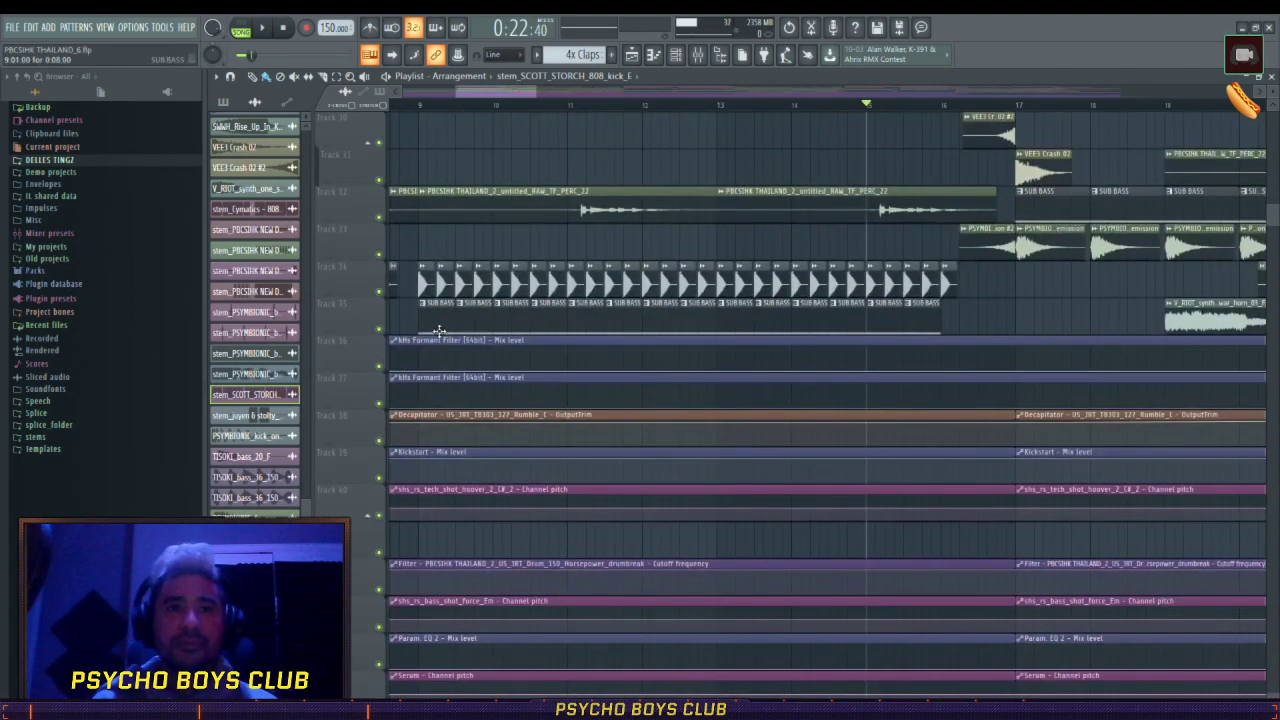
{"action": "left_click_drag", "start_coordinate": [512, 94], "coordinate": [538, 96]}
{"action": "scroll", "coordinate": [720, 189], "scroll_direction": "up", "scroll_amount": 4}
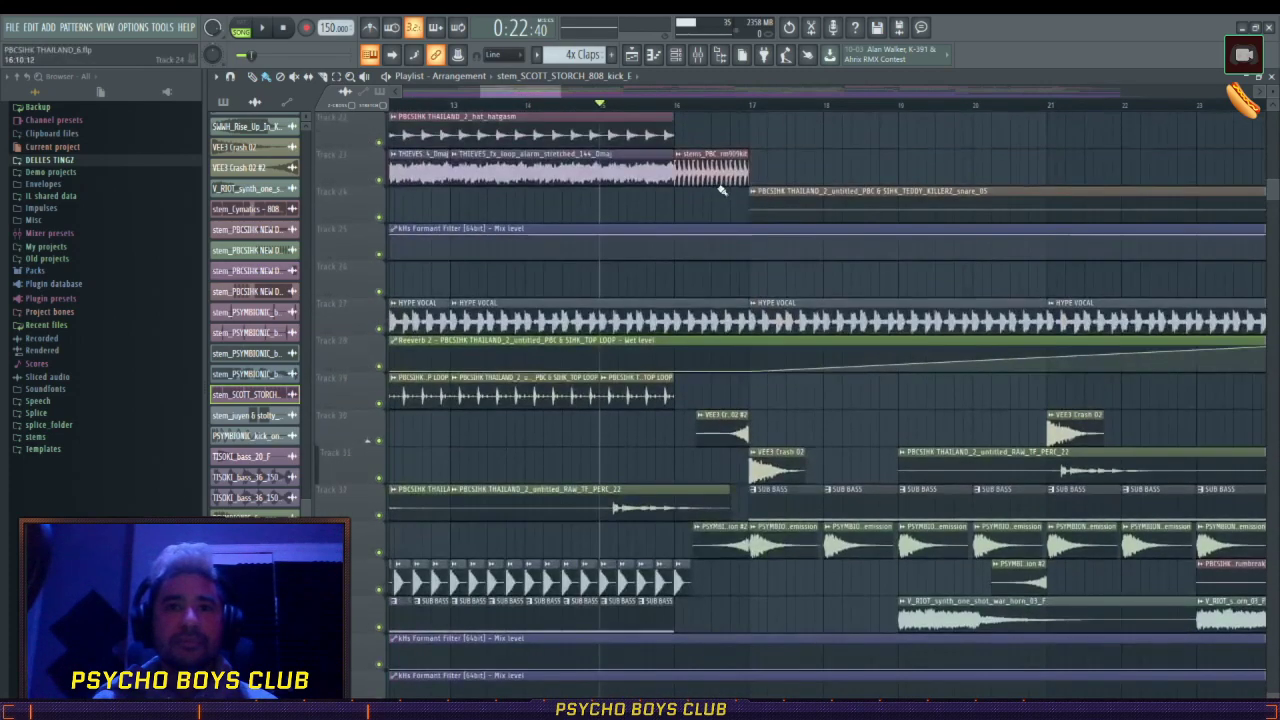
- Play the arrangement from just before bar 17, examine the crash, sub bass and war horn layers entering there, and stop playback
{"action": "left_click", "coordinate": [731, 112]}
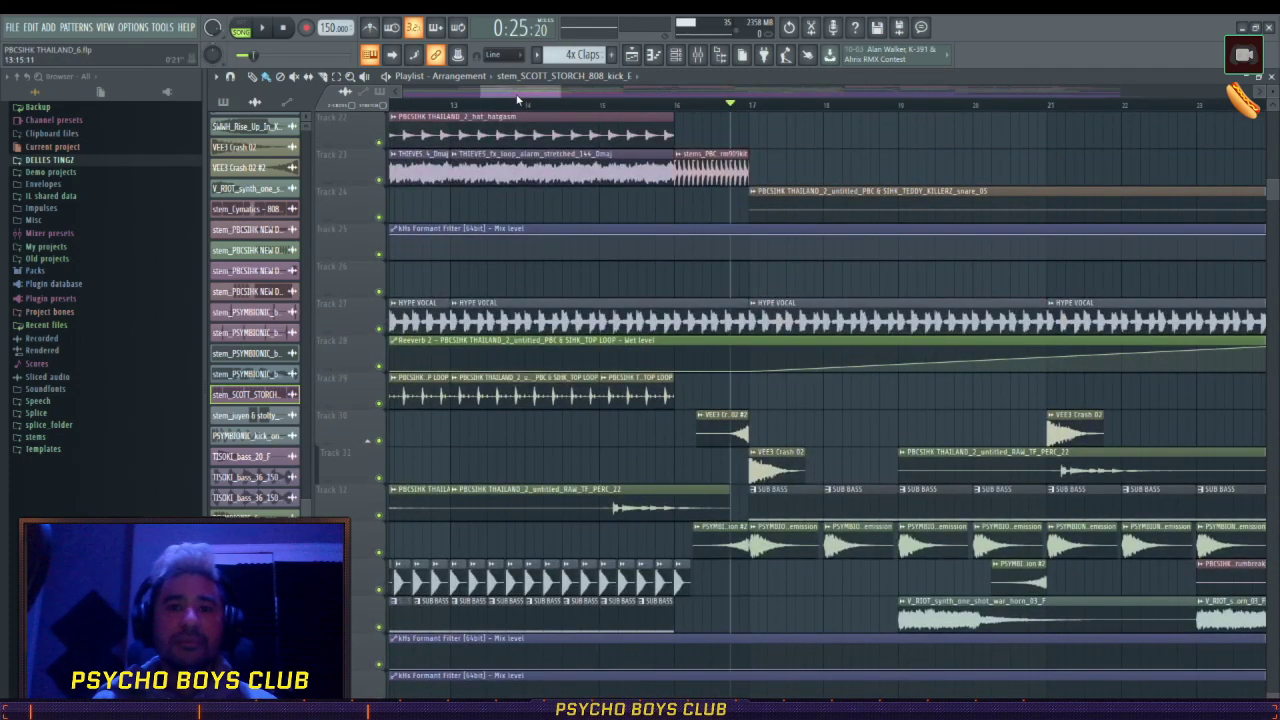
{"action": "left_click_drag", "start_coordinate": [518, 97], "coordinate": [522, 95]}
{"action": "scroll", "coordinate": [551, 111], "scroll_direction": "down", "scroll_amount": 6}
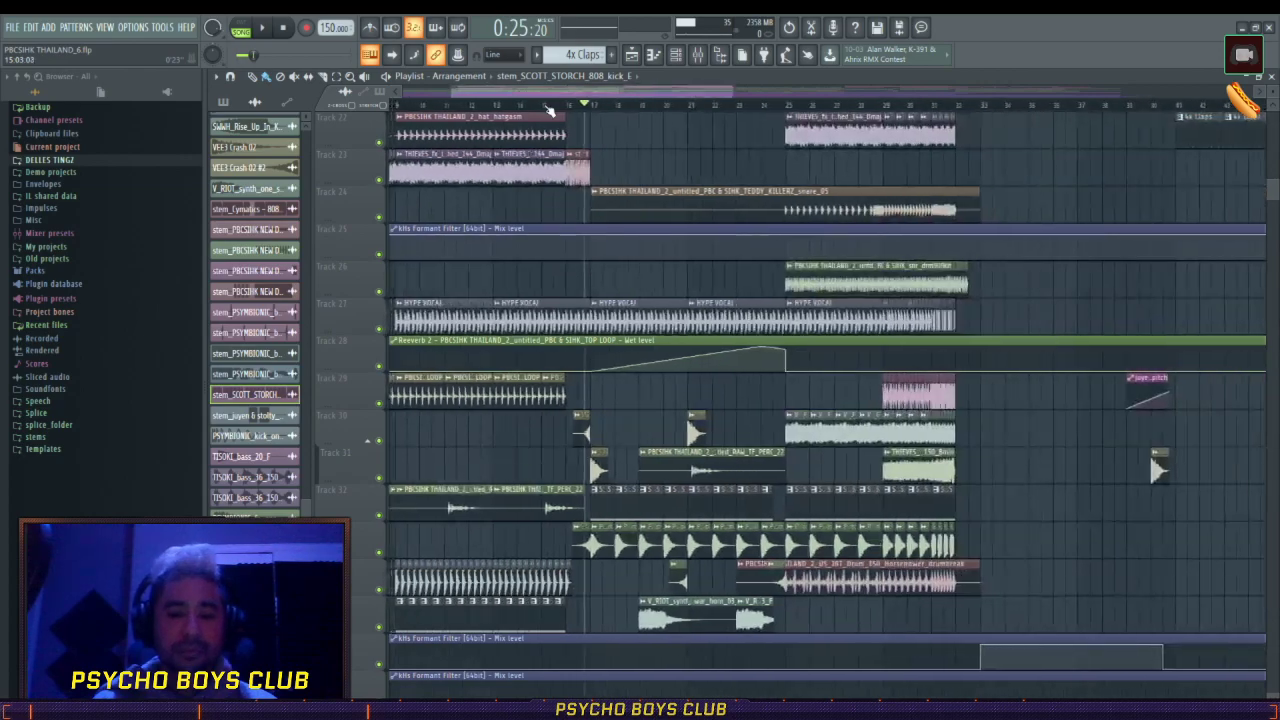
{"action": "scroll", "coordinate": [631, 200], "scroll_direction": "up", "scroll_amount": 2}
{"action": "scroll", "coordinate": [603, 111], "scroll_direction": "up", "scroll_amount": 3}
{"action": "key", "text": "space"}
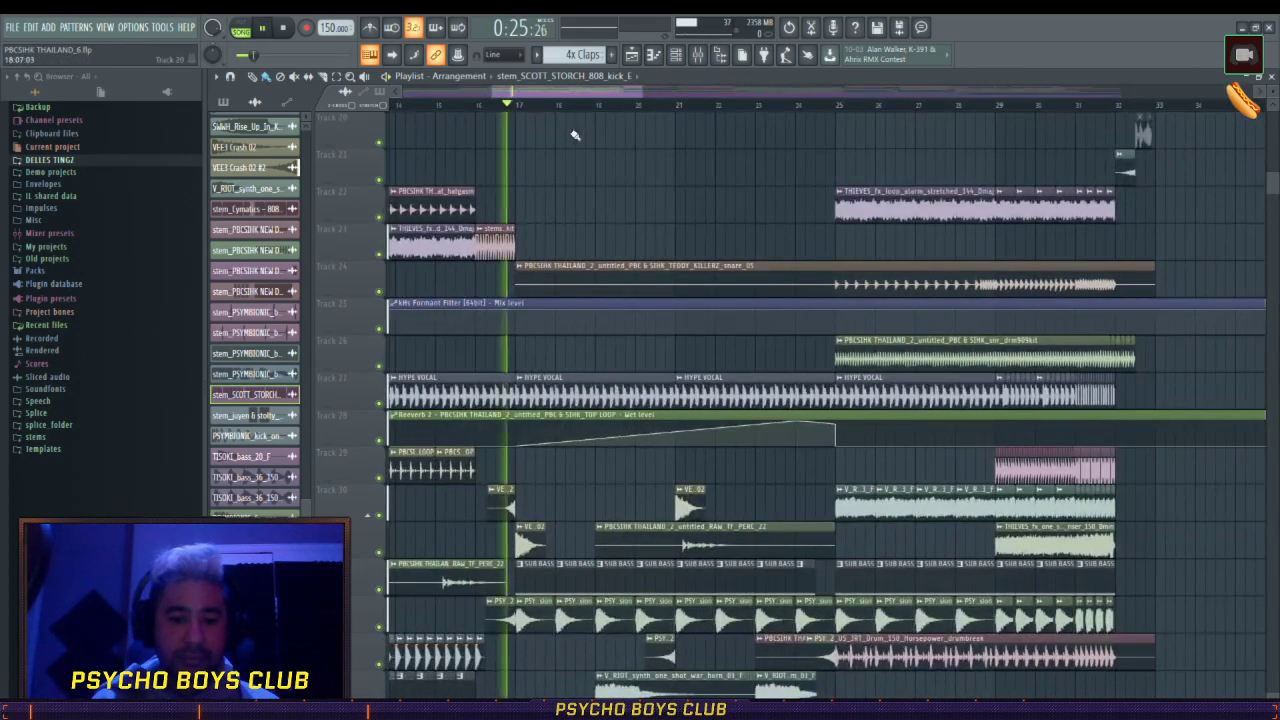
{"action": "scroll", "coordinate": [573, 132], "scroll_direction": "down", "scroll_amount": 3}
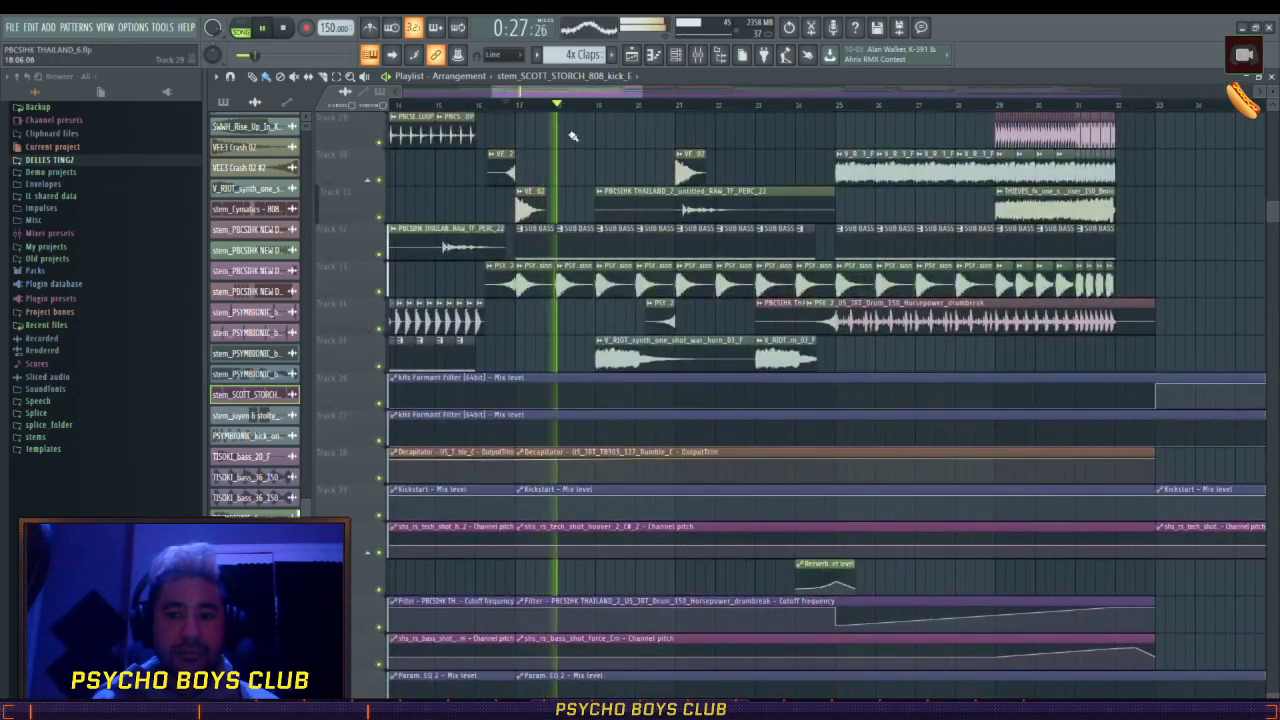
{"action": "scroll", "coordinate": [608, 107], "scroll_direction": "up", "scroll_amount": 4}
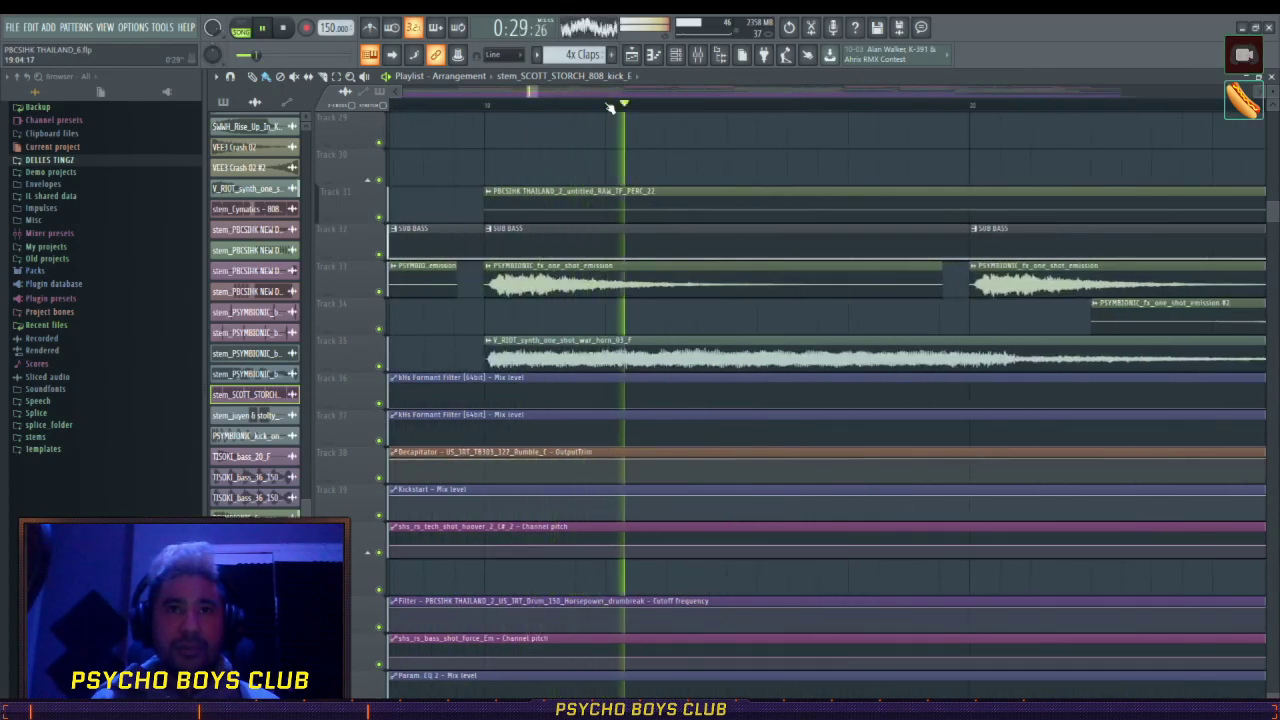
{"action": "scroll", "coordinate": [608, 107], "scroll_direction": "down", "scroll_amount": 3}
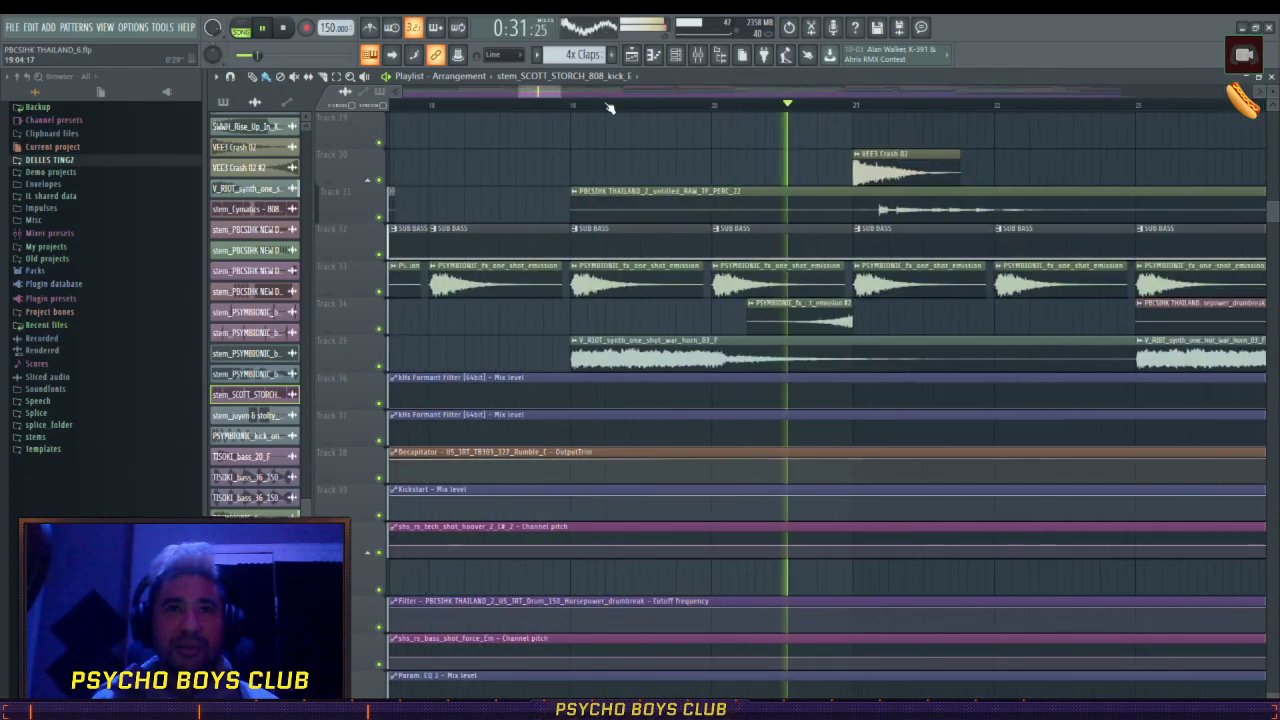
{"action": "key", "text": "space"}
- Start playback briefly from bar 15, stop it, and look over the upper tracks leading into the bar 33 section
{"action": "scroll", "coordinate": [608, 107], "scroll_direction": "down", "scroll_amount": 3}
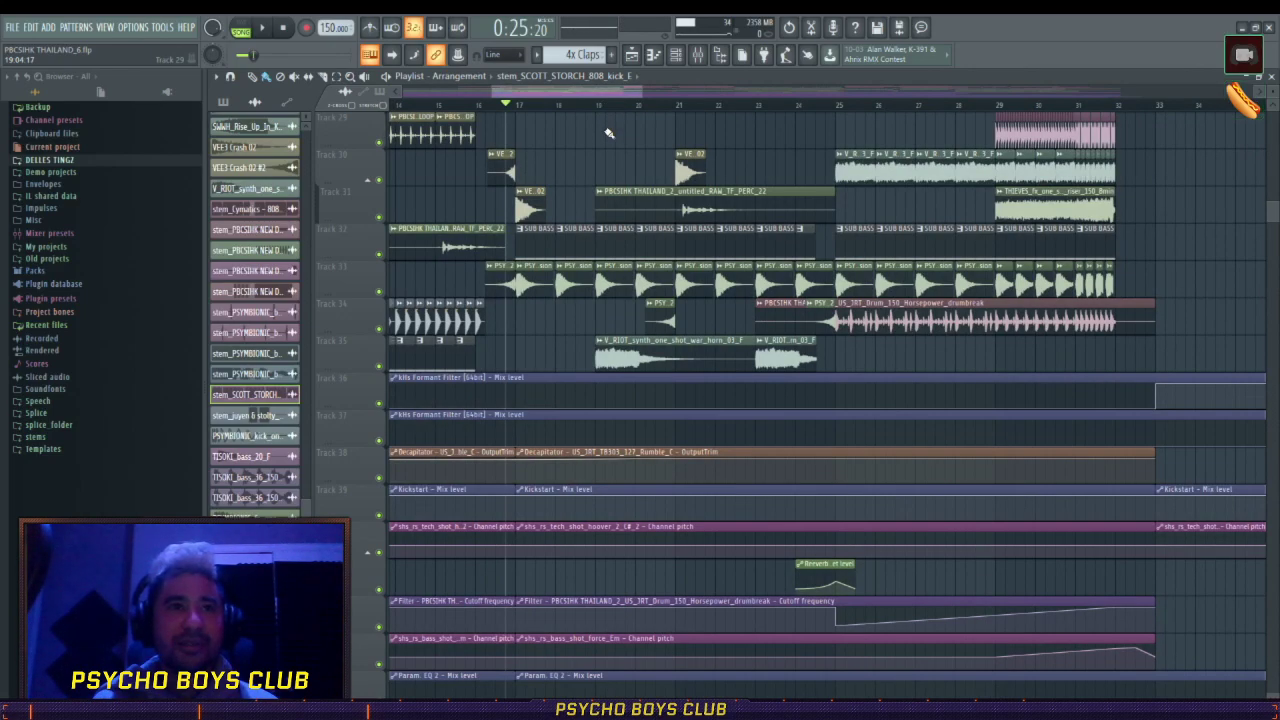
{"action": "scroll", "coordinate": [561, 103], "scroll_direction": "down", "scroll_amount": 3}
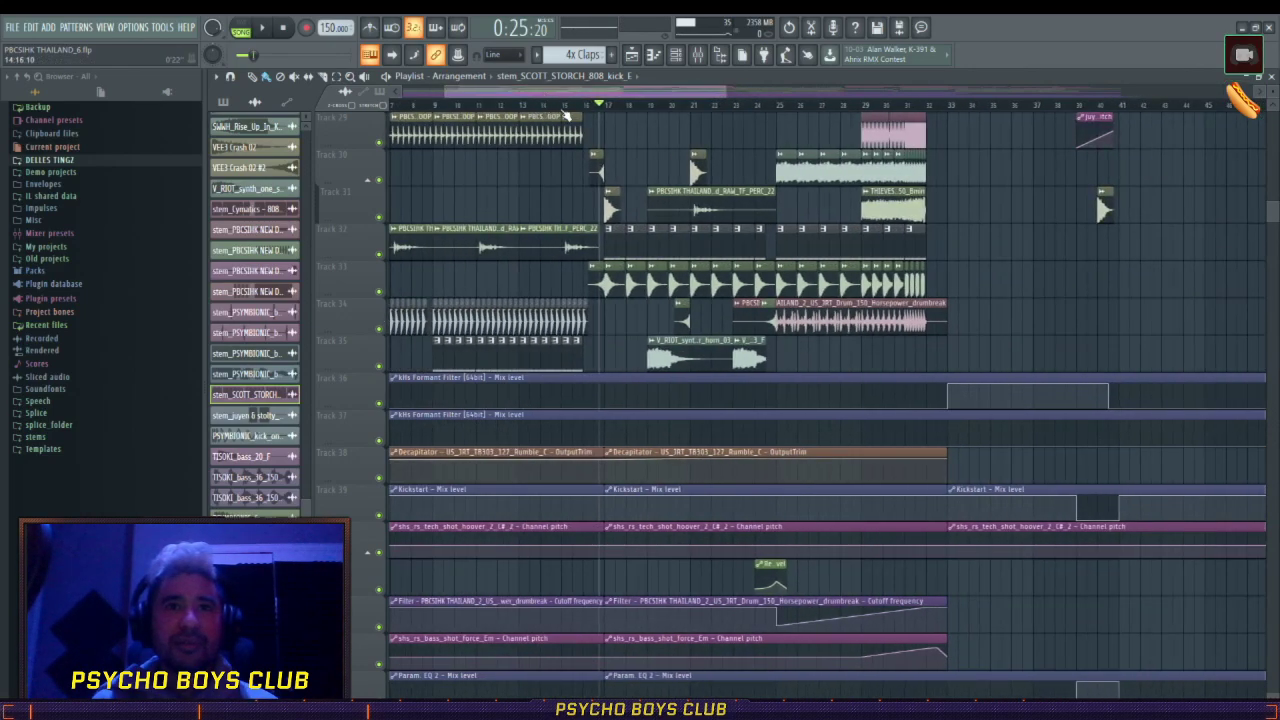
{"action": "left_click", "coordinate": [564, 105]}
{"action": "key", "text": "space"}
{"action": "key", "text": "space"}
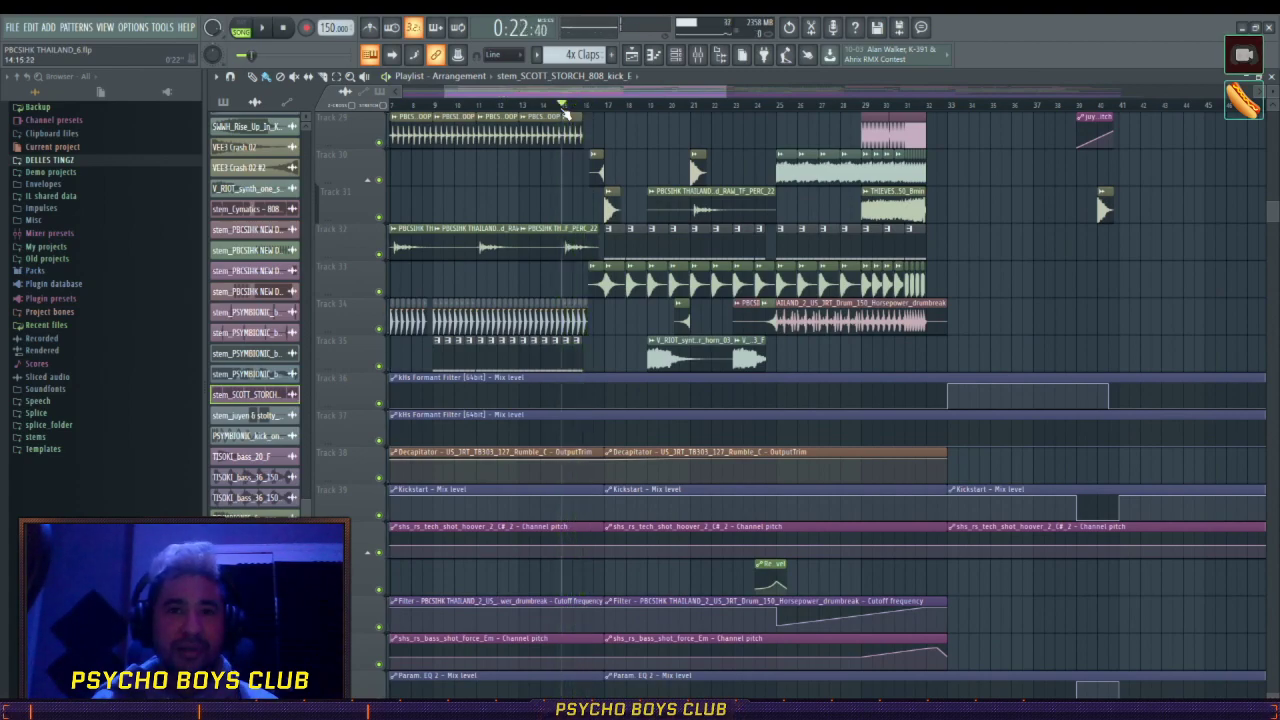
{"action": "scroll", "coordinate": [1176, 165], "scroll_direction": "up", "scroll_amount": 8}
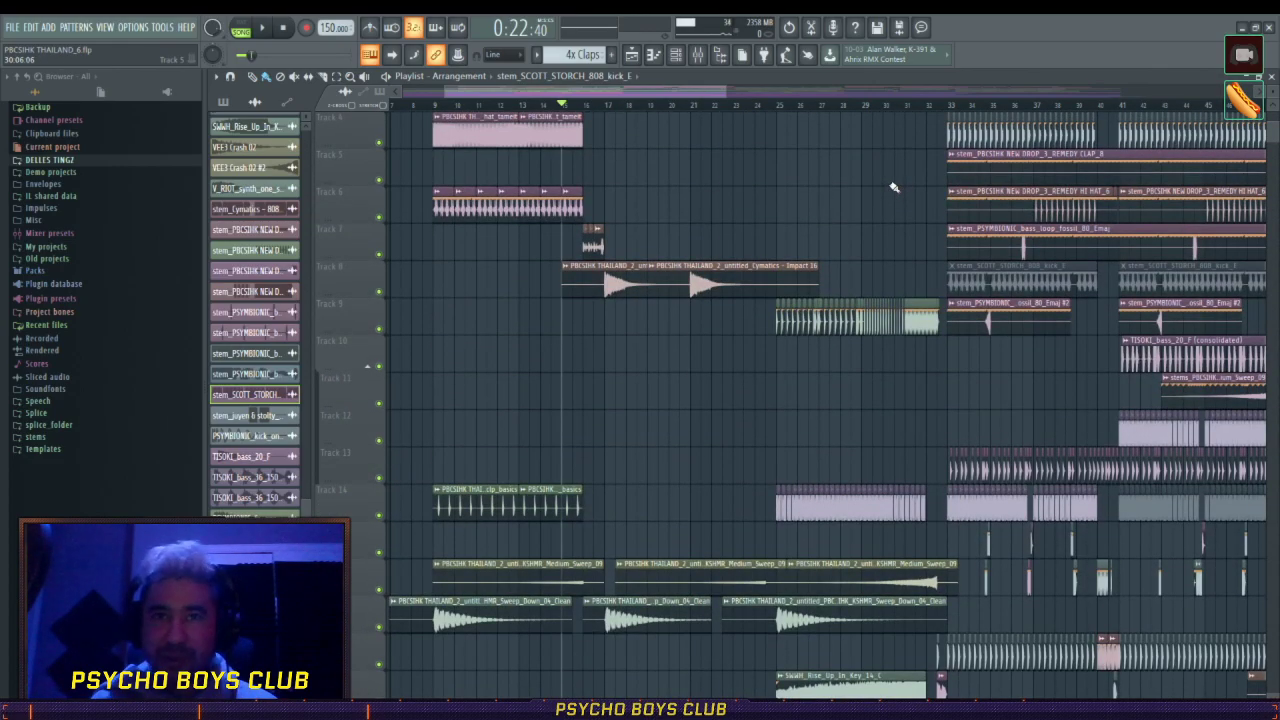
{"action": "scroll", "coordinate": [666, 112], "scroll_direction": "down", "scroll_amount": 3}
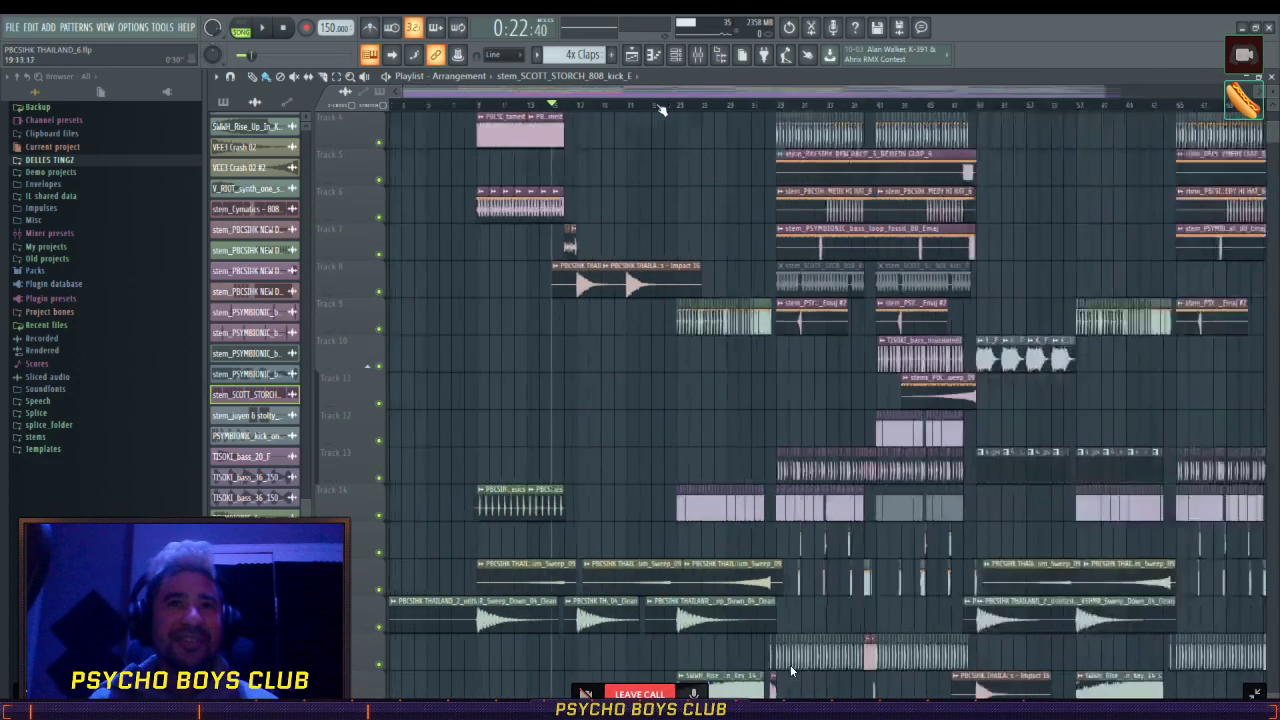
{"action": "scroll", "coordinate": [652, 106], "scroll_direction": "up", "scroll_amount": 3}
{"action": "left_click_drag", "start_coordinate": [645, 95], "coordinate": [609, 97]}
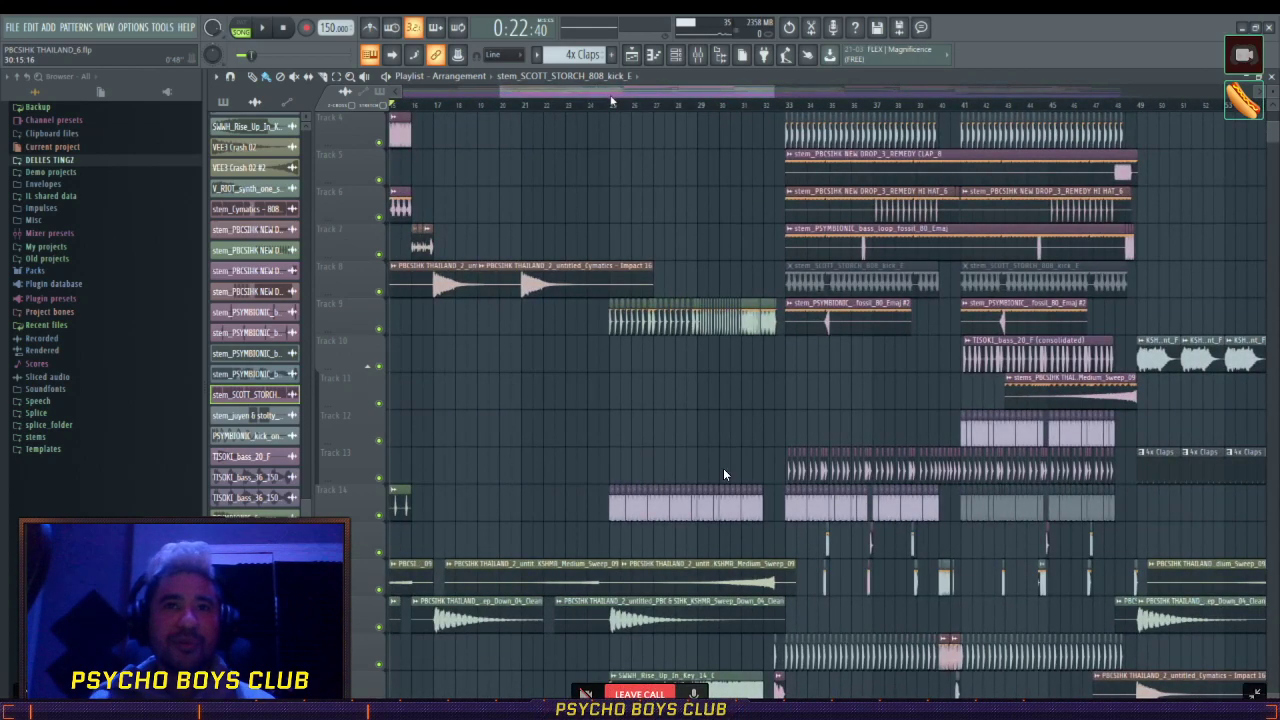
- Hide and reshow the playlist, play the section from bar 17, and stop playback
{"action": "key", "text": "F5"}
{"action": "left_click_drag", "start_coordinate": [698, 117], "coordinate": [778, 117]}
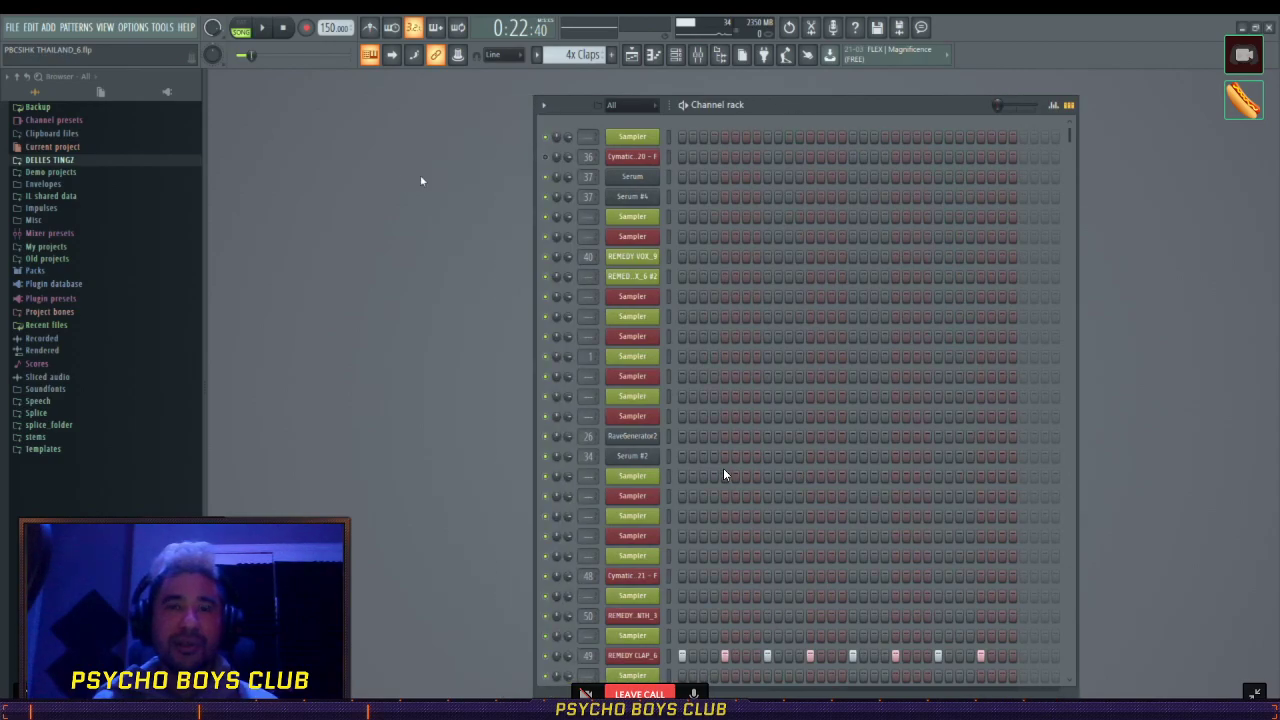
{"action": "key", "text": "F5"}
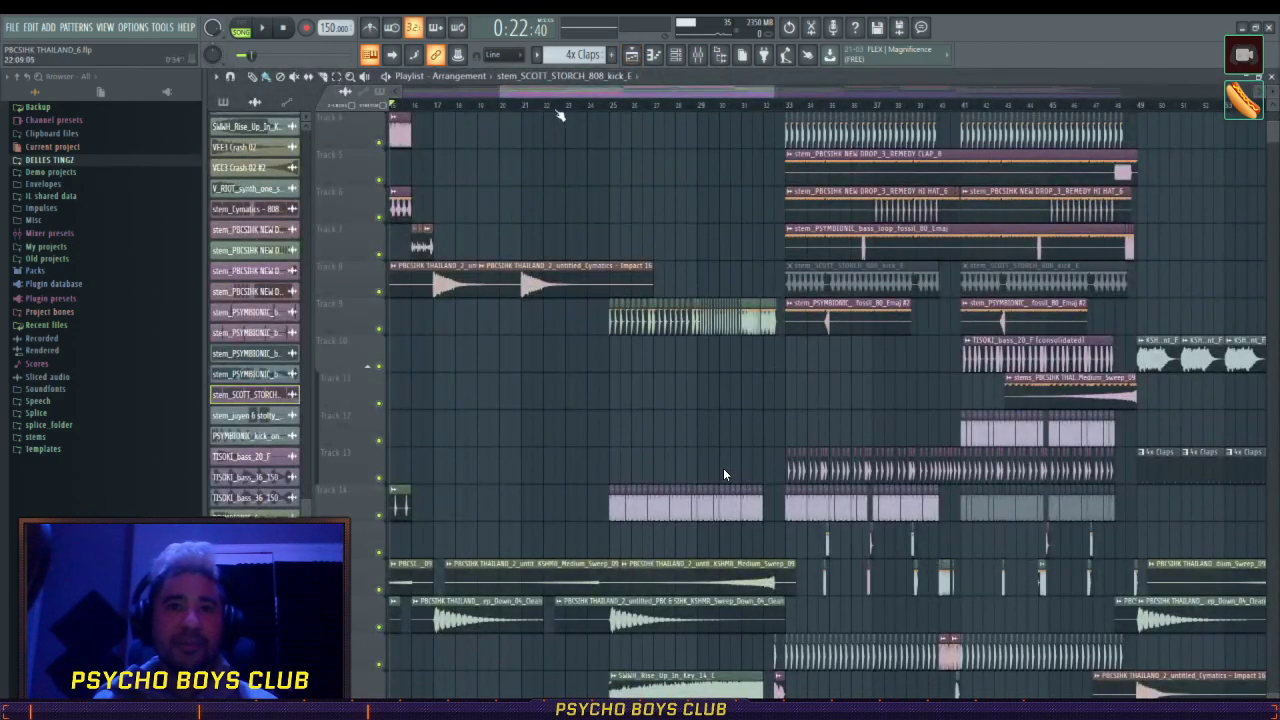
{"action": "key", "text": "space"}
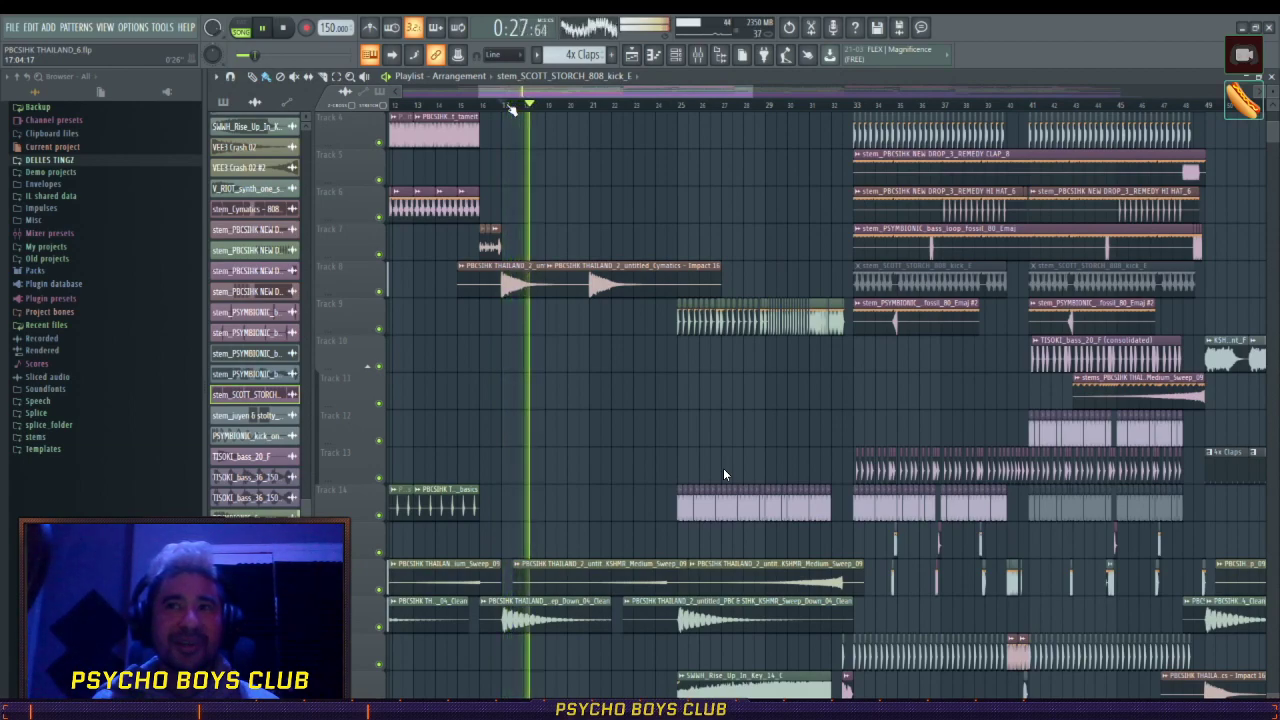
{"action": "key", "text": "space"}
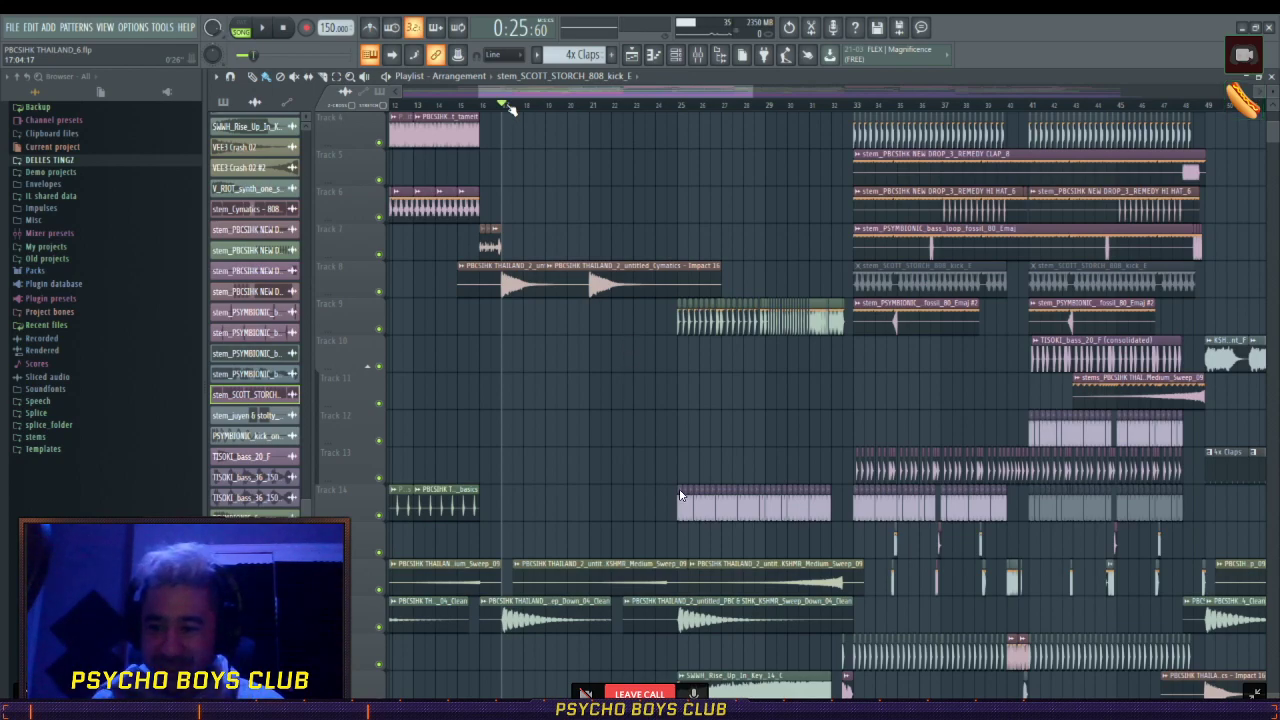
- Bring up the channel rack and the mixer, look through the mixer's inserts, and return to the channel rack
{"action": "key", "text": "F5"}
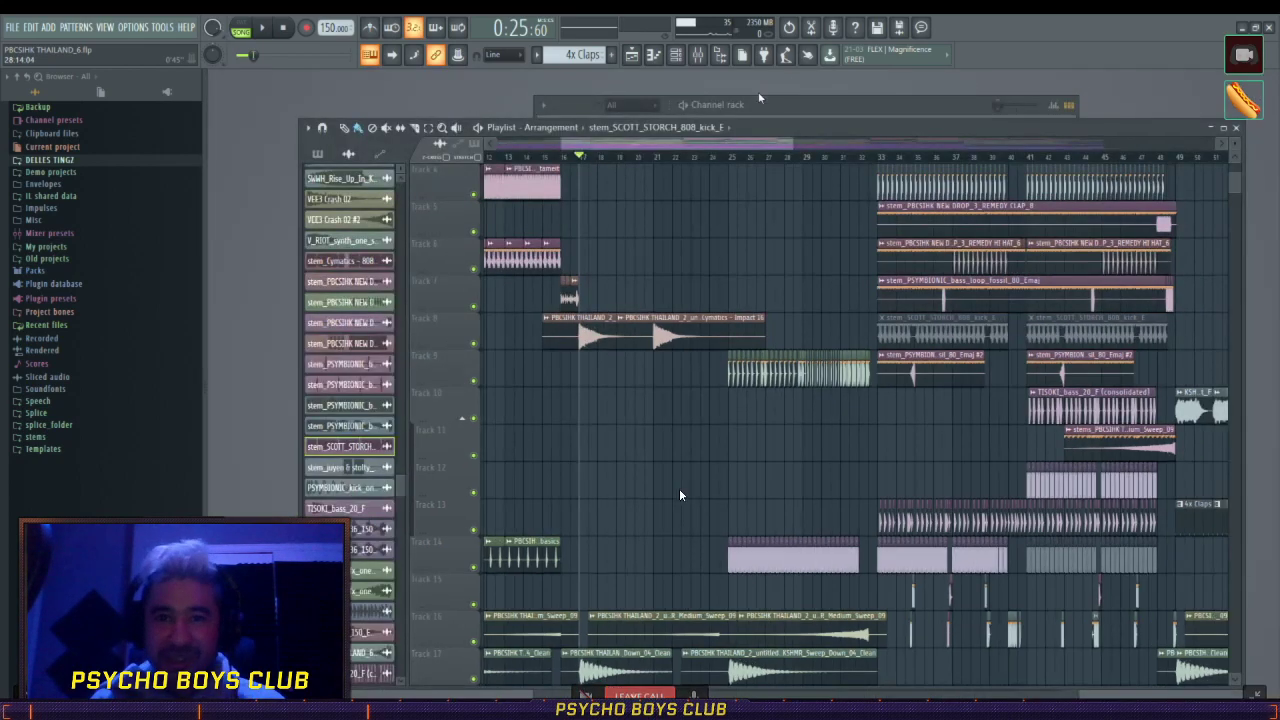
{"action": "key", "text": "F6"}
{"action": "key", "text": "F9"}
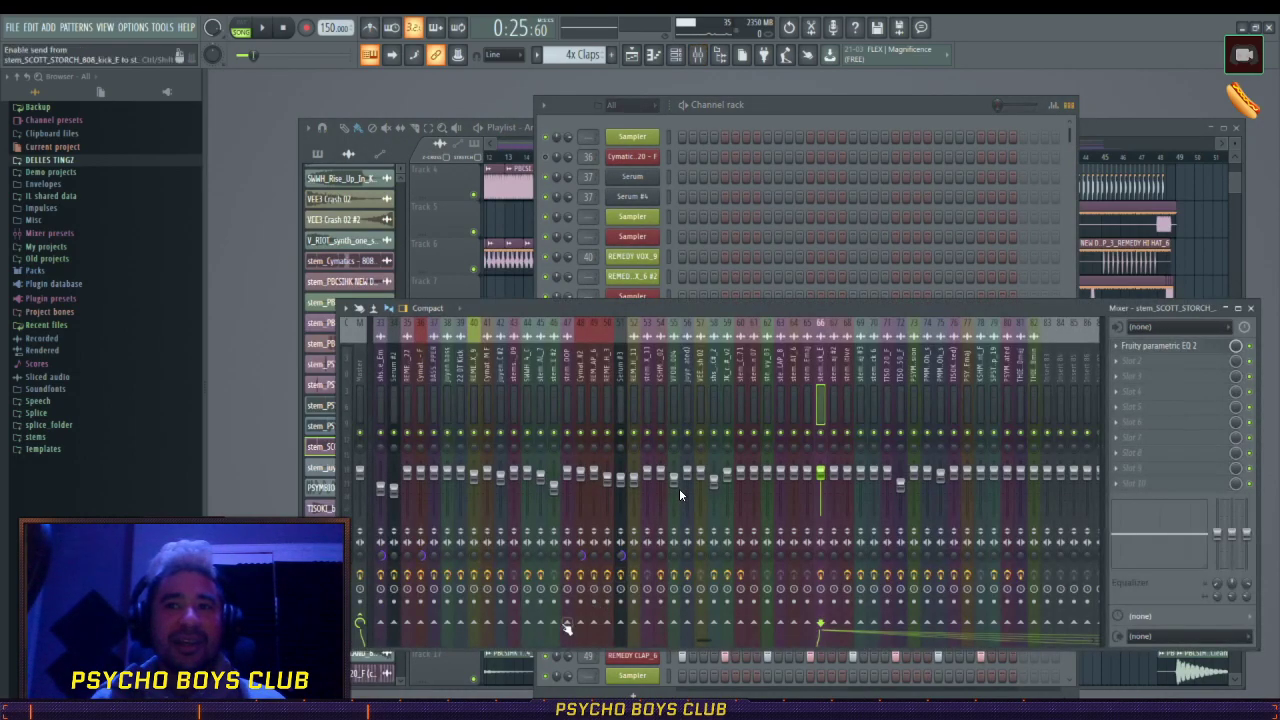
{"action": "scroll", "coordinate": [915, 637], "scroll_direction": "right", "scroll_amount": 5}
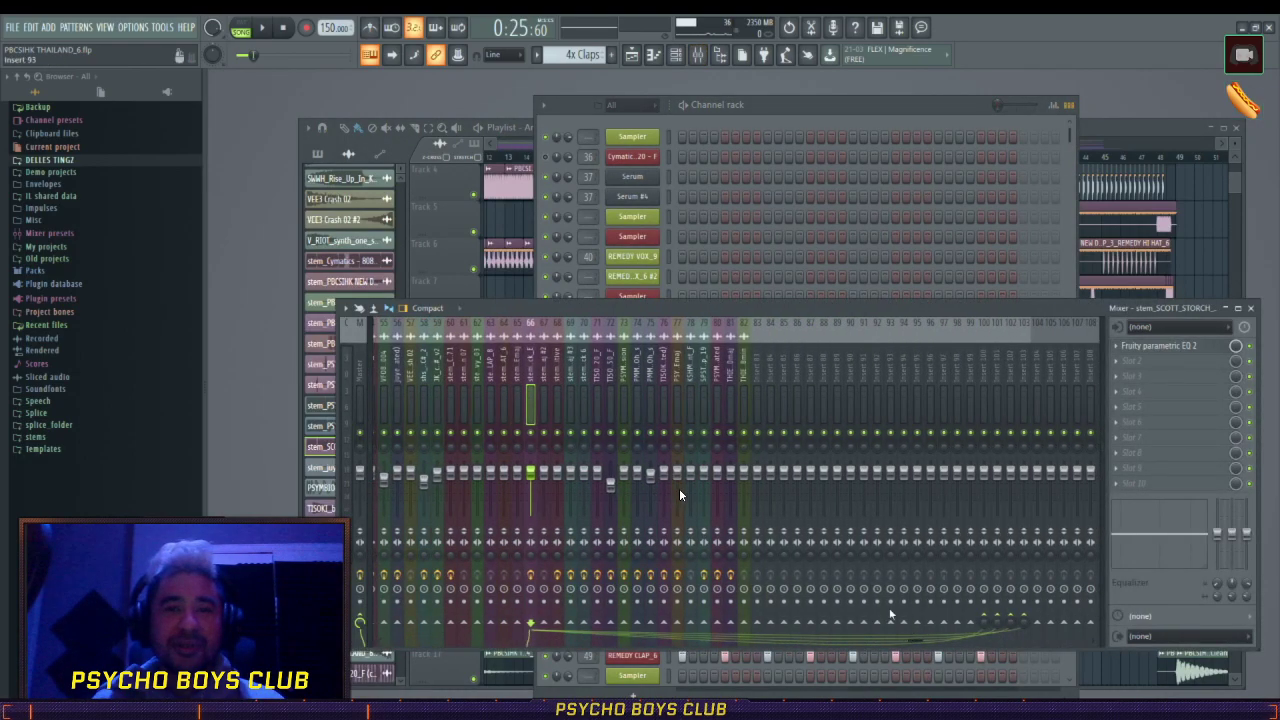
{"action": "key", "text": "F6"}
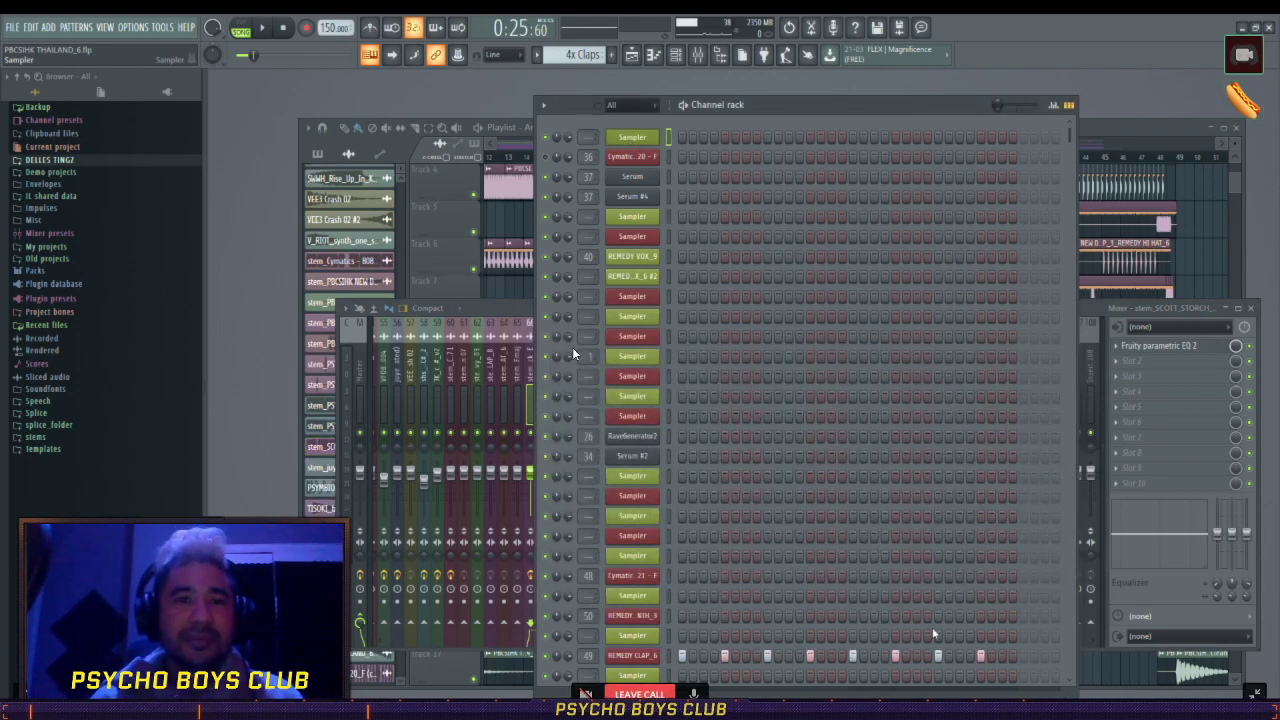
- Add a Sytrus channel to show the synth's interface, close its window and remove the channel
{"action": "left_click", "coordinate": [930, 571]}
{"action": "left_click_drag", "start_coordinate": [930, 572], "coordinate": [930, 571]}
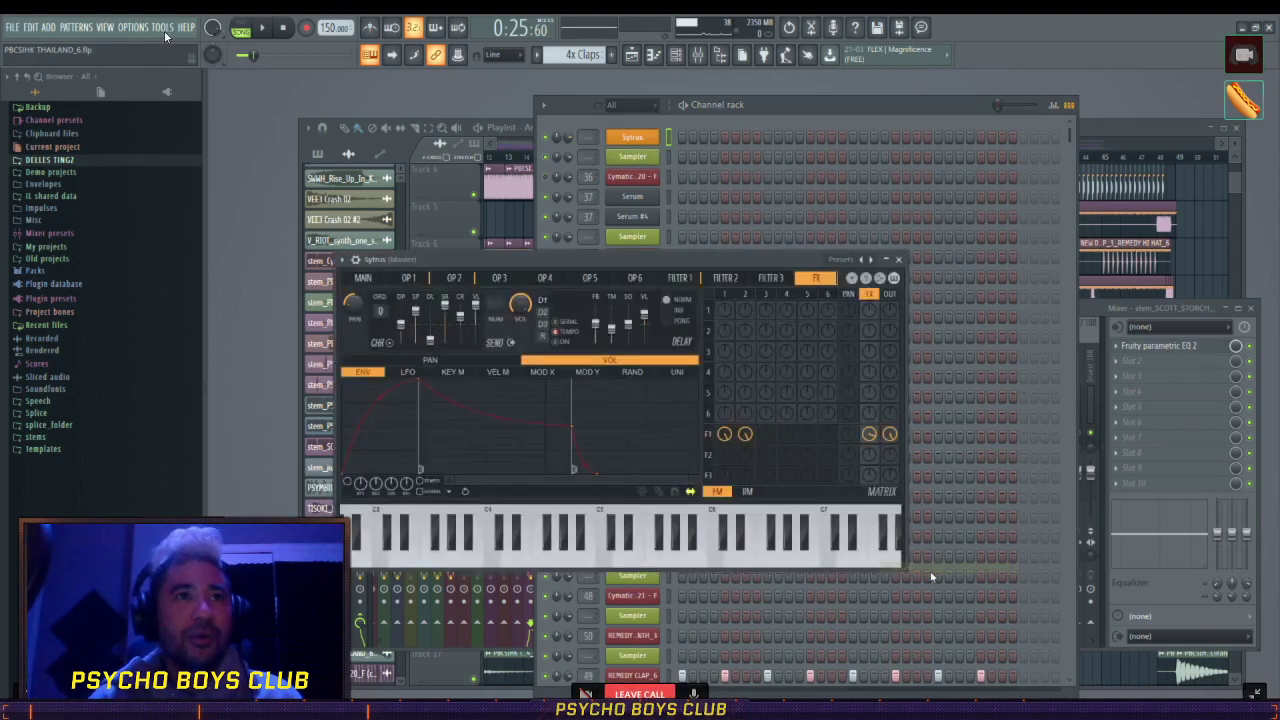
{"action": "left_click", "coordinate": [903, 258]}
{"action": "left_click", "coordinate": [680, 264]}
{"action": "left_click", "coordinate": [718, 411]}
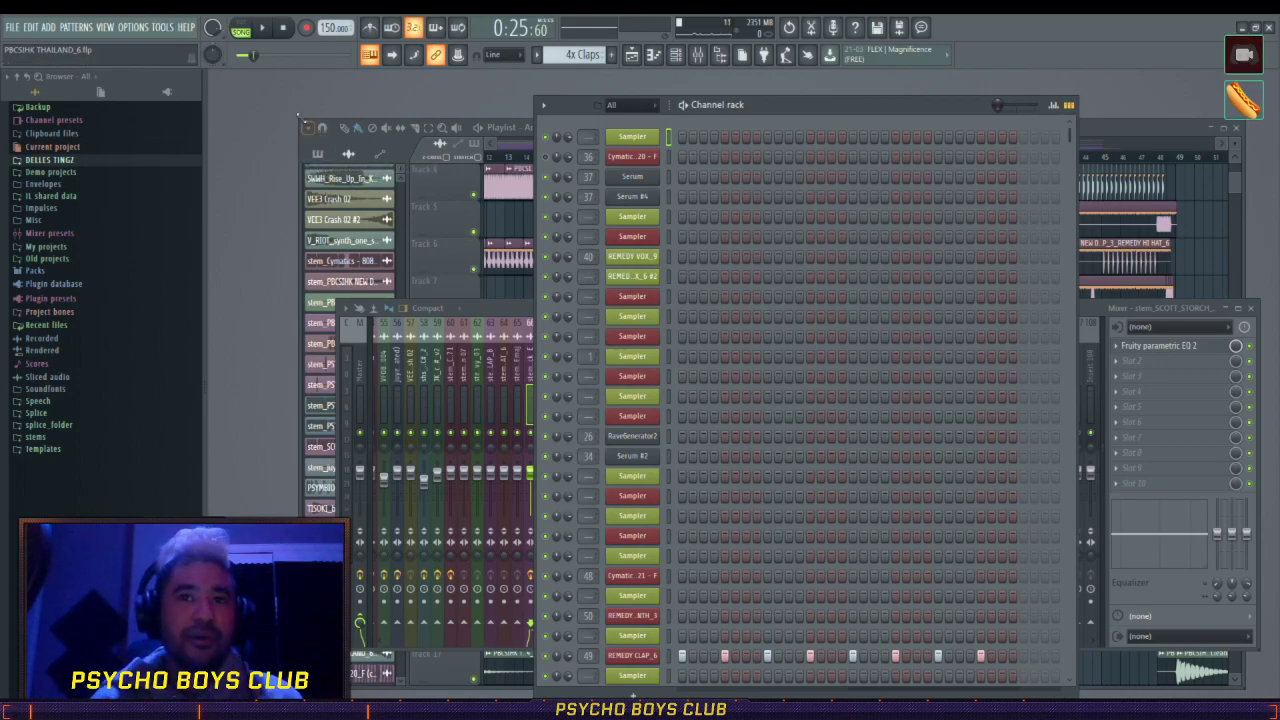
- Return to the playlist, play the transition from bar 16, and stop playback
{"action": "left_click", "coordinate": [1078, 135]}
{"action": "left_click_drag", "start_coordinate": [686, 142], "coordinate": [667, 142]}
{"action": "left_click", "coordinate": [626, 157]}
{"action": "scroll", "coordinate": [627, 157], "scroll_direction": "up", "scroll_amount": 3}
{"action": "key", "text": "space"}
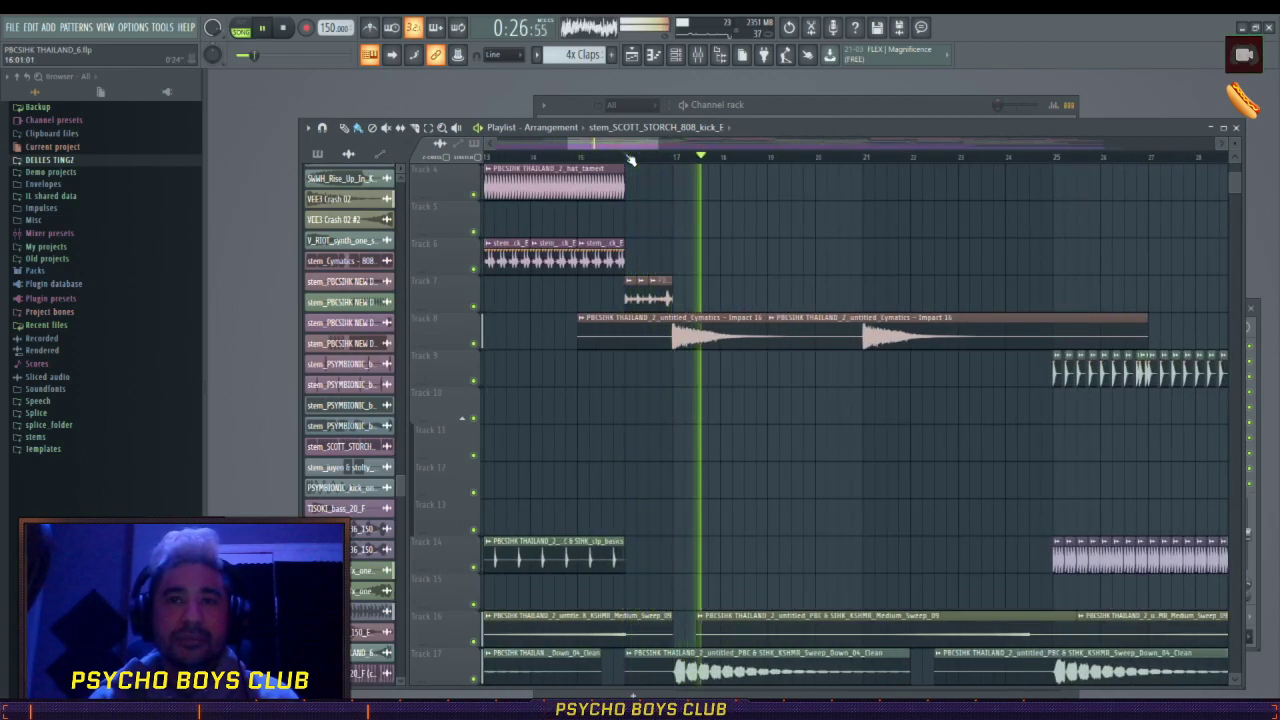
{"action": "key", "text": "space"}
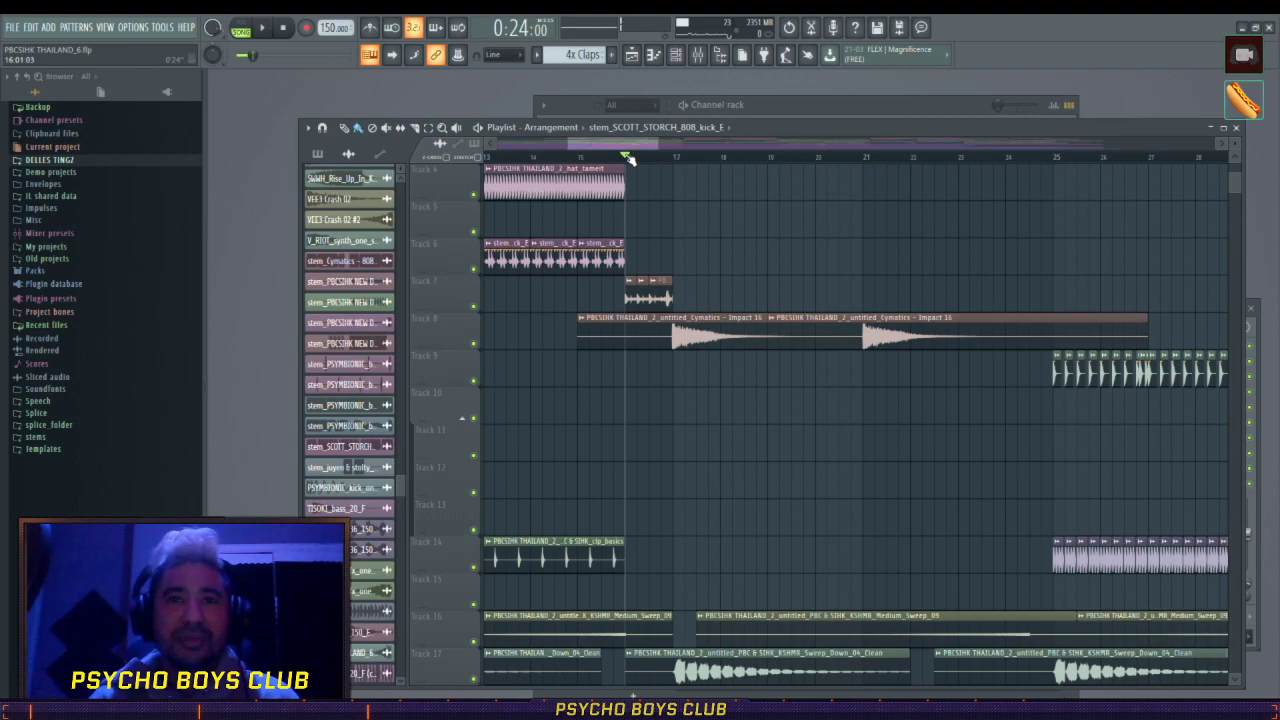
- Maximize the playlist, look over the full arrangement, and place the playhead at the start of bar 33
{"action": "scroll", "coordinate": [626, 158], "scroll_direction": "down", "scroll_amount": 3}
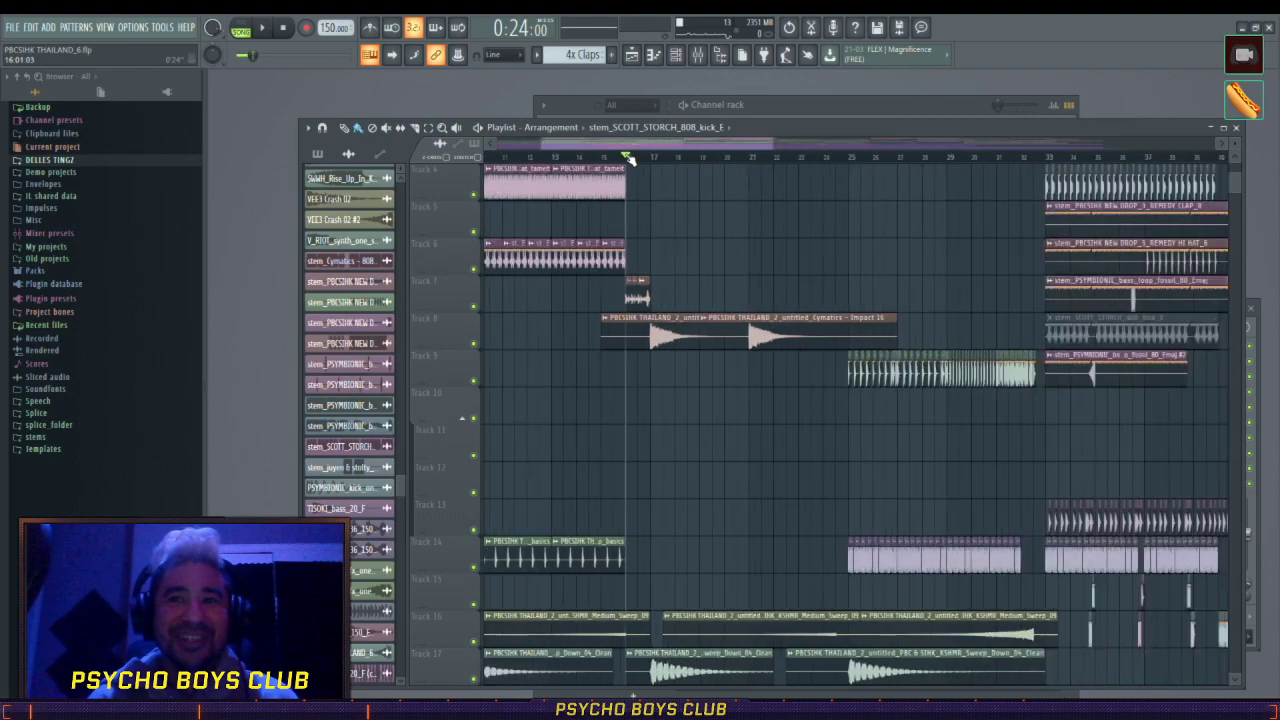
{"action": "double_click", "coordinate": [794, 127]}
{"action": "scroll", "coordinate": [742, 158], "scroll_direction": "down", "scroll_amount": 2}
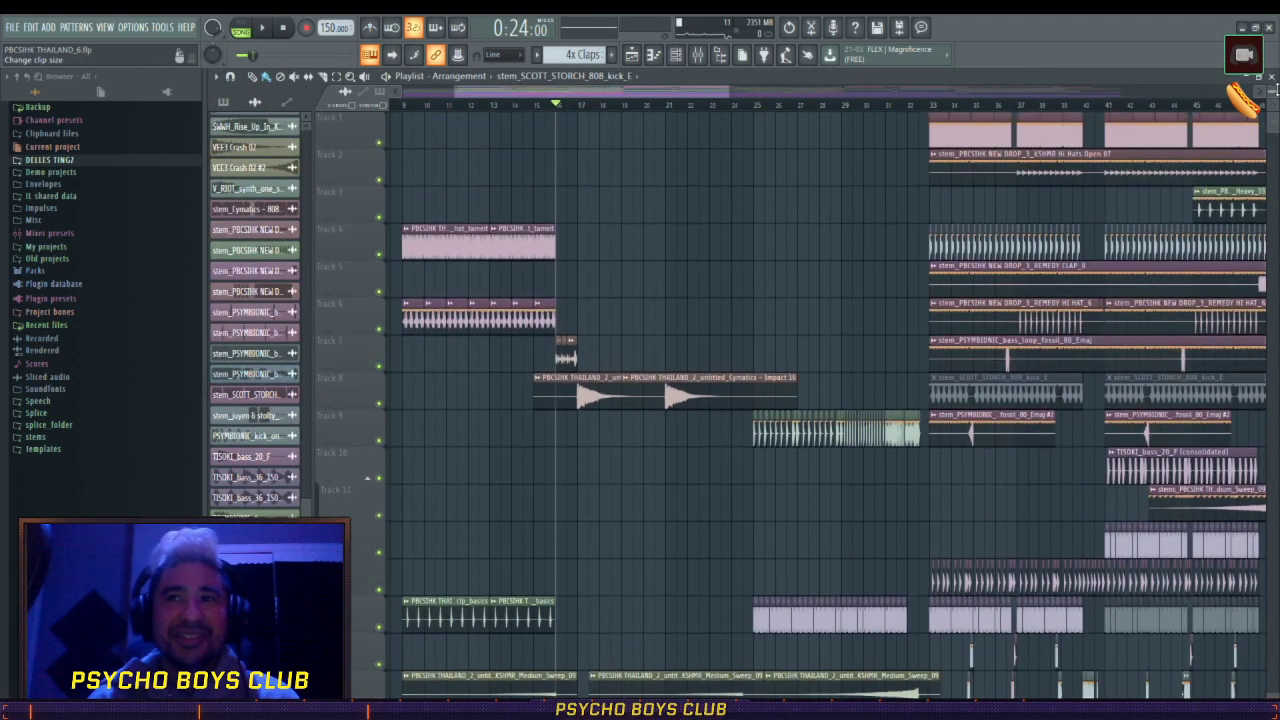
{"action": "scroll", "coordinate": [612, 108], "scroll_direction": "down", "scroll_amount": 2}
{"action": "scroll", "coordinate": [612, 108], "scroll_direction": "down", "scroll_amount": 2}
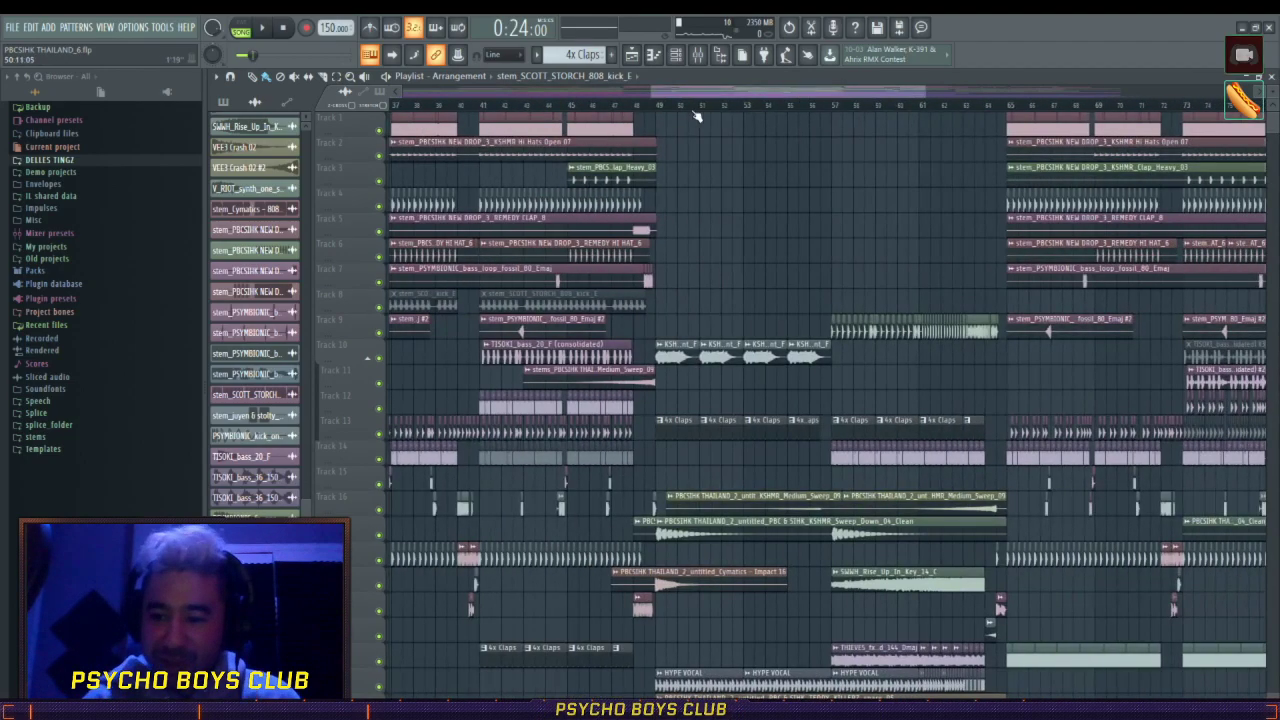
{"action": "scroll", "coordinate": [615, 115], "scroll_direction": "down", "scroll_amount": 2}
{"action": "scroll", "coordinate": [615, 115], "scroll_direction": "up", "scroll_amount": 5}
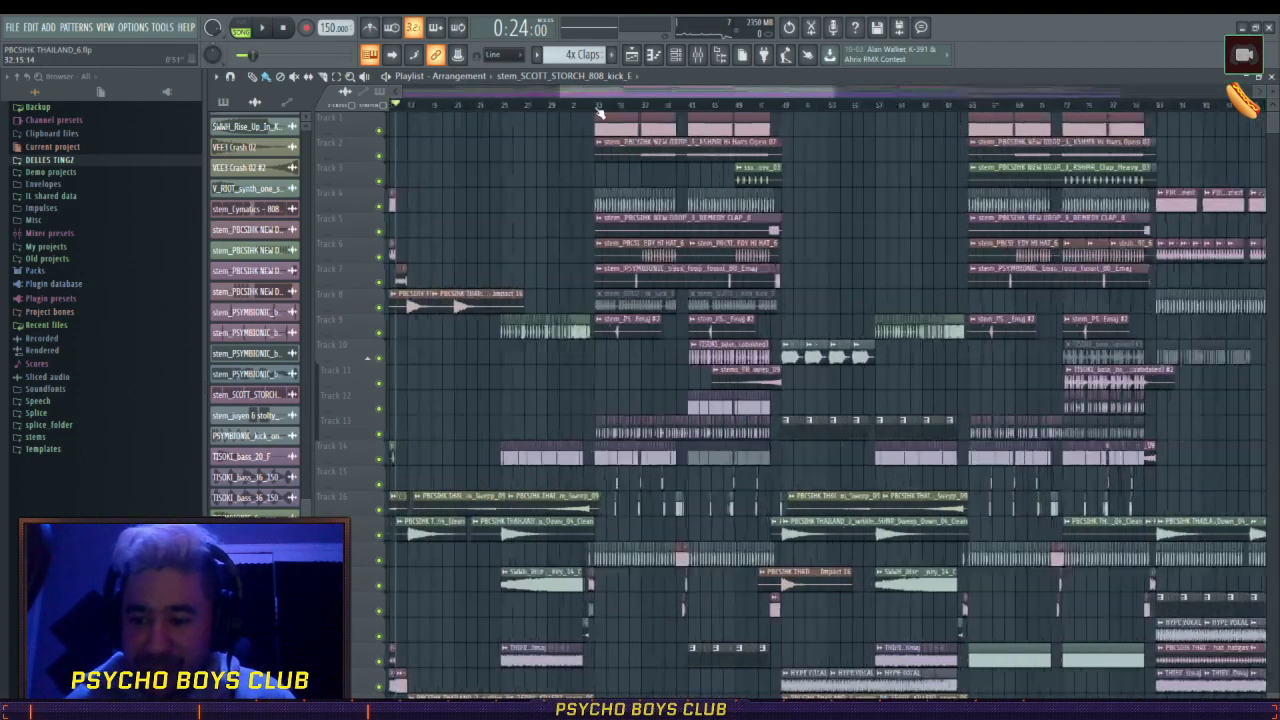
{"action": "left_click", "coordinate": [597, 106]}
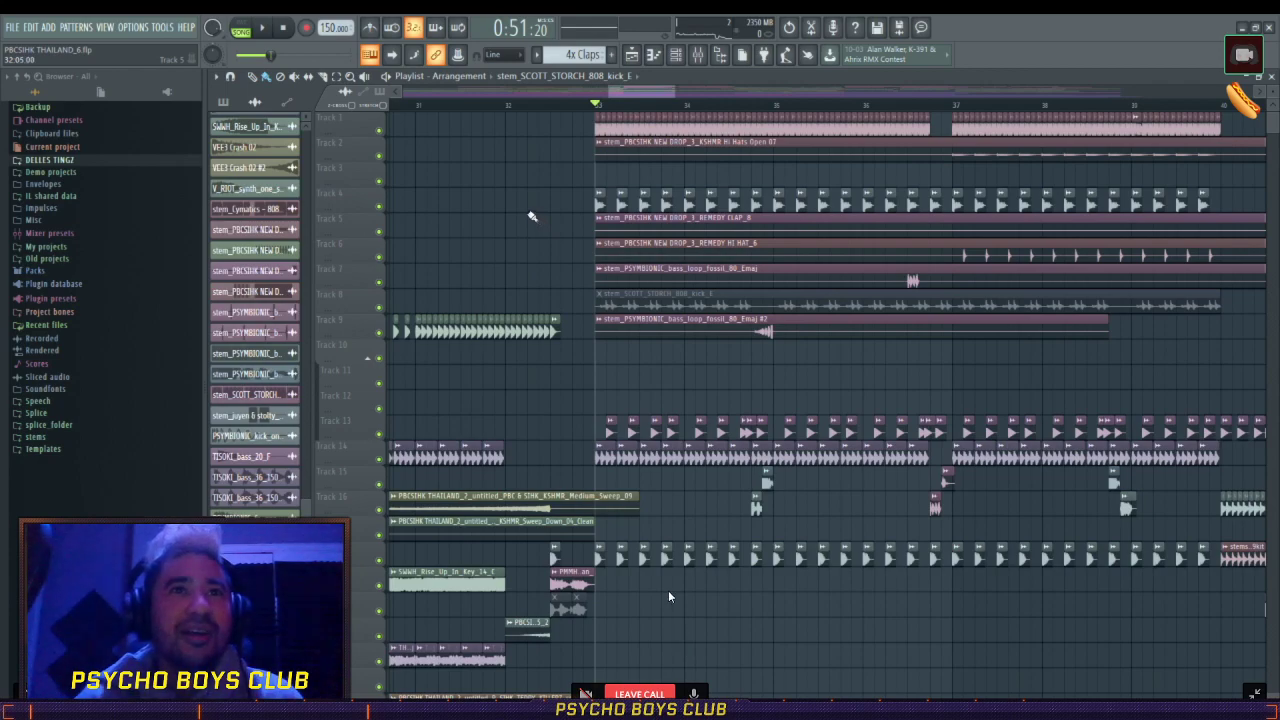
- Look over the bar 33 drop and the full arrangement, switch to Discord, and minimize its window
{"action": "scroll", "coordinate": [594, 114], "scroll_direction": "up", "scroll_amount": 4}
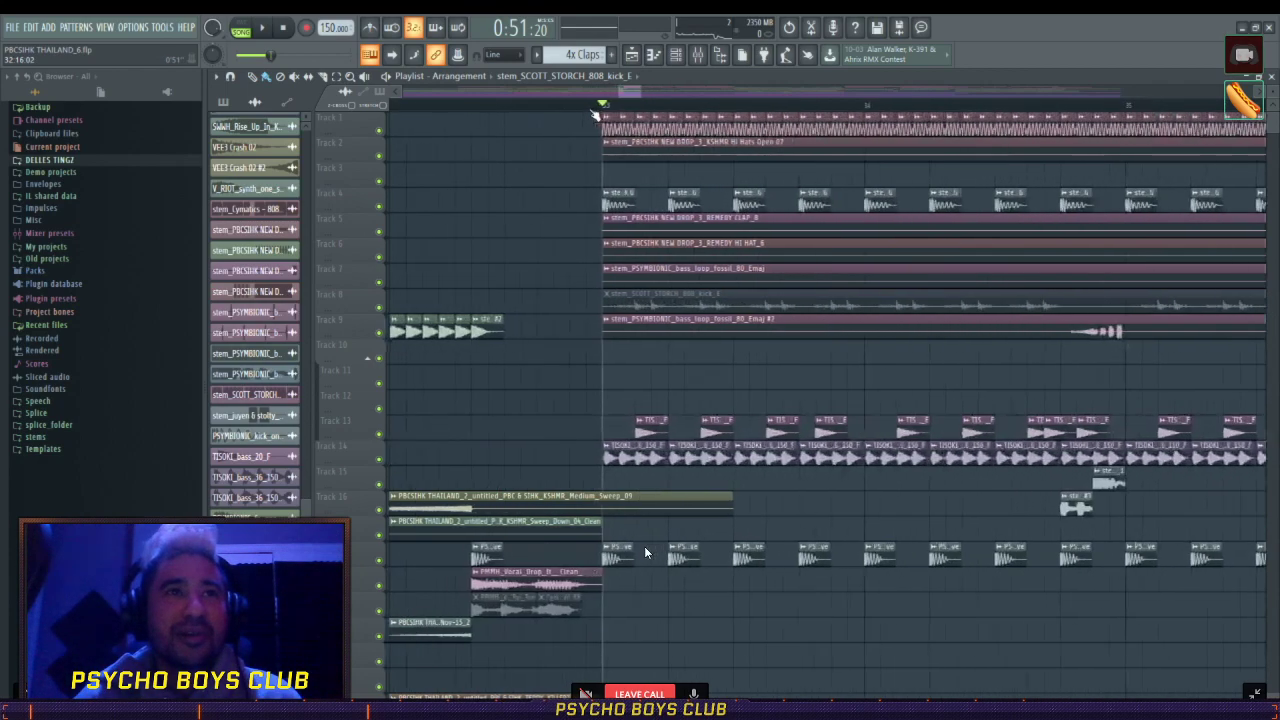
{"action": "scroll", "coordinate": [594, 114], "scroll_direction": "down", "scroll_amount": 6}
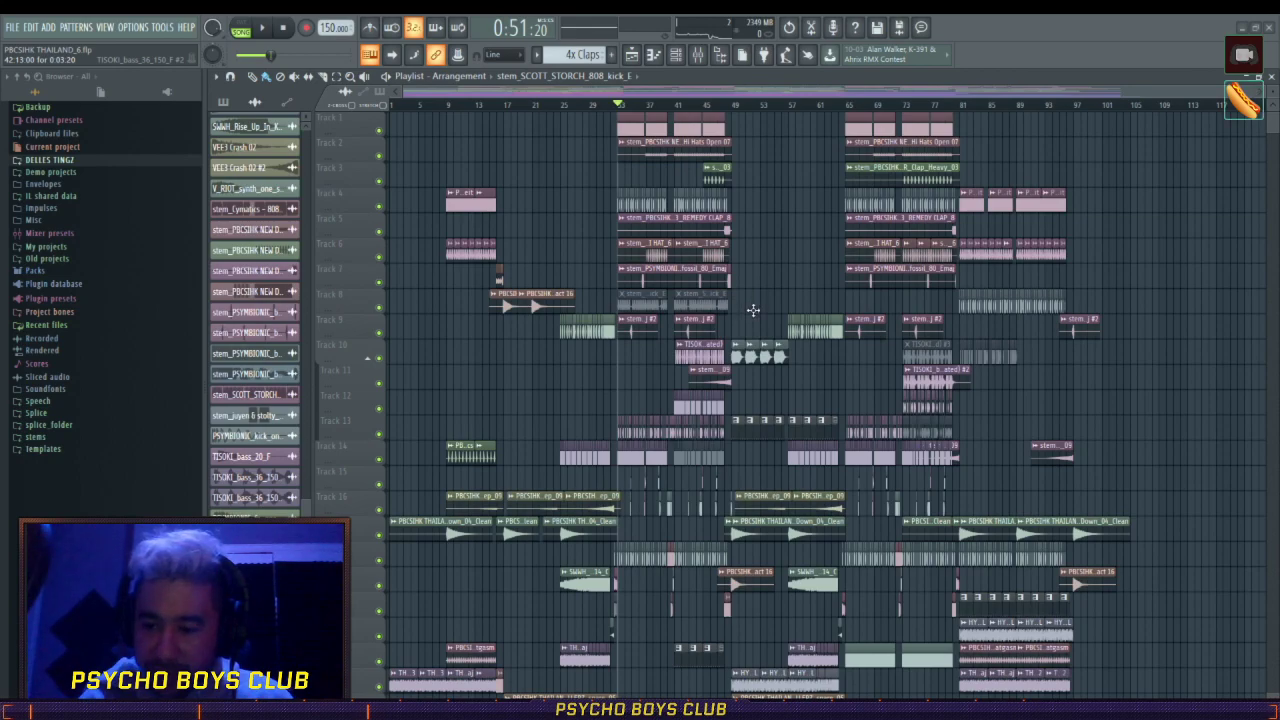
{"action": "left_click", "coordinate": [755, 306]}
{"action": "key", "text": "space"}
{"action": "key", "text": "alt+Tab"}
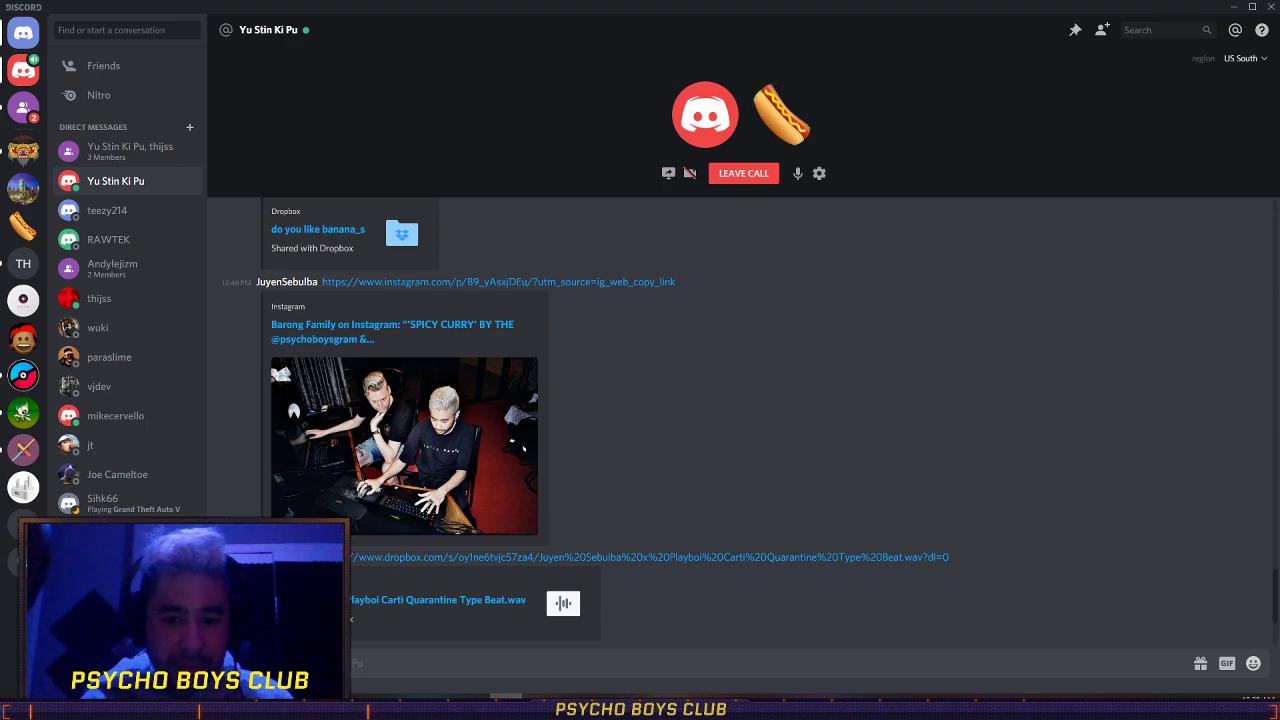
{"action": "left_click", "coordinate": [1233, 7]}
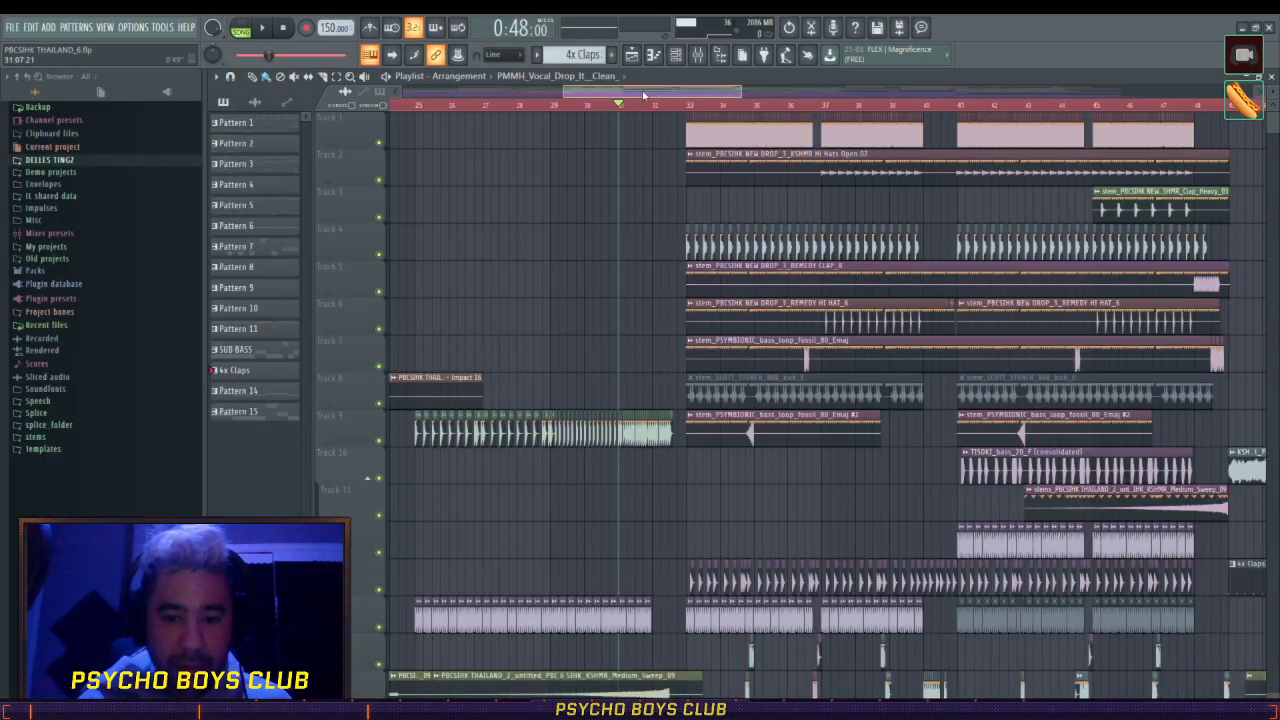
- Play the lead-in from bar 32 into the drop at bar 33 and stop playback
{"action": "left_click_drag", "start_coordinate": [643, 94], "coordinate": [649, 95]}
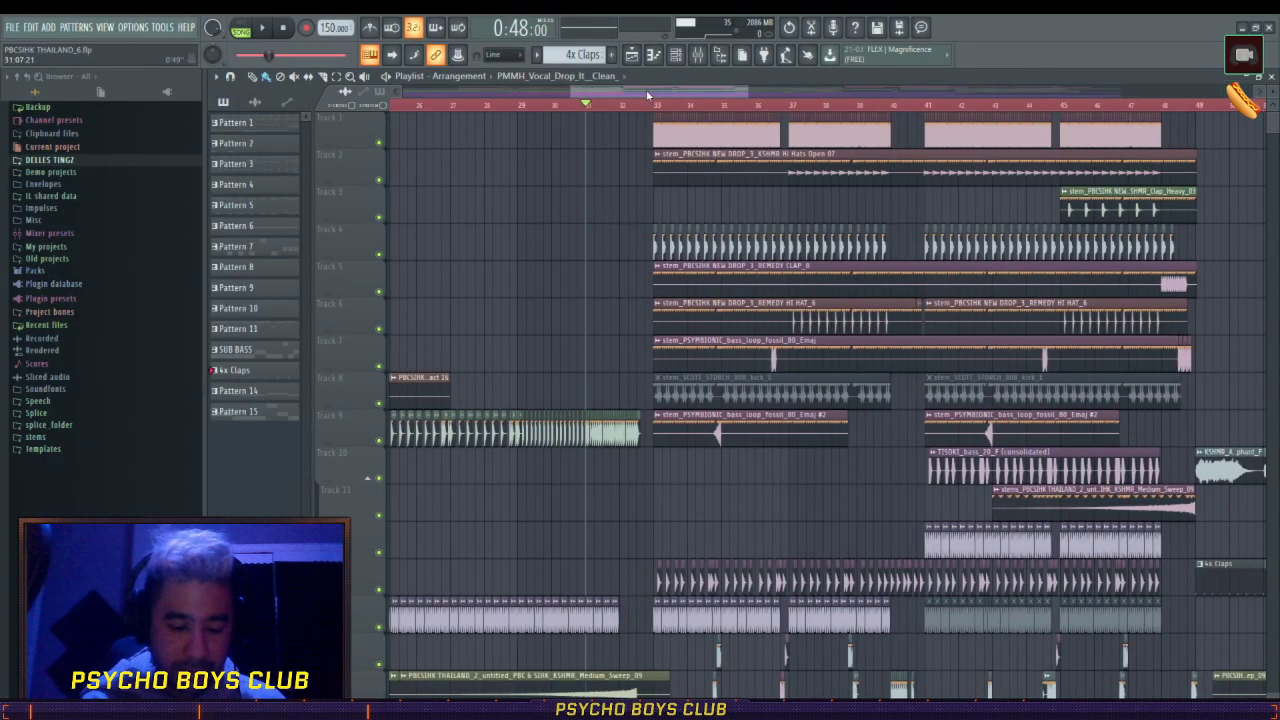
{"action": "scroll", "coordinate": [645, 110], "scroll_direction": "up", "scroll_amount": 3}
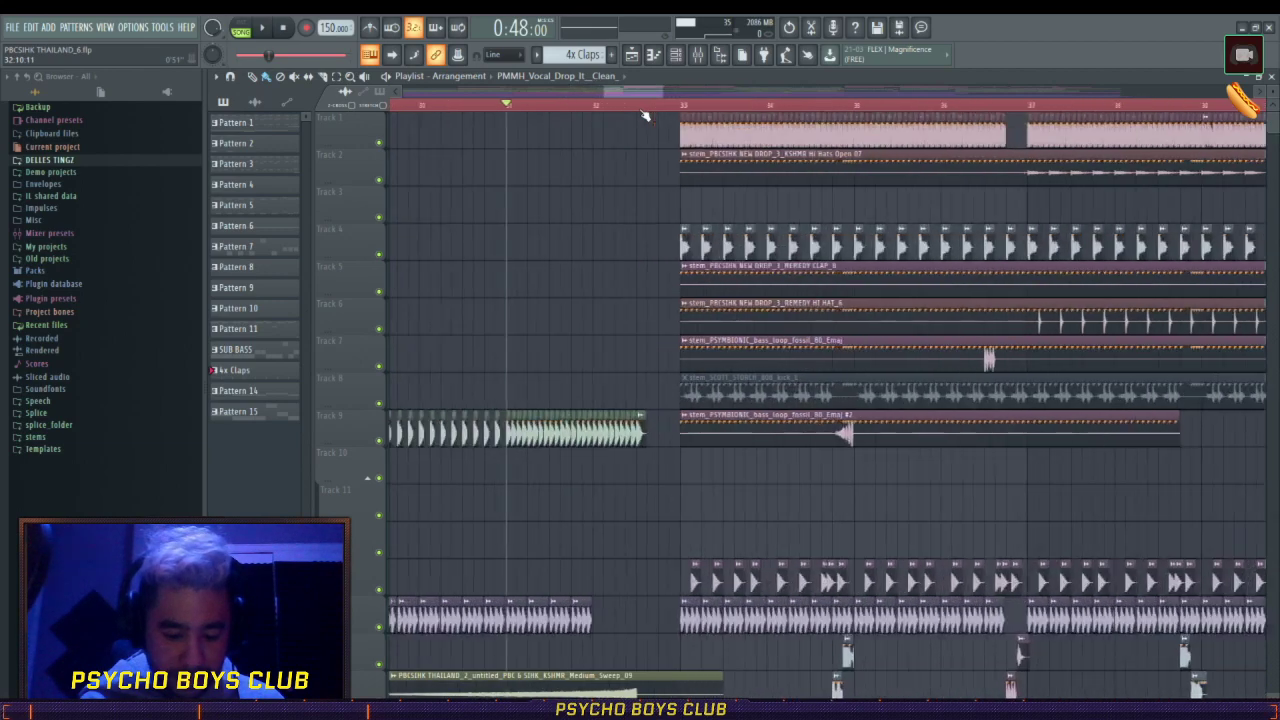
{"action": "key", "text": "space"}
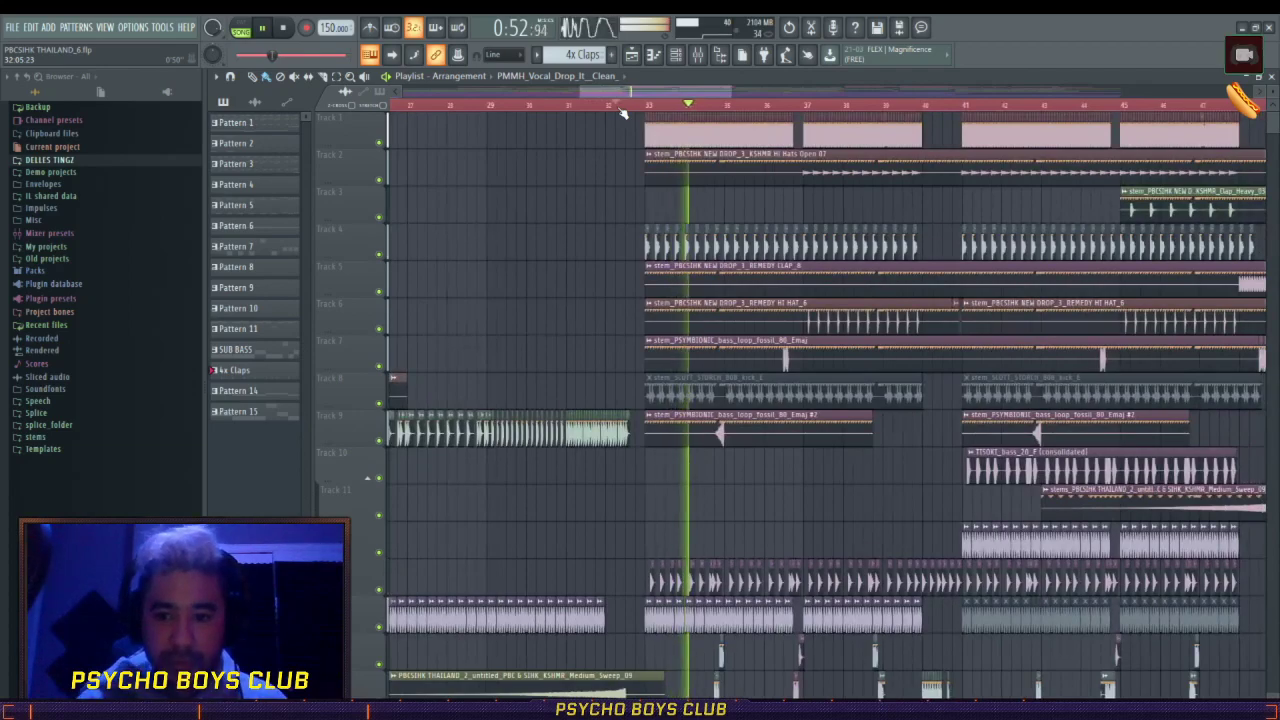
{"action": "key", "text": "space"}
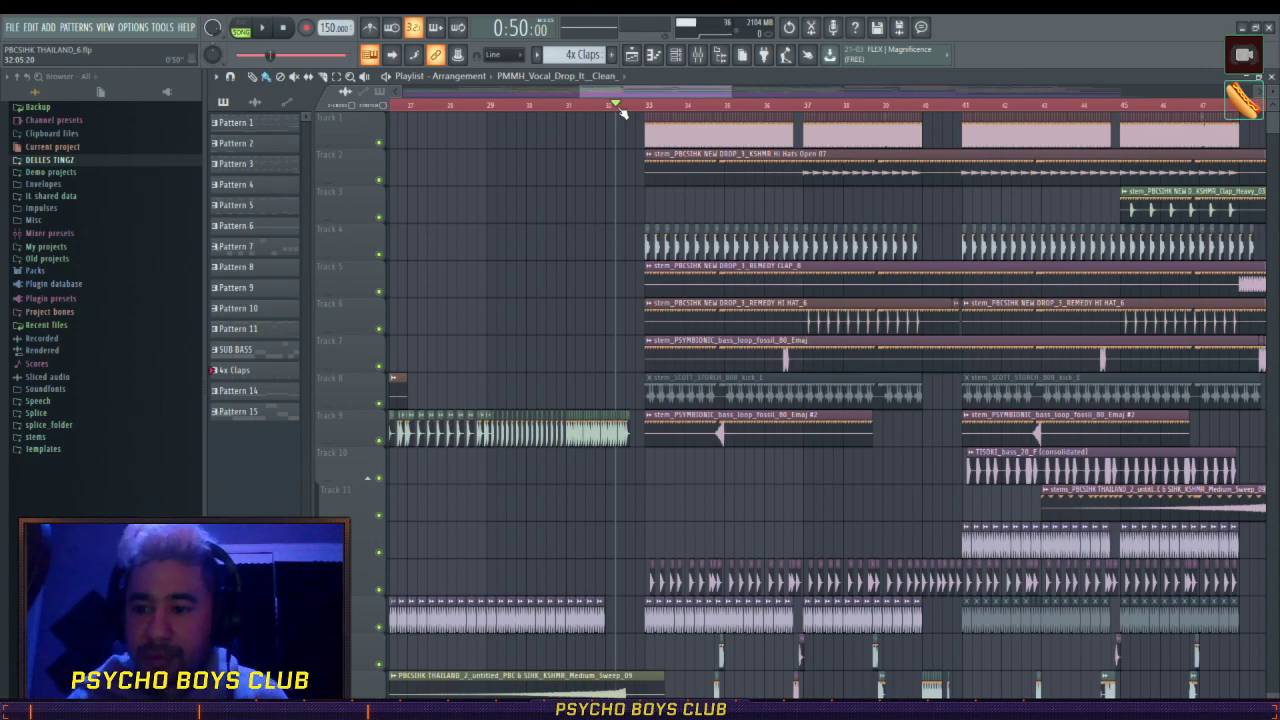
- Examine the track layers and automation clips of the build-up between bars 17 and 33
{"action": "scroll", "coordinate": [677, 118], "scroll_direction": "down", "scroll_amount": 5}
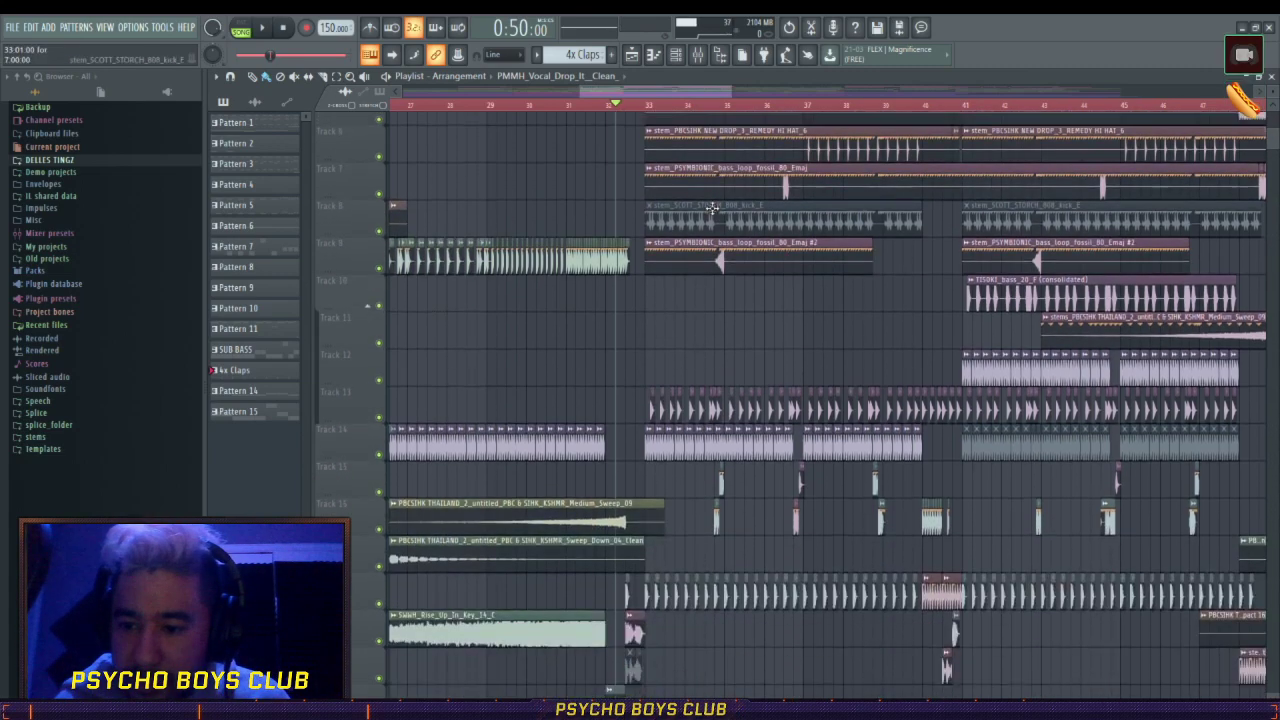
{"action": "scroll", "coordinate": [677, 118], "scroll_direction": "left", "scroll_amount": 8}
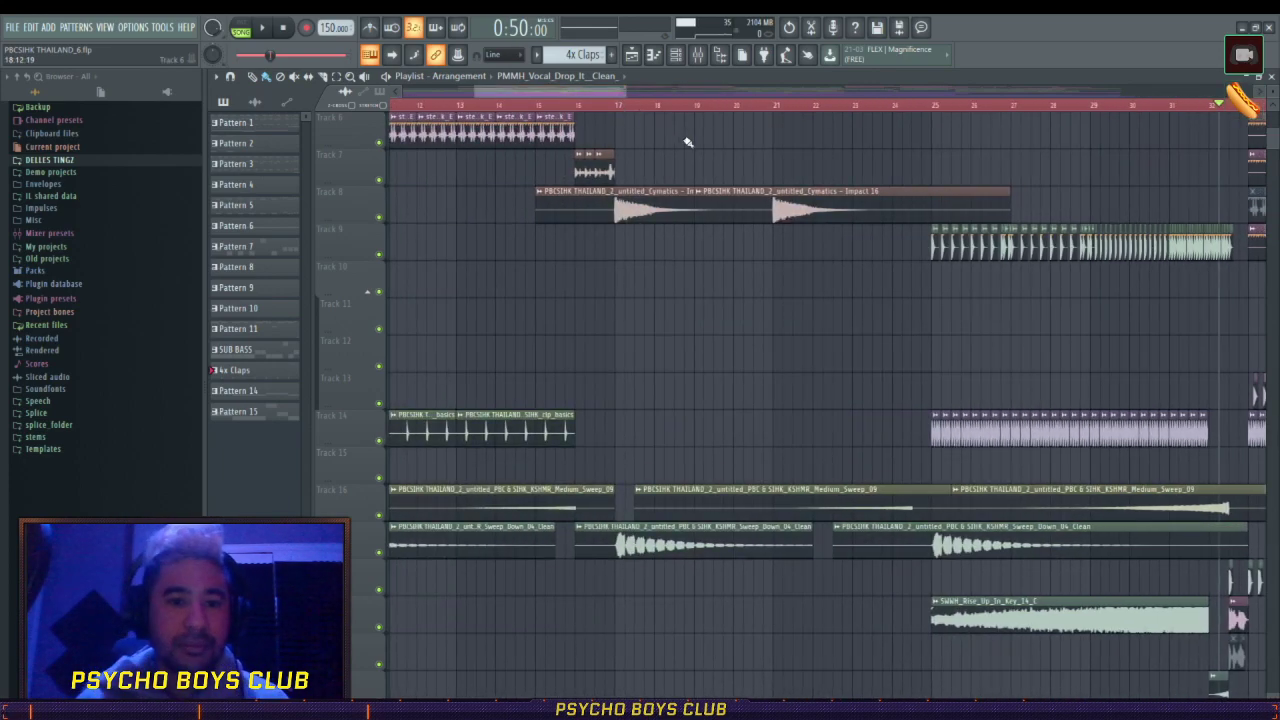
{"action": "scroll", "coordinate": [698, 144], "scroll_direction": "up", "scroll_amount": 5}
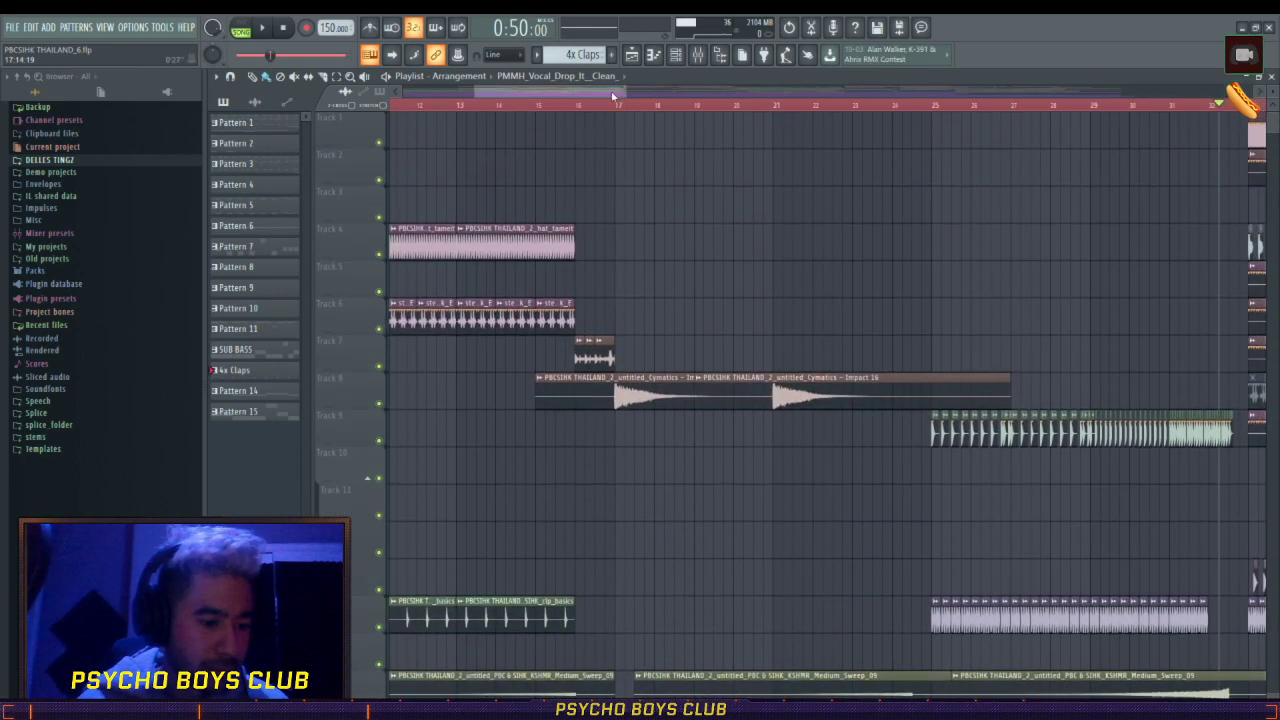
{"action": "scroll", "coordinate": [837, 191], "scroll_direction": "down", "scroll_amount": 13}
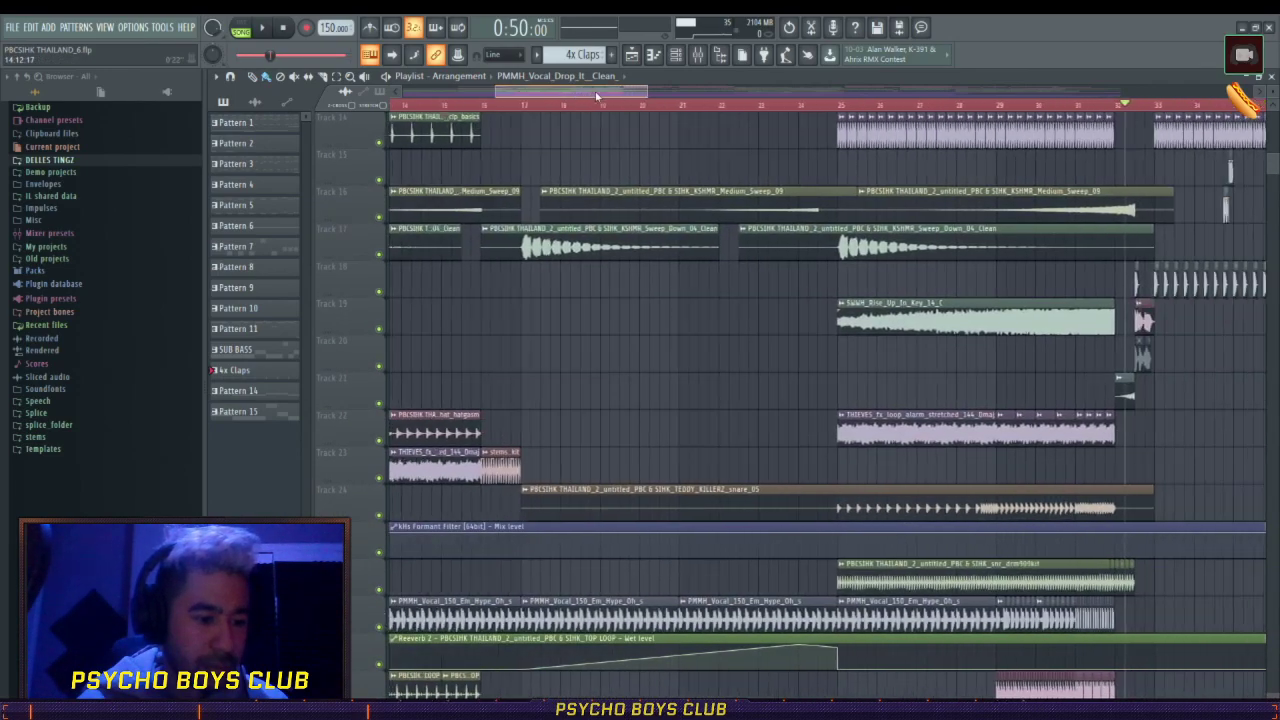
{"action": "left_click_drag", "start_coordinate": [596, 96], "coordinate": [600, 96]}
{"action": "left_click_drag", "start_coordinate": [1272, 91], "coordinate": [1272, 110]}
{"action": "scroll", "coordinate": [577, 146], "scroll_direction": "down", "scroll_amount": 5}
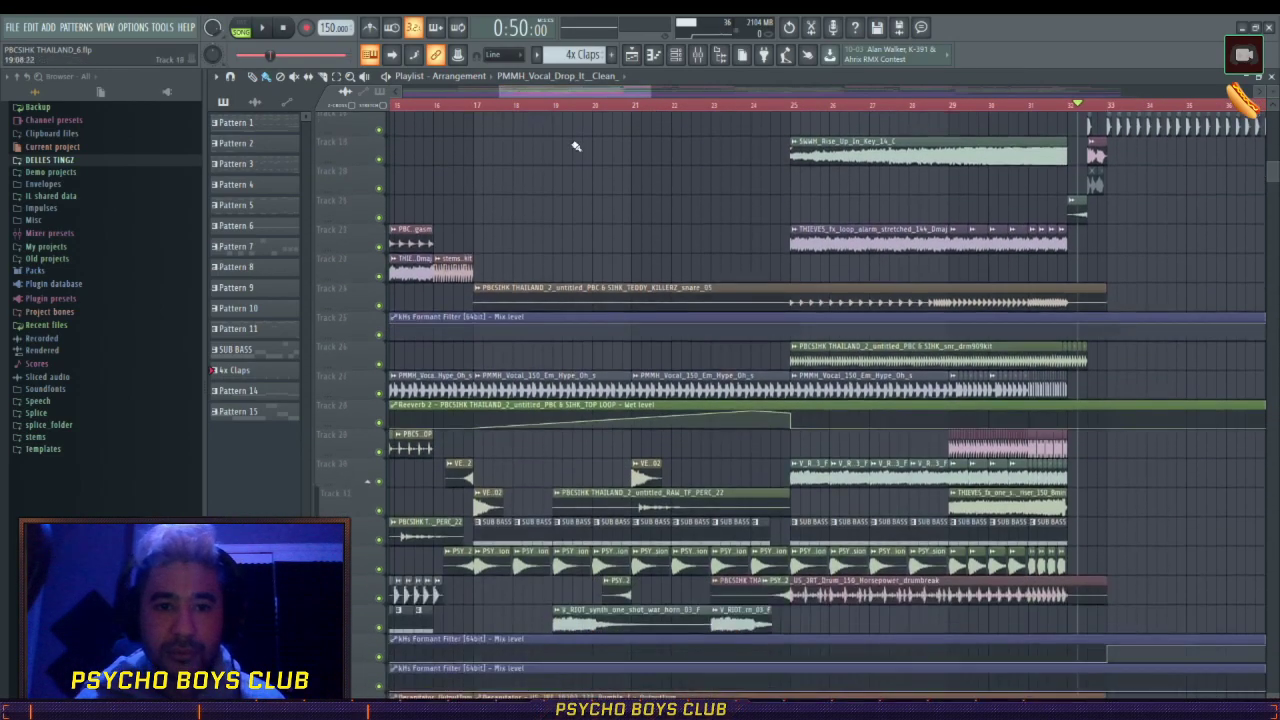
{"action": "scroll", "coordinate": [549, 117], "scroll_direction": "up", "scroll_amount": 3}
{"action": "scroll", "coordinate": [568, 170], "scroll_direction": "down", "scroll_amount": 5}
{"action": "scroll", "coordinate": [559, 108], "scroll_direction": "down", "scroll_amount": 3}
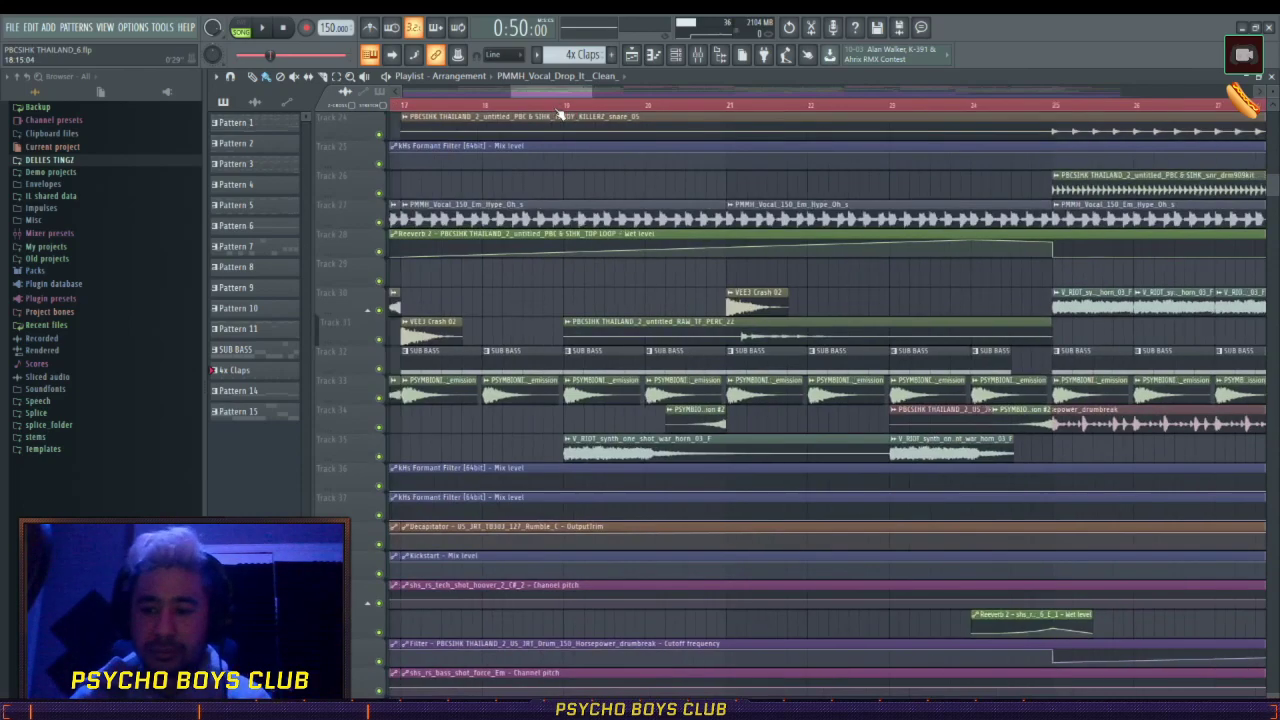
{"action": "scroll", "coordinate": [570, 163], "scroll_direction": "up", "scroll_amount": 3}
{"action": "scroll", "coordinate": [570, 164], "scroll_direction": "up", "scroll_amount": 3}
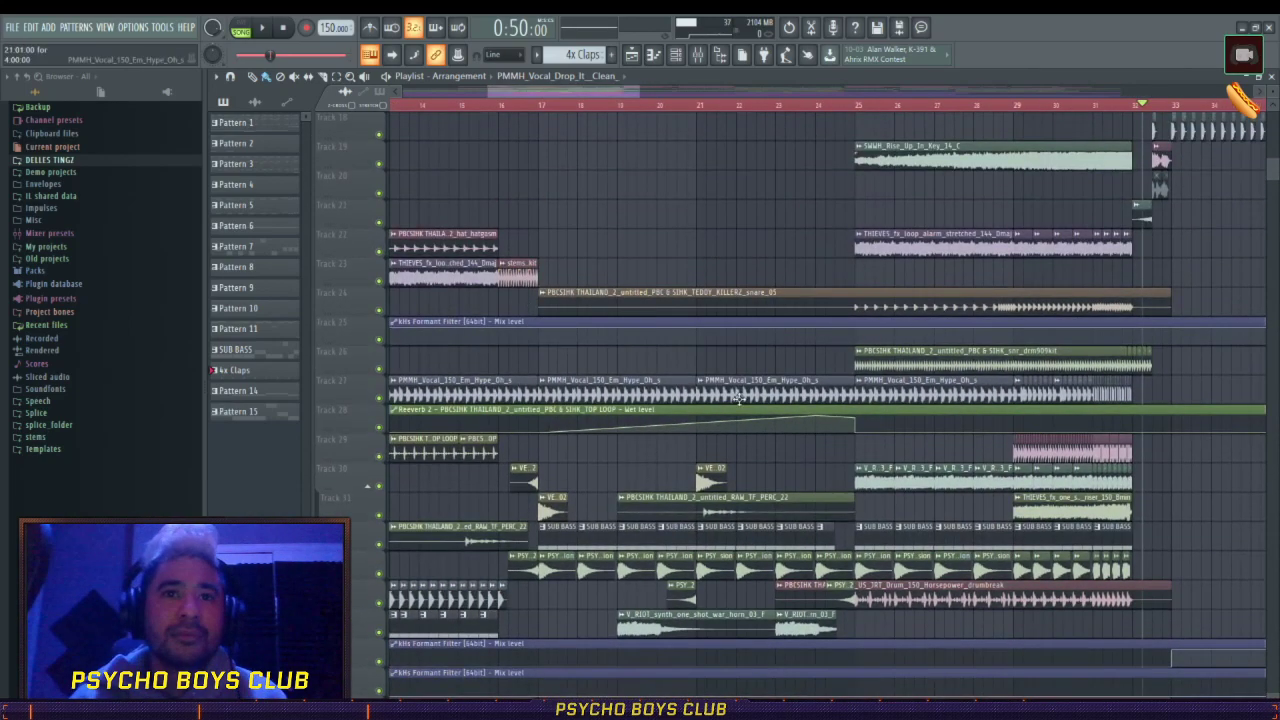
{"action": "scroll", "coordinate": [567, 115], "scroll_direction": "up", "scroll_amount": 3}
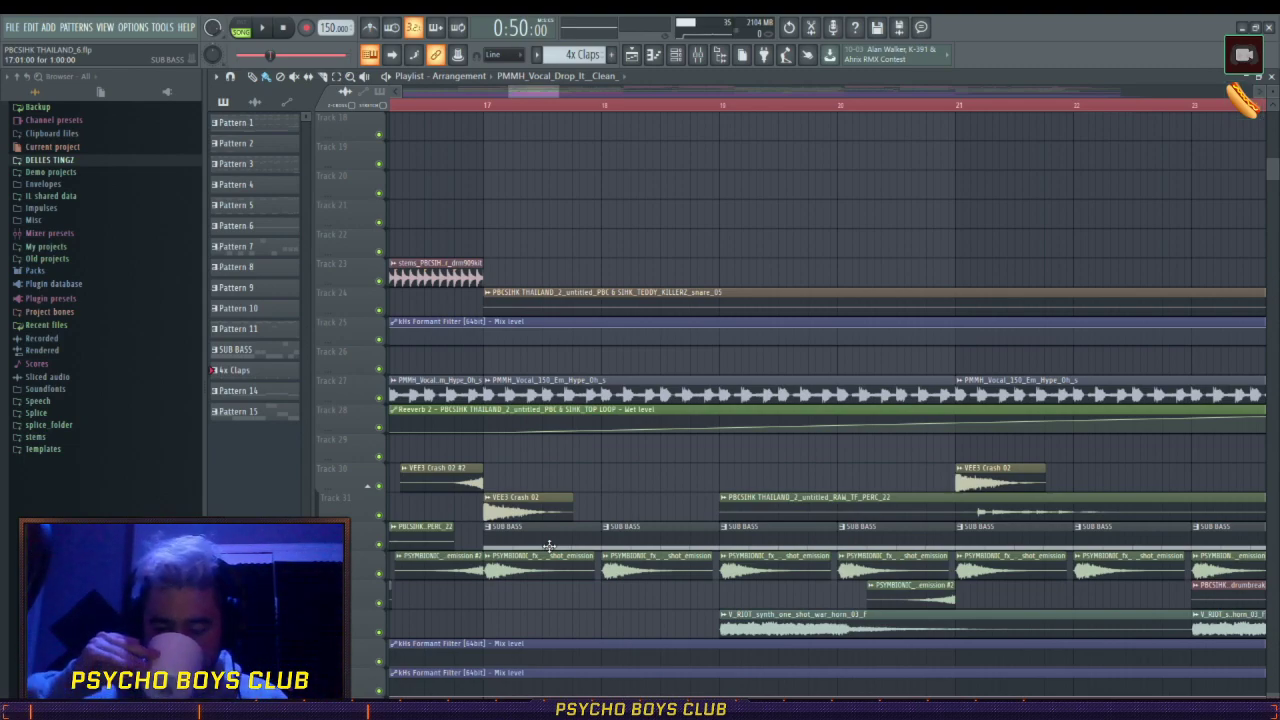
- Play from bar 17, audition the SUB BASS pattern alone in the piano roll, and return to the playlist
{"action": "left_click", "coordinate": [488, 104]}
{"action": "double_click", "coordinate": [669, 531]}
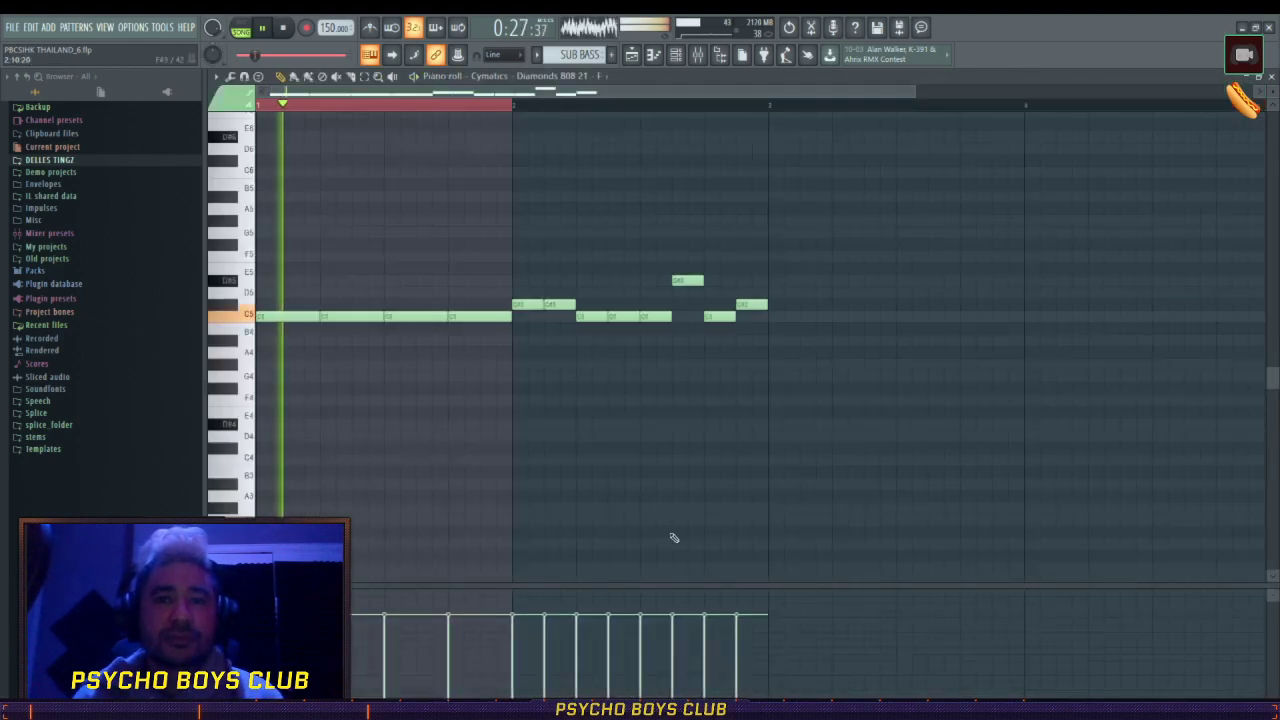
{"action": "key", "text": "l"}
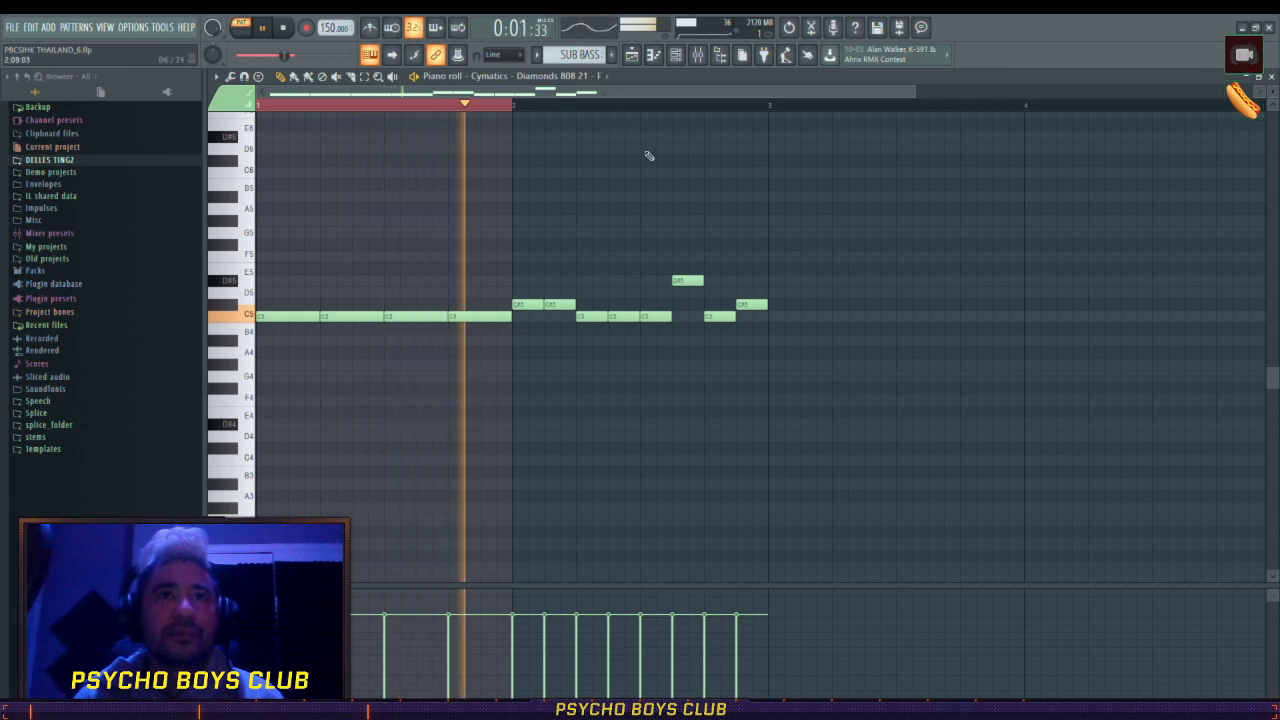
{"action": "key", "text": "F5"}
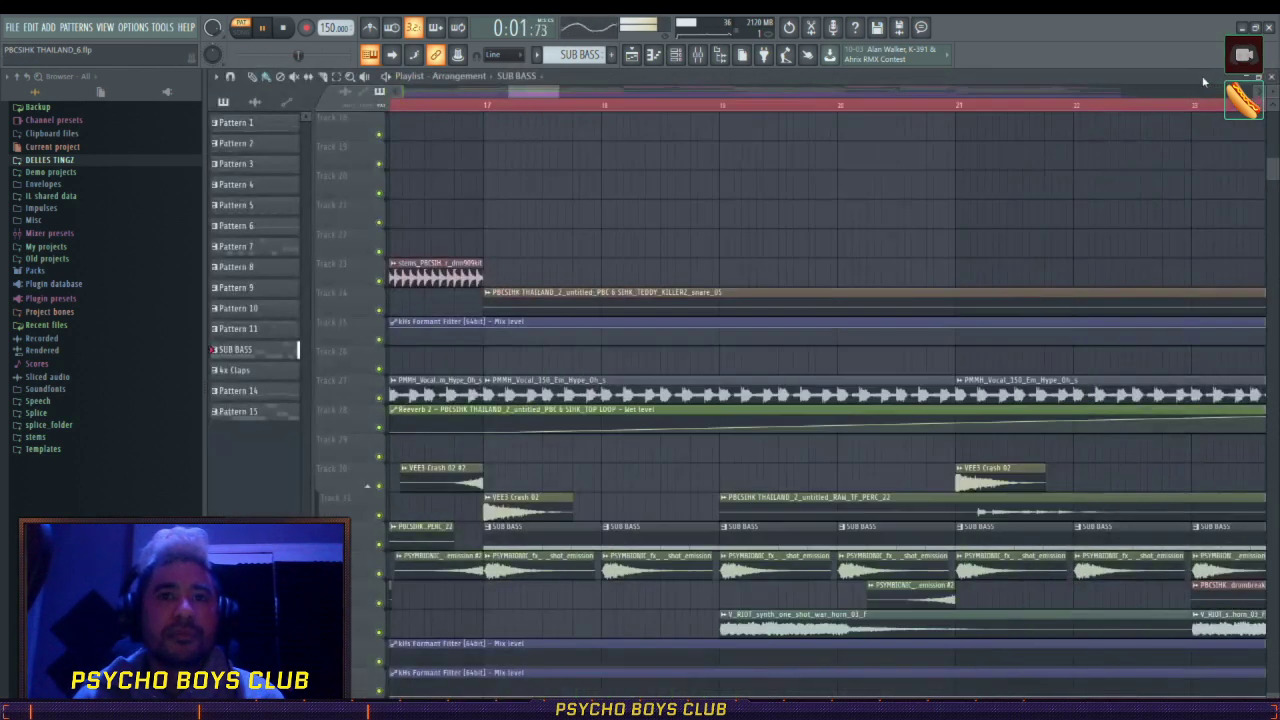
- Play the song from bar 17, stop, and inspect the PSYMBIONIC_fx_one_shot_emission clip's sample settings before closing them
{"action": "left_click", "coordinate": [486, 107]}
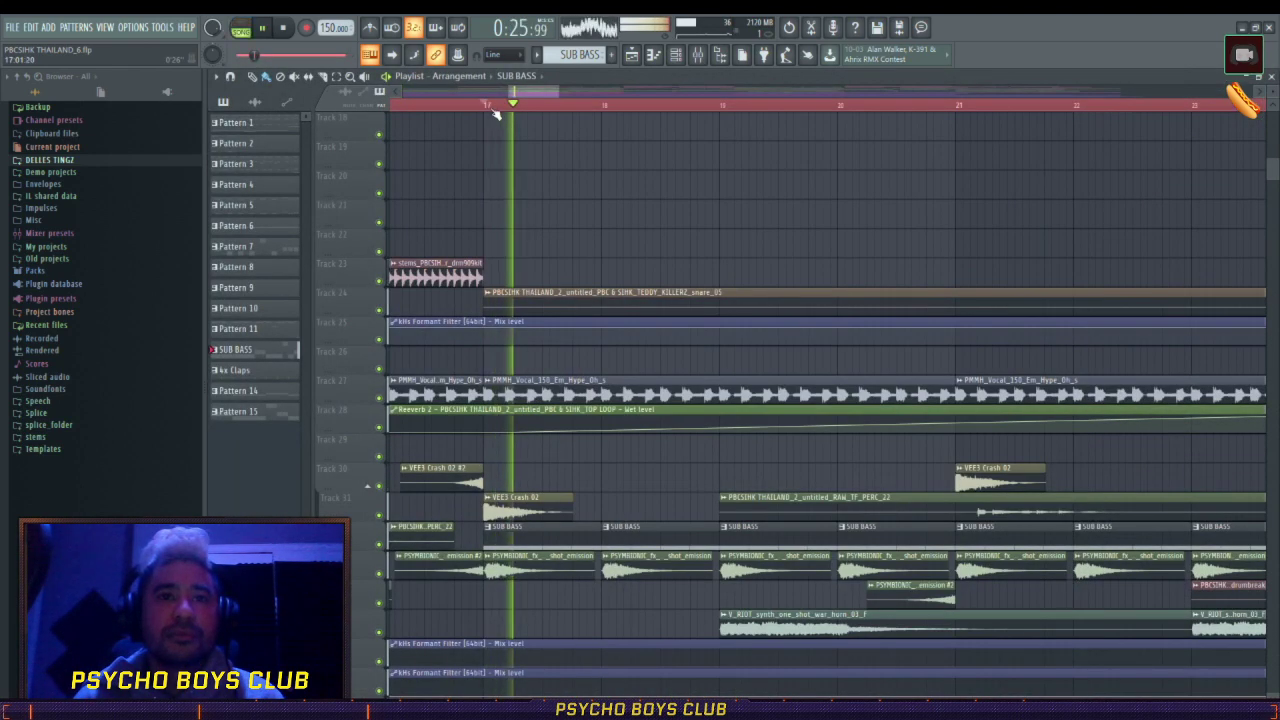
{"action": "scroll", "coordinate": [625, 200], "scroll_direction": "down", "scroll_amount": 3}
{"action": "key", "text": "space"}
{"action": "scroll", "coordinate": [630, 205], "scroll_direction": "down", "scroll_amount": 1}
{"action": "double_click", "coordinate": [563, 445]}
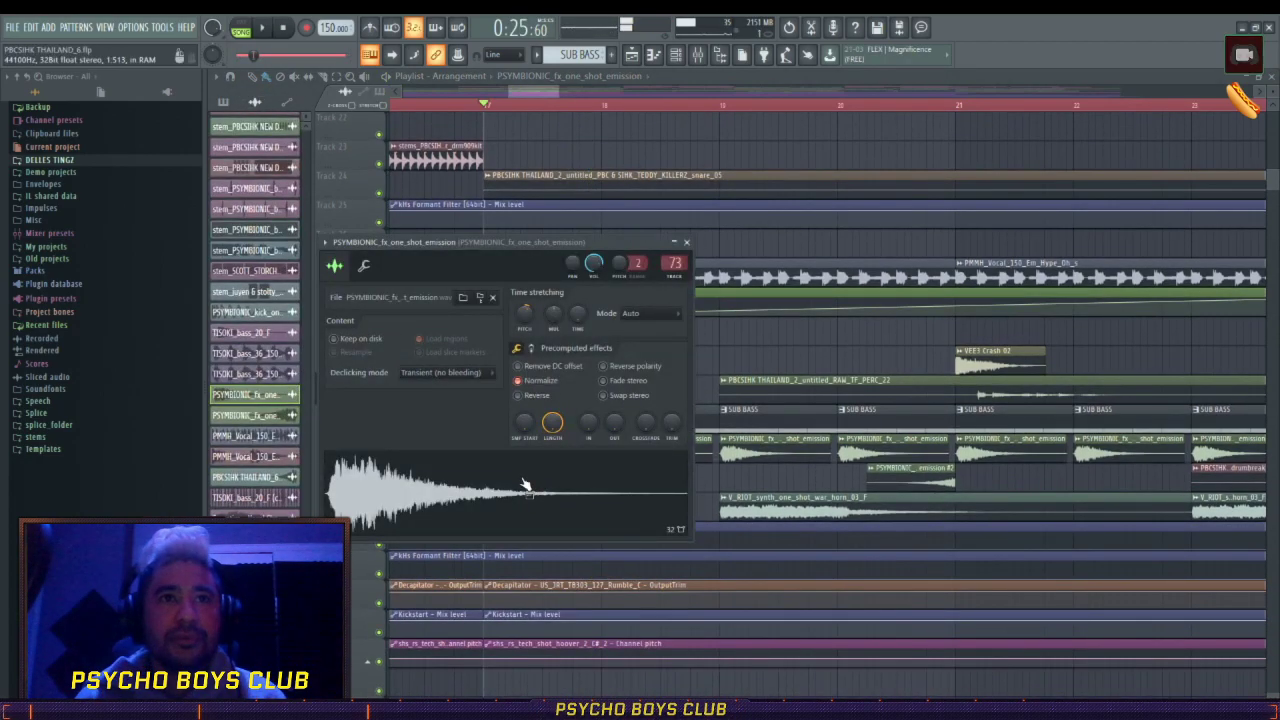
{"action": "left_click", "coordinate": [686, 242]}
- Place the playhead just before bar 25 and look over the build-up layers leading to bar 33
{"action": "scroll", "coordinate": [538, 113], "scroll_direction": "down", "scroll_amount": 1}
{"action": "scroll", "coordinate": [538, 113], "scroll_direction": "down", "scroll_amount": 2}
{"action": "scroll", "coordinate": [657, 206], "scroll_direction": "up", "scroll_amount": 3}
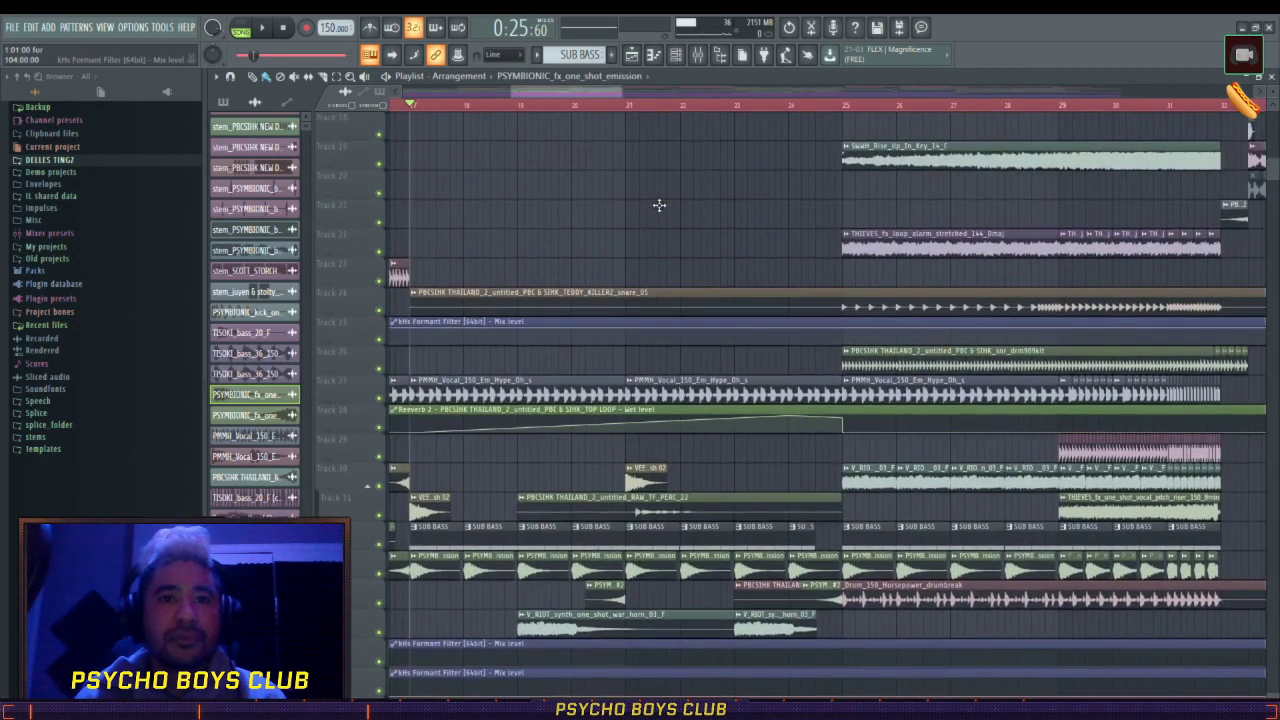
{"action": "left_click", "coordinate": [836, 108]}
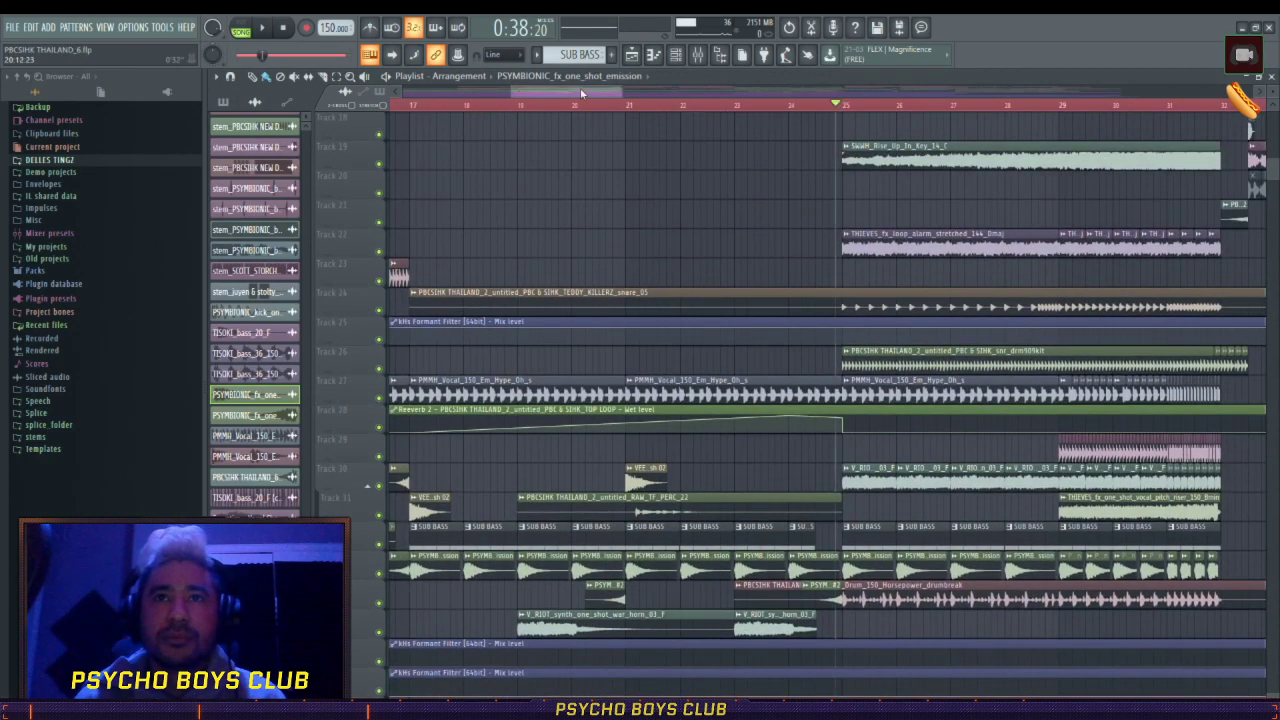
{"action": "left_click_drag", "start_coordinate": [581, 93], "coordinate": [603, 92]}
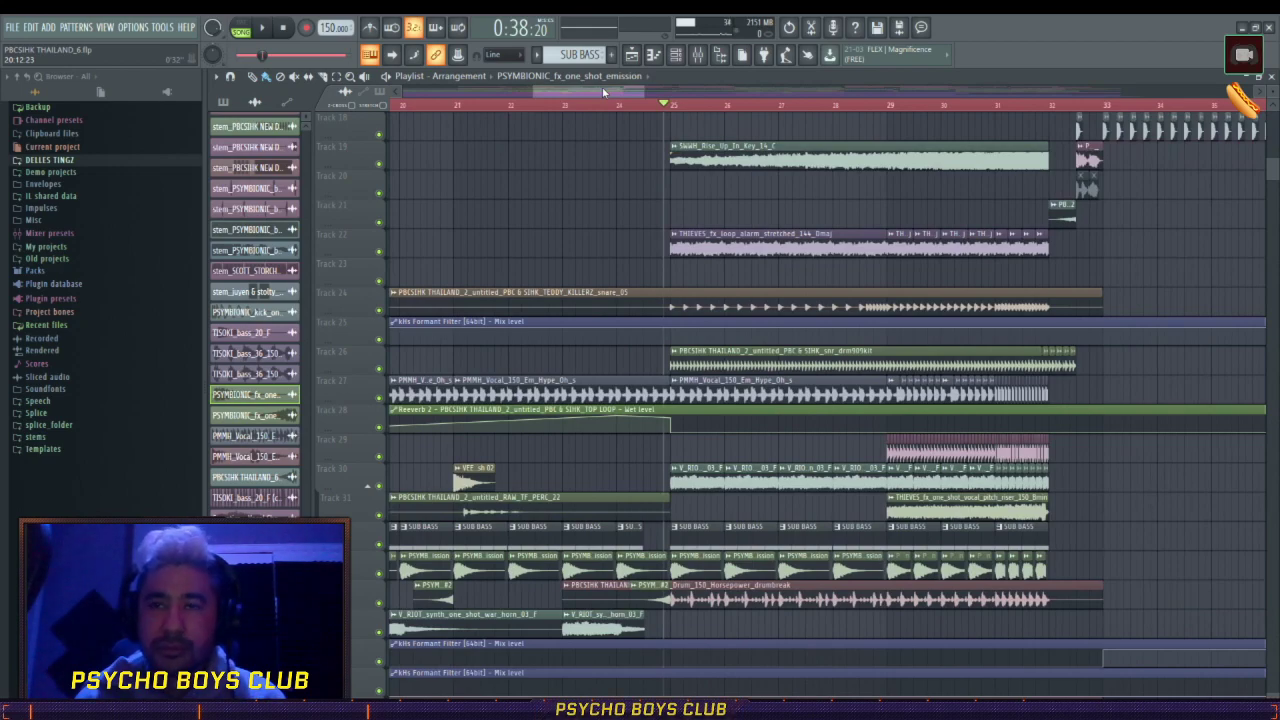
{"action": "left_click_drag", "start_coordinate": [611, 93], "coordinate": [631, 93]}
{"action": "scroll", "coordinate": [1017, 234], "scroll_direction": "down", "scroll_amount": 4}
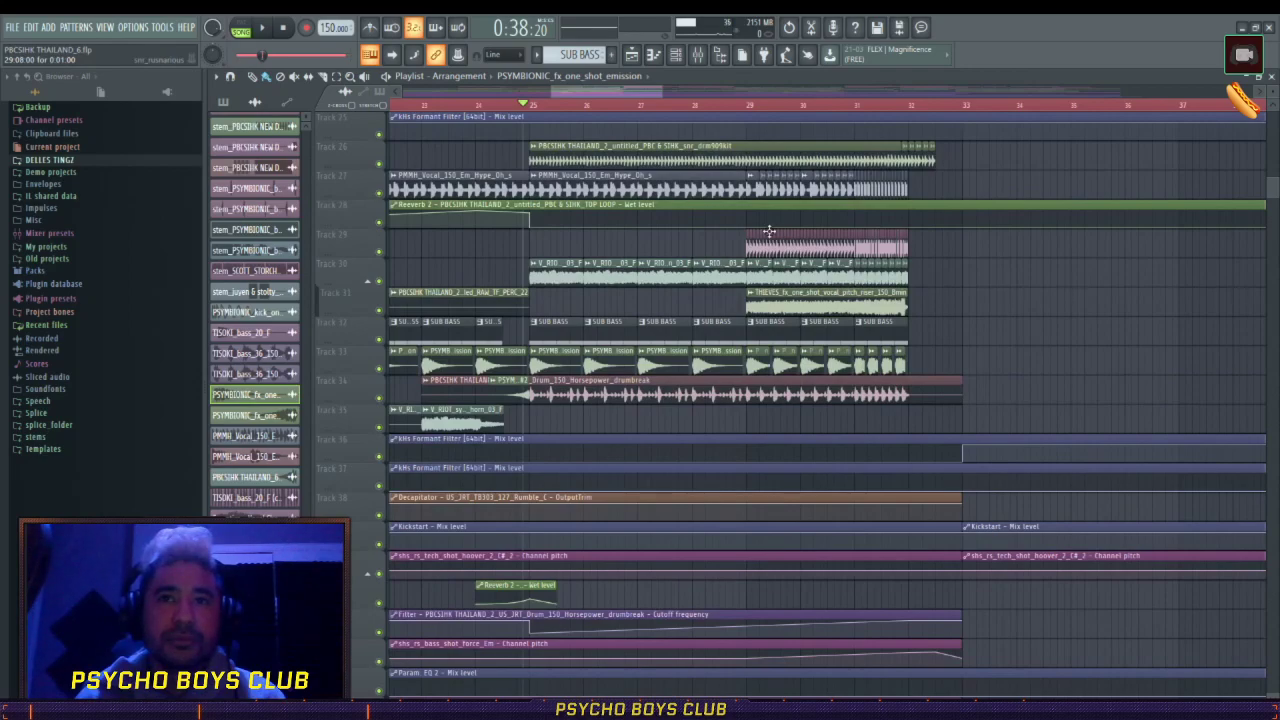
{"action": "scroll", "coordinate": [769, 231], "scroll_direction": "up", "scroll_amount": 10}
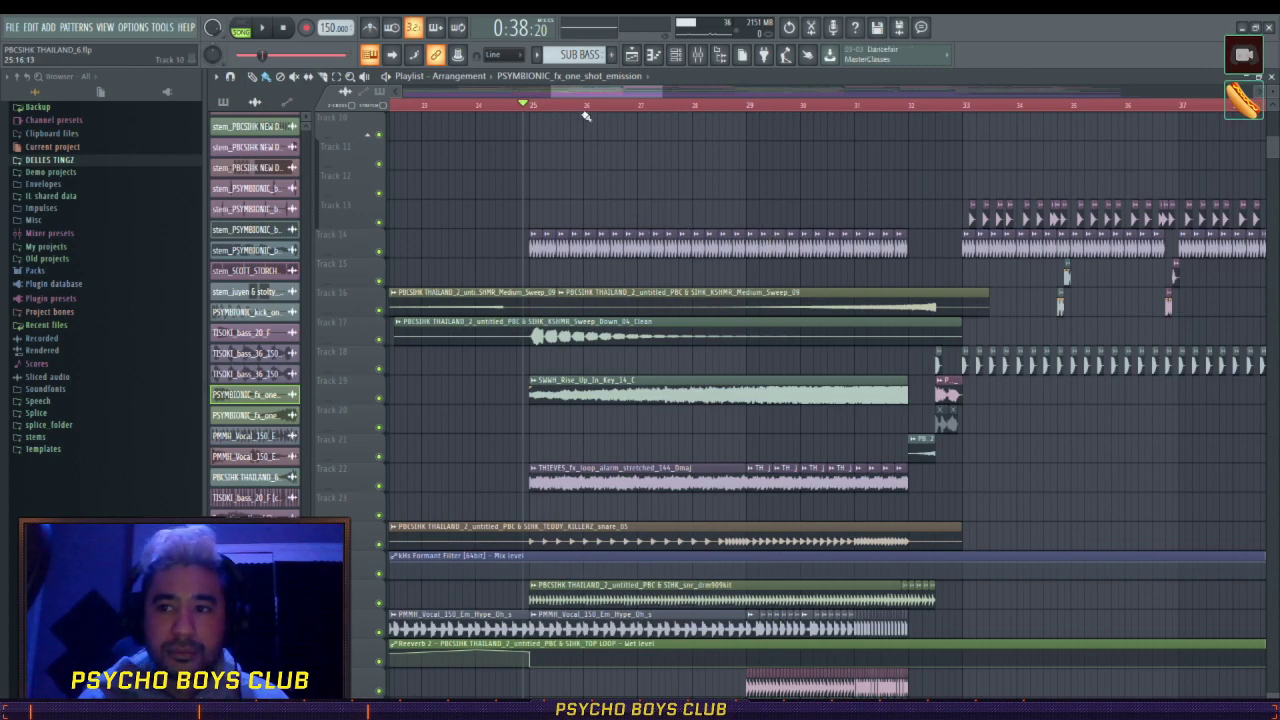
- Play the build-up from bar 25, muting the Track 27 vocal and Track 22 alarm loop before unmuting both
{"action": "key", "text": "space"}
{"action": "scroll", "coordinate": [557, 100], "scroll_direction": "down", "scroll_amount": 3}
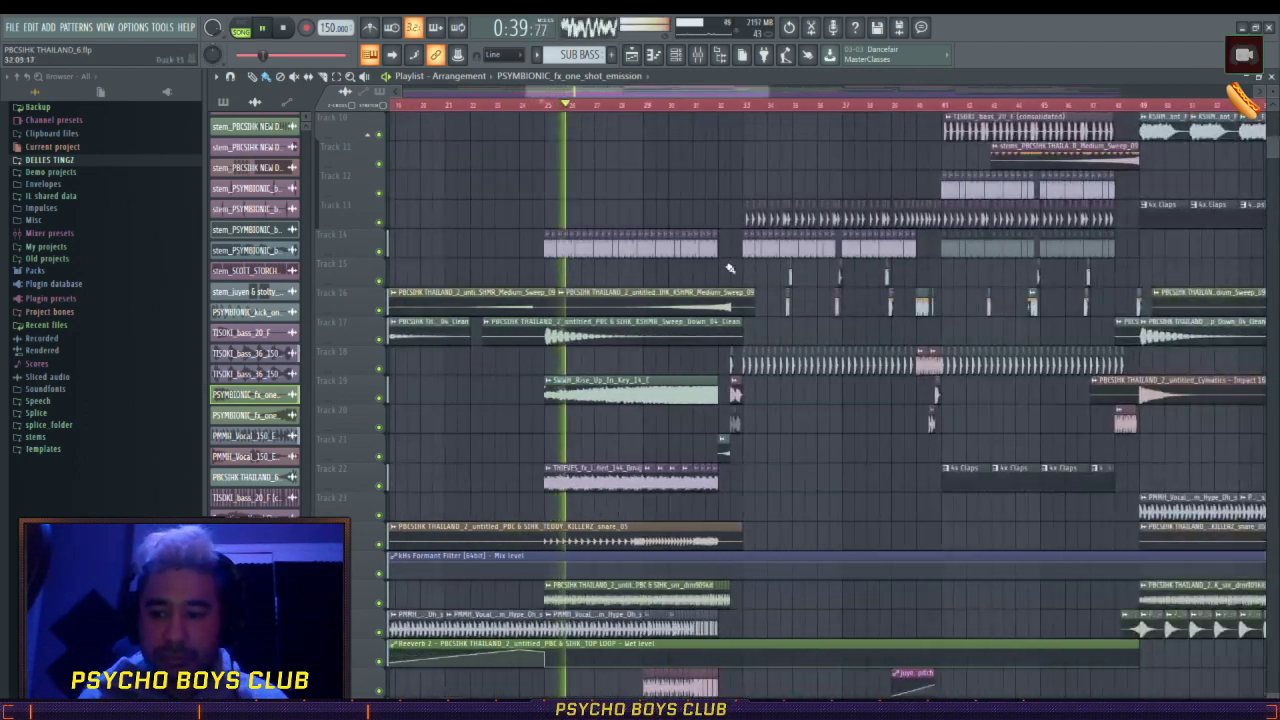
{"action": "scroll", "coordinate": [730, 268], "scroll_direction": "down", "scroll_amount": 5}
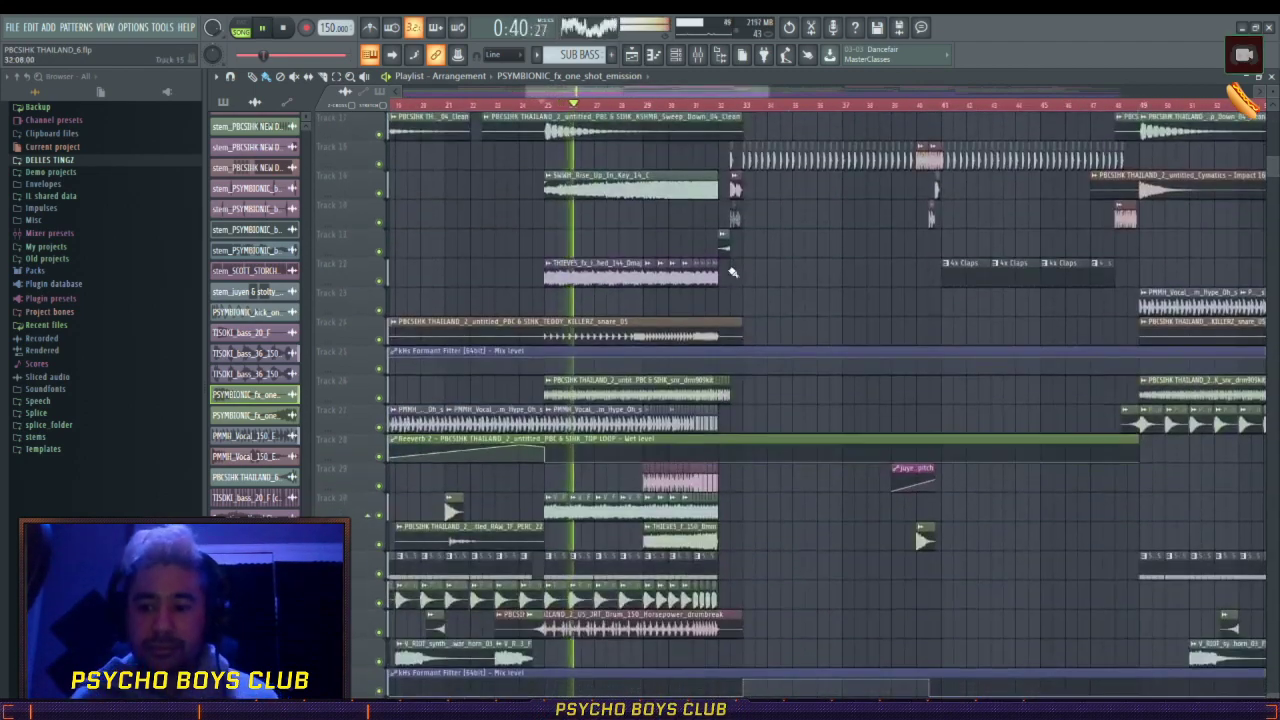
{"action": "left_click", "coordinate": [378, 427]}
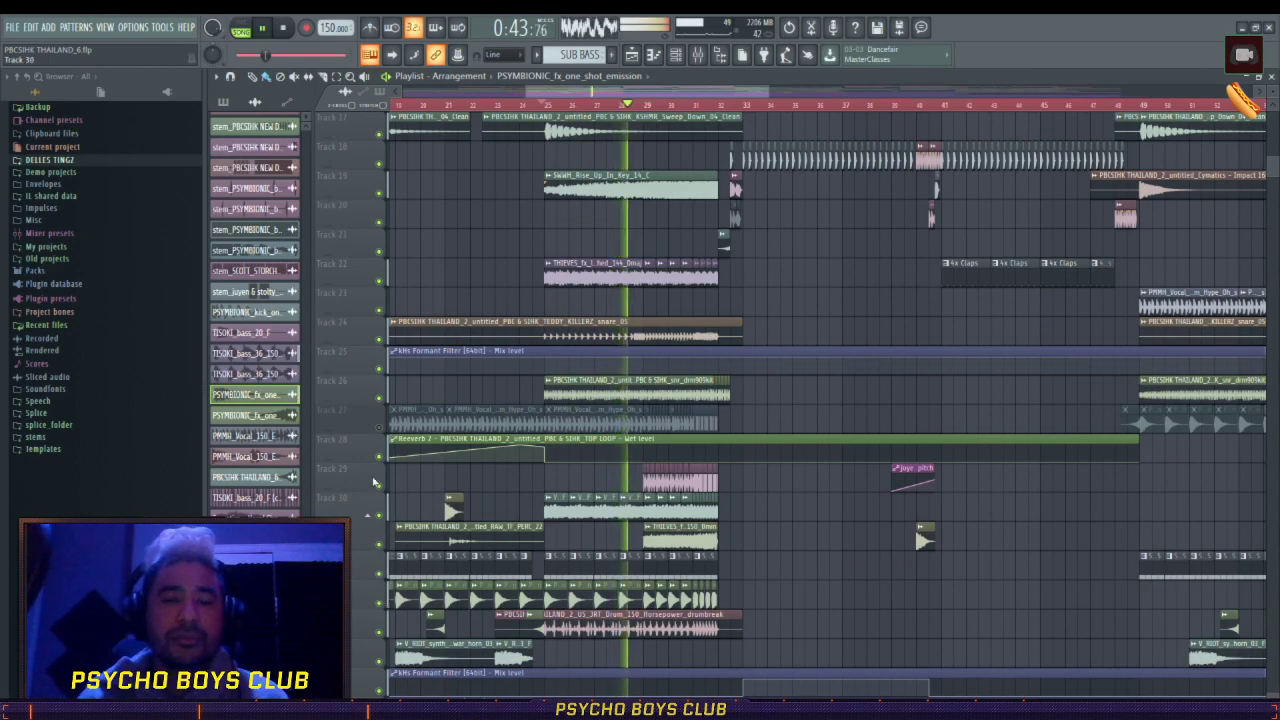
{"action": "left_click", "coordinate": [379, 281]}
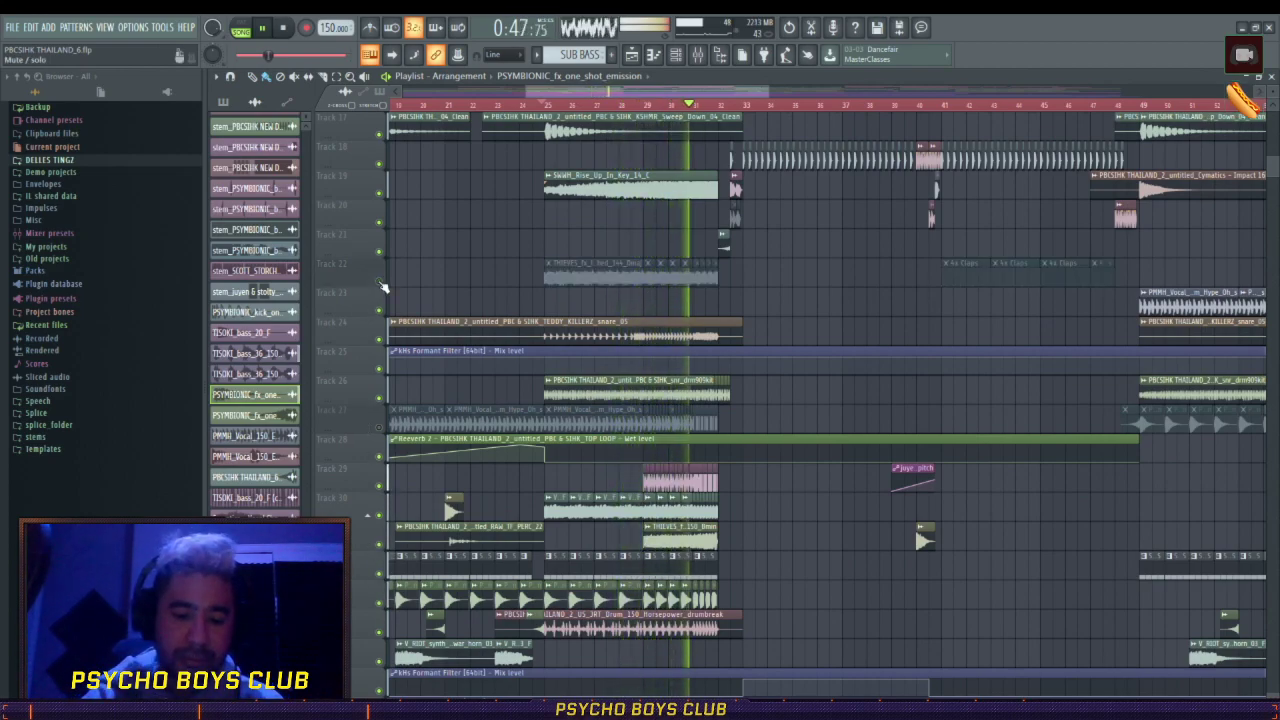
{"action": "left_click", "coordinate": [379, 281]}
{"action": "left_click", "coordinate": [378, 427]}
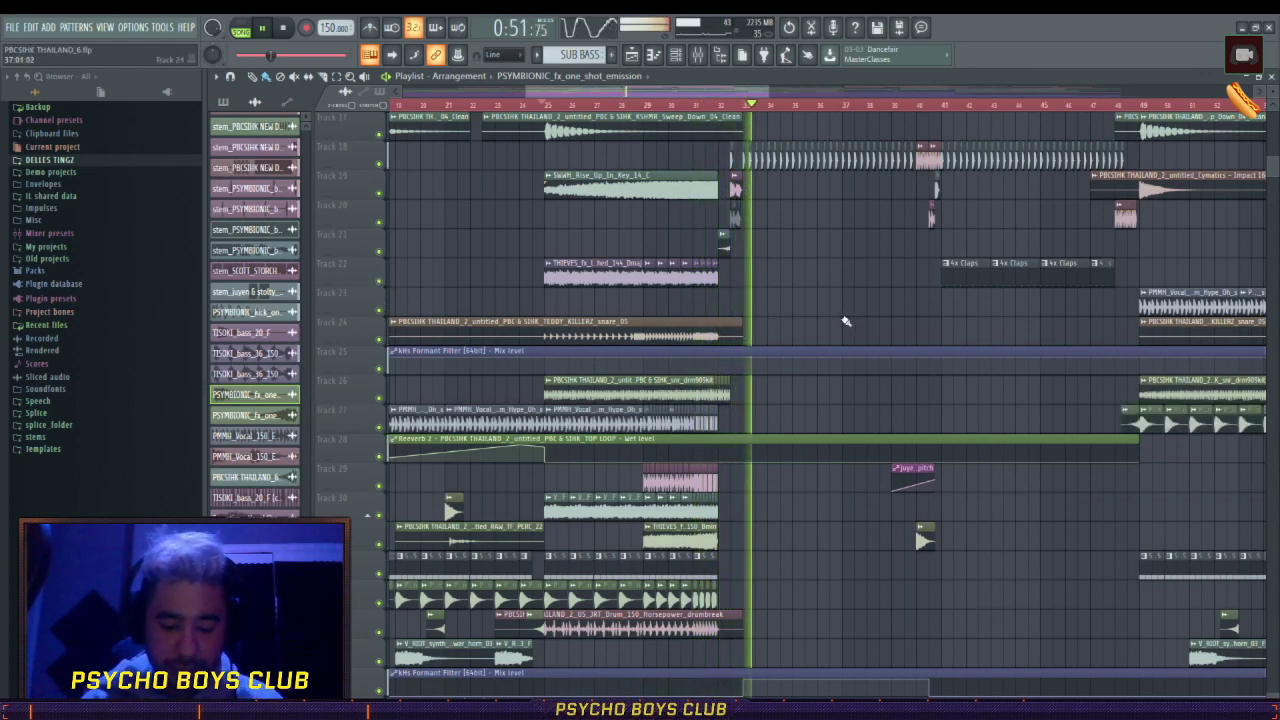
- Stop playback and look over the upper tracks around the bar 33 drop
{"action": "scroll", "coordinate": [845, 321], "scroll_direction": "up", "scroll_amount": 6}
{"action": "mouse_move", "coordinate": [636, 93]}
{"action": "left_mouse_down"}
{"action": "mouse_move", "coordinate": [690, 92]}
{"action": "mouse_move", "coordinate": [627, 95]}
{"action": "left_mouse_up"}
{"action": "key", "text": "space"}
{"action": "scroll", "coordinate": [560, 117], "scroll_direction": "up", "scroll_amount": 6}
{"action": "scroll", "coordinate": [628, 95], "scroll_direction": "down", "scroll_amount": 2}
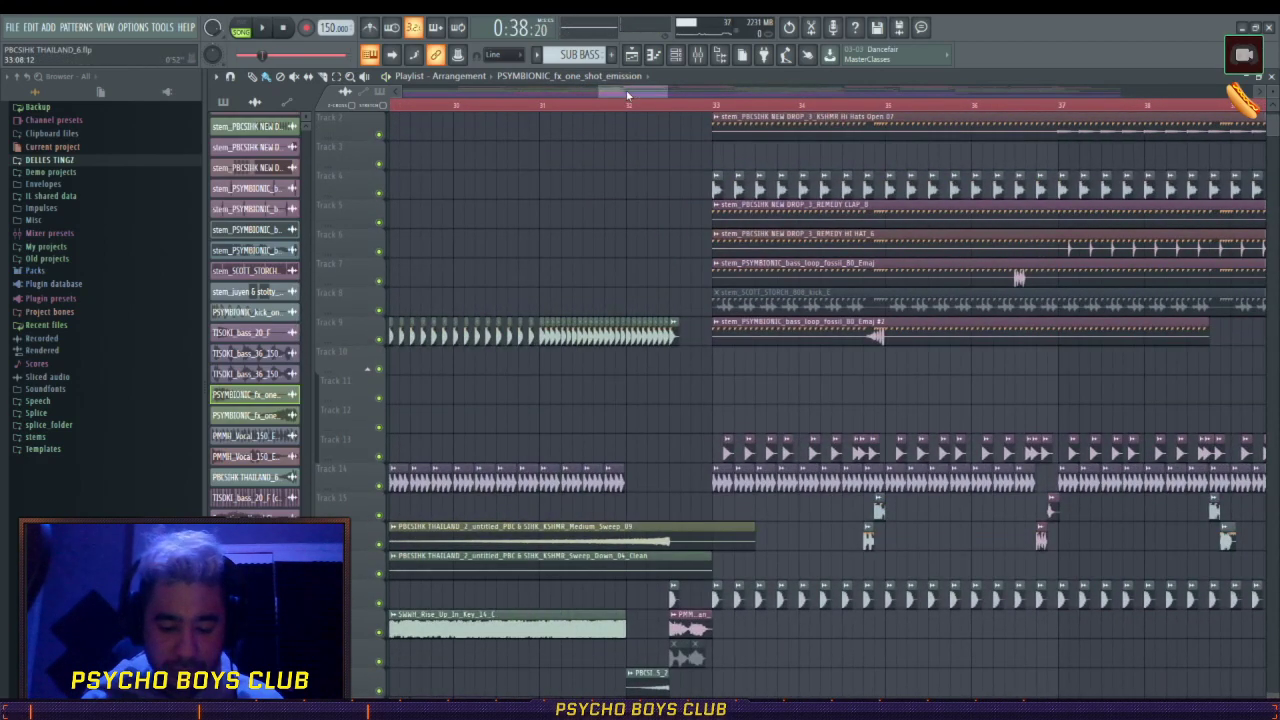
- Inspect the sample settings of the SICKO MODE SNARE #2 clip at bar 25 on Track 9 and close them
{"action": "left_click_drag", "start_coordinate": [628, 95], "coordinate": [594, 94]}
{"action": "left_click", "coordinate": [418, 335]}
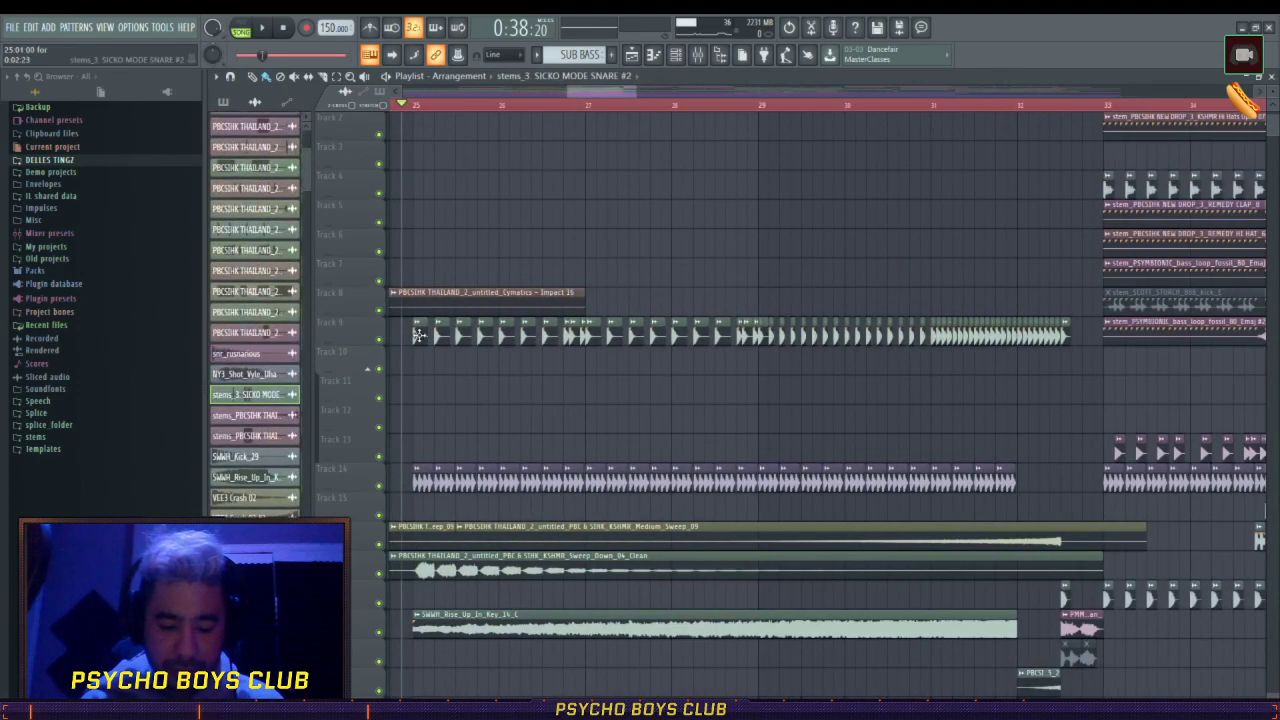
{"action": "double_click", "coordinate": [419, 335]}
{"action": "left_click", "coordinate": [676, 263]}
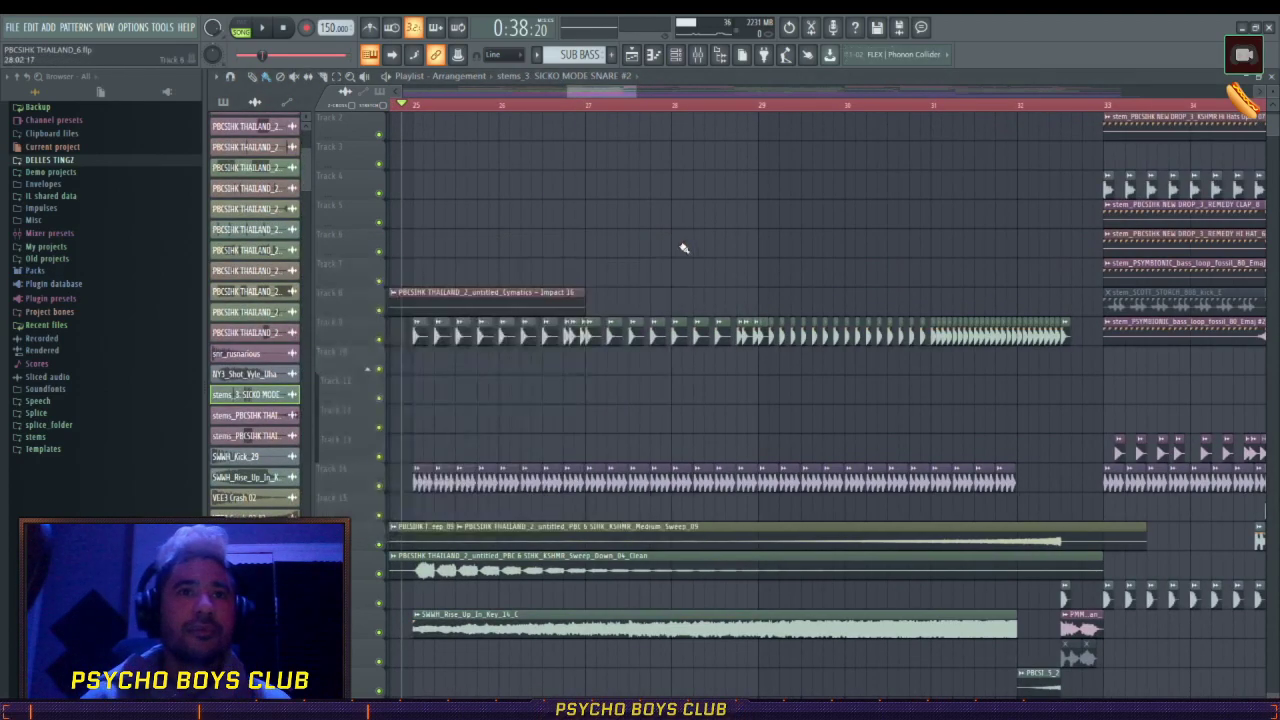
{"action": "scroll", "coordinate": [594, 357], "scroll_direction": "down", "scroll_amount": 3}
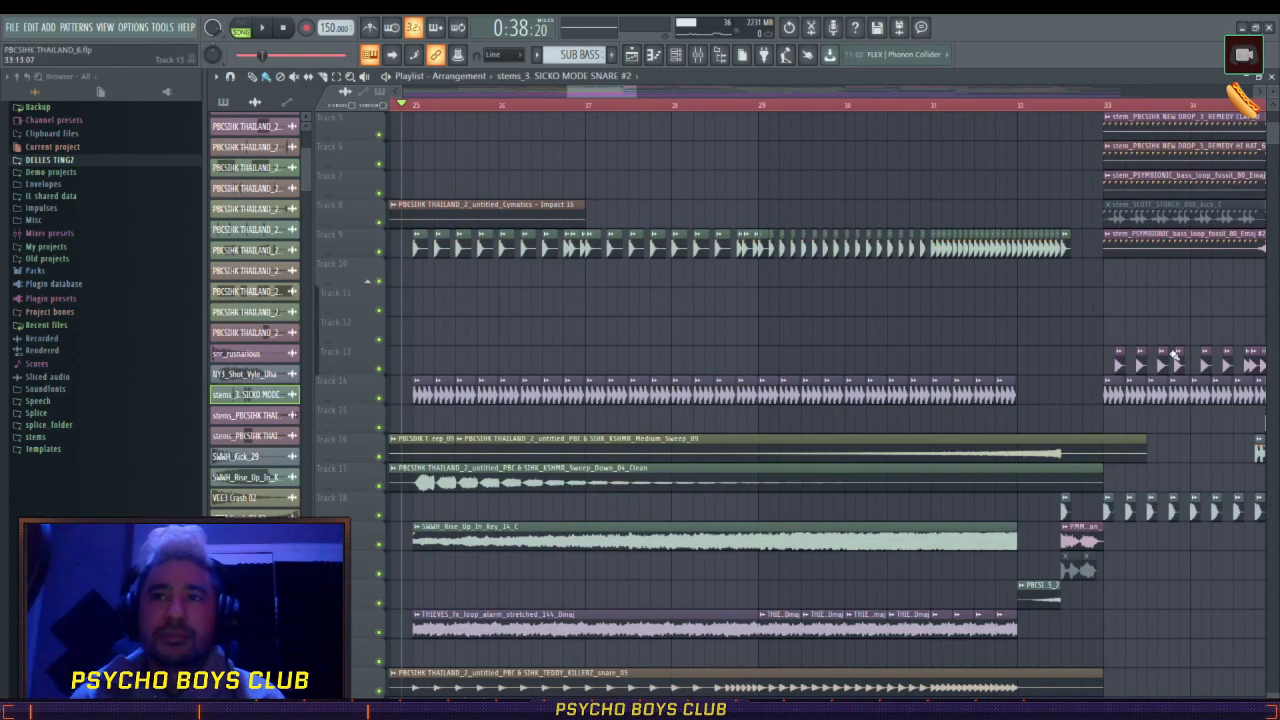
- Look over the build-up's audio layers and the automation tracks below them between bars 25 and 33
{"action": "scroll", "coordinate": [715, 411], "scroll_direction": "down", "scroll_amount": 5}
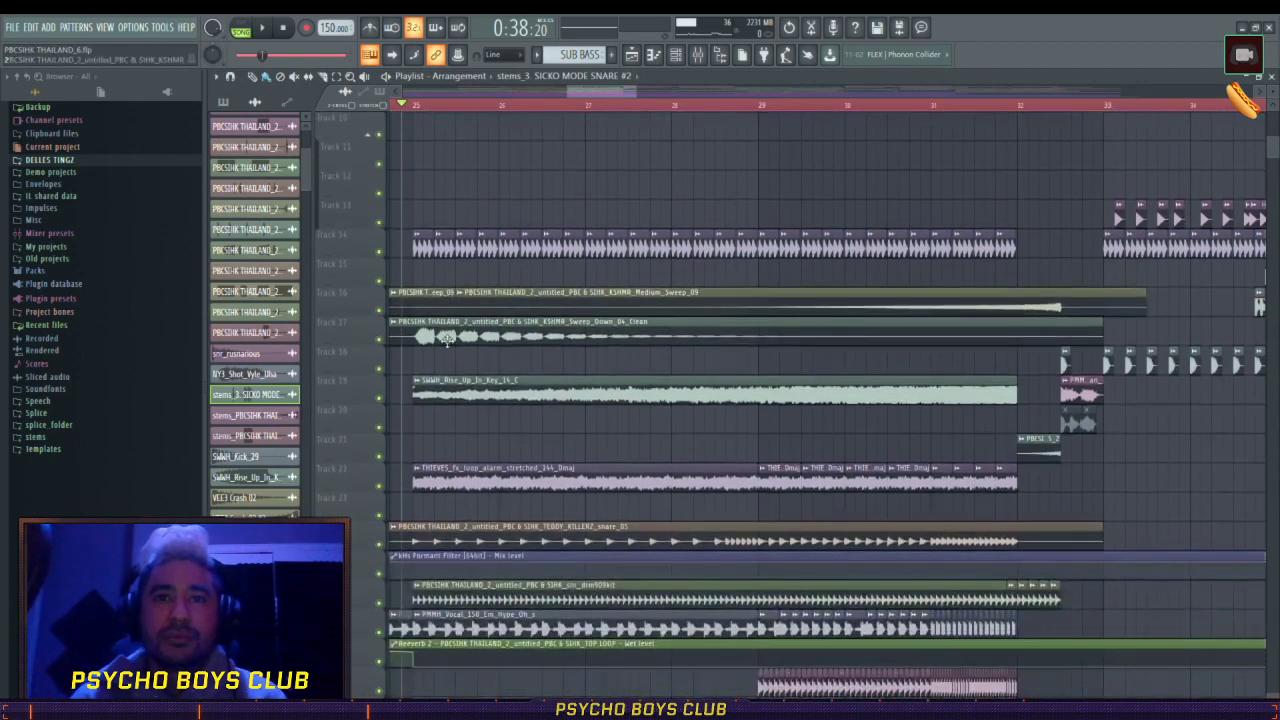
{"action": "scroll", "coordinate": [623, 378], "scroll_direction": "down", "scroll_amount": 3}
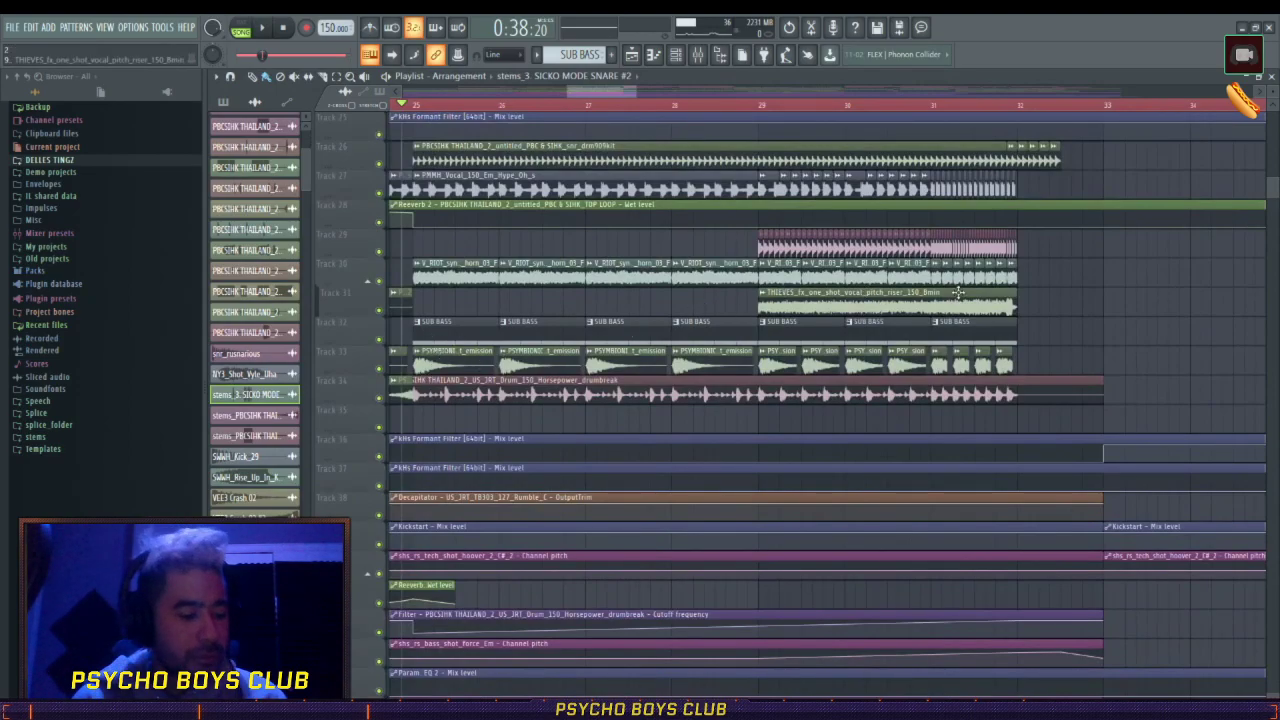
{"action": "scroll", "coordinate": [734, 323], "scroll_direction": "down", "scroll_amount": 4}
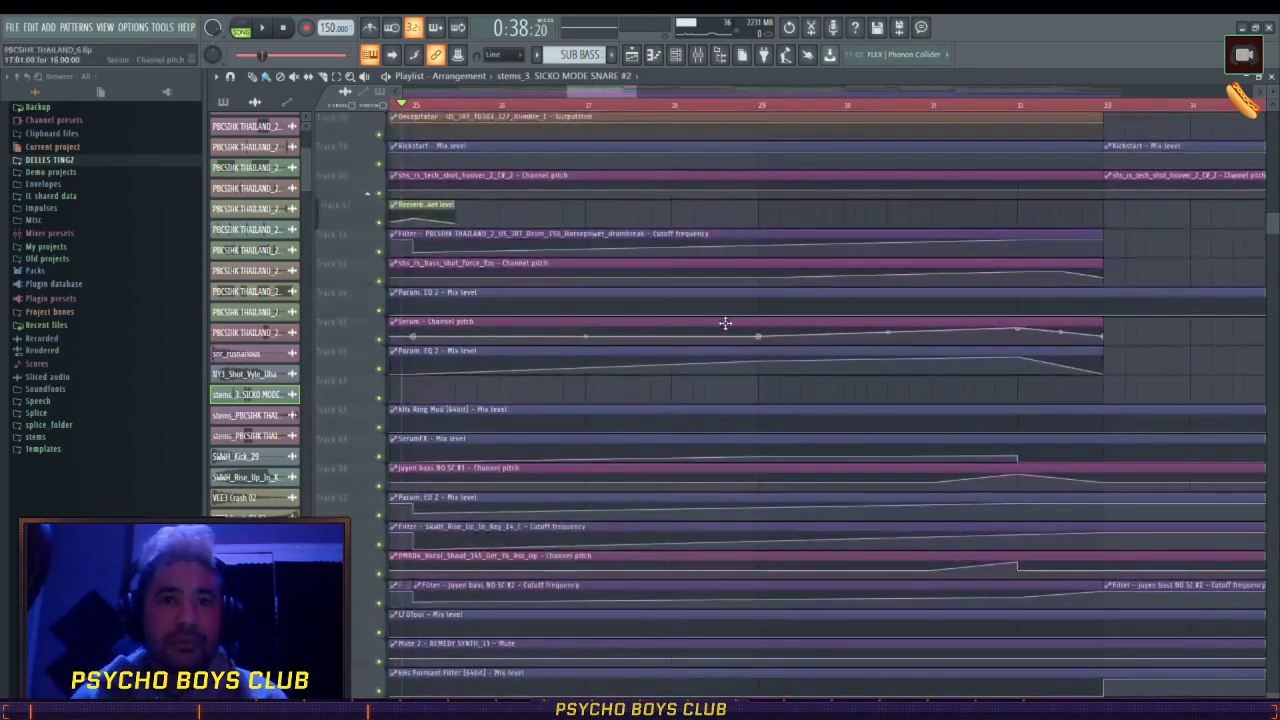
{"action": "scroll", "coordinate": [723, 323], "scroll_direction": "up", "scroll_amount": 6}
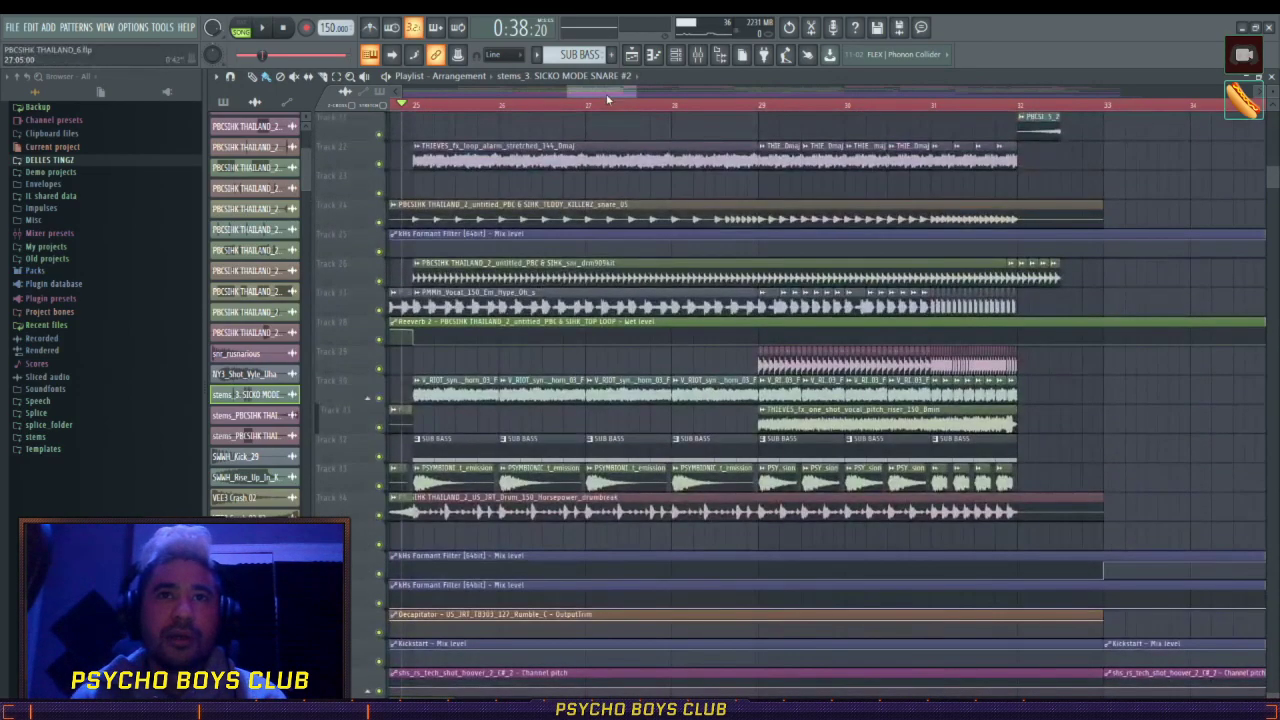
{"action": "mouse_move", "coordinate": [603, 96]}
{"action": "left_mouse_down"}
{"action": "mouse_move", "coordinate": [677, 101]}
{"action": "mouse_move", "coordinate": [601, 95]}
{"action": "left_mouse_up"}
{"action": "scroll", "coordinate": [677, 101], "scroll_direction": "down", "scroll_amount": 3}
{"action": "scroll", "coordinate": [678, 214], "scroll_direction": "up", "scroll_amount": 7}
{"action": "scroll", "coordinate": [748, 217], "scroll_direction": "down", "scroll_amount": 6}
{"action": "scroll", "coordinate": [749, 218], "scroll_direction": "down", "scroll_amount": 5}
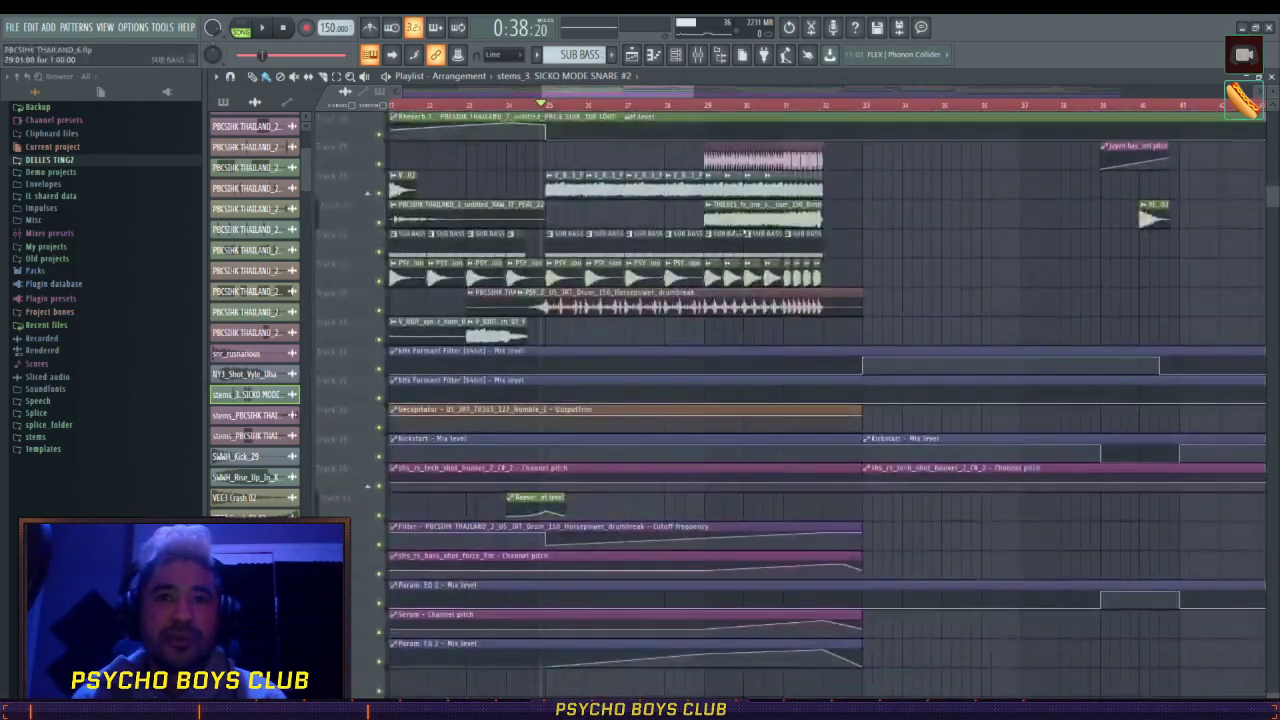
{"action": "scroll", "coordinate": [658, 116], "scroll_direction": "up", "scroll_amount": 3}
{"action": "scroll", "coordinate": [646, 197], "scroll_direction": "up", "scroll_amount": 3}
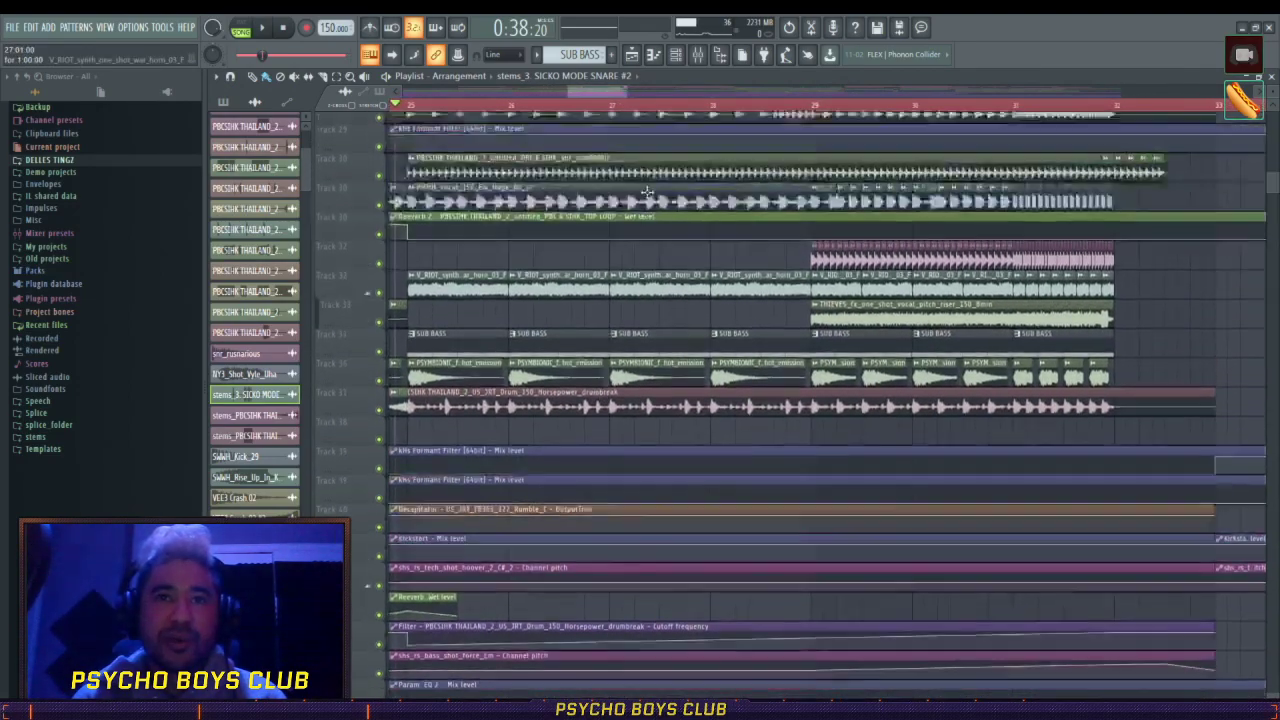
{"action": "scroll", "coordinate": [606, 108], "scroll_direction": "down", "scroll_amount": 3}
- Place the playhead at the start of the drop at bar 33
{"action": "left_click_drag", "start_coordinate": [606, 94], "coordinate": [657, 95]}
{"action": "scroll", "coordinate": [664, 205], "scroll_direction": "up", "scroll_amount": 3}
{"action": "scroll", "coordinate": [664, 205], "scroll_direction": "up", "scroll_amount": 5}
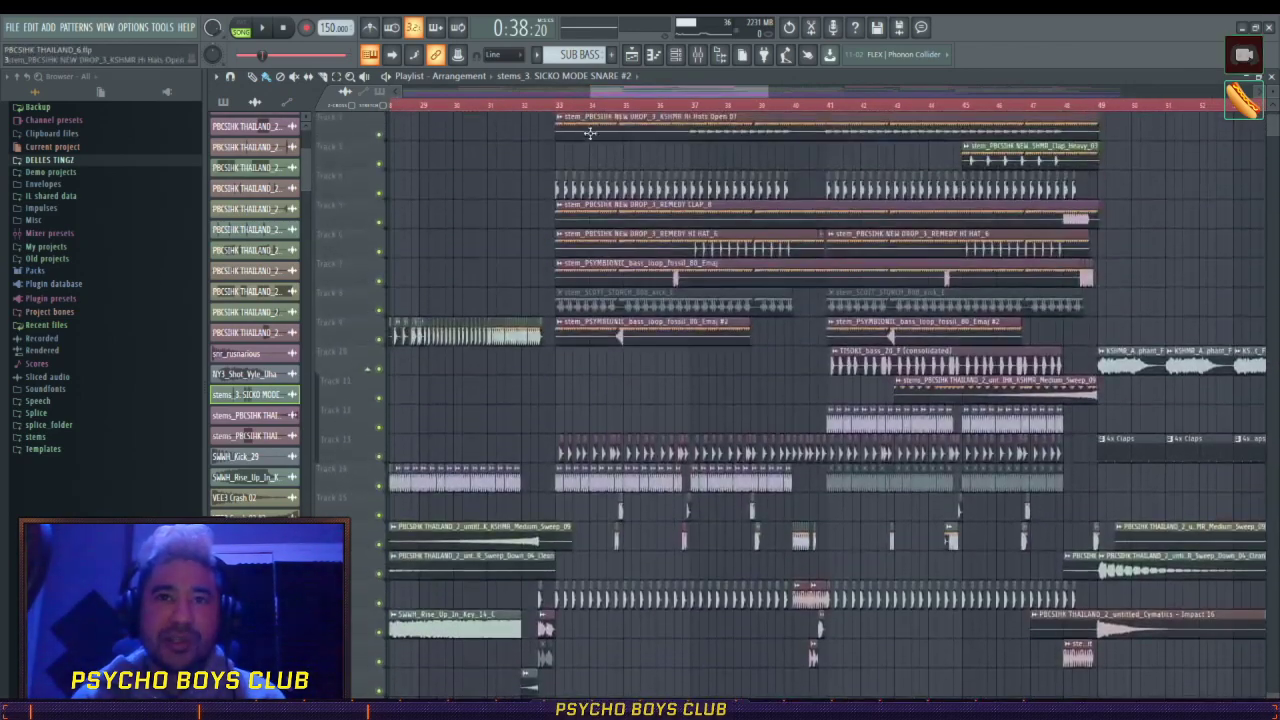
{"action": "left_click", "coordinate": [558, 106]}
{"action": "scroll", "coordinate": [590, 116], "scroll_direction": "up", "scroll_amount": 4}
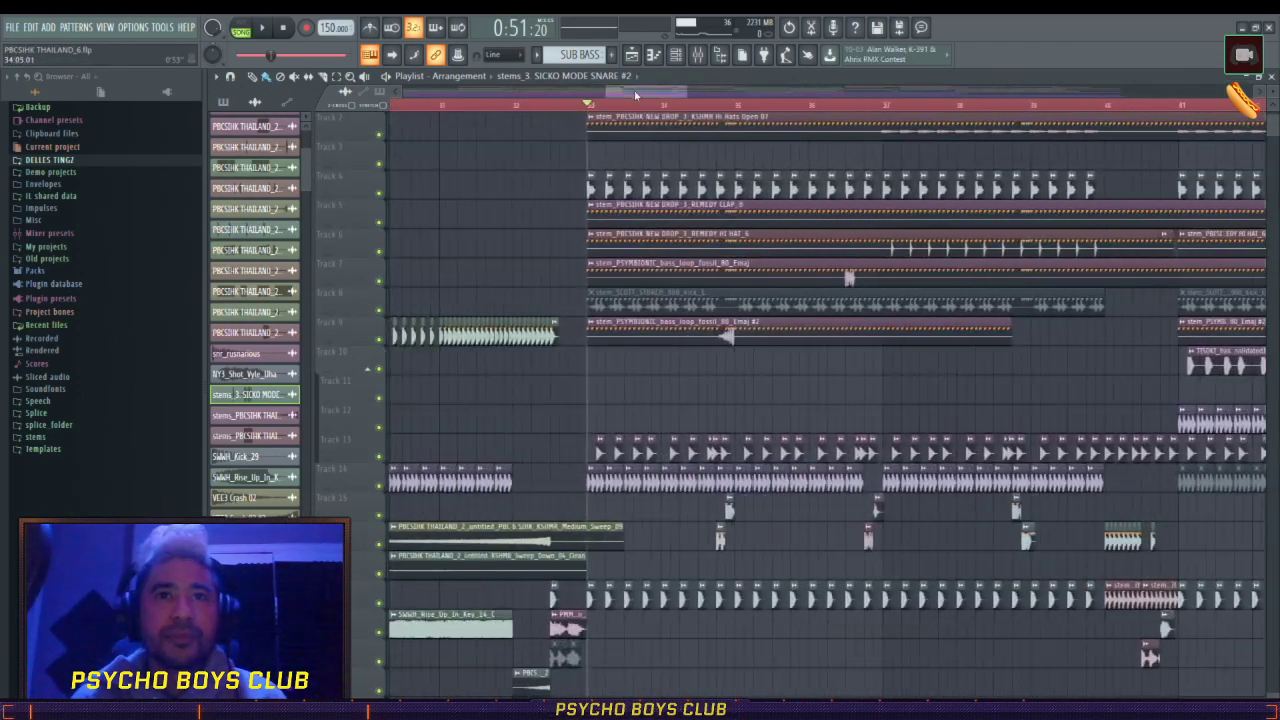
- Select bars 33 to 37 of the drop as the playback range, play the start of it and stop
{"action": "scroll", "coordinate": [620, 108], "scroll_direction": "up", "scroll_amount": 4}
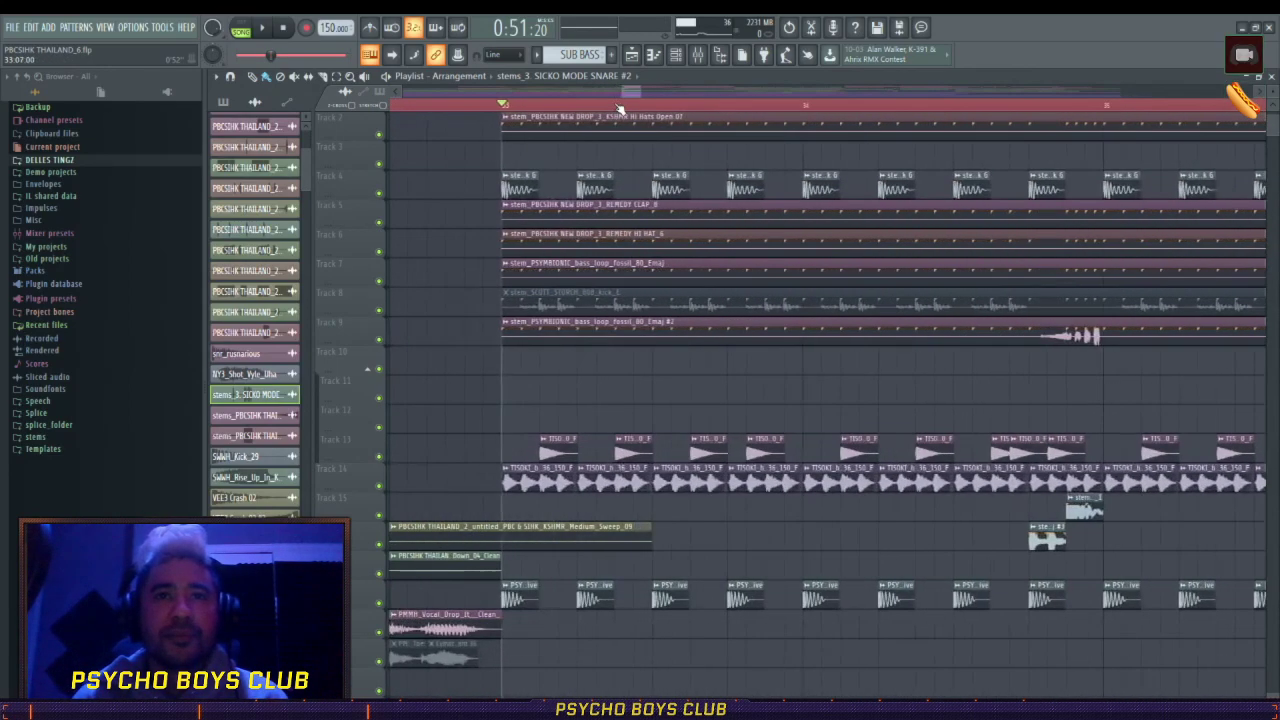
{"action": "scroll", "coordinate": [620, 108], "scroll_direction": "down", "scroll_amount": 3}
{"action": "left_click_drag", "start_coordinate": [572, 106], "coordinate": [1036, 106]}
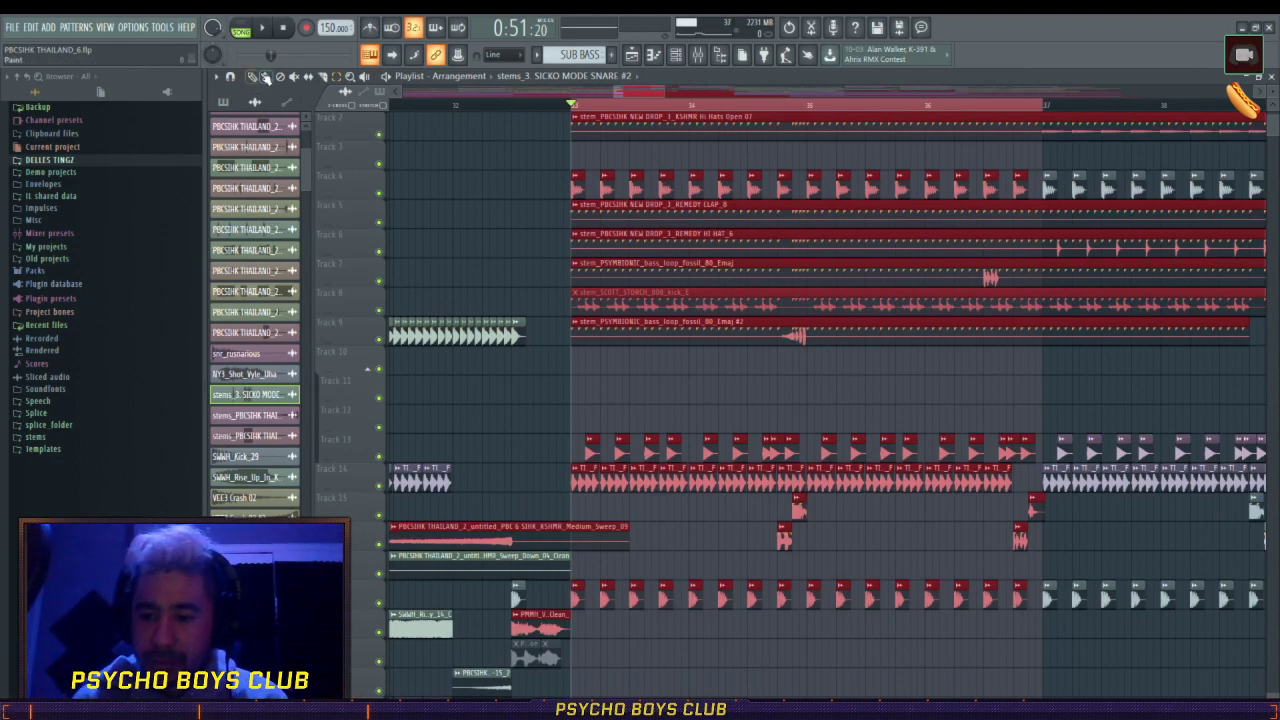
{"action": "key", "text": "space"}
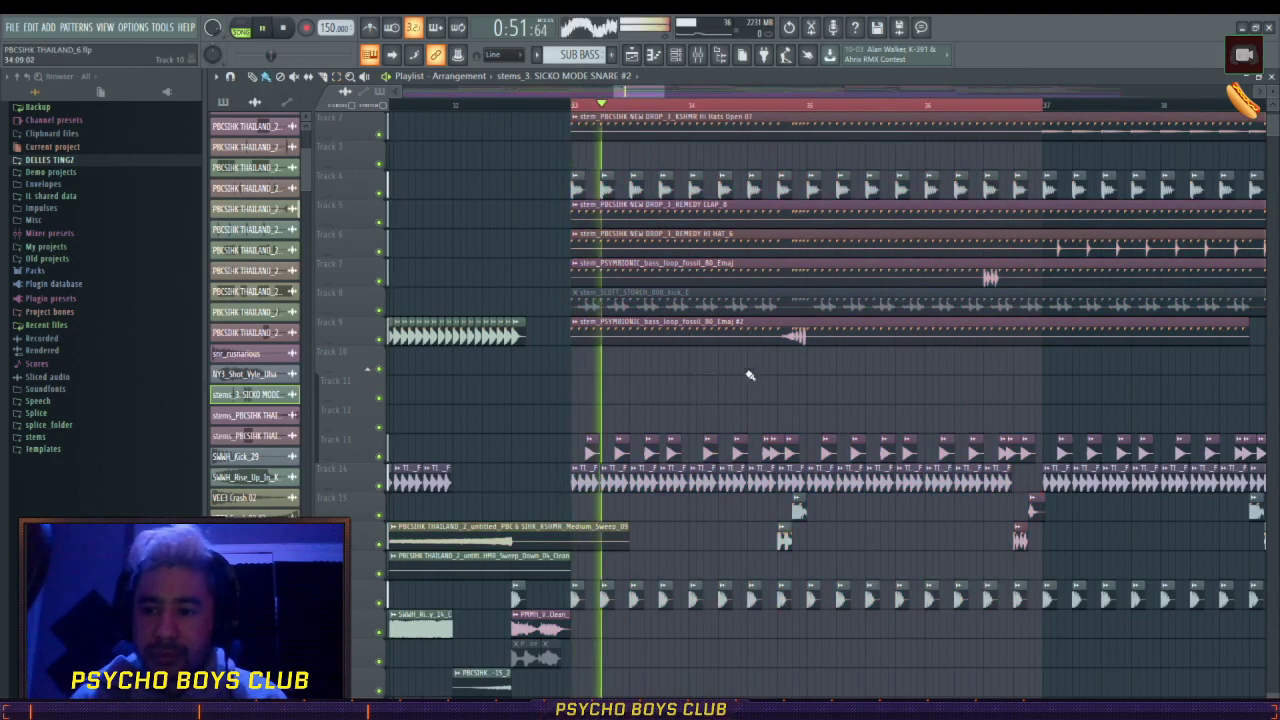
{"action": "scroll", "coordinate": [625, 112], "scroll_direction": "up", "scroll_amount": 3}
{"action": "key", "text": "space"}
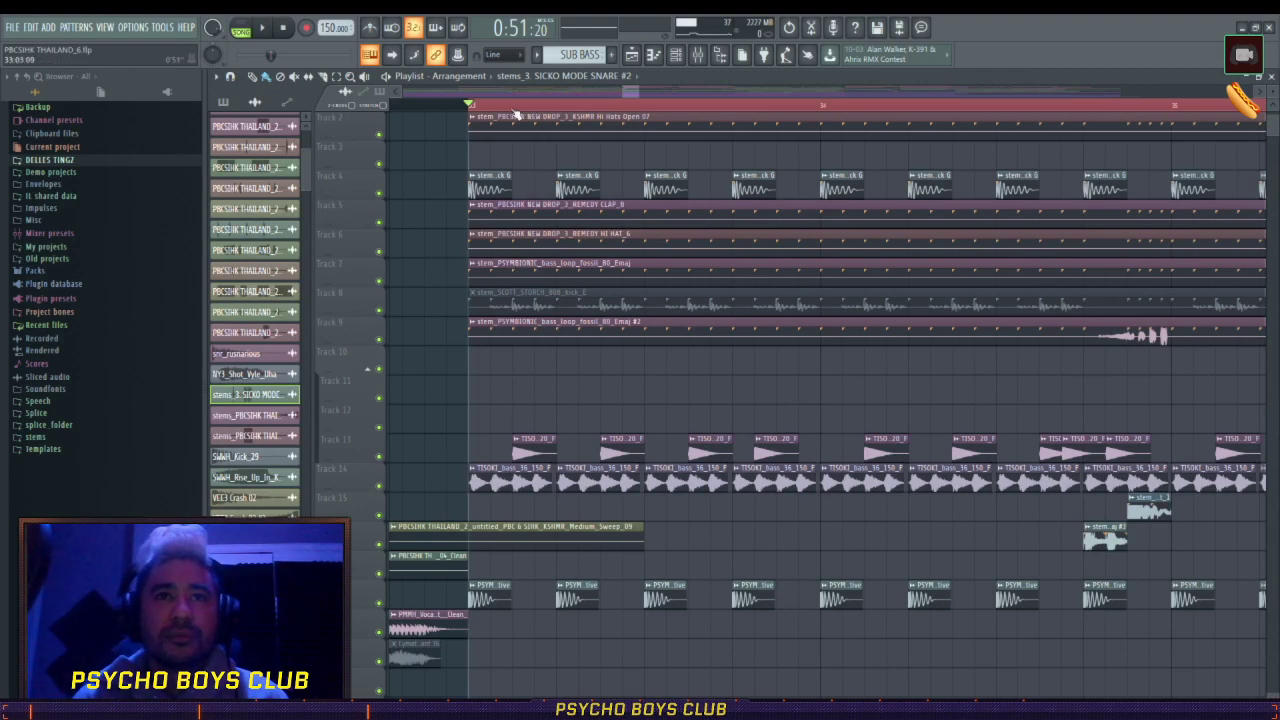
- Open the TISOKI_bass_20_F sample from Track 13, show its mixer channel, audition the sample and adjust its fade-out
{"action": "scroll", "coordinate": [495, 113], "scroll_direction": "up", "scroll_amount": 2}
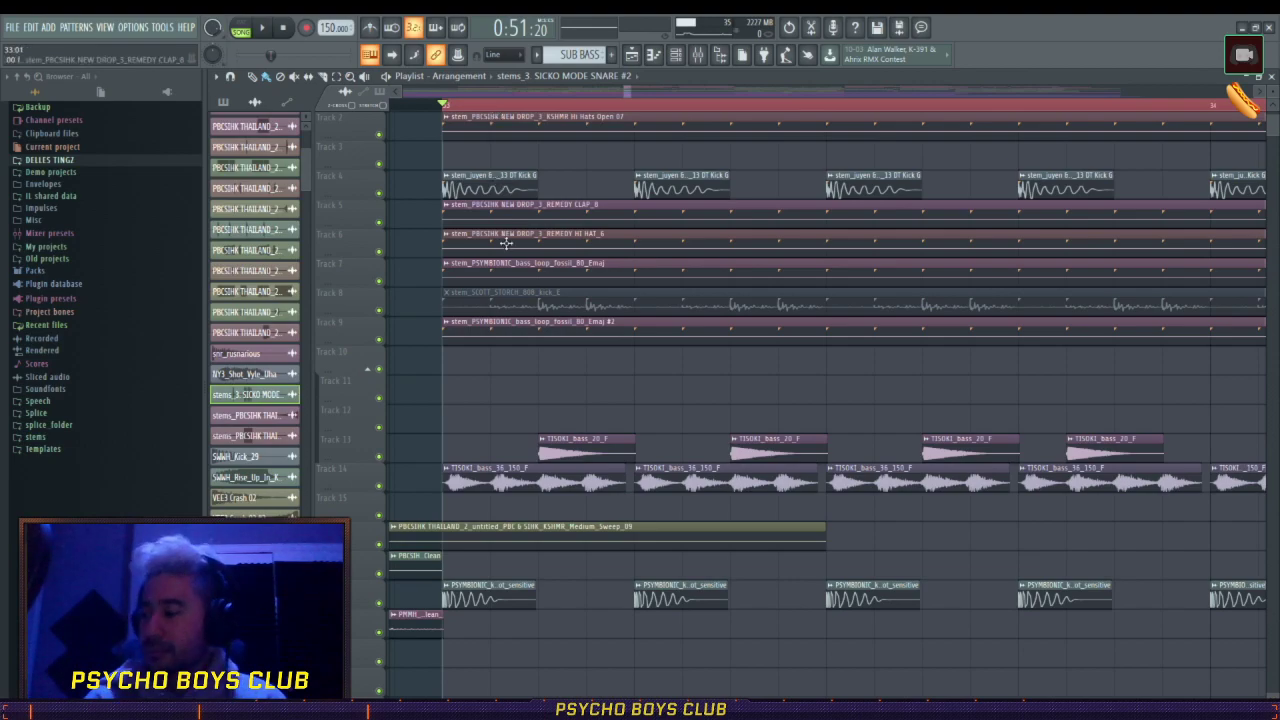
{"action": "double_click", "coordinate": [570, 454]}
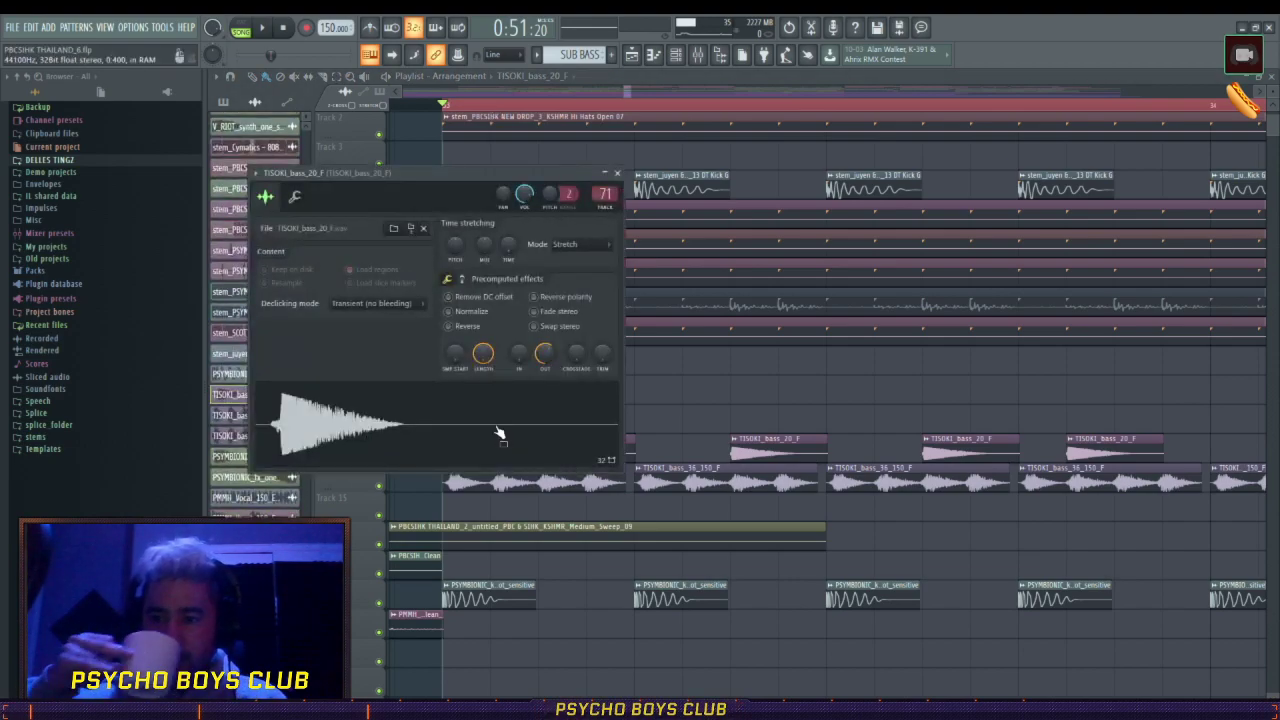
{"action": "left_click_drag", "start_coordinate": [457, 175], "coordinate": [439, 133]}
{"action": "key", "text": "F9"}
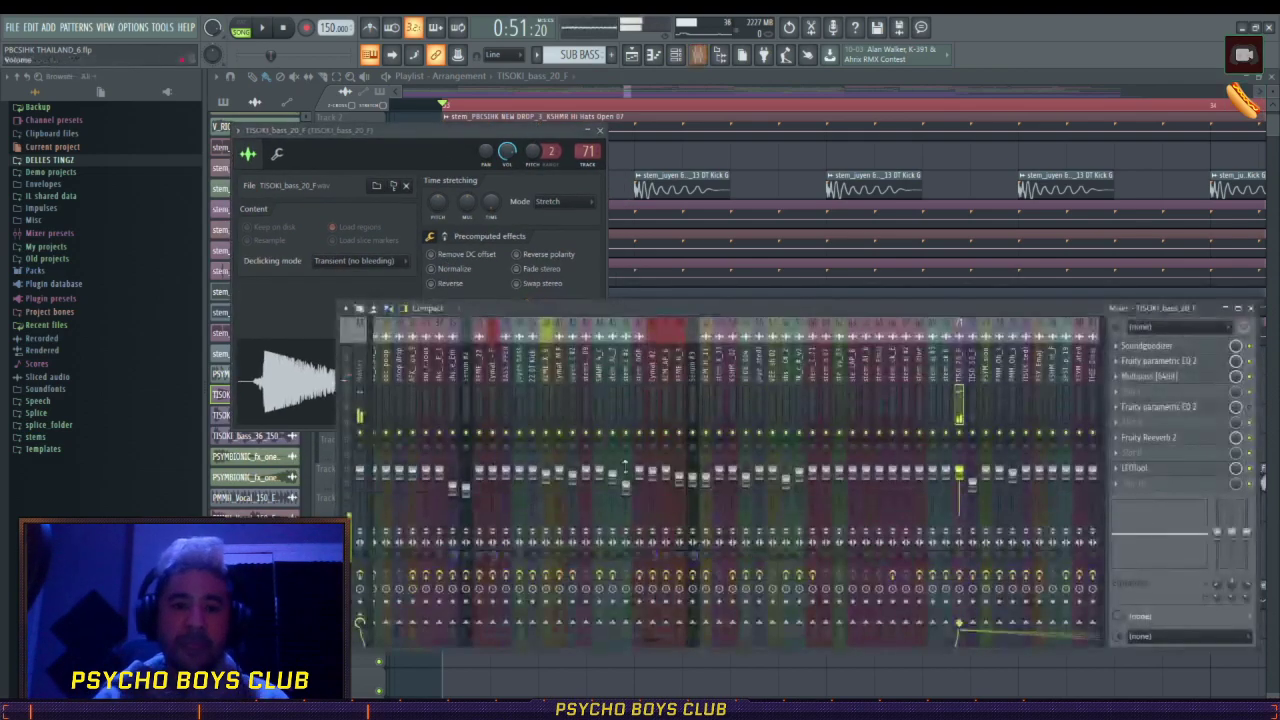
{"action": "left_click", "coordinate": [272, 395]}
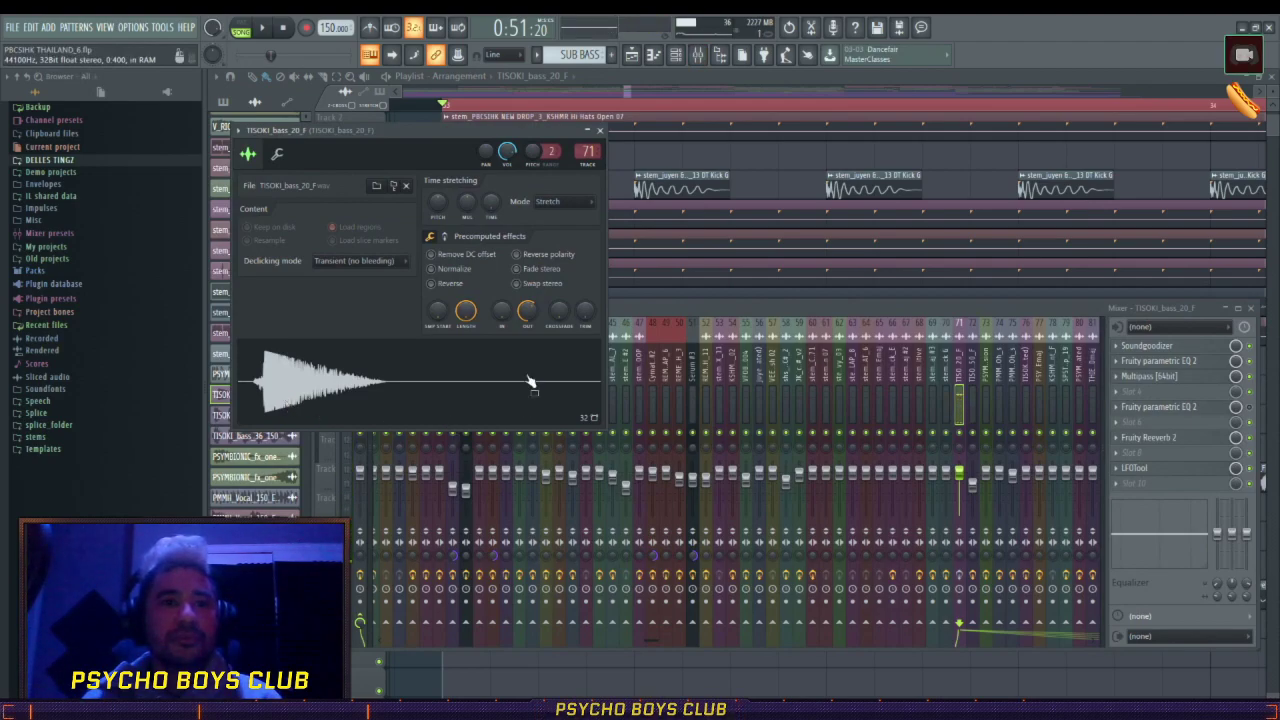
{"action": "left_click_drag", "start_coordinate": [527, 311], "coordinate": [527, 272]}
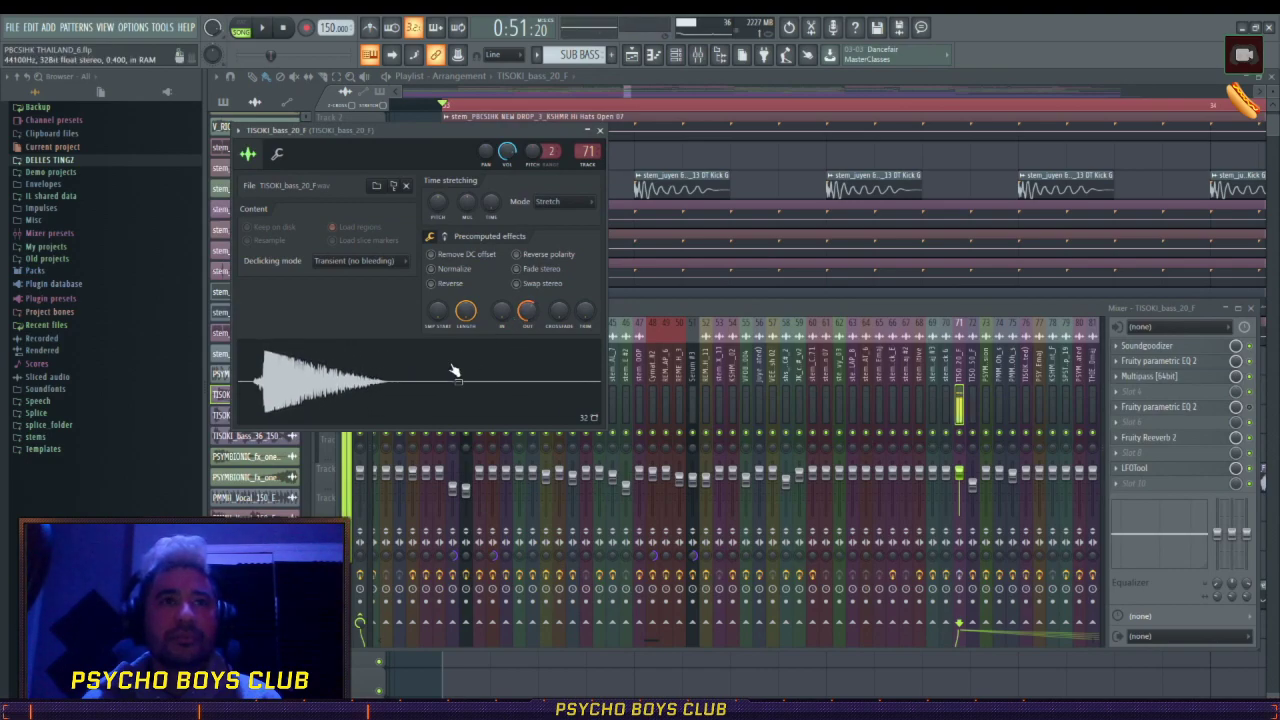
{"action": "left_click_drag", "start_coordinate": [453, 371], "coordinate": [498, 376]}
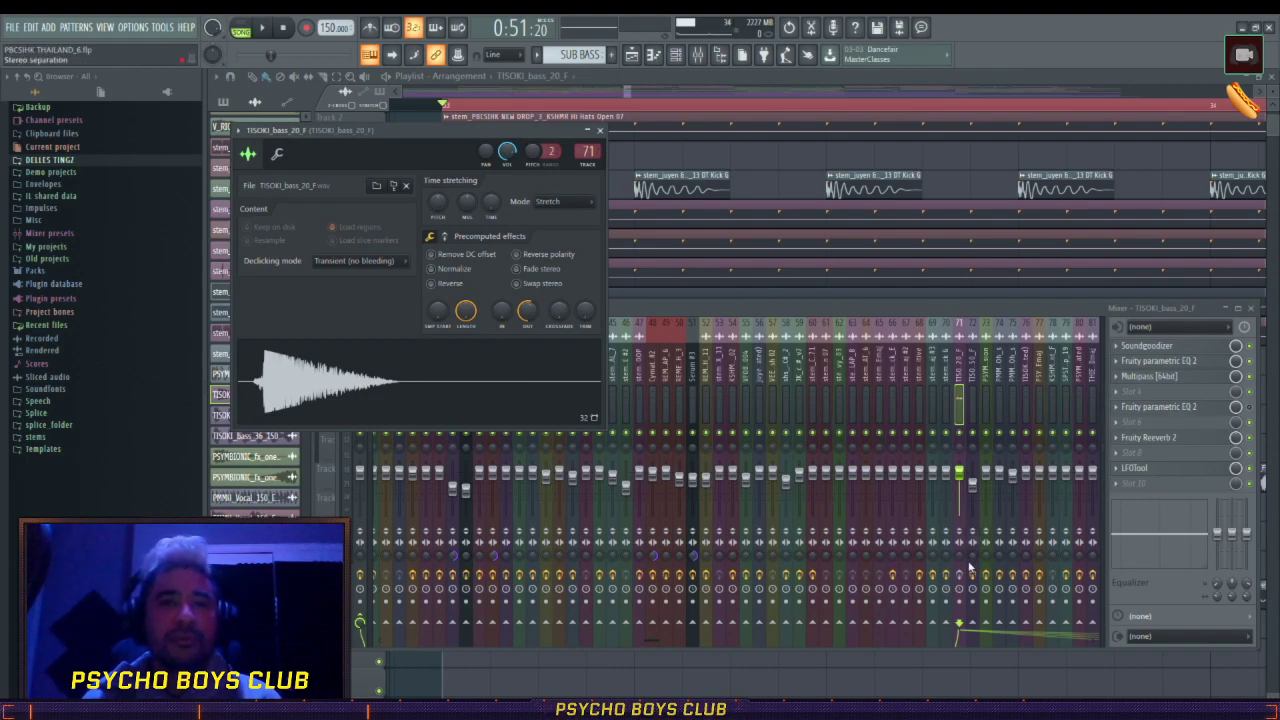
- Open Soundgoodizer on the TISOKI_bass_20_F mixer channel, move its window aside and dismiss the sample settings
{"action": "left_click", "coordinate": [958, 374]}
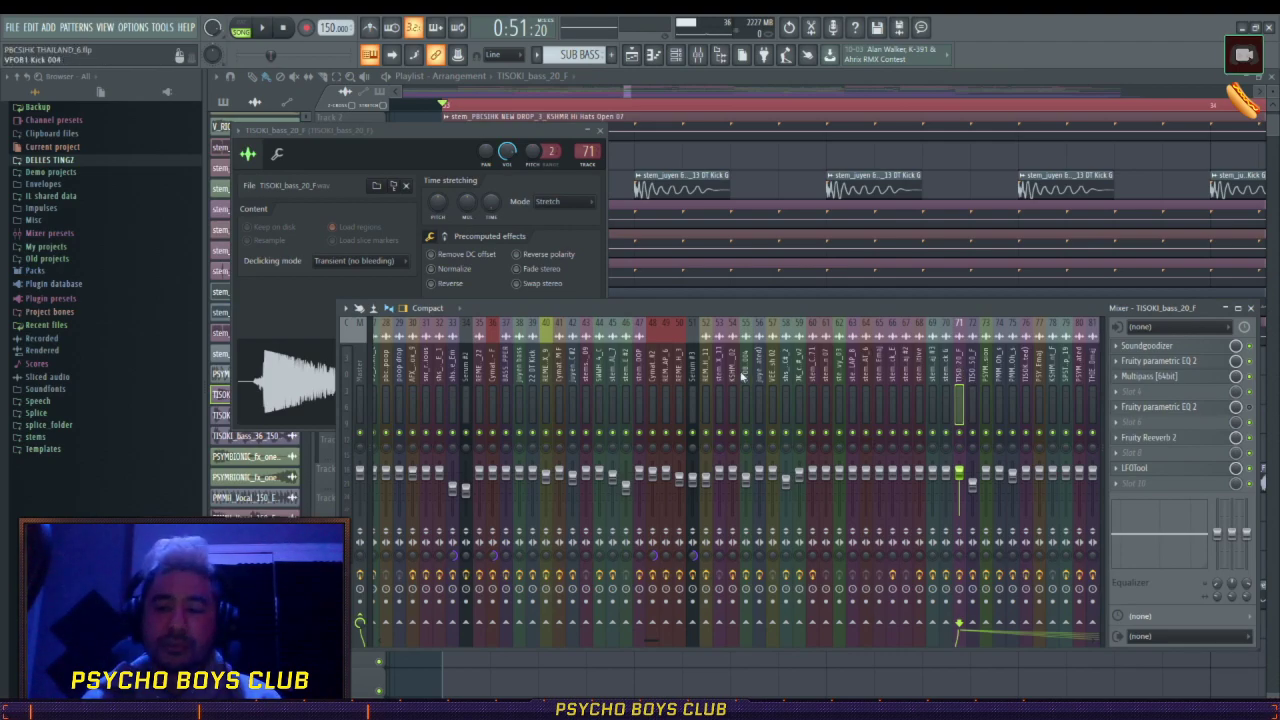
{"action": "left_click", "coordinate": [1166, 346]}
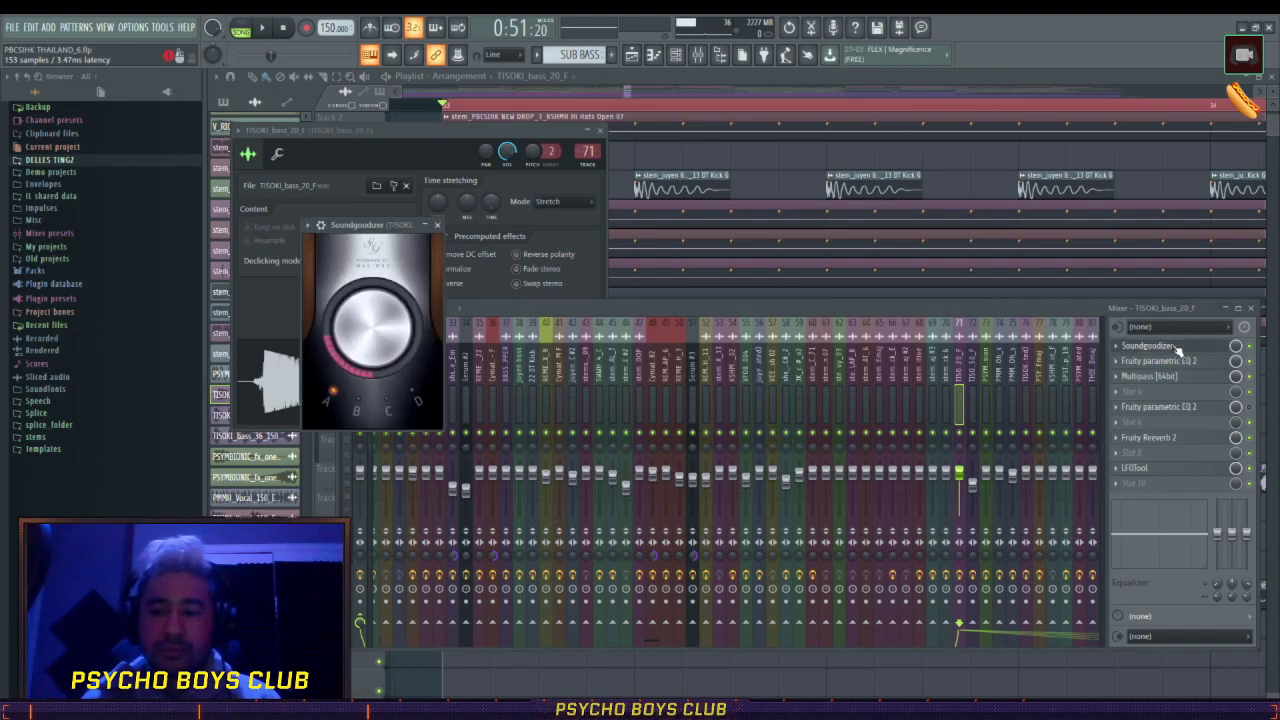
{"action": "left_click_drag", "start_coordinate": [358, 231], "coordinate": [330, 130]}
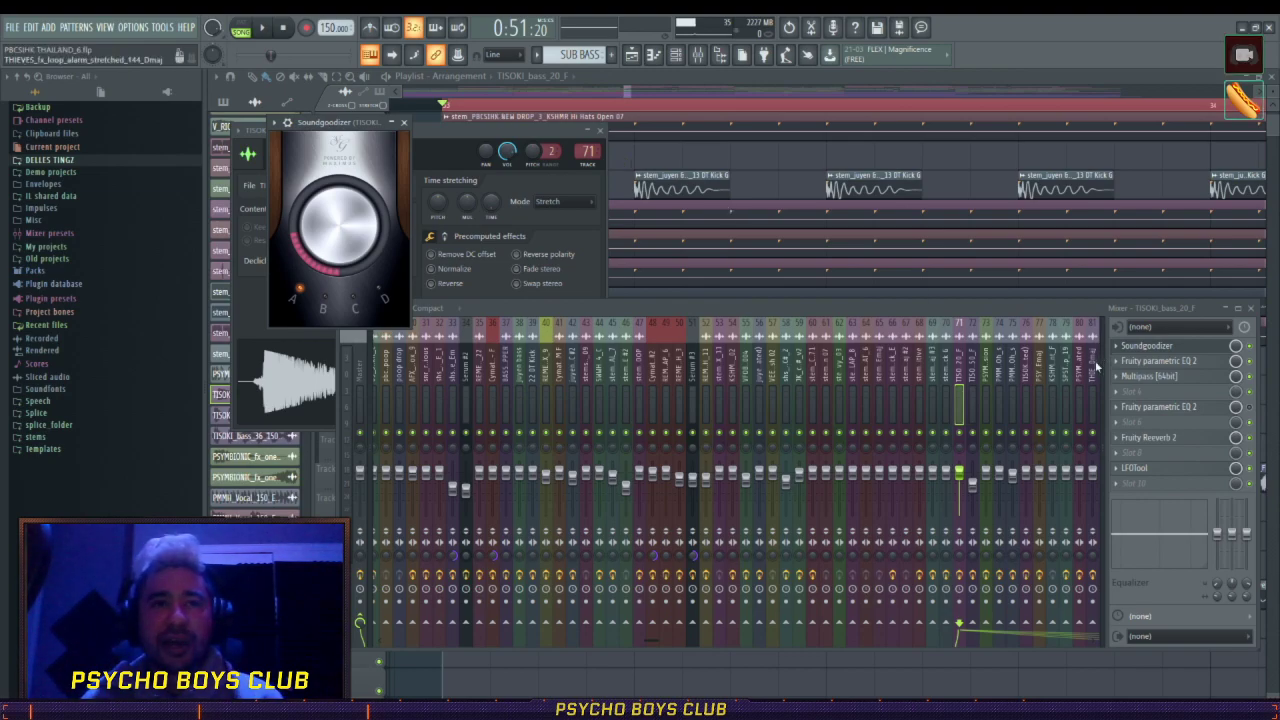
{"action": "left_click_drag", "start_coordinate": [350, 122], "coordinate": [407, 85]}
{"action": "left_click", "coordinate": [605, 135]}
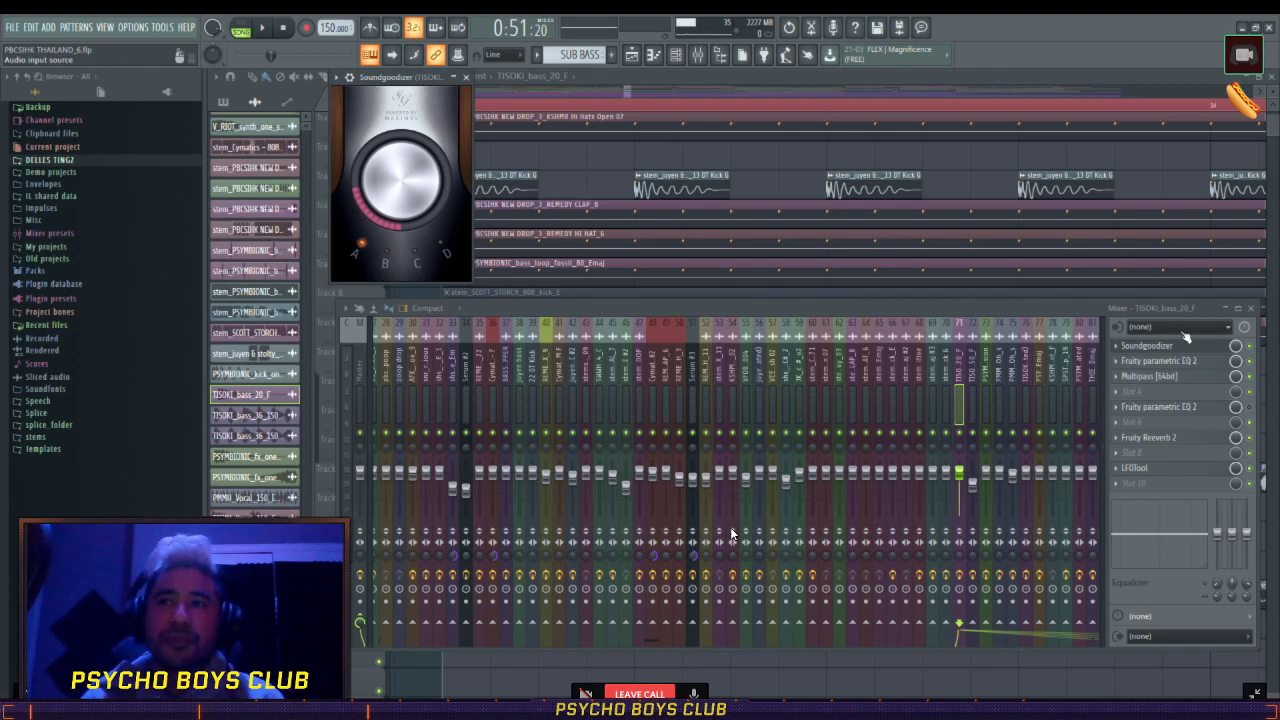
- Inspect the EQ curve in the channel's first Fruity parametric EQ 2, then close it and Soundgoodizer
{"action": "left_click", "coordinate": [1158, 360]}
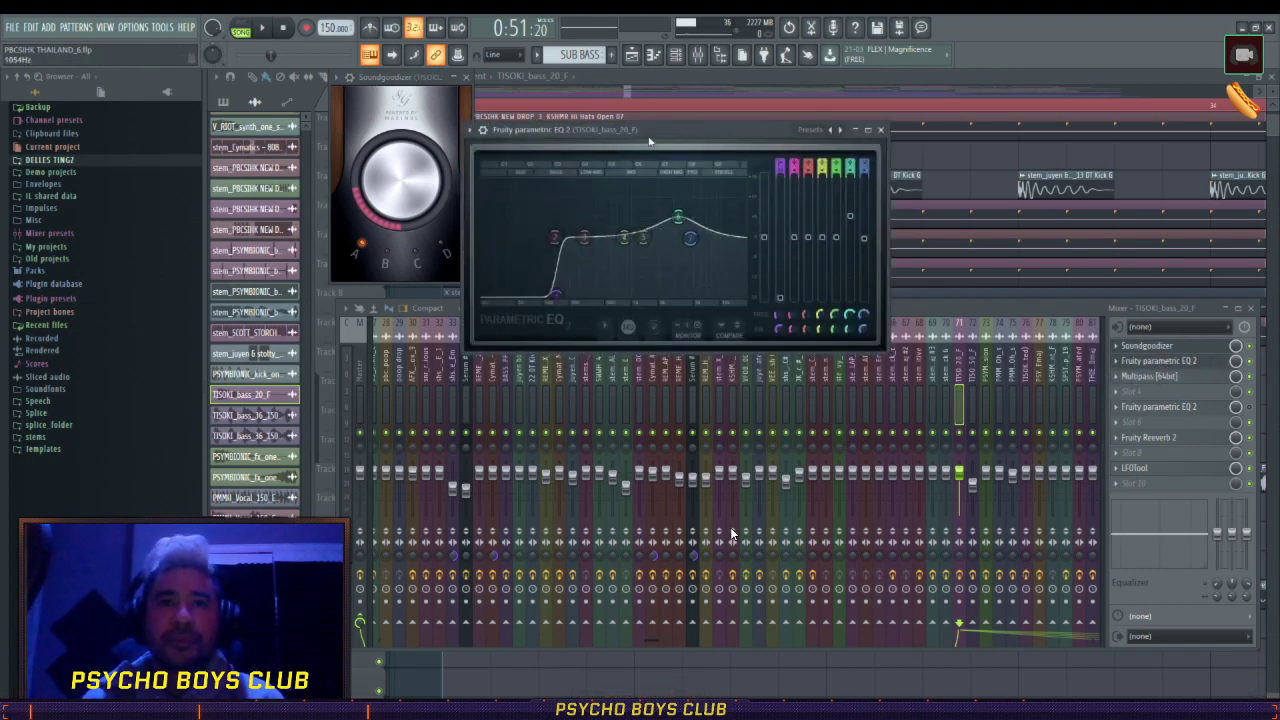
{"action": "left_click_drag", "start_coordinate": [649, 141], "coordinate": [664, 140]}
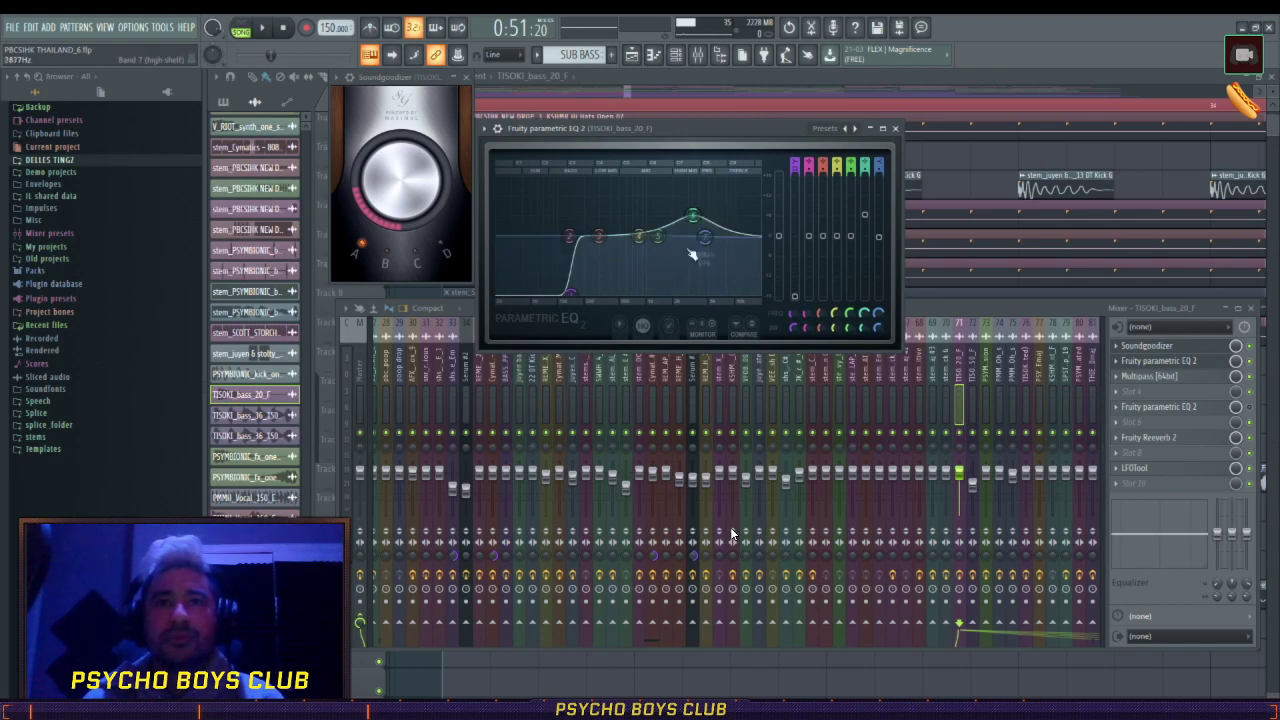
{"action": "left_click", "coordinate": [895, 128]}
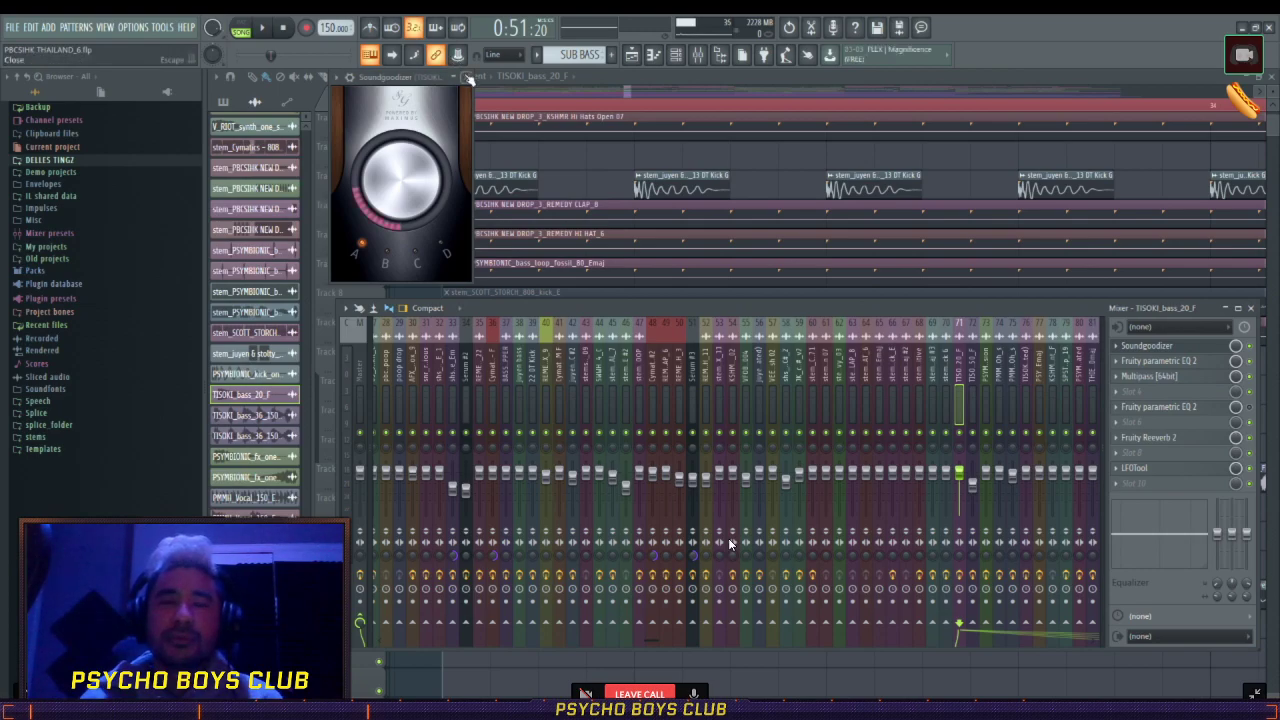
{"action": "left_click", "coordinate": [468, 78]}
- Open Multipass on the TISOKI_bass_20_F channel and look over its post effects chain
{"action": "left_click", "coordinate": [1149, 376]}
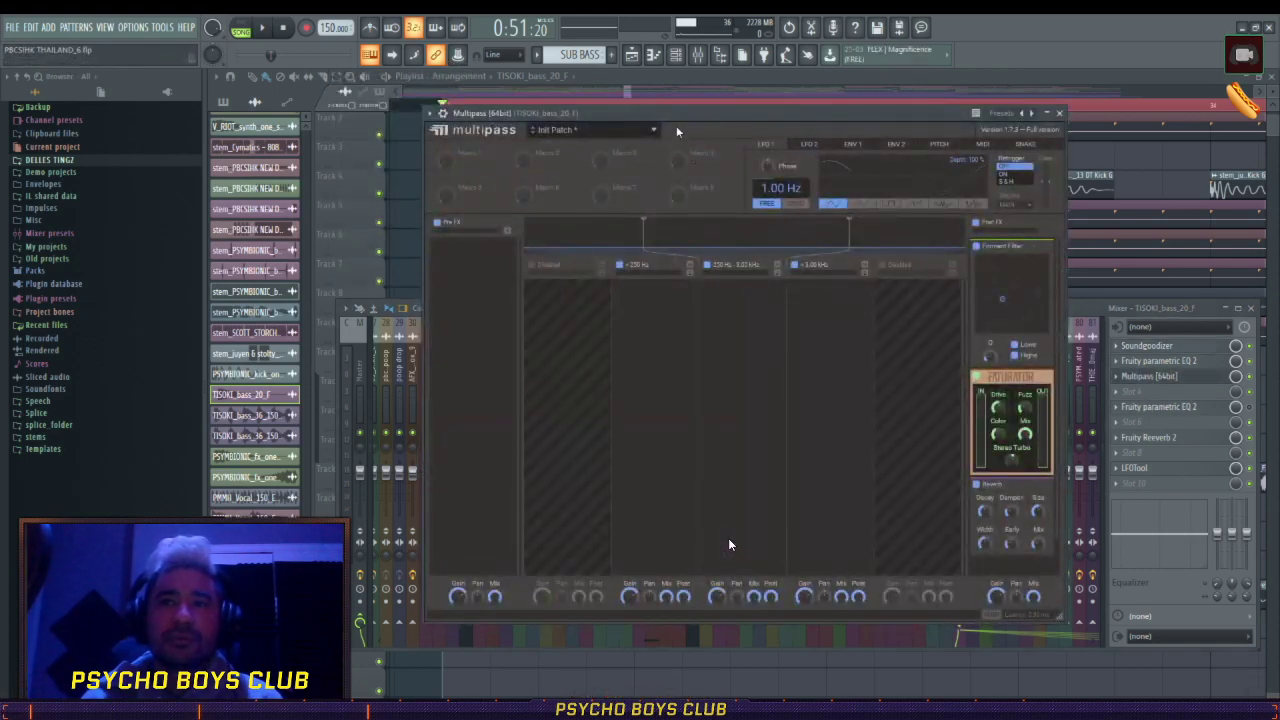
{"action": "left_click_drag", "start_coordinate": [677, 131], "coordinate": [655, 129]}
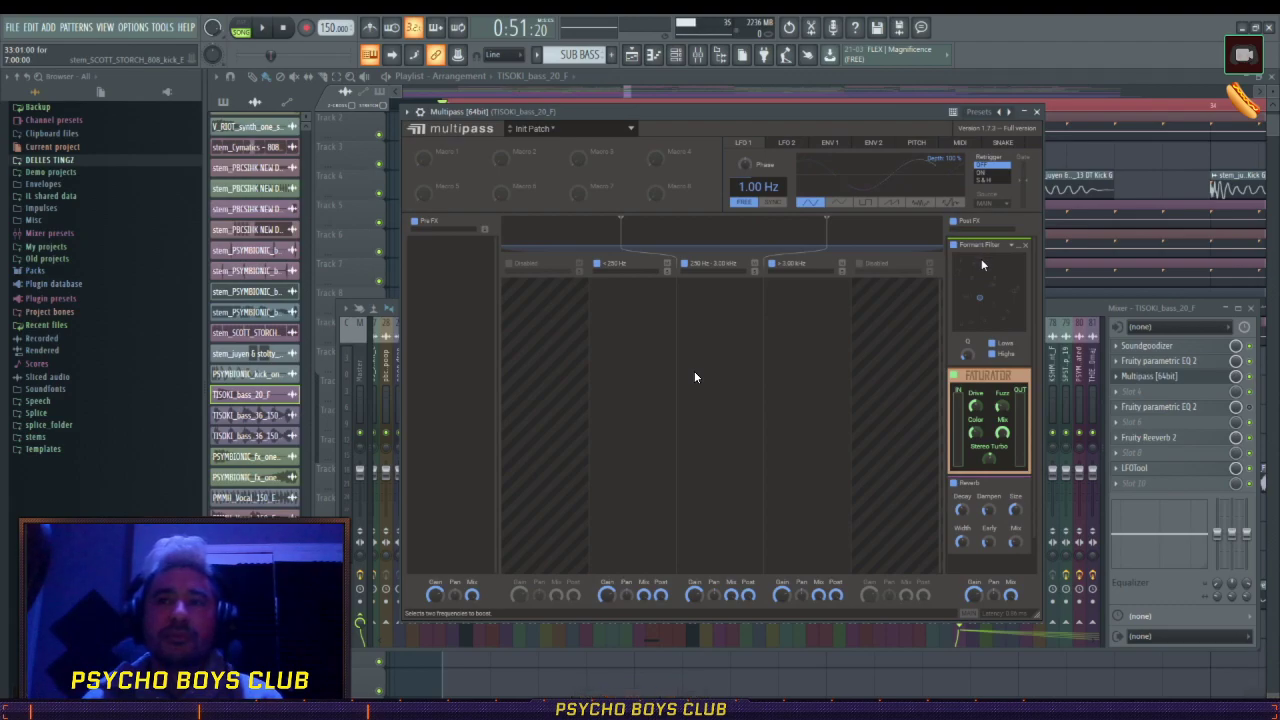
{"action": "left_click", "coordinate": [752, 90]}
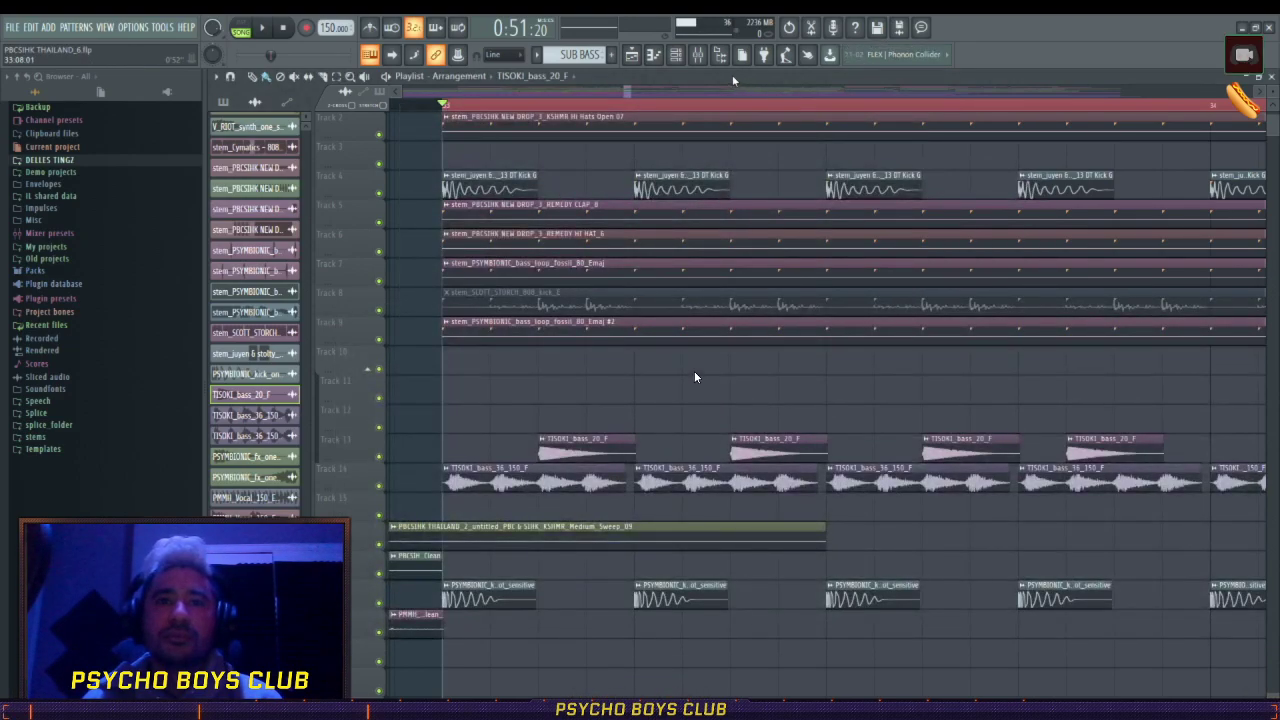
{"action": "left_click", "coordinate": [698, 55]}
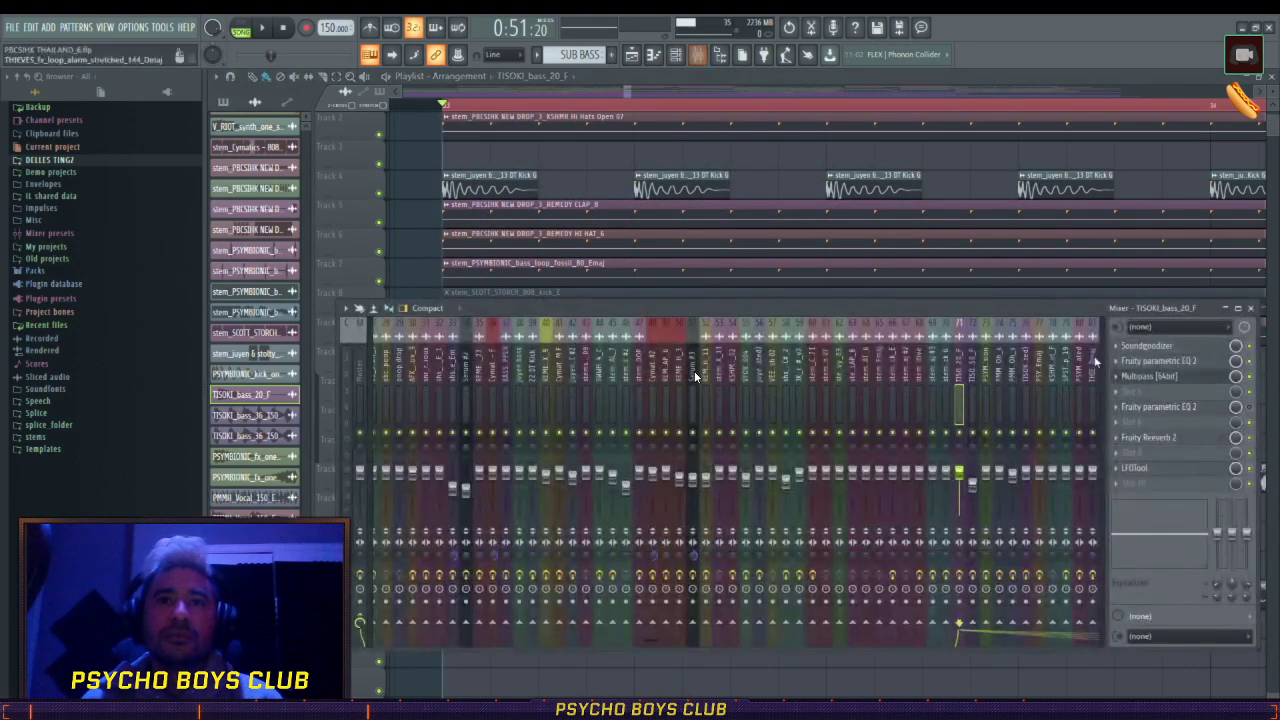
{"action": "left_click", "coordinate": [1150, 376]}
{"action": "left_click_drag", "start_coordinate": [810, 118], "coordinate": [797, 99]}
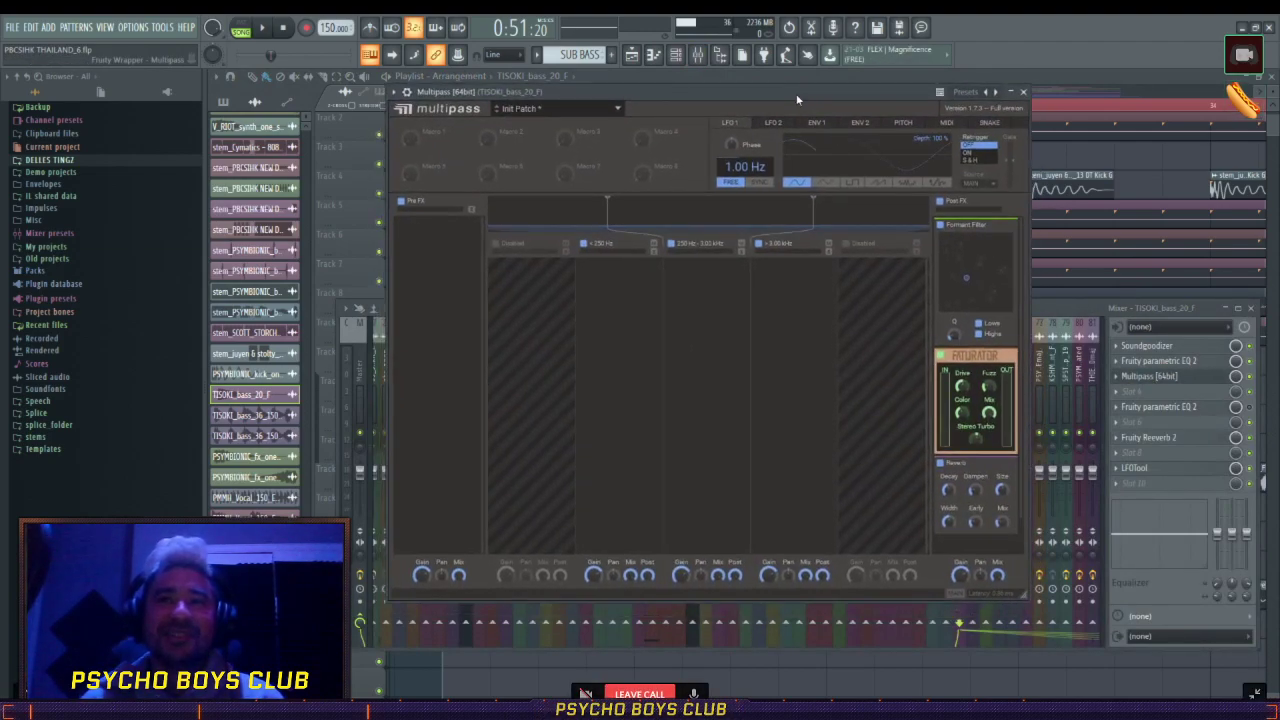
{"action": "left_click", "coordinate": [795, 75]}
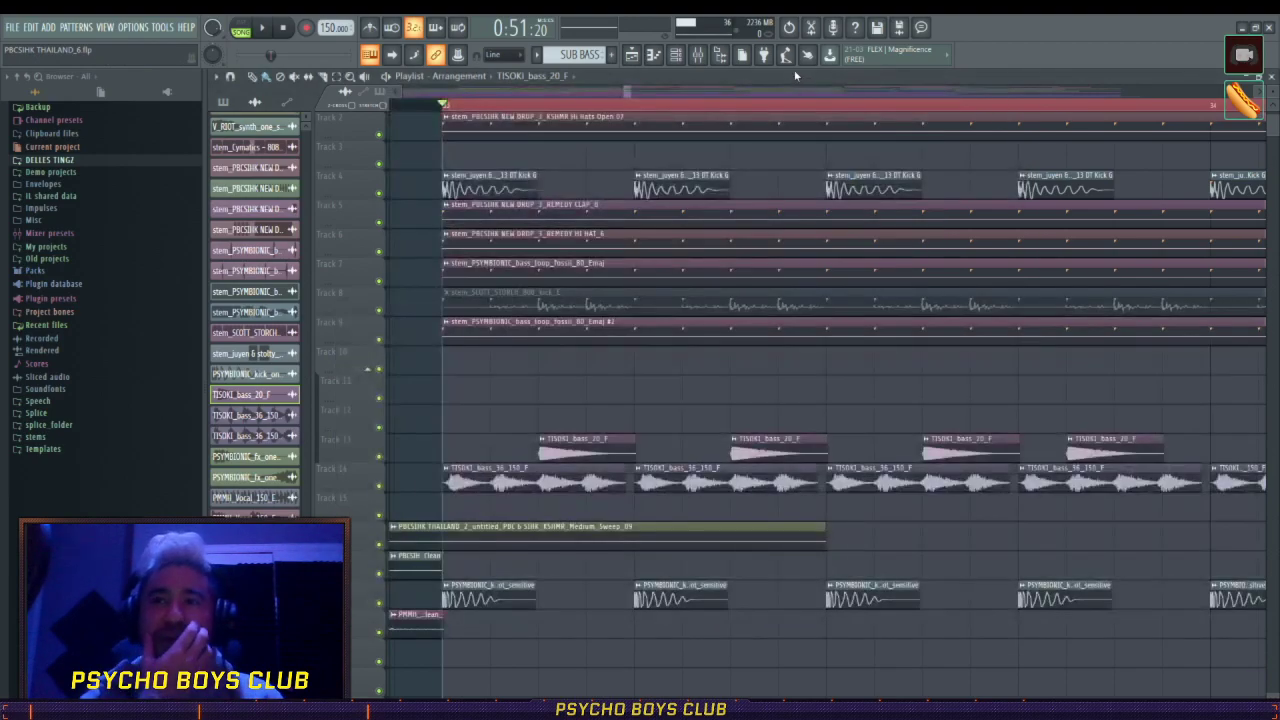
- Bring back the mixer, reopen Multipass on the TISOKI_bass_20_F channel and examine its Formant Filter, Faturator and Reverb settings
{"action": "key", "text": "F9"}
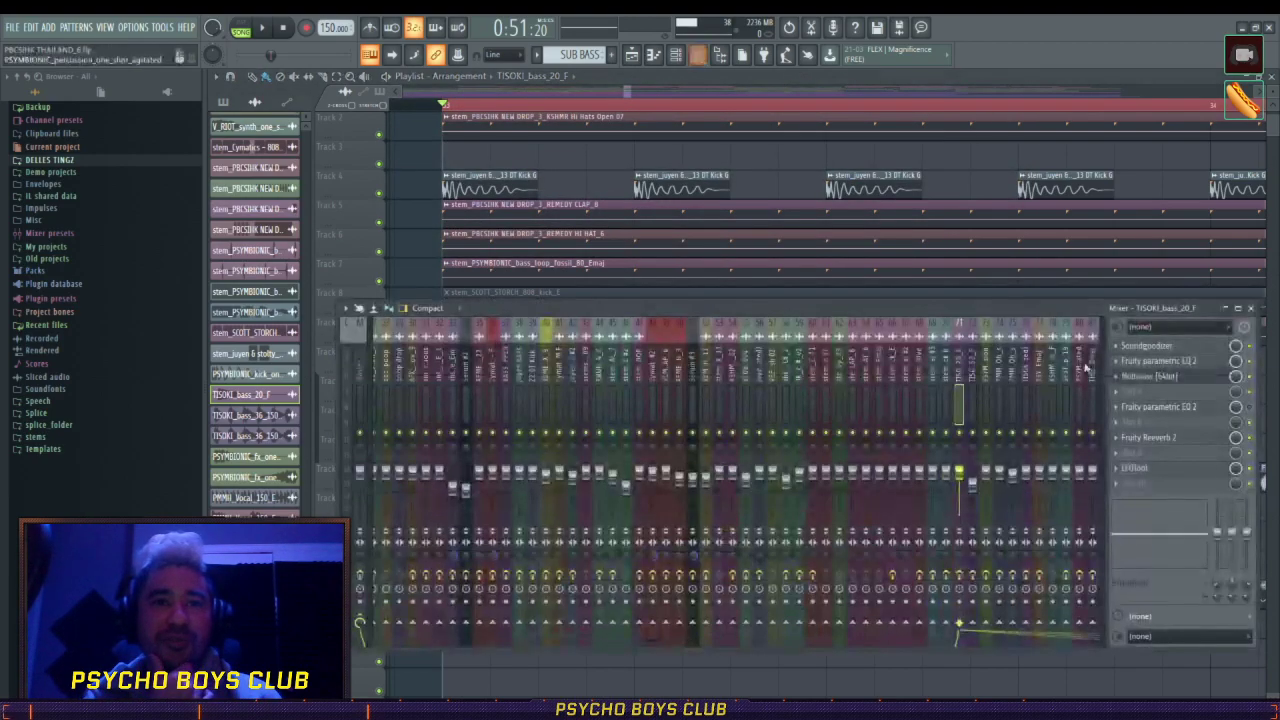
{"action": "left_click", "coordinate": [1158, 378]}
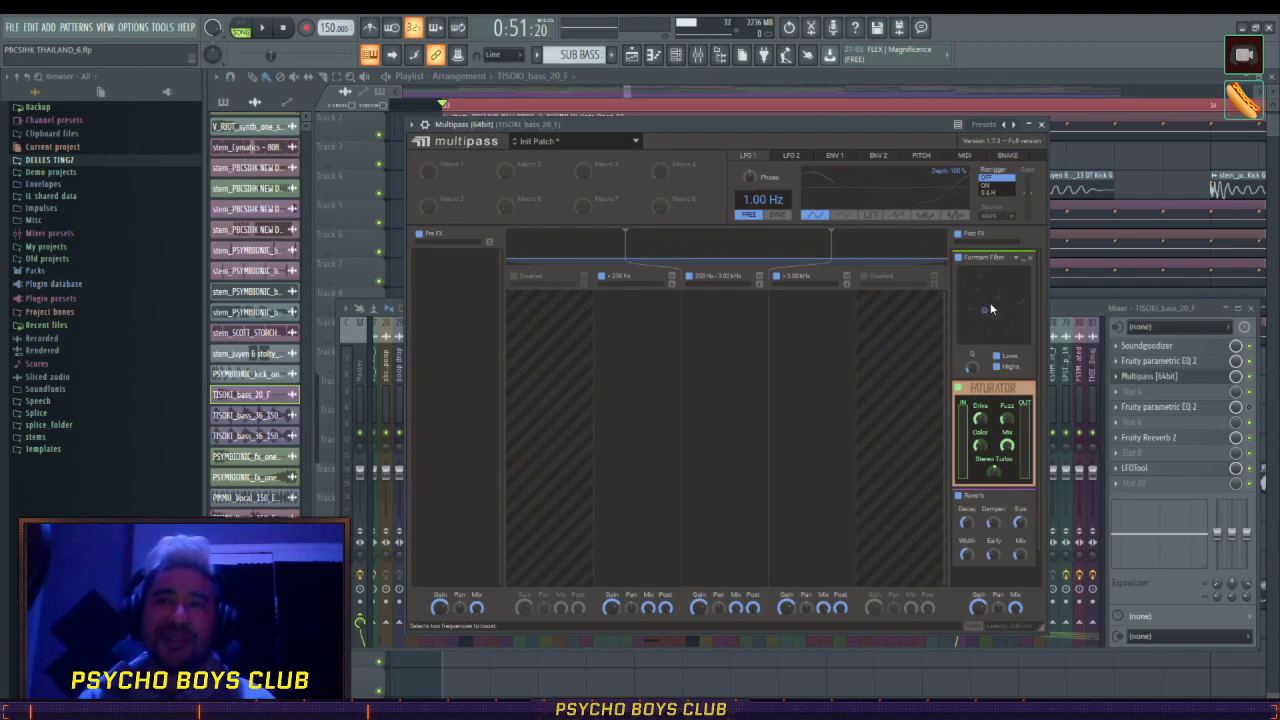
{"action": "scroll", "coordinate": [990, 309], "scroll_direction": "down", "scroll_amount": 1}
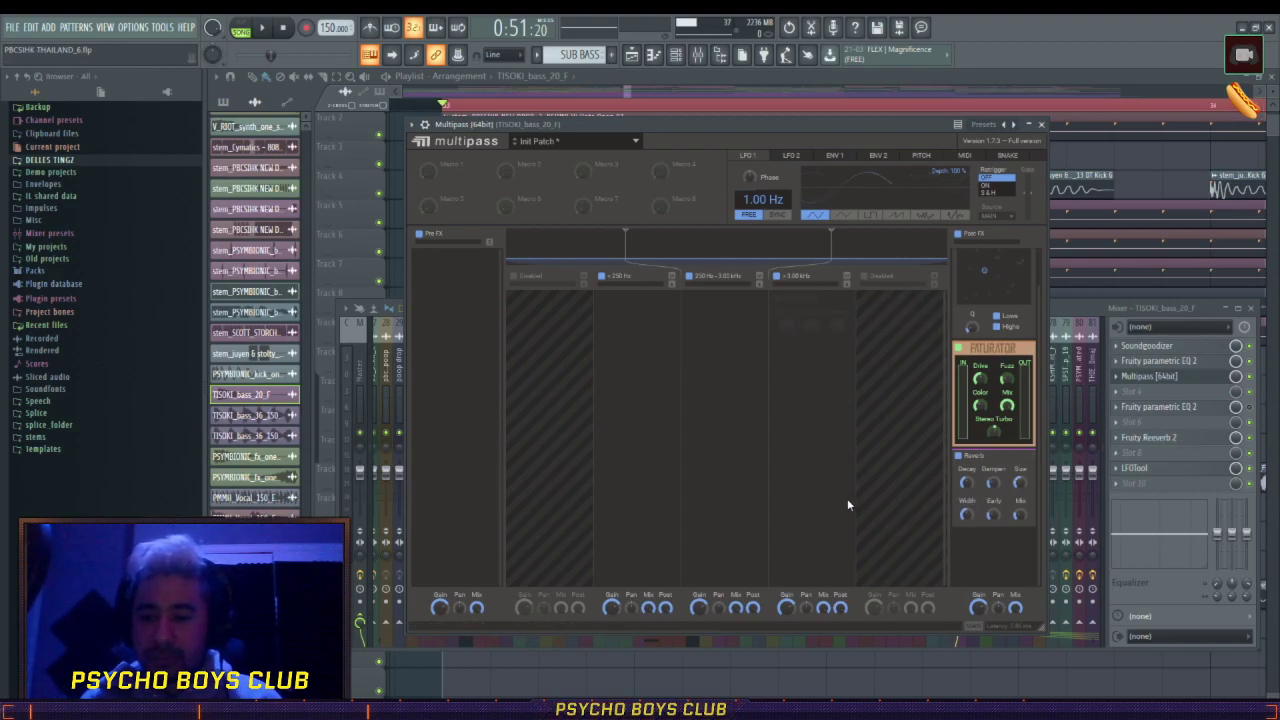
{"action": "scroll", "coordinate": [977, 395], "scroll_direction": "up", "scroll_amount": 1}
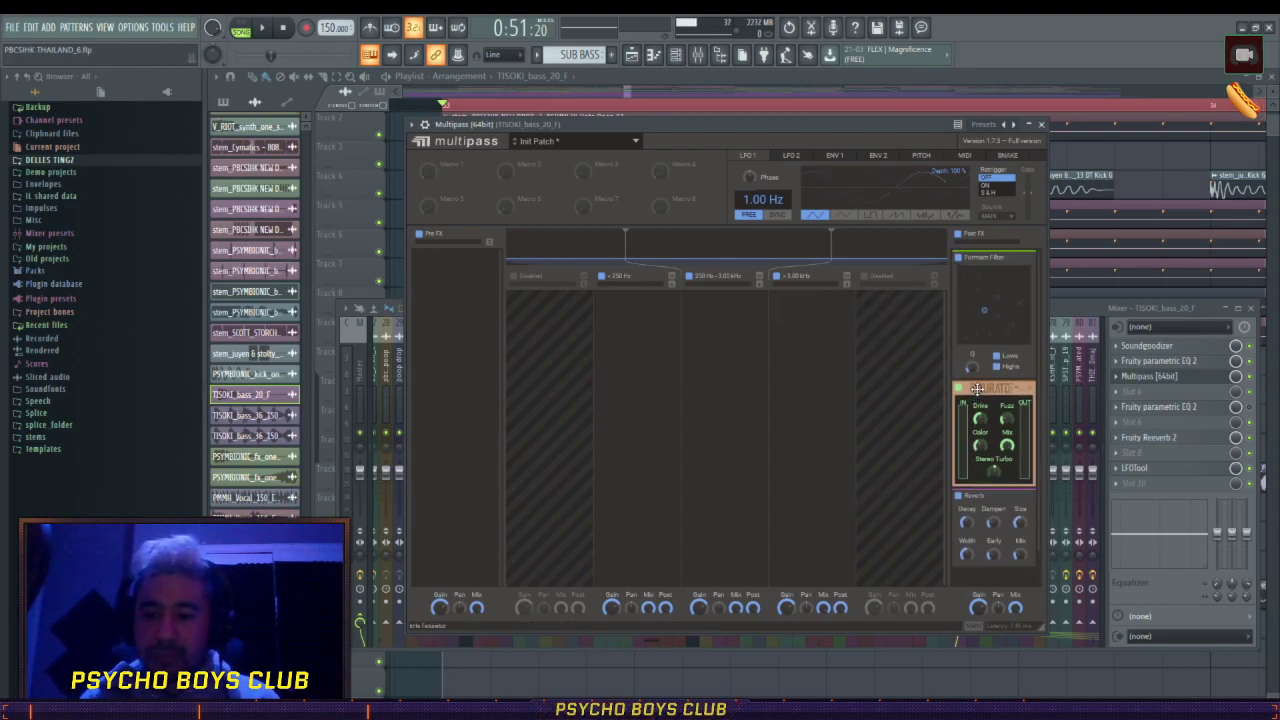
- Try a Frequency Shifter in Multipass's 250 Hz to 3.00 kHz band and in the Post FX chain below Reverb, removing it each time
{"action": "scroll", "coordinate": [977, 389], "scroll_direction": "down", "scroll_amount": 1}
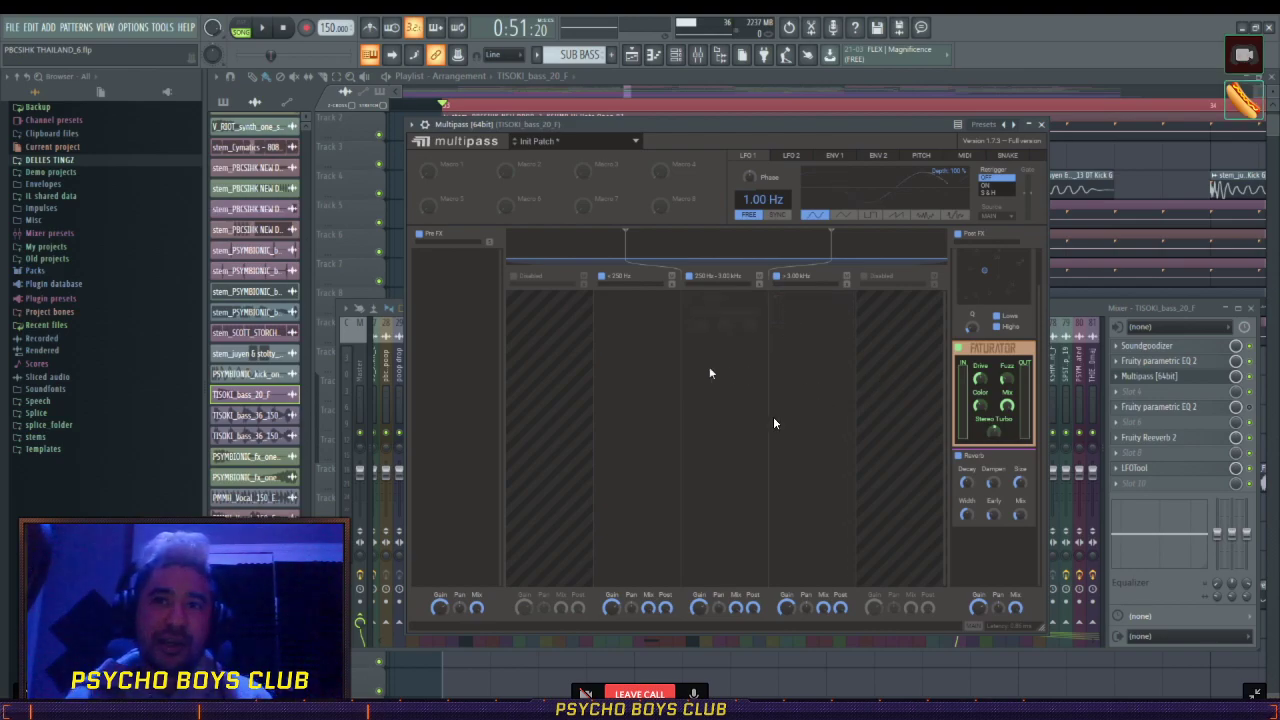
{"action": "left_click", "coordinate": [813, 360]}
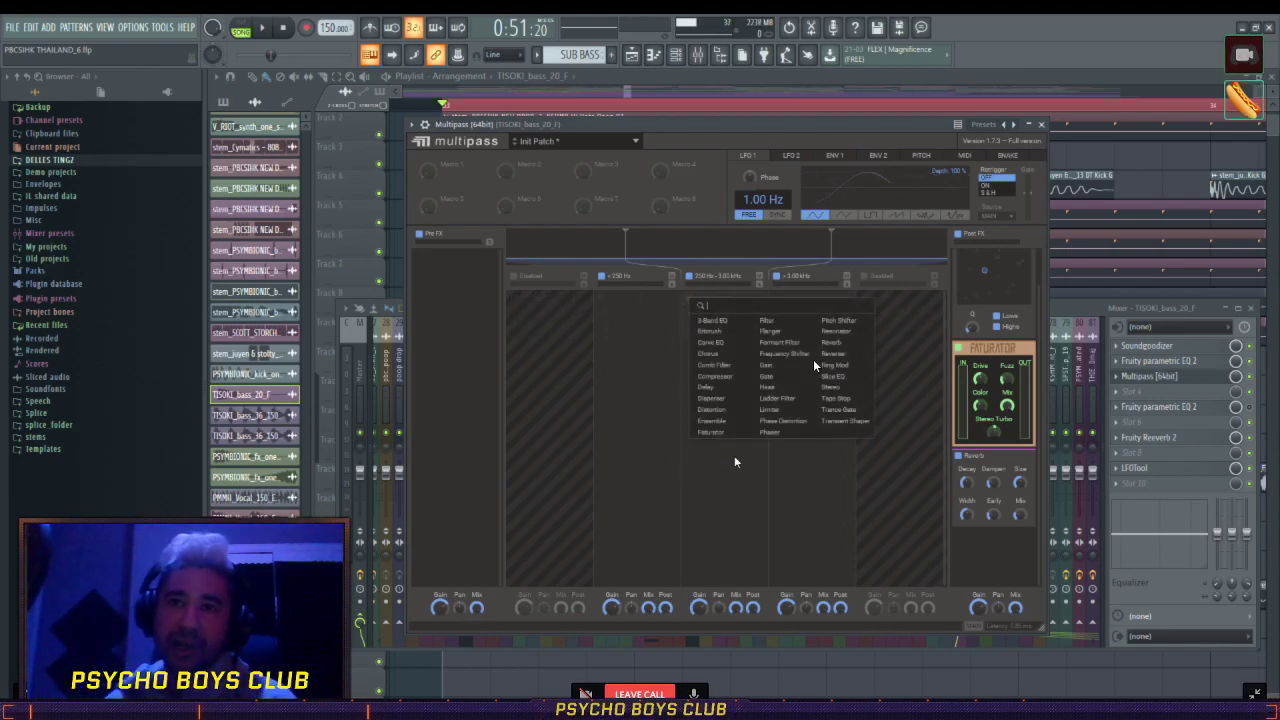
{"action": "left_click", "coordinate": [765, 354]}
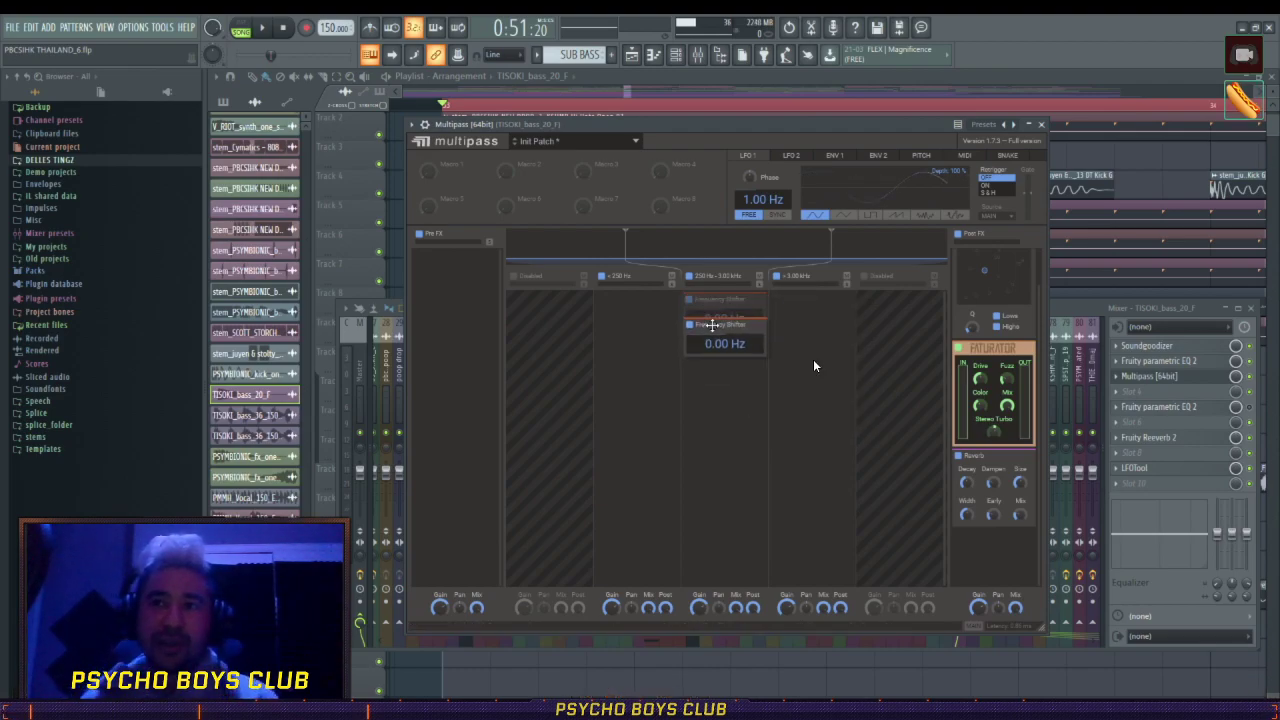
{"action": "left_click", "coordinate": [760, 301]}
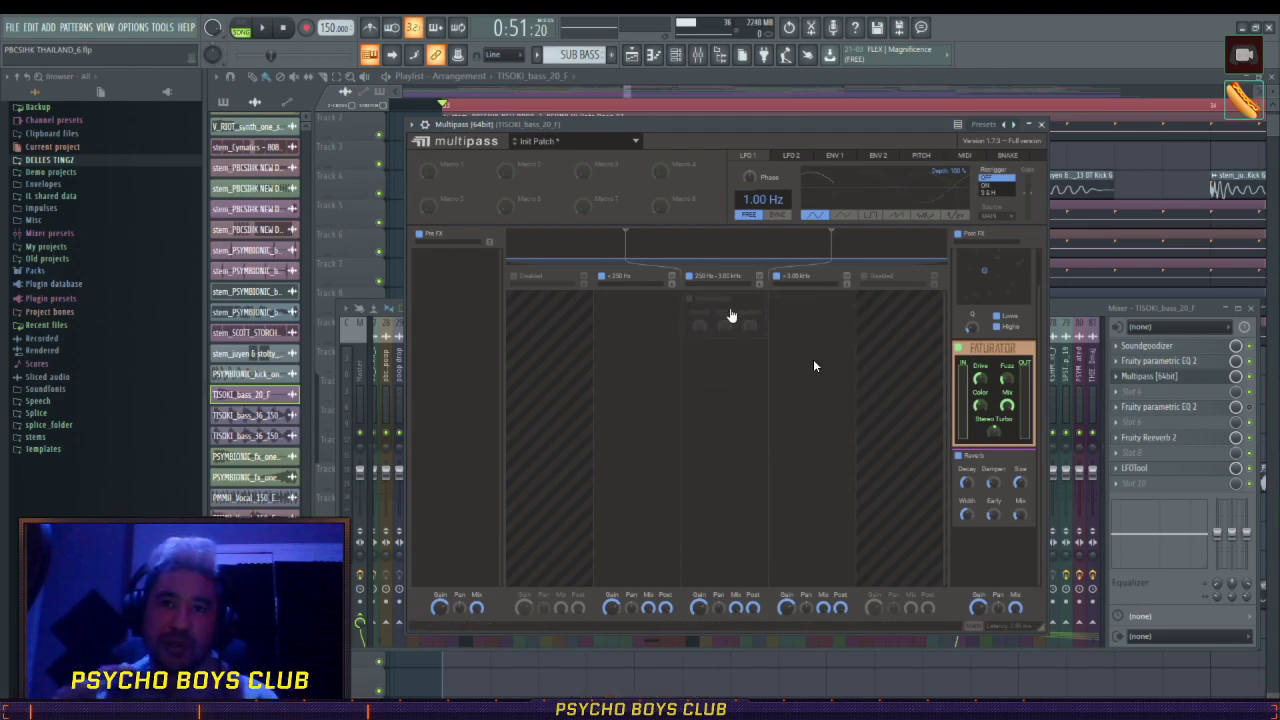
{"action": "left_click", "coordinate": [690, 302]}
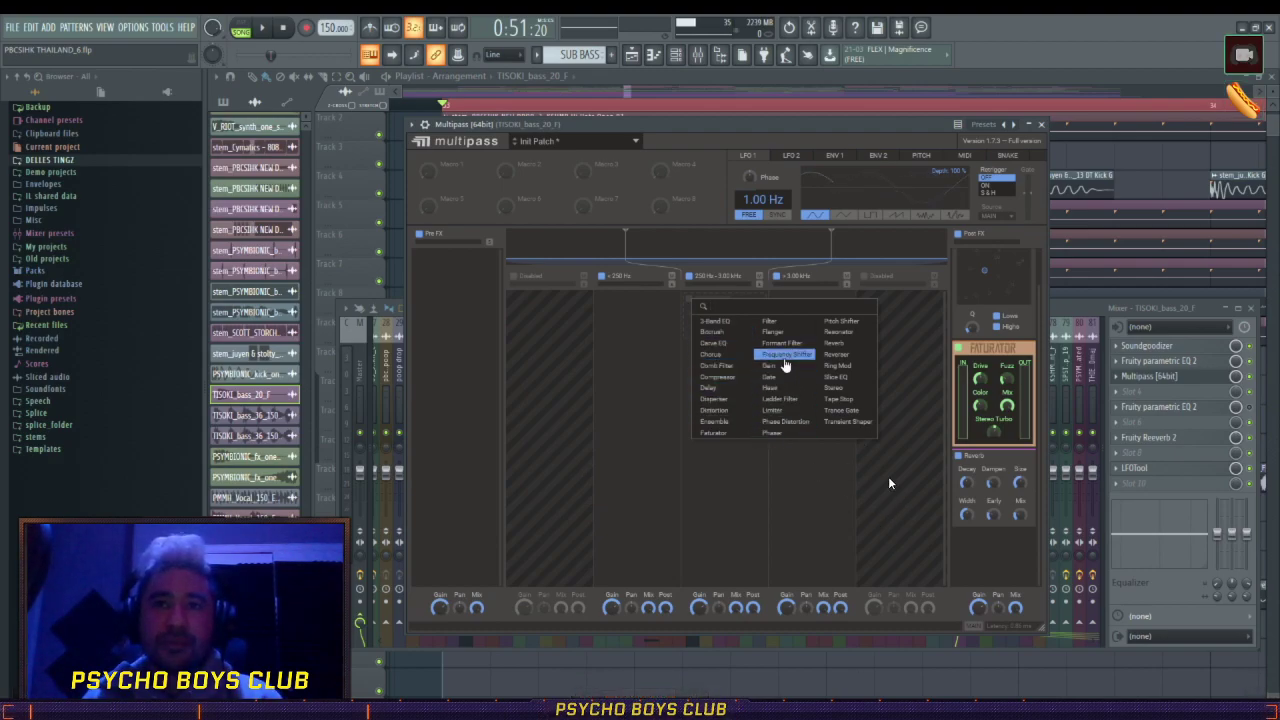
{"action": "left_click", "coordinate": [784, 357]}
{"action": "left_click_drag", "start_coordinate": [700, 300], "coordinate": [980, 545]}
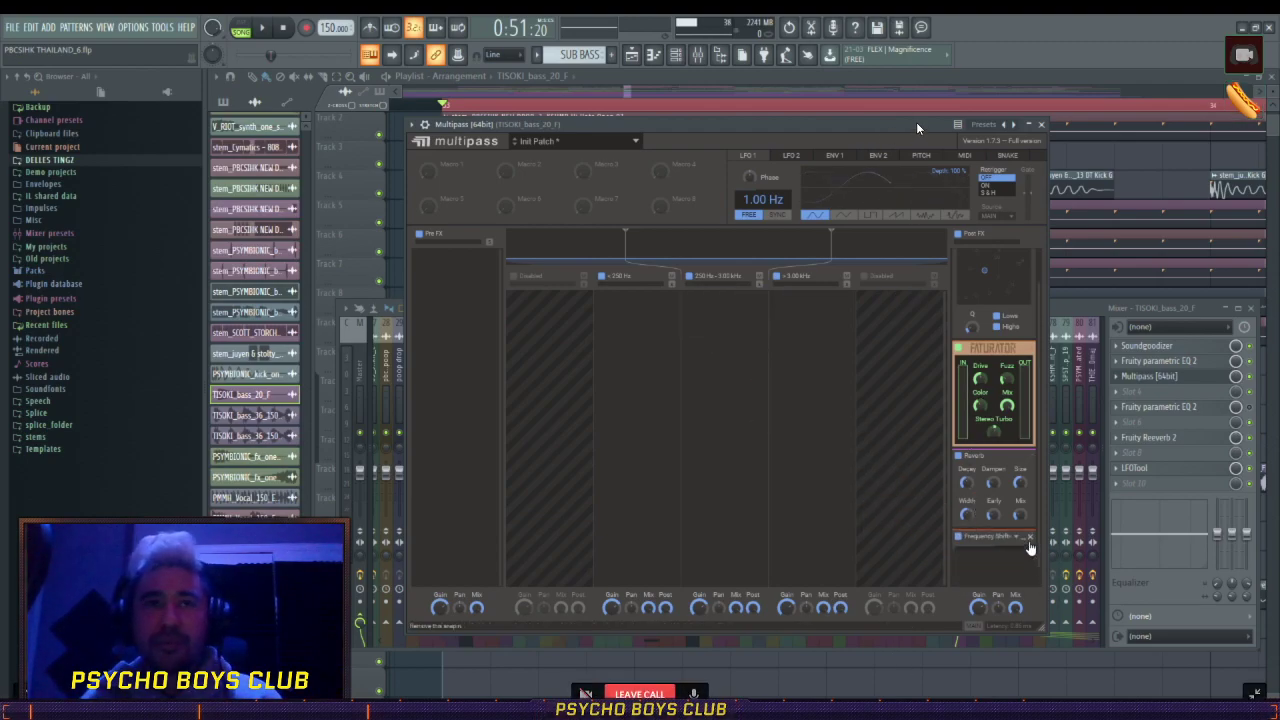
{"action": "left_click", "coordinate": [1030, 538]}
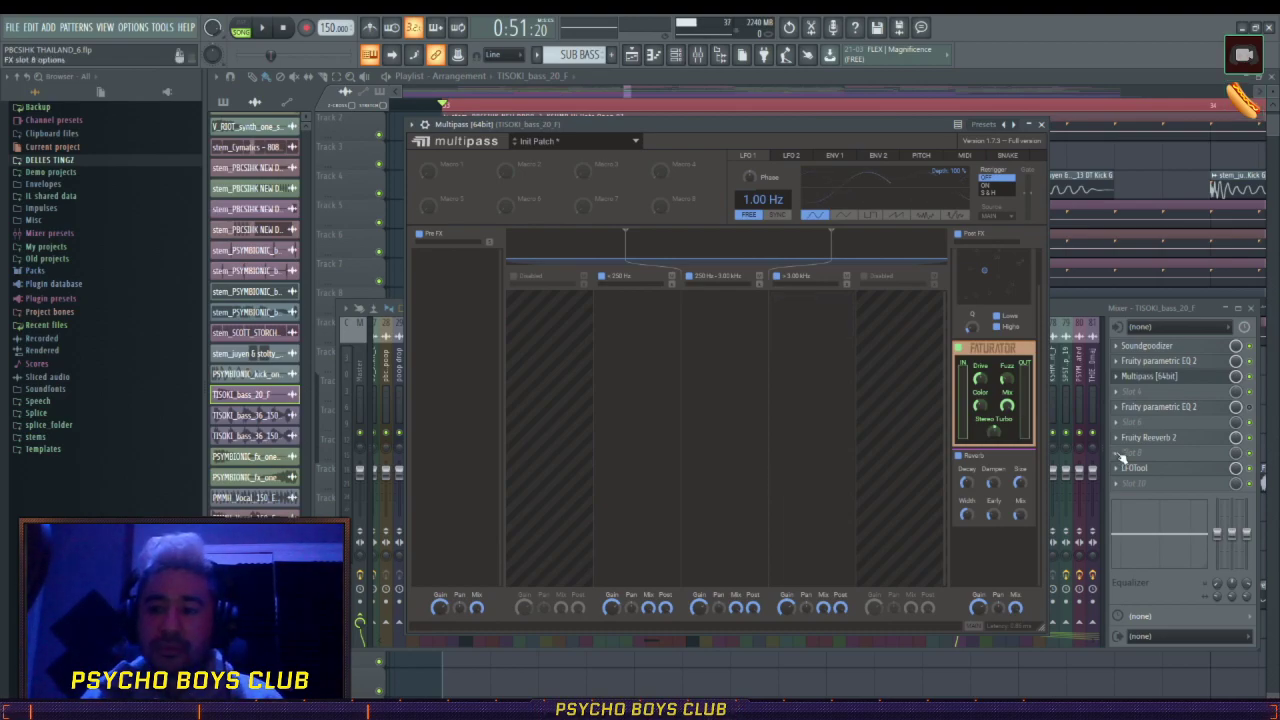
- Close Multipass, inspect Fruity Reeverb 2 on the TISOKI_bass_20_F channel with its window moved aside, and close it
{"action": "left_click", "coordinate": [1041, 125]}
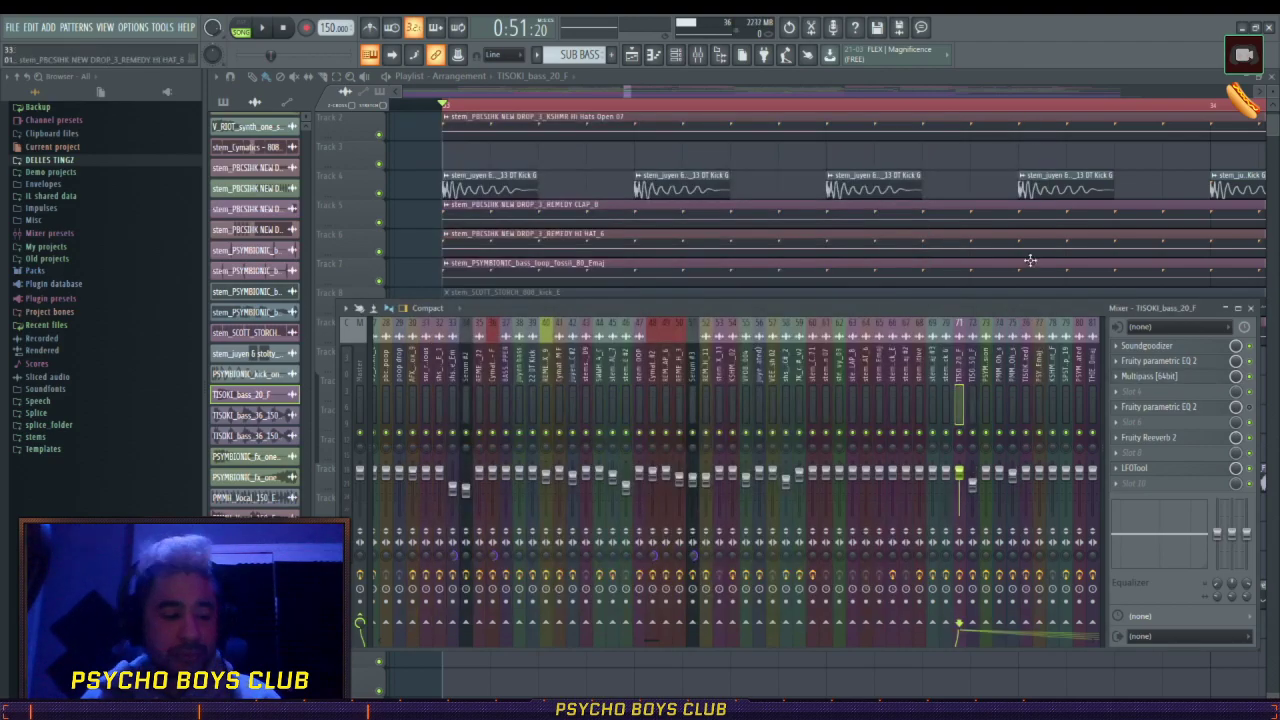
{"action": "left_click", "coordinate": [1148, 437]}
{"action": "left_click_drag", "start_coordinate": [476, 171], "coordinate": [637, 197]}
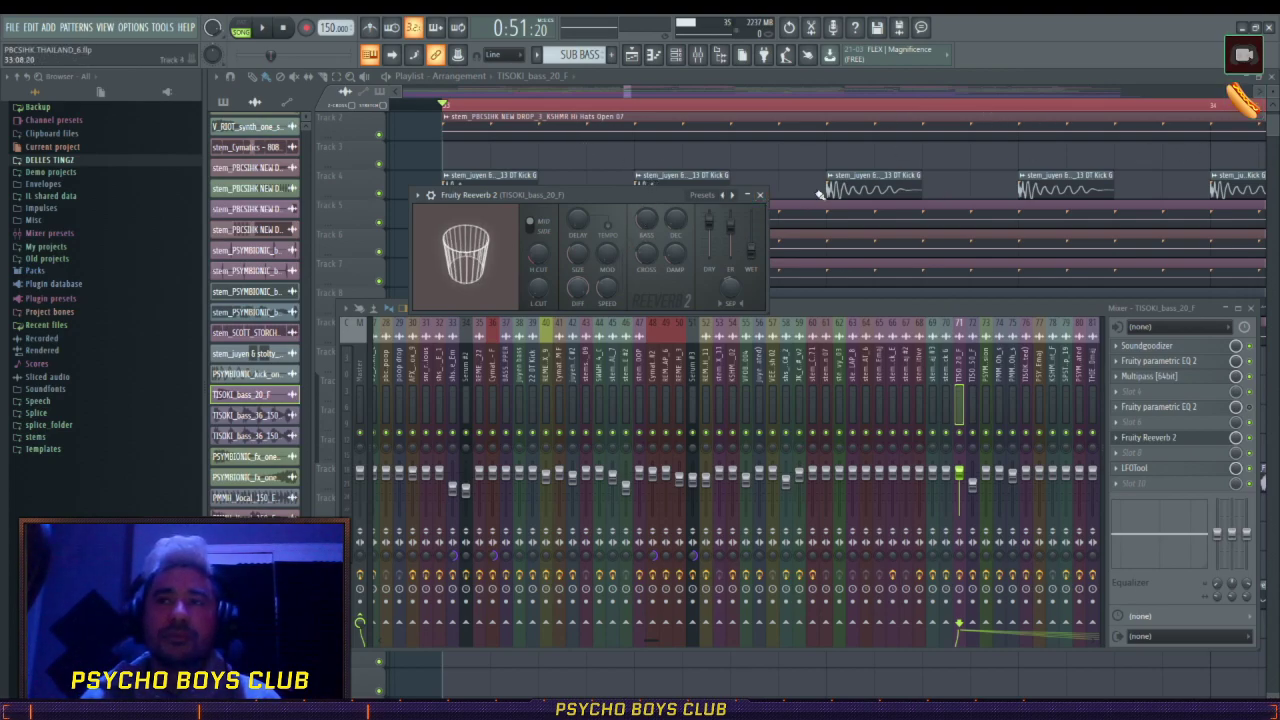
{"action": "left_click", "coordinate": [761, 196]}
- Open LFOTool on the TISOKI_bass_20_F channel, toggle the waveform display over its LFO graph, examine the volume curve and close the plugin
{"action": "left_click", "coordinate": [1155, 470]}
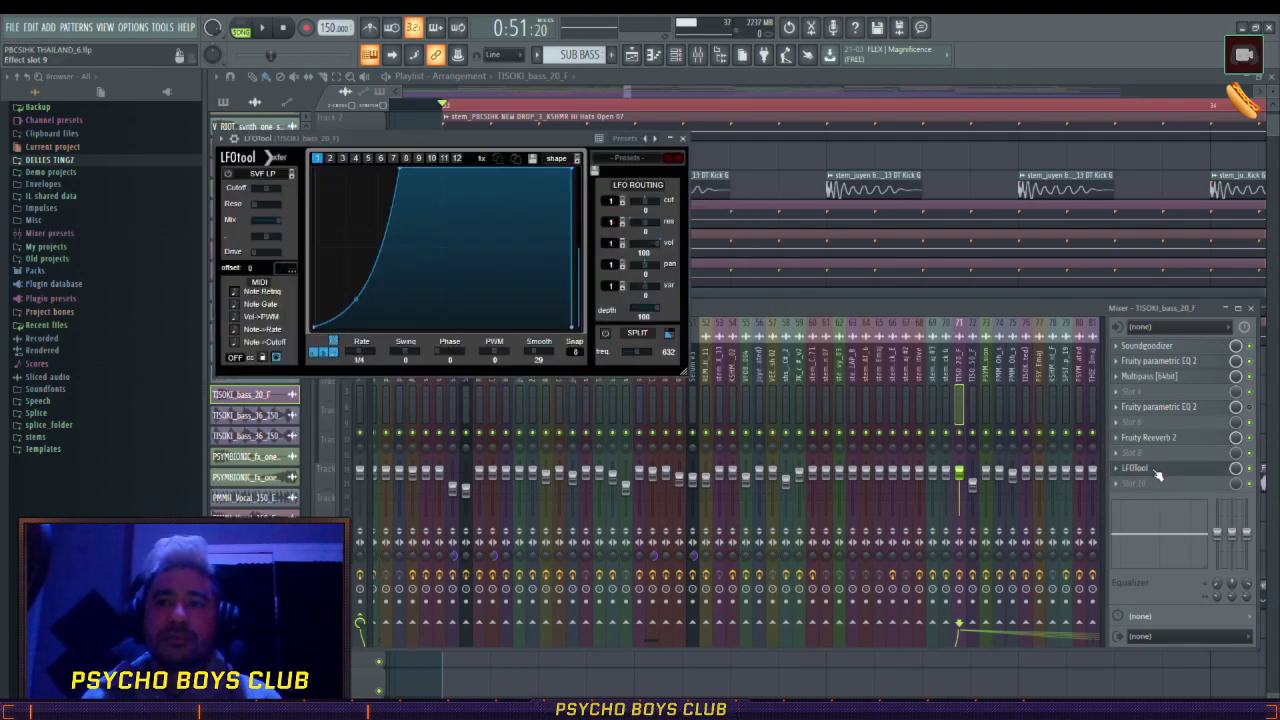
{"action": "left_click_drag", "start_coordinate": [450, 134], "coordinate": [725, 184]}
{"action": "left_click", "coordinate": [551, 312]}
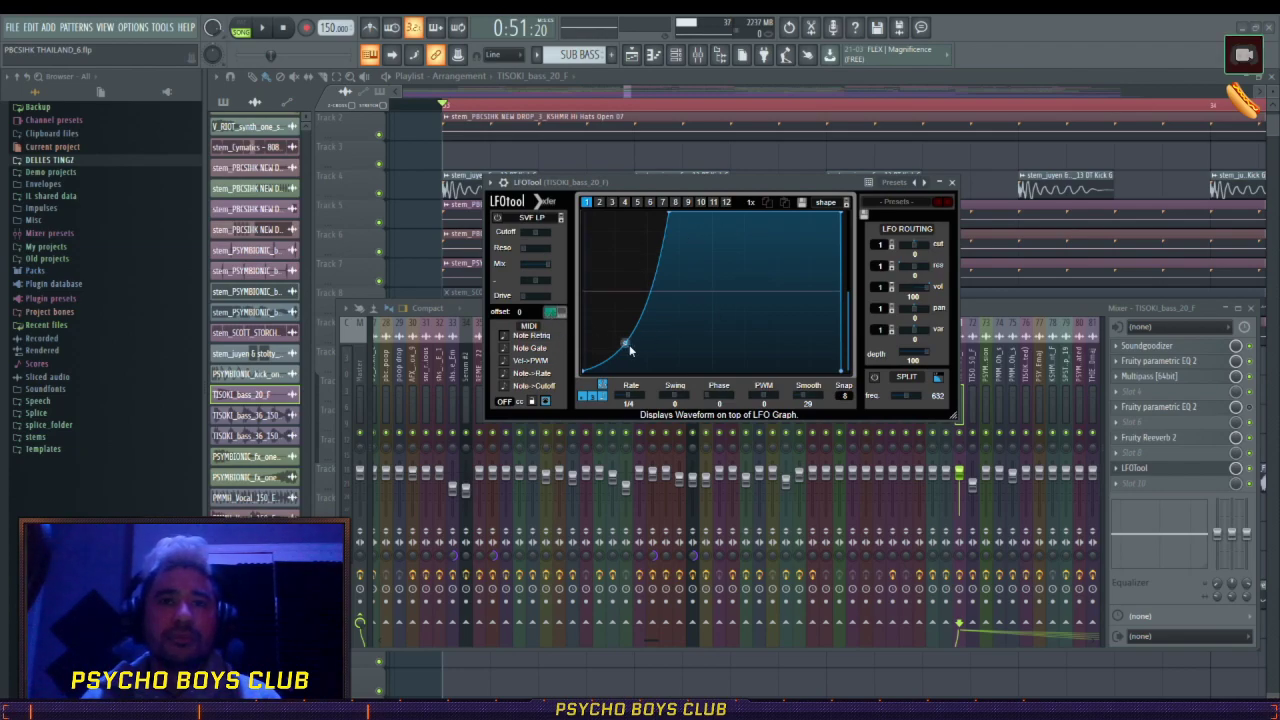
{"action": "left_click", "coordinate": [951, 182]}
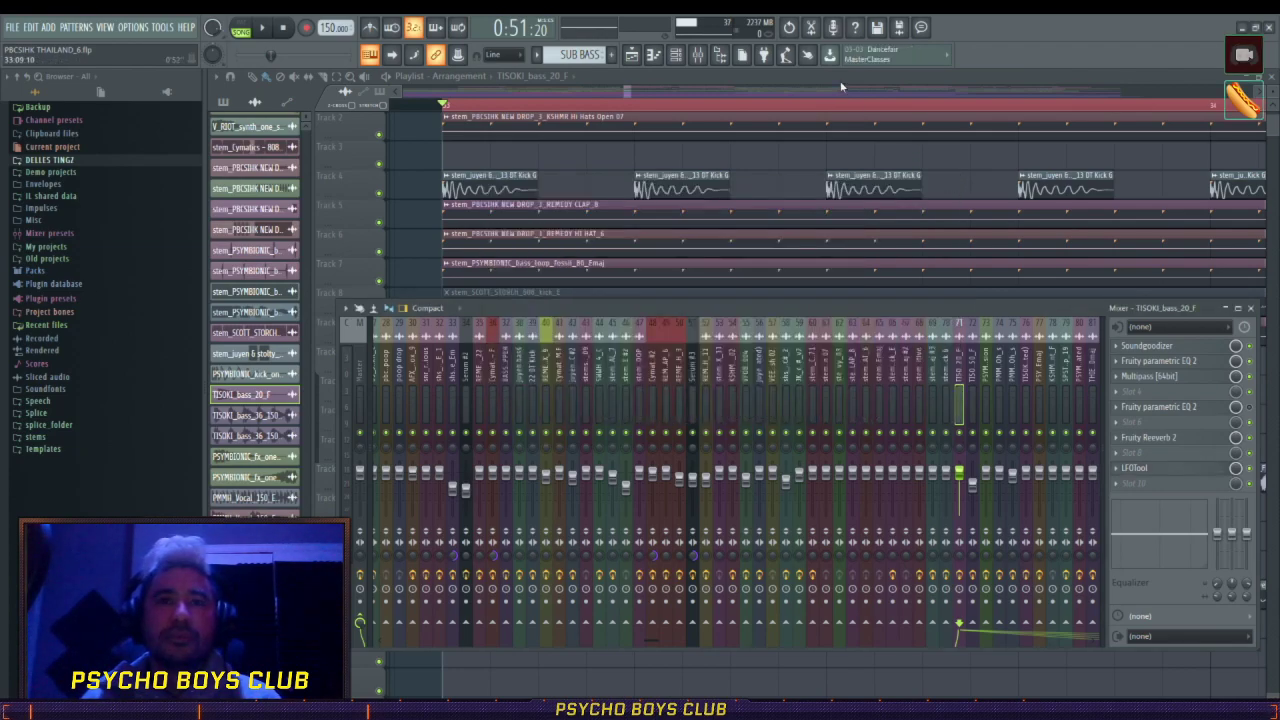
- Audition the TISOKI_bass_20_F sample from its sample settings alongside its mixer channel, then close the settings and hide the mixer
{"action": "key", "text": "F9"}
{"action": "double_click", "coordinate": [568, 443]}
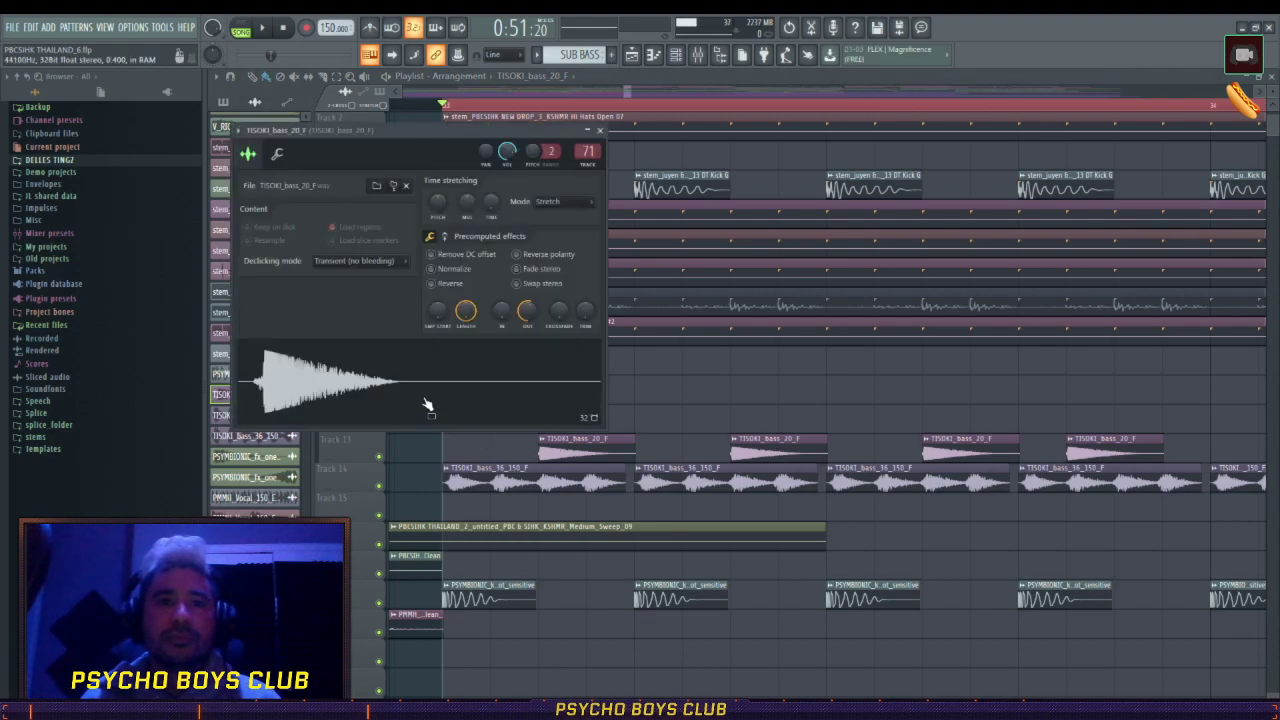
{"action": "key", "text": "F9"}
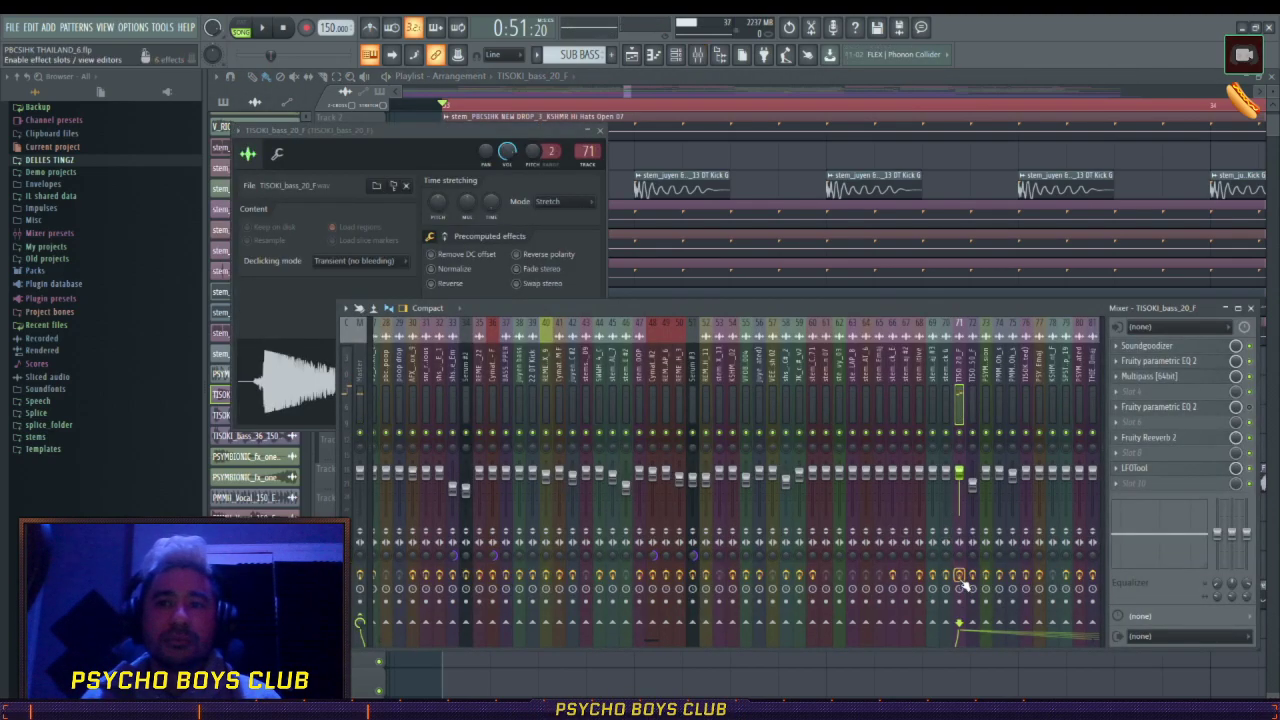
{"action": "left_click", "coordinate": [300, 398]}
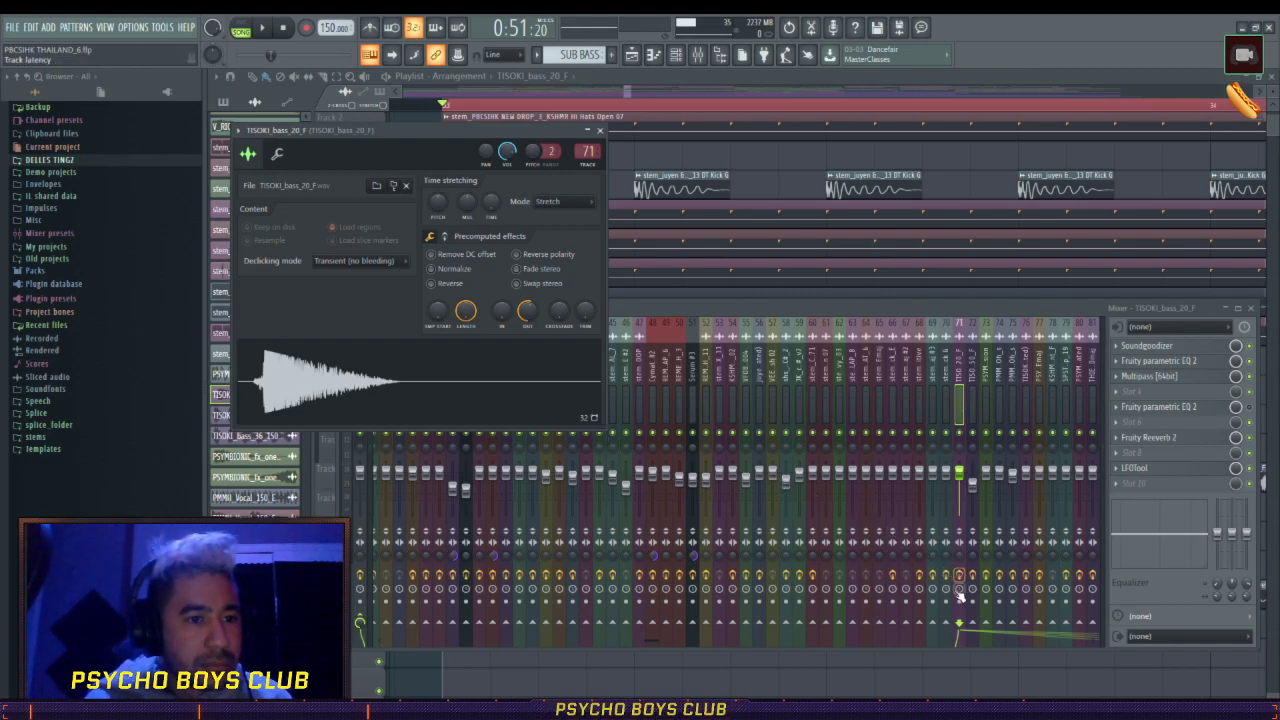
{"action": "left_click", "coordinate": [376, 376]}
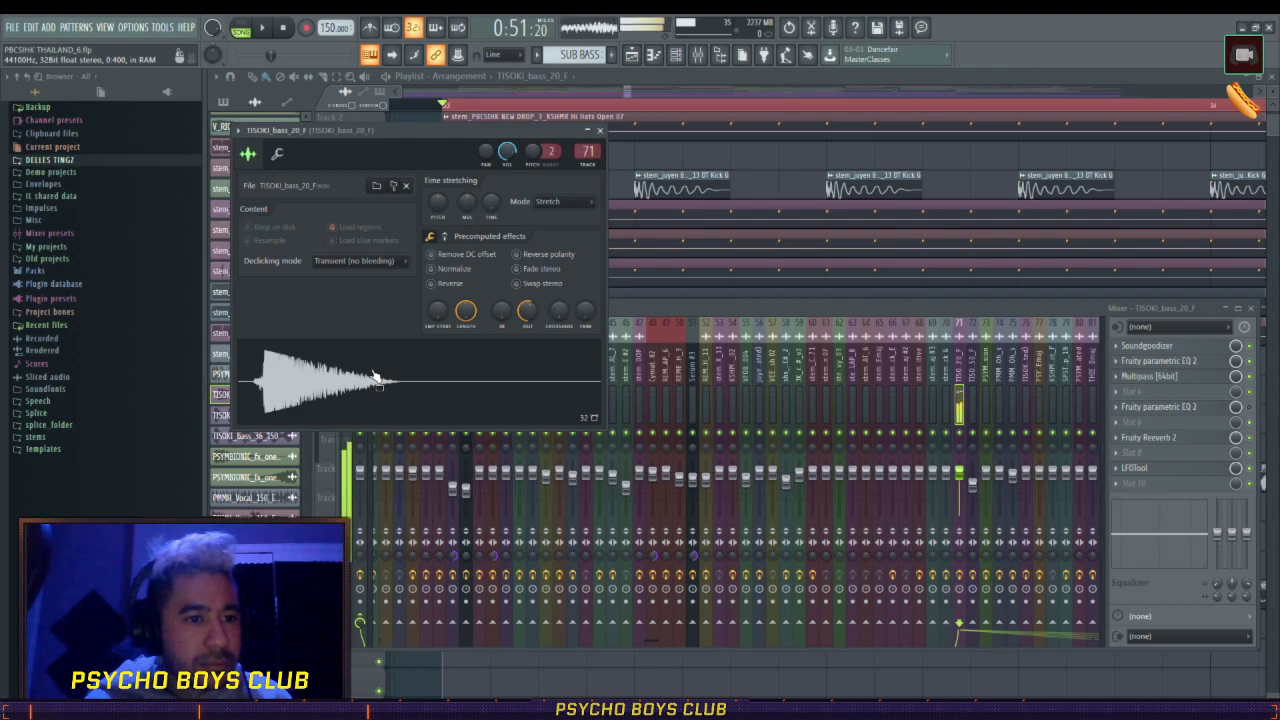
{"action": "left_click", "coordinate": [600, 131]}
{"action": "key", "text": "F9"}
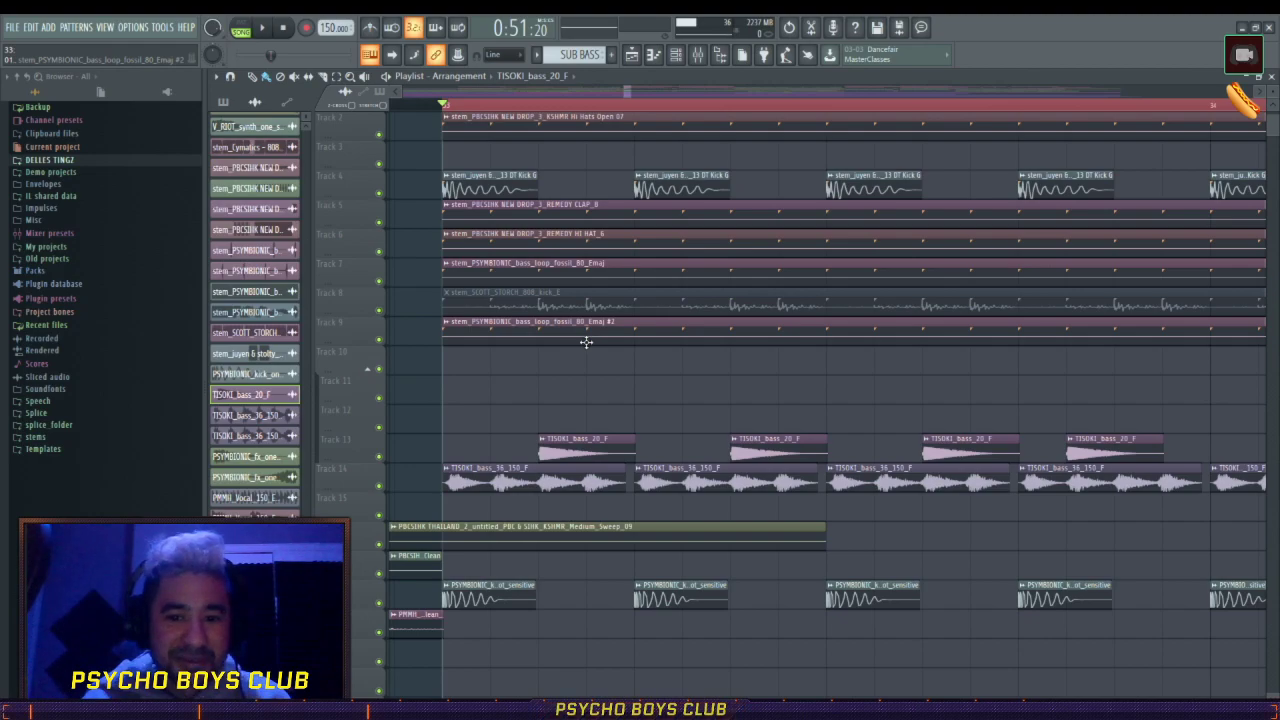
- Open the sample settings of the TISOKI_bass_36_150_F clip beside the mixer, audition its waveform and close the settings
{"action": "double_click", "coordinate": [497, 470]}
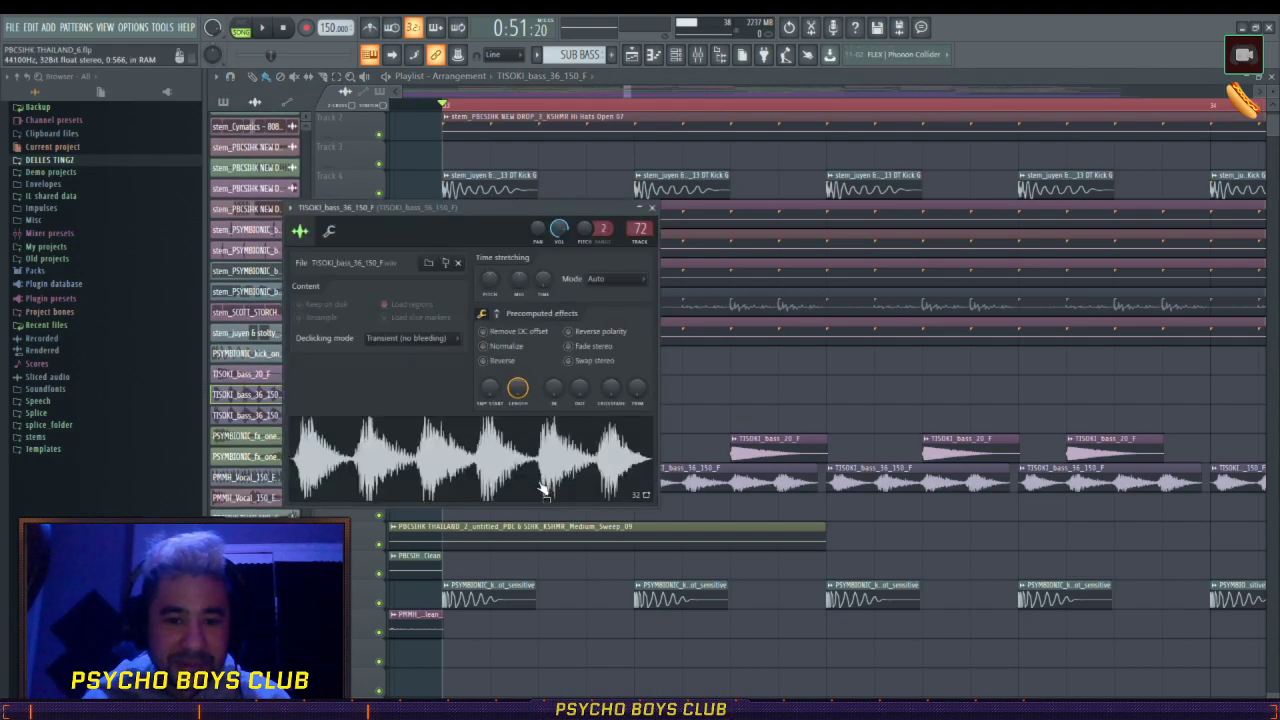
{"action": "key", "text": "F9"}
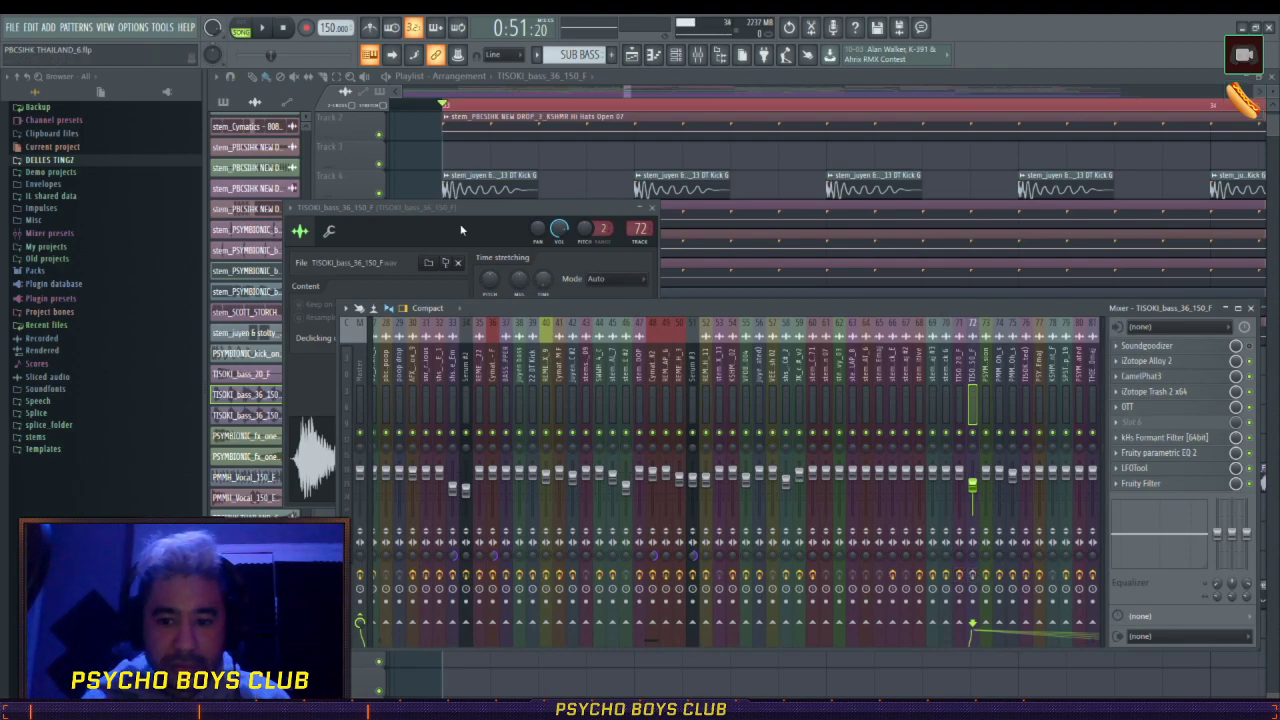
{"action": "left_click_drag", "start_coordinate": [459, 224], "coordinate": [506, 185]}
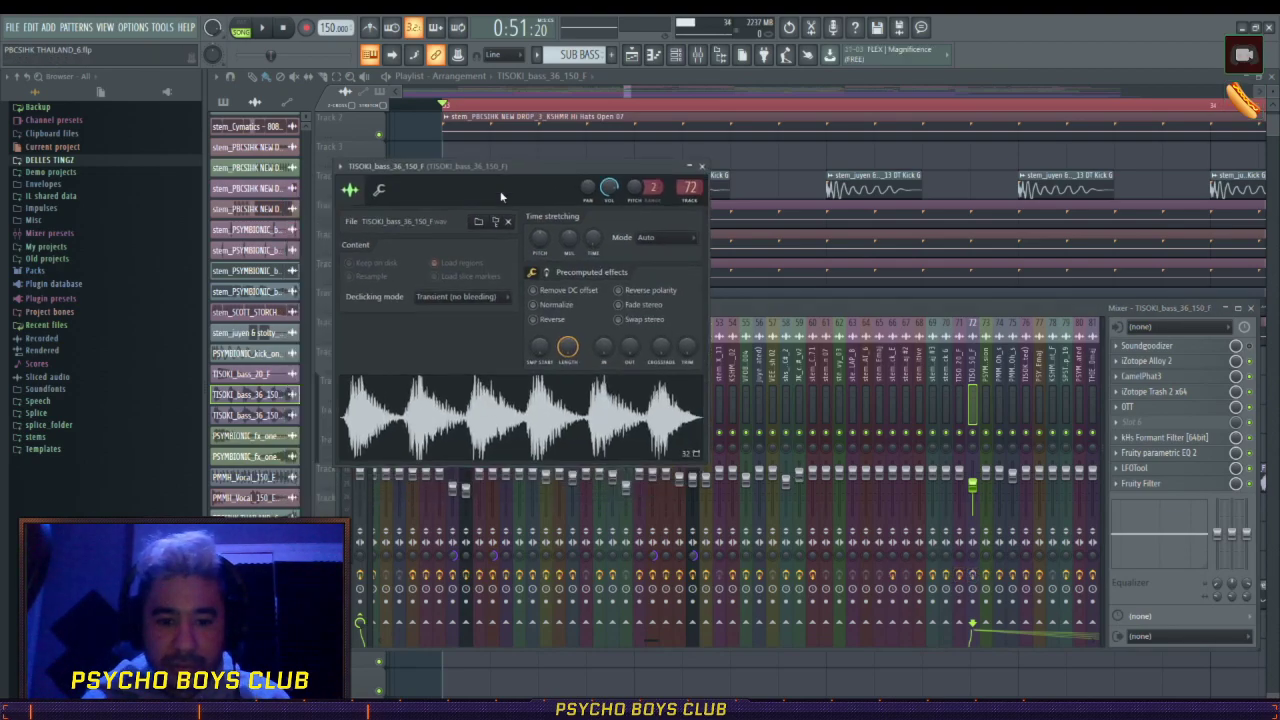
{"action": "left_click", "coordinate": [500, 424]}
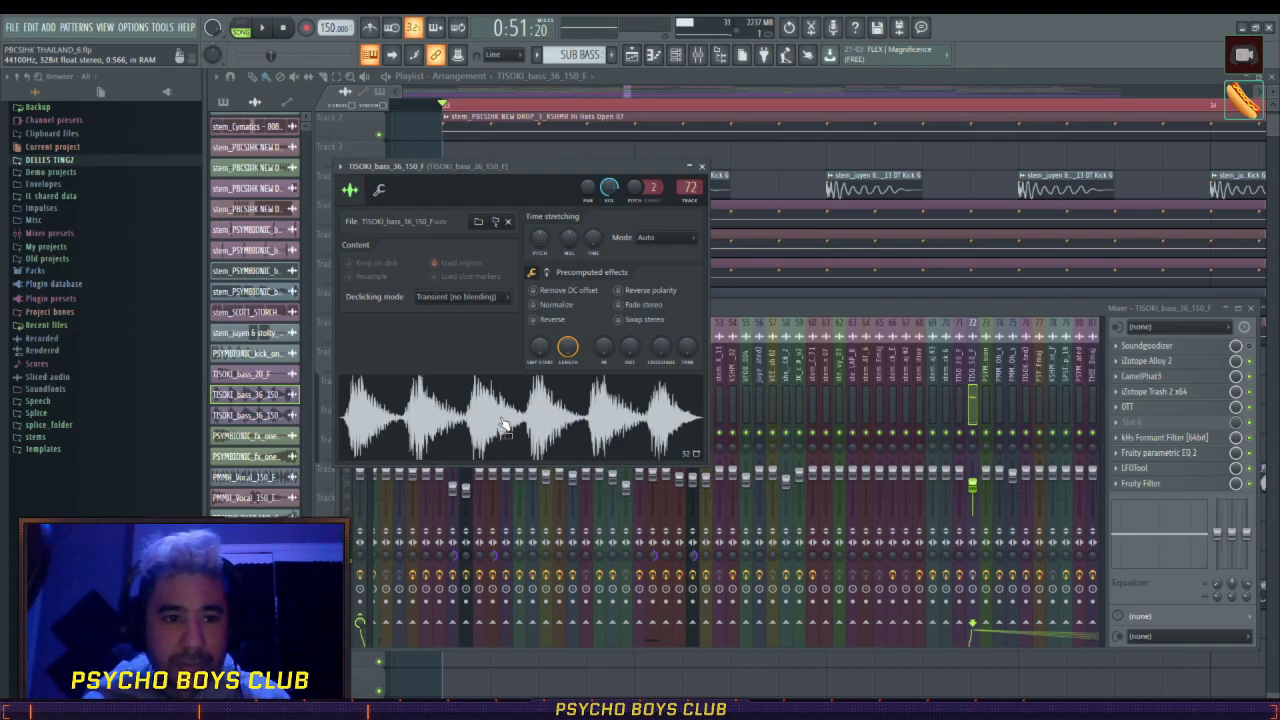
{"action": "left_click", "coordinate": [483, 424]}
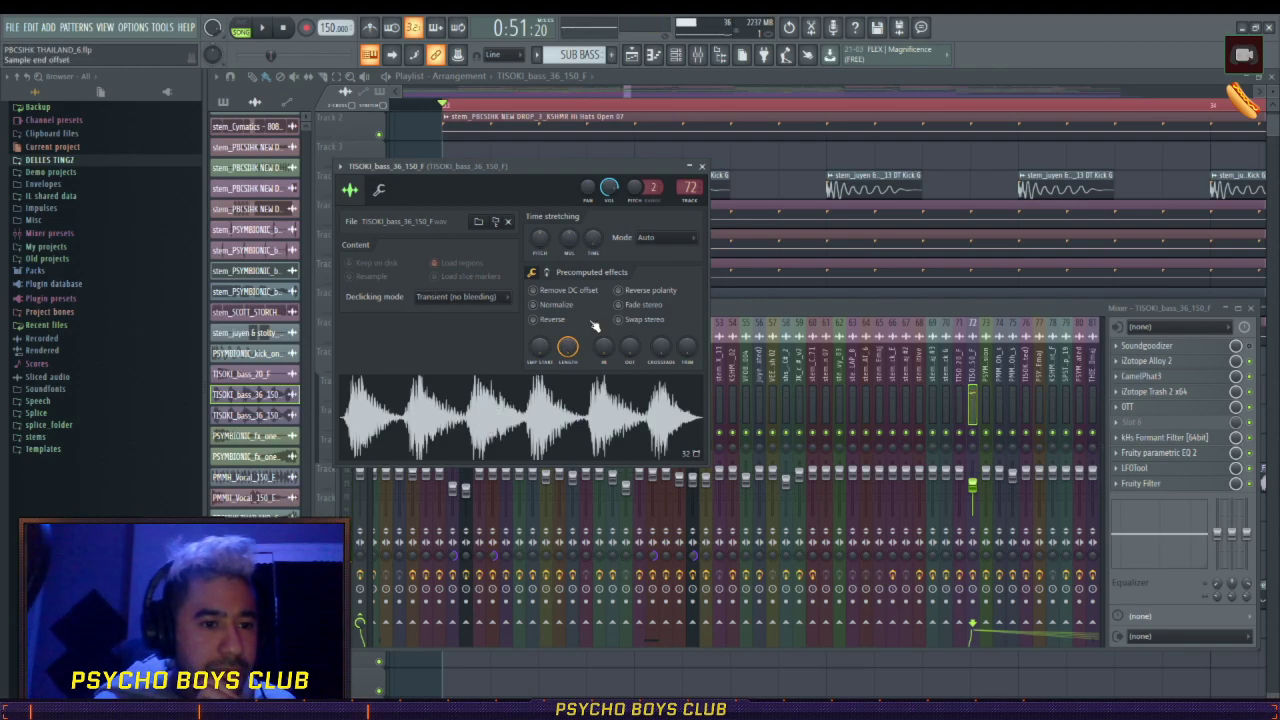
{"action": "left_click", "coordinate": [701, 166]}
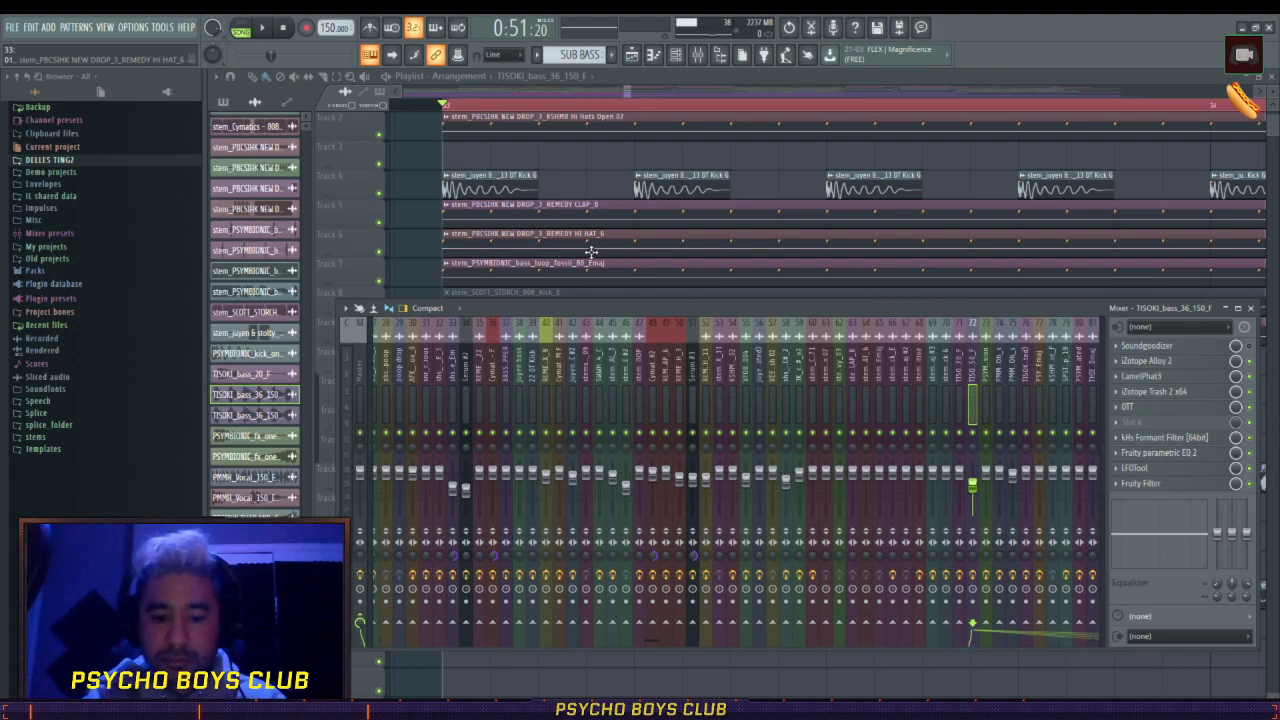
- Inspect iZotope Alloy 2 on the TISOKI_bass_36_150_F channel, showing the Punchy Synth preset in the Bass > Synth folder, and close it
{"action": "left_click", "coordinate": [1145, 361]}
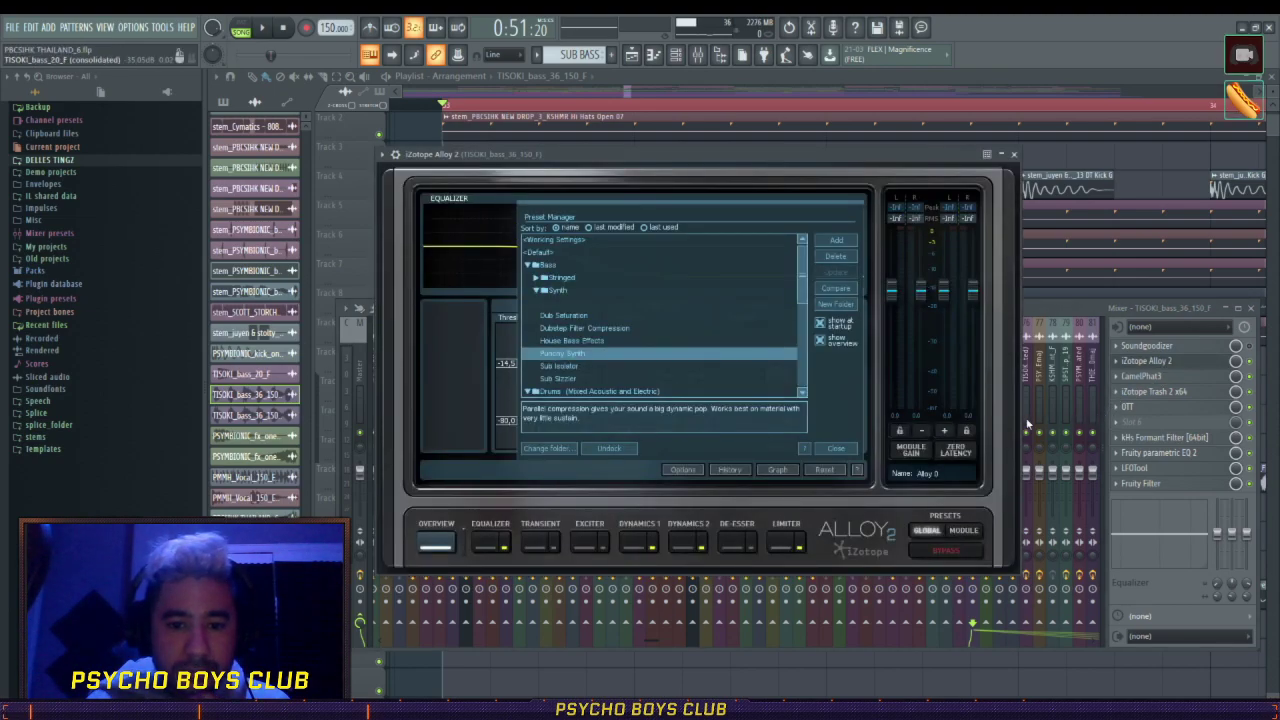
{"action": "left_click_drag", "start_coordinate": [614, 167], "coordinate": [701, 173]}
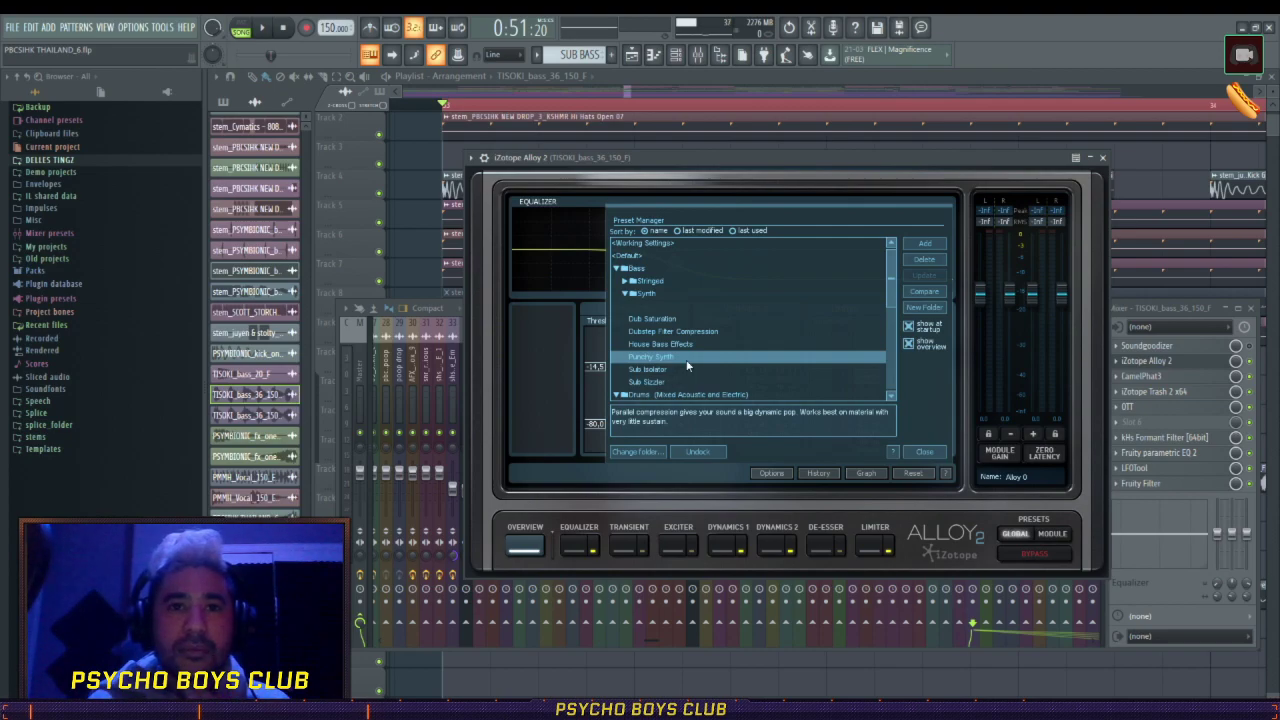
{"action": "left_click", "coordinate": [626, 294]}
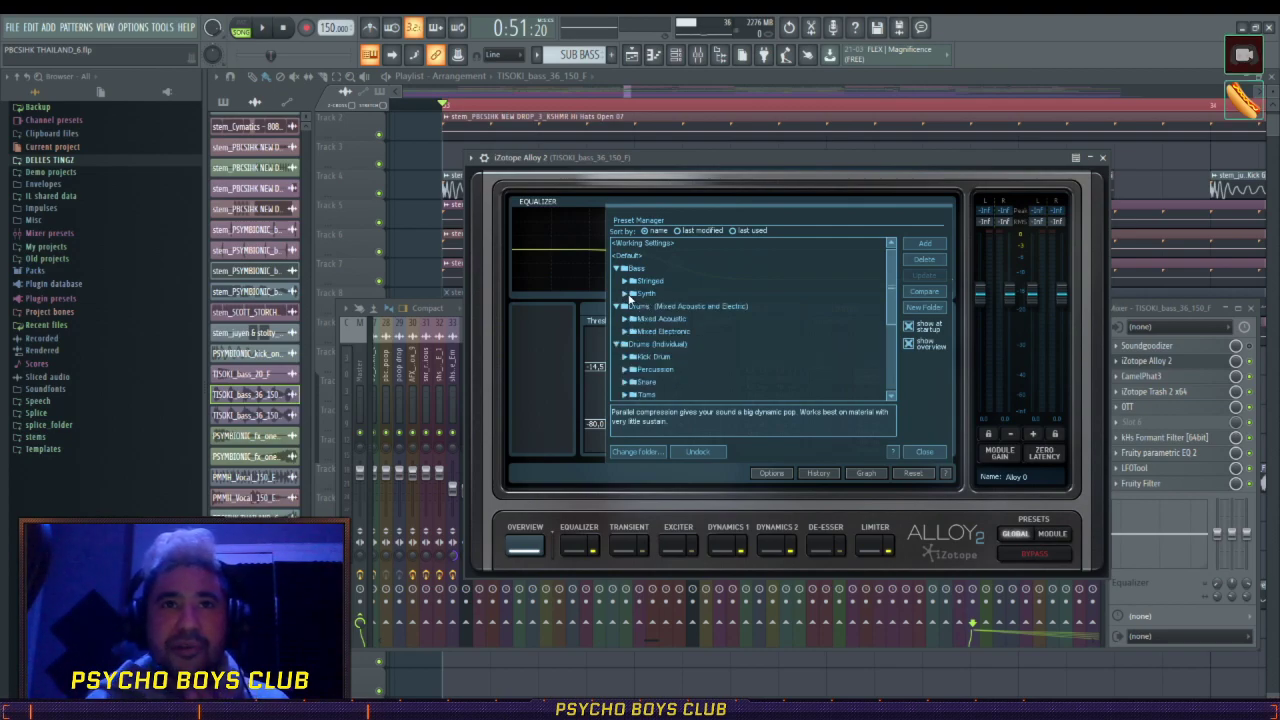
{"action": "left_click", "coordinate": [626, 294]}
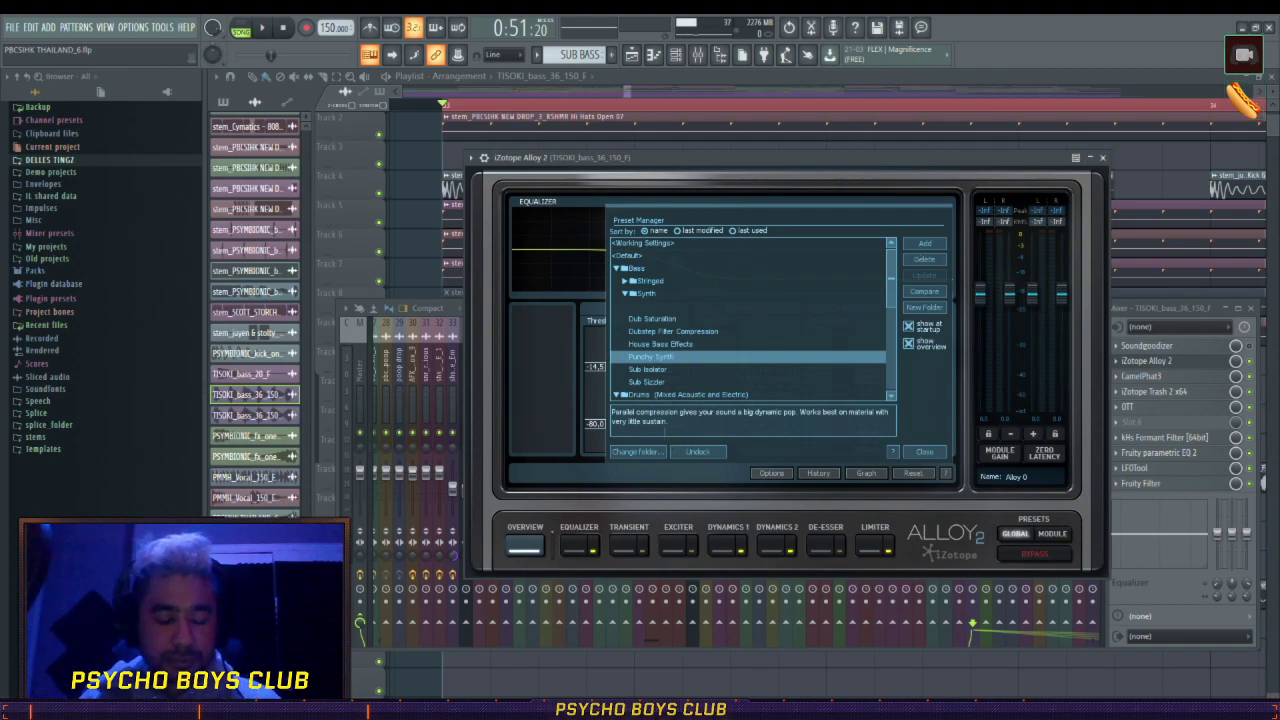
{"action": "left_click", "coordinate": [1102, 158]}
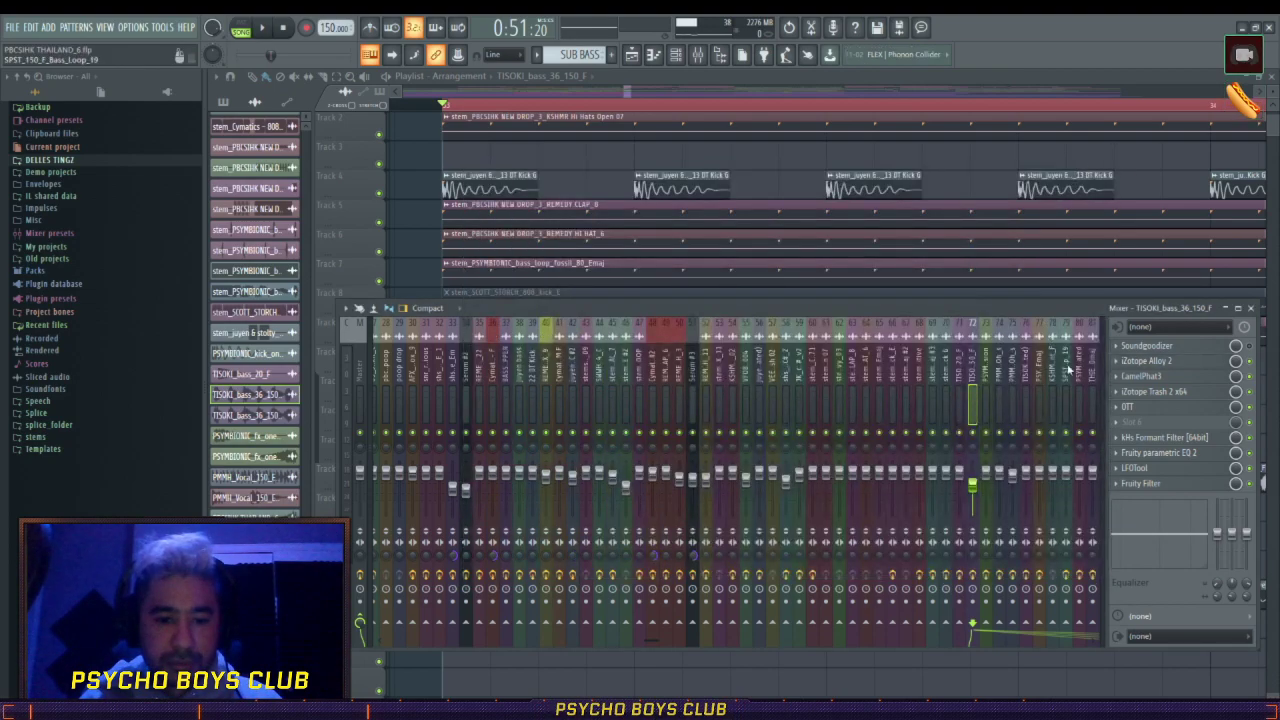
- Open CamelPhat3 on the TISOKI_bass_36_150_F channel, look over its SFX comball preset settings and close it
{"action": "left_click", "coordinate": [1158, 377]}
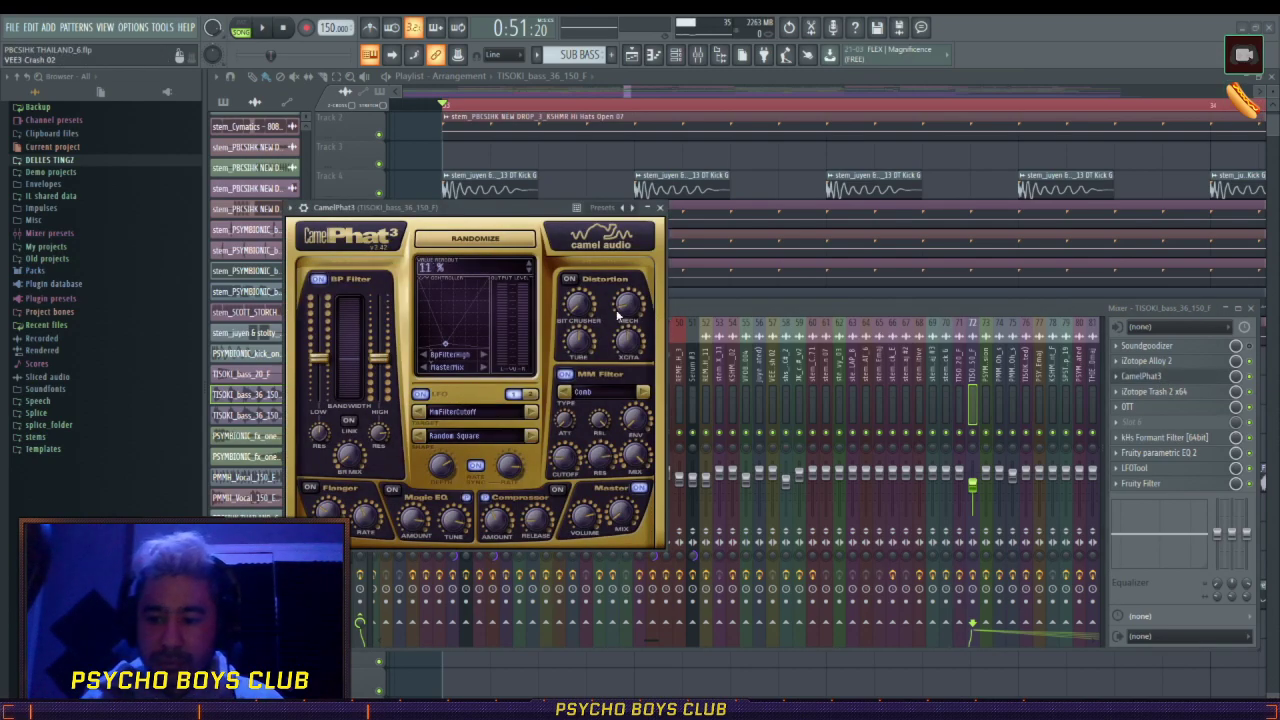
{"action": "left_click_drag", "start_coordinate": [503, 210], "coordinate": [665, 202]}
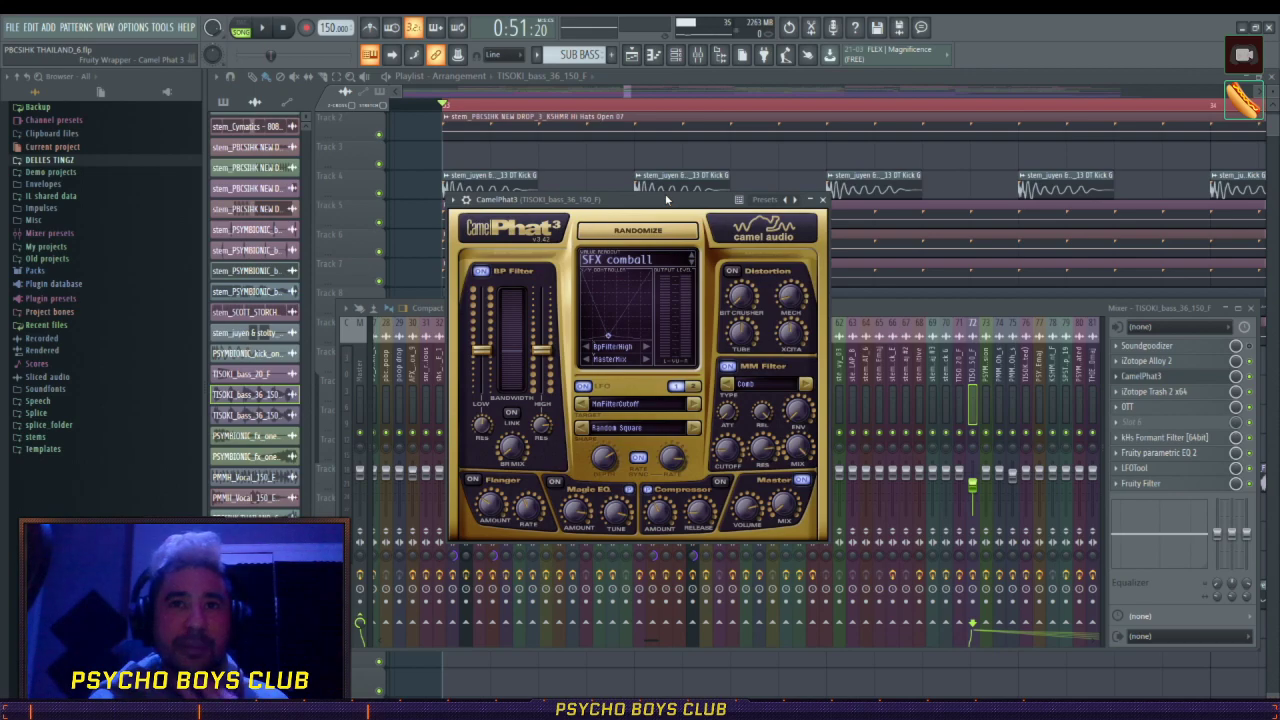
{"action": "left_click_drag", "start_coordinate": [666, 199], "coordinate": [693, 182]}
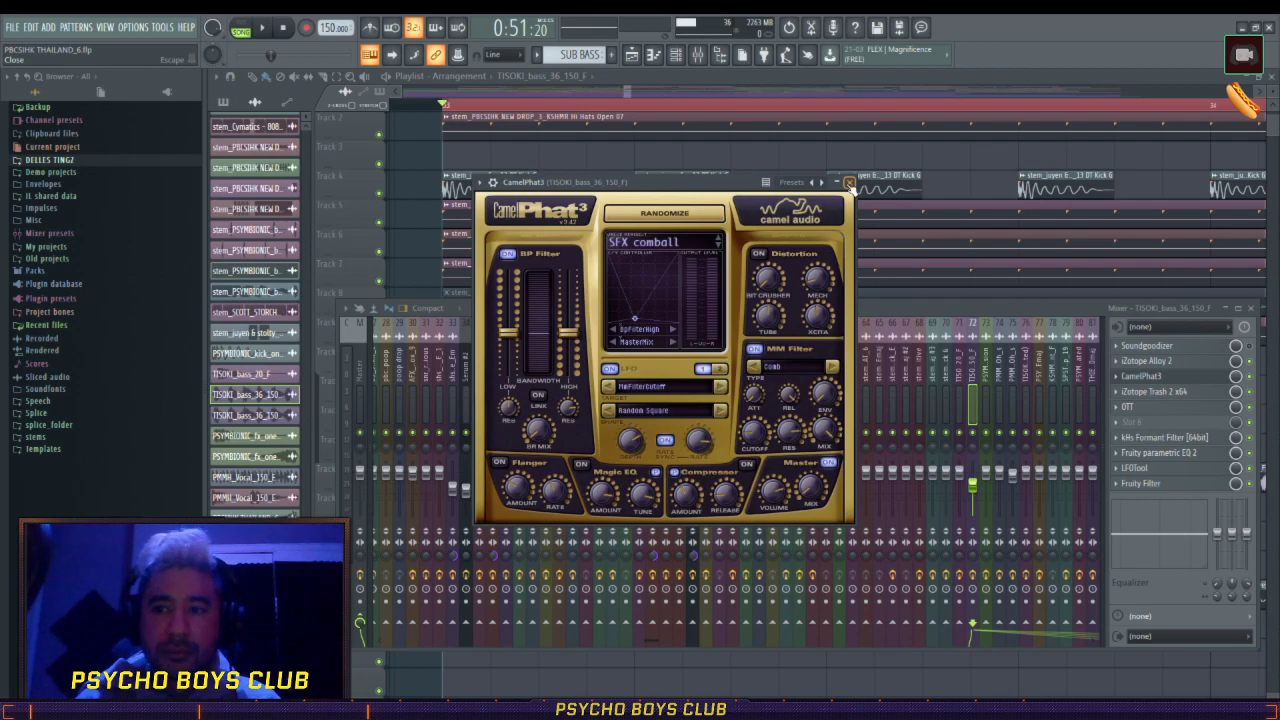
{"action": "left_click_drag", "start_coordinate": [850, 184], "coordinate": [834, 188]}
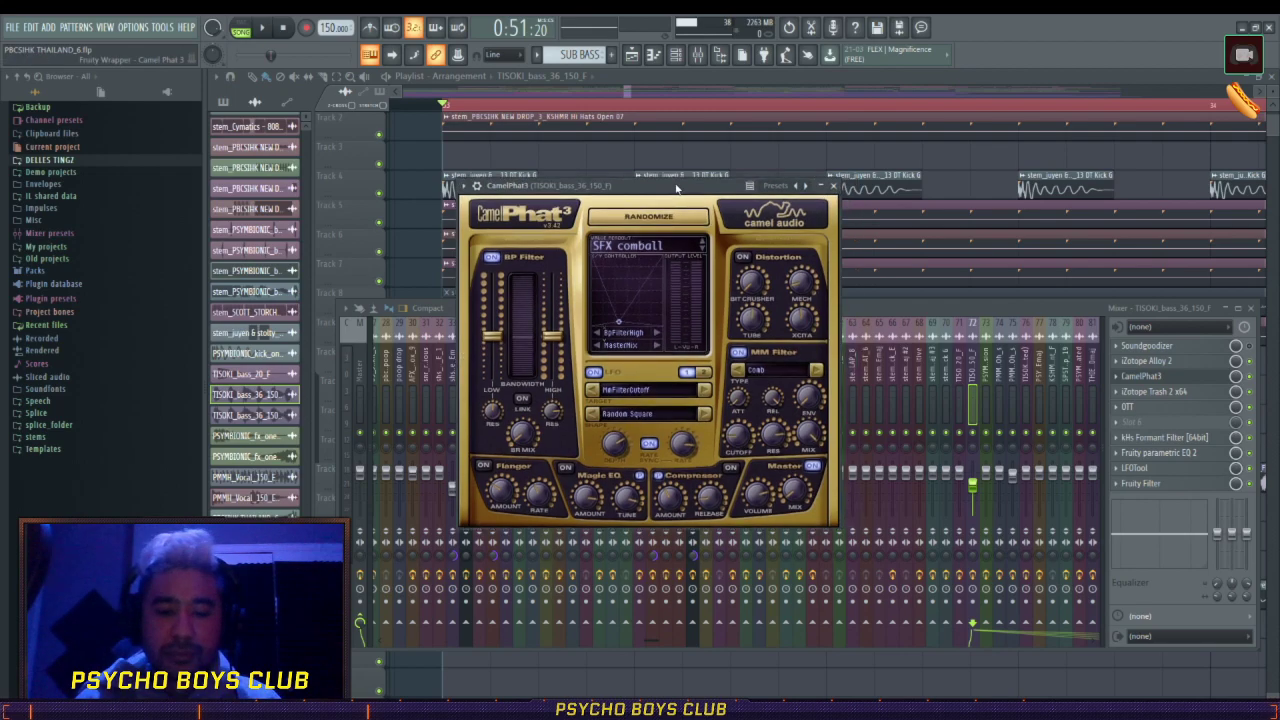
{"action": "left_click", "coordinate": [834, 186]}
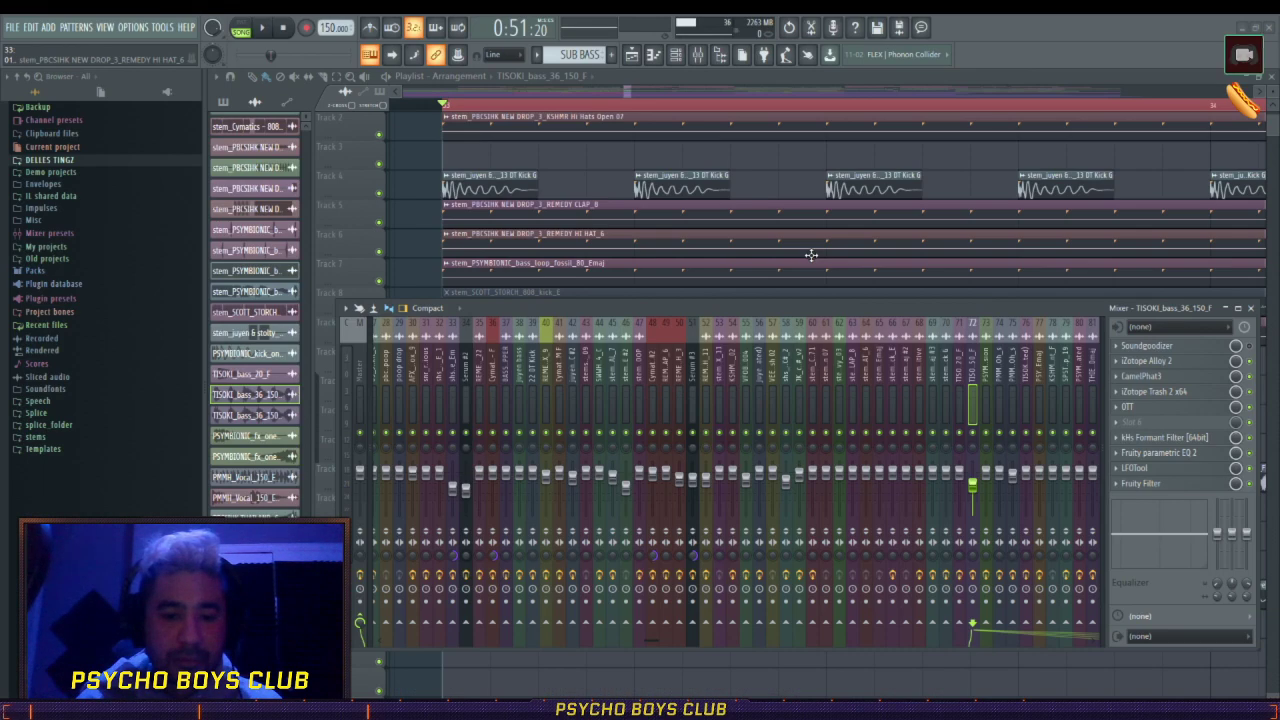
- Examine the TV Scoop impulse response in iZotope Trash 2's Convolve module, close the plugin and open OTT on the same channel
{"action": "left_click", "coordinate": [1177, 395]}
{"action": "left_click_drag", "start_coordinate": [707, 166], "coordinate": [728, 159]}
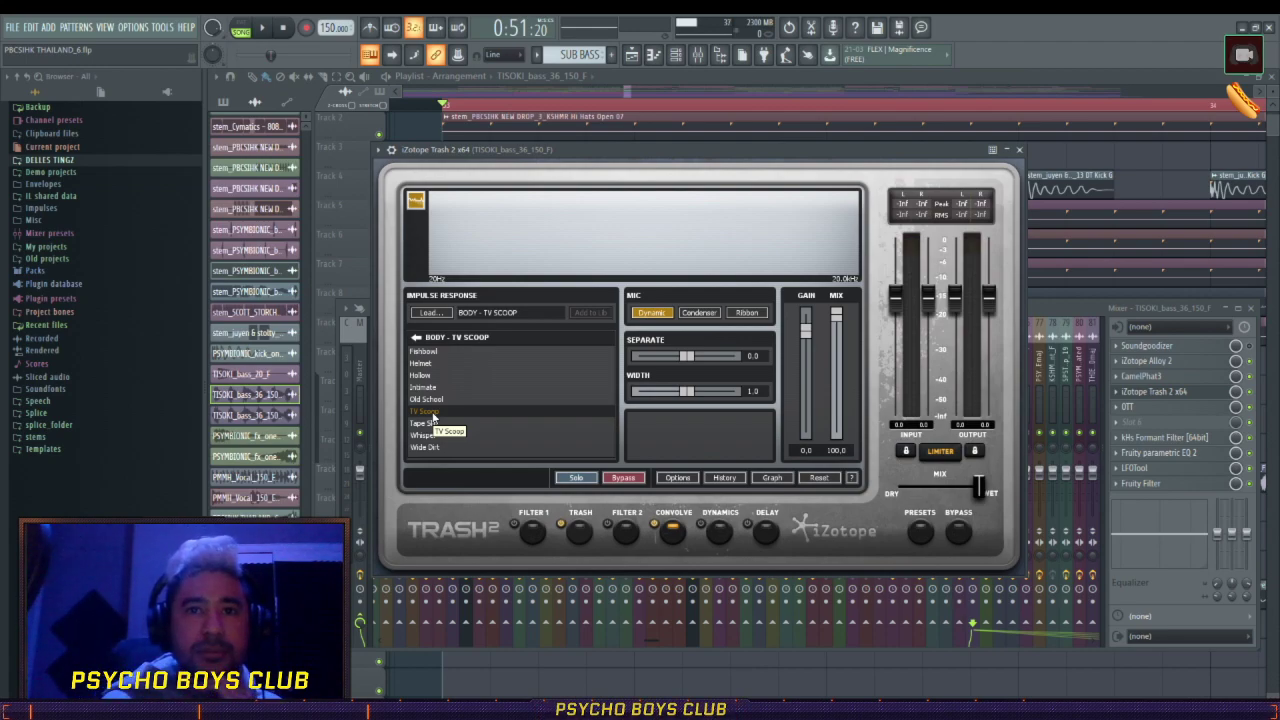
{"action": "left_click", "coordinate": [1019, 149]}
{"action": "left_click", "coordinate": [1166, 409]}
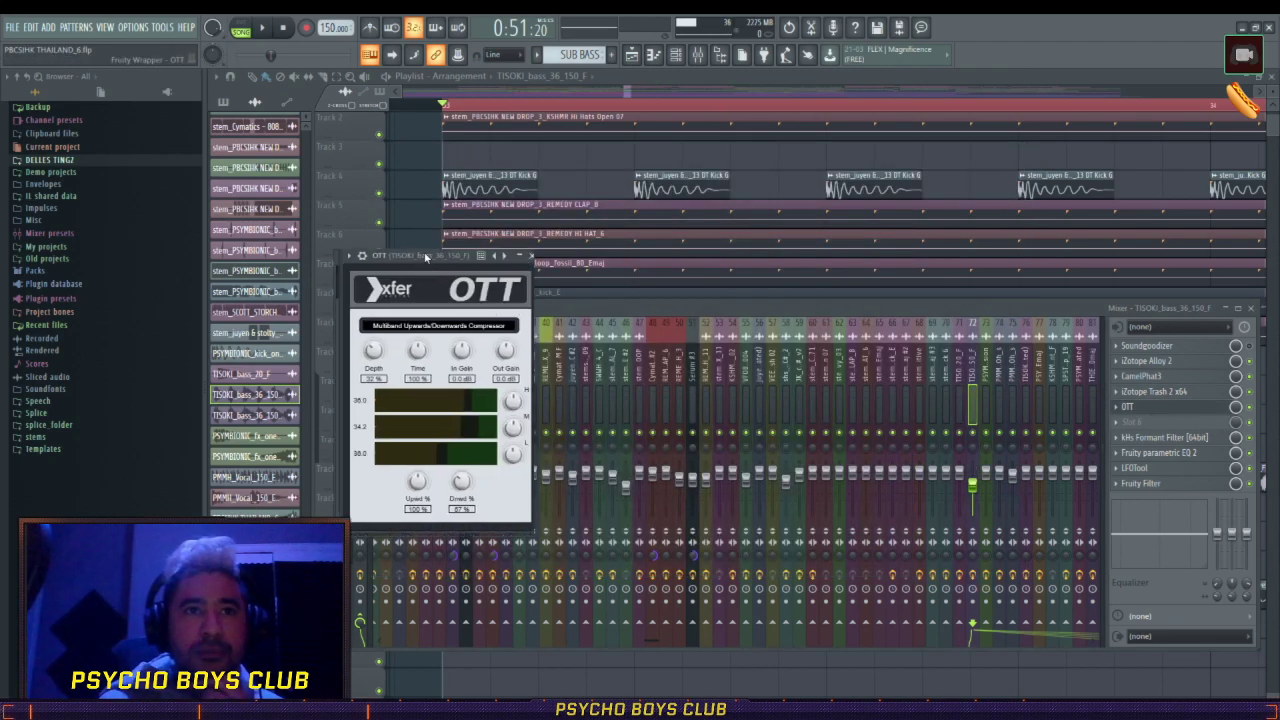
- Examine the OTT settings on the TISOKI_bass_36_150_F channel, including the Depth control, and close the plugin
{"action": "left_click_drag", "start_coordinate": [410, 258], "coordinate": [602, 176]}
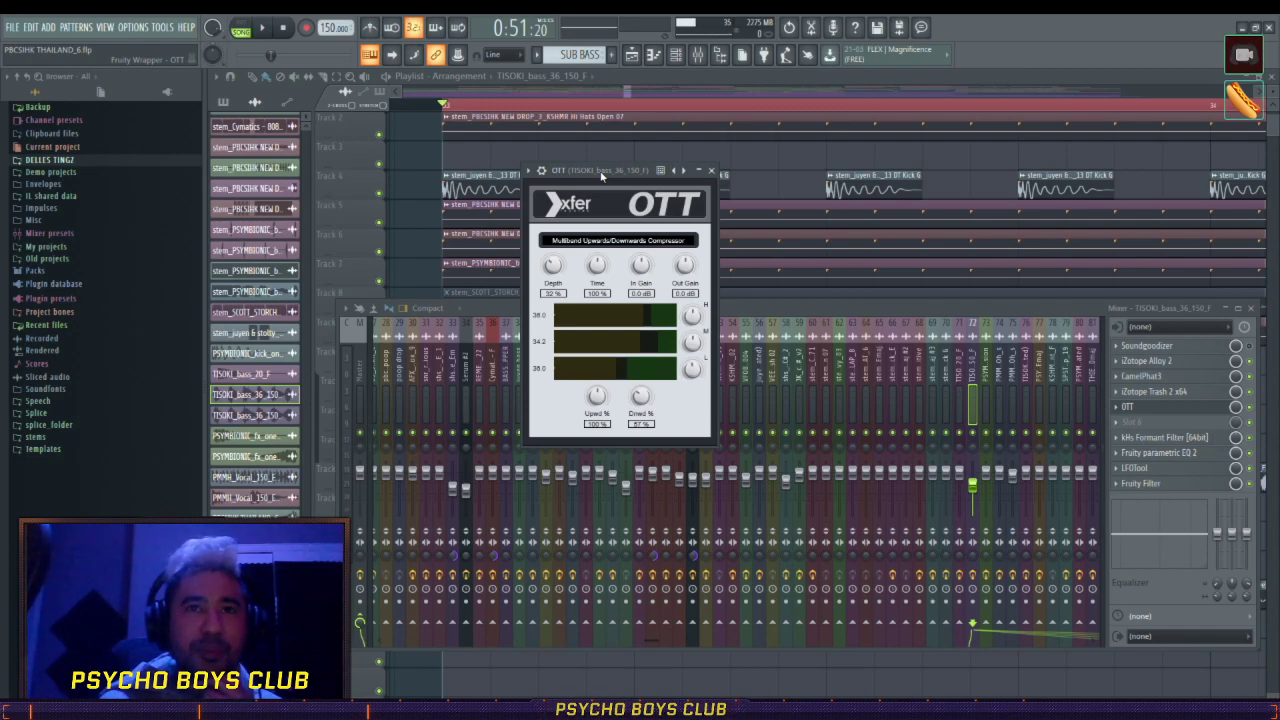
{"action": "left_click_drag", "start_coordinate": [580, 176], "coordinate": [598, 171]}
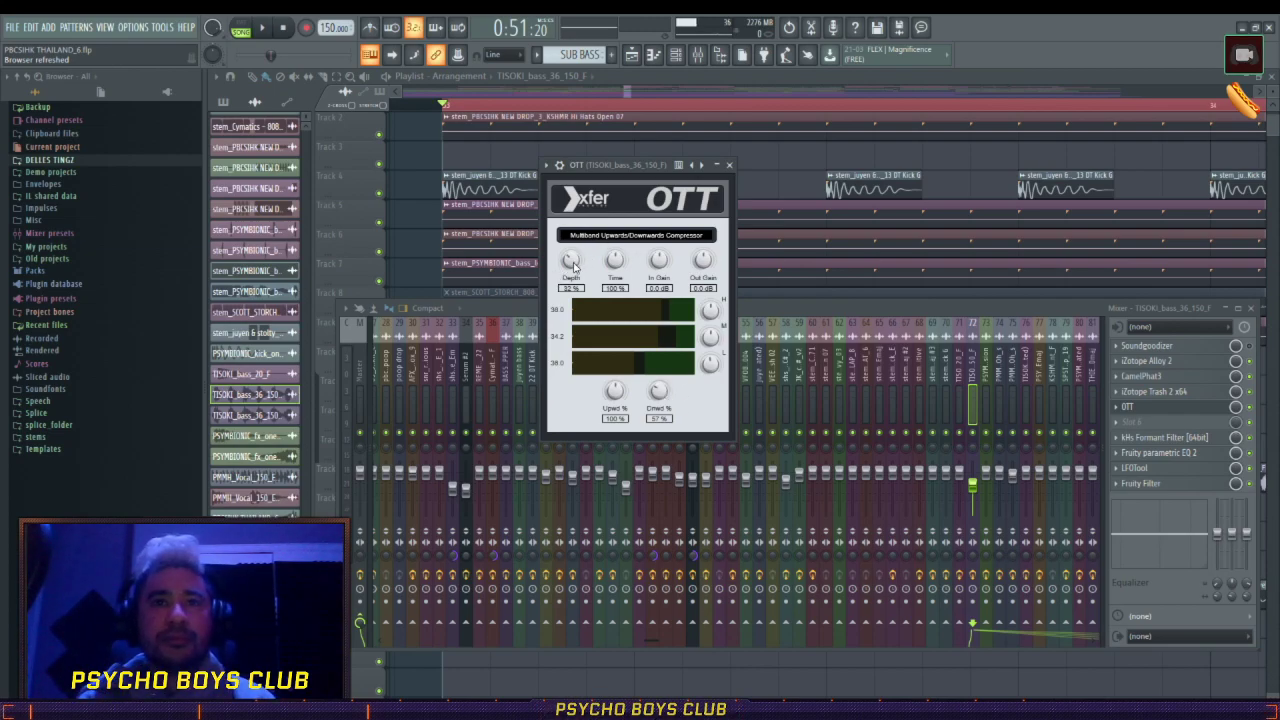
{"action": "left_click", "coordinate": [729, 164]}
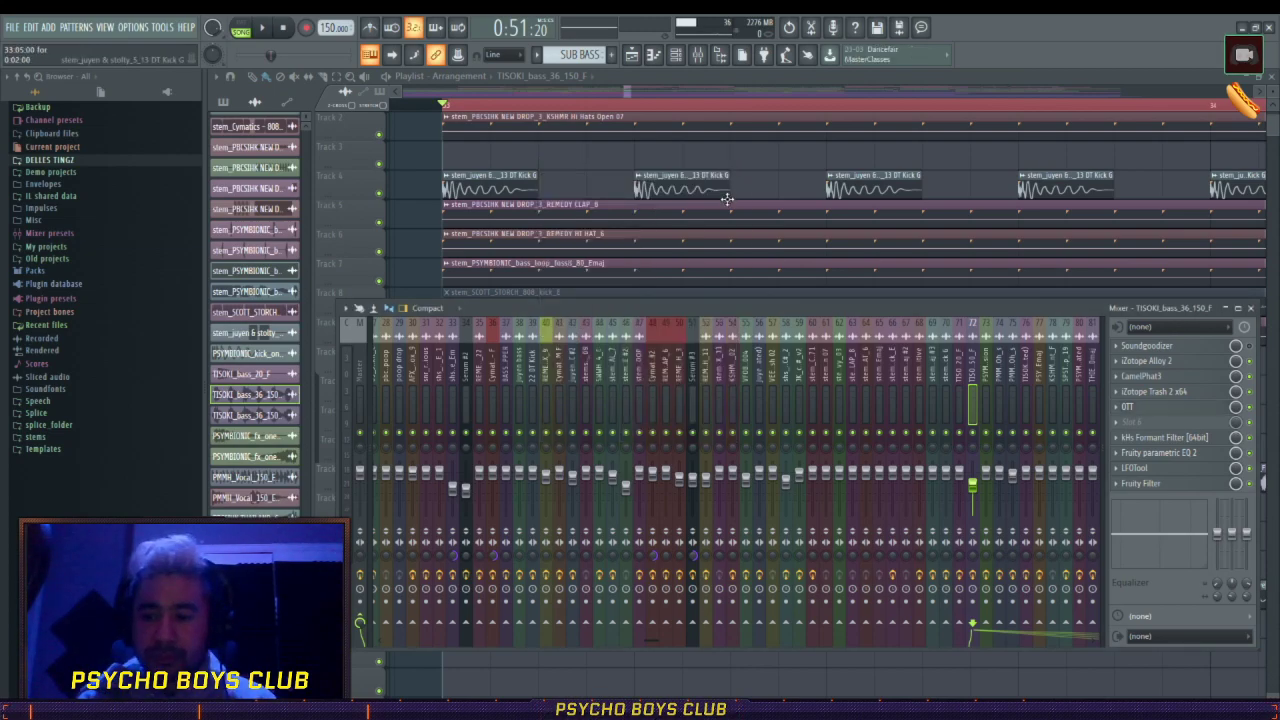
- Open kHs Formant Filter on the TISOKI_bass_36_150_F channel, look over its vowel pad and close it
{"action": "left_click", "coordinate": [1164, 437]}
{"action": "left_click_drag", "start_coordinate": [284, 160], "coordinate": [651, 204]}
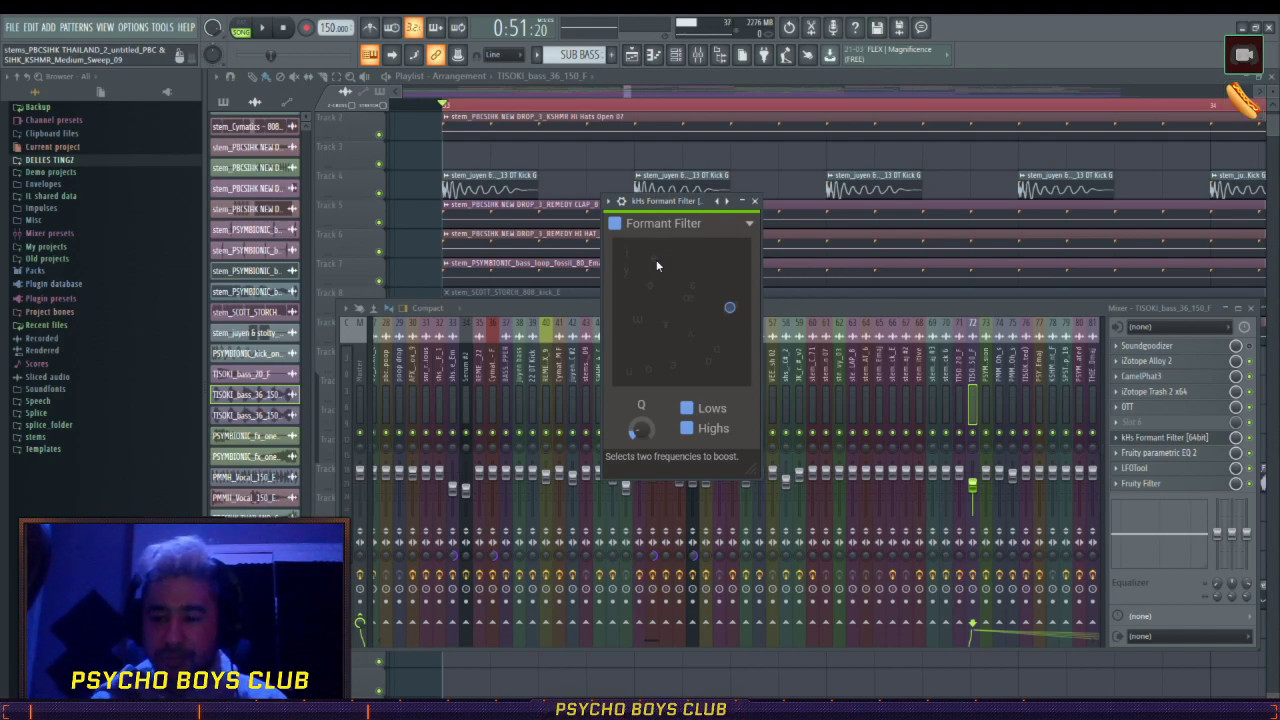
{"action": "left_click", "coordinate": [754, 201]}
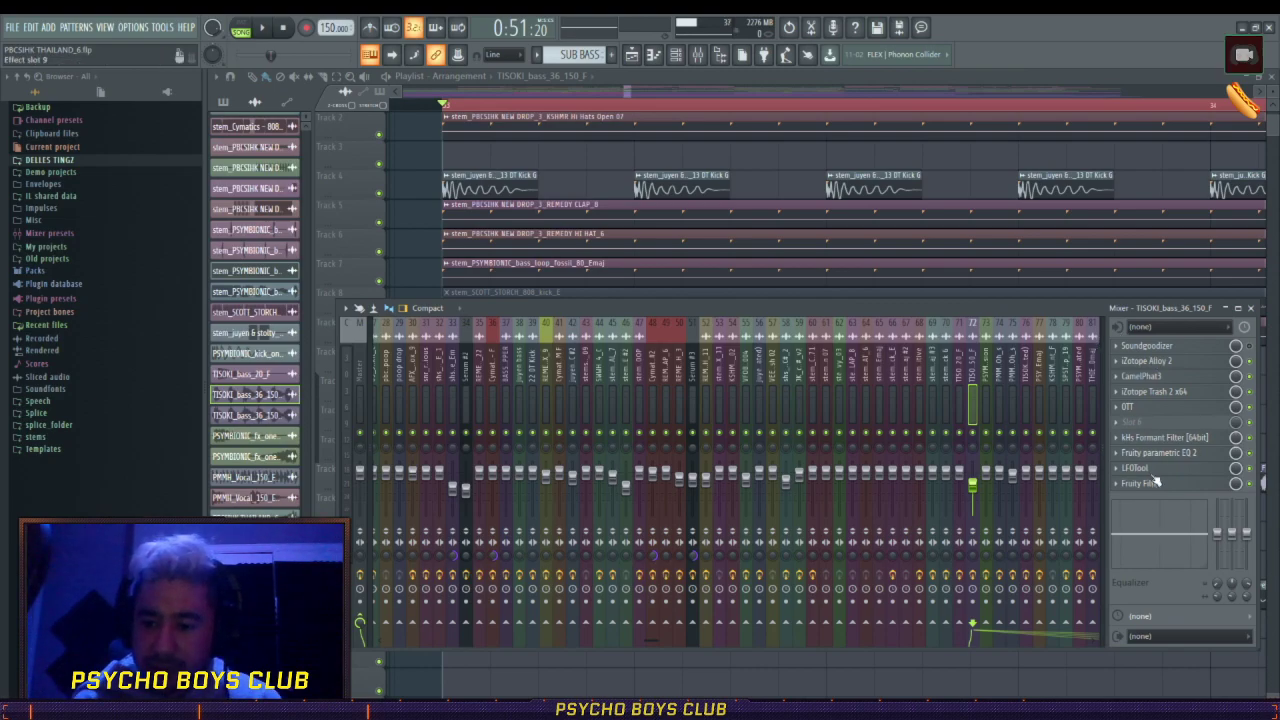
- Revisit iZotope Trash 2 and kHs Formant Filter on the same bass channel, closing each plugin after viewing
{"action": "left_click", "coordinate": [1200, 392]}
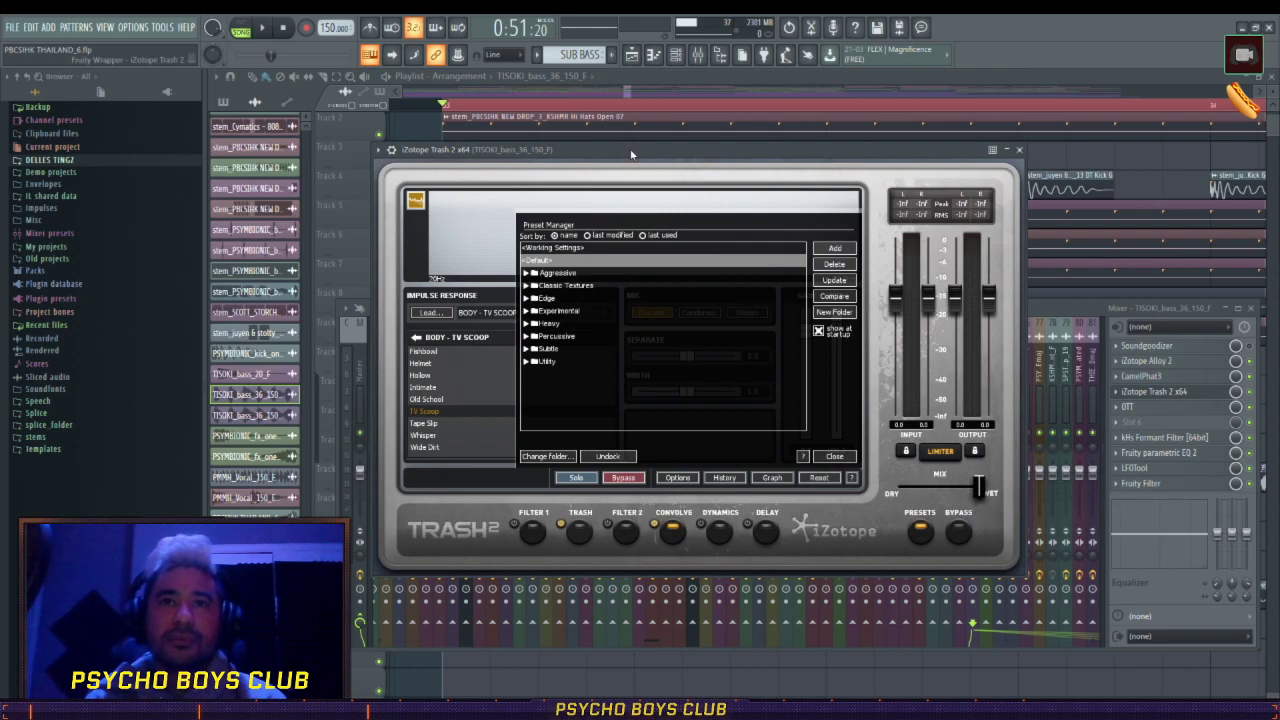
{"action": "left_click_drag", "start_coordinate": [644, 170], "coordinate": [674, 174]}
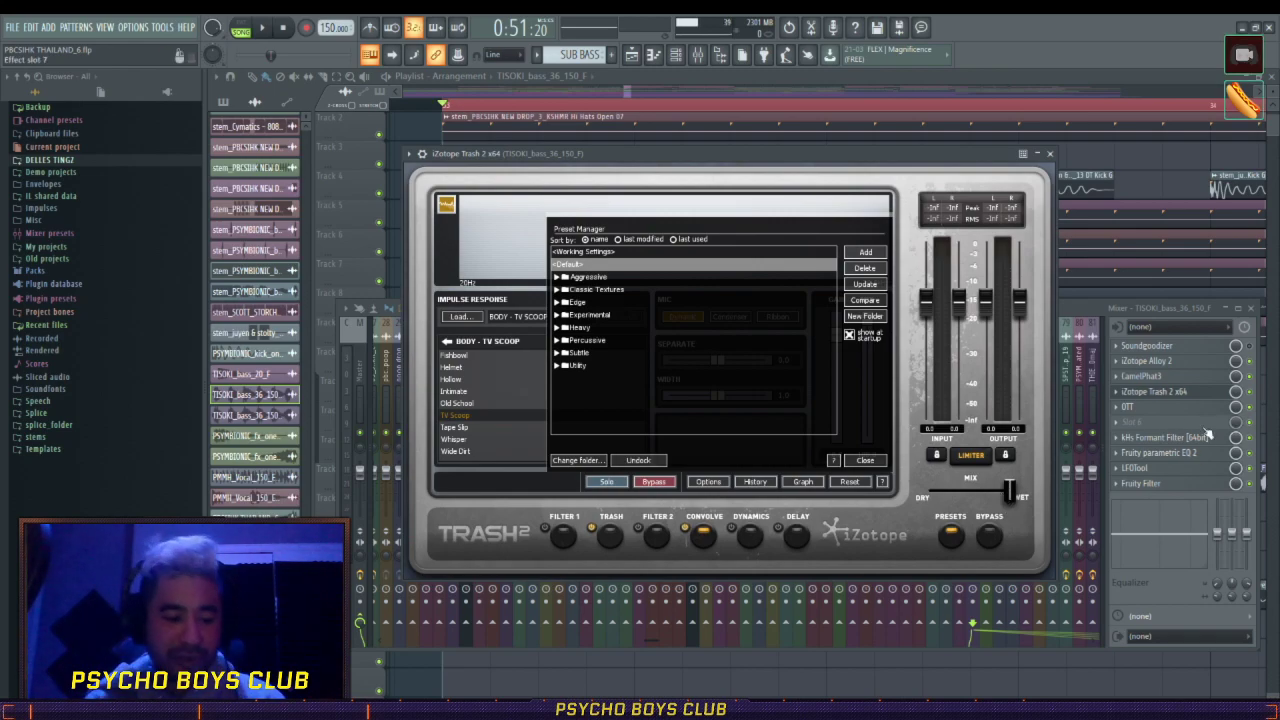
{"action": "left_click", "coordinate": [1052, 155]}
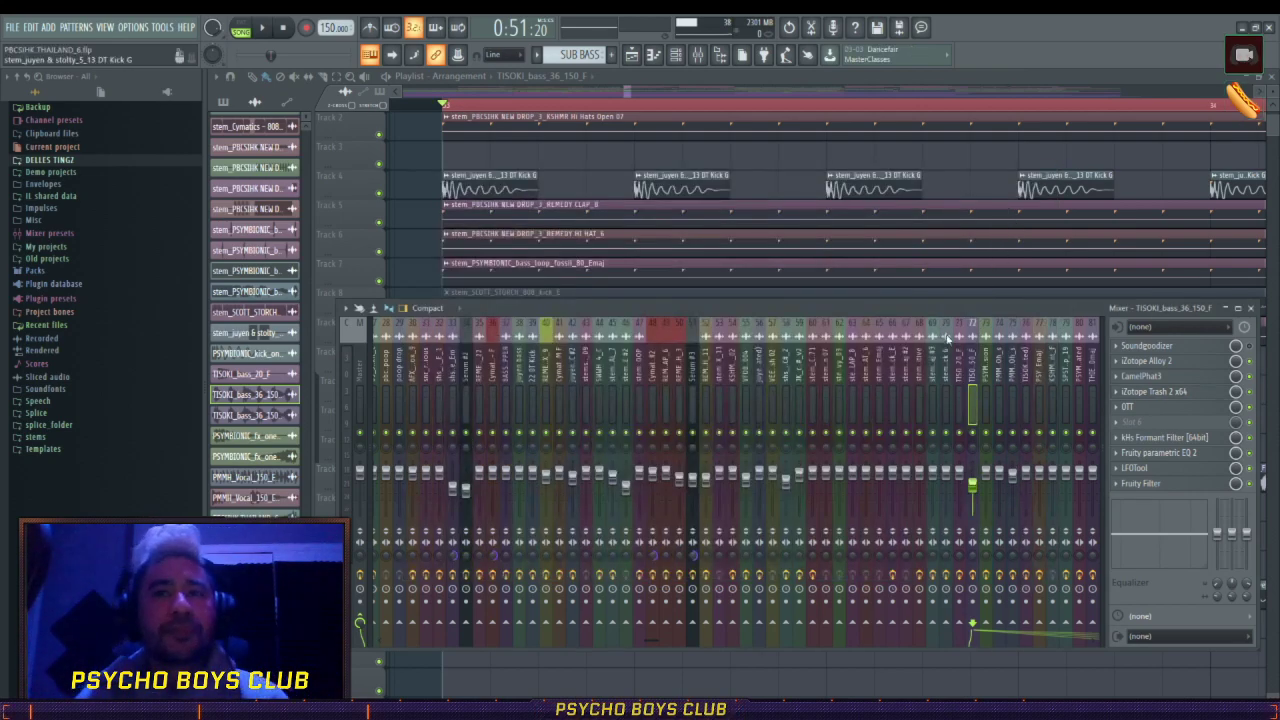
{"action": "left_click", "coordinate": [1173, 439]}
{"action": "left_click", "coordinate": [757, 203]}
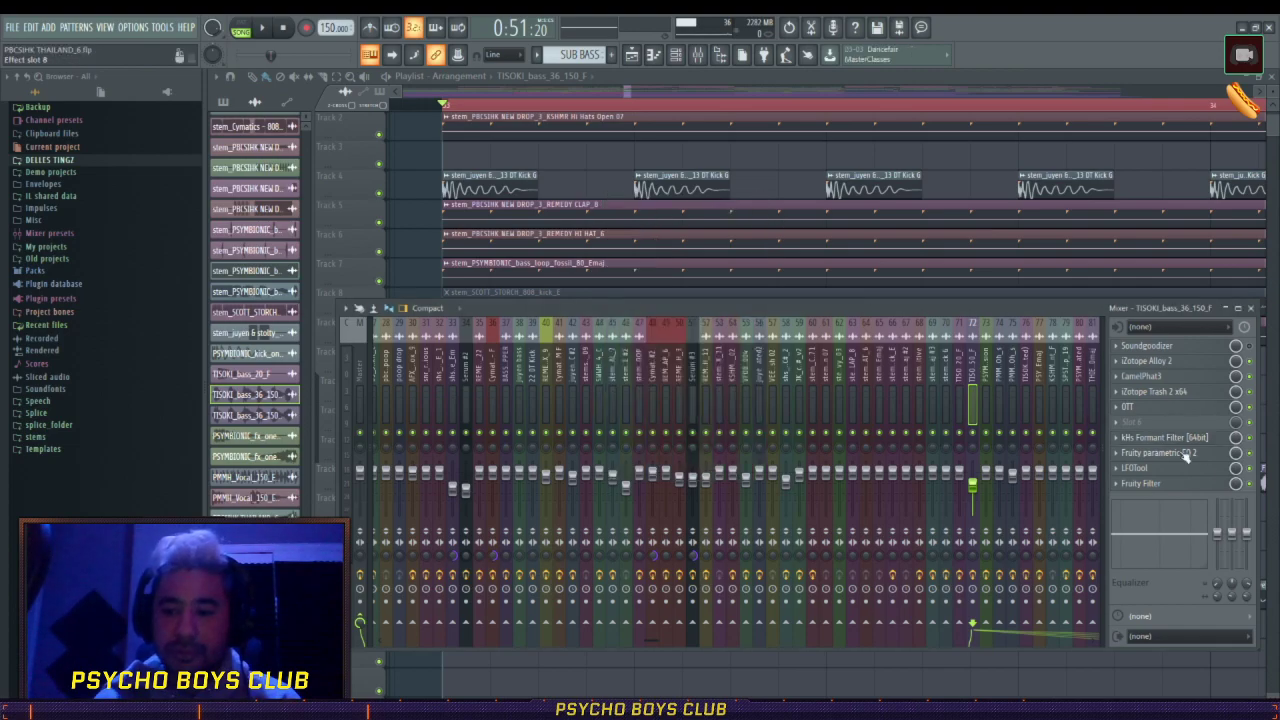
- Inspect the Fruity parametric EQ 2 low-cut curve on the bass channel, and close the plugin and the mixer
{"action": "left_click", "coordinate": [1174, 455]}
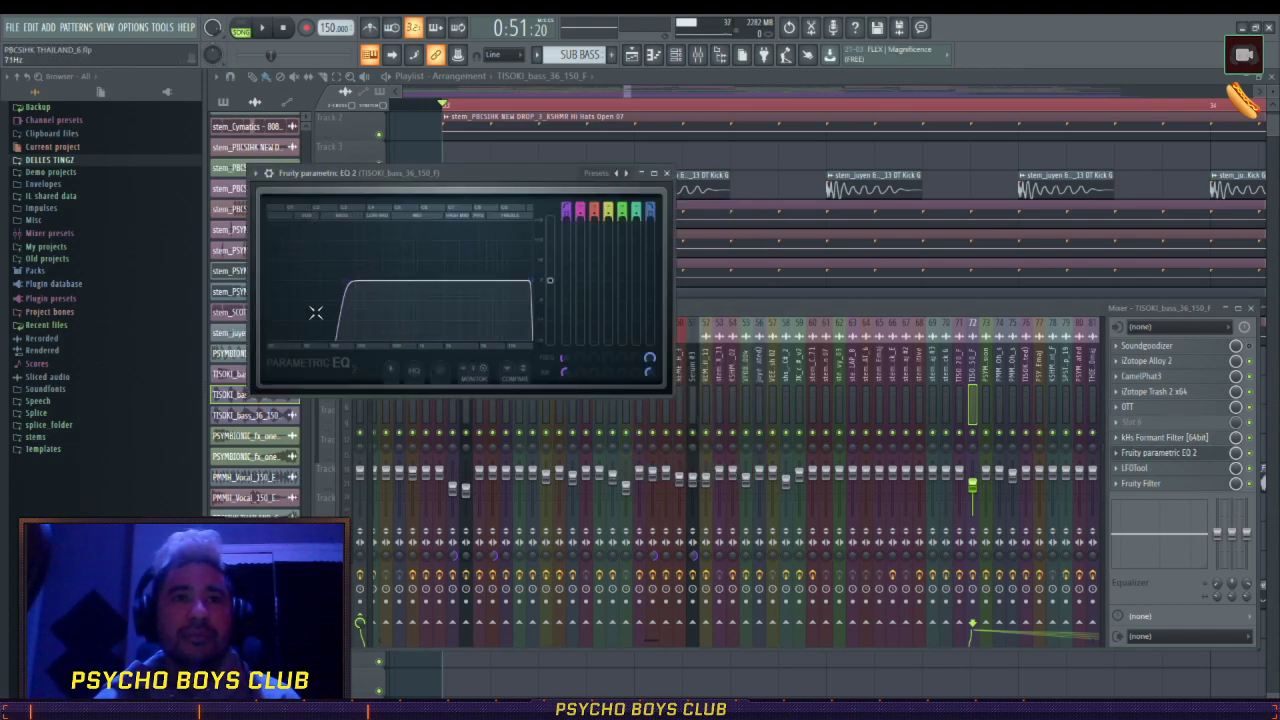
{"action": "left_click_drag", "start_coordinate": [403, 173], "coordinate": [525, 175]}
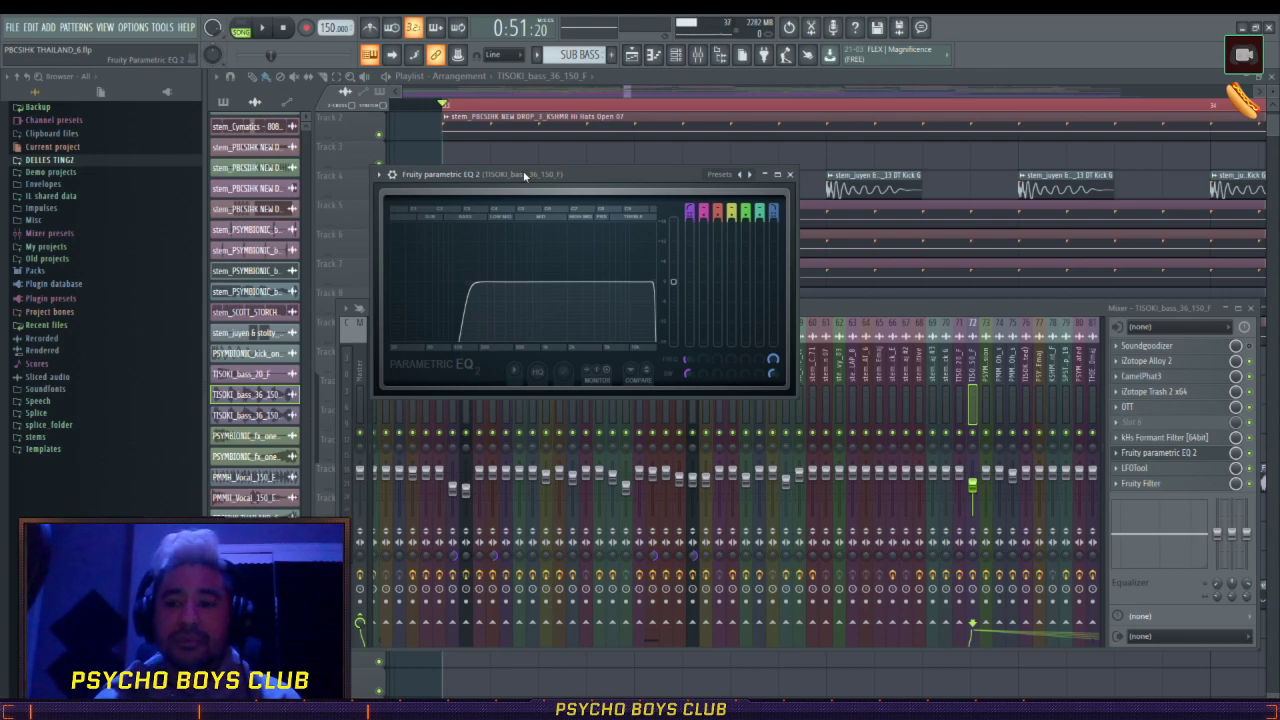
{"action": "left_click", "coordinate": [789, 174]}
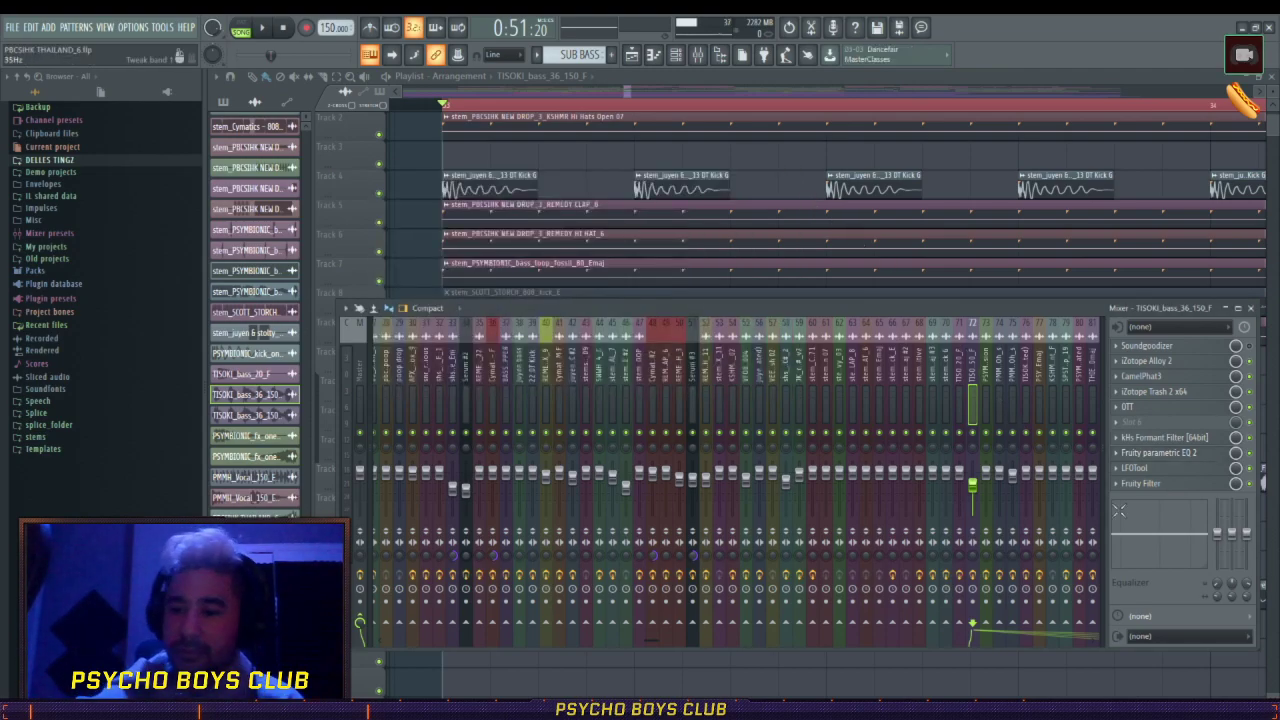
{"action": "left_click", "coordinate": [1238, 311]}
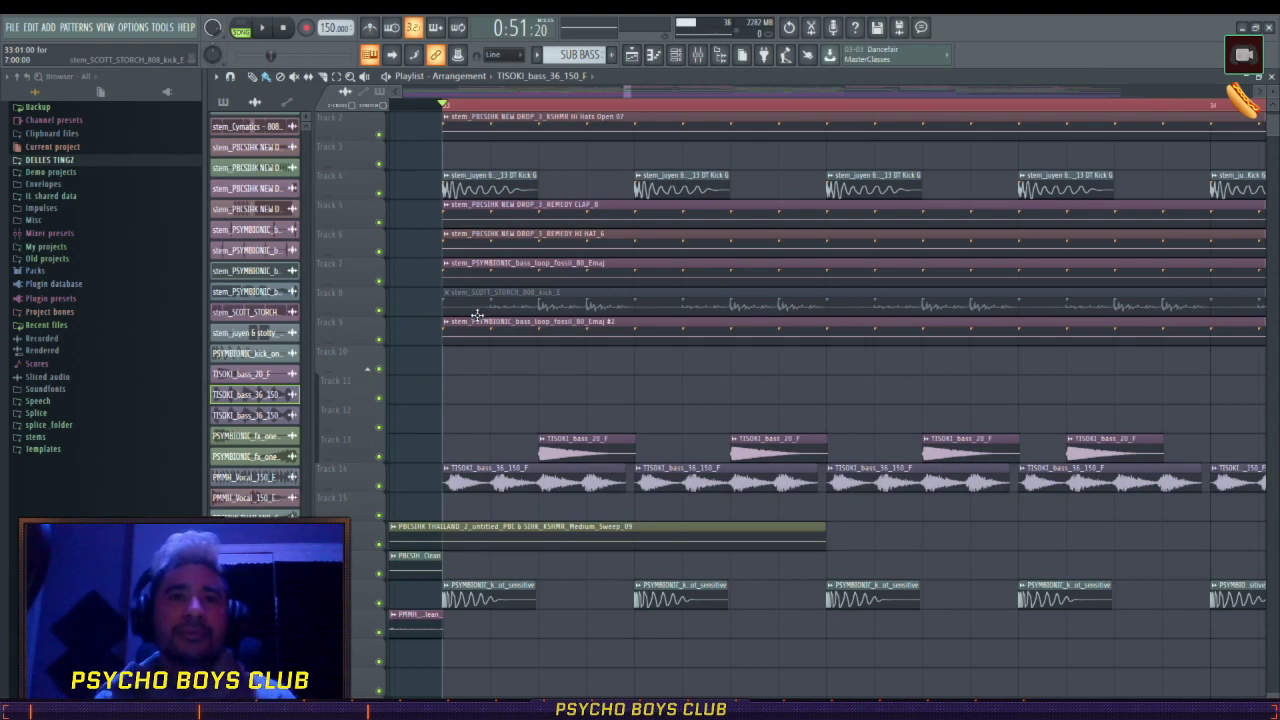
- Select the stem_Cymatics - 808 F clips on Track 1 from bar 33 into bar 34
{"action": "key", "text": "space"}
{"action": "key", "text": "space"}
{"action": "scroll", "coordinate": [489, 336], "scroll_direction": "up", "scroll_amount": 1}
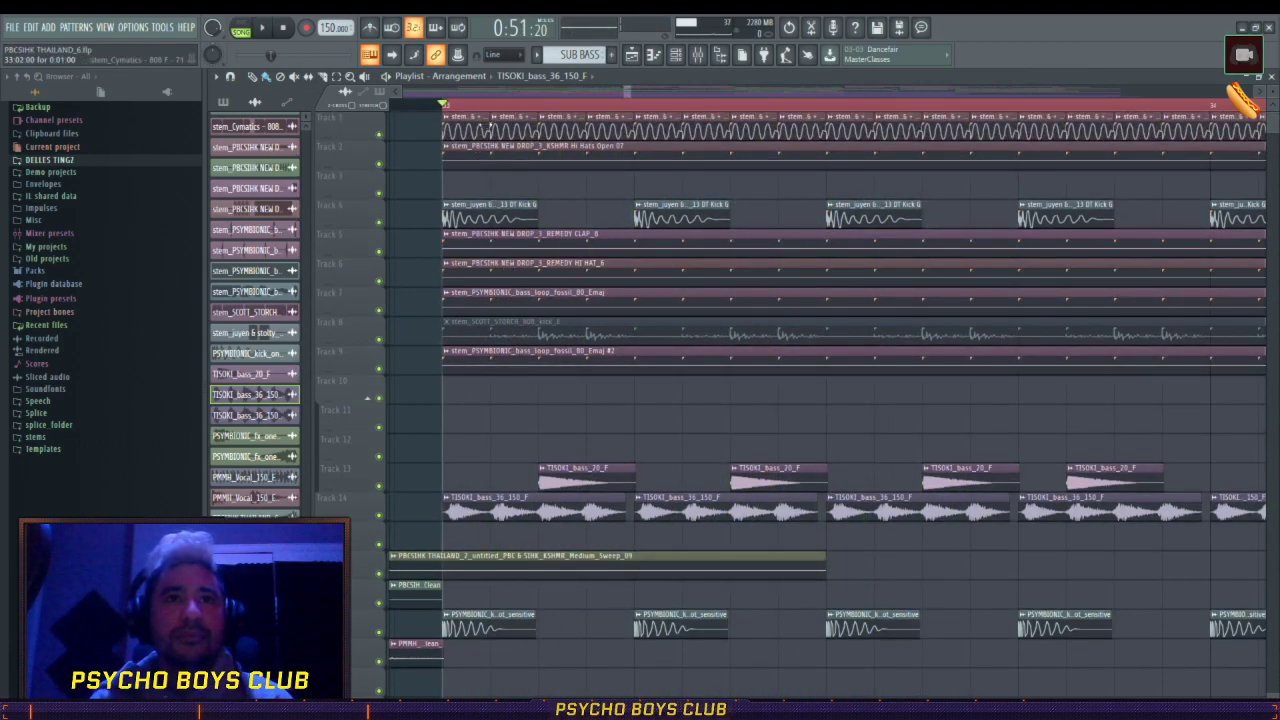
{"action": "left_click", "coordinate": [336, 76]}
{"action": "left_click_drag", "start_coordinate": [414, 130], "coordinate": [1270, 130]}
{"action": "scroll", "coordinate": [509, 105], "scroll_direction": "down", "scroll_amount": 2}
{"action": "left_click", "coordinate": [265, 76]}
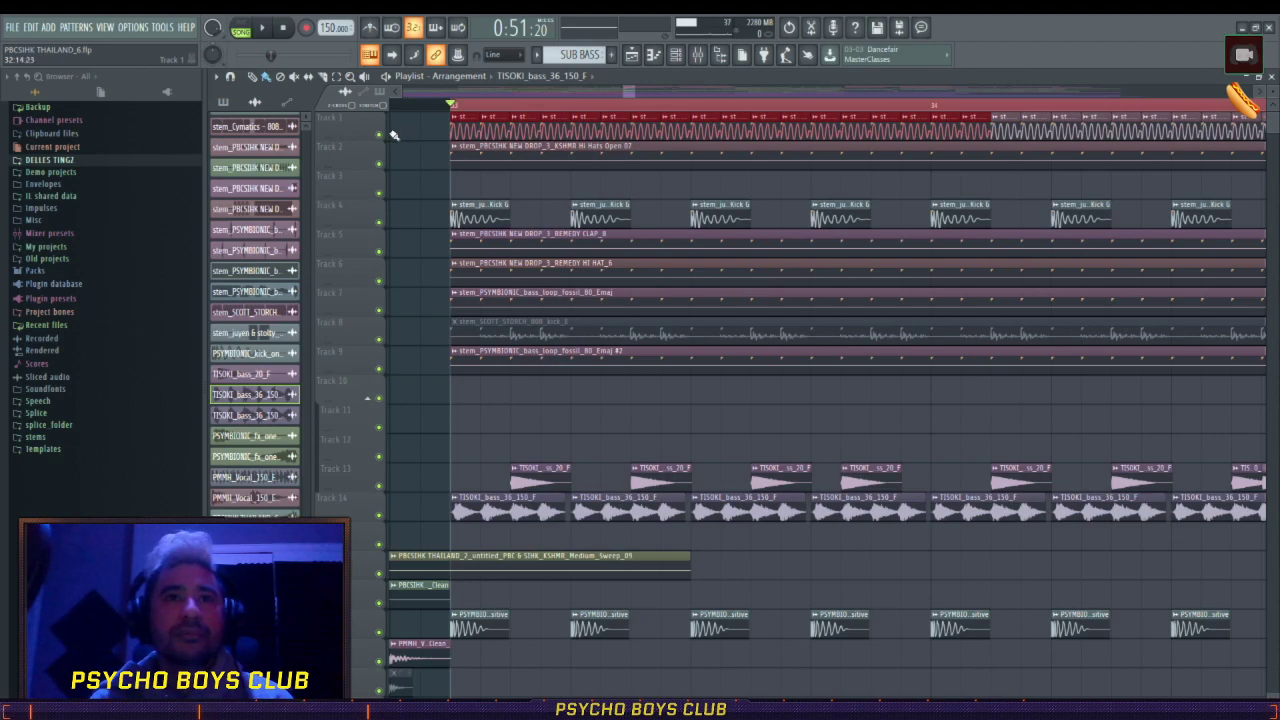
- Open the sample settings of the first stem_Cymatics - 808 F clip on Track 1 and show its mixer channel
{"action": "double_click", "coordinate": [470, 130]}
{"action": "left_click", "coordinate": [583, 133]}
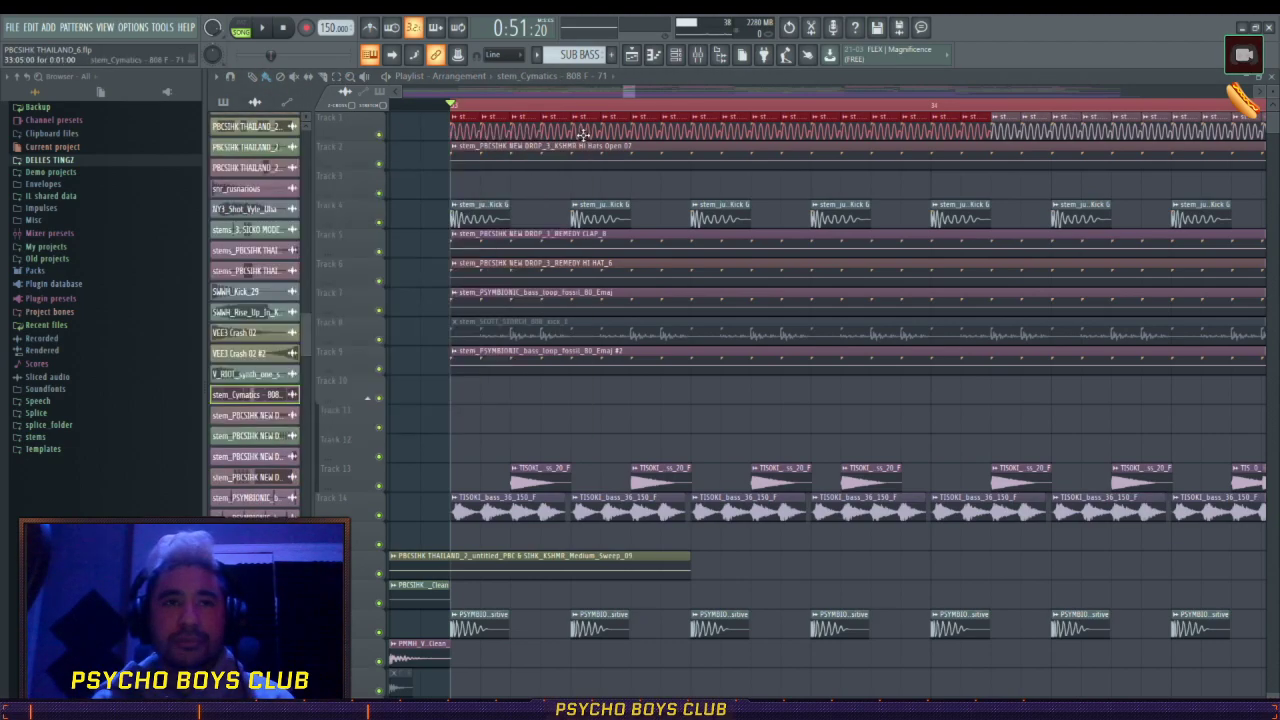
{"action": "scroll", "coordinate": [458, 107], "scroll_direction": "up", "scroll_amount": 5}
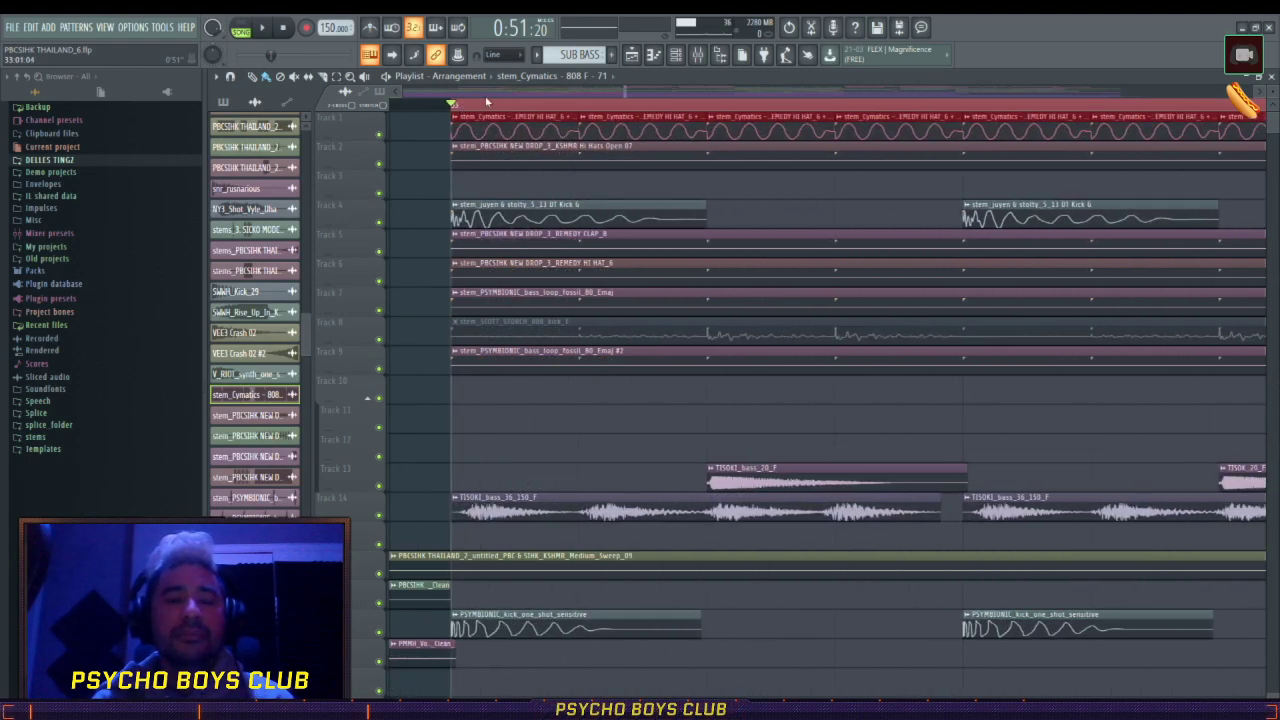
{"action": "double_click", "coordinate": [503, 122]}
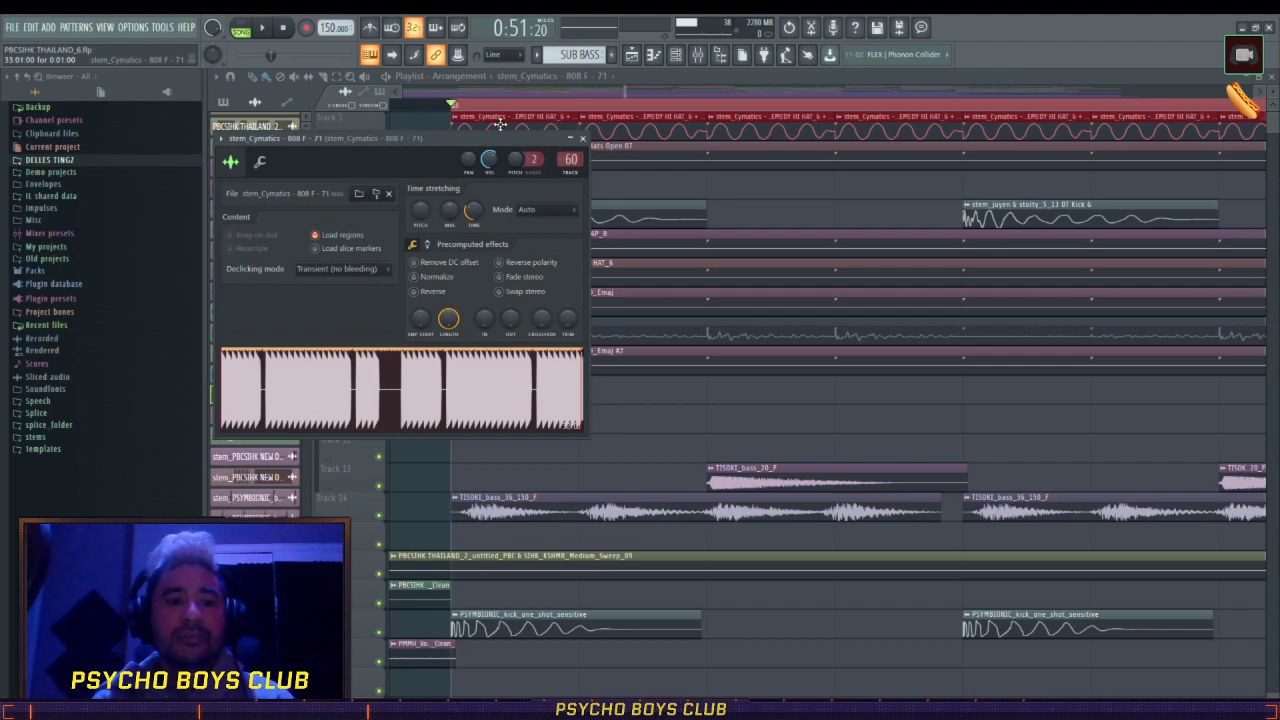
{"action": "key", "text": "F9"}
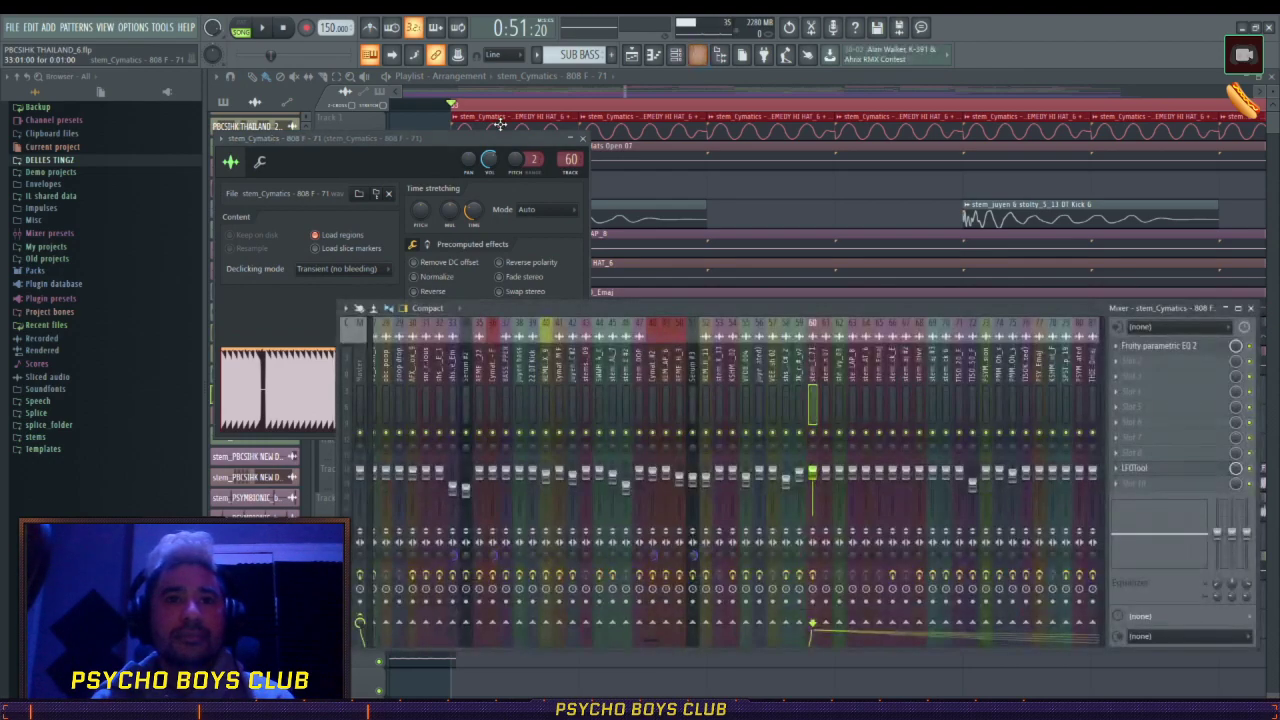
- View the Fruity parametric EQ 2 curve on the stem_Cymatics - 808 F channel, and close the EQ and the sample settings
{"action": "left_click", "coordinate": [1166, 350]}
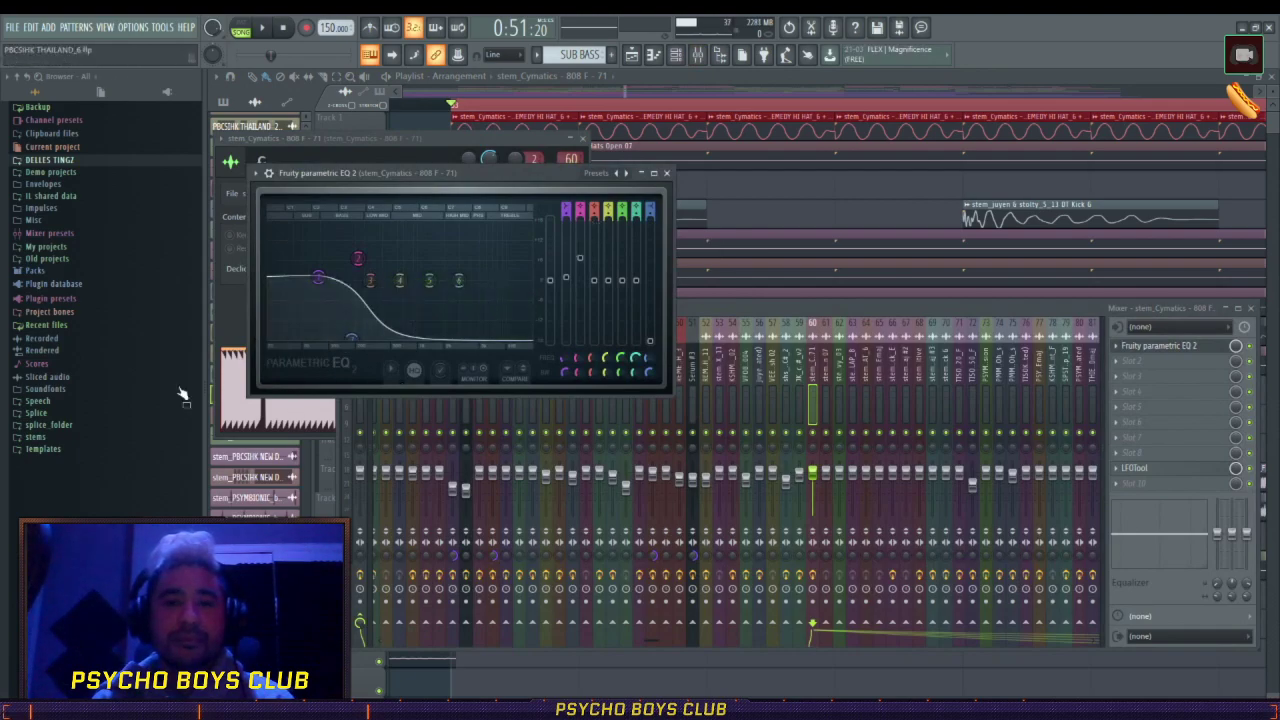
{"action": "left_click_drag", "start_coordinate": [497, 174], "coordinate": [603, 191]}
{"action": "left_click", "coordinate": [773, 191]}
{"action": "key", "text": "Escape"}
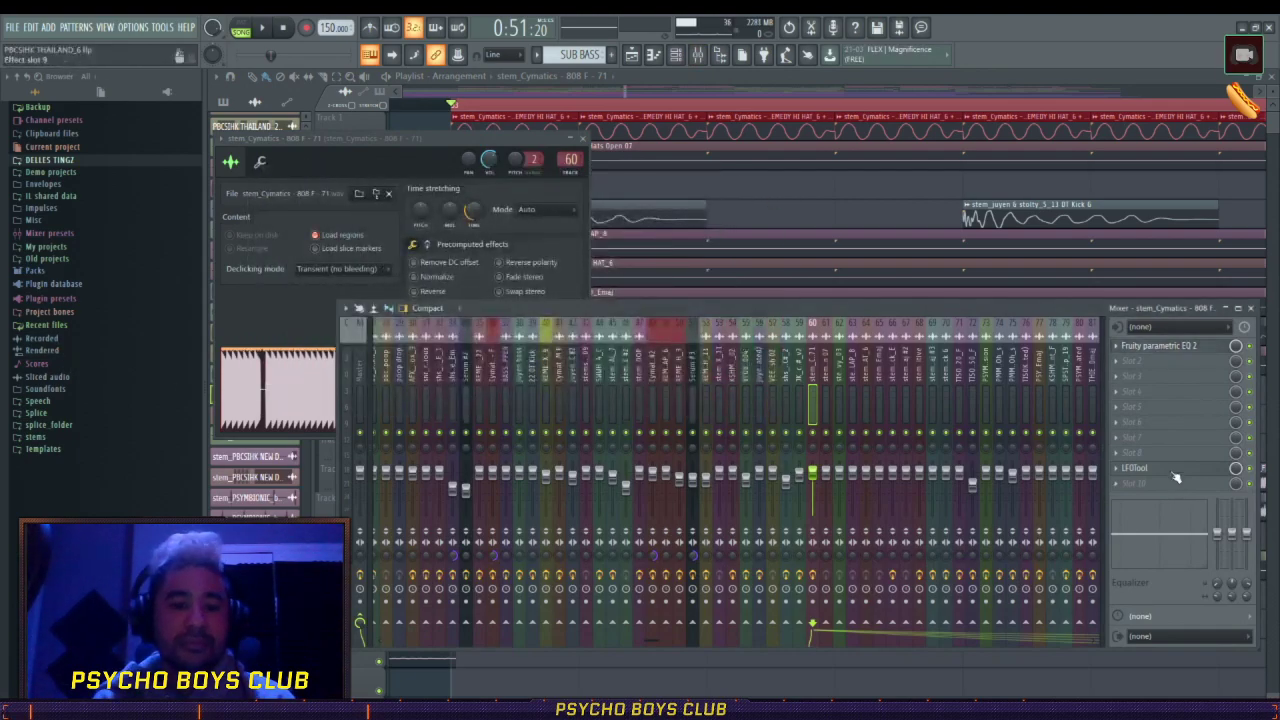
{"action": "left_click", "coordinate": [592, 145]}
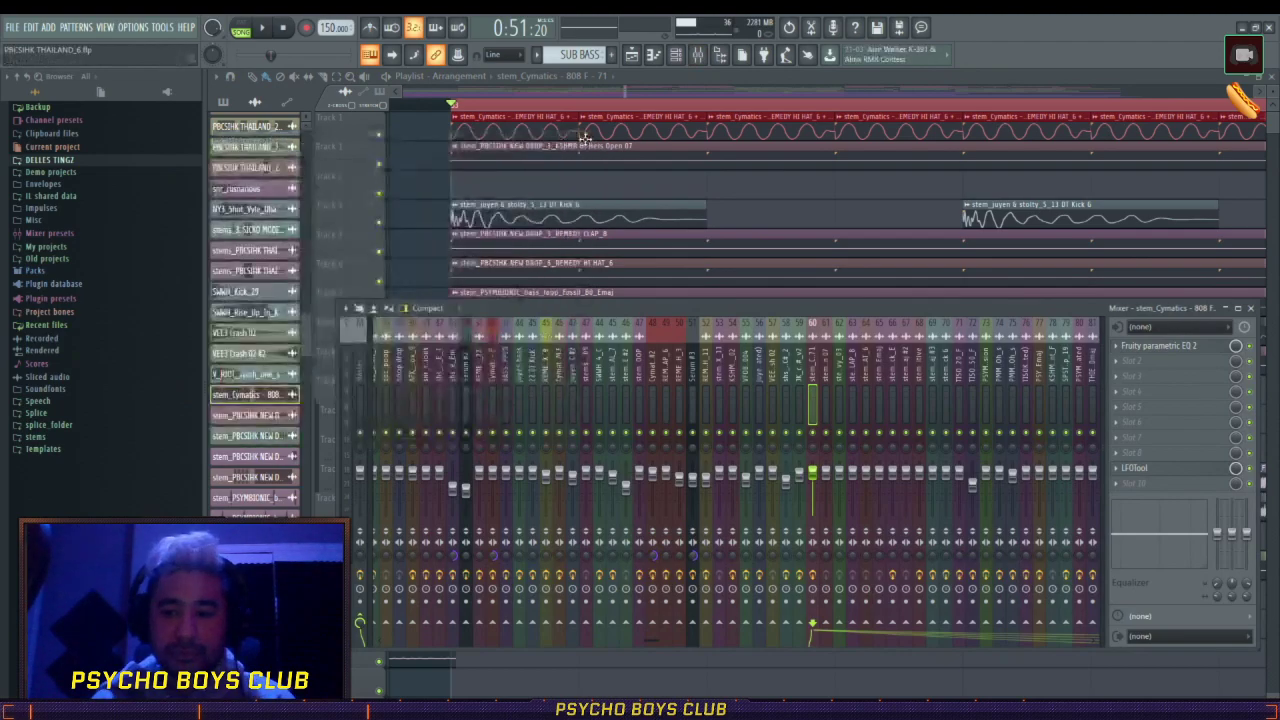
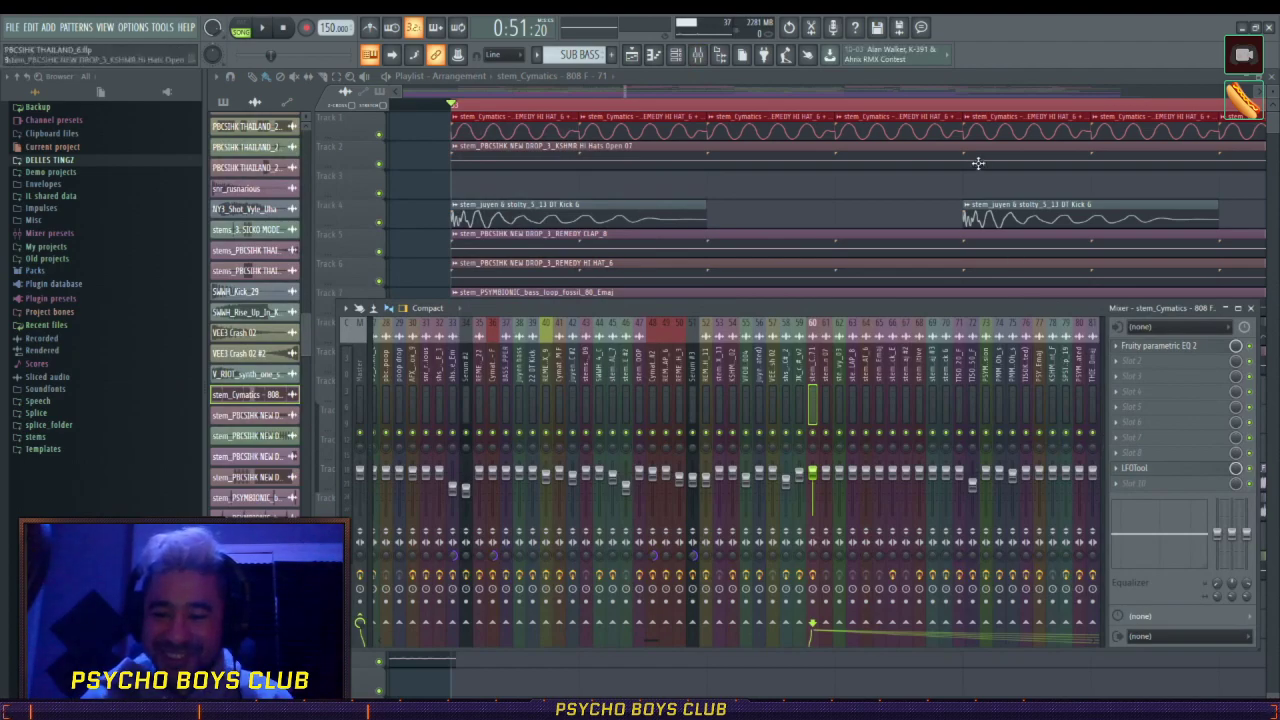
- Hide the mixer and play the bar 33 drop with only the TISOKI_bass_20_F clips on Track 13 soloed
{"action": "key", "text": "F9"}
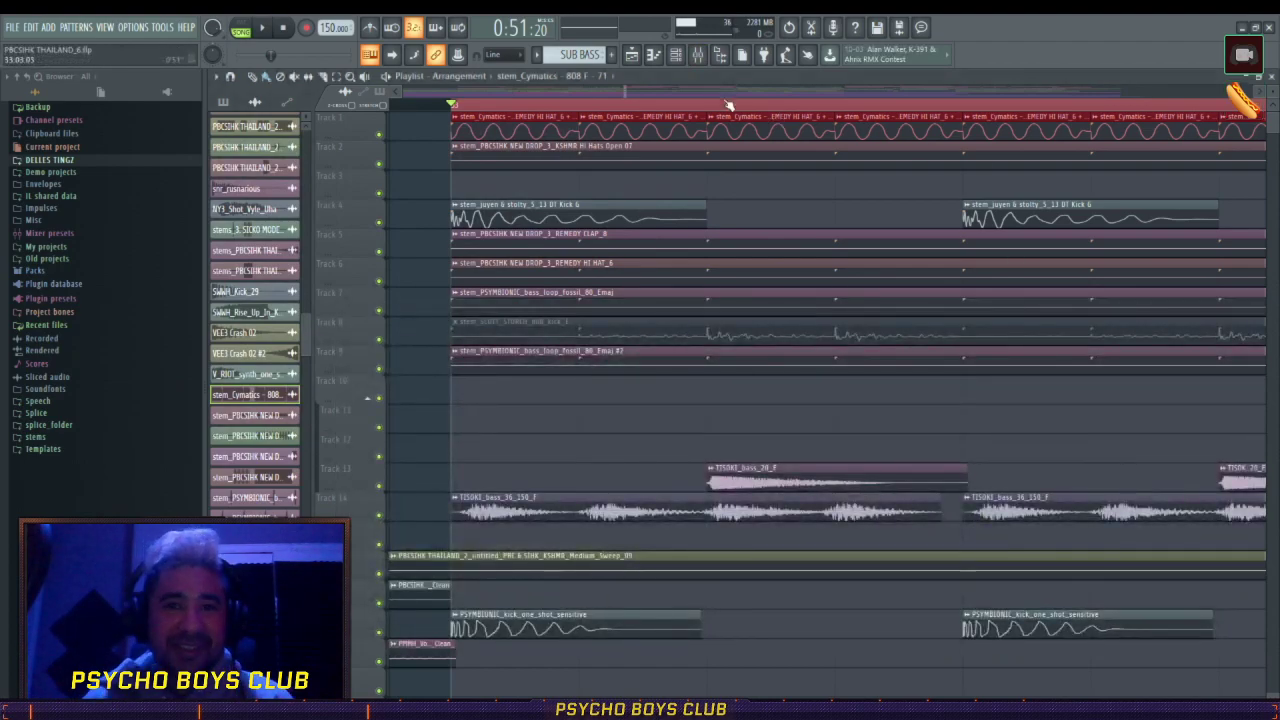
{"action": "scroll", "coordinate": [731, 237], "scroll_direction": "down", "scroll_amount": 3}
{"action": "scroll", "coordinate": [728, 240], "scroll_direction": "up", "scroll_amount": 3}
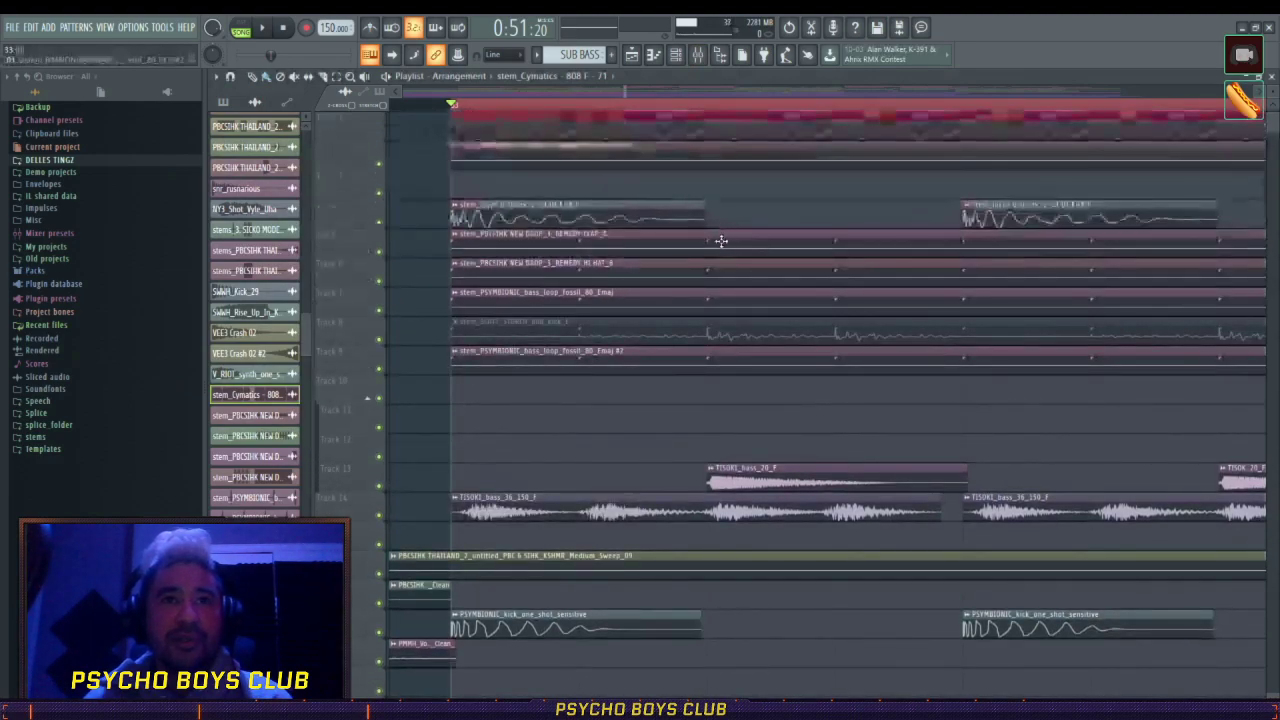
{"action": "left_click", "coordinate": [379, 486], "text": "ctrl"}
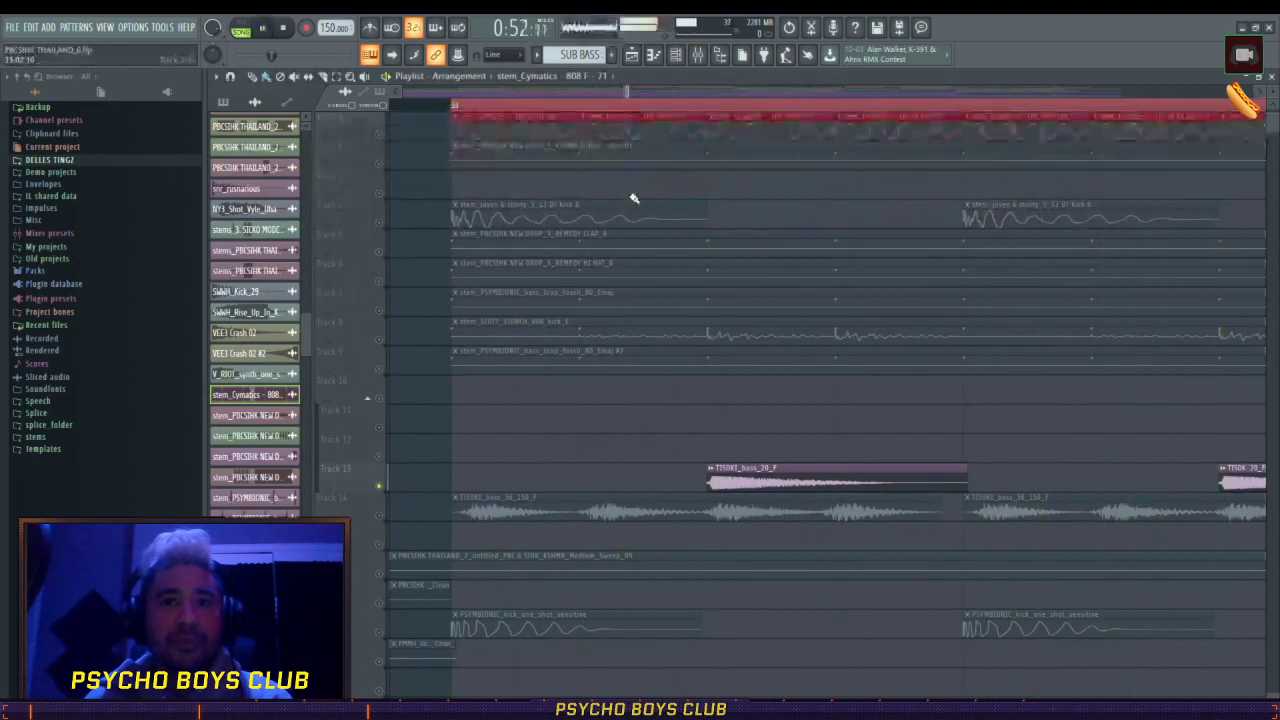
{"action": "scroll", "coordinate": [665, 112], "scroll_direction": "down", "scroll_amount": 1}
{"action": "scroll", "coordinate": [665, 112], "scroll_direction": "down", "scroll_amount": 4}
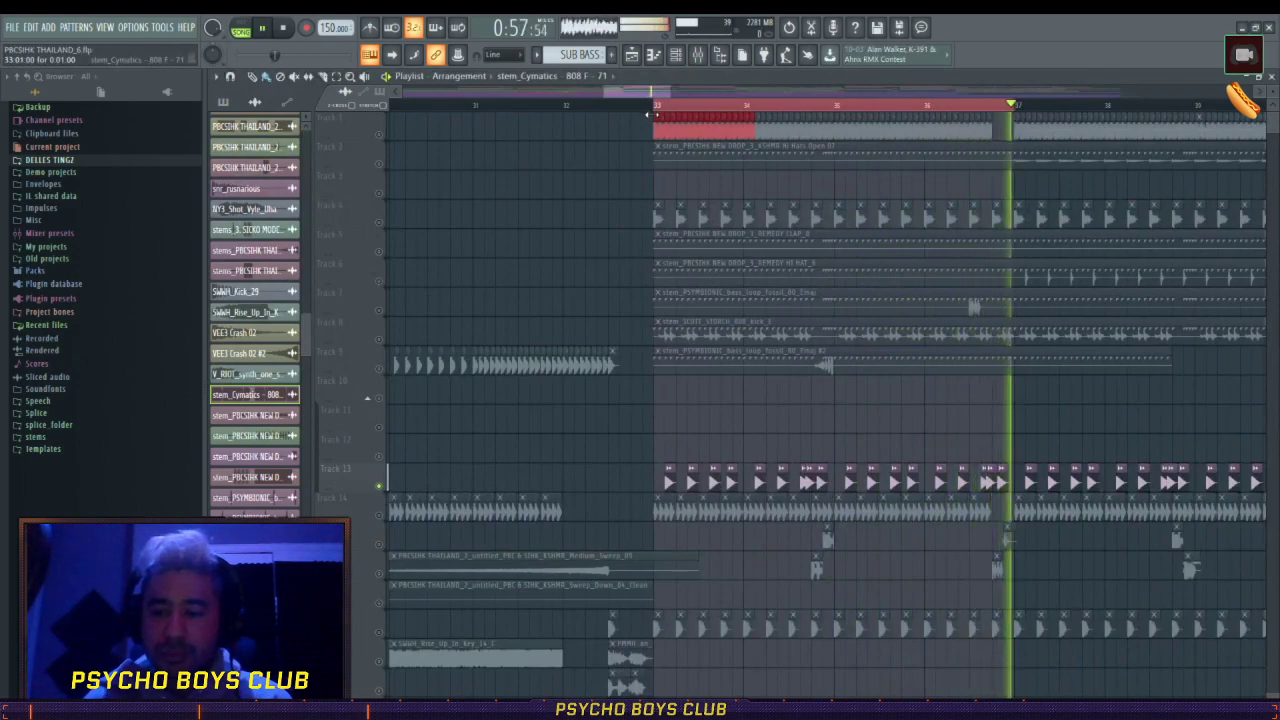
{"action": "key", "text": "space"}
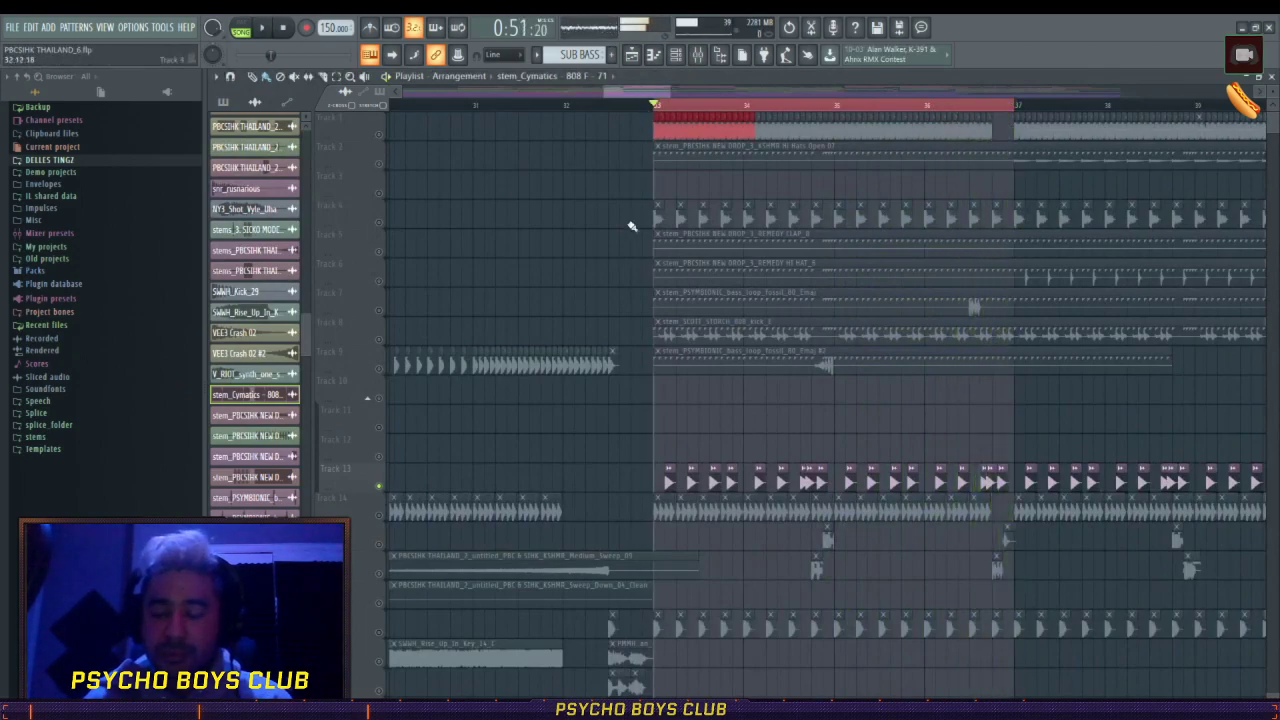
- Audition Track 14's TISOKI_bass_36_150_F clips solo and together with Track 13, and restore all tracks
{"action": "right_click", "coordinate": [379, 487]}
{"action": "right_click", "coordinate": [379, 516]}
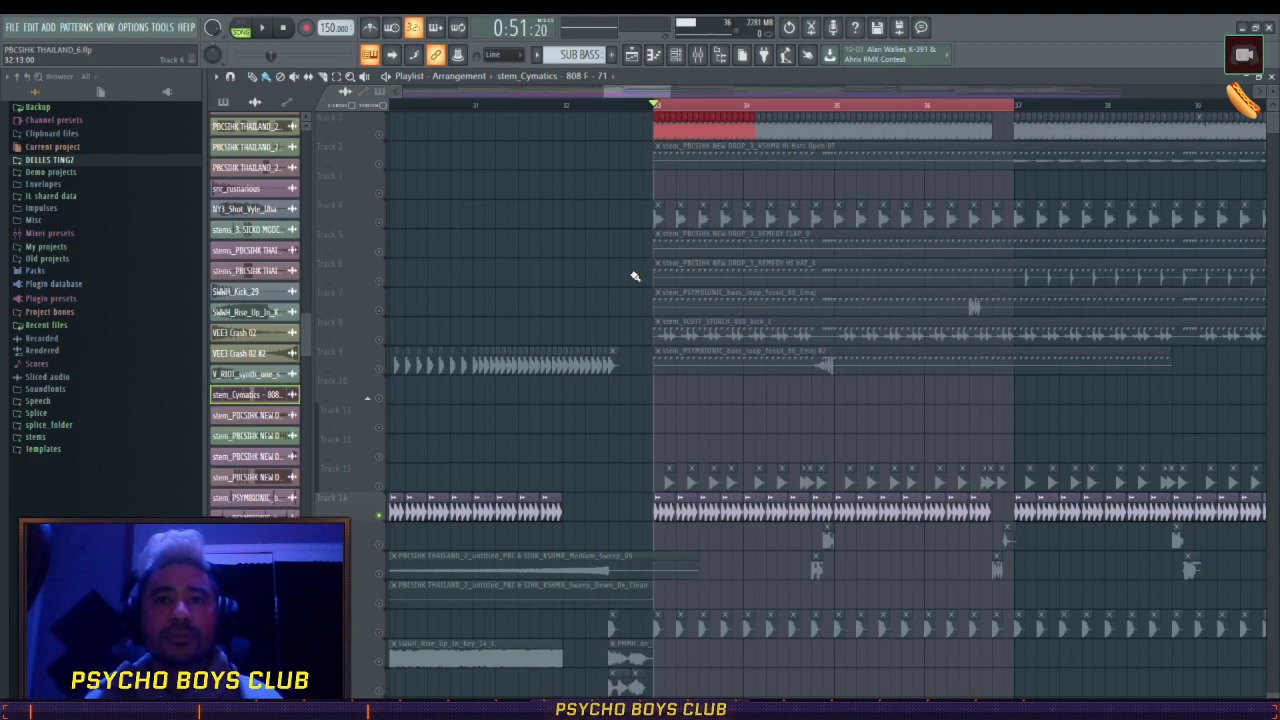
{"action": "key", "text": "space"}
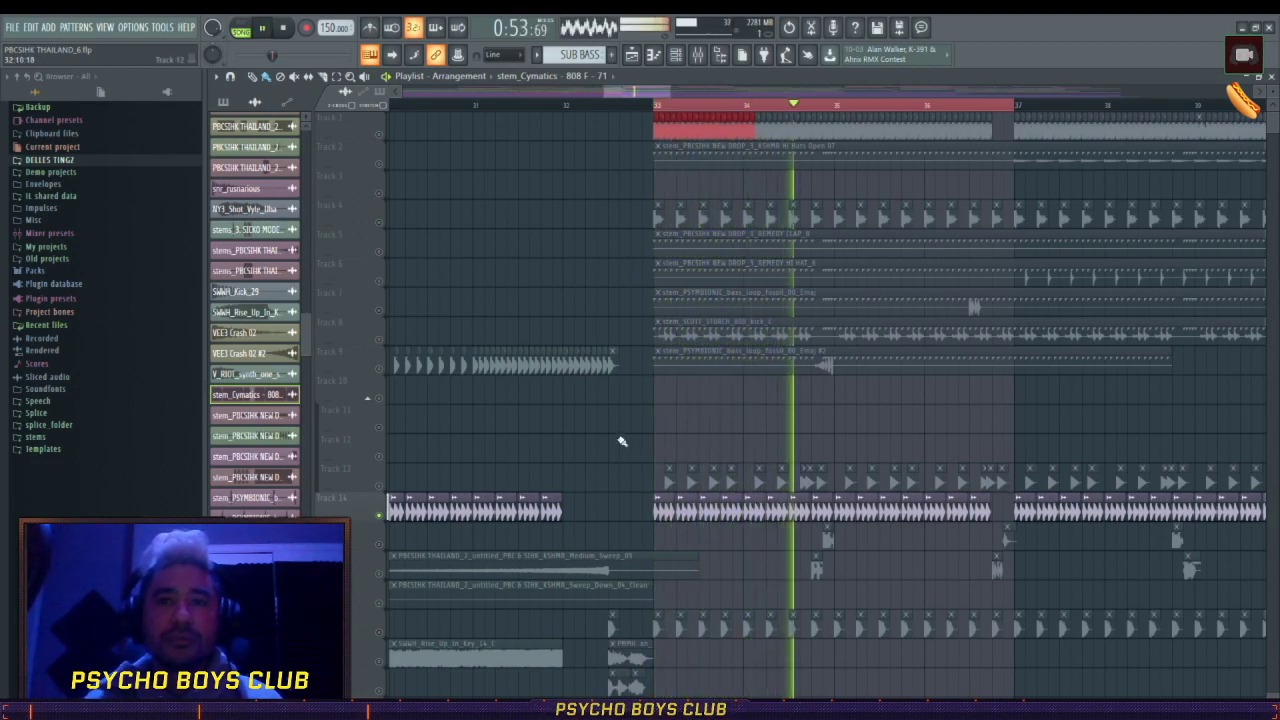
{"action": "left_click", "coordinate": [385, 487]}
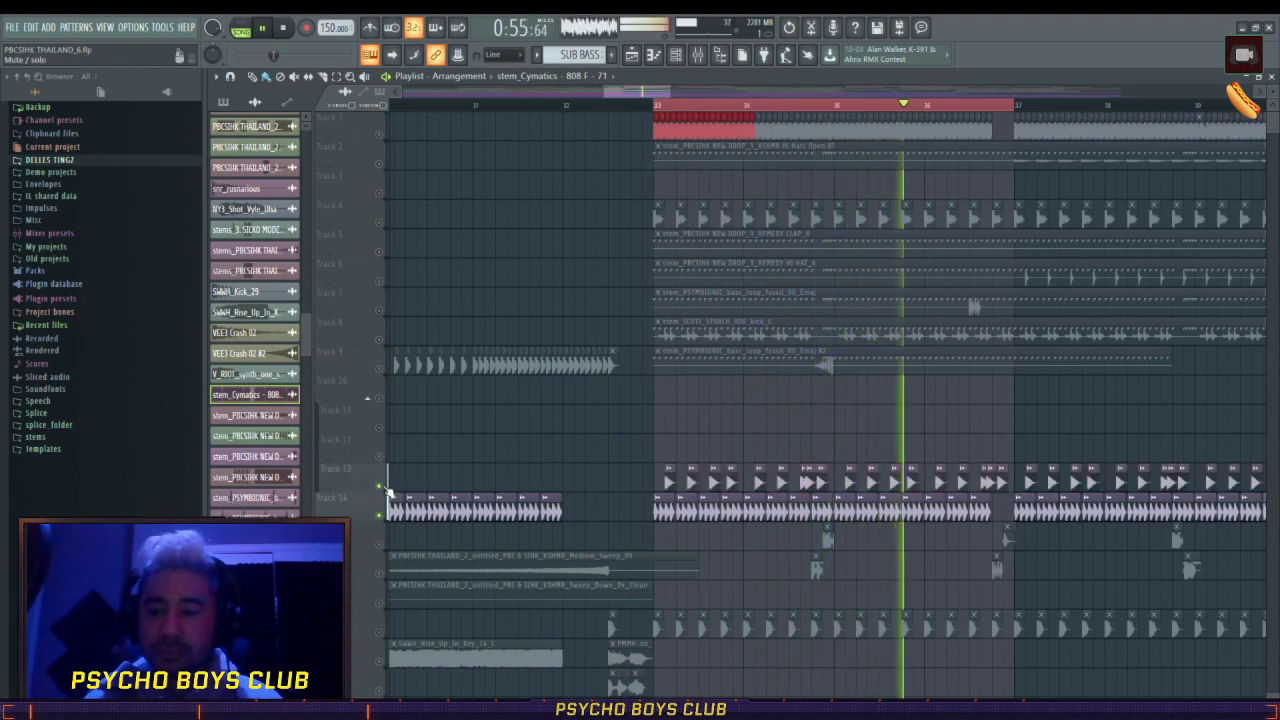
{"action": "key", "text": "space"}
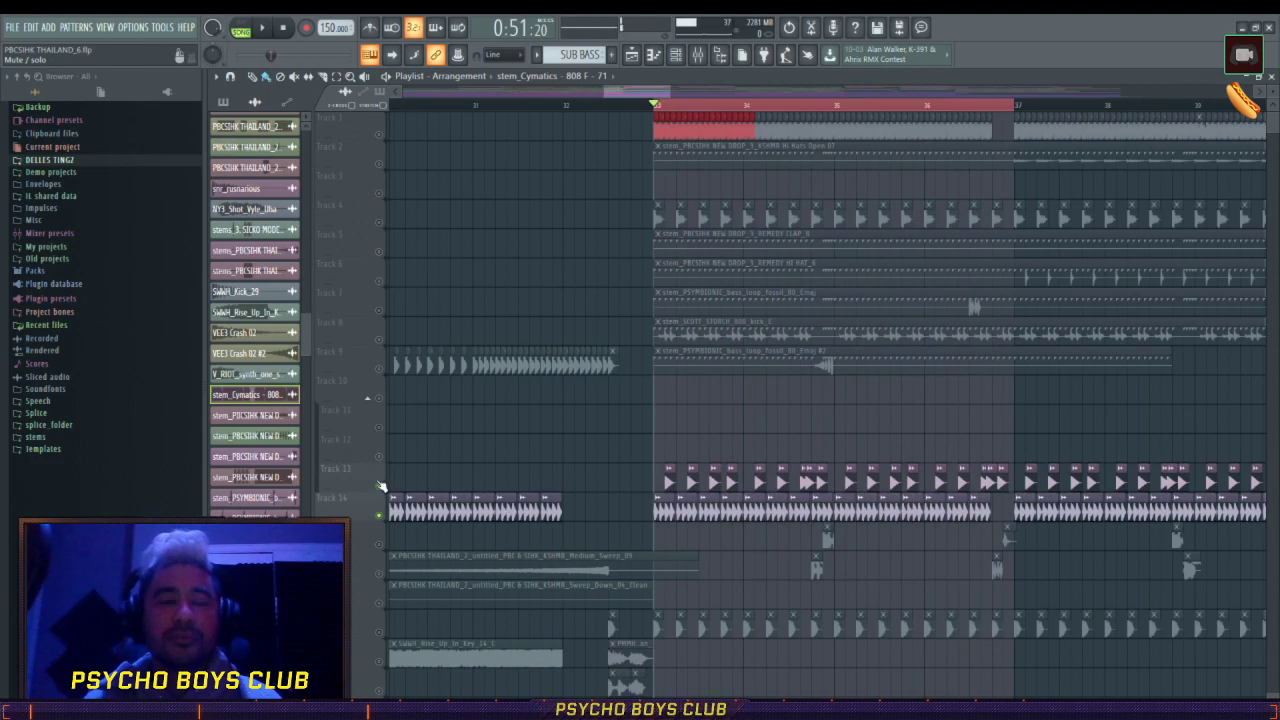
{"action": "right_click", "coordinate": [381, 487]}
{"action": "right_click", "coordinate": [382, 487]}
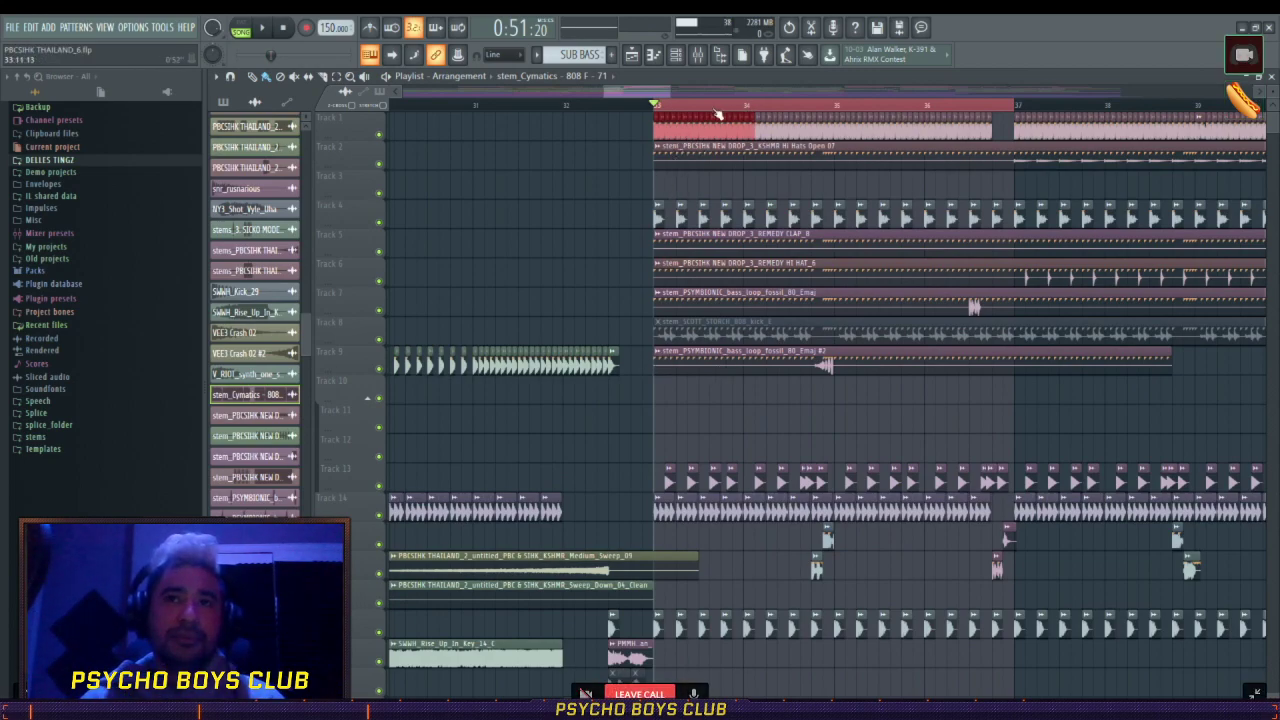
- Audition the stem_Cymatics - 808 F clips on Track 1 solo from bar 33, unsolo the track and stop playback
{"action": "scroll", "coordinate": [703, 110], "scroll_direction": "up", "scroll_amount": 2}
{"action": "scroll", "coordinate": [703, 110], "scroll_direction": "up", "scroll_amount": 3}
{"action": "right_click", "coordinate": [379, 134]}
{"action": "key", "text": "space"}
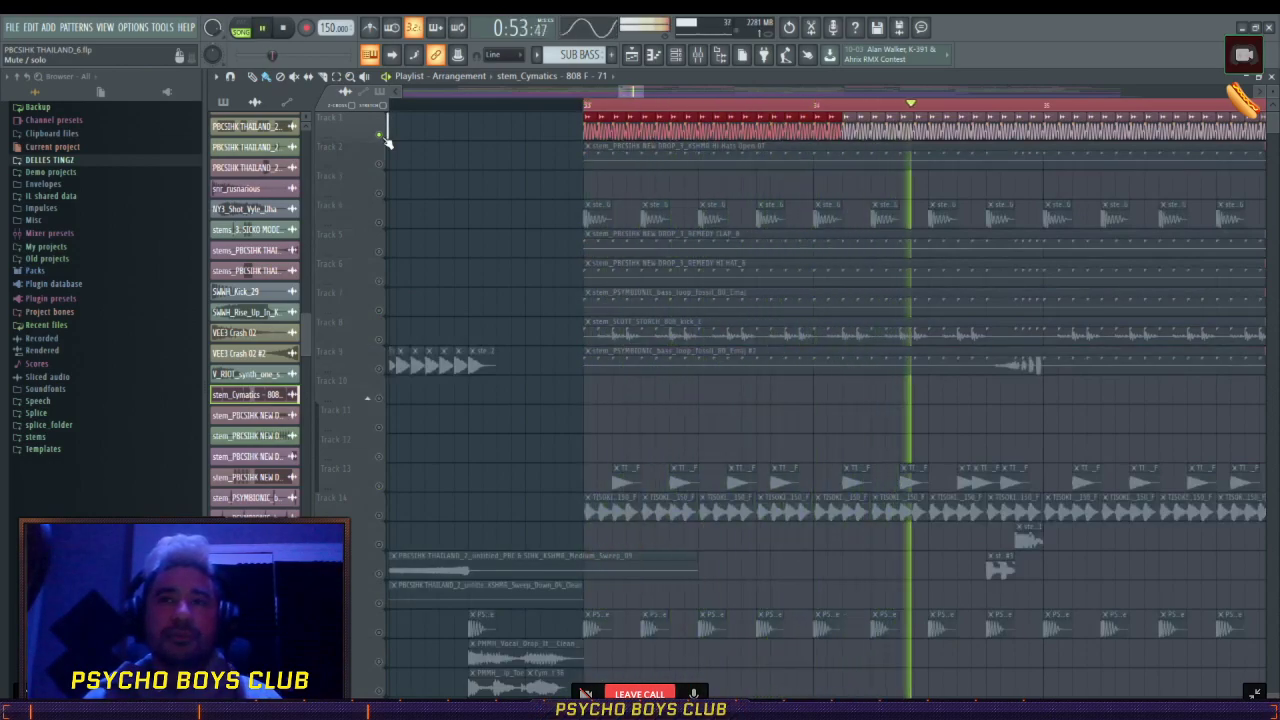
{"action": "right_click", "coordinate": [385, 138]}
{"action": "key", "text": "space"}
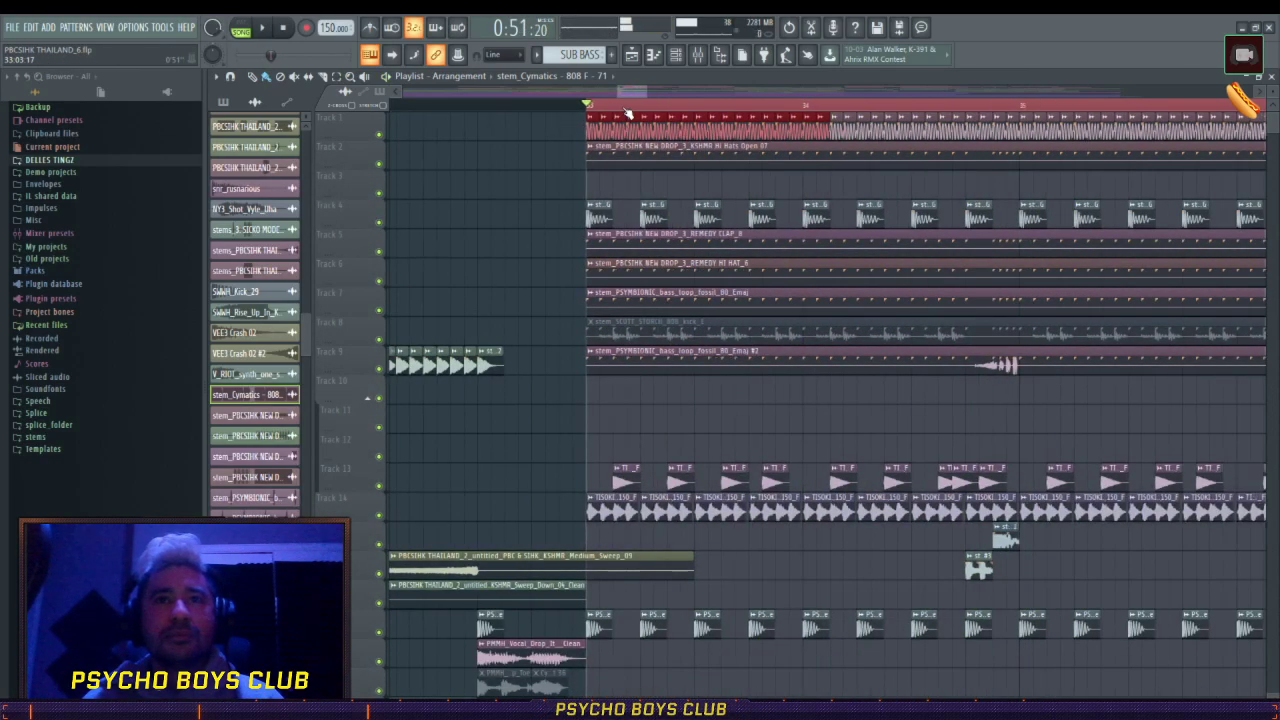
- Look through the playlist tracks around the bar 33 drop, play it briefly with all tracks active and stop playback
{"action": "scroll", "coordinate": [628, 113], "scroll_direction": "down", "scroll_amount": 5}
{"action": "scroll", "coordinate": [653, 220], "scroll_direction": "down", "scroll_amount": 6}
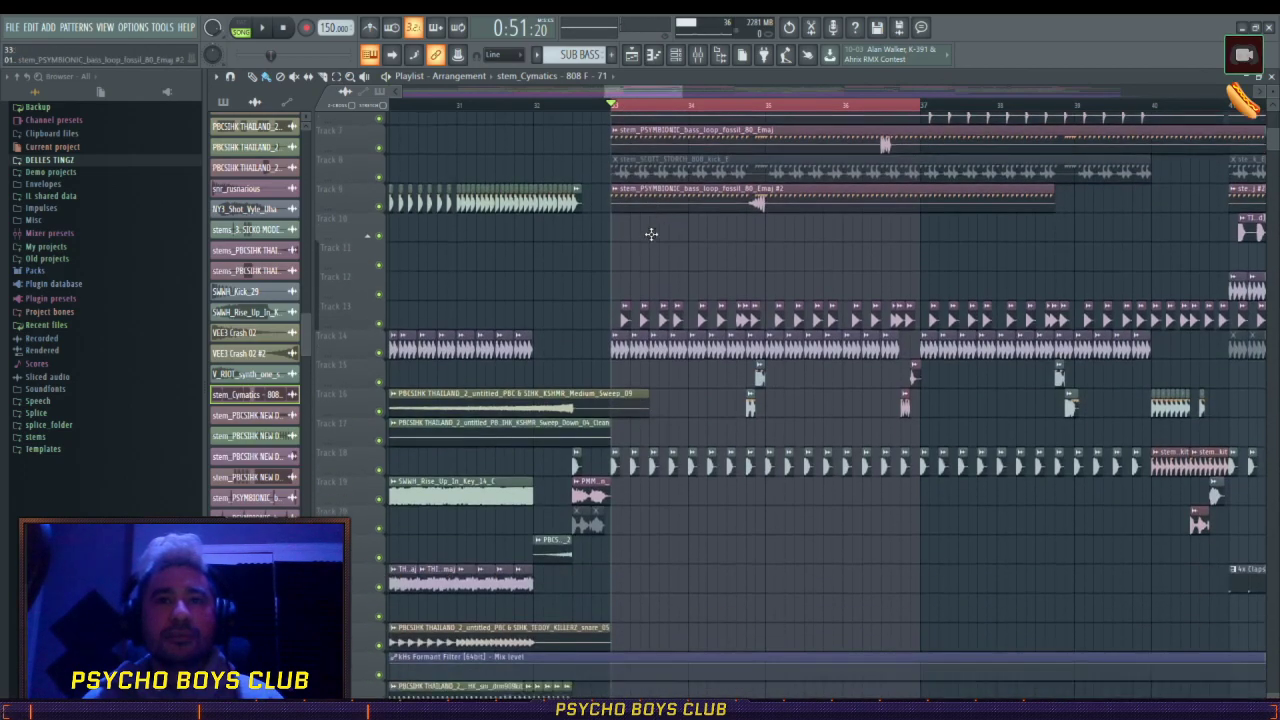
{"action": "scroll", "coordinate": [651, 237], "scroll_direction": "up", "scroll_amount": 6}
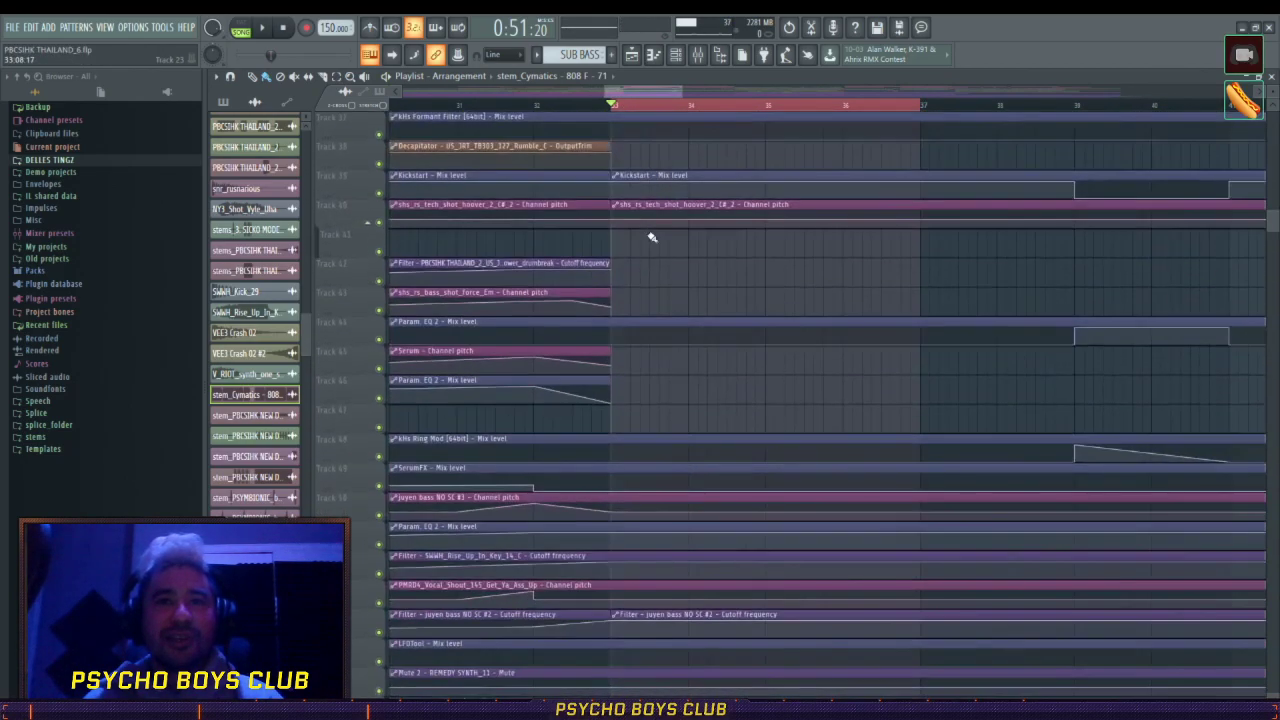
{"action": "scroll", "coordinate": [651, 237], "scroll_direction": "up", "scroll_amount": 3}
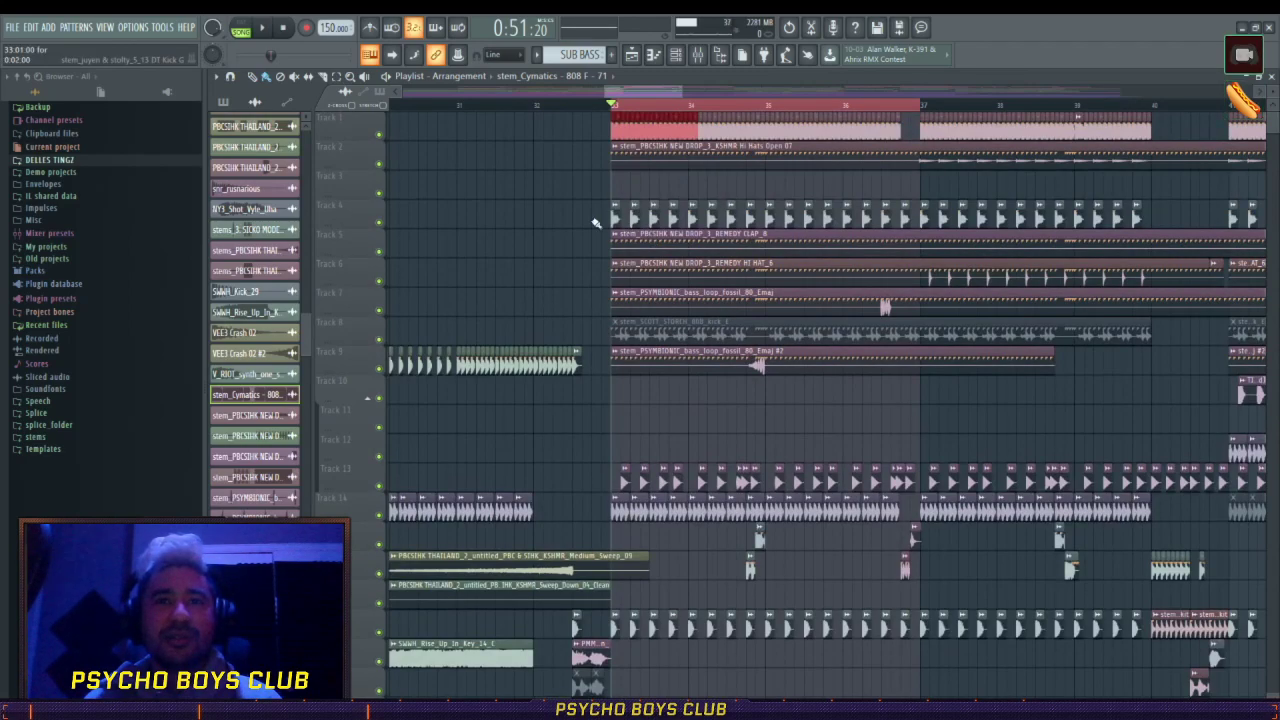
{"action": "left_click", "coordinate": [262, 28]}
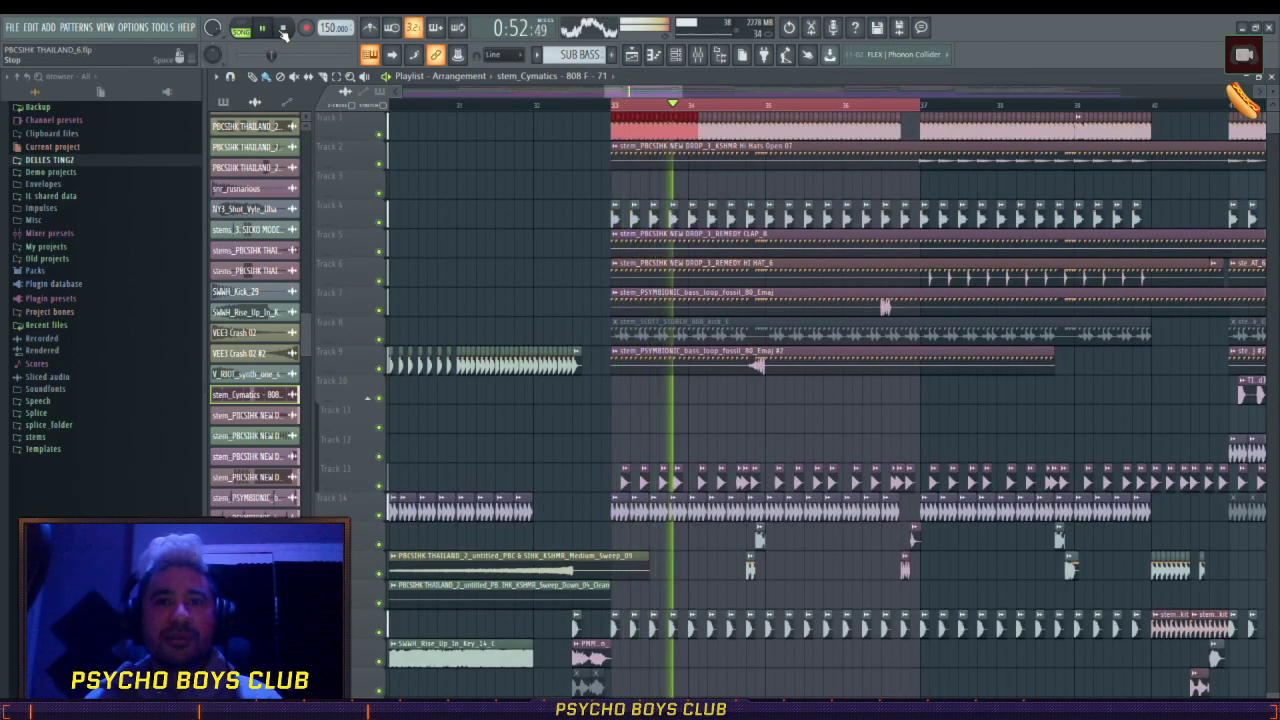
{"action": "left_click", "coordinate": [283, 30]}
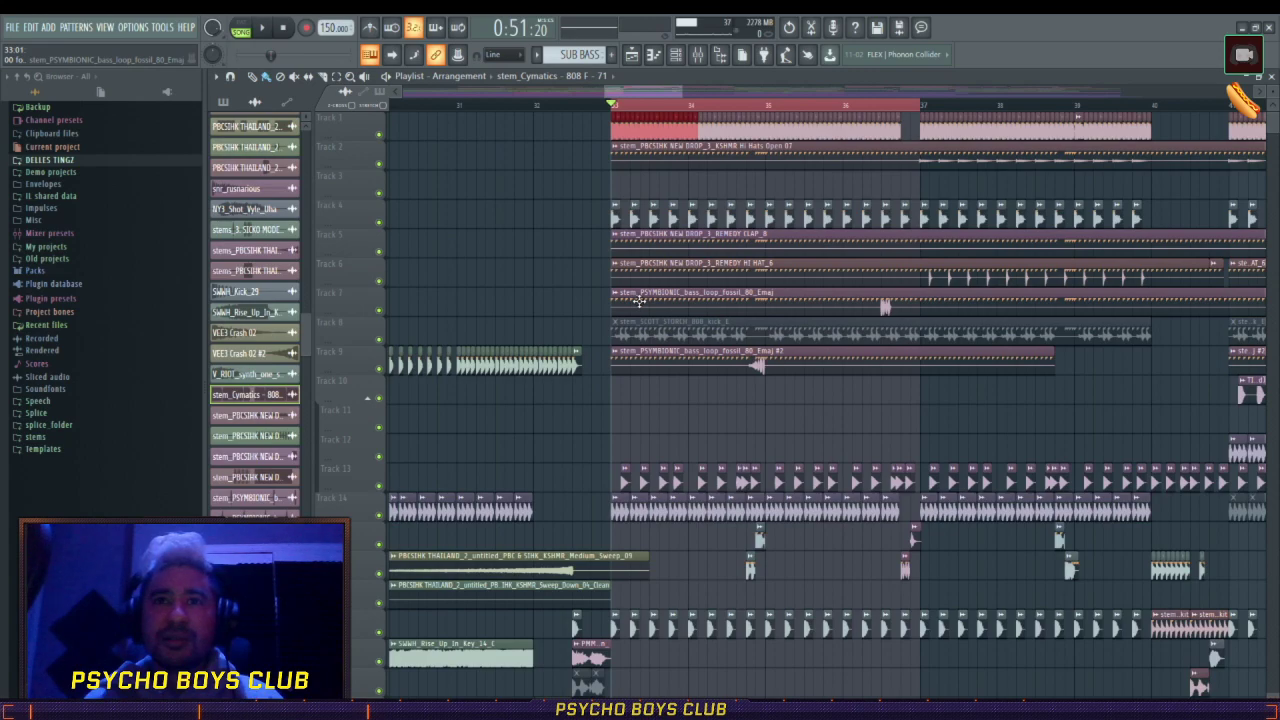
- Examine the clip layers of the PBCSIHK THAILAND_6 drop section from bar 33 through bar 49
{"action": "scroll", "coordinate": [735, 113], "scroll_direction": "up", "scroll_amount": 3}
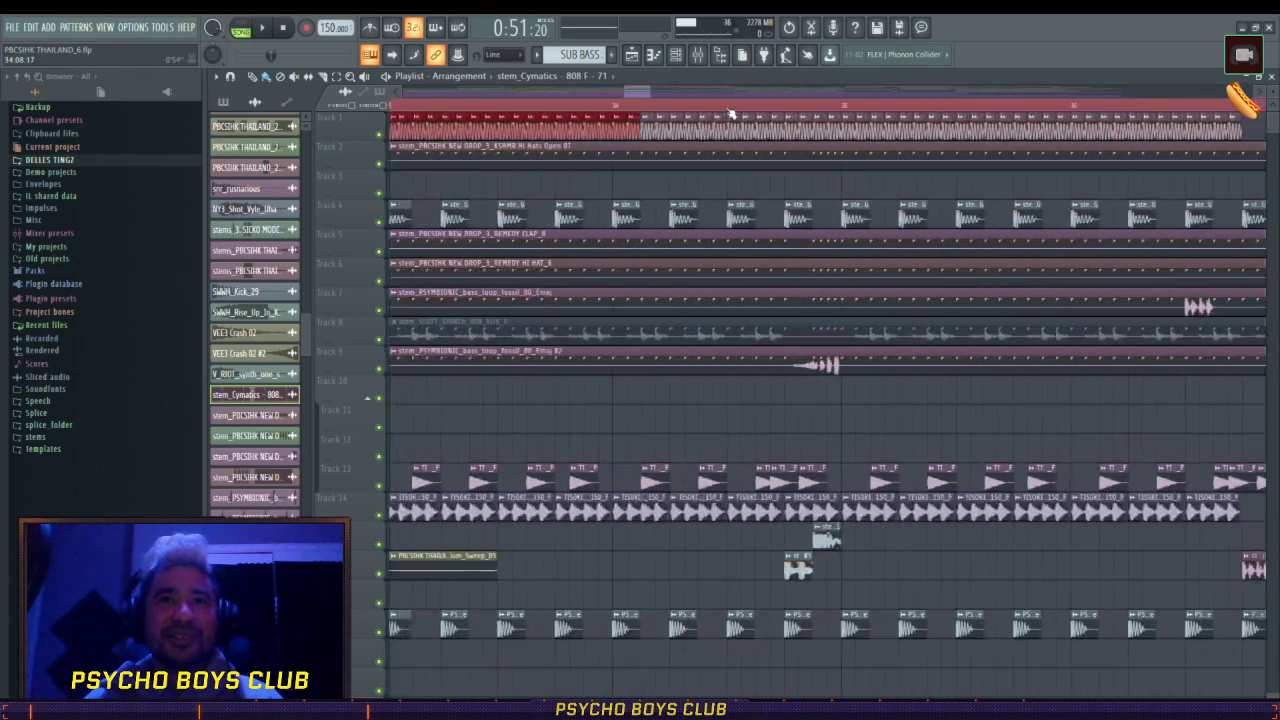
{"action": "scroll", "coordinate": [731, 113], "scroll_direction": "up", "scroll_amount": 2}
{"action": "scroll", "coordinate": [709, 371], "scroll_direction": "down", "scroll_amount": 4}
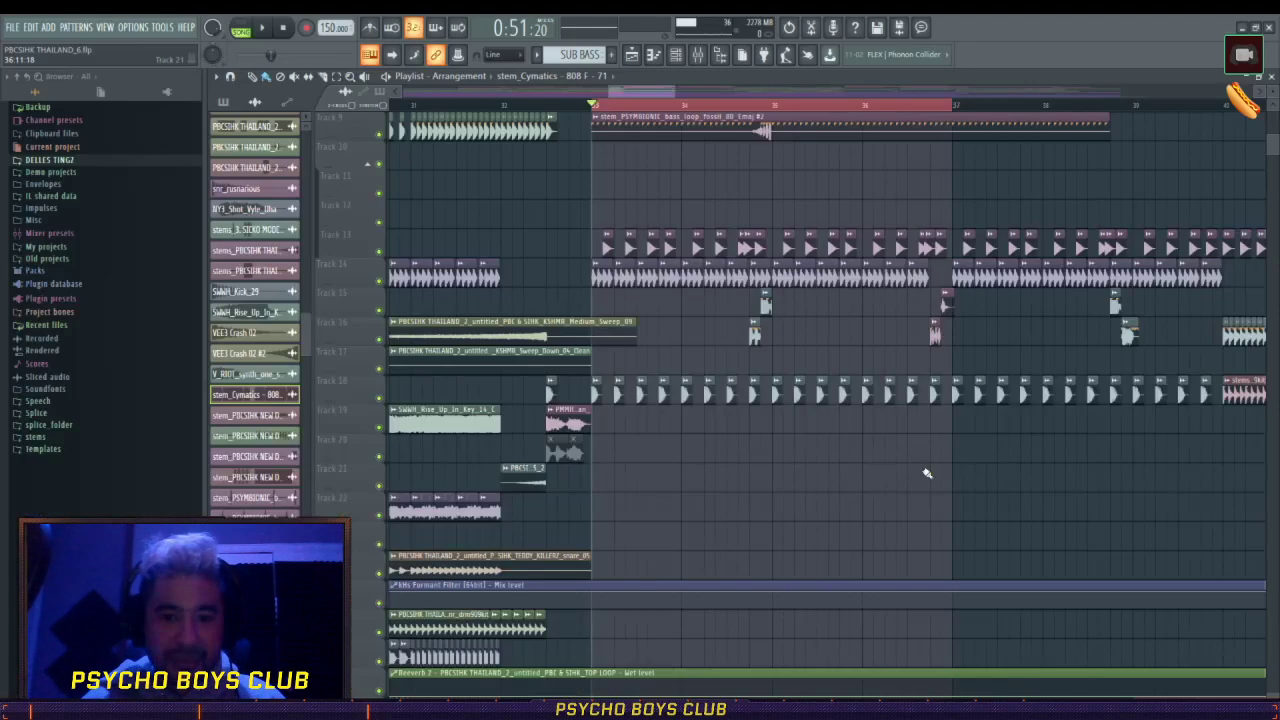
{"action": "scroll", "coordinate": [924, 448], "scroll_direction": "up", "scroll_amount": 4}
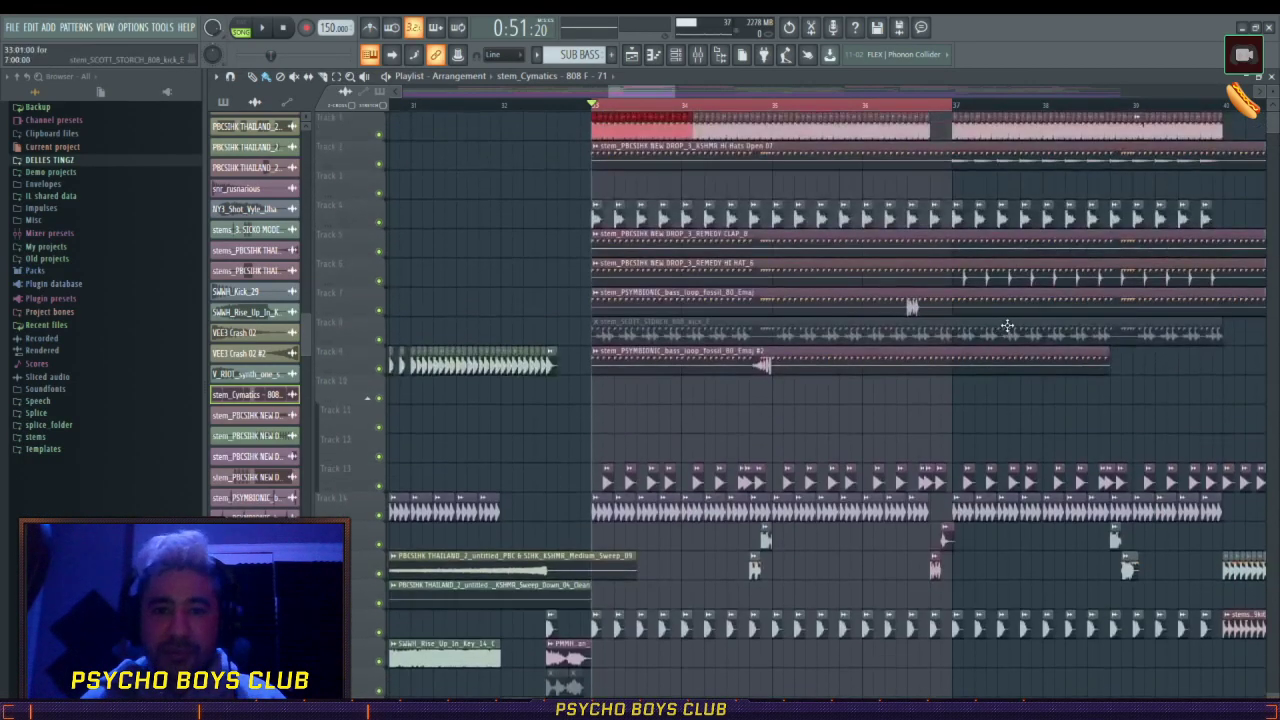
{"action": "scroll", "coordinate": [620, 106], "scroll_direction": "down", "scroll_amount": 5}
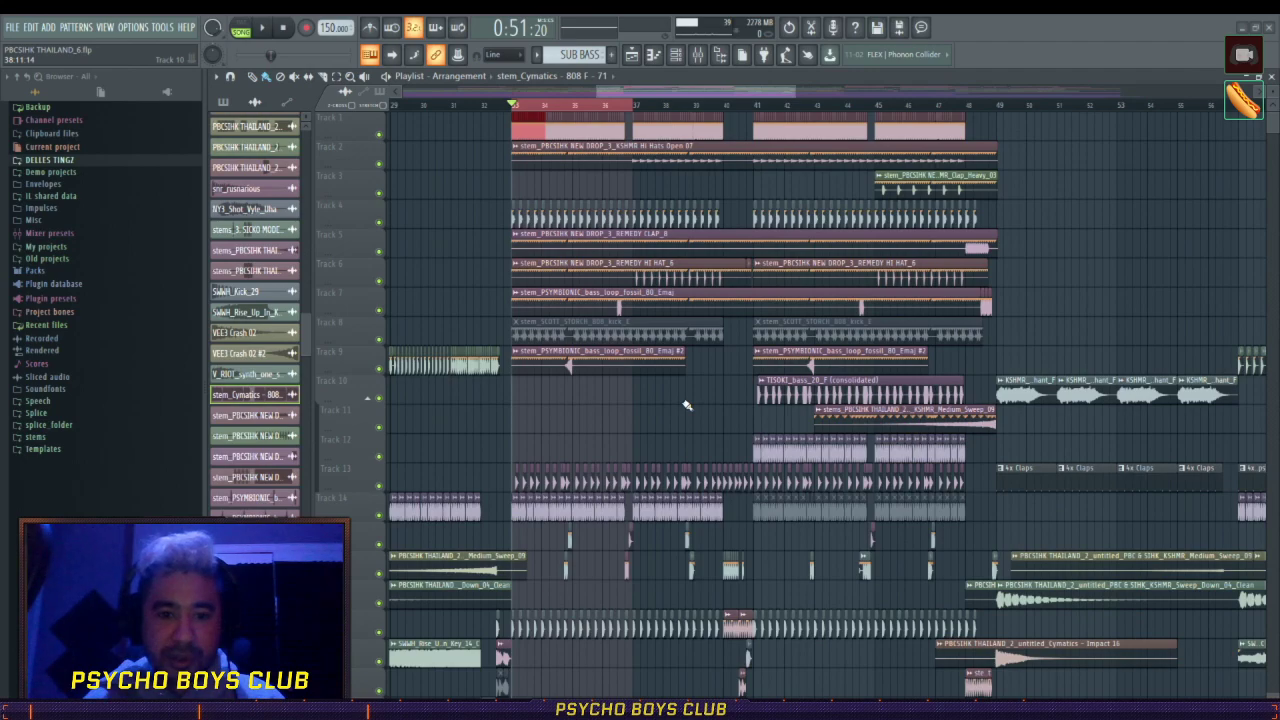
- Switch to Streamlabs OBS, maximize its window, and bring the new hard techno_3 project on screen
{"action": "left_click_drag", "start_coordinate": [900, 715], "coordinate": [755, 200]}
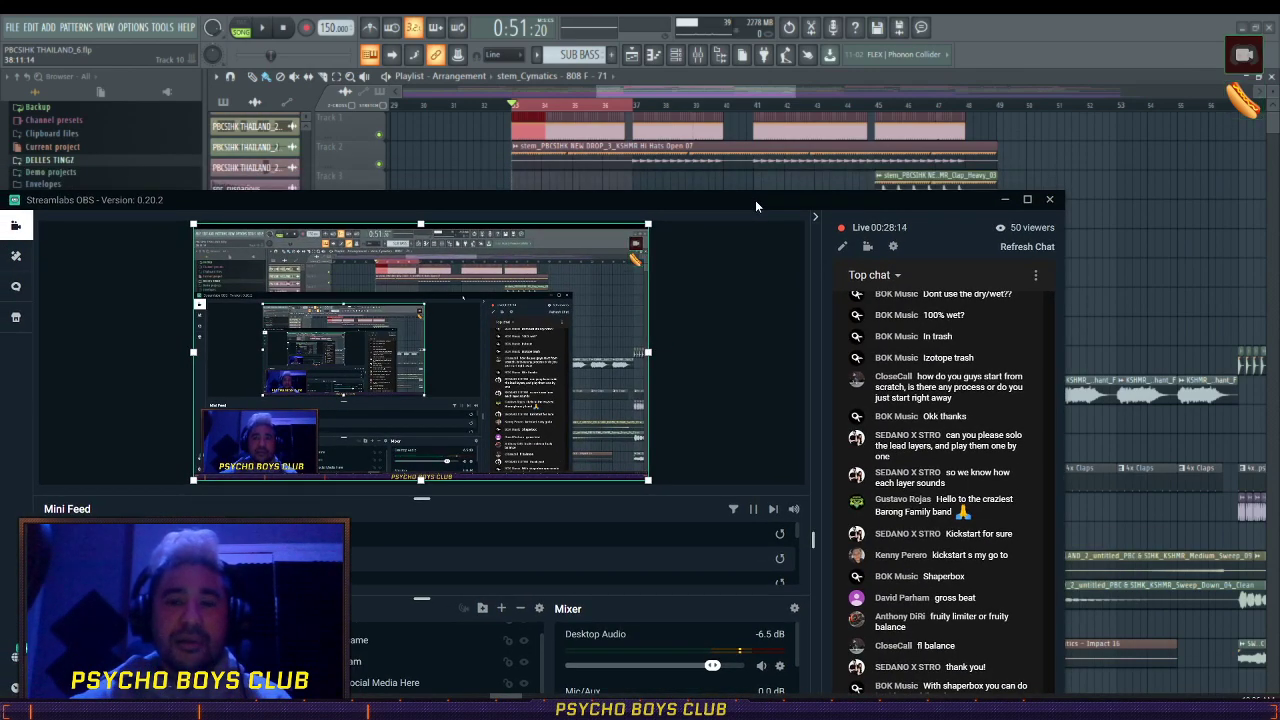
{"action": "double_click", "coordinate": [755, 199]}
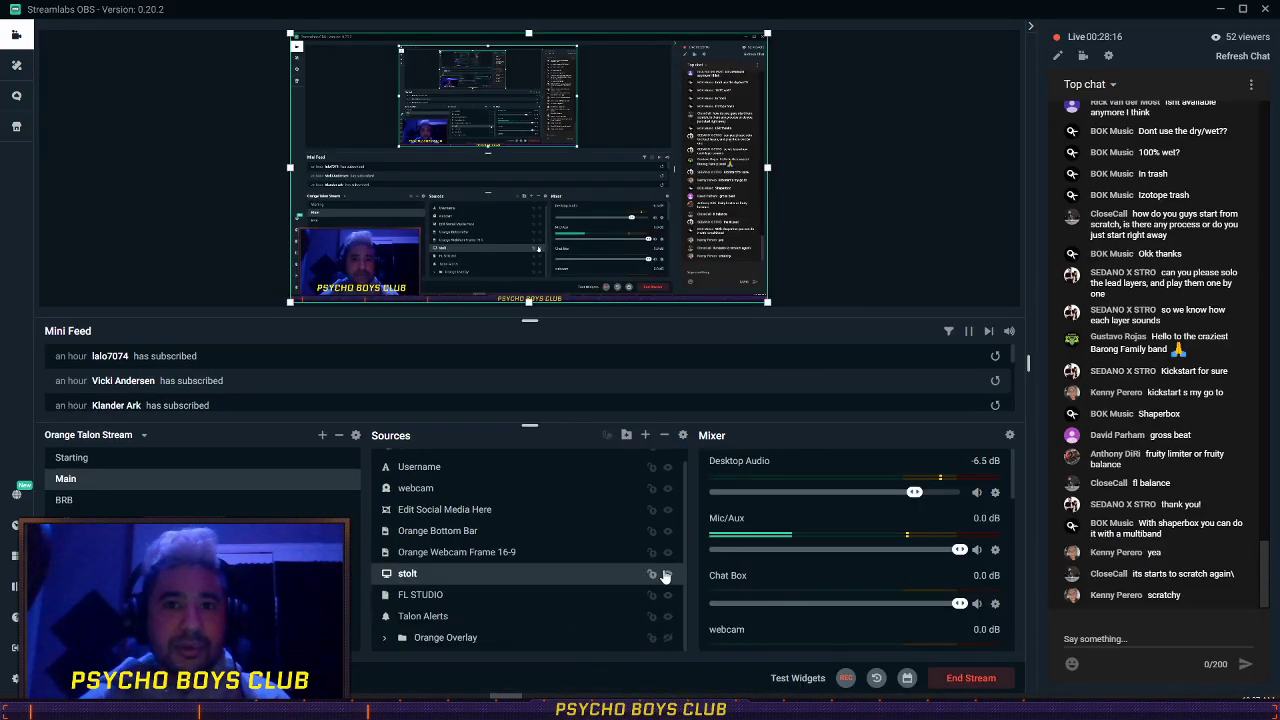
{"action": "key", "text": "alt+Tab"}
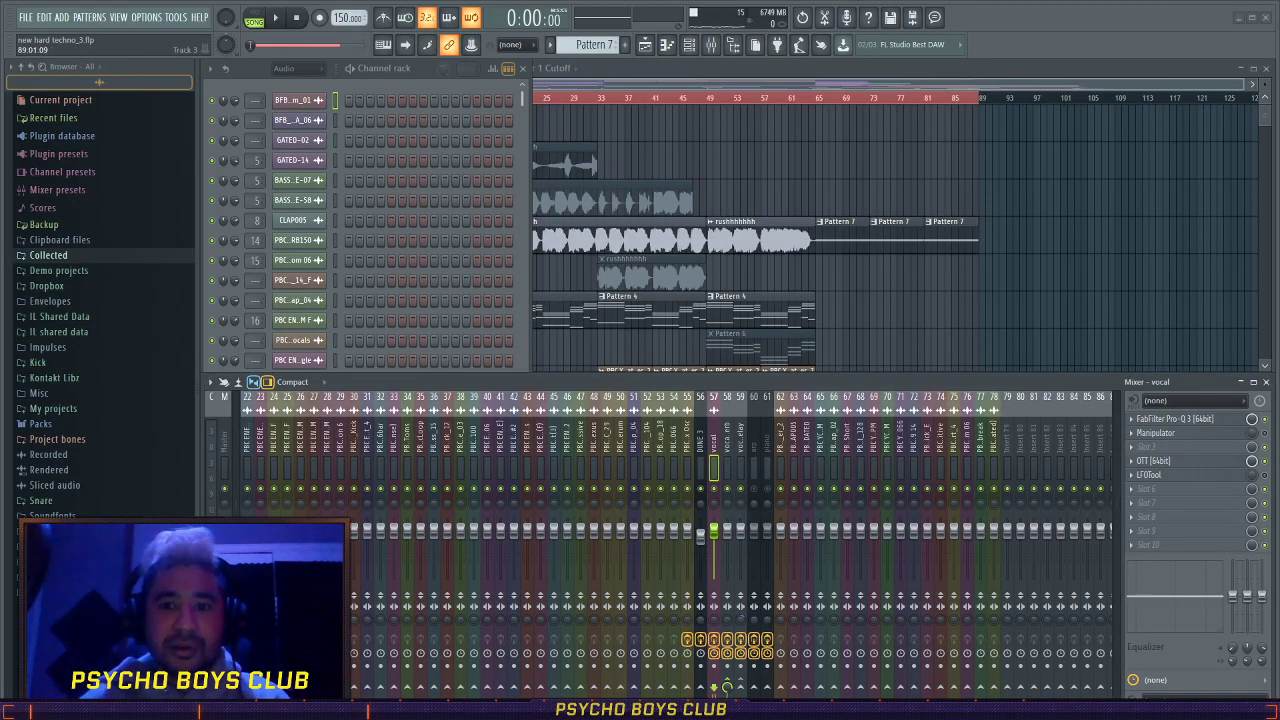
- Bring the main_2 playlist forward, hide the mixer and look over the whole arrangement of rushhhhhhh and pattern clips
{"action": "left_click", "coordinate": [734, 174]}
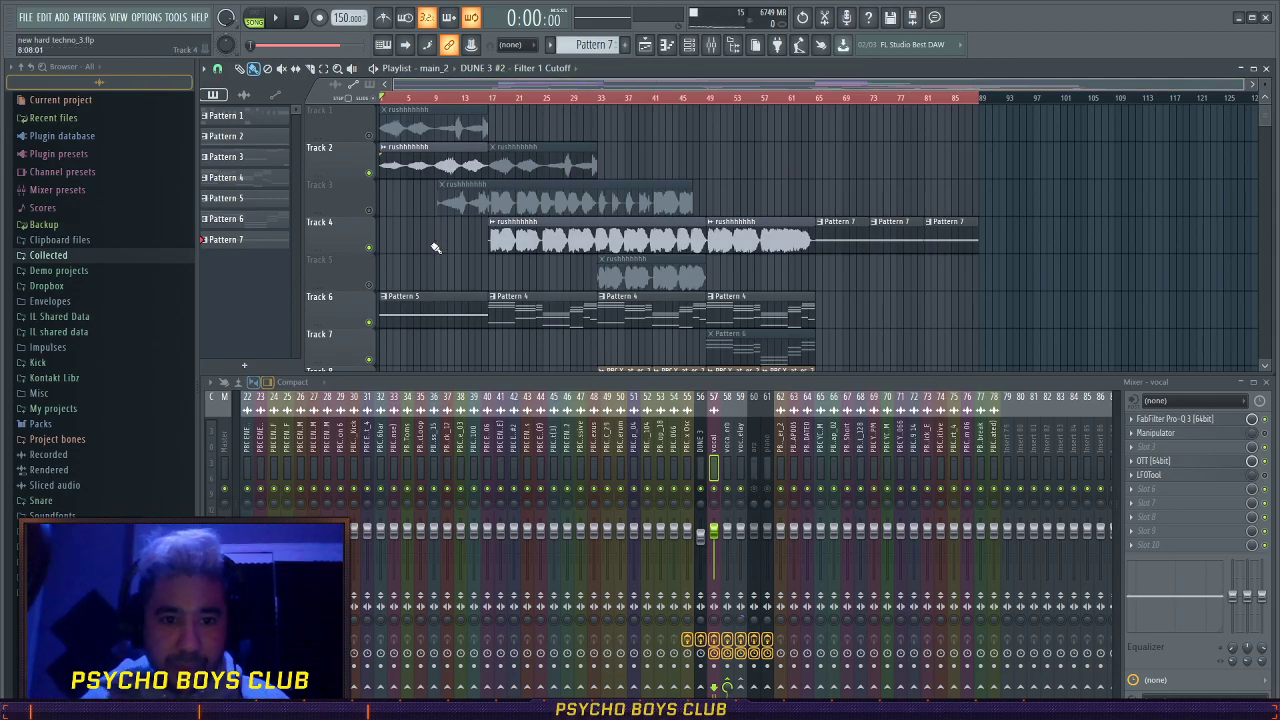
{"action": "key", "text": "F9"}
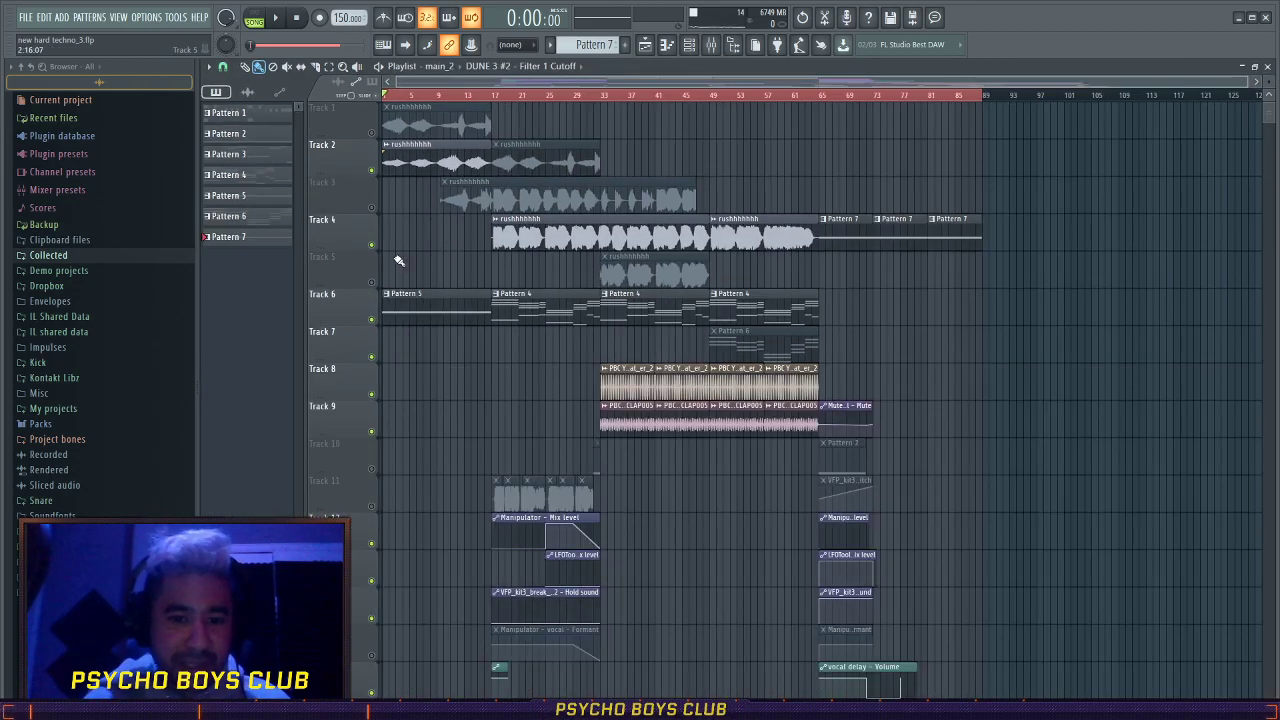
{"action": "scroll", "coordinate": [405, 256], "scroll_direction": "up", "scroll_amount": 5}
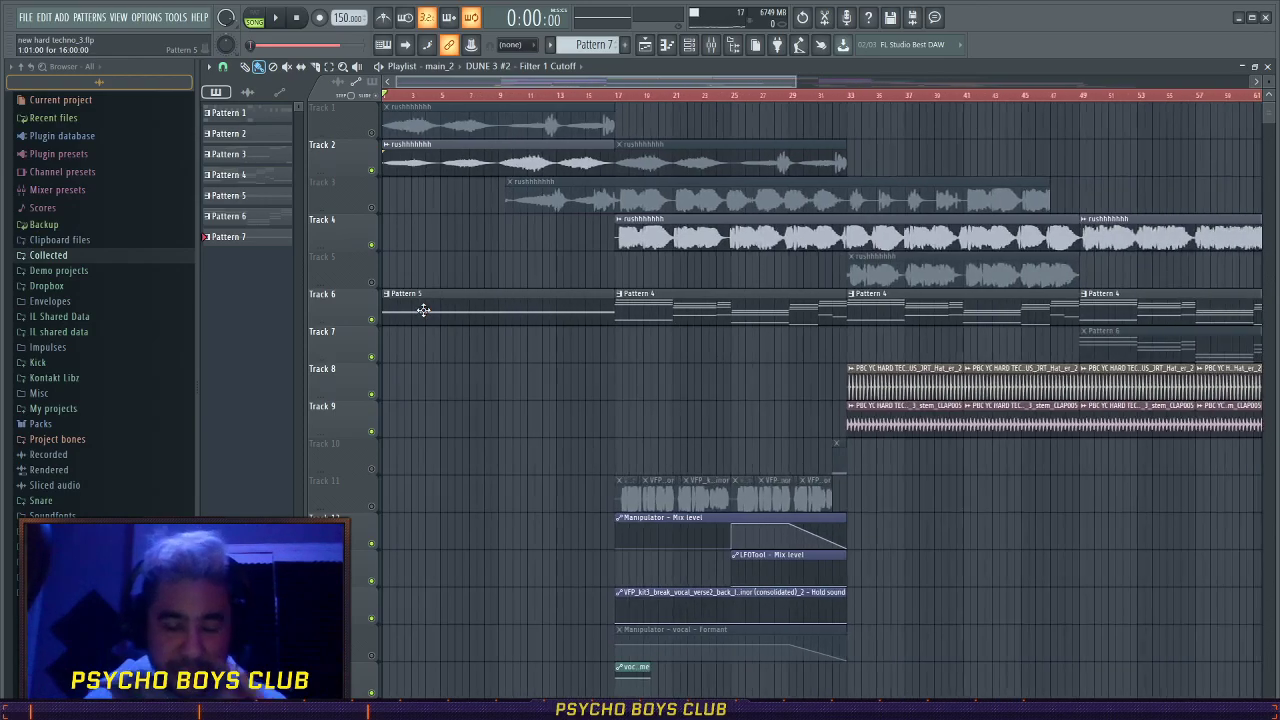
{"action": "left_click_drag", "start_coordinate": [780, 84], "coordinate": [489, 174]}
{"action": "scroll", "coordinate": [432, 172], "scroll_direction": "down", "scroll_amount": 5}
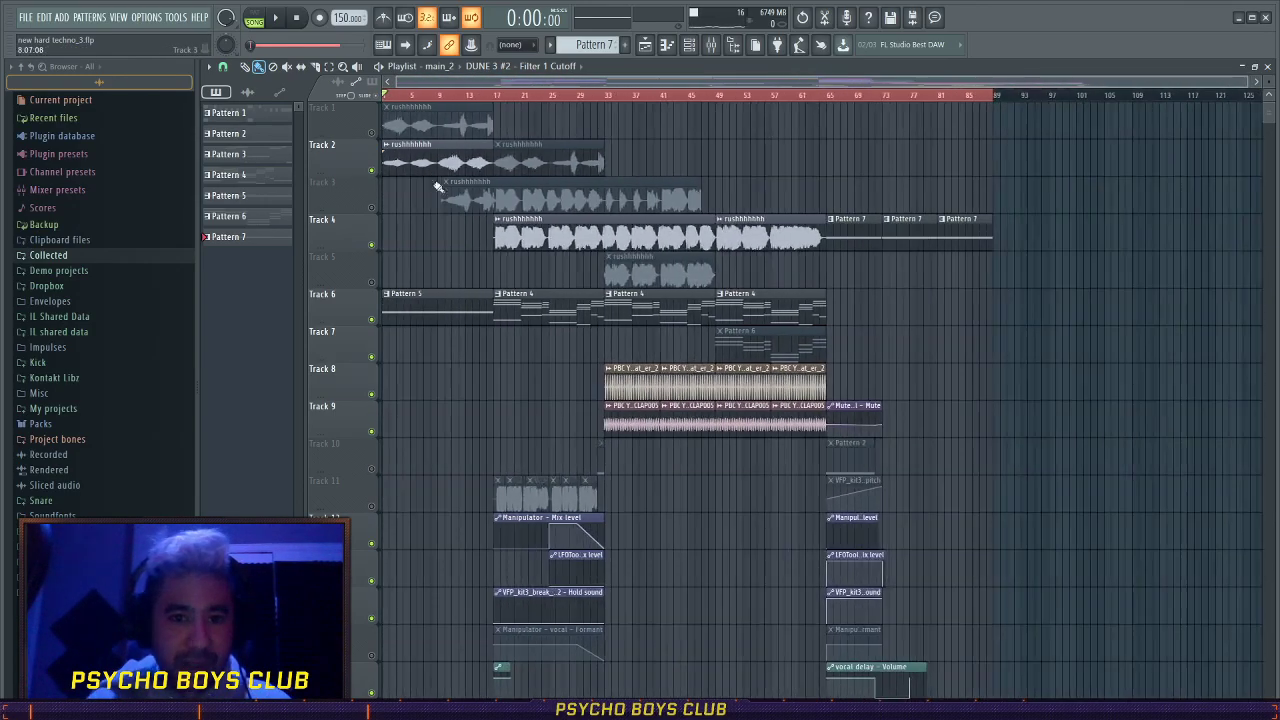
- Play the song from the start with the mixer shown, view the vocal verb and DUNE 3 effect chains, and stop playback
{"action": "key", "text": "space"}
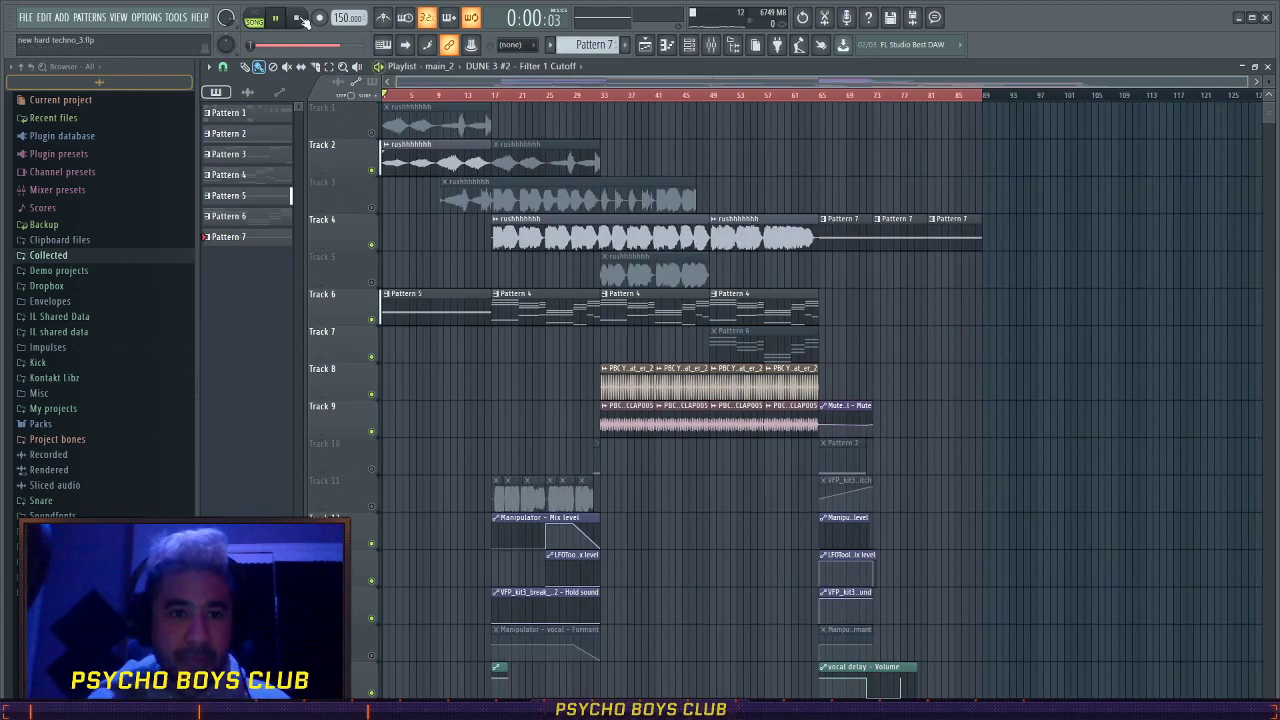
{"action": "key", "text": "F9"}
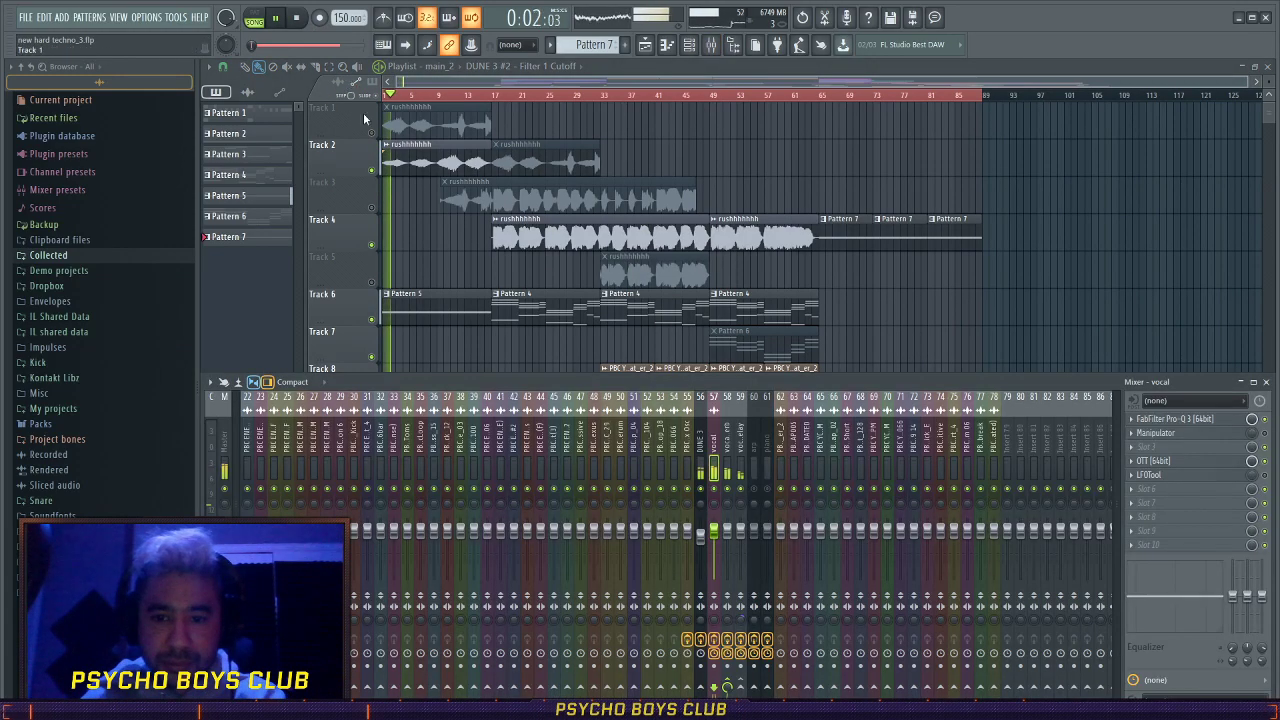
{"action": "key", "text": "F9"}
{"action": "key", "text": "F9"}
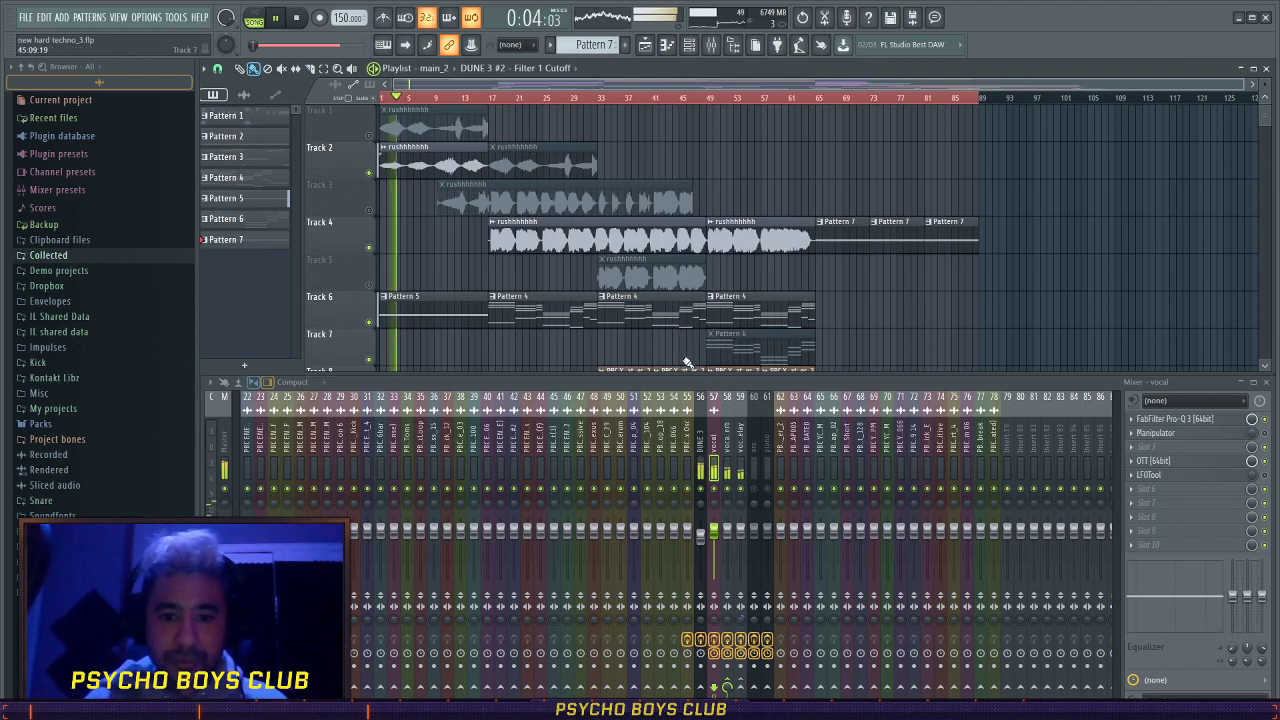
{"action": "left_click", "coordinate": [727, 440]}
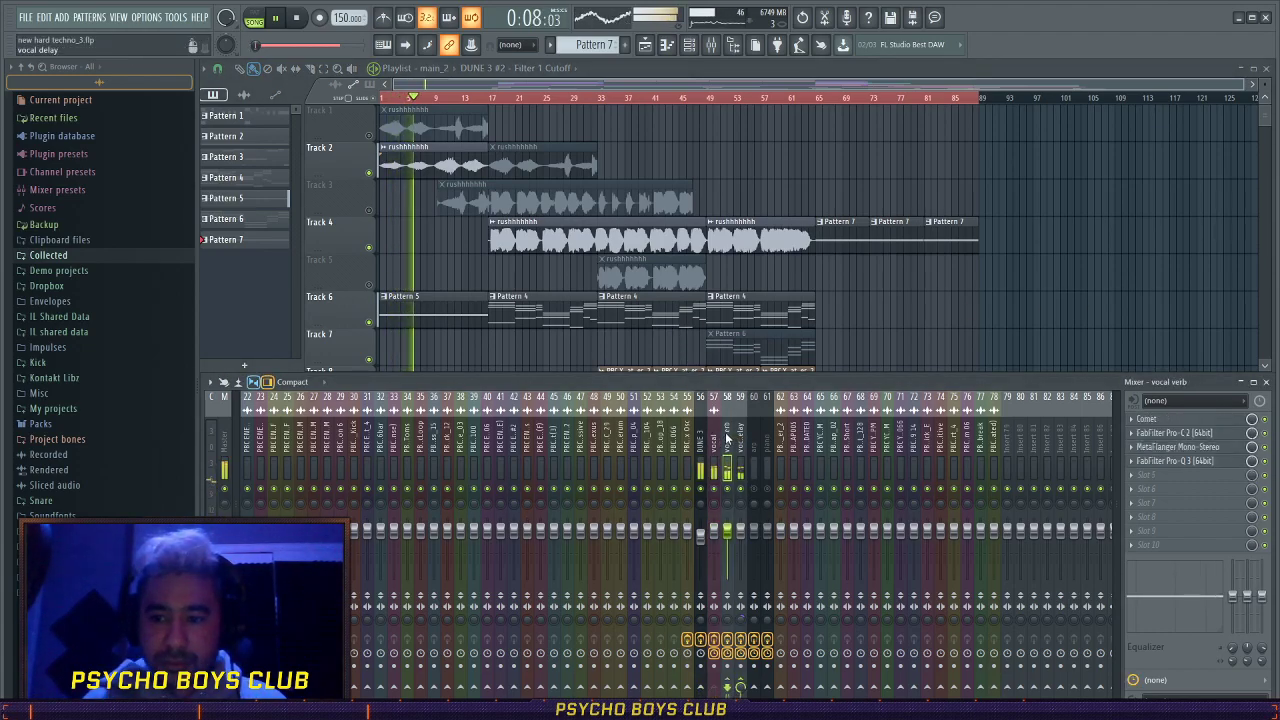
{"action": "left_click", "coordinate": [699, 440]}
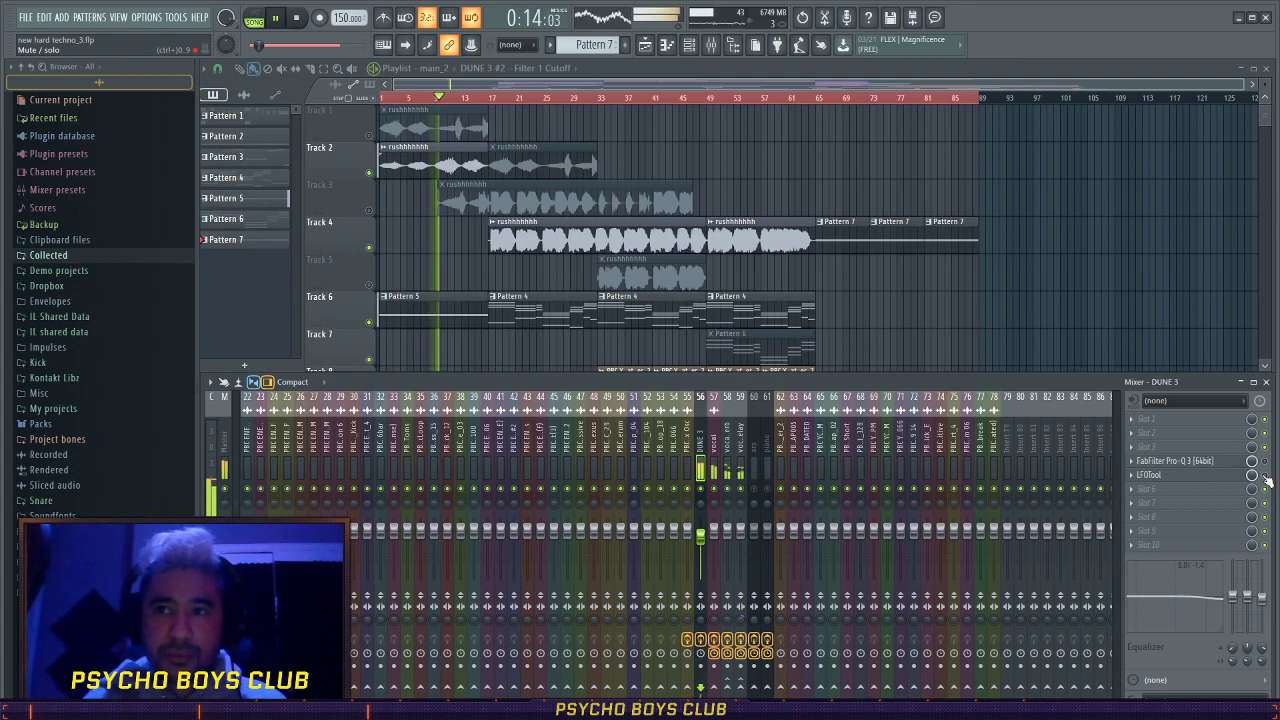
{"action": "left_click", "coordinate": [298, 18]}
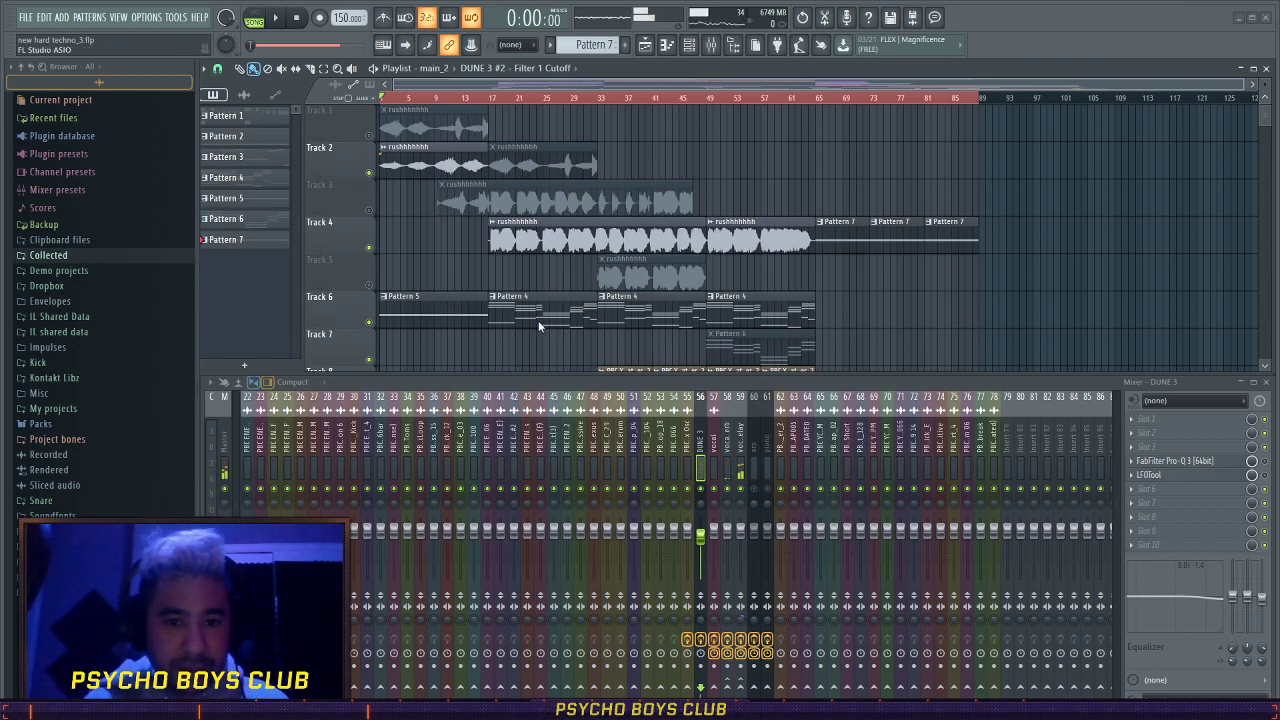
- Replay the arrangement from the start and view the vocal mixer track's effect chain during playback
{"action": "left_click", "coordinate": [277, 18]}
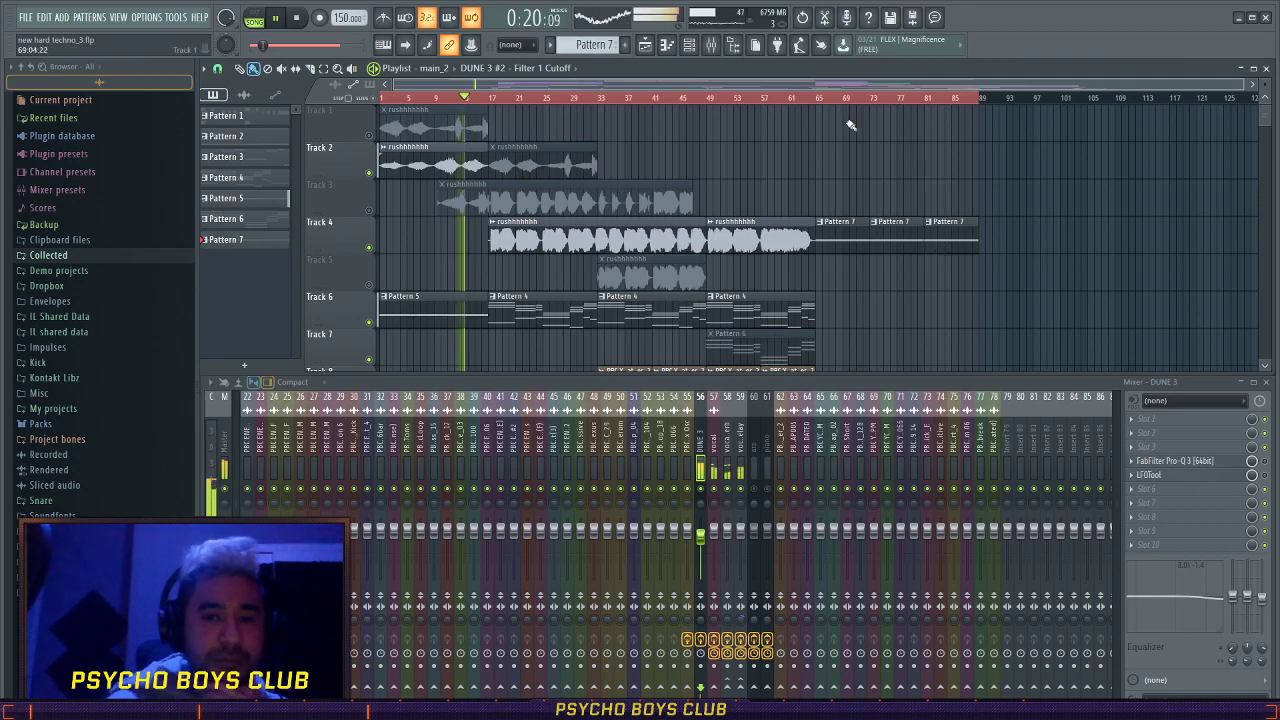
{"action": "scroll", "coordinate": [599, 317], "scroll_direction": "down", "scroll_amount": 1}
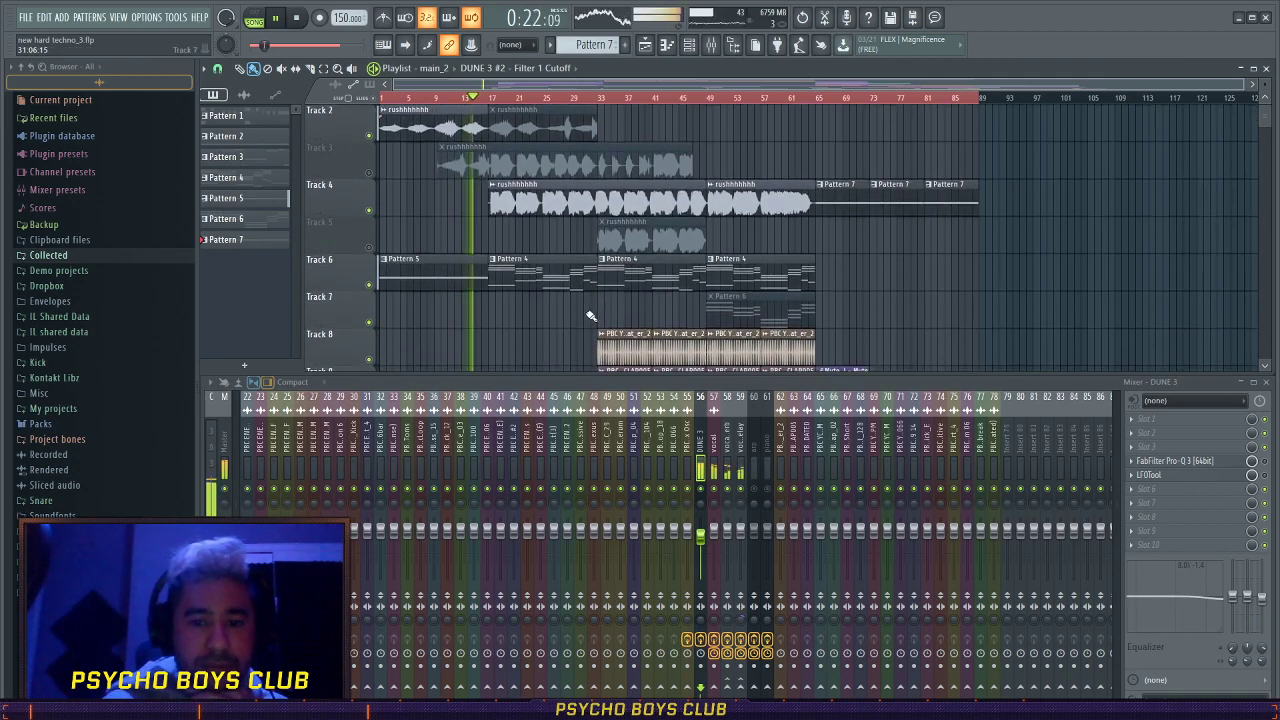
{"action": "left_click", "coordinate": [716, 440]}
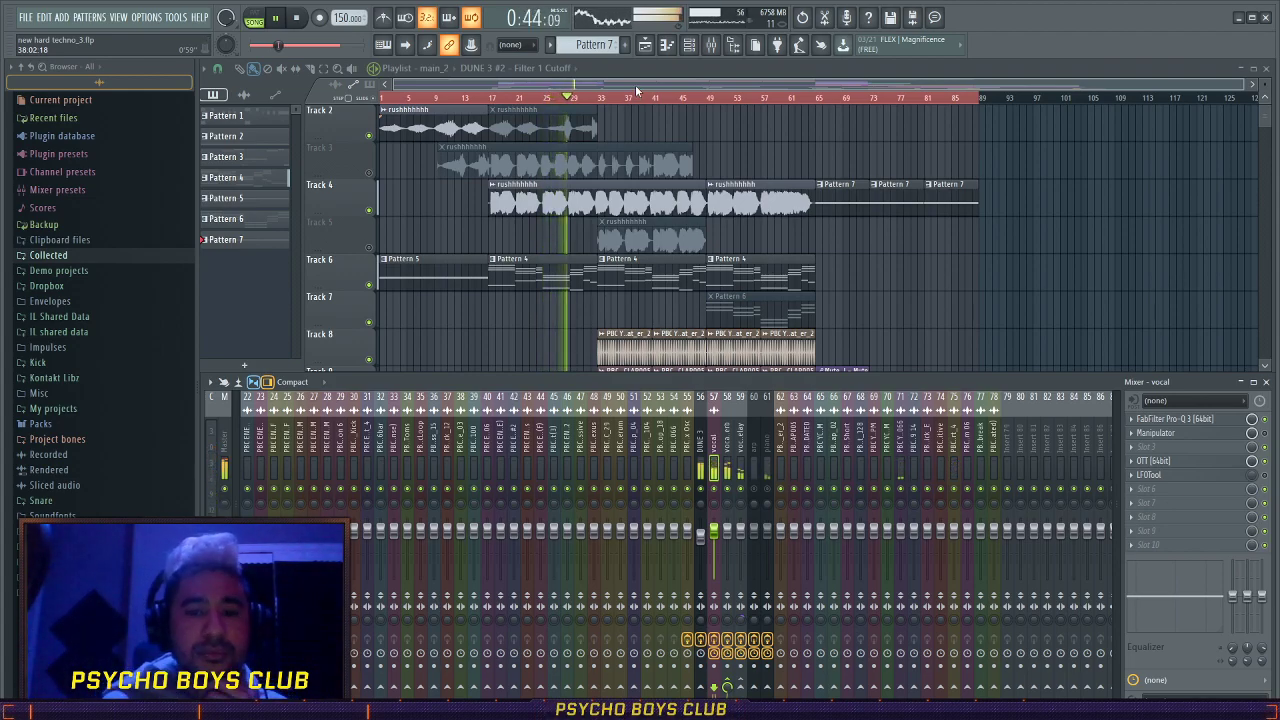
{"action": "key", "text": "F5"}
{"action": "key", "text": "F9"}
{"action": "key", "text": "F5"}
{"action": "key", "text": "F9"}
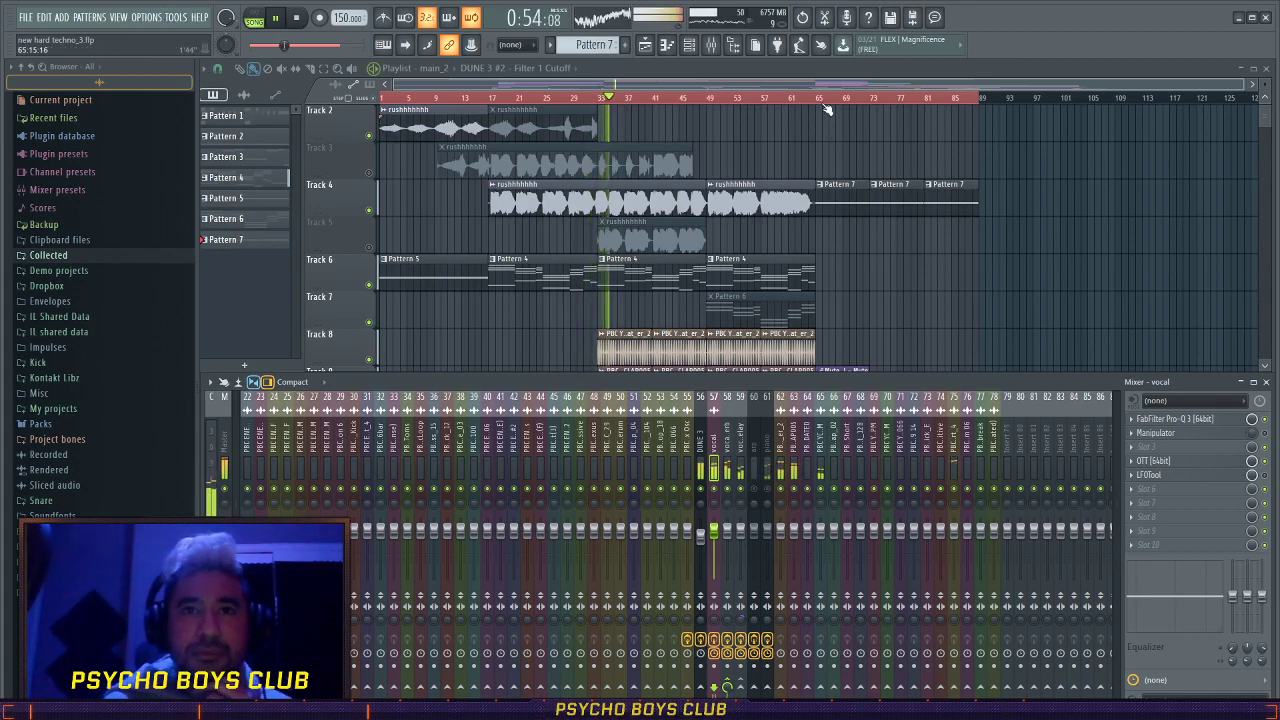
- Mute the three Pattern 7 clips on Track 4 from bar 65 onward during playback
{"action": "scroll", "coordinate": [857, 285], "scroll_direction": "down", "scroll_amount": 6}
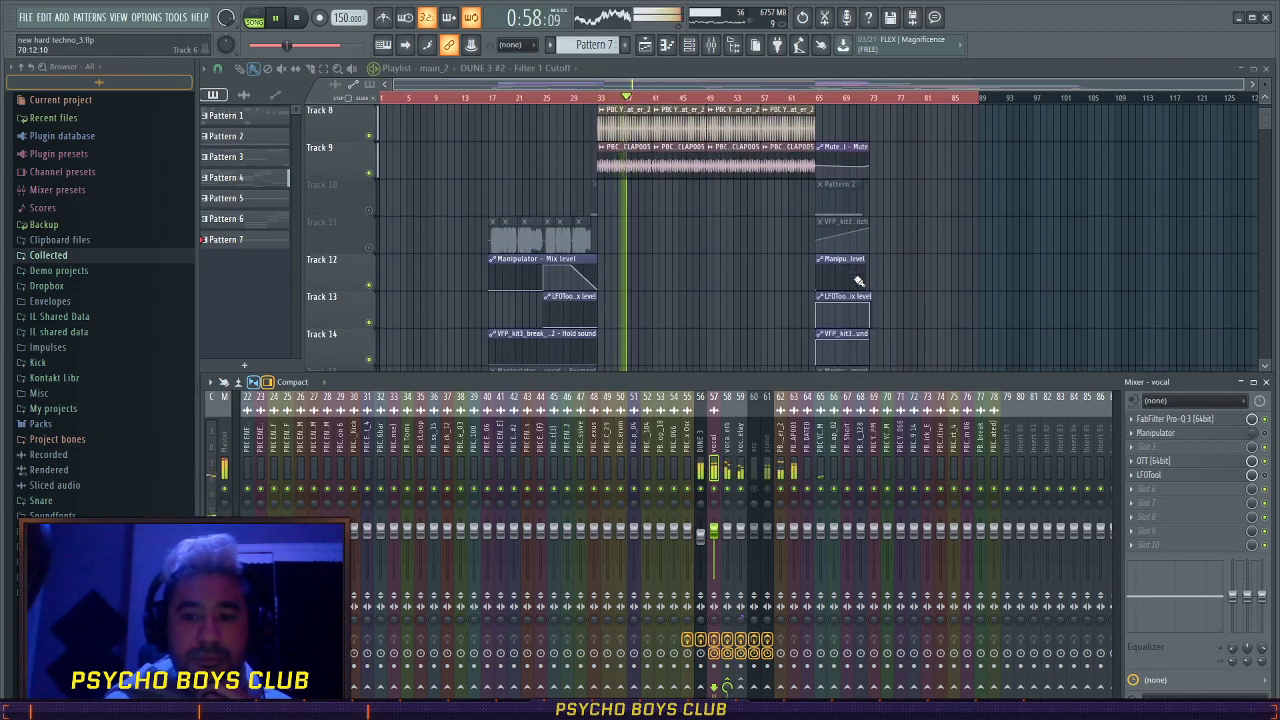
{"action": "scroll", "coordinate": [858, 282], "scroll_direction": "up", "scroll_amount": 7}
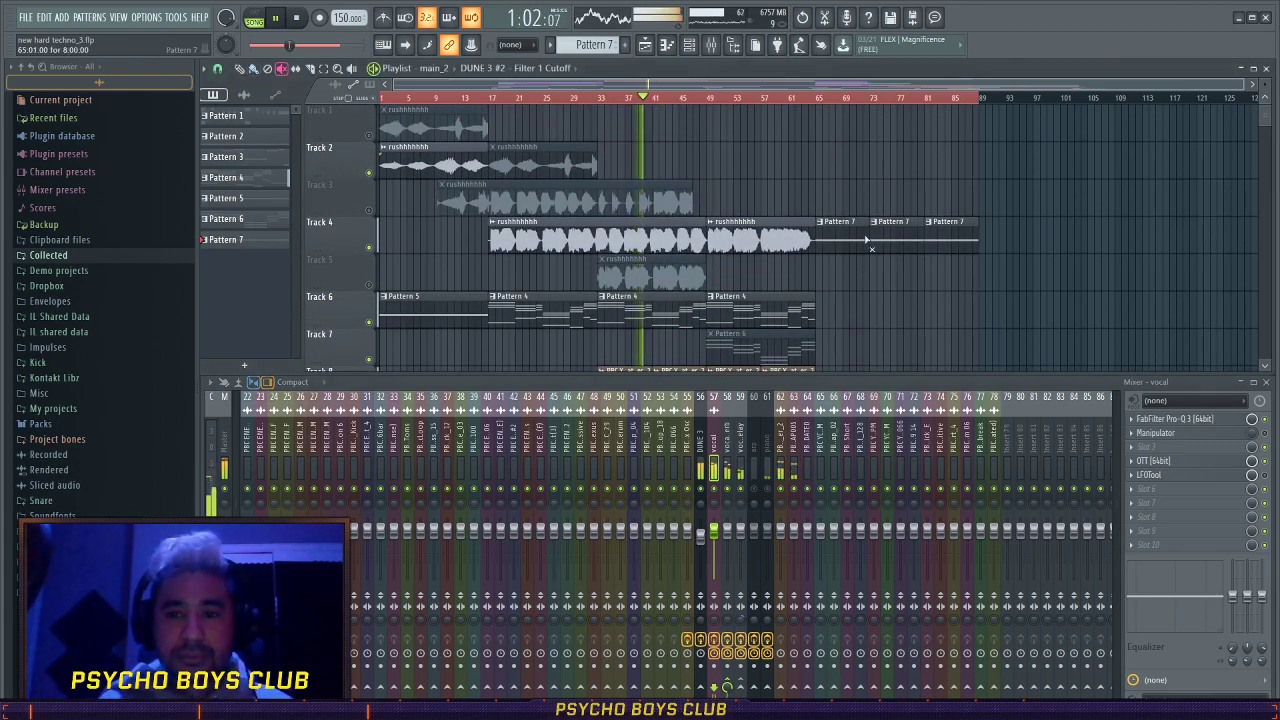
{"action": "scroll", "coordinate": [966, 292], "scroll_direction": "down", "scroll_amount": 6}
{"action": "scroll", "coordinate": [965, 290], "scroll_direction": "down", "scroll_amount": 19}
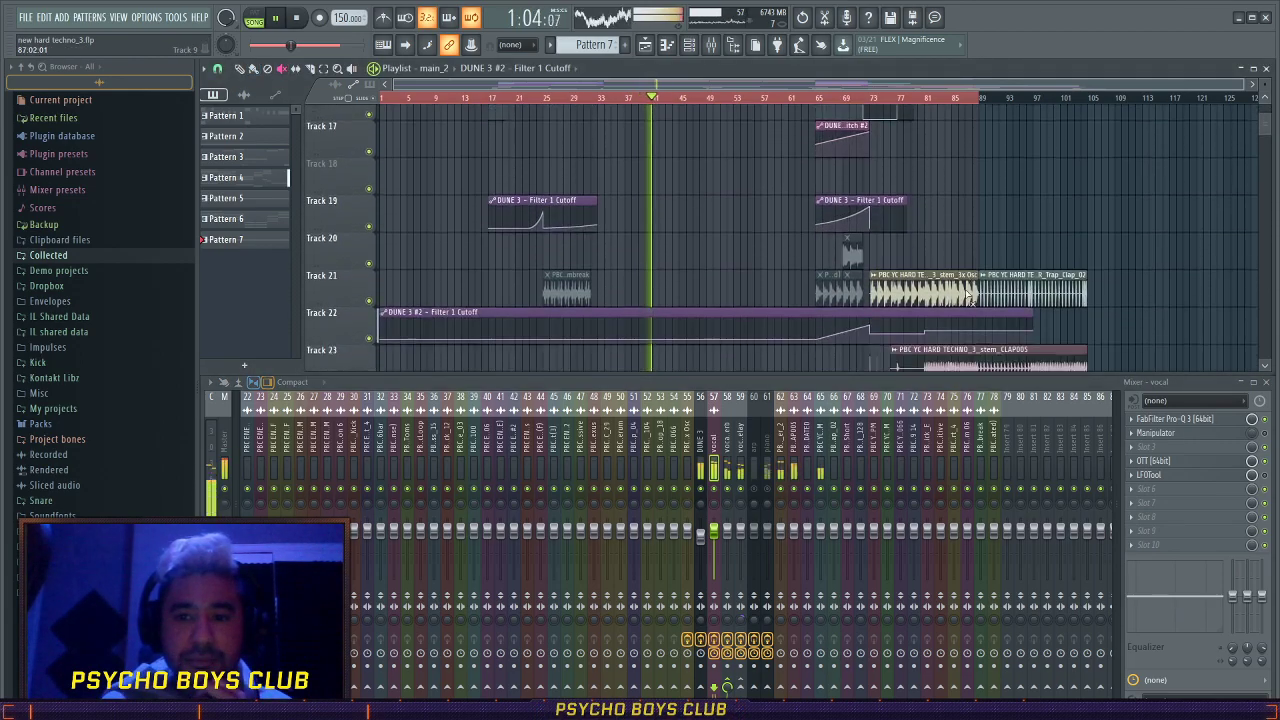
{"action": "scroll", "coordinate": [970, 293], "scroll_direction": "up", "scroll_amount": 19}
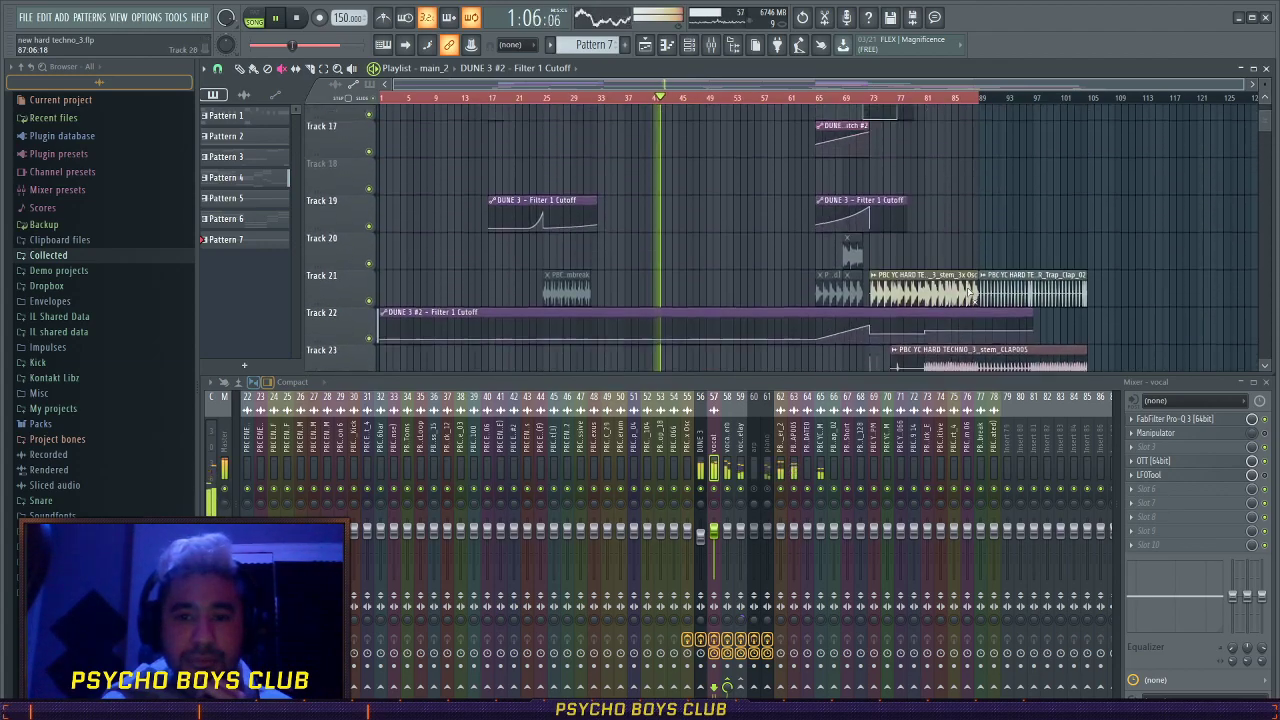
{"action": "scroll", "coordinate": [968, 292], "scroll_direction": "up", "scroll_amount": 3}
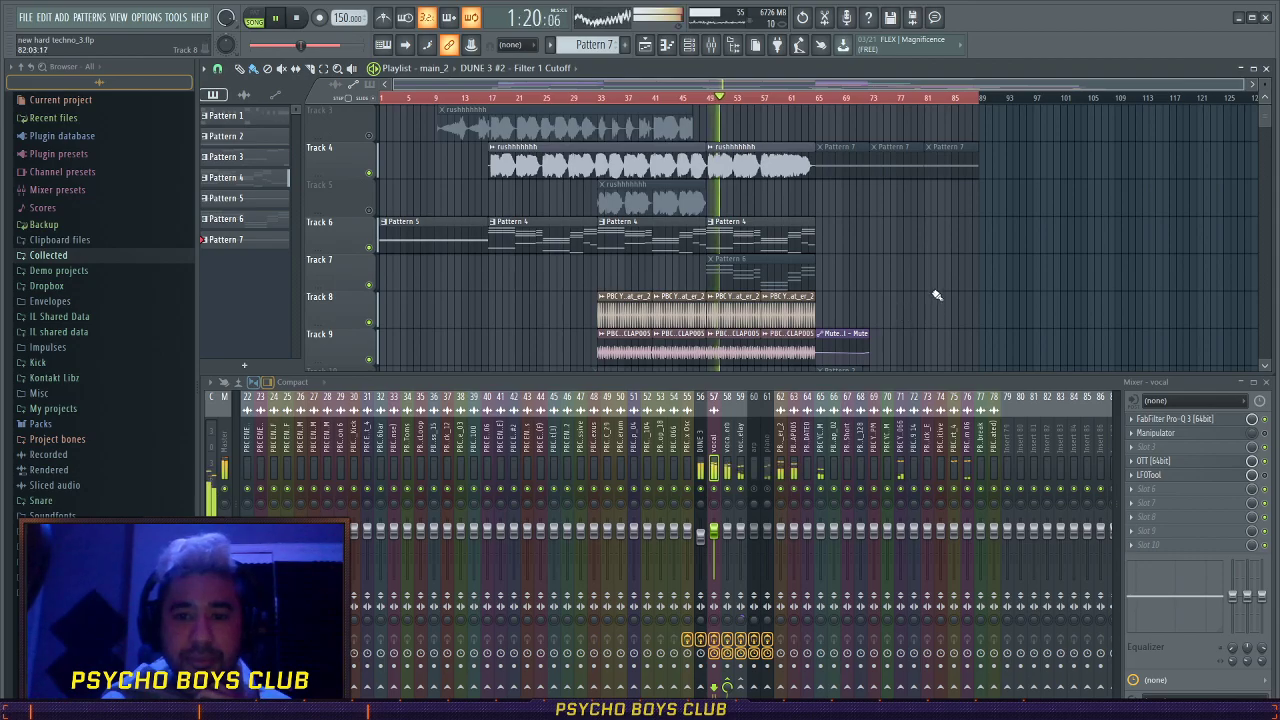
- Examine the clips around bar 49 up close during playback, stop the song and return to the full arrangement view
{"action": "scroll", "coordinate": [737, 287], "scroll_direction": "up", "scroll_amount": 2, "text": "ctrl"}
{"action": "scroll", "coordinate": [737, 287], "scroll_direction": "up", "scroll_amount": 3, "text": "ctrl"}
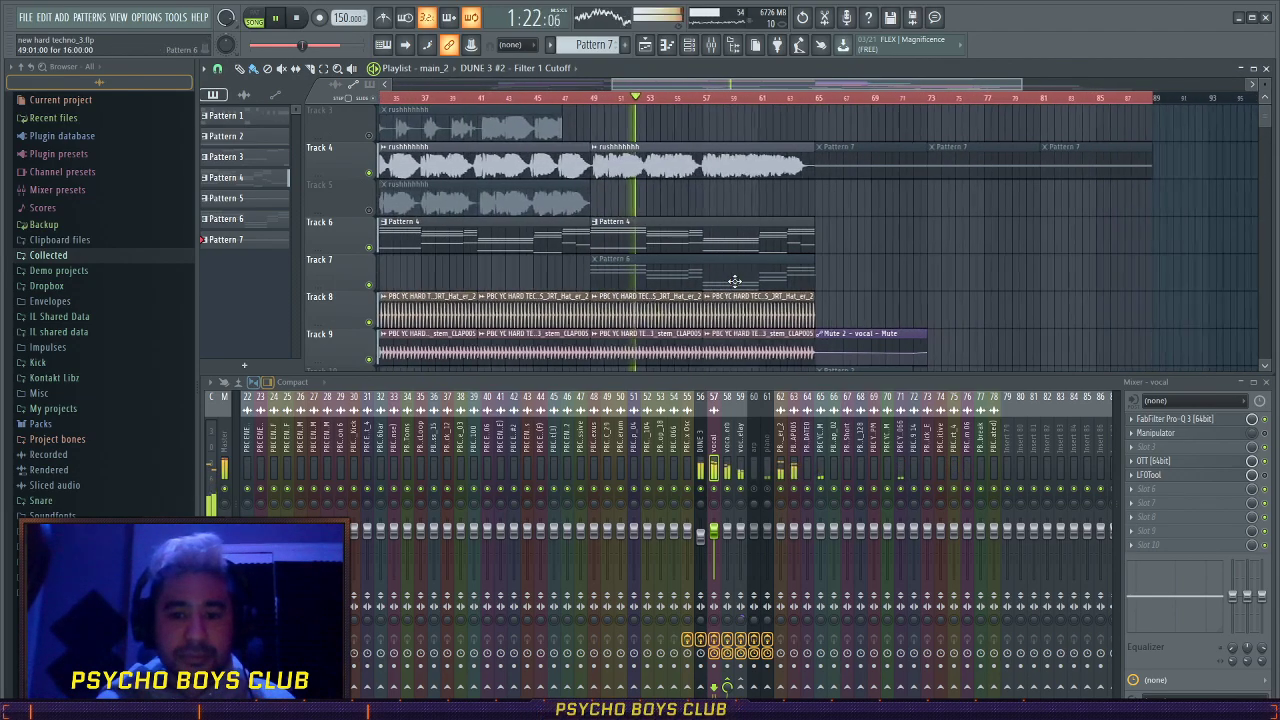
{"action": "scroll", "coordinate": [776, 263], "scroll_direction": "up", "scroll_amount": 2, "text": "ctrl"}
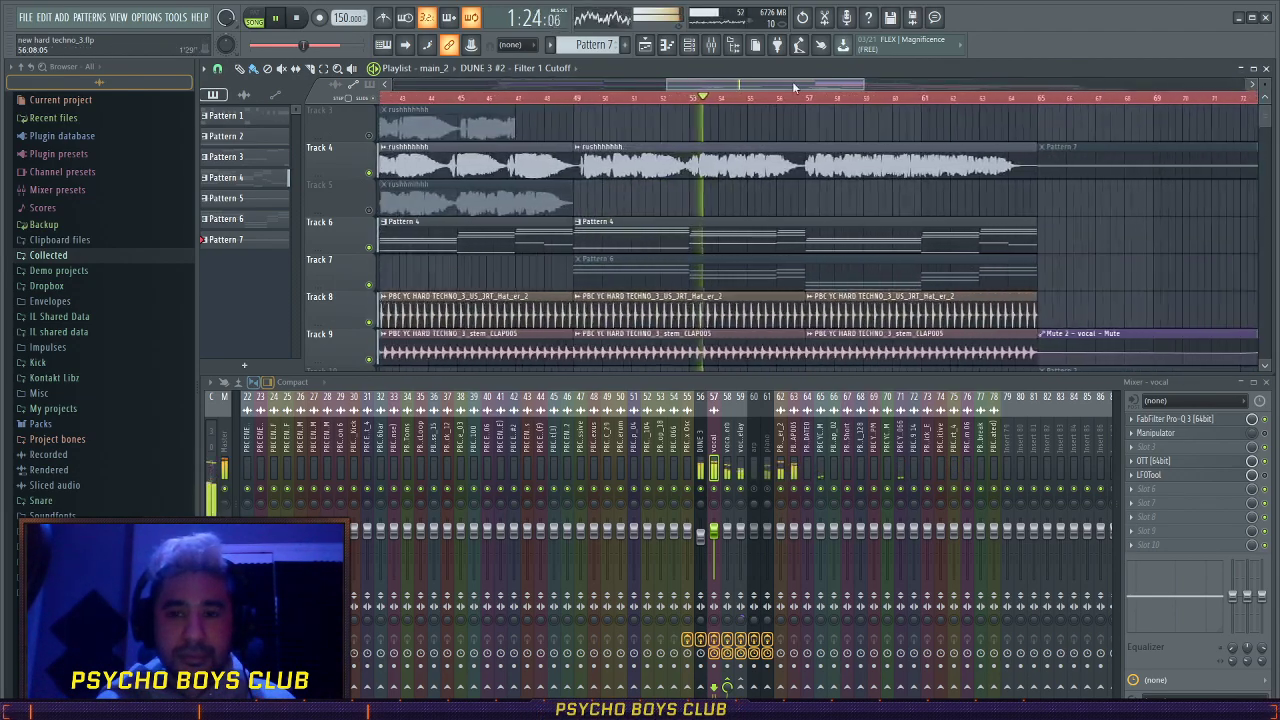
{"action": "scroll", "coordinate": [718, 148], "scroll_direction": "up", "scroll_amount": 2, "text": "ctrl"}
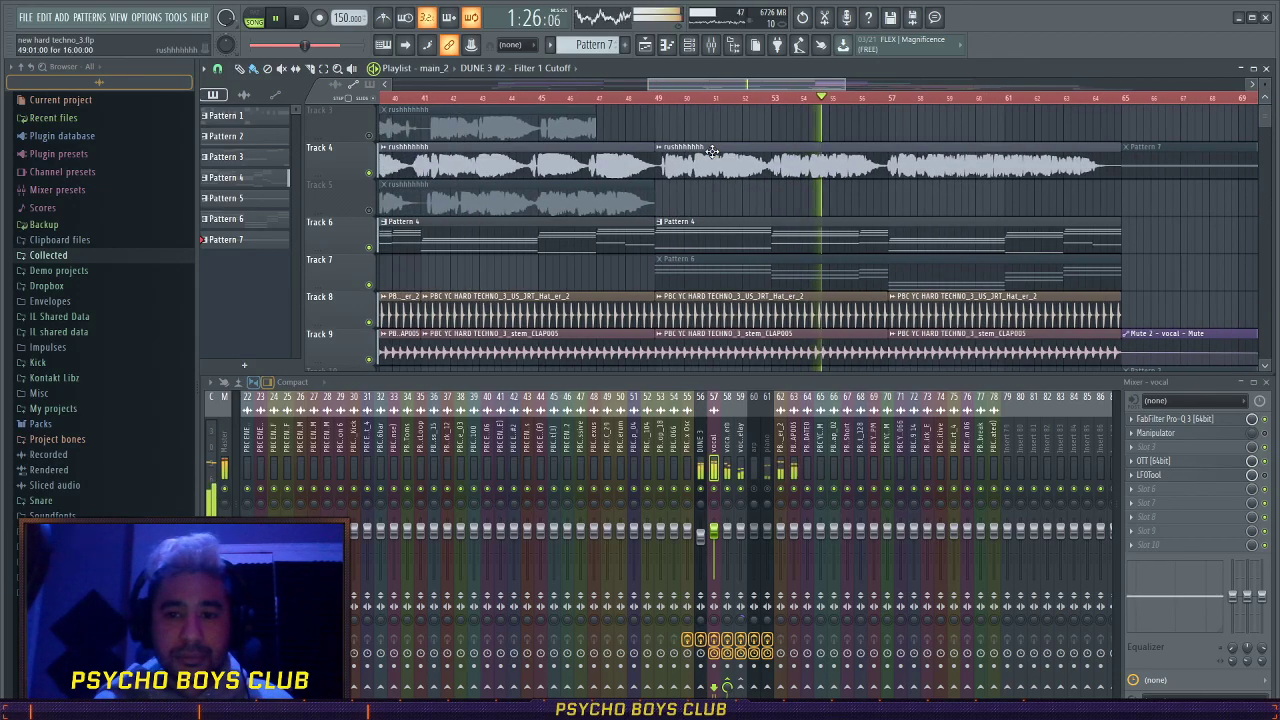
{"action": "key", "text": "space"}
{"action": "scroll", "coordinate": [718, 223], "scroll_direction": "down", "scroll_amount": 6, "text": "ctrl"}
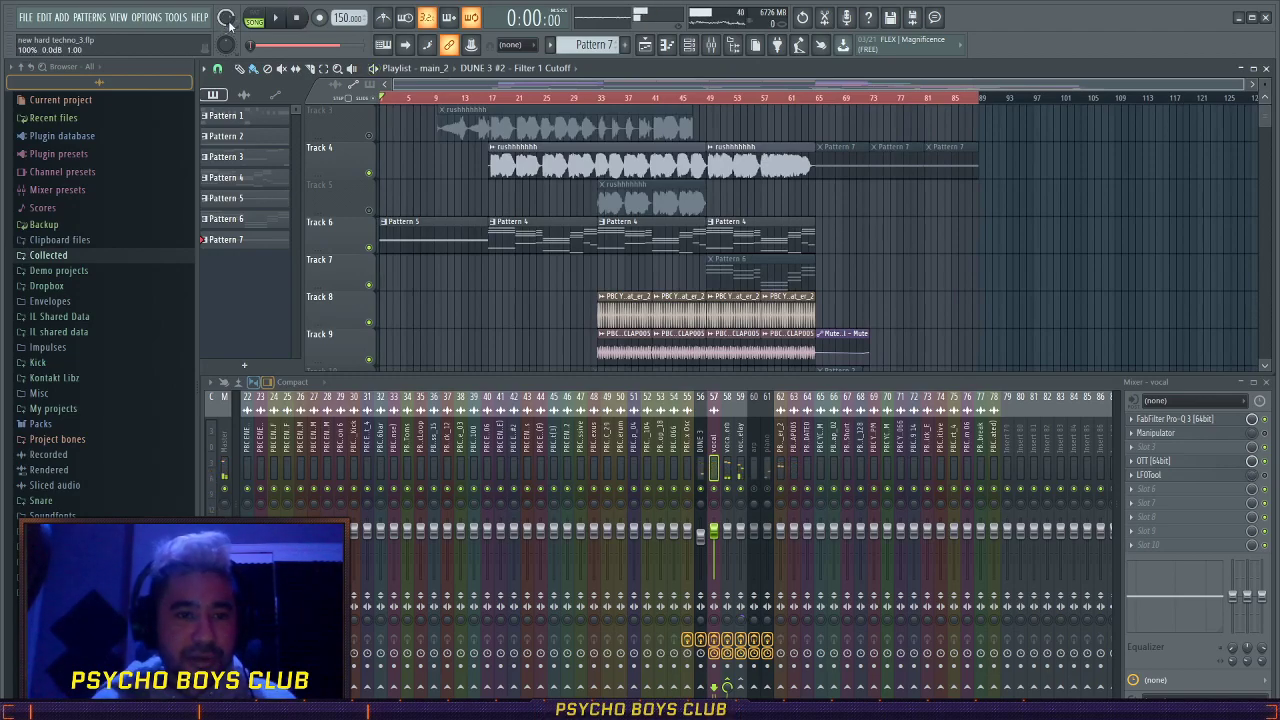
- Mute the vocal verb mixer track and show the vocal track's effect chain
{"action": "scroll", "coordinate": [635, 312], "scroll_direction": "up", "scroll_amount": 1}
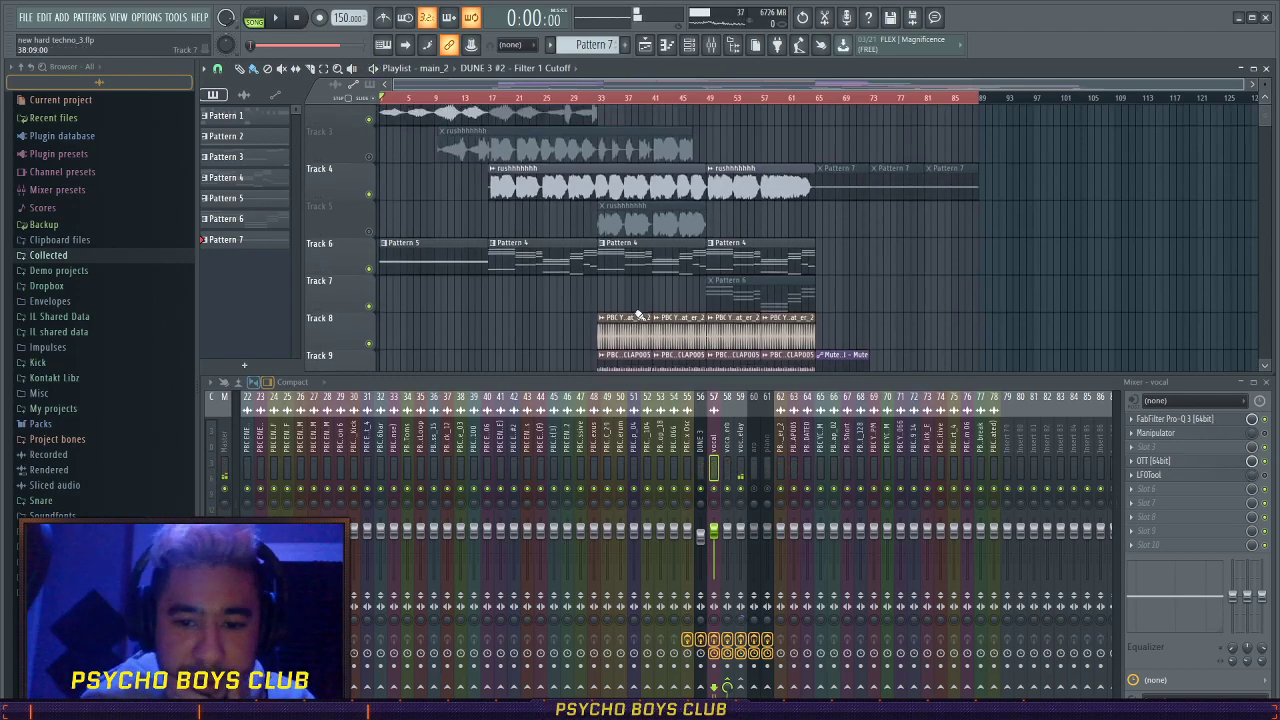
{"action": "scroll", "coordinate": [635, 312], "scroll_direction": "up", "scroll_amount": 3}
{"action": "left_click", "coordinate": [728, 488]}
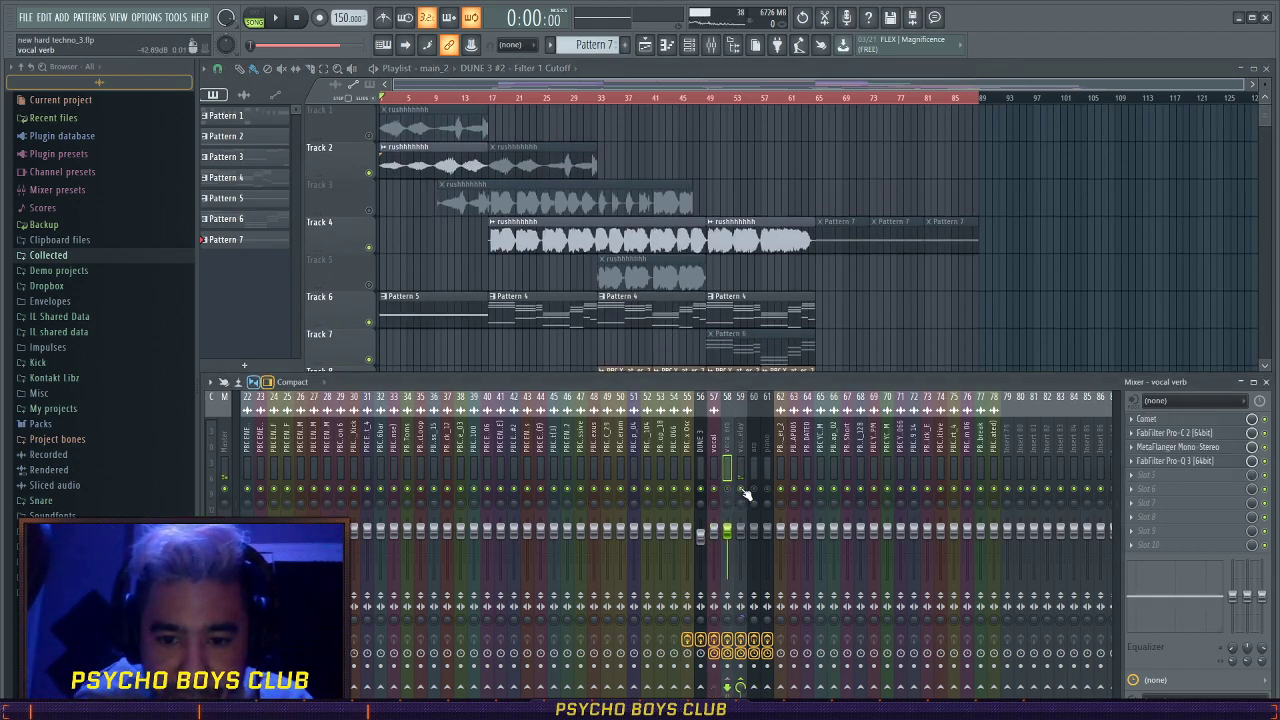
{"action": "left_click", "coordinate": [715, 445]}
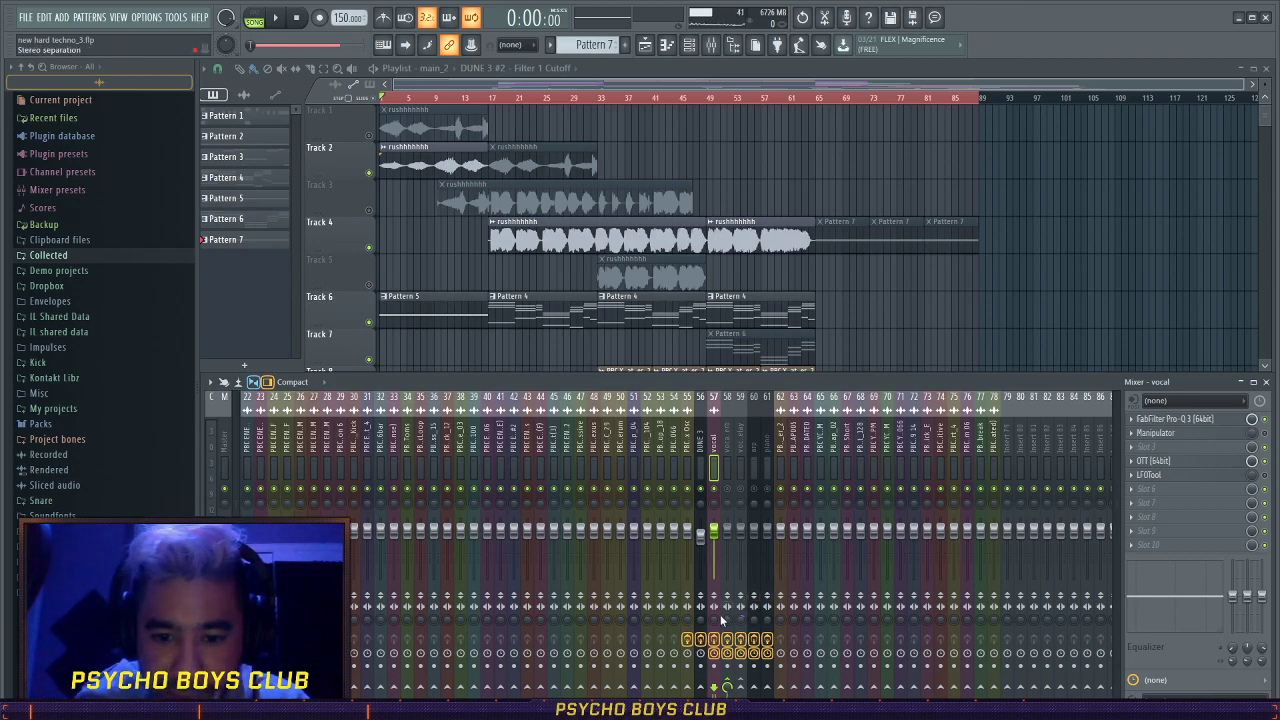
- Play the vocal on its own from bar 18 with its effect slots bypassed, and stop playback
{"action": "left_click", "coordinate": [494, 98]}
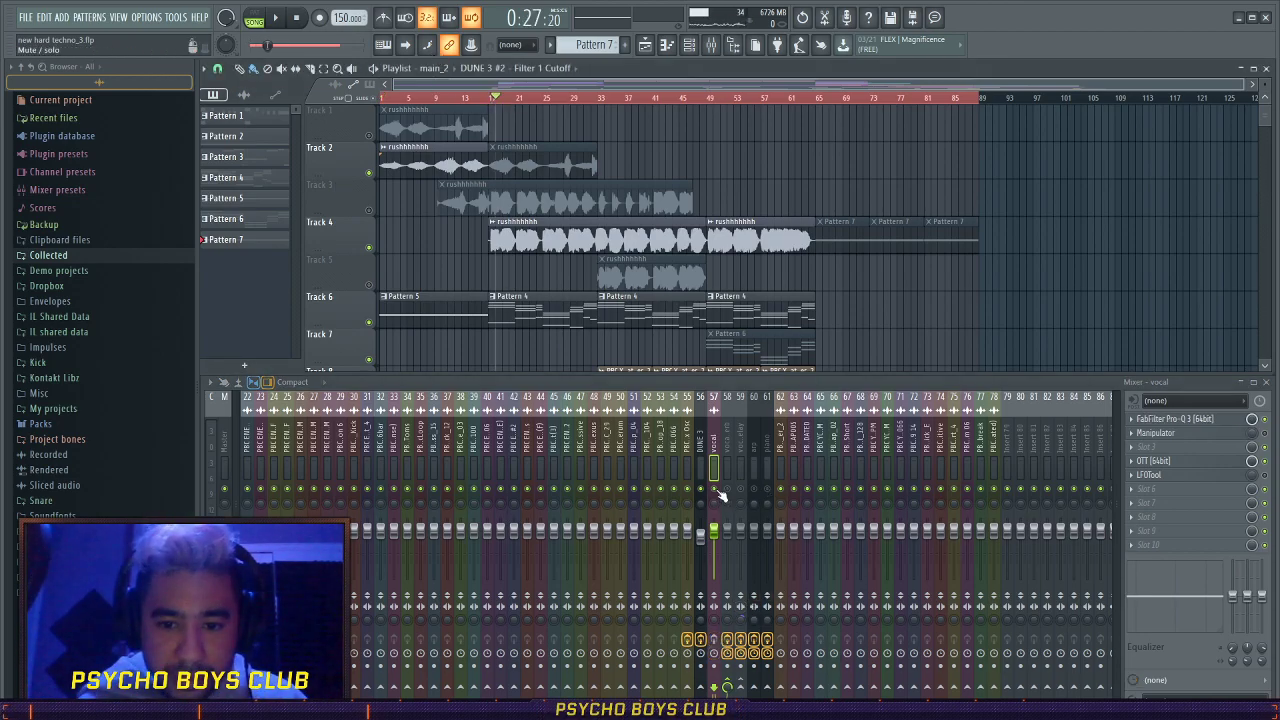
{"action": "key", "text": "space"}
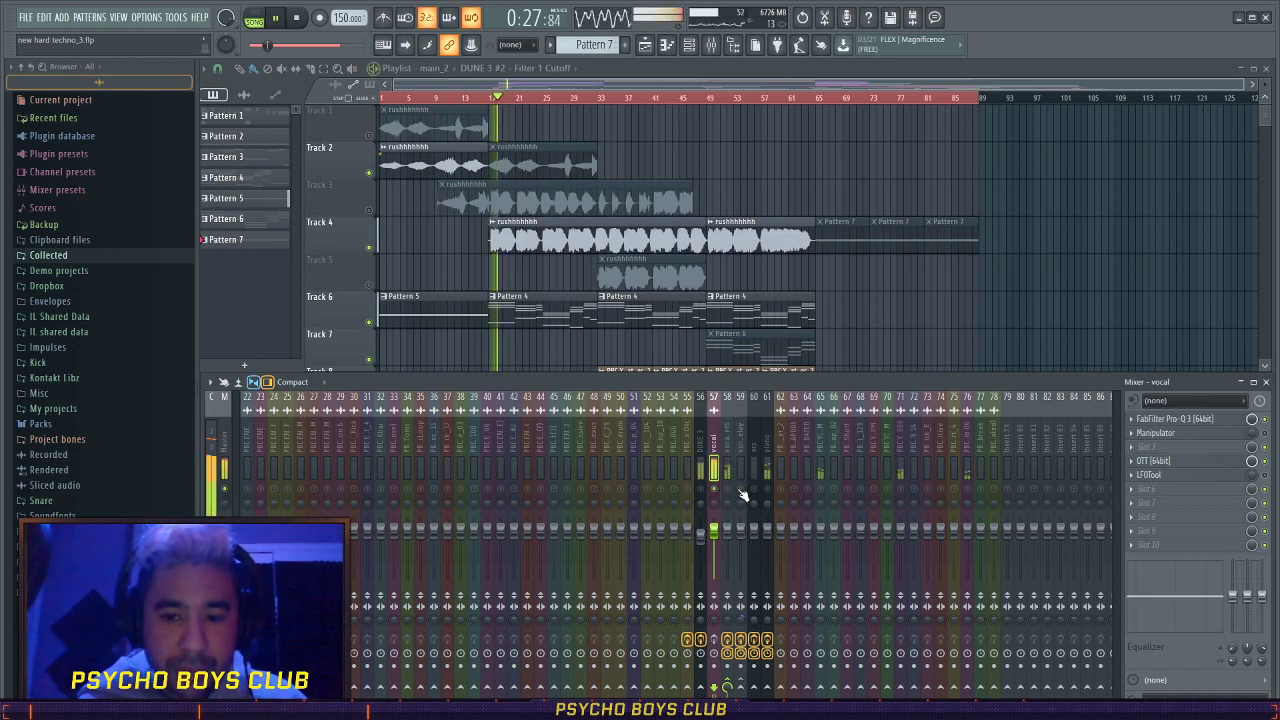
{"action": "scroll", "coordinate": [490, 315], "scroll_direction": "up", "scroll_amount": 3}
{"action": "scroll", "coordinate": [600, 310], "scroll_direction": "down", "scroll_amount": 3}
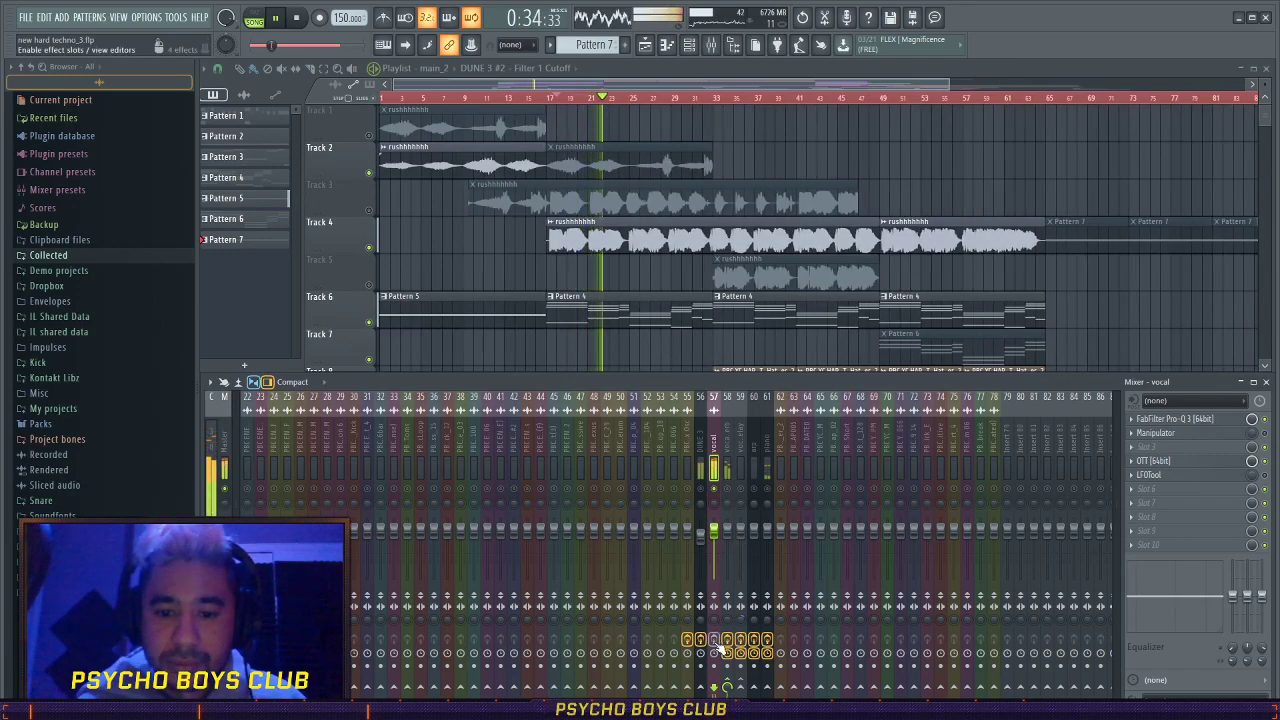
{"action": "key", "text": "space"}
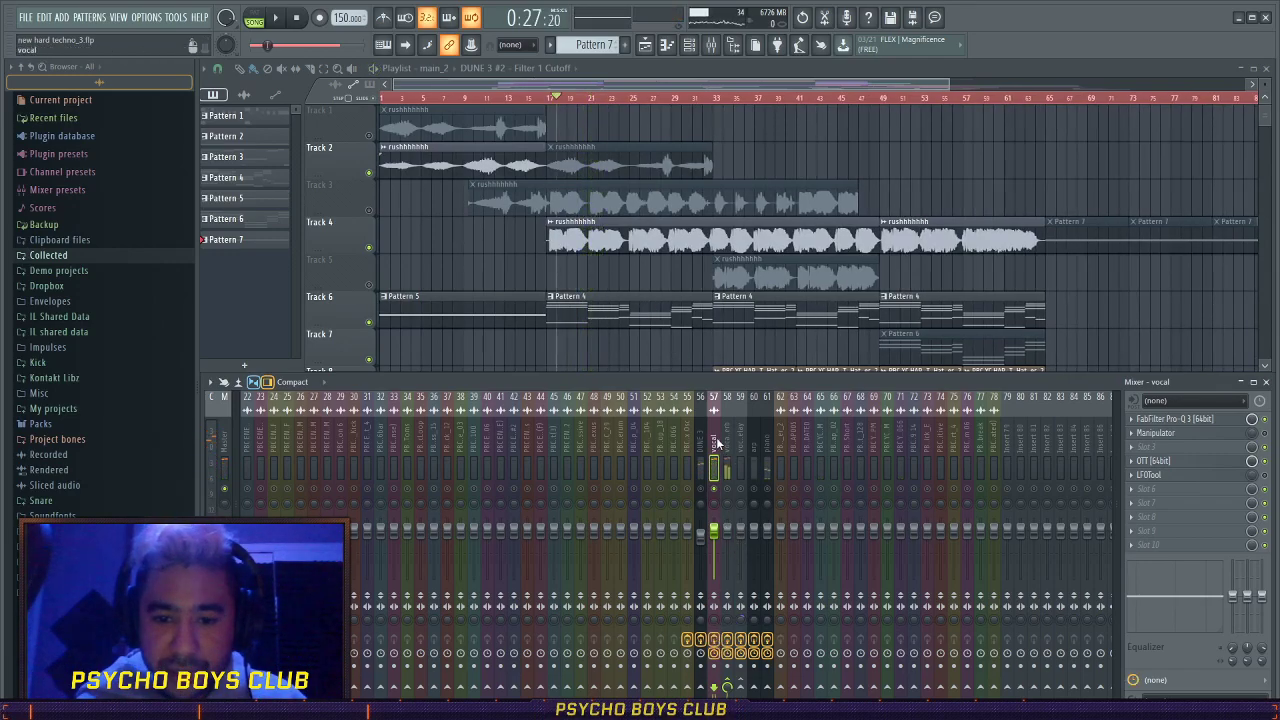
- View the vocal track's FabFilter Pro-Q 3 and OTT settings one after the other and close both plugin windows
{"action": "left_click", "coordinate": [1221, 424]}
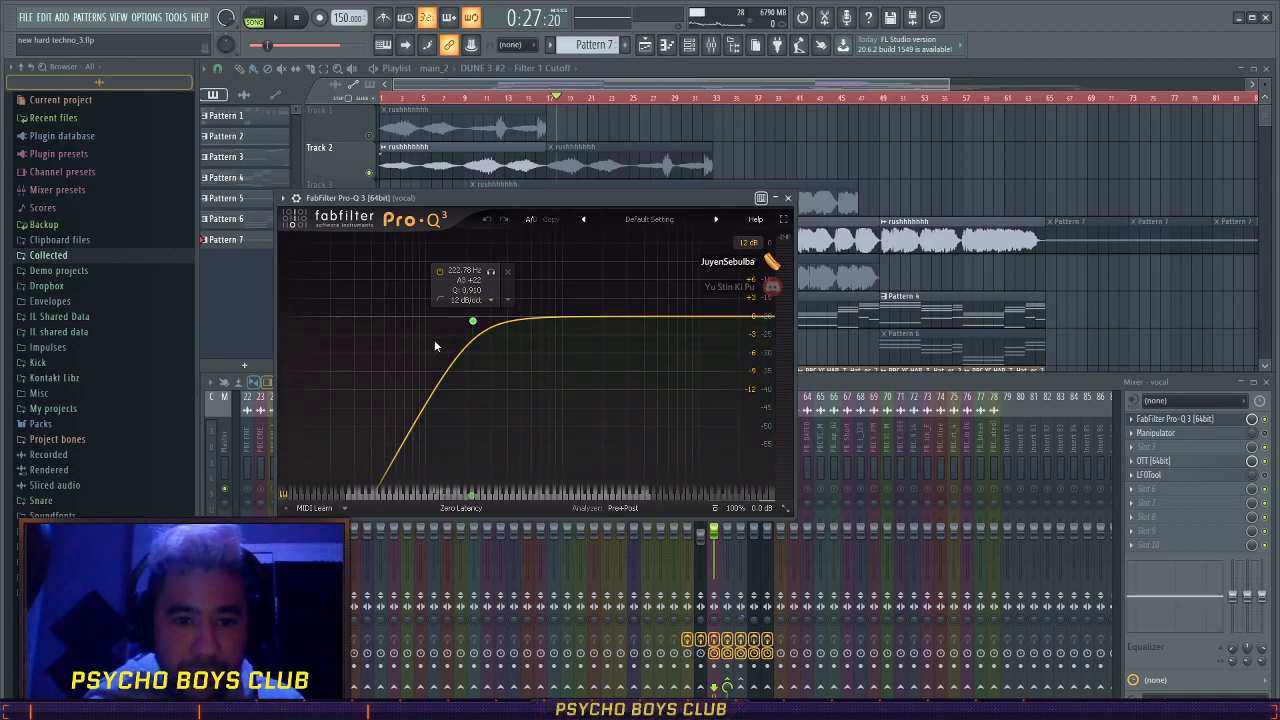
{"action": "left_click", "coordinate": [788, 198]}
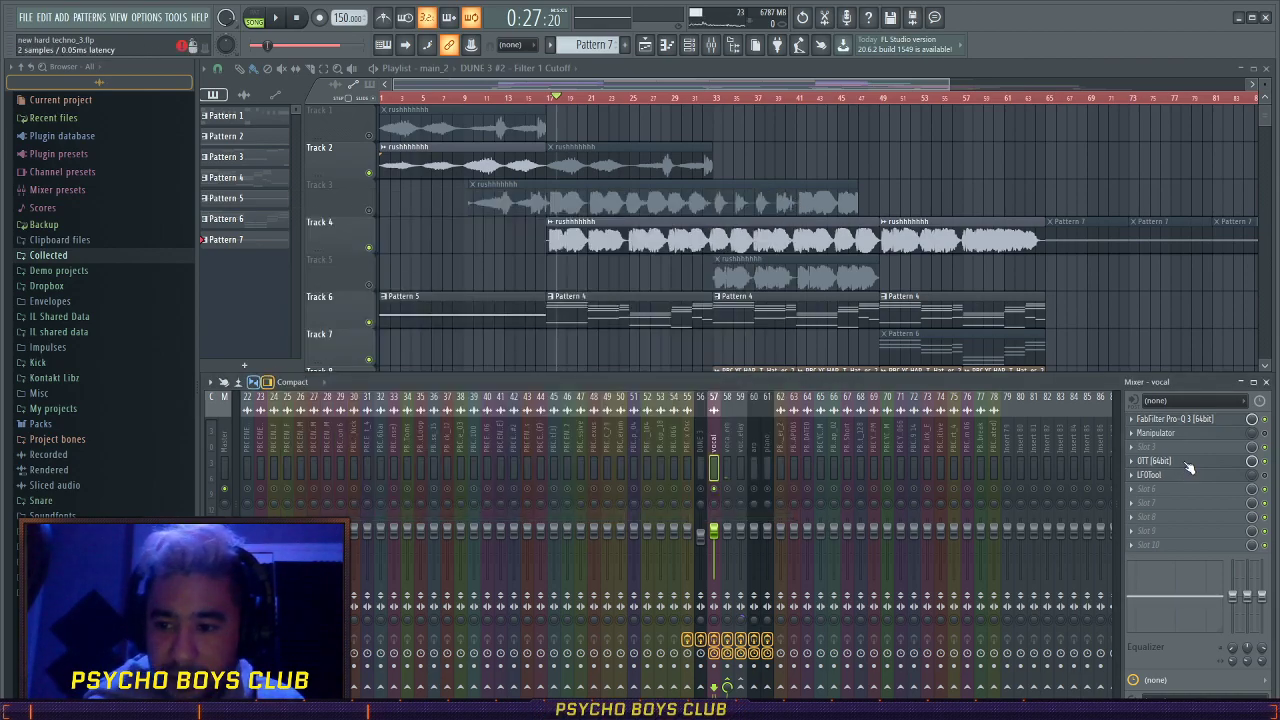
{"action": "left_click", "coordinate": [1188, 461]}
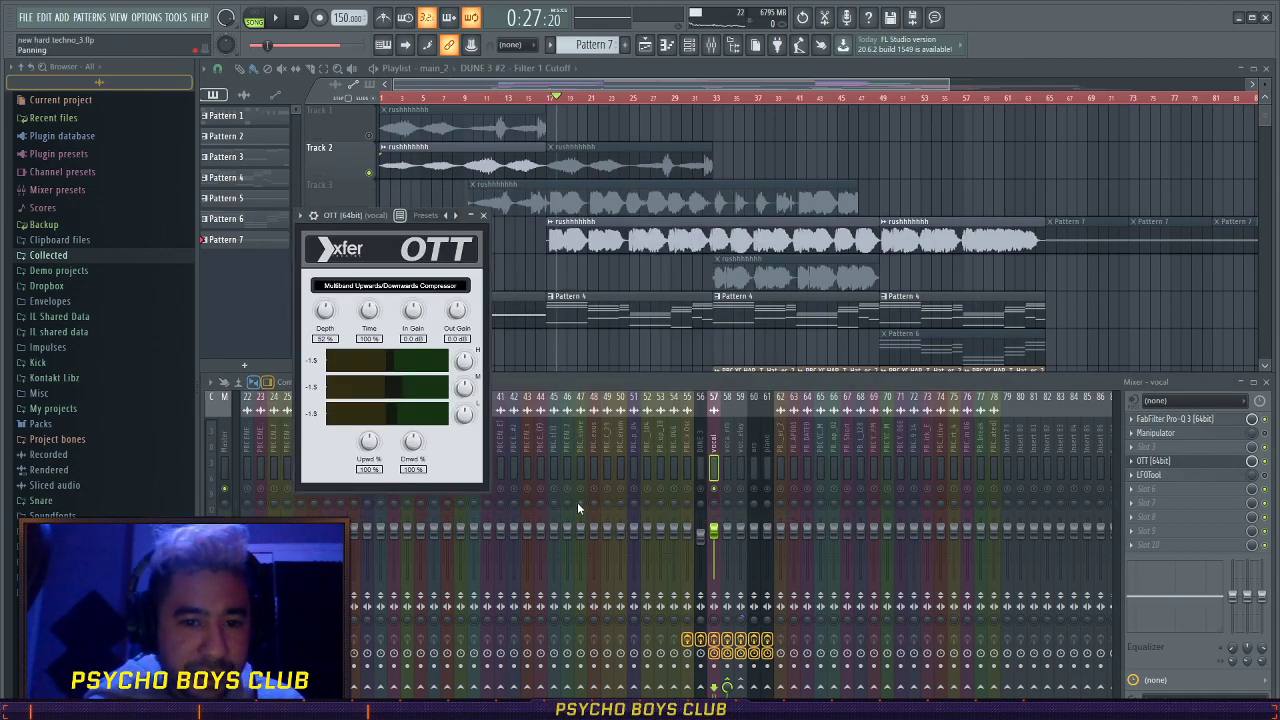
{"action": "left_click_drag", "start_coordinate": [367, 214], "coordinate": [443, 232]}
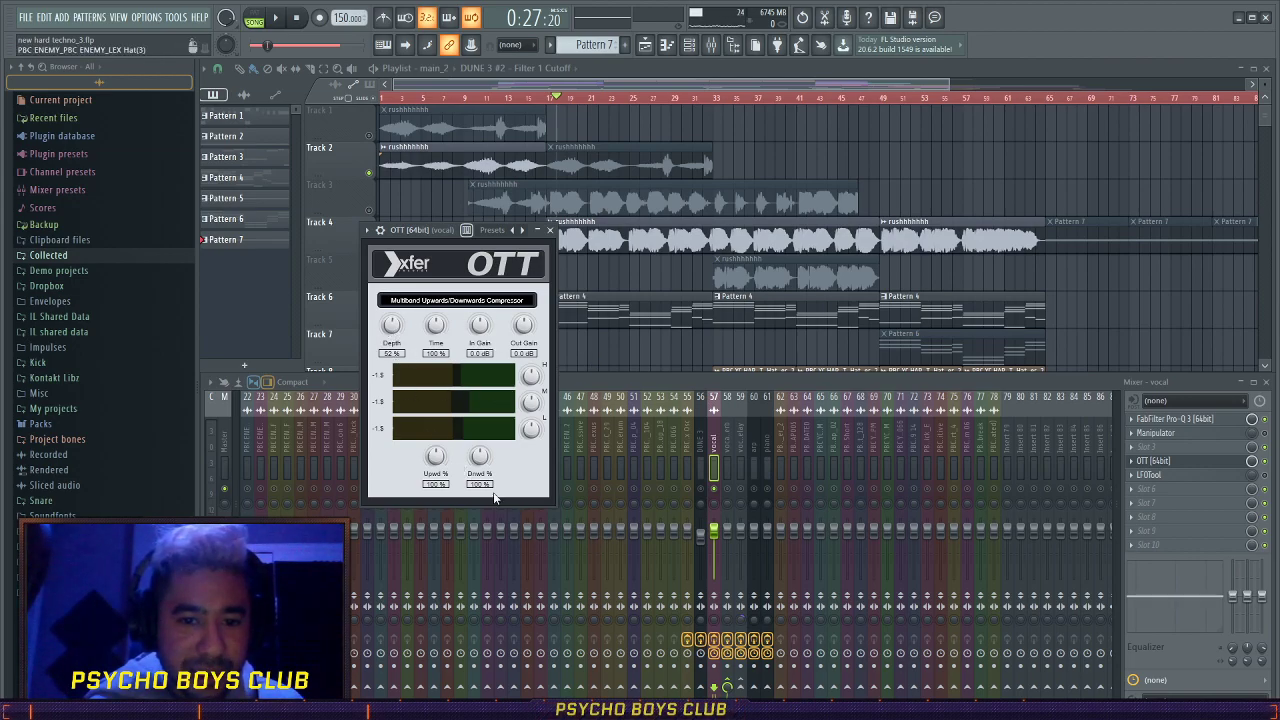
{"action": "left_click", "coordinate": [549, 230]}
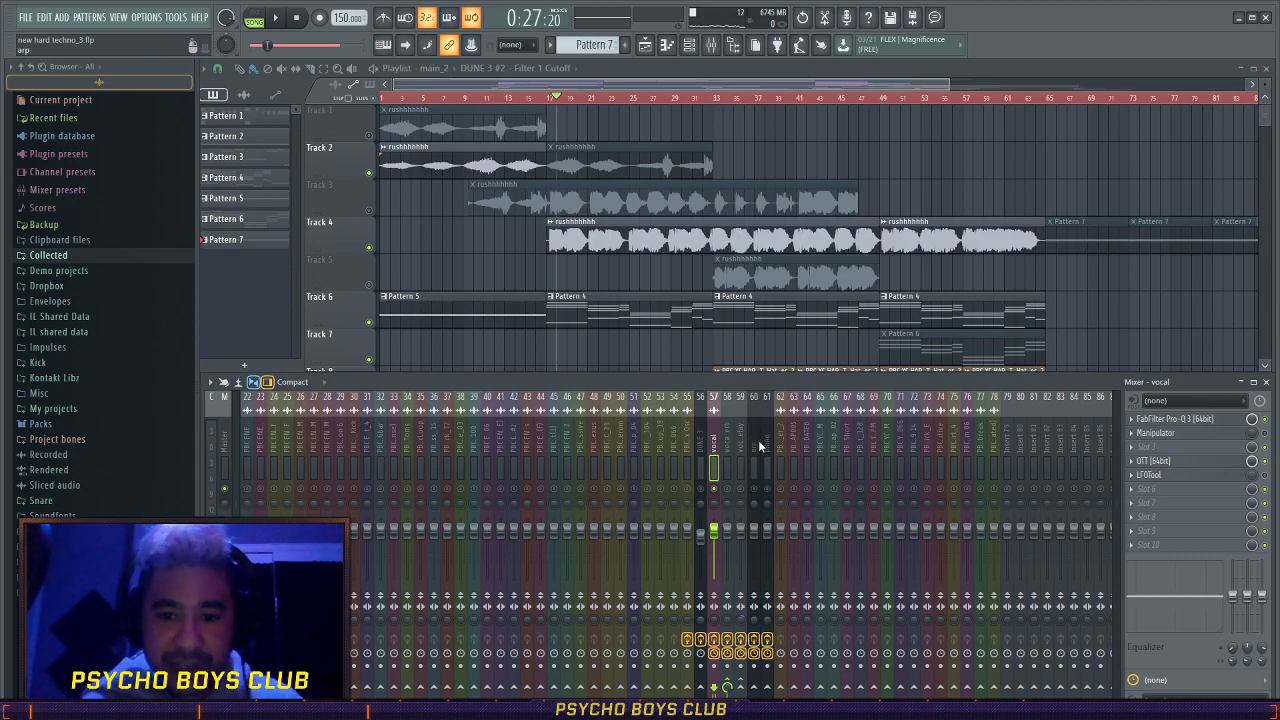
- Show the Comet reverb settings on the vocal verb track, keeping the plugin window clear of the mixer
{"action": "left_click", "coordinate": [727, 441]}
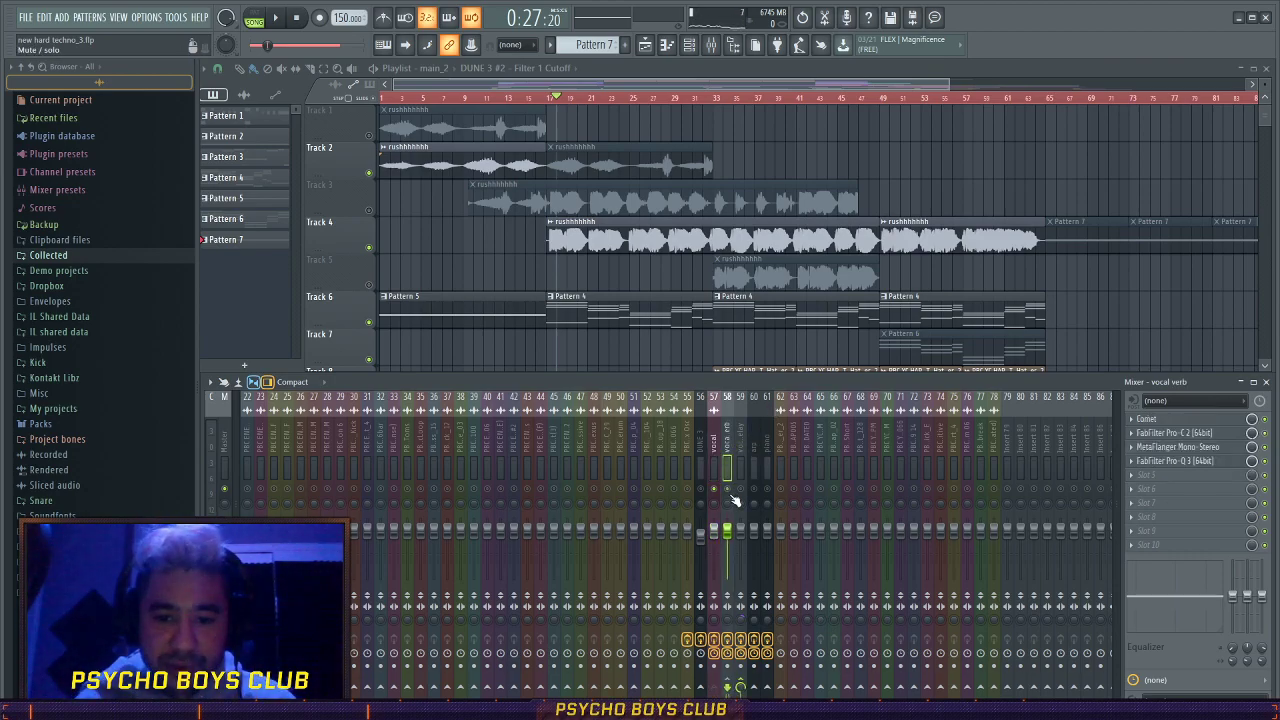
{"action": "left_click", "coordinate": [1190, 420]}
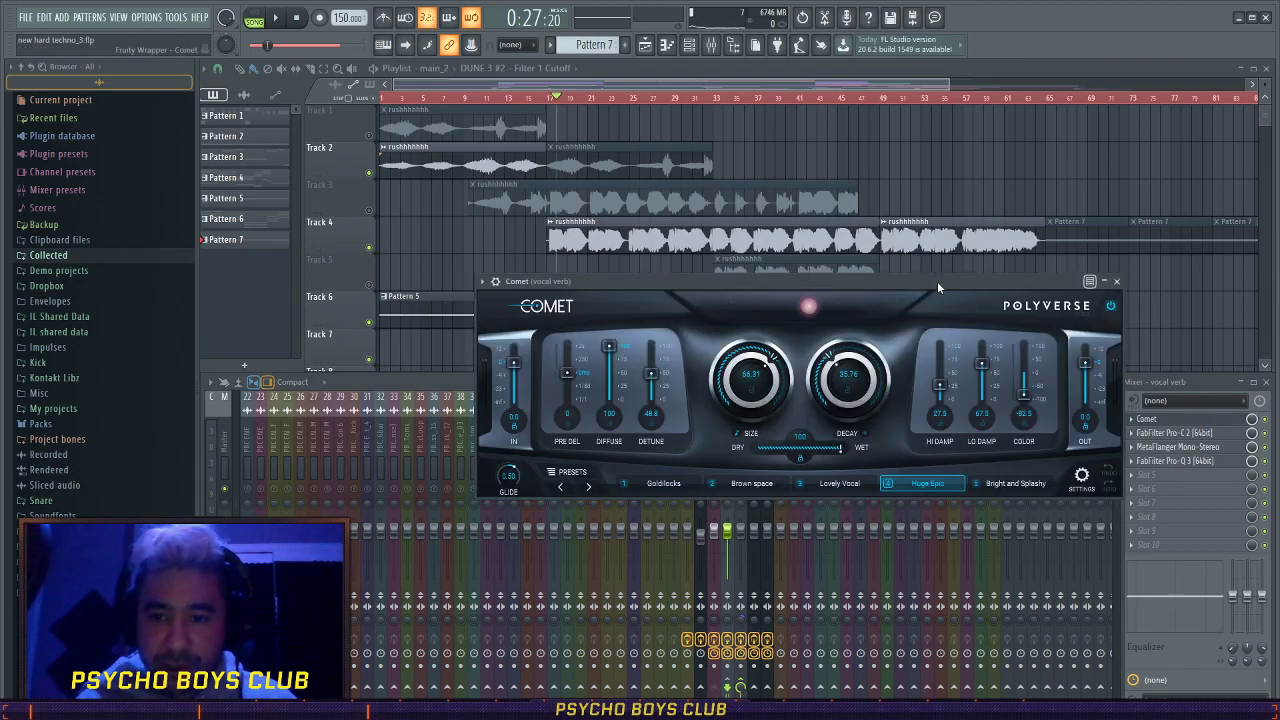
{"action": "left_click_drag", "start_coordinate": [937, 281], "coordinate": [830, 151]}
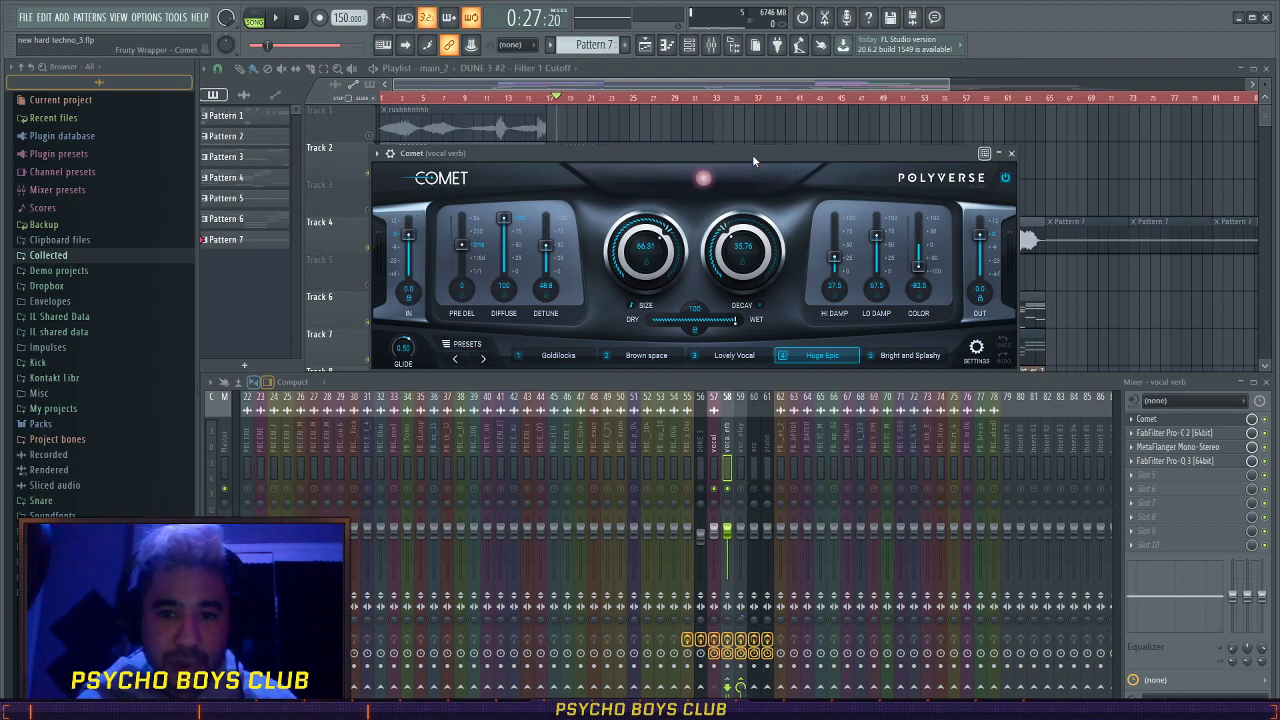
{"action": "left_click_drag", "start_coordinate": [752, 154], "coordinate": [703, 134]}
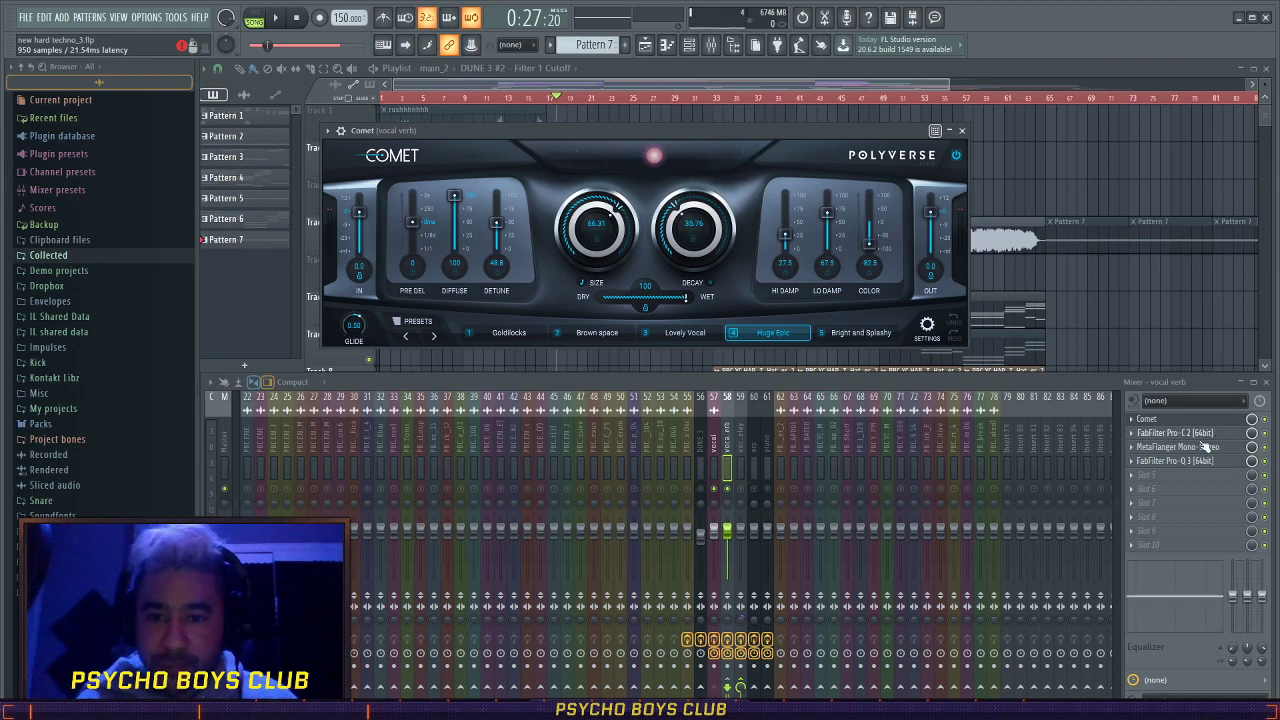
{"action": "left_click_drag", "start_coordinate": [700, 131], "coordinate": [792, 150]}
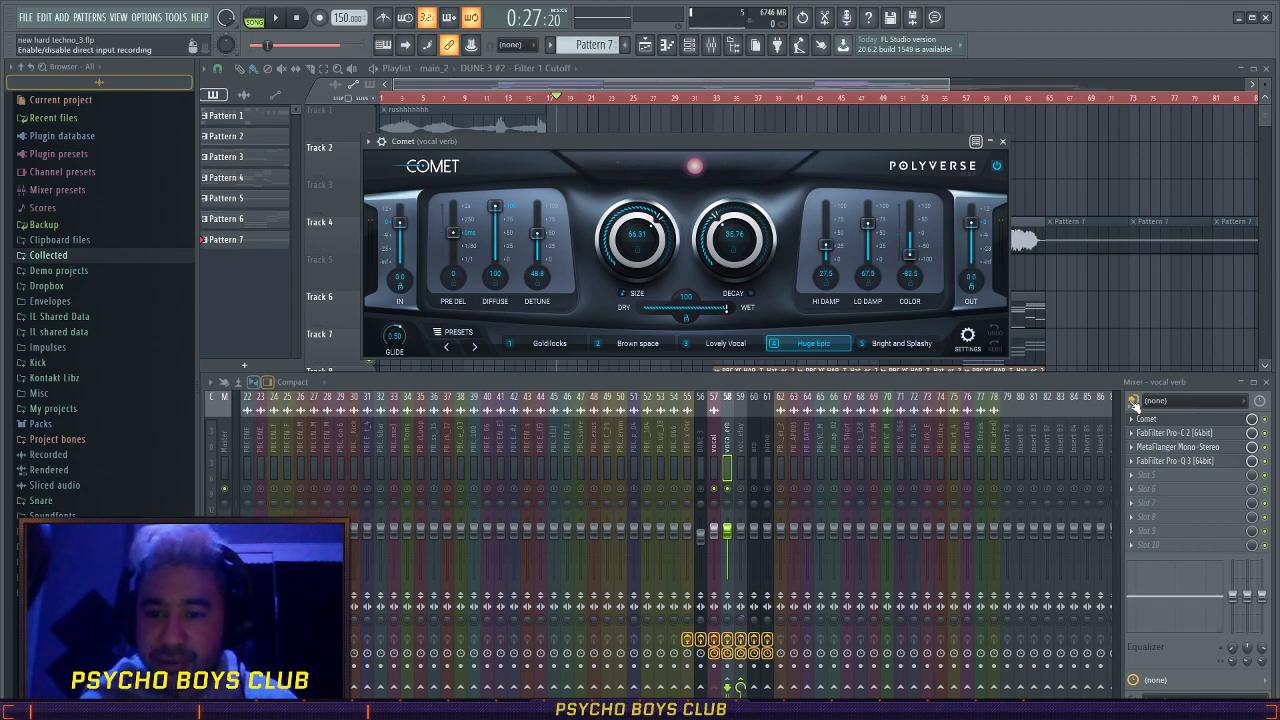
{"action": "left_click_drag", "start_coordinate": [734, 143], "coordinate": [701, 119]}
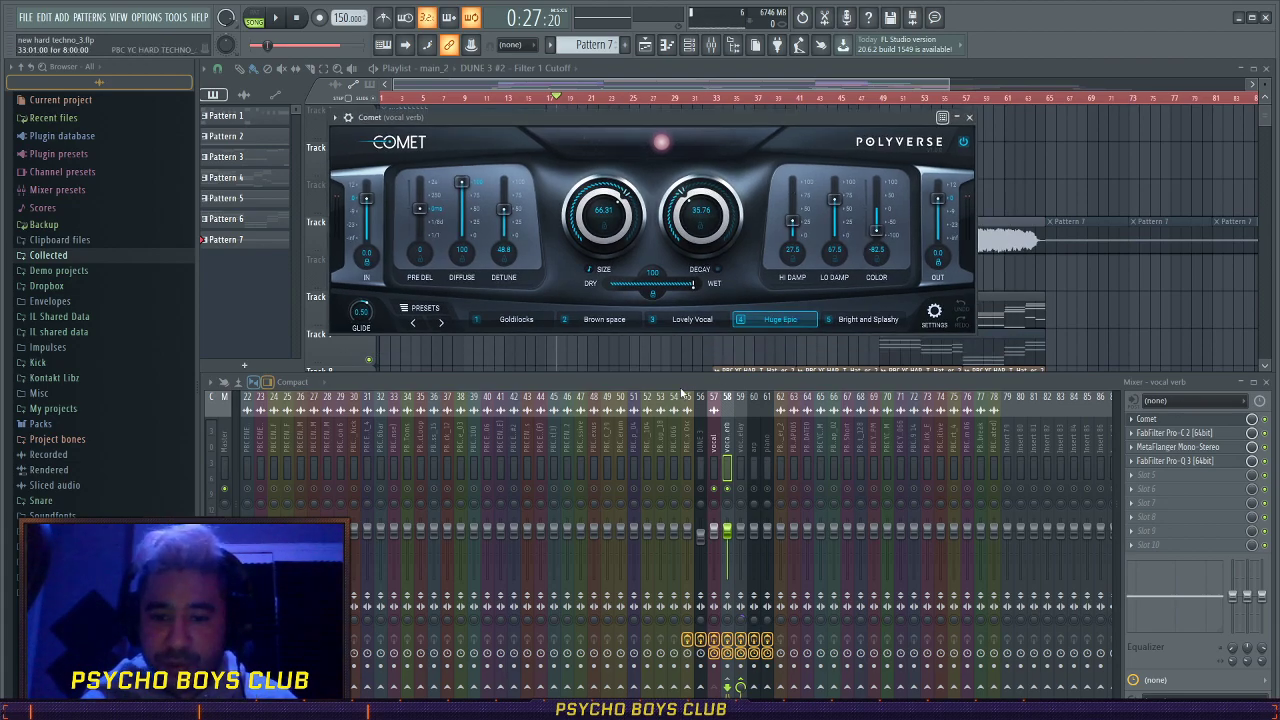
- View the FabFilter Pro-C 2, MetaFlanger and FabFilter Pro-Q 3 settings on the vocal verb track
{"action": "left_click", "coordinate": [1206, 433]}
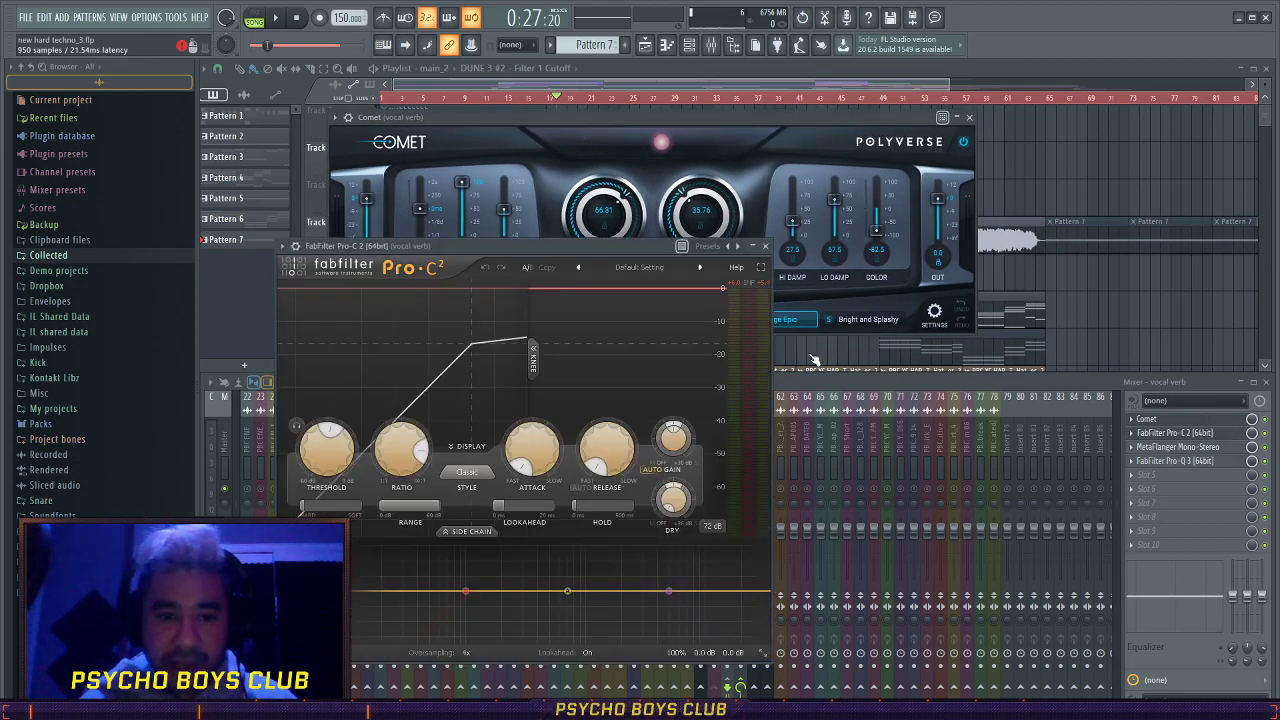
{"action": "left_click_drag", "start_coordinate": [490, 248], "coordinate": [702, 248]}
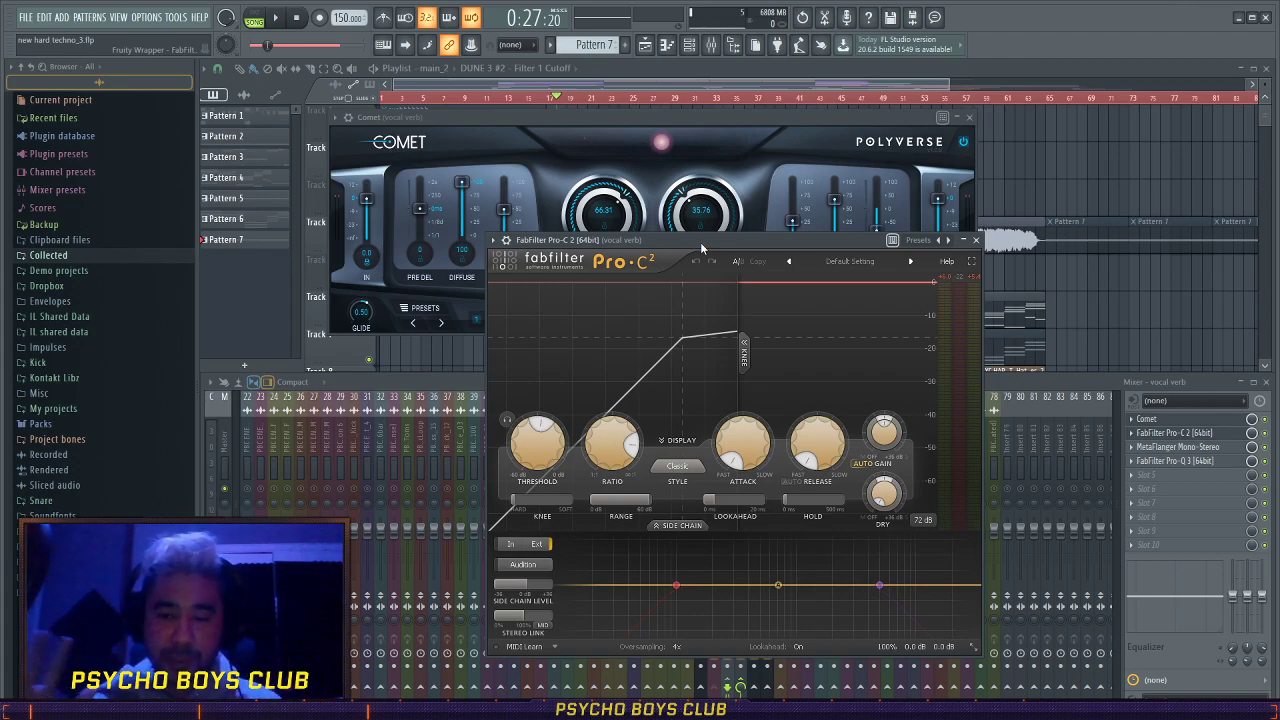
{"action": "left_click", "coordinate": [1200, 448]}
{"action": "left_click_drag", "start_coordinate": [863, 510], "coordinate": [749, 416]}
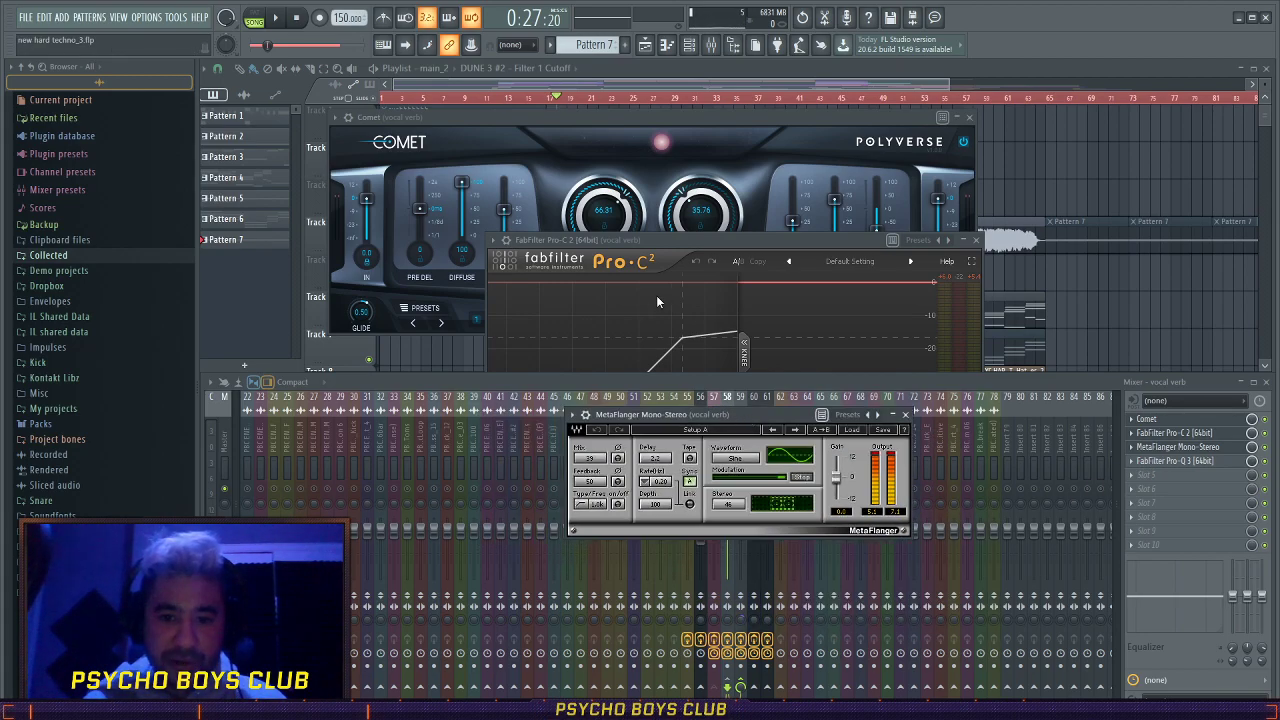
{"action": "left_click", "coordinate": [1242, 468]}
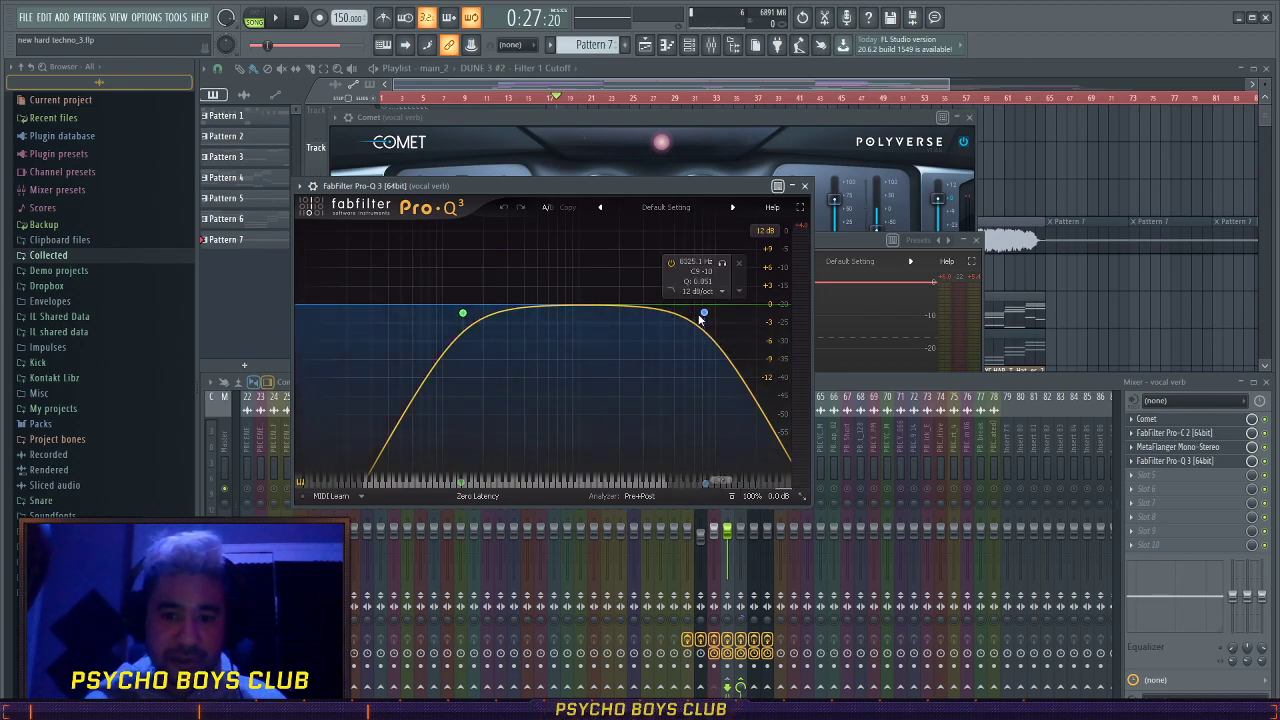
{"action": "left_click", "coordinate": [818, 402]}
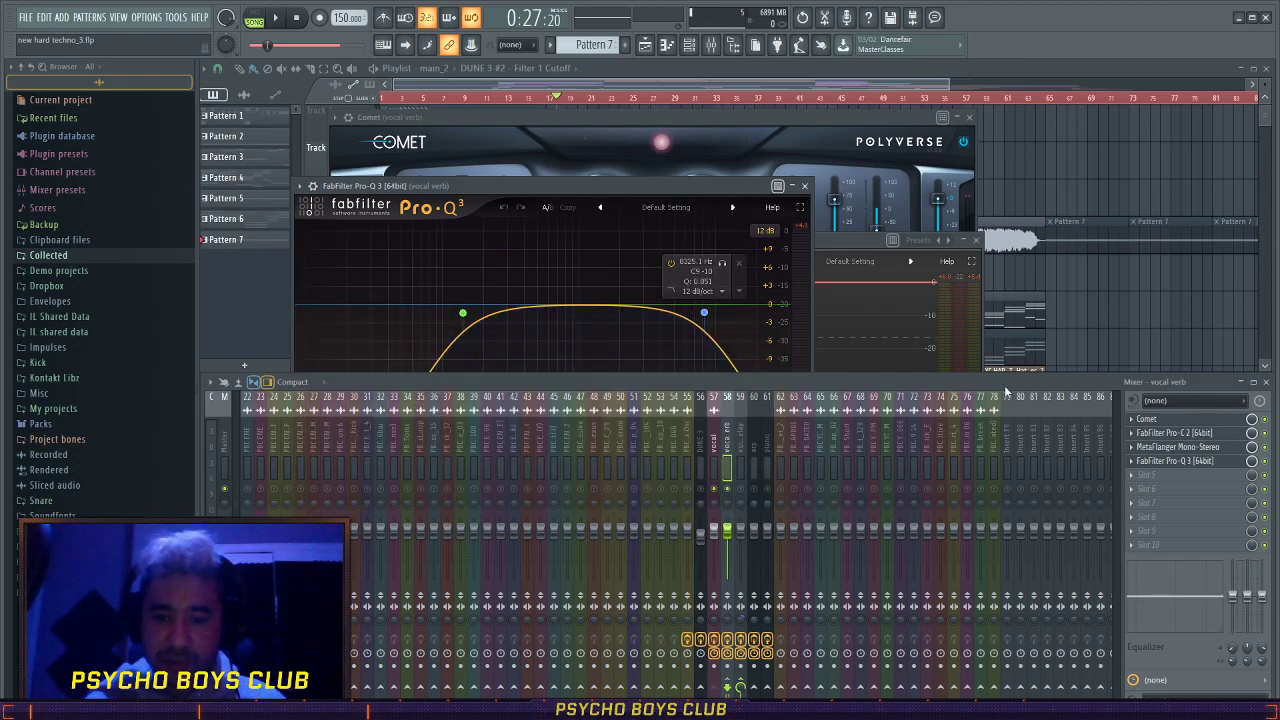
- Show the Replika XT delay settings on the vocal delay track and close the plugin
{"action": "left_click", "coordinate": [740, 447]}
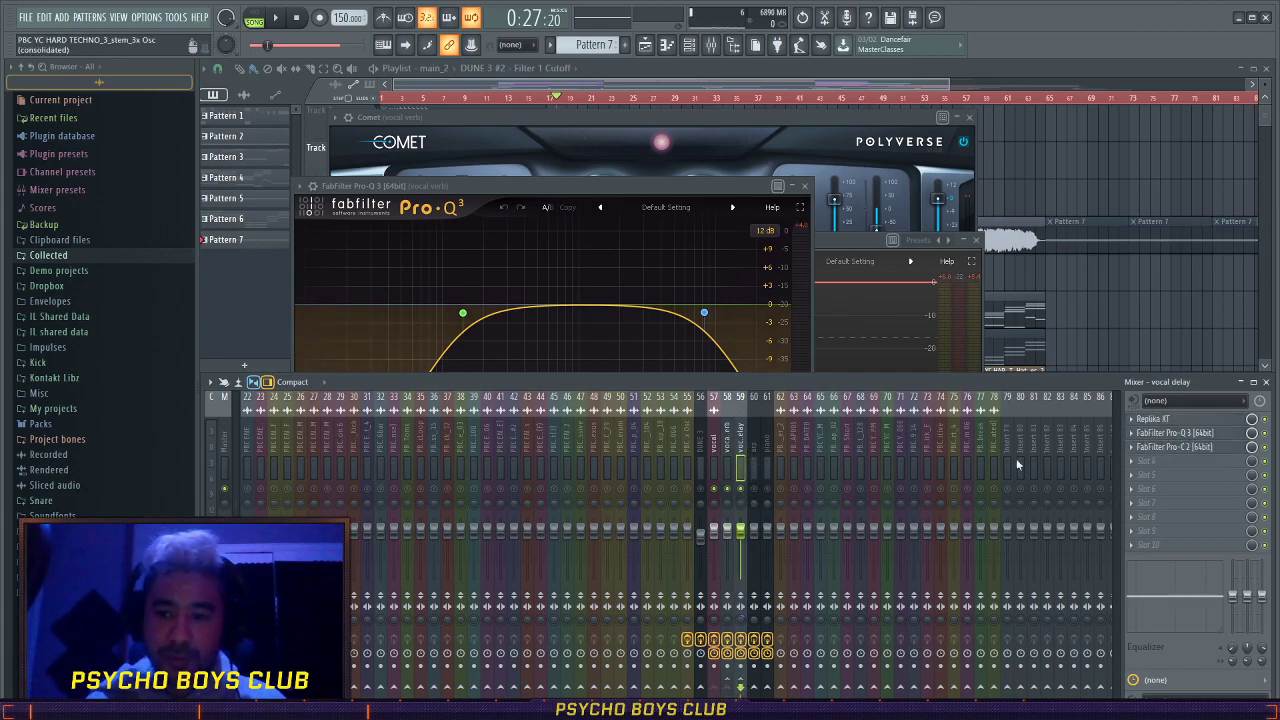
{"action": "left_click", "coordinate": [1256, 404]}
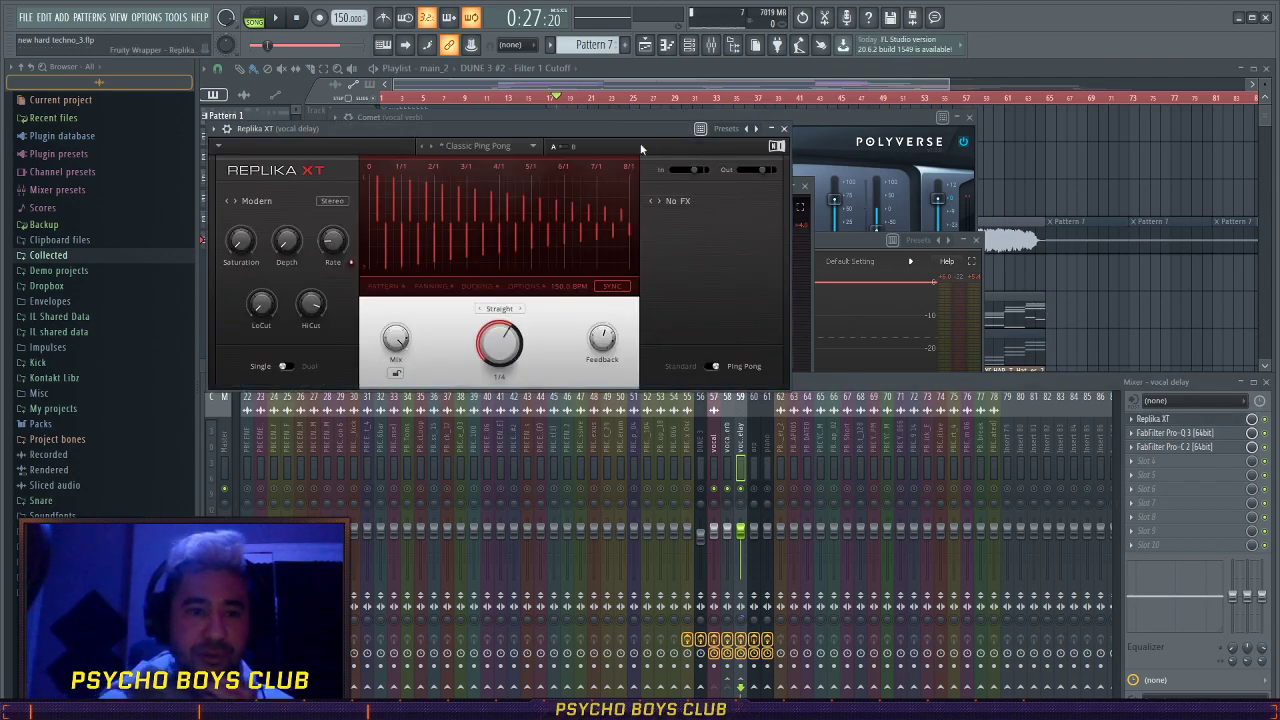
{"action": "left_click_drag", "start_coordinate": [377, 130], "coordinate": [483, 136]}
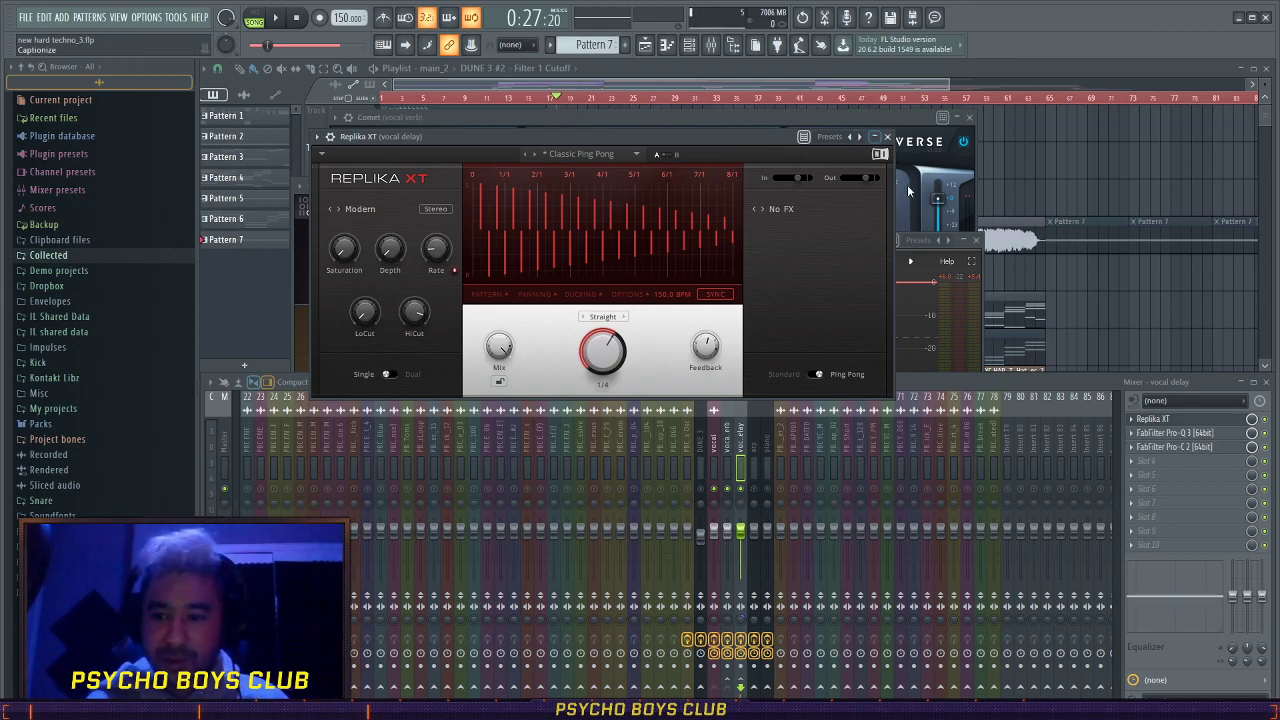
{"action": "left_click", "coordinate": [887, 137]}
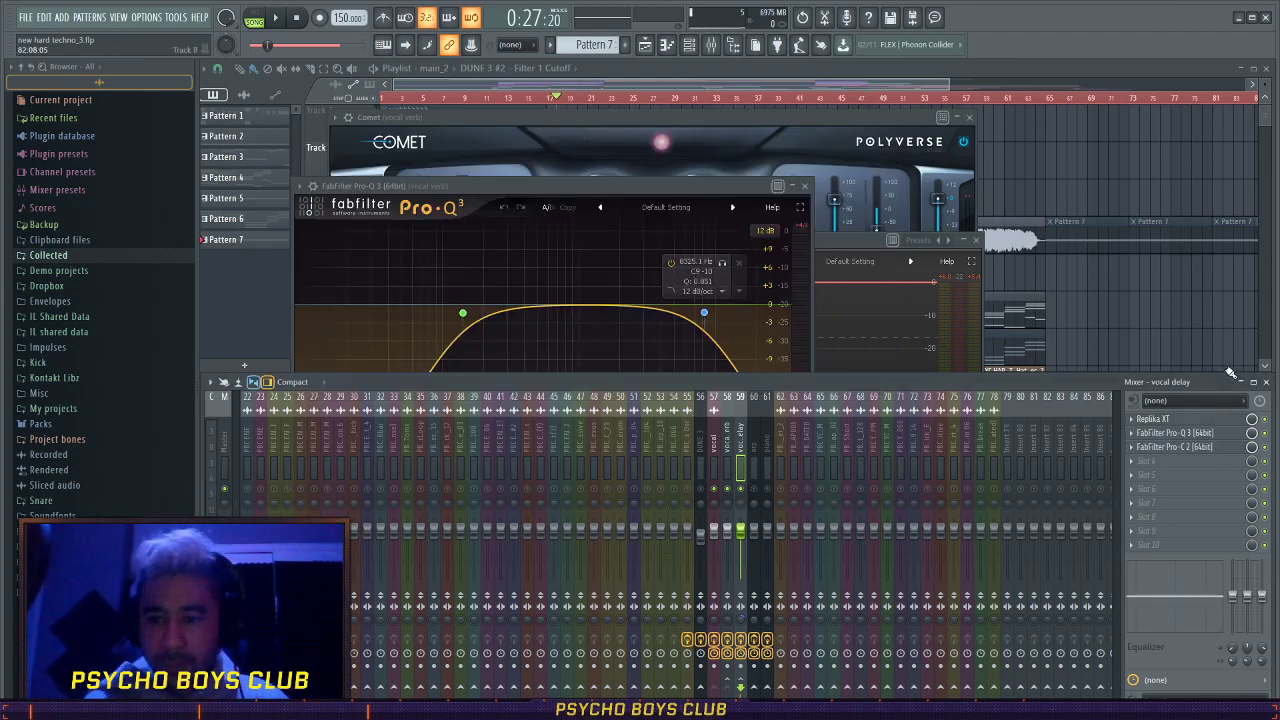
- View the low-cut curve of FabFilter Pro-Q 3 on the vocal delay track and close the equalizer
{"action": "left_click", "coordinate": [1214, 434]}
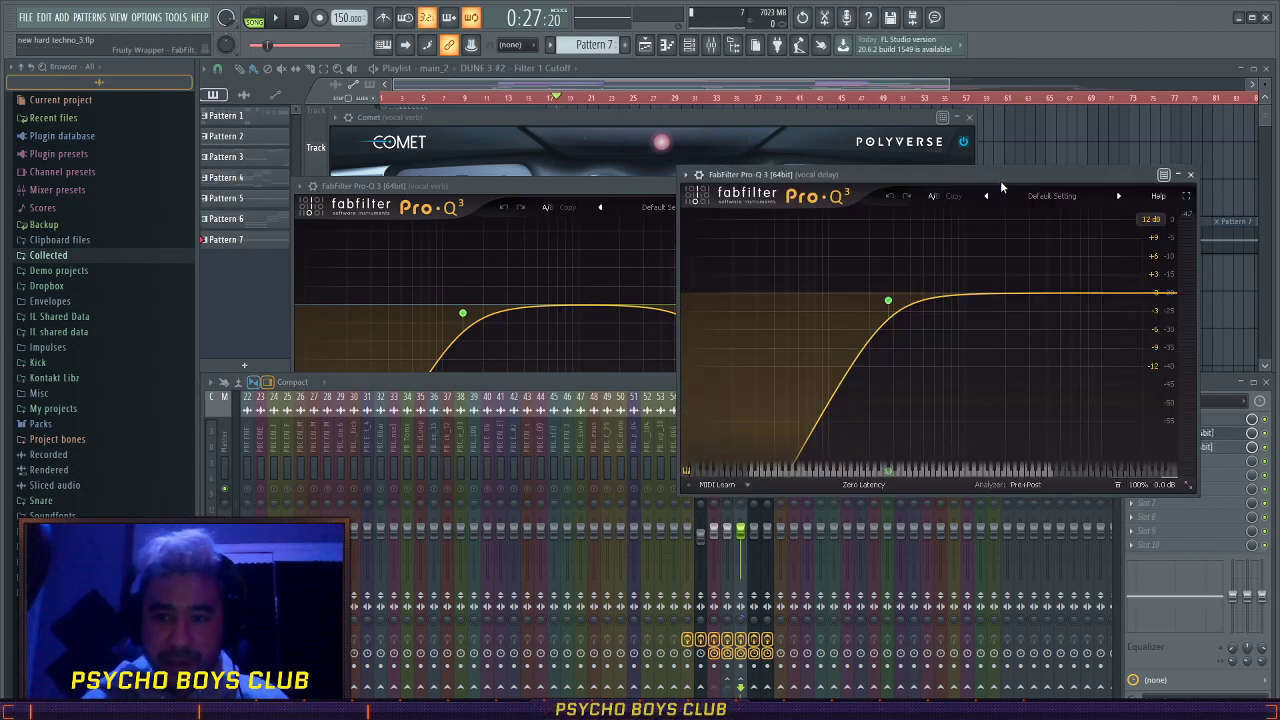
{"action": "left_click_drag", "start_coordinate": [1001, 176], "coordinate": [915, 157]}
{"action": "left_click", "coordinate": [1105, 156]}
{"action": "left_click", "coordinate": [1104, 157]}
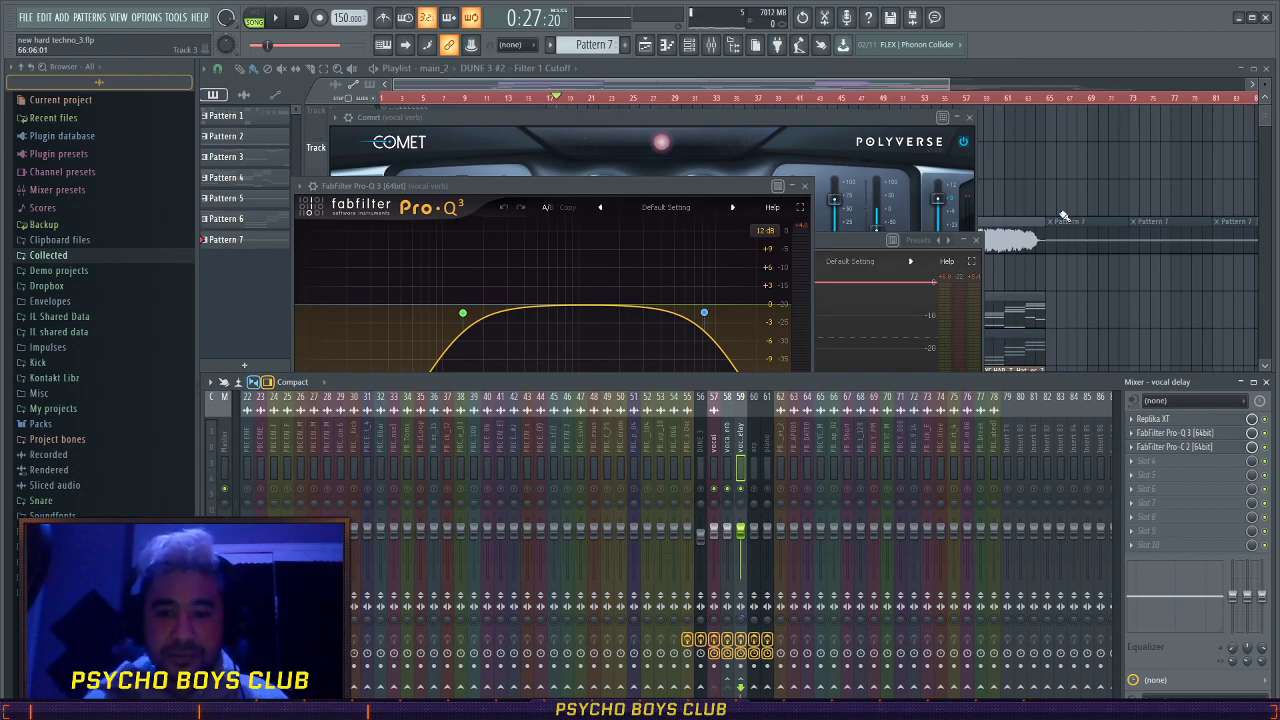
- Mute the vocal verb and vocal delay mixer tracks and close all open plugin windows
{"action": "left_click", "coordinate": [727, 489]}
{"action": "left_click", "coordinate": [740, 489]}
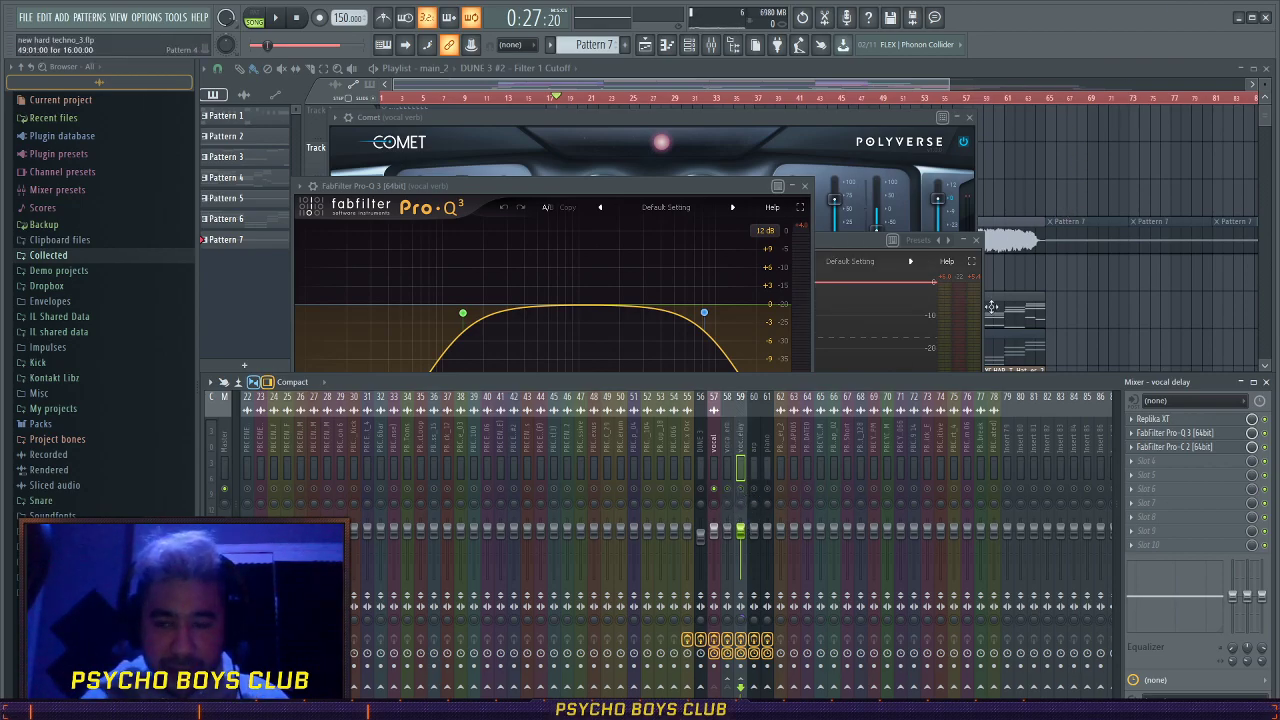
{"action": "key", "text": "alt+F12"}
- Play the vocal from bar 17, unmute the vocal verb track during playback, and stop the song
{"action": "key", "text": "space"}
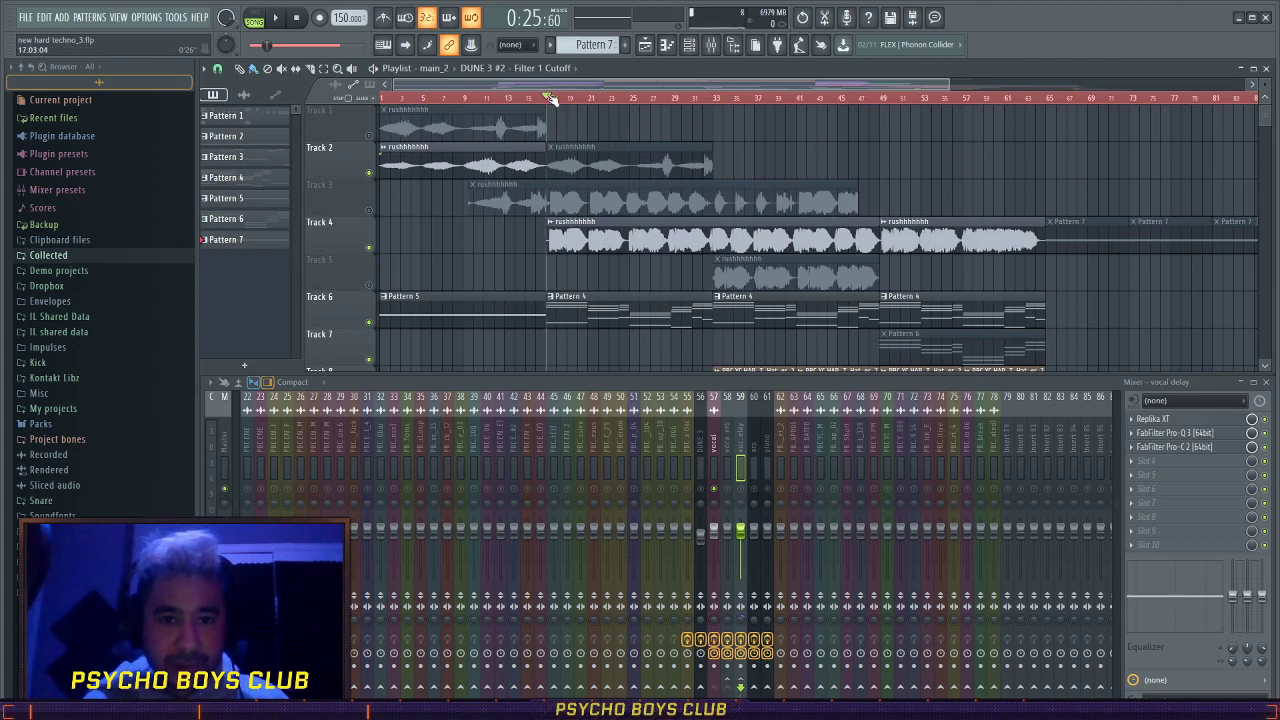
{"action": "left_click", "coordinate": [730, 490]}
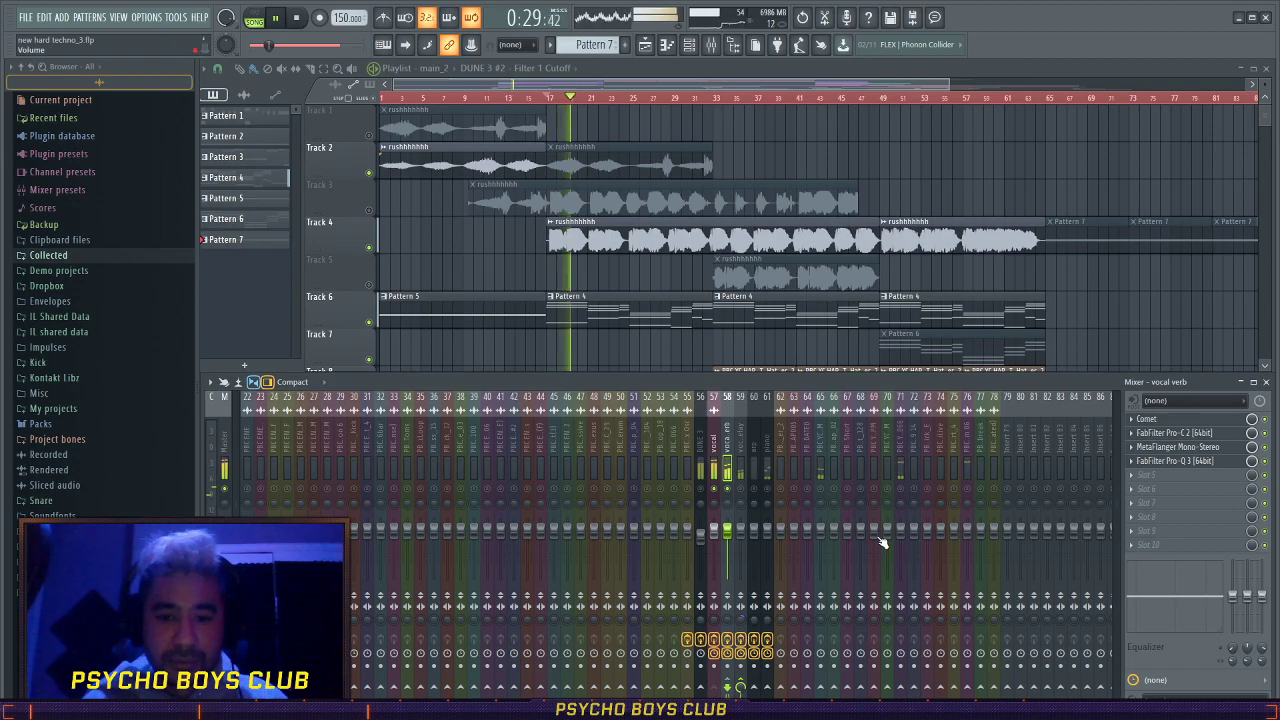
{"action": "key", "text": "space"}
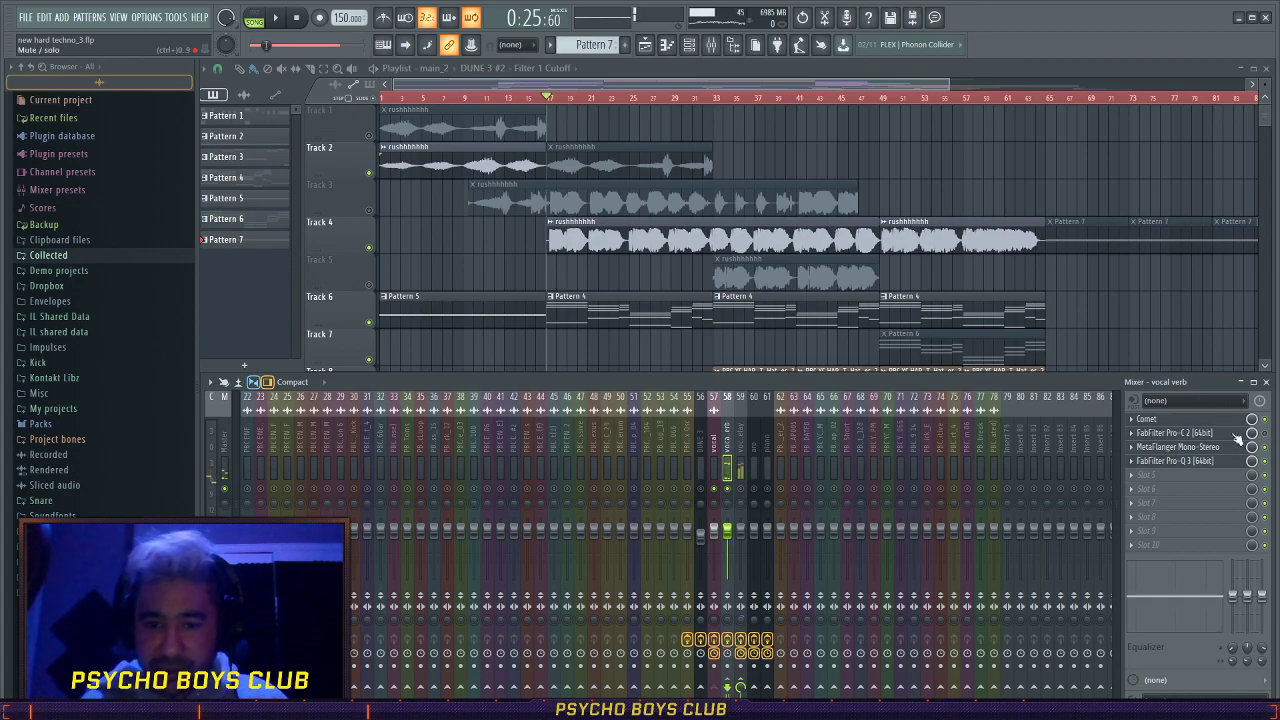
- Audition the vocal and its effects by playing the song from bar 17, and return the song position to the start
{"action": "key", "text": "space"}
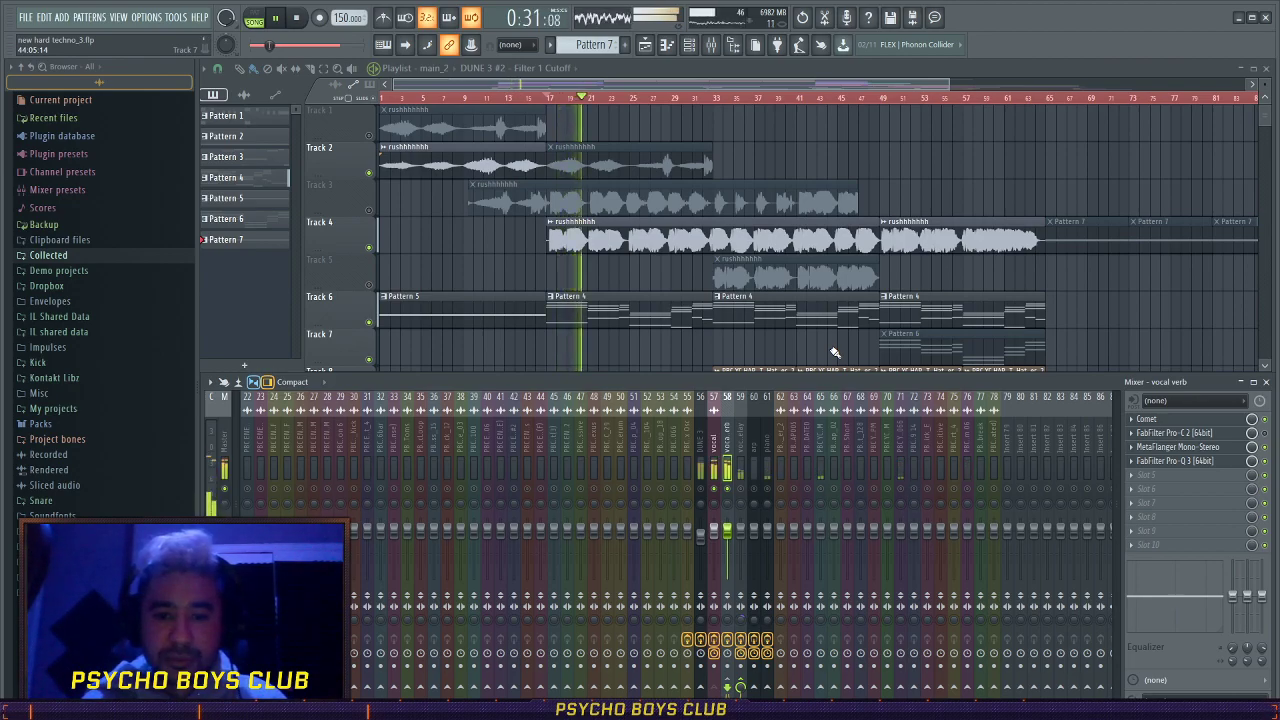
{"action": "key", "text": "space"}
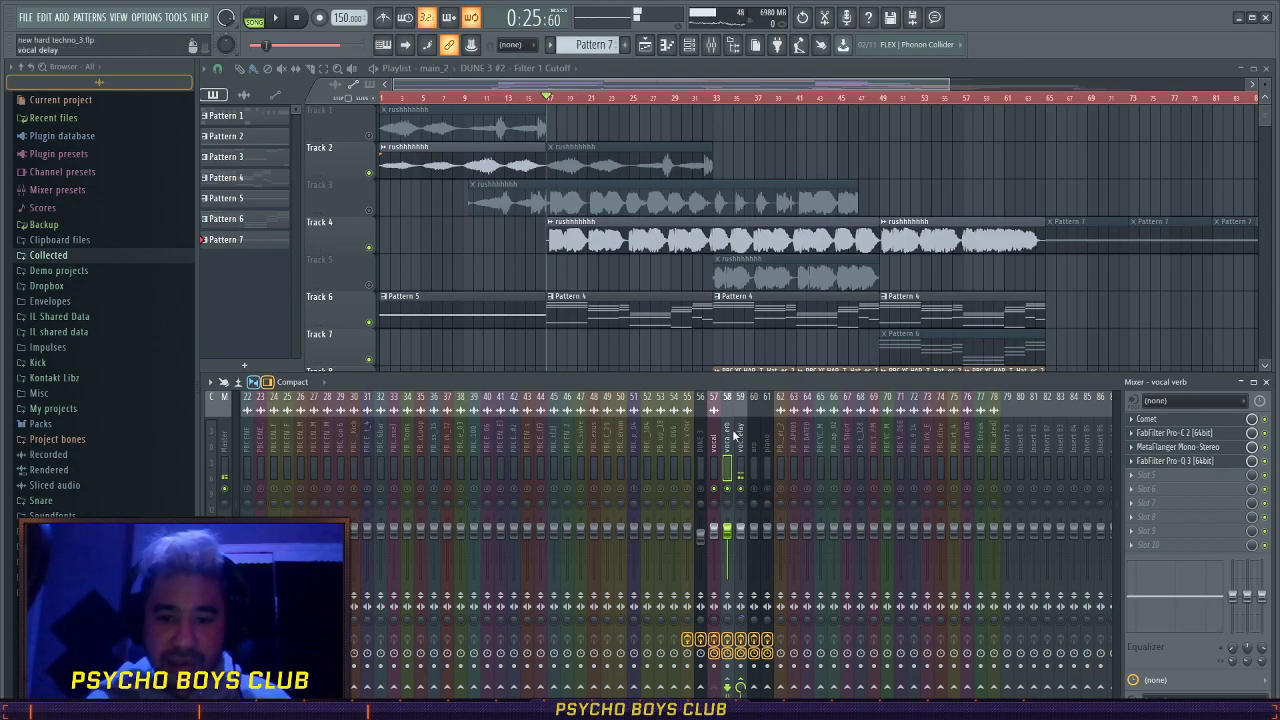
{"action": "key", "text": "space"}
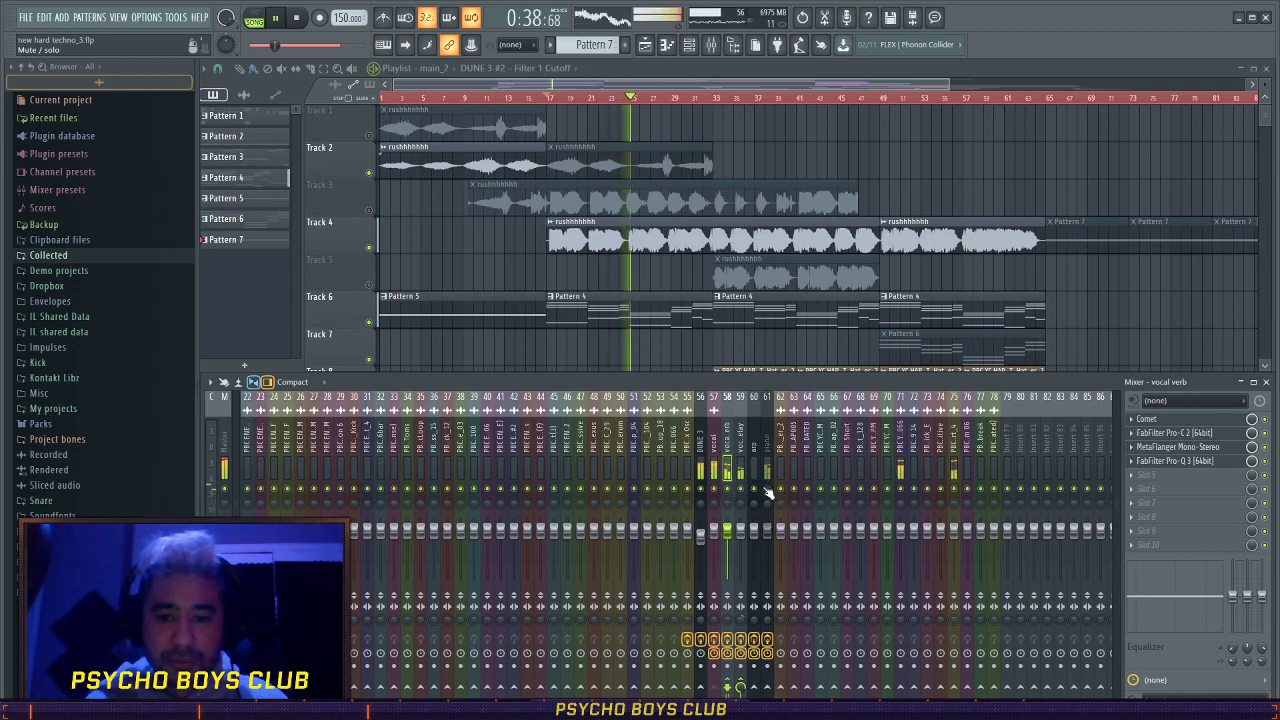
{"action": "key", "text": "space"}
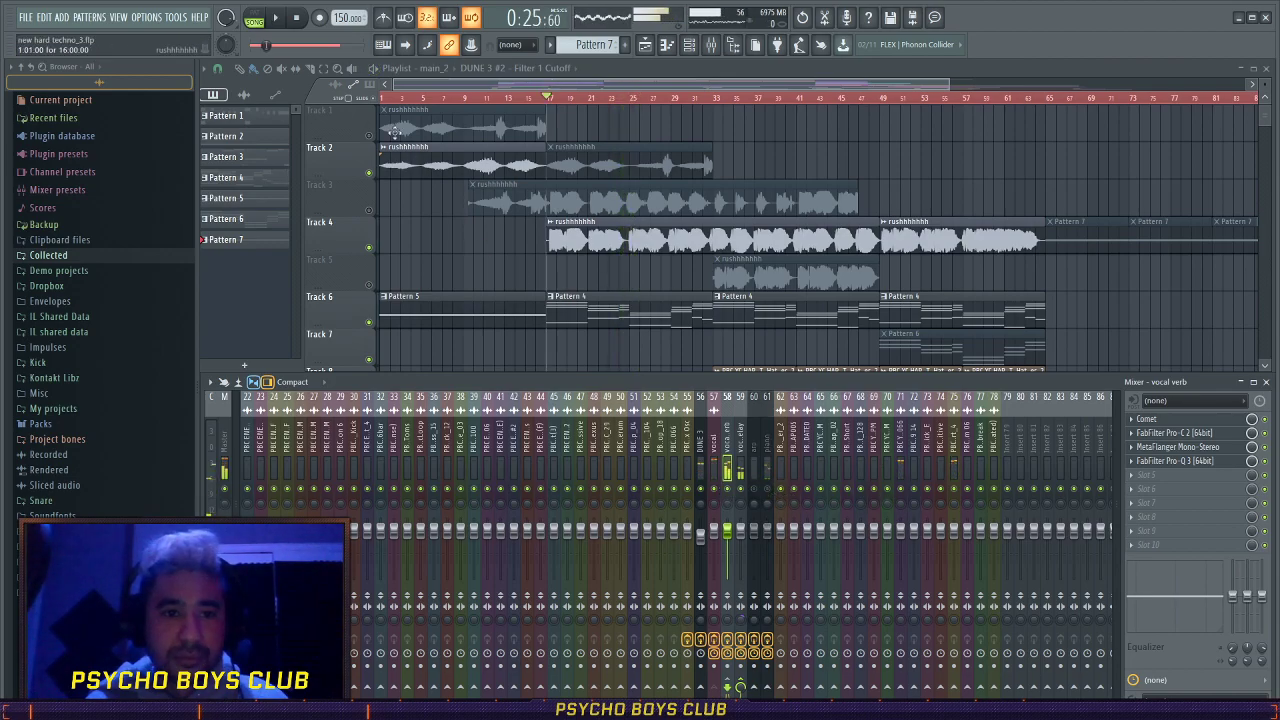
{"action": "left_click", "coordinate": [296, 16]}
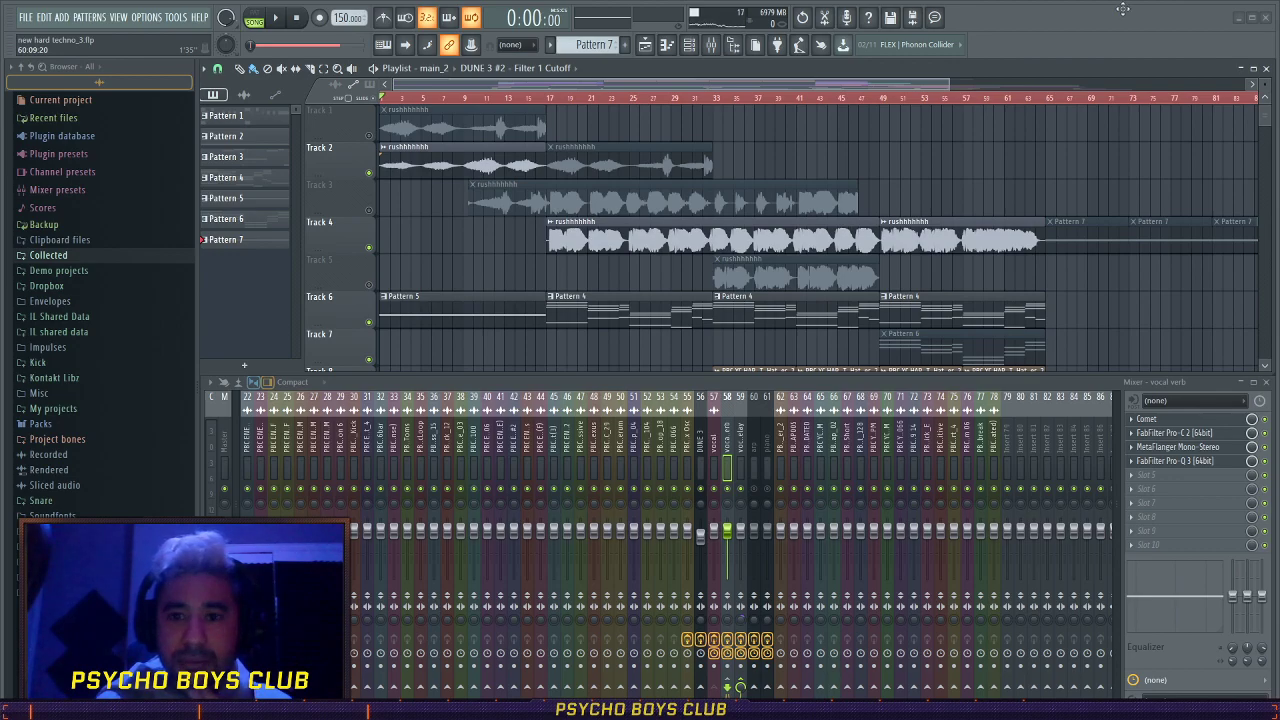
- Switch to the Discord call and show the shared screen of the other project in full view
{"action": "left_click", "coordinate": [1252, 17]}
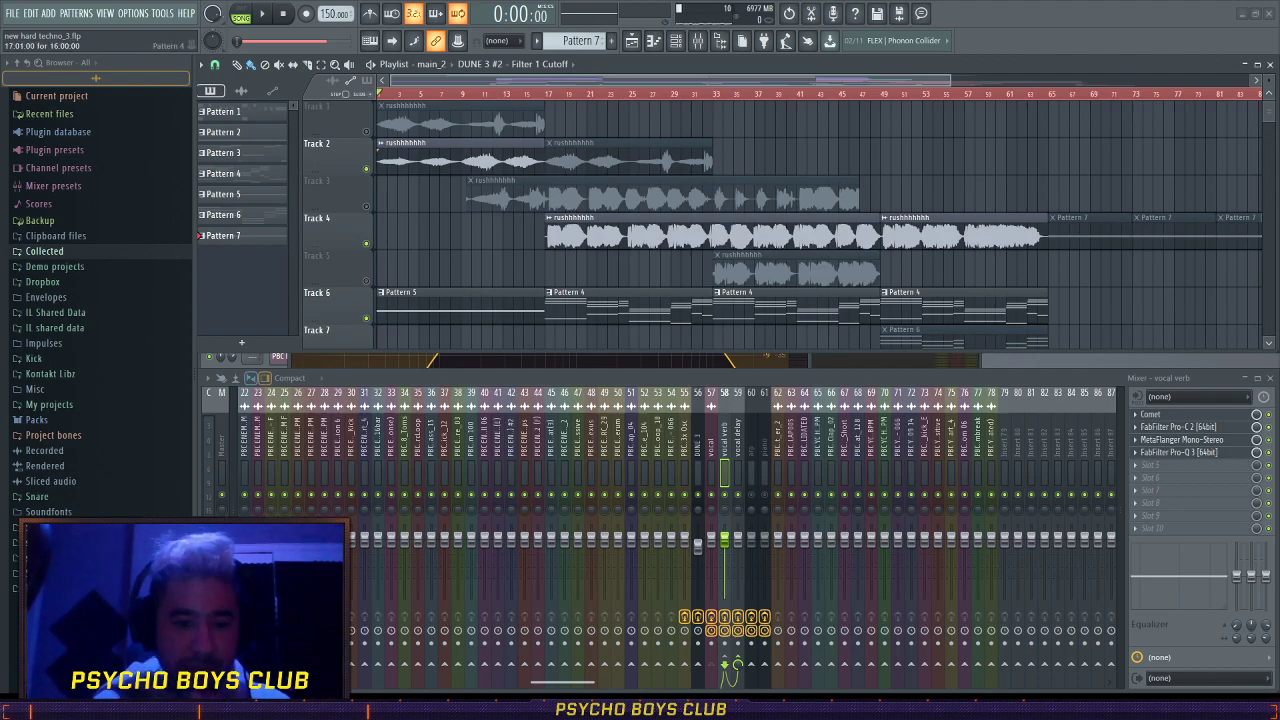
{"action": "key", "text": "alt+Tab"}
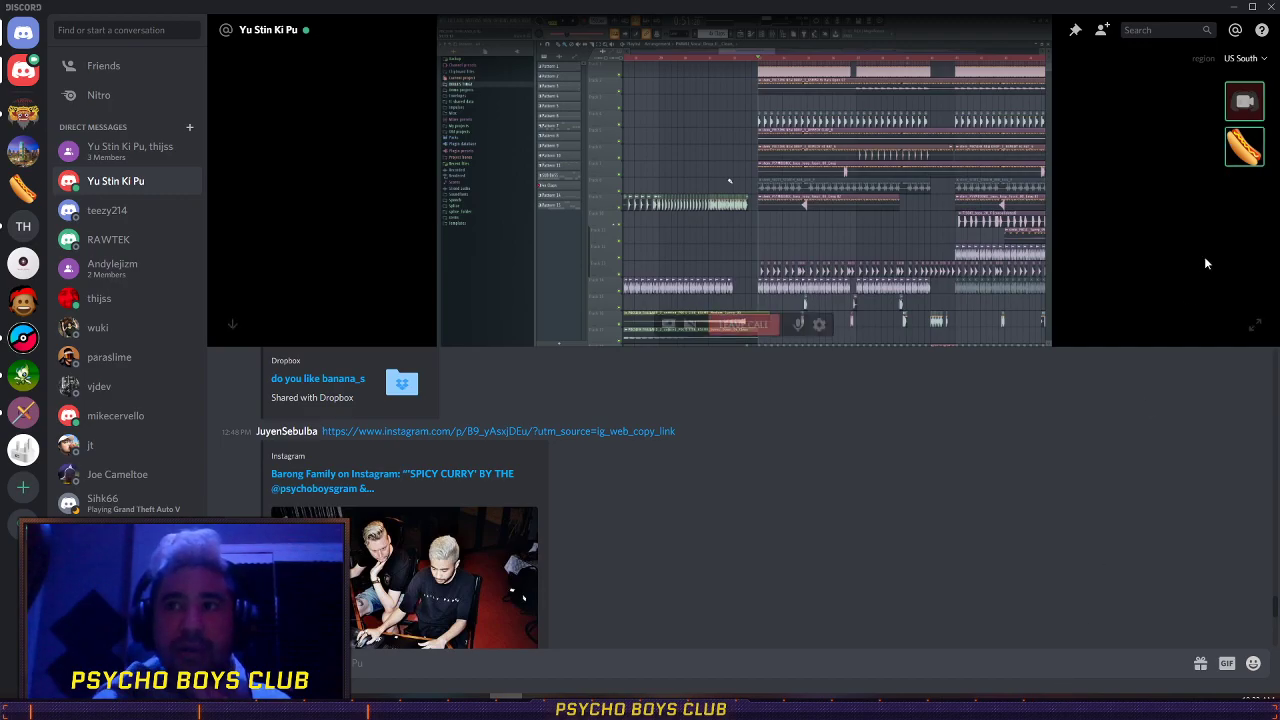
{"action": "left_click", "coordinate": [1256, 329]}
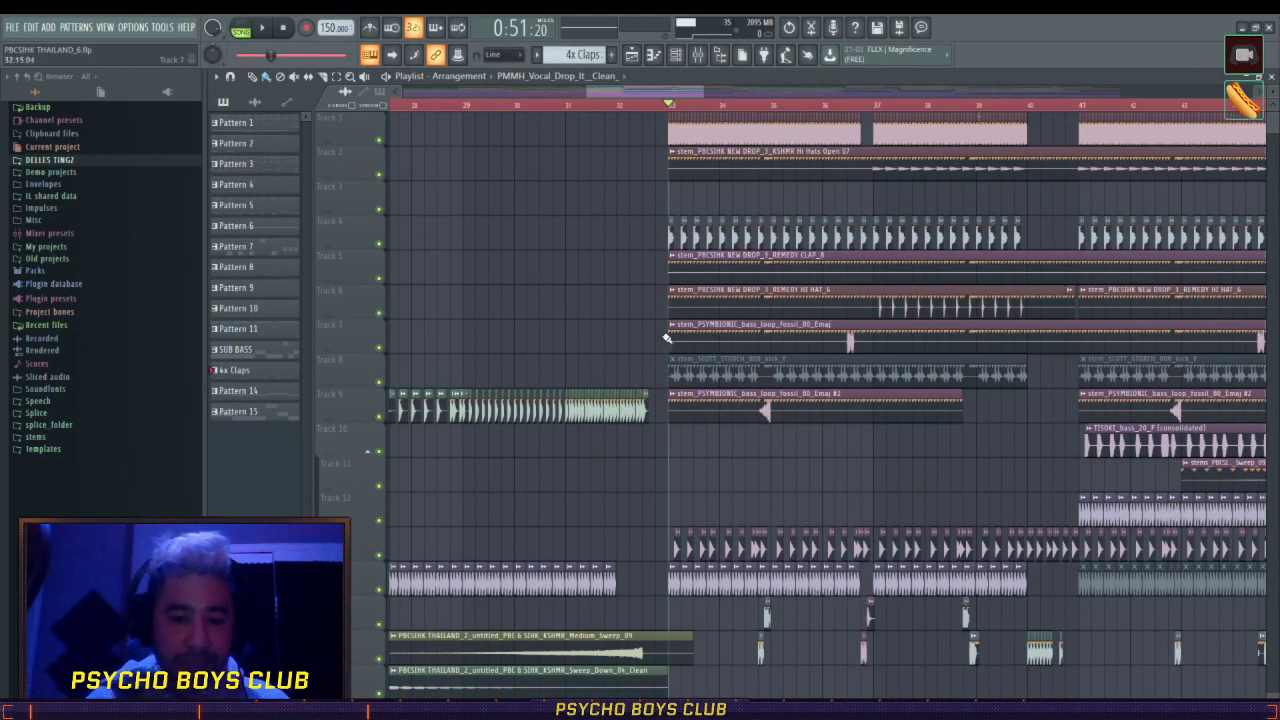
- Play the start of the drop at bar 33 while checking levels in Forte Control, and minimize Forte Control
{"action": "key", "text": "alt+Tab"}
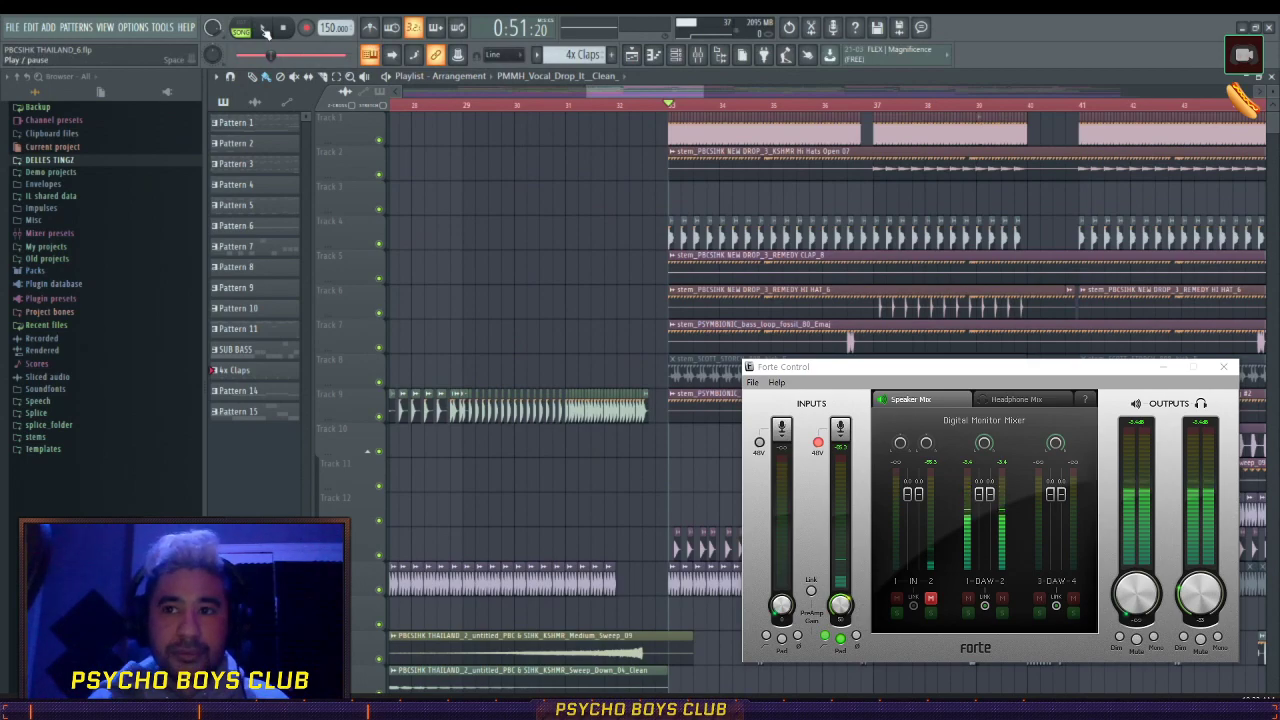
{"action": "left_click", "coordinate": [265, 30]}
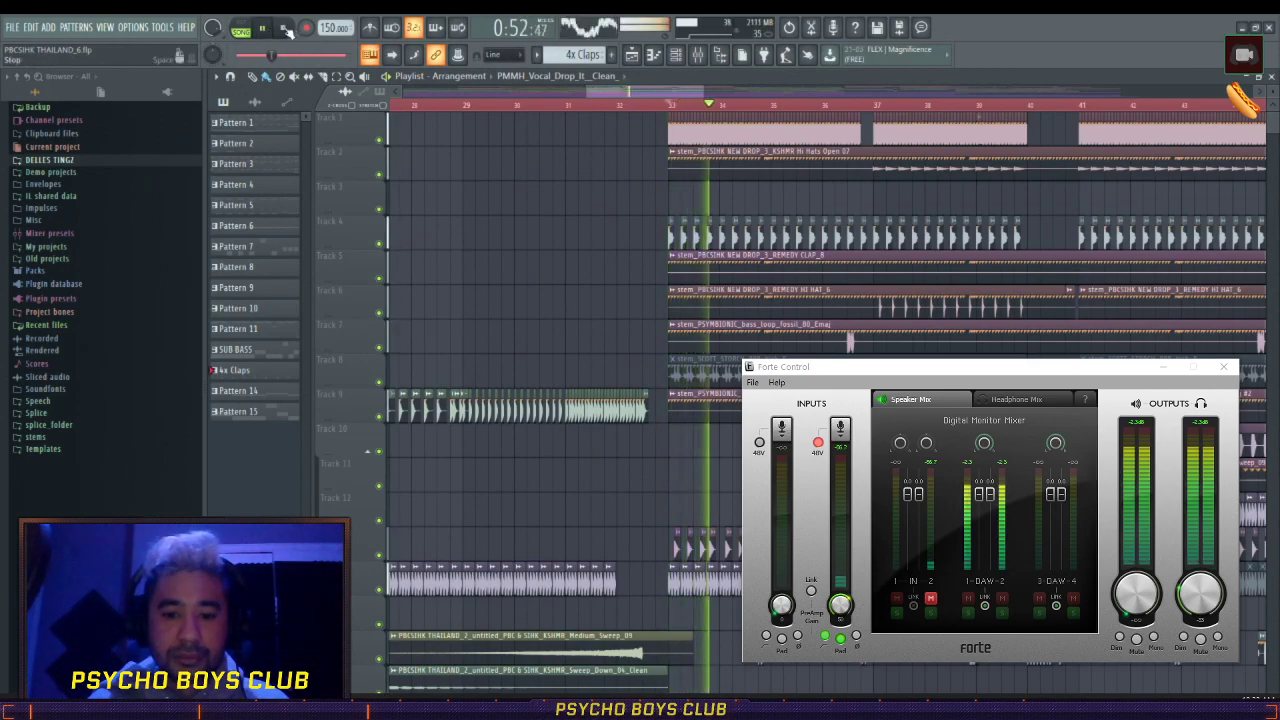
{"action": "left_click", "coordinate": [286, 30]}
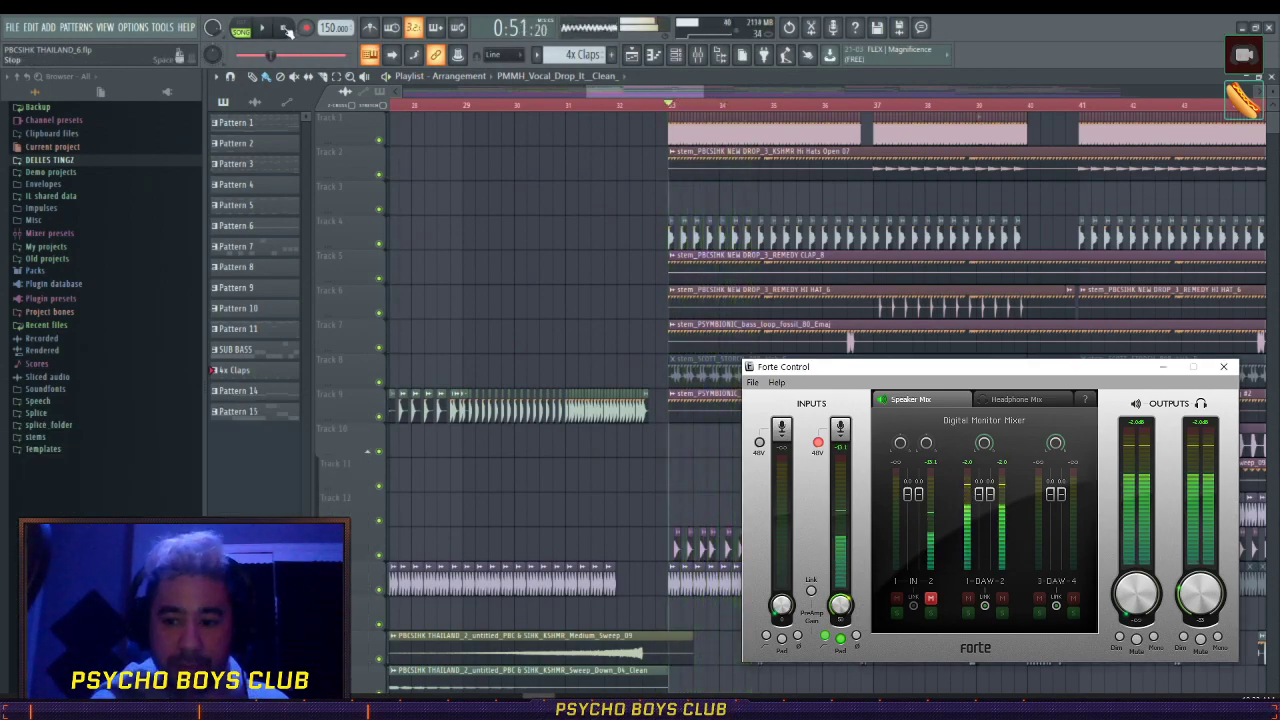
{"action": "left_click", "coordinate": [1163, 367]}
- Examine the drop's playlist arrangement from bar 33 onward, from the upper stem tracks down to the 4x Claps patterns and automation clips
{"action": "left_click_drag", "start_coordinate": [648, 100], "coordinate": [672, 103]}
{"action": "scroll", "coordinate": [600, 286], "scroll_direction": "down", "scroll_amount": 5}
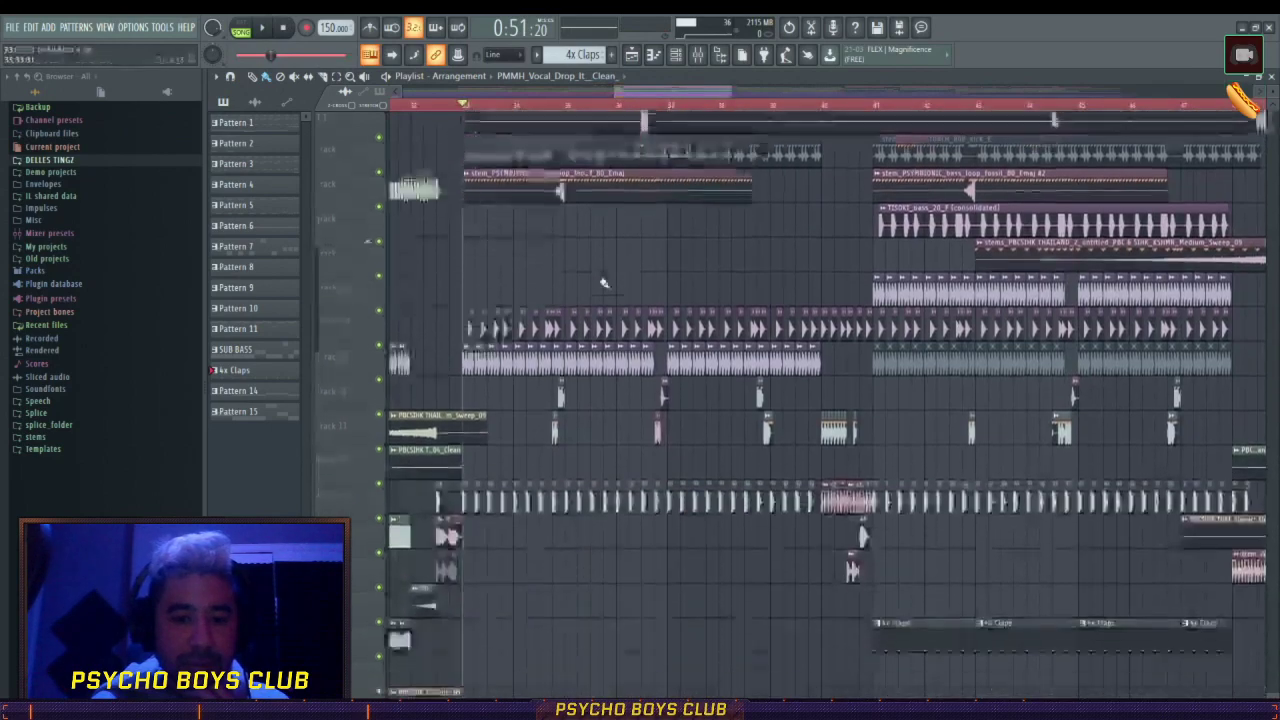
{"action": "scroll", "coordinate": [688, 590], "scroll_direction": "up", "scroll_amount": 5}
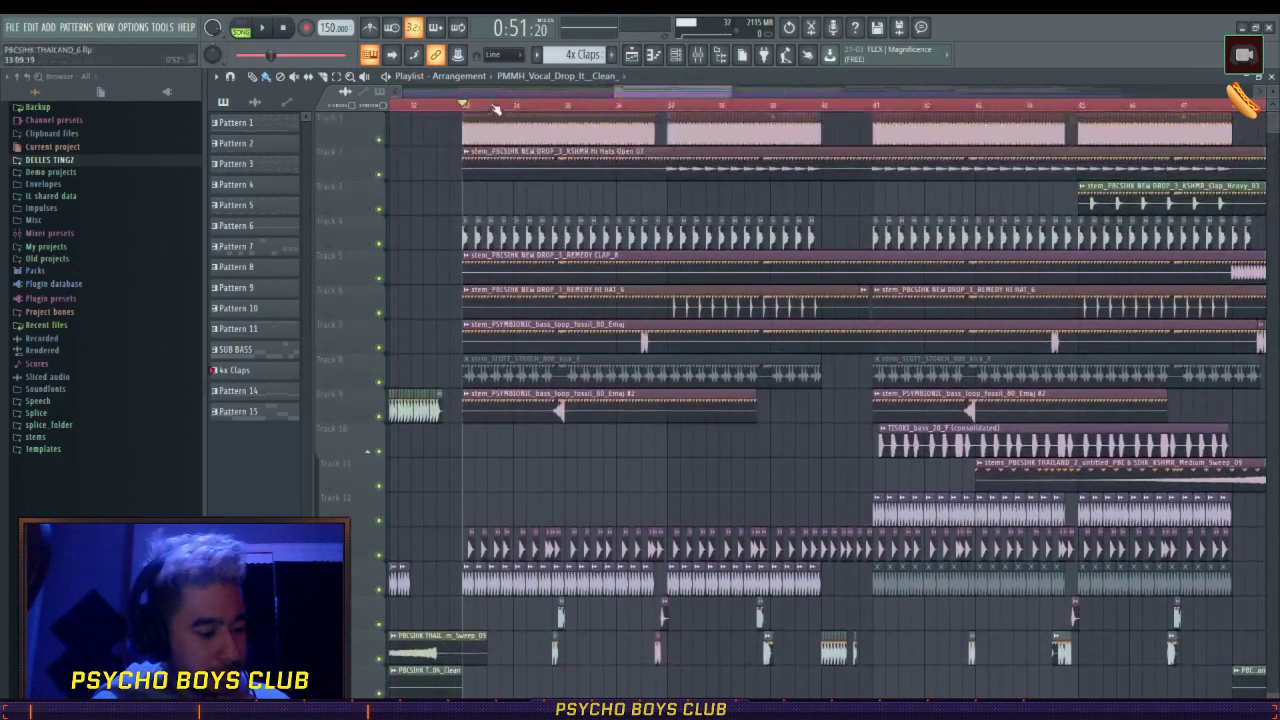
{"action": "scroll", "coordinate": [493, 106], "scroll_direction": "up", "scroll_amount": 6}
{"action": "scroll", "coordinate": [495, 108], "scroll_direction": "up", "scroll_amount": 4}
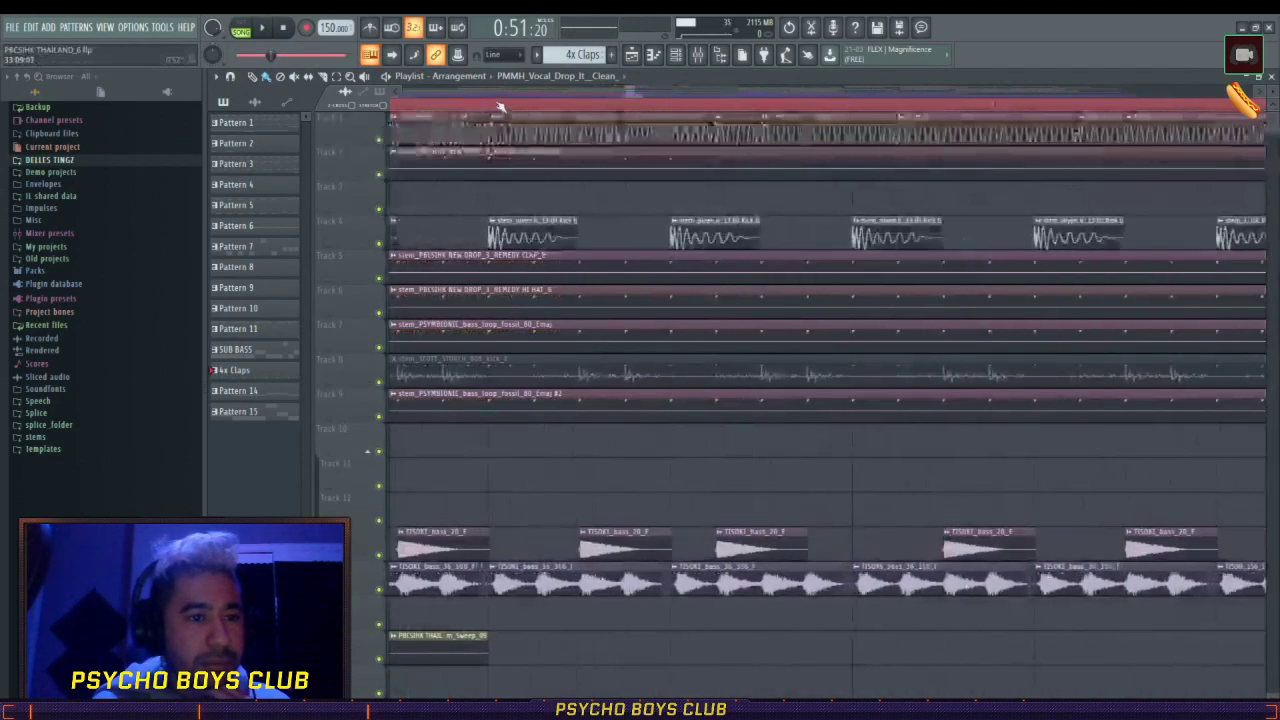
{"action": "scroll", "coordinate": [507, 120], "scroll_direction": "down", "scroll_amount": 10}
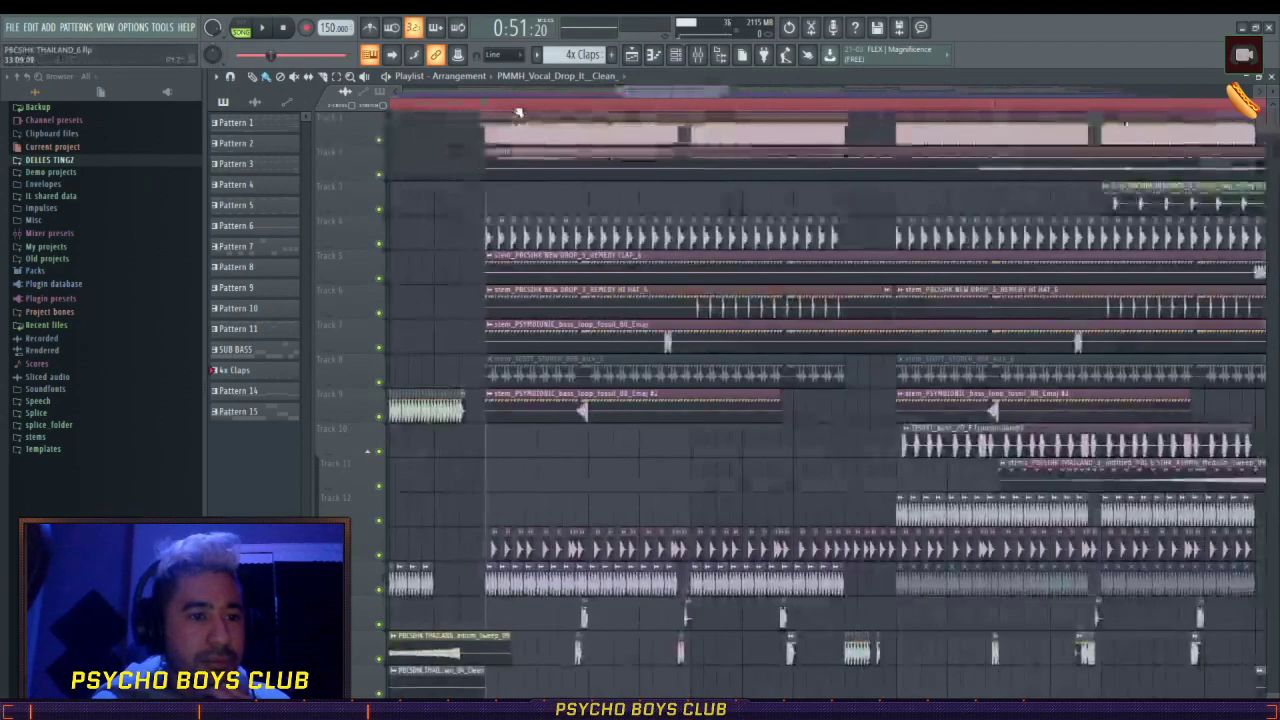
{"action": "scroll", "coordinate": [588, 196], "scroll_direction": "down", "scroll_amount": 5}
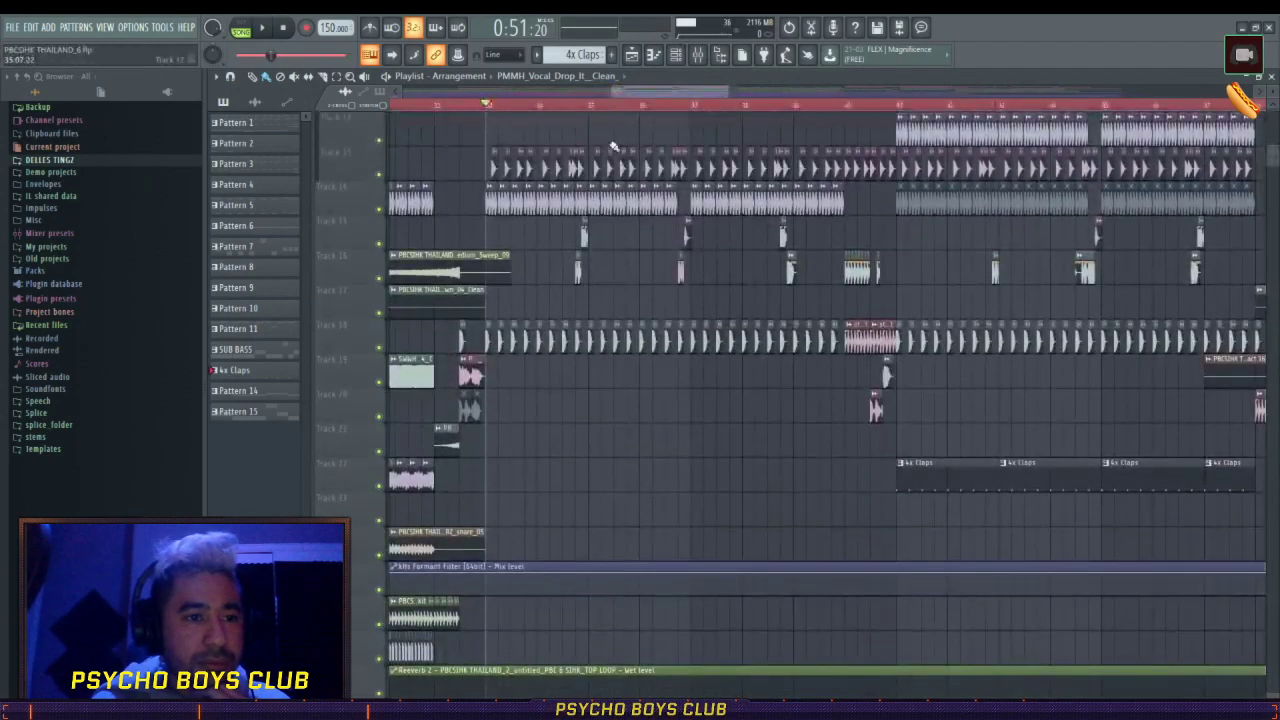
{"action": "left_click_drag", "start_coordinate": [643, 96], "coordinate": [677, 95]}
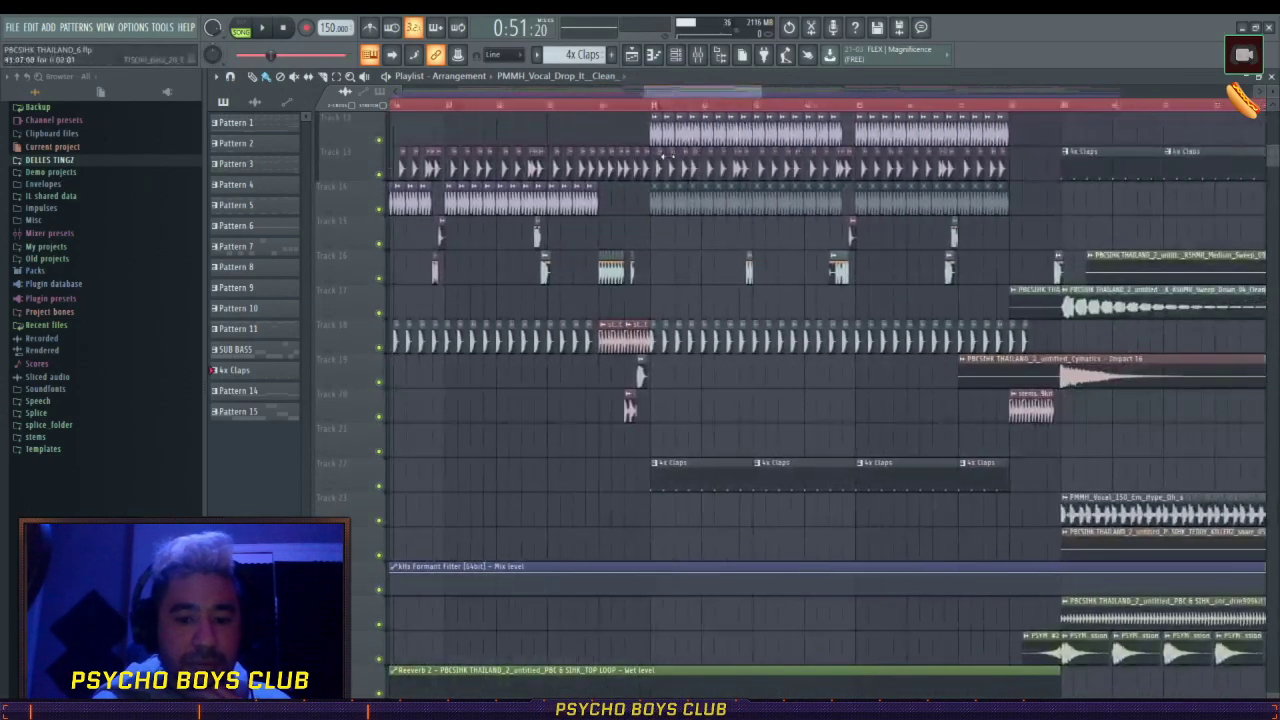
{"action": "scroll", "coordinate": [657, 149], "scroll_direction": "up", "scroll_amount": 2}
{"action": "scroll", "coordinate": [1213, 687], "scroll_direction": "up", "scroll_amount": 4}
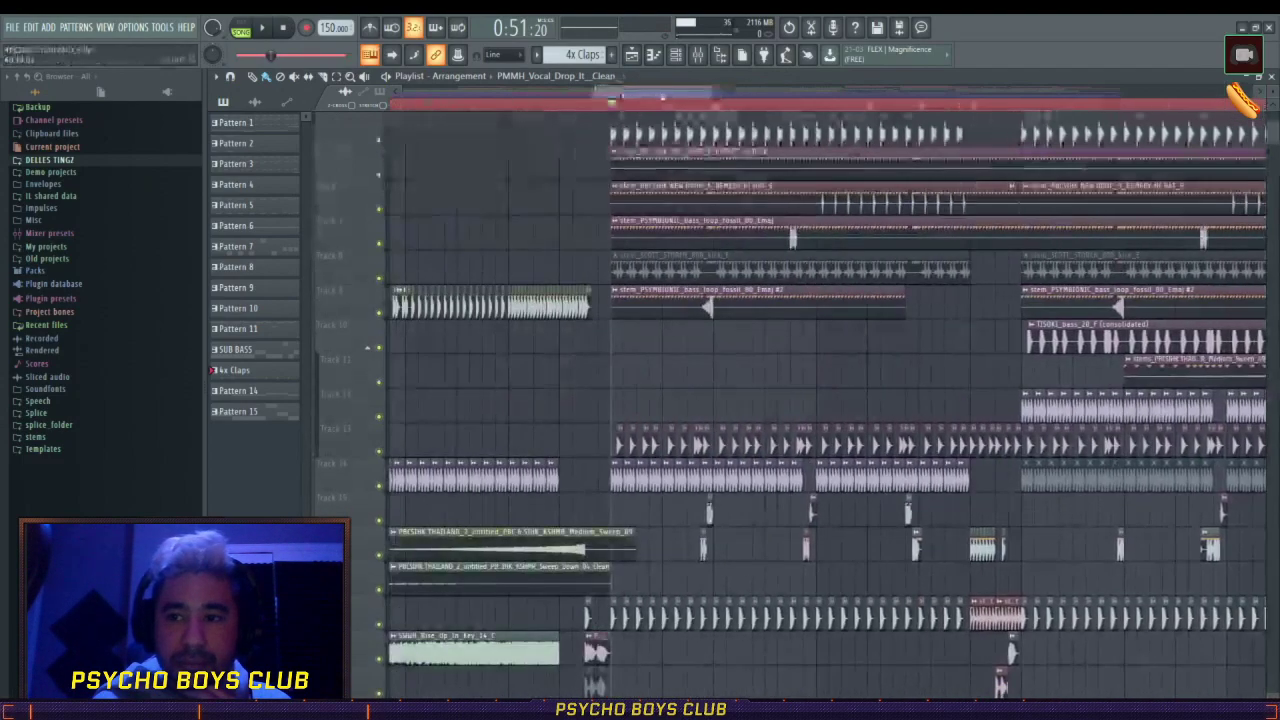
- Listen to Tracks 15 and 16 in solo from bar 34, skip ahead to bar 38, and bring back the other tracks
{"action": "left_click_drag", "start_coordinate": [614, 100], "coordinate": [690, 104]}
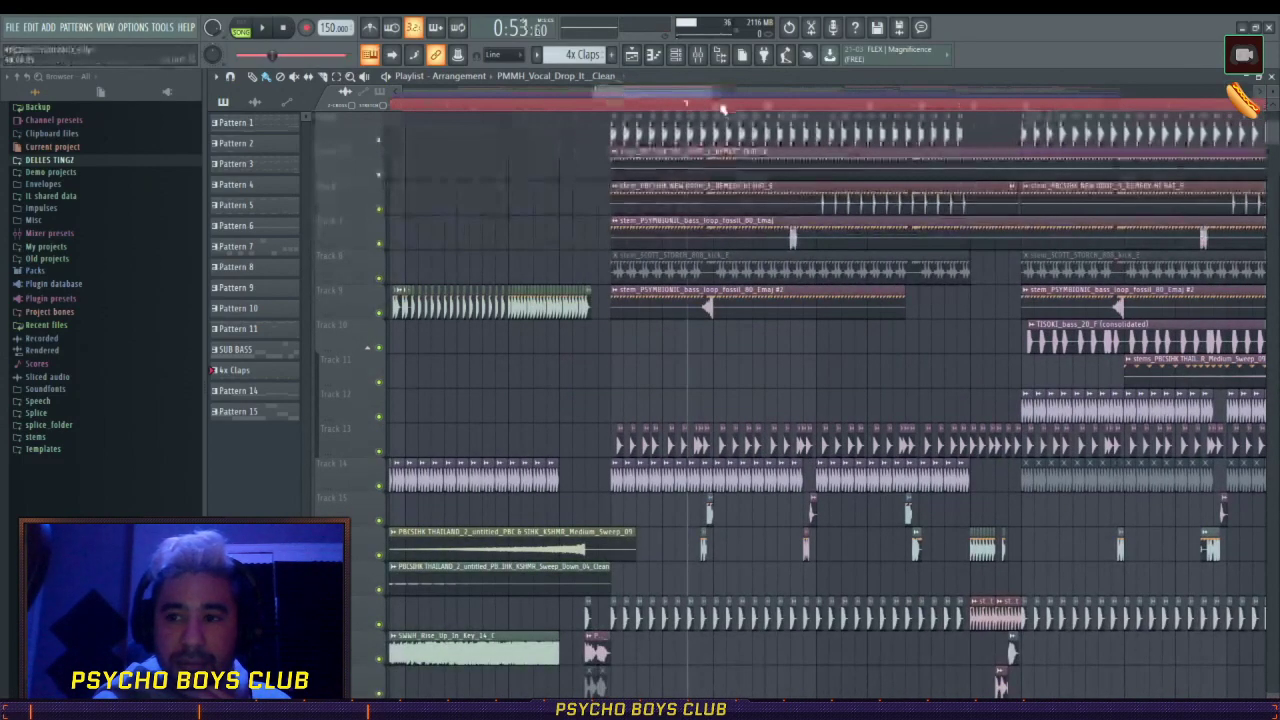
{"action": "scroll", "coordinate": [717, 108], "scroll_direction": "up", "scroll_amount": 6}
{"action": "scroll", "coordinate": [716, 108], "scroll_direction": "down", "scroll_amount": 3}
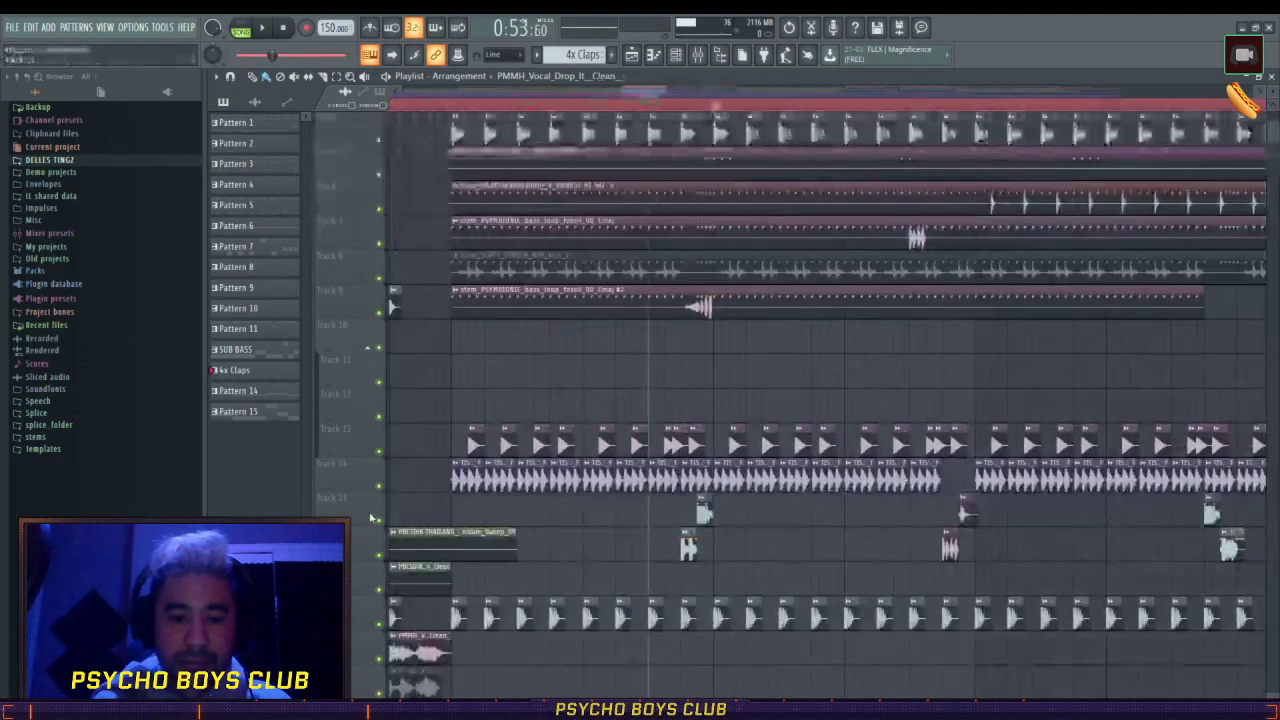
{"action": "key", "text": "space"}
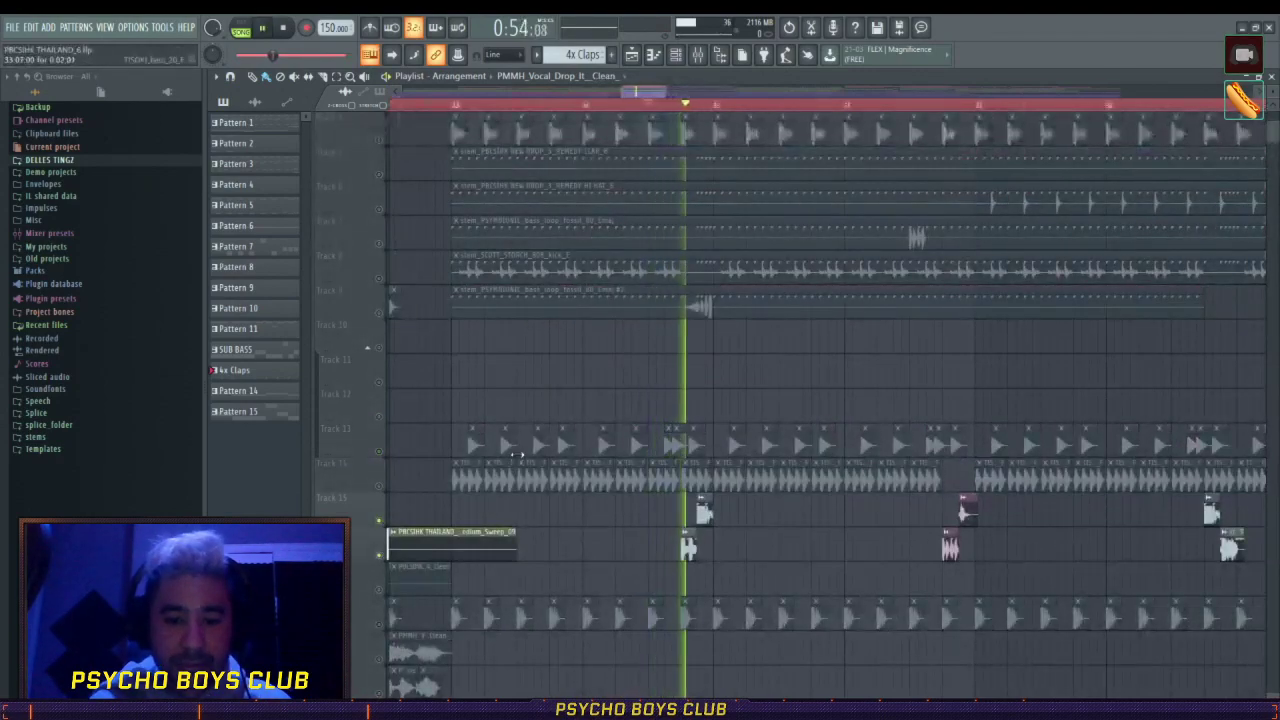
{"action": "left_click", "coordinate": [930, 106]}
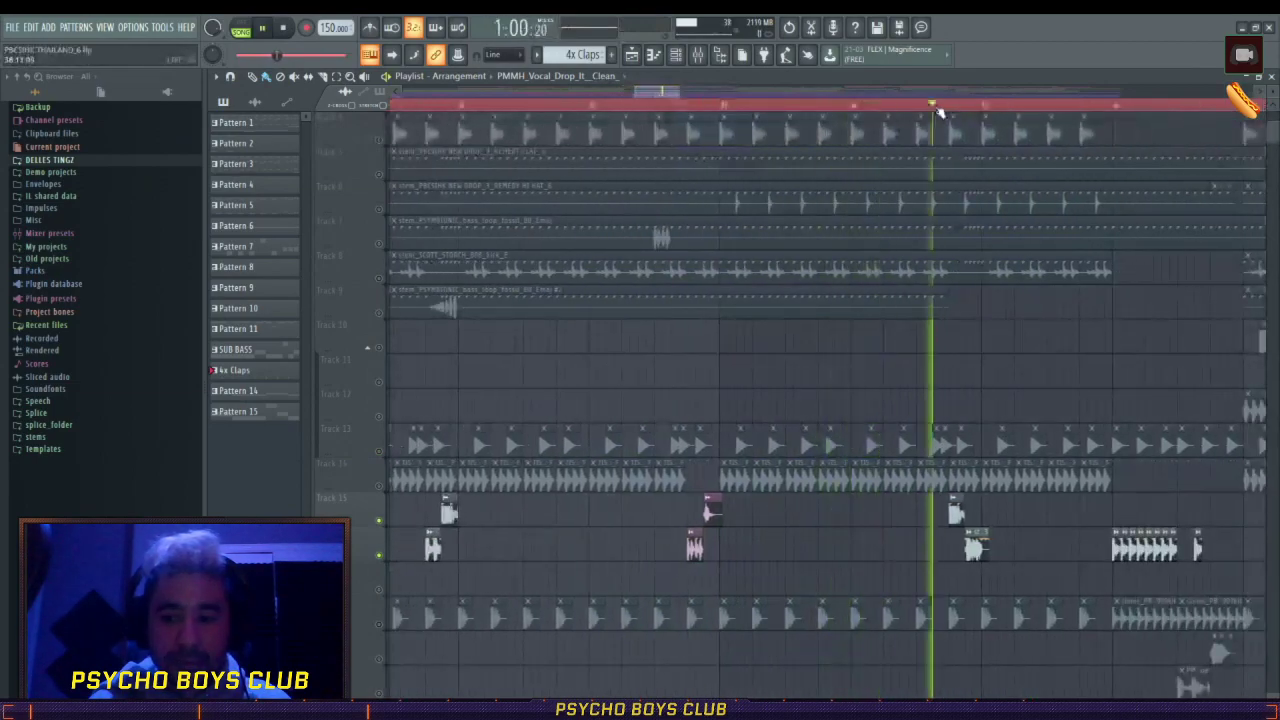
{"action": "key", "text": "space"}
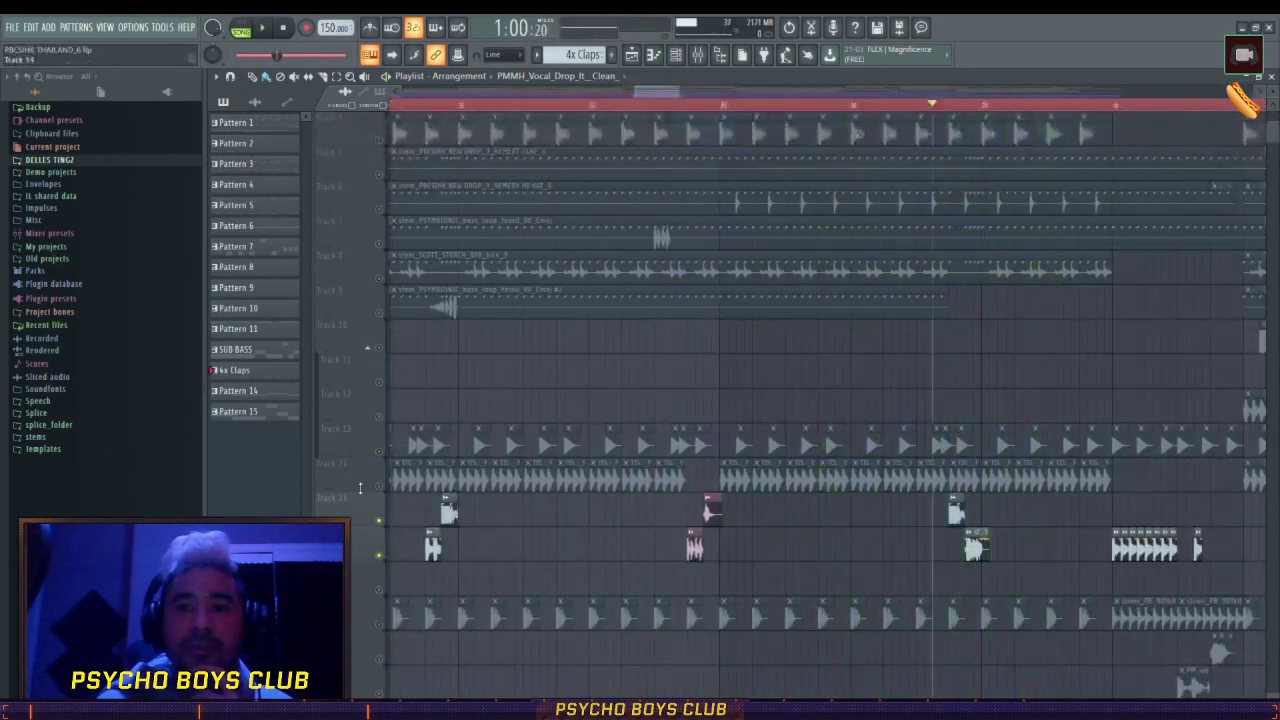
{"action": "right_click", "coordinate": [381, 524]}
{"action": "right_click", "coordinate": [381, 524]}
- Place the song position at 1:03:60, just before bar 41, and play the beginning of the drop's second half
{"action": "scroll", "coordinate": [756, 108], "scroll_direction": "down", "scroll_amount": 3}
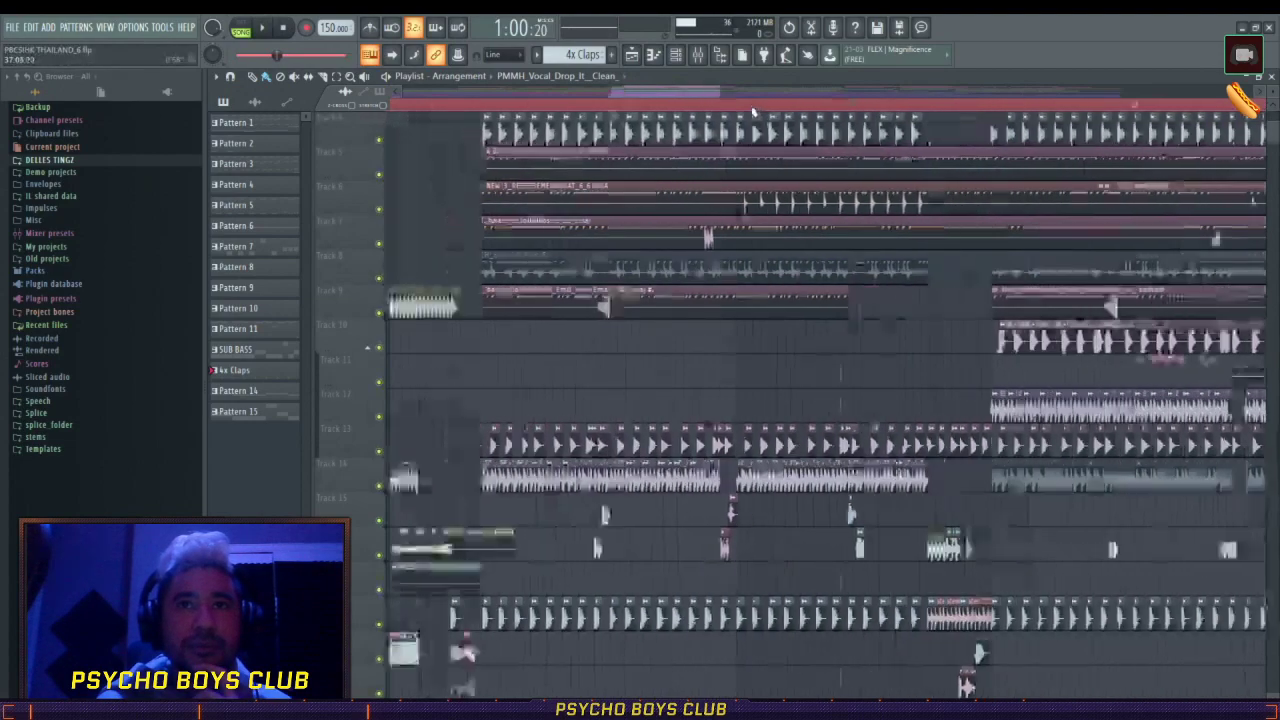
{"action": "left_click_drag", "start_coordinate": [695, 92], "coordinate": [686, 92]}
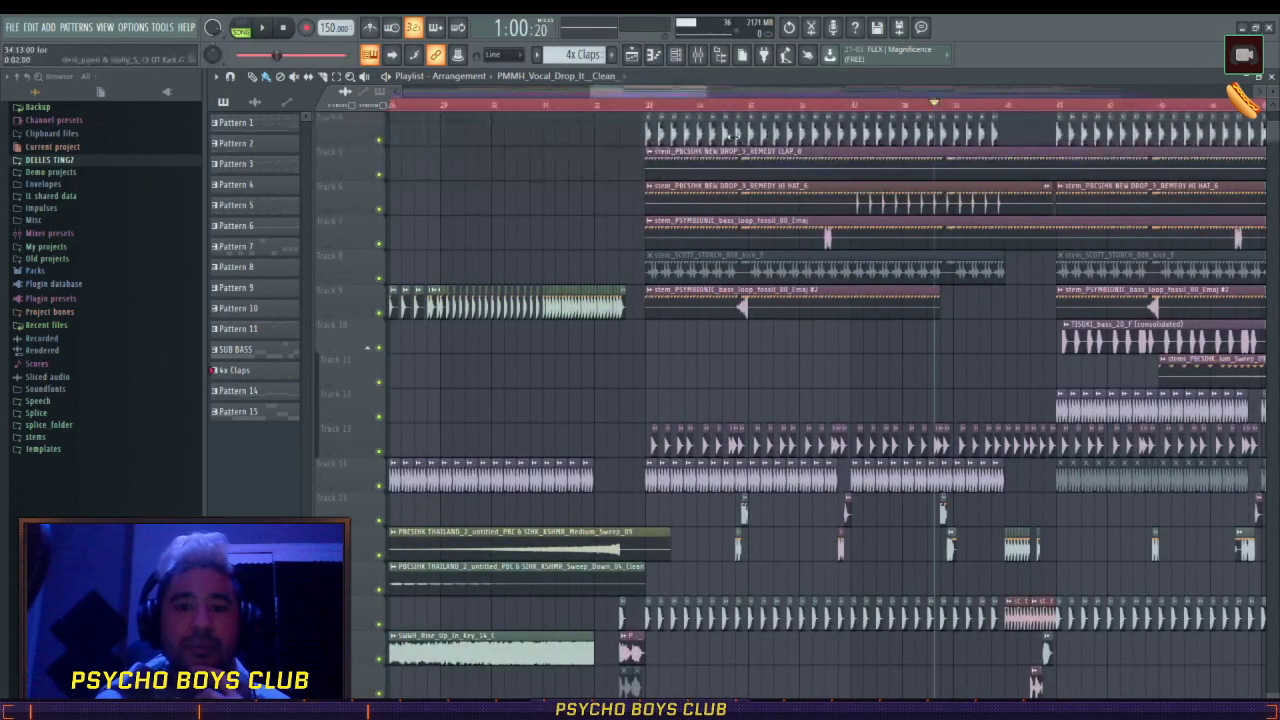
{"action": "left_click_drag", "start_coordinate": [670, 92], "coordinate": [735, 99]}
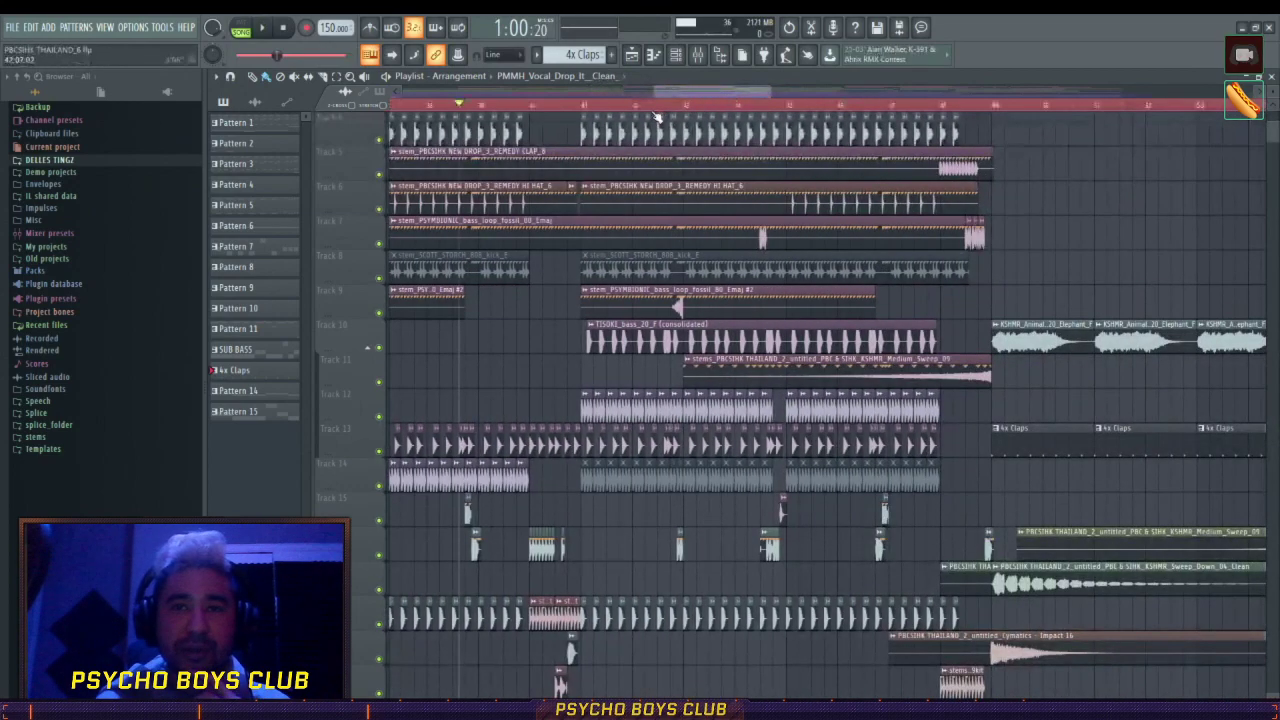
{"action": "left_click_drag", "start_coordinate": [696, 107], "coordinate": [652, 107]}
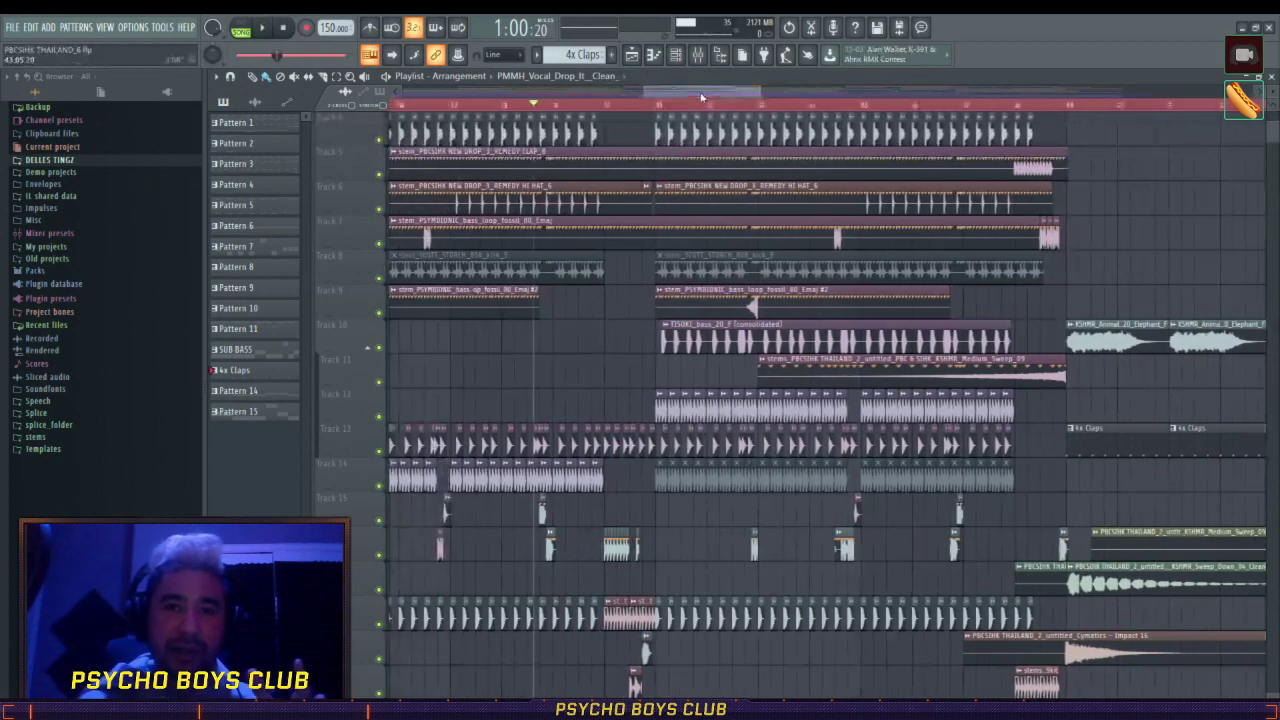
{"action": "left_click", "coordinate": [606, 106]}
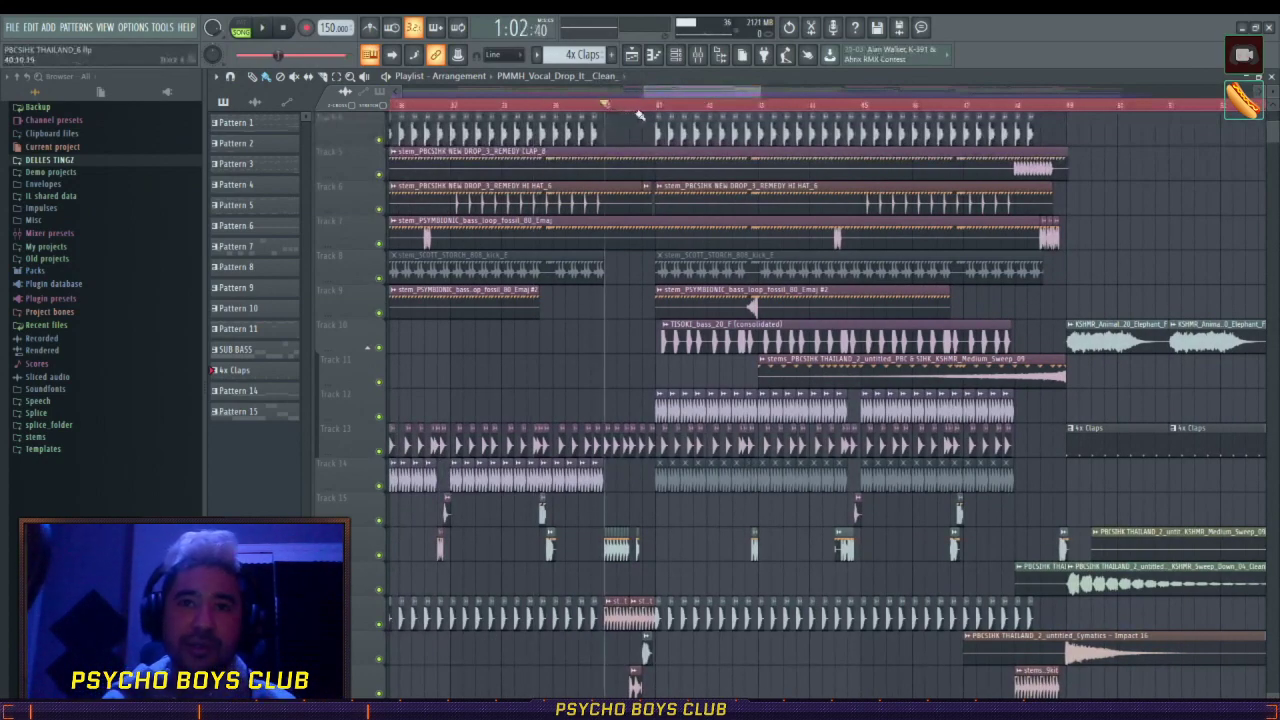
{"action": "left_click", "coordinate": [643, 108]}
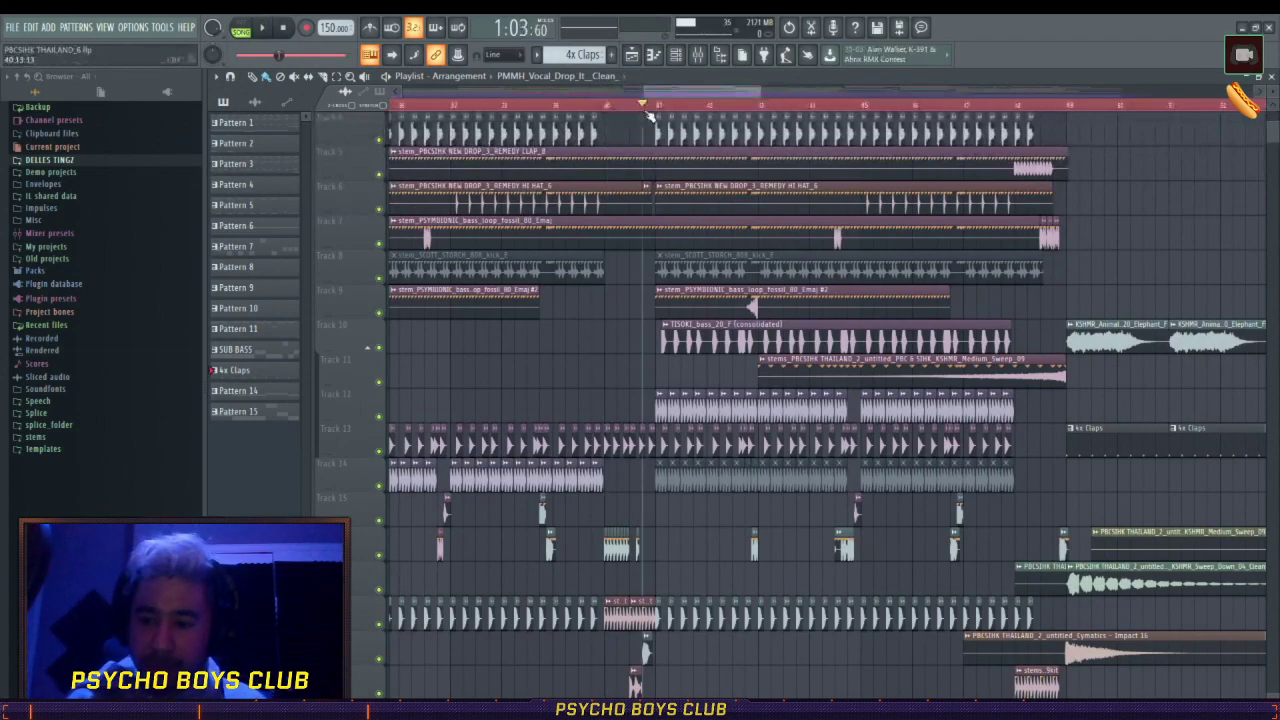
{"action": "left_click_drag", "start_coordinate": [684, 89], "coordinate": [691, 95]}
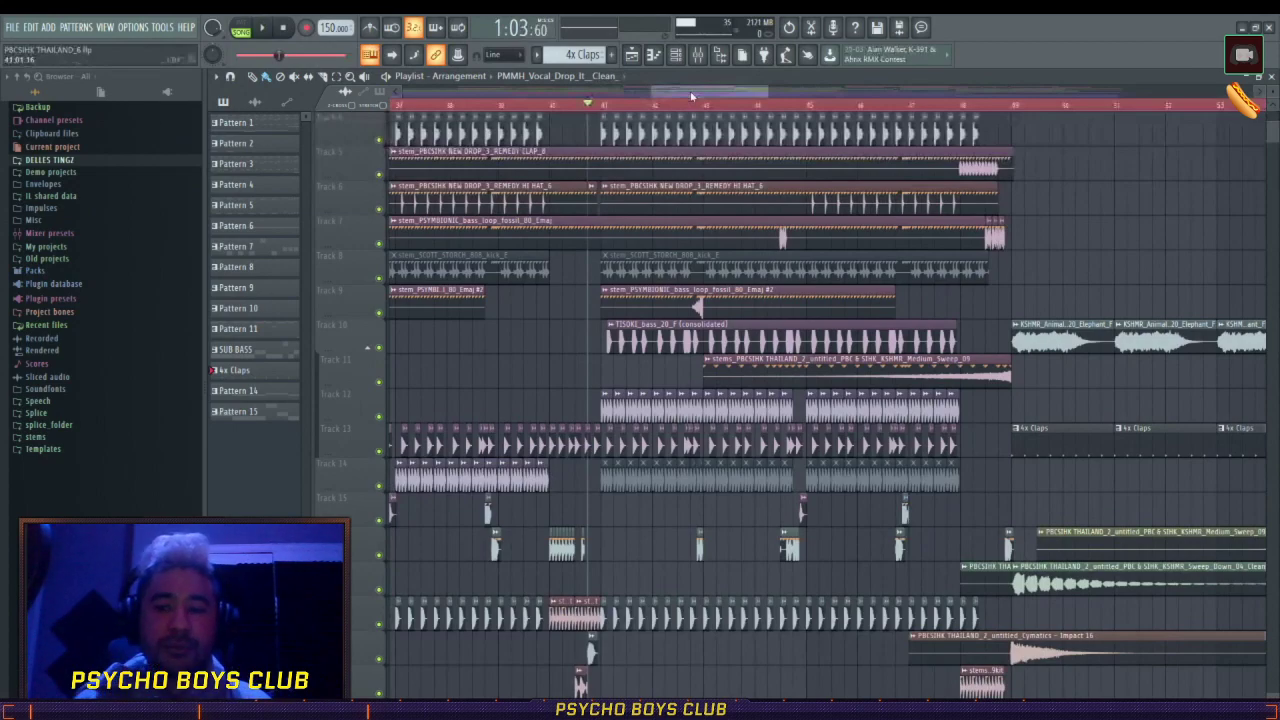
{"action": "key", "text": "space"}
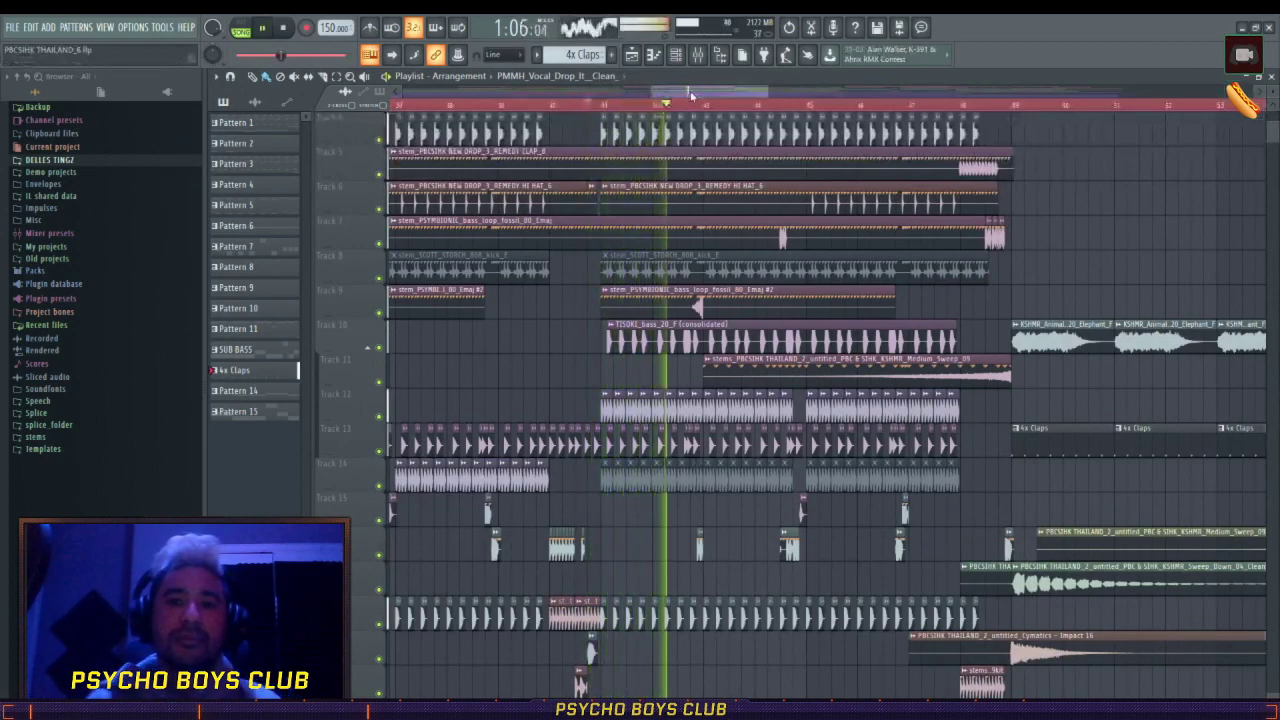
{"action": "key", "text": "space"}
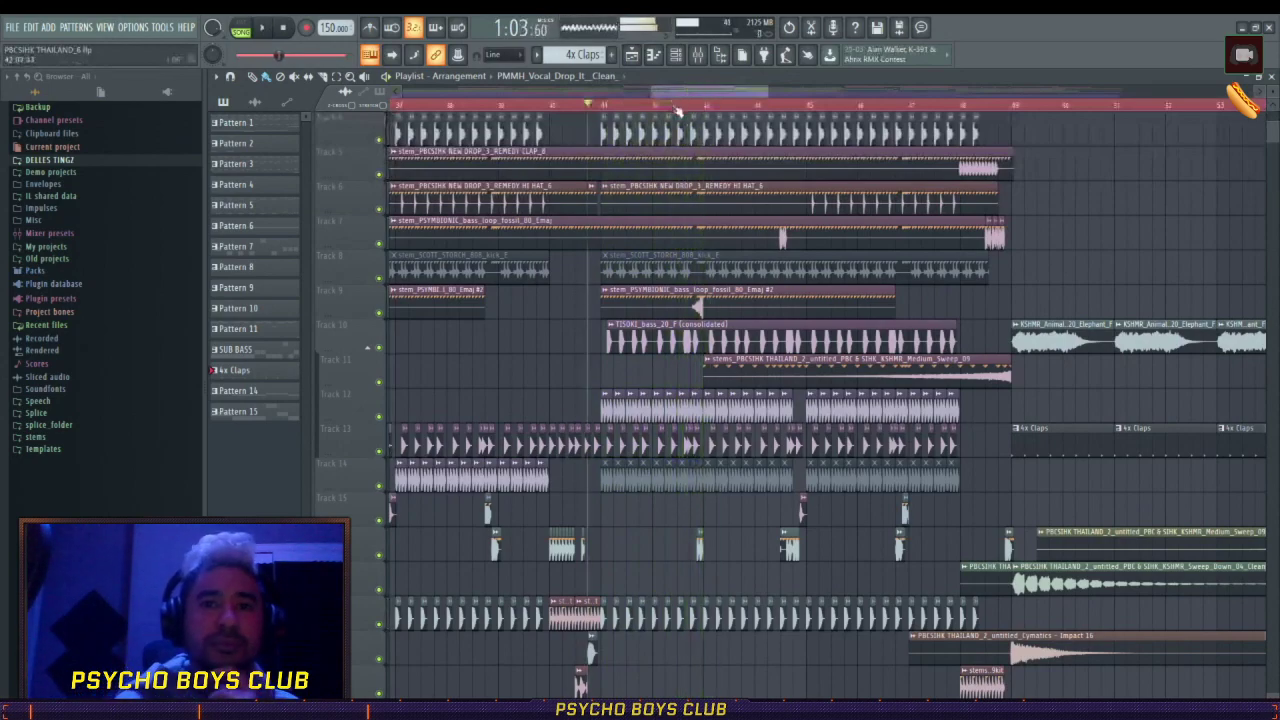
- Open the channel settings of the TISOKI_bass_20_F (consolidated) clip on Track 10
{"action": "scroll", "coordinate": [634, 113], "scroll_direction": "up", "scroll_amount": 4}
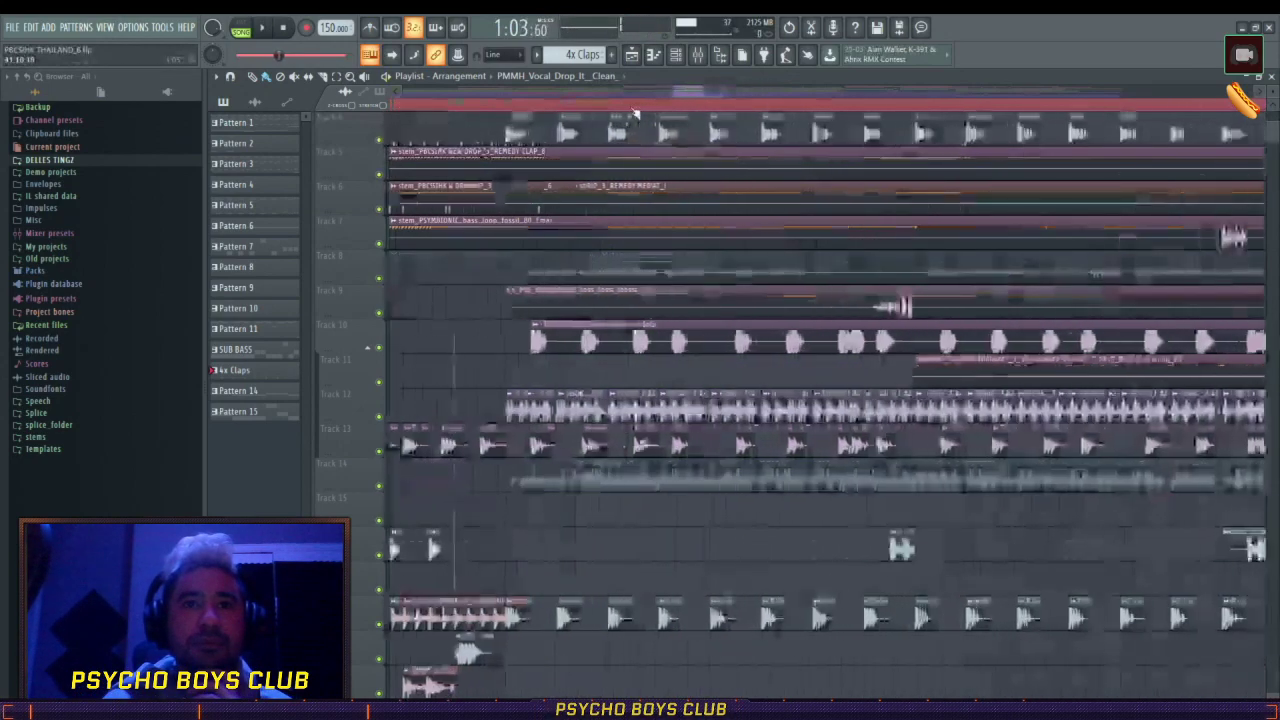
{"action": "scroll", "coordinate": [634, 113], "scroll_direction": "down", "scroll_amount": 3}
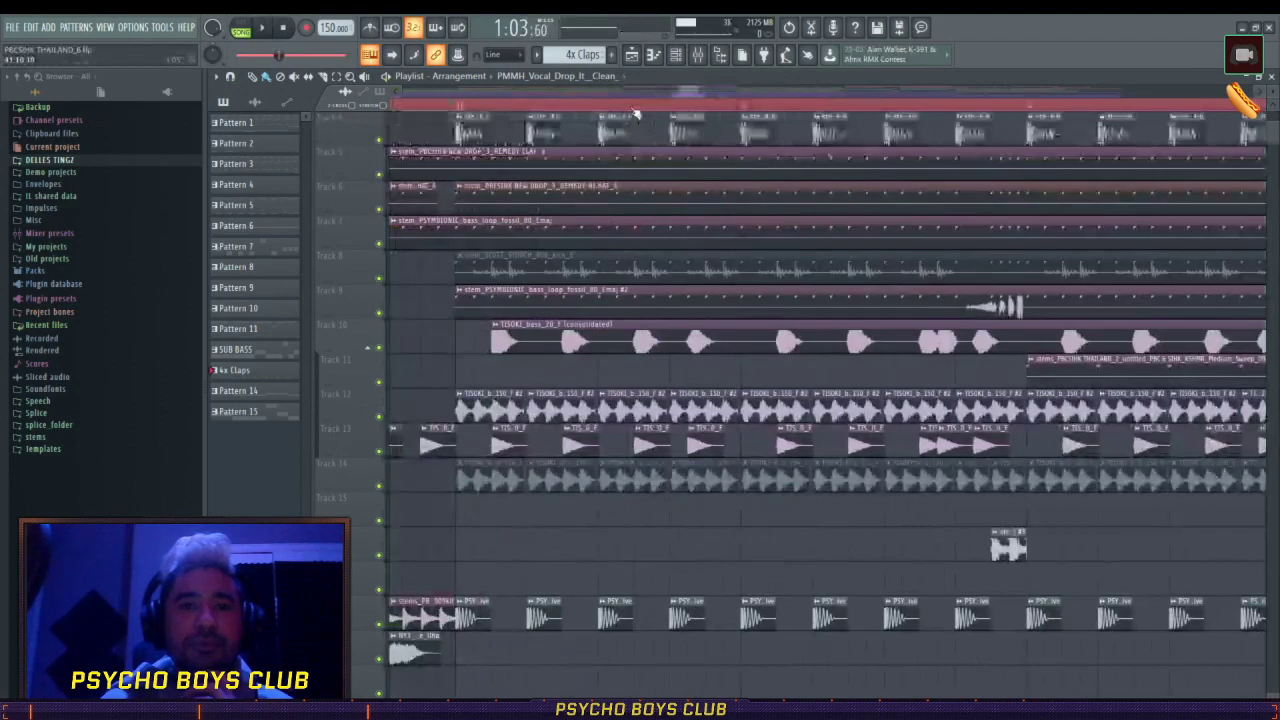
{"action": "double_click", "coordinate": [538, 336]}
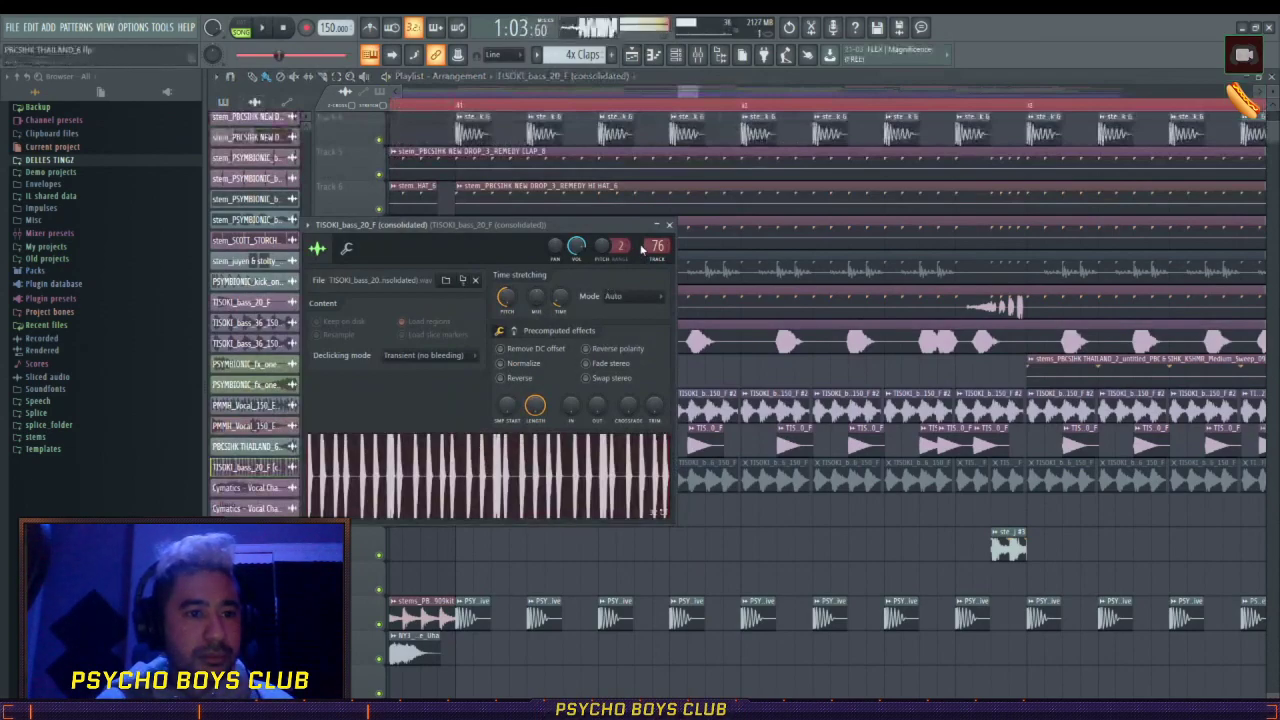
- Stop playback and place the song position at 1:03:60, just before bar 41
{"action": "left_click", "coordinate": [669, 224]}
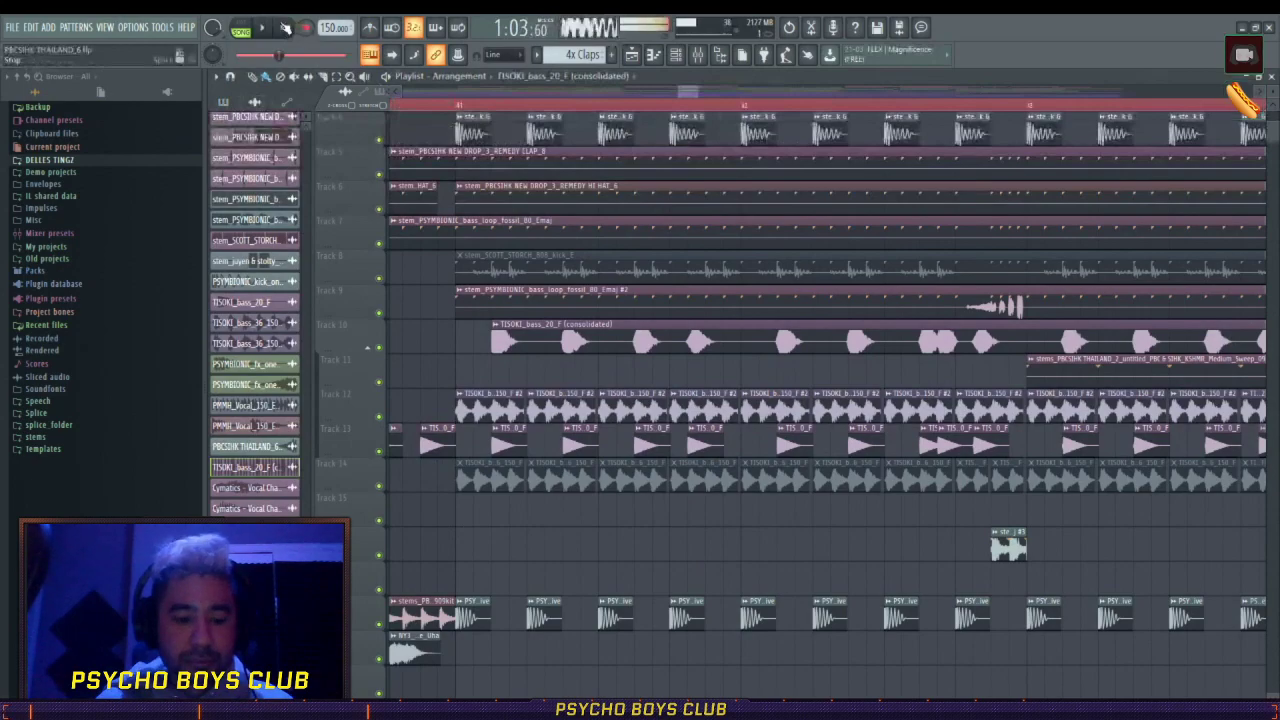
{"action": "left_click", "coordinate": [285, 28]}
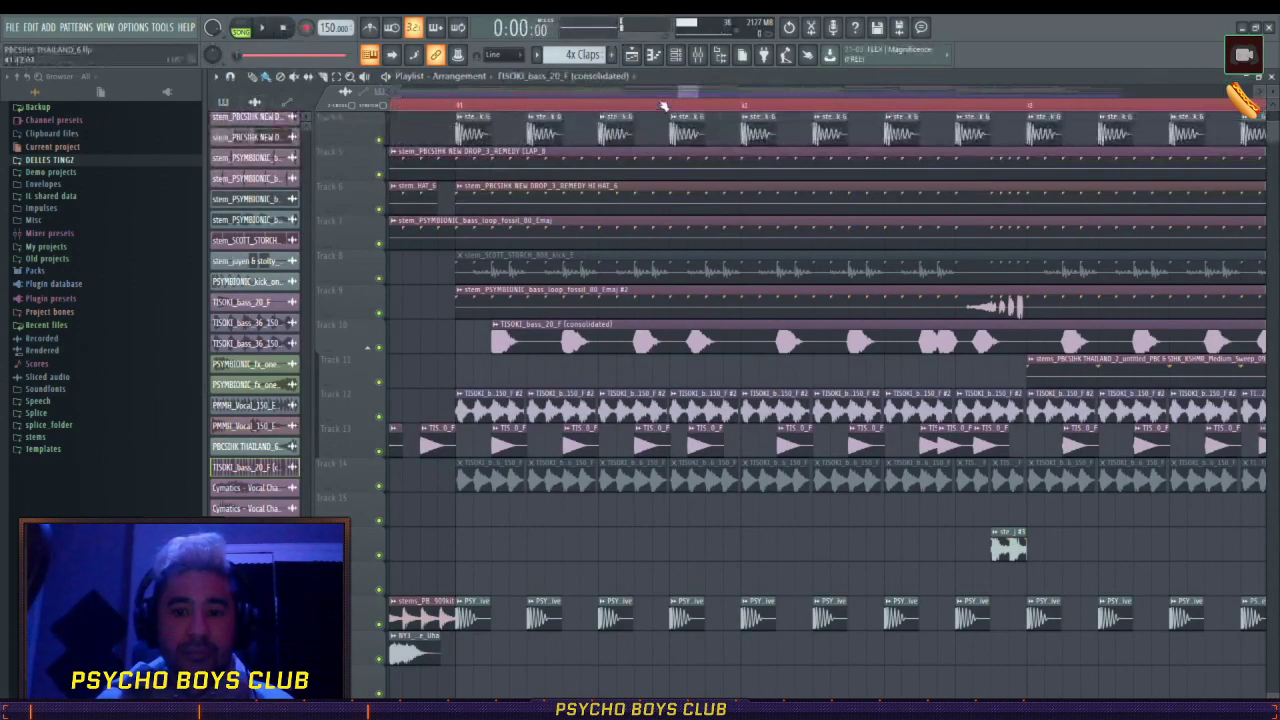
{"action": "scroll", "coordinate": [663, 105], "scroll_direction": "down", "scroll_amount": 4}
{"action": "left_click", "coordinate": [580, 105]}
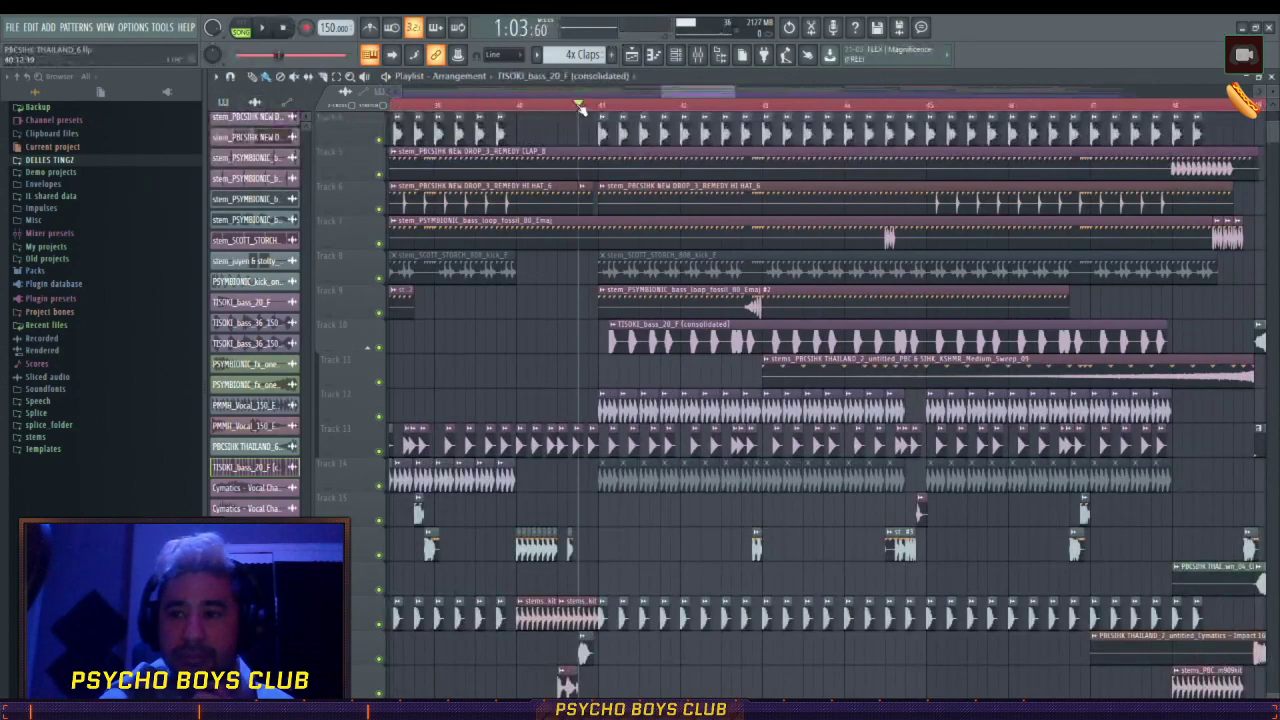
- Show the kHs Formant Filter on the TISOKI_bass_20_F (consolidated) clip's mixer track 76, moving its window clear of the mixer's first tracks
{"action": "double_click", "coordinate": [705, 340]}
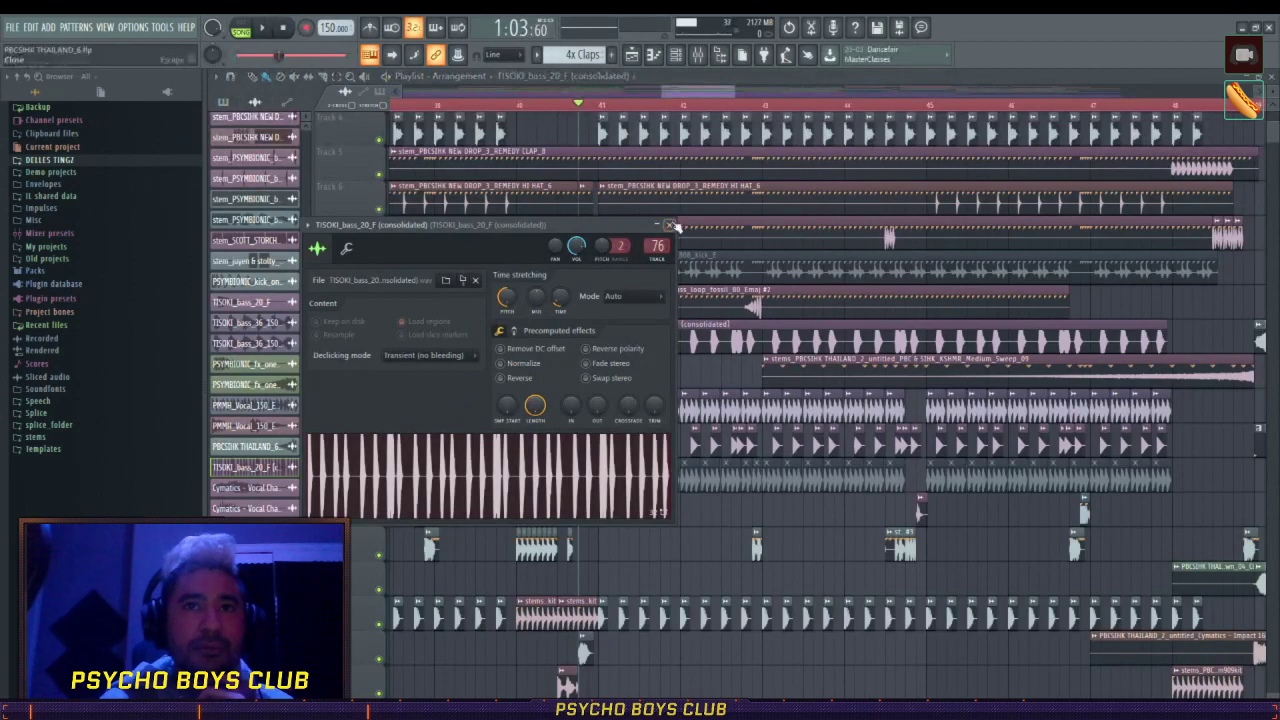
{"action": "left_click", "coordinate": [698, 54]}
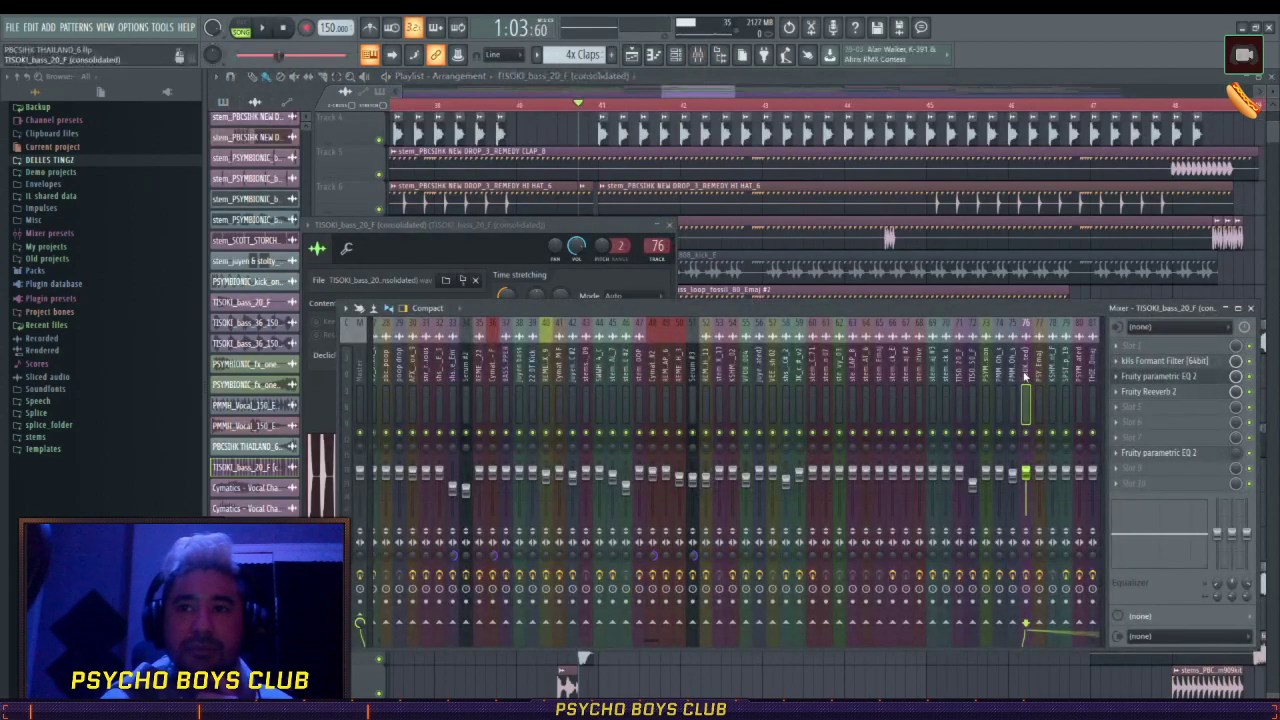
{"action": "left_click", "coordinate": [1174, 364]}
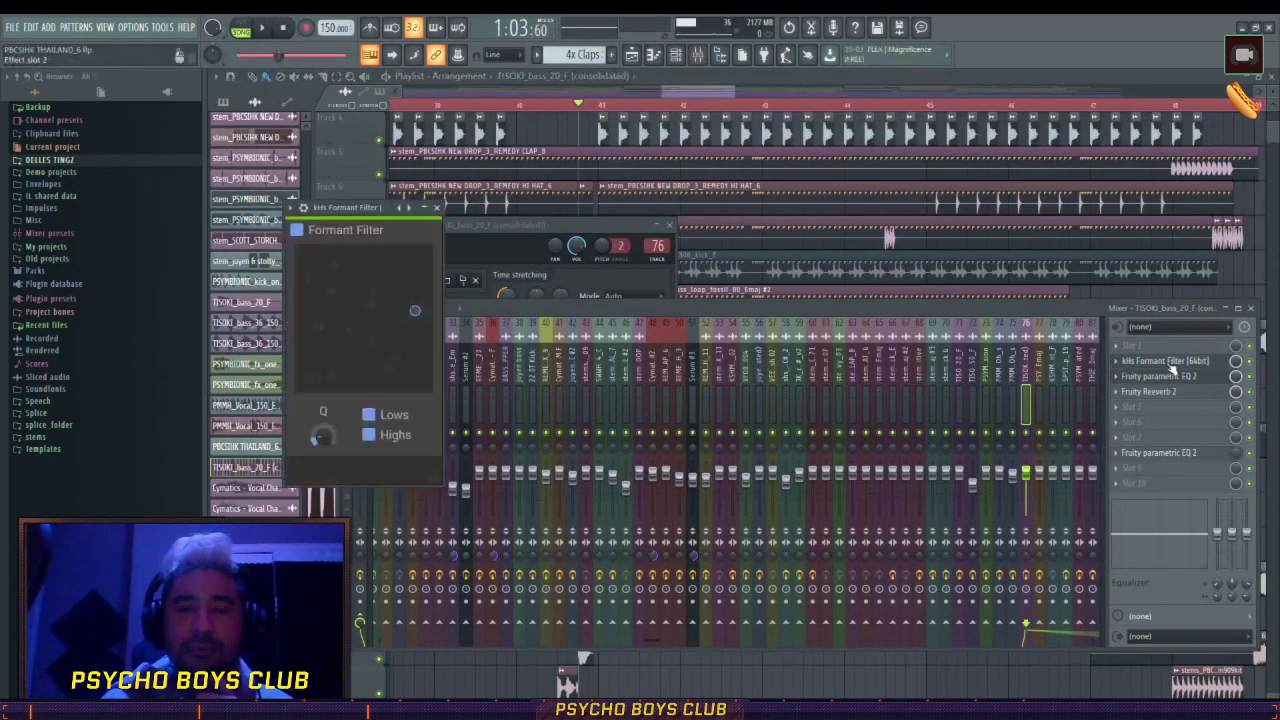
{"action": "left_click_drag", "start_coordinate": [358, 207], "coordinate": [732, 173]}
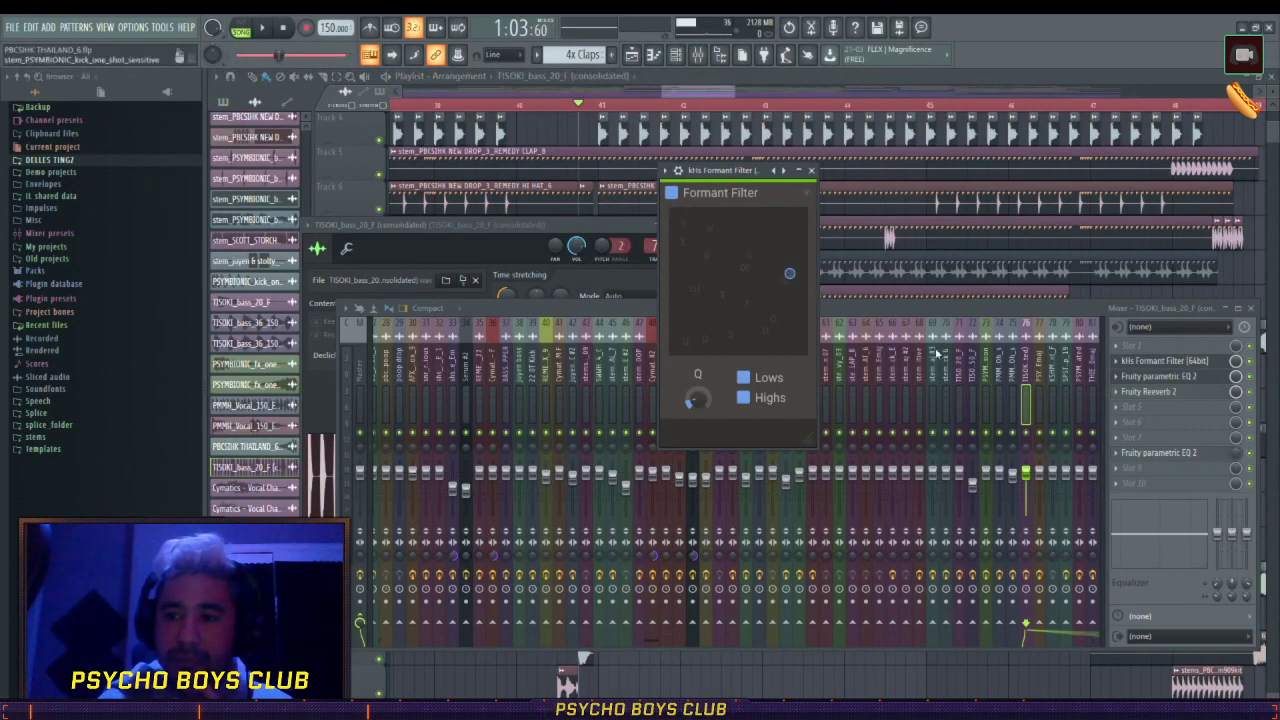
- Inspect the two Fruity parametric EQ 2 effects and the Fruity Reeverb 2 on mixer track 76, closing each one after viewing
{"action": "left_click", "coordinate": [1163, 378]}
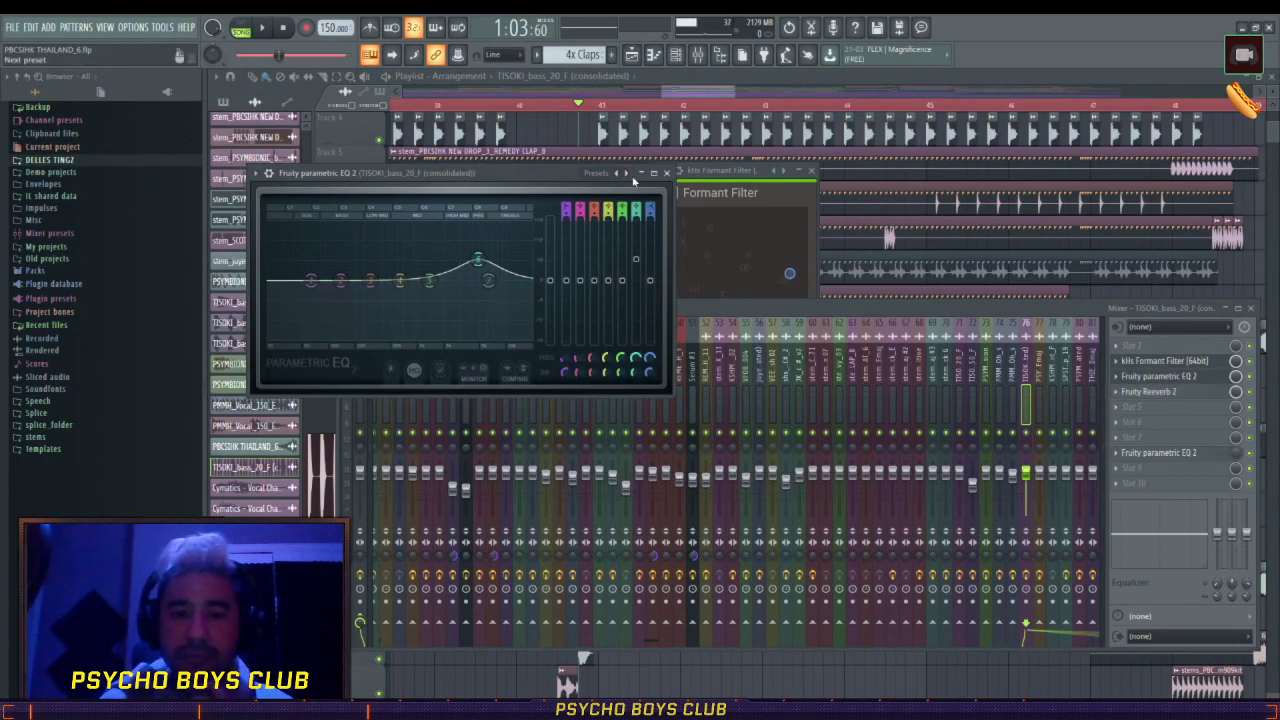
{"action": "left_click", "coordinate": [667, 174]}
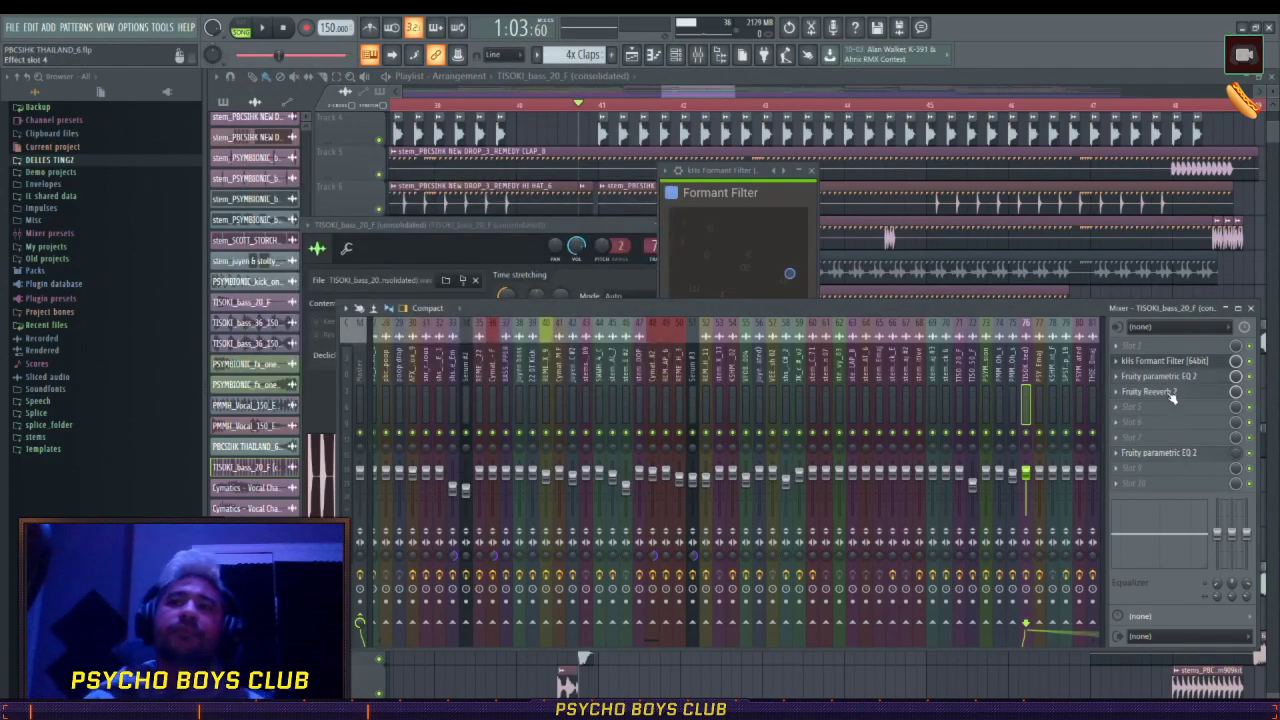
{"action": "left_click", "coordinate": [1170, 394]}
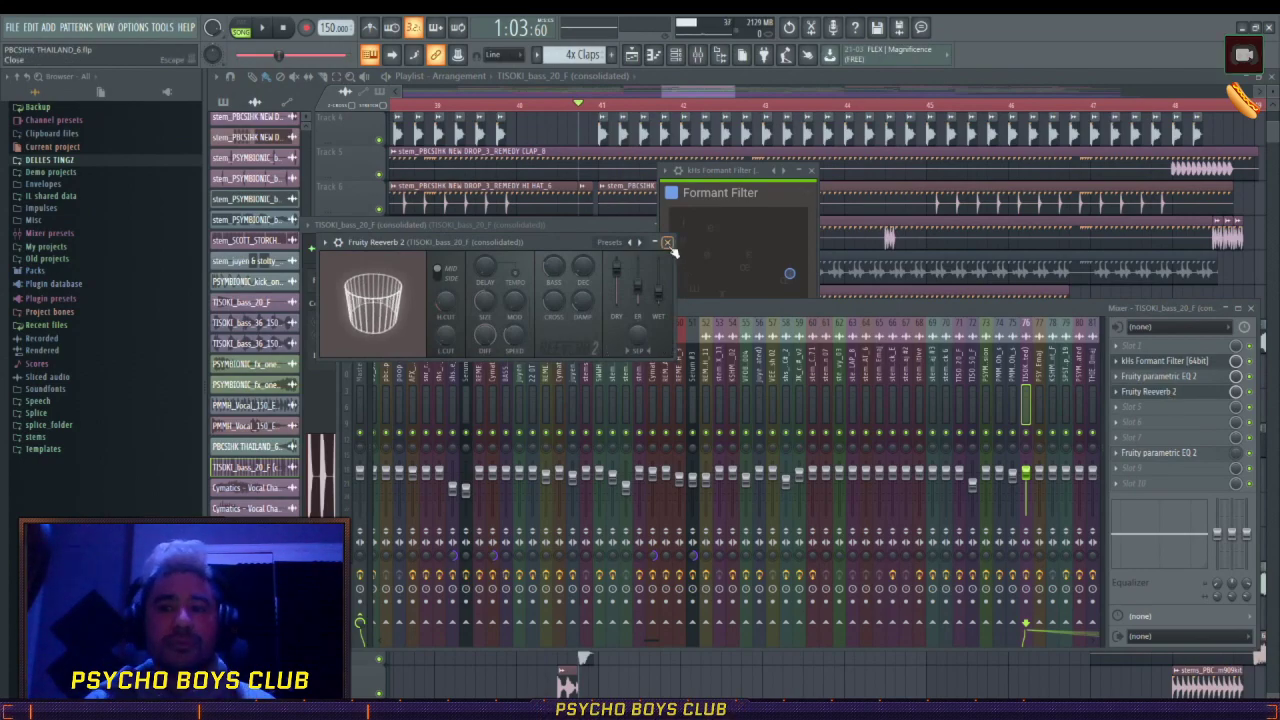
{"action": "left_click", "coordinate": [667, 243]}
{"action": "left_click", "coordinate": [1160, 454]}
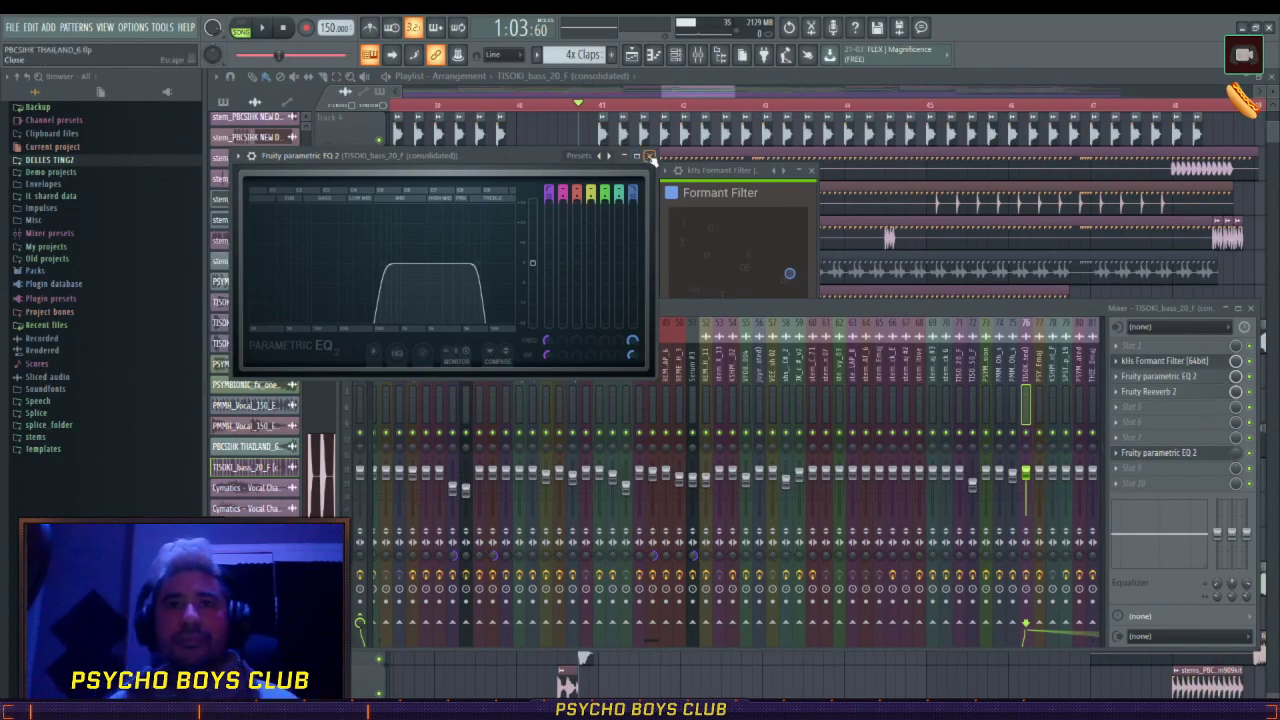
{"action": "left_click", "coordinate": [650, 156]}
- Place the song position at 1:40:80, just before bar 65, and listen to the start of the second drop
{"action": "scroll", "coordinate": [713, 108], "scroll_direction": "down", "scroll_amount": 6}
{"action": "left_click_drag", "start_coordinate": [714, 92], "coordinate": [766, 91]}
{"action": "scroll", "coordinate": [678, 113], "scroll_direction": "up", "scroll_amount": 5}
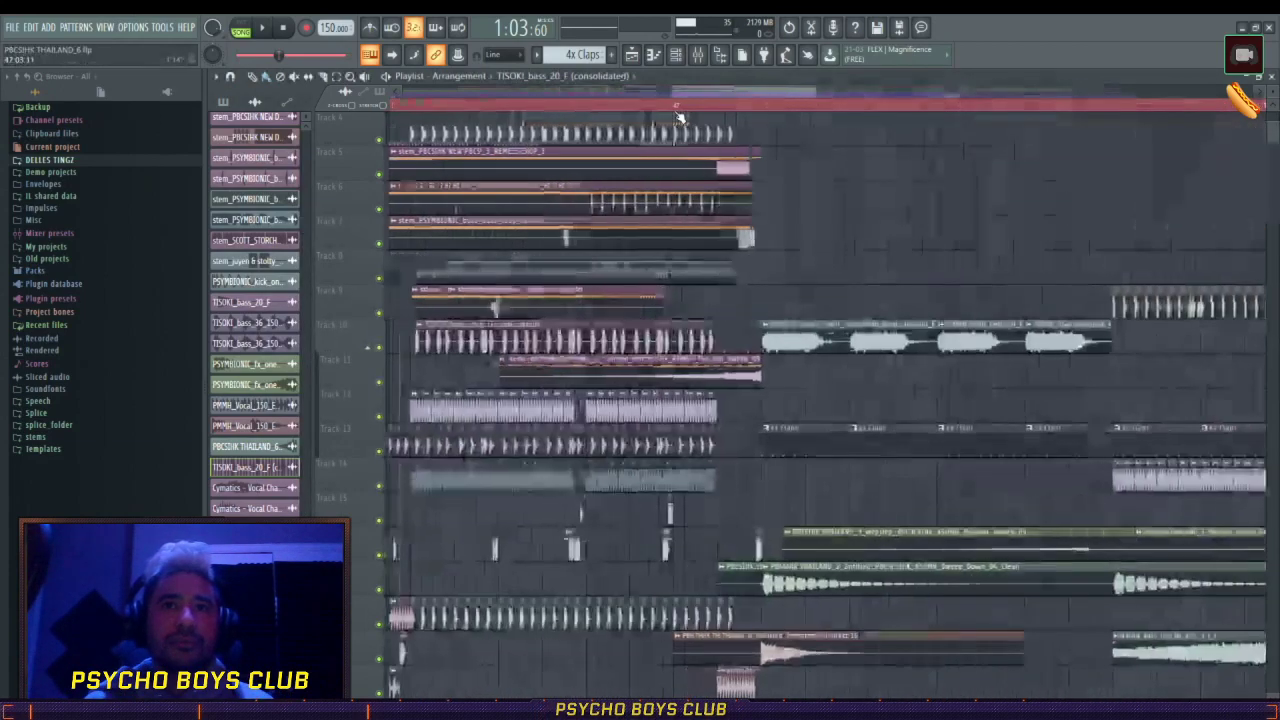
{"action": "scroll", "coordinate": [681, 116], "scroll_direction": "down", "scroll_amount": 5}
{"action": "left_click_drag", "start_coordinate": [694, 91], "coordinate": [780, 92]}
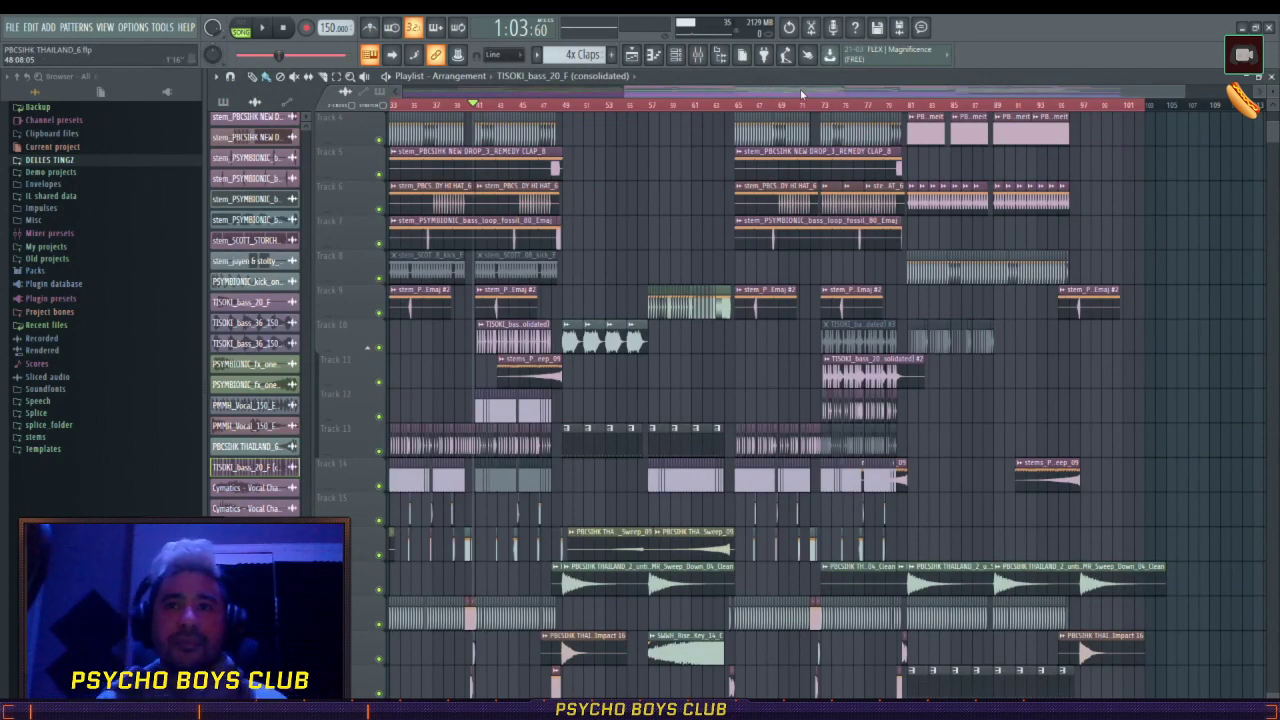
{"action": "left_click", "coordinate": [726, 106]}
{"action": "scroll", "coordinate": [749, 111], "scroll_direction": "up", "scroll_amount": 5}
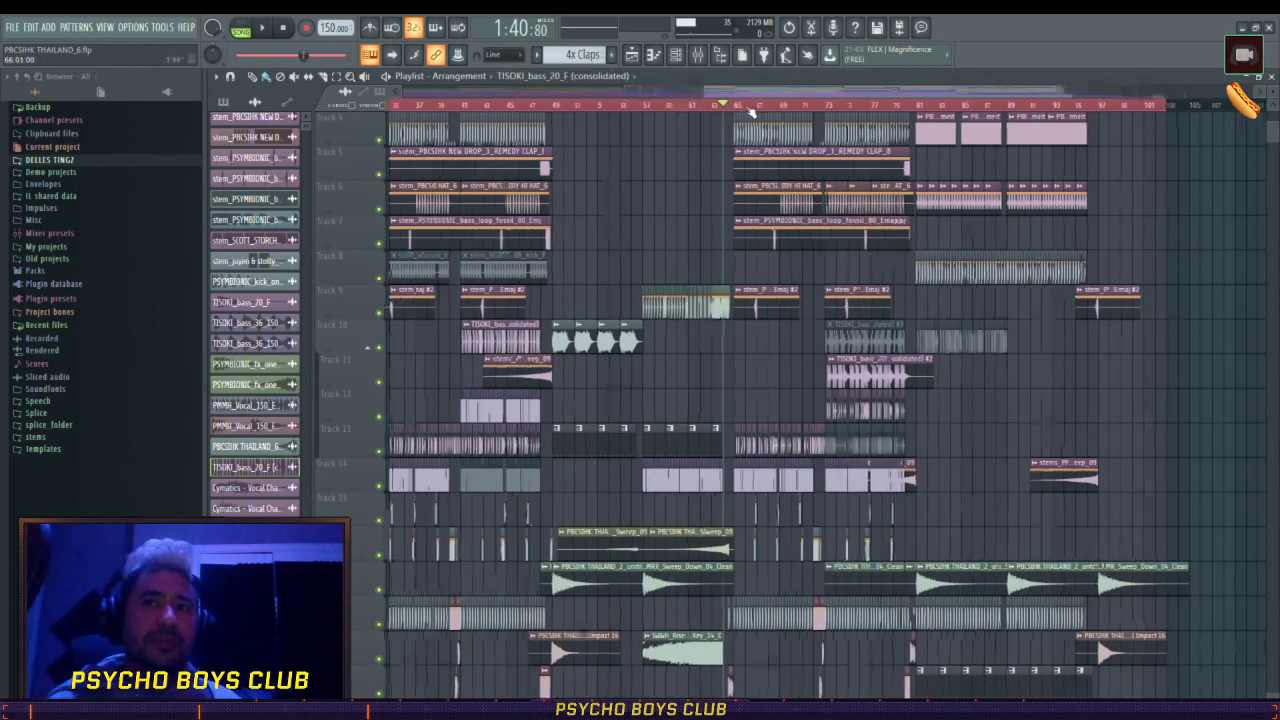
{"action": "key", "text": "space"}
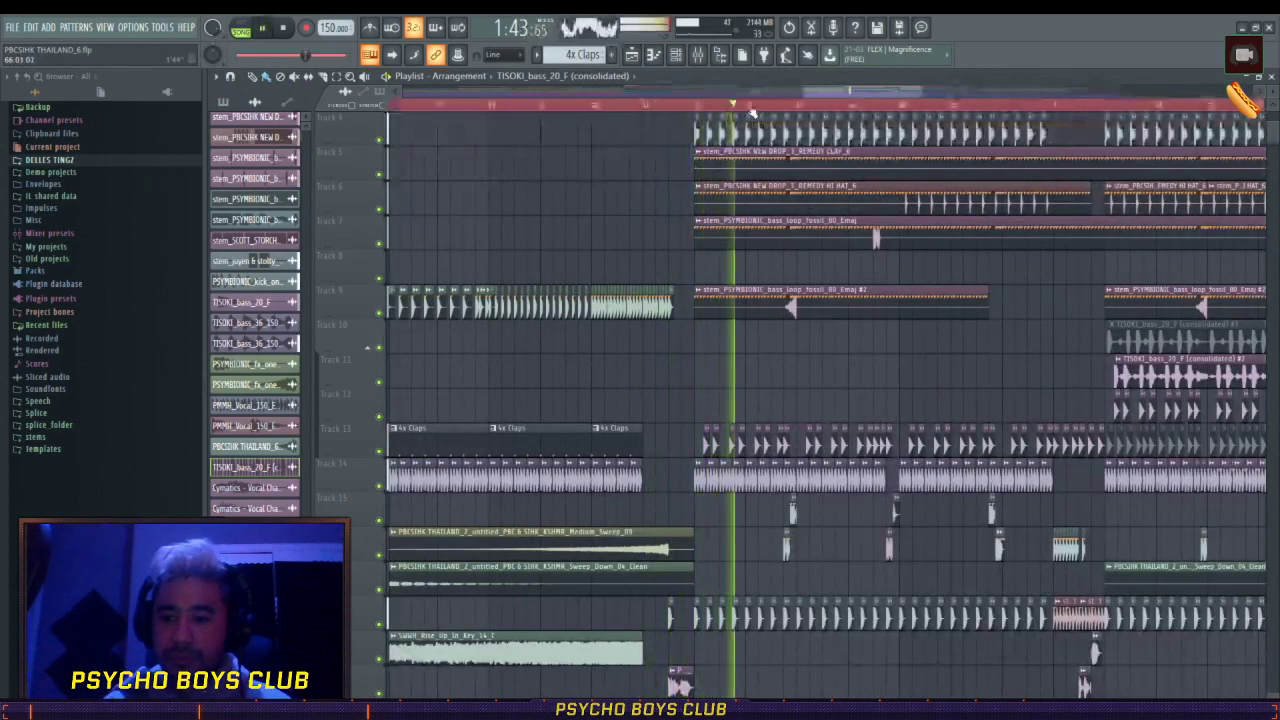
{"action": "key", "text": "space"}
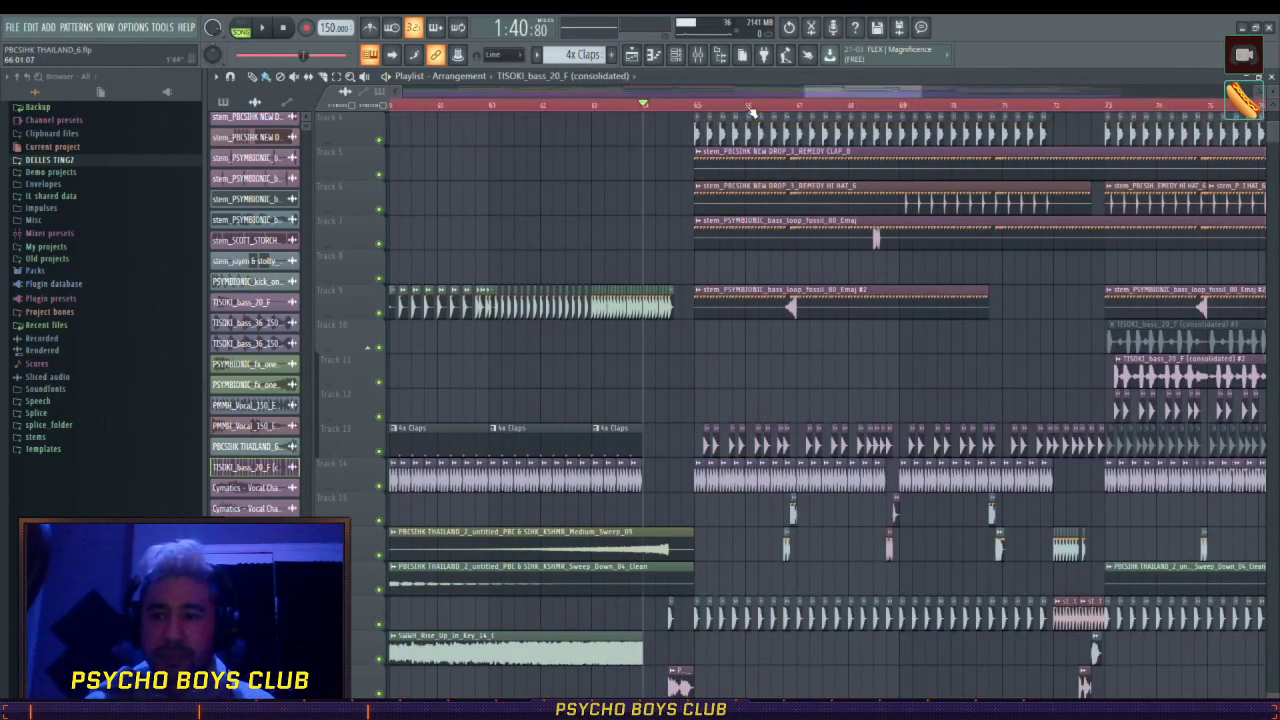
- Select the first four bass clips on Track 13 from bar 33 and listen to that track in solo from 0:51:20
{"action": "scroll", "coordinate": [750, 110], "scroll_direction": "up", "scroll_amount": 5}
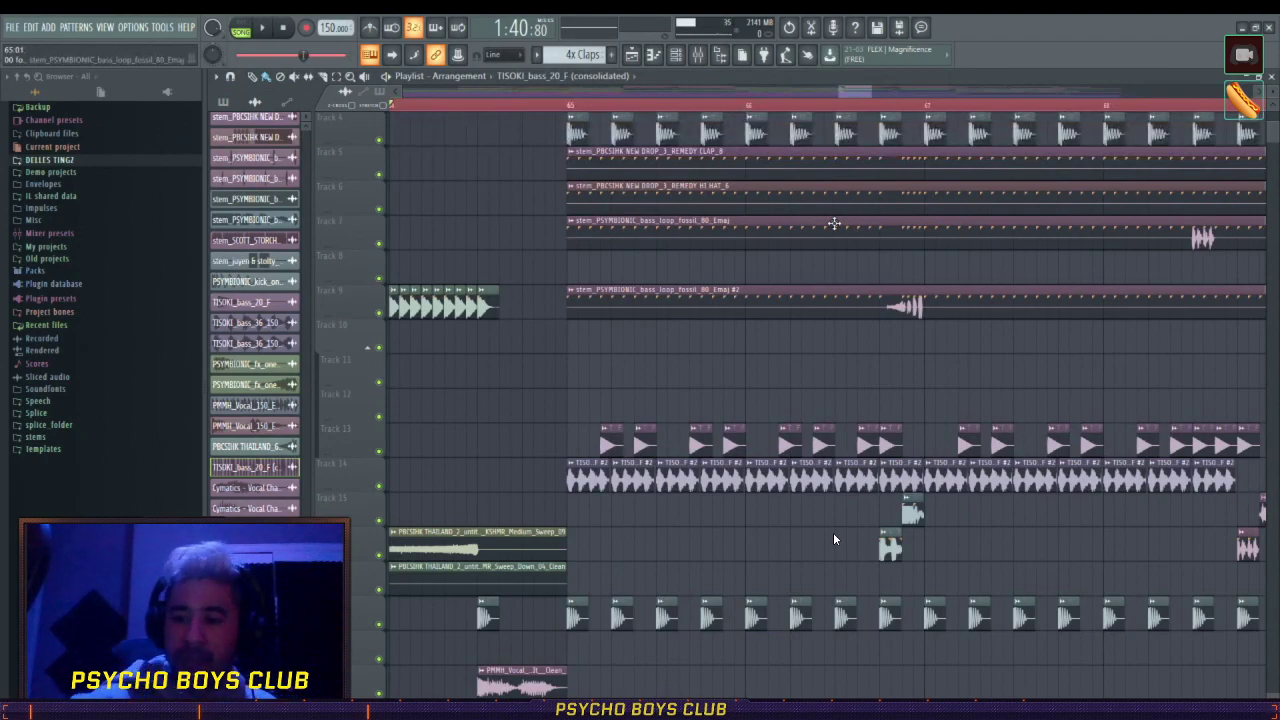
{"action": "scroll", "coordinate": [834, 538], "scroll_direction": "down", "scroll_amount": 5}
{"action": "scroll", "coordinate": [834, 538], "scroll_direction": "up", "scroll_amount": 5}
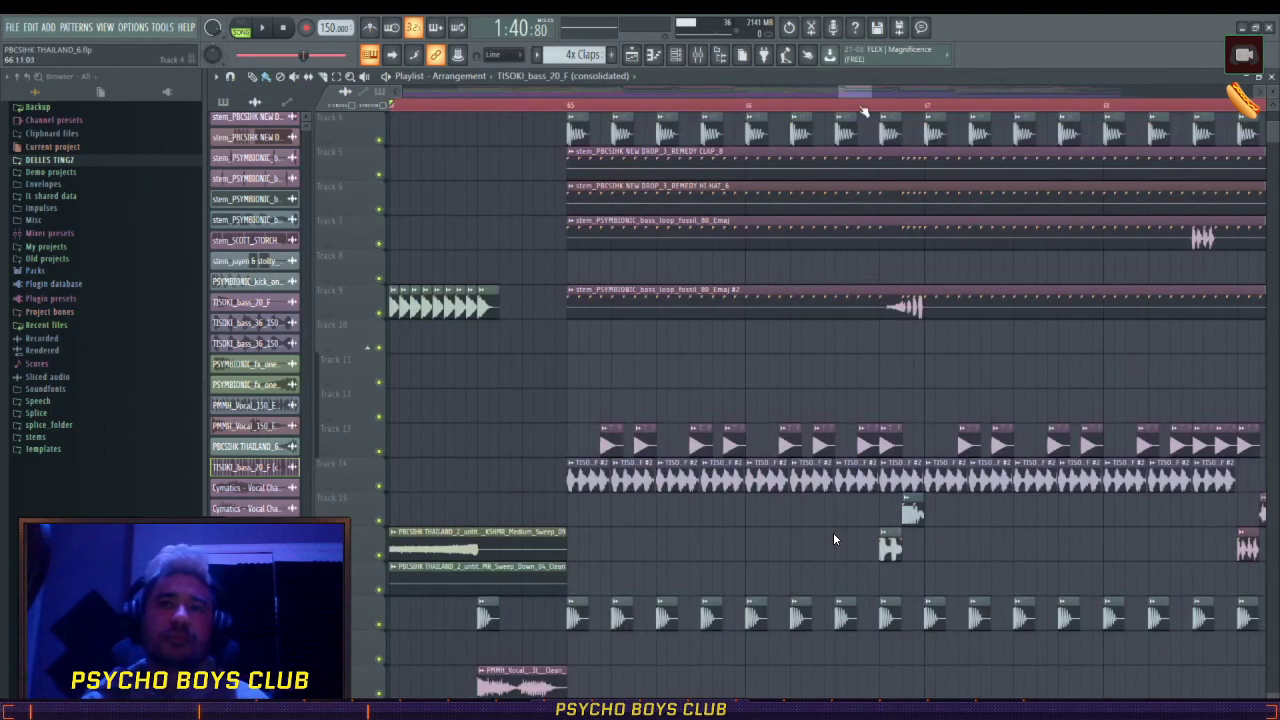
{"action": "scroll", "coordinate": [867, 110], "scroll_direction": "down", "scroll_amount": 6}
{"action": "left_click_drag", "start_coordinate": [863, 91], "coordinate": [701, 91]}
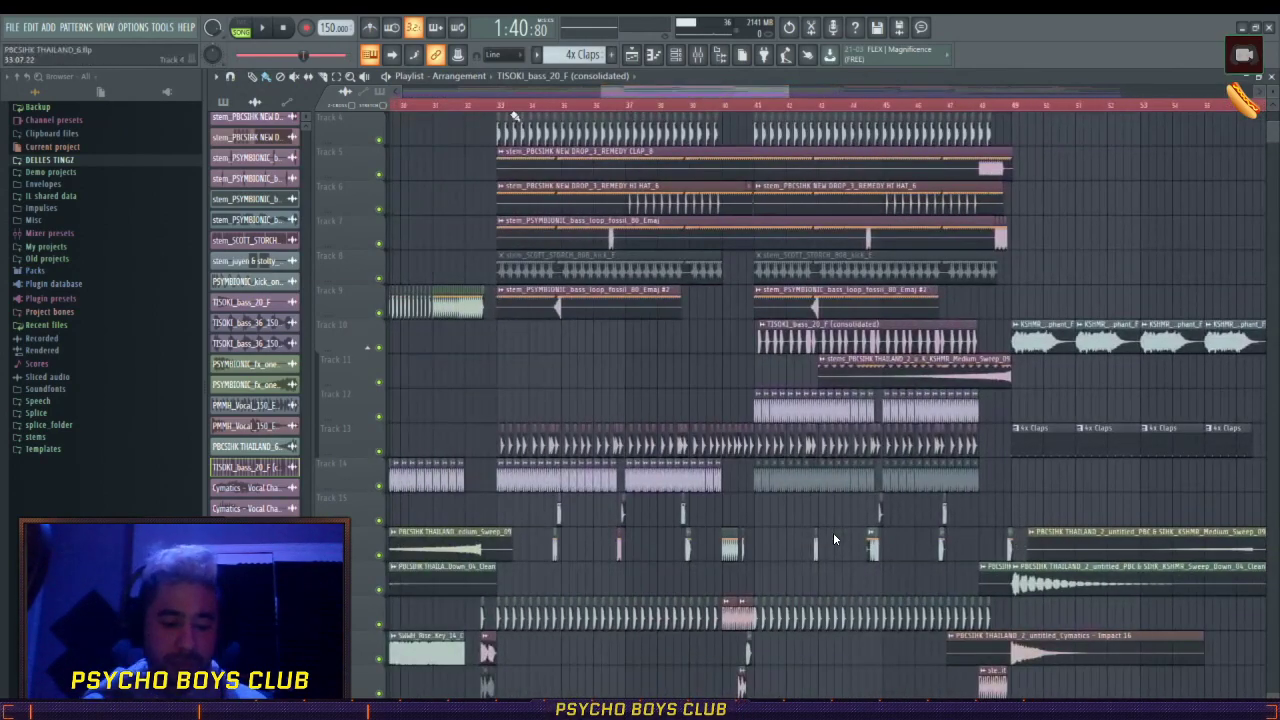
{"action": "scroll", "coordinate": [834, 538], "scroll_direction": "up", "scroll_amount": 5, "text": "ctrl"}
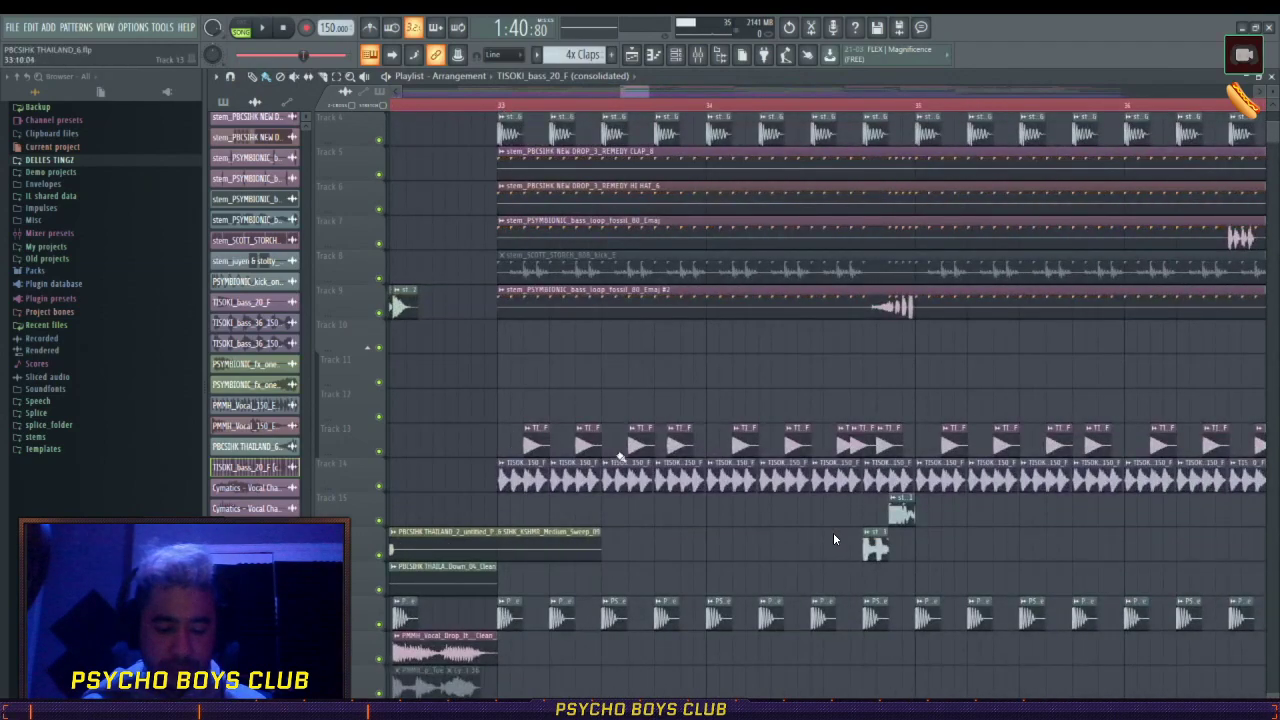
{"action": "left_click_drag", "start_coordinate": [492, 440], "coordinate": [681, 445]}
{"action": "right_click", "coordinate": [379, 451]}
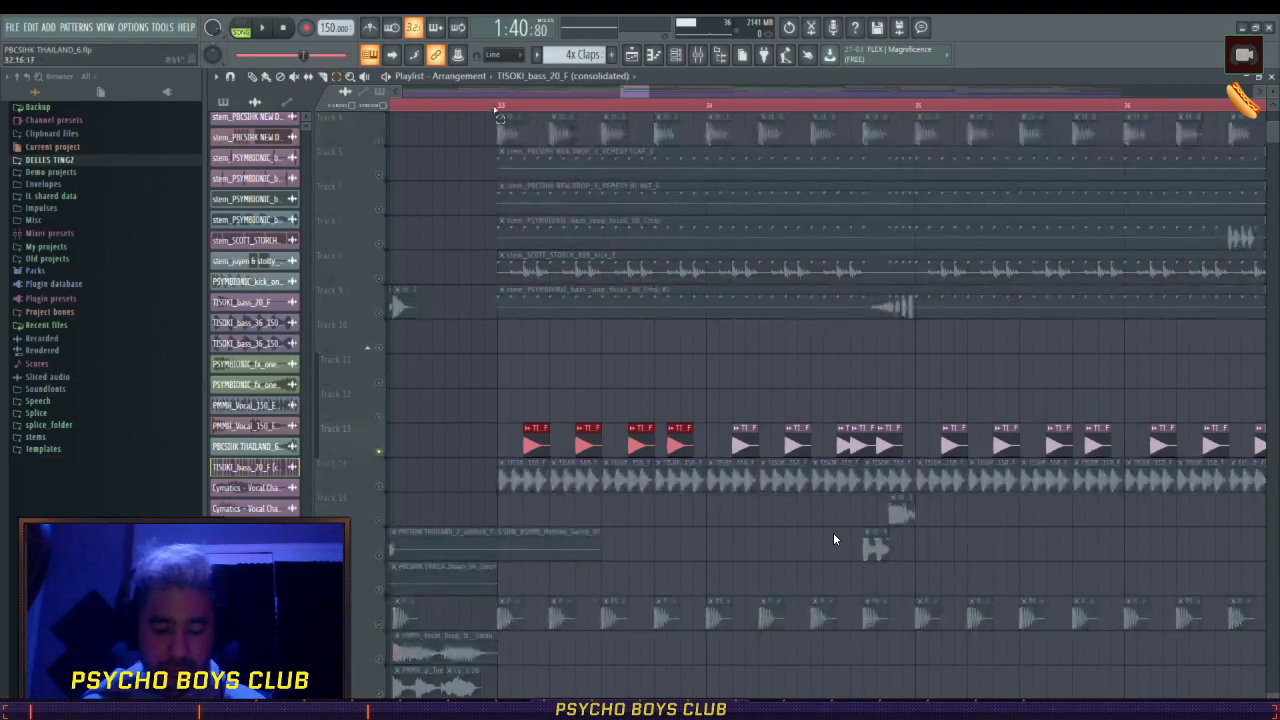
{"action": "key", "text": "space"}
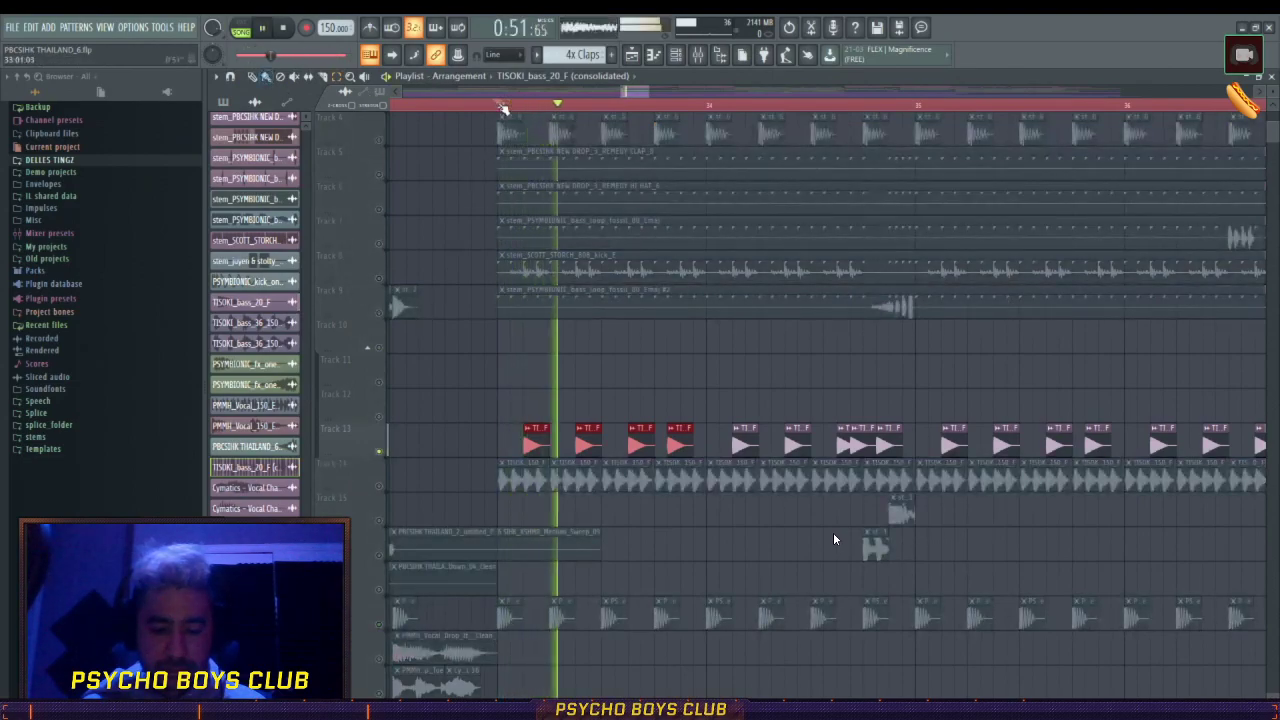
{"action": "key", "text": "space"}
- Listen to Track 13 in solo from bar 65 at 1:42:40, and bring back the other tracks
{"action": "scroll", "coordinate": [834, 534], "scroll_direction": "down", "scroll_amount": 3}
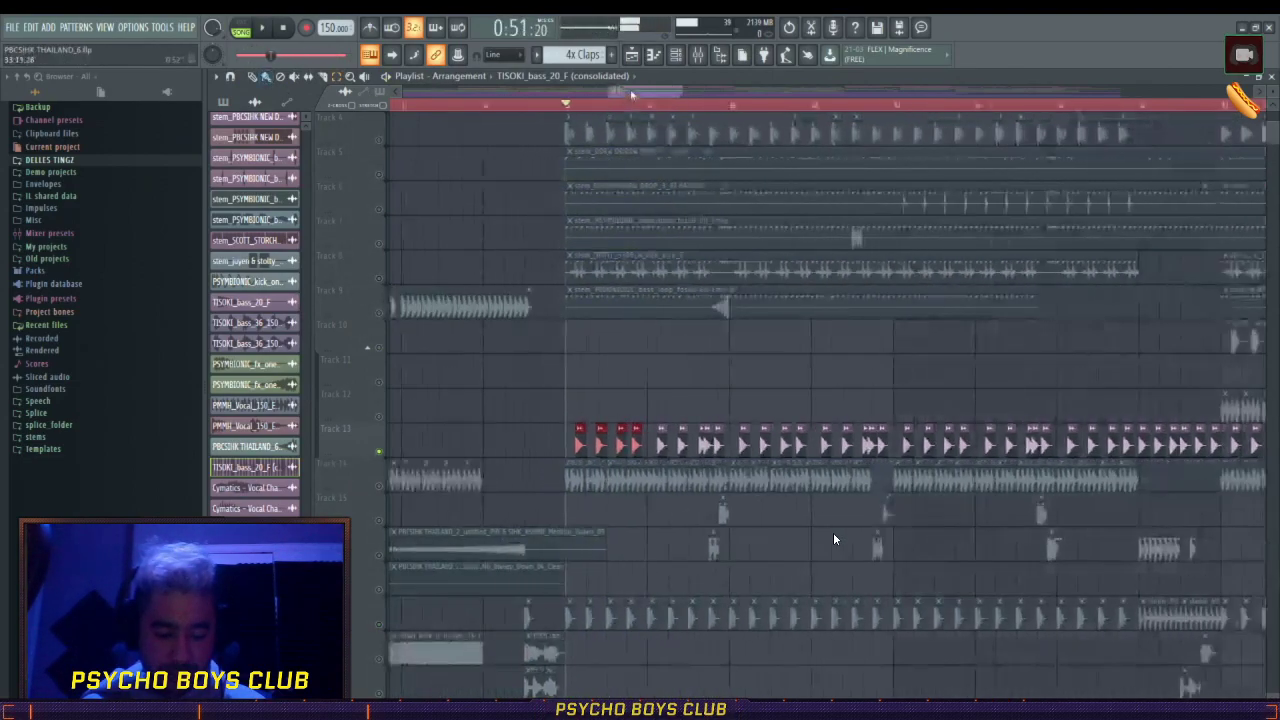
{"action": "scroll", "coordinate": [834, 534], "scroll_direction": "right", "scroll_amount": 5}
{"action": "left_click_drag", "start_coordinate": [803, 84], "coordinate": [856, 85]}
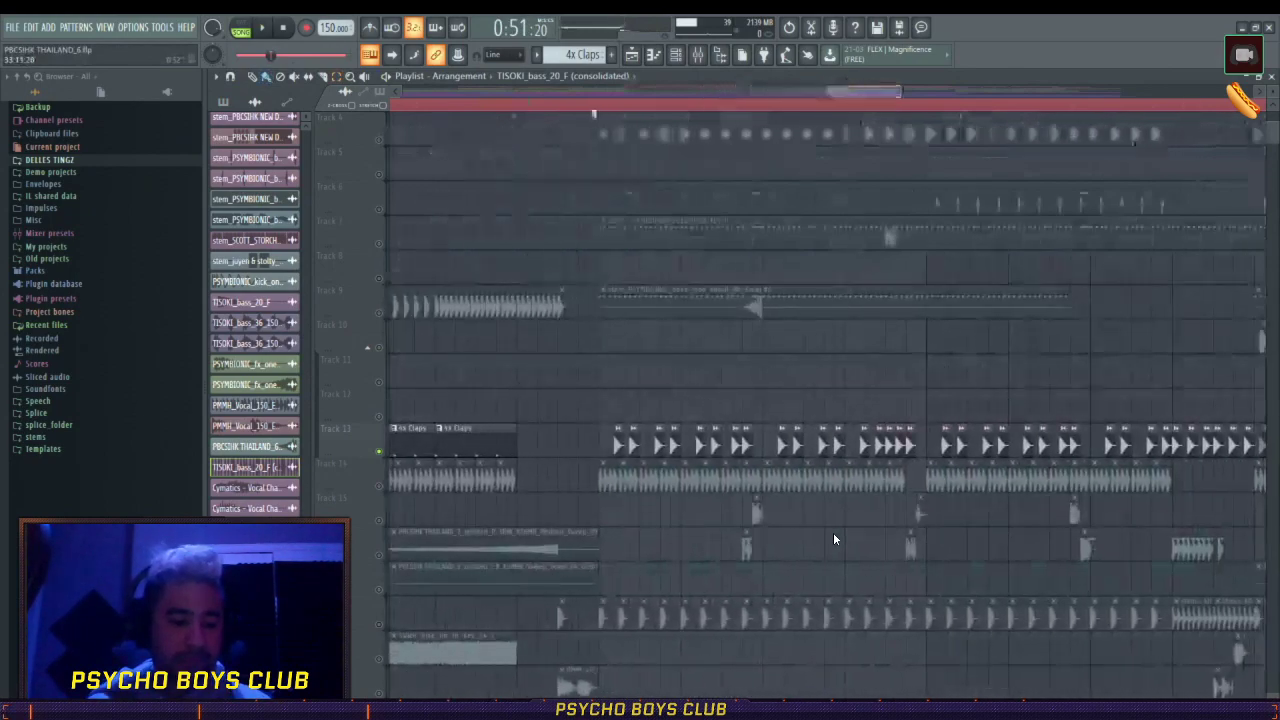
{"action": "left_click", "coordinate": [600, 106]}
{"action": "key", "text": "space"}
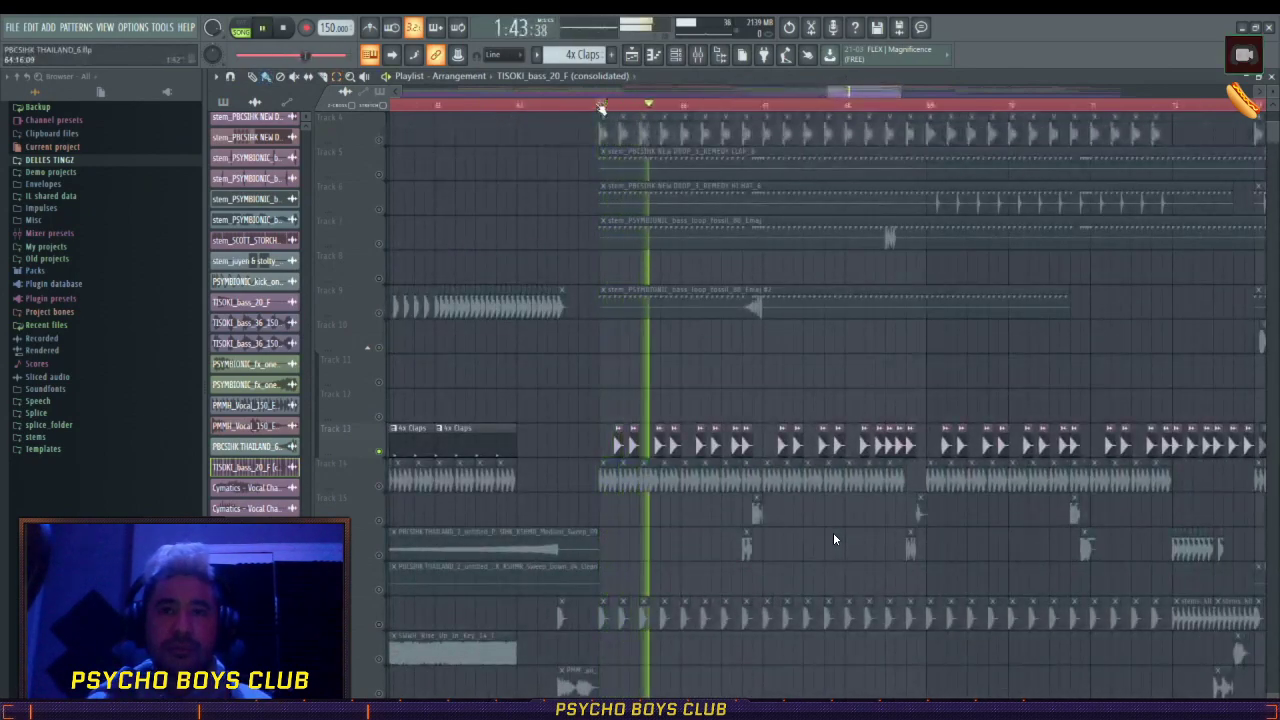
{"action": "key", "text": "space"}
{"action": "left_click", "coordinate": [388, 458], "text": "ctrl"}
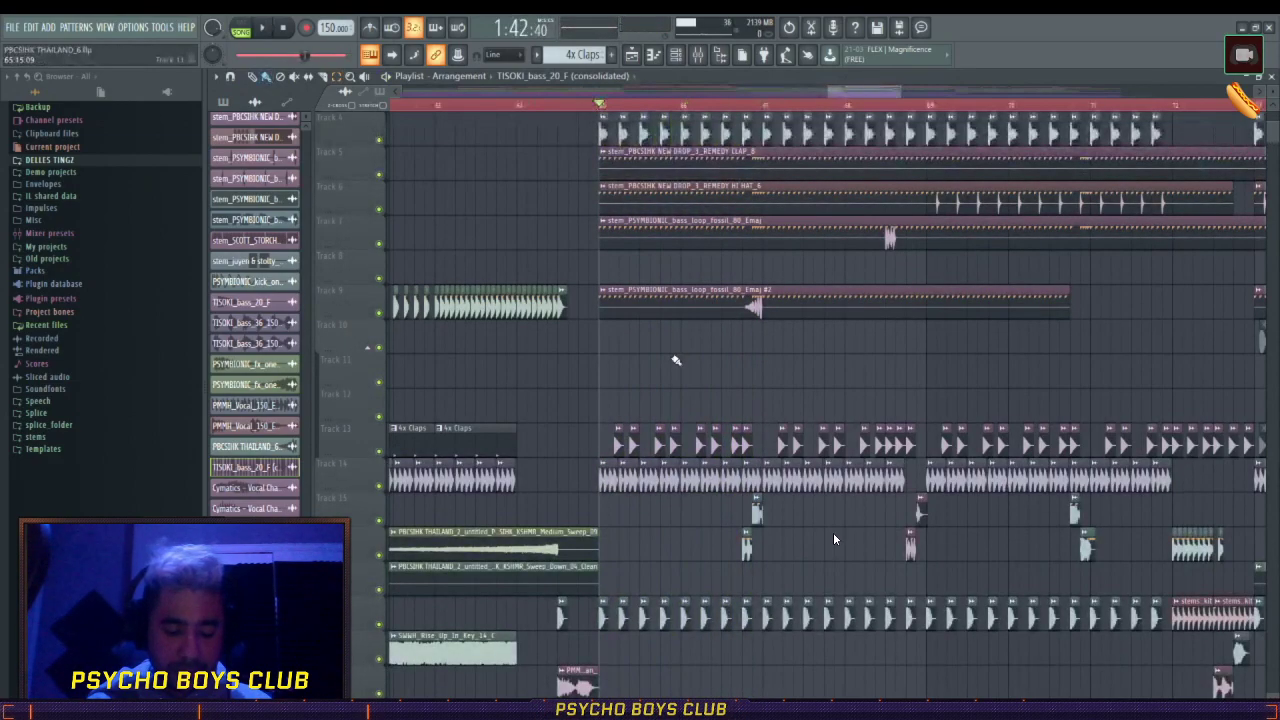
- View the channel settings of the first TISOKI_bass_36_150_F #2 clip at bar 65 on Track 14, and close them
{"action": "scroll", "coordinate": [604, 109], "scroll_direction": "up", "scroll_amount": 5}
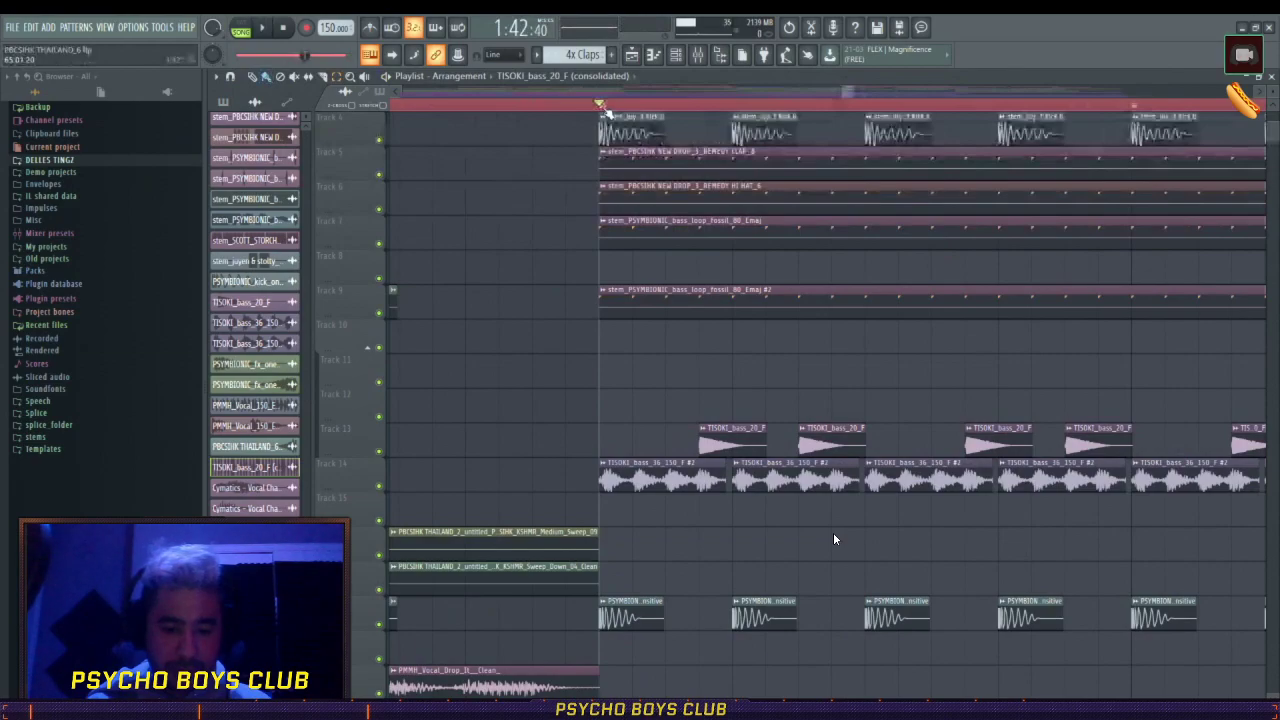
{"action": "double_click", "coordinate": [645, 485]}
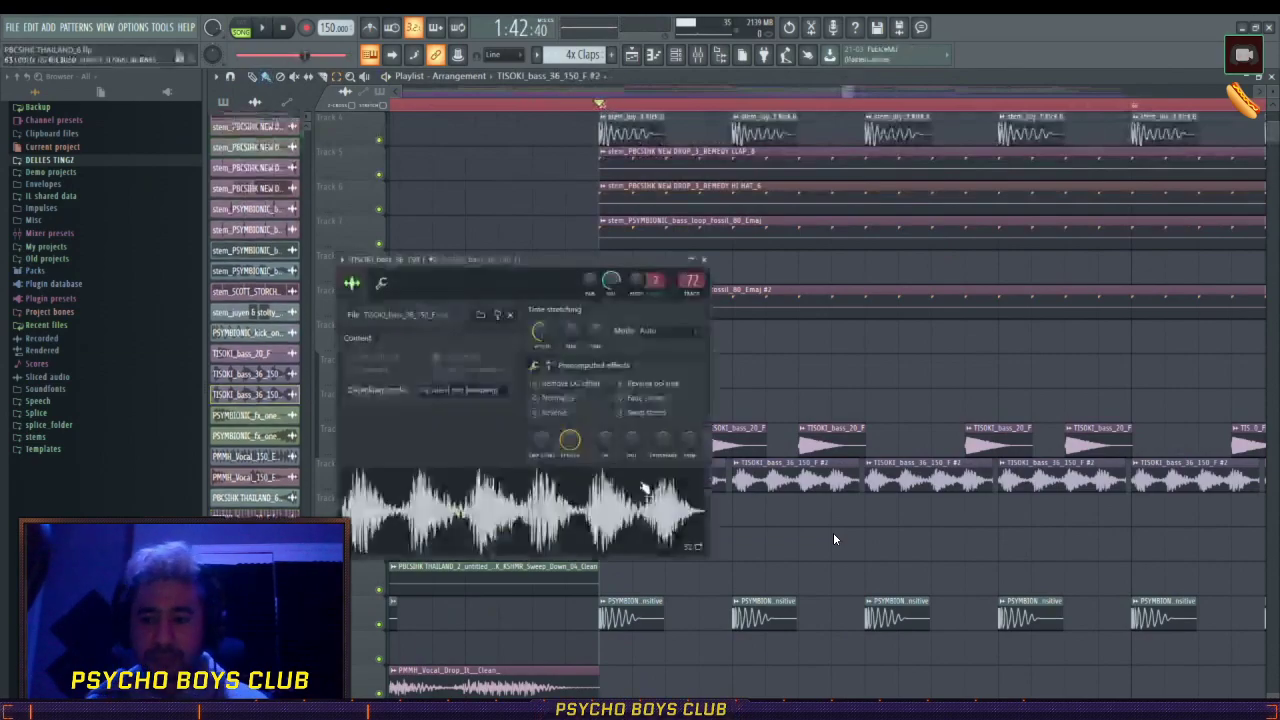
{"action": "key", "text": "Escape"}
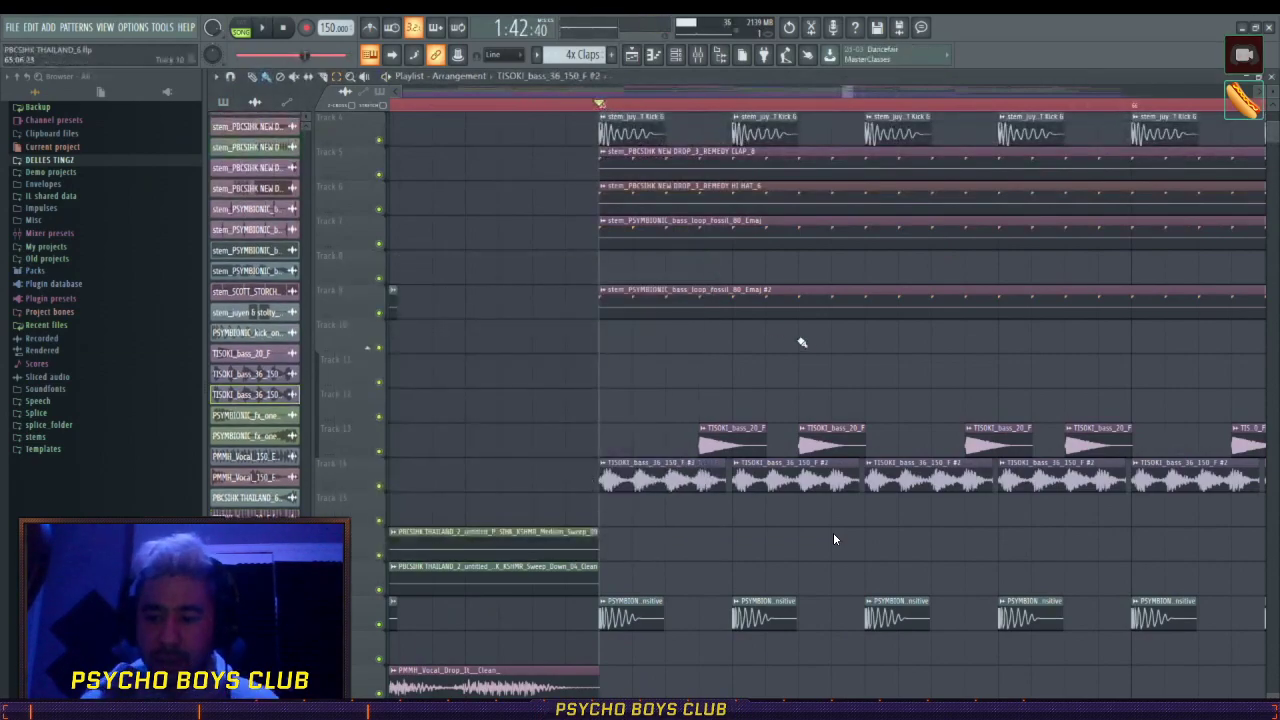
{"action": "scroll", "coordinate": [833, 532], "scroll_direction": "down", "scroll_amount": 4}
{"action": "double_click", "coordinate": [657, 350]}
{"action": "key", "text": "Escape"}
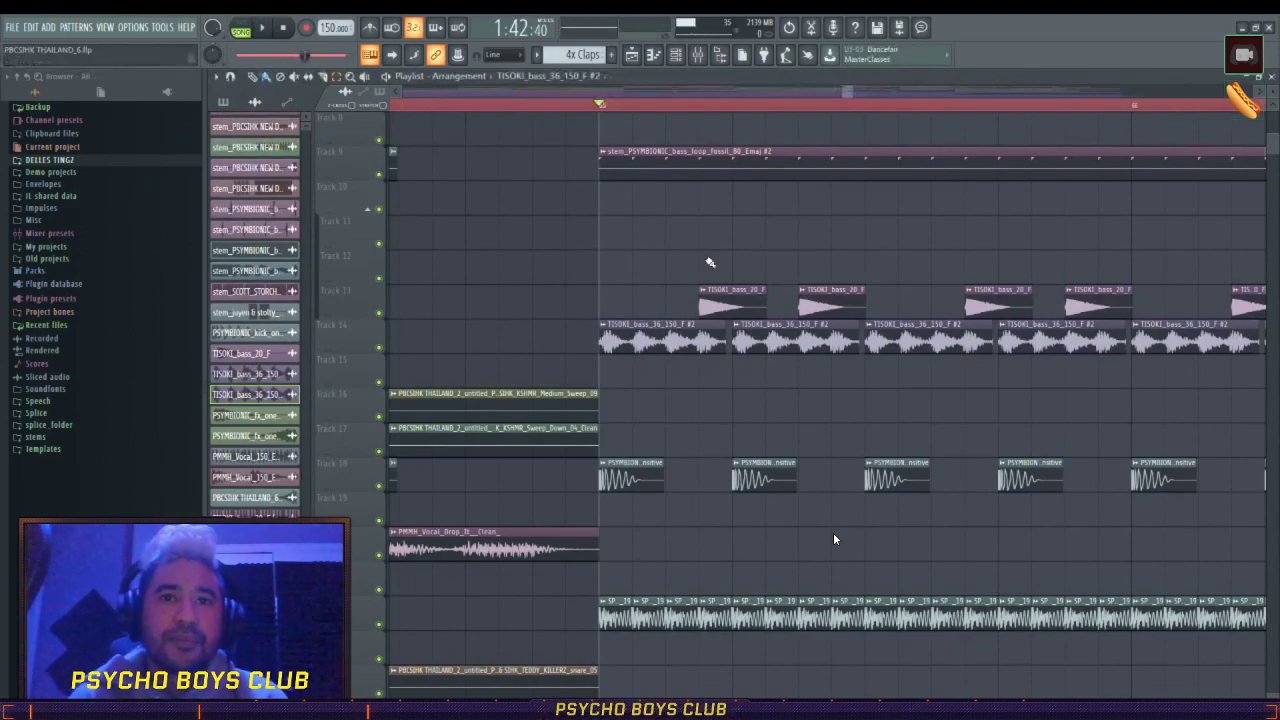
- Look over the second drop's layers from bar 65 and open the channel settings of the PSYMBIONIC_kick_one_shot_sensitive clip on Track 18
{"action": "scroll", "coordinate": [834, 539], "scroll_direction": "up", "scroll_amount": 4}
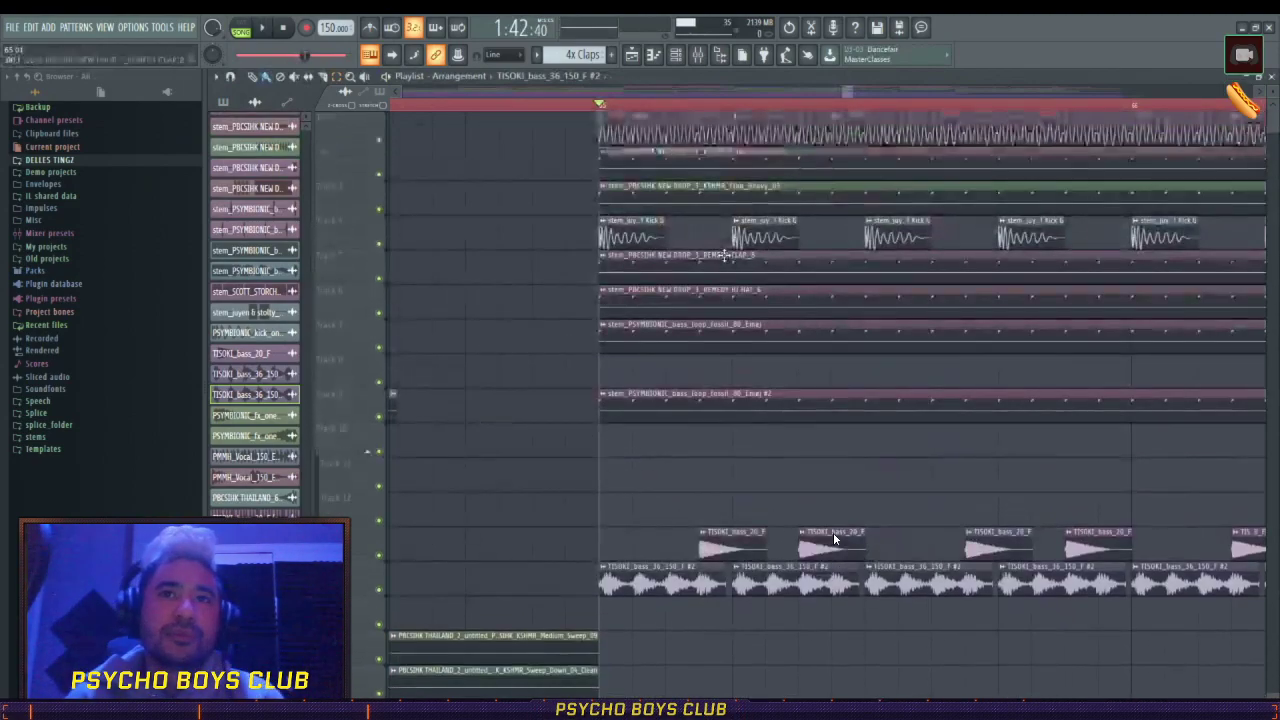
{"action": "scroll", "coordinate": [834, 539], "scroll_direction": "down", "scroll_amount": 6}
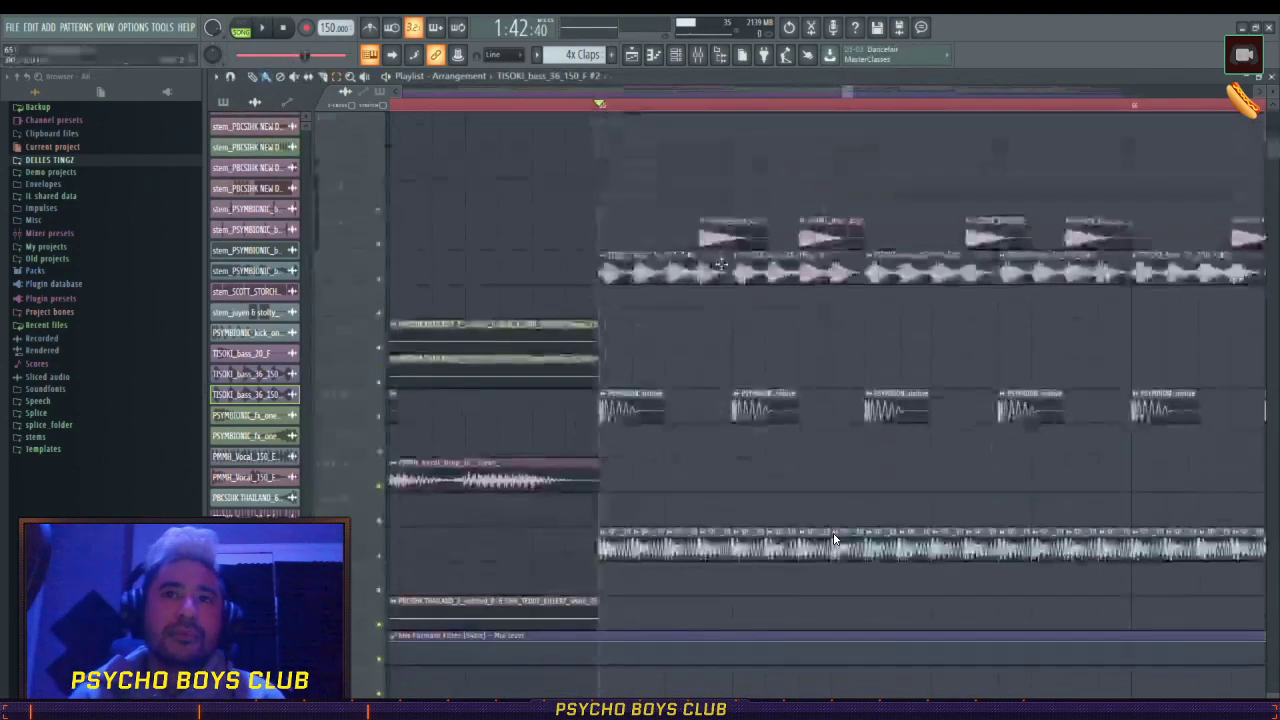
{"action": "scroll", "coordinate": [834, 539], "scroll_direction": "up", "scroll_amount": 6}
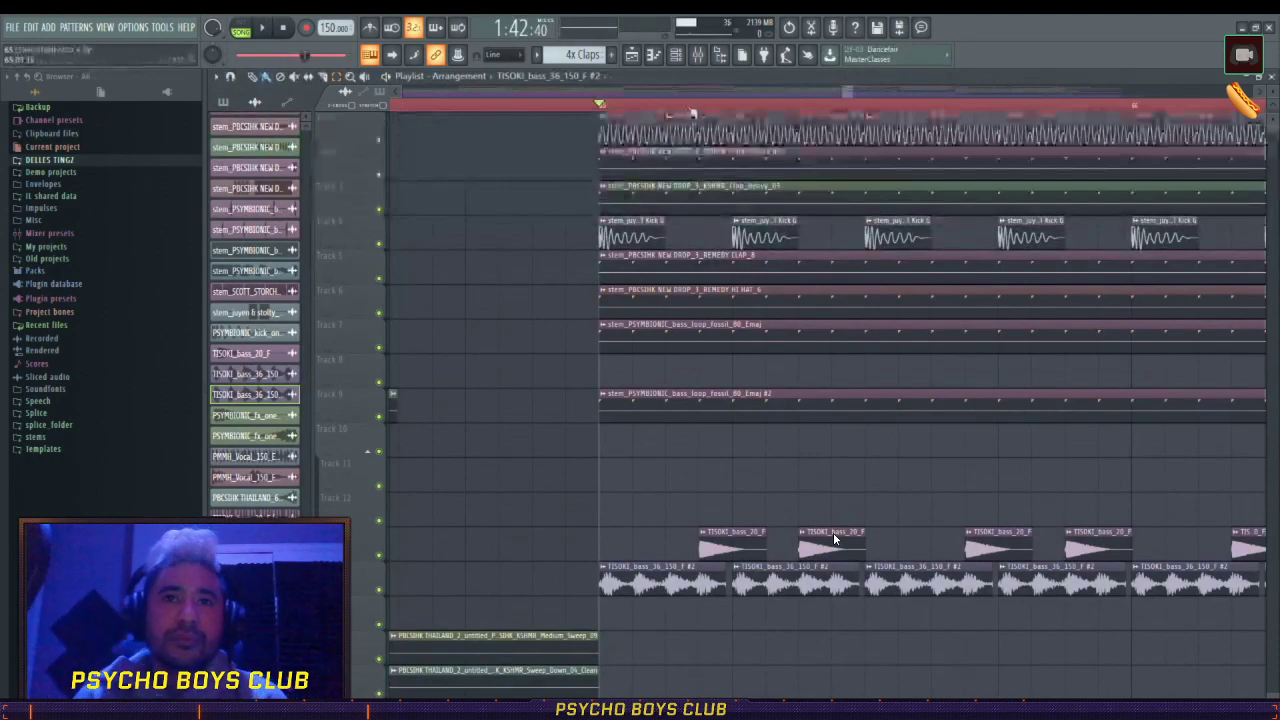
{"action": "scroll", "coordinate": [833, 532], "scroll_direction": "down", "scroll_amount": 3}
{"action": "scroll", "coordinate": [833, 532], "scroll_direction": "down", "scroll_amount": 4}
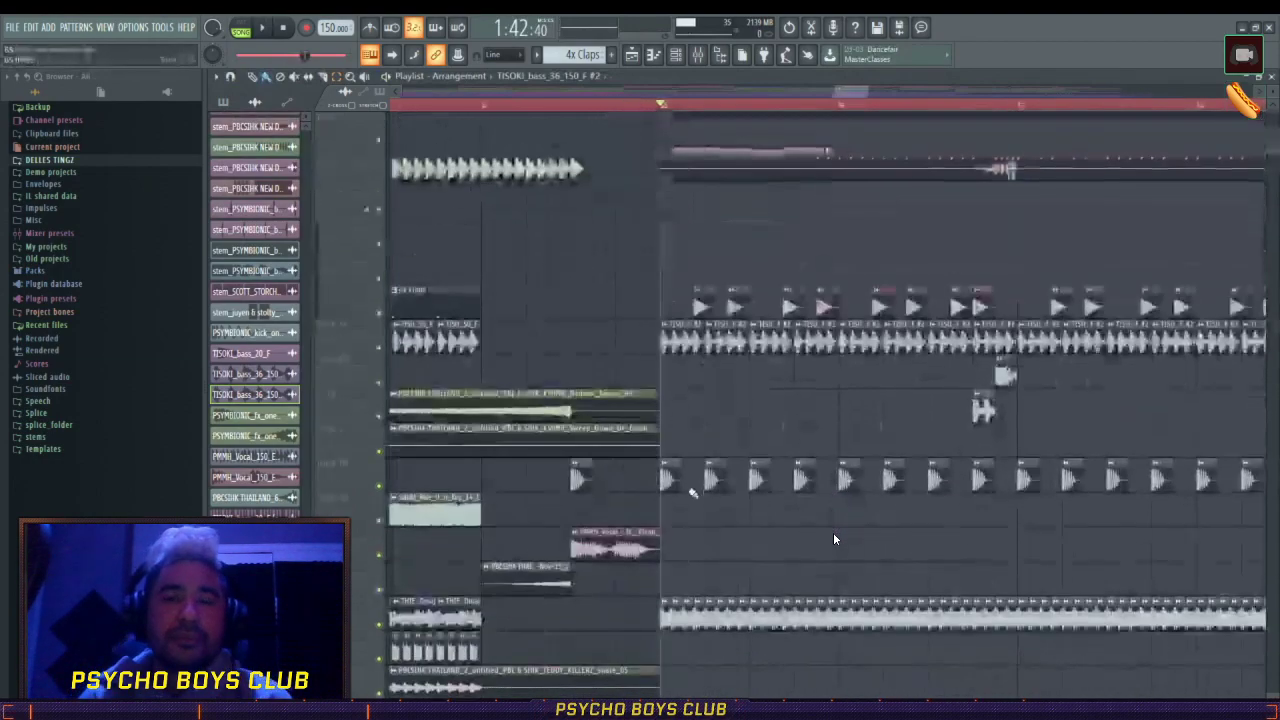
{"action": "double_click", "coordinate": [666, 483]}
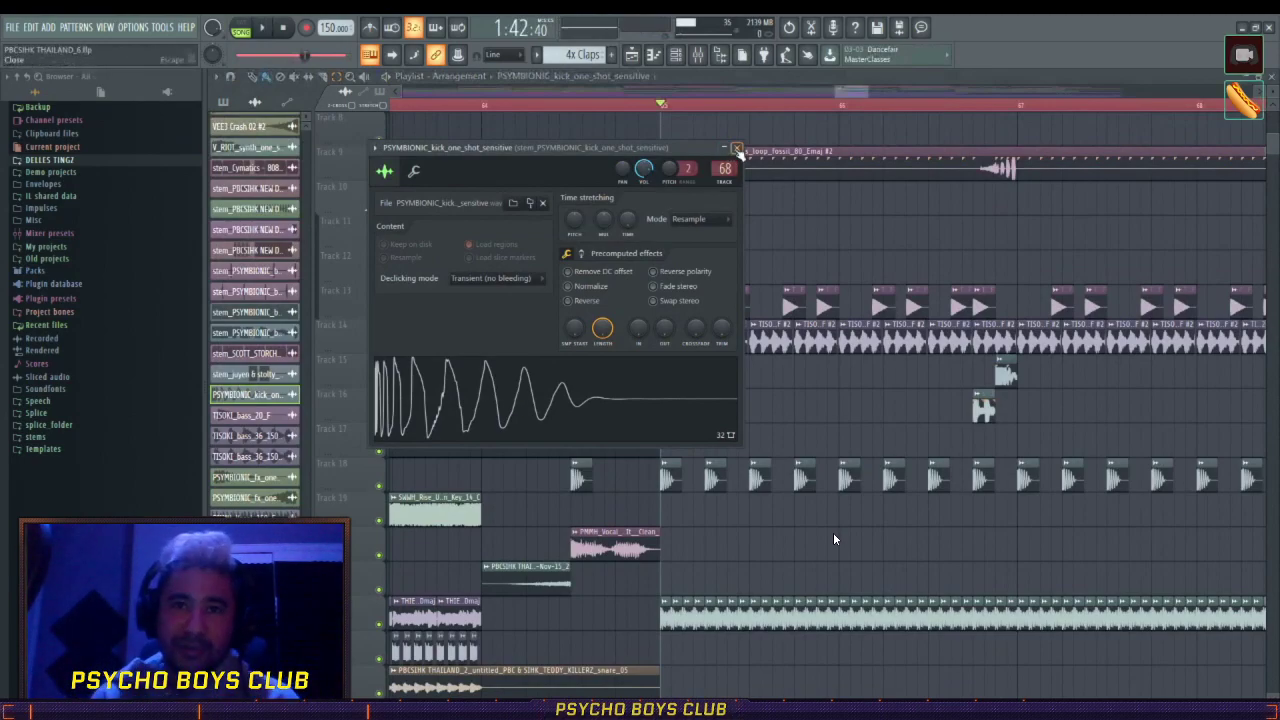
- Close the kick's channel settings and listen to Track 4 in solo from bar 65 at 1:42:40, bringing back the other tracks
{"action": "left_click", "coordinate": [737, 147]}
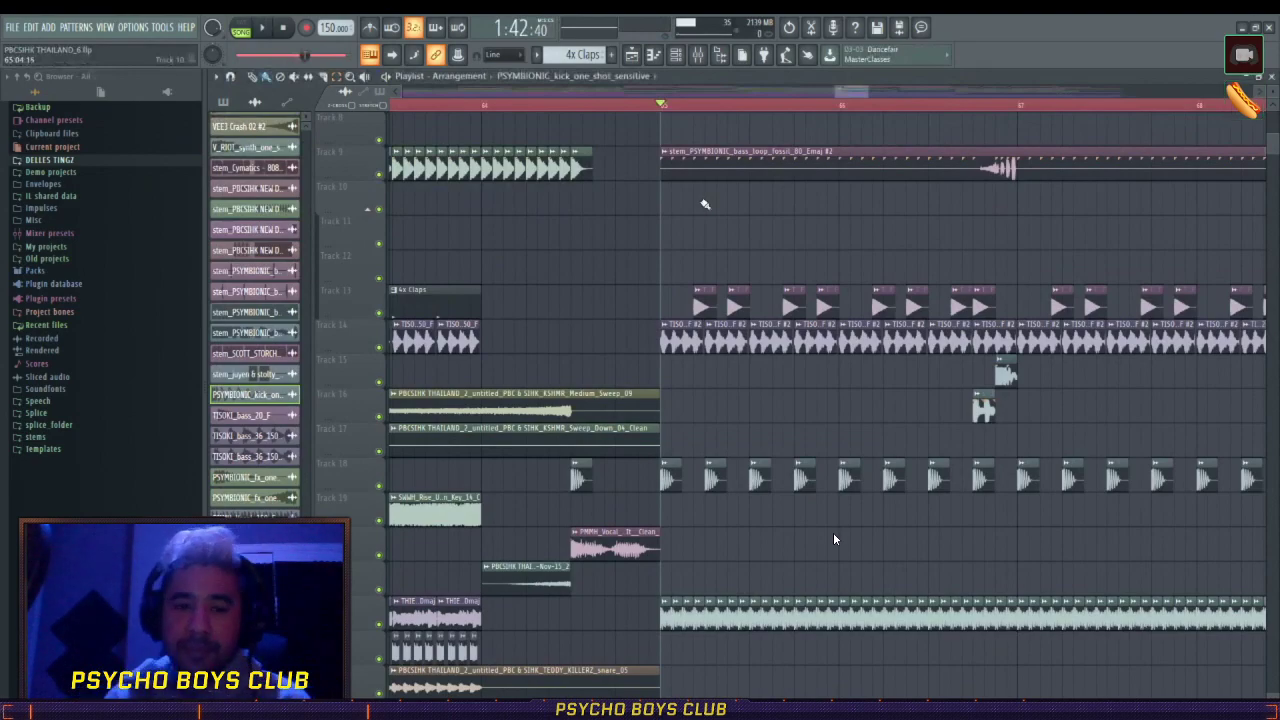
{"action": "scroll", "coordinate": [833, 539], "scroll_direction": "up", "scroll_amount": 5}
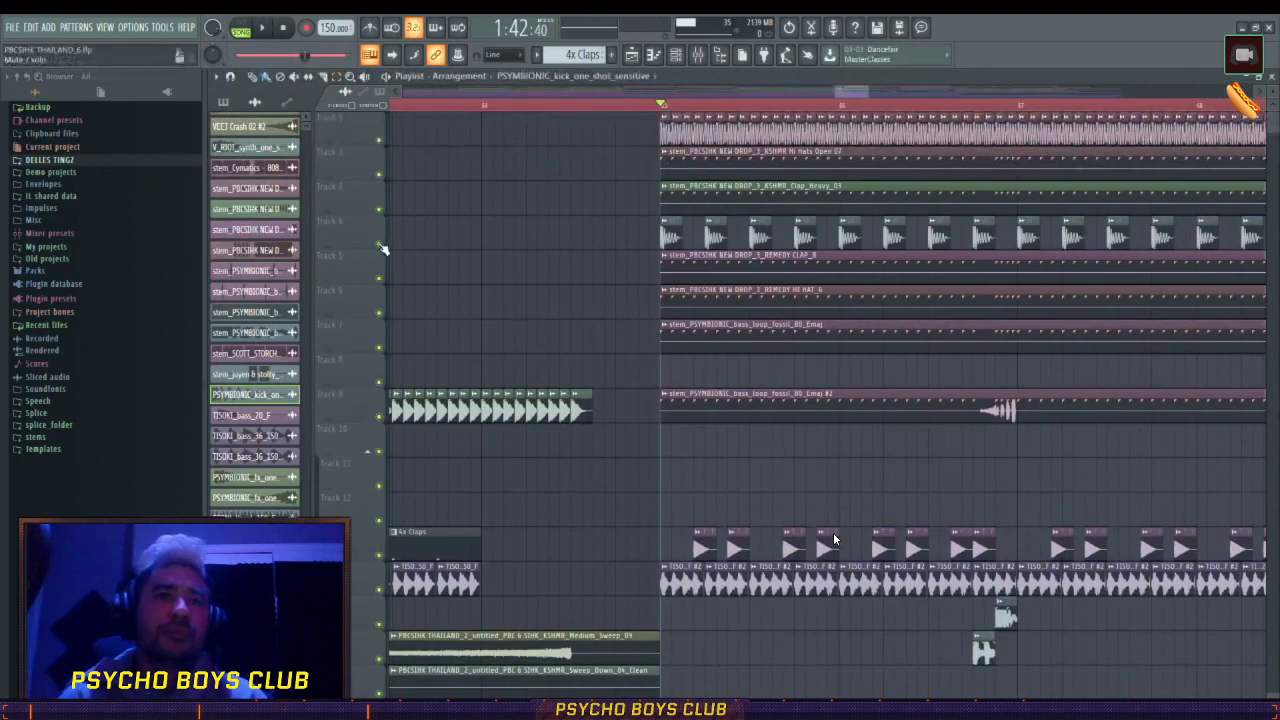
{"action": "right_click", "coordinate": [380, 245]}
{"action": "key", "text": "space"}
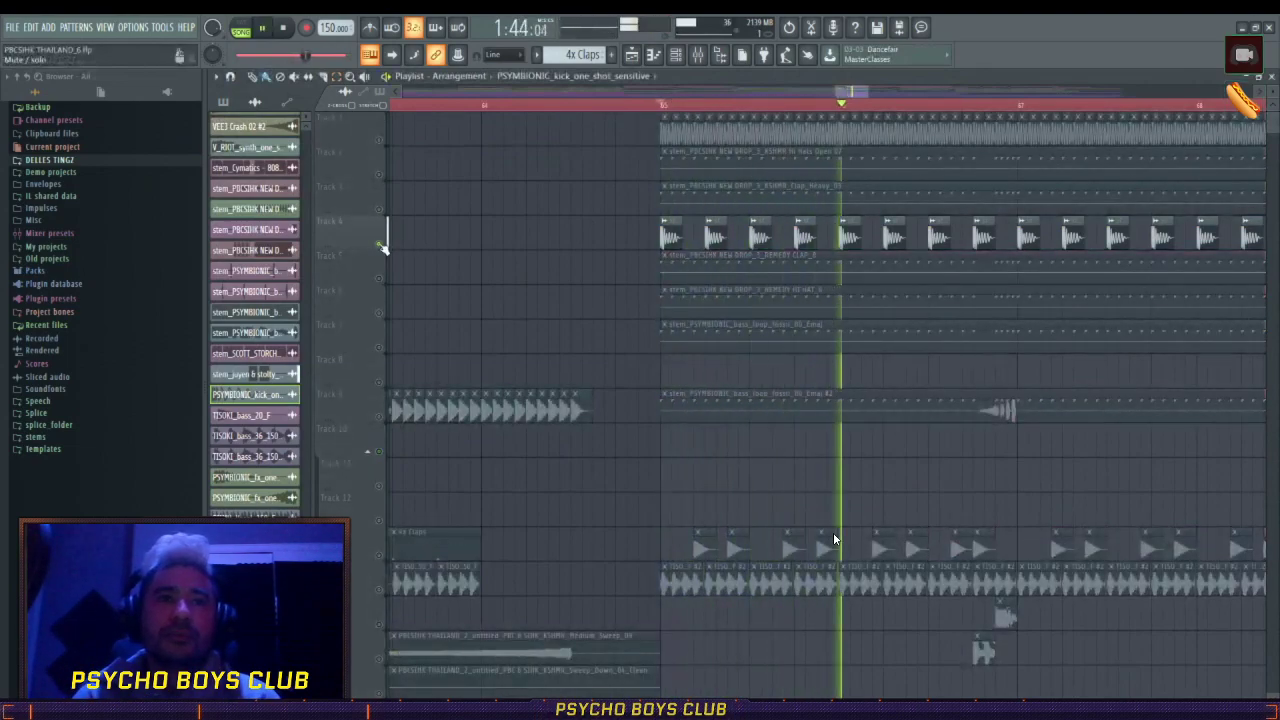
{"action": "key", "text": "space"}
{"action": "right_click", "coordinate": [380, 245]}
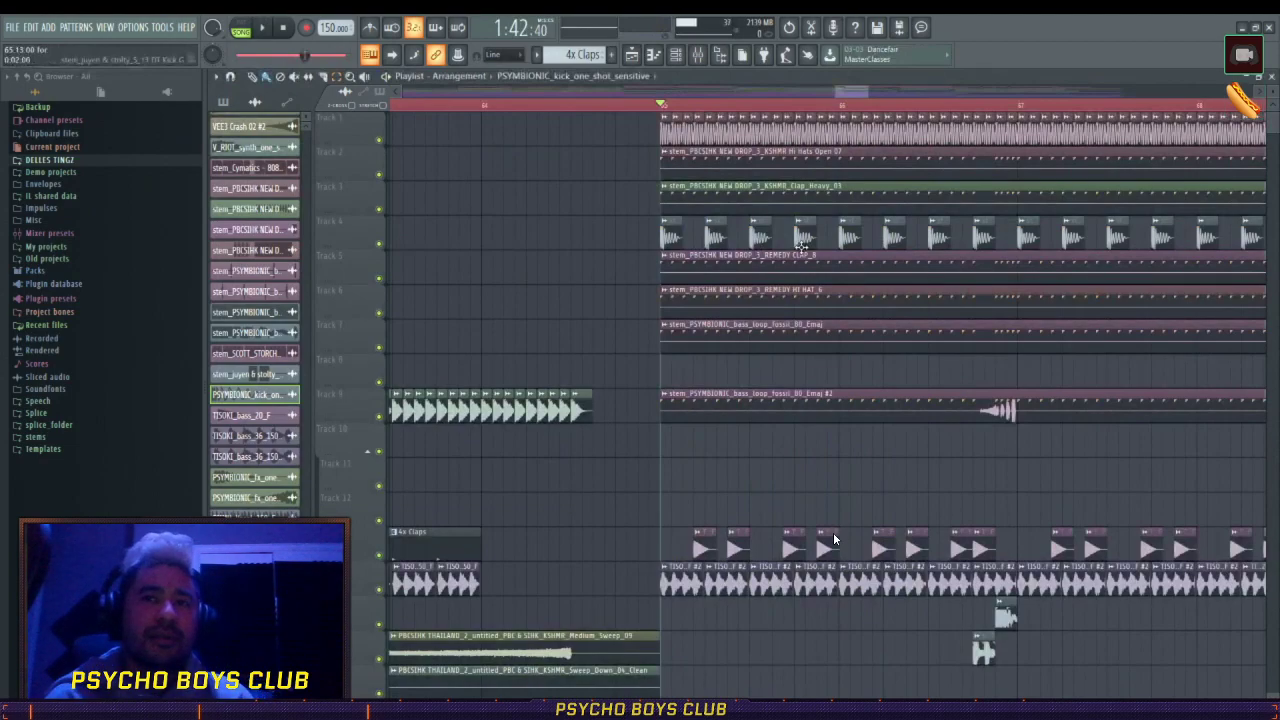
- View the PSYMBIONIC_kick_one_shot_sensitive channel settings from Track 18 and its mixer track's Fruity parametric EQ 2, and close them
{"action": "scroll", "coordinate": [776, 275], "scroll_direction": "down", "scroll_amount": 5}
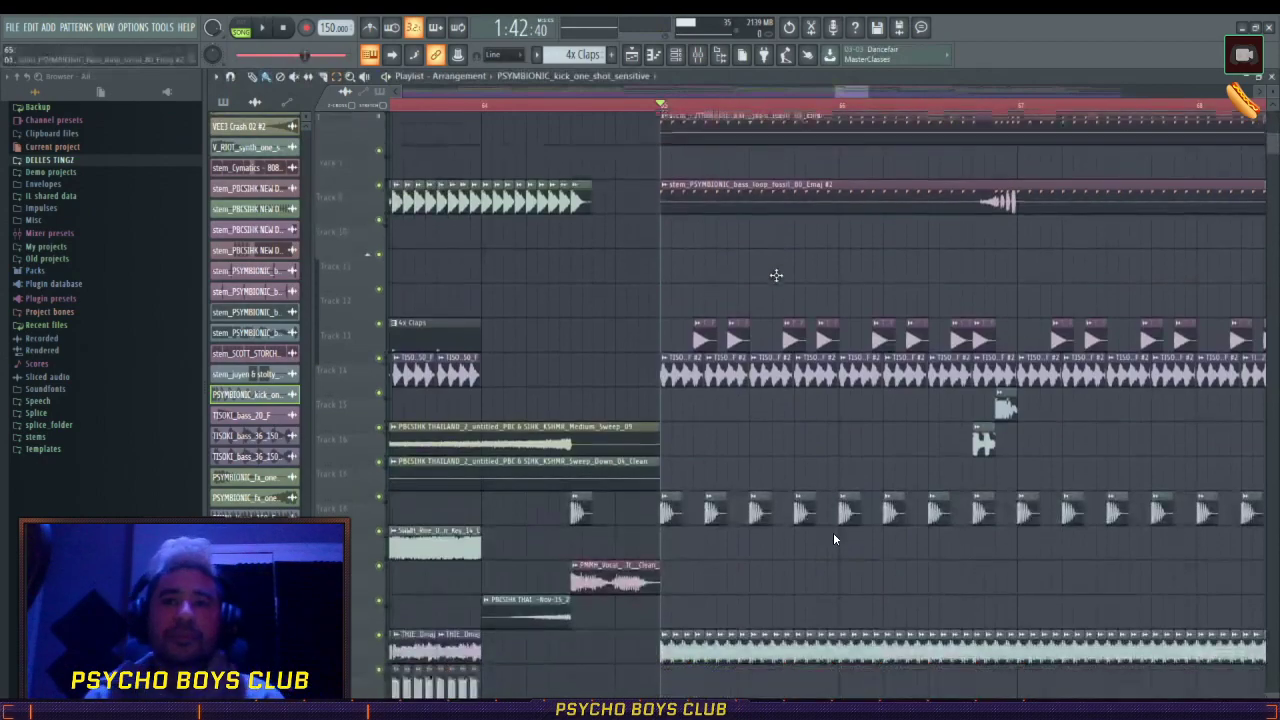
{"action": "scroll", "coordinate": [776, 275], "scroll_direction": "down", "scroll_amount": 3}
{"action": "double_click", "coordinate": [718, 412]}
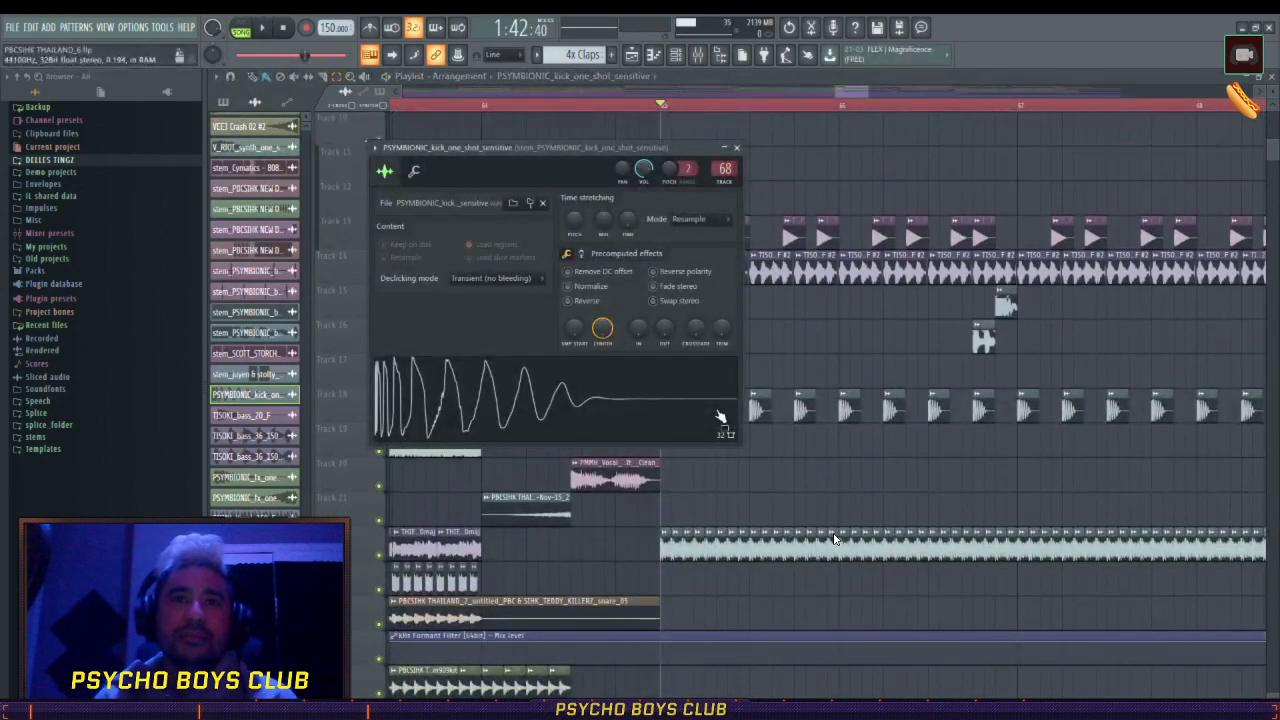
{"action": "key", "text": "F9"}
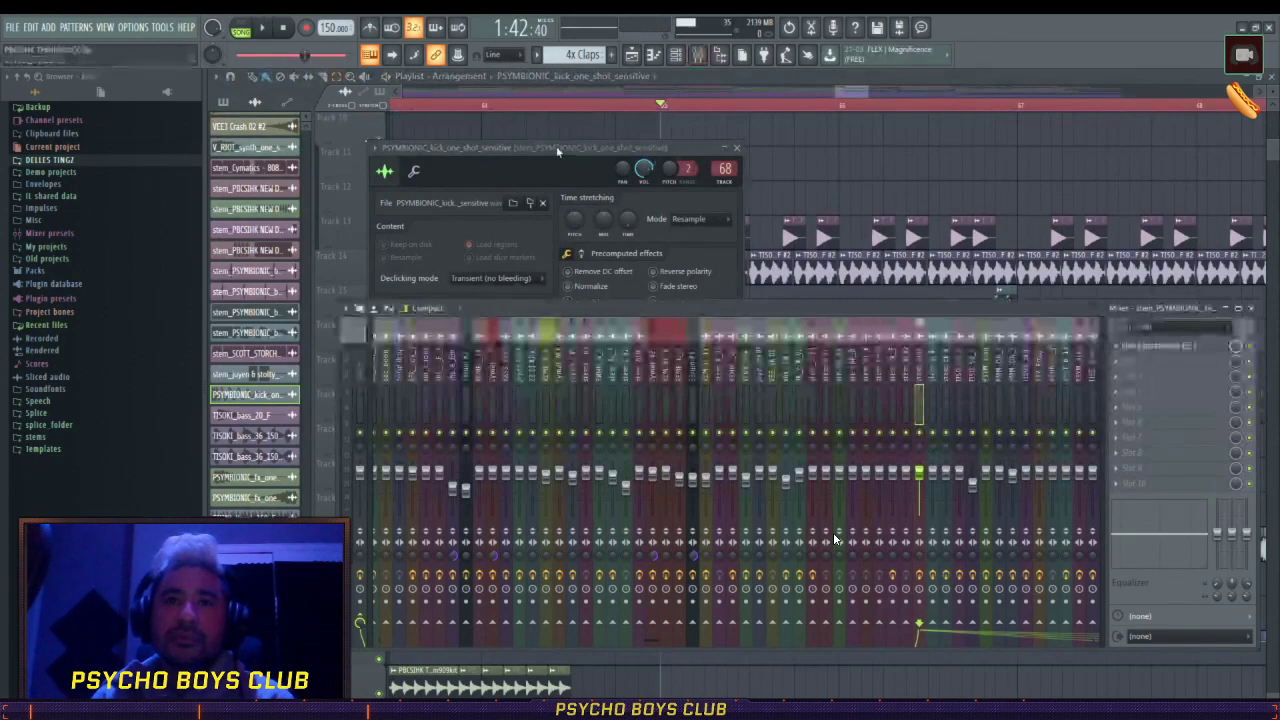
{"action": "left_click_drag", "start_coordinate": [557, 149], "coordinate": [602, 124]}
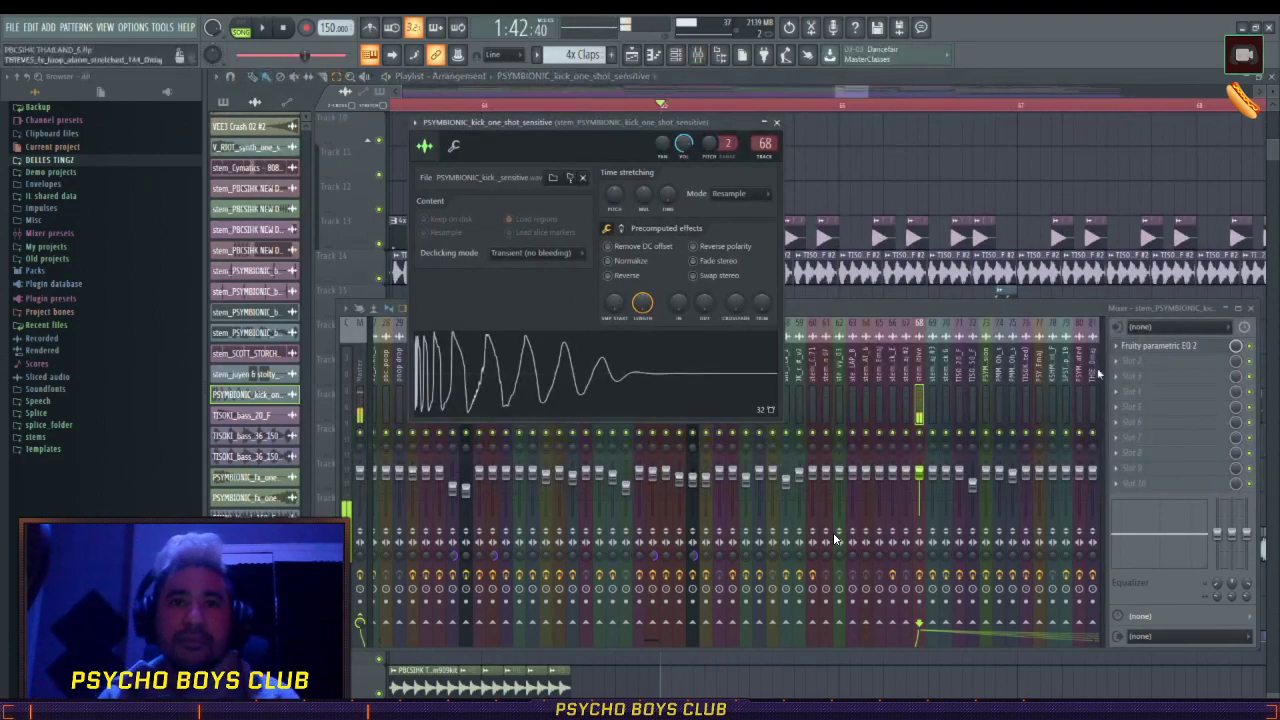
{"action": "left_click", "coordinate": [1156, 346]}
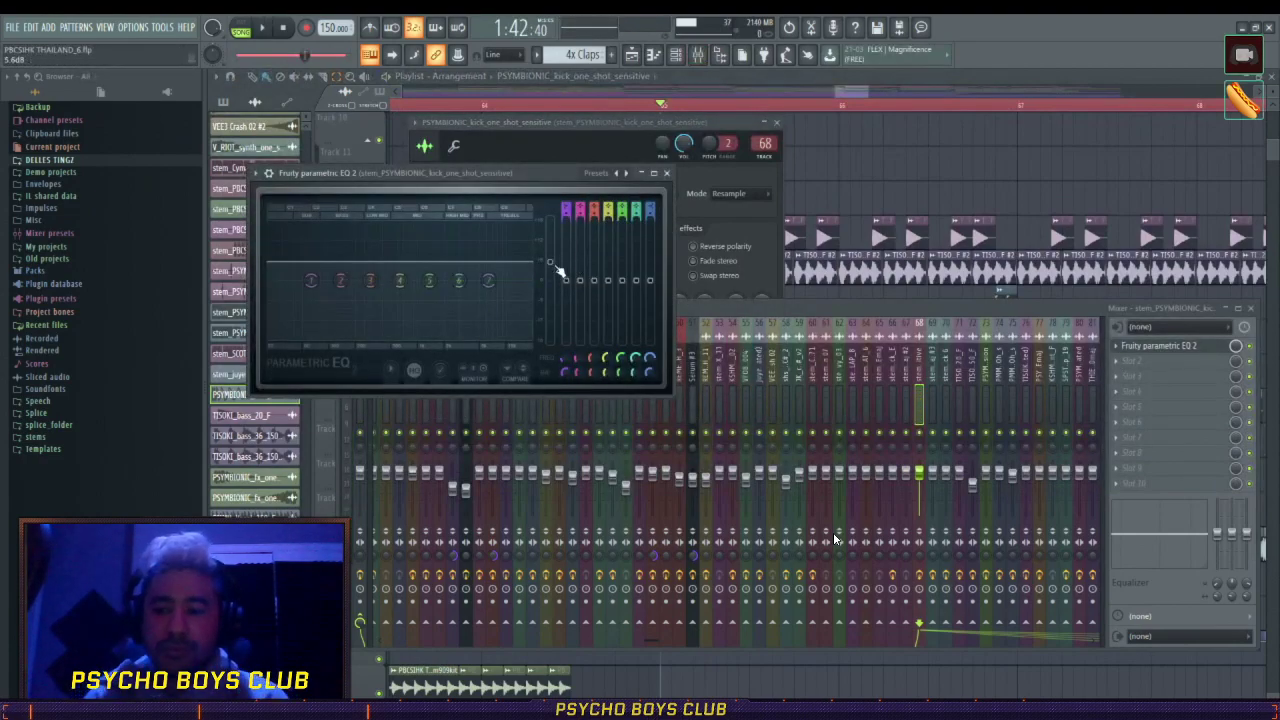
{"action": "left_click_drag", "start_coordinate": [502, 232], "coordinate": [526, 232]}
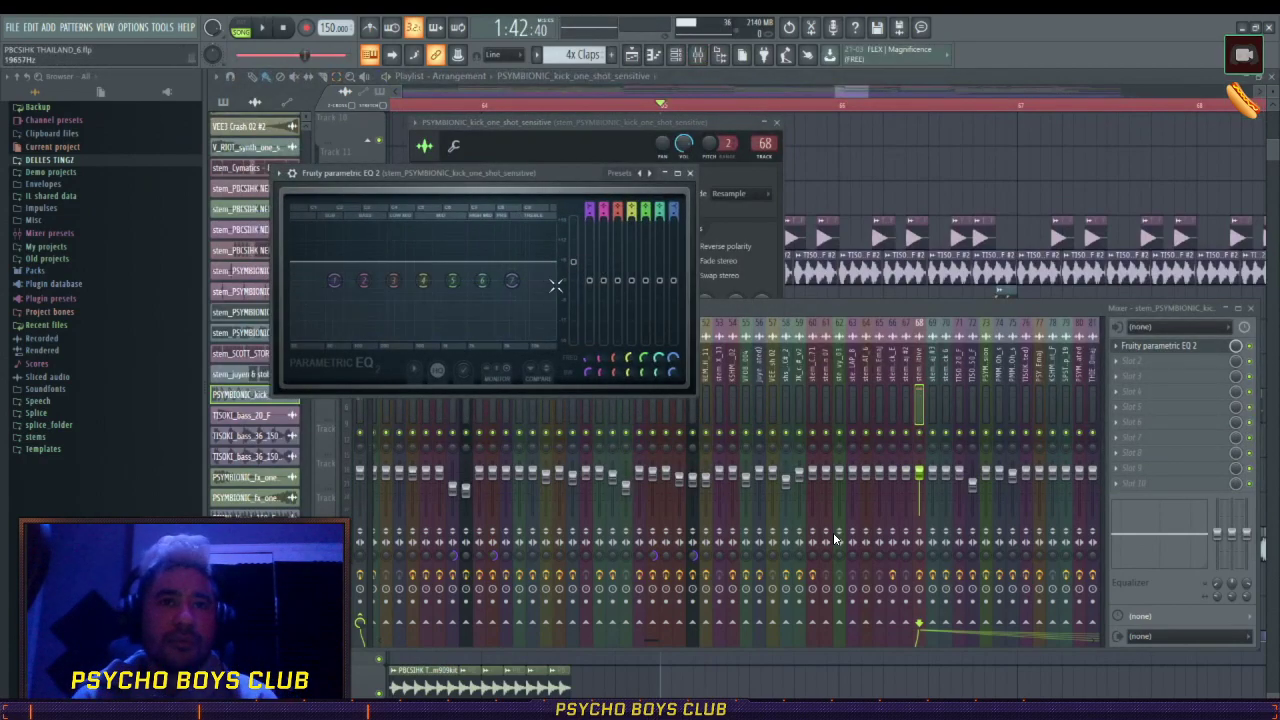
{"action": "left_click", "coordinate": [690, 174]}
{"action": "left_click", "coordinate": [725, 79]}
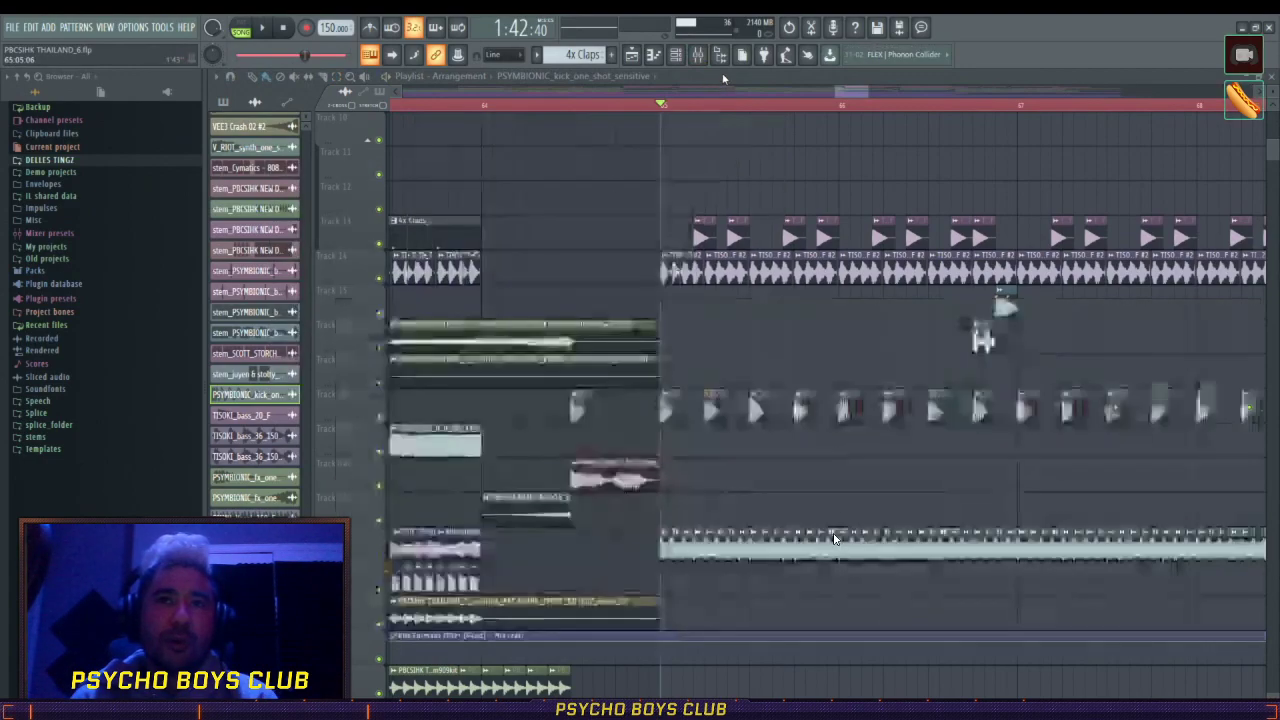
- View the channel settings and mixer effect slots of the SPST_150_F_Bass_Loop_19 clip at bar 65 on Track 22, and close them
{"action": "scroll", "coordinate": [703, 192], "scroll_direction": "up", "scroll_amount": 3}
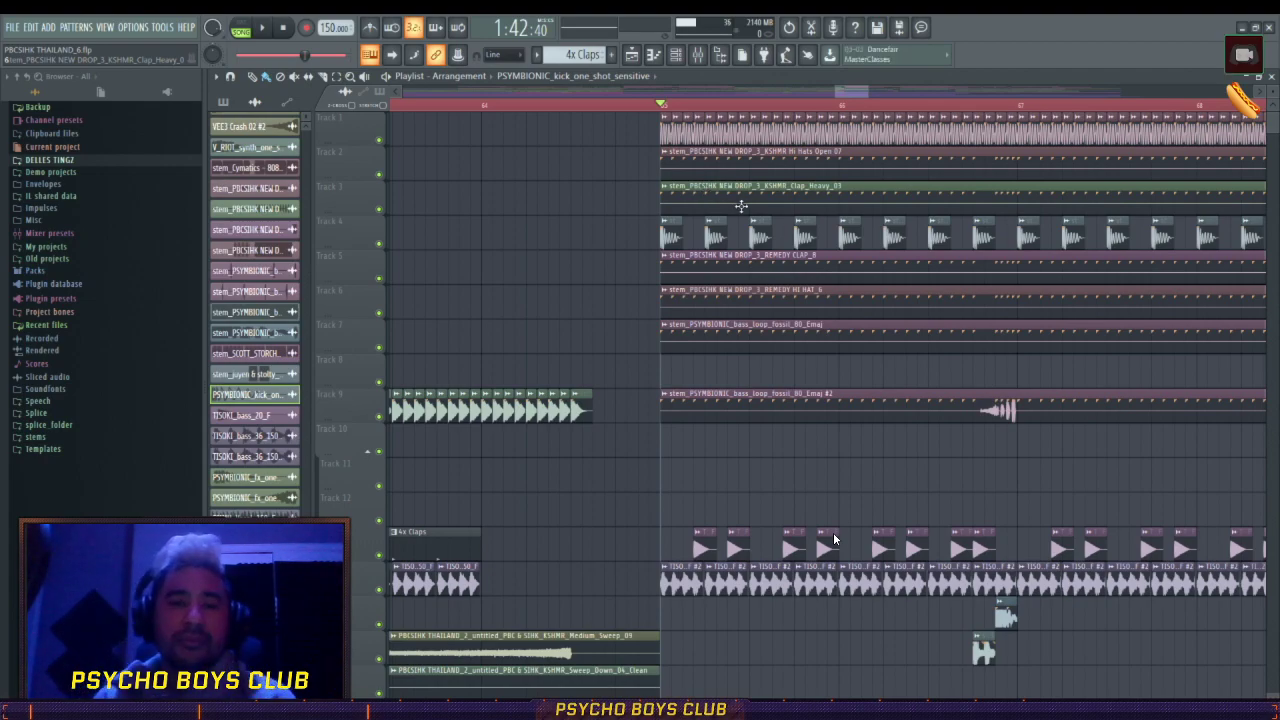
{"action": "scroll", "coordinate": [833, 538], "scroll_direction": "down", "scroll_amount": 5}
{"action": "scroll", "coordinate": [834, 539], "scroll_direction": "down", "scroll_amount": 4}
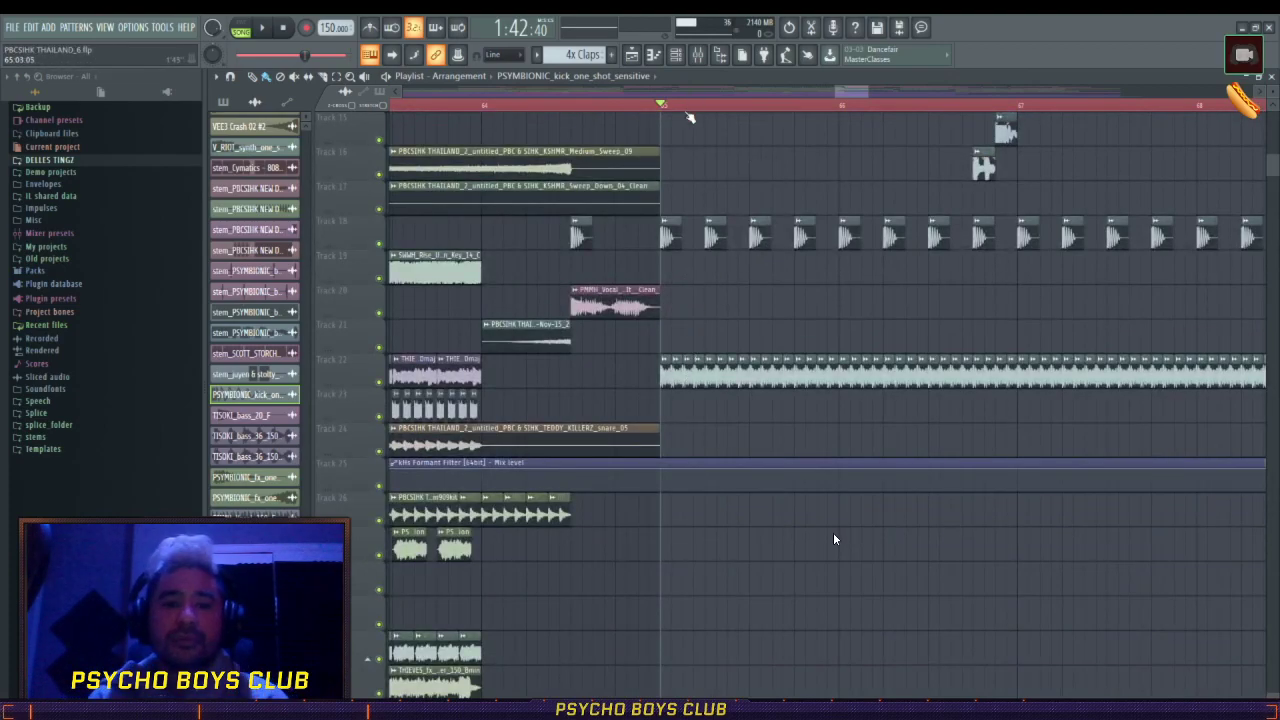
{"action": "scroll", "coordinate": [662, 106], "scroll_direction": "up", "scroll_amount": 8}
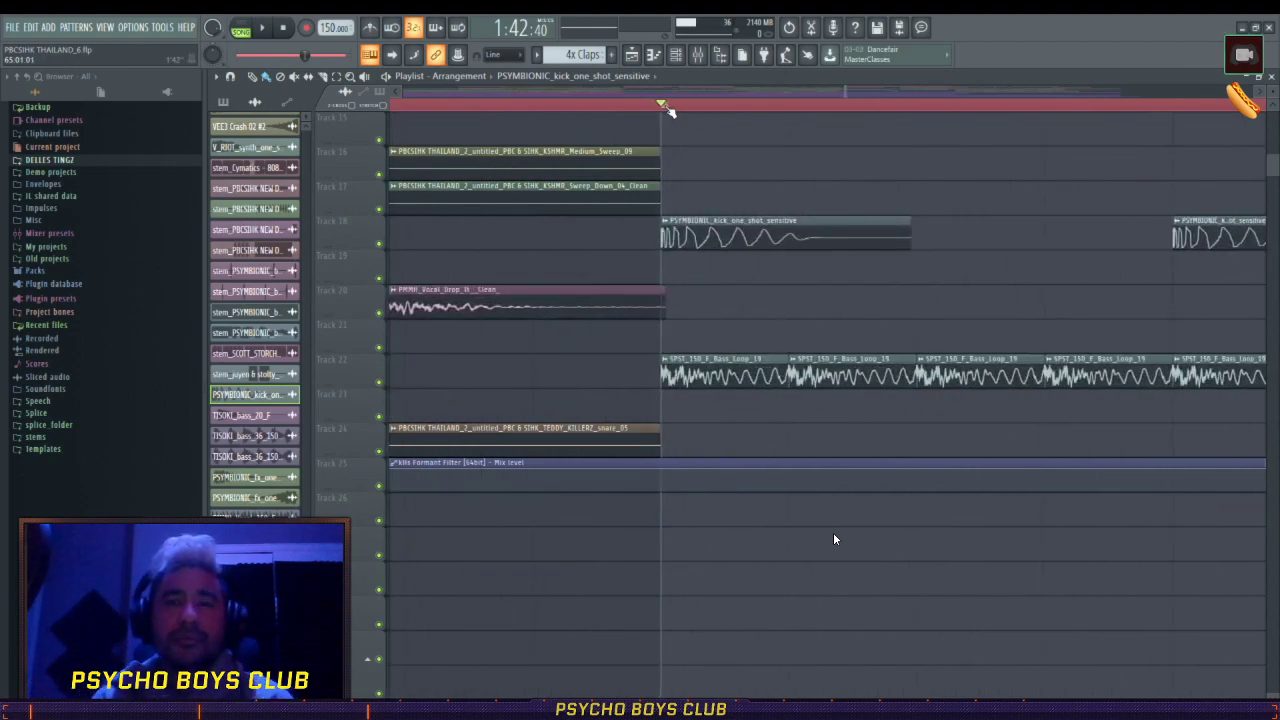
{"action": "key", "text": "ctrl+z"}
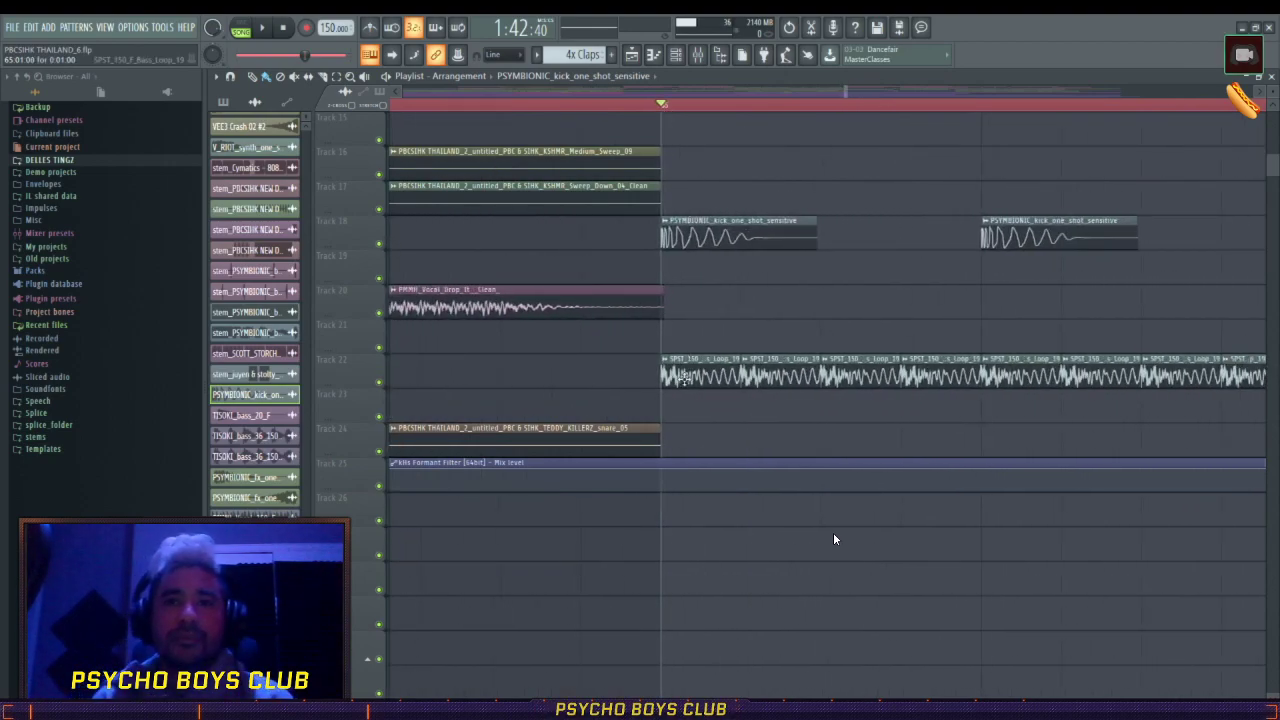
{"action": "double_click", "coordinate": [684, 378]}
{"action": "left_click", "coordinate": [686, 243]}
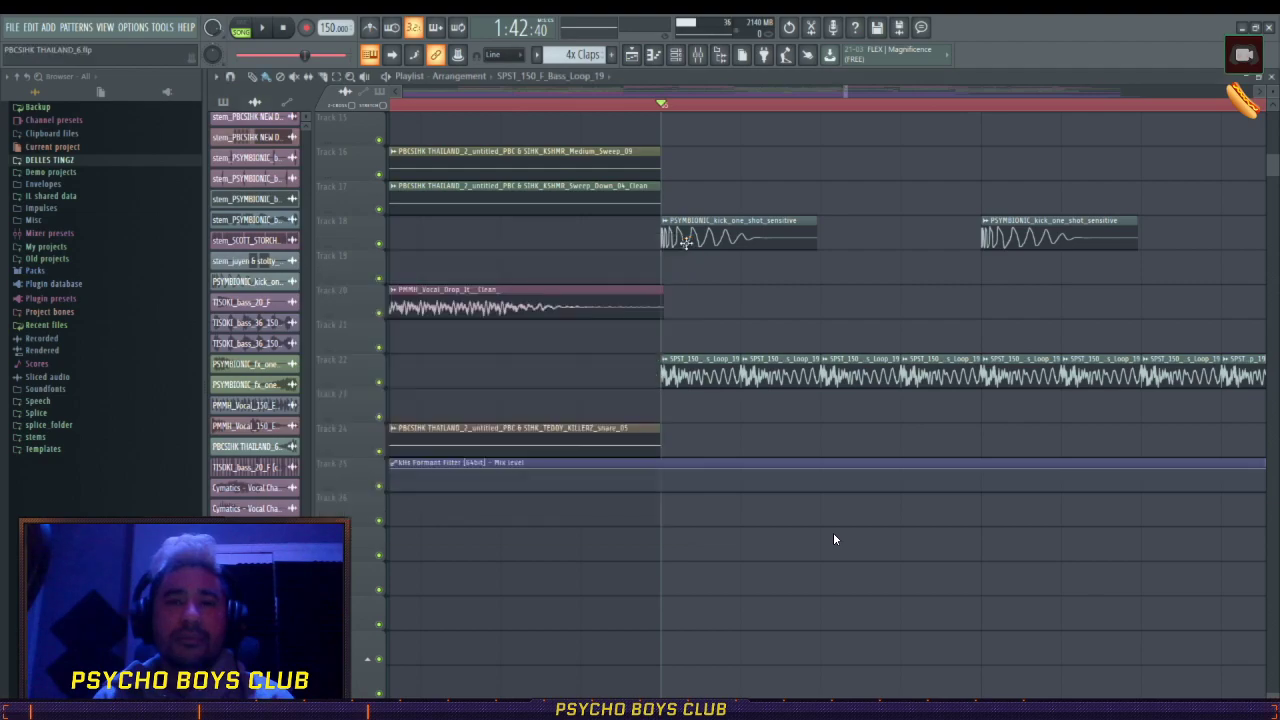
{"action": "double_click", "coordinate": [694, 372]}
{"action": "key", "text": "F9"}
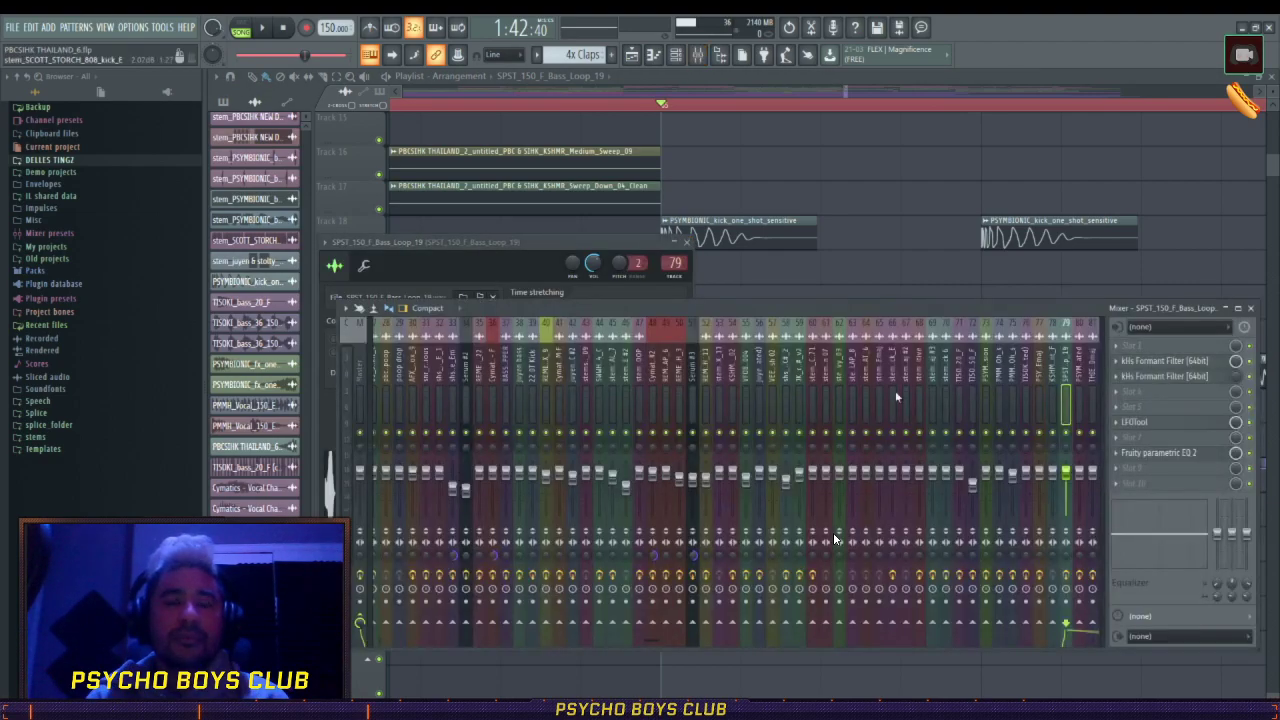
{"action": "key", "text": "F5"}
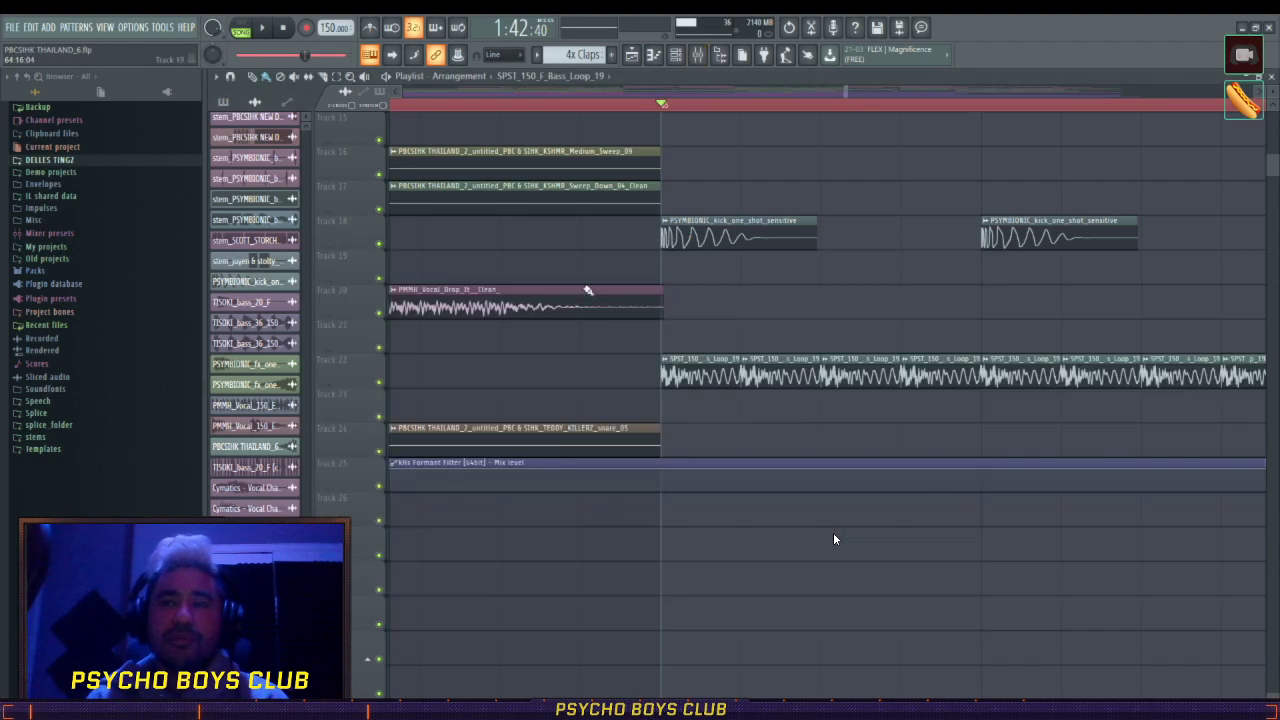
- Listen to Track 22 in solo from bar 65
{"action": "right_click", "coordinate": [379, 383]}
{"action": "scroll", "coordinate": [664, 106], "scroll_direction": "down", "scroll_amount": 5}
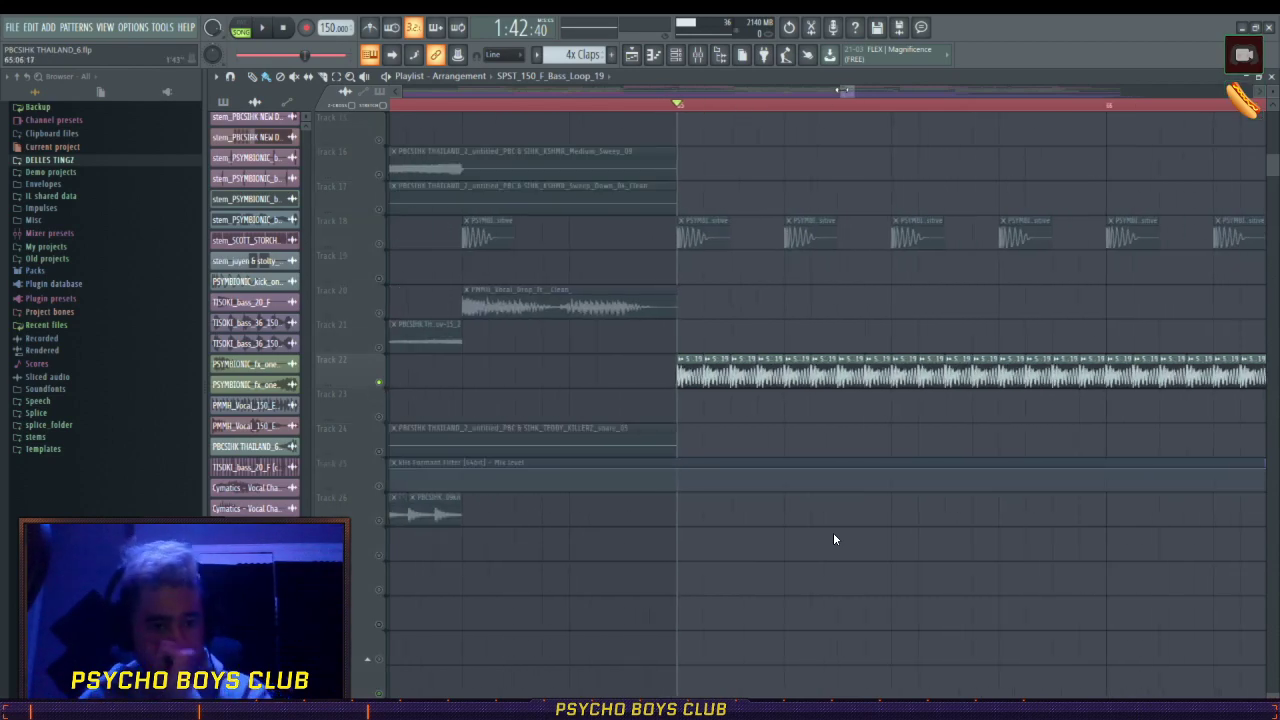
{"action": "key", "text": "space"}
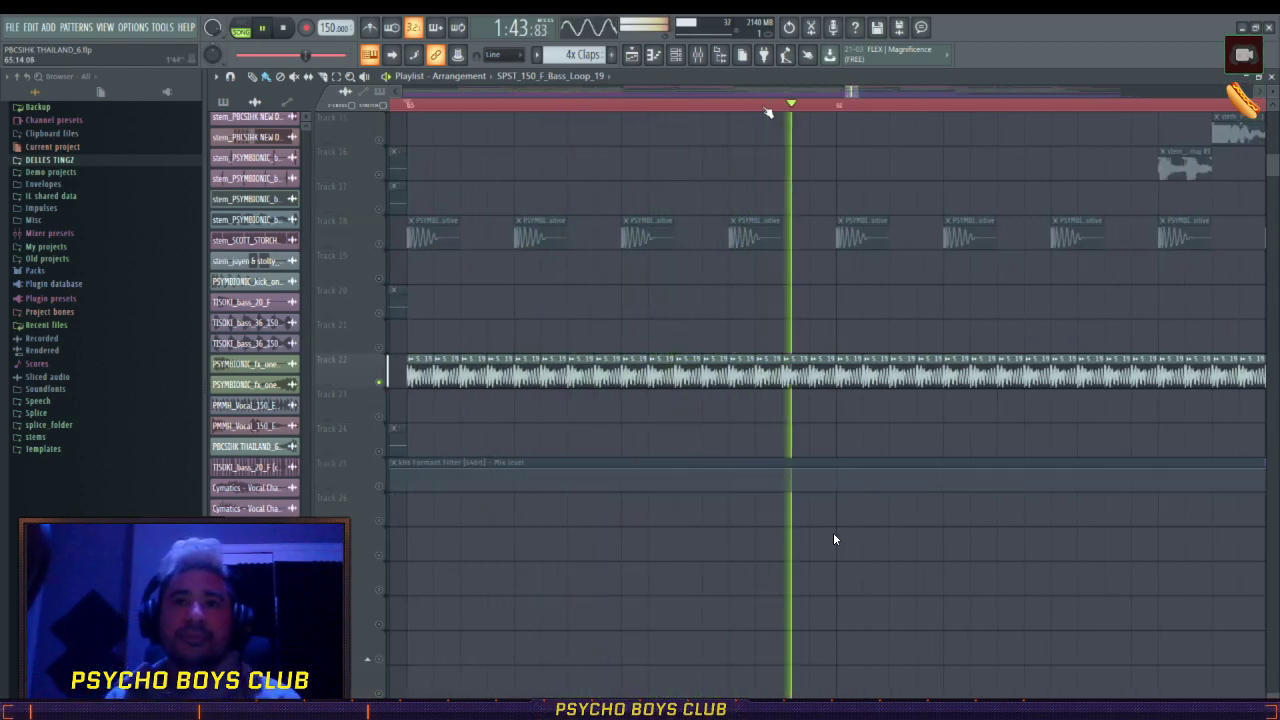
{"action": "key", "text": "space"}
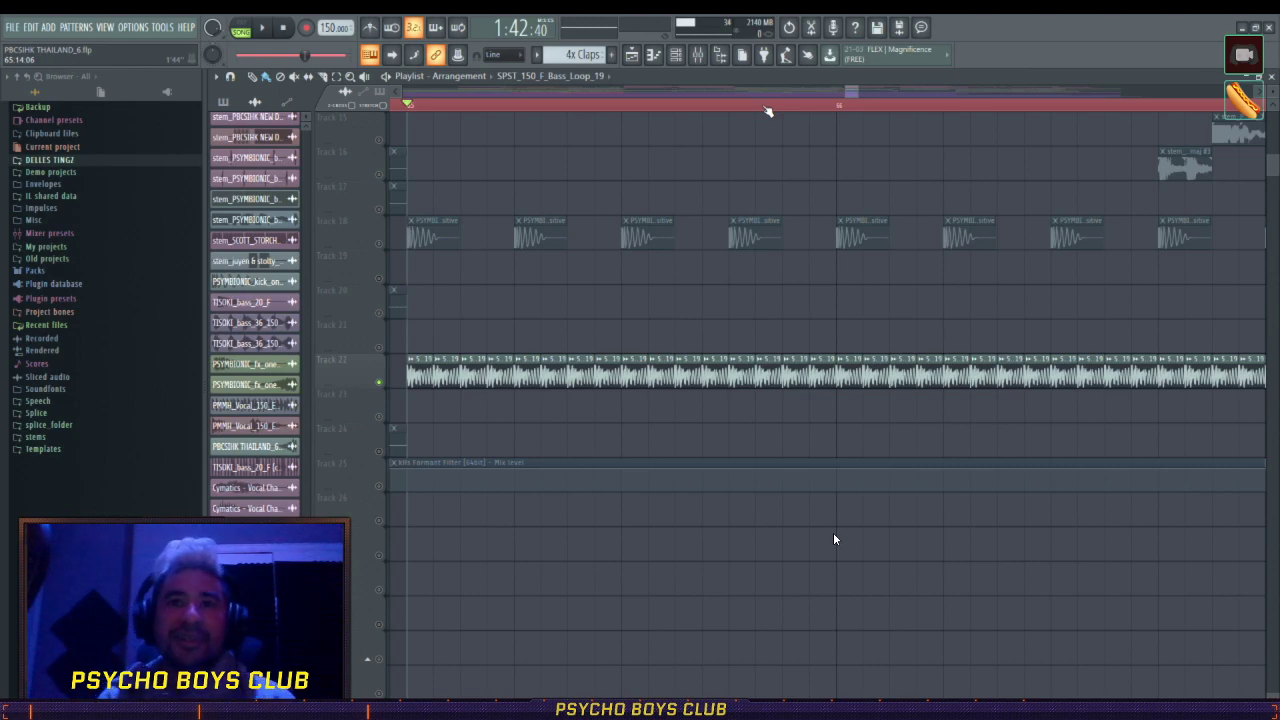
- Check the bass loop's mixer effects, replay Track 22 in solo from 1:42:40, and bring back the other tracks
{"action": "key", "text": "F9"}
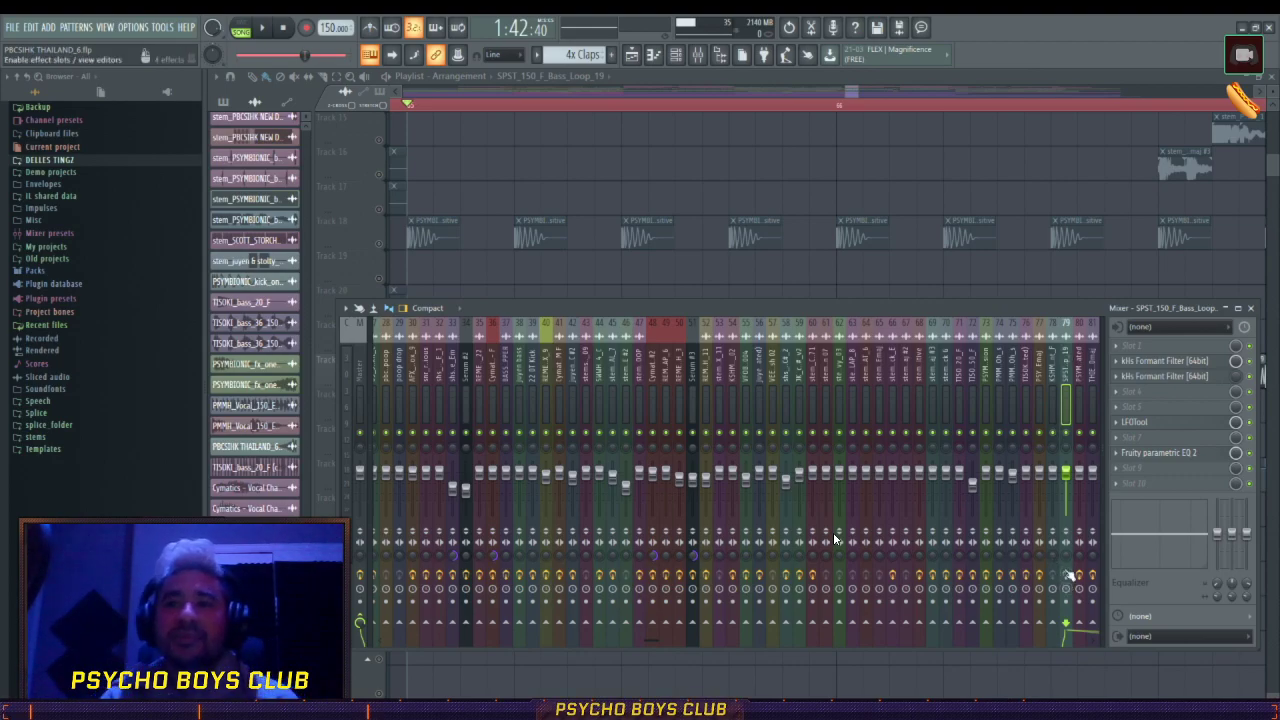
{"action": "key", "text": "F9"}
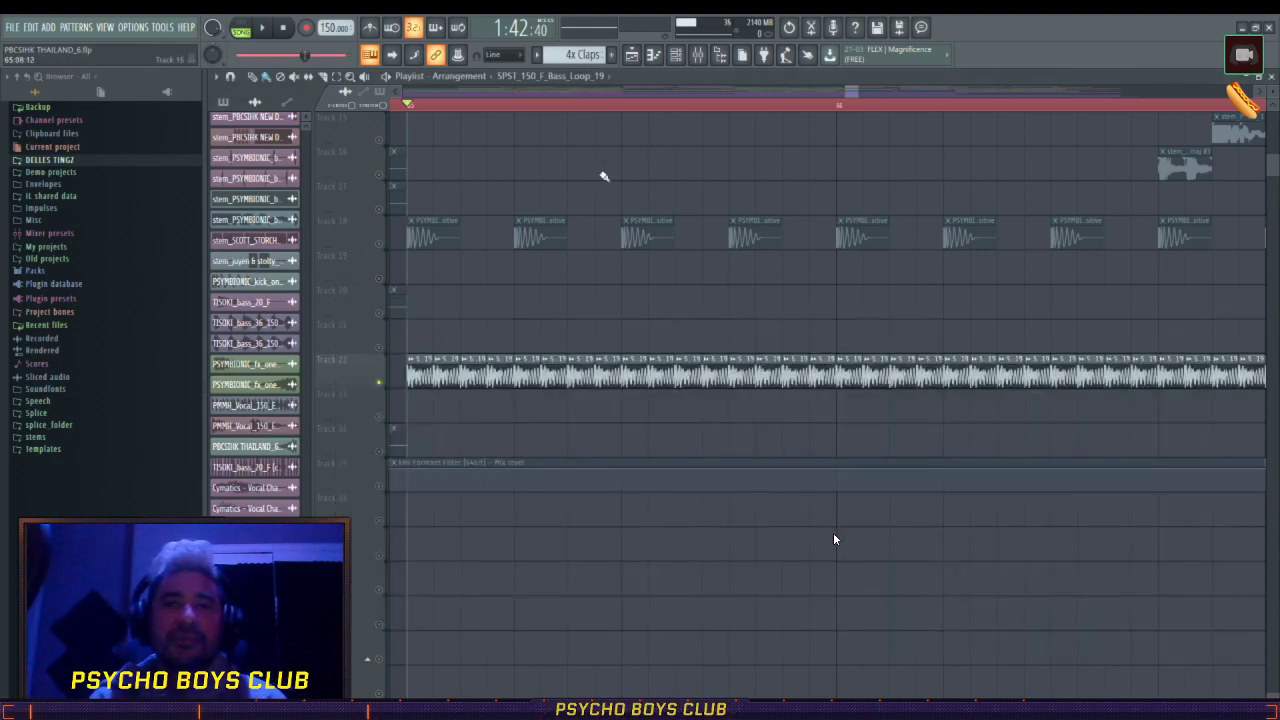
{"action": "key", "text": "space"}
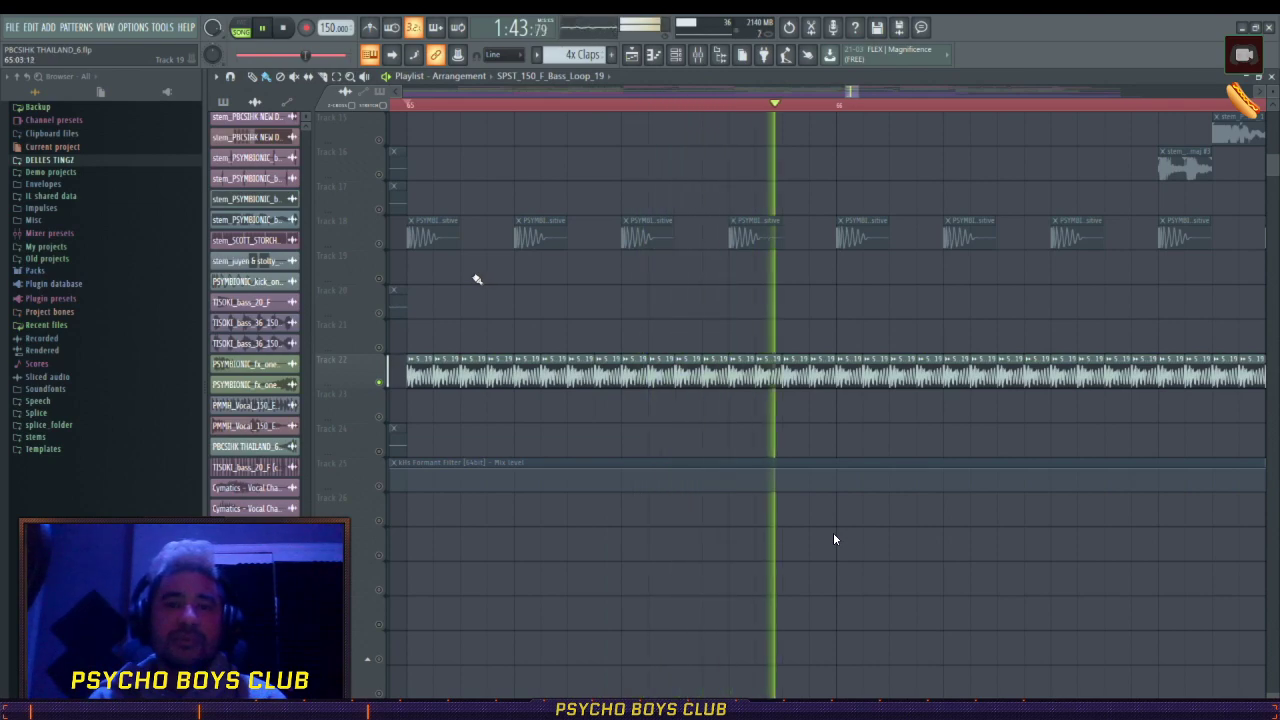
{"action": "key", "text": "space"}
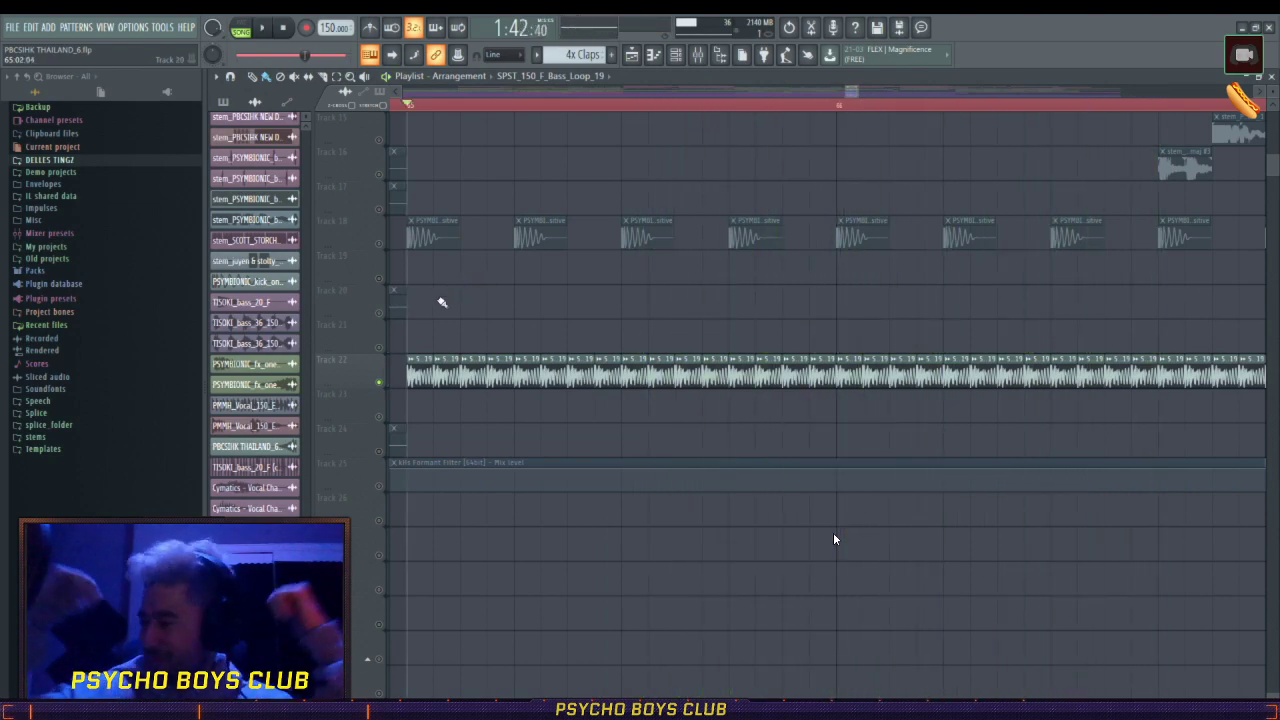
{"action": "key", "text": "F9"}
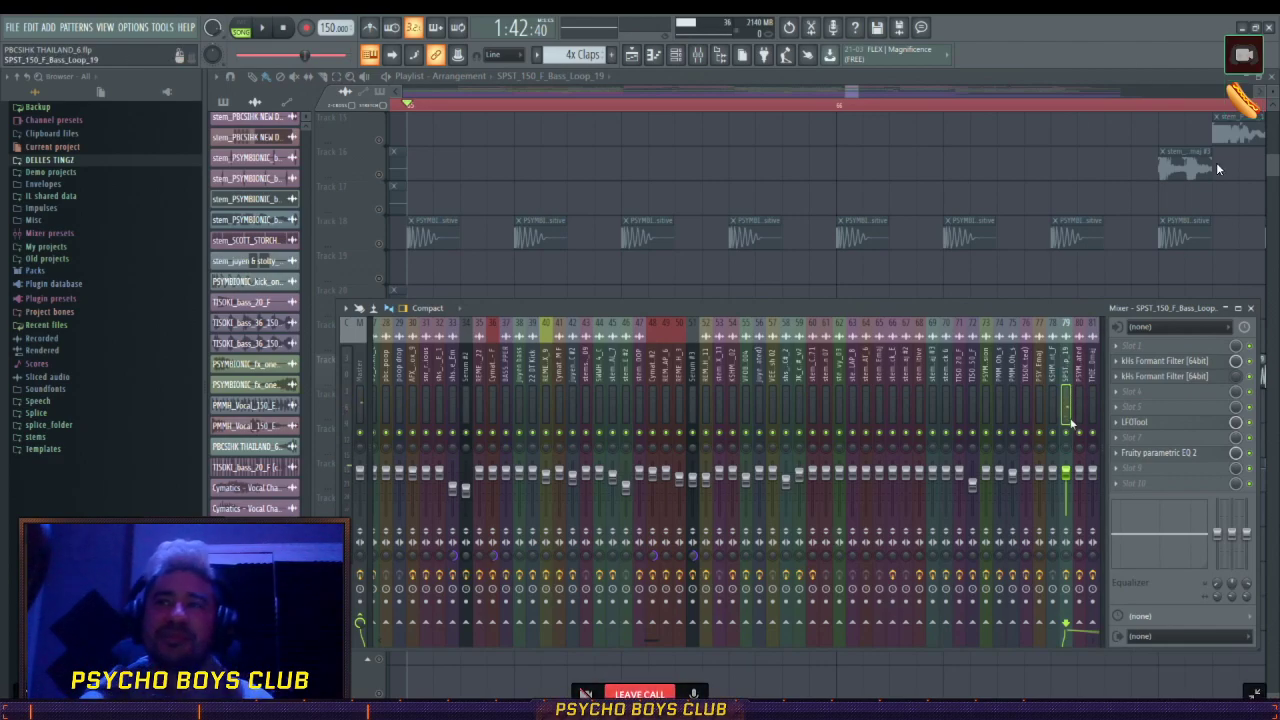
{"action": "key", "text": "F9"}
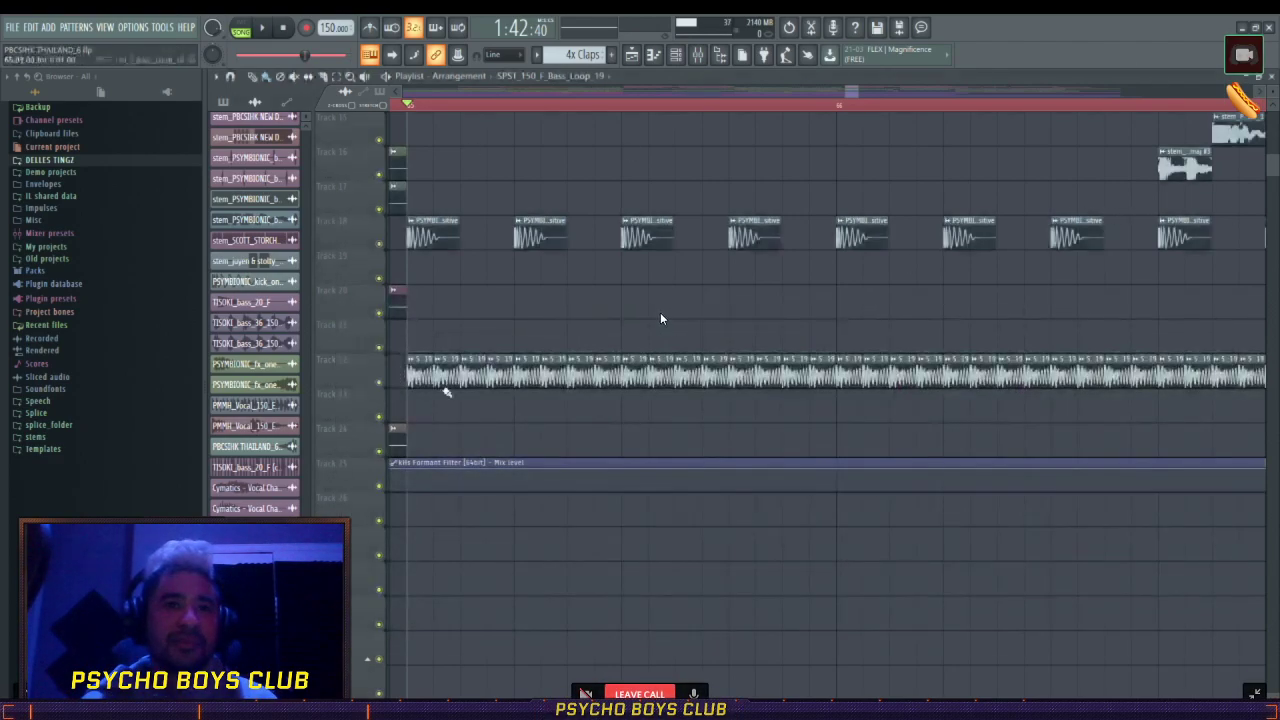
- View the first kHs Formant Filter on the SPST_150_F_Bass_Loop_19 mixer track, and close it
{"action": "key", "text": "F9"}
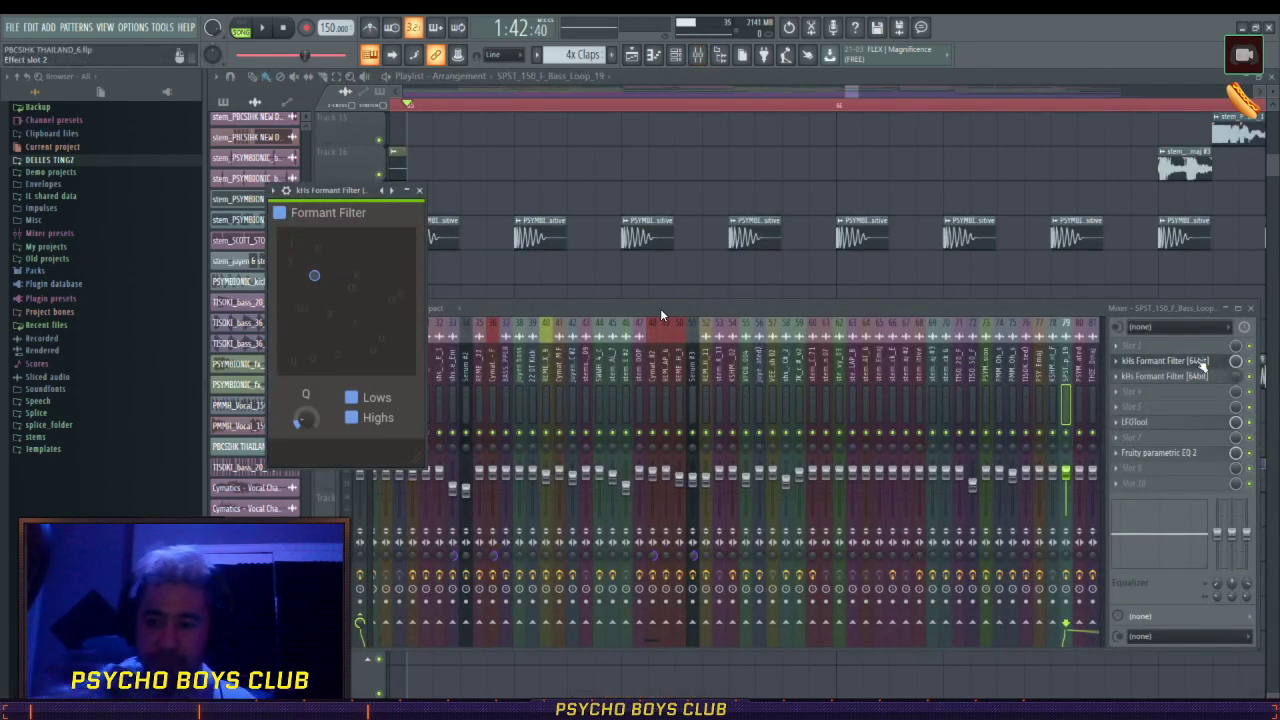
{"action": "left_click_drag", "start_coordinate": [373, 201], "coordinate": [437, 200]}
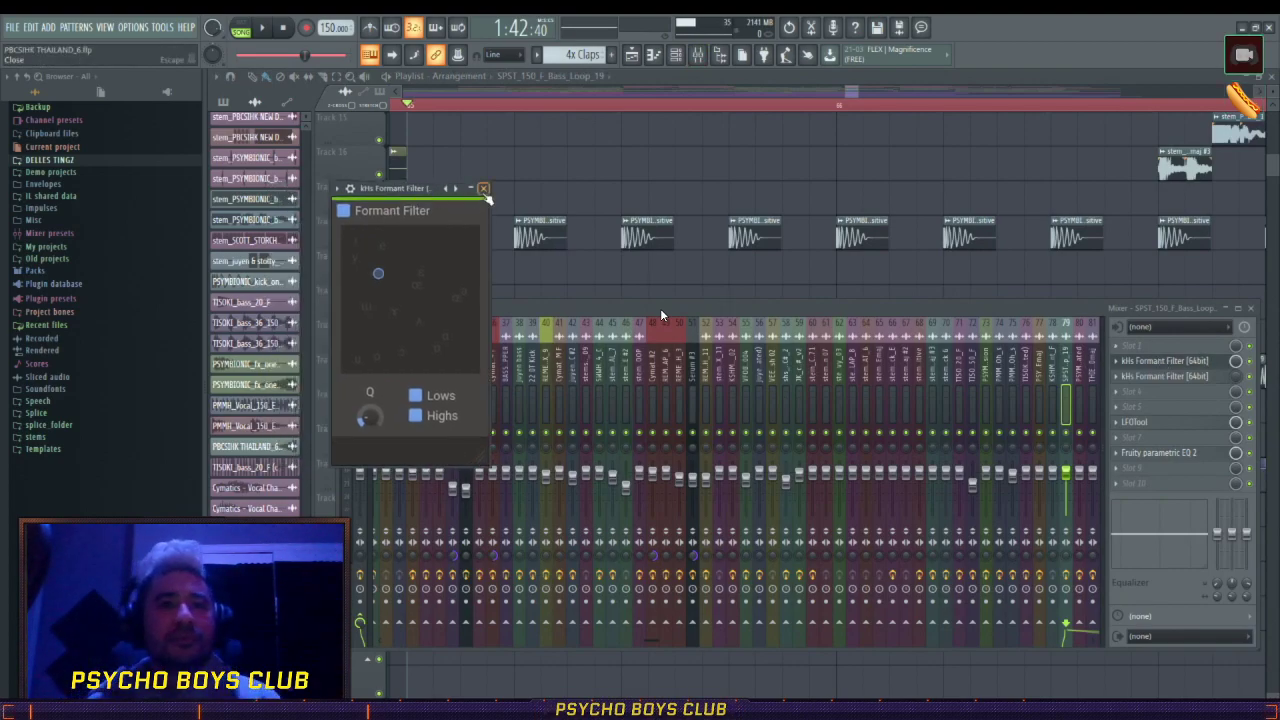
{"action": "left_click", "coordinate": [484, 190]}
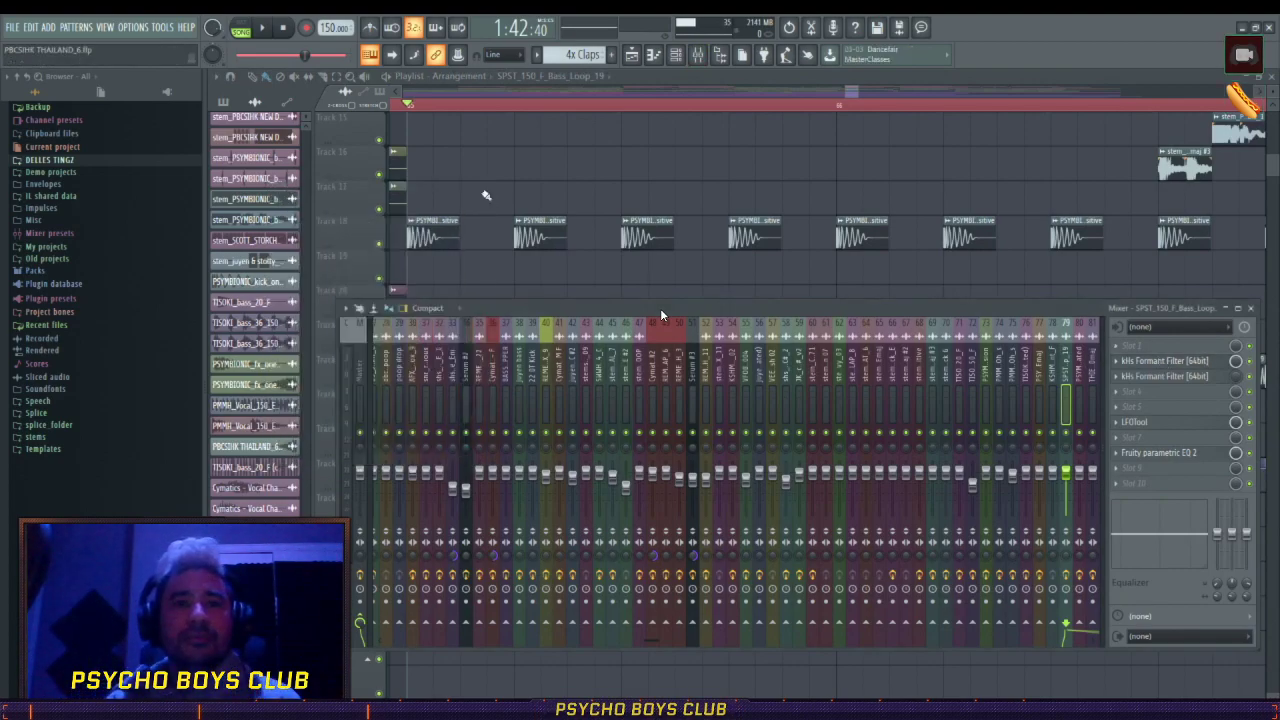
- View the Fruity parametric EQ 2 curve on the SPST_150_F_Bass_Loop_19 mixer track, and close the EQ and the mixer
{"action": "left_click", "coordinate": [1156, 453]}
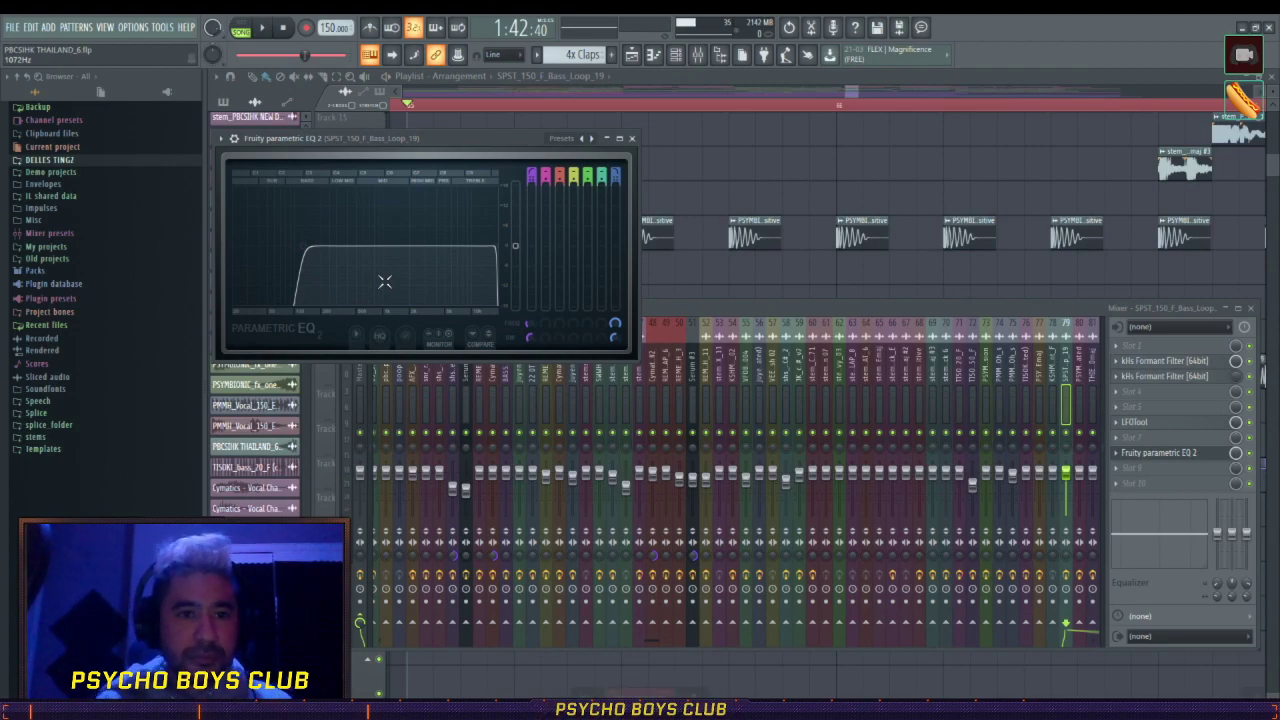
{"action": "left_click_drag", "start_coordinate": [447, 145], "coordinate": [703, 147]}
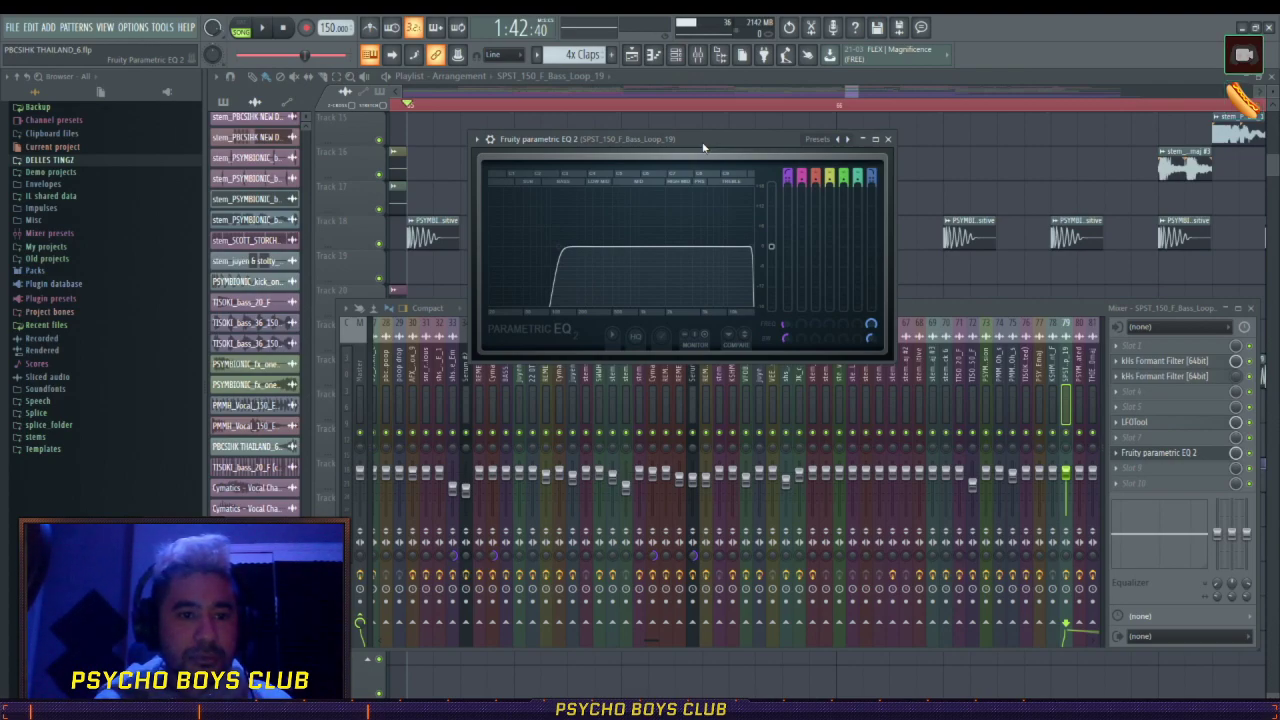
{"action": "left_click_drag", "start_coordinate": [701, 148], "coordinate": [674, 145]}
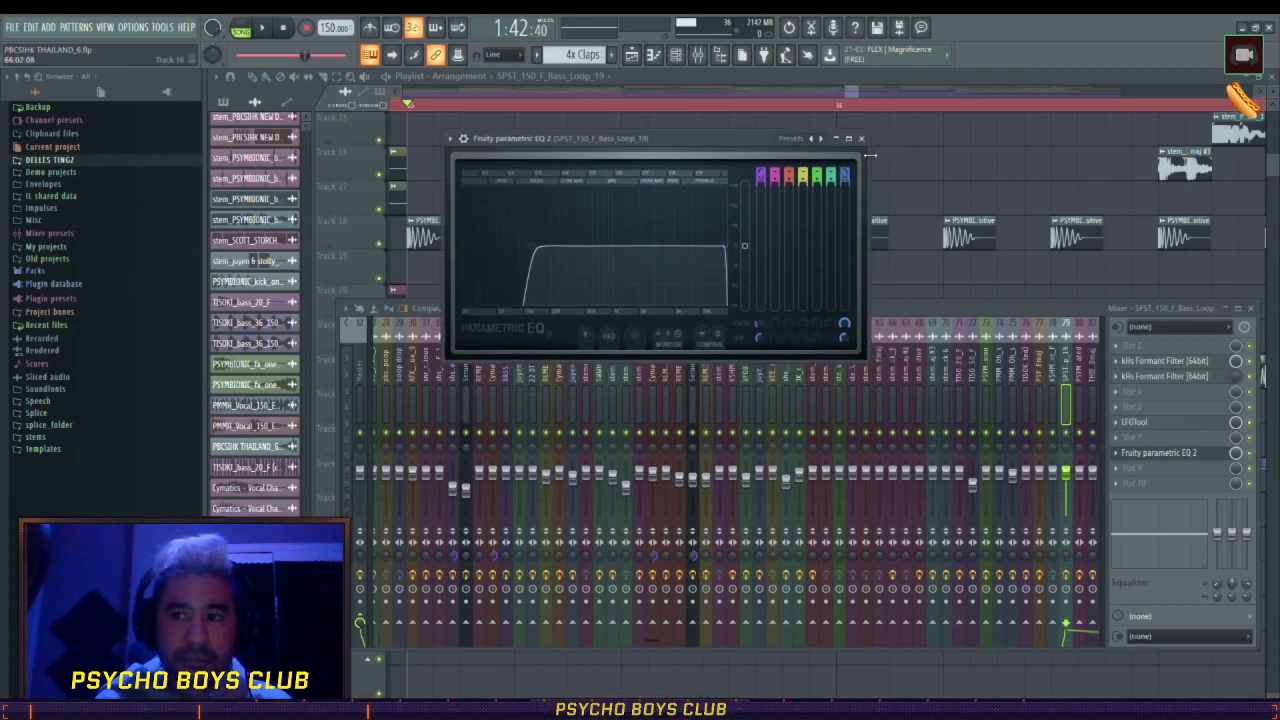
{"action": "left_click", "coordinate": [861, 138]}
{"action": "left_click", "coordinate": [855, 81]}
- Select the six short fill clips on Tracks 15 and 16 in the second drop after bar 65
{"action": "scroll", "coordinate": [731, 217], "scroll_direction": "up", "scroll_amount": 3}
{"action": "scroll", "coordinate": [685, 109], "scroll_direction": "down", "scroll_amount": 5}
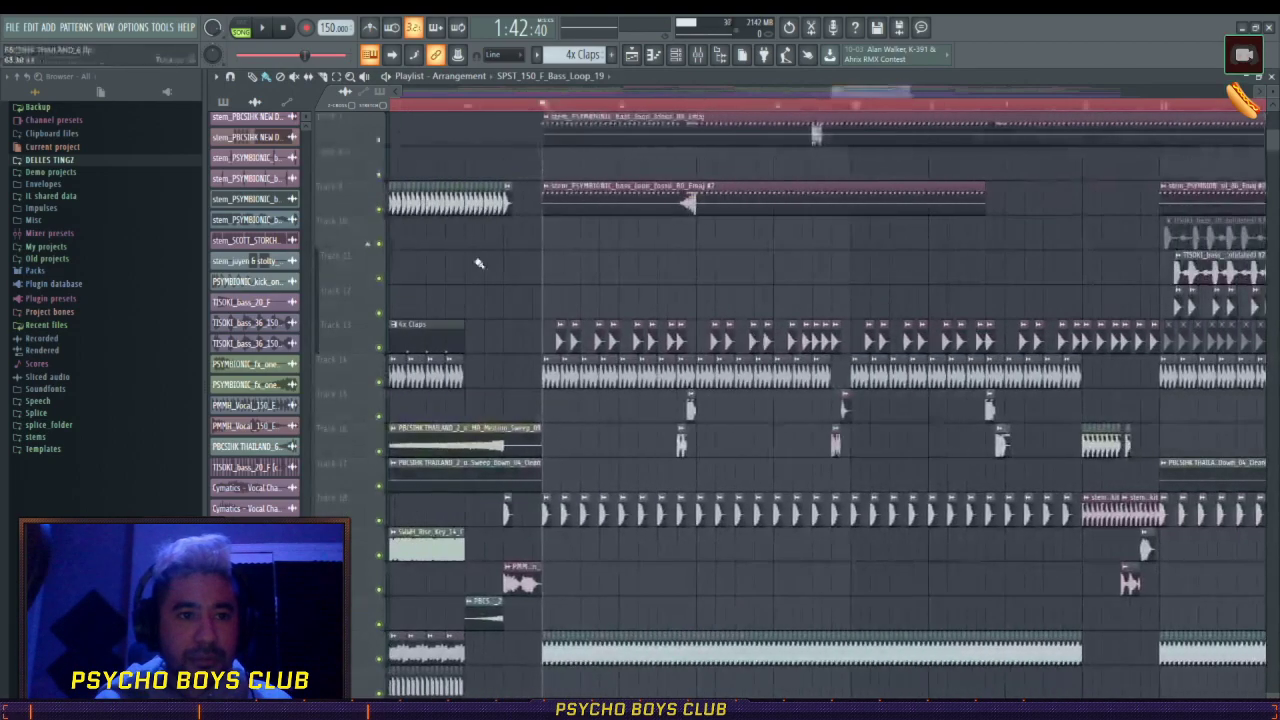
{"action": "left_click_drag", "start_coordinate": [641, 420], "coordinate": [978, 452]}
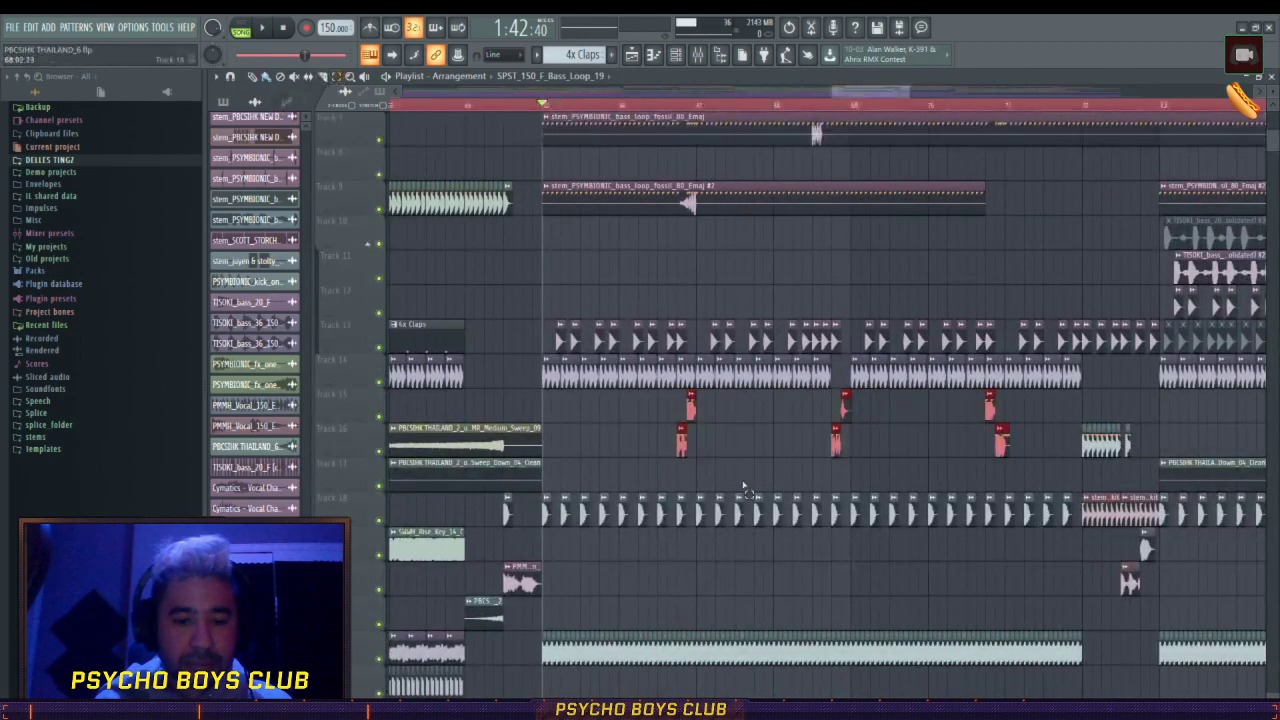
- Play the break at the middle of the second drop from 1:53:60 and stop as bar 73 begins
{"action": "scroll", "coordinate": [855, 104], "scroll_direction": "up", "scroll_amount": 5}
{"action": "left_click_drag", "start_coordinate": [862, 94], "coordinate": [903, 94]}
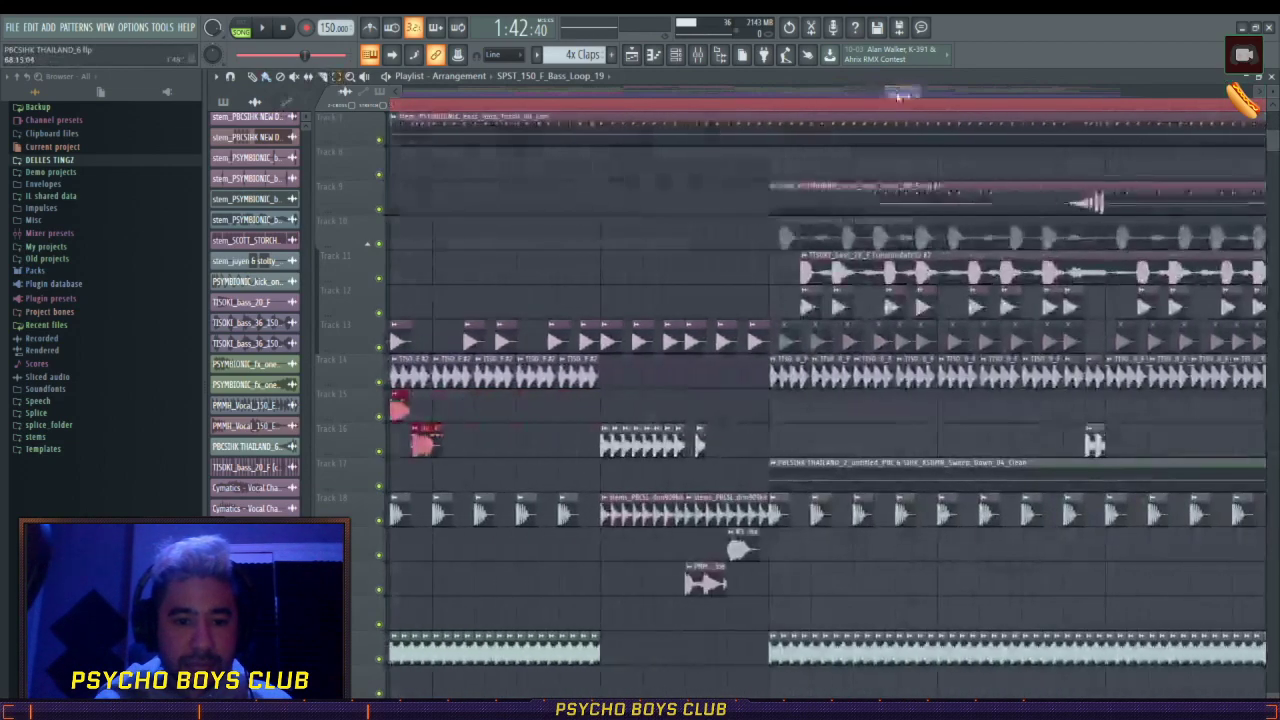
{"action": "left_click", "coordinate": [601, 104]}
{"action": "scroll", "coordinate": [905, 104], "scroll_direction": "down", "scroll_amount": 4}
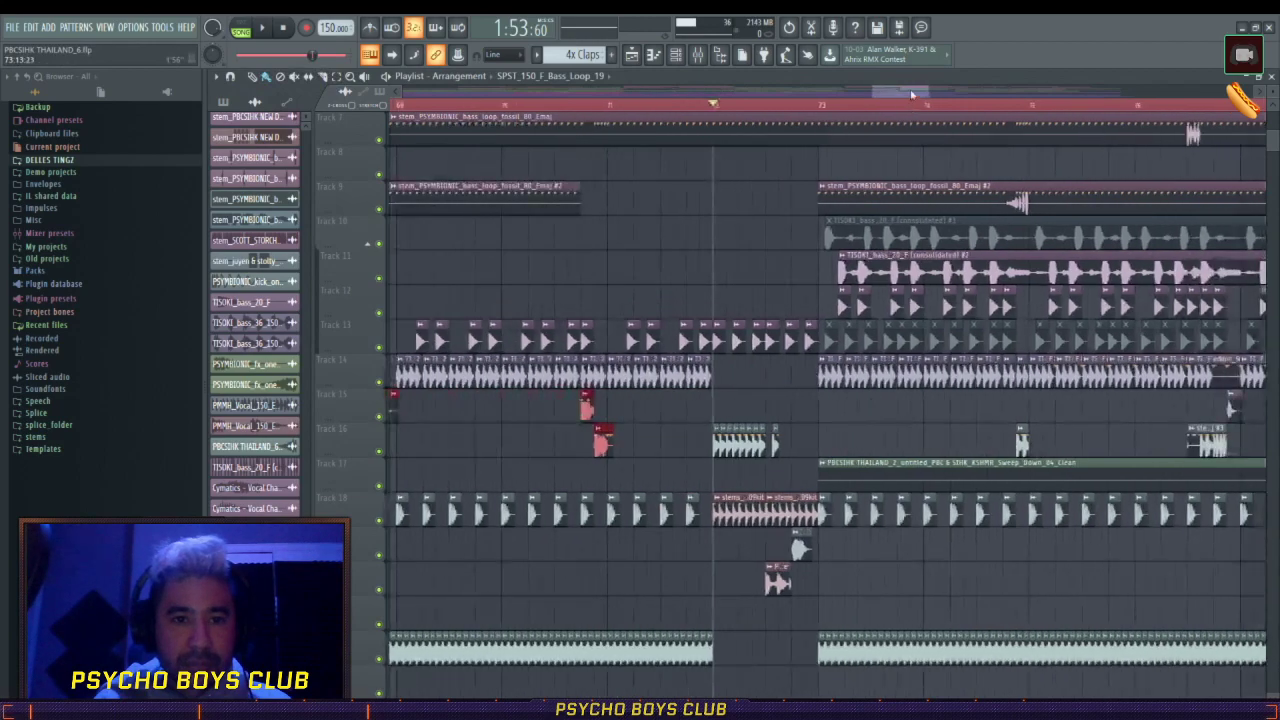
{"action": "key", "text": "space"}
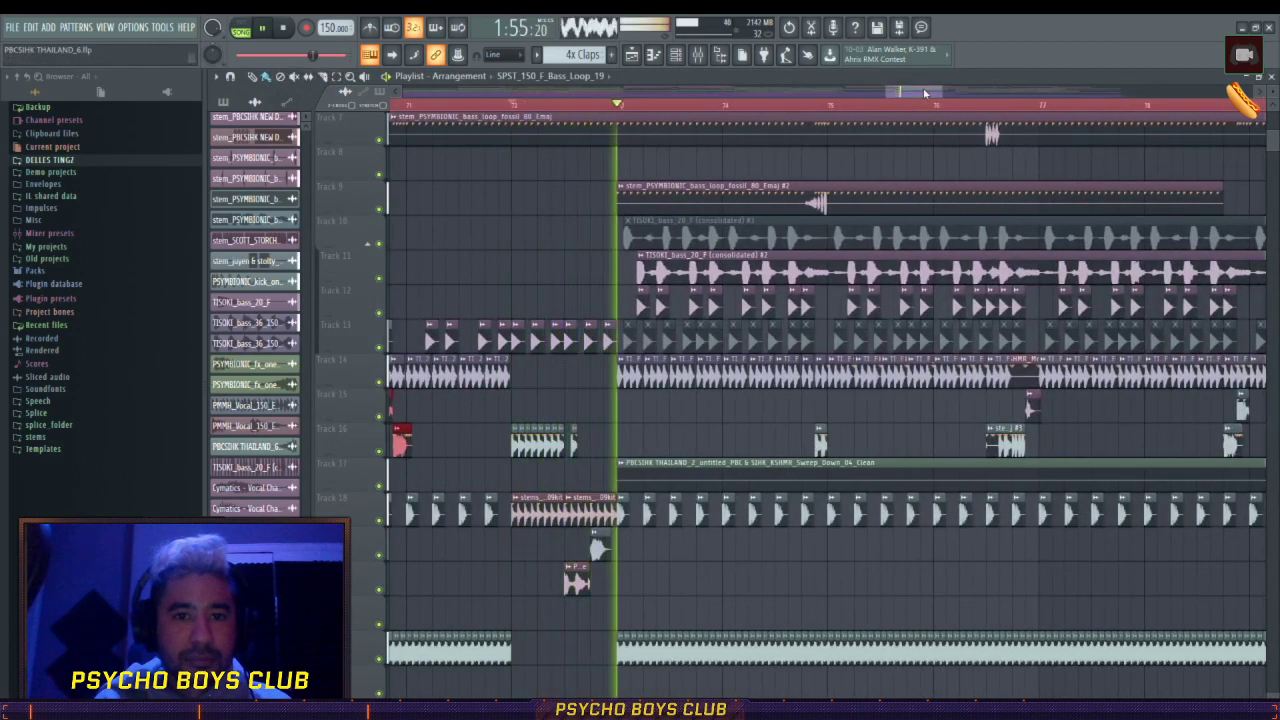
{"action": "key", "text": "space"}
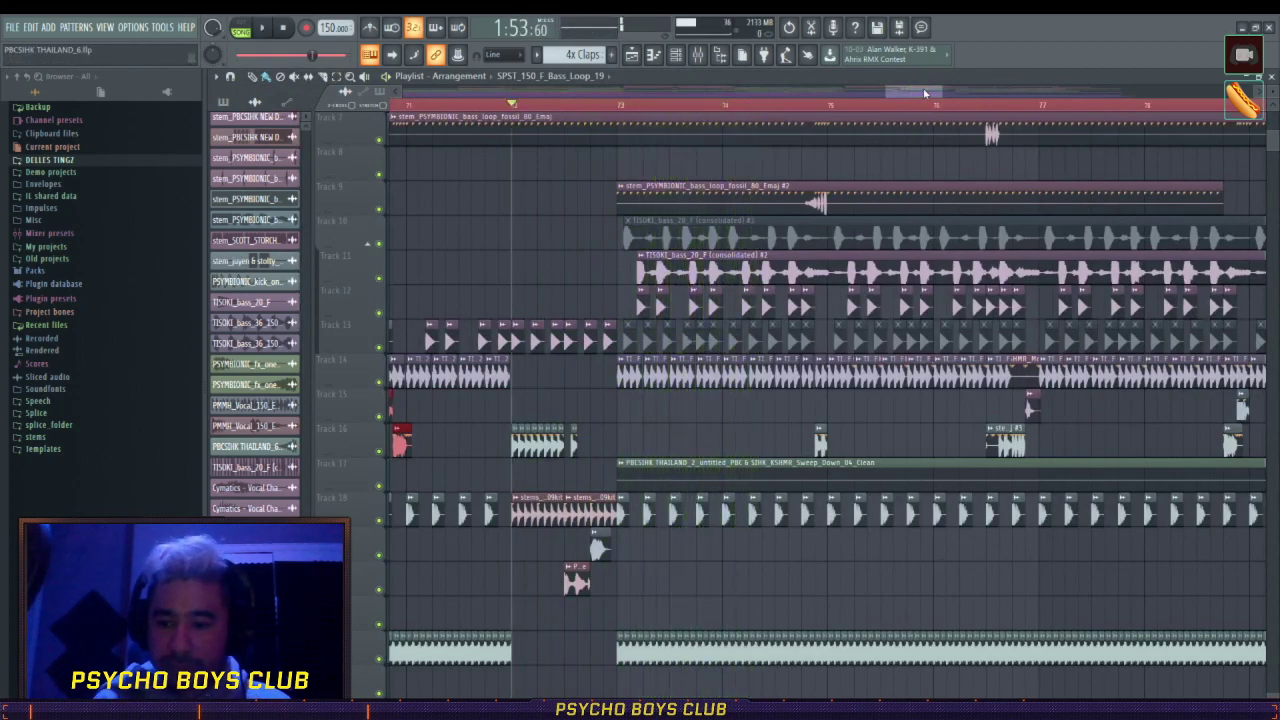
- Audition the TISOKI_bass_20_F (consolidated) #2 sample on Track 11, and close its channel settings
{"action": "scroll", "coordinate": [745, 114], "scroll_direction": "up", "scroll_amount": 3}
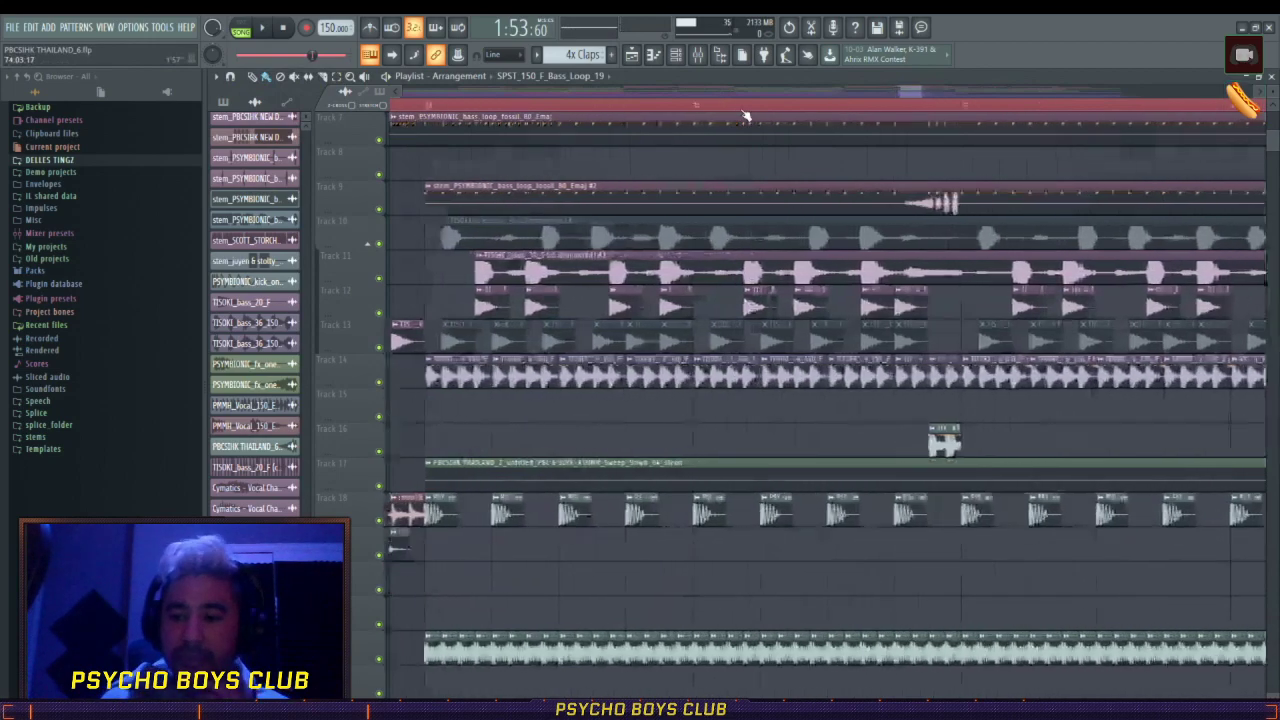
{"action": "scroll", "coordinate": [745, 114], "scroll_direction": "down", "scroll_amount": 4}
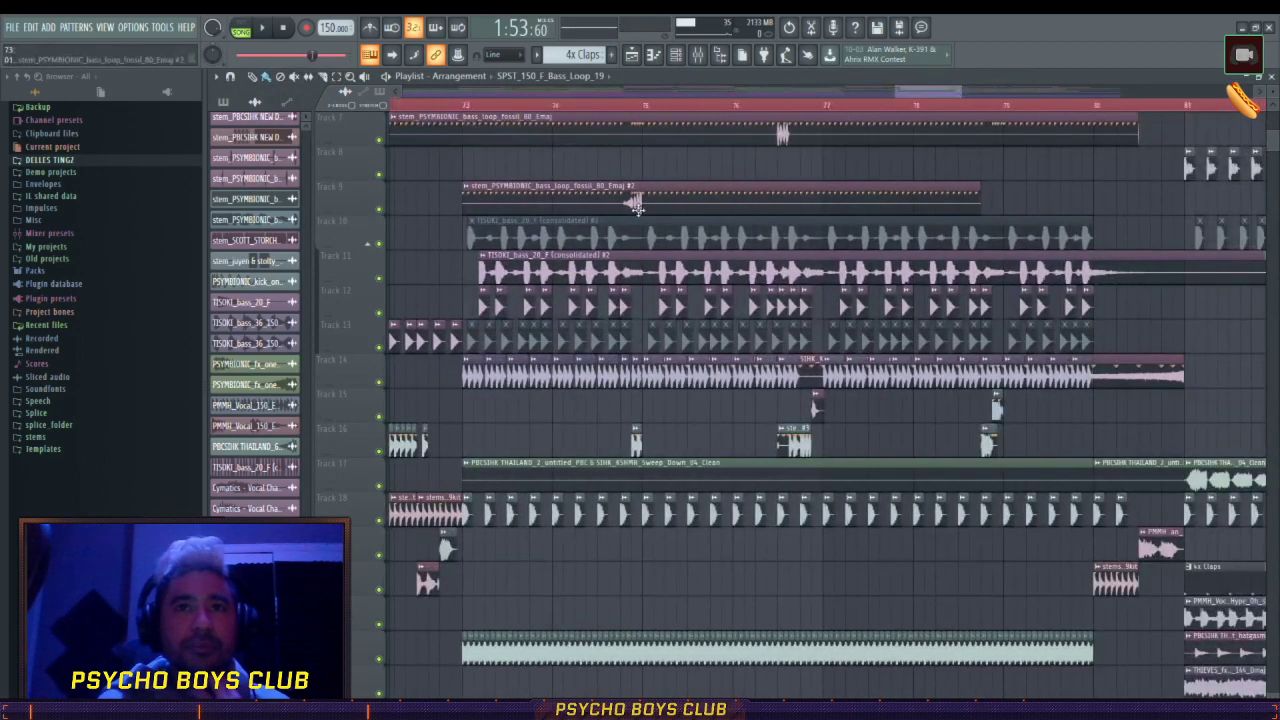
{"action": "scroll", "coordinate": [485, 112], "scroll_direction": "up", "scroll_amount": 4}
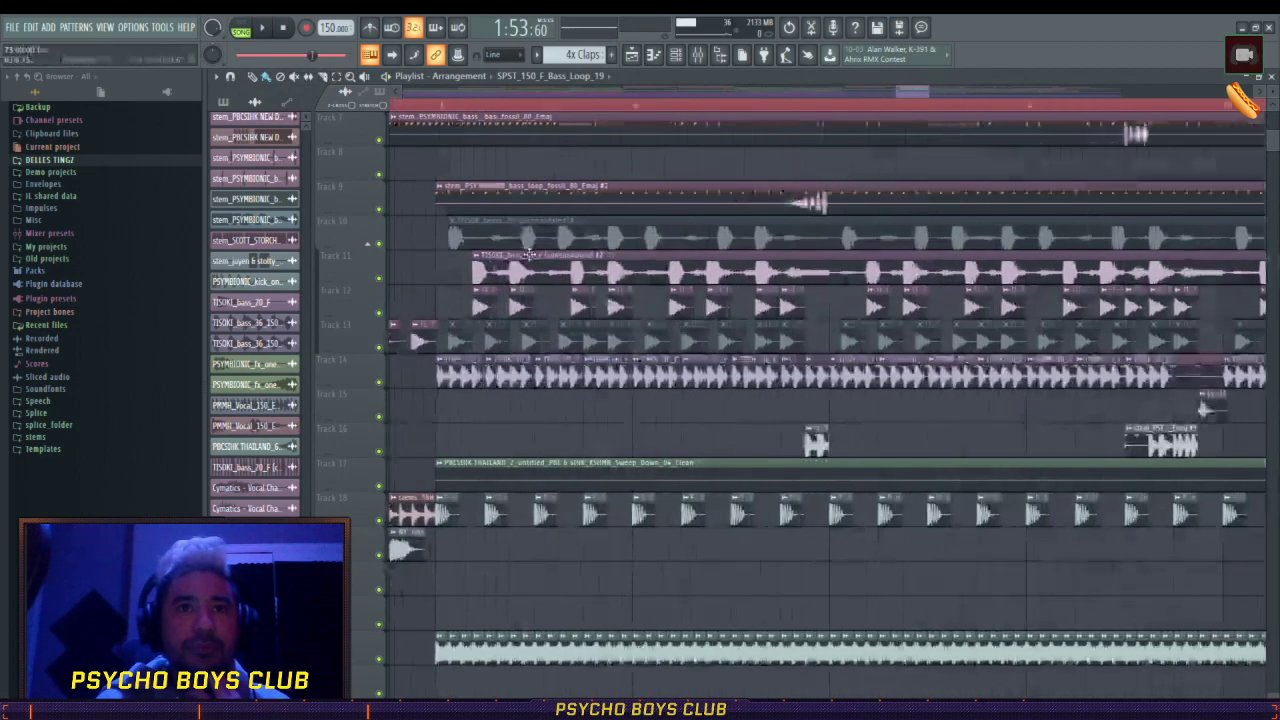
{"action": "double_click", "coordinate": [490, 256]}
{"action": "left_click", "coordinate": [436, 446]}
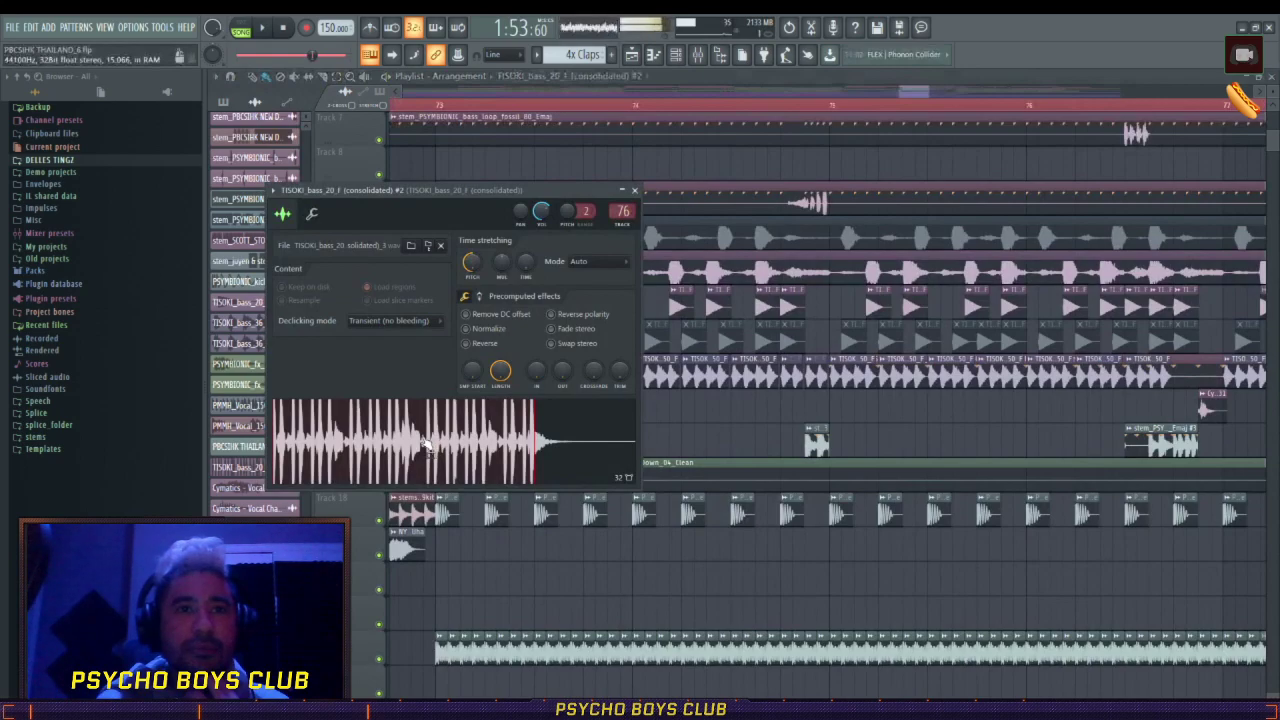
{"action": "left_click", "coordinate": [298, 33]}
{"action": "key", "text": "Escape"}
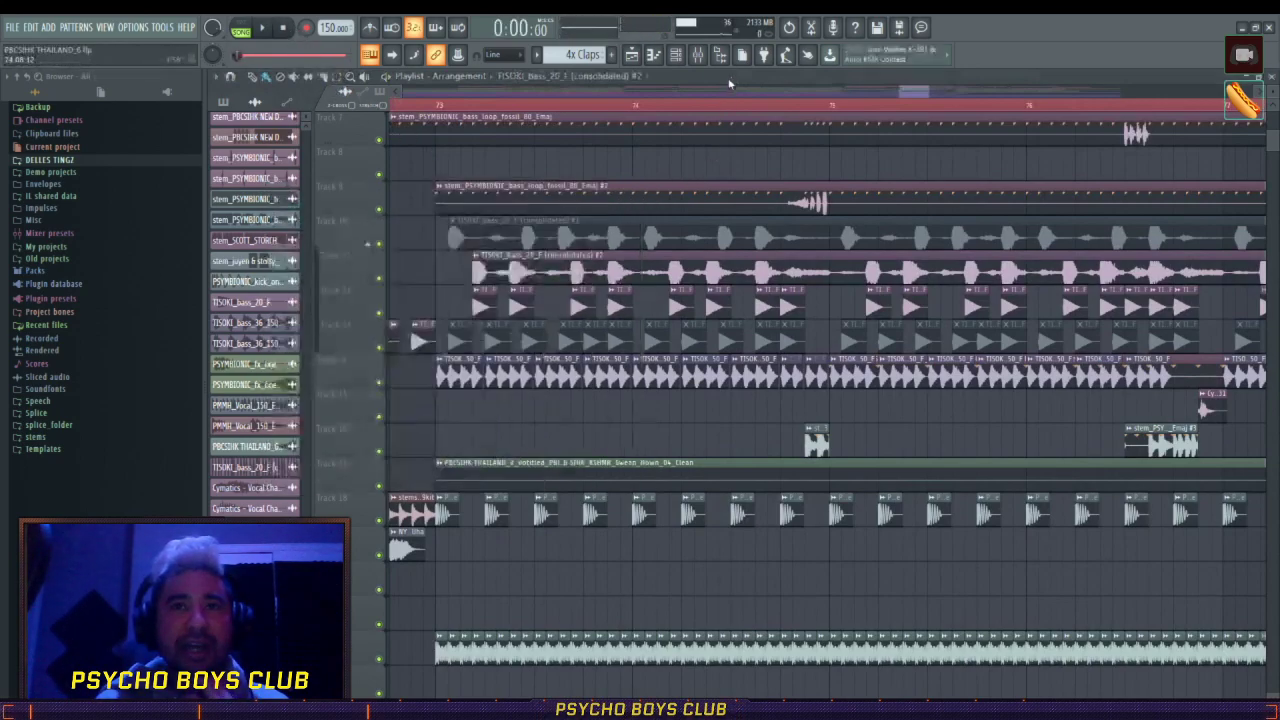
- Play the bass loop on Track 22 in solo from 1:55:20, stop playback, and bring back the other tracks
{"action": "scroll", "coordinate": [709, 111], "scroll_direction": "down", "scroll_amount": 3}
{"action": "scroll", "coordinate": [822, 211], "scroll_direction": "down", "scroll_amount": 4}
{"action": "scroll", "coordinate": [822, 210], "scroll_direction": "down", "scroll_amount": 1}
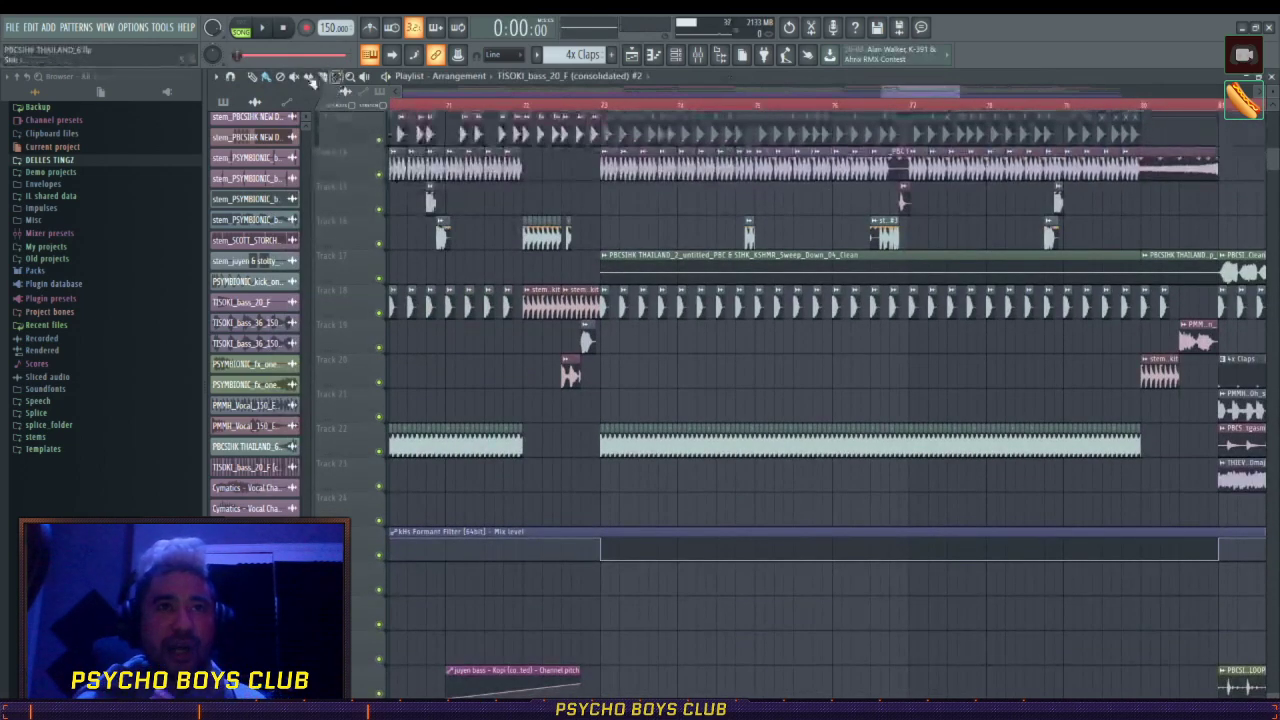
{"action": "scroll", "coordinate": [625, 108], "scroll_direction": "up", "scroll_amount": 3}
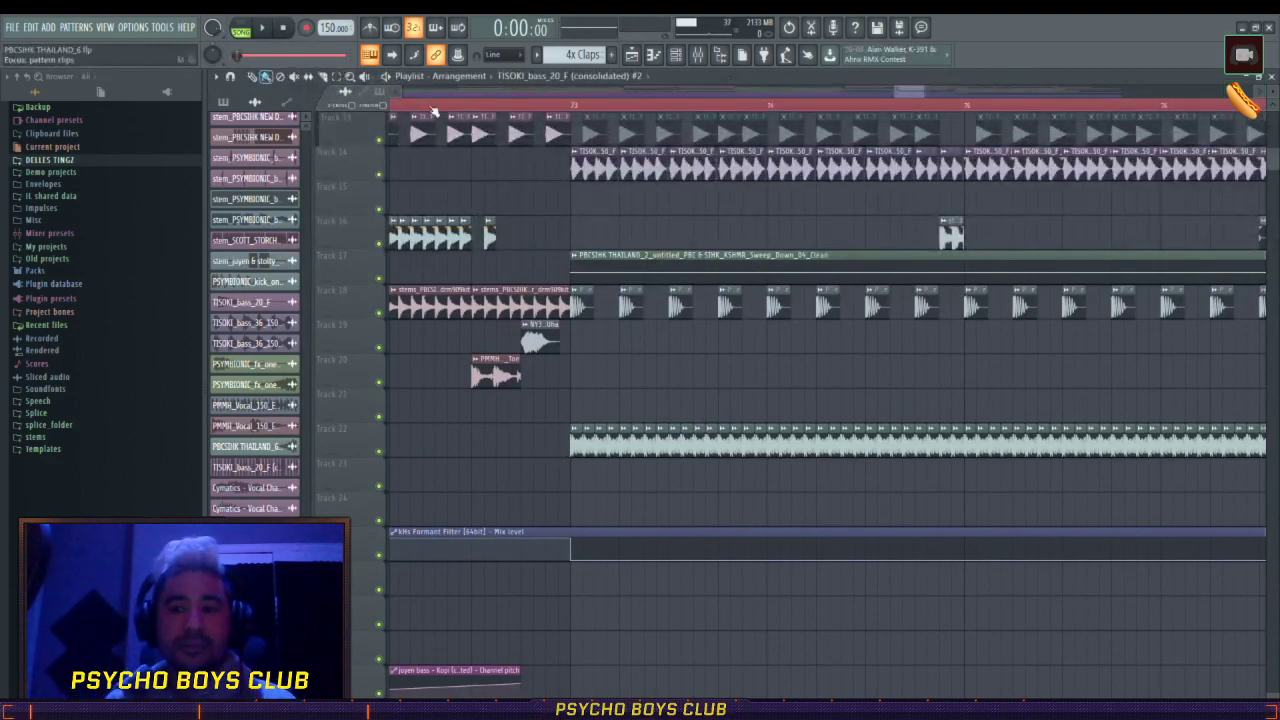
{"action": "key", "text": "space"}
{"action": "left_click", "coordinate": [380, 451], "text": "ctrl"}
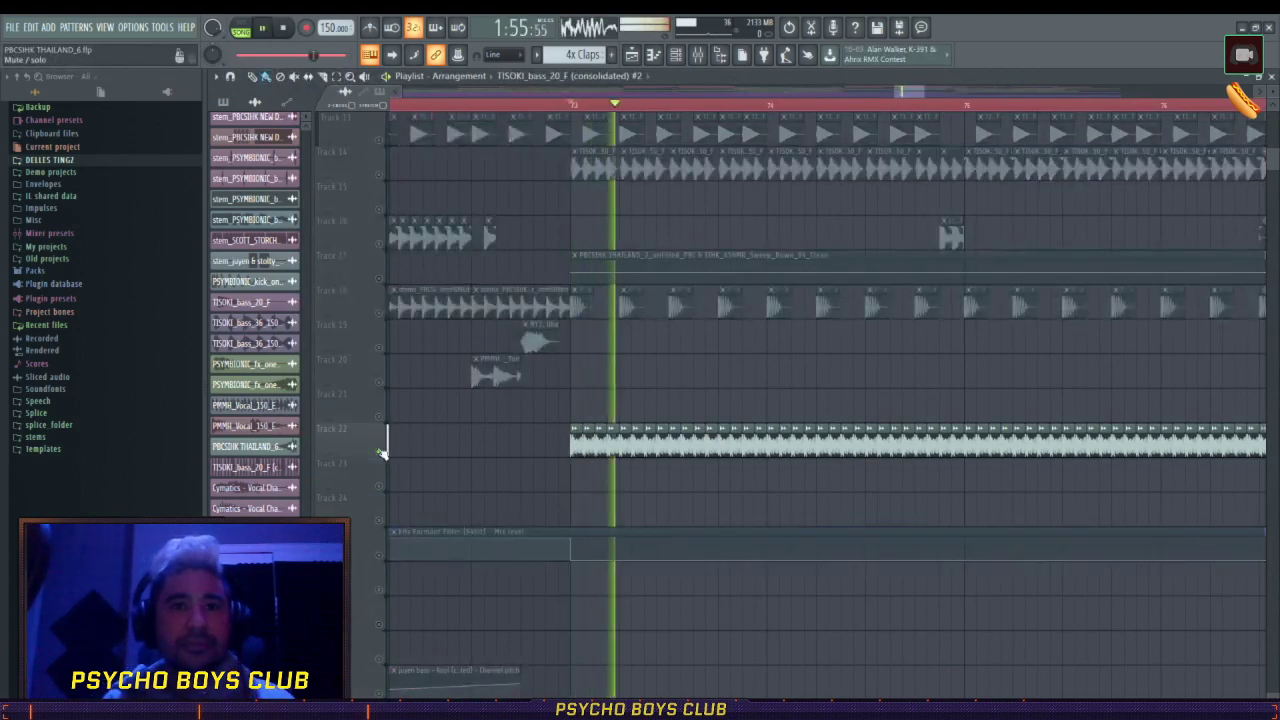
{"action": "key", "text": "space"}
{"action": "left_click", "coordinate": [380, 451], "text": "ctrl"}
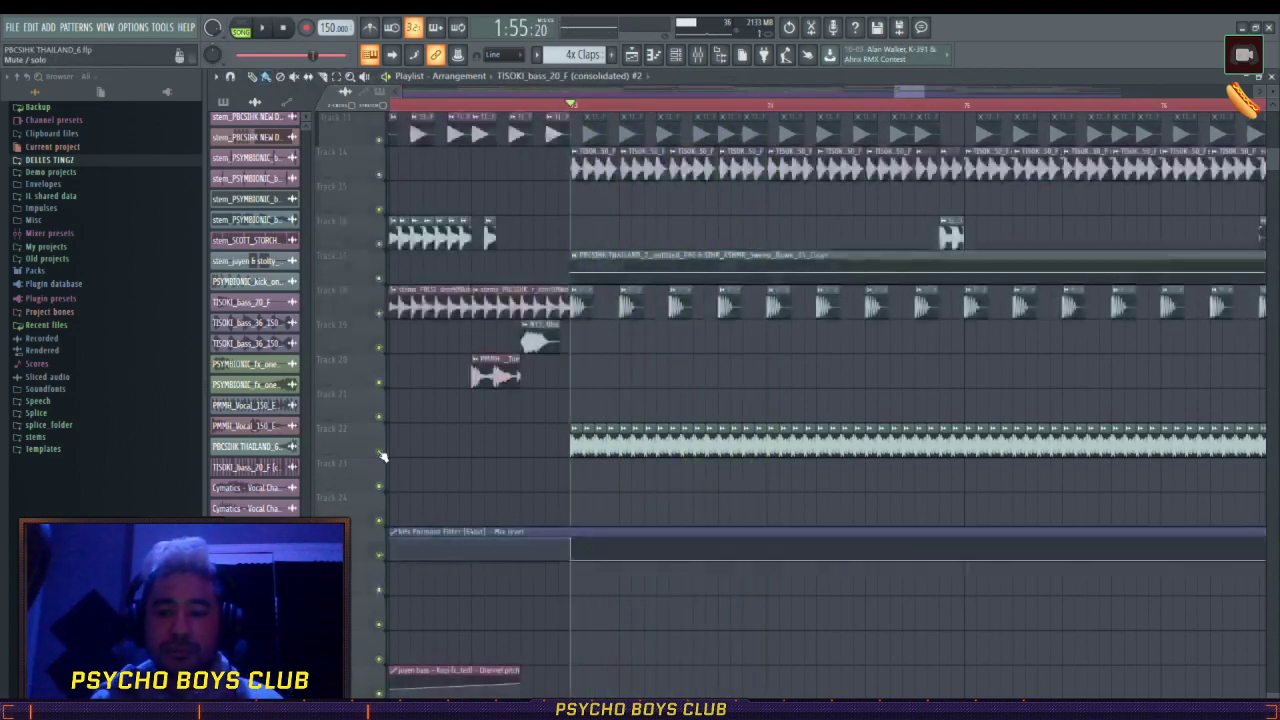
- Select the bass loop clips of bar 73 on Track 22 and consolidate them
{"action": "left_click_drag", "start_coordinate": [543, 424], "coordinate": [768, 458]}
{"action": "left_click_drag", "start_coordinate": [551, 432], "coordinate": [765, 447]}
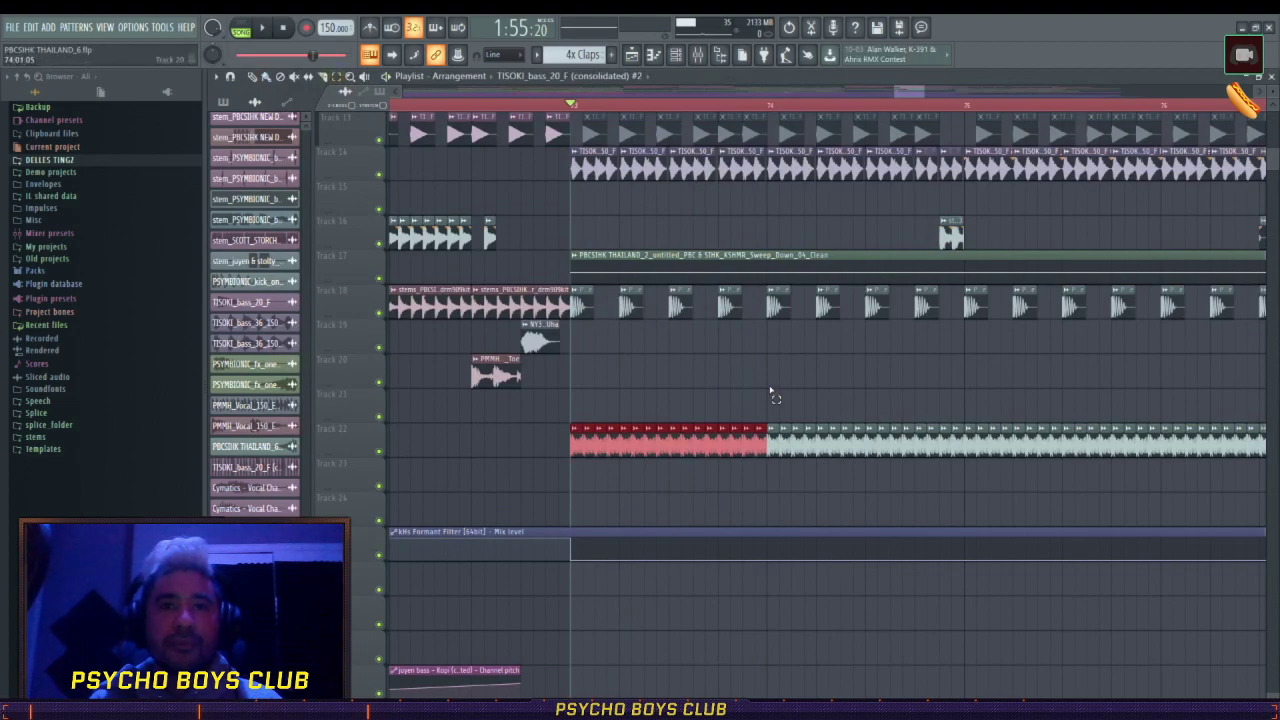
{"action": "key", "text": "space"}
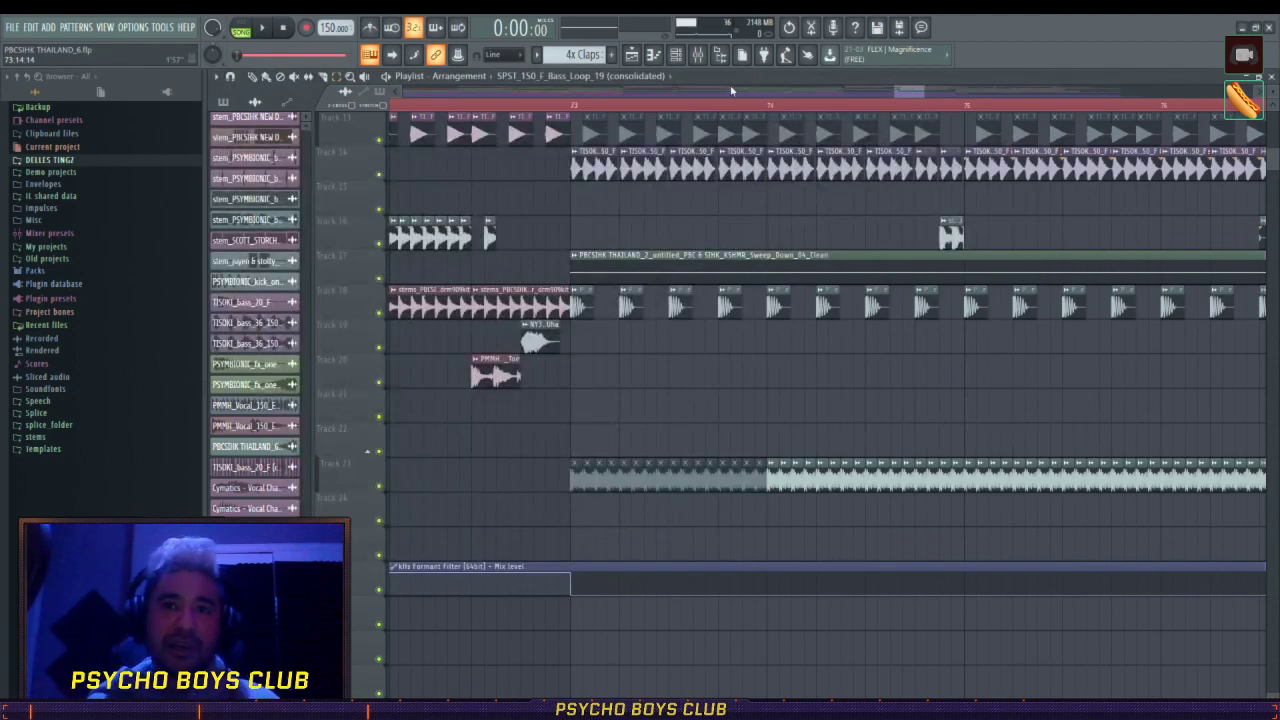
- Select the bass loop clips of bar 74 on Track 23 and consolidate them into one audio clip
{"action": "left_click", "coordinate": [266, 77]}
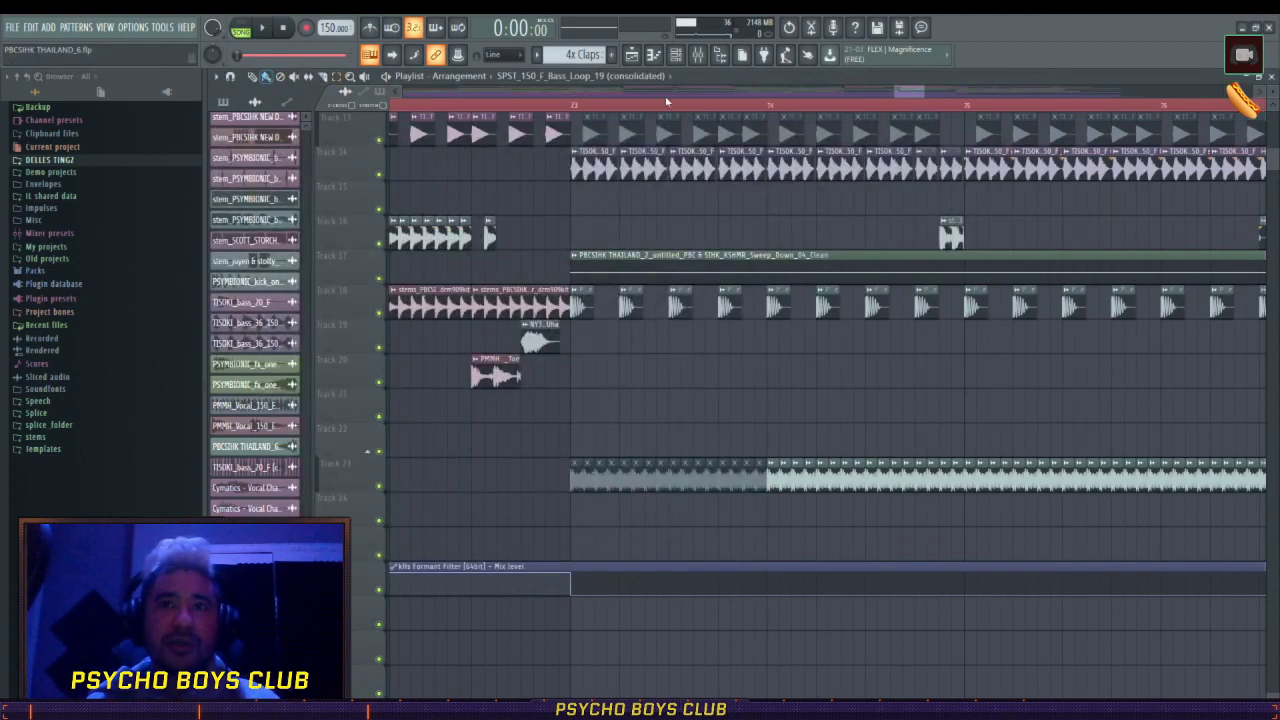
{"action": "scroll", "coordinate": [680, 108], "scroll_direction": "down", "scroll_amount": 4}
{"action": "left_click", "coordinate": [668, 104]}
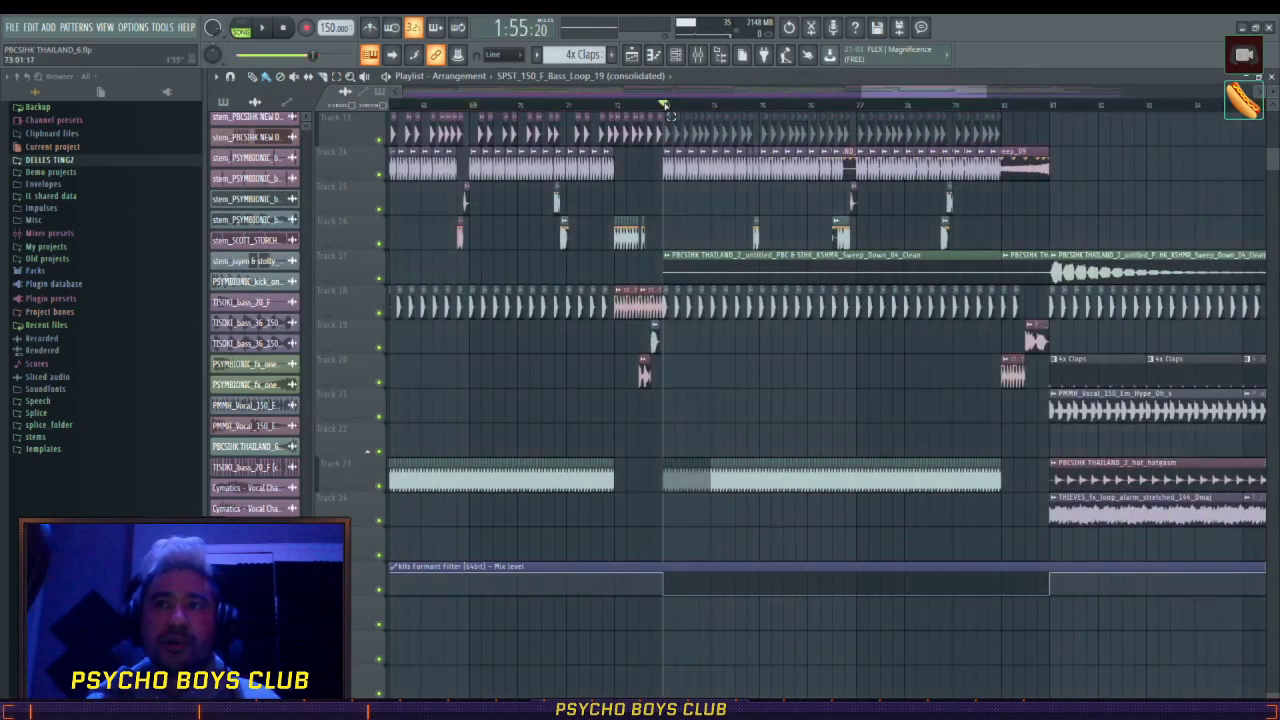
{"action": "scroll", "coordinate": [712, 104], "scroll_direction": "up", "scroll_amount": 6}
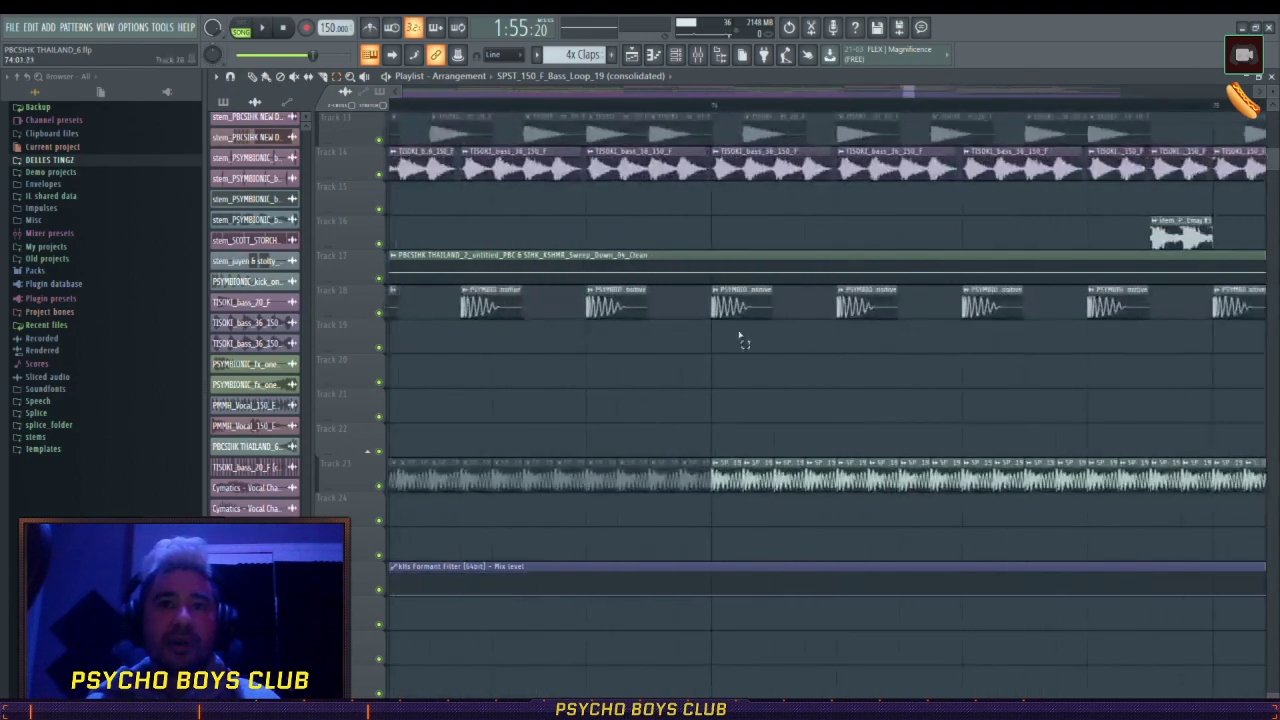
{"action": "left_click_drag", "start_coordinate": [718, 474], "coordinate": [1194, 488]}
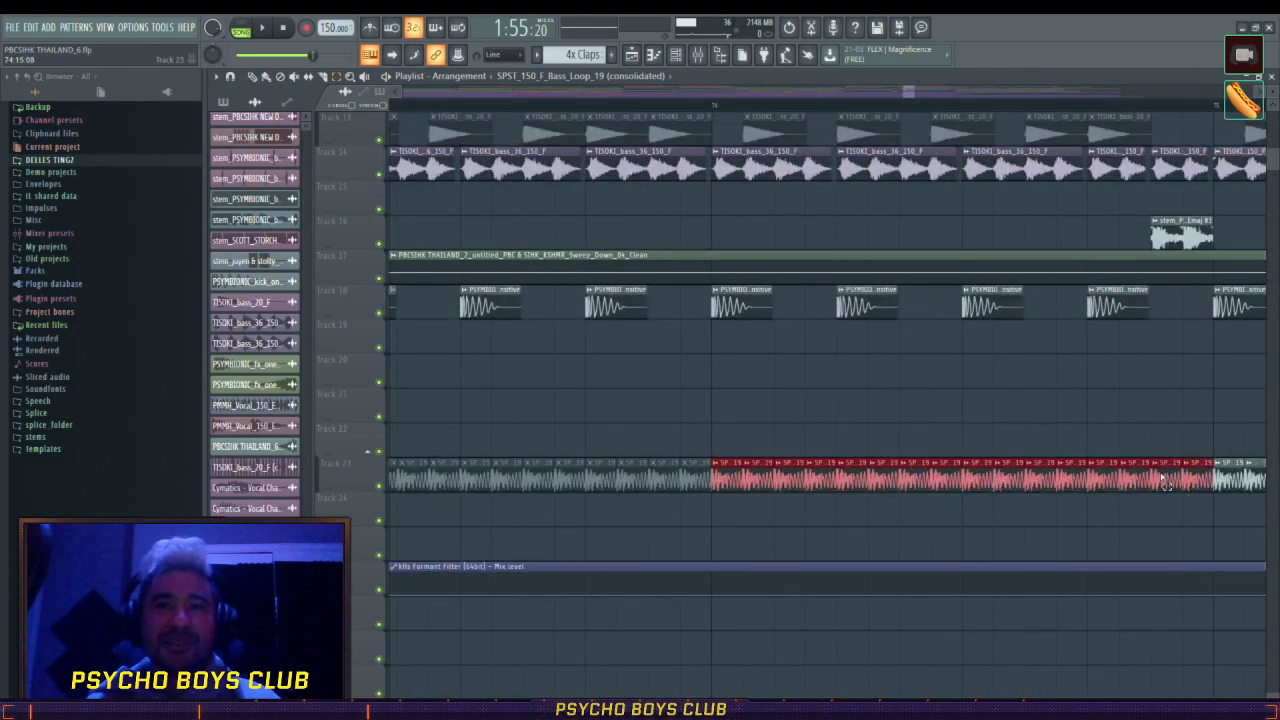
{"action": "key", "text": "ctrl+alt+c"}
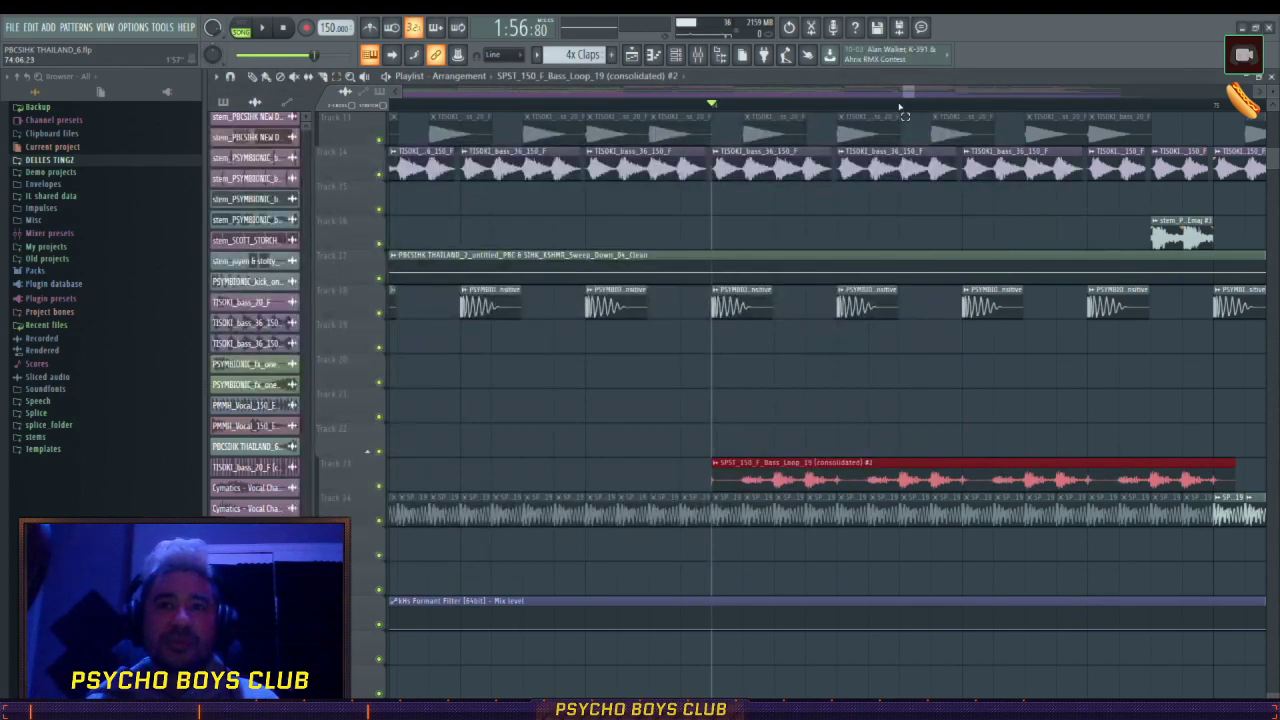
- View the waveform of the consolidated SPST_150_F_Bass_Loop_19 clip in its channel settings
{"action": "scroll", "coordinate": [898, 96], "scroll_direction": "down", "scroll_amount": 2}
{"action": "scroll", "coordinate": [945, 104], "scroll_direction": "up", "scroll_amount": 2}
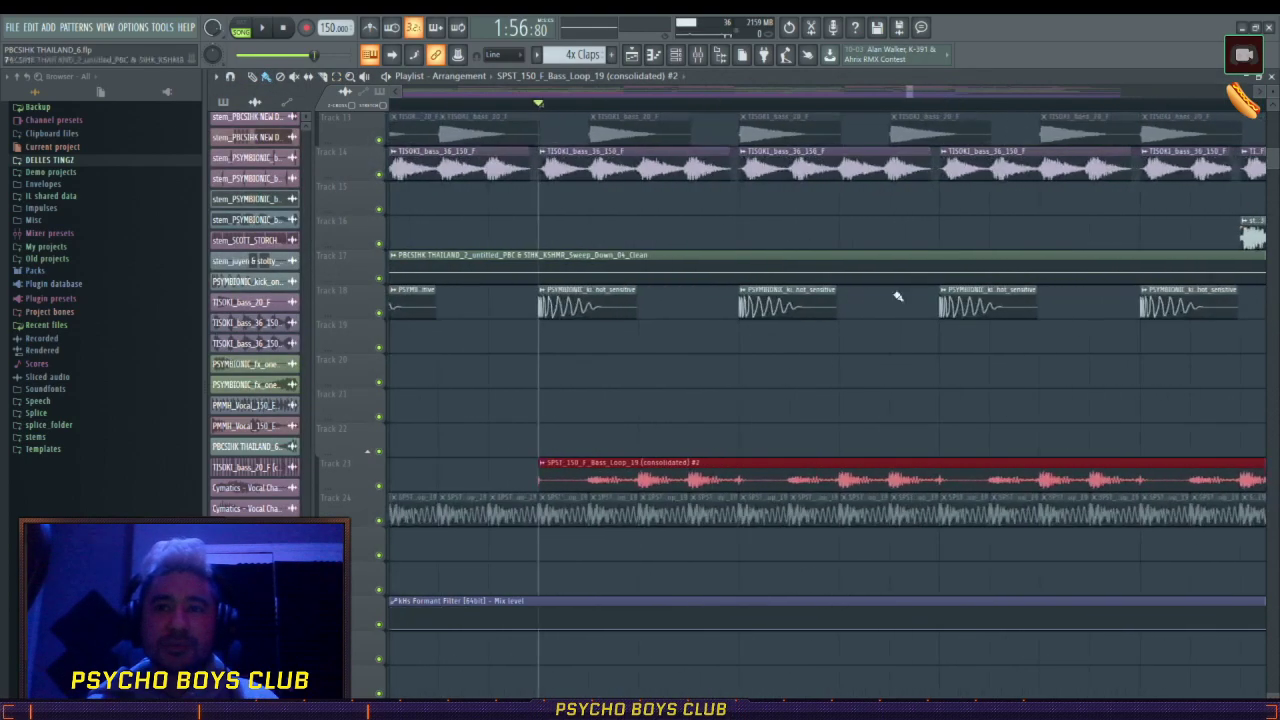
{"action": "double_click", "coordinate": [714, 468]}
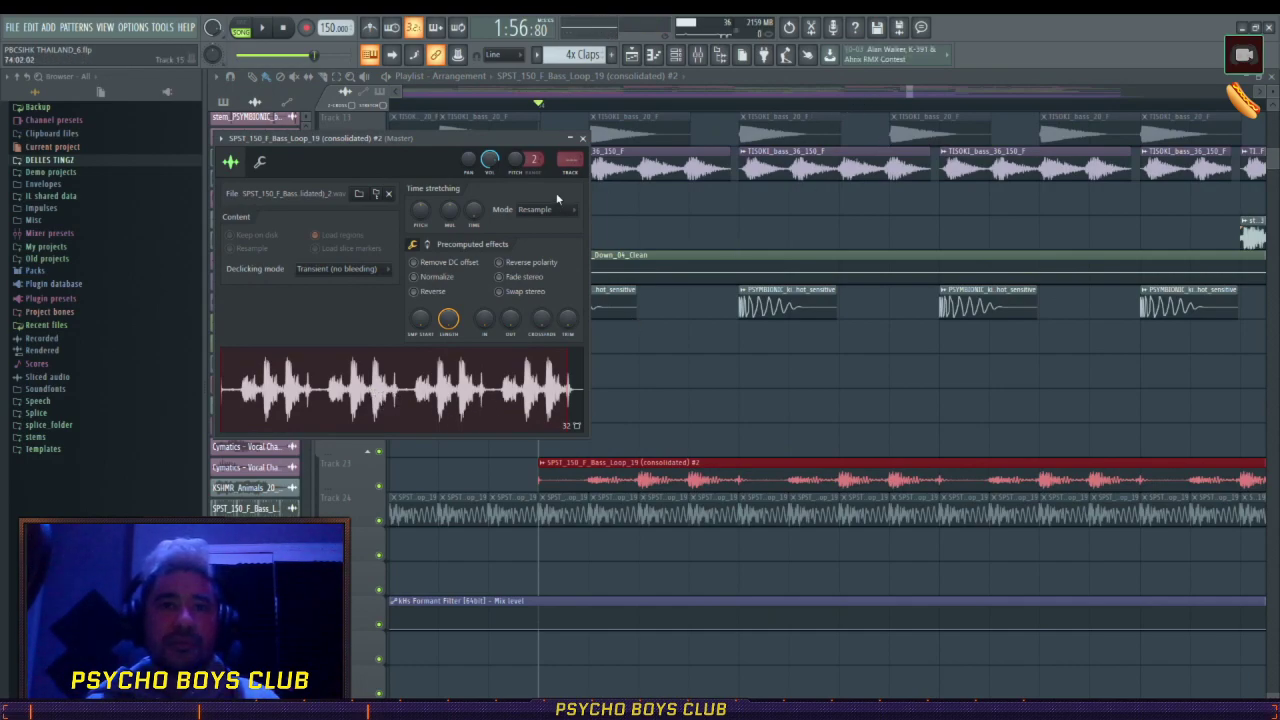
{"action": "left_click_drag", "start_coordinate": [478, 150], "coordinate": [620, 155]}
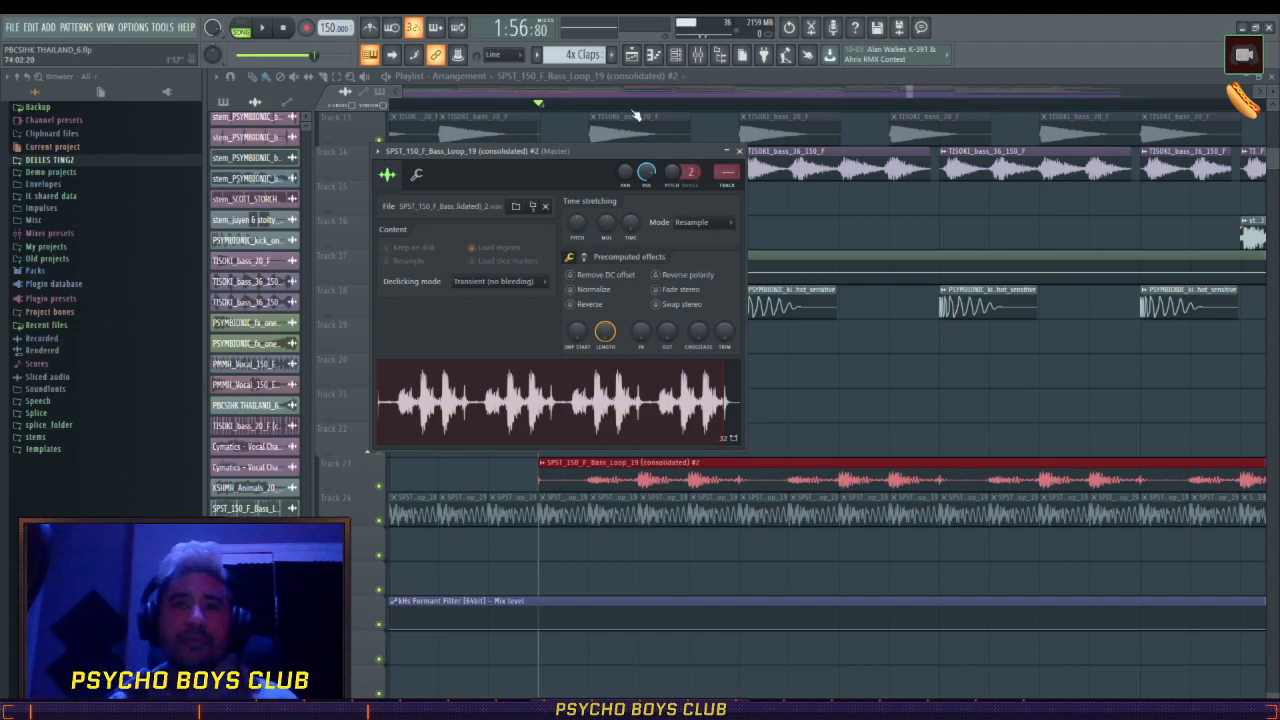
- Unmute the original bass loop clips on Track 24 and mute the consolidated clip on Track 23
{"action": "scroll", "coordinate": [635, 117], "scroll_direction": "down", "scroll_amount": 3}
{"action": "scroll", "coordinate": [635, 117], "scroll_direction": "down", "scroll_amount": 2}
{"action": "left_click", "coordinate": [293, 77]}
{"action": "left_click_drag", "start_coordinate": [550, 508], "coordinate": [686, 510]}
{"action": "left_click", "coordinate": [672, 469]}
{"action": "left_click", "coordinate": [266, 77]}
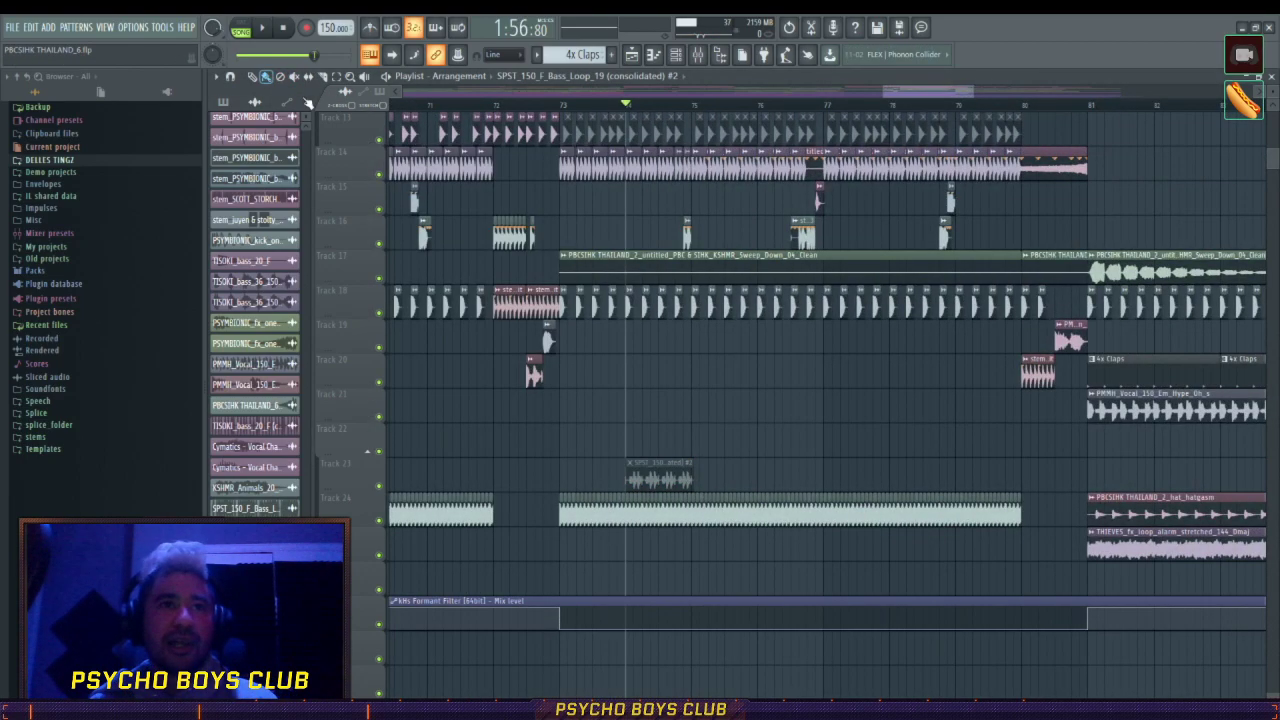
- Look over the drum and bass layers from bar 73, and set the song position to 2:06:00
{"action": "scroll", "coordinate": [621, 205], "scroll_direction": "up", "scroll_amount": 5}
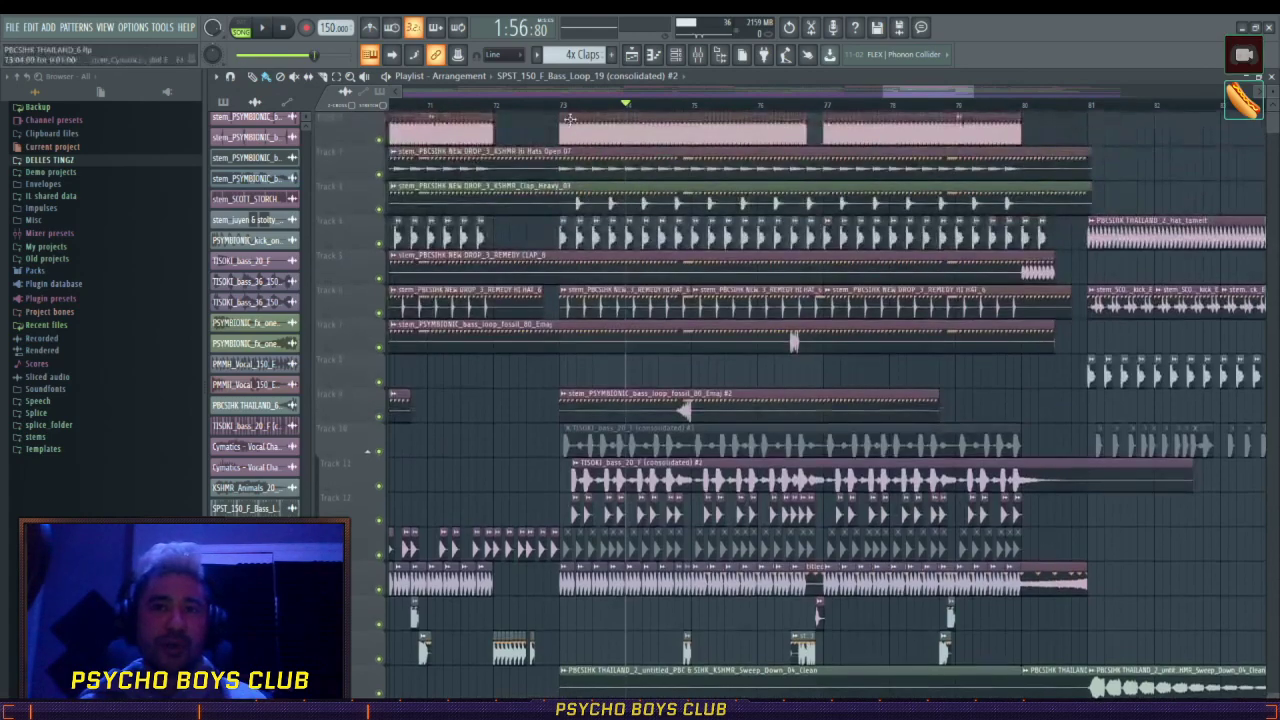
{"action": "left_click", "coordinate": [560, 105]}
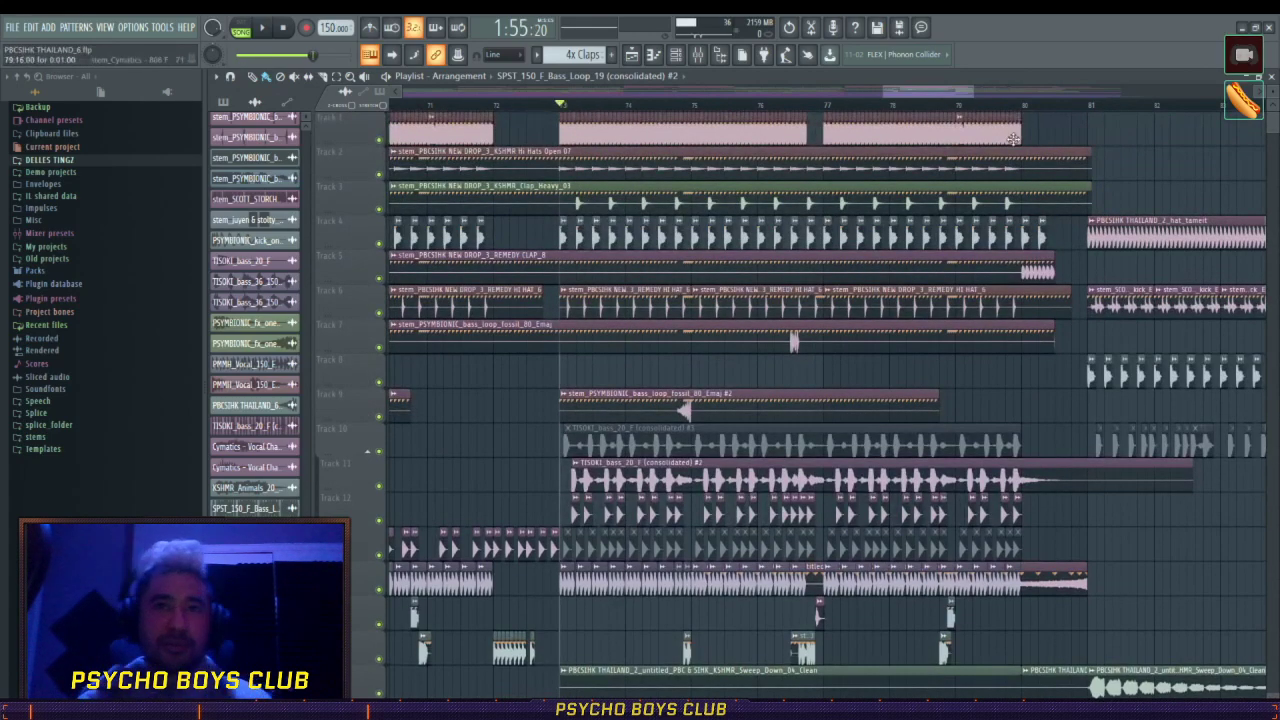
{"action": "scroll", "coordinate": [987, 113], "scroll_direction": "down", "scroll_amount": 1}
{"action": "scroll", "coordinate": [985, 109], "scroll_direction": "down", "scroll_amount": 1}
{"action": "left_click_drag", "start_coordinate": [985, 106], "coordinate": [1040, 95]}
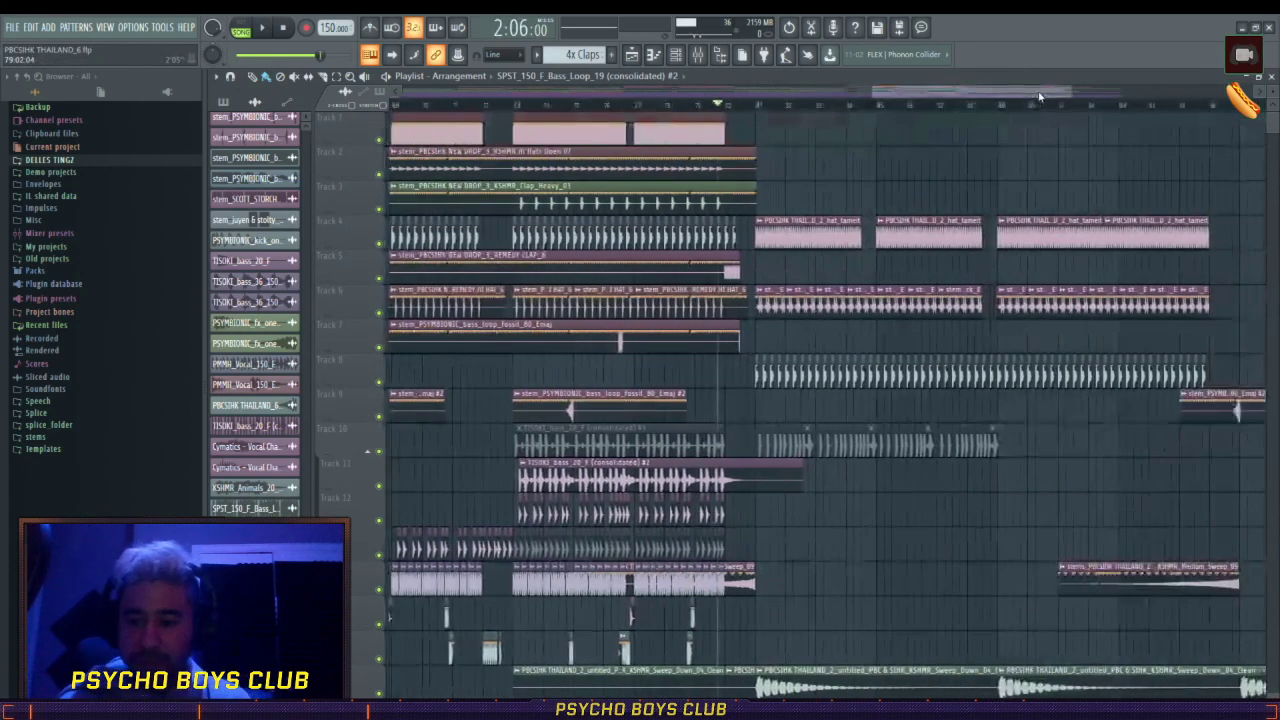
- Examine the transition at bar 80 and the layers of the closing section from bar 81
{"action": "scroll", "coordinate": [941, 117], "scroll_direction": "down", "scroll_amount": 5}
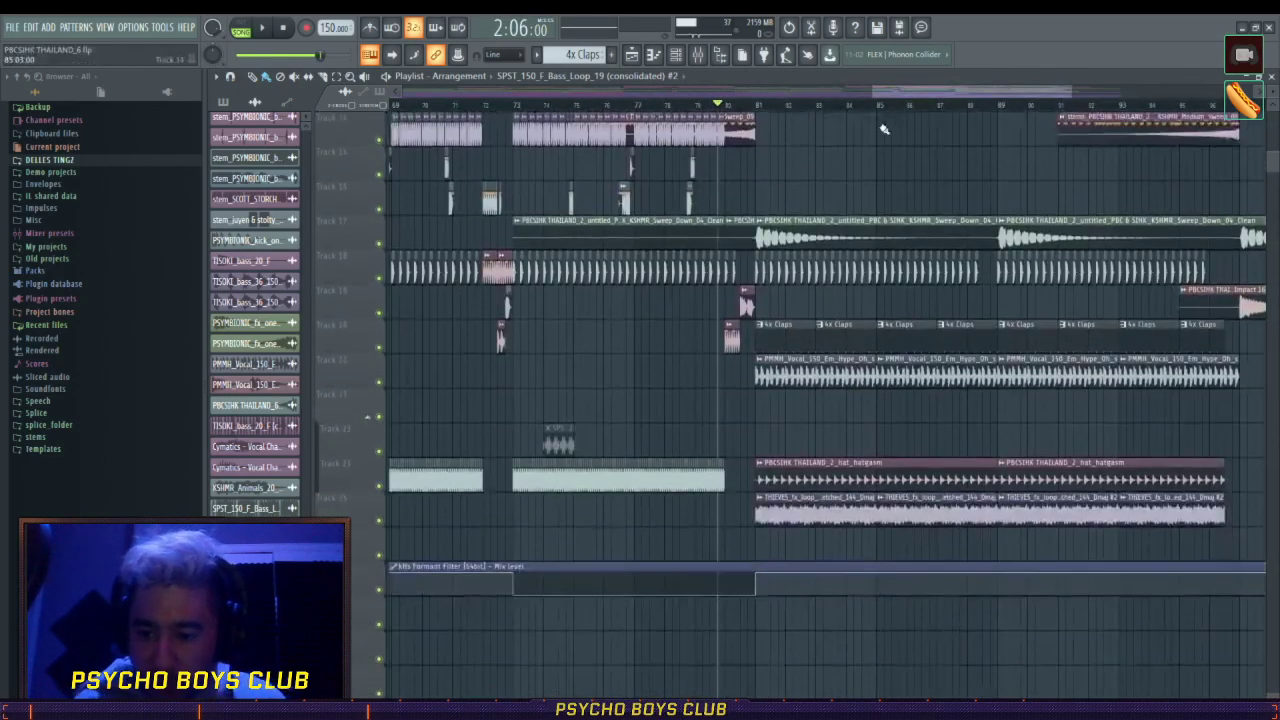
{"action": "scroll", "coordinate": [884, 128], "scroll_direction": "up", "scroll_amount": 4}
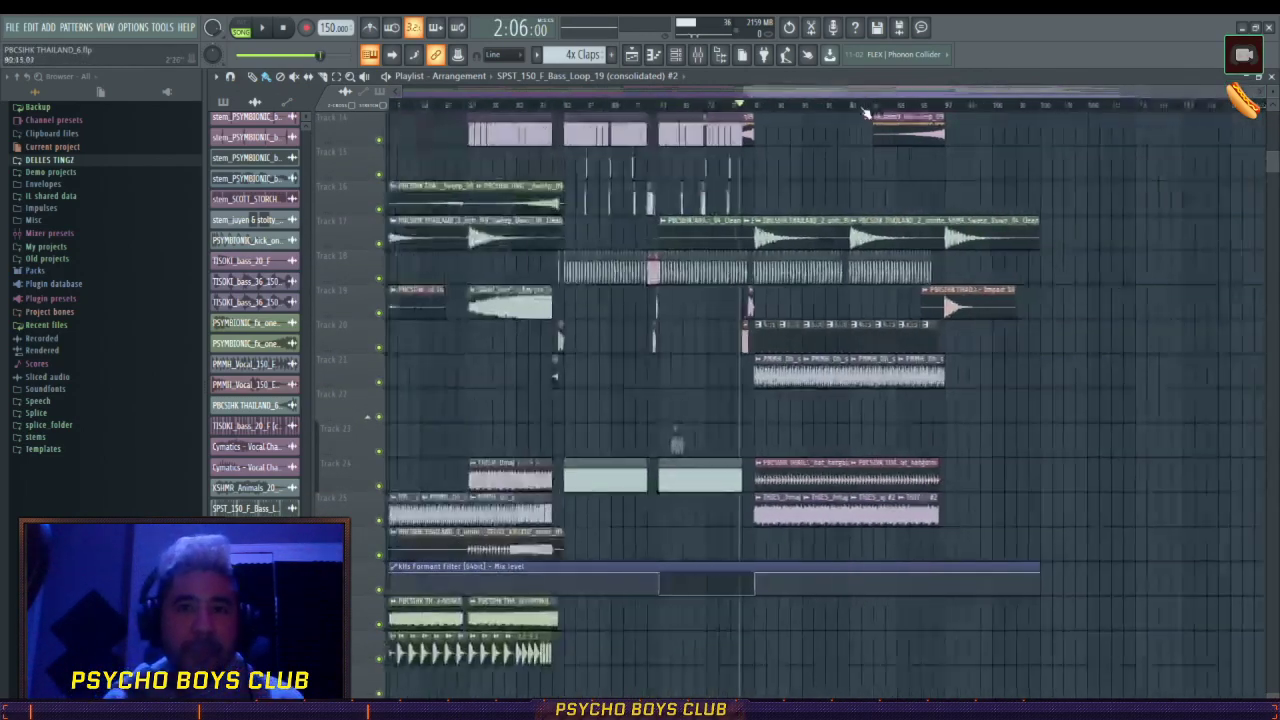
{"action": "scroll", "coordinate": [904, 115], "scroll_direction": "up", "scroll_amount": 4}
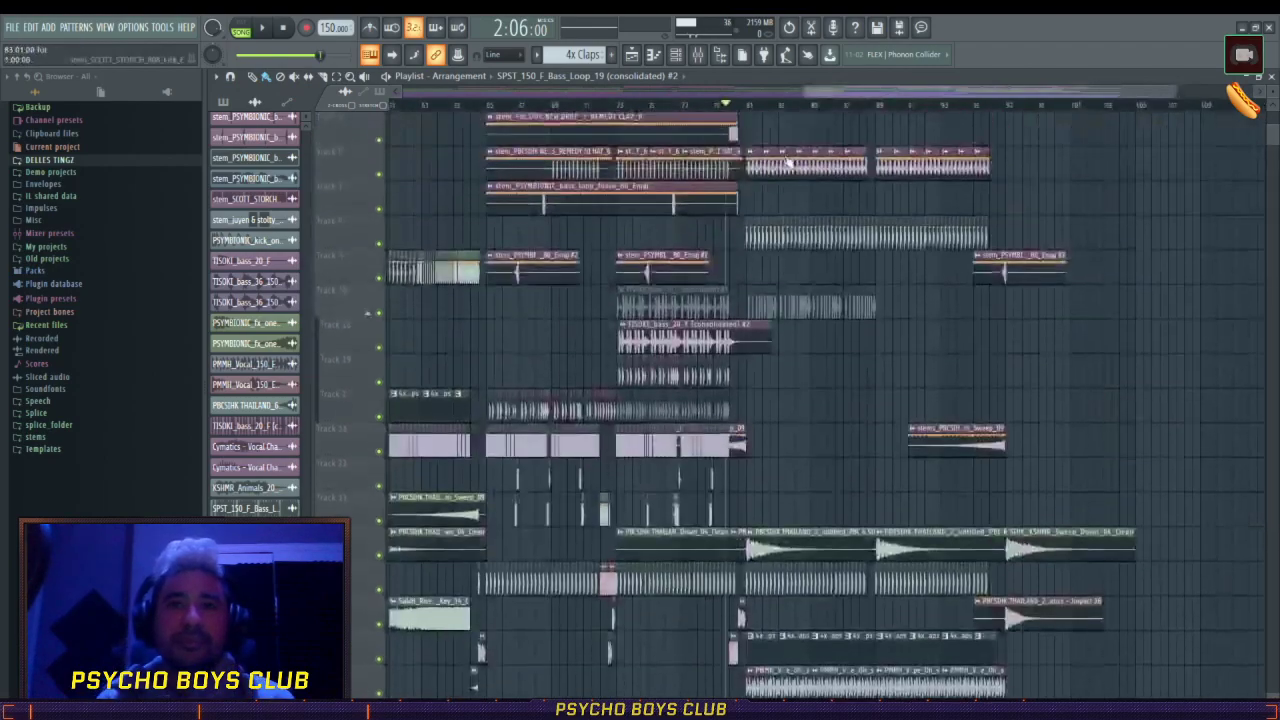
{"action": "scroll", "coordinate": [810, 210], "scroll_direction": "up", "scroll_amount": 5}
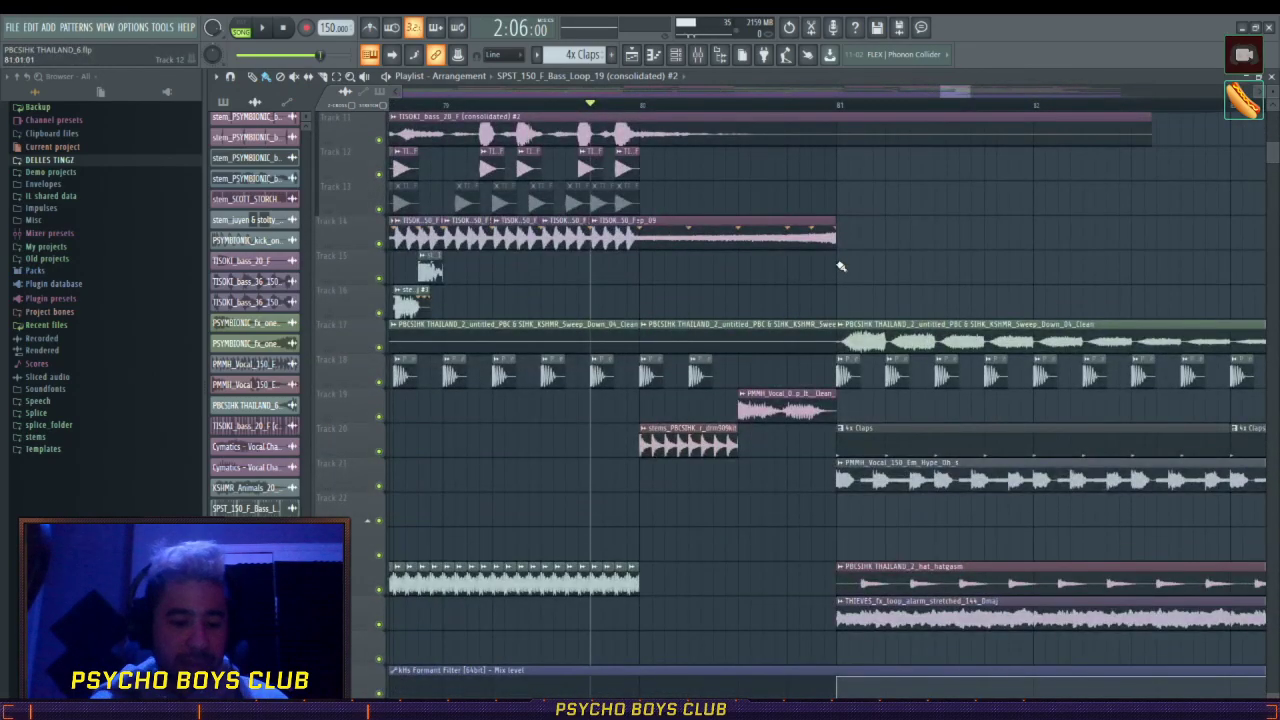
{"action": "scroll", "coordinate": [825, 112], "scroll_direction": "down", "scroll_amount": 5}
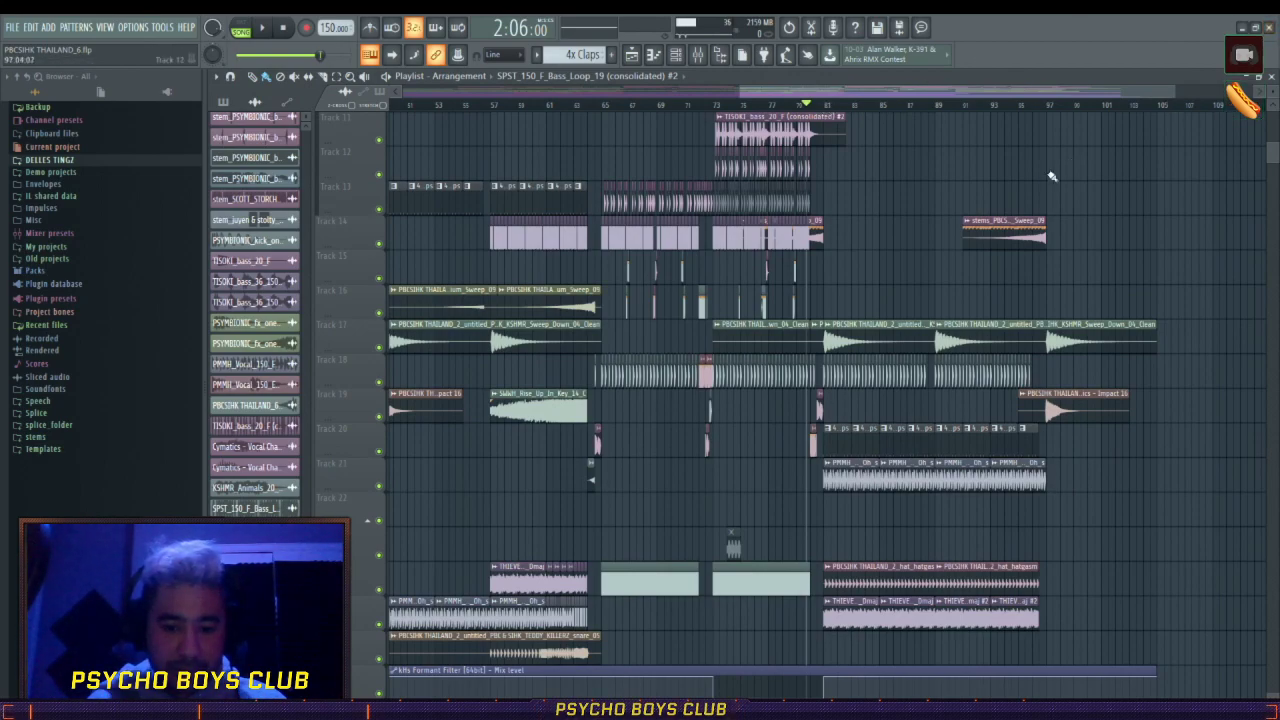
- Bring up Streamlabs OBS full screen at the stream sources, and switch to the PBC HARDCORE POWER2 project in FL Studio
{"action": "left_click_drag", "start_coordinate": [811, 700], "coordinate": [811, 237]}
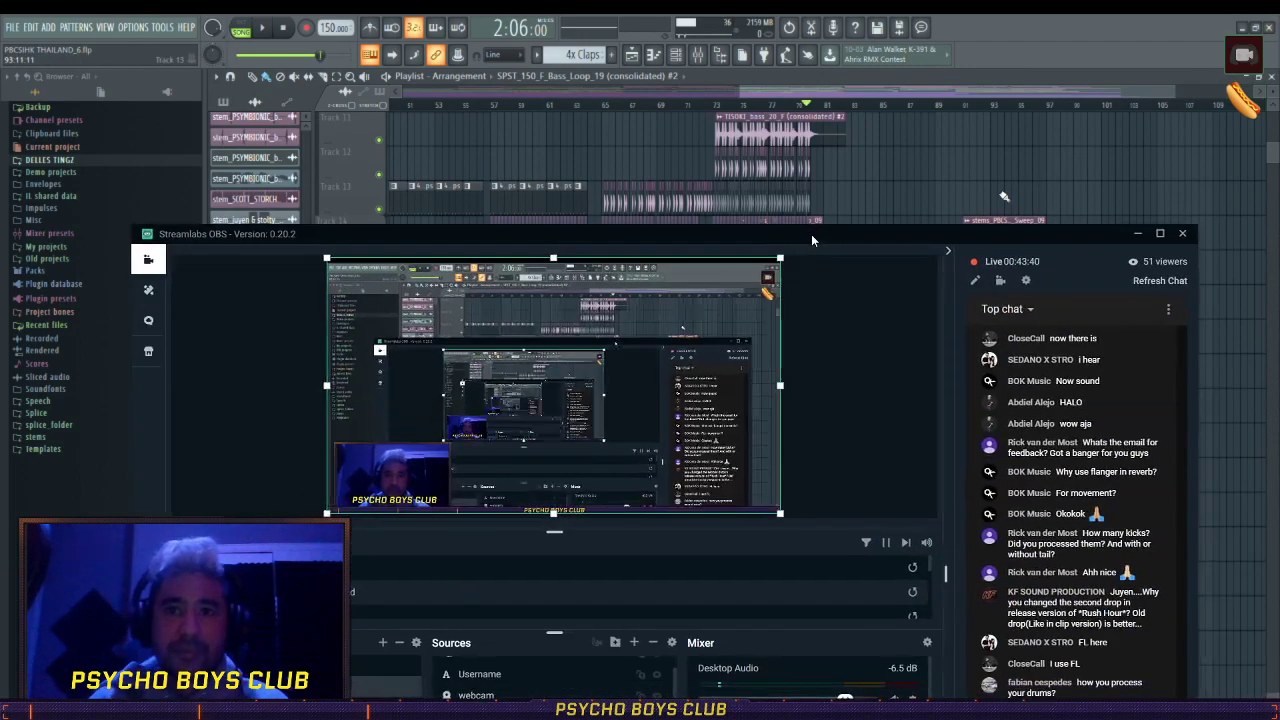
{"action": "double_click", "coordinate": [811, 237]}
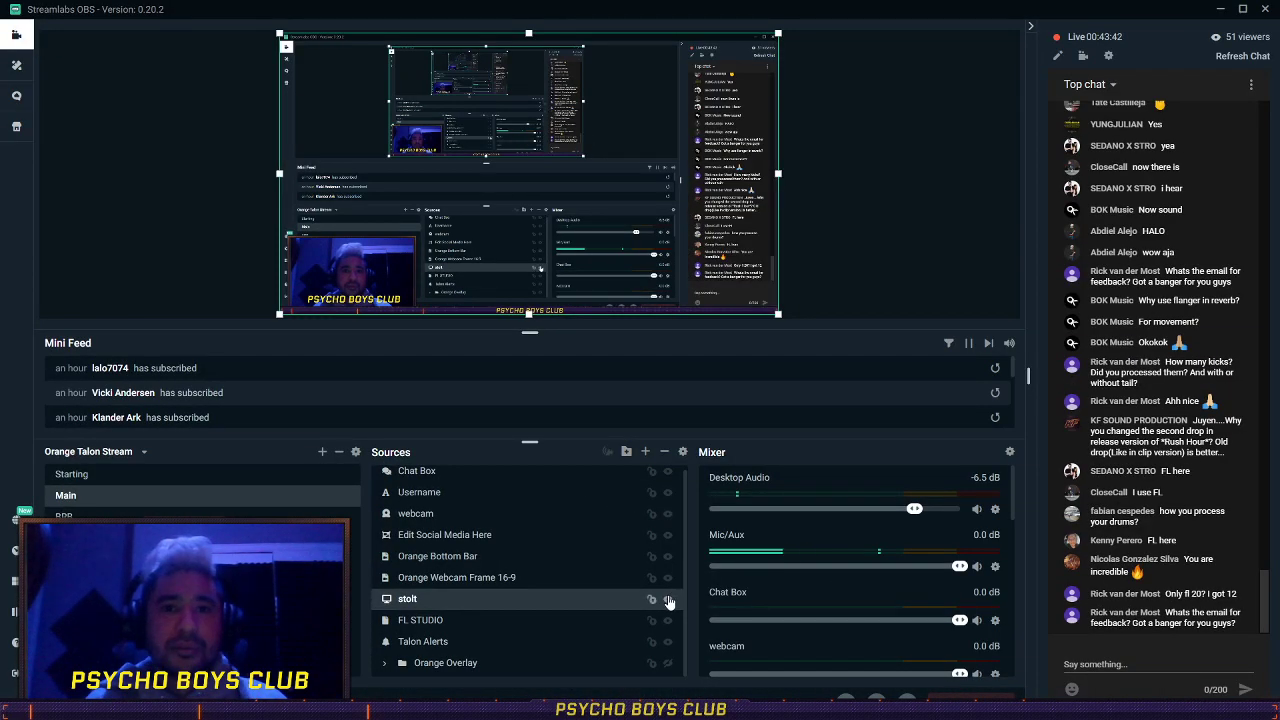
{"action": "key", "text": "alt+Tab"}
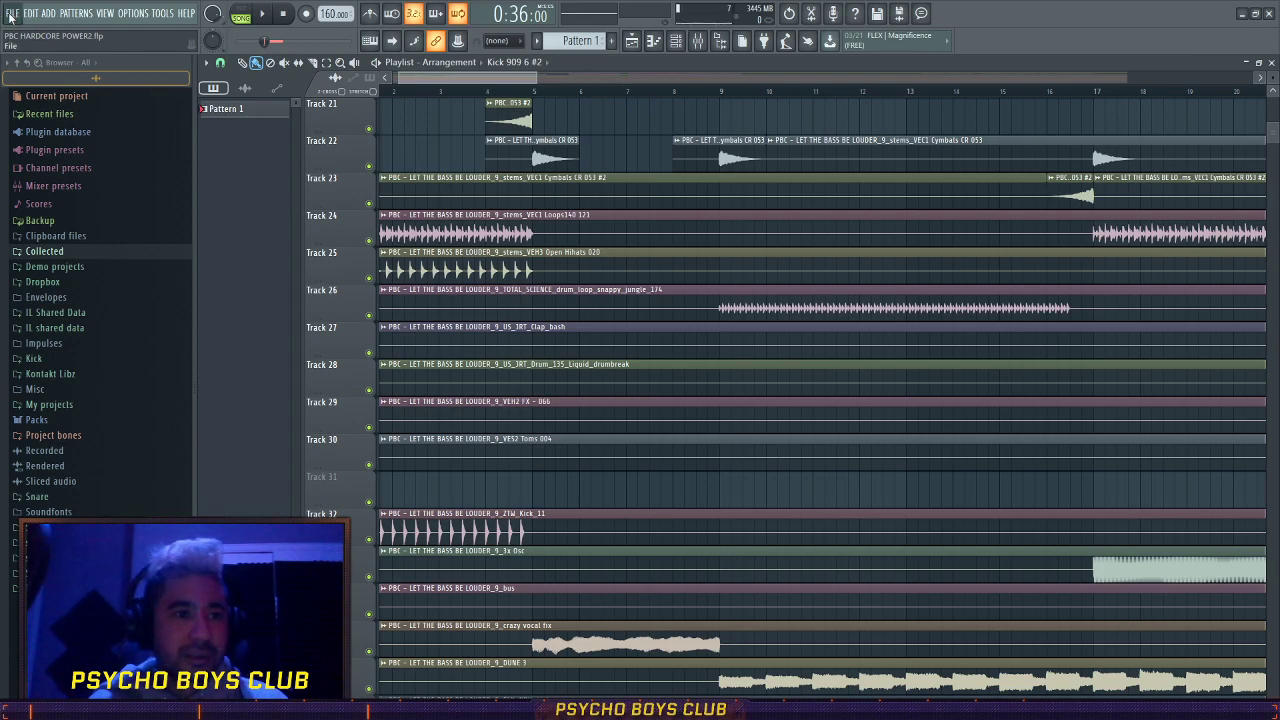
- Start a new empty project
{"action": "left_click", "coordinate": [702, 404]}
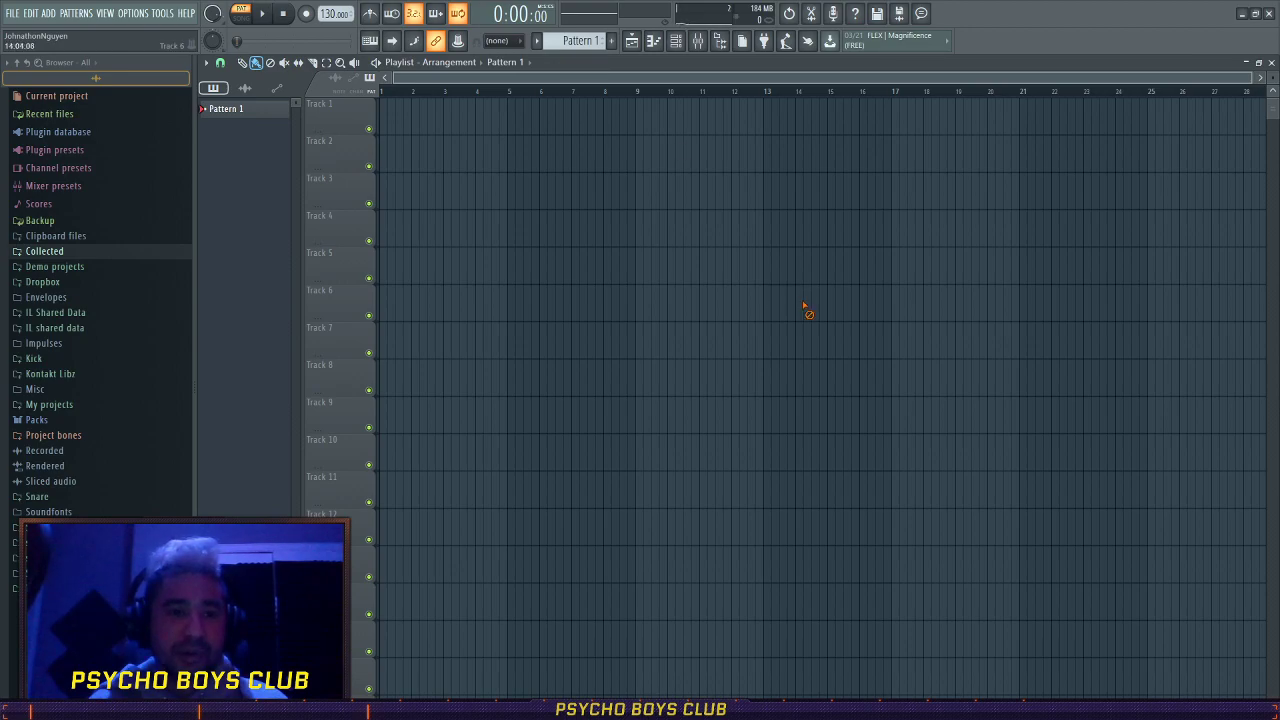
{"action": "scroll", "coordinate": [617, 269], "scroll_direction": "up", "scroll_amount": 4}
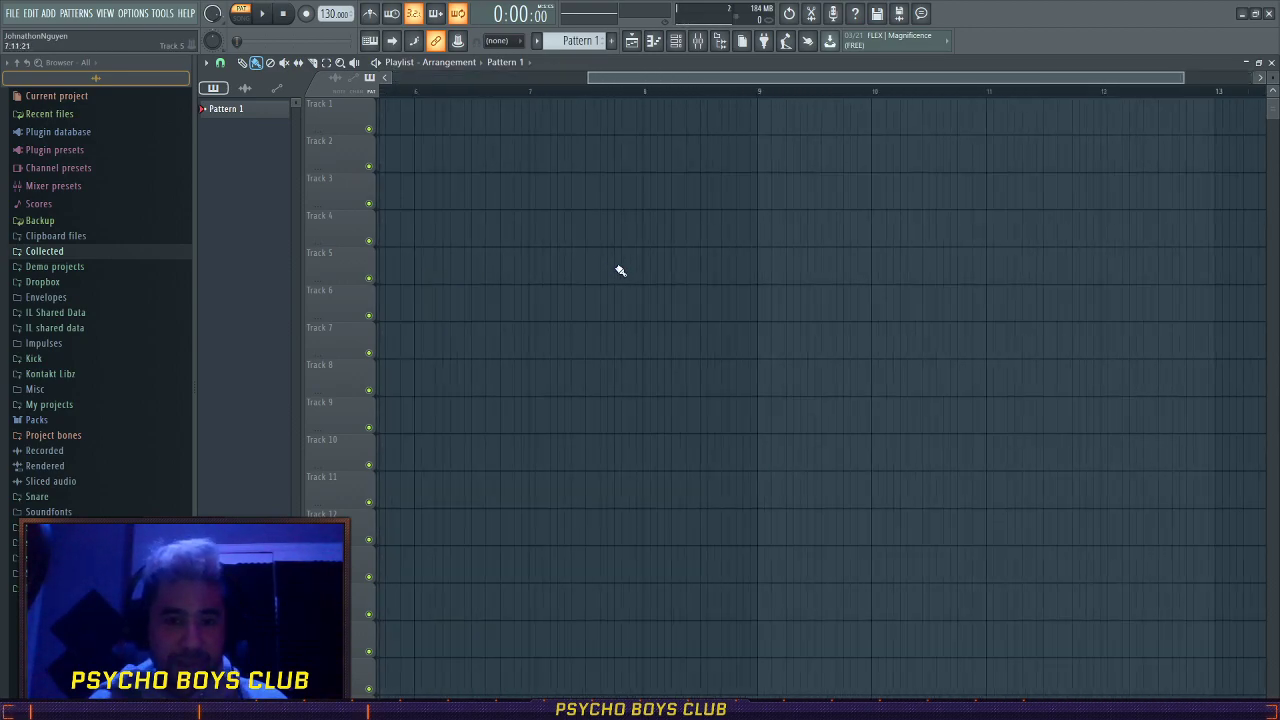
{"action": "scroll", "coordinate": [622, 262], "scroll_direction": "down", "scroll_amount": 2}
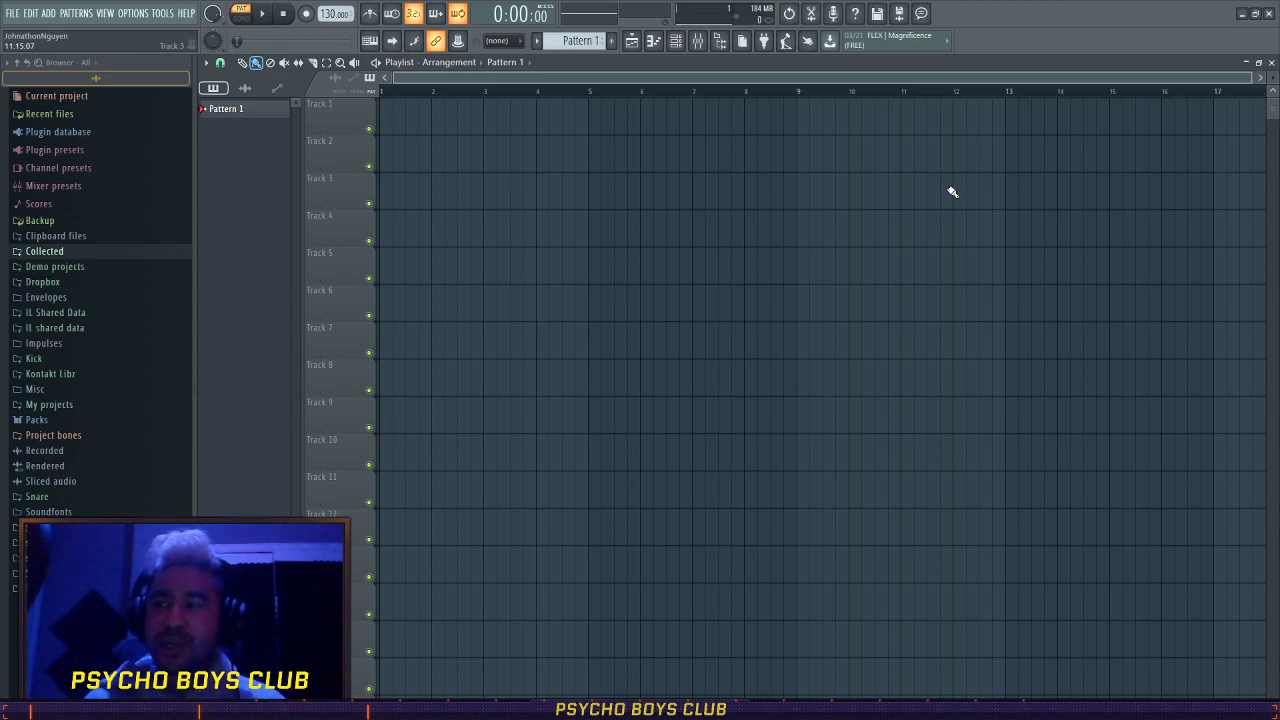
{"action": "left_click_drag", "start_coordinate": [653, 79], "coordinate": [329, 120]}
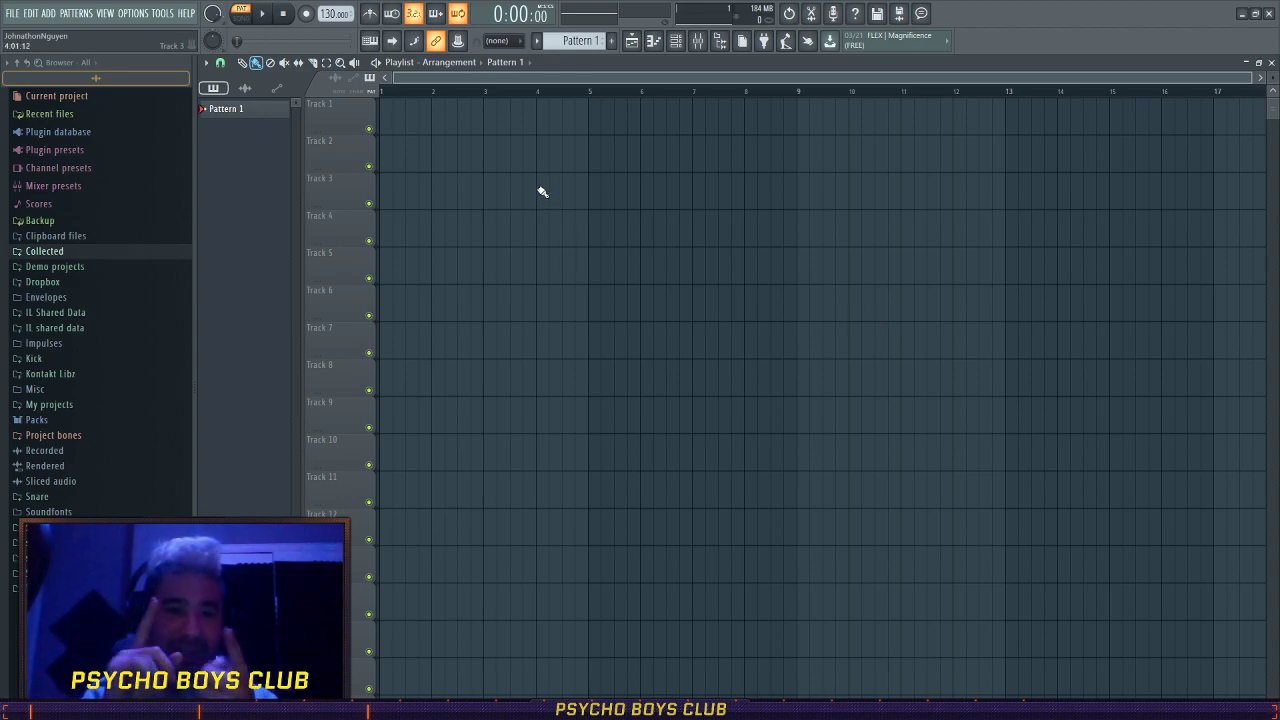
{"action": "scroll", "coordinate": [1035, 300], "scroll_direction": "down", "scroll_amount": 1}
{"action": "scroll", "coordinate": [890, 265], "scroll_direction": "up", "scroll_amount": 1}
{"action": "scroll", "coordinate": [847, 253], "scroll_direction": "up", "scroll_amount": 1}
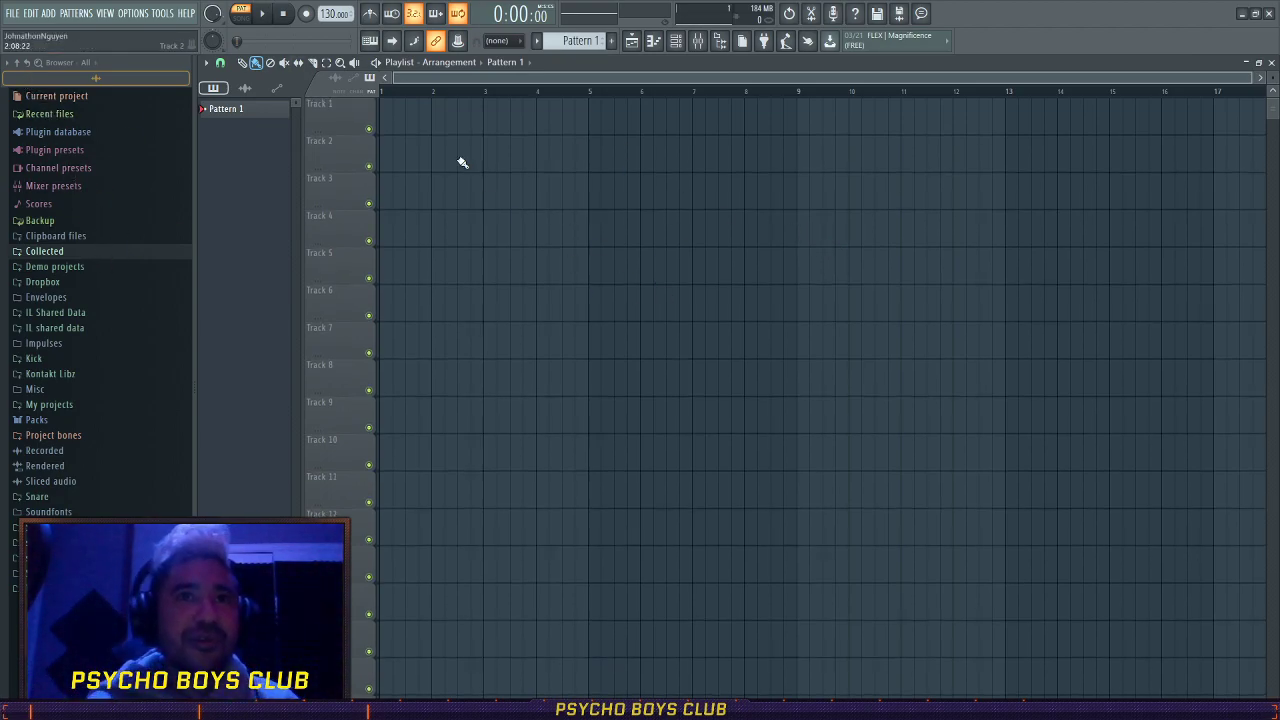
- Look through the sample packs in the Collected folder and collapse the folder tree
{"action": "left_click", "coordinate": [74, 251]}
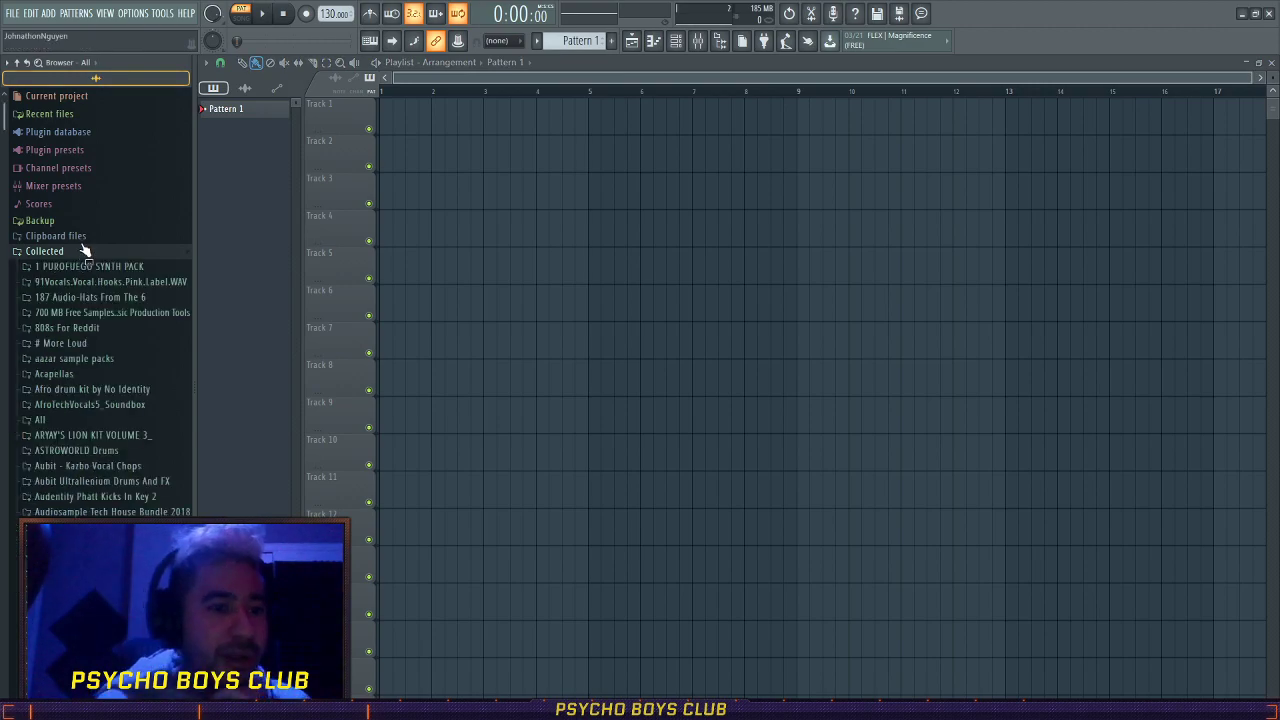
{"action": "scroll", "coordinate": [97, 252], "scroll_direction": "down", "scroll_amount": 5}
{"action": "scroll", "coordinate": [141, 306], "scroll_direction": "up", "scroll_amount": 5}
{"action": "scroll", "coordinate": [153, 319], "scroll_direction": "down", "scroll_amount": 5}
{"action": "scroll", "coordinate": [153, 319], "scroll_direction": "down", "scroll_amount": 15}
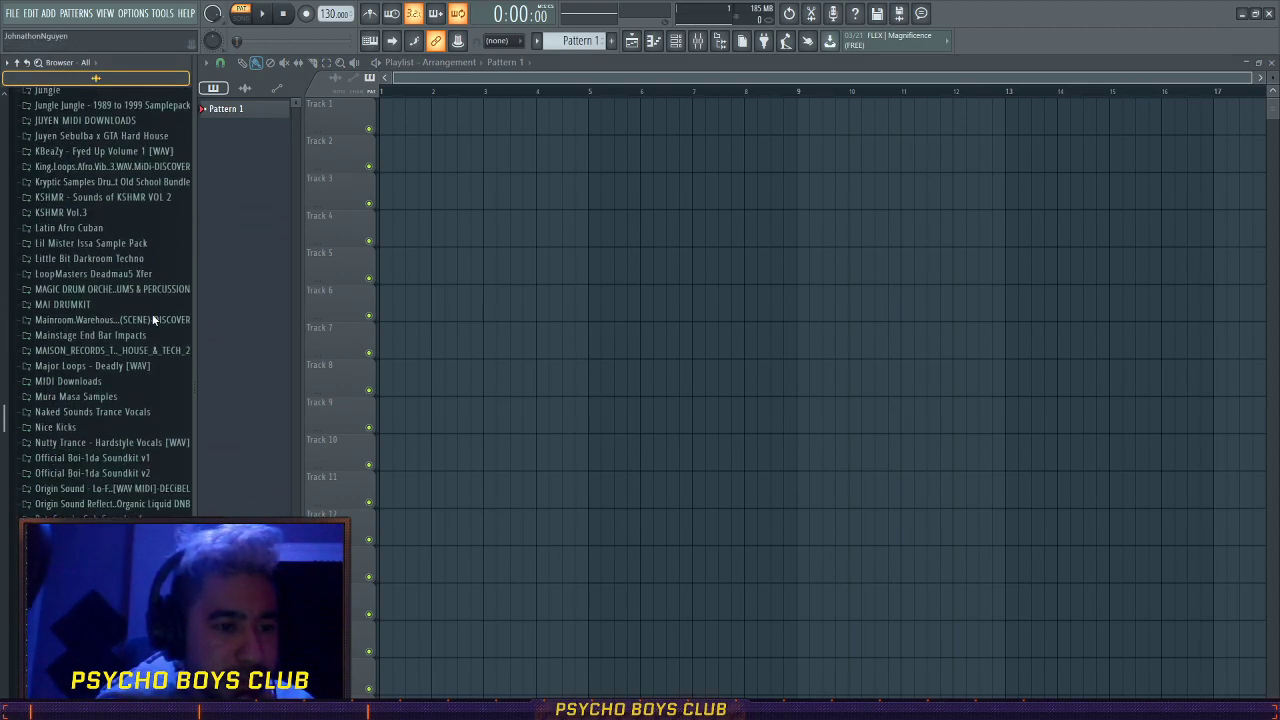
{"action": "scroll", "coordinate": [153, 319], "scroll_direction": "up", "scroll_amount": 10}
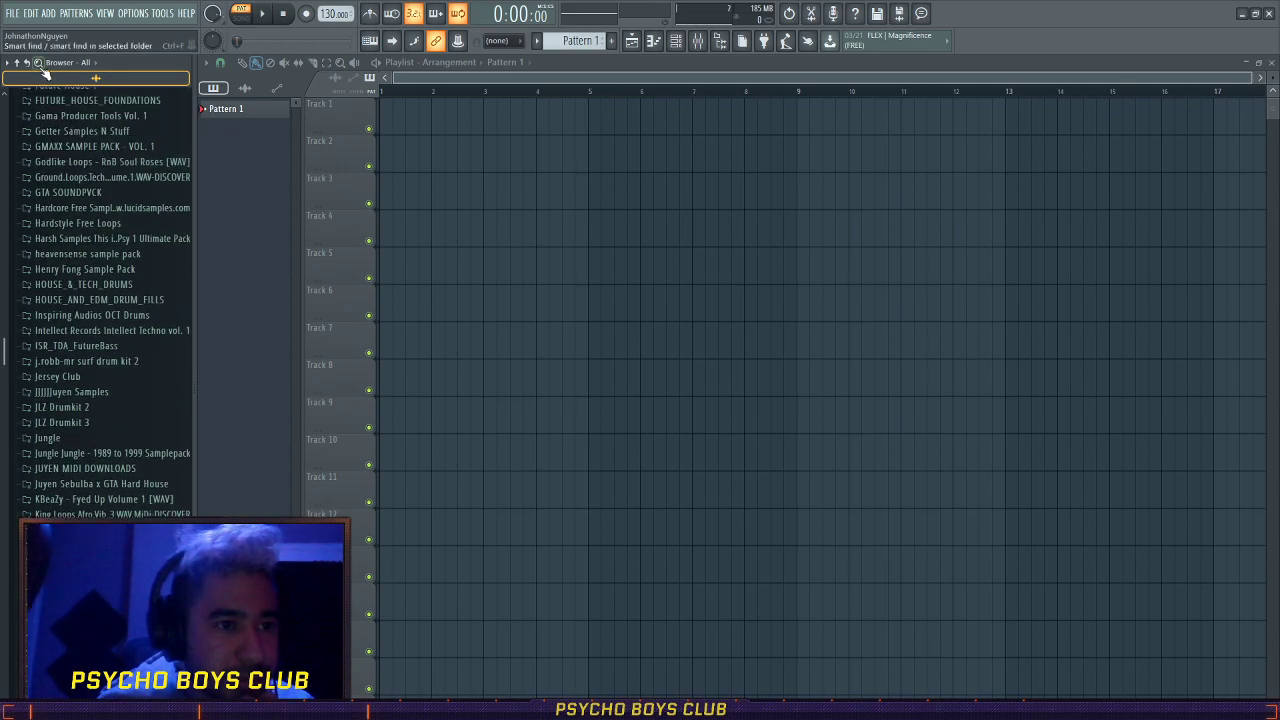
{"action": "left_click", "coordinate": [25, 63]}
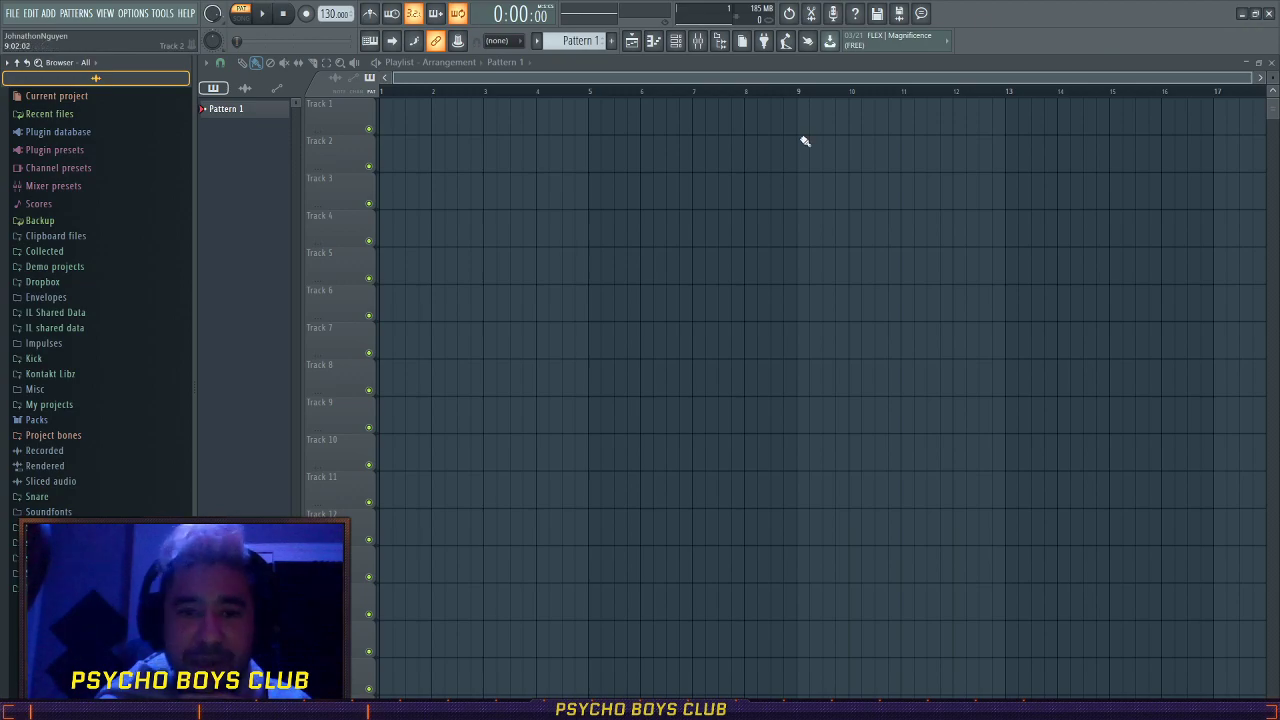
- Set the project tempo to 150 BPM
{"action": "left_click_drag", "start_coordinate": [705, 77], "coordinate": [338, 156]}
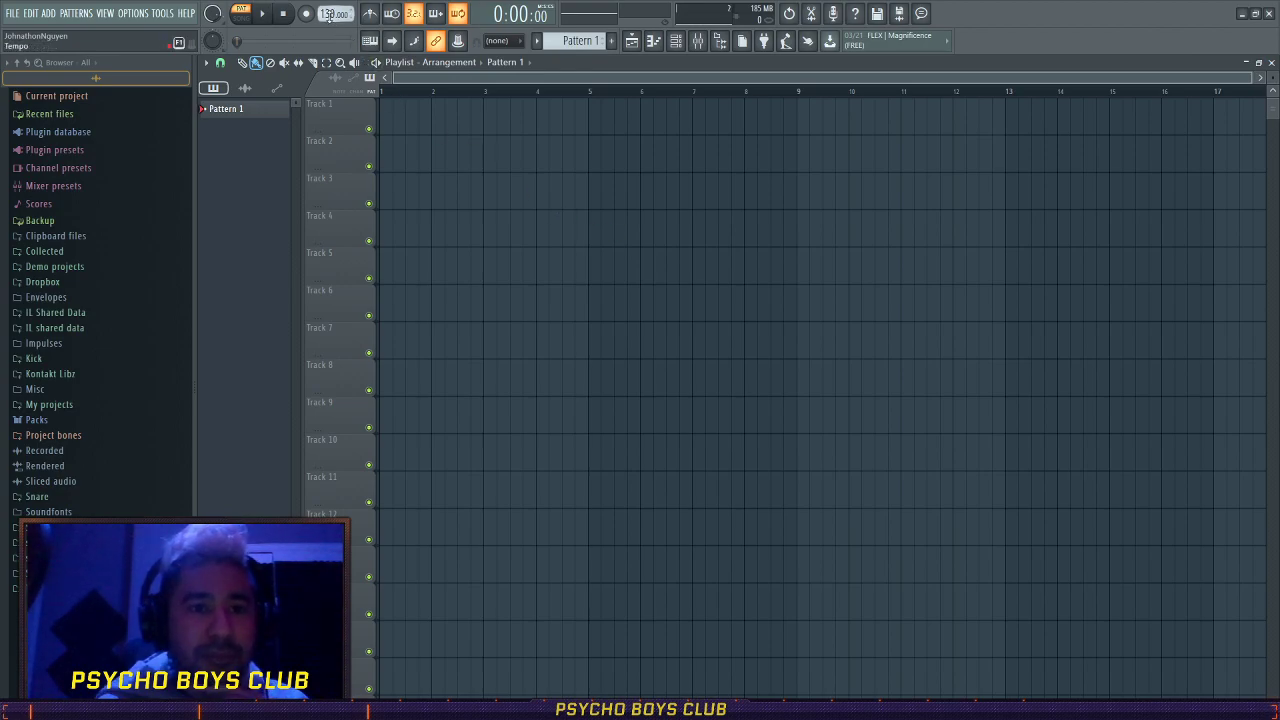
{"action": "left_click_drag", "start_coordinate": [327, 14], "coordinate": [501, 131]}
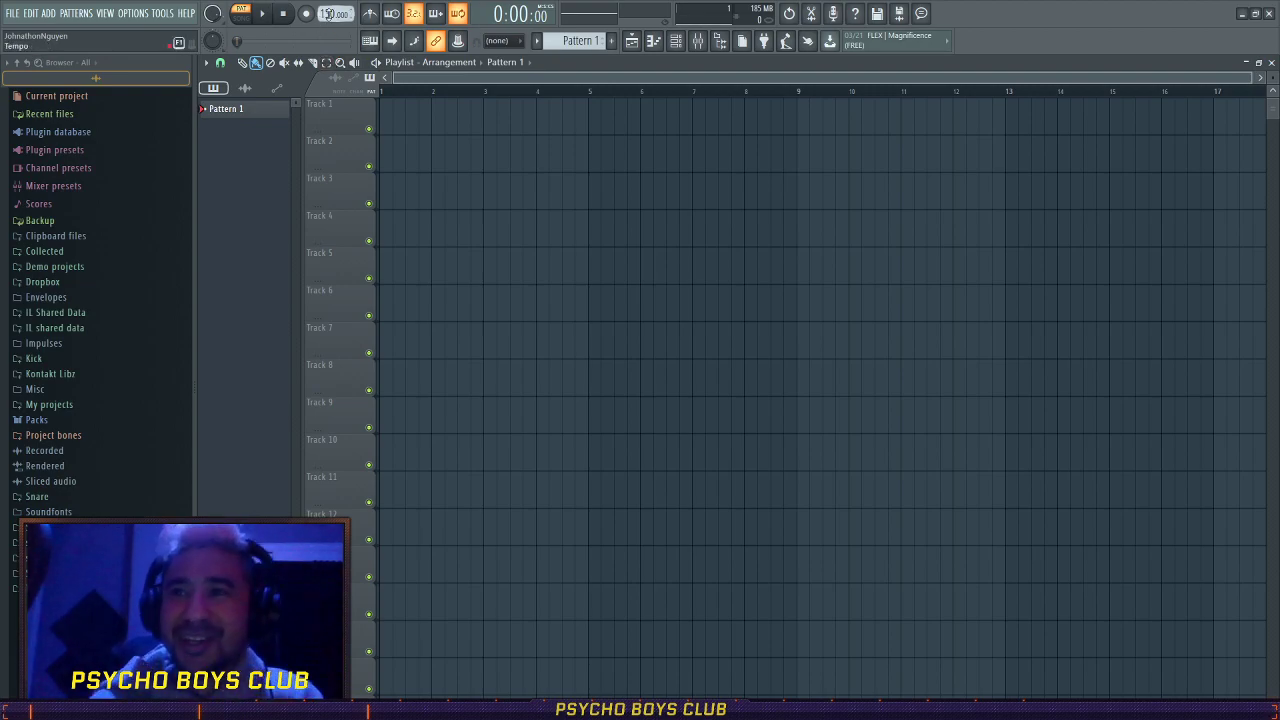
{"action": "left_click_drag", "start_coordinate": [329, 14], "coordinate": [329, 23]}
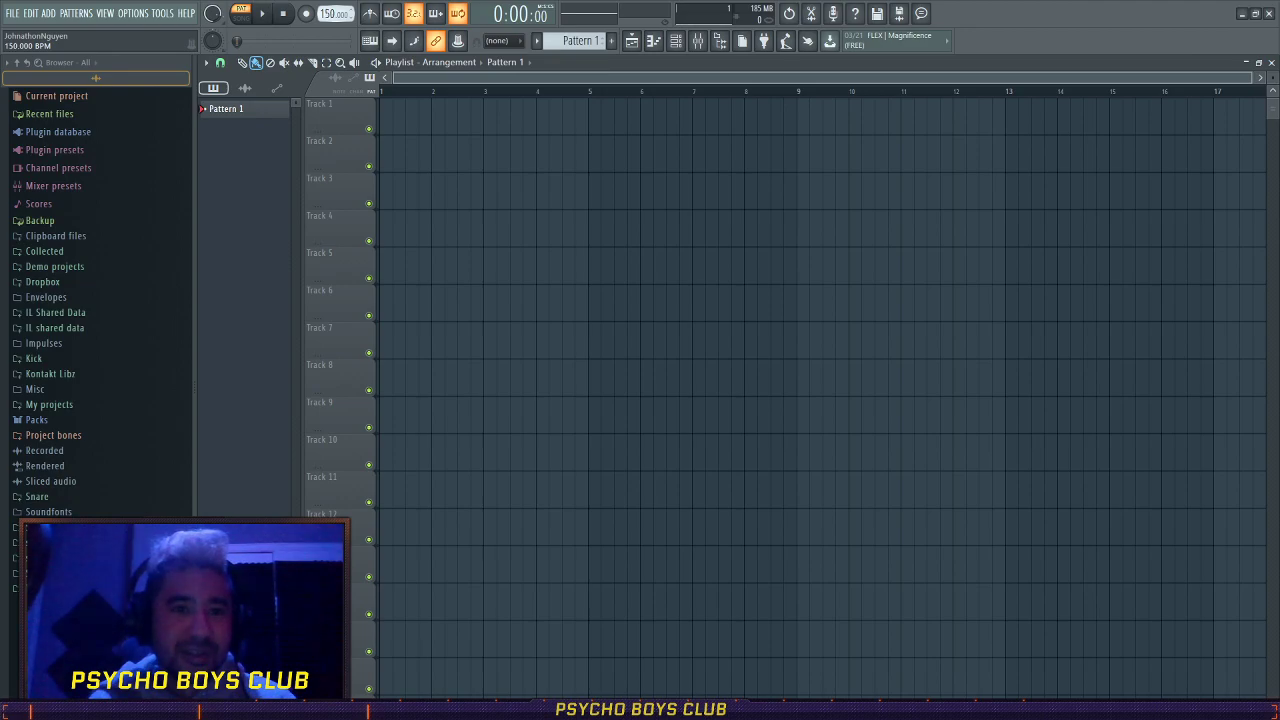
- Browse the Collected folder's sample packs for kick material
{"action": "left_click", "coordinate": [57, 252]}
{"action": "scroll", "coordinate": [100, 280], "scroll_direction": "down", "scroll_amount": 4}
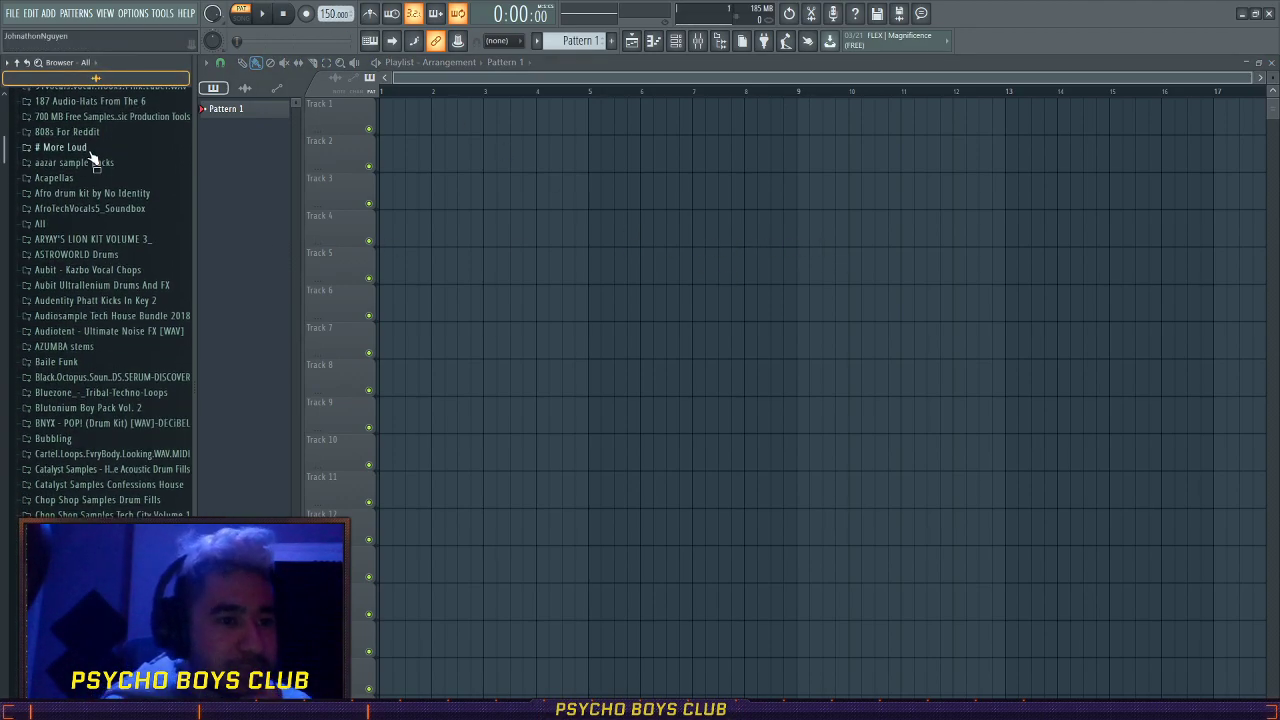
{"action": "scroll", "coordinate": [120, 298], "scroll_direction": "down", "scroll_amount": 15}
{"action": "scroll", "coordinate": [120, 298], "scroll_direction": "down", "scroll_amount": 5}
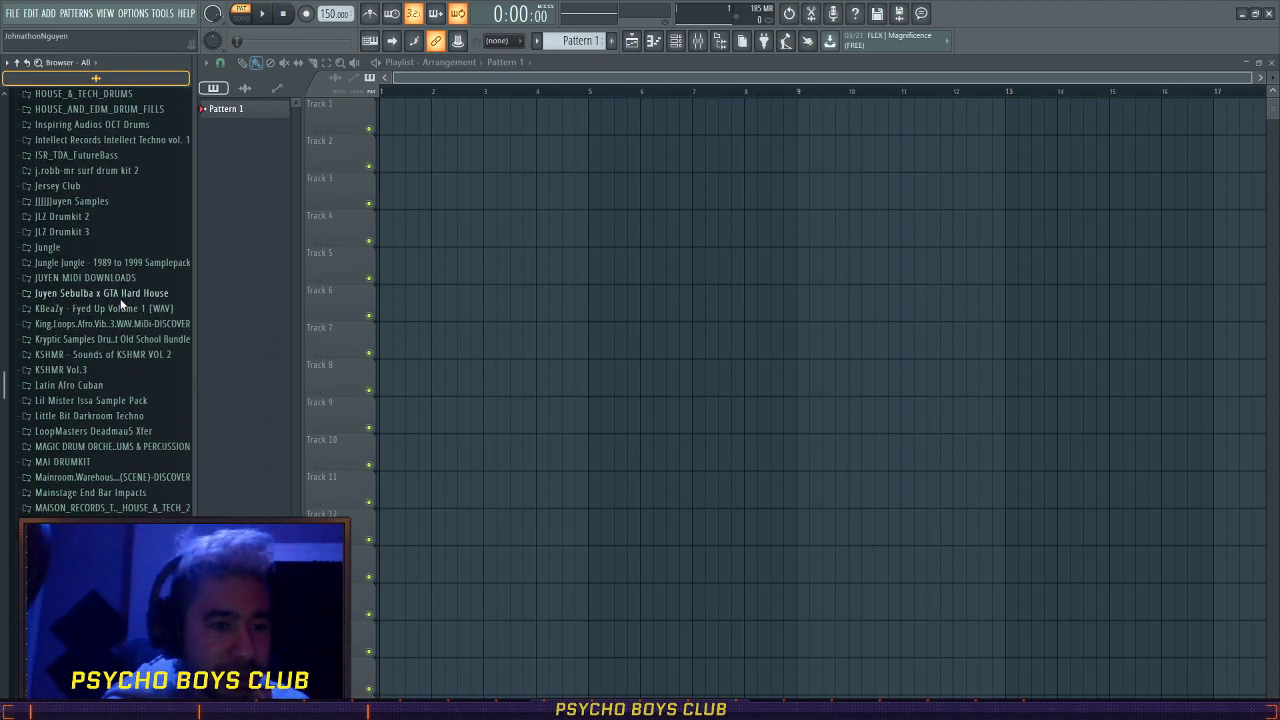
{"action": "scroll", "coordinate": [120, 305], "scroll_direction": "up", "scroll_amount": 8}
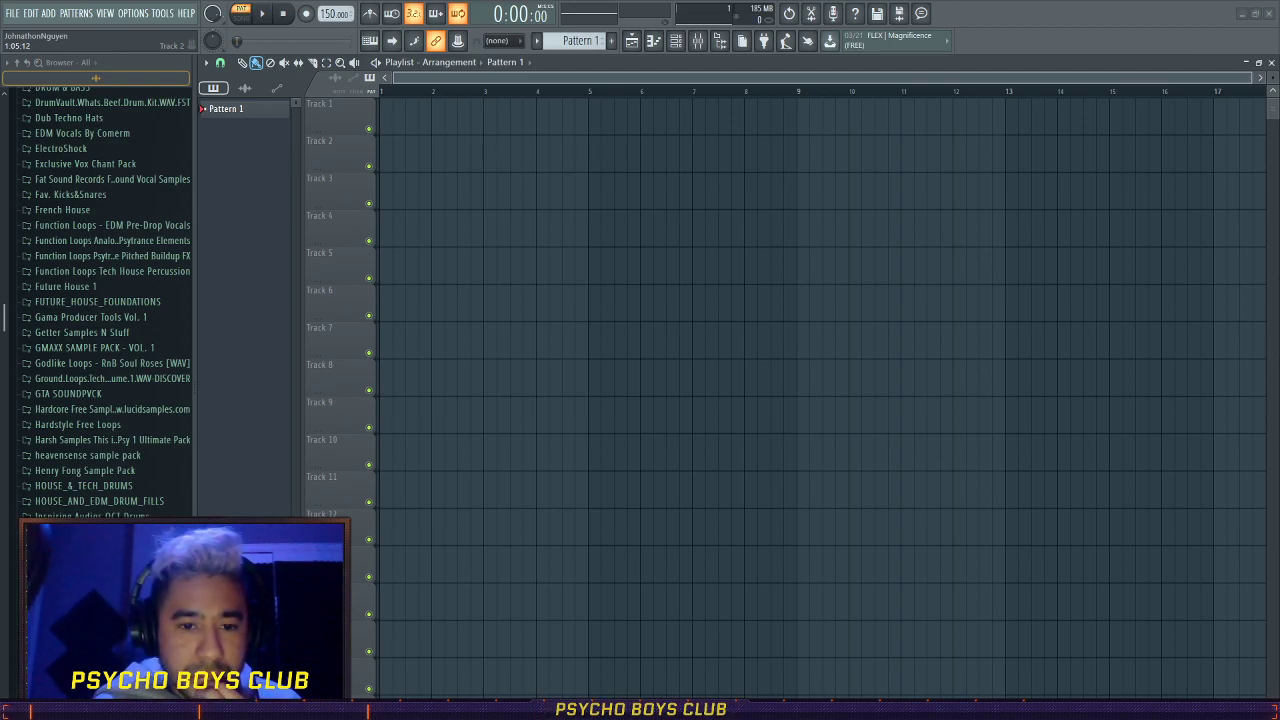
- Place the Kick 909 6 sample at the start of Track 2 and trim its clip to one beat
{"action": "left_click", "coordinate": [538, 147]}
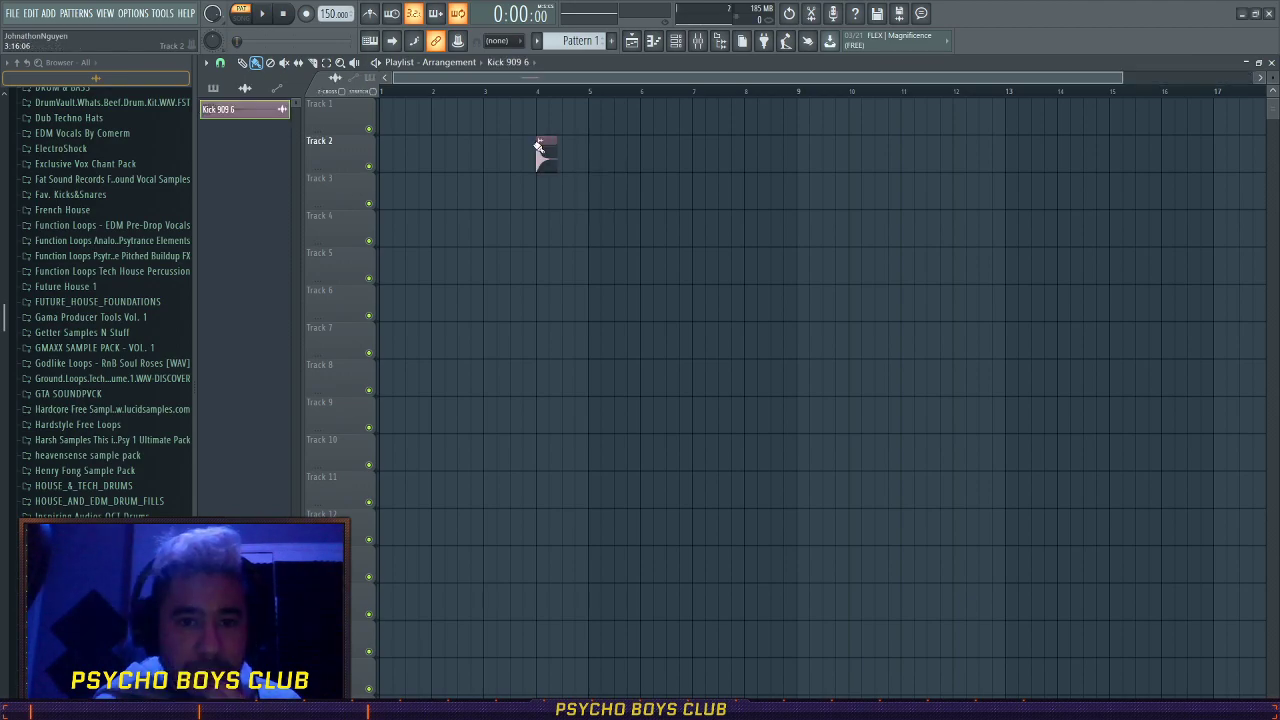
{"action": "left_click_drag", "start_coordinate": [503, 158], "coordinate": [382, 157]}
{"action": "scroll", "coordinate": [471, 197], "scroll_direction": "up", "scroll_amount": 5}
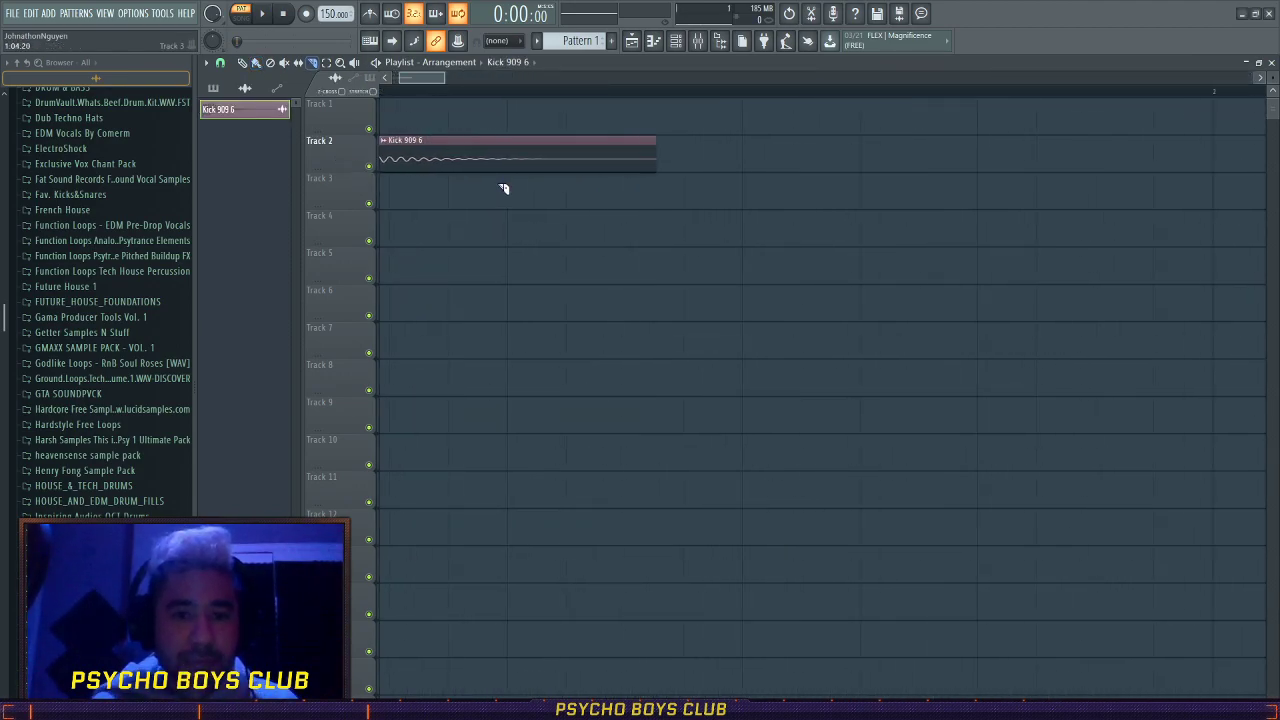
{"action": "right_click", "coordinate": [587, 172]}
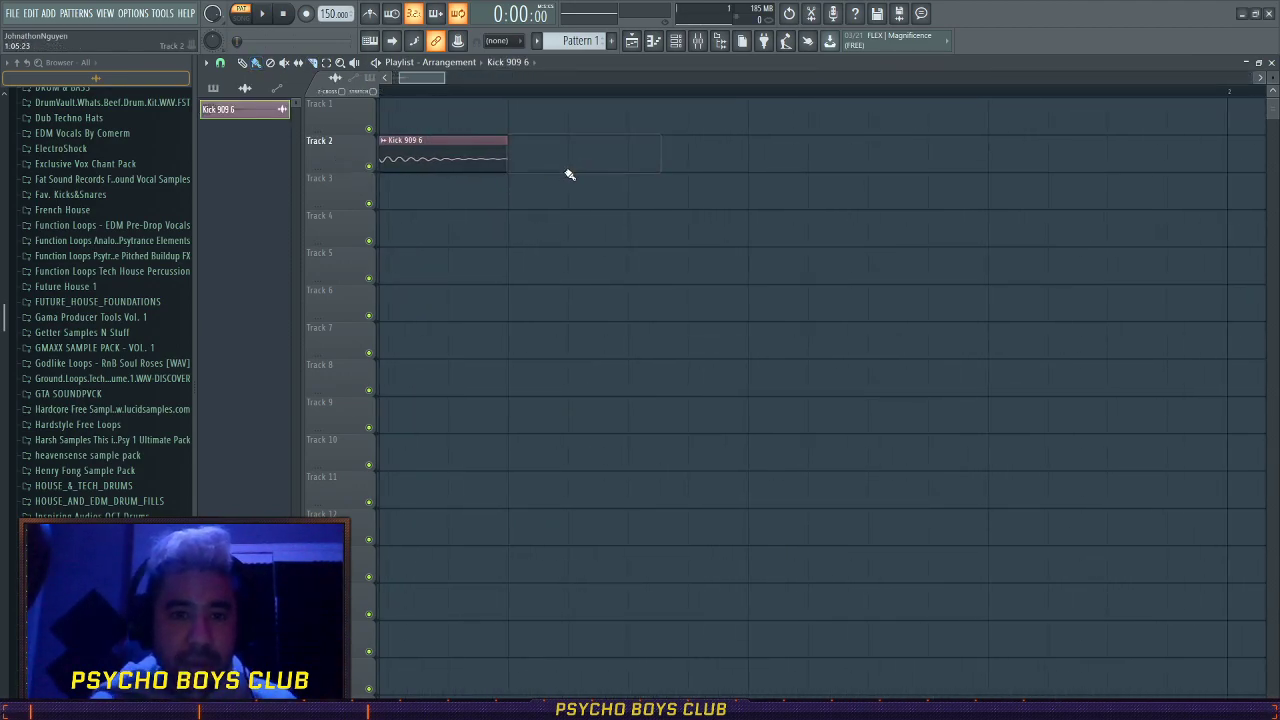
- Normalize the Kick 909 6 sample in its channel settings and close them
{"action": "double_click", "coordinate": [452, 160]}
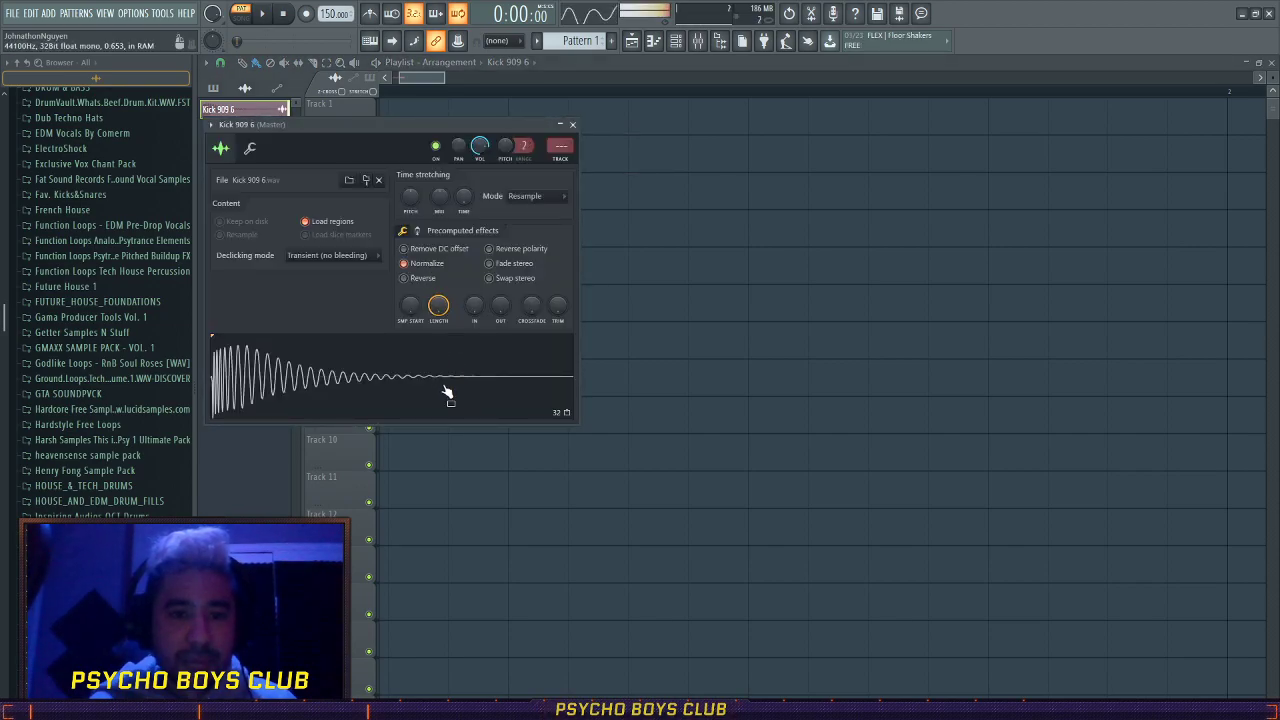
{"action": "left_click", "coordinate": [572, 124]}
{"action": "scroll", "coordinate": [551, 143], "scroll_direction": "down", "scroll_amount": 5}
{"action": "scroll", "coordinate": [386, 157], "scroll_direction": "down", "scroll_amount": 3}
- Repeat the Kick 909 6 clip on every beat of bars 1 to 4 on Track 2 and audition it in song mode
{"action": "left_click", "coordinate": [423, 158]}
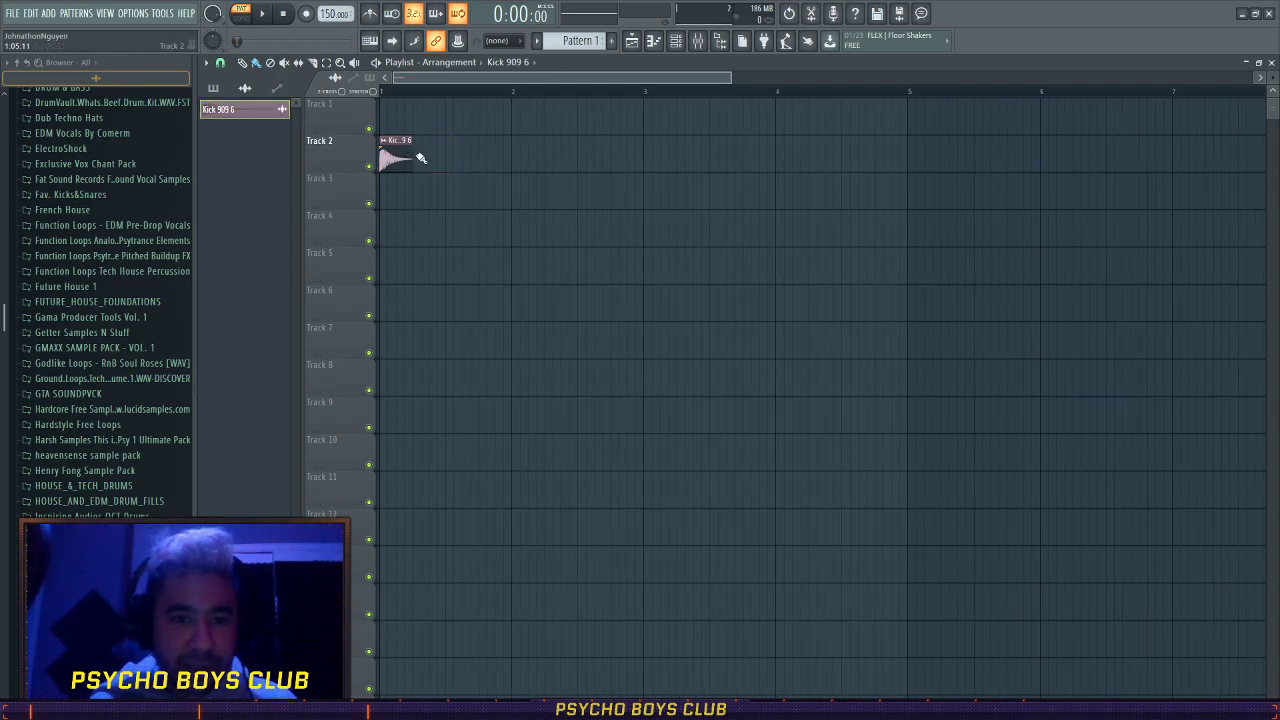
{"action": "mouse_move", "coordinate": [421, 158]}
{"action": "left_mouse_down"}
{"action": "mouse_move", "coordinate": [786, 157]}
{"action": "mouse_move", "coordinate": [894, 177]}
{"action": "left_mouse_up"}
{"action": "scroll", "coordinate": [629, 311], "scroll_direction": "down", "scroll_amount": 3}
{"action": "key", "text": "space"}
{"action": "key", "text": "l"}
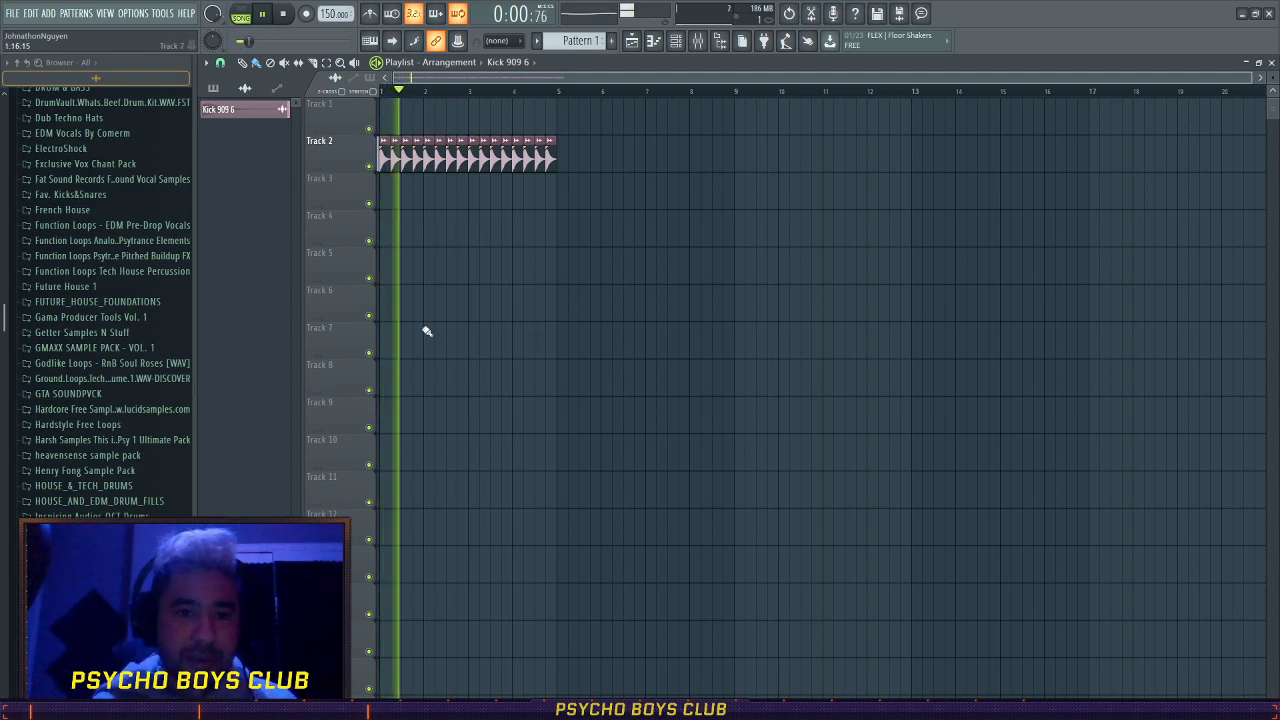
{"action": "key", "text": "space"}
- Bring up the mixer and route the Kick 909 6 channel to mixer insert 1
{"action": "scroll", "coordinate": [440, 327], "scroll_direction": "up", "scroll_amount": 3}
{"action": "key", "text": "Return"}
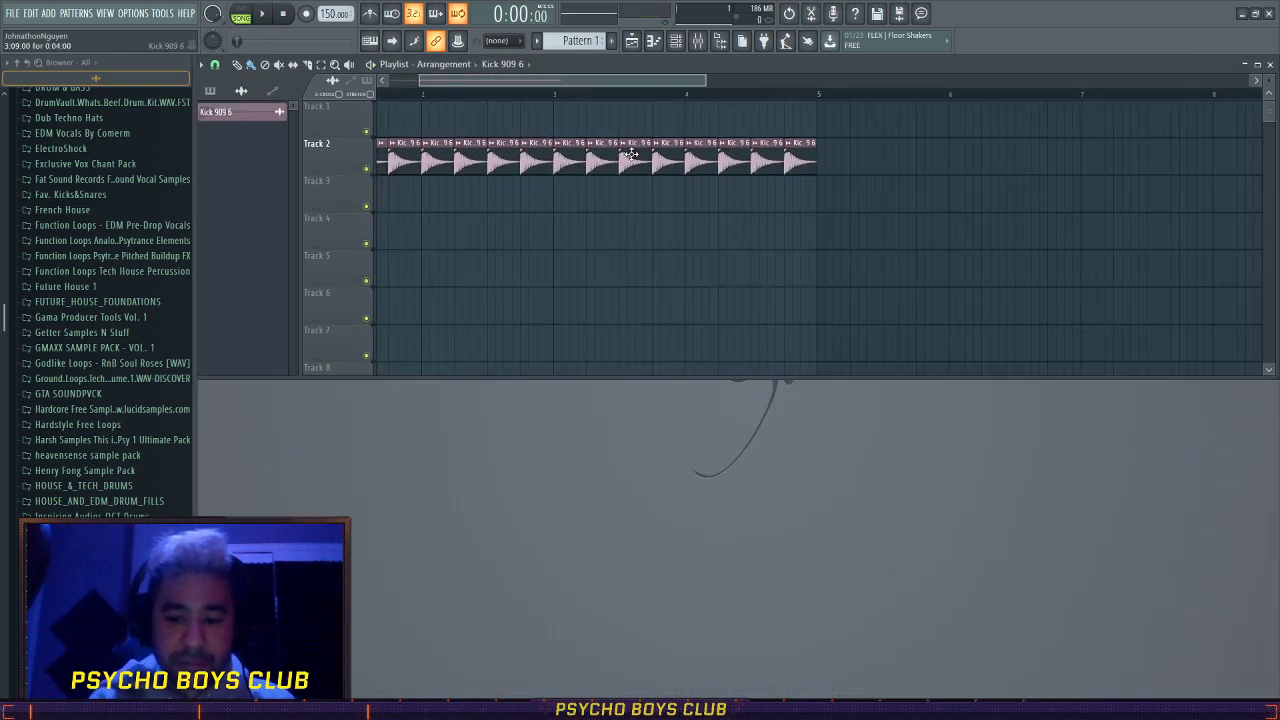
{"action": "key", "text": "F9"}
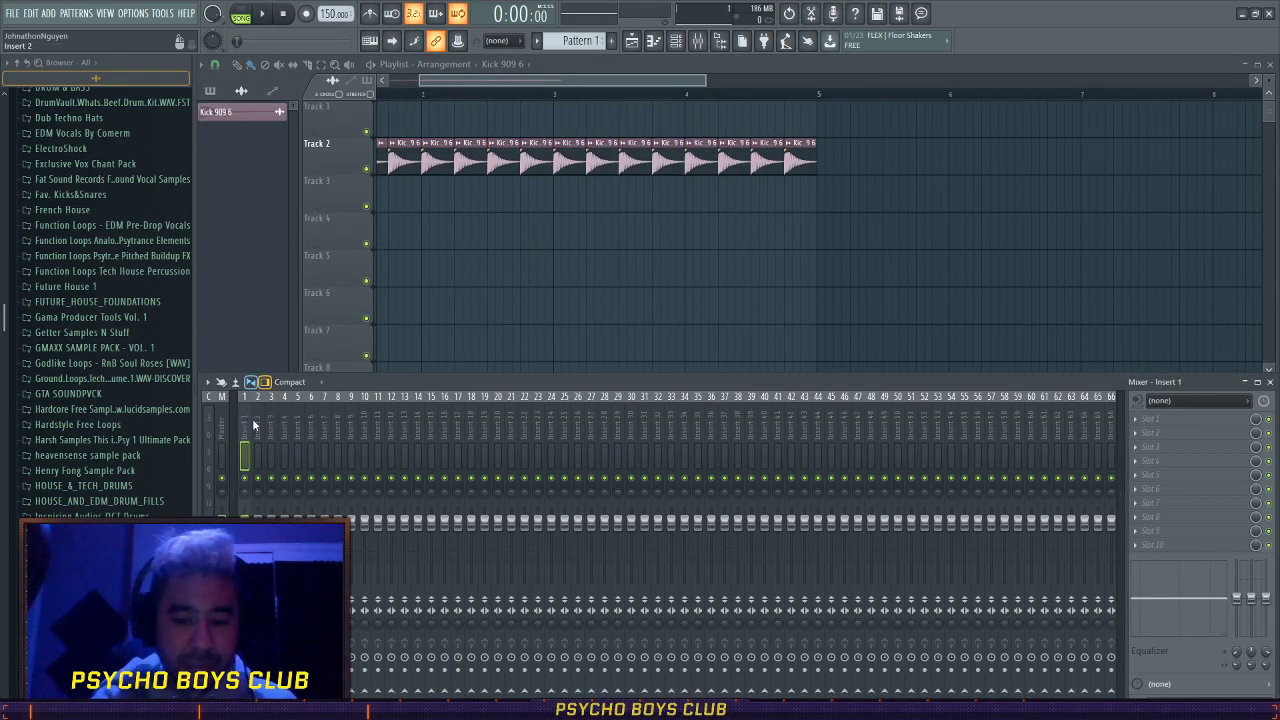
{"action": "key", "text": "ctrl+l"}
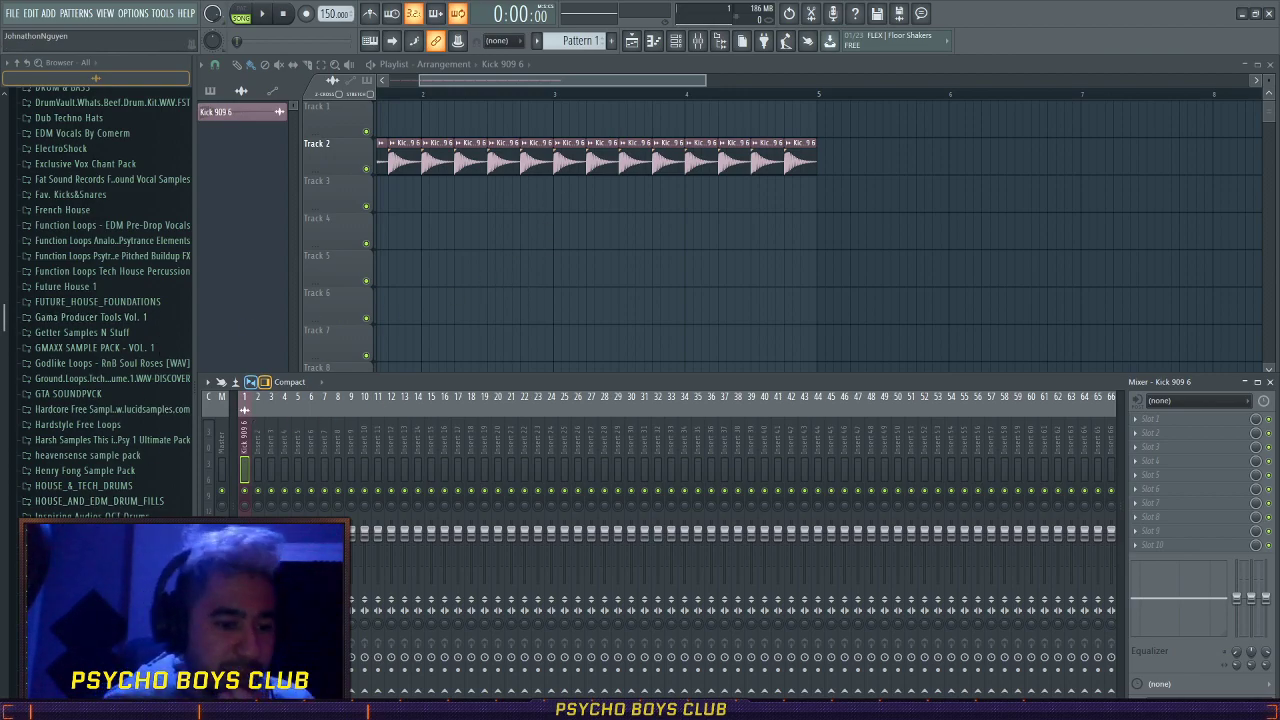
- Find decap kix in the Kicks sample folder and place it at the start of Track 3
{"action": "scroll", "coordinate": [86, 441], "scroll_direction": "down", "scroll_amount": 5}
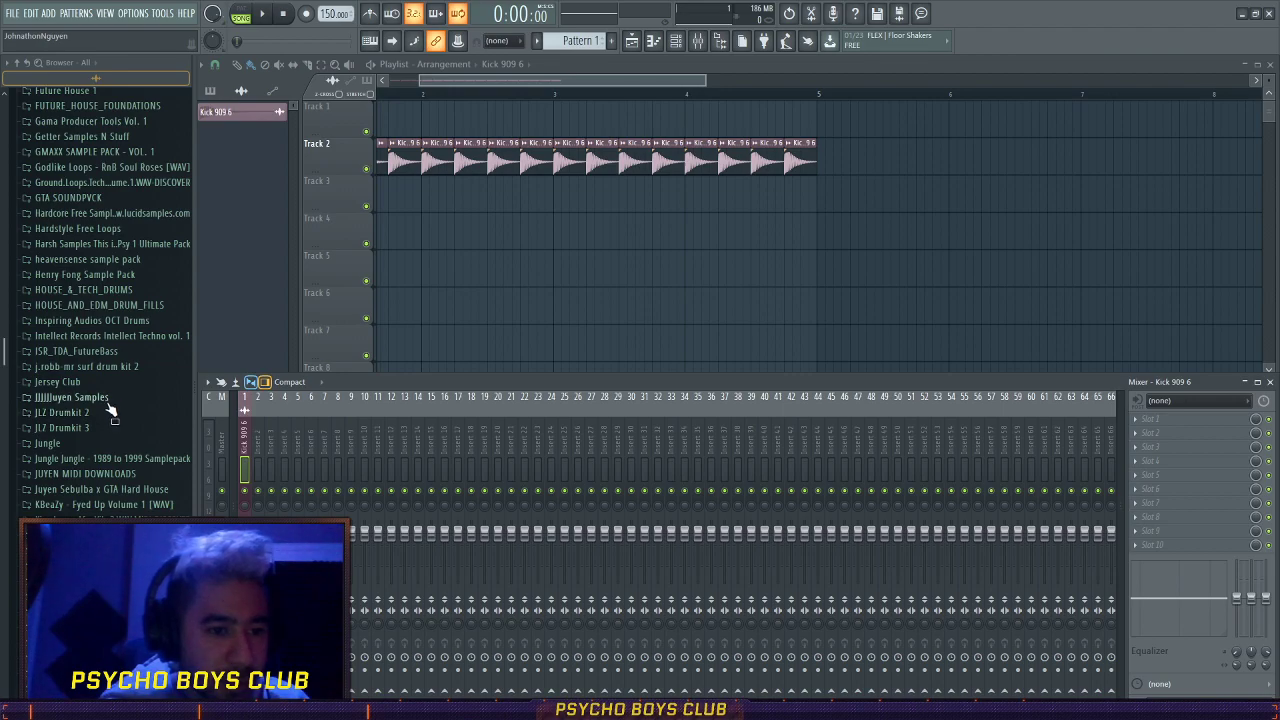
{"action": "left_click", "coordinate": [80, 398]}
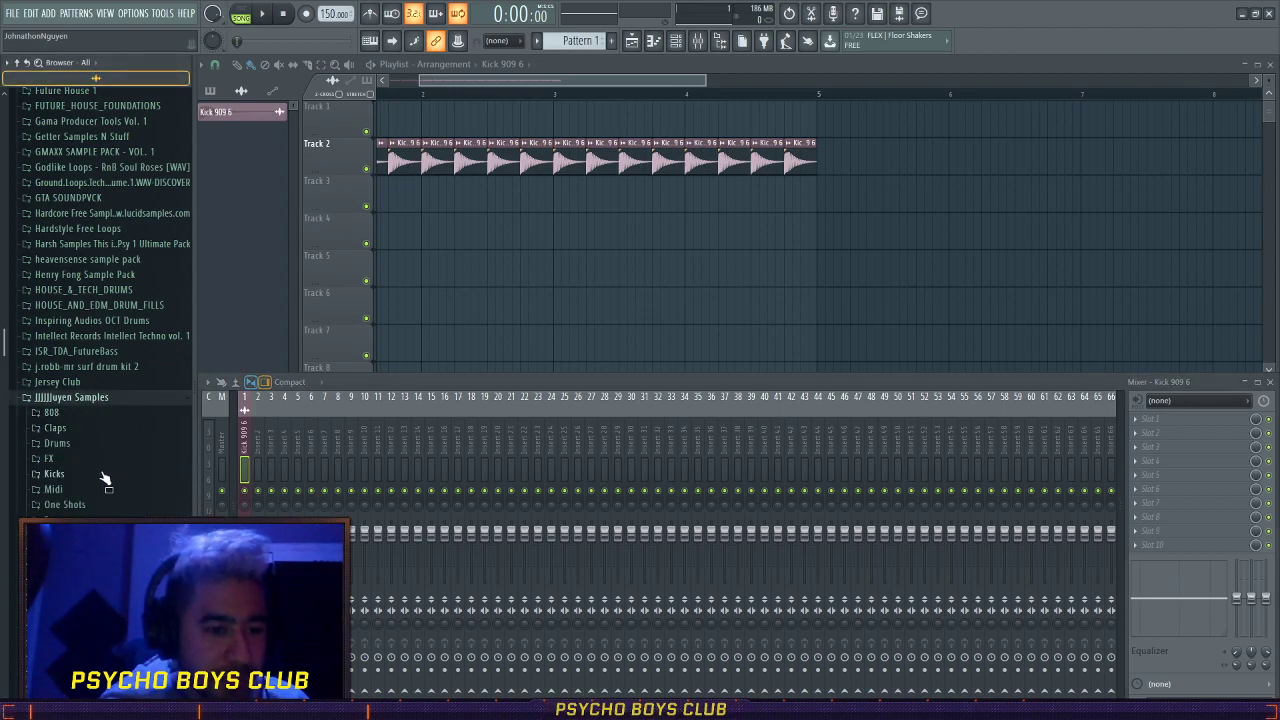
{"action": "scroll", "coordinate": [104, 470], "scroll_direction": "down", "scroll_amount": 5}
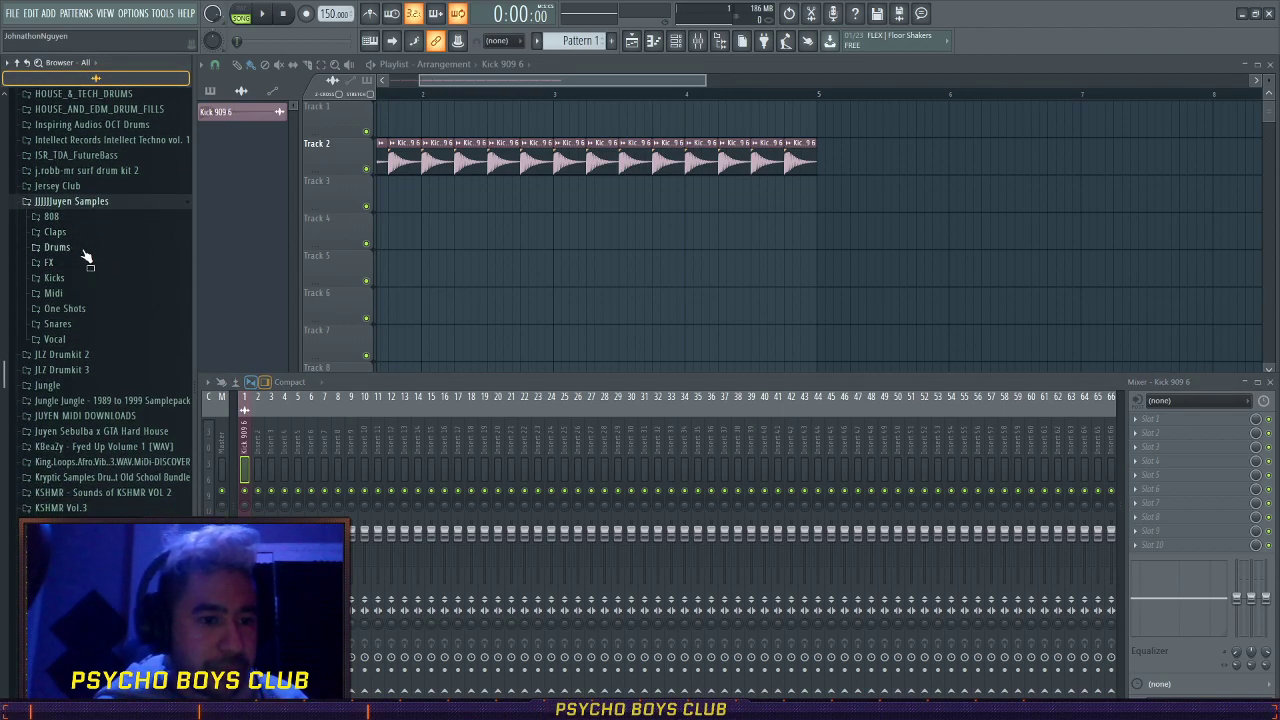
{"action": "left_click", "coordinate": [80, 280]}
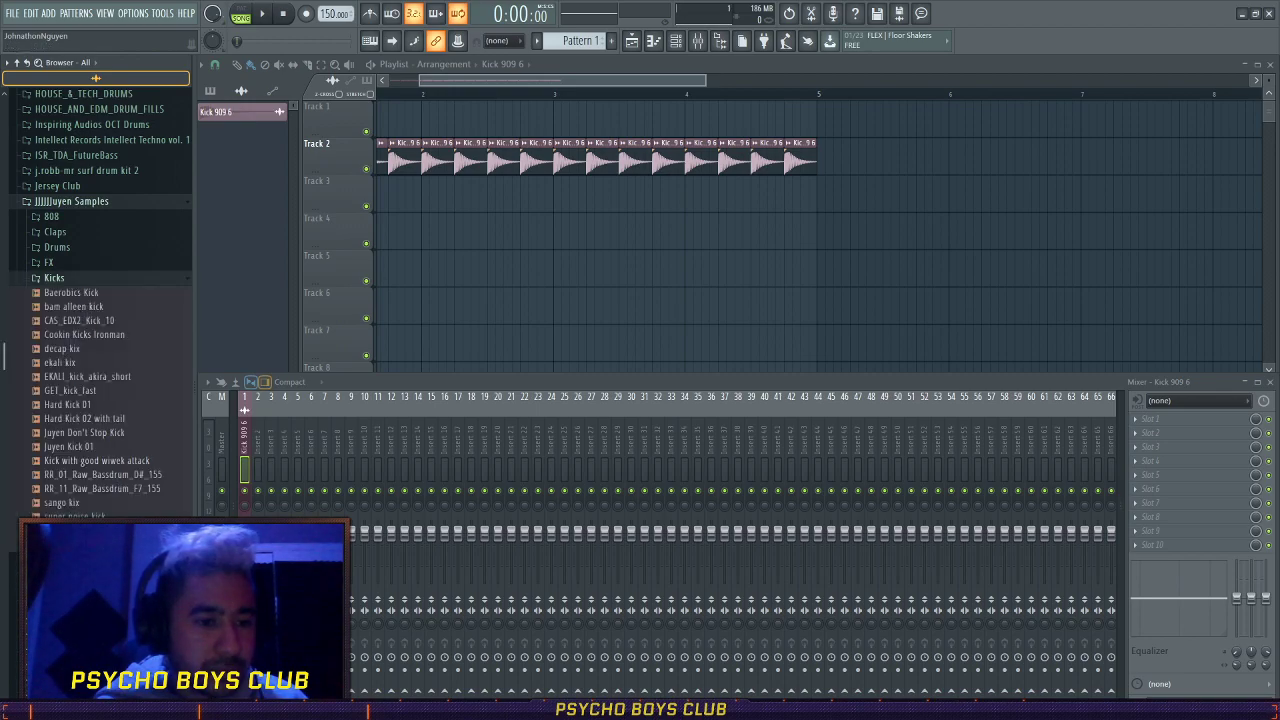
{"action": "left_click", "coordinate": [99, 363]}
{"action": "left_click_drag", "start_coordinate": [98, 357], "coordinate": [424, 212]}
{"action": "left_click", "coordinate": [77, 281]}
{"action": "scroll", "coordinate": [352, 276], "scroll_direction": "up", "scroll_amount": 5}
{"action": "scroll", "coordinate": [512, 189], "scroll_direction": "up", "scroll_amount": 3}
{"action": "left_click_drag", "start_coordinate": [512, 189], "coordinate": [482, 194]}
- Solo Track 3 to audition decap kix and slice its clip at the second beat
{"action": "right_click", "coordinate": [366, 206]}
{"action": "key", "text": "space"}
{"action": "key", "text": "space"}
{"action": "key", "text": "c"}
{"action": "scroll", "coordinate": [783, 246], "scroll_direction": "down", "scroll_amount": 2}
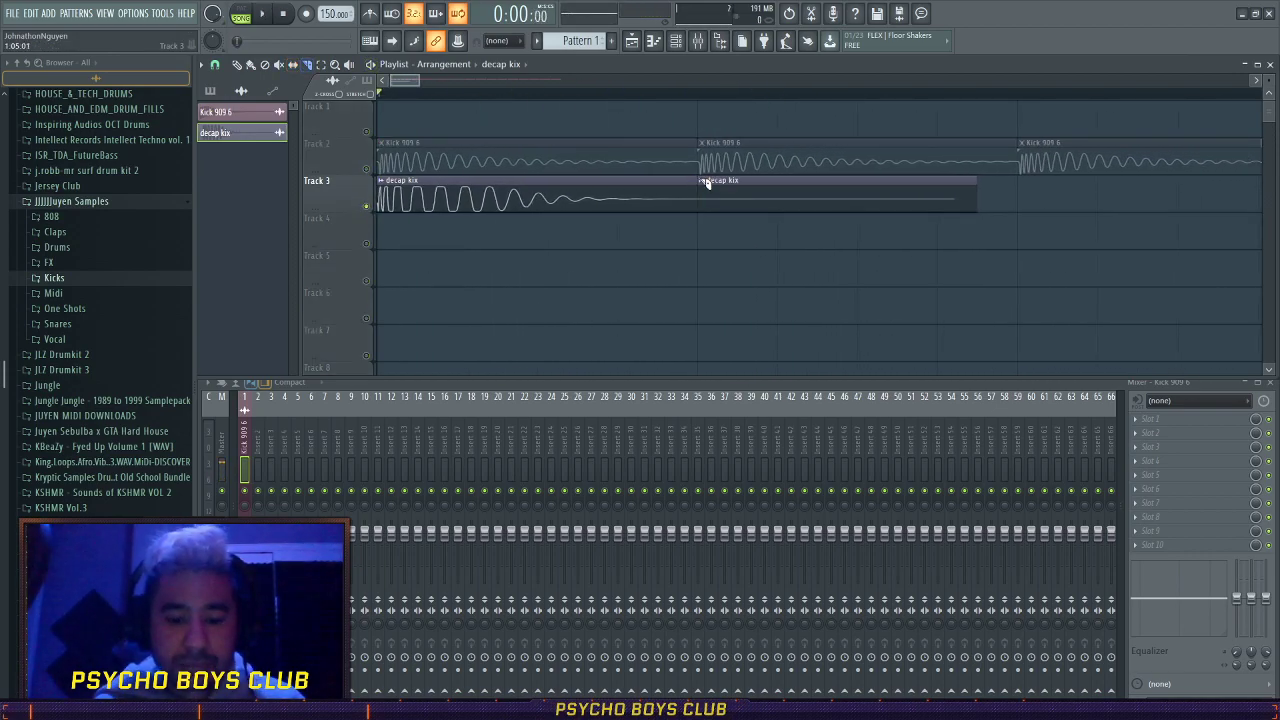
- Shorten decap kix to one beat and duplicate it on every beat of bars 1 to 4 on Track 3 while playing it back
{"action": "scroll", "coordinate": [705, 190], "scroll_direction": "down", "scroll_amount": 6}
{"action": "key", "text": "ctrl+b"}
{"action": "key", "text": "ctrl+b"}
{"action": "key", "text": "ctrl+b"}
{"action": "key", "text": "ctrl+b"}
{"action": "key", "text": "ctrl+b"}
{"action": "key", "text": "ctrl+b"}
{"action": "key", "text": "ctrl+b"}
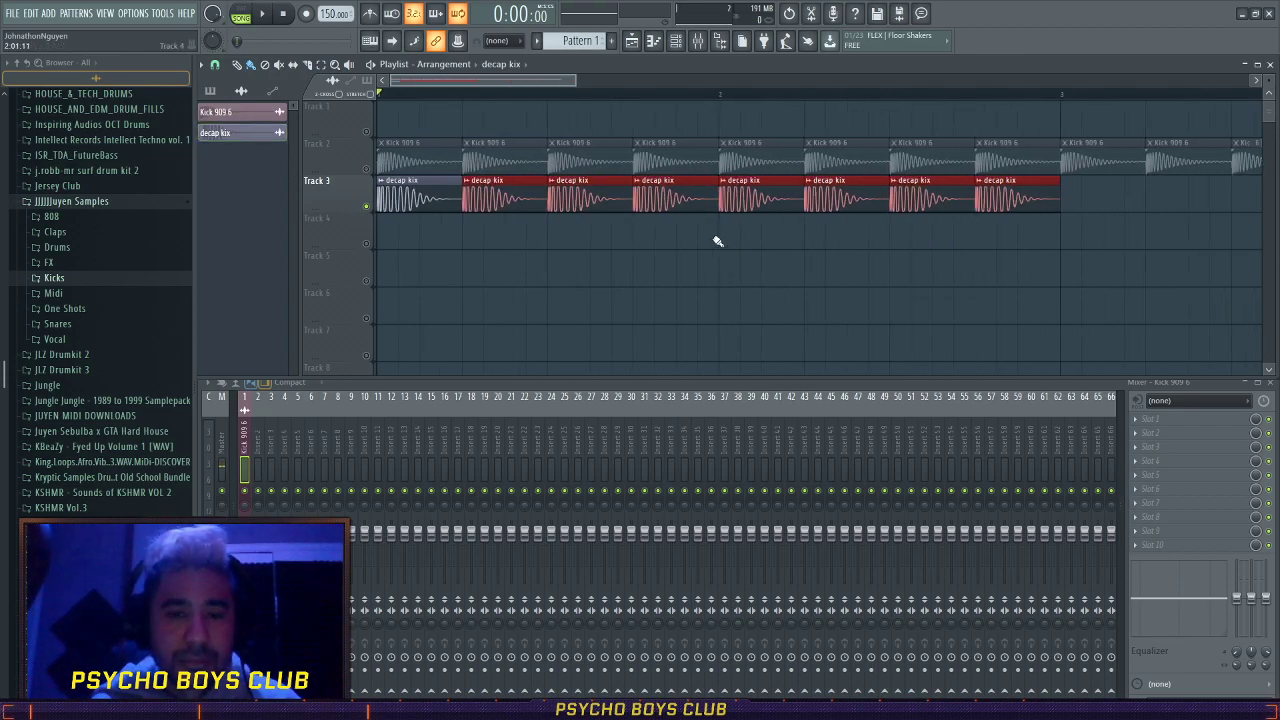
{"action": "key", "text": "space"}
{"action": "scroll", "coordinate": [730, 241], "scroll_direction": "down", "scroll_amount": 5}
{"action": "key", "text": "ctrl+b"}
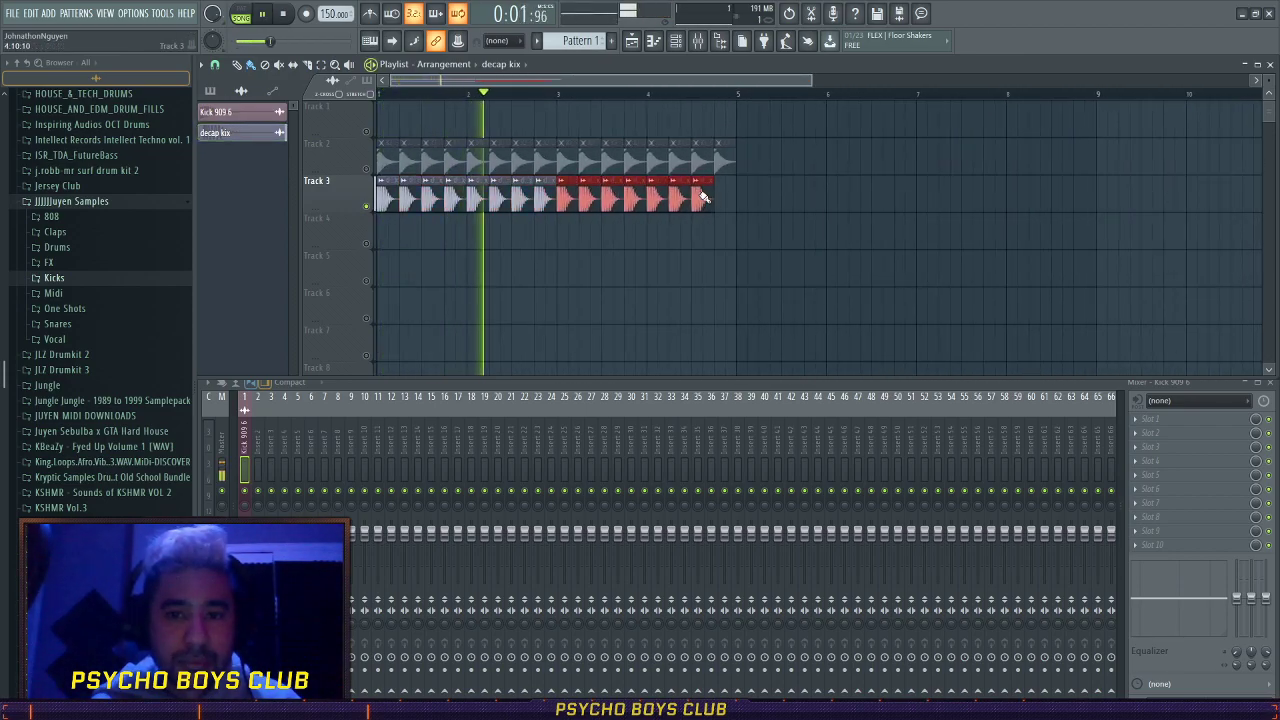
- Solo Track 2 in place of Track 3 and load iZotope Trash 2 on the Kick 909 6 mixer insert
{"action": "left_click", "coordinate": [374, 157]}
{"action": "key", "text": "space"}
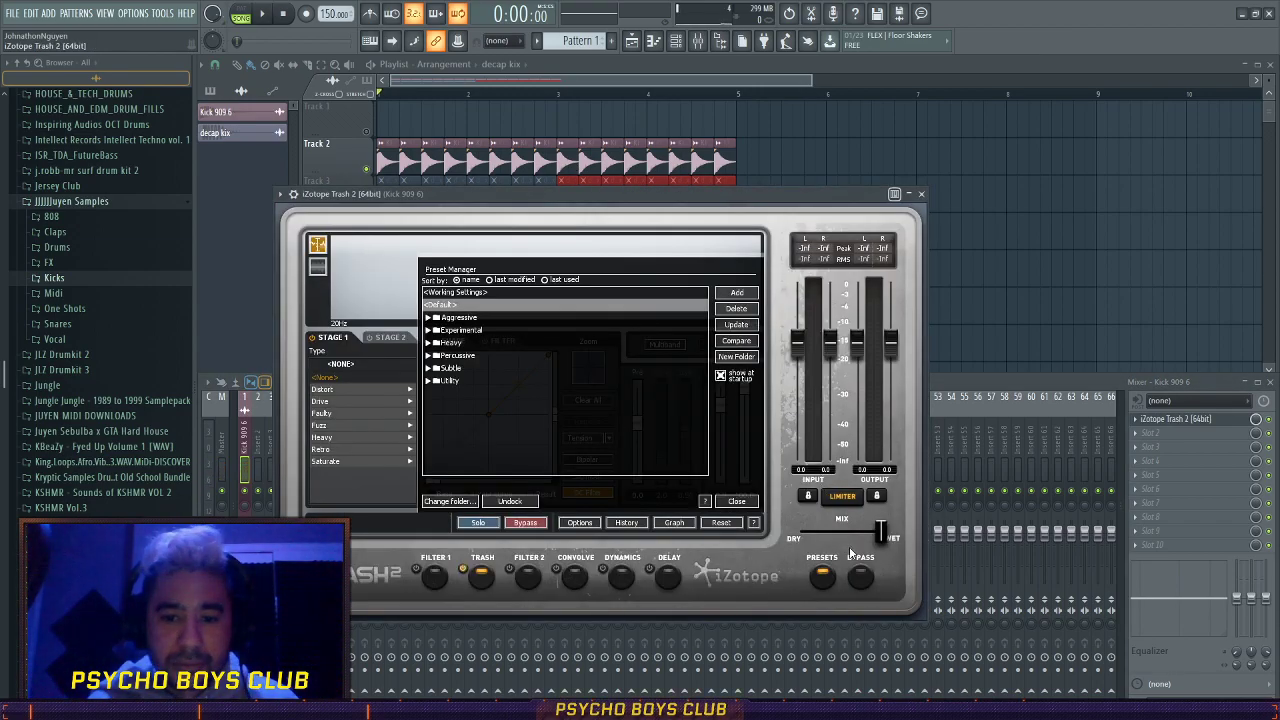
- Set Trash 2's Stage 1 to the Blues Driver type from the Distort category and play the kick through it
{"action": "left_click", "coordinate": [349, 390]}
{"action": "left_click", "coordinate": [737, 500]}
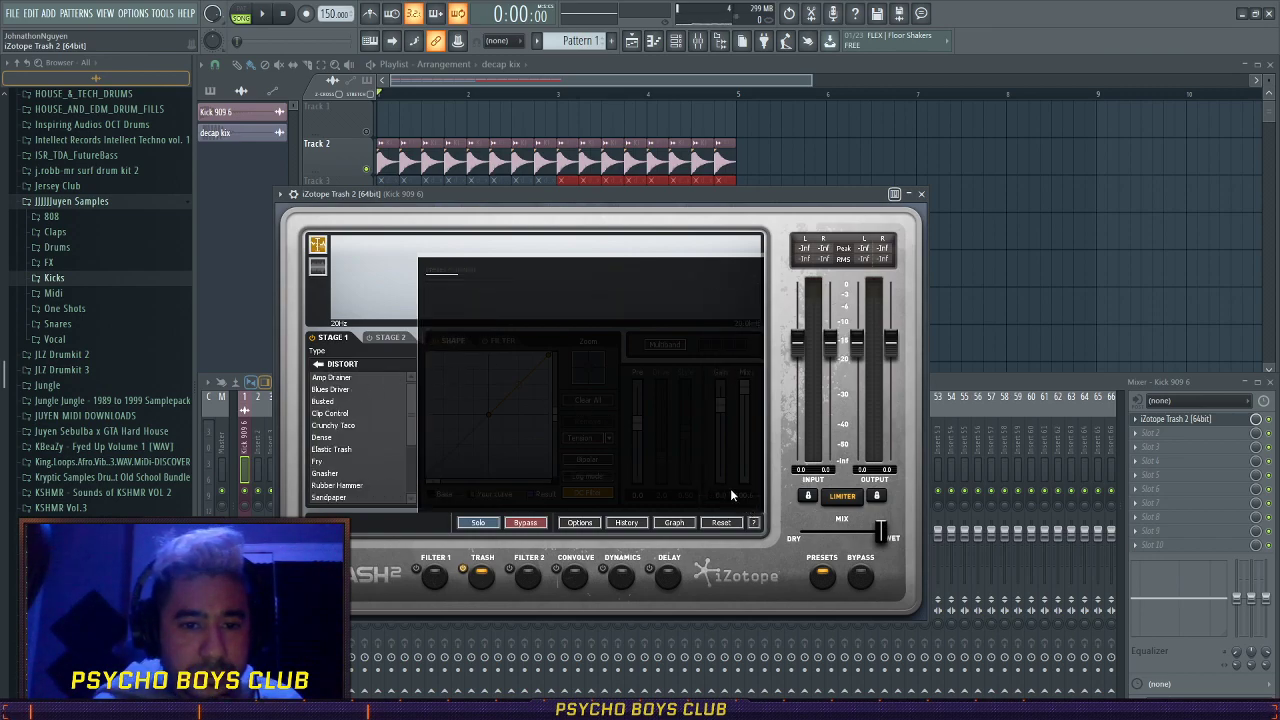
{"action": "left_click", "coordinate": [338, 390]}
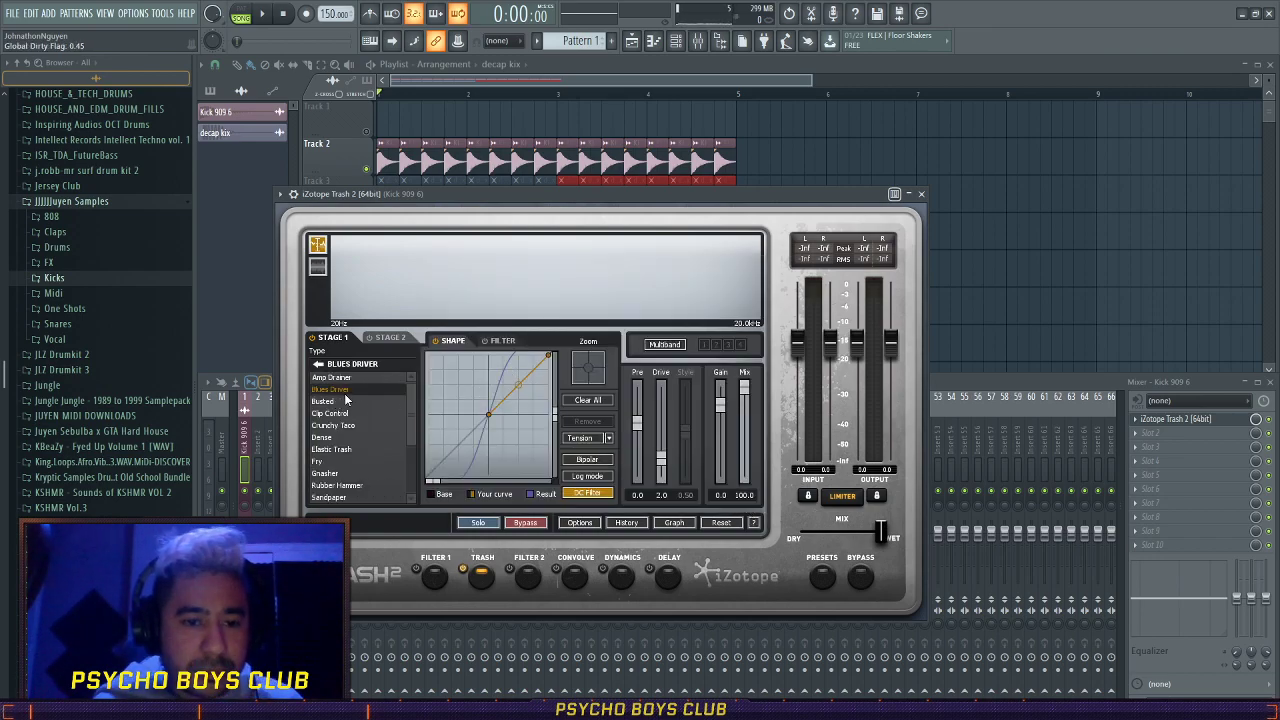
{"action": "key", "text": "space"}
{"action": "left_click_drag", "start_coordinate": [553, 193], "coordinate": [613, 201]}
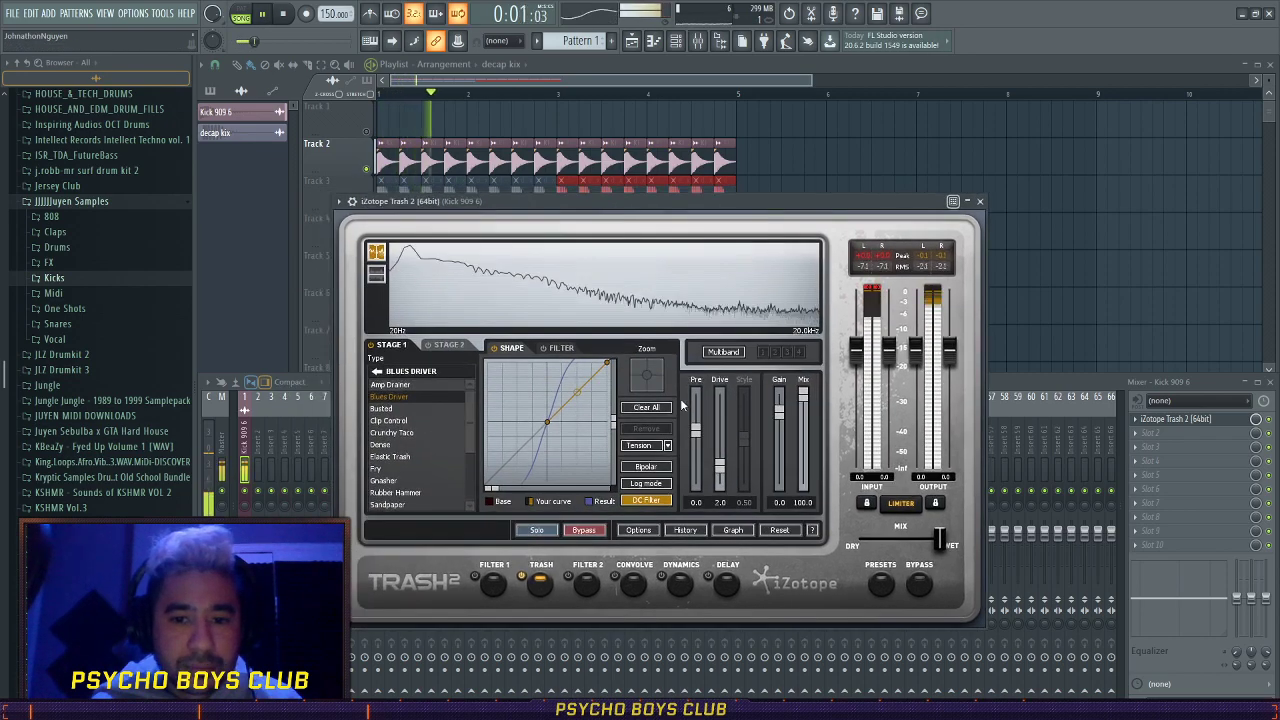
- Raise Trash 2's Stage 1 Pre to about 15.1 and load FabFilter Pro-Q 3 in the slot ahead of it
{"action": "left_click_drag", "start_coordinate": [695, 428], "coordinate": [697, 414]}
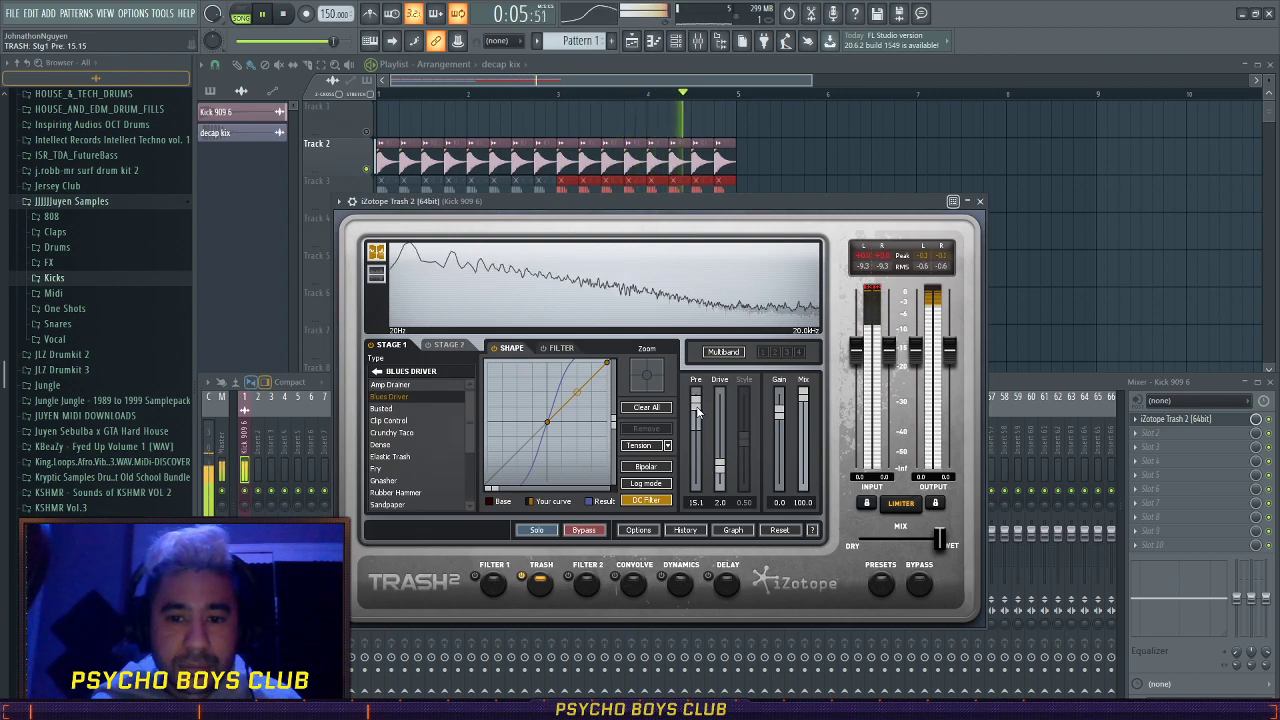
{"action": "left_click", "coordinate": [981, 202]}
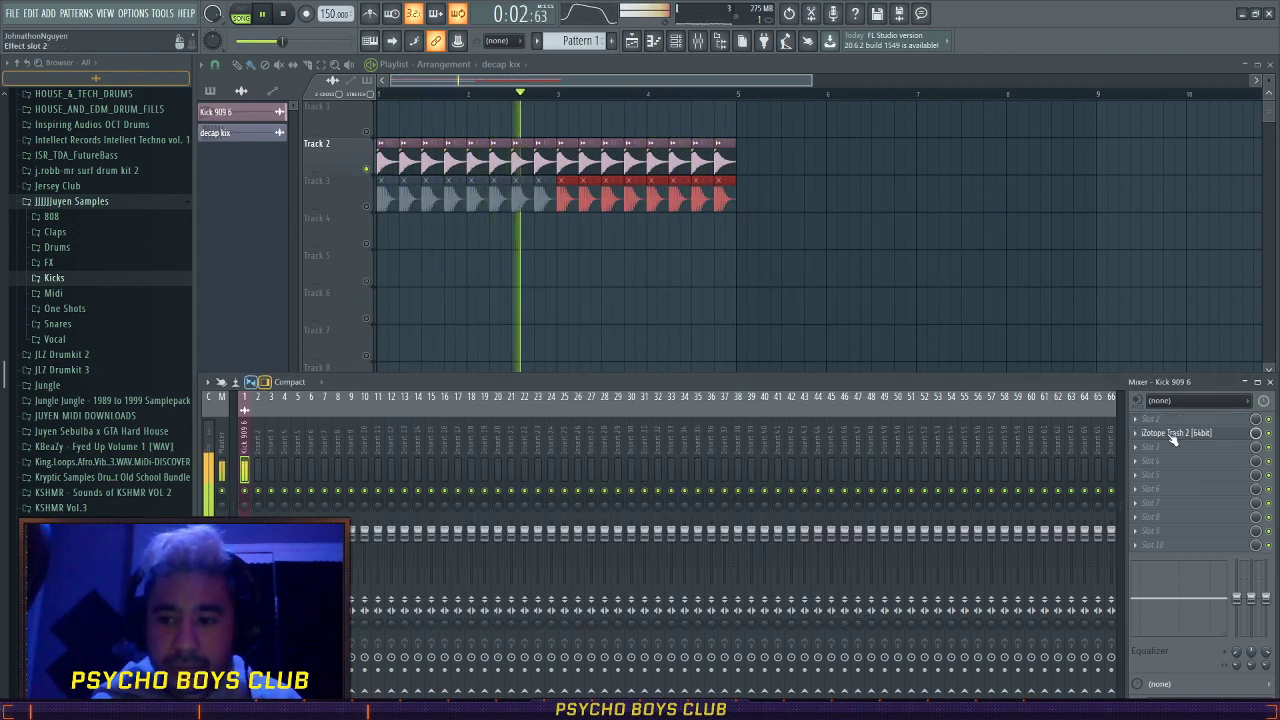
{"action": "left_click", "coordinate": [1136, 420]}
{"action": "left_click", "coordinate": [695, 531]}
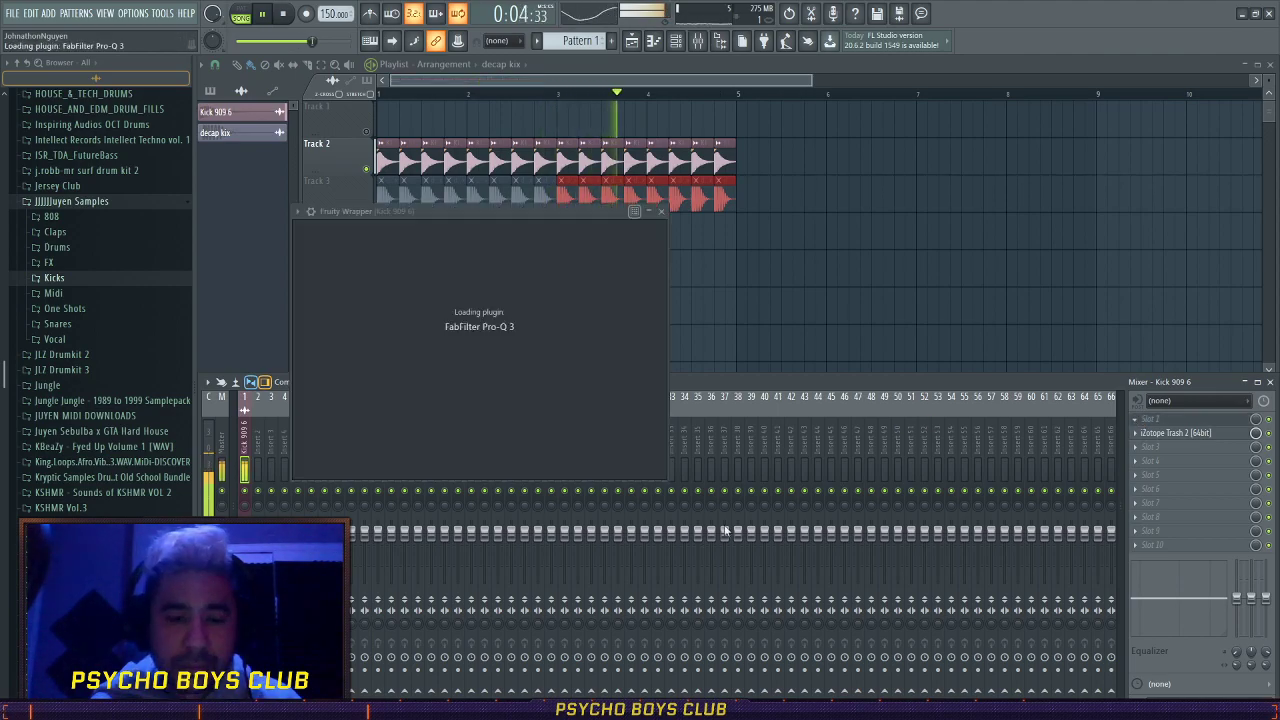
- Add a band at the low end and a bell band in Pro-Q 3 while the kick plays
{"action": "left_click", "coordinate": [305, 332]}
{"action": "left_click_drag", "start_coordinate": [305, 331], "coordinate": [334, 326]}
{"action": "mouse_move", "coordinate": [449, 330]}
{"action": "left_mouse_down"}
{"action": "mouse_move", "coordinate": [452, 362]}
{"action": "mouse_move", "coordinate": [443, 343]}
{"action": "mouse_move", "coordinate": [391, 346]}
{"action": "mouse_move", "coordinate": [414, 386]}
{"action": "mouse_move", "coordinate": [397, 378]}
{"action": "mouse_move", "coordinate": [437, 349]}
{"action": "mouse_move", "coordinate": [455, 354]}
{"action": "left_mouse_up"}
{"action": "scroll", "coordinate": [452, 362], "scroll_direction": "up", "scroll_amount": 2}
- Set Kick 909 6's time-stretching mode to Stretch and close its channel settings
{"action": "double_click", "coordinate": [611, 161]}
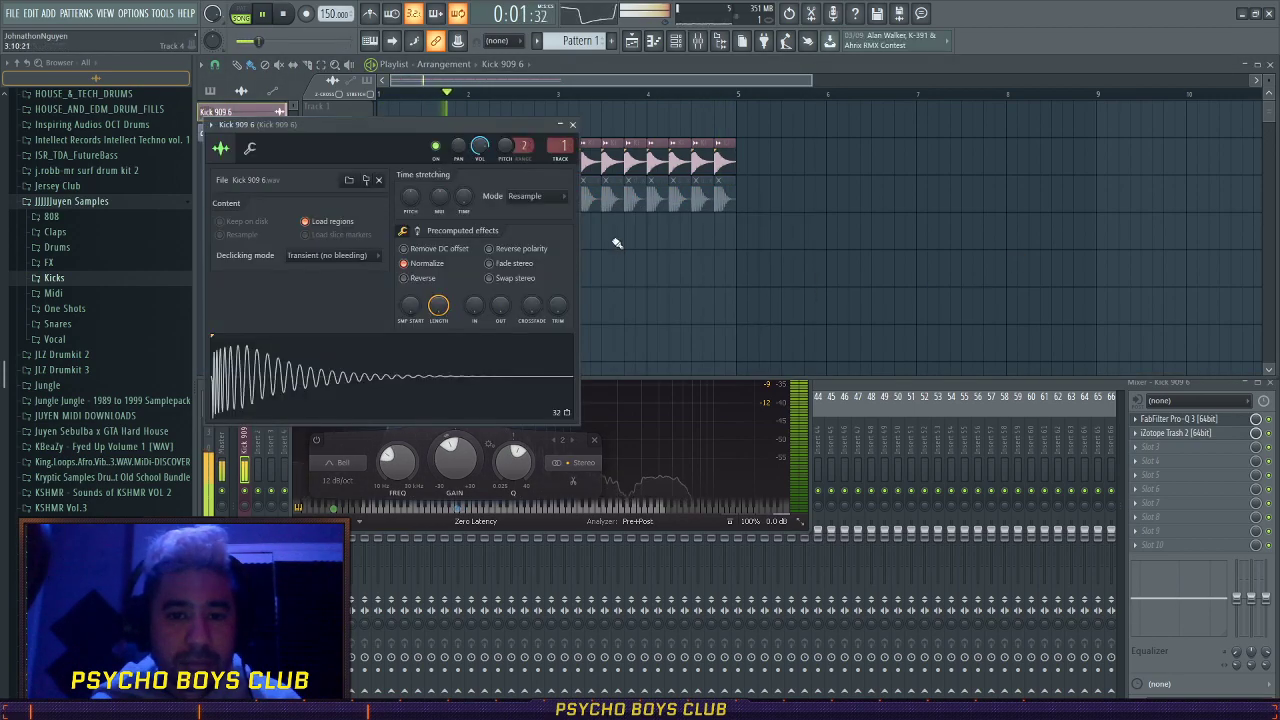
{"action": "left_click", "coordinate": [527, 201]}
{"action": "left_click", "coordinate": [536, 232]}
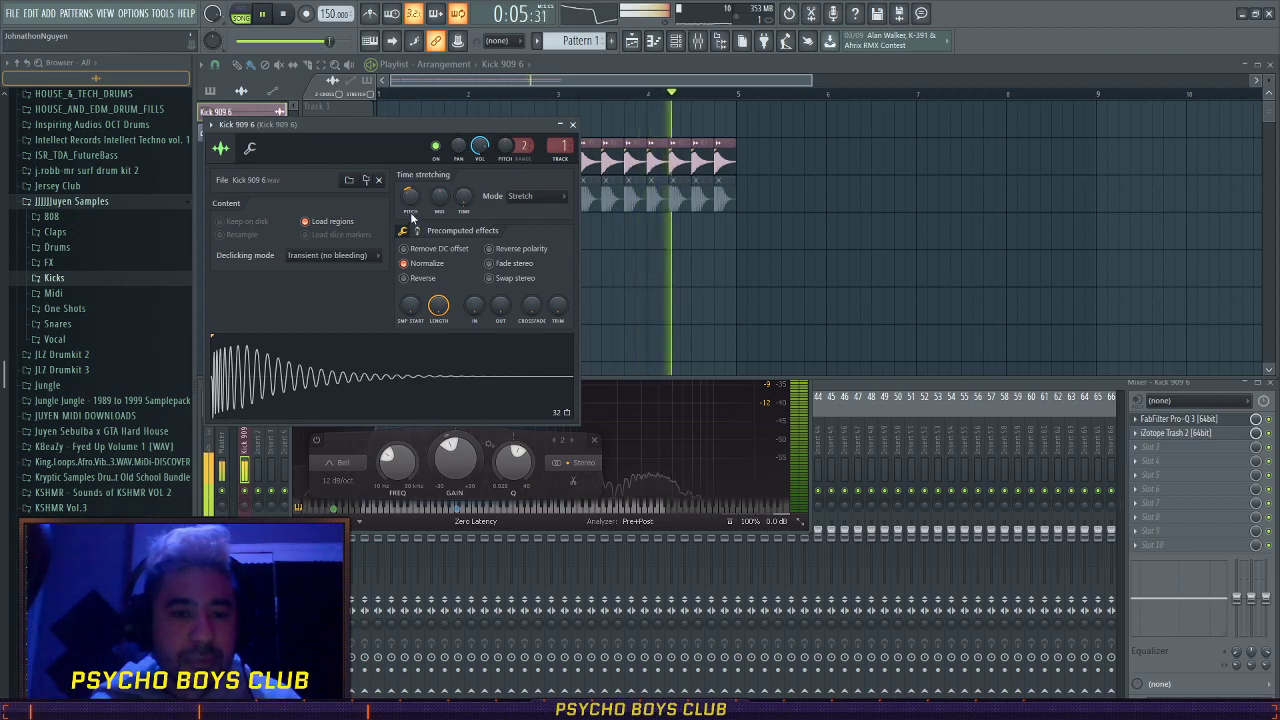
{"action": "left_click", "coordinate": [572, 124]}
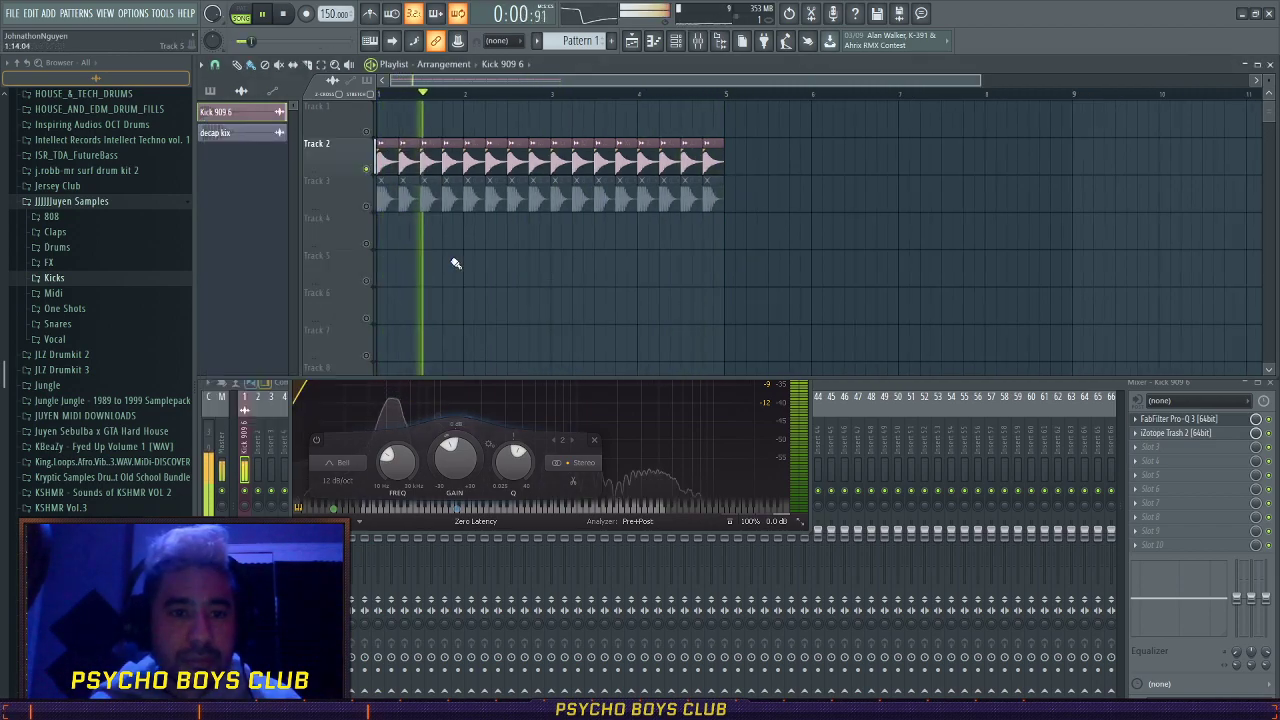
- Move all Kick 909 6 and decap kix clips to start at bar 9 and stop playback
{"action": "scroll", "coordinate": [560, 252], "scroll_direction": "down", "scroll_amount": 3}
{"action": "left_click_drag", "start_coordinate": [674, 240], "coordinate": [732, 184]}
{"action": "right_click", "coordinate": [683, 196]}
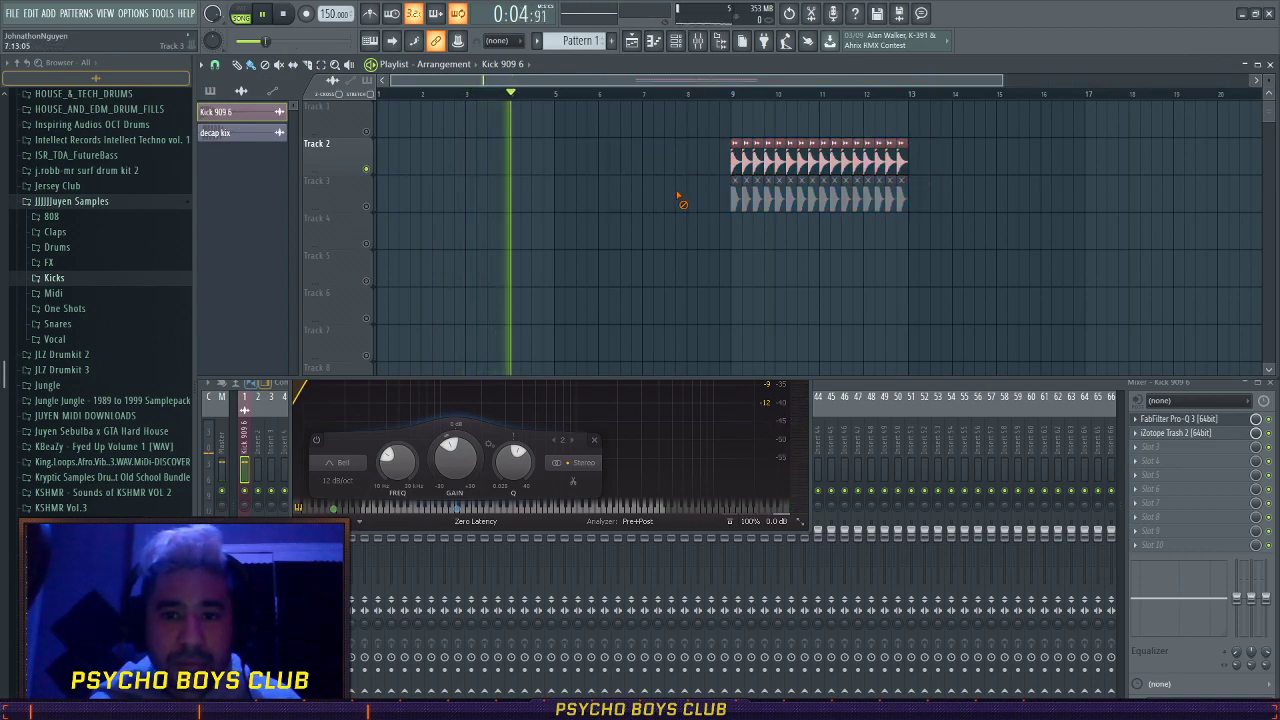
{"action": "key", "text": "space"}
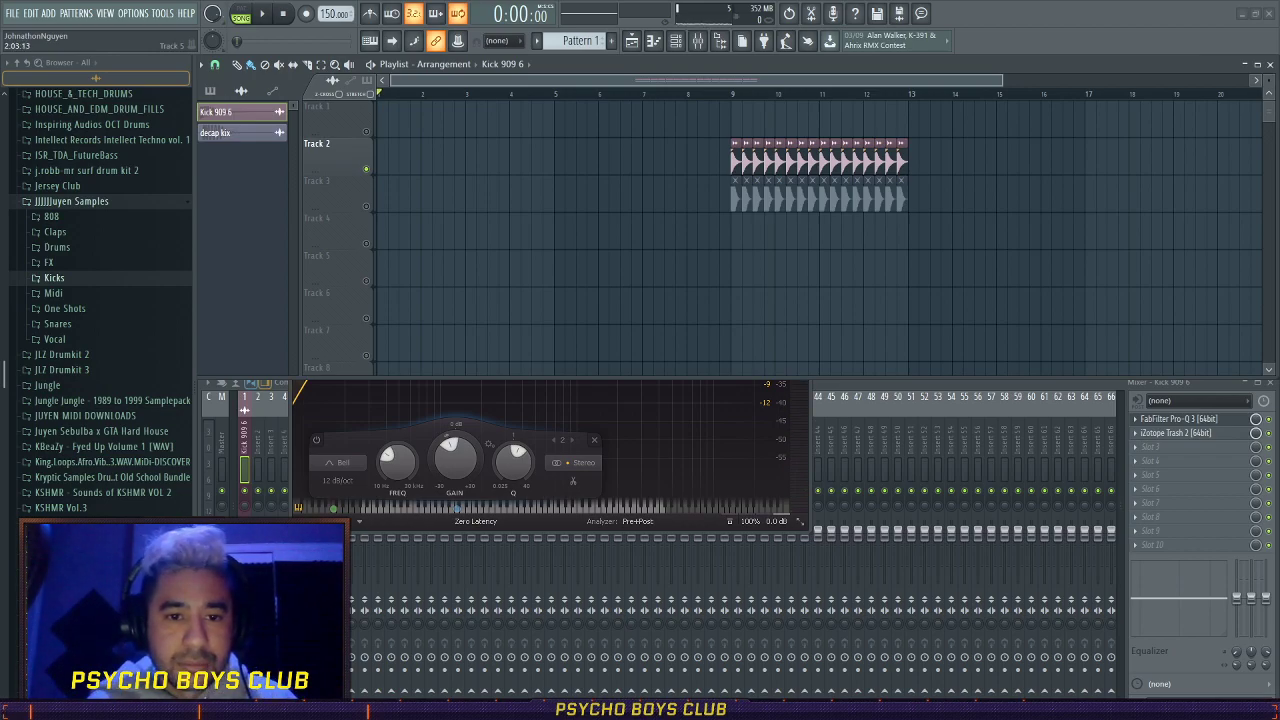
- Place Snare 909 1 at the start of Track 2 and make a time selection over the first beat
{"action": "left_click_drag", "start_coordinate": [505, 150], "coordinate": [378, 164]}
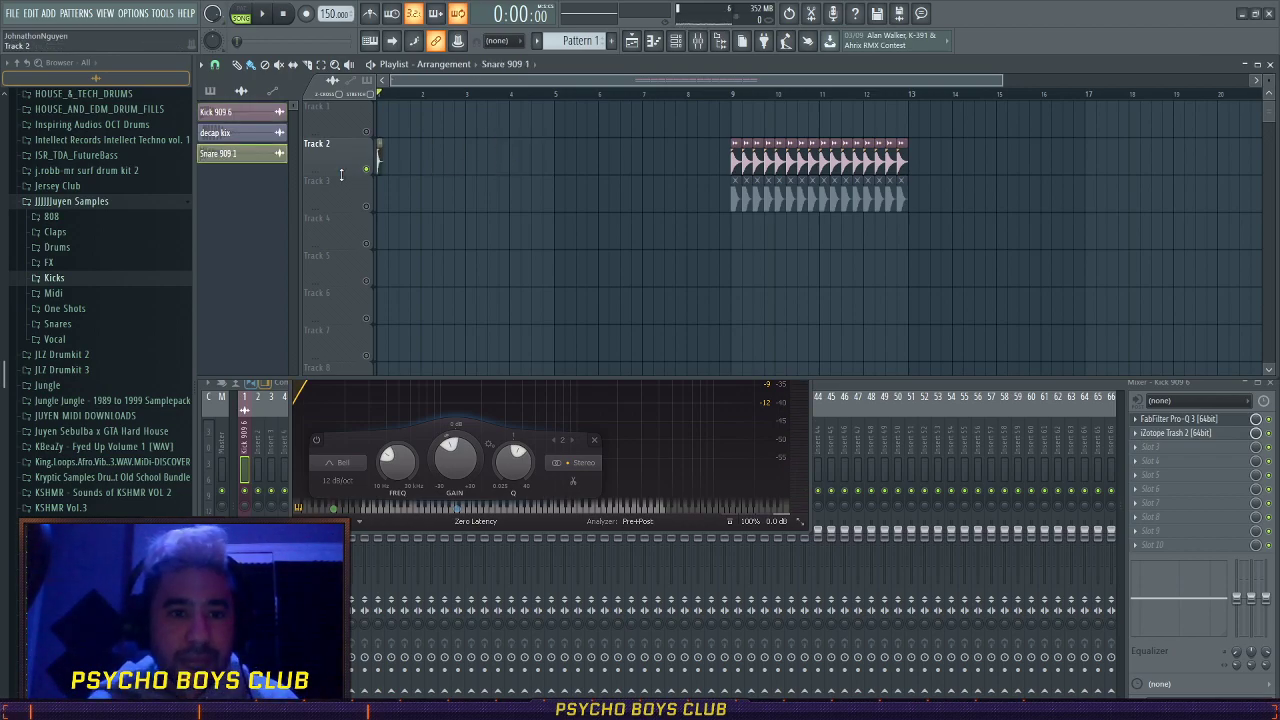
{"action": "scroll", "coordinate": [386, 98], "scroll_direction": "up", "scroll_amount": 5}
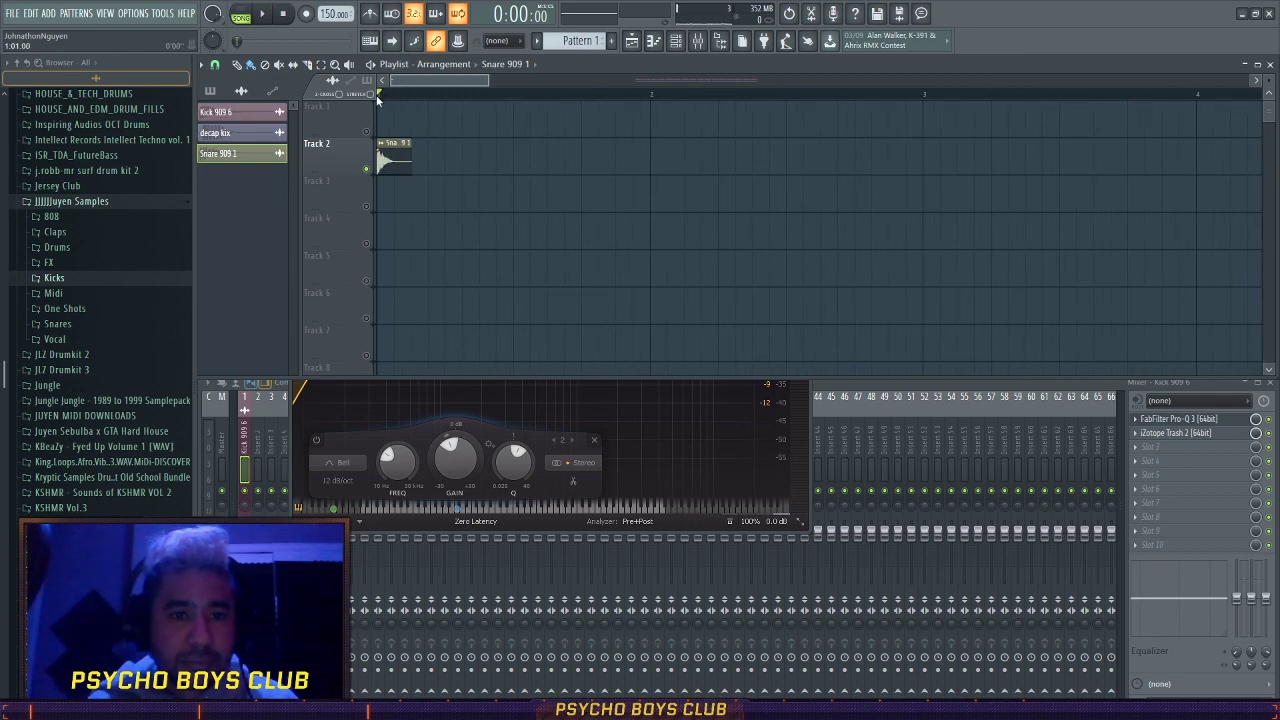
{"action": "left_click_drag", "start_coordinate": [380, 94], "coordinate": [446, 127]}
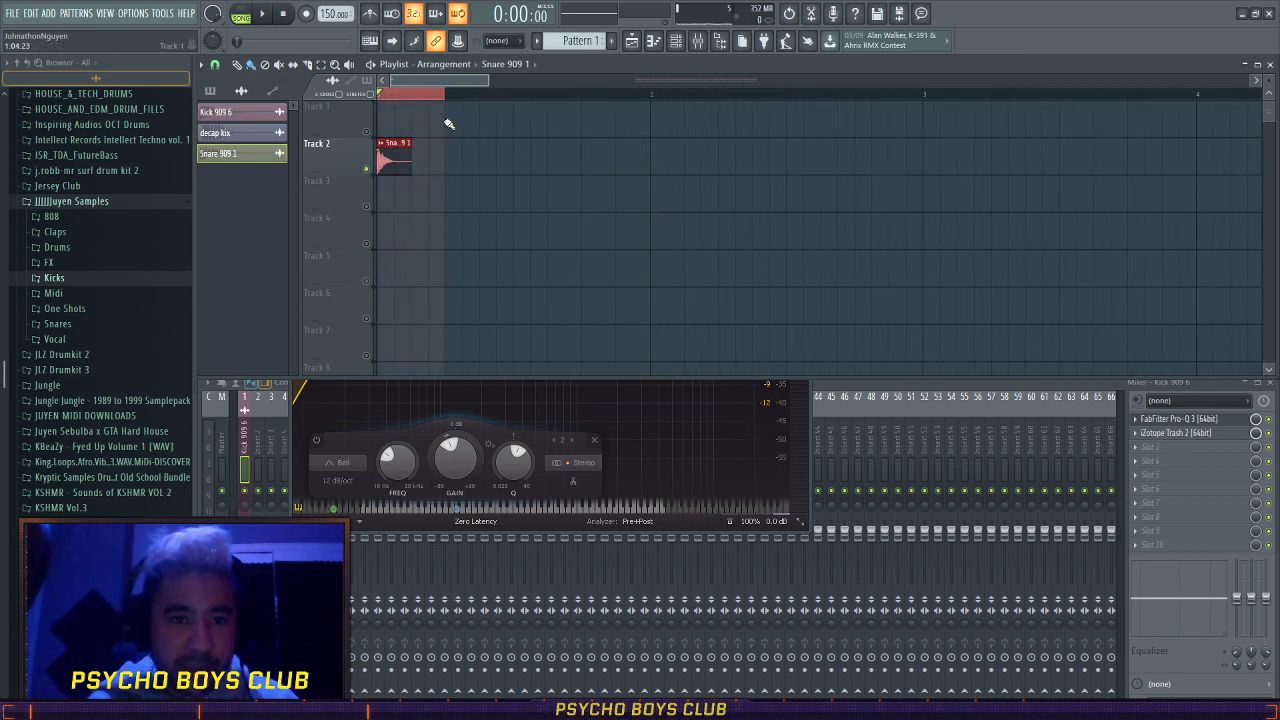
- Play Snare 909 1 and locate its sample file in the browser from its channel settings
{"action": "double_click", "coordinate": [385, 160]}
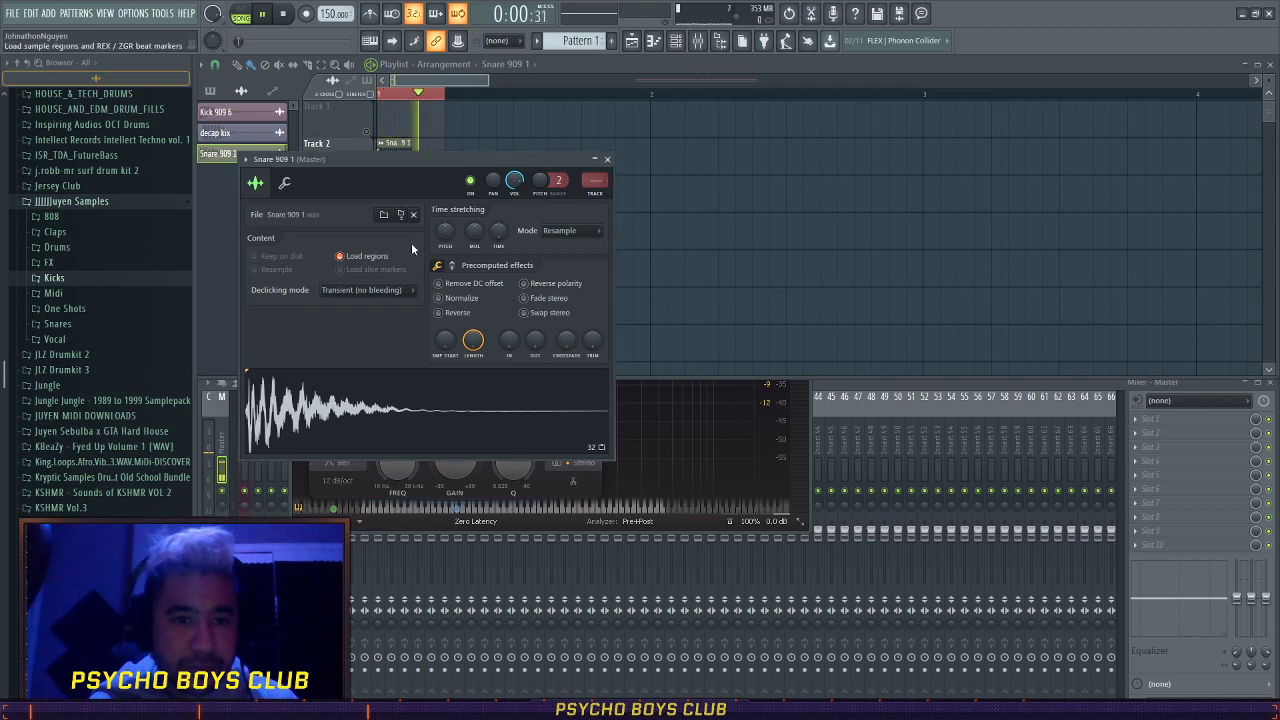
{"action": "left_click", "coordinate": [403, 216]}
{"action": "left_click", "coordinate": [607, 159]}
{"action": "key", "text": "space"}
- Audition the neighbouring Snare 909 samples and place Snare 909 6 at the start of Track 2 instead of Snare 909 1
{"action": "left_click", "coordinate": [55, 516]}
{"action": "scroll", "coordinate": [83, 294], "scroll_direction": "down", "scroll_amount": 9}
{"action": "left_click", "coordinate": [85, 294]}
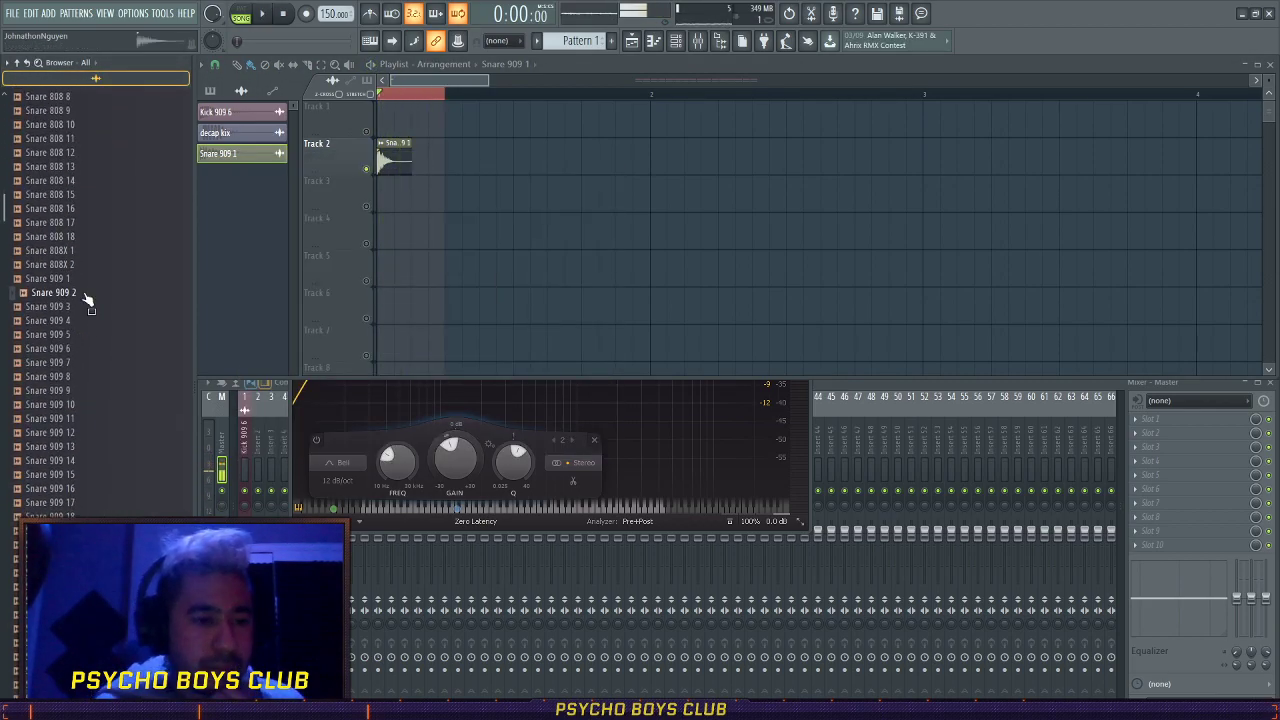
{"action": "left_click", "coordinate": [89, 308]}
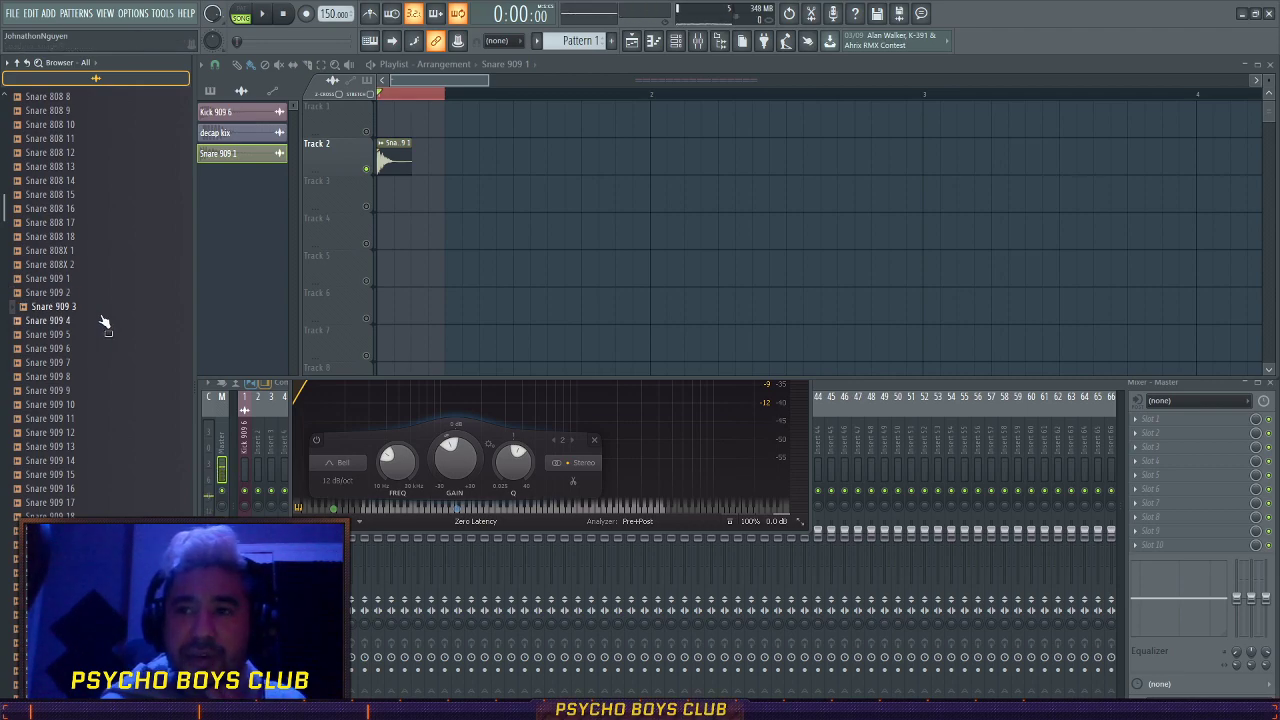
{"action": "key", "text": "Down"}
{"action": "key", "text": "Down"}
{"action": "key", "text": "Down"}
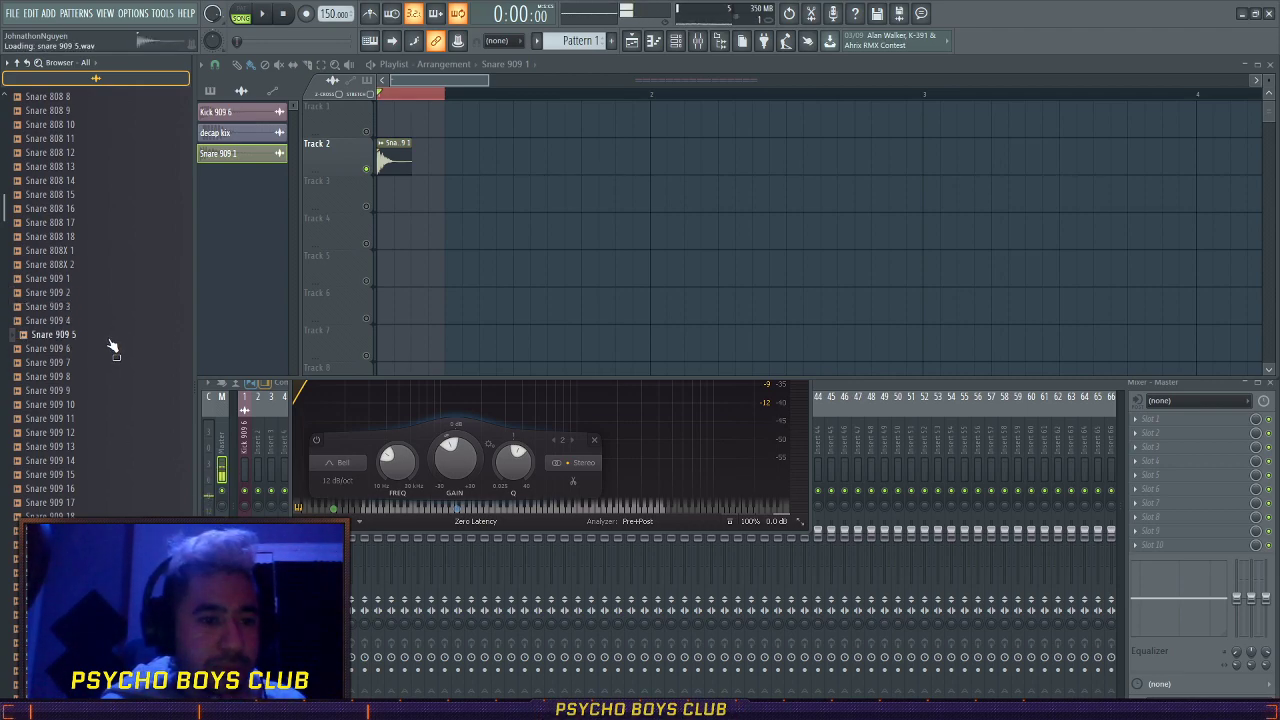
{"action": "key", "text": "Down"}
{"action": "left_click", "coordinate": [101, 378]}
{"action": "left_click", "coordinate": [98, 390]}
{"action": "left_click", "coordinate": [98, 348]}
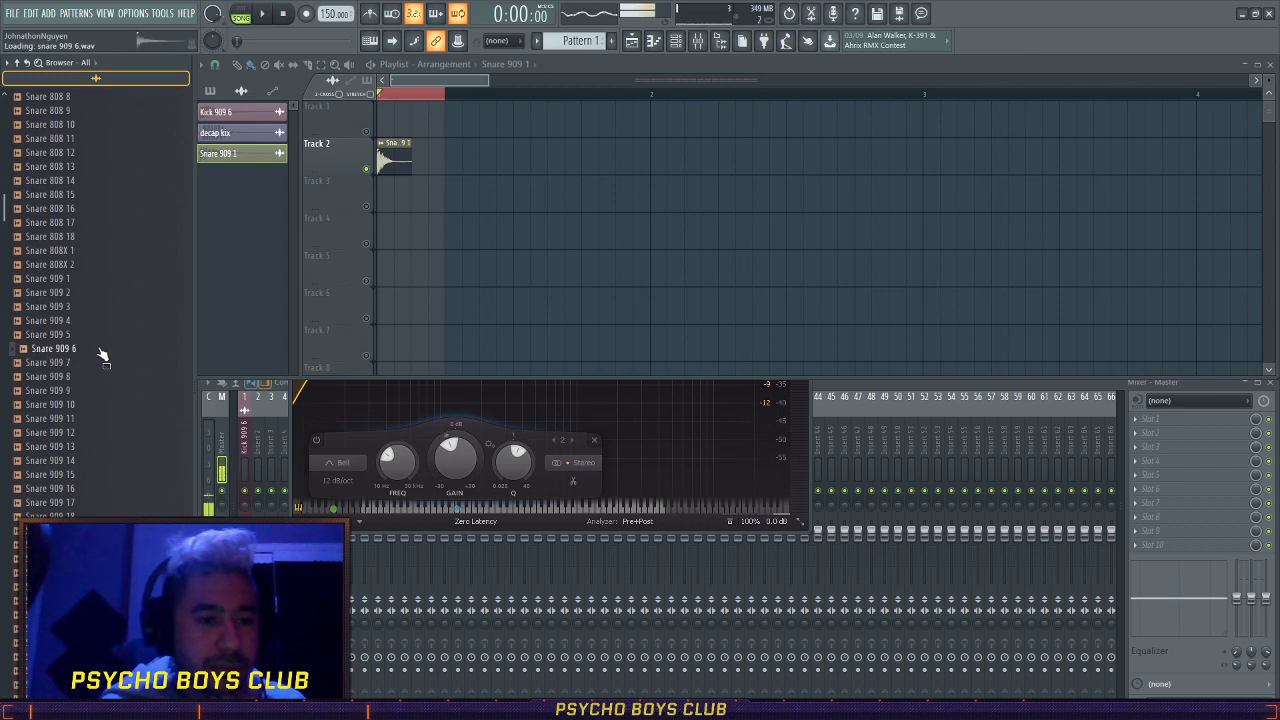
{"action": "left_click_drag", "start_coordinate": [100, 352], "coordinate": [397, 157]}
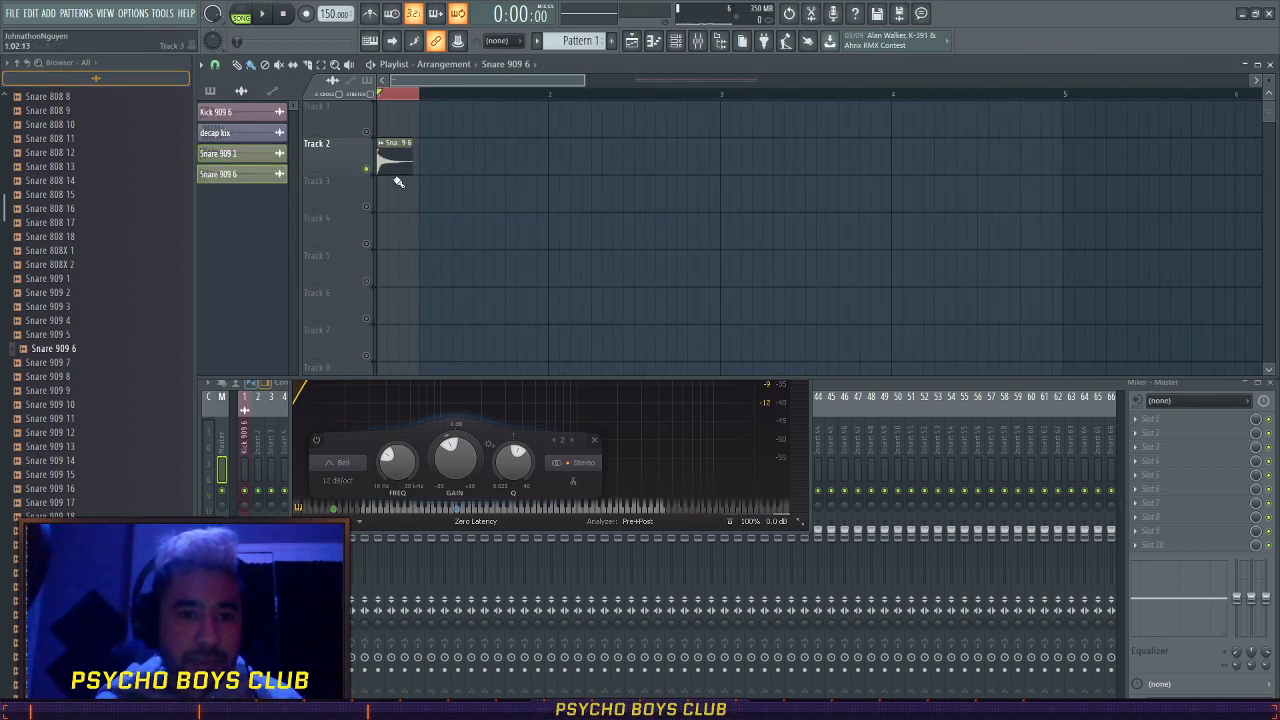
- Duplicate the Snare 909 6 clip repeatedly on every beat along Track 2 from bar 1
{"action": "scroll", "coordinate": [418, 187], "scroll_direction": "up", "scroll_amount": 3}
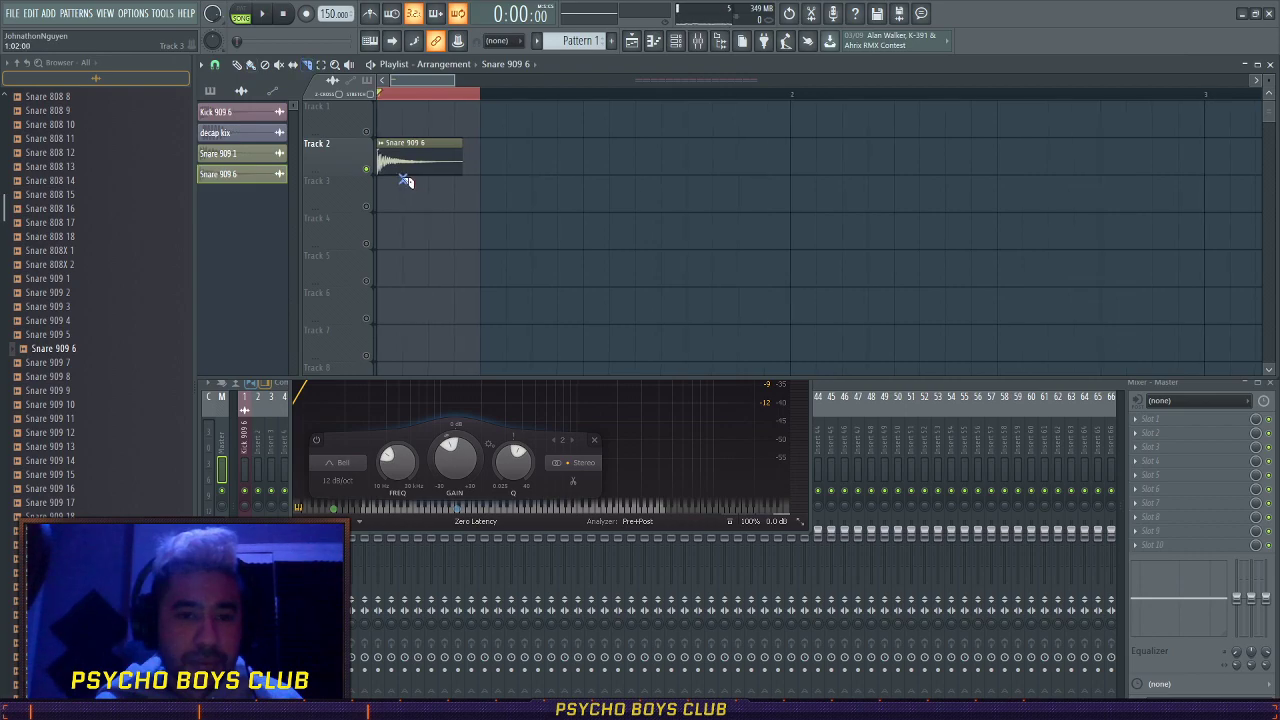
{"action": "scroll", "coordinate": [386, 155], "scroll_direction": "down", "scroll_amount": 6}
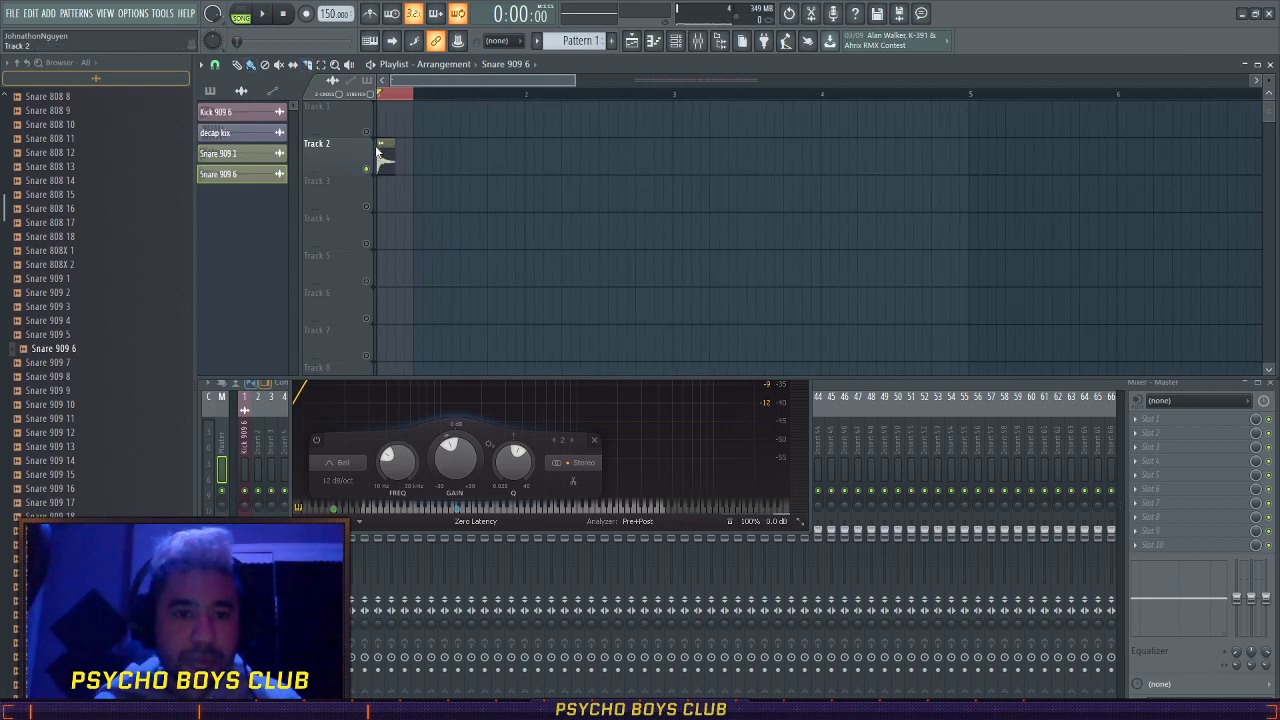
{"action": "scroll", "coordinate": [381, 159], "scroll_direction": "down", "scroll_amount": 1}
{"action": "key", "text": "ctrl+b"}
{"action": "key", "text": "ctrl+b"}
{"action": "key", "text": "ctrl+b"}
{"action": "key", "text": "ctrl+b"}
{"action": "key", "text": "ctrl+b"}
{"action": "key", "text": "ctrl+b"}
{"action": "key", "text": "ctrl+b"}
{"action": "key", "text": "ctrl+b"}
{"action": "key", "text": "ctrl+b"}
{"action": "key", "text": "ctrl+b"}
{"action": "key", "text": "ctrl+b"}
{"action": "key", "text": "ctrl+b"}
{"action": "key", "text": "ctrl+b"}
{"action": "key", "text": "ctrl+b"}
{"action": "key", "text": "ctrl+b"}
{"action": "key", "text": "ctrl+b"}
{"action": "key", "text": "ctrl+b"}
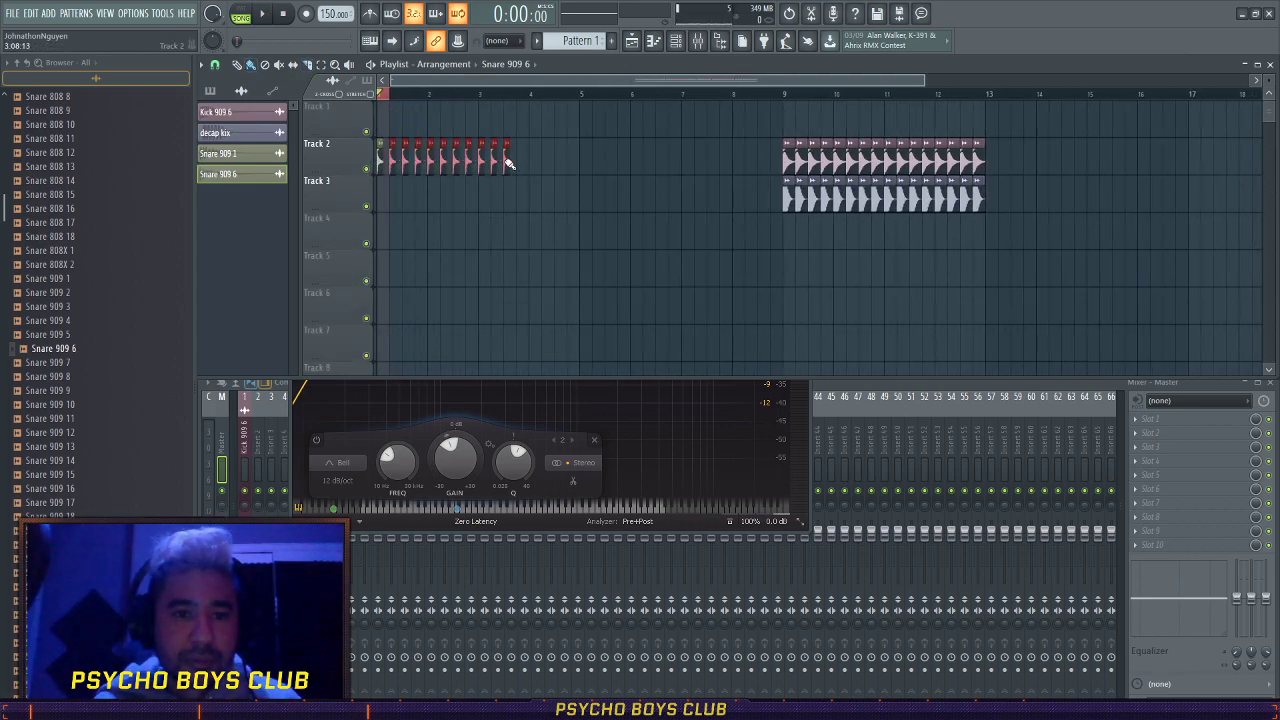
- Tighten the Snare 909 6 clips on Track 2 to every half beat and copy them to fill bars 1 to 8
{"action": "scroll", "coordinate": [370, 176], "scroll_direction": "up", "scroll_amount": 4}
{"action": "scroll", "coordinate": [924, 199], "scroll_direction": "down", "scroll_amount": 1}
{"action": "right_click", "coordinate": [941, 170]}
{"action": "right_click", "coordinate": [904, 164]}
{"action": "left_click_drag", "start_coordinate": [979, 200], "coordinate": [397, 169]}
{"action": "scroll", "coordinate": [537, 191], "scroll_direction": "down", "scroll_amount": 2}
{"action": "left_click_drag", "start_coordinate": [660, 209], "coordinate": [652, 176]}
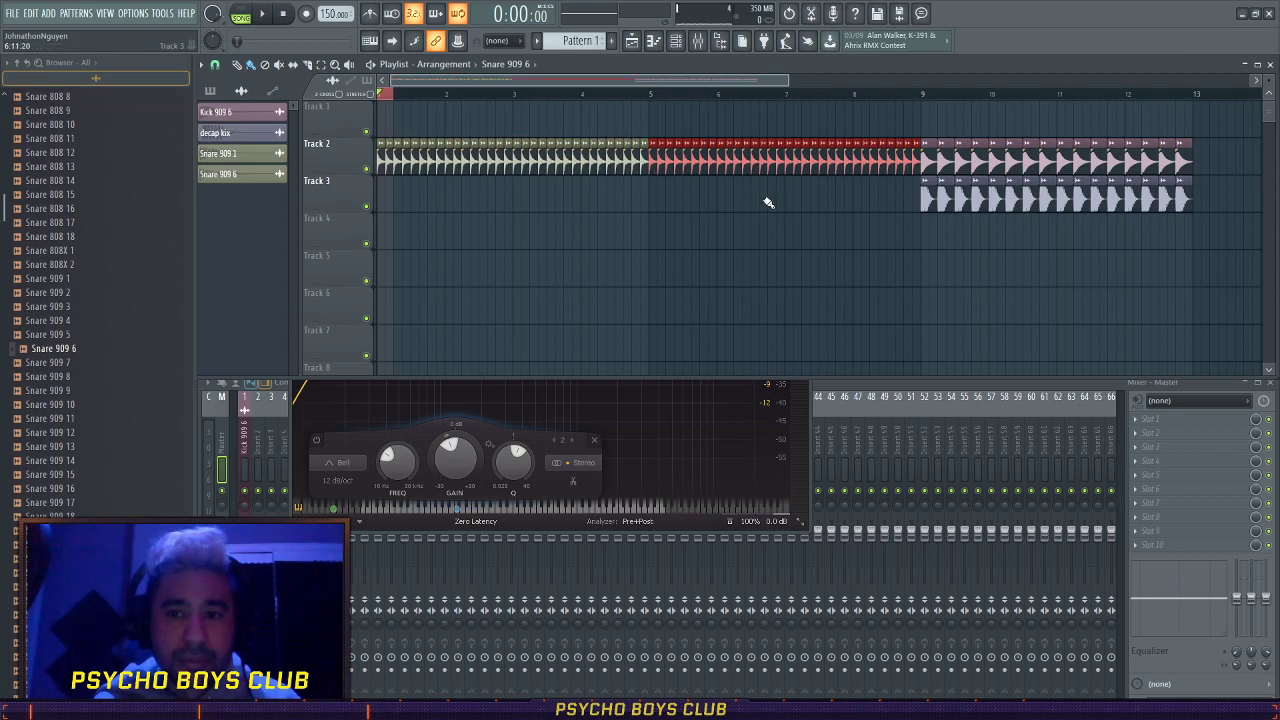
- Delete the Snare 909 6 clips in bar 8 on Track 2
{"action": "scroll", "coordinate": [1014, 240], "scroll_direction": "up", "scroll_amount": 4}
{"action": "left_click", "coordinate": [751, 181], "text": "ctrl"}
{"action": "right_click", "coordinate": [699, 164]}
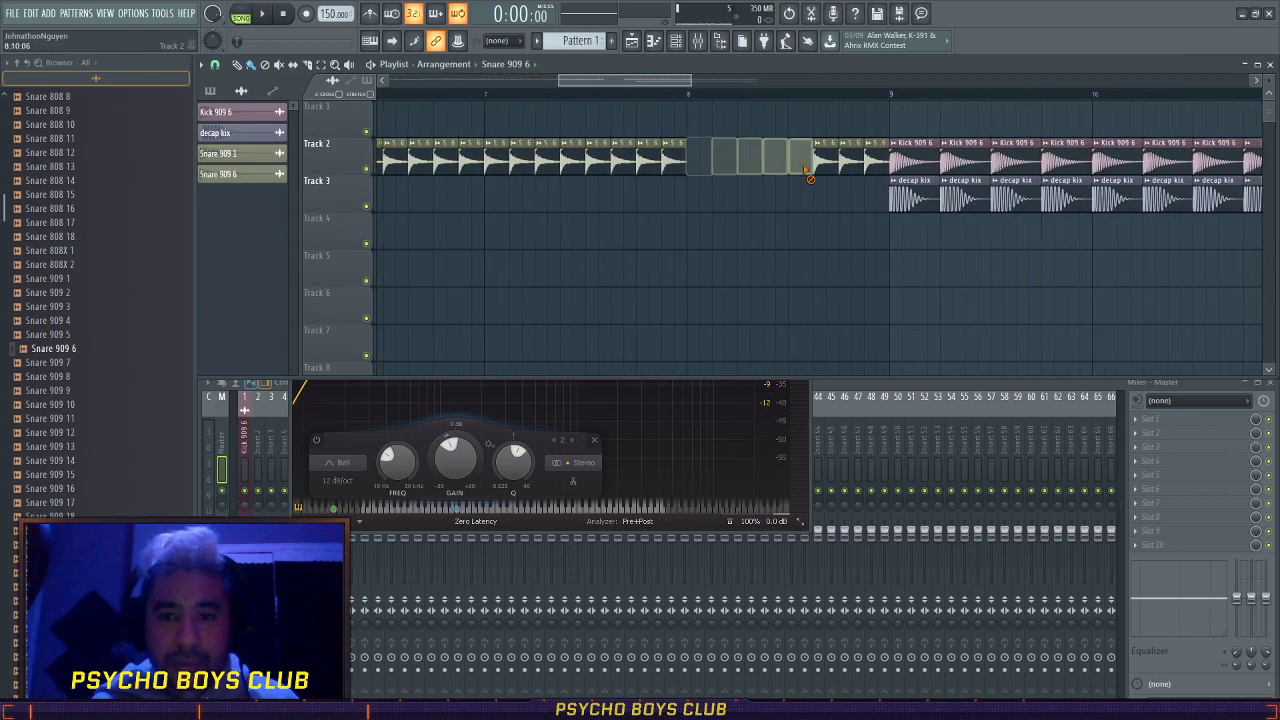
{"action": "left_click_drag", "start_coordinate": [682, 82], "coordinate": [505, 84]}
{"action": "scroll", "coordinate": [450, 207], "scroll_direction": "down", "scroll_amount": 4}
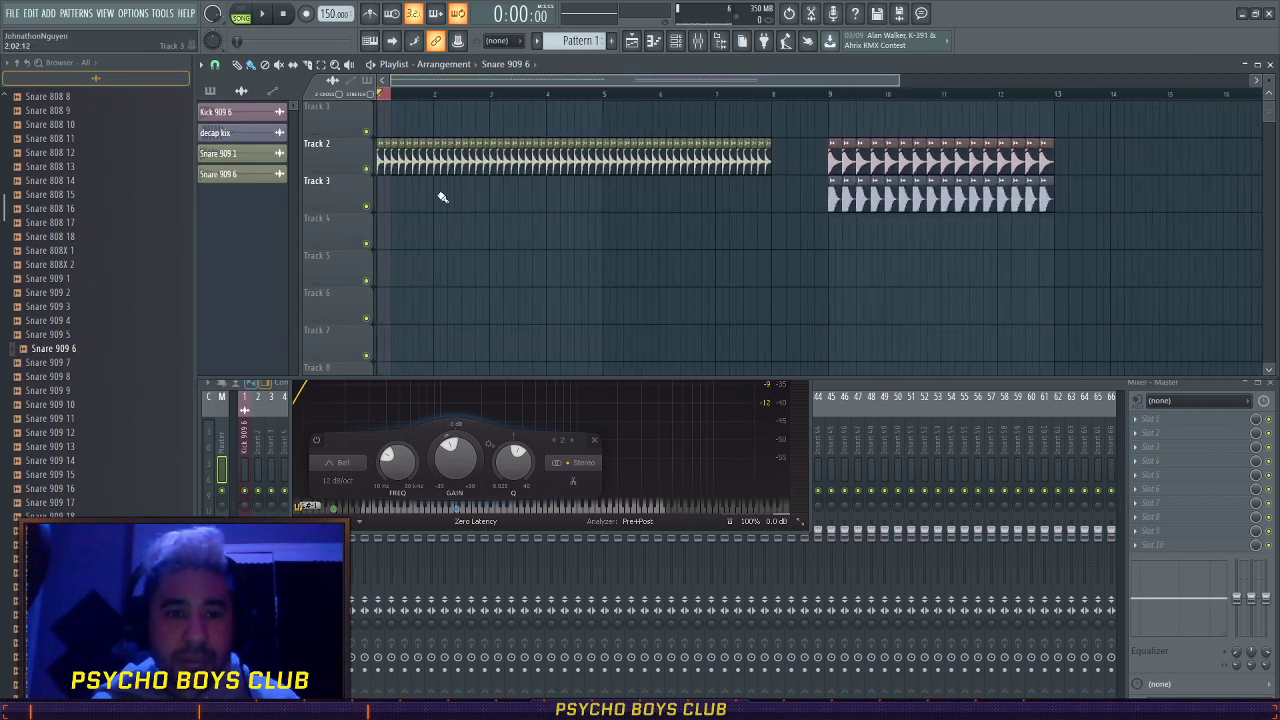
{"action": "scroll", "coordinate": [450, 207], "scroll_direction": "down", "scroll_amount": 1}
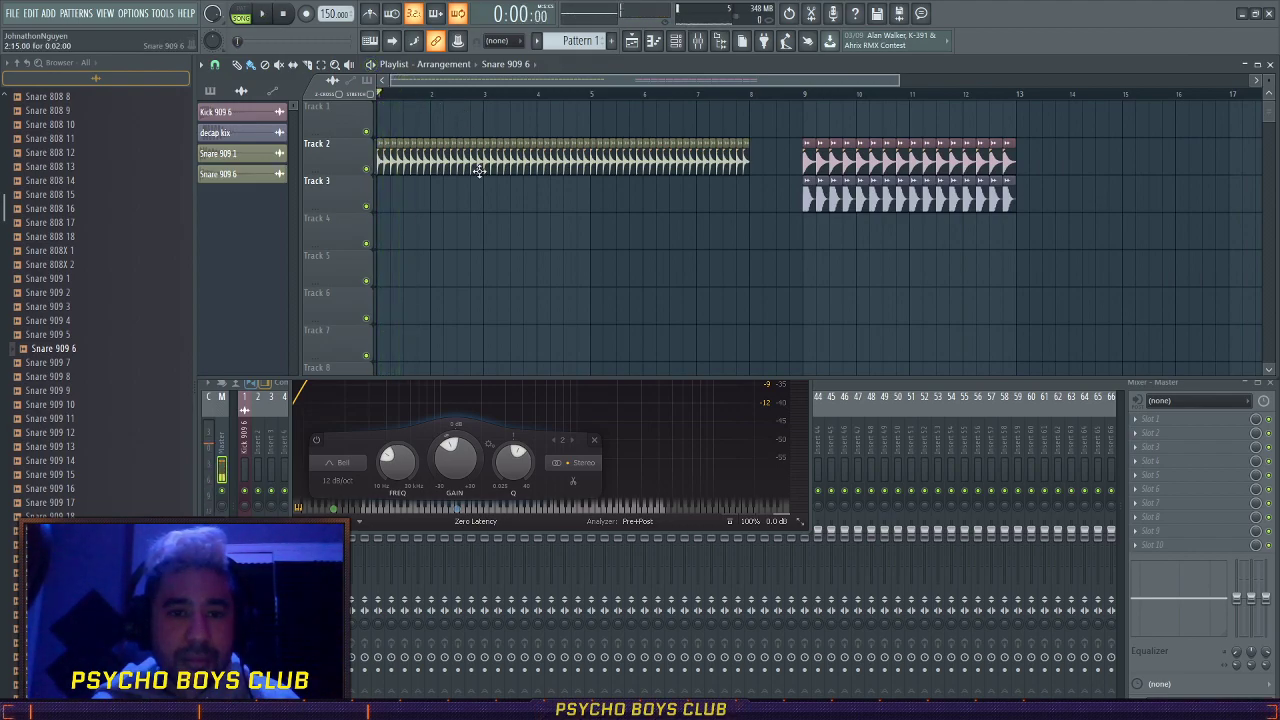
- Route Snare 909 6 to mixer track 5, close its channel settings and briefly play the snare roll
{"action": "double_click", "coordinate": [544, 169]}
{"action": "key", "text": "ctrl+l"}
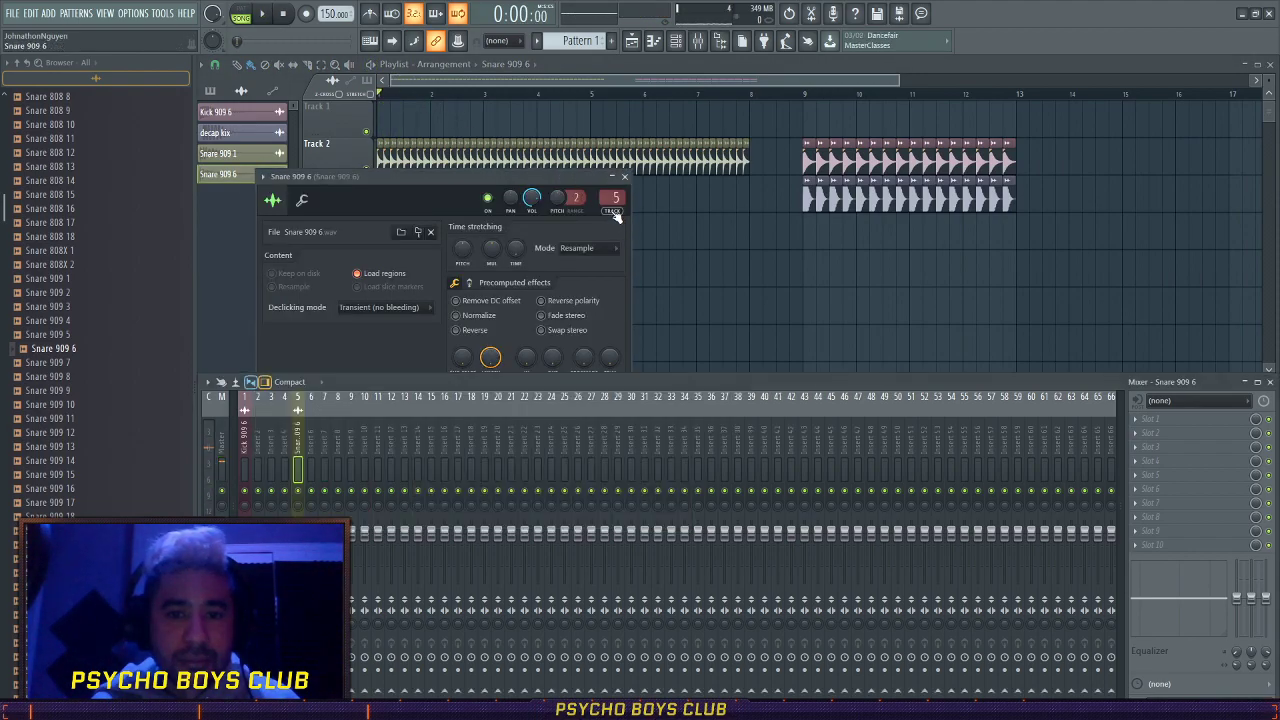
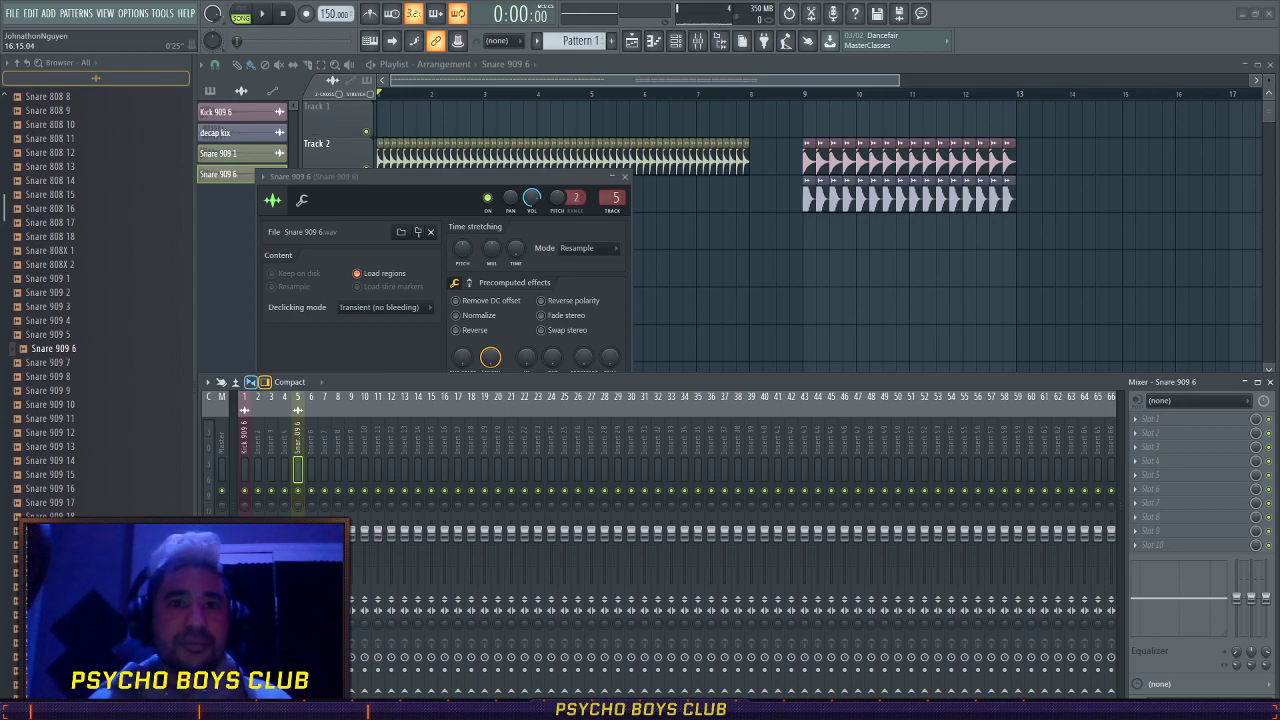
{"action": "right_click", "coordinate": [711, 288]}
{"action": "key", "text": "space"}
{"action": "key", "text": "space"}
- Copy the Track 2 snare clips a quarter beat across to double the roll's density through bar 7, and play it
{"action": "scroll", "coordinate": [372, 170], "scroll_direction": "up", "scroll_amount": 4}
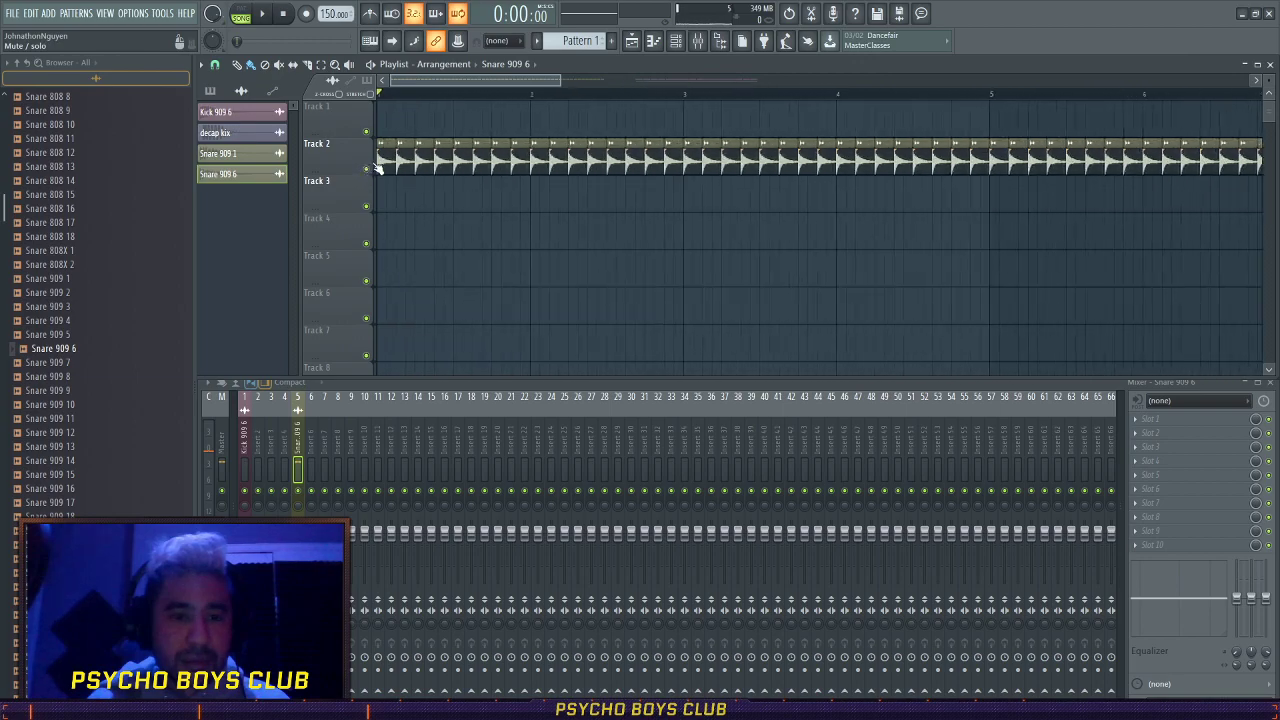
{"action": "scroll", "coordinate": [760, 165], "scroll_direction": "down", "scroll_amount": 3}
{"action": "left_click", "coordinate": [760, 165]}
{"action": "scroll", "coordinate": [764, 160], "scroll_direction": "up", "scroll_amount": 5}
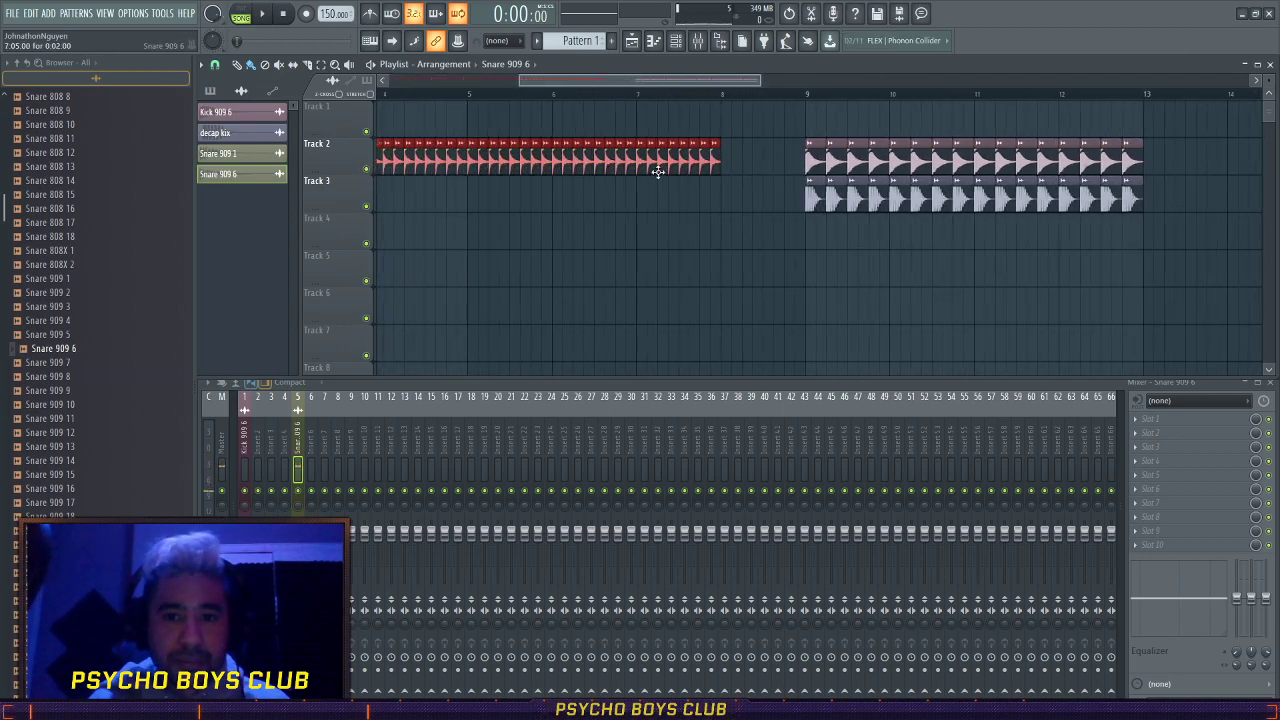
{"action": "mouse_move", "coordinate": [768, 155]}
{"action": "left_mouse_down"}
{"action": "mouse_move", "coordinate": [746, 157]}
{"action": "mouse_move", "coordinate": [766, 157]}
{"action": "left_mouse_up"}
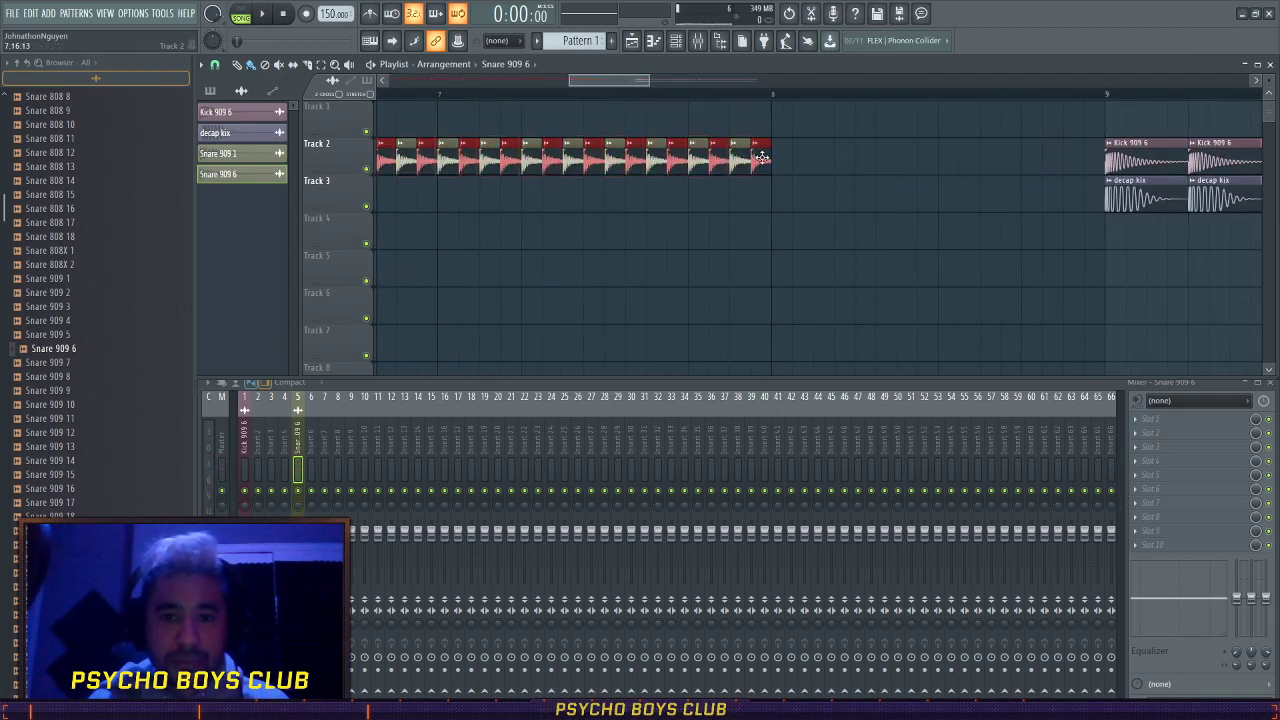
{"action": "key", "text": "space"}
{"action": "left_click_drag", "start_coordinate": [619, 81], "coordinate": [539, 91]}
{"action": "key", "text": "space"}
- Place Snare 909 6 on Track 3 at the first and fourth sixteenth steps of bar 1 and maximize the playlist
{"action": "left_click", "coordinate": [390, 195]}
{"action": "scroll", "coordinate": [419, 216], "scroll_direction": "down", "scroll_amount": 3}
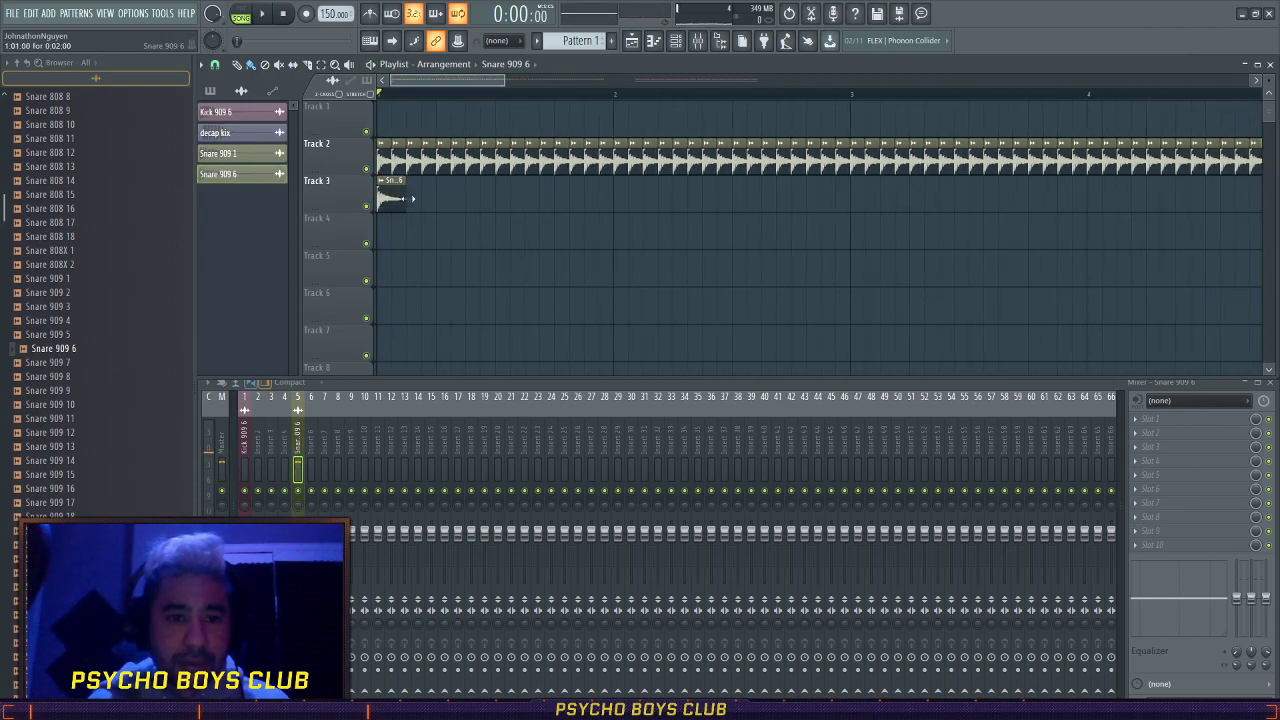
{"action": "left_click", "coordinate": [425, 195]}
{"action": "scroll", "coordinate": [430, 197], "scroll_direction": "down", "scroll_amount": 2}
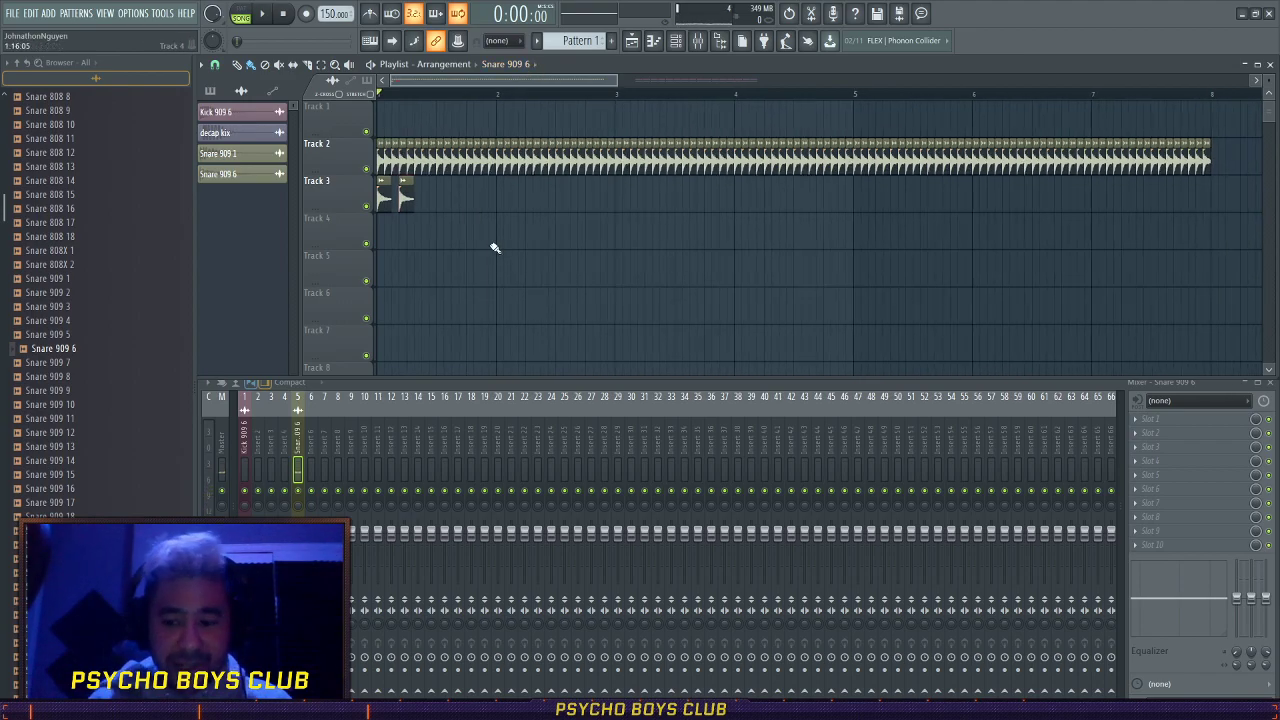
{"action": "key", "text": "Return"}
{"action": "scroll", "coordinate": [449, 274], "scroll_direction": "up", "scroll_amount": 4}
{"action": "left_click_drag", "start_coordinate": [437, 80], "coordinate": [268, 128]}
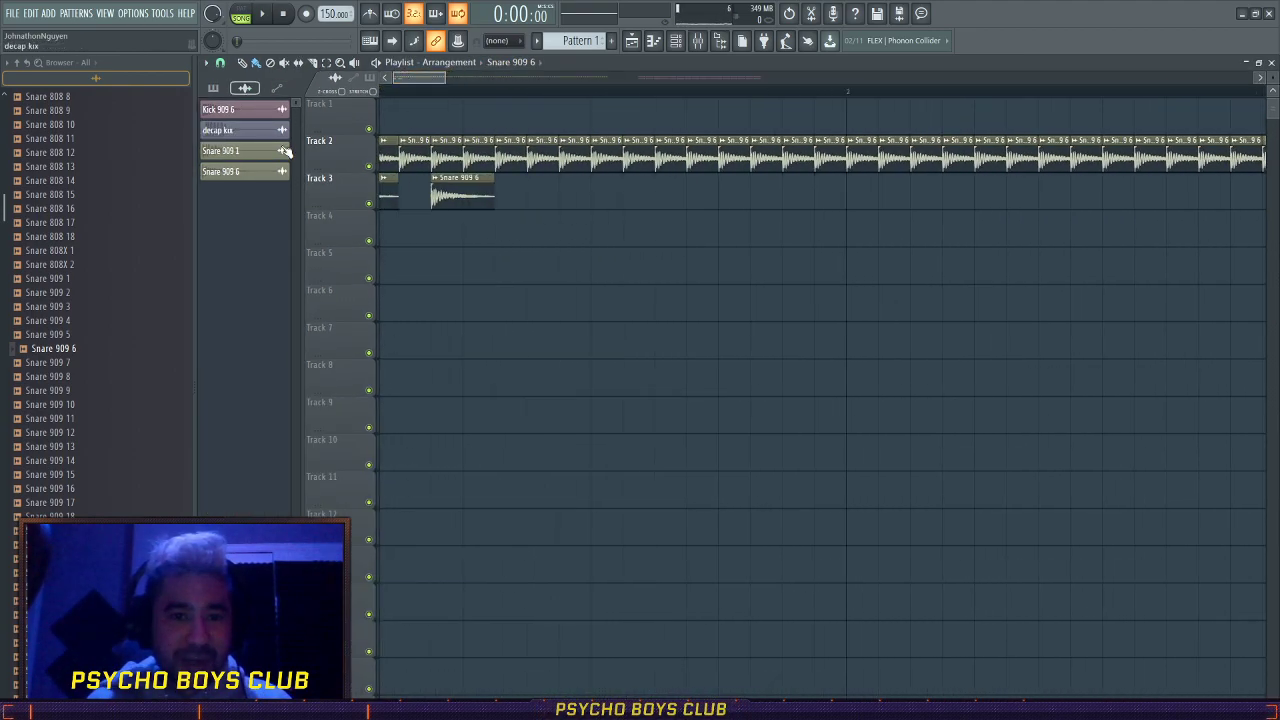
- Play the pattern, add a third Snare 909 6 clip at the seventh sixteenth step on Track 3, and clear the selection
{"action": "scroll", "coordinate": [460, 282], "scroll_direction": "down", "scroll_amount": 3}
{"action": "key", "text": "space"}
{"action": "key", "text": "space"}
{"action": "left_click", "coordinate": [482, 195]}
{"action": "scroll", "coordinate": [500, 250], "scroll_direction": "down", "scroll_amount": 2}
{"action": "scroll", "coordinate": [470, 256], "scroll_direction": "up", "scroll_amount": 2}
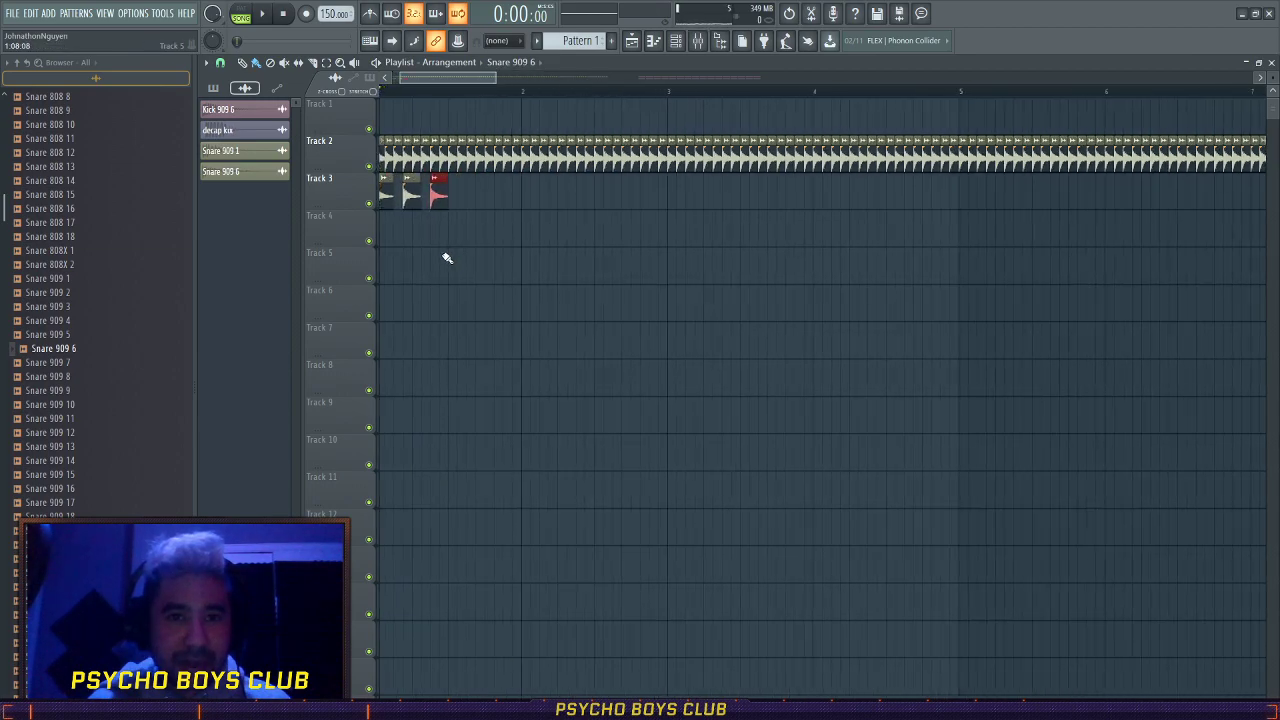
{"action": "scroll", "coordinate": [504, 78], "scroll_direction": "down", "scroll_amount": 3}
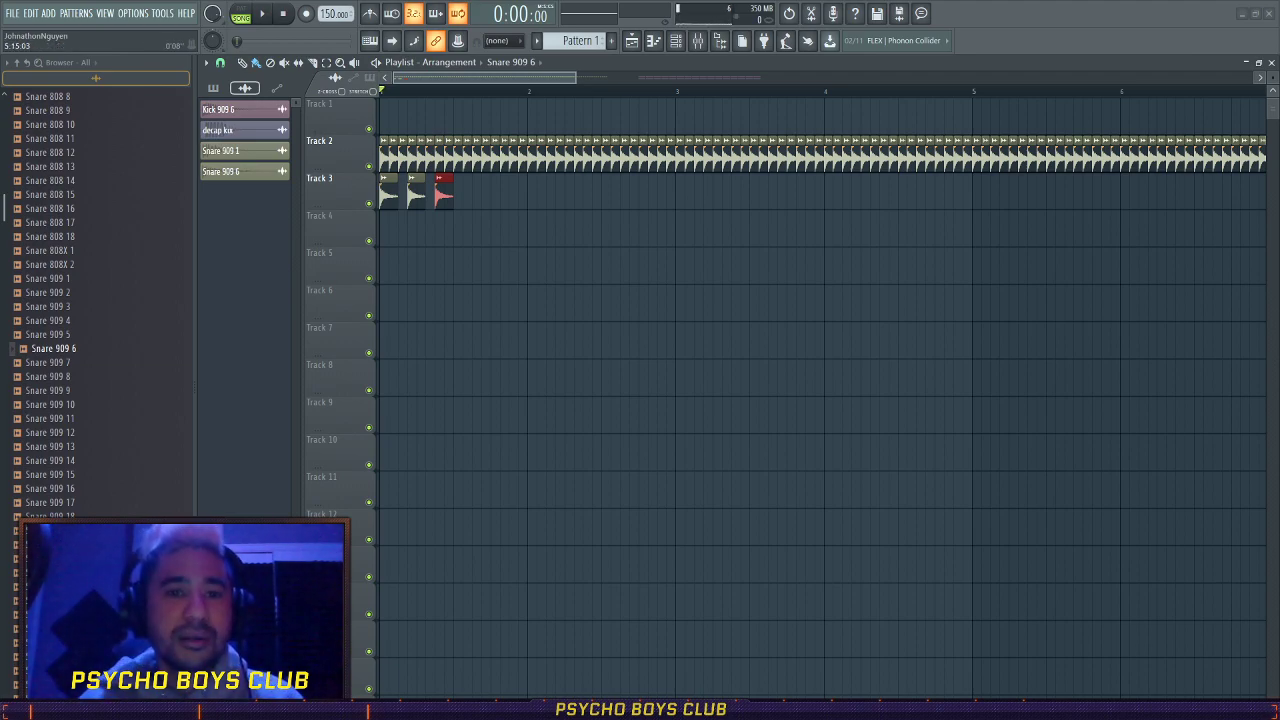
{"action": "left_click", "coordinate": [437, 169]}
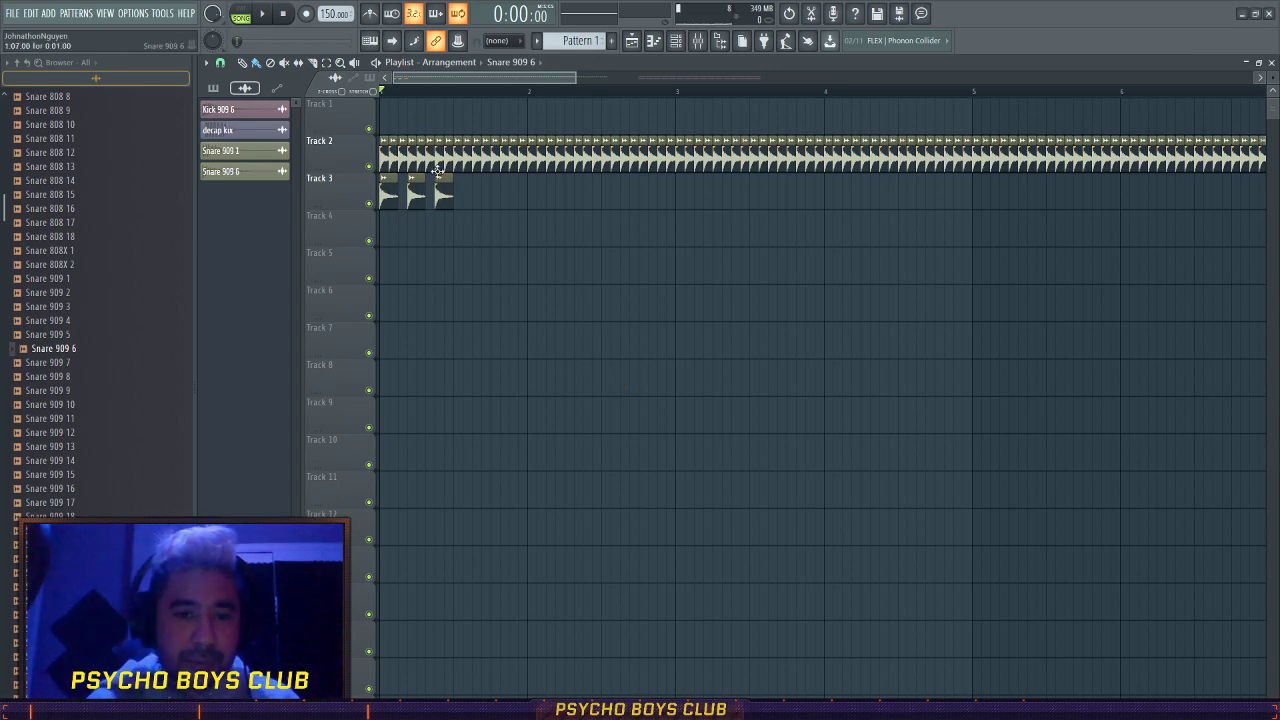
- Duplicate the three Track 3 snare clips into the second half of bar 1, play them, and duplicate the full bar into bar 2
{"action": "left_click_drag", "start_coordinate": [558, 226], "coordinate": [469, 207]}
{"action": "key", "text": "space"}
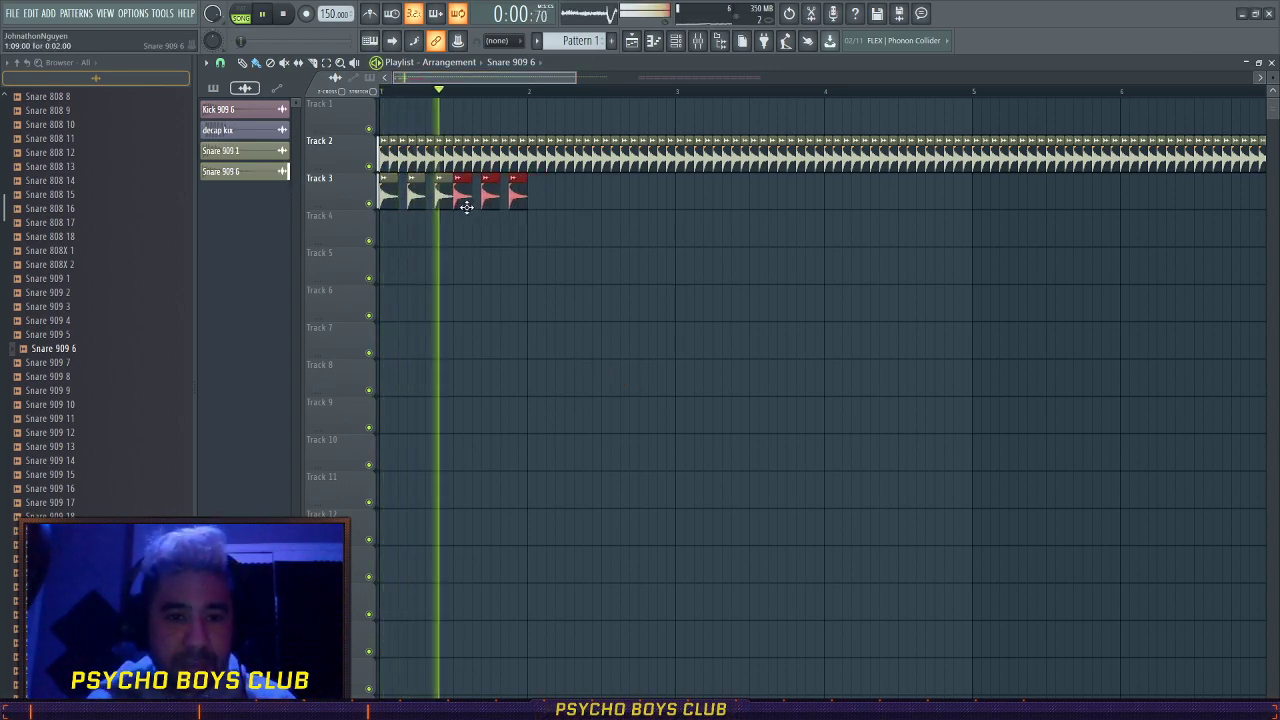
{"action": "key", "text": "space"}
{"action": "left_click_drag", "start_coordinate": [583, 205], "coordinate": [380, 176]}
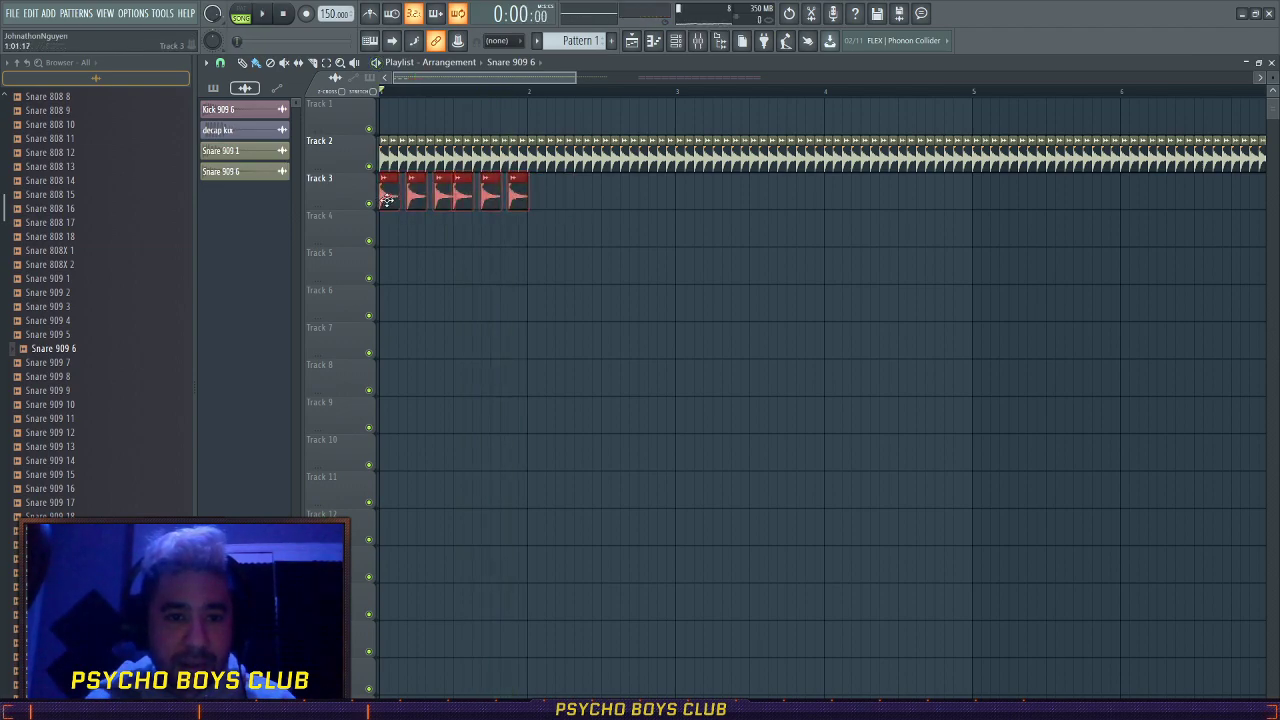
{"action": "key", "text": "ctrl+b"}
{"action": "left_click", "coordinate": [508, 255], "text": "ctrl"}
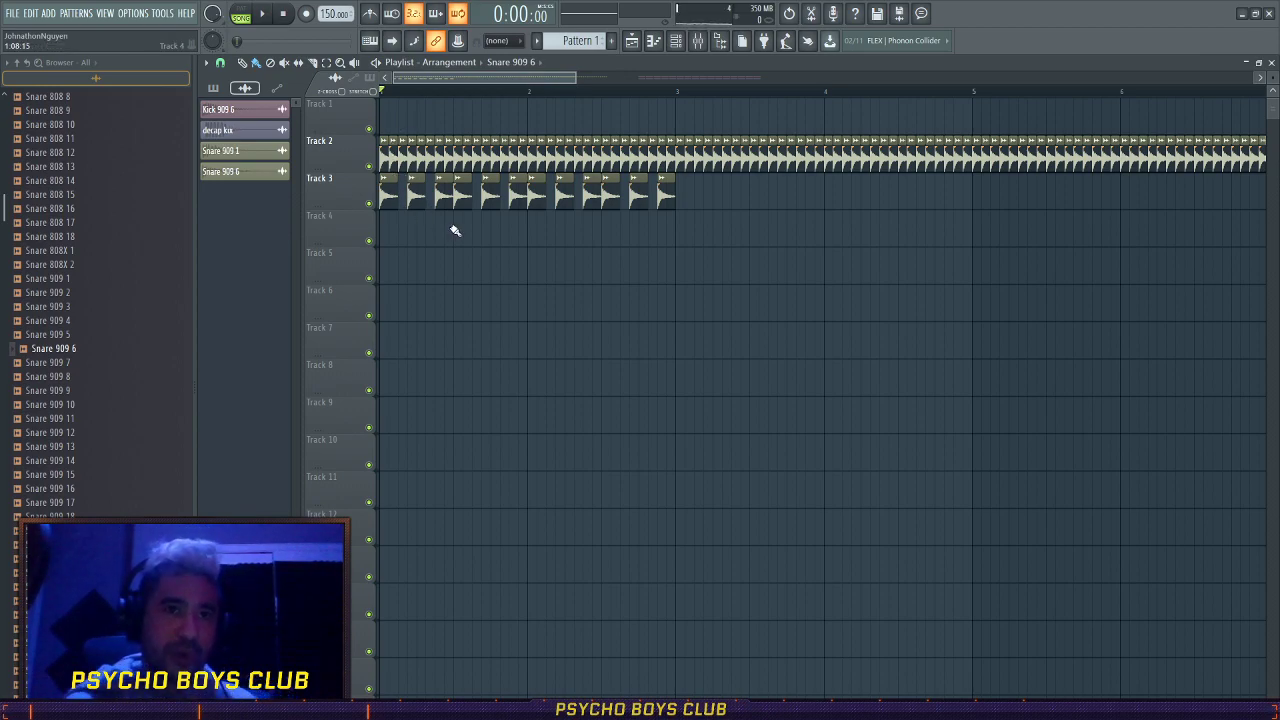
- Duplicate the two-bar Snare 909 6 pattern on Track 3 into bars 3 and 4
{"action": "left_click_drag", "start_coordinate": [549, 77], "coordinate": [471, 85]}
{"action": "scroll", "coordinate": [400, 206], "scroll_direction": "up", "scroll_amount": 5}
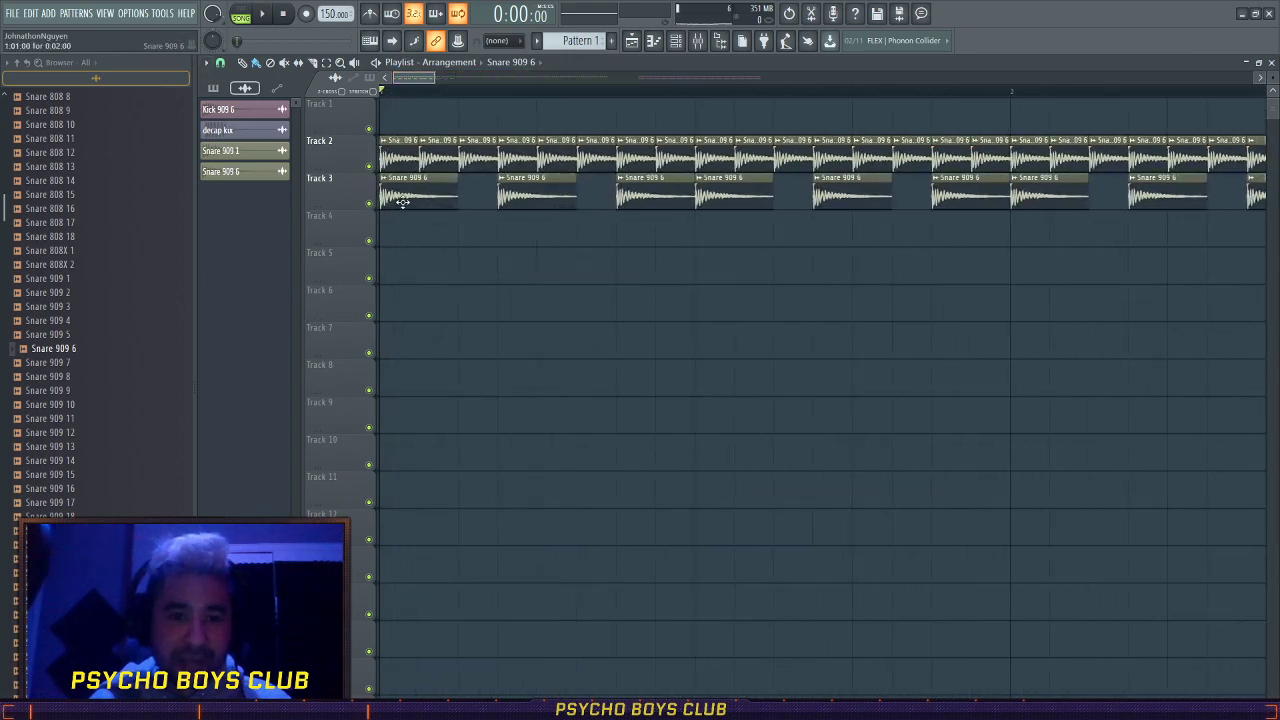
{"action": "scroll", "coordinate": [405, 202], "scroll_direction": "down", "scroll_amount": 3}
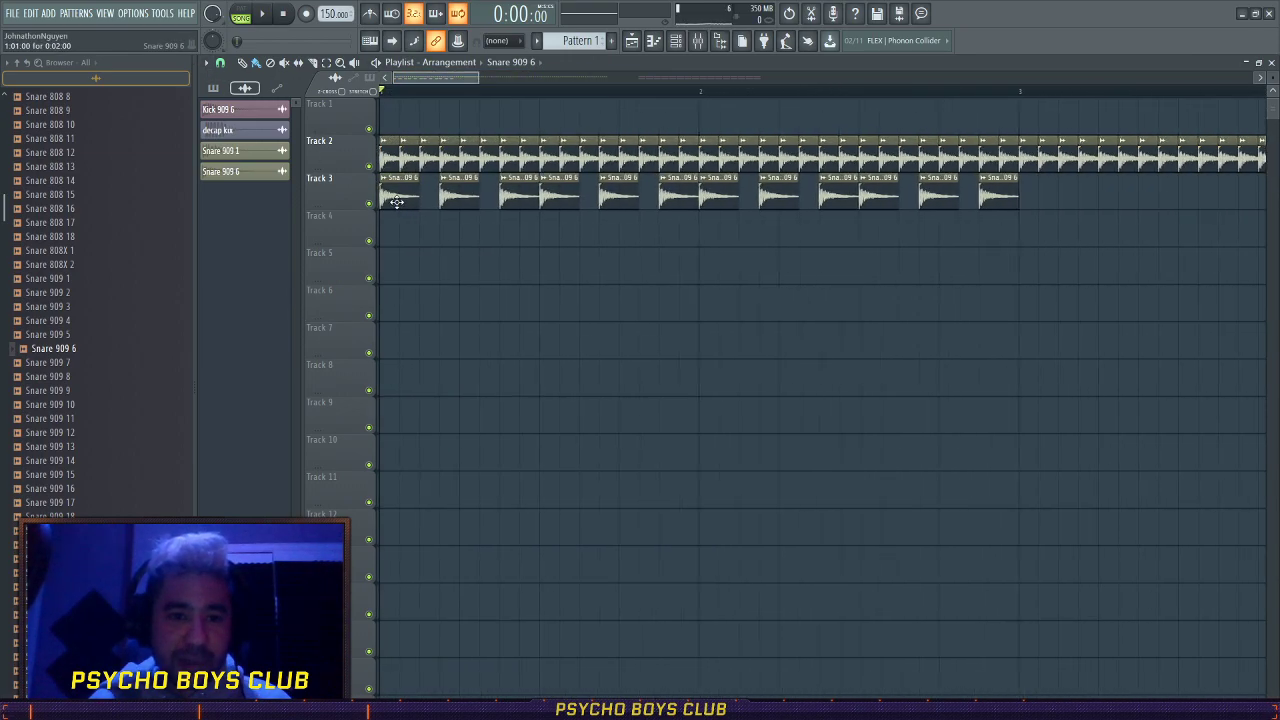
{"action": "scroll", "coordinate": [623, 263], "scroll_direction": "down", "scroll_amount": 4}
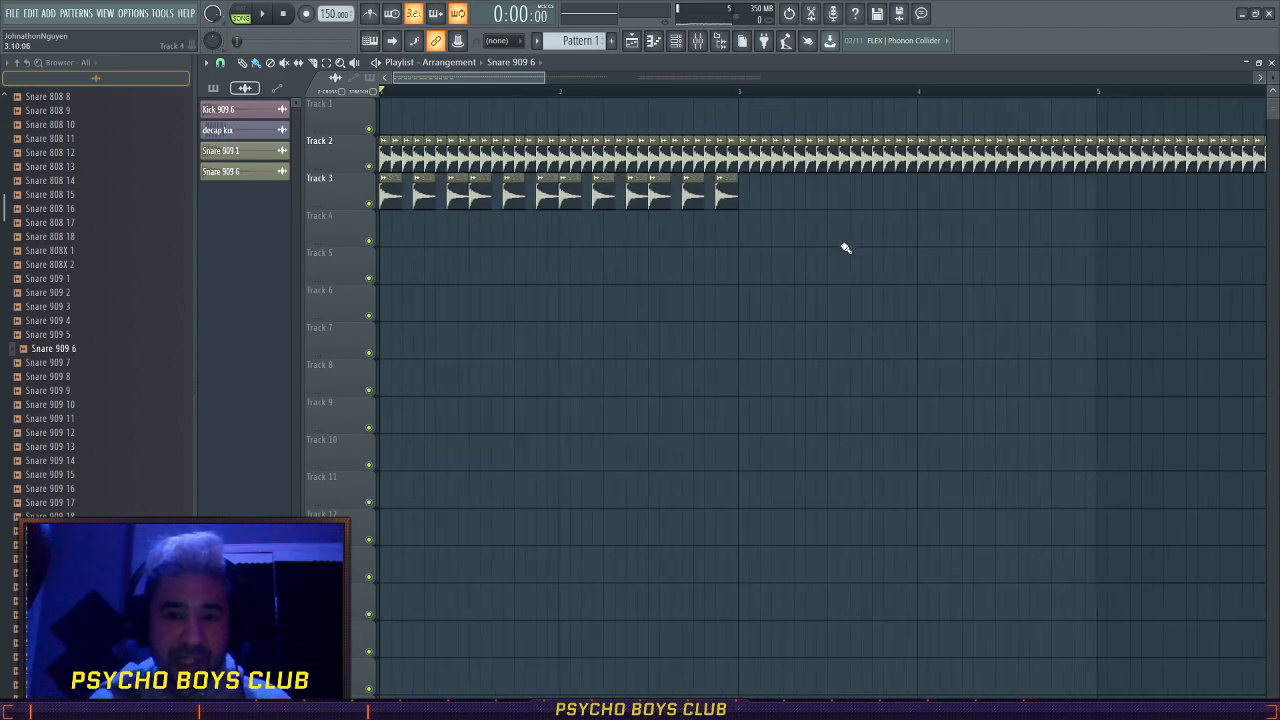
{"action": "left_click_drag", "start_coordinate": [829, 246], "coordinate": [380, 174]}
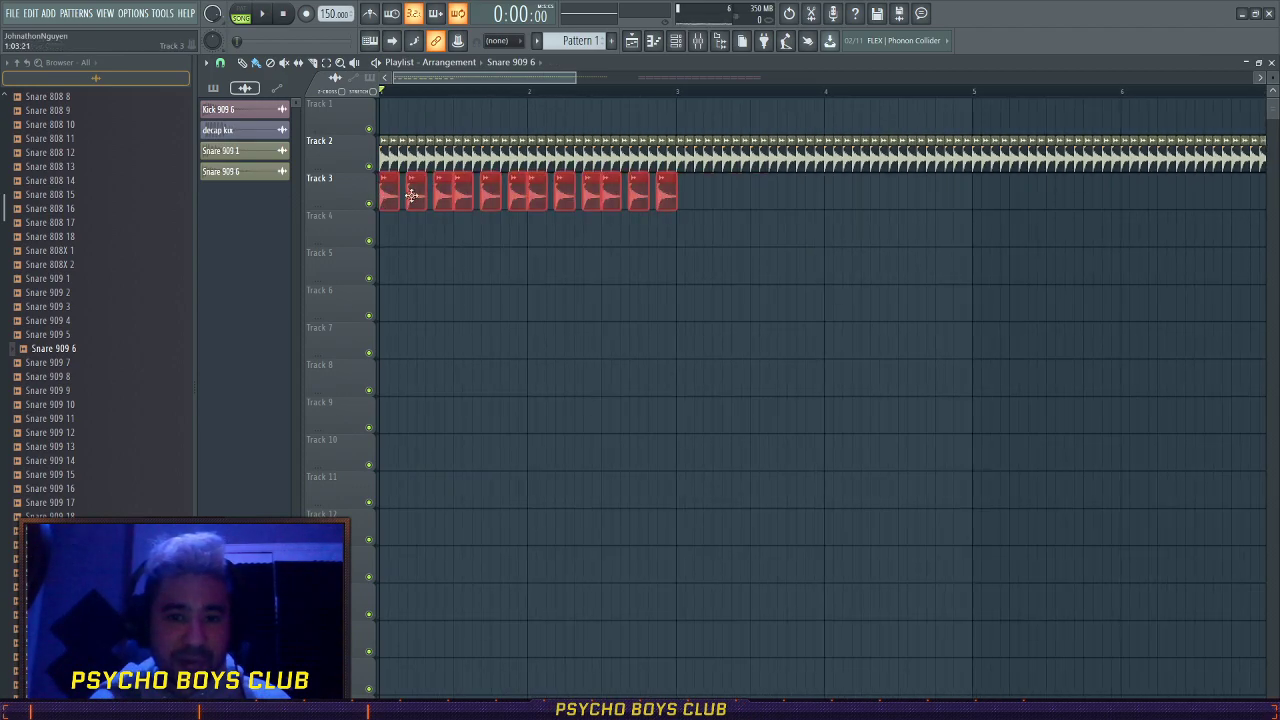
{"action": "key", "text": "ctrl+b"}
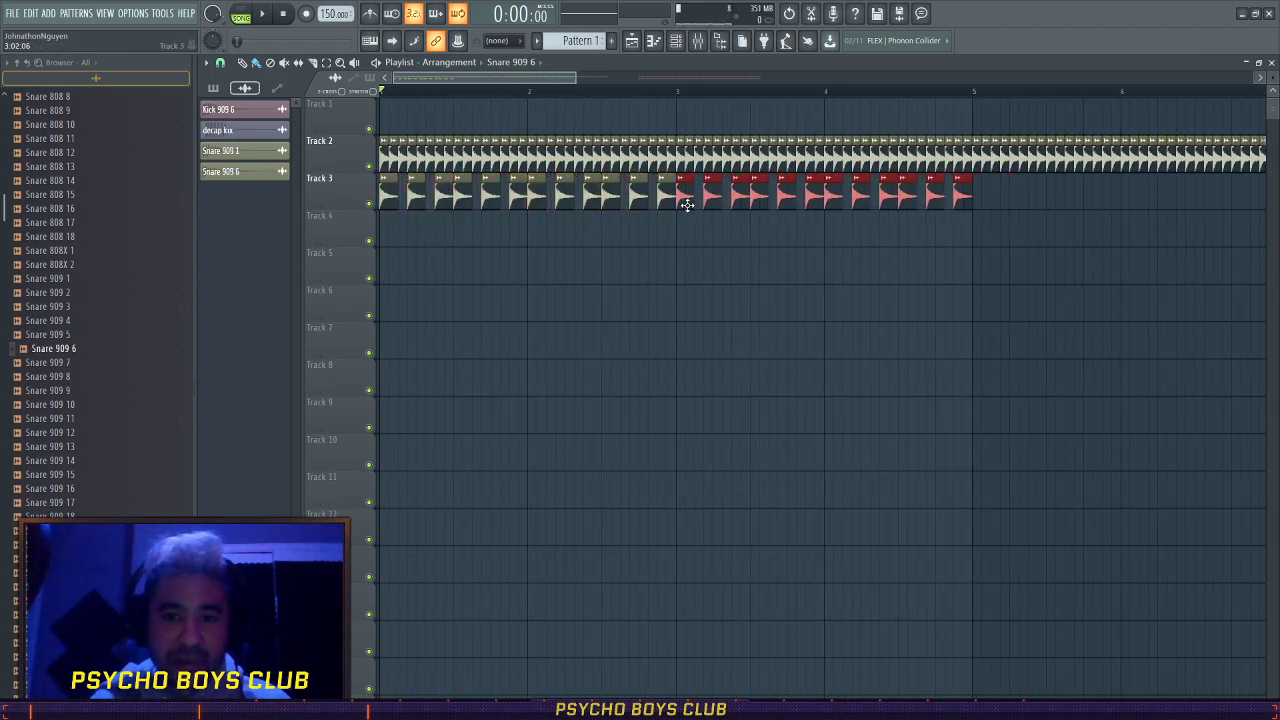
- Copy one more bar of the Track 3 snare pattern into bar 5 and play the arrangement from the start
{"action": "scroll", "coordinate": [631, 254], "scroll_direction": "down", "scroll_amount": 4}
{"action": "left_click_drag", "start_coordinate": [808, 240], "coordinate": [608, 260]}
{"action": "scroll", "coordinate": [663, 250], "scroll_direction": "up", "scroll_amount": 4}
{"action": "left_click_drag", "start_coordinate": [829, 230], "coordinate": [576, 197]}
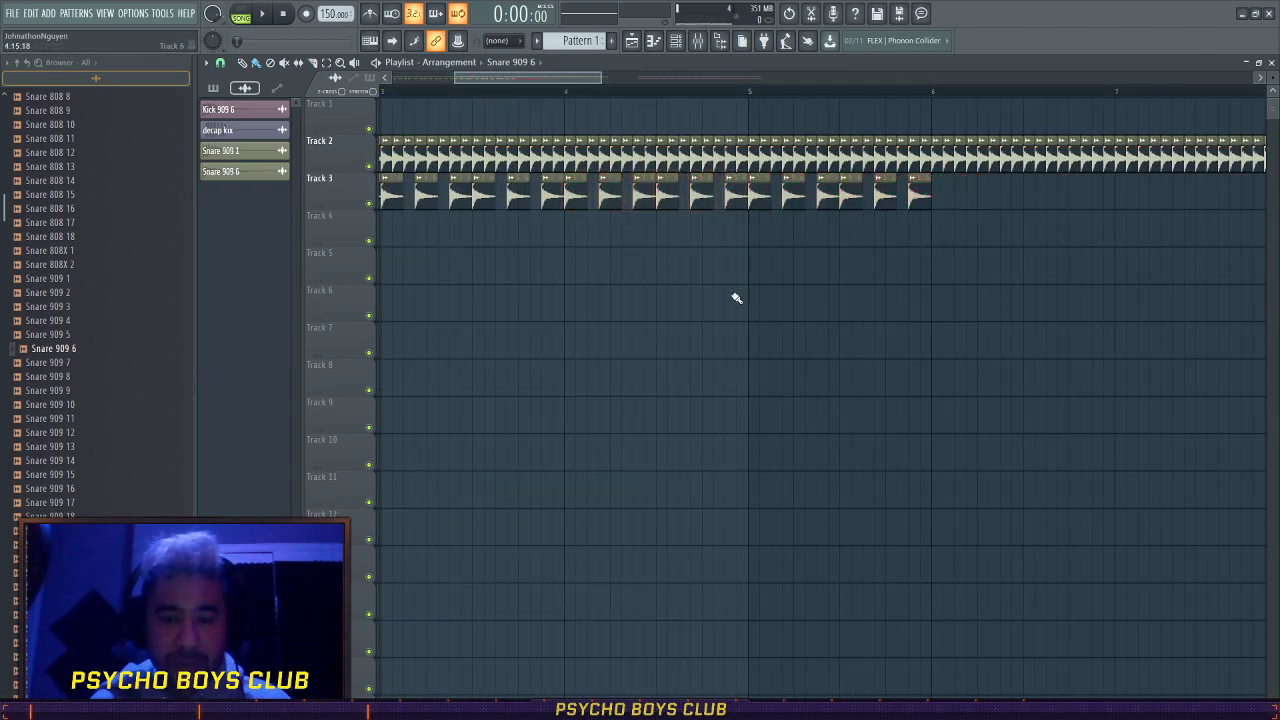
{"action": "scroll", "coordinate": [741, 296], "scroll_direction": "down", "scroll_amount": 5}
{"action": "scroll", "coordinate": [400, 260], "scroll_direction": "up", "scroll_amount": 2}
{"action": "scroll", "coordinate": [478, 213], "scroll_direction": "down", "scroll_amount": 2}
{"action": "scroll", "coordinate": [480, 100], "scroll_direction": "up", "scroll_amount": 4}
{"action": "key", "text": "space"}
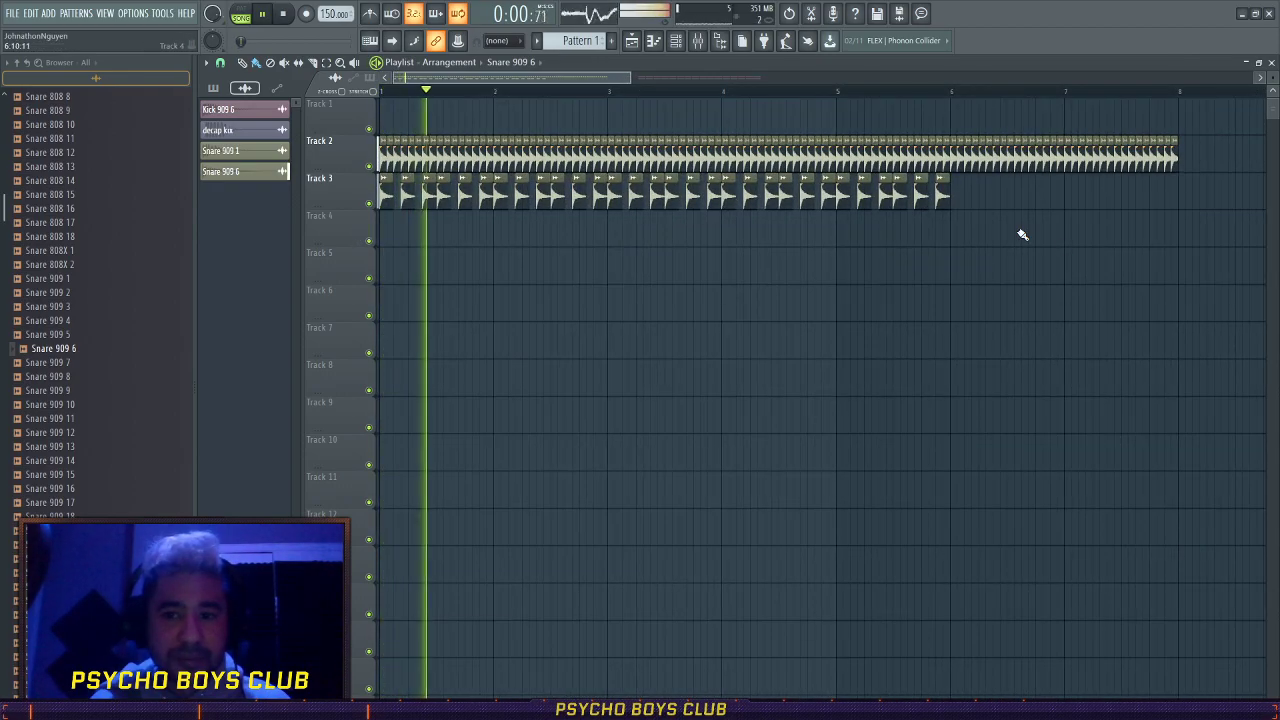
- Replace the Track 2 snares in bar 7 with a denser roll at half-step spacing and clear the clips from bar 6
{"action": "scroll", "coordinate": [1037, 300], "scroll_direction": "up", "scroll_amount": 3}
{"action": "left_click_drag", "start_coordinate": [1171, 156], "coordinate": [679, 151]}
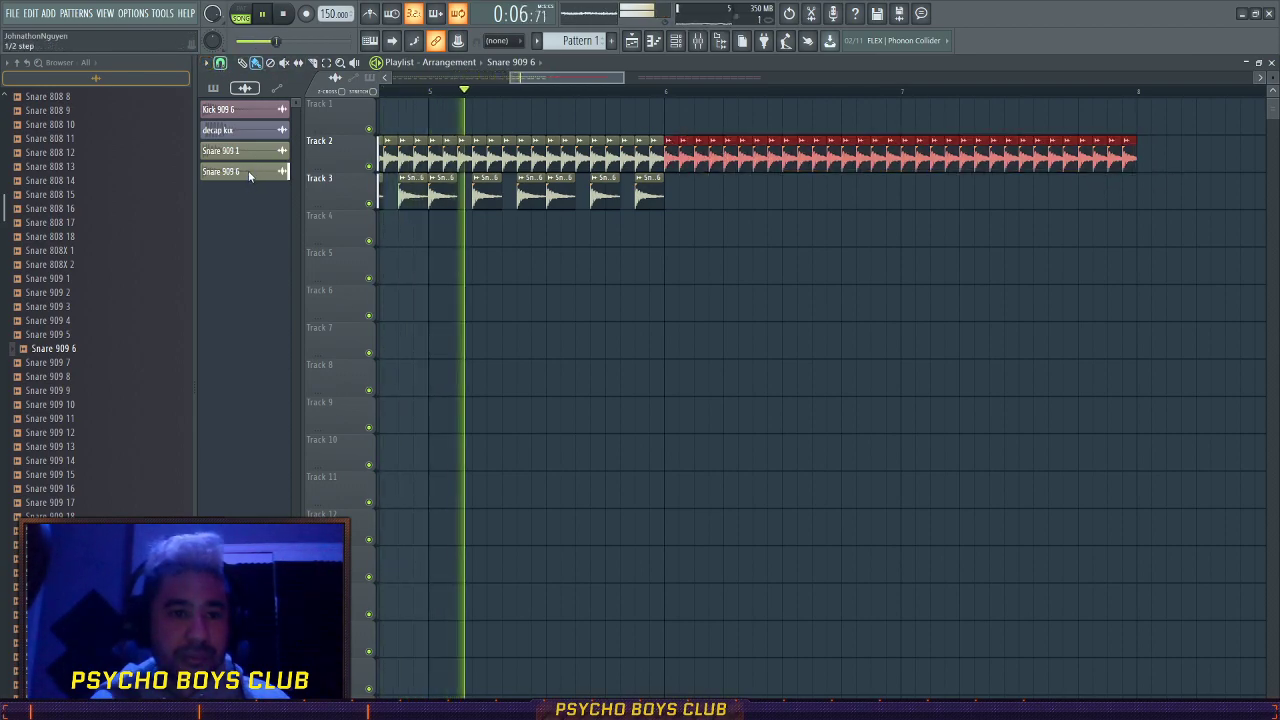
{"action": "left_click_drag", "start_coordinate": [1139, 158], "coordinate": [1135, 156]}
{"action": "scroll", "coordinate": [914, 166], "scroll_direction": "down", "scroll_amount": 2}
{"action": "key", "text": "ctrl+d"}
{"action": "key", "text": "space"}
{"action": "scroll", "coordinate": [957, 225], "scroll_direction": "up", "scroll_amount": 5}
{"action": "left_click_drag", "start_coordinate": [470, 162], "coordinate": [797, 170]}
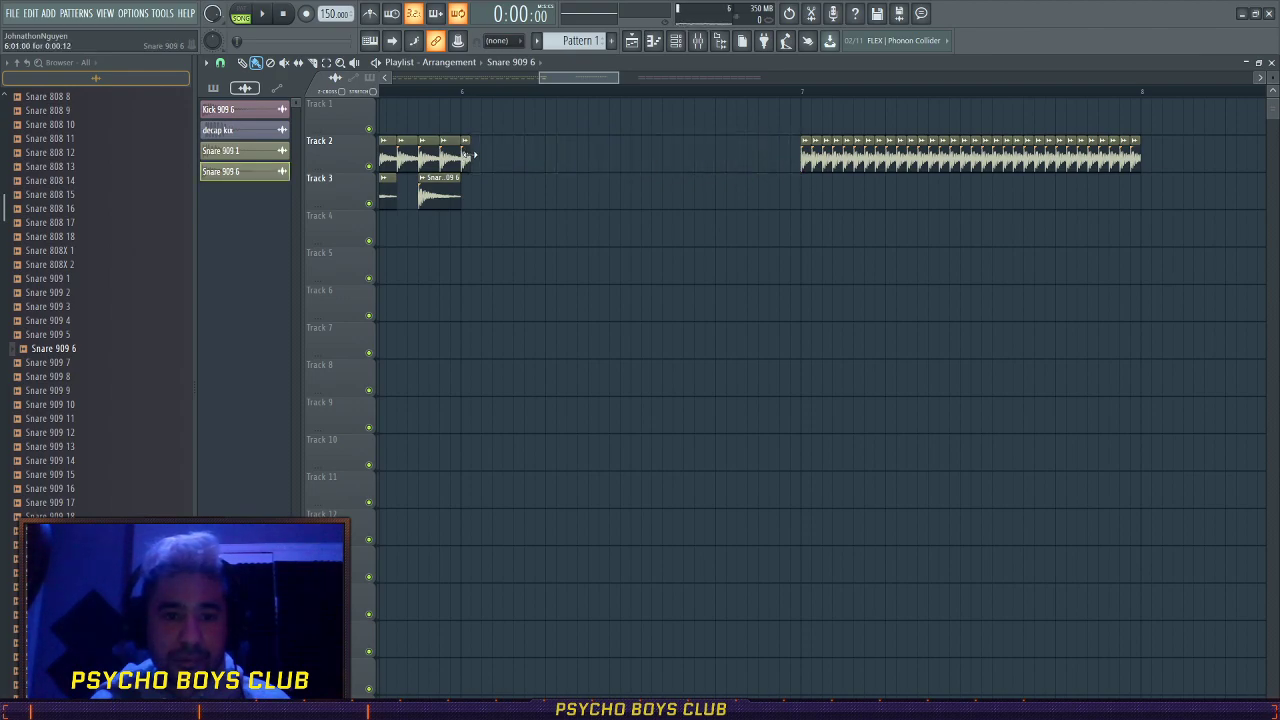
- Fill bar 6 with Snare 909 6 clips, one per step on Track 2 and one every two steps on Track 3
{"action": "left_click_drag", "start_coordinate": [470, 155], "coordinate": [762, 162]}
{"action": "right_click", "coordinate": [772, 232]}
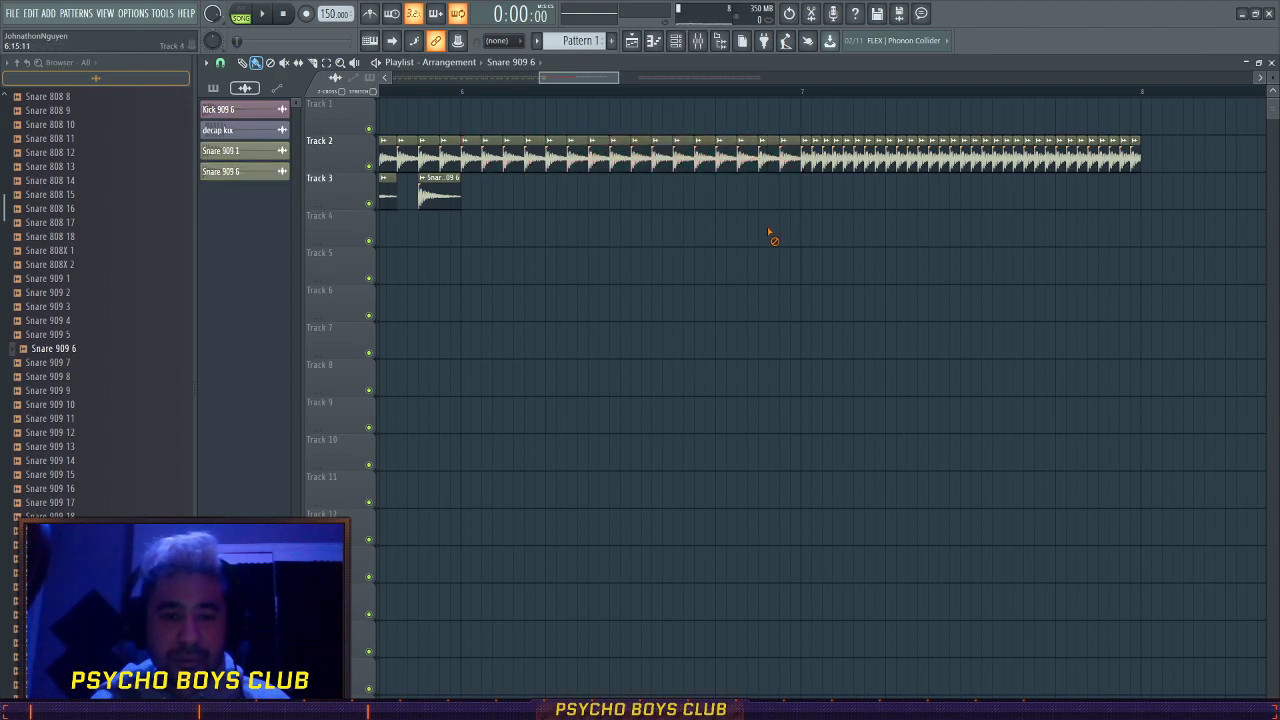
{"action": "left_click", "coordinate": [445, 194]}
{"action": "left_click_drag", "start_coordinate": [464, 191], "coordinate": [776, 200]}
{"action": "key", "text": "space"}
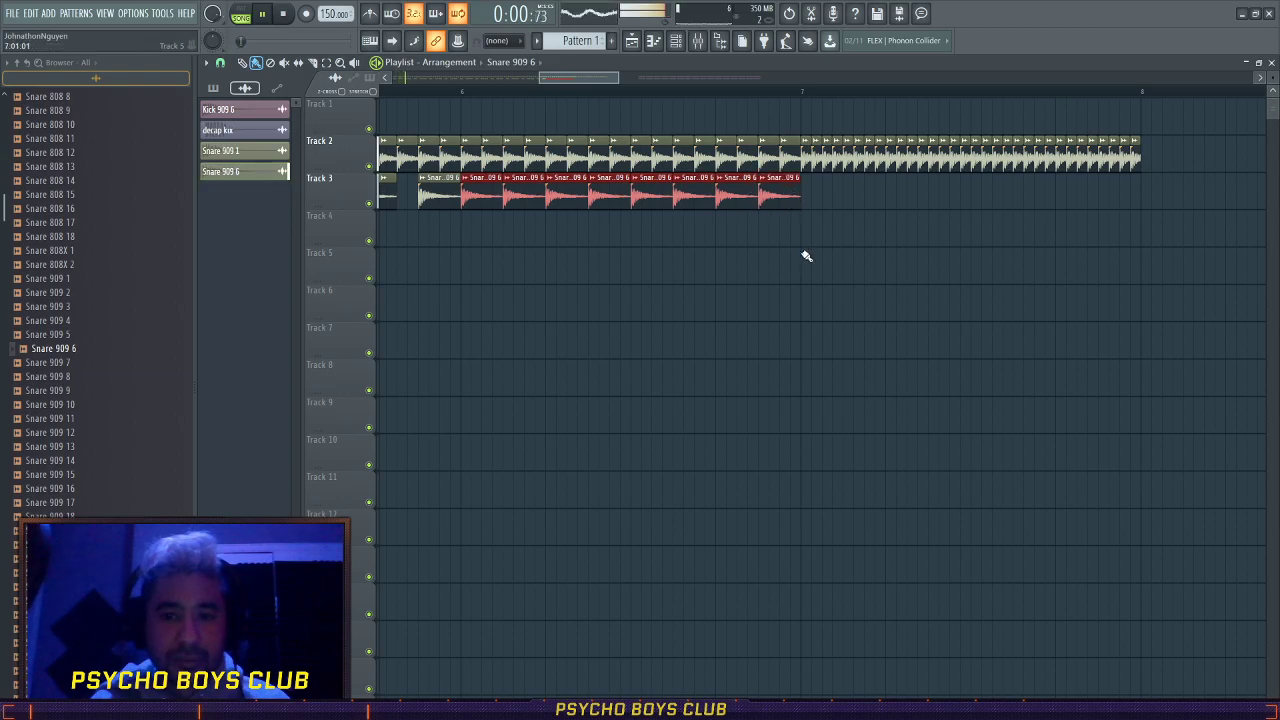
- Replace the Track 3 pattern in bar 5 with Snare 909 6 clips placed every two steps
{"action": "left_click_drag", "start_coordinate": [806, 254], "coordinate": [775, 200]}
{"action": "scroll", "coordinate": [768, 195], "scroll_direction": "down", "scroll_amount": 4}
{"action": "scroll", "coordinate": [615, 177], "scroll_direction": "down", "scroll_amount": 1}
{"action": "scroll", "coordinate": [615, 175], "scroll_direction": "up", "scroll_amount": 6}
{"action": "right_click", "coordinate": [866, 200]}
{"action": "left_click_drag", "start_coordinate": [643, 194], "coordinate": [862, 200]}
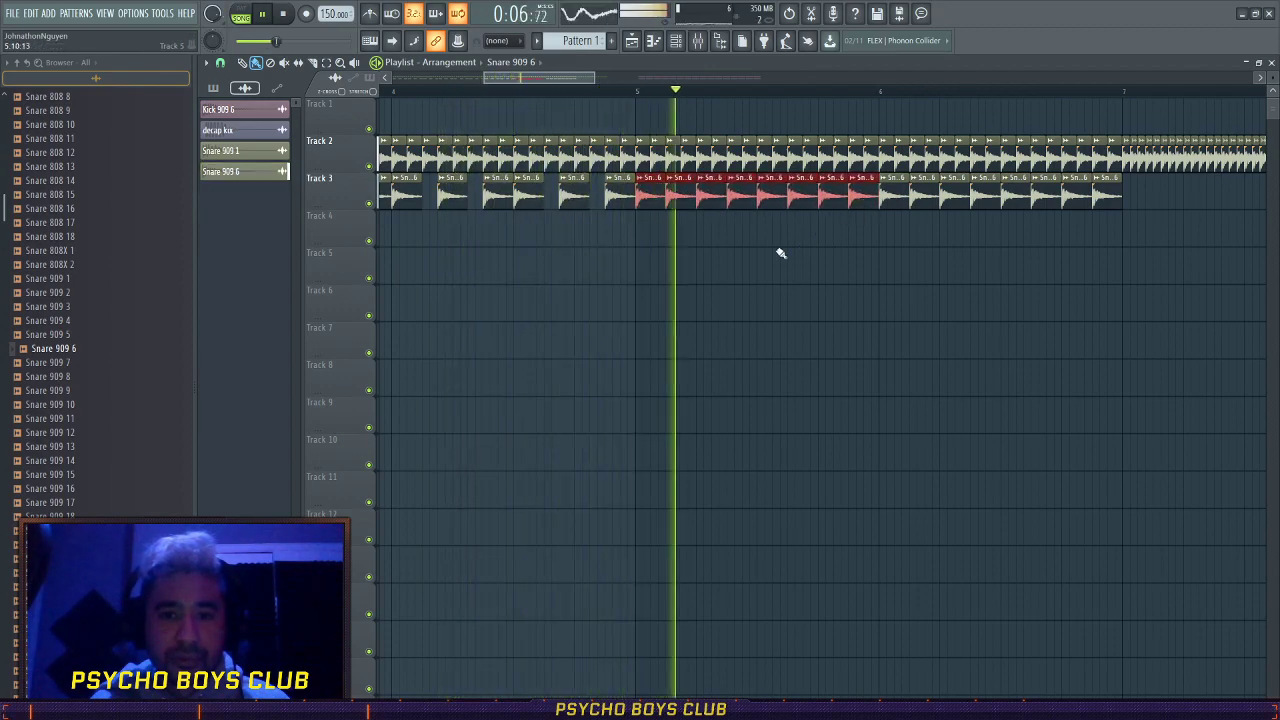
- Fill bar 7 on Track 3 with Snare 909 6 clips on every step and play the transition from just before bar 7
{"action": "scroll", "coordinate": [800, 252], "scroll_direction": "down", "scroll_amount": 3}
{"action": "scroll", "coordinate": [723, 217], "scroll_direction": "up", "scroll_amount": 3}
{"action": "mouse_move", "coordinate": [689, 195]}
{"action": "left_mouse_down"}
{"action": "mouse_move", "coordinate": [904, 198]}
{"action": "mouse_move", "coordinate": [977, 240]}
{"action": "left_mouse_up"}
{"action": "left_click_drag", "start_coordinate": [917, 205], "coordinate": [688, 196]}
{"action": "key", "text": "space"}
{"action": "left_click_drag", "start_coordinate": [922, 194], "coordinate": [916, 195]}
{"action": "left_click", "coordinate": [668, 92]}
{"action": "key", "text": "space"}
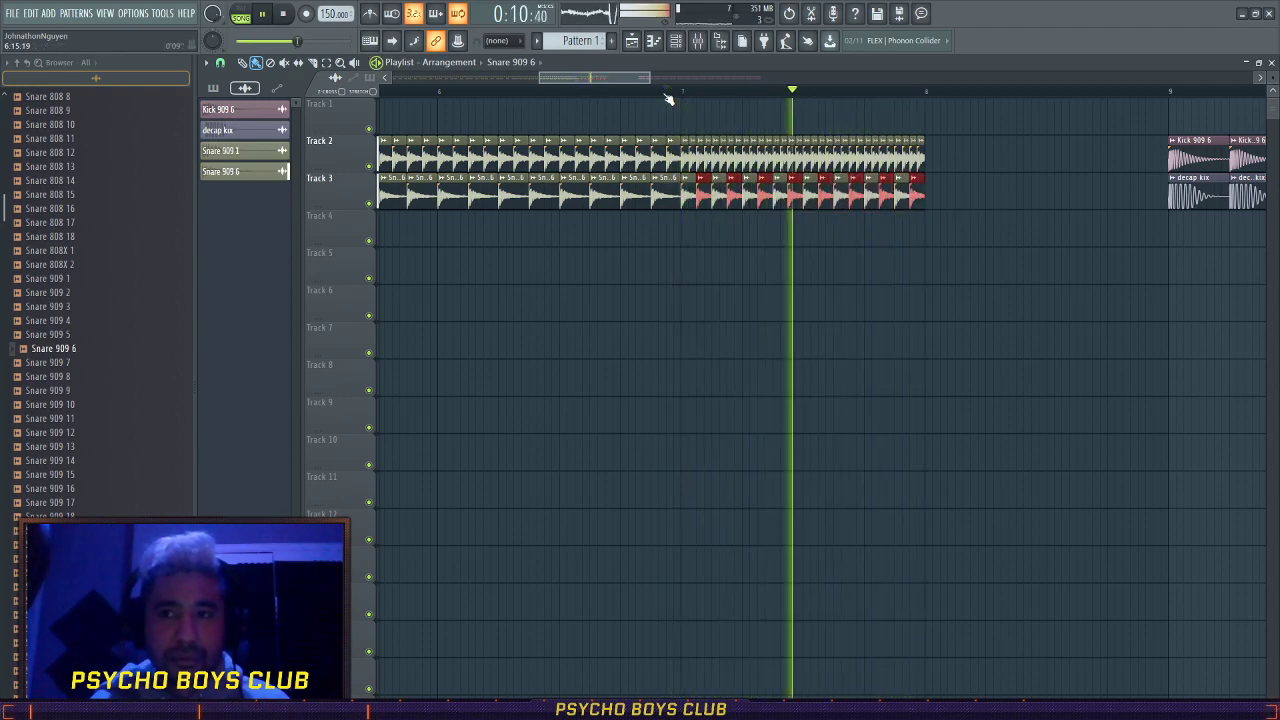
{"action": "key", "text": "space"}
- Check the Snare 909 6 channel settings and load MetaFlanger Mono-Stereo into slot 2 of mixer track 5
{"action": "scroll", "coordinate": [660, 250], "scroll_direction": "down", "scroll_amount": 4}
{"action": "double_click", "coordinate": [641, 198]}
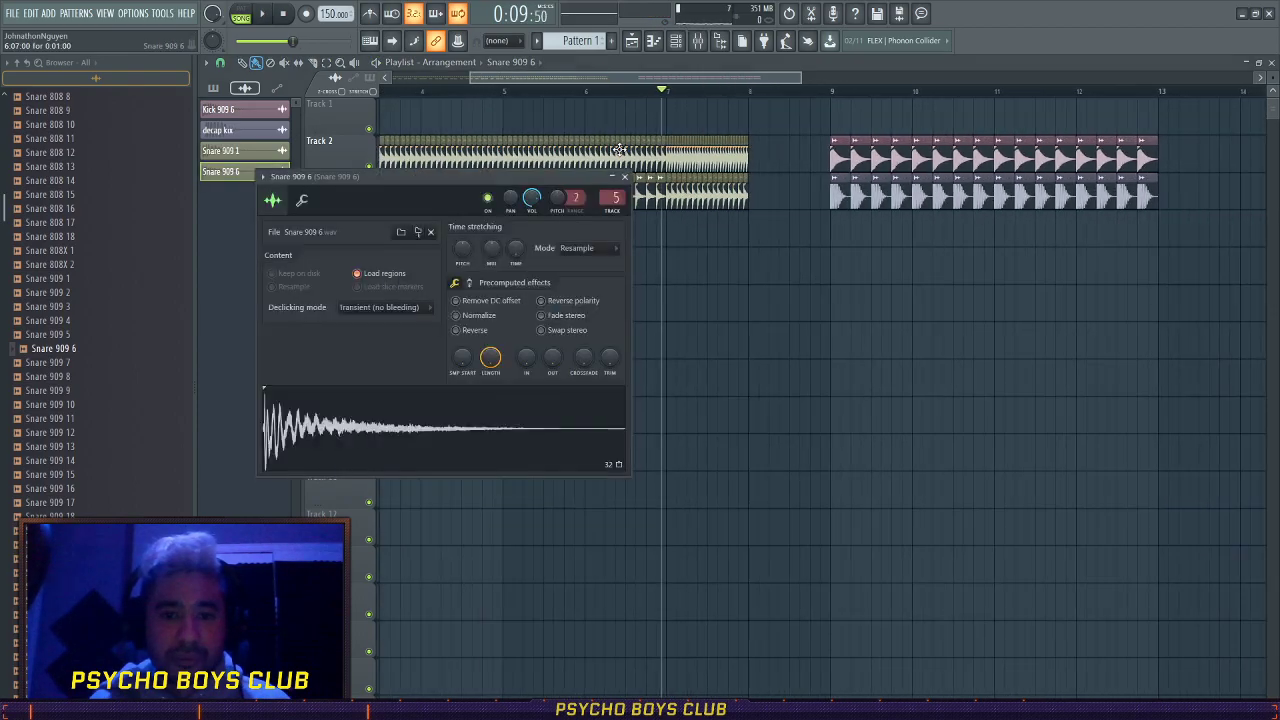
{"action": "key", "text": "Escape"}
{"action": "key", "text": "F9"}
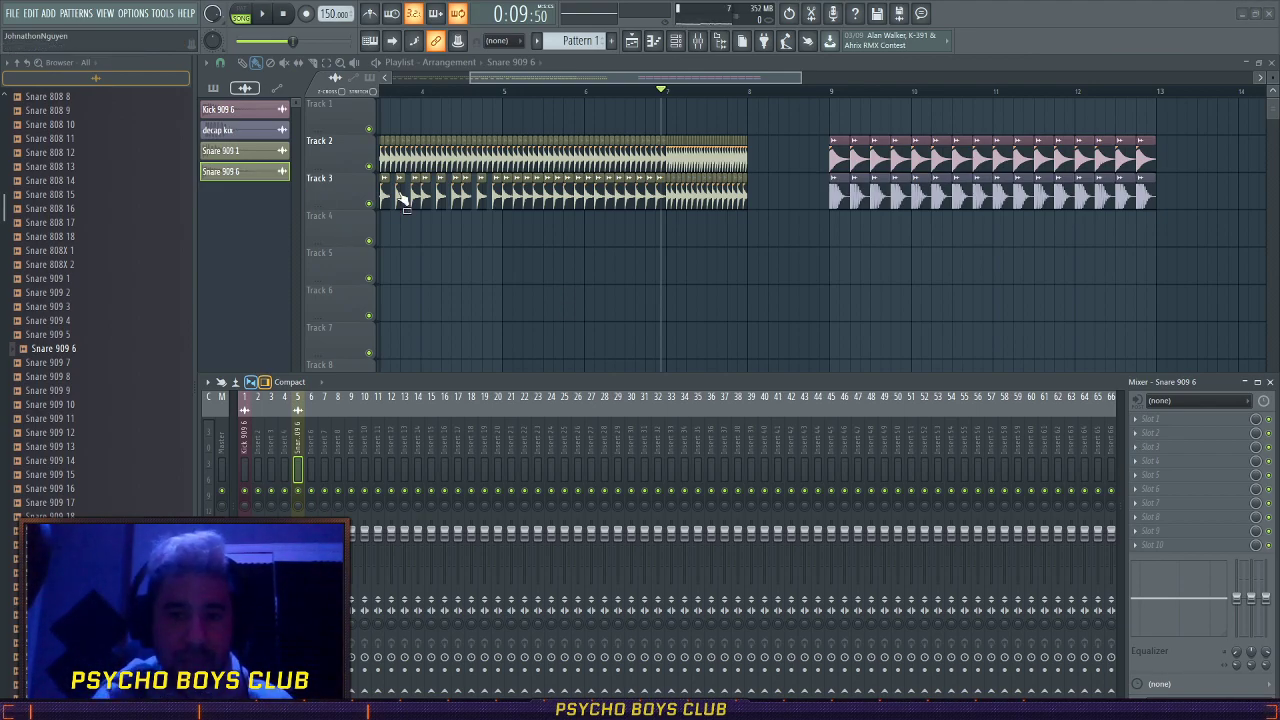
{"action": "left_click", "coordinate": [377, 428]}
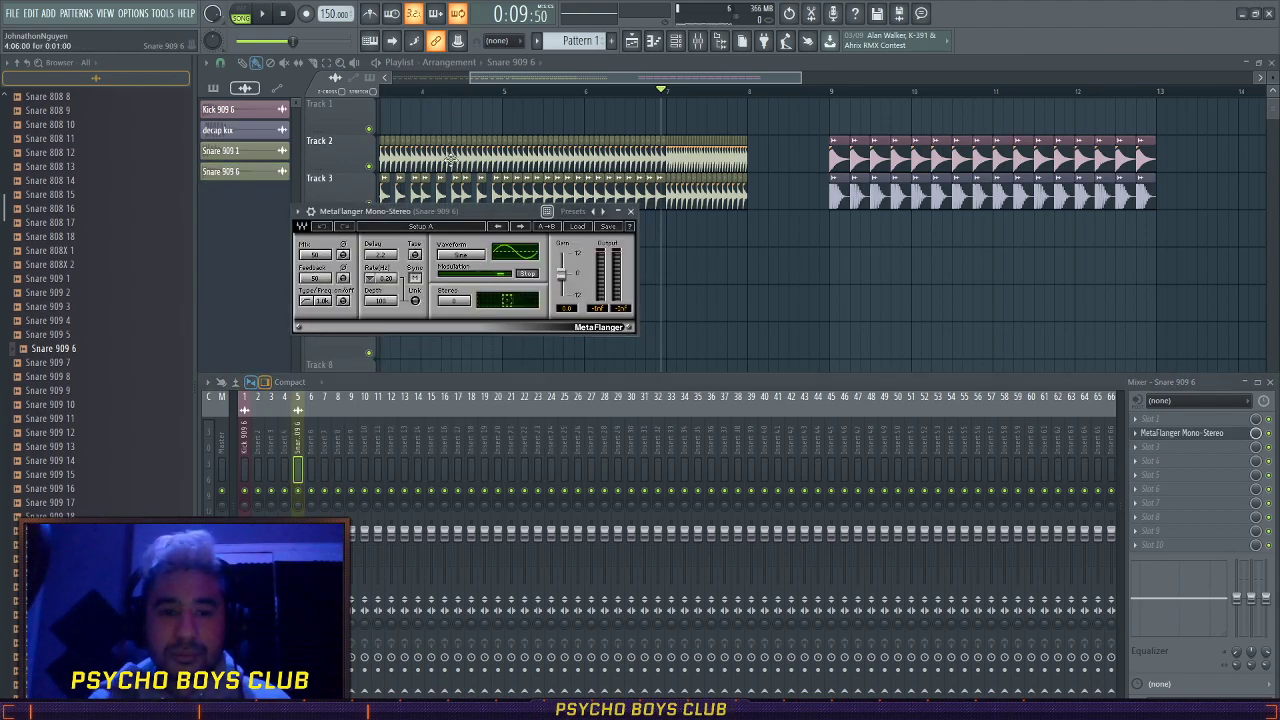
{"action": "left_click_drag", "start_coordinate": [610, 244], "coordinate": [651, 251]}
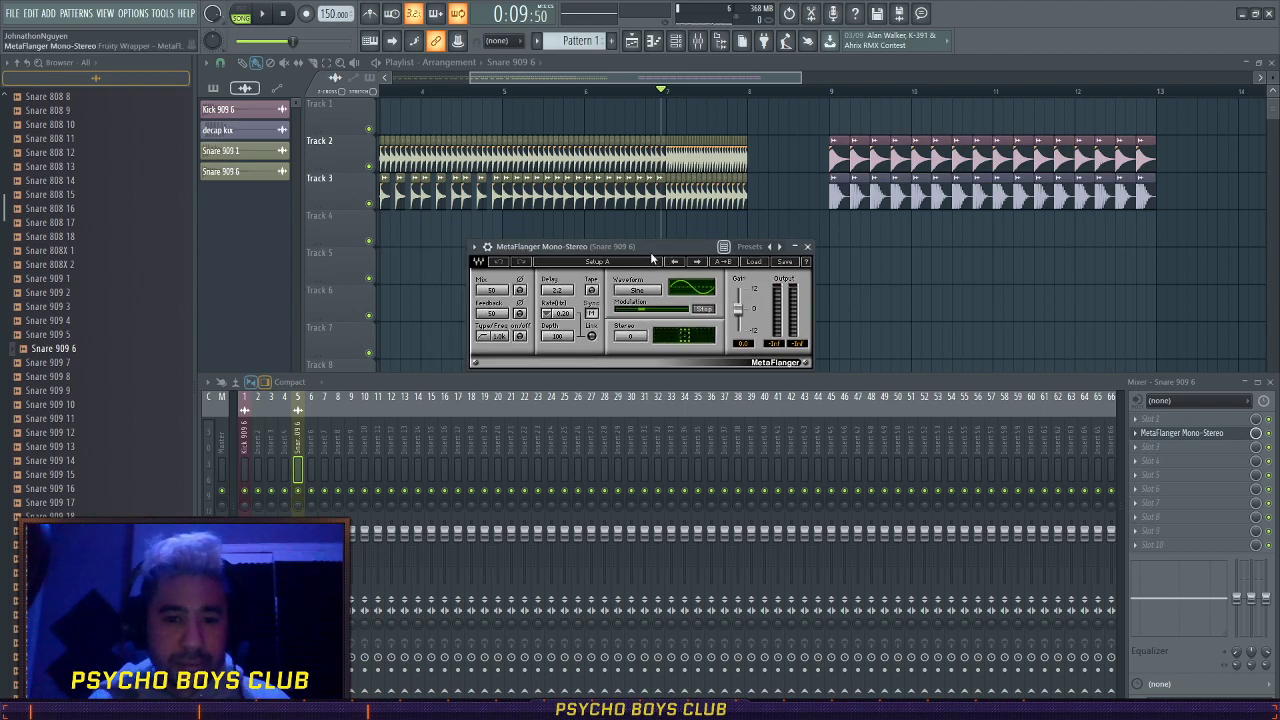
- Lower the MetaFlanger mix while auditioning the Snare 909 6 roll
{"action": "key", "text": "space"}
{"action": "key", "text": "space"}
{"action": "left_click_drag", "start_coordinate": [500, 290], "coordinate": [500, 320]}
{"action": "key", "text": "space"}
{"action": "key", "text": "space"}
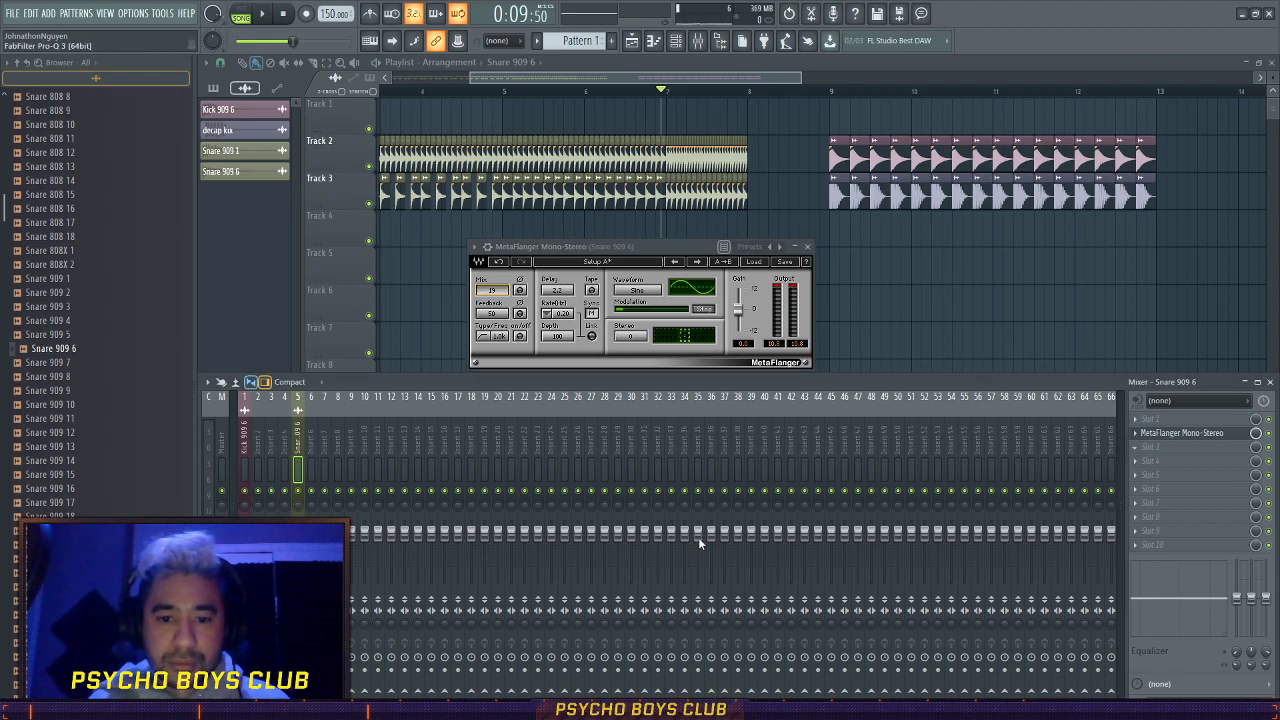
- Adjust FabFilter Pro-Q 3 on the Snare 909 6 mixer track during playback and mute the decap kix clips on Track 3
{"action": "key", "text": "space"}
{"action": "left_click_drag", "start_coordinate": [328, 347], "coordinate": [451, 349]}
{"action": "left_click", "coordinate": [916, 331]}
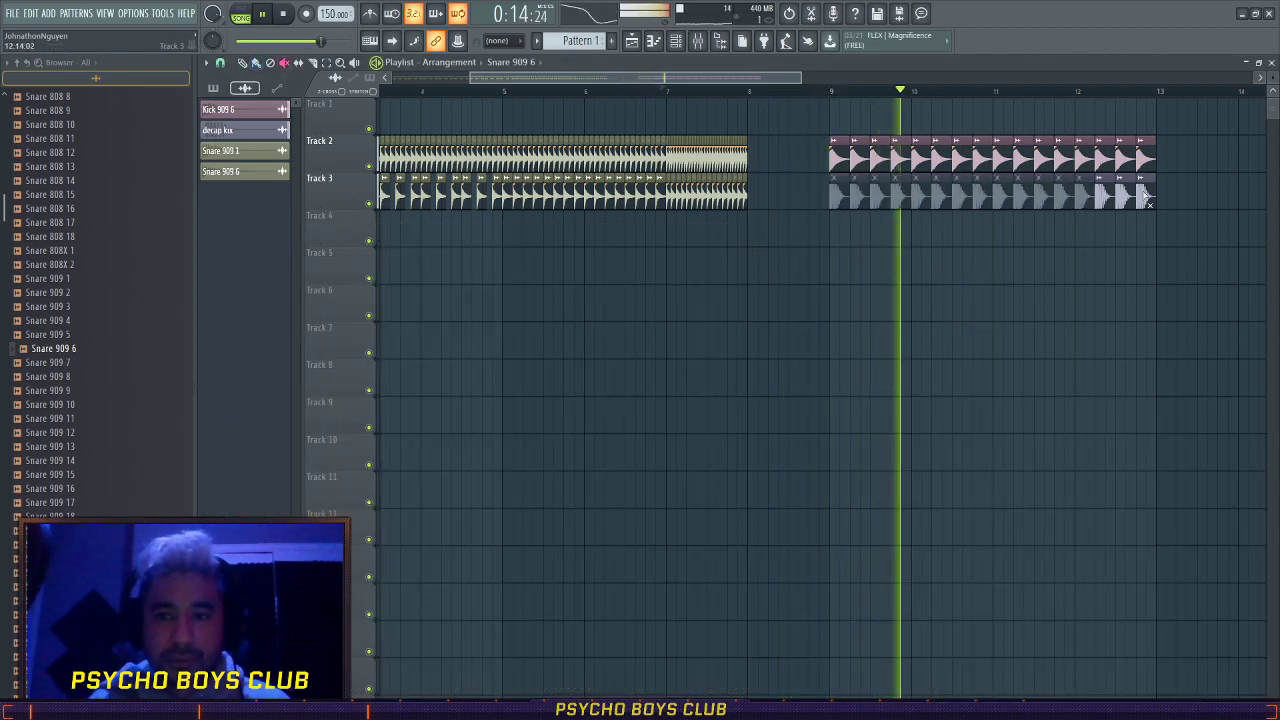
{"action": "key", "text": "space"}
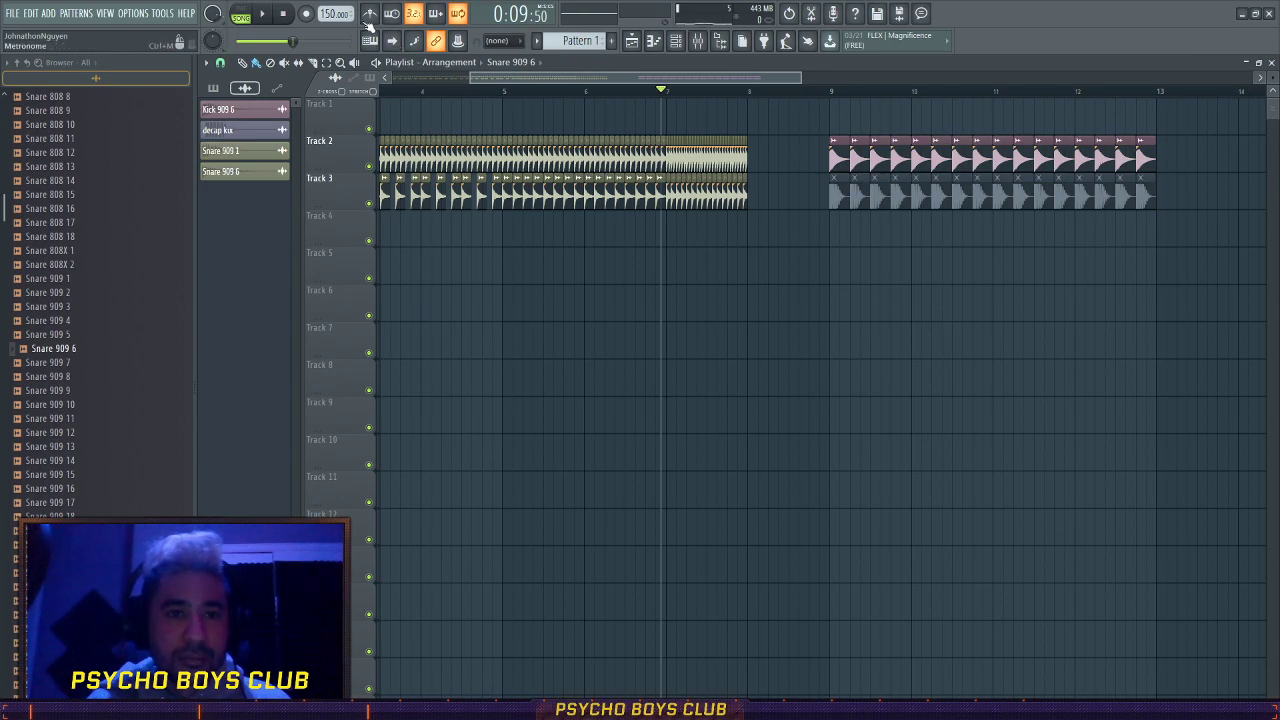
- Set the tempo to 170 BPM and inspect the last Snare 909 6 clips in bar 7
{"action": "left_click_drag", "start_coordinate": [335, 14], "coordinate": [335, 8]}
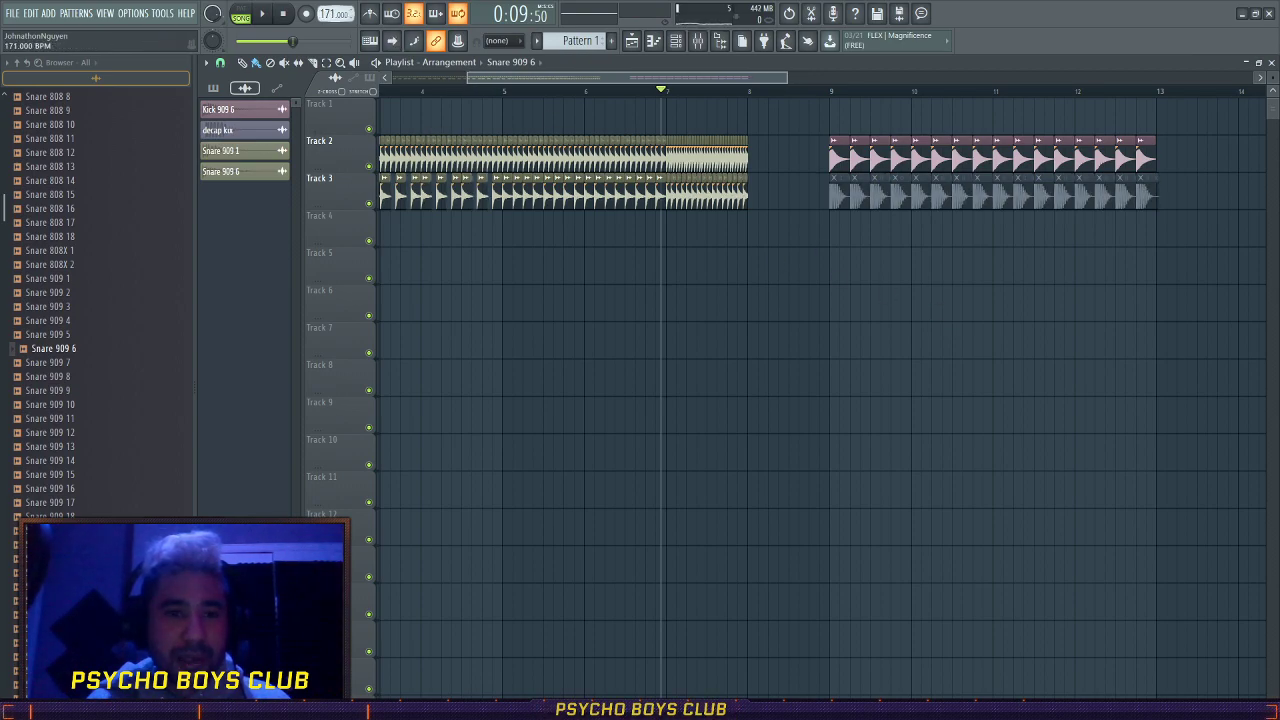
{"action": "scroll", "coordinate": [666, 317], "scroll_direction": "up", "scroll_amount": 6}
{"action": "double_click", "coordinate": [754, 202]}
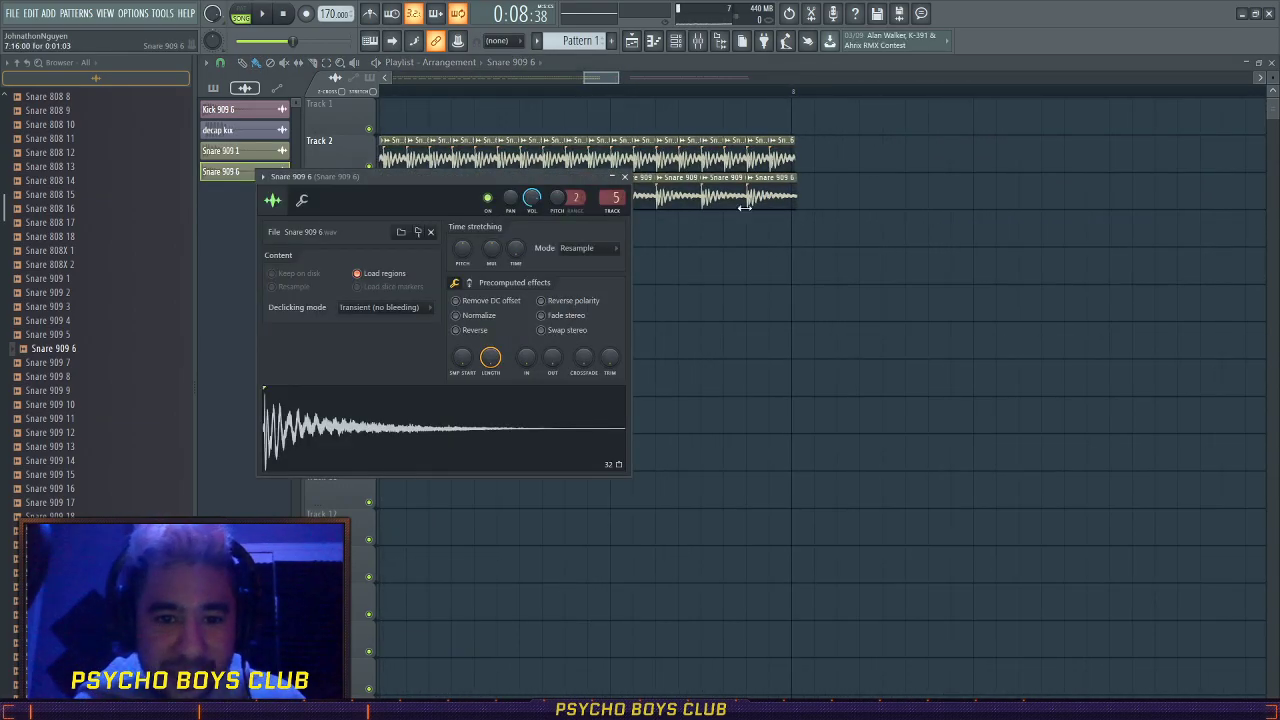
{"action": "key", "text": "Escape"}
{"action": "scroll", "coordinate": [665, 107], "scroll_direction": "down", "scroll_amount": 4}
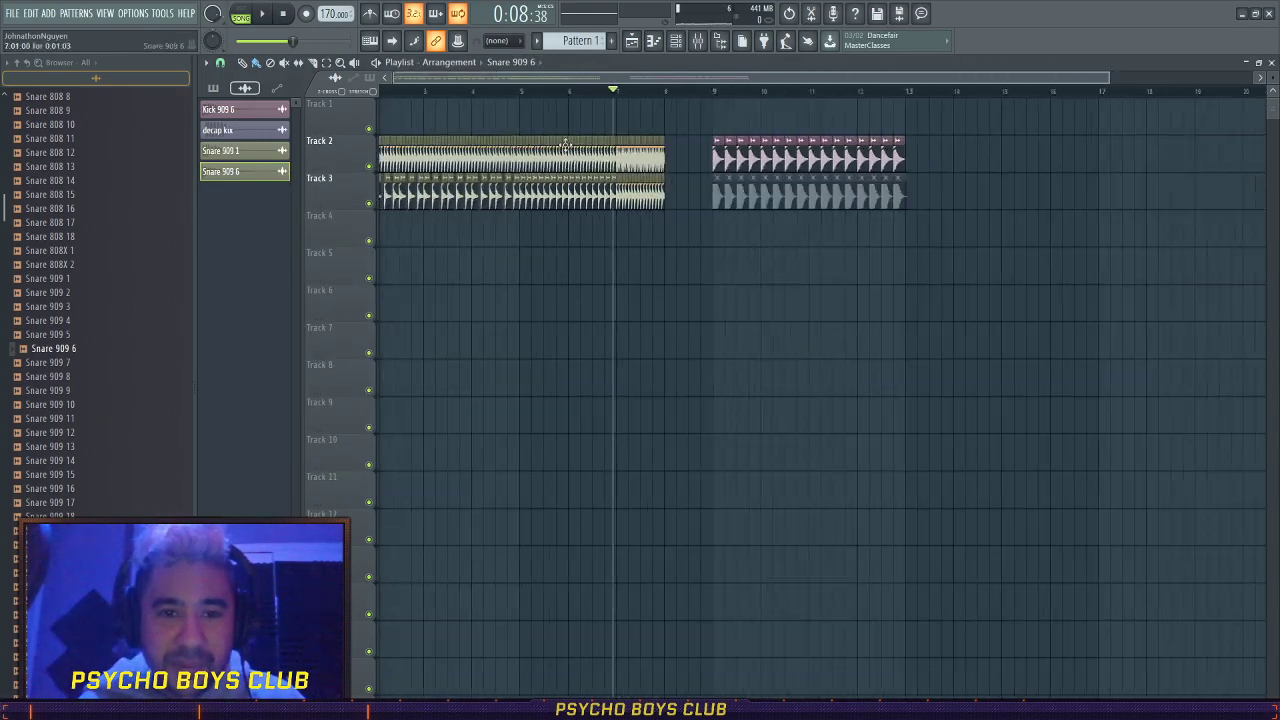
- Play the arrangement into the kick section and undo the pitch shift on Kick 909 6
{"action": "key", "text": "space"}
{"action": "key", "text": "F9"}
{"action": "key", "text": "F9"}
{"action": "double_click", "coordinate": [736, 163]}
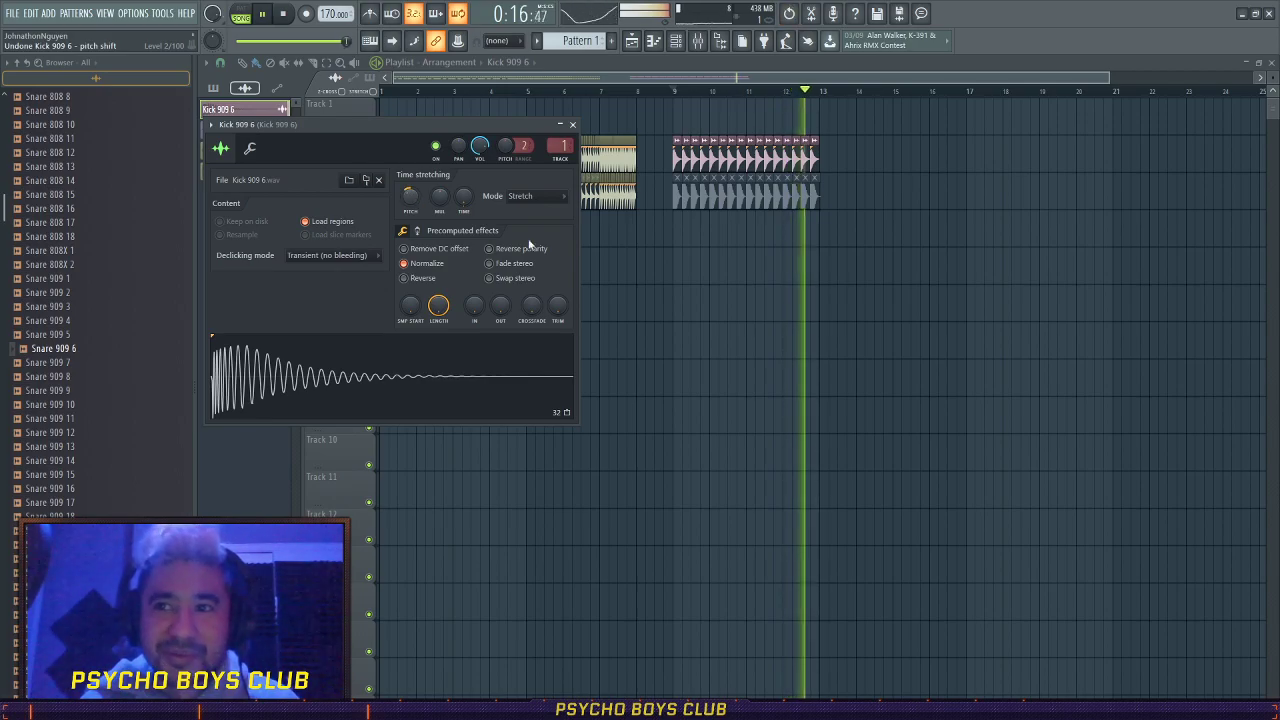
{"action": "key", "text": "Escape"}
{"action": "key", "text": "space"}
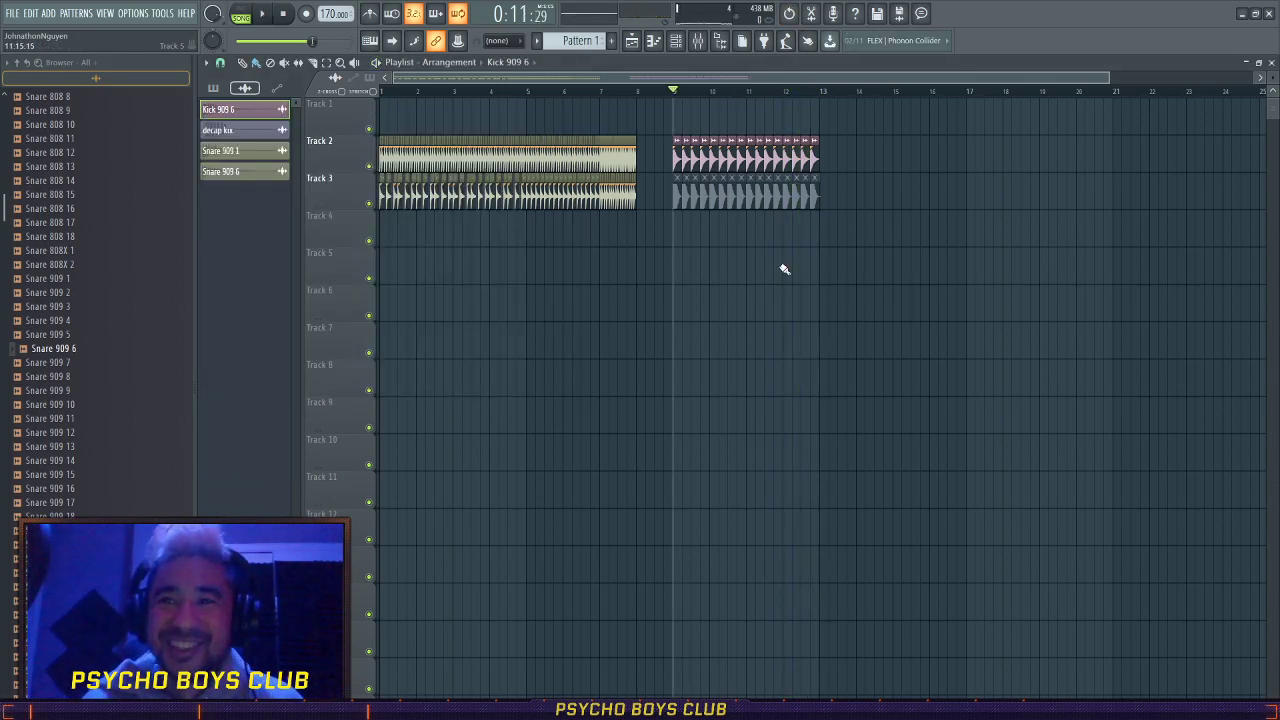
- Extend the Kick 909 6 clips on Track 2 from bar 13 through bar 20
{"action": "scroll", "coordinate": [705, 300], "scroll_direction": "down", "scroll_amount": 1}
{"action": "scroll", "coordinate": [730, 260], "scroll_direction": "up", "scroll_amount": 3}
{"action": "scroll", "coordinate": [745, 200], "scroll_direction": "down", "scroll_amount": 3}
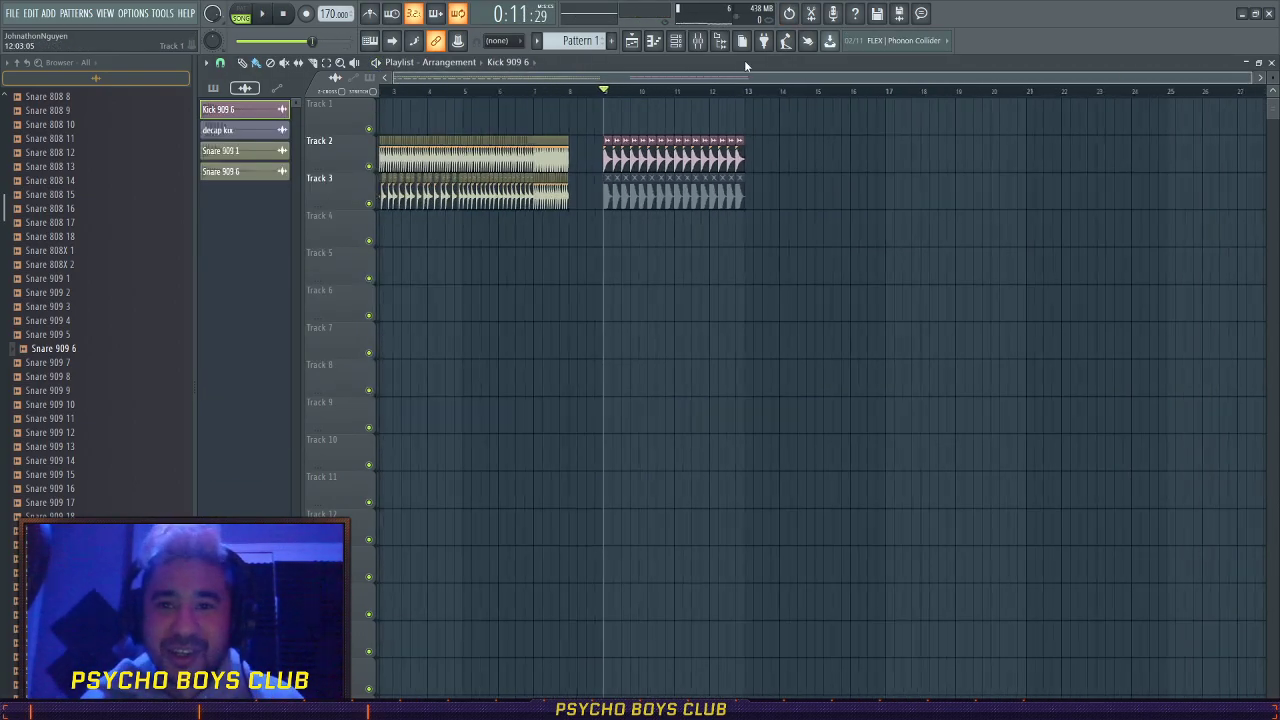
{"action": "left_click_drag", "start_coordinate": [881, 77], "coordinate": [586, 99]}
{"action": "left_click_drag", "start_coordinate": [619, 150], "coordinate": [745, 160]}
{"action": "right_click", "coordinate": [750, 160]}
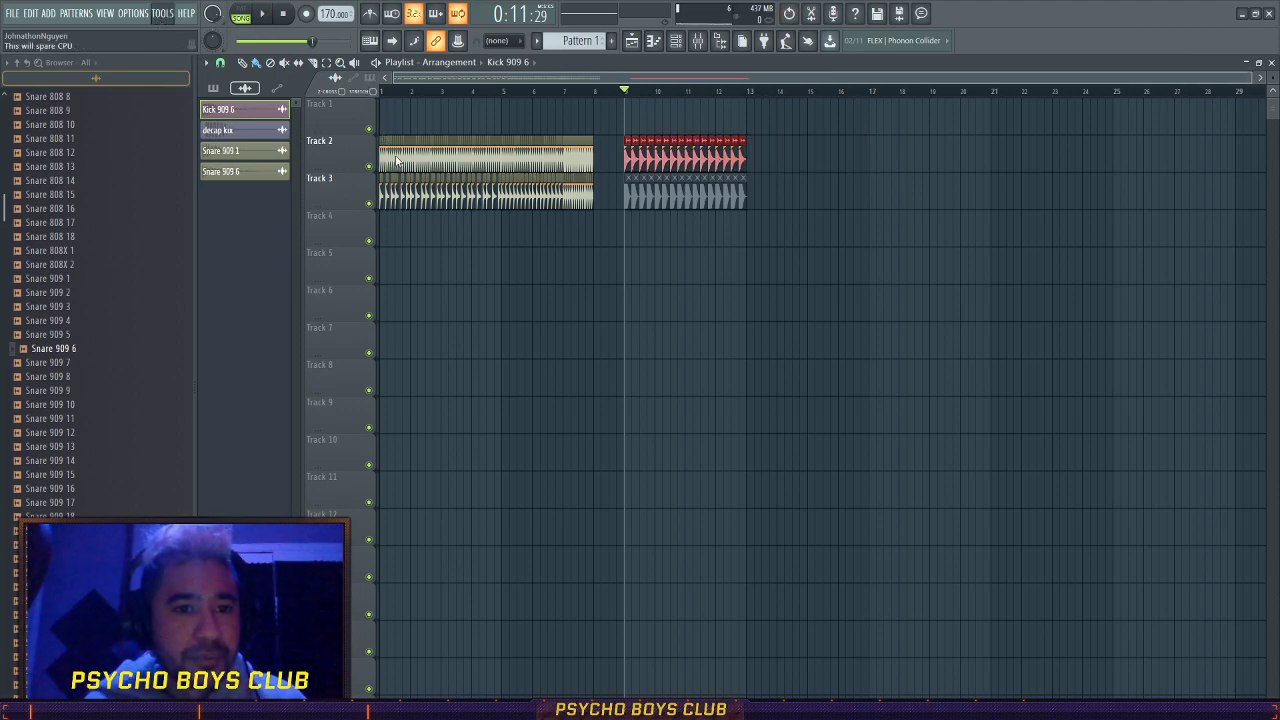
{"action": "key", "text": "ctrl+d"}
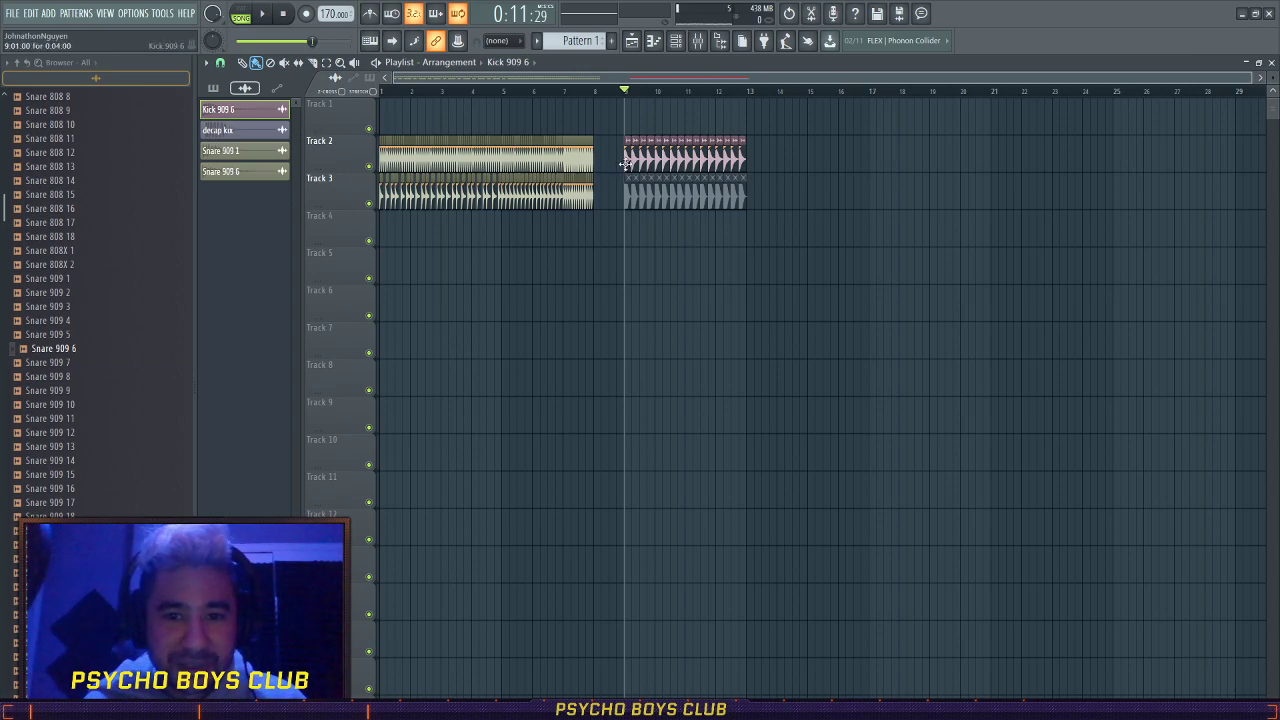
{"action": "left_click_drag", "start_coordinate": [754, 153], "coordinate": [990, 155]}
- Play the snare build-up from about bar 4 and save the project as stream demo.flp
{"action": "key", "text": "space"}
{"action": "left_click", "coordinate": [487, 91]}
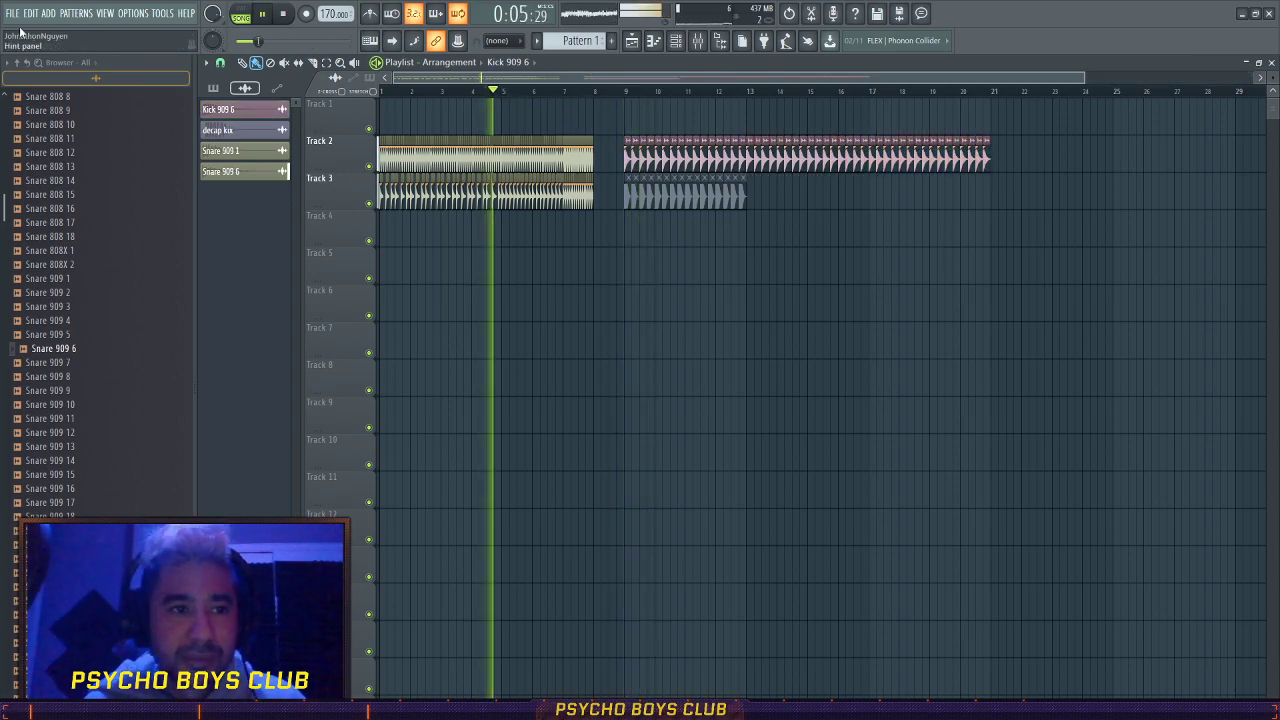
{"action": "key", "text": "space"}
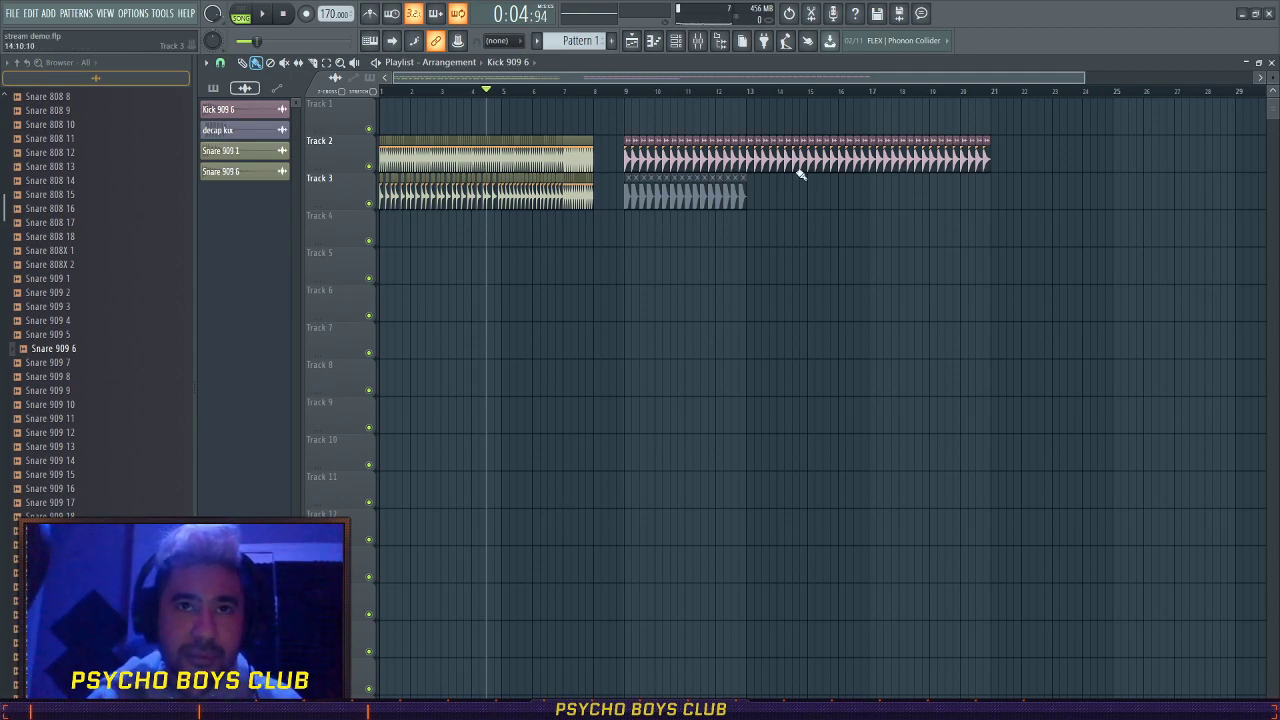
{"action": "key", "text": "space"}
{"action": "key", "text": "space"}
- Look through the sample packs in the Collected folder for new sounds
{"action": "scroll", "coordinate": [136, 289], "scroll_direction": "up", "scroll_amount": 10}
{"action": "left_click", "coordinate": [25, 63]}
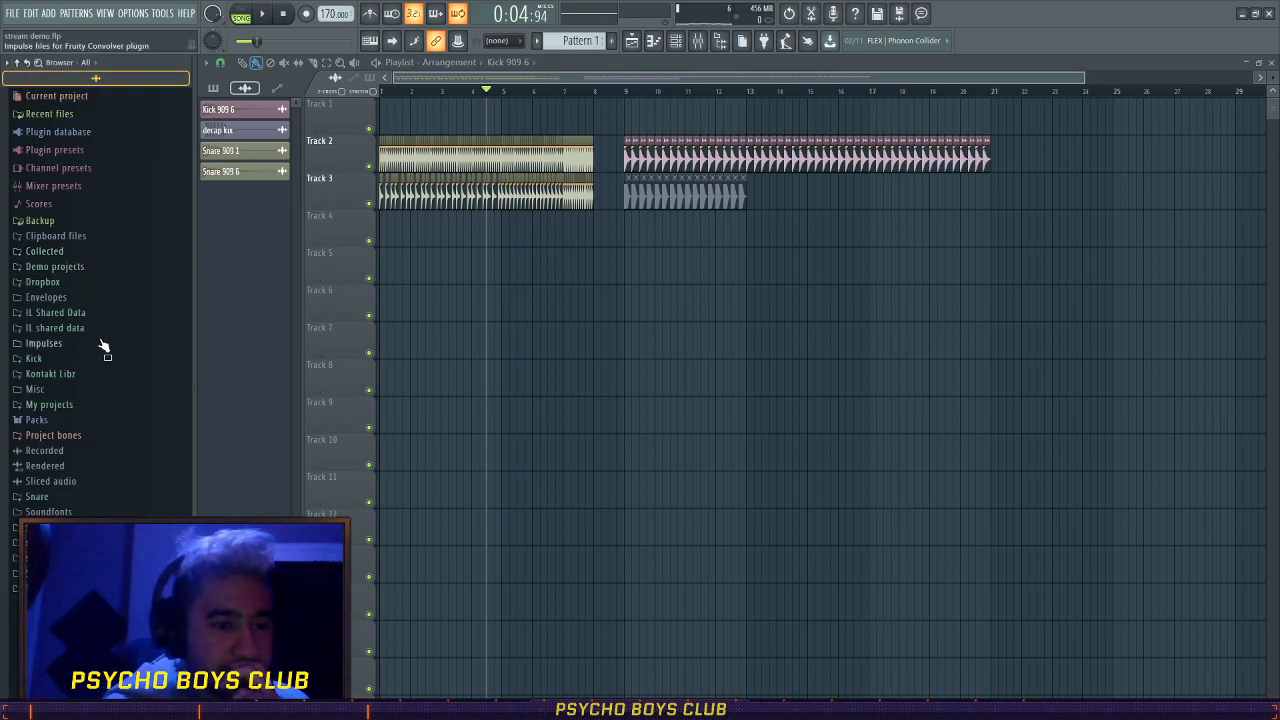
{"action": "left_click", "coordinate": [60, 251]}
{"action": "scroll", "coordinate": [101, 308], "scroll_direction": "down", "scroll_amount": 10}
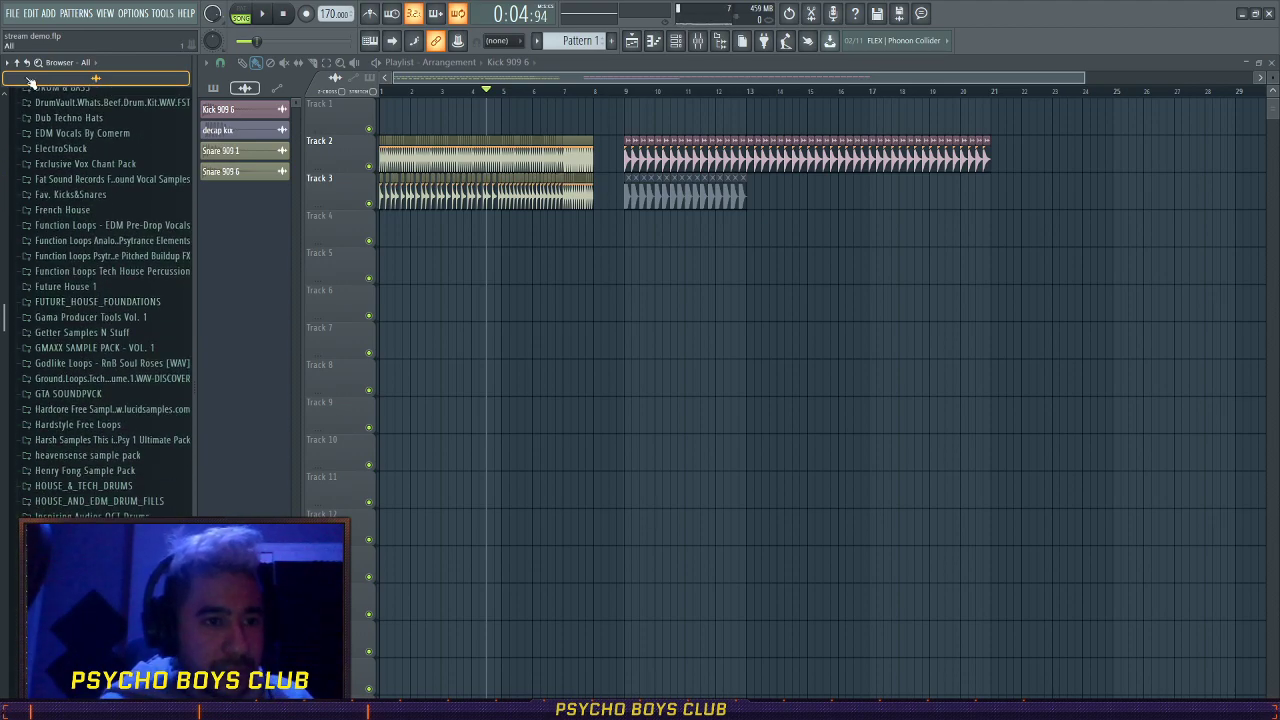
{"action": "left_click", "coordinate": [20, 63]}
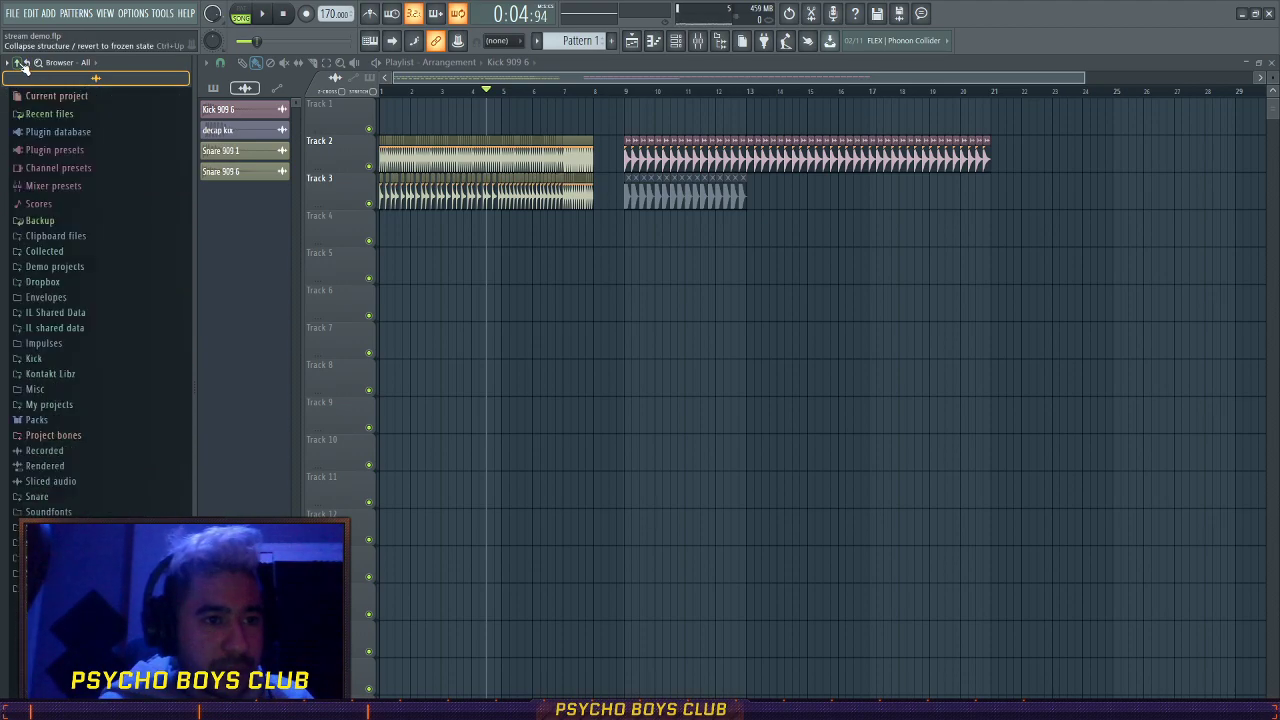
{"action": "left_click", "coordinate": [101, 256]}
{"action": "scroll", "coordinate": [135, 402], "scroll_direction": "down", "scroll_amount": 15}
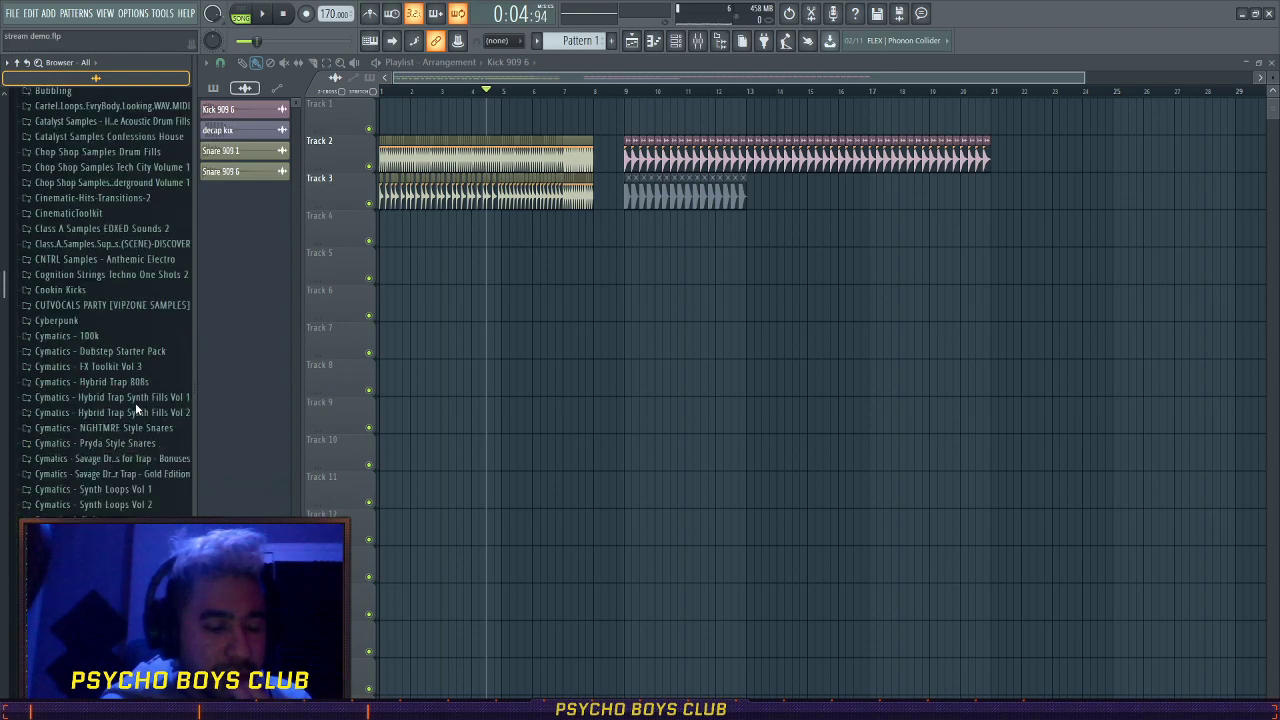
{"action": "scroll", "coordinate": [135, 402], "scroll_direction": "down", "scroll_amount": 9}
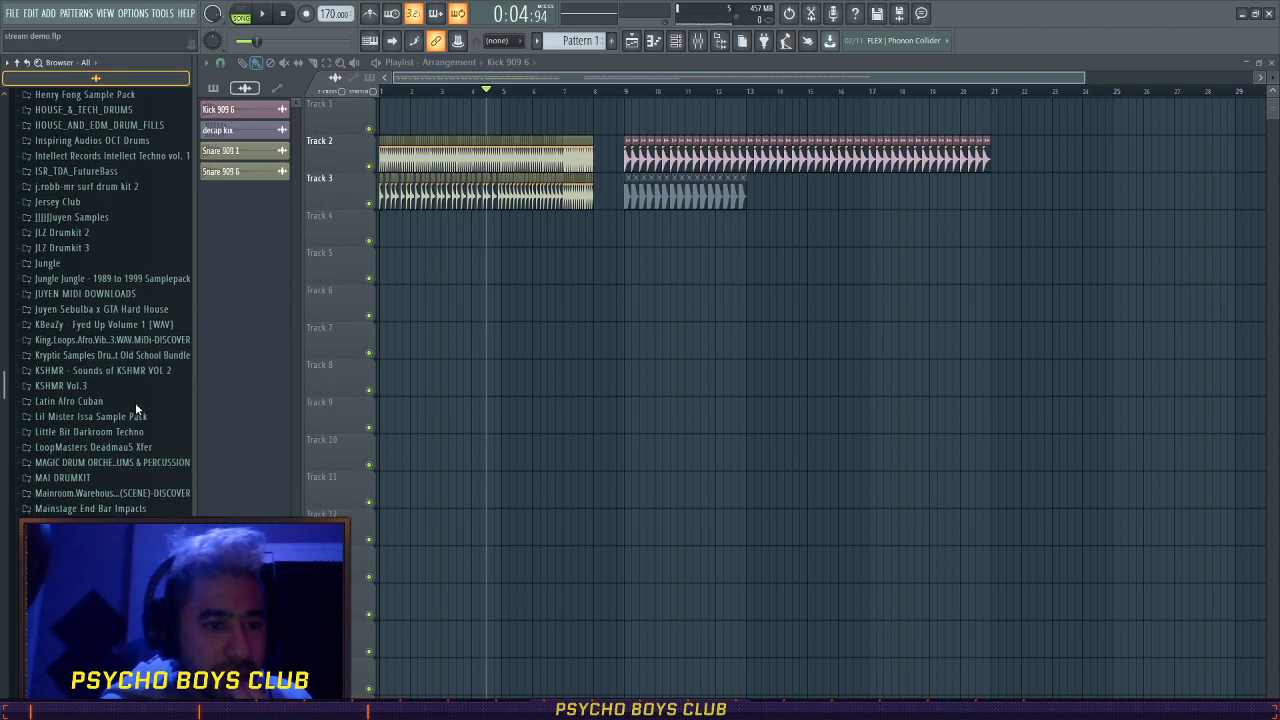
{"action": "scroll", "coordinate": [135, 402], "scroll_direction": "down", "scroll_amount": 10}
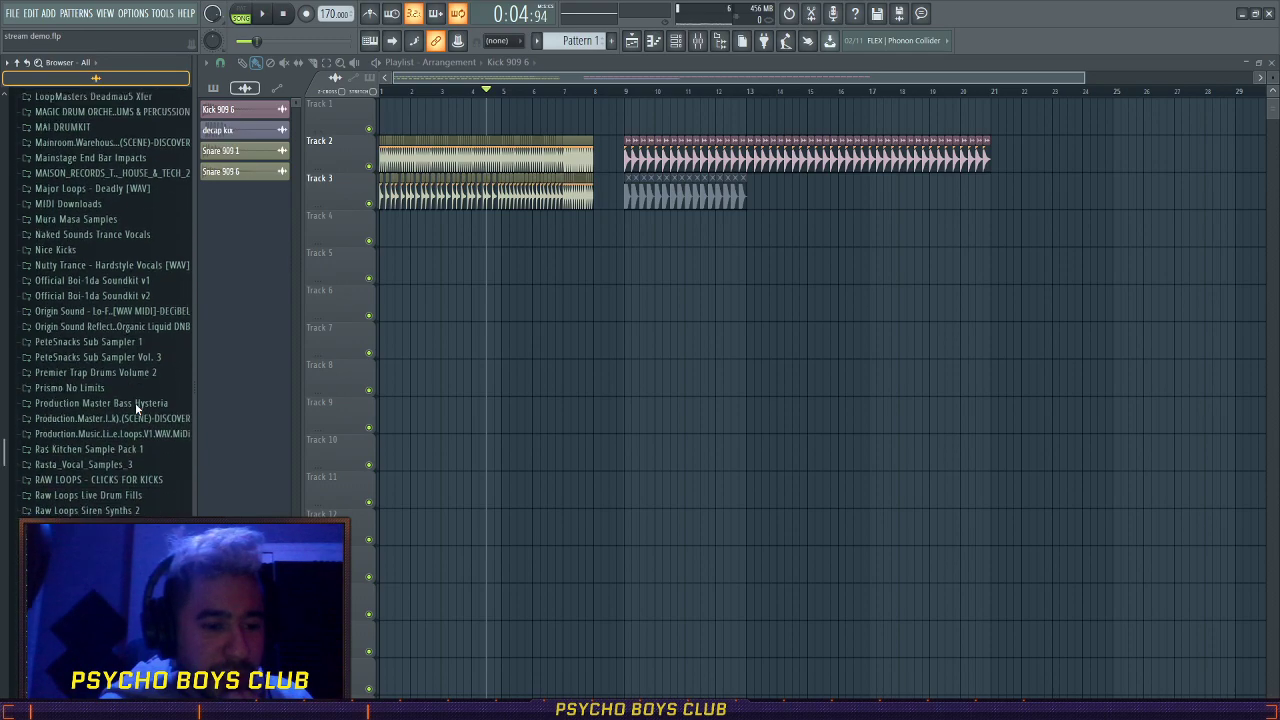
{"action": "scroll", "coordinate": [135, 402], "scroll_direction": "down", "scroll_amount": 10}
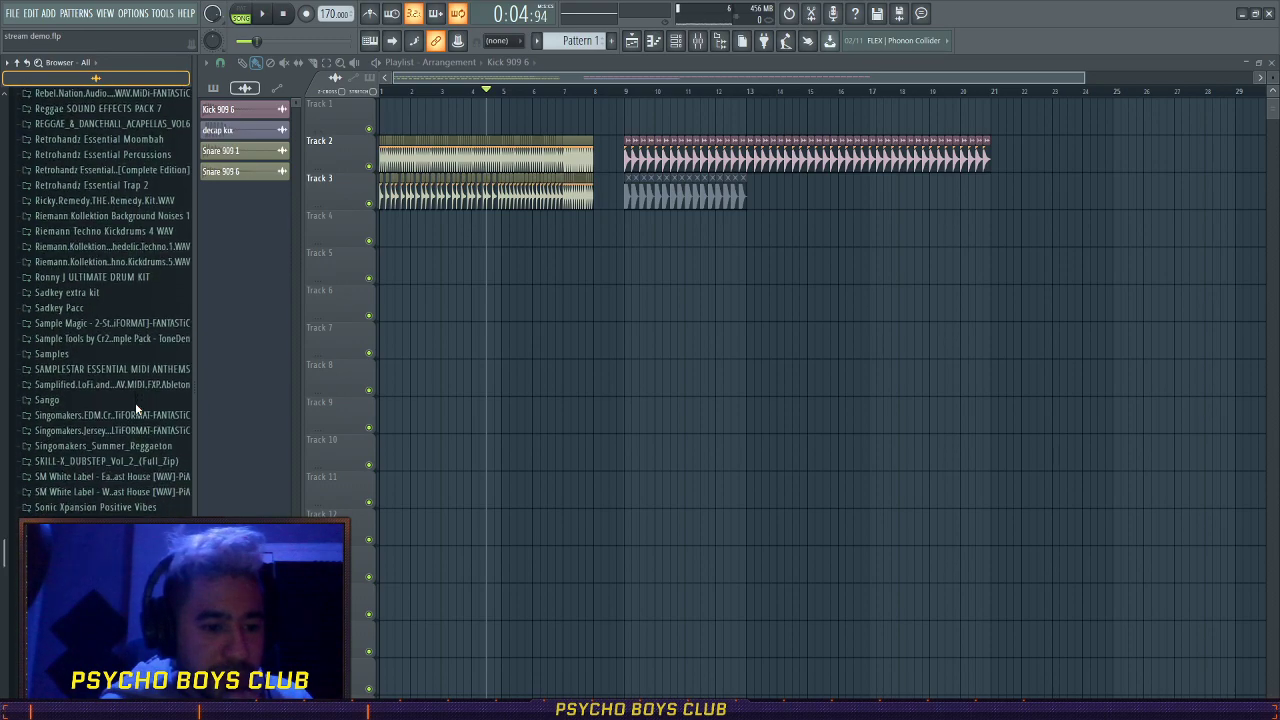
{"action": "scroll", "coordinate": [135, 402], "scroll_direction": "down", "scroll_amount": 9}
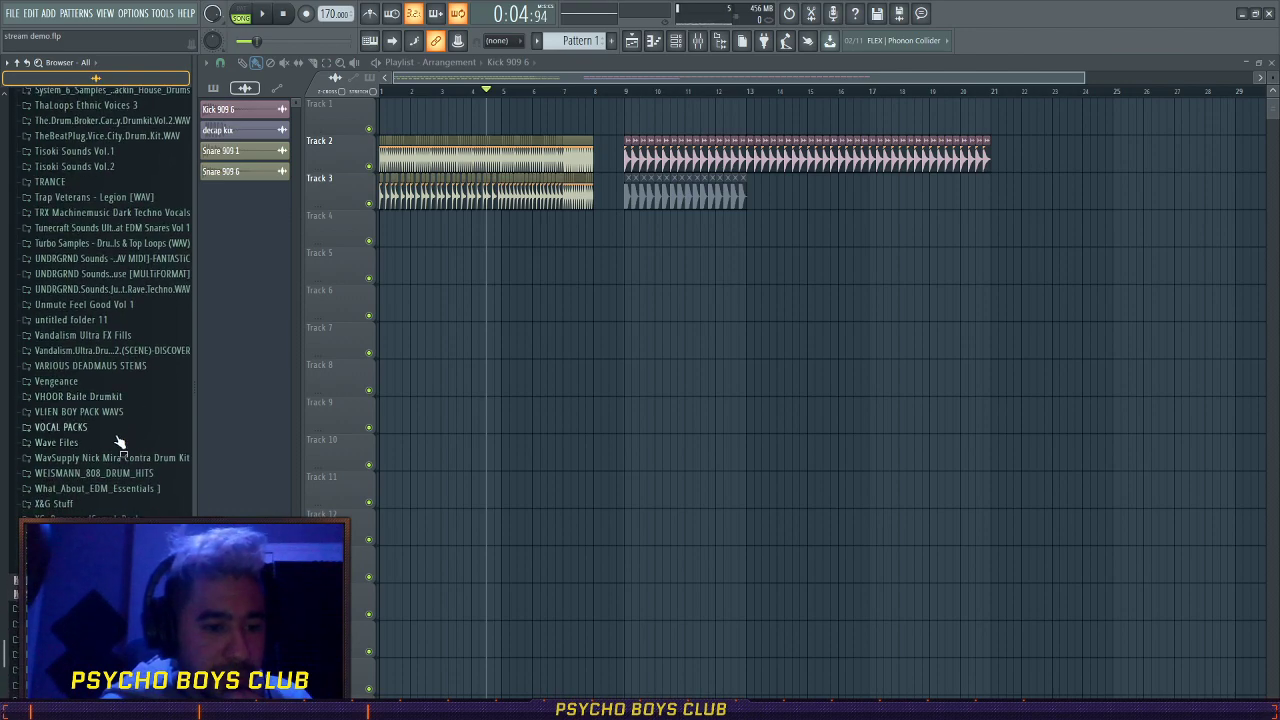
- Open the XG_synths folder under XG_audio in the XG_ProcessedSamplePack
{"action": "left_click", "coordinate": [138, 503]}
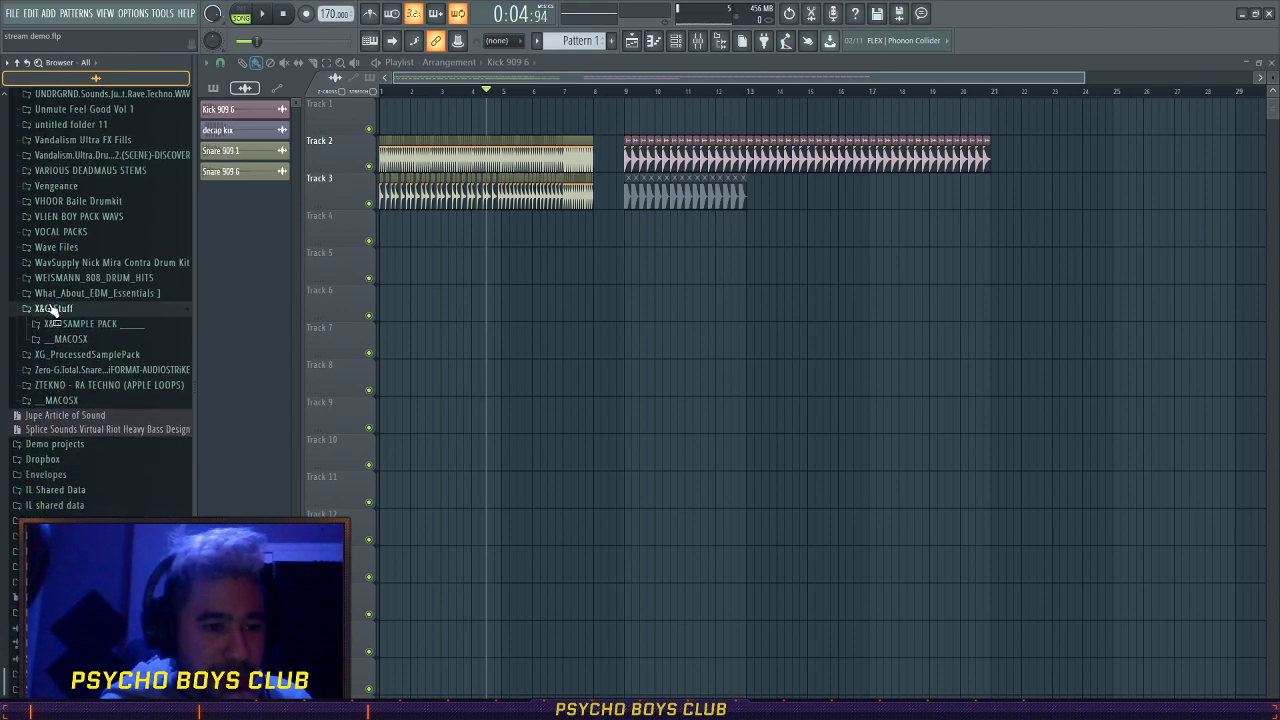
{"action": "left_click", "coordinate": [118, 330]}
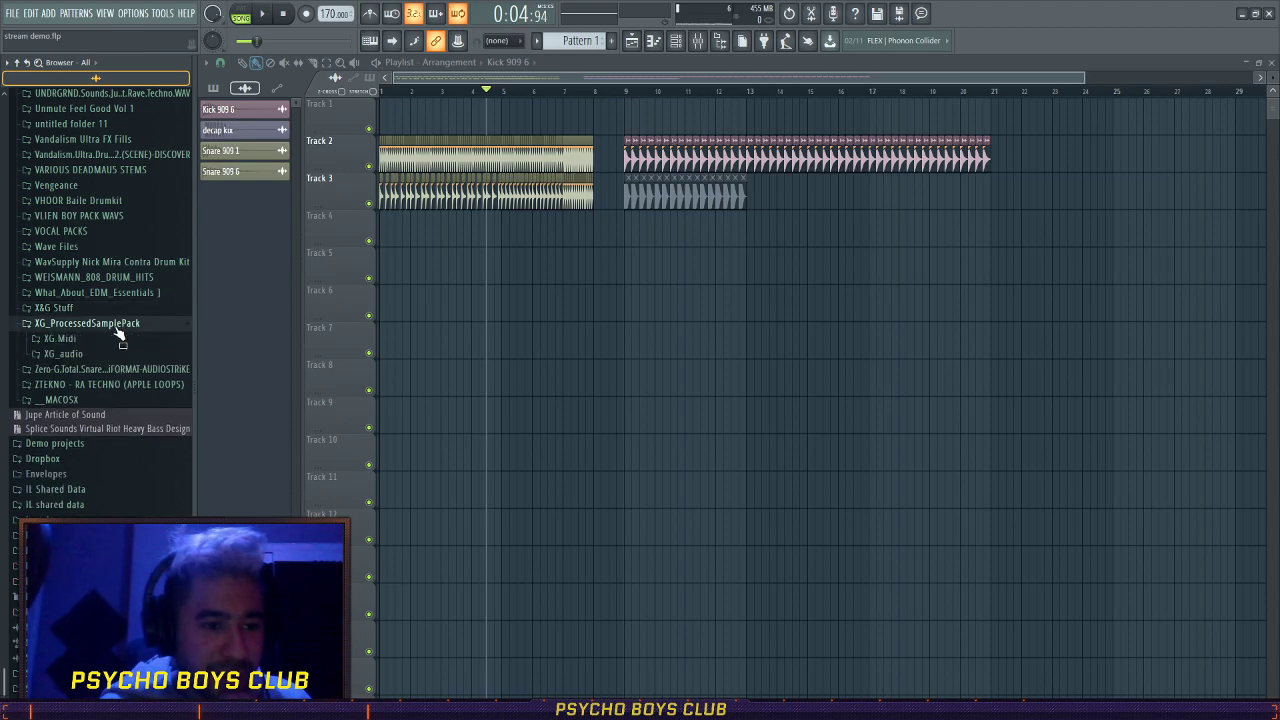
{"action": "left_click", "coordinate": [116, 357]}
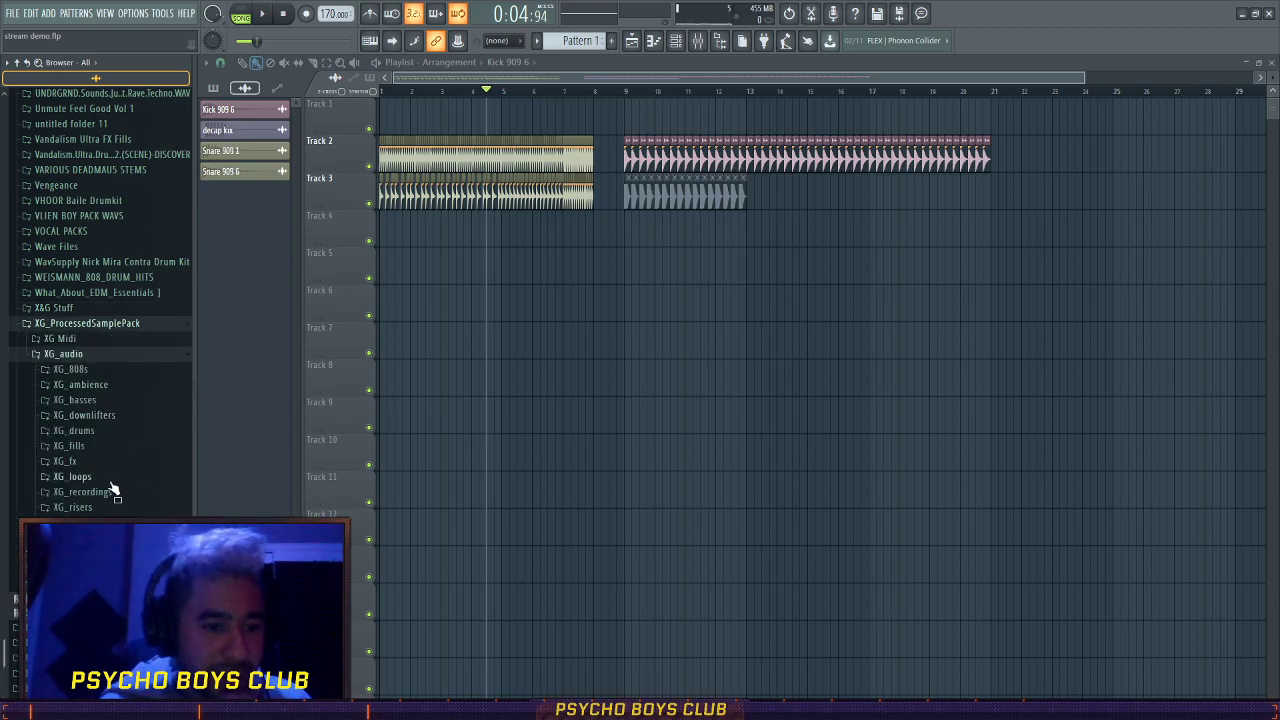
{"action": "left_click", "coordinate": [120, 522]}
- Audition the first XG_synths samples, from the 808 guitar stab through the elephant, and return to the chugga hit
{"action": "left_click", "coordinate": [132, 302]}
{"action": "left_click", "coordinate": [139, 319]}
{"action": "left_click", "coordinate": [143, 328]}
{"action": "left_click", "coordinate": [141, 342]}
{"action": "left_click", "coordinate": [143, 356]}
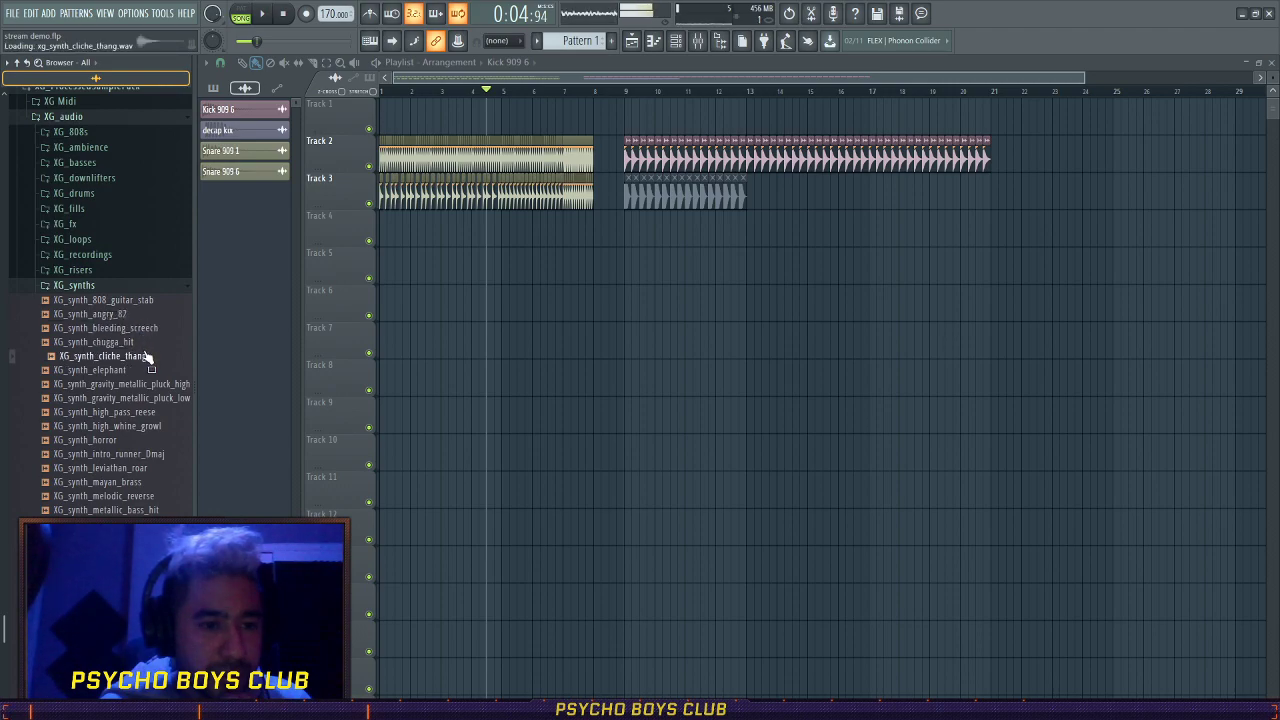
{"action": "left_click", "coordinate": [144, 371]}
{"action": "left_click", "coordinate": [142, 344]}
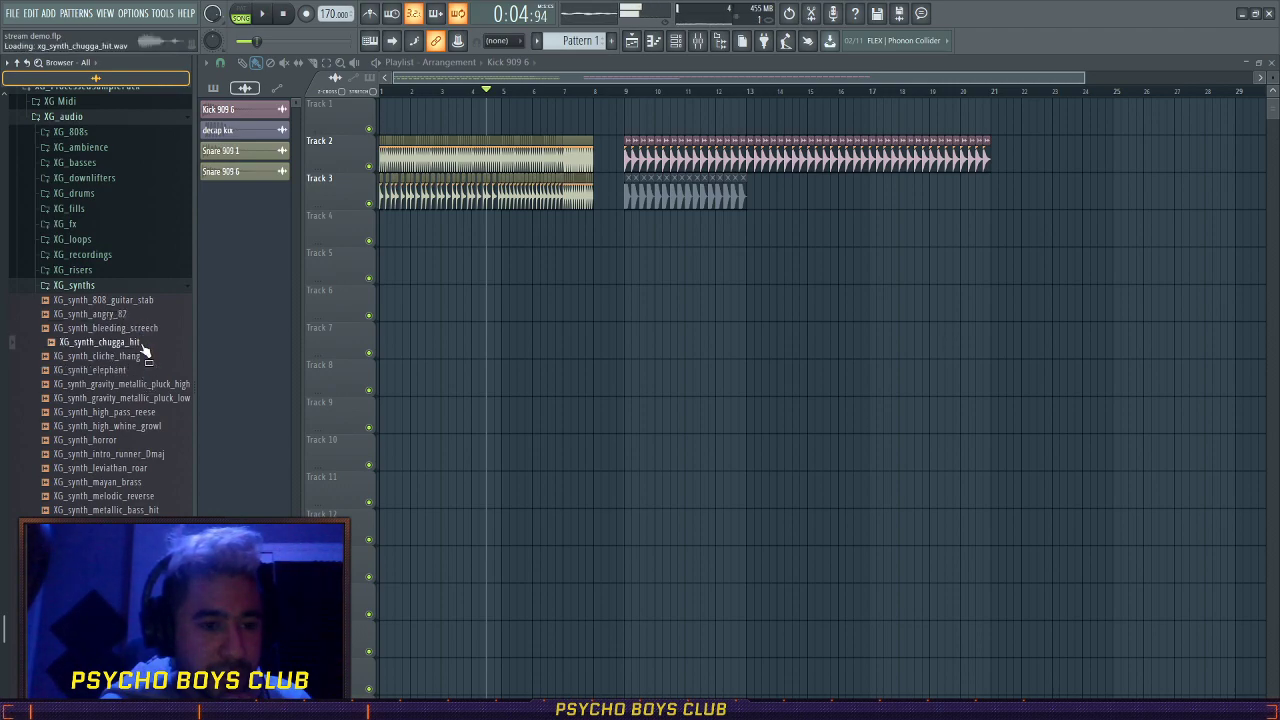
- Place XG_synth_gravity_metallic_pluck_high at bar 9 and pluck_low in bar 10 on Track 5, discarding the trial chugga hit clip
{"action": "left_click_drag", "start_coordinate": [145, 352], "coordinate": [627, 340]}
{"action": "left_click", "coordinate": [143, 386]}
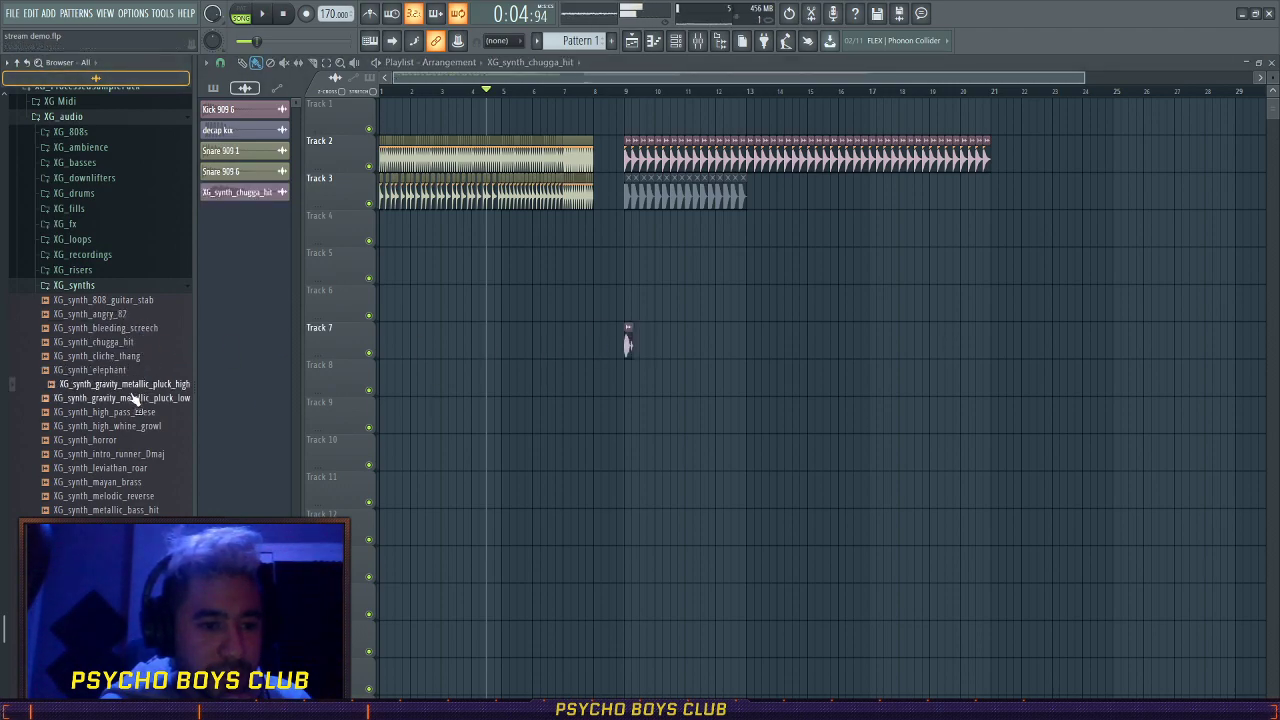
{"action": "left_click_drag", "start_coordinate": [143, 398], "coordinate": [583, 416]}
{"action": "left_click_drag", "start_coordinate": [143, 398], "coordinate": [660, 490]}
{"action": "right_click", "coordinate": [630, 345]}
{"action": "left_click_drag", "start_coordinate": [584, 418], "coordinate": [629, 269]}
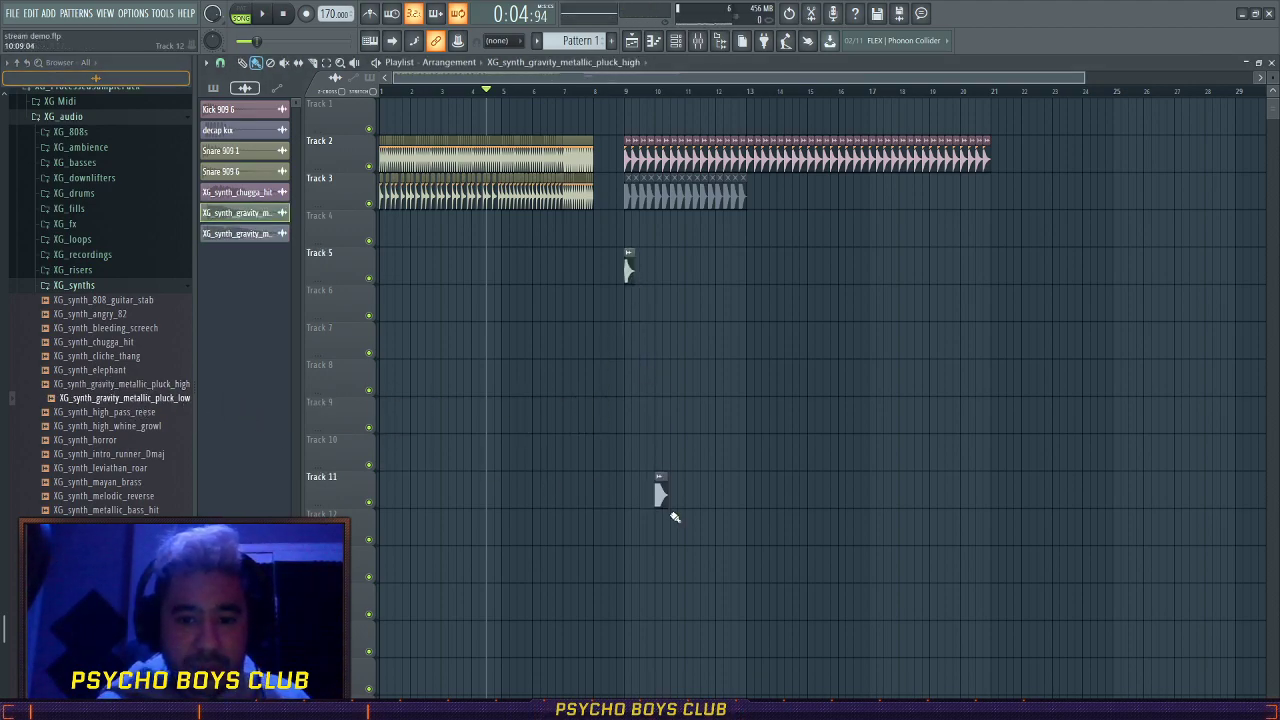
{"action": "left_click_drag", "start_coordinate": [660, 492], "coordinate": [682, 270]}
- Play the arrangement and inspect up close how both metallic pluck waveforms line up with the kicks
{"action": "key", "text": "space"}
{"action": "scroll", "coordinate": [645, 294], "scroll_direction": "up", "scroll_amount": 10, "text": "ctrl"}
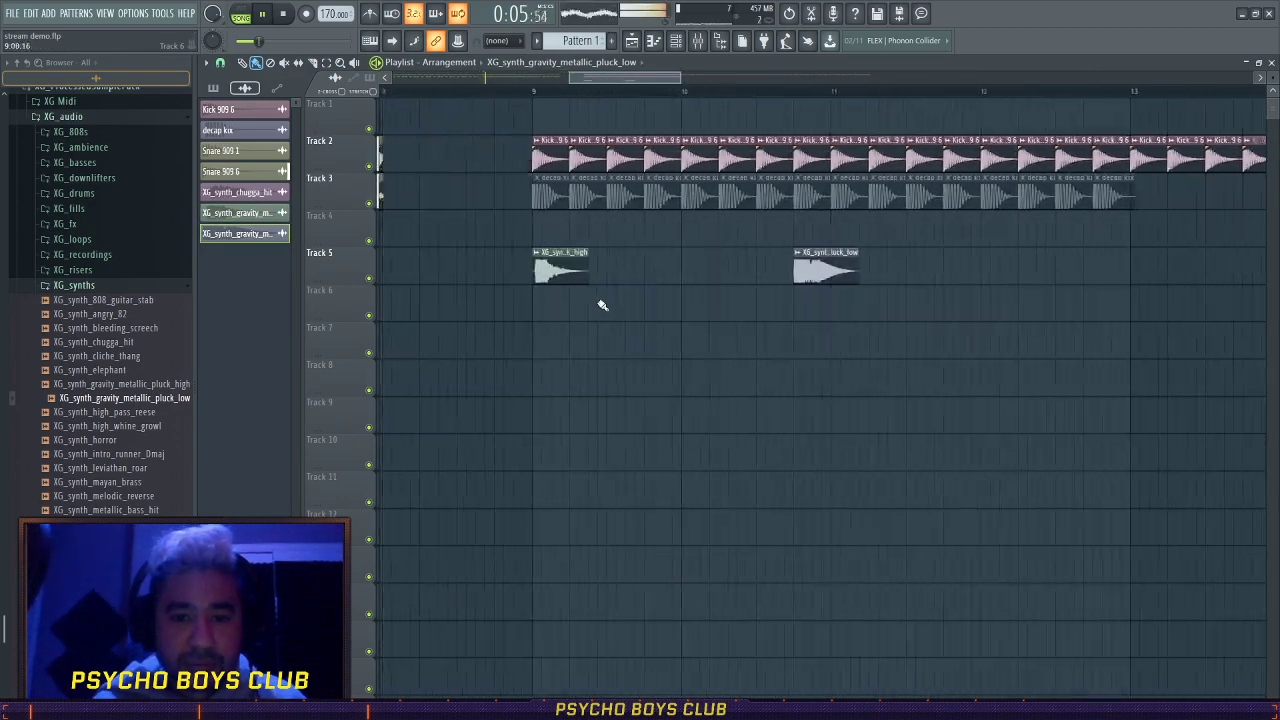
{"action": "scroll", "coordinate": [556, 280], "scroll_direction": "up", "scroll_amount": 8, "text": "ctrl"}
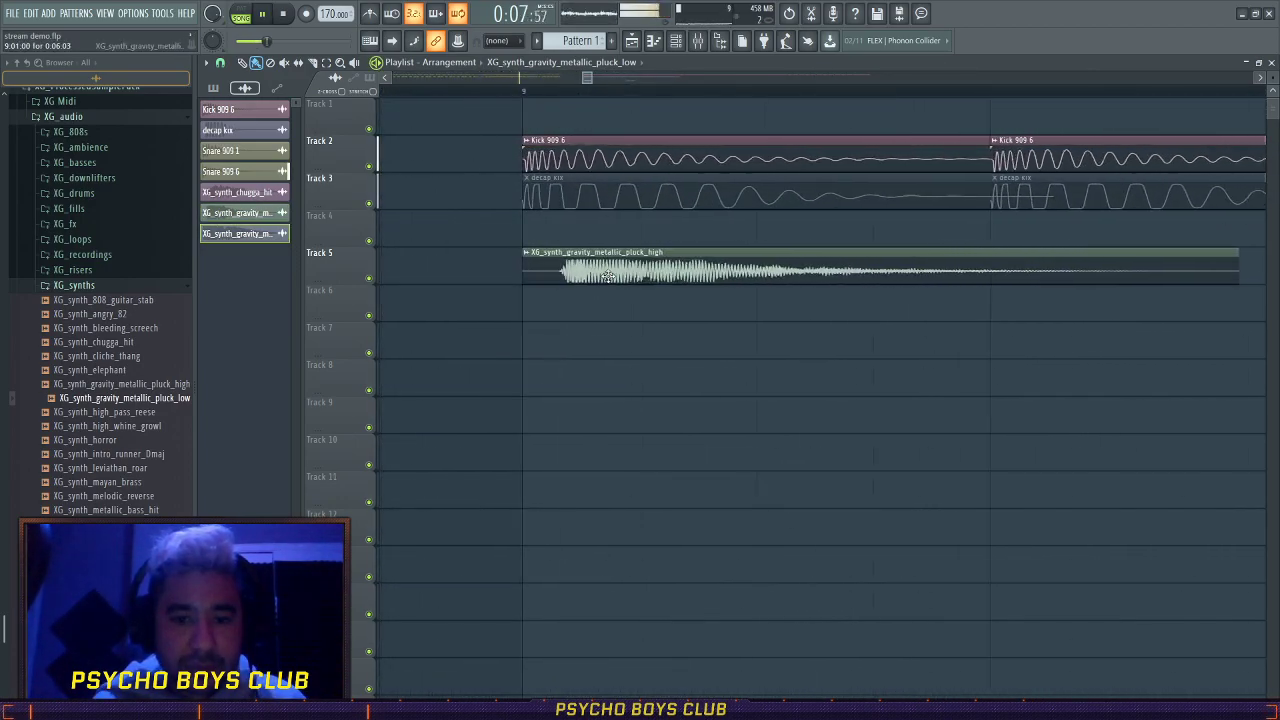
{"action": "scroll", "coordinate": [565, 298], "scroll_direction": "down", "scroll_amount": 10, "text": "ctrl"}
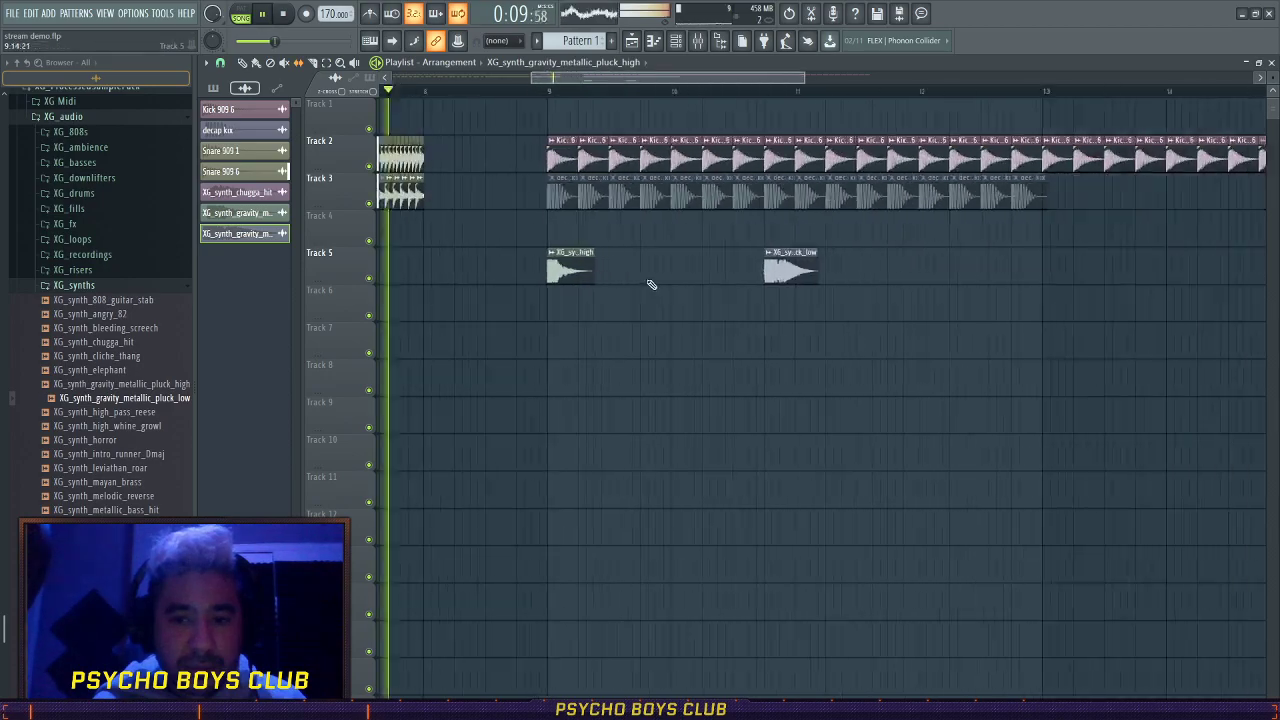
{"action": "scroll", "coordinate": [655, 283], "scroll_direction": "up", "scroll_amount": 8, "text": "ctrl"}
{"action": "scroll", "coordinate": [500, 300], "scroll_direction": "down", "scroll_amount": 5, "text": "ctrl"}
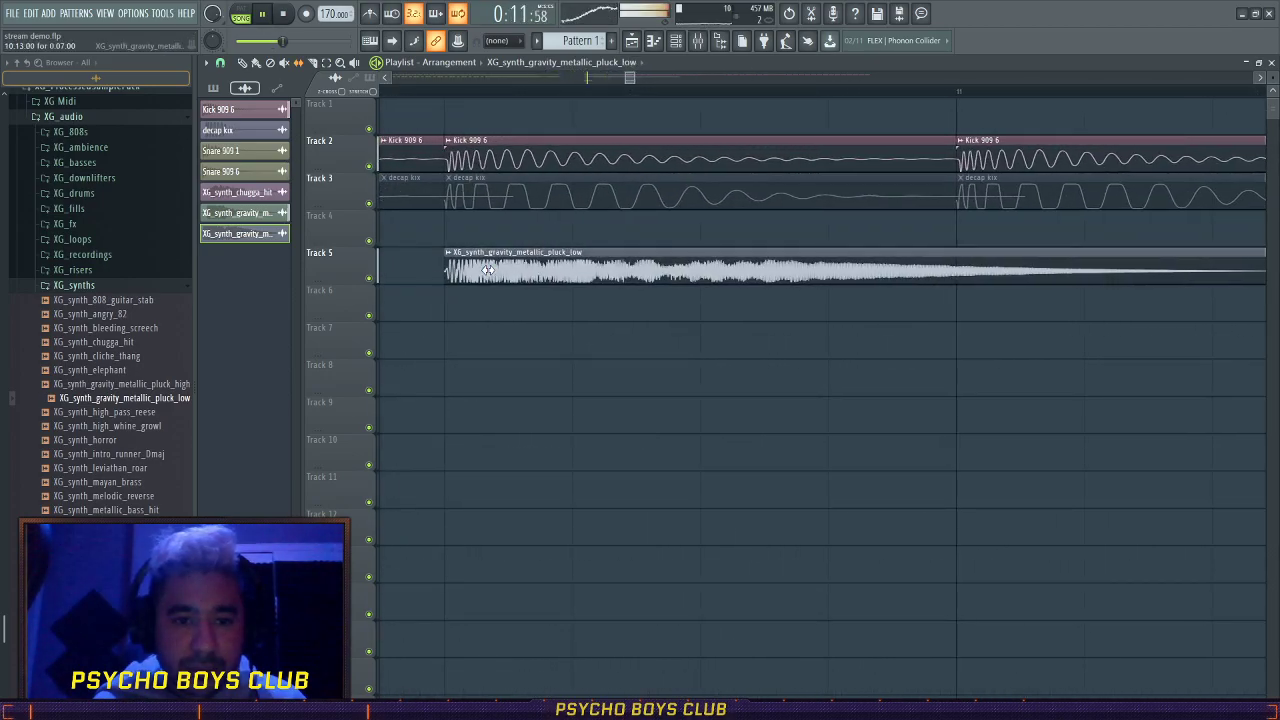
{"action": "left_click_drag", "start_coordinate": [614, 80], "coordinate": [574, 223]}
{"action": "key", "text": "space"}
- Move the metallic pluck low clip to the third beat of bar 9 and play from bar 9
{"action": "left_click_drag", "start_coordinate": [869, 268], "coordinate": [673, 268]}
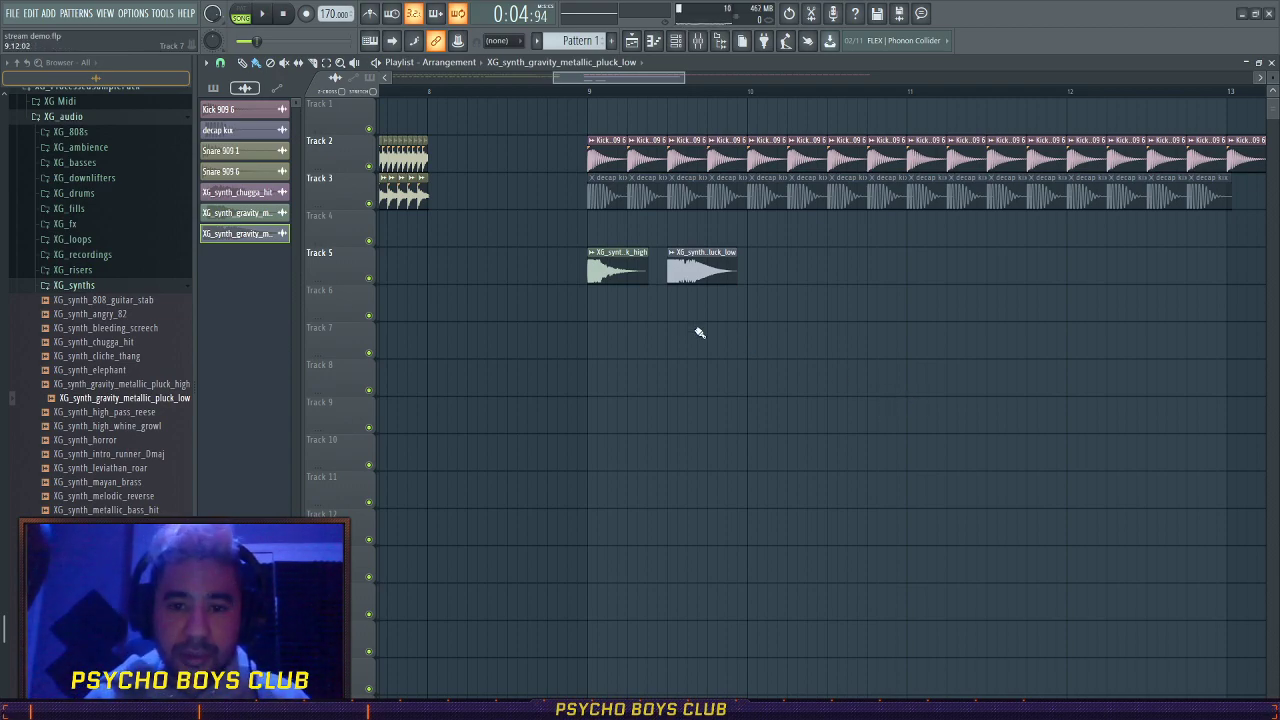
{"action": "key", "text": "space"}
{"action": "left_click", "coordinate": [589, 94]}
{"action": "key", "text": "space"}
- Route metallic pluck high to mixer track 6 and add FabFilter Pro-Q 3 with a low cut at about 103 Hz
{"action": "double_click", "coordinate": [600, 272]}
{"action": "right_click", "coordinate": [886, 366]}
{"action": "key", "text": "Return"}
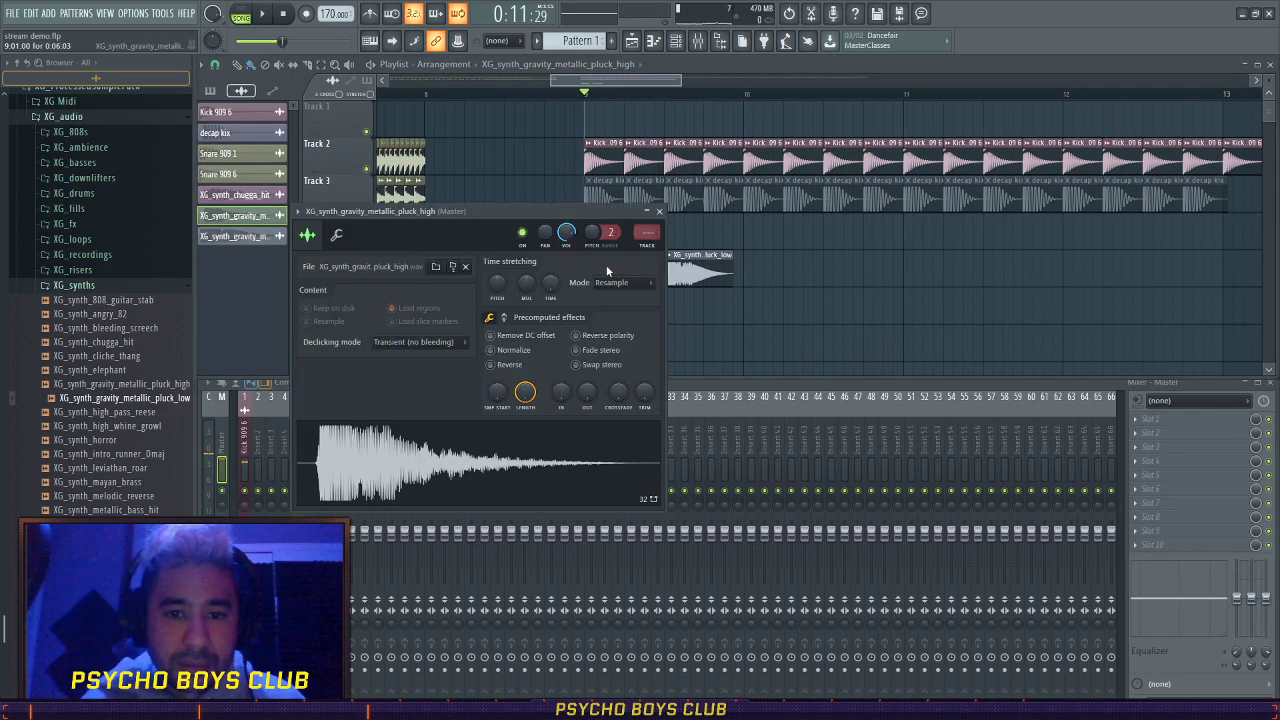
{"action": "left_click", "coordinate": [650, 248]}
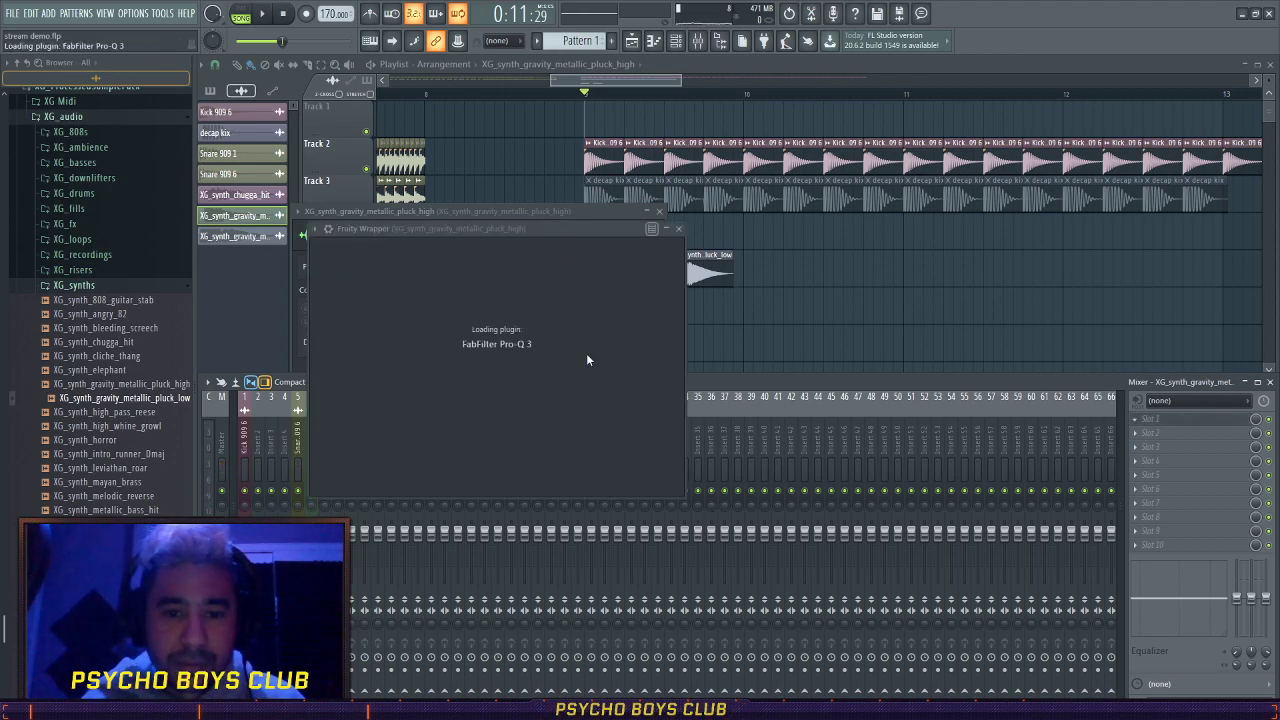
{"action": "left_click_drag", "start_coordinate": [328, 348], "coordinate": [457, 346]}
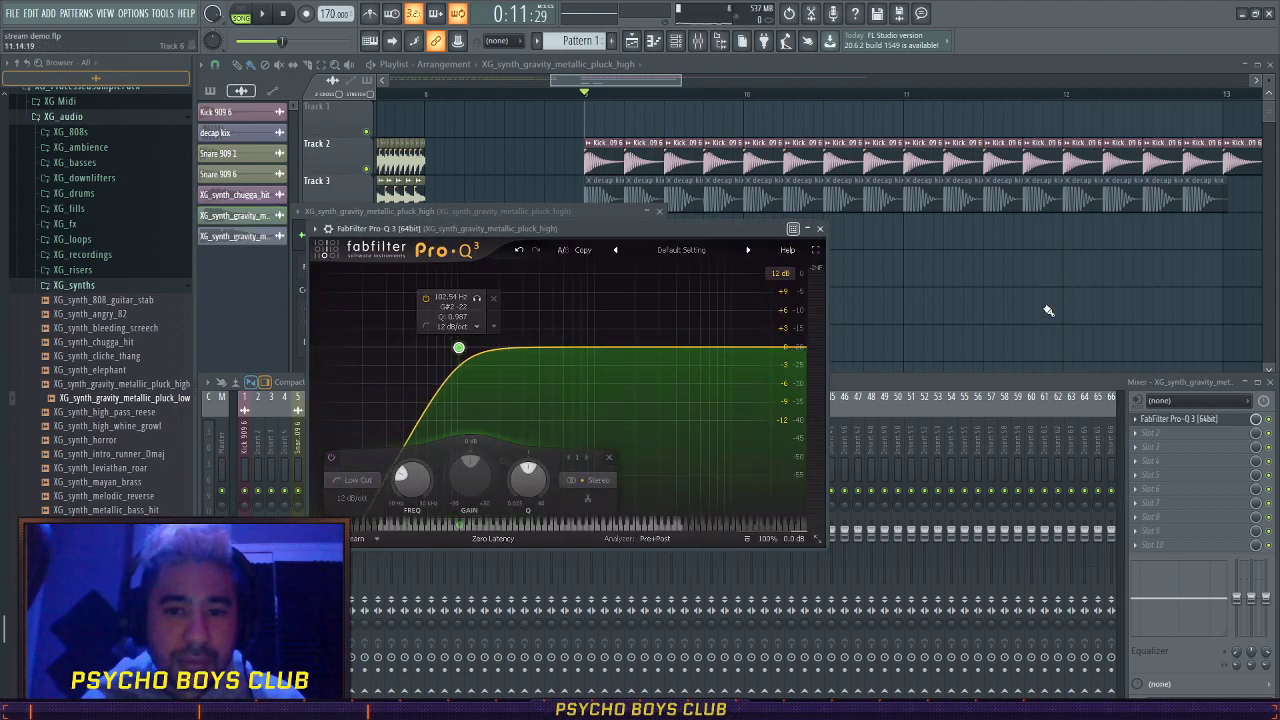
- Select the first half of bar 9 as the loop, move the pluck low clip into bar 10, and play the loop
{"action": "right_click", "coordinate": [1020, 317]}
{"action": "left_click_drag", "start_coordinate": [589, 106], "coordinate": [665, 119]}
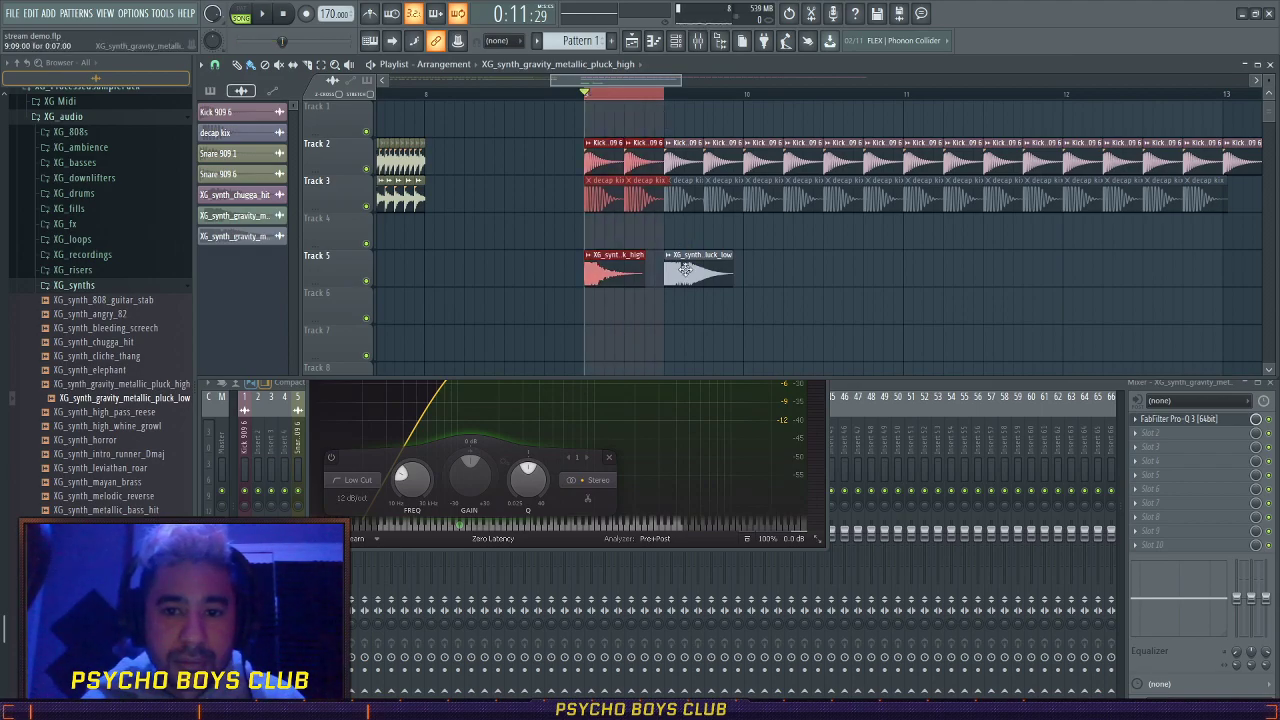
{"action": "left_click_drag", "start_coordinate": [685, 270], "coordinate": [814, 270]}
{"action": "key", "text": "space"}
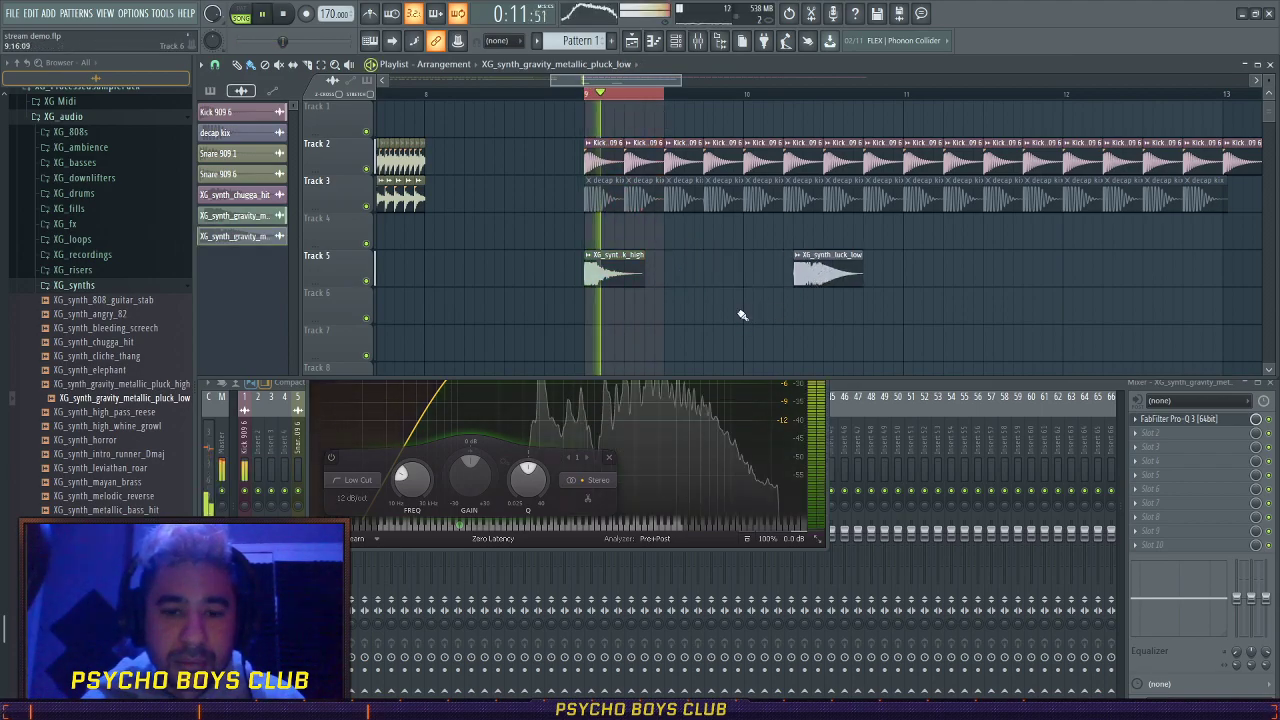
- Add OTT after the Pro-Q 3 on the pluck high track, with Dnwd at 52 %, Depth at 73 % and the low band reduced
{"action": "left_click", "coordinate": [1009, 390]}
{"action": "key", "text": "space"}
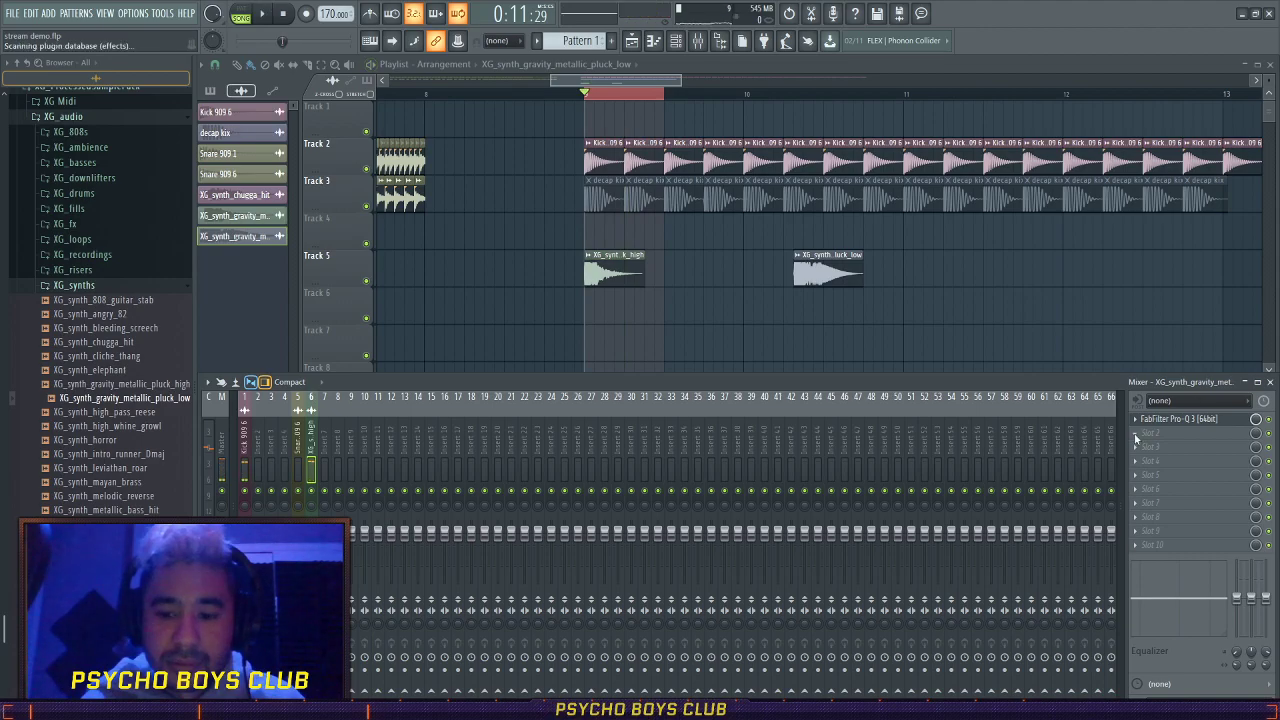
{"action": "left_click", "coordinate": [205, 480]}
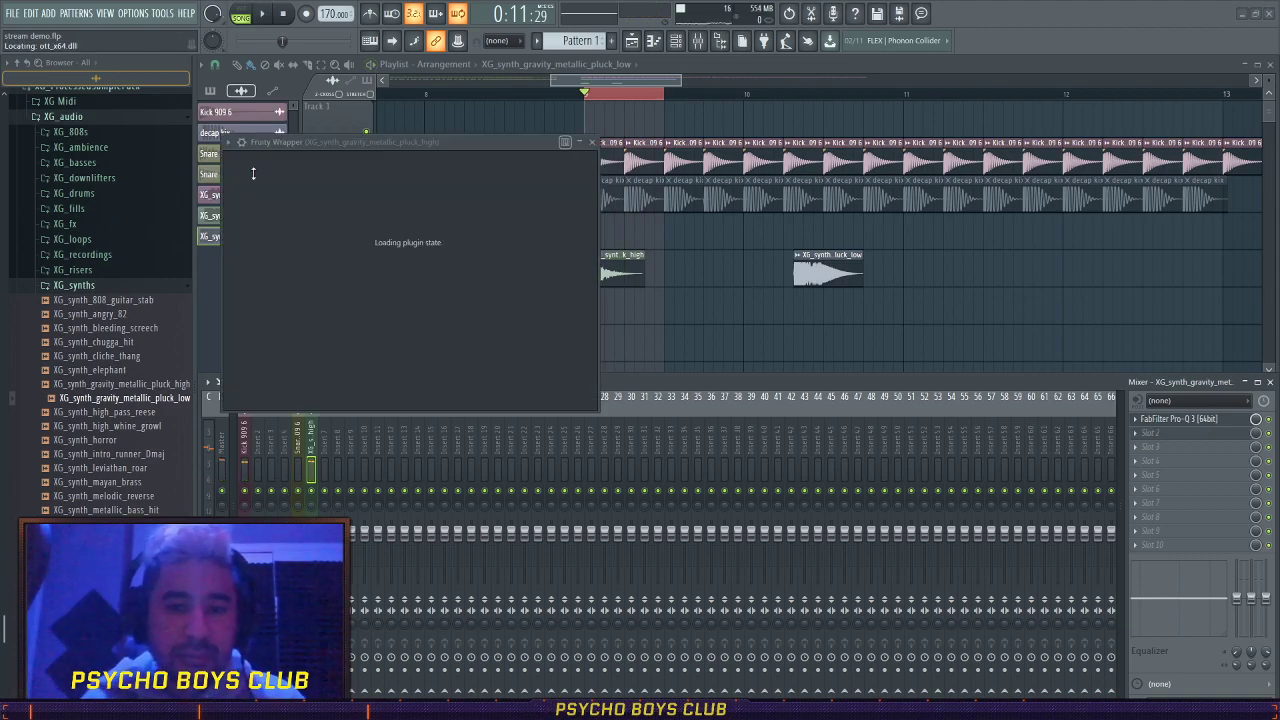
{"action": "key", "text": "space"}
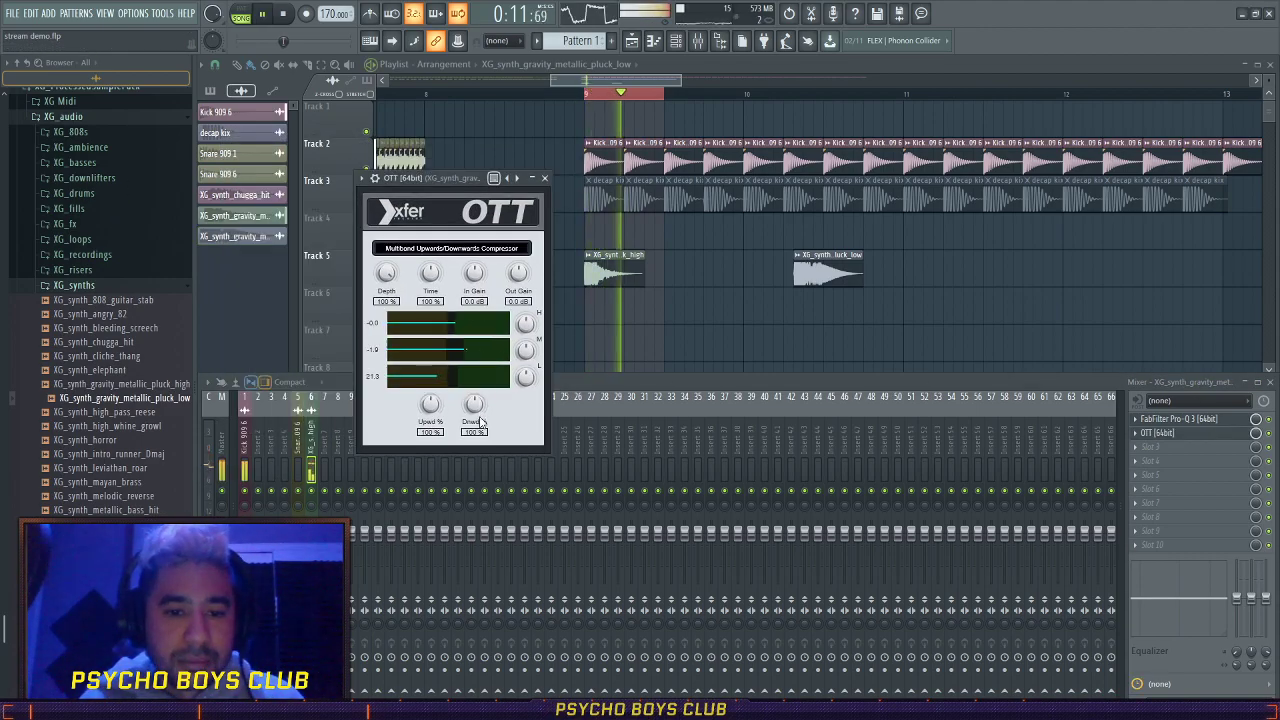
{"action": "left_click_drag", "start_coordinate": [476, 406], "coordinate": [476, 450]}
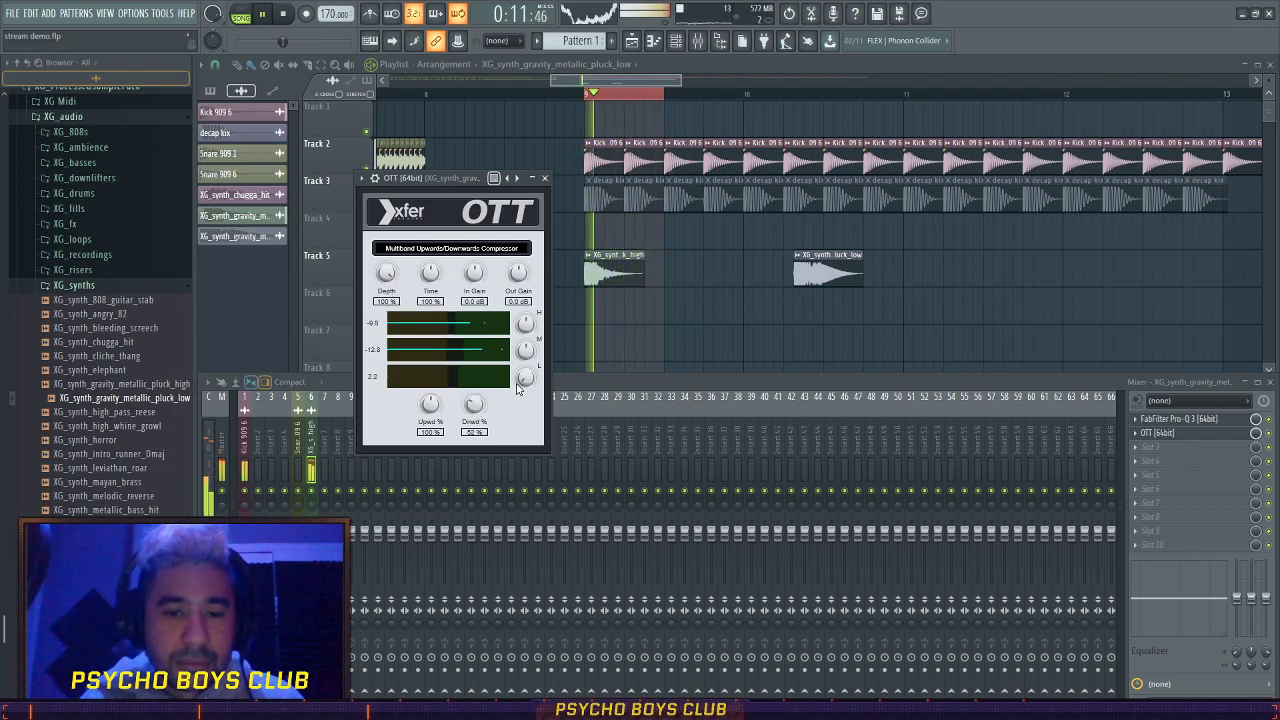
{"action": "left_click_drag", "start_coordinate": [386, 274], "coordinate": [386, 300]}
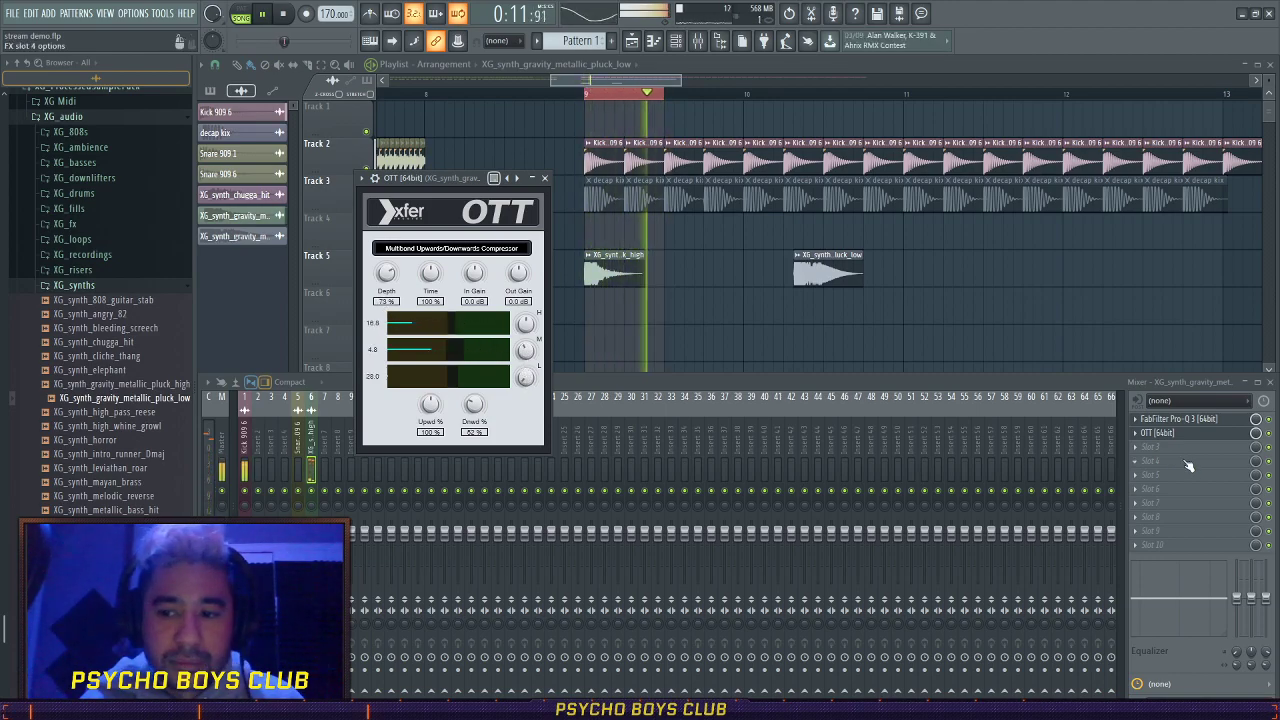
- Add Multipass after OTT on the pluck high track and insert a Formant Filter in its Post FX lane
{"action": "left_click", "coordinate": [1136, 447]}
{"action": "left_click", "coordinate": [607, 434]}
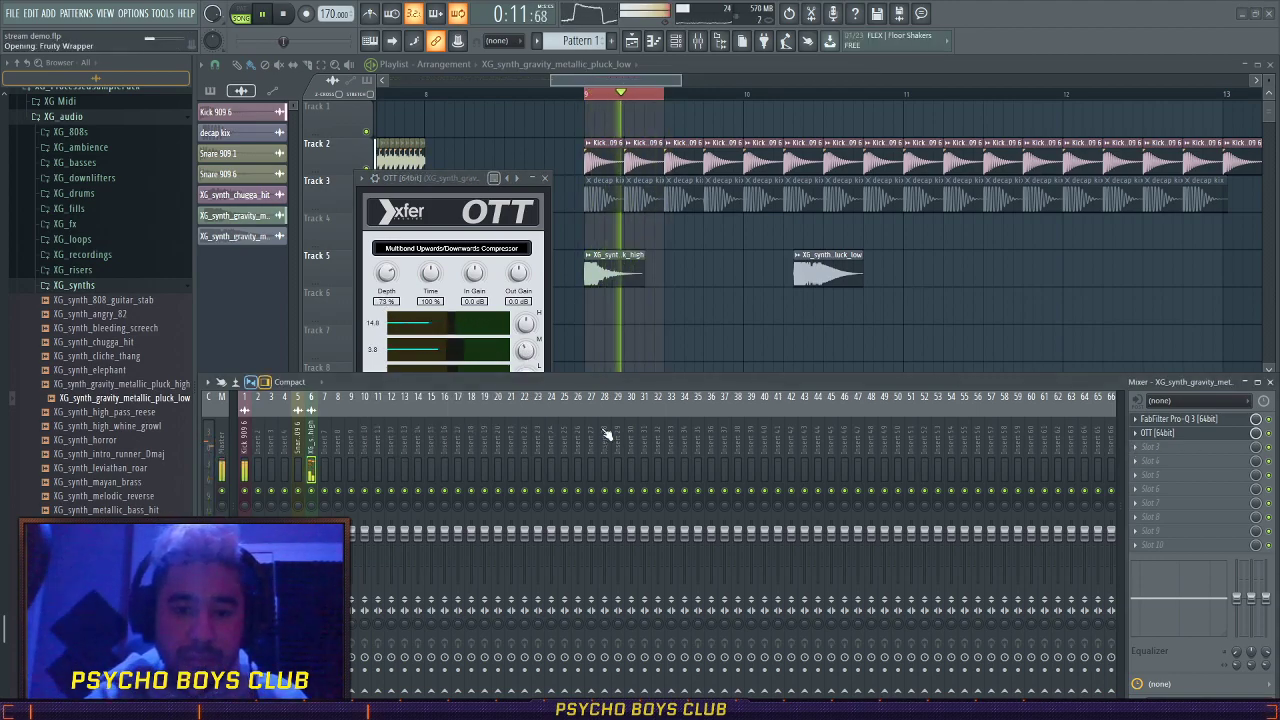
{"action": "left_click_drag", "start_coordinate": [836, 238], "coordinate": [571, 160]}
{"action": "left_click", "coordinate": [964, 329]}
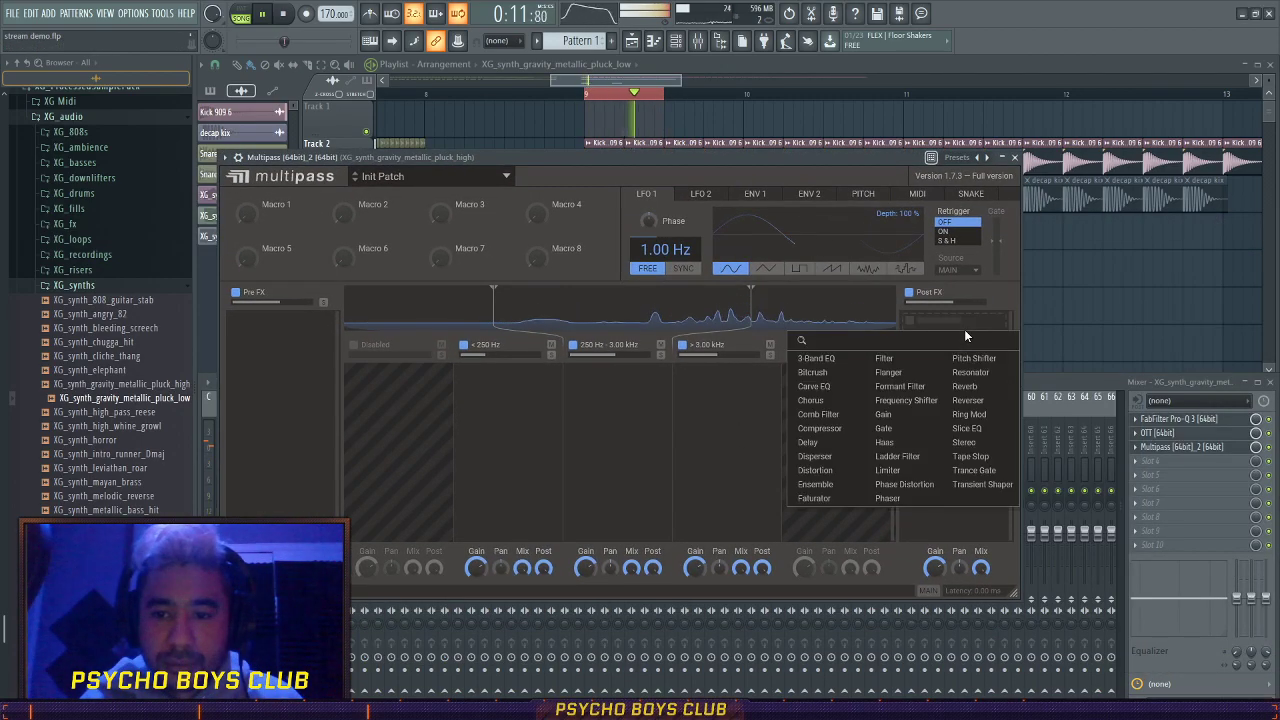
{"action": "left_click", "coordinate": [912, 386]}
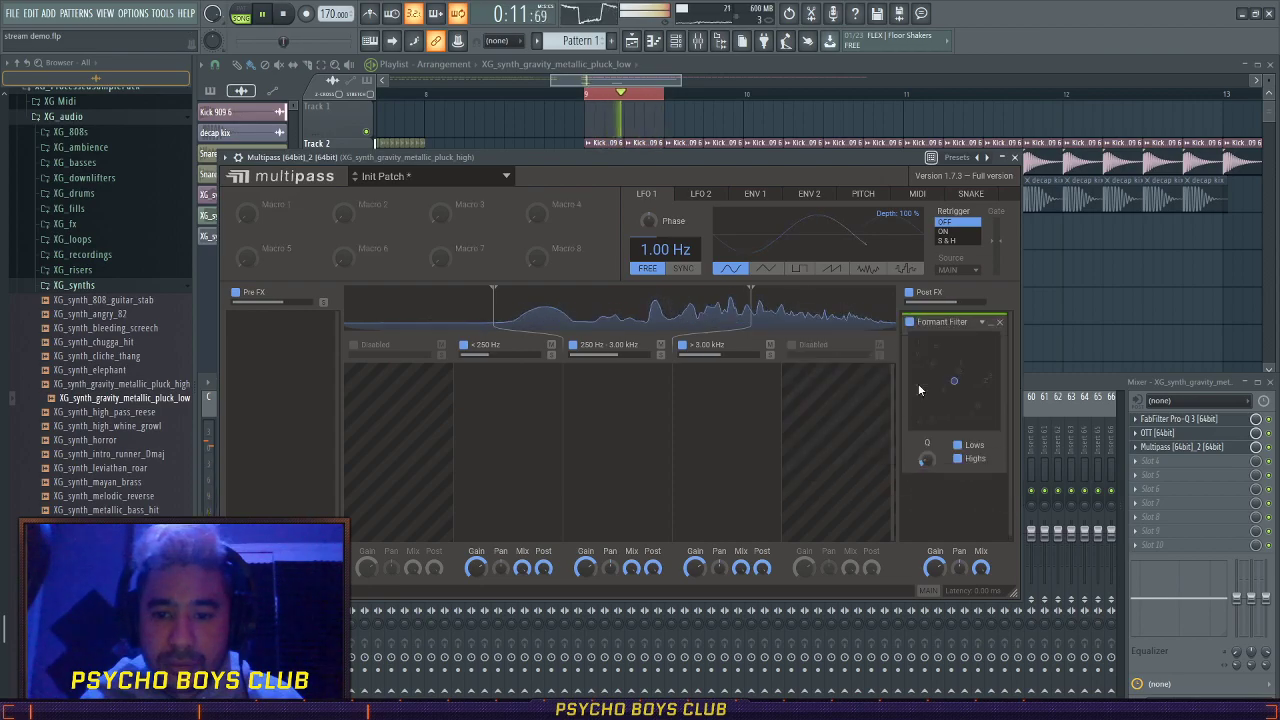
- Shift the Formant Filter's vowel point down and to the right, and compare the sound with Lows off and on
{"action": "left_click_drag", "start_coordinate": [954, 381], "coordinate": [975, 406]}
{"action": "left_click", "coordinate": [957, 444]}
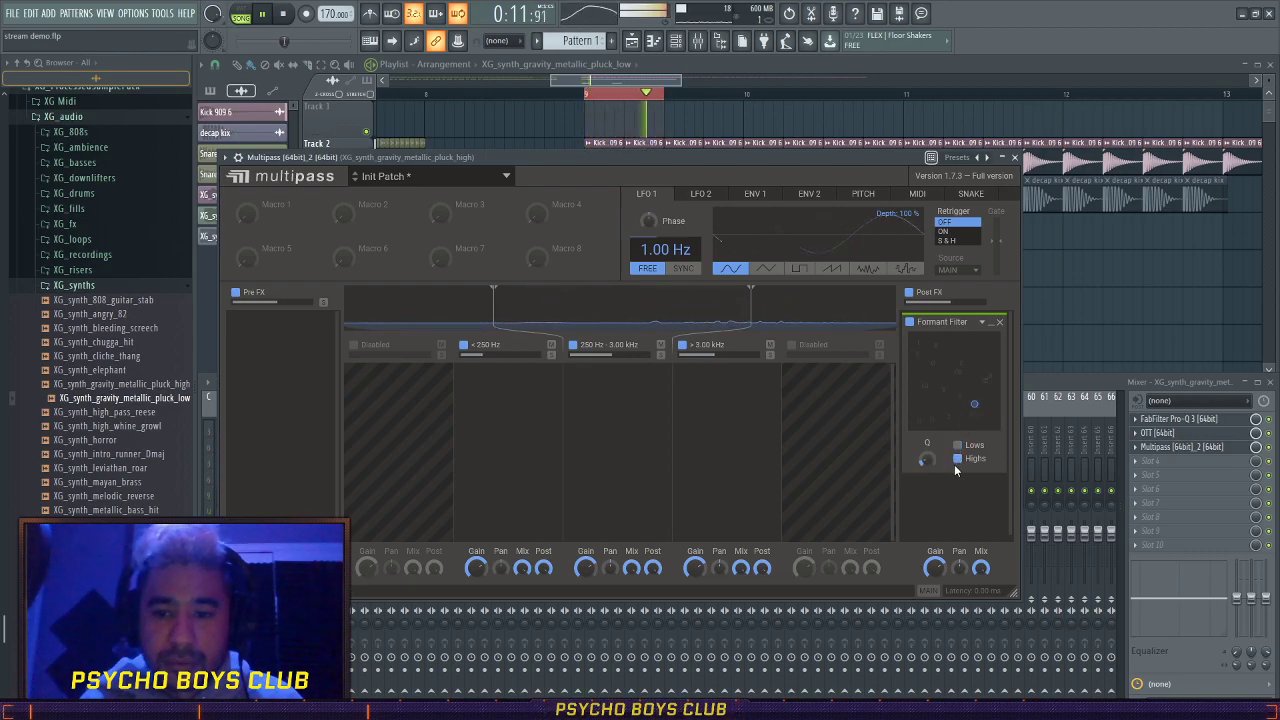
{"action": "left_click", "coordinate": [957, 444]}
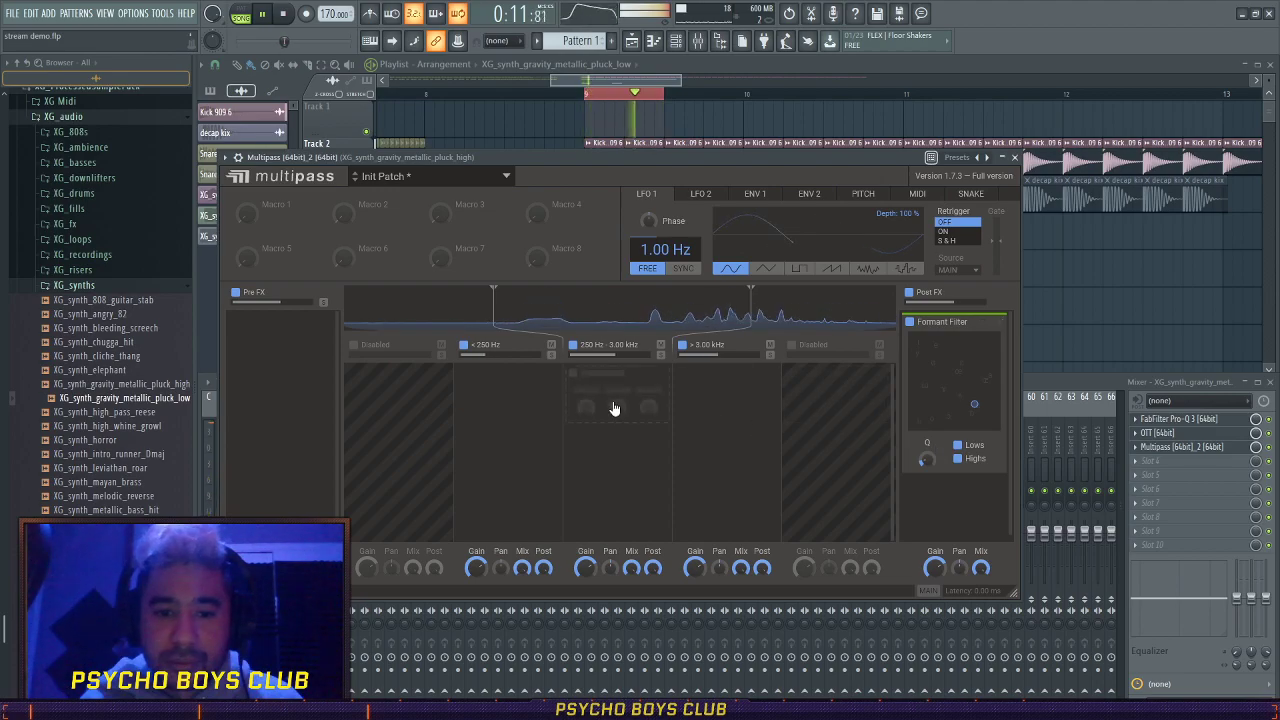
- Add a Faturator to Multipass's 250 Hz–3.00 kHz band, move it to the > 3.00 kHz band, and adjust its Stereo Turbo
{"action": "left_click", "coordinate": [614, 408]}
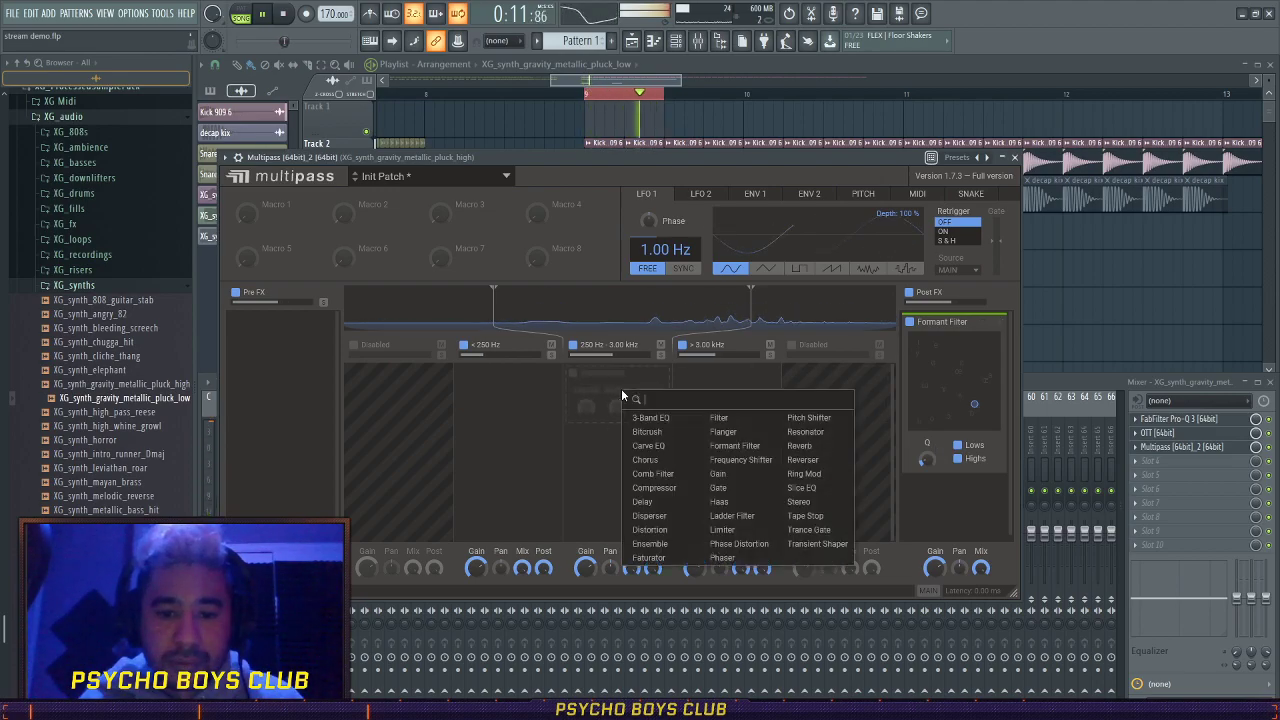
{"action": "left_click", "coordinate": [648, 558]}
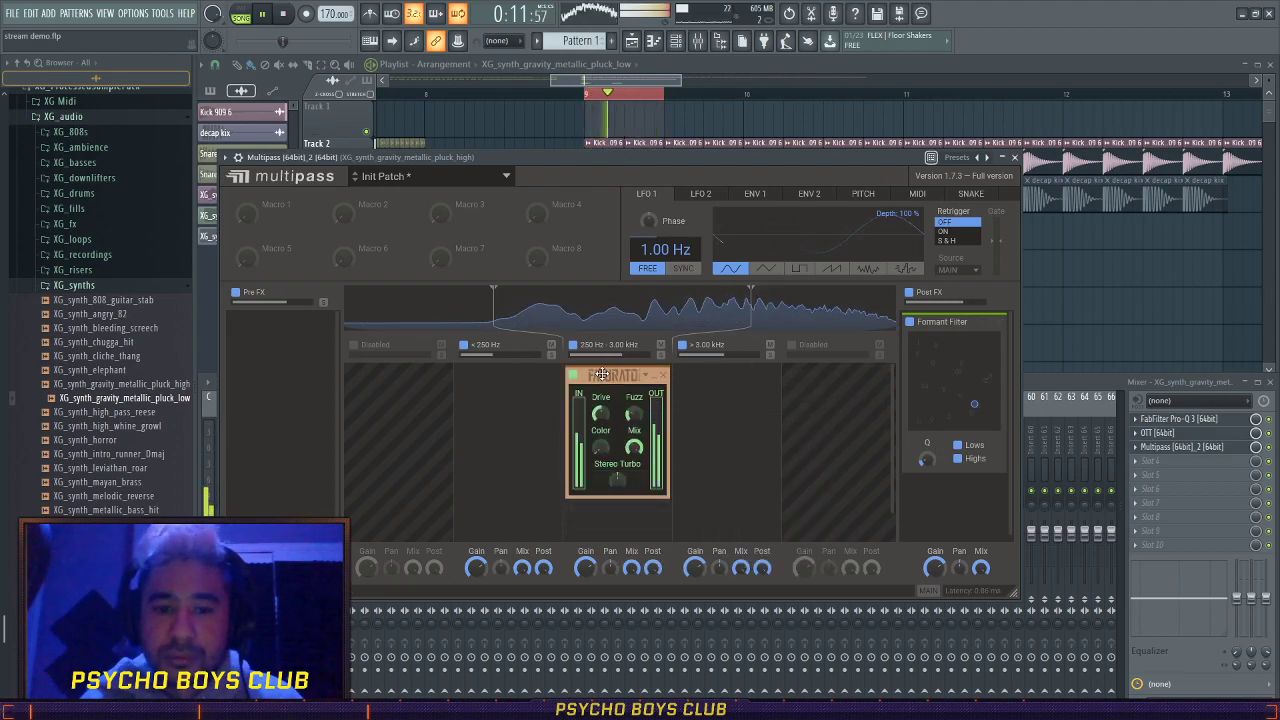
{"action": "left_click_drag", "start_coordinate": [600, 414], "coordinate": [632, 428]}
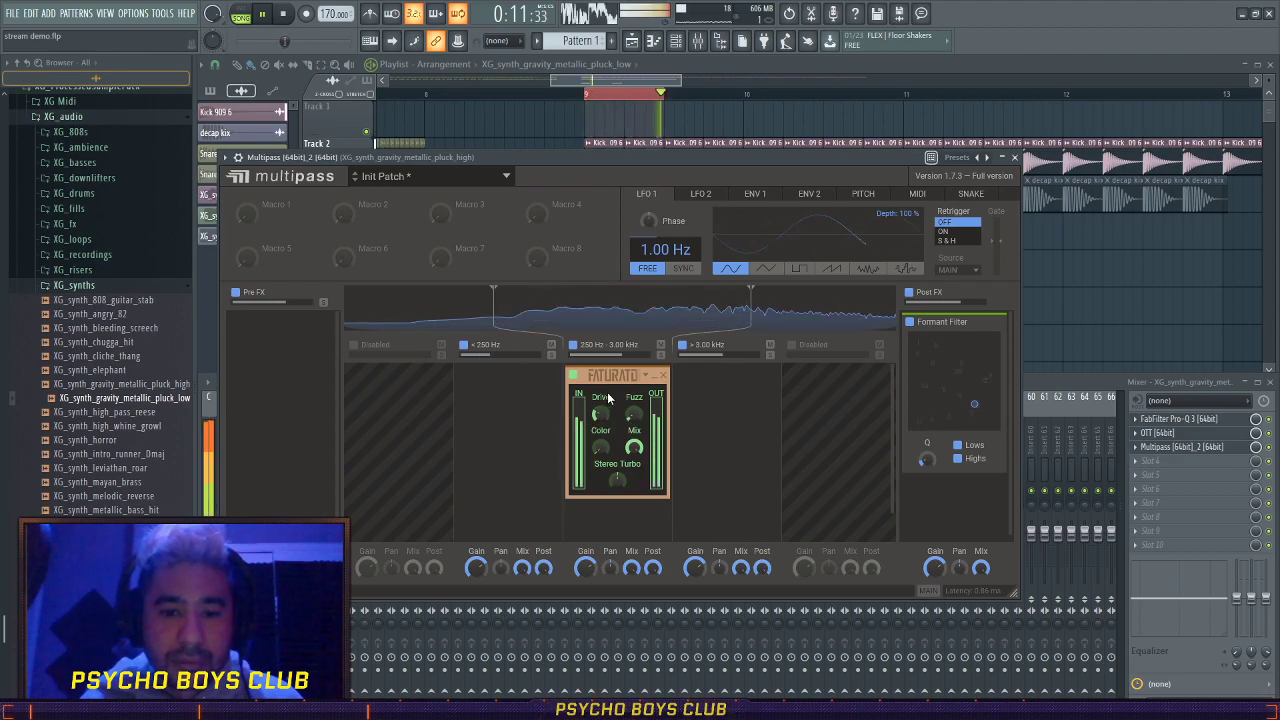
{"action": "left_click_drag", "start_coordinate": [612, 376], "coordinate": [743, 440]}
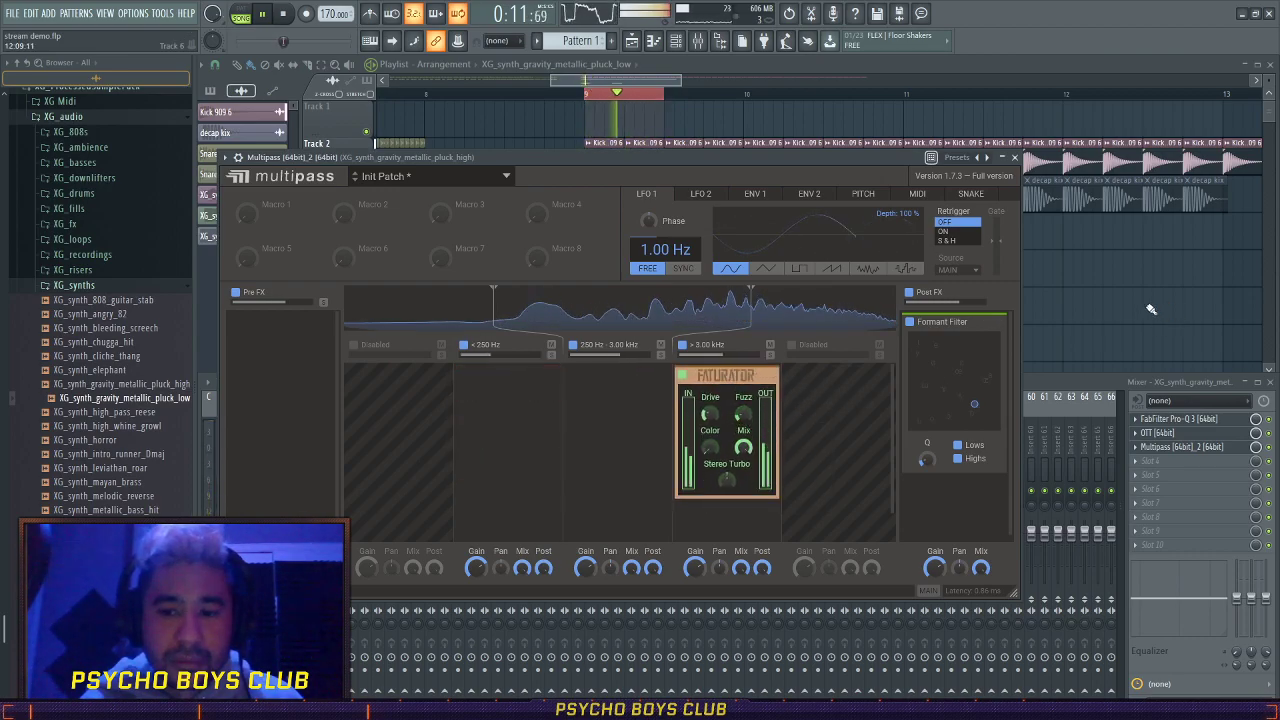
{"action": "left_click_drag", "start_coordinate": [729, 484], "coordinate": [729, 474]}
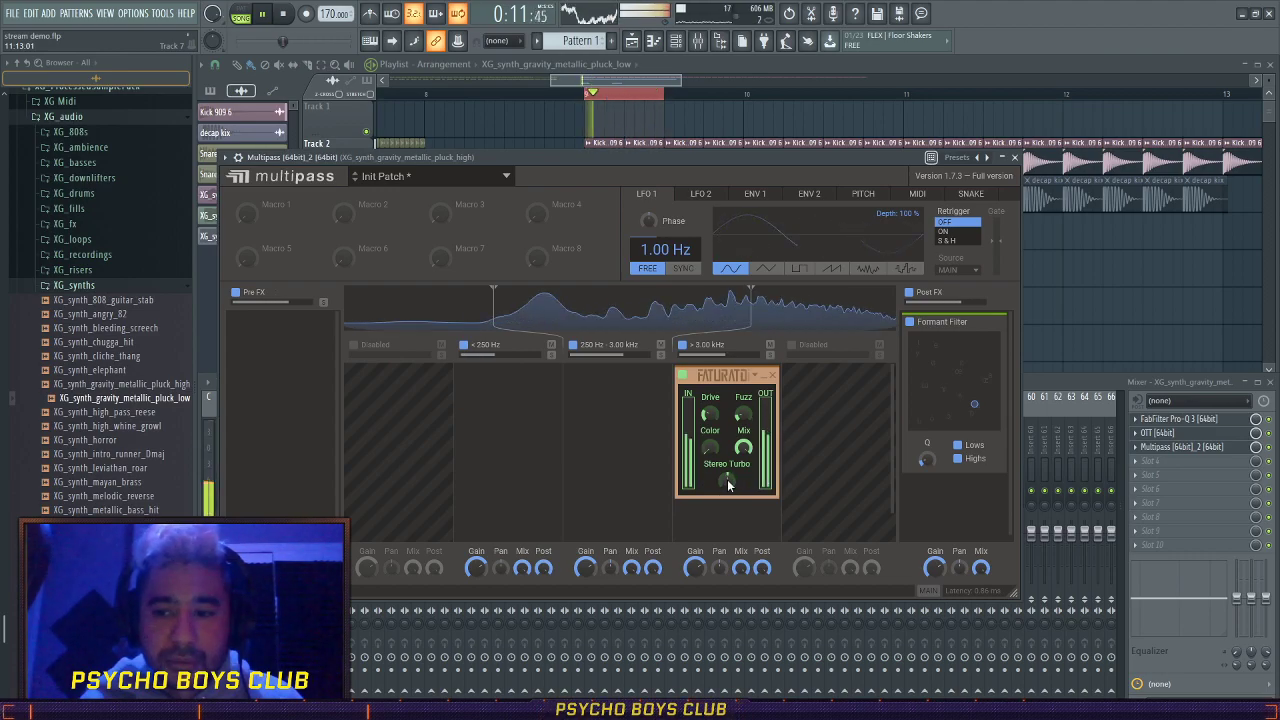
- Return to the playlist, stop playback, and hide the mixer so the arrangement has the full height
{"action": "left_click", "coordinate": [1052, 386]}
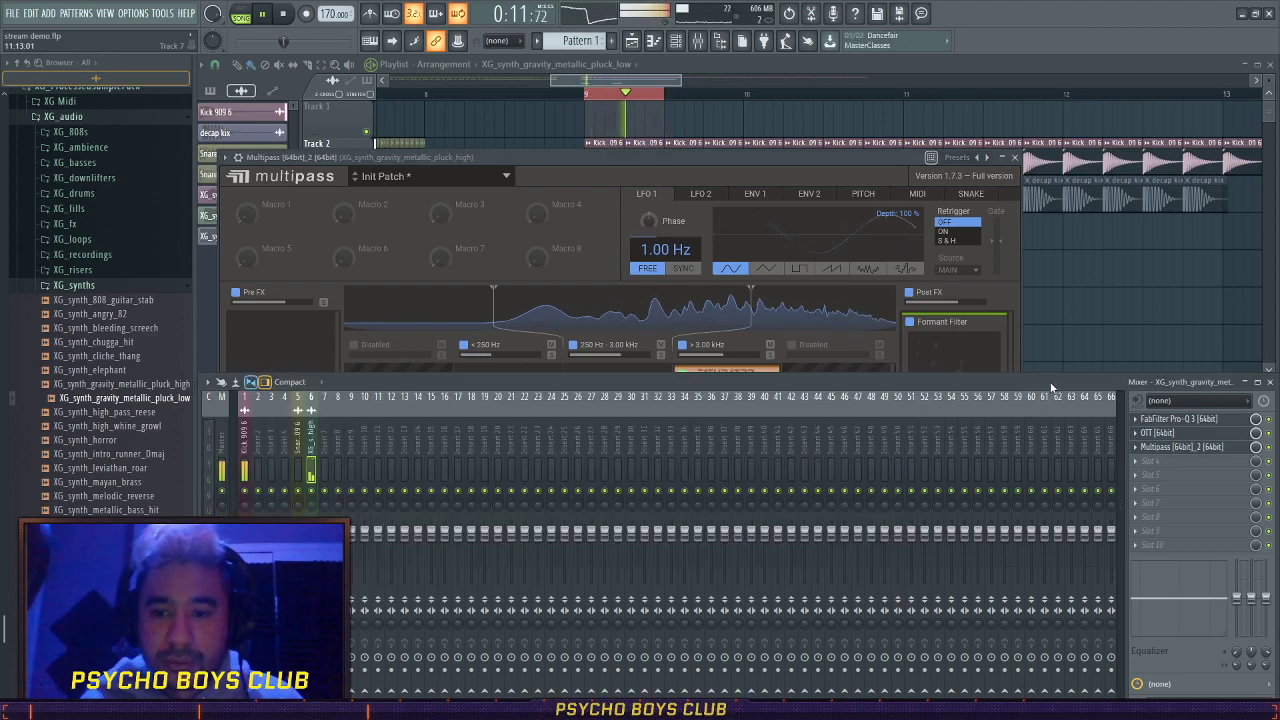
{"action": "left_click", "coordinate": [1100, 318]}
{"action": "key", "text": "space"}
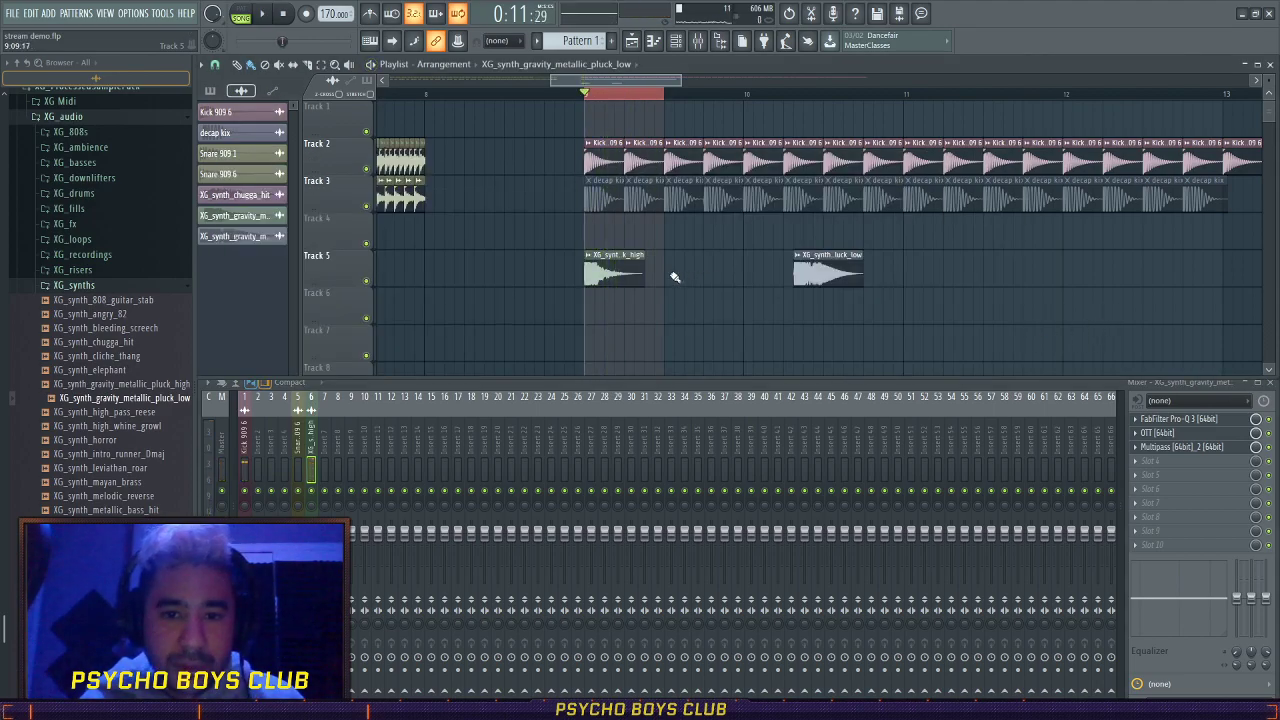
{"action": "scroll", "coordinate": [677, 277], "scroll_direction": "up", "scroll_amount": 6}
{"action": "scroll", "coordinate": [840, 274], "scroll_direction": "down", "scroll_amount": 6}
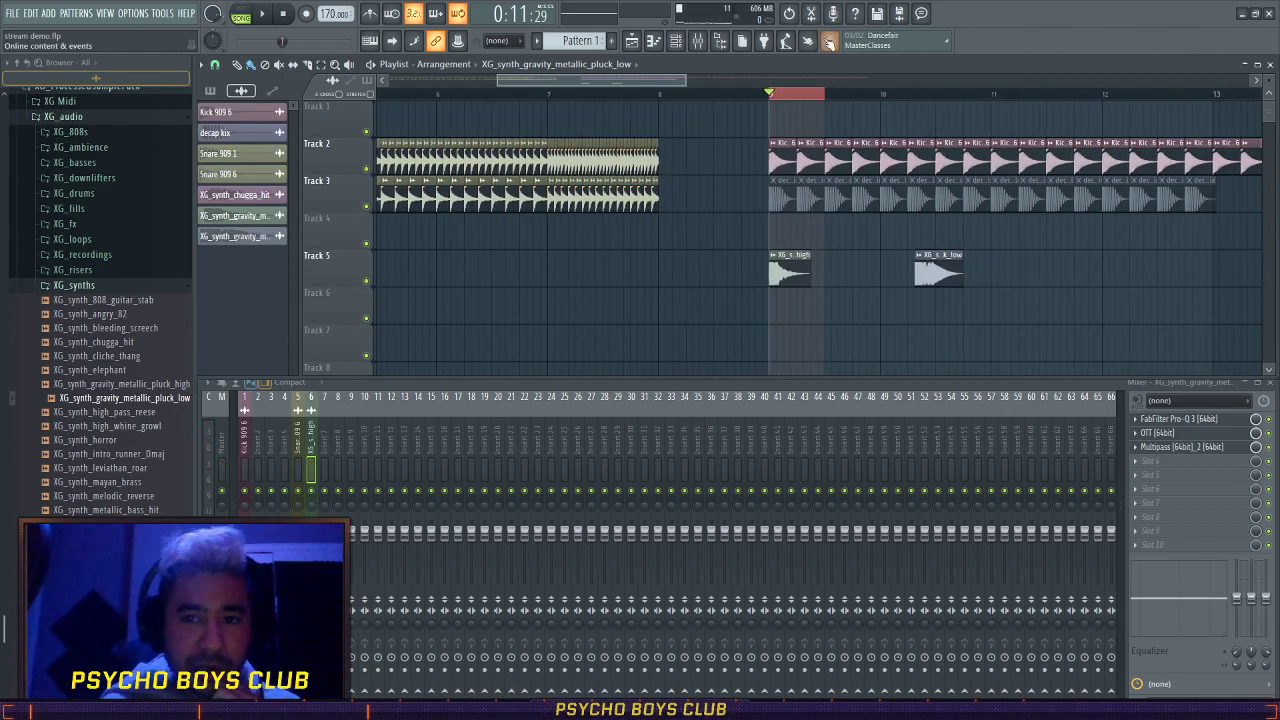
{"action": "left_click_drag", "start_coordinate": [657, 91], "coordinate": [716, 92]}
{"action": "left_click_drag", "start_coordinate": [1096, 140], "coordinate": [684, 213]}
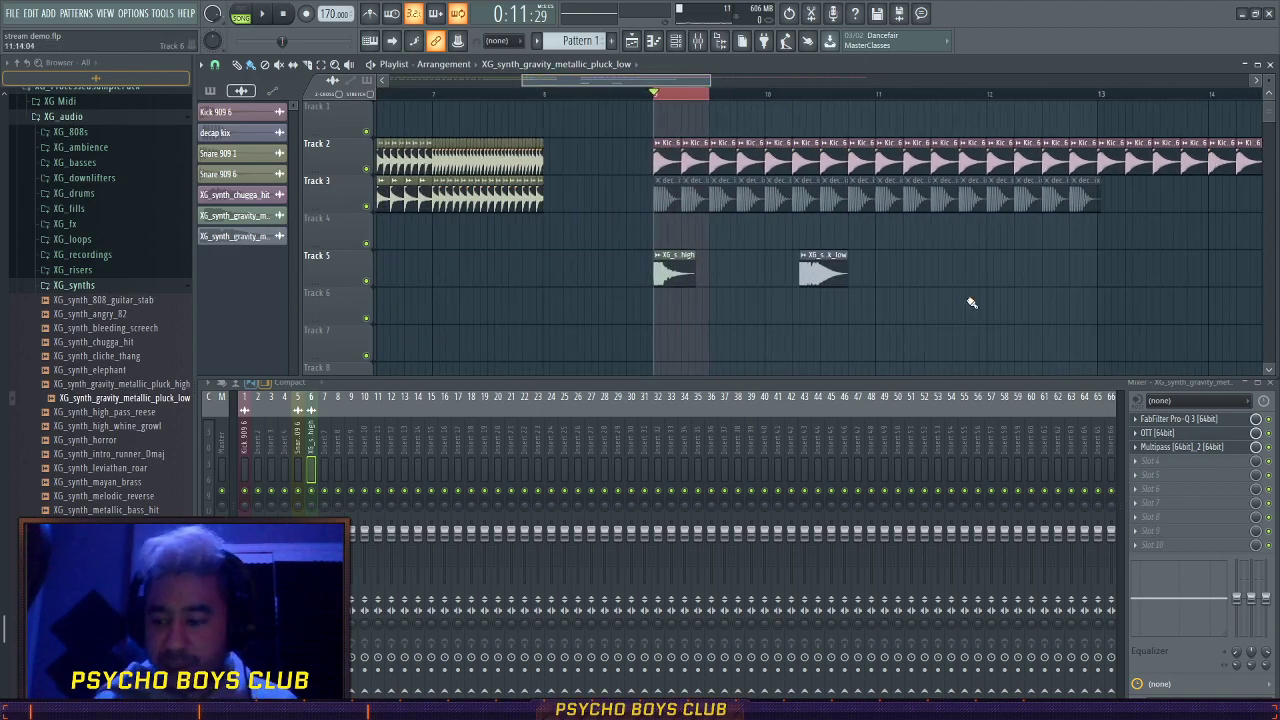
{"action": "key", "text": "F9"}
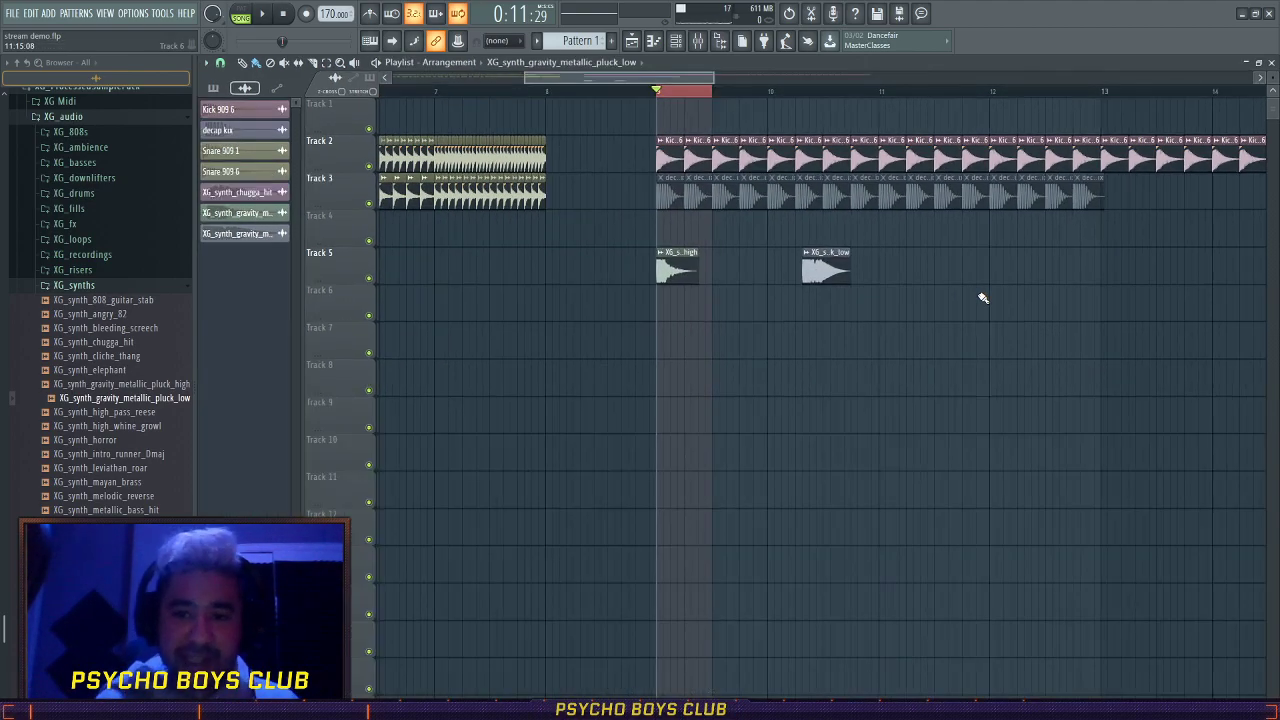
- Place a copy of the pluck high clip on Track 6, cut it to a short slice, and repeat it six times one step apart
{"action": "scroll", "coordinate": [819, 318], "scroll_direction": "up", "scroll_amount": 3}
{"action": "scroll", "coordinate": [817, 317], "scroll_direction": "down", "scroll_amount": 5}
{"action": "scroll", "coordinate": [806, 231], "scroll_direction": "up", "scroll_amount": 5}
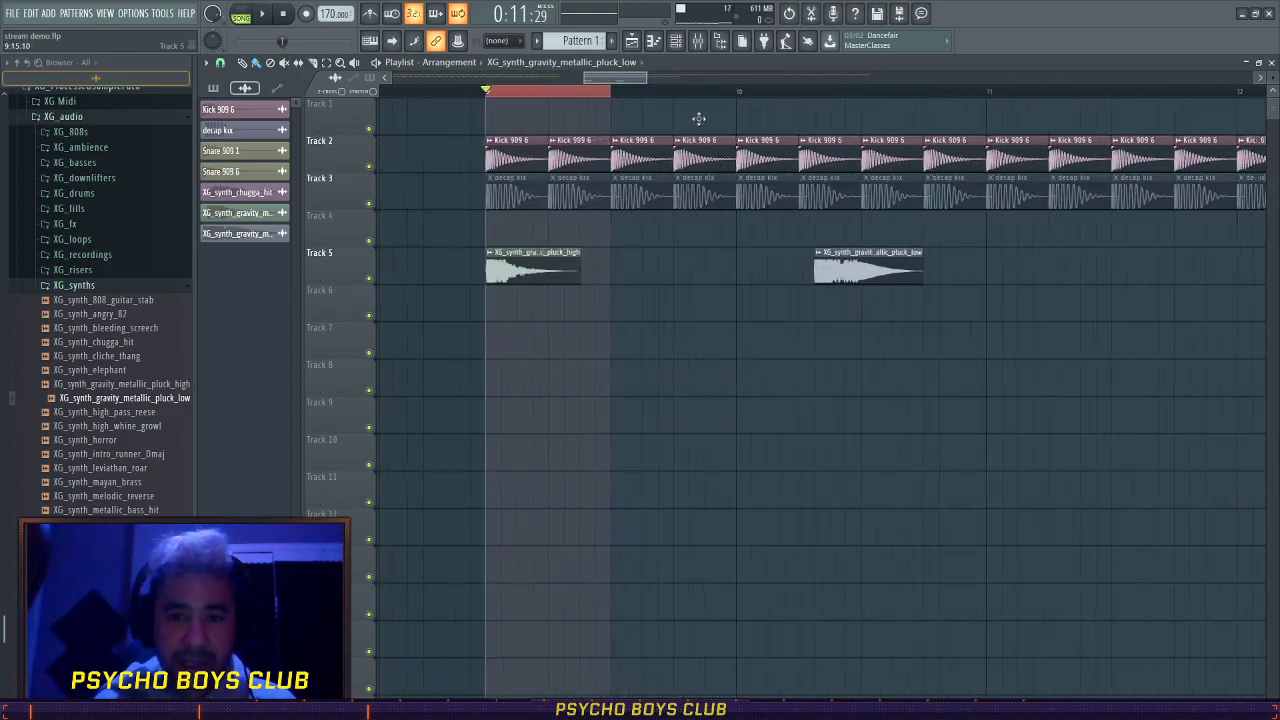
{"action": "scroll", "coordinate": [815, 263], "scroll_direction": "down", "scroll_amount": 3}
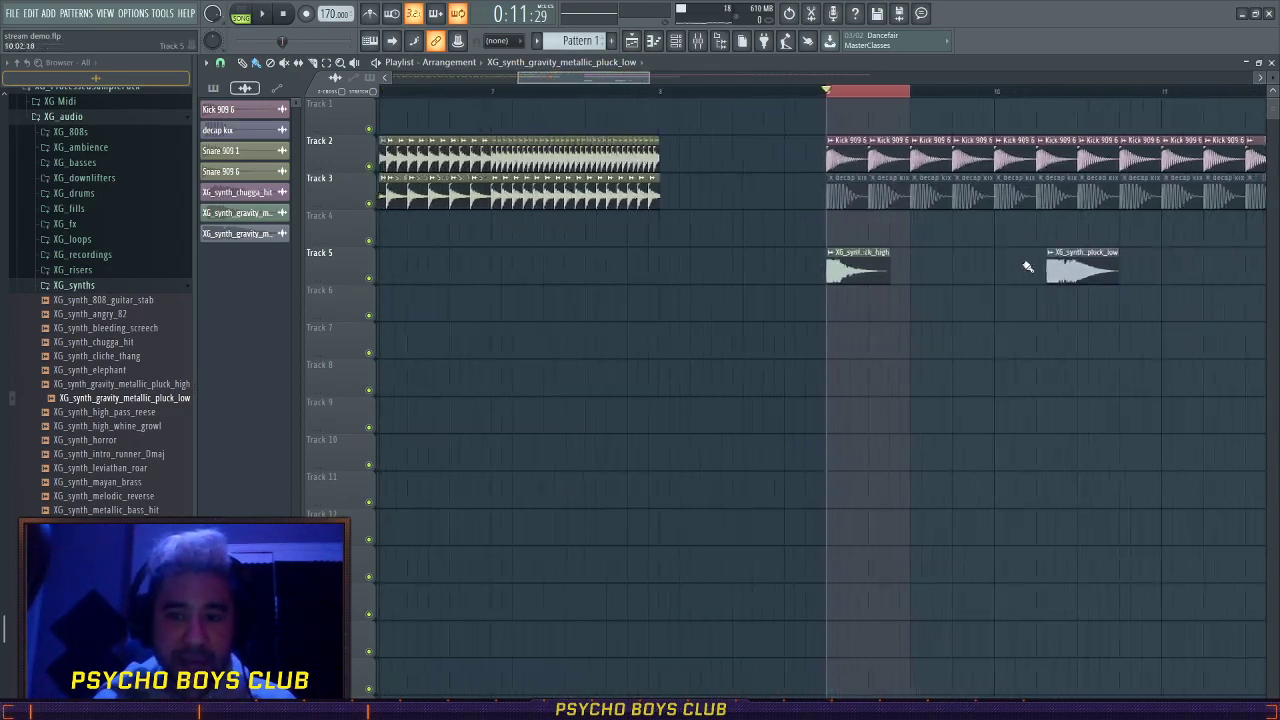
{"action": "scroll", "coordinate": [1002, 301], "scroll_direction": "down", "scroll_amount": 3}
{"action": "scroll", "coordinate": [1071, 308], "scroll_direction": "up", "scroll_amount": 3}
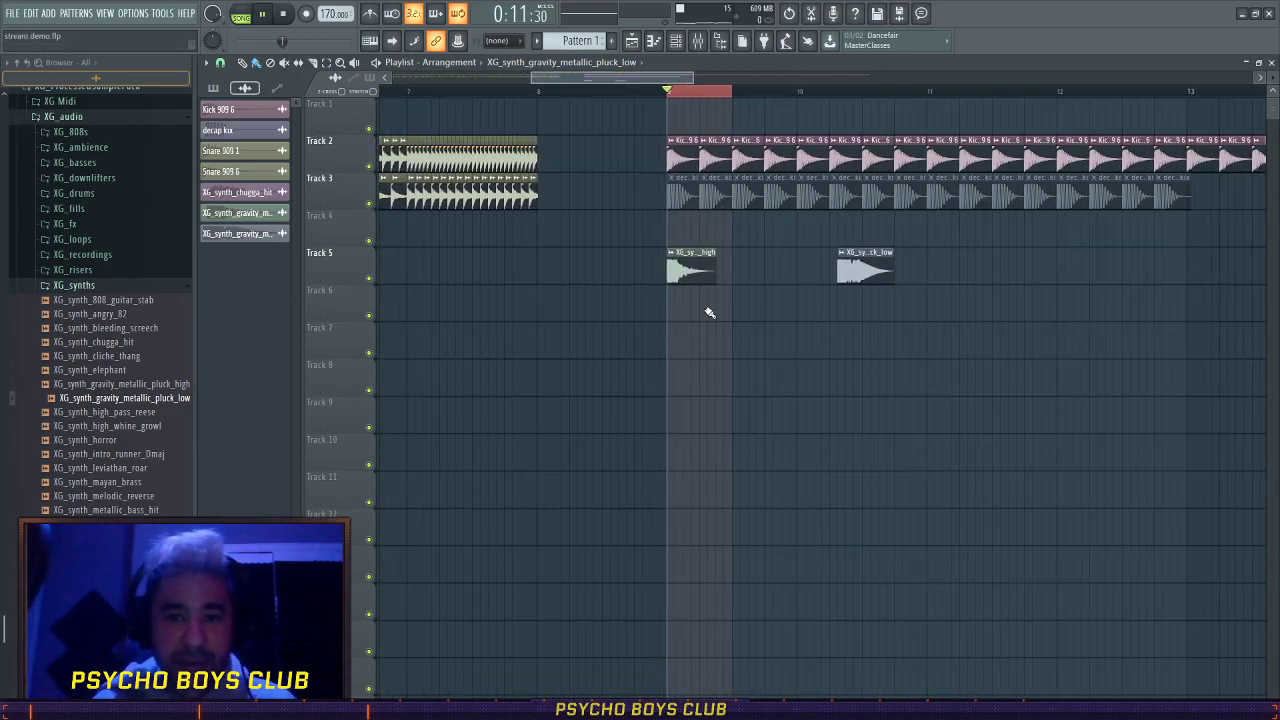
{"action": "key", "text": "space"}
{"action": "scroll", "coordinate": [694, 300], "scroll_direction": "up", "scroll_amount": 4}
{"action": "left_click", "coordinate": [655, 312]}
{"action": "key", "text": "space"}
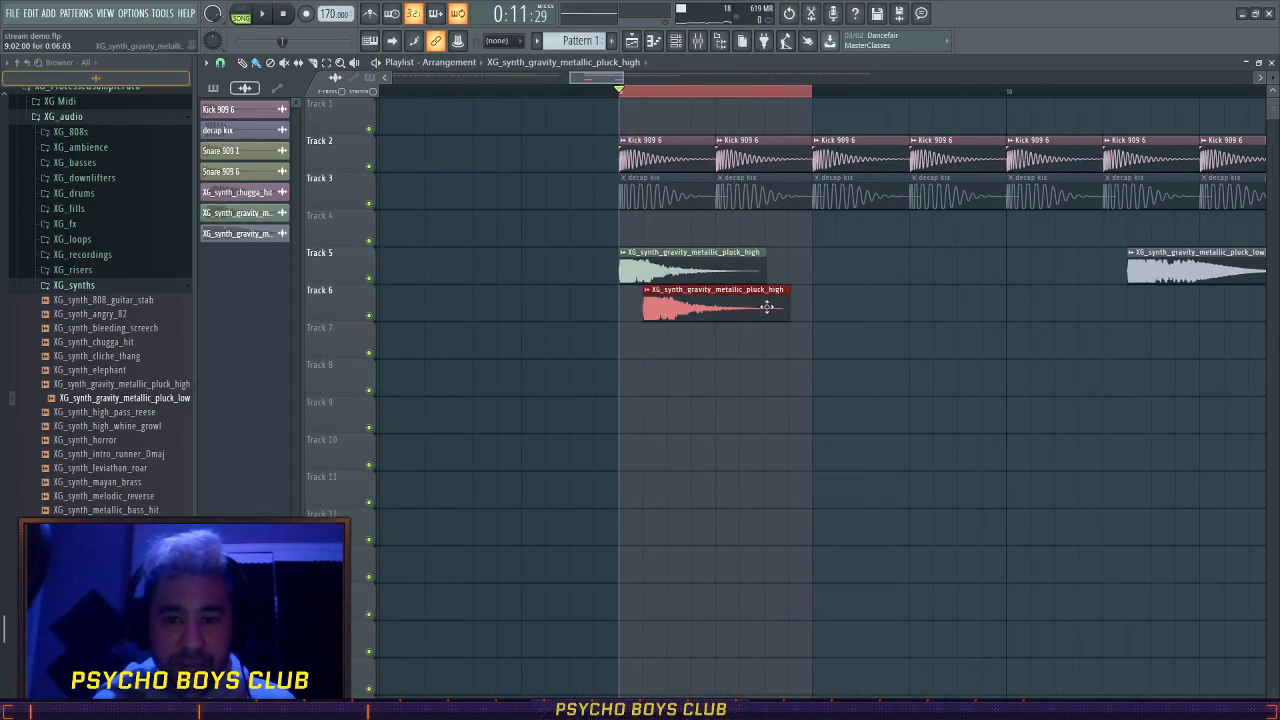
{"action": "left_click_drag", "start_coordinate": [788, 302], "coordinate": [685, 302]}
{"action": "scroll", "coordinate": [661, 308], "scroll_direction": "up", "scroll_amount": 5}
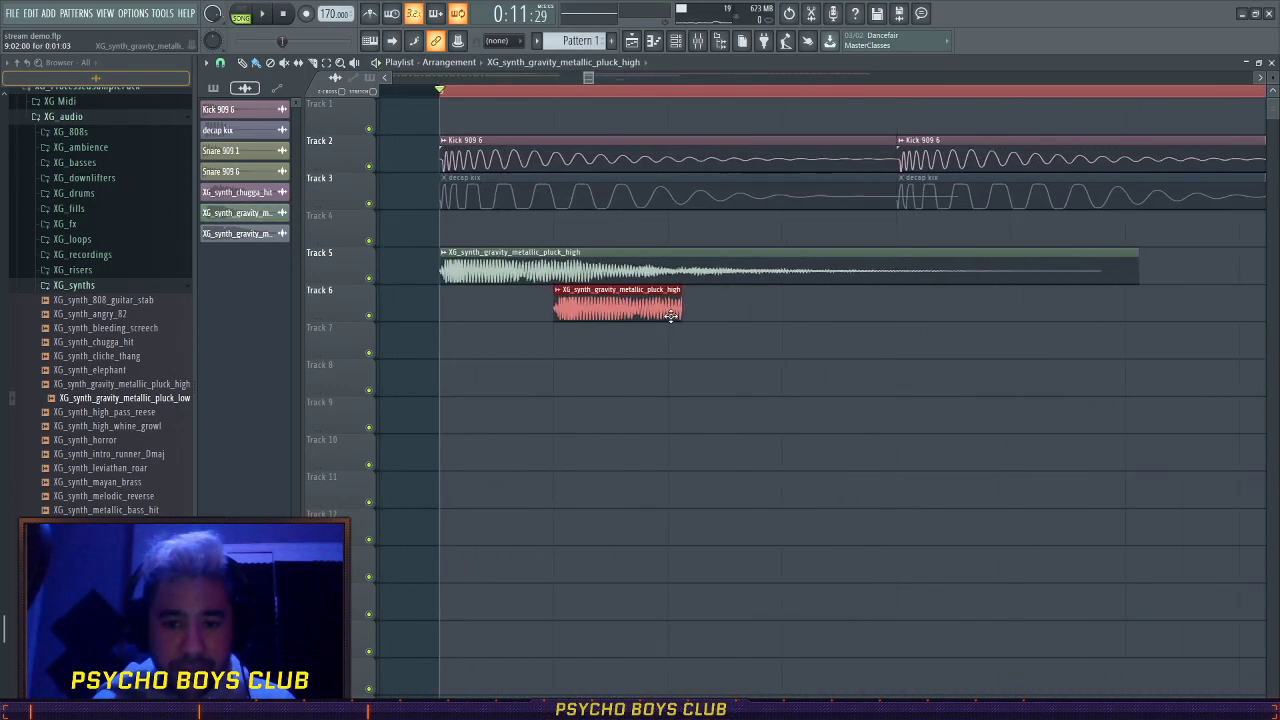
{"action": "scroll", "coordinate": [598, 312], "scroll_direction": "down", "scroll_amount": 5}
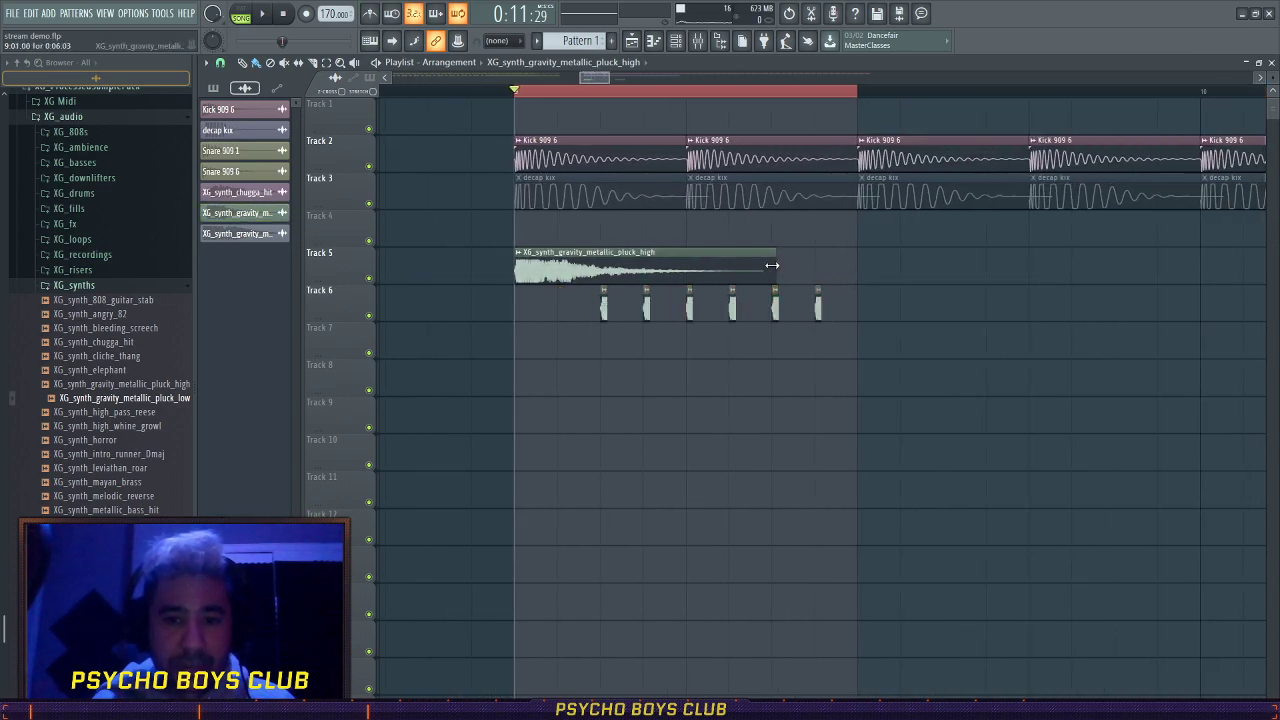
- Trim the pluck high clip on Track 5 to two steps so it ends where the Track 6 slices begin, and play the loop
{"action": "right_click", "coordinate": [621, 265]}
{"action": "key", "text": "space"}
{"action": "left_click_drag", "start_coordinate": [586, 287], "coordinate": [826, 303]}
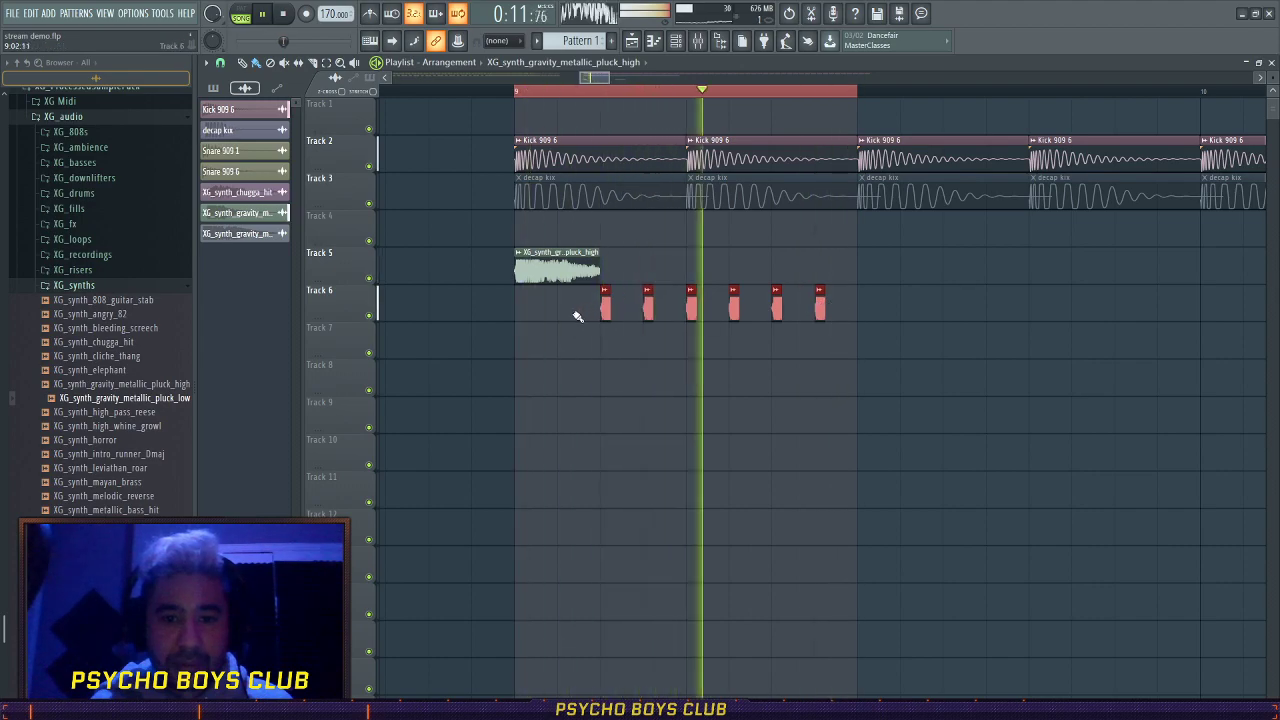
{"action": "scroll", "coordinate": [583, 317], "scroll_direction": "up", "scroll_amount": 5}
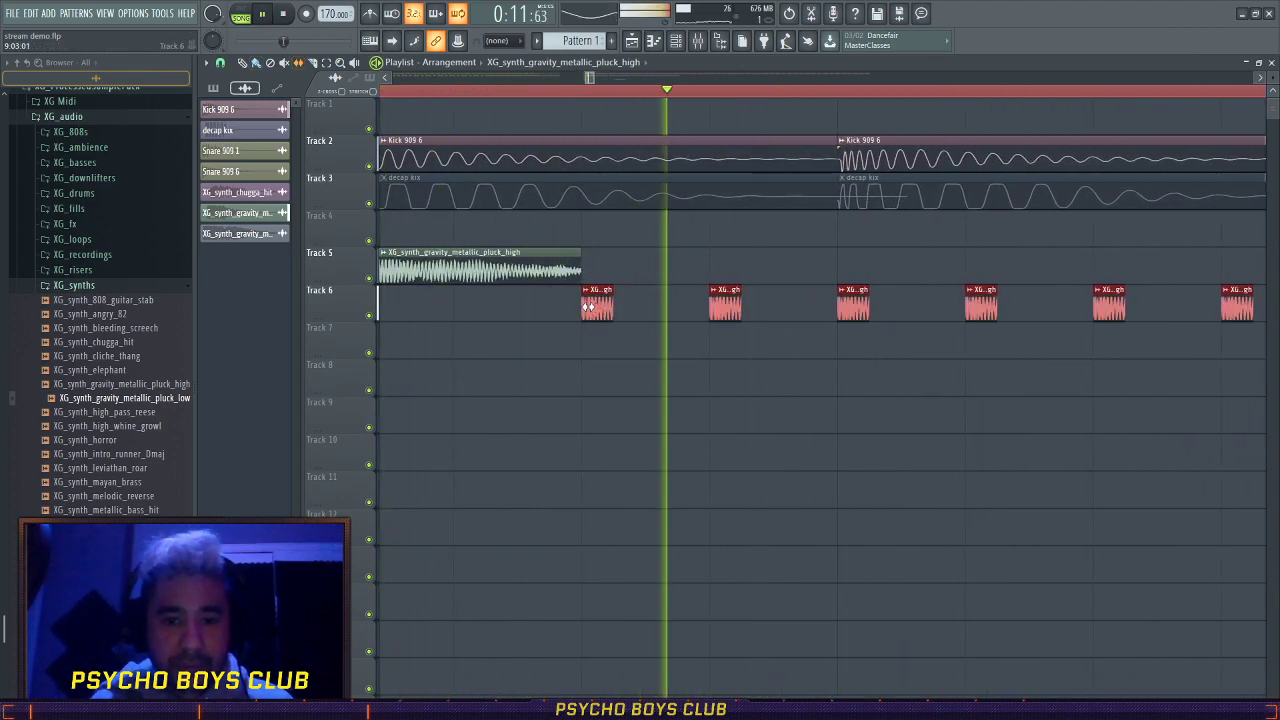
{"action": "scroll", "coordinate": [626, 351], "scroll_direction": "down", "scroll_amount": 5}
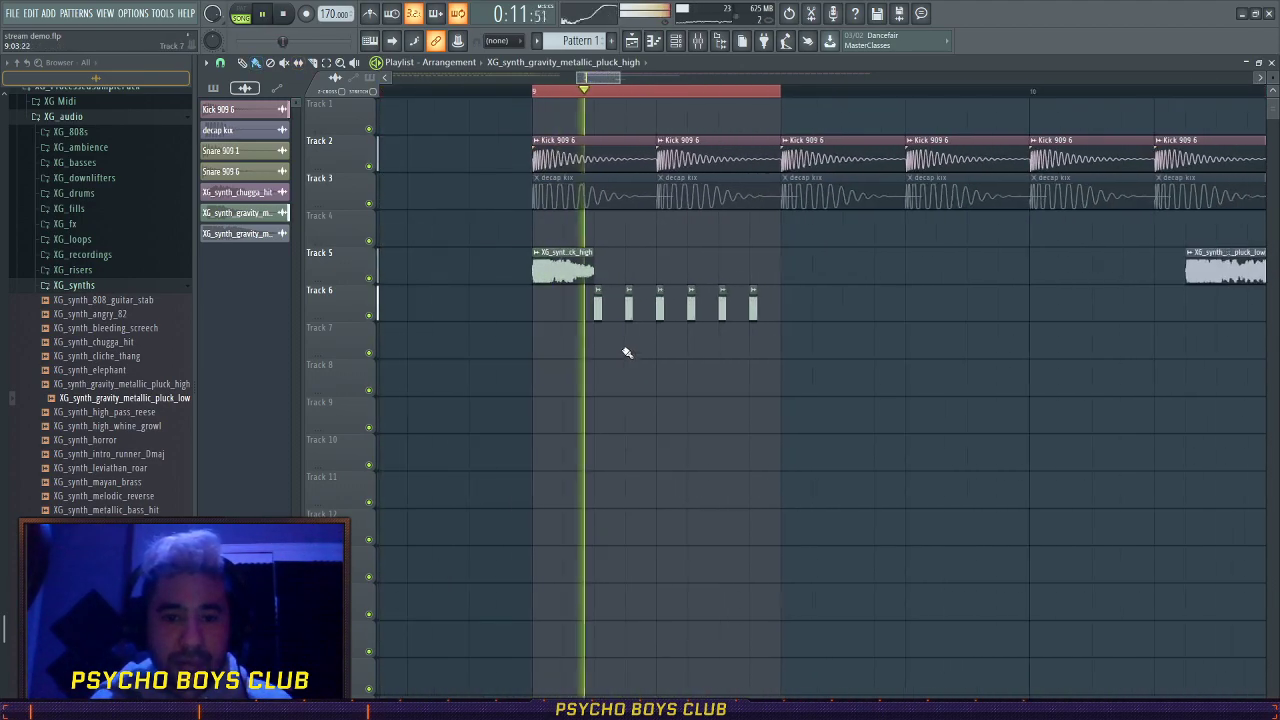
- Move the six Track 6 slices to the middle of bar 9 and fill its first two beats on Track 5 with one-beat pluck high clips
{"action": "left_click_drag", "start_coordinate": [597, 311], "coordinate": [782, 305]}
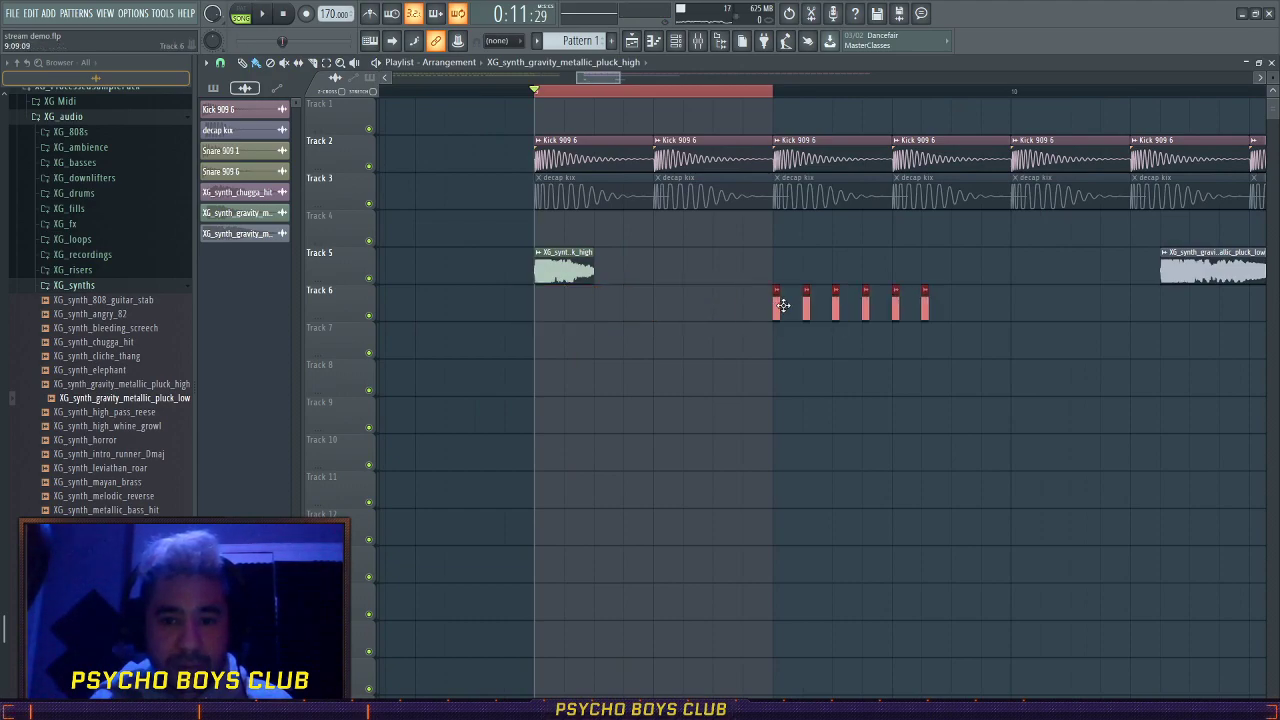
{"action": "left_click_drag", "start_coordinate": [594, 278], "coordinate": [650, 270]}
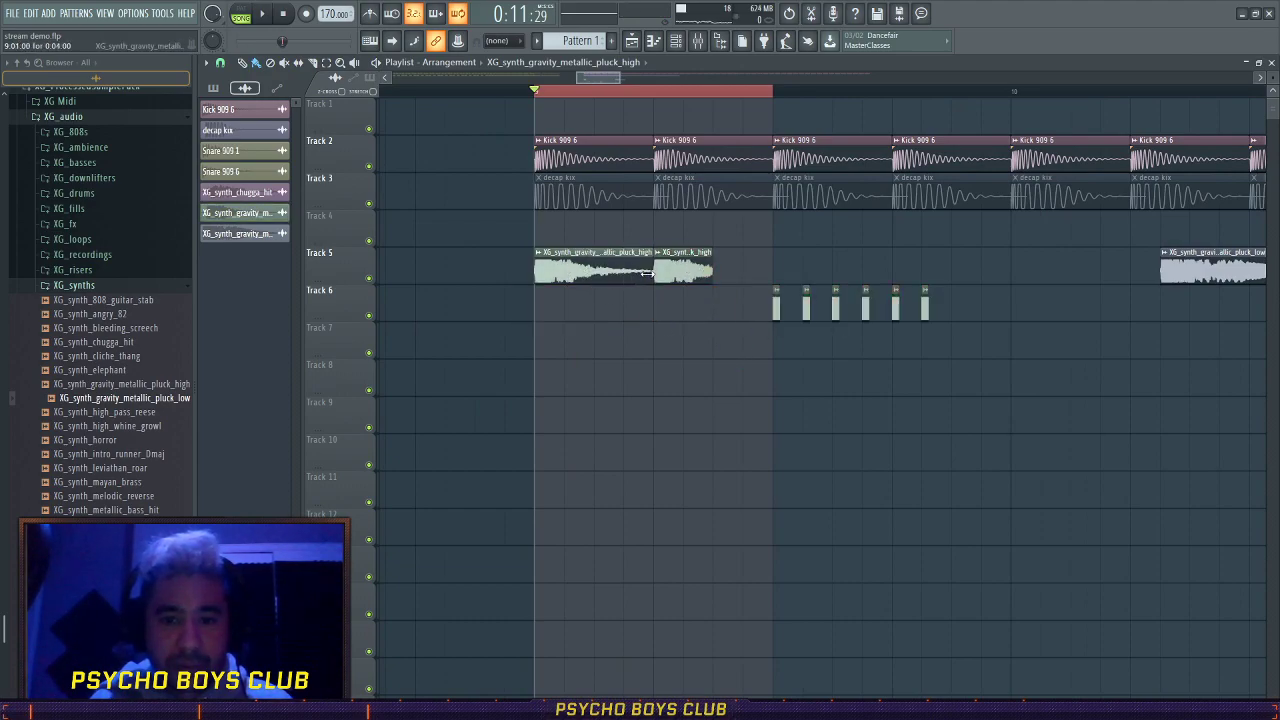
{"action": "left_click_drag", "start_coordinate": [741, 266], "coordinate": [771, 267]}
- Copy the second pluck high clip onto Track 4, make it unique and reverse its sample, and play the loop
{"action": "left_click", "coordinate": [655, 222]}
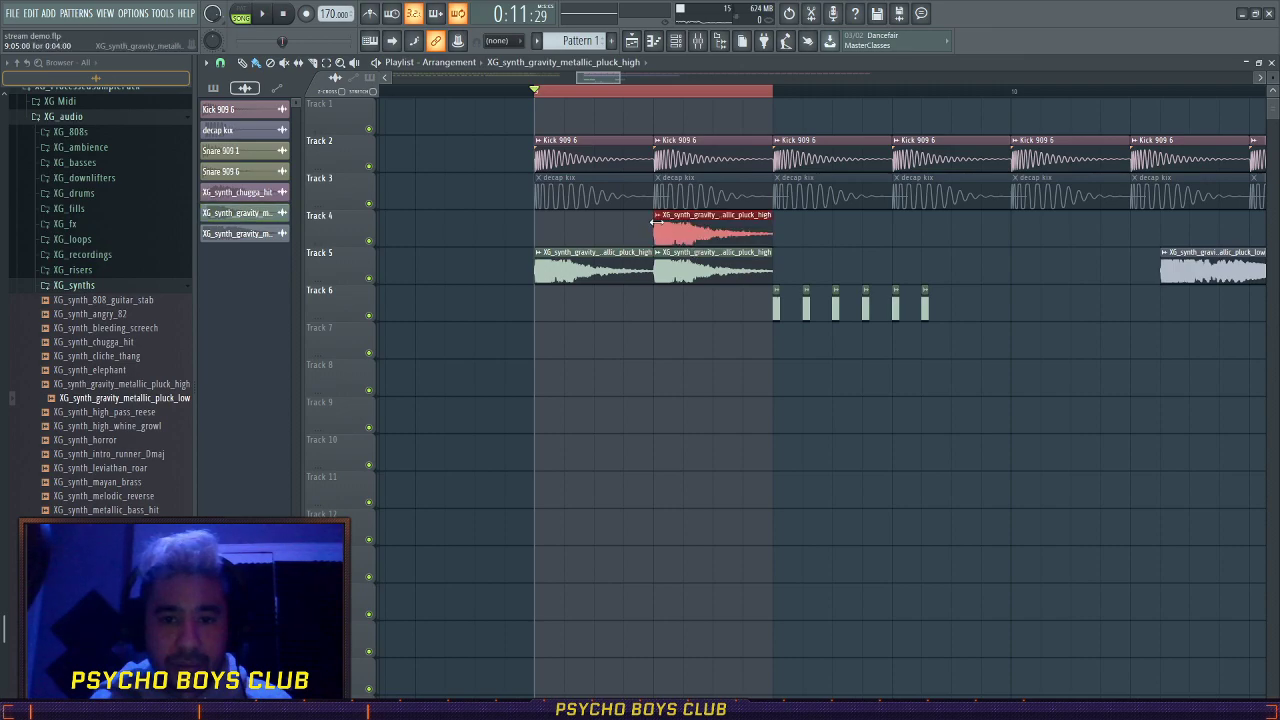
{"action": "left_click", "coordinate": [658, 218]}
{"action": "key", "text": "u"}
{"action": "double_click", "coordinate": [659, 222]}
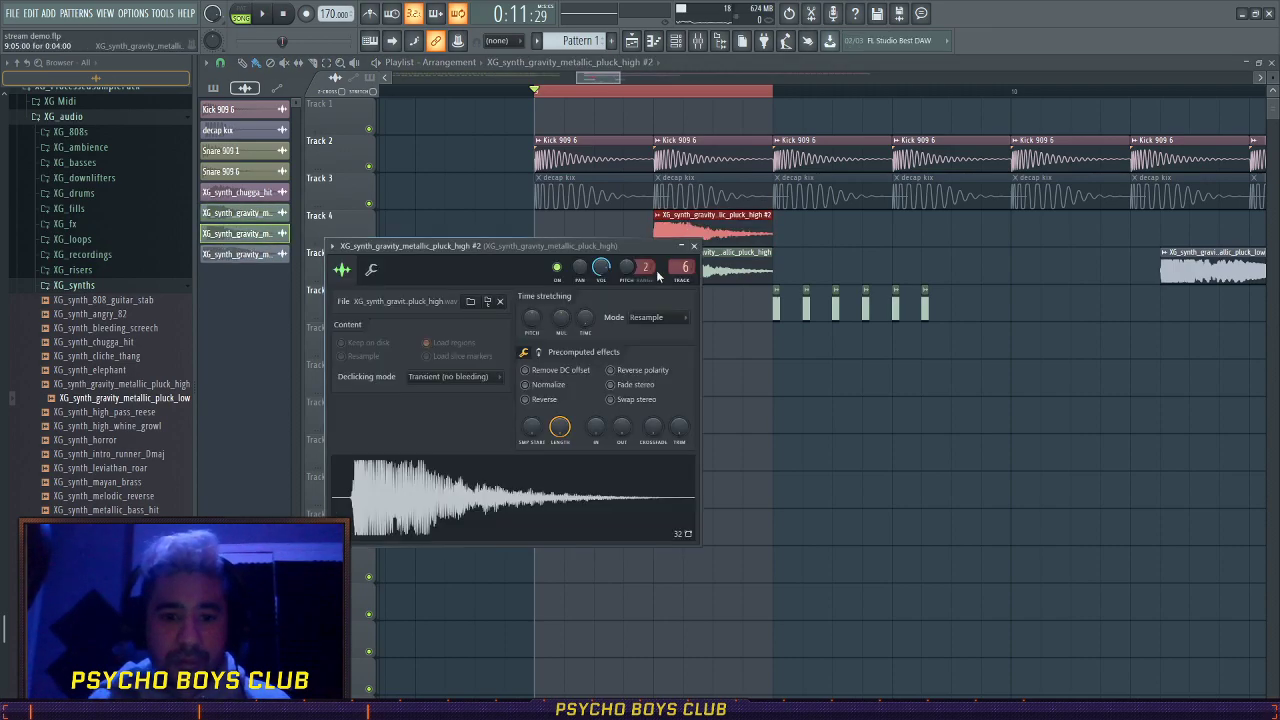
{"action": "left_click", "coordinate": [545, 400]}
{"action": "left_click", "coordinate": [693, 245]}
{"action": "key", "text": "space"}
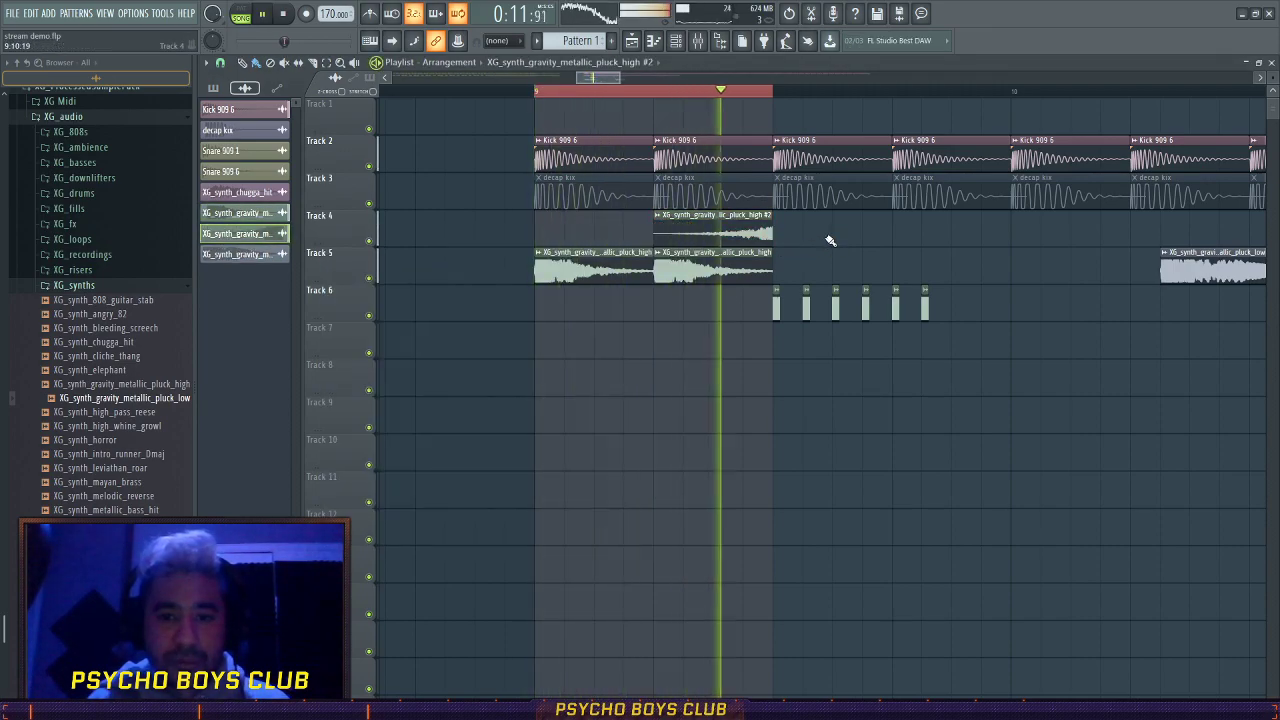
{"action": "key", "text": "space"}
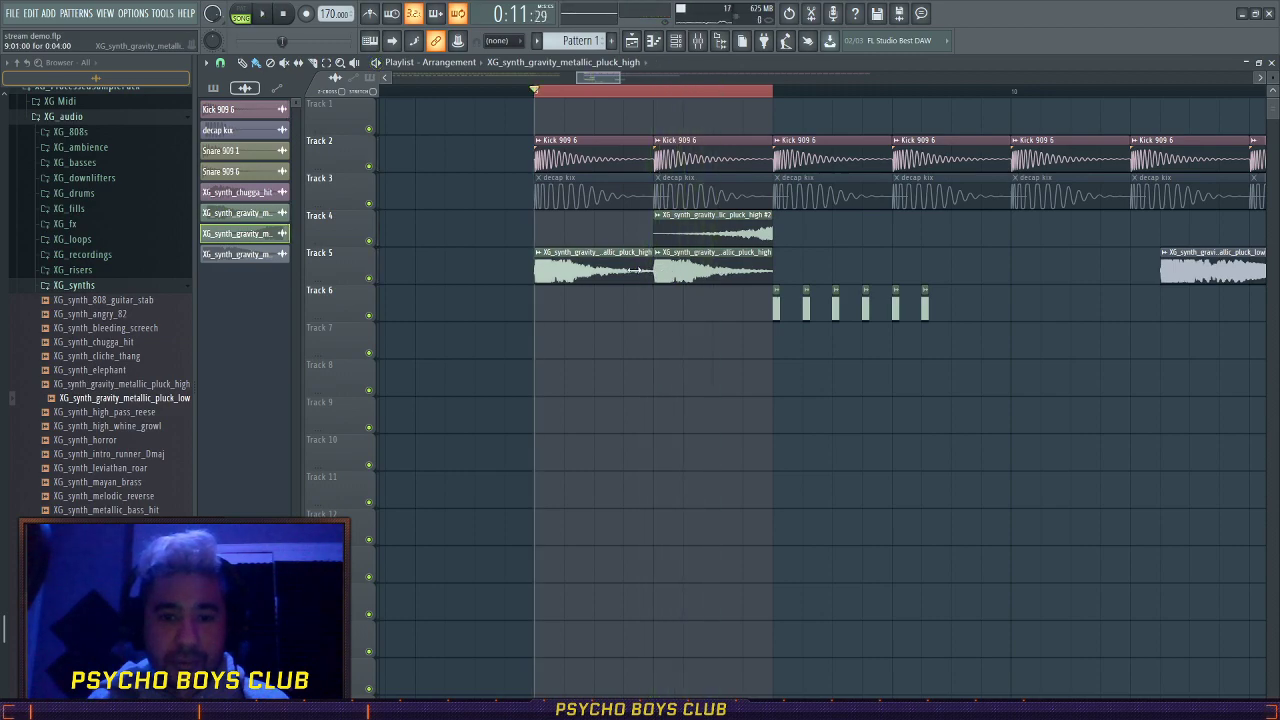
- Shorten both pluck high clips on Track 5 to three steps and extend the loop selection to cover bars 9 and 10
{"action": "left_click_drag", "start_coordinate": [635, 270], "coordinate": [624, 270]}
{"action": "key", "text": "space"}
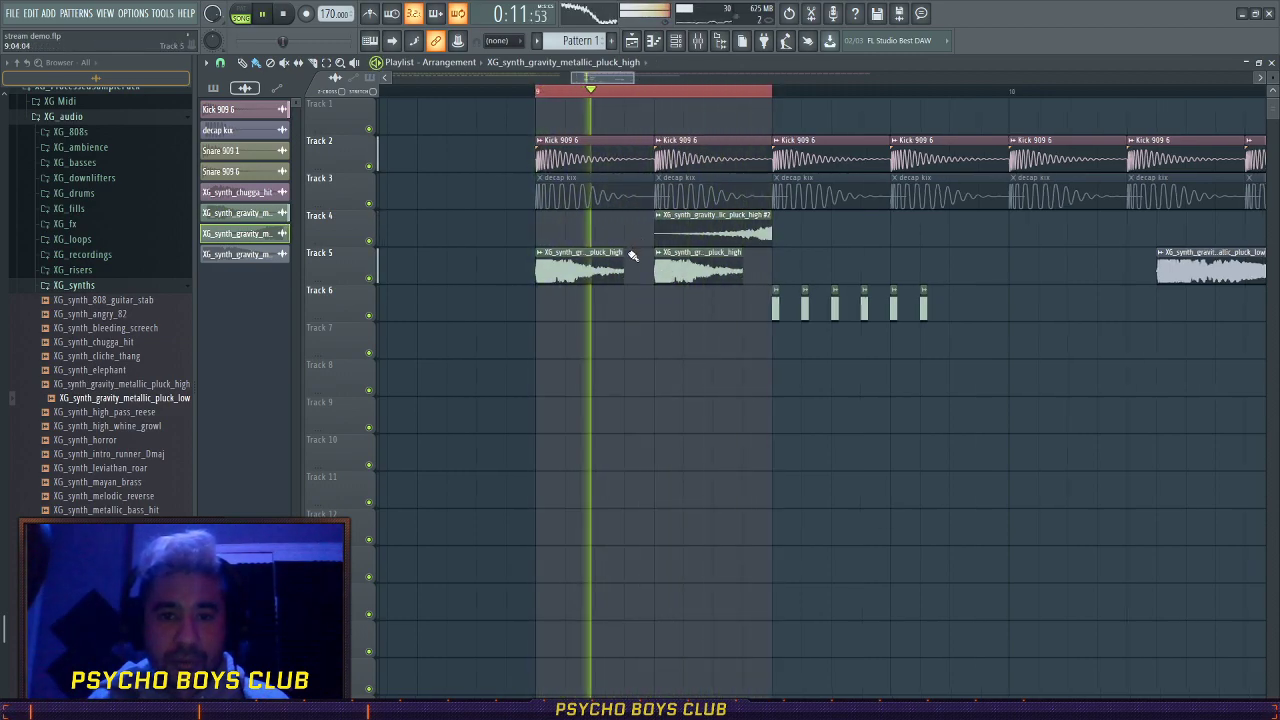
{"action": "scroll", "coordinate": [625, 250], "scroll_direction": "down", "scroll_amount": 3}
{"action": "left_click_drag", "start_coordinate": [690, 93], "coordinate": [1041, 92]}
{"action": "key", "text": "ctrl+d"}
{"action": "key", "text": "space"}
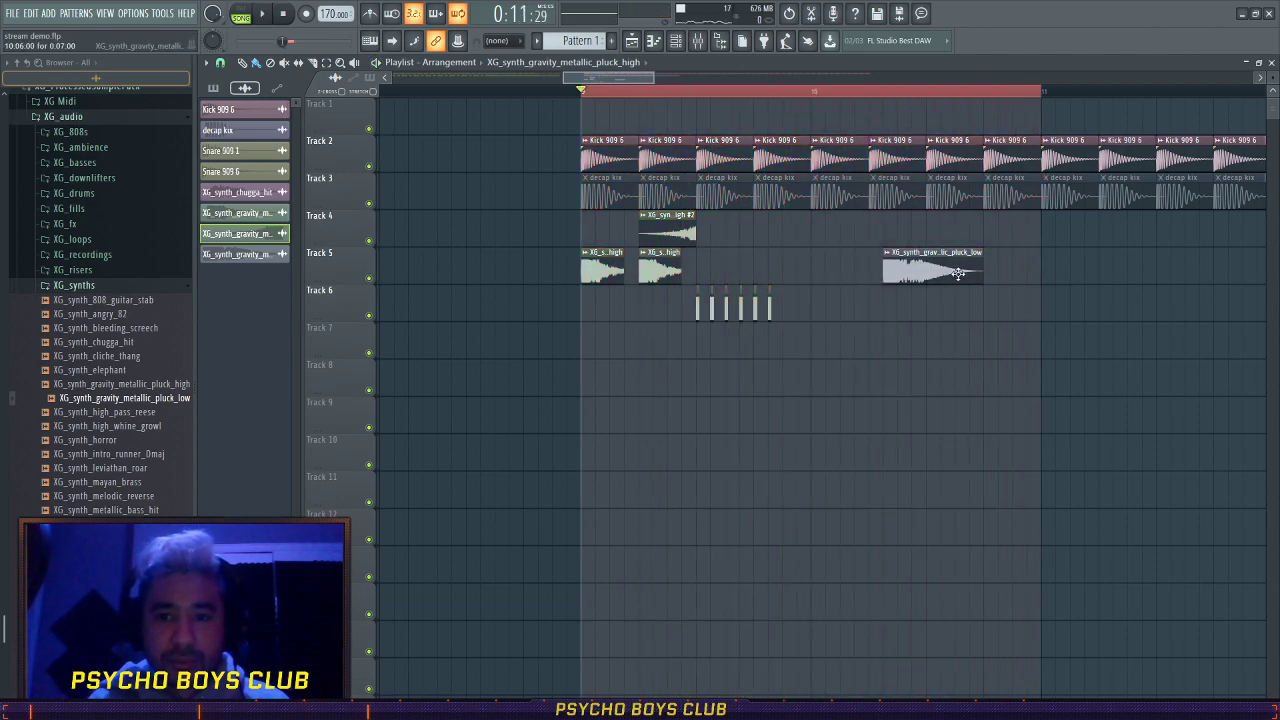
- Lengthen the six pluck high slices on Track 6 and duplicate them directly after the last slice
{"action": "scroll", "coordinate": [740, 320], "scroll_direction": "up", "scroll_amount": 6}
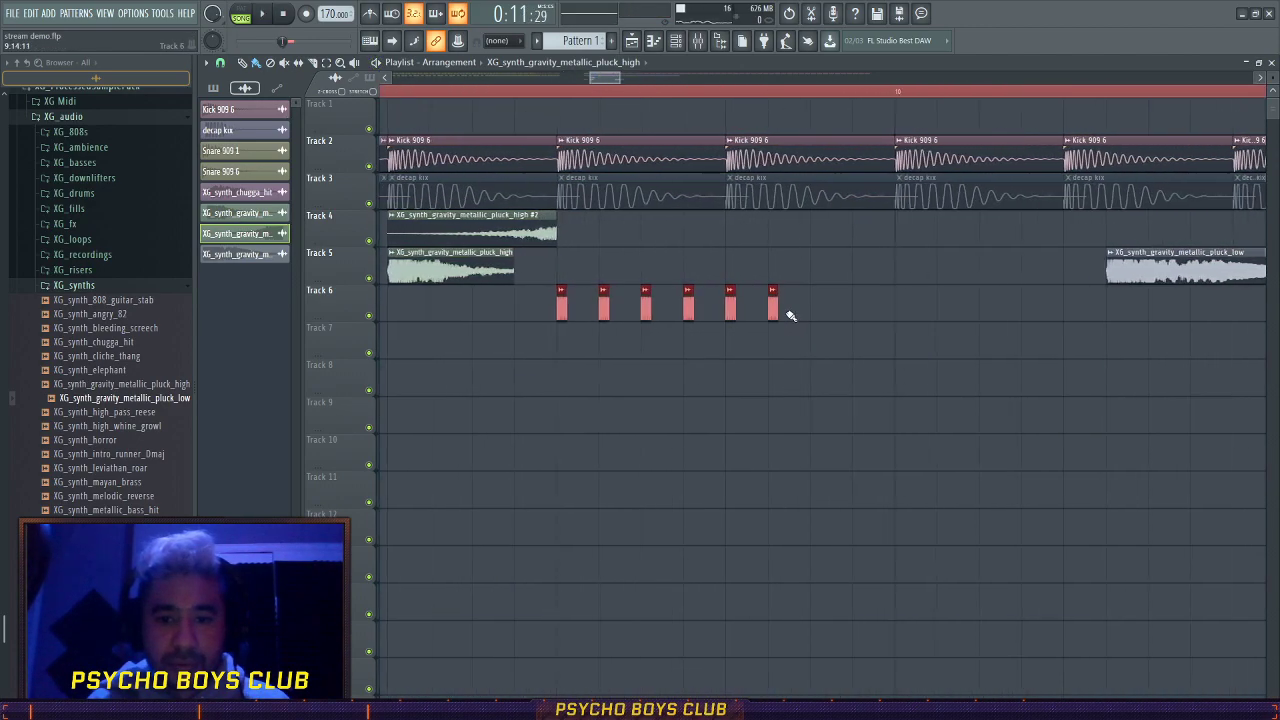
{"action": "left_click", "coordinate": [807, 308]}
{"action": "right_click", "coordinate": [858, 310]}
{"action": "scroll", "coordinate": [866, 326], "scroll_direction": "down", "scroll_amount": 6}
{"action": "left_click_drag", "start_coordinate": [913, 338], "coordinate": [702, 310]}
{"action": "scroll", "coordinate": [857, 337], "scroll_direction": "up", "scroll_amount": 5}
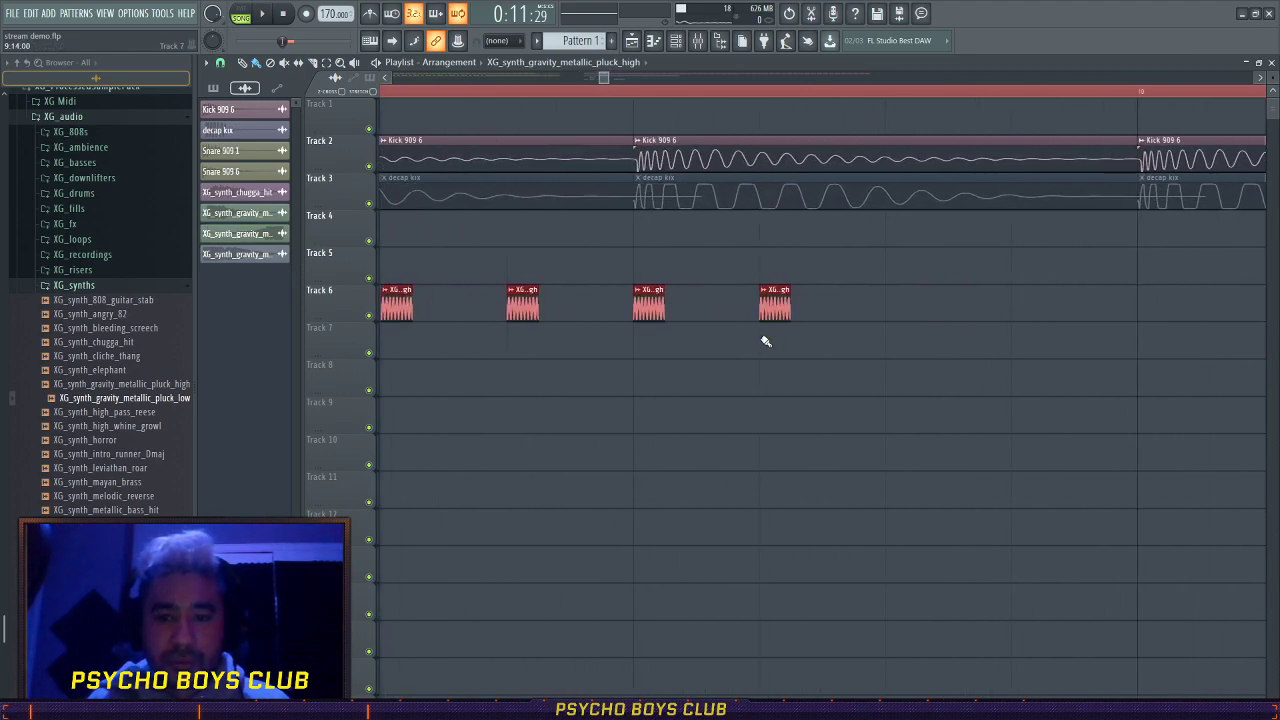
{"action": "scroll", "coordinate": [790, 380], "scroll_direction": "down", "scroll_amount": 5}
{"action": "key", "text": "space"}
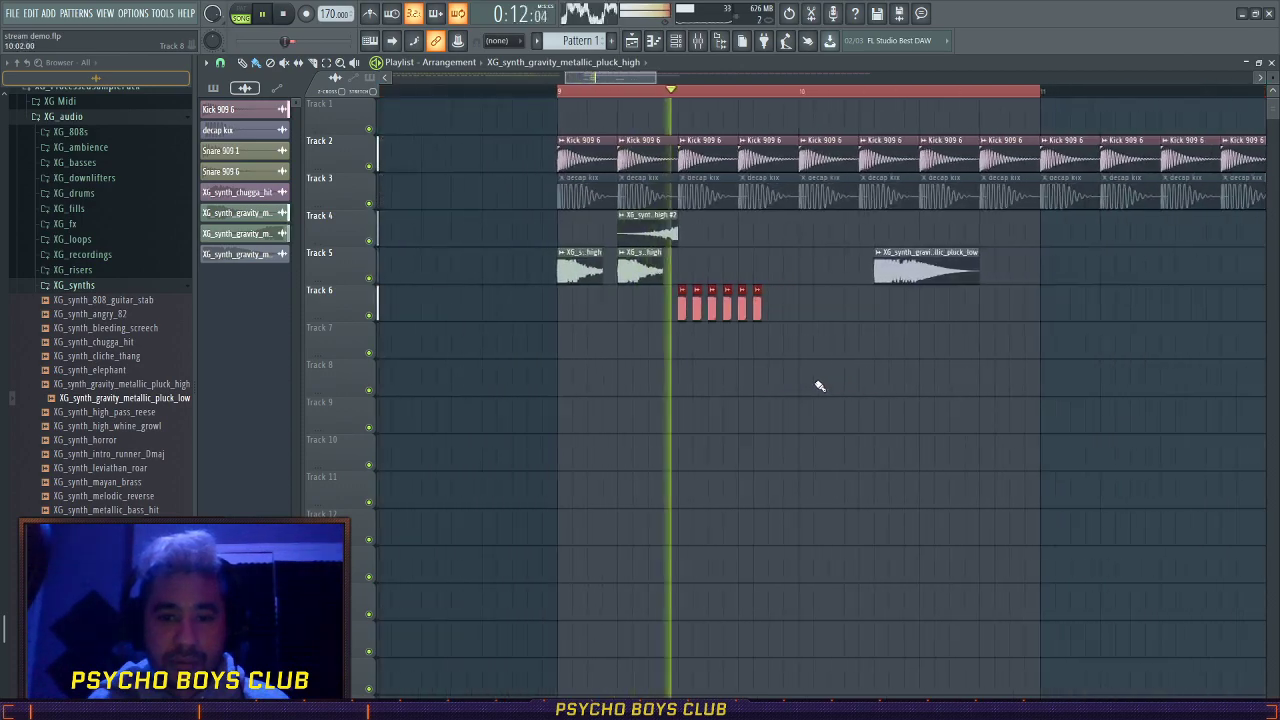
{"action": "key", "text": "space"}
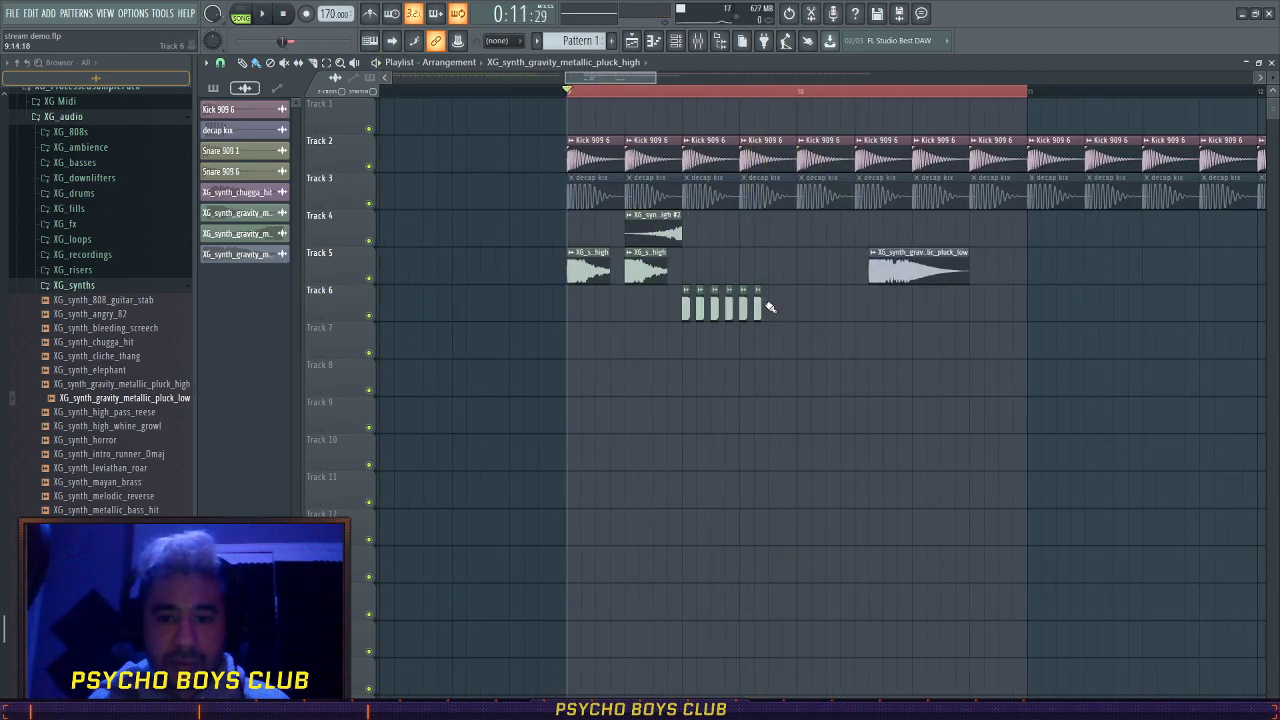
{"action": "right_click", "coordinate": [770, 305]}
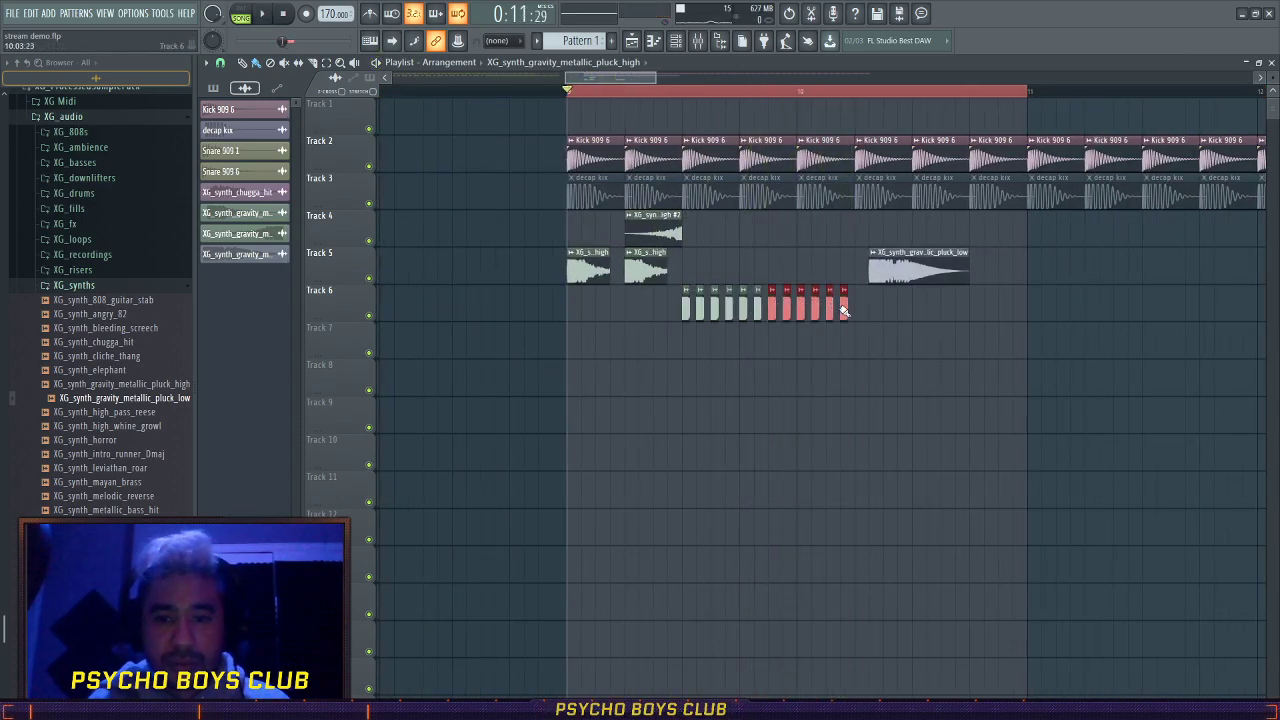
- Route the pluck low channel to its own mixer track and move its clip to the start of bar 10
{"action": "left_click_drag", "start_coordinate": [911, 272], "coordinate": [893, 270]}
{"action": "double_click", "coordinate": [636, 264]}
{"action": "key", "text": "Escape"}
{"action": "double_click", "coordinate": [925, 267]}
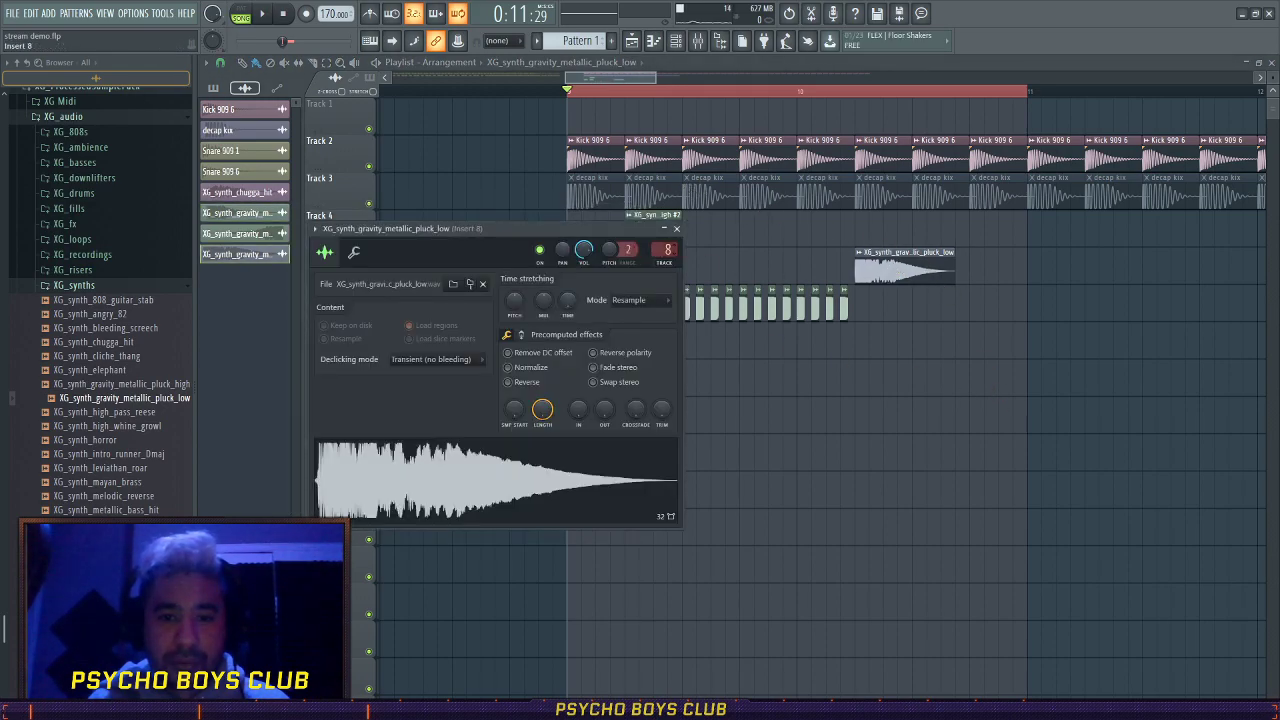
{"action": "key", "text": "Escape"}
{"action": "key", "text": "space"}
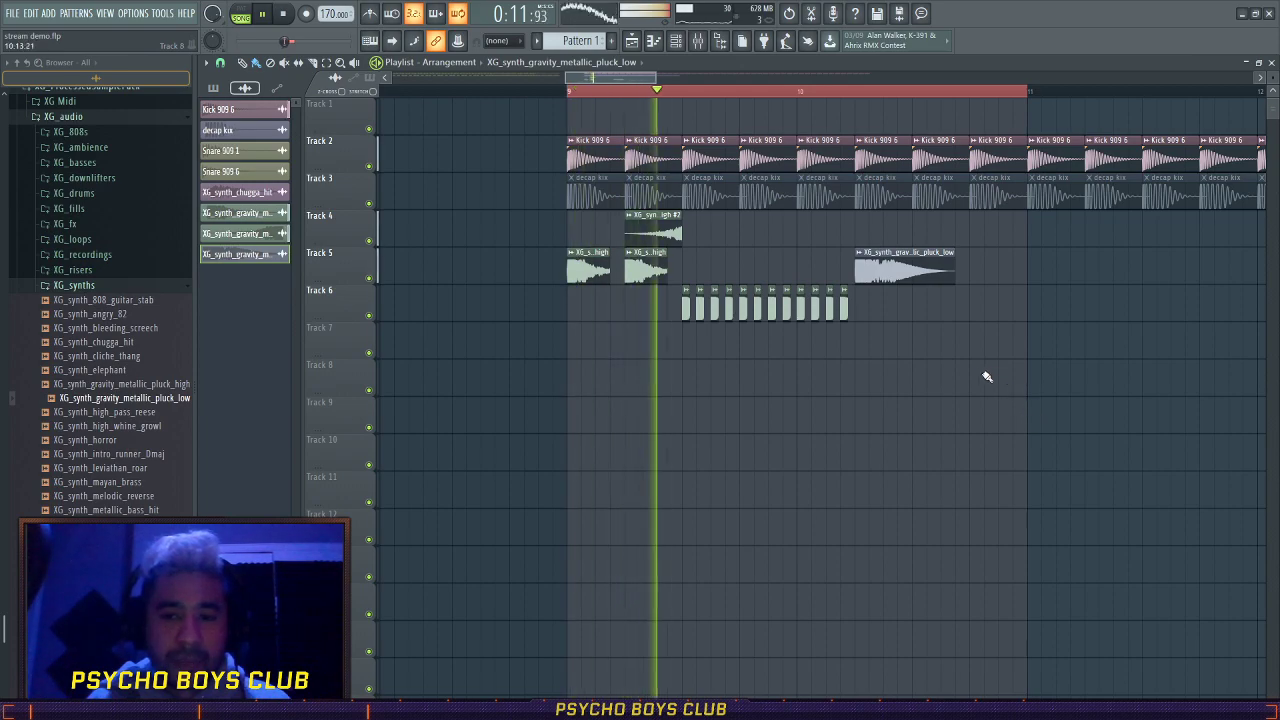
{"action": "key", "text": "space"}
{"action": "left_click_drag", "start_coordinate": [914, 280], "coordinate": [856, 280]}
- Set the pluck high sample's time stretching mode to Stretch and play the loop with its channel settings open
{"action": "double_click", "coordinate": [608, 280]}
{"action": "left_click", "coordinate": [611, 286]}
{"action": "left_click", "coordinate": [624, 320]}
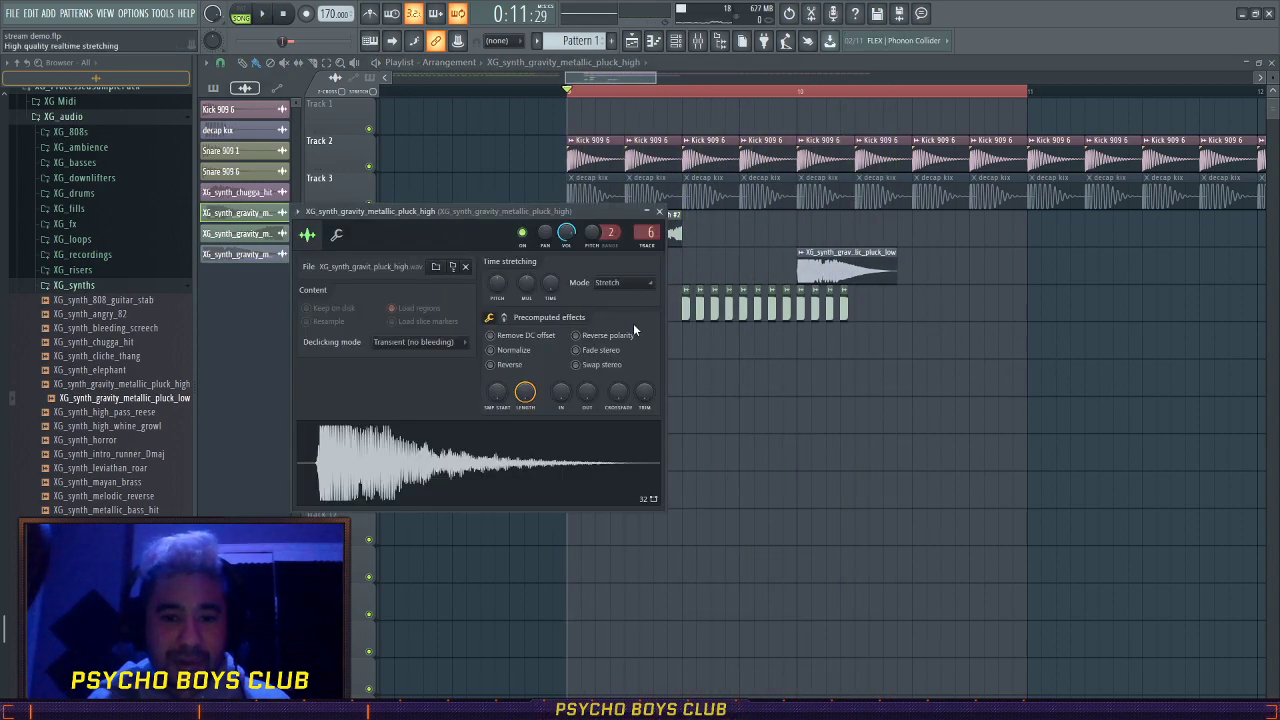
{"action": "left_click_drag", "start_coordinate": [474, 214], "coordinate": [481, 173]}
{"action": "key", "text": "space"}
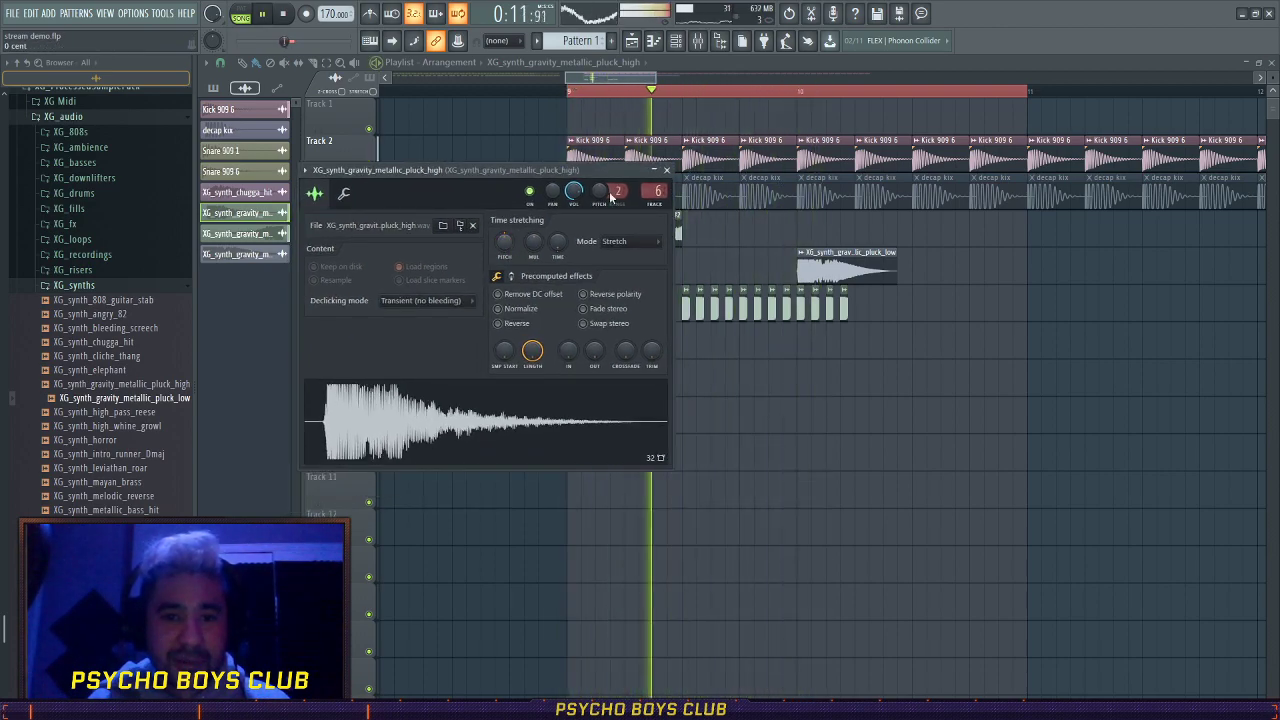
- Open the Kick 909 6 sample's channel settings and play the arrangement to check the kick, closing the synth pluck's settings first
{"action": "left_click", "coordinate": [666, 170]}
{"action": "double_click", "coordinate": [609, 150]}
{"action": "key", "text": "space"}
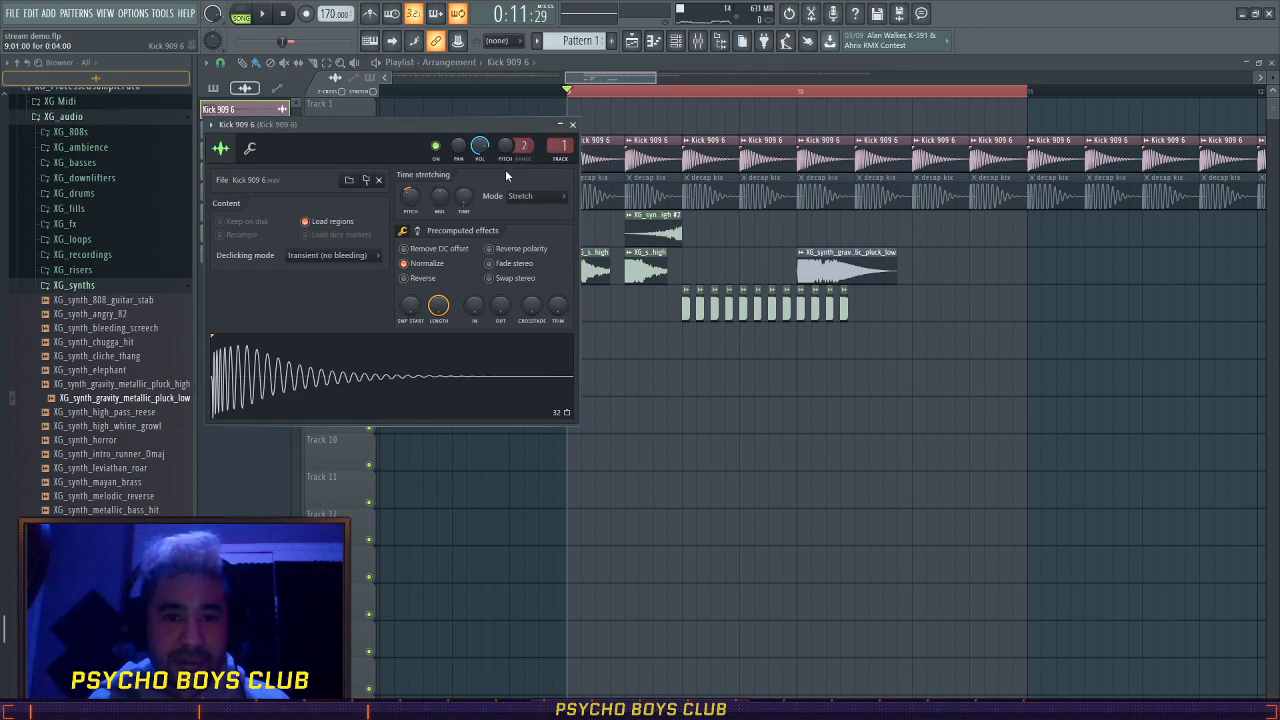
{"action": "key", "text": "space"}
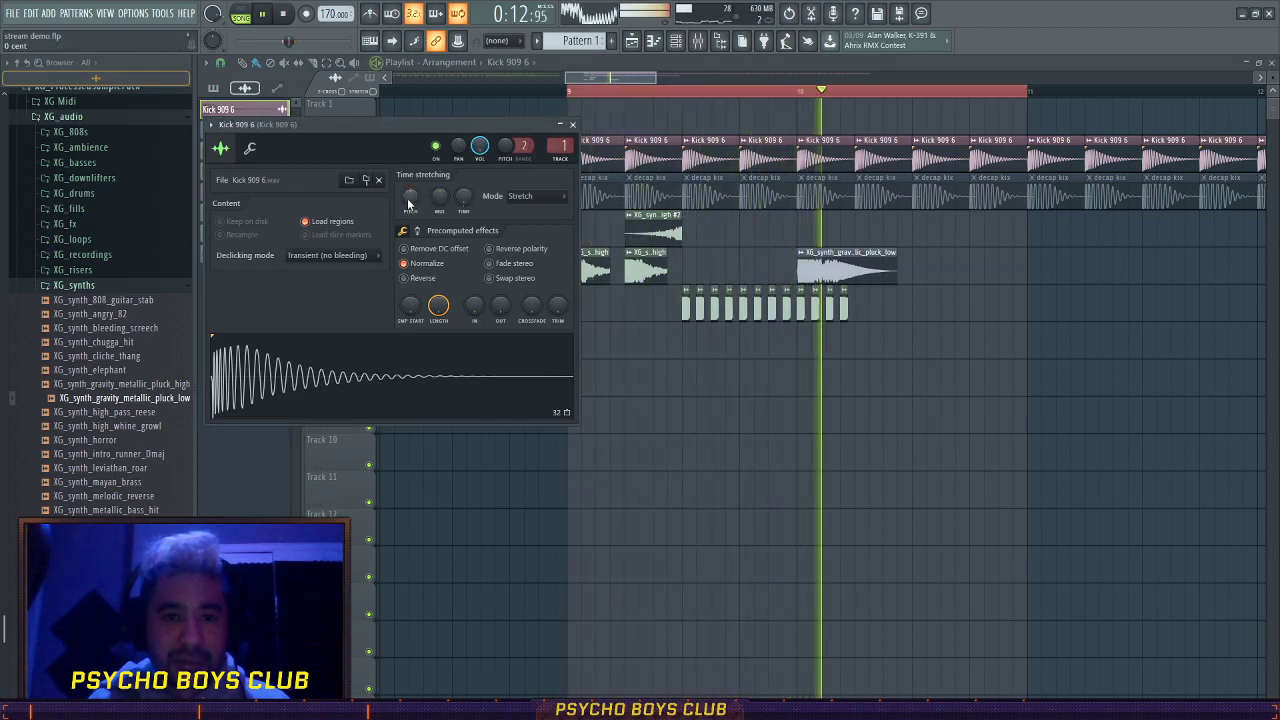
{"action": "right_click", "coordinate": [905, 452]}
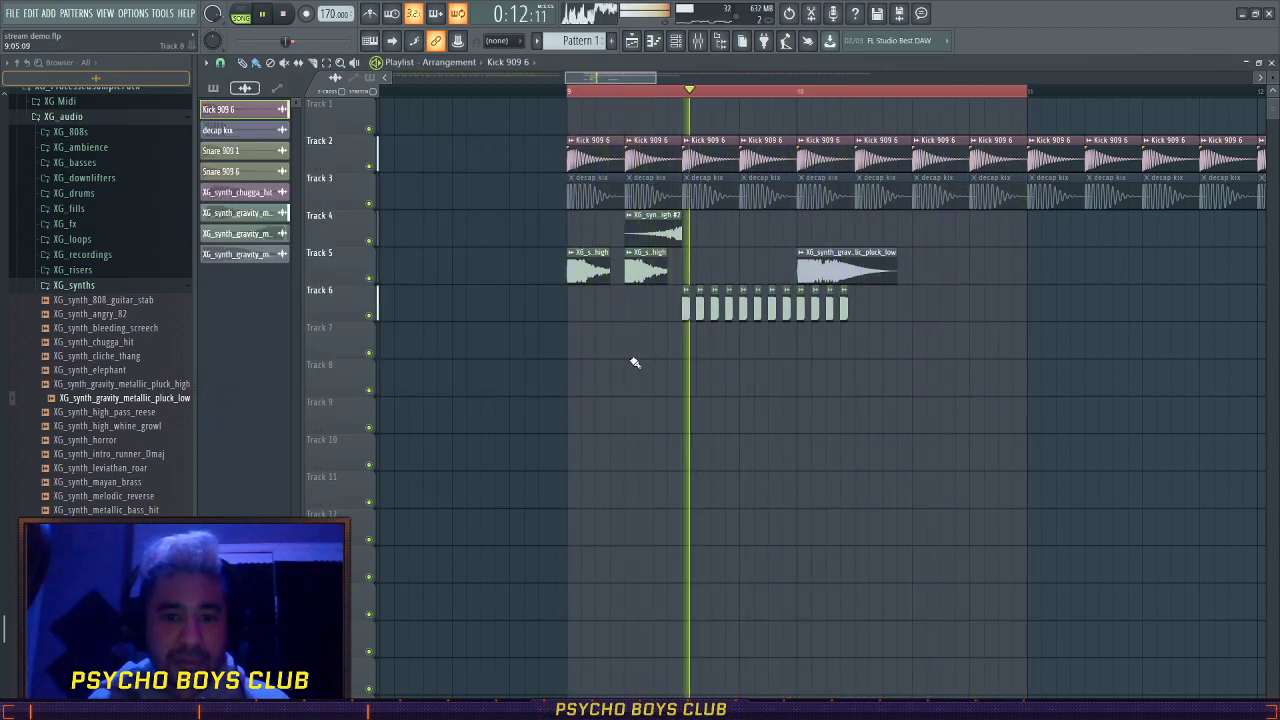
- Stop playback and delete all the XG synth clips on Tracks 4 to 6
{"action": "scroll", "coordinate": [623, 357], "scroll_direction": "down", "scroll_amount": 3}
{"action": "key", "text": "space"}
{"action": "left_click_drag", "start_coordinate": [554, 357], "coordinate": [795, 236]}
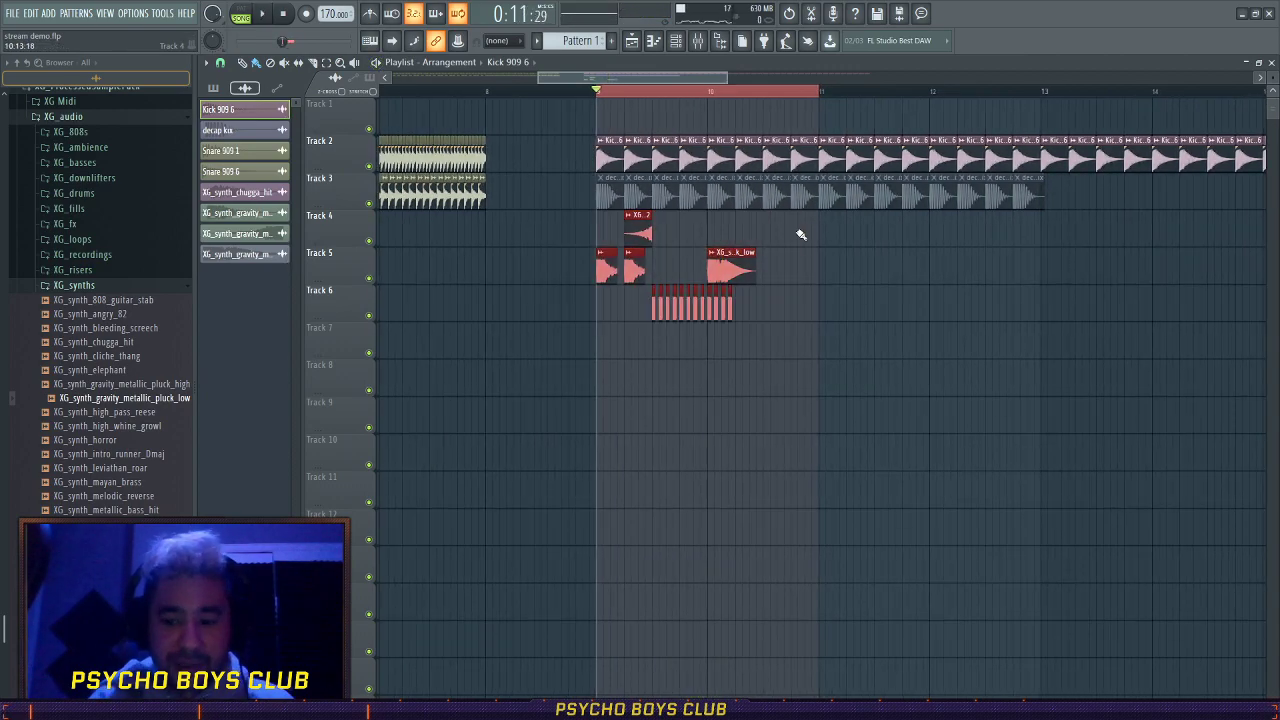
{"action": "key", "text": "Delete"}
- Browse the percussion and kick samples in the XG_drums folder and audition XG_kick_big_house
{"action": "left_click", "coordinate": [97, 285]}
{"action": "scroll", "coordinate": [102, 300], "scroll_direction": "up", "scroll_amount": 5}
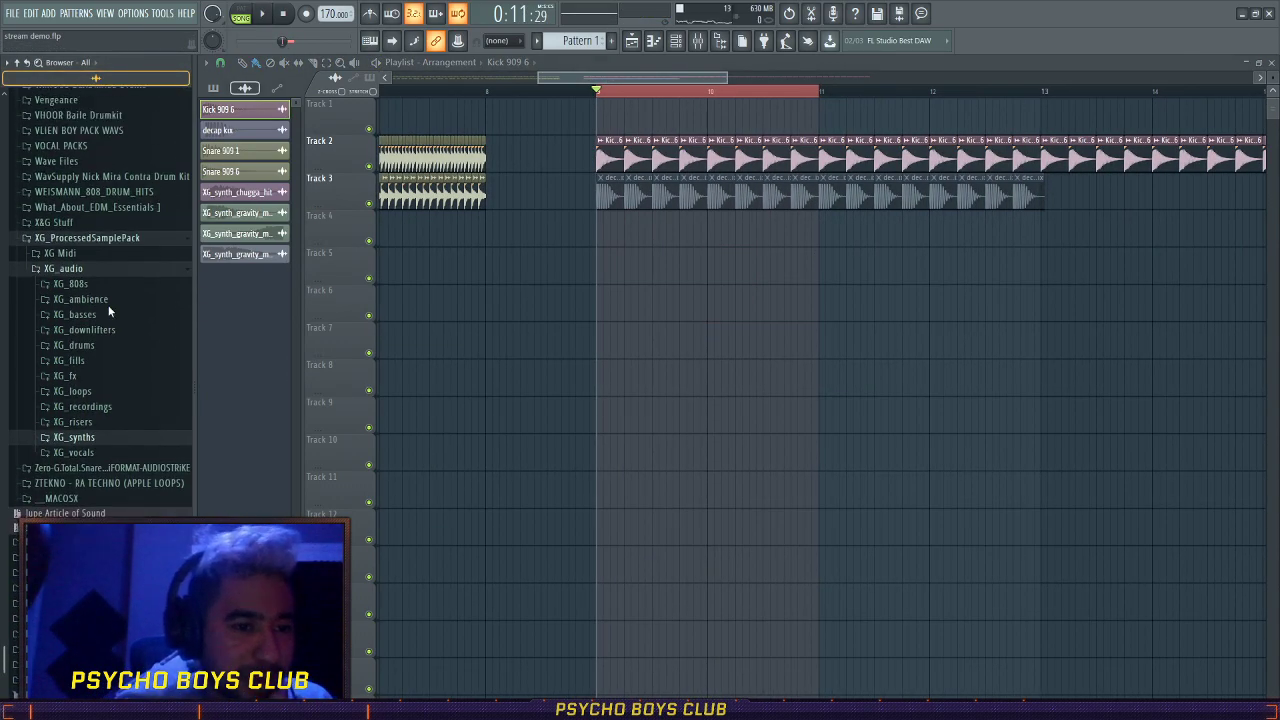
{"action": "left_click", "coordinate": [104, 390]}
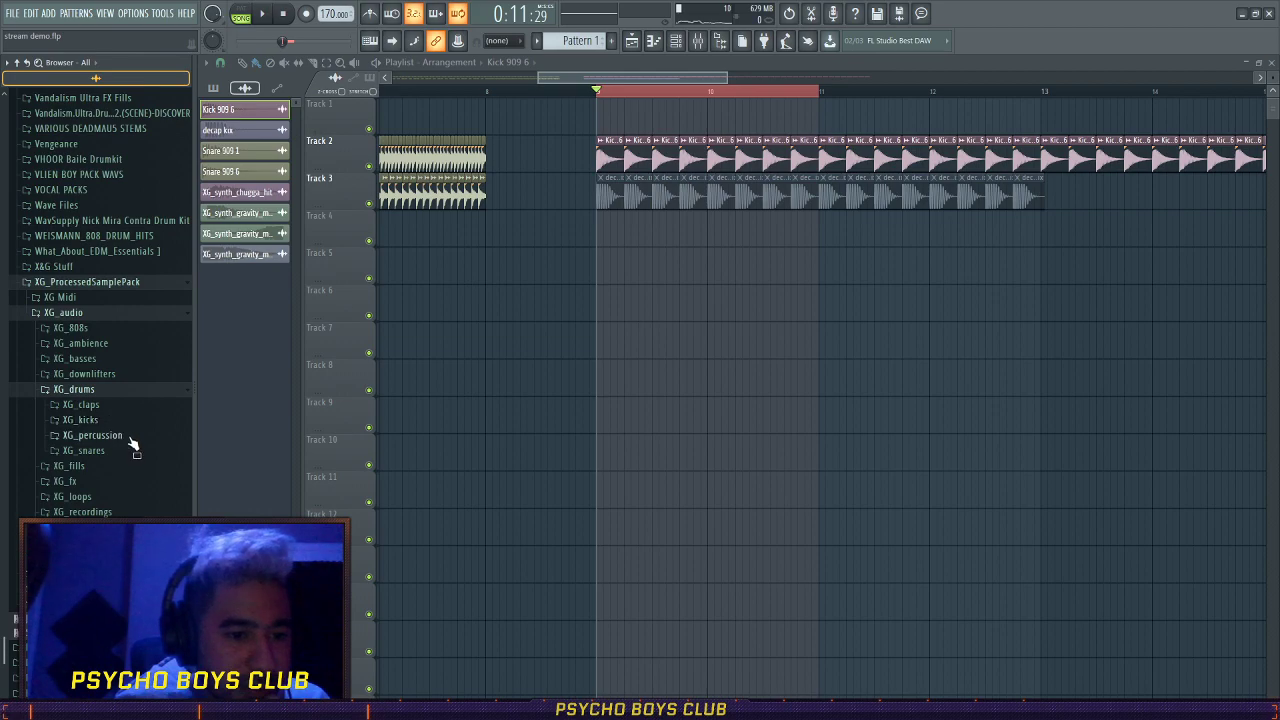
{"action": "left_click", "coordinate": [100, 450]}
{"action": "left_click", "coordinate": [125, 437]}
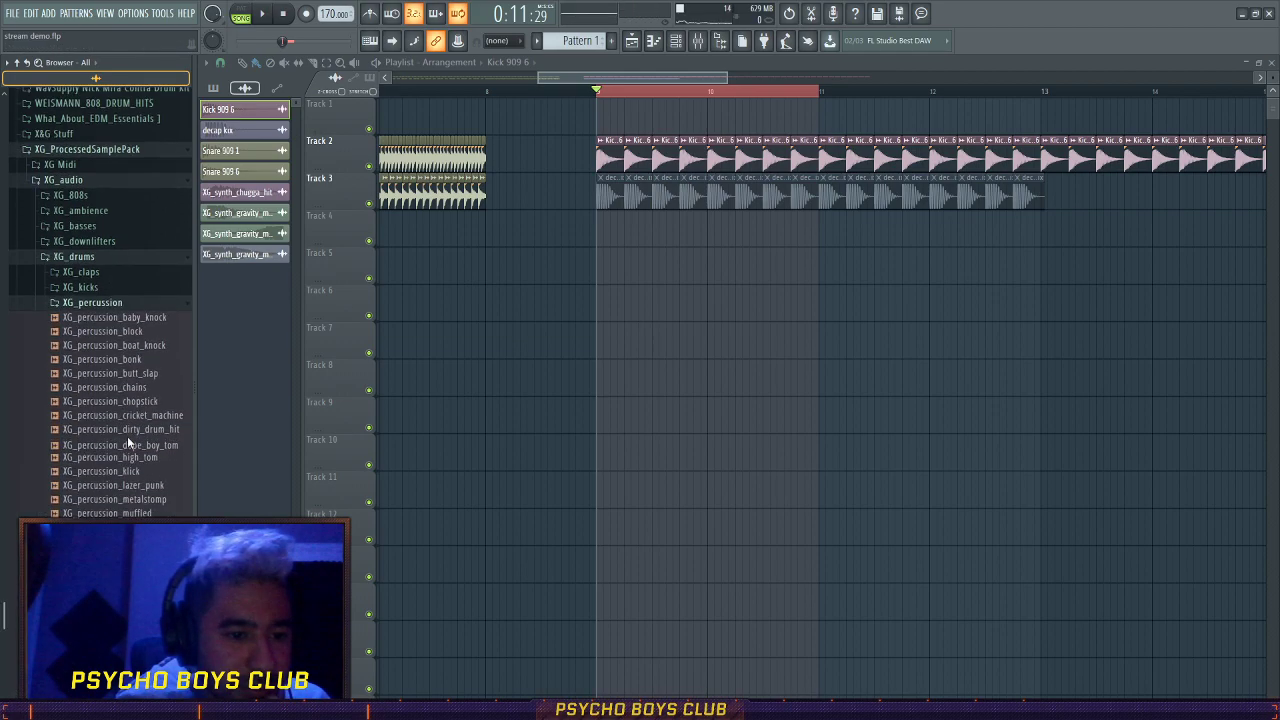
{"action": "scroll", "coordinate": [127, 370], "scroll_direction": "down", "scroll_amount": 4}
{"action": "left_click", "coordinate": [128, 296]}
{"action": "left_click", "coordinate": [80, 262]}
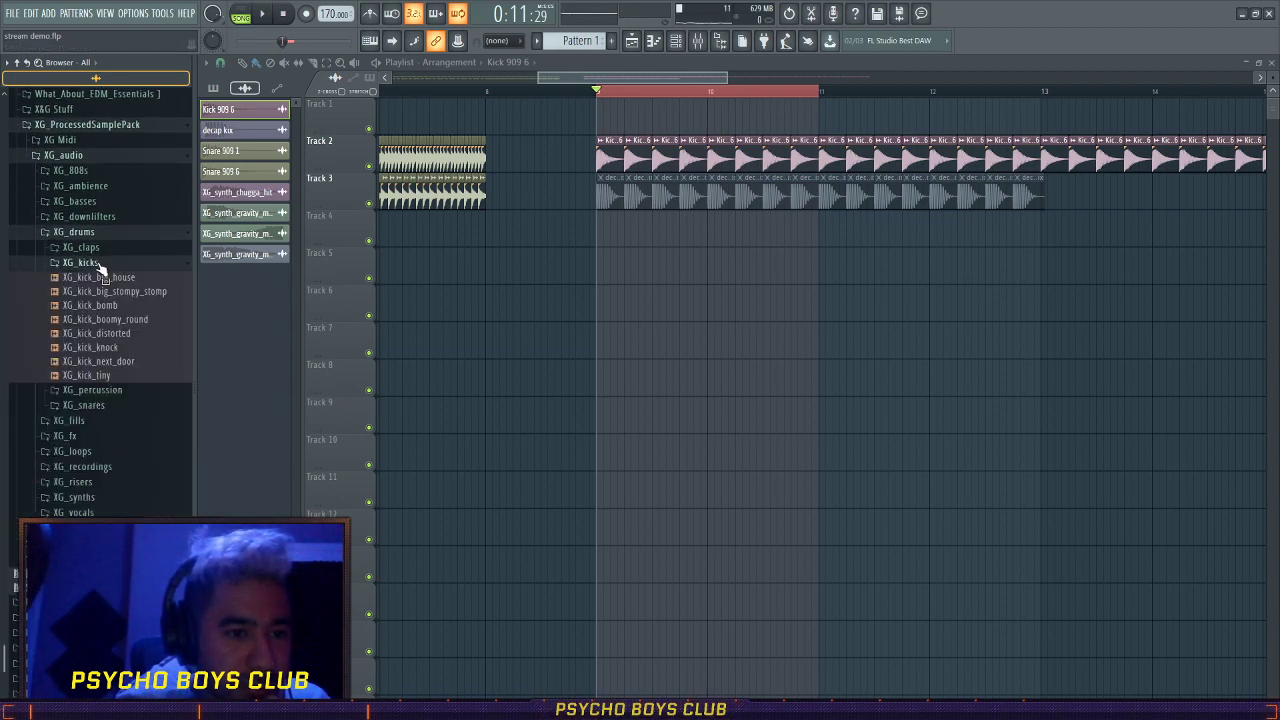
{"action": "left_click", "coordinate": [100, 278]}
{"action": "scroll", "coordinate": [120, 325], "scroll_direction": "up", "scroll_amount": 4}
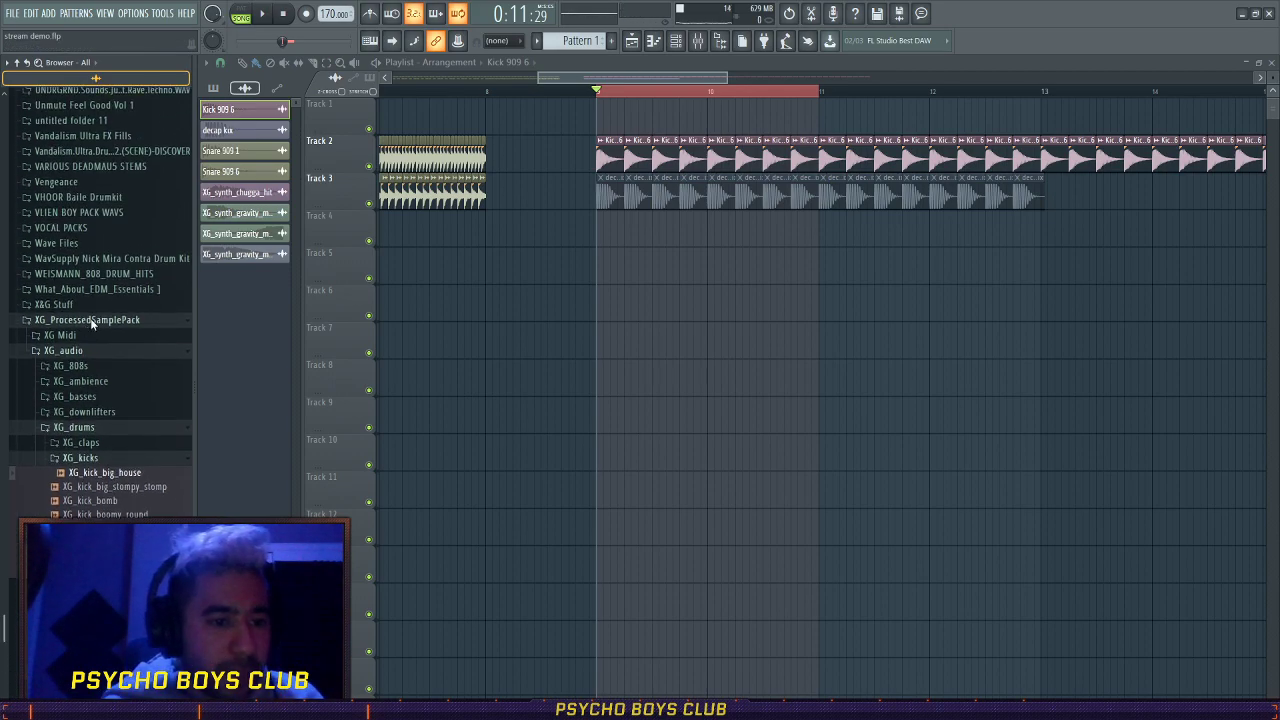
- Collapse the XG_ProcessedSamplePack folder and open the VEC3 Loops 140 BPM folder inside Vengeance Essential Clubsounds 3
{"action": "left_click", "coordinate": [90, 318]}
{"action": "scroll", "coordinate": [127, 355], "scroll_direction": "up", "scroll_amount": 5}
{"action": "scroll", "coordinate": [134, 366], "scroll_direction": "up", "scroll_amount": 15}
{"action": "scroll", "coordinate": [143, 398], "scroll_direction": "down", "scroll_amount": 15}
{"action": "scroll", "coordinate": [143, 398], "scroll_direction": "down", "scroll_amount": 3}
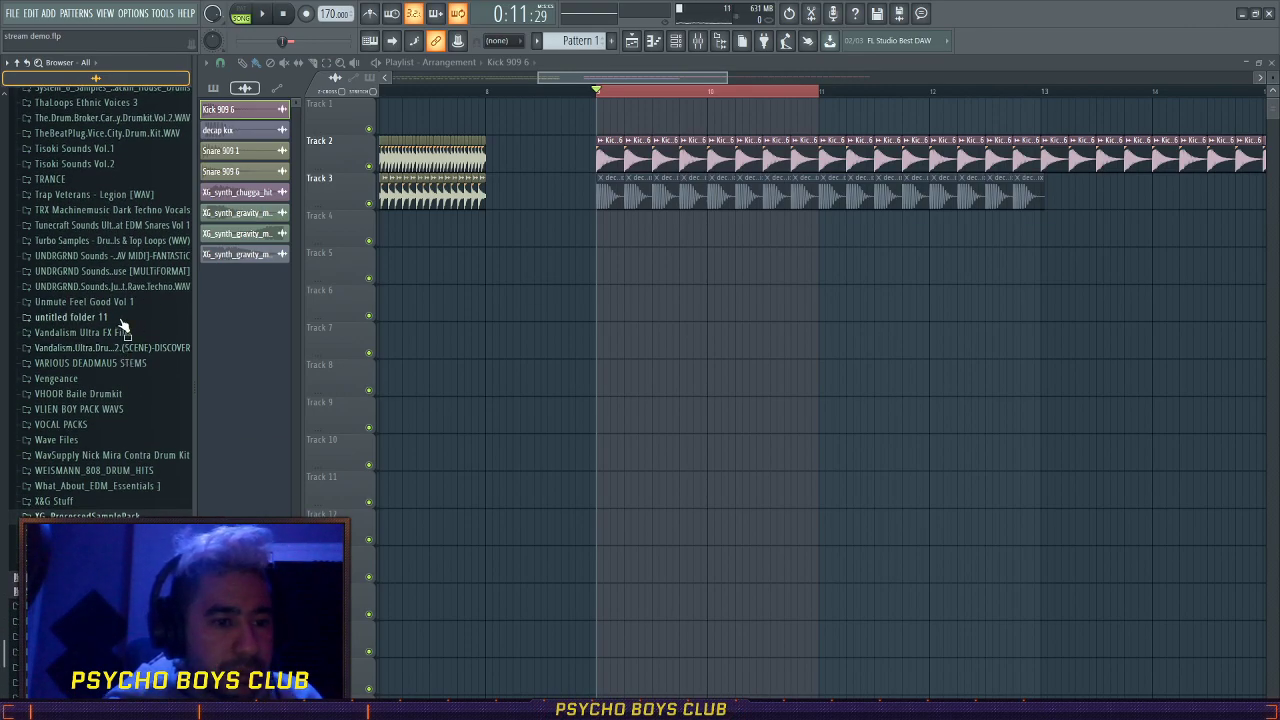
{"action": "left_click", "coordinate": [125, 382]}
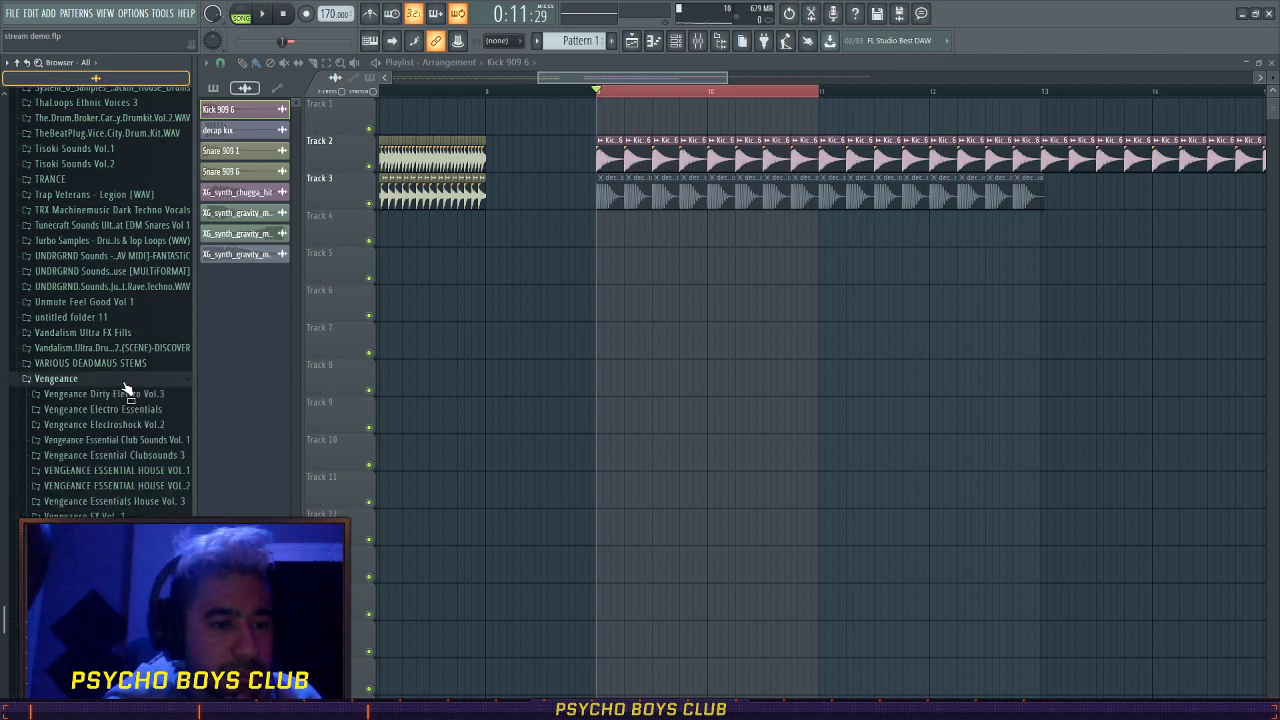
{"action": "scroll", "coordinate": [165, 440], "scroll_direction": "down", "scroll_amount": 4}
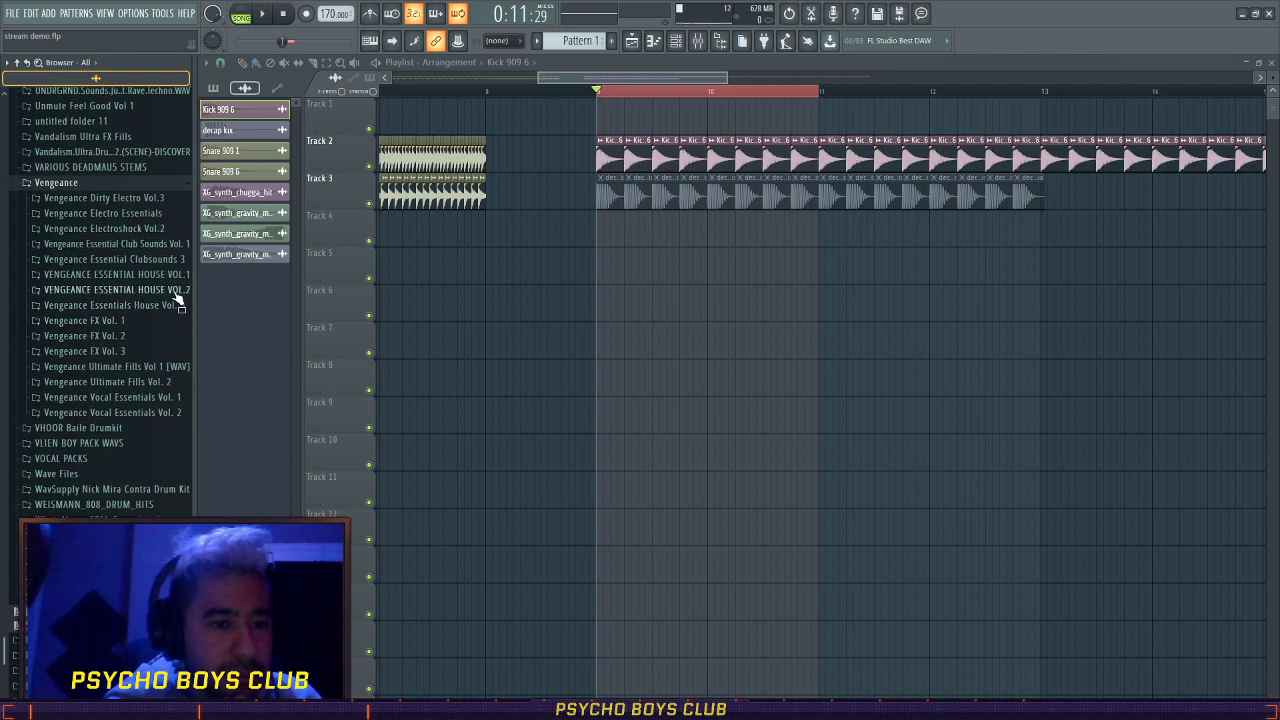
{"action": "left_click", "coordinate": [176, 261]}
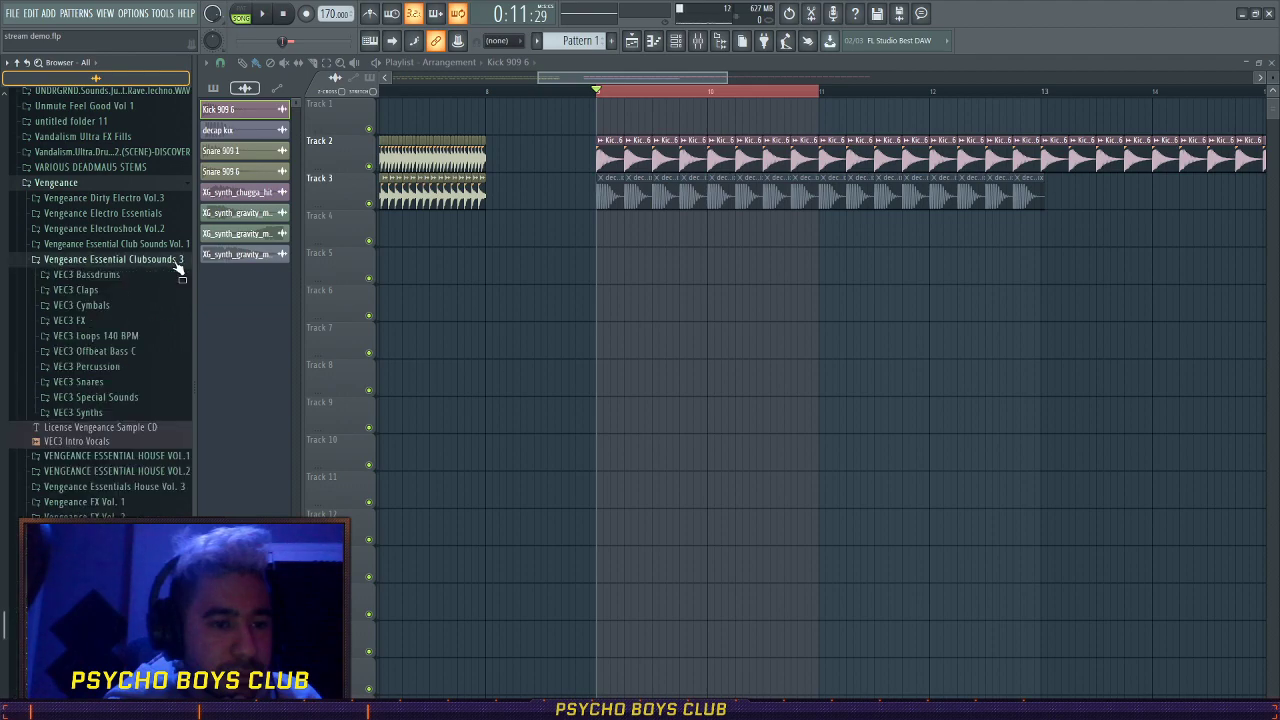
{"action": "left_click", "coordinate": [110, 336]}
{"action": "scroll", "coordinate": [125, 390], "scroll_direction": "down", "scroll_amount": 5}
{"action": "scroll", "coordinate": [125, 400], "scroll_direction": "down", "scroll_amount": 6}
- Audition the VEC3 140 BPM loops from number 066 through 094
{"action": "left_click", "coordinate": [130, 477]}
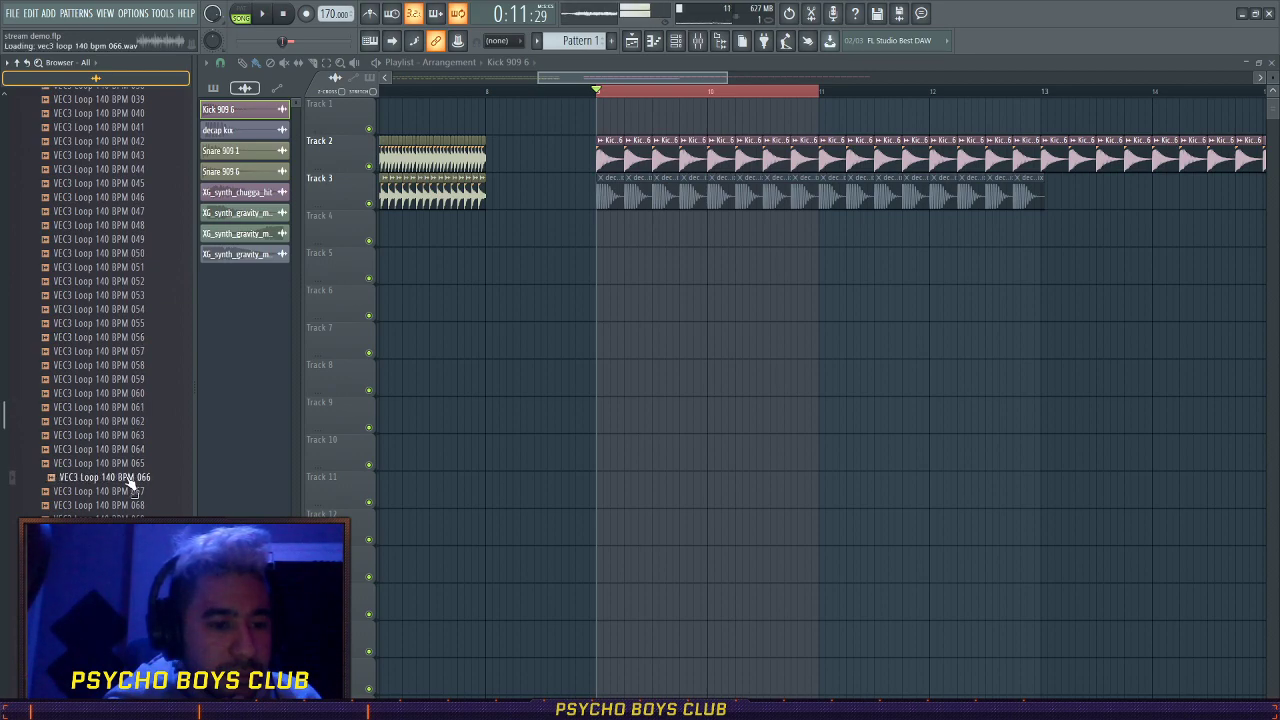
{"action": "left_click", "coordinate": [123, 505]}
{"action": "scroll", "coordinate": [123, 495], "scroll_direction": "down", "scroll_amount": 4}
{"action": "left_click", "coordinate": [123, 491]}
{"action": "scroll", "coordinate": [123, 491], "scroll_direction": "down", "scroll_amount": 3}
{"action": "key", "text": "Down"}
{"action": "key", "text": "Down"}
{"action": "key", "text": "Down"}
{"action": "key", "text": "Down"}
{"action": "key", "text": "Down"}
{"action": "key", "text": "Down"}
{"action": "key", "text": "Down"}
{"action": "key", "text": "Down"}
{"action": "key", "text": "Down"}
{"action": "key", "text": "Down"}
{"action": "key", "text": "Down"}
{"action": "key", "text": "Down"}
{"action": "key", "text": "Down"}
{"action": "key", "text": "Down"}
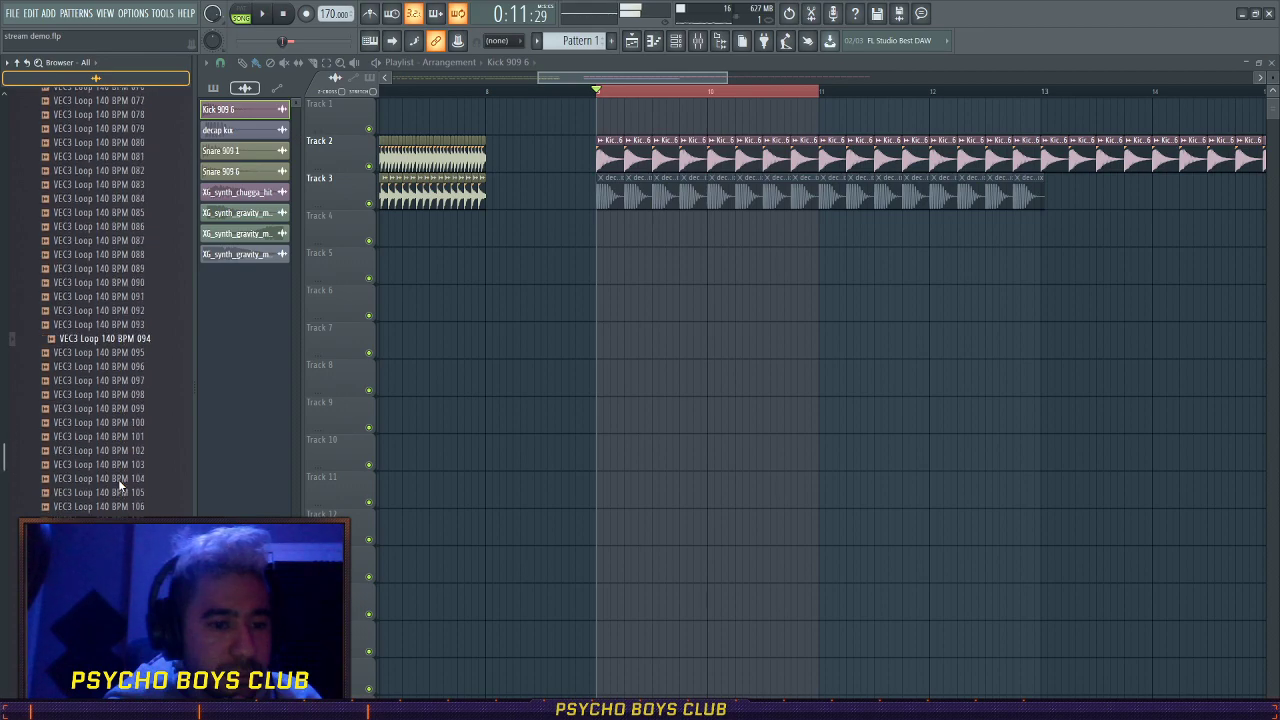
- Audition the loops following 094 and add VEC3 Loop 140 BPM 098 to Track 7
{"action": "left_click", "coordinate": [138, 339]}
{"action": "key", "text": "Down"}
{"action": "key", "text": "Down"}
{"action": "left_click_drag", "start_coordinate": [128, 343], "coordinate": [733, 340]}
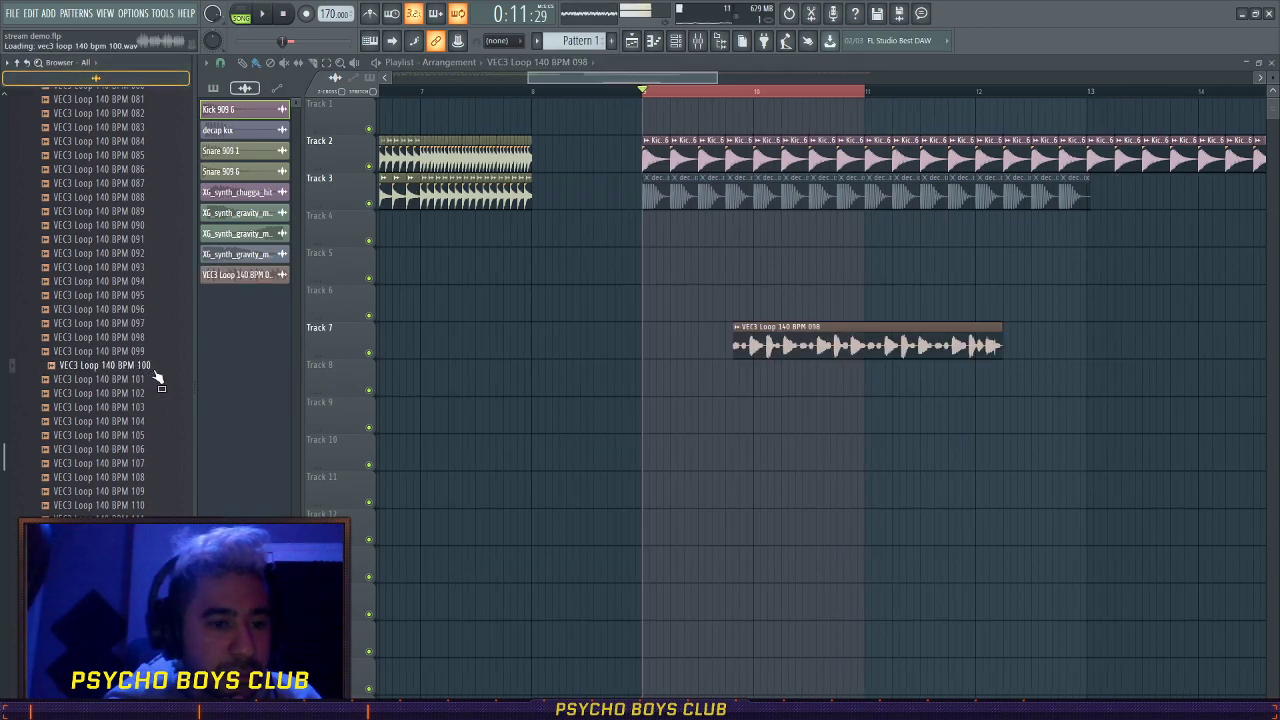
- Audition VEC3 loops 100 to 108 and add VEC3 Loop 140 BPM 107 to Track 9
{"action": "key", "text": "Down"}
{"action": "key", "text": "Down"}
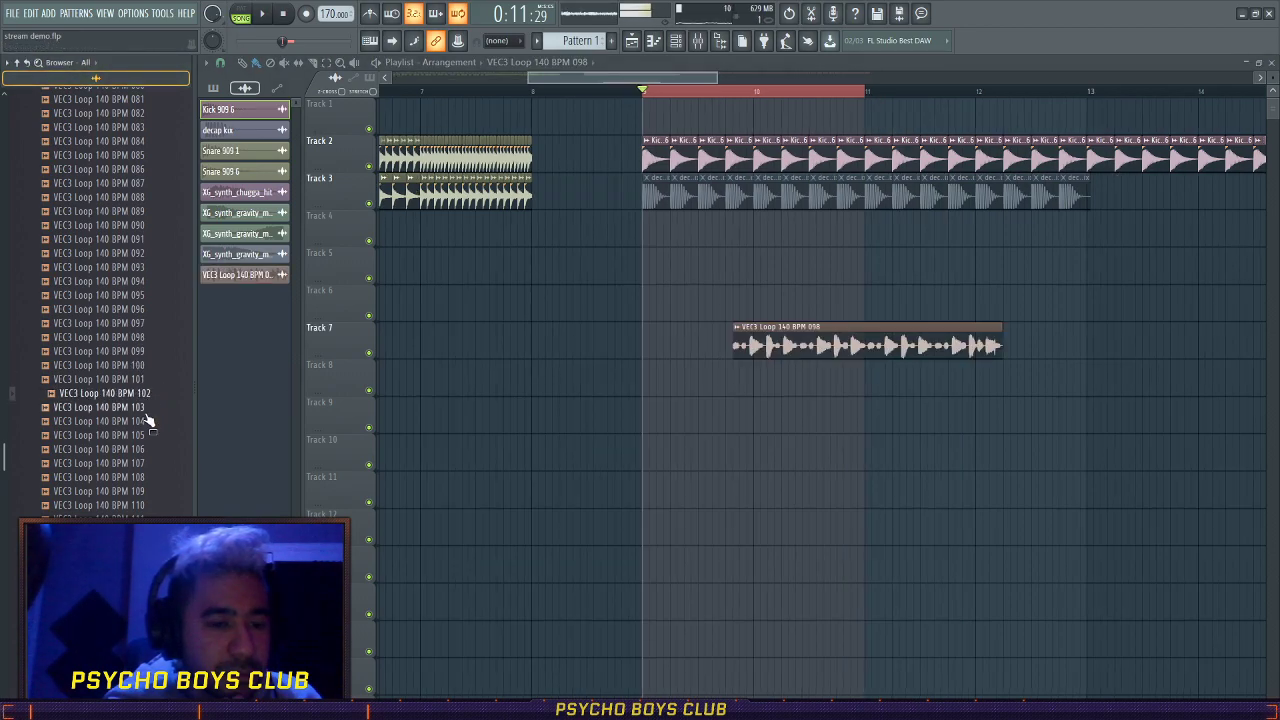
{"action": "key", "text": "Down"}
{"action": "key", "text": "Down"}
{"action": "left_click", "coordinate": [147, 450]}
{"action": "left_click", "coordinate": [148, 465]}
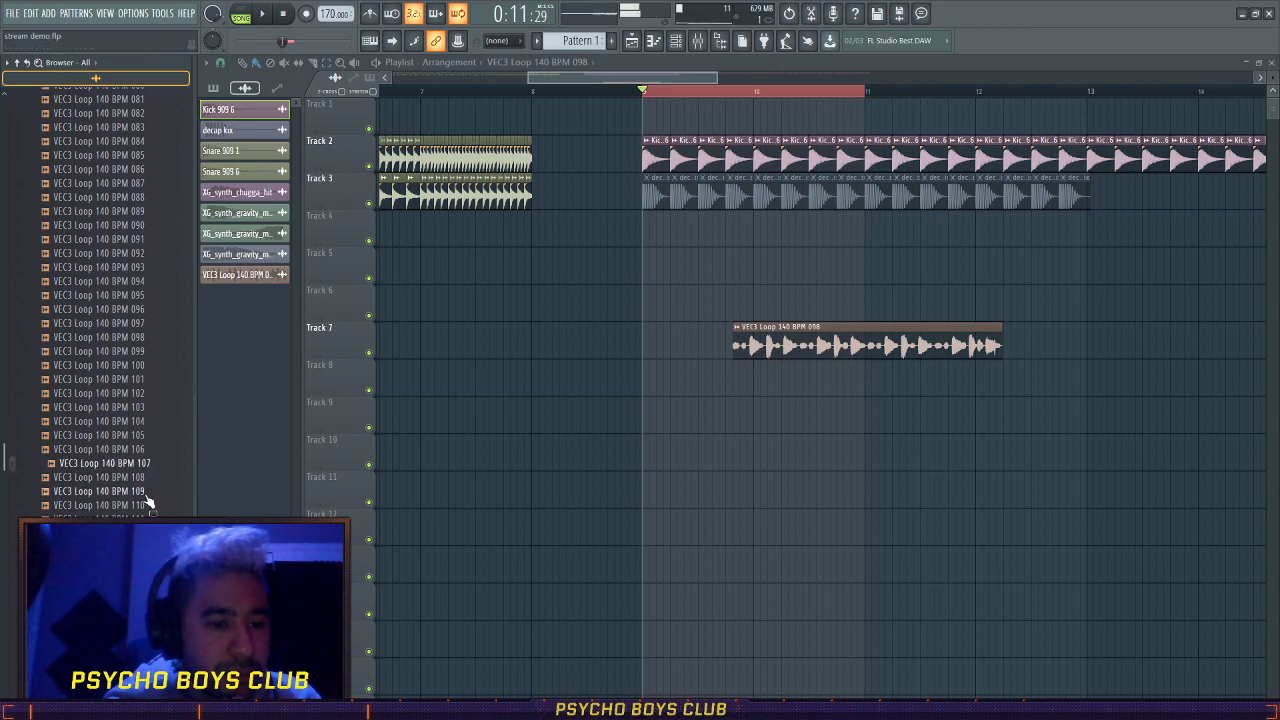
{"action": "left_click", "coordinate": [152, 478]}
{"action": "left_click", "coordinate": [147, 465]}
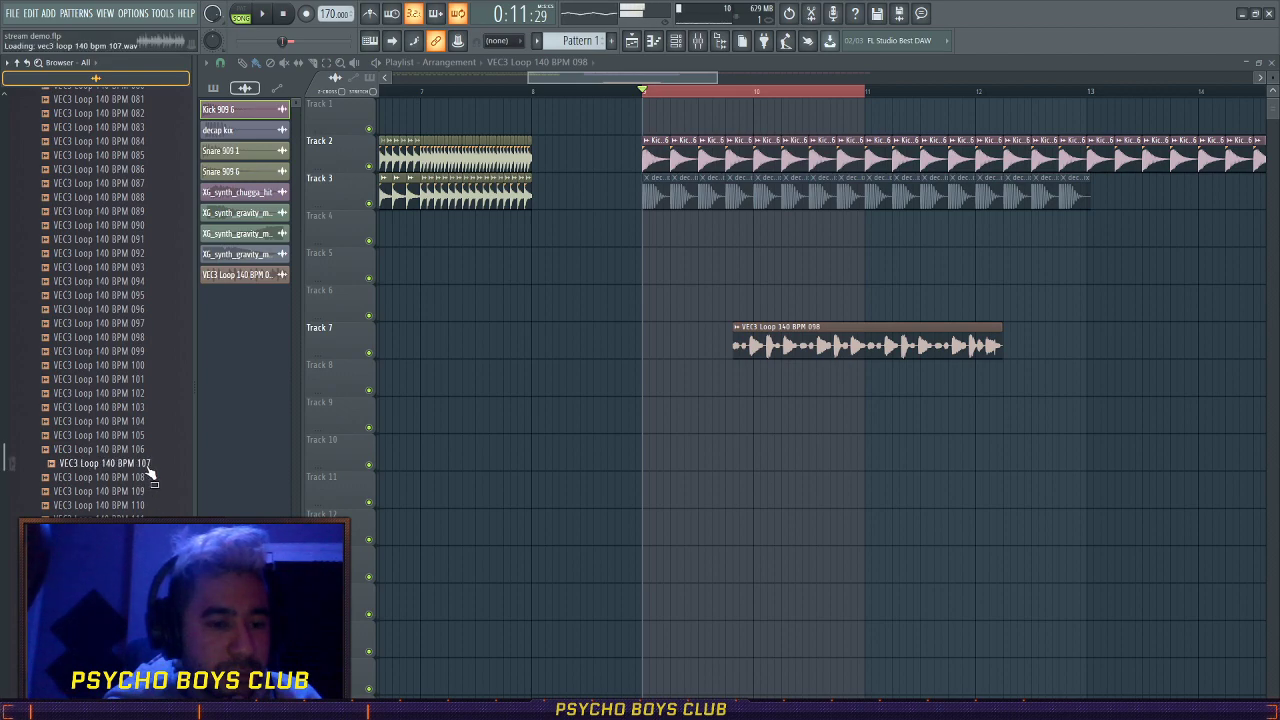
{"action": "left_click_drag", "start_coordinate": [149, 472], "coordinate": [755, 418]}
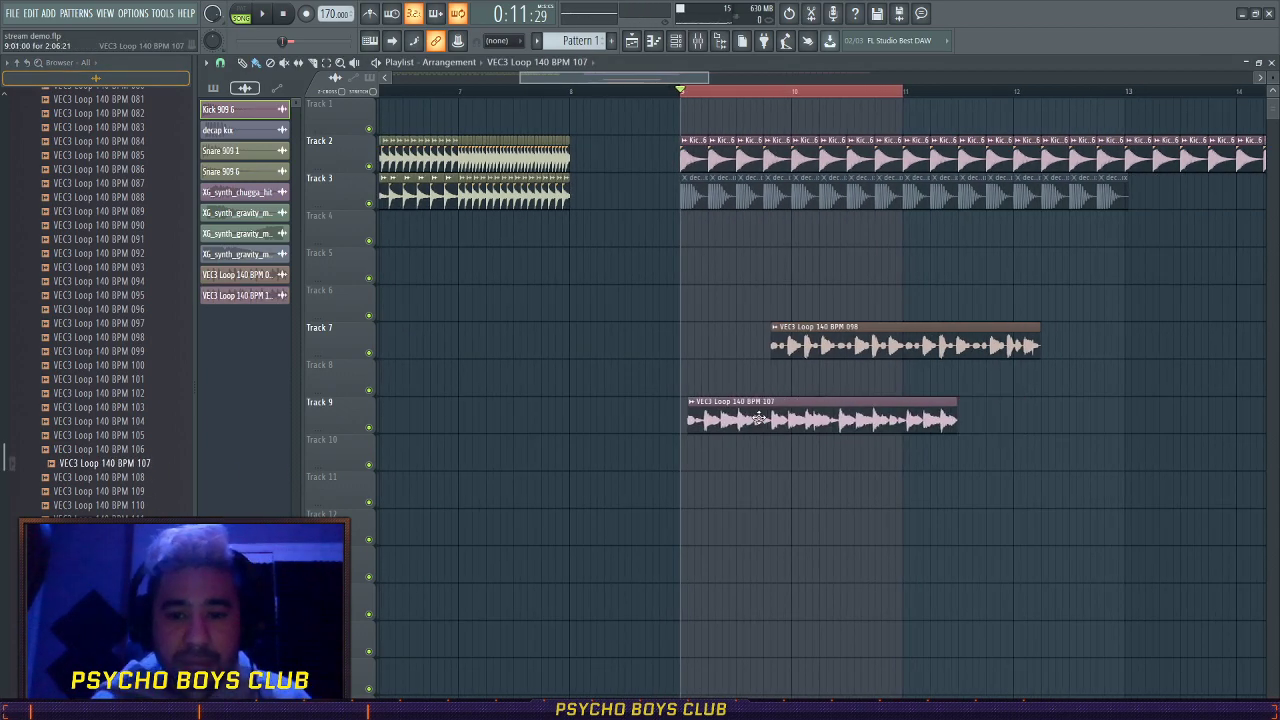
- Time-stretch the VEC3 Loop 140 BPM 107 clip to two bars and align its start with bar 9
{"action": "double_click", "coordinate": [755, 418]}
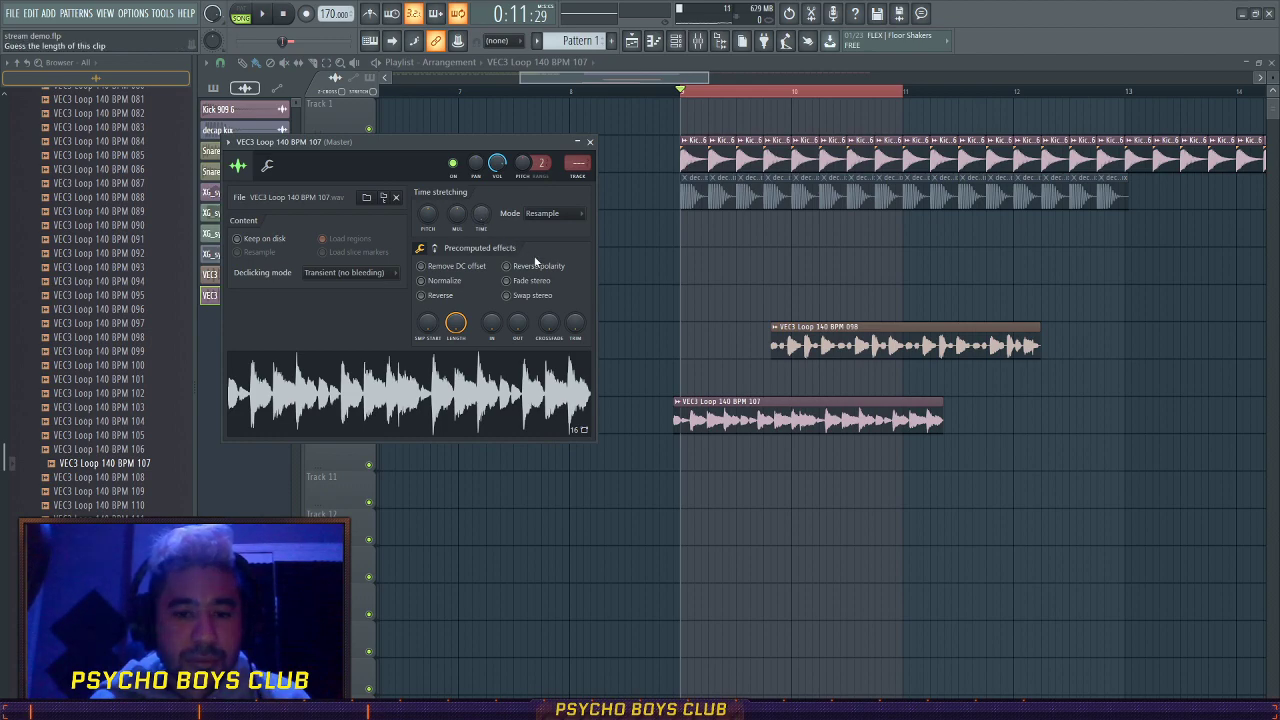
{"action": "left_click", "coordinate": [666, 501]}
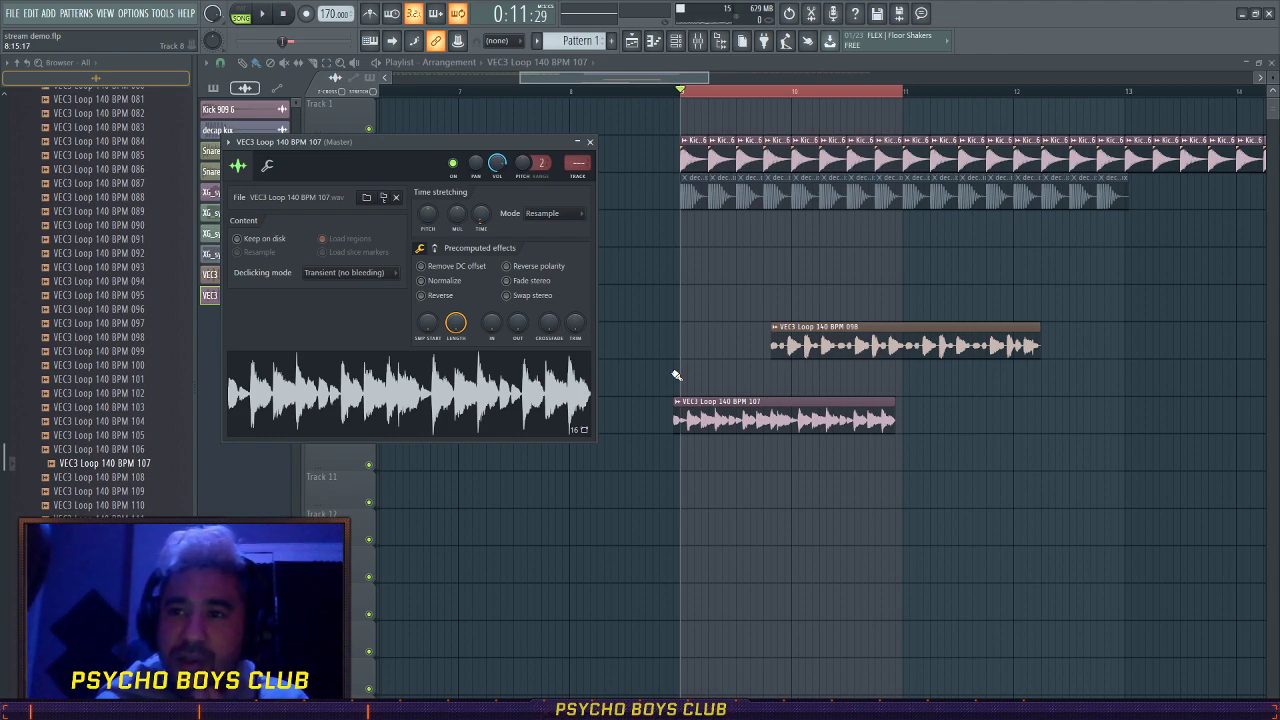
{"action": "right_click", "coordinate": [1066, 500]}
{"action": "left_click_drag", "start_coordinate": [739, 413], "coordinate": [746, 413]}
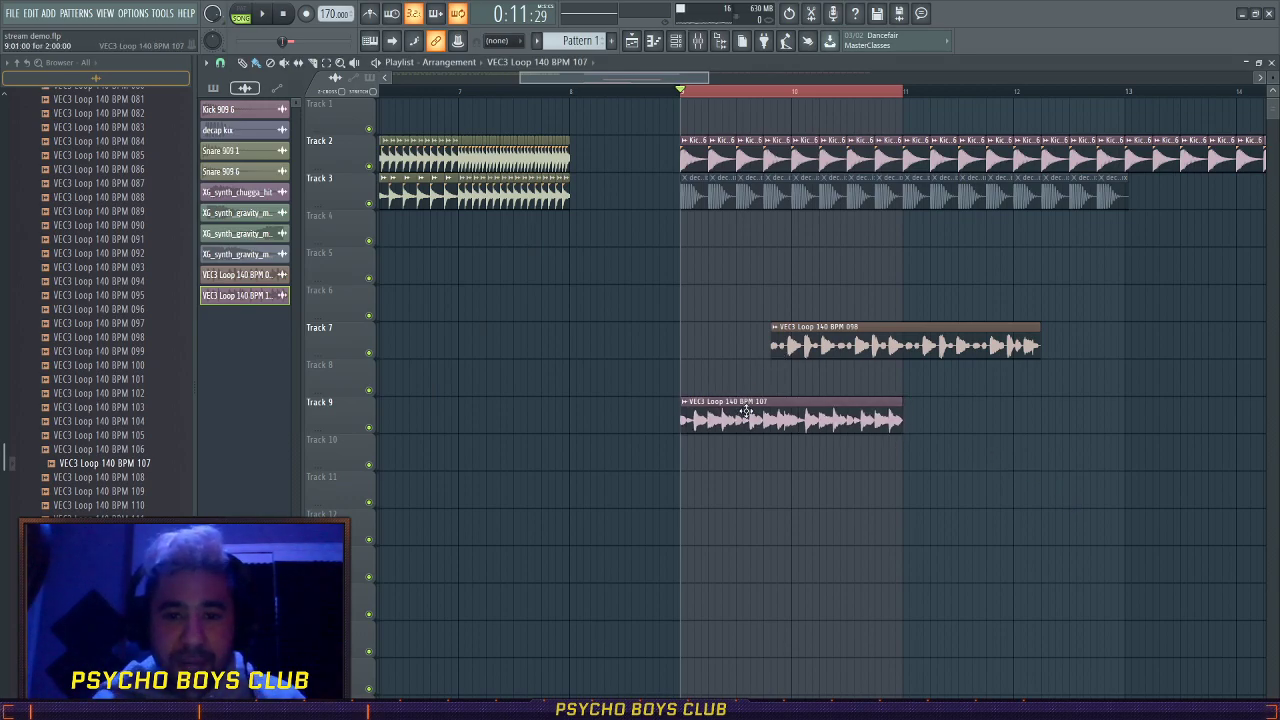
- Place a decap kix clip on Track 5 at bar 10 and slip its audio earlier to cut off the kick's attack
{"action": "scroll", "coordinate": [820, 345], "scroll_direction": "up", "scroll_amount": 3}
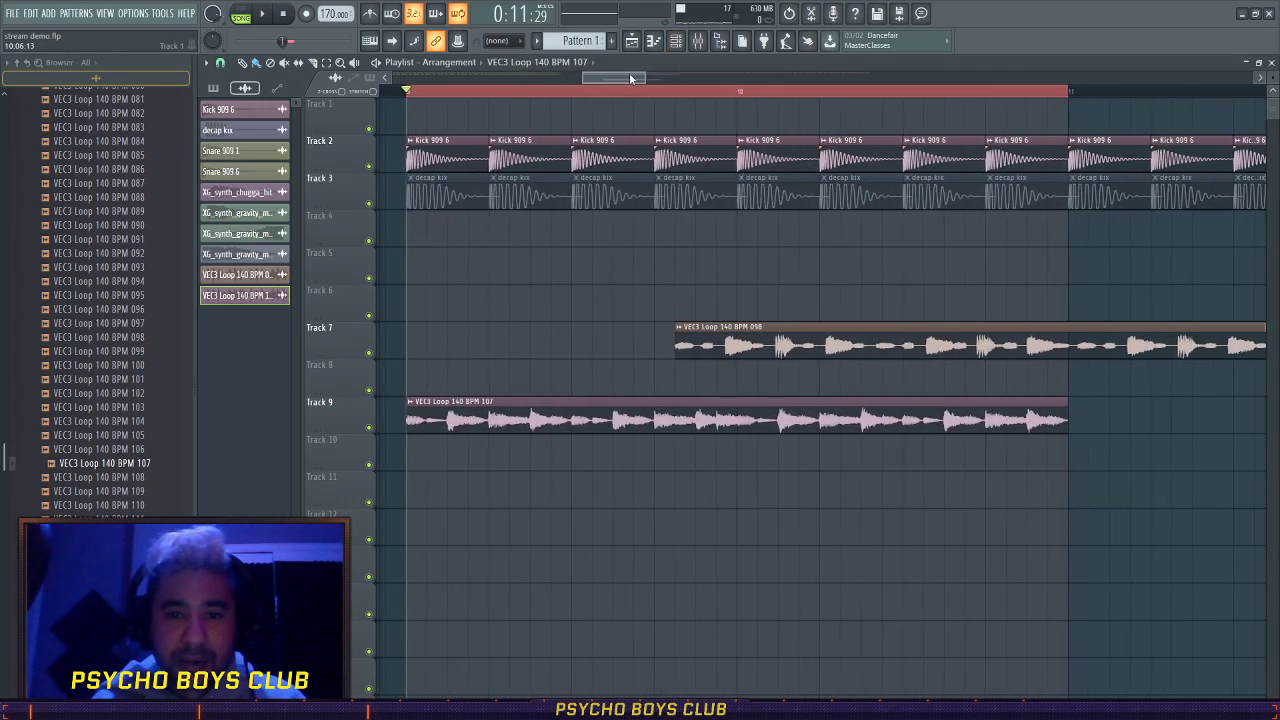
{"action": "scroll", "coordinate": [631, 211], "scroll_direction": "down", "scroll_amount": 2}
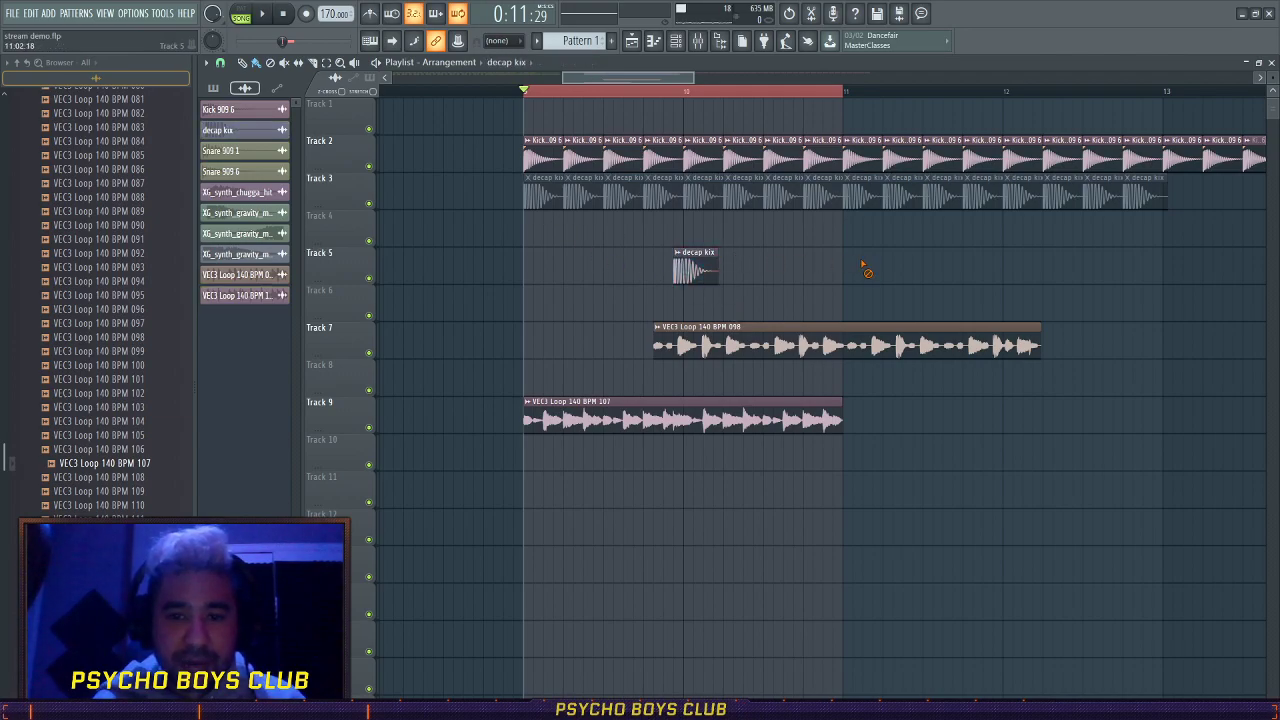
{"action": "scroll", "coordinate": [760, 272], "scroll_direction": "up", "scroll_amount": 5}
{"action": "scroll", "coordinate": [520, 264], "scroll_direction": "up", "scroll_amount": 3}
{"action": "scroll", "coordinate": [520, 264], "scroll_direction": "down", "scroll_amount": 2}
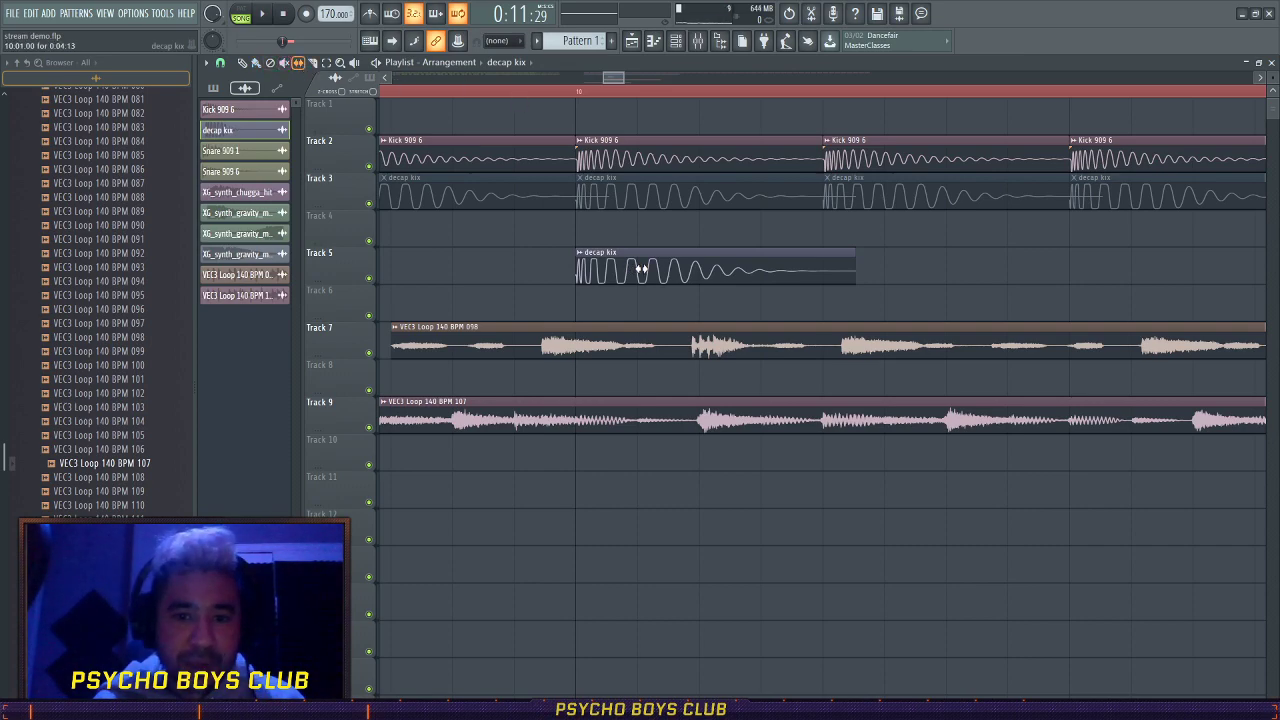
{"action": "scroll", "coordinate": [641, 270], "scroll_direction": "up", "scroll_amount": 4}
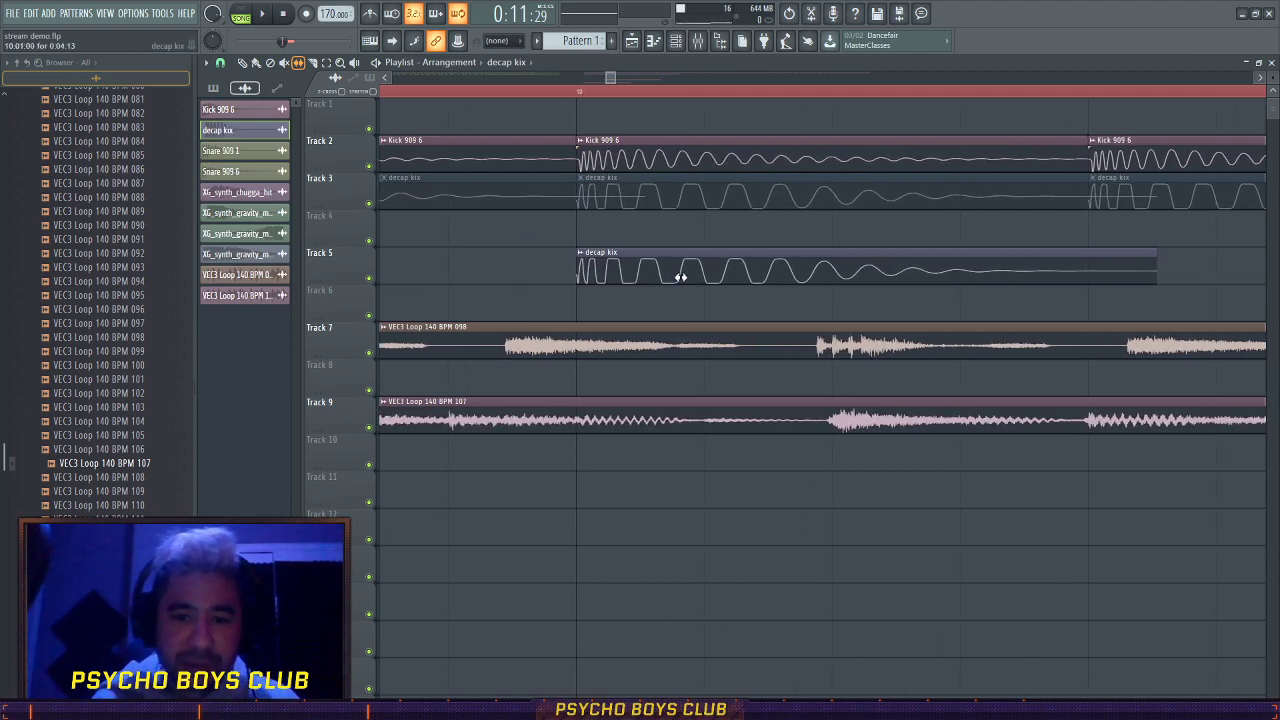
{"action": "left_click_drag", "start_coordinate": [801, 273], "coordinate": [623, 269]}
{"action": "scroll", "coordinate": [623, 269], "scroll_direction": "down", "scroll_amount": 6}
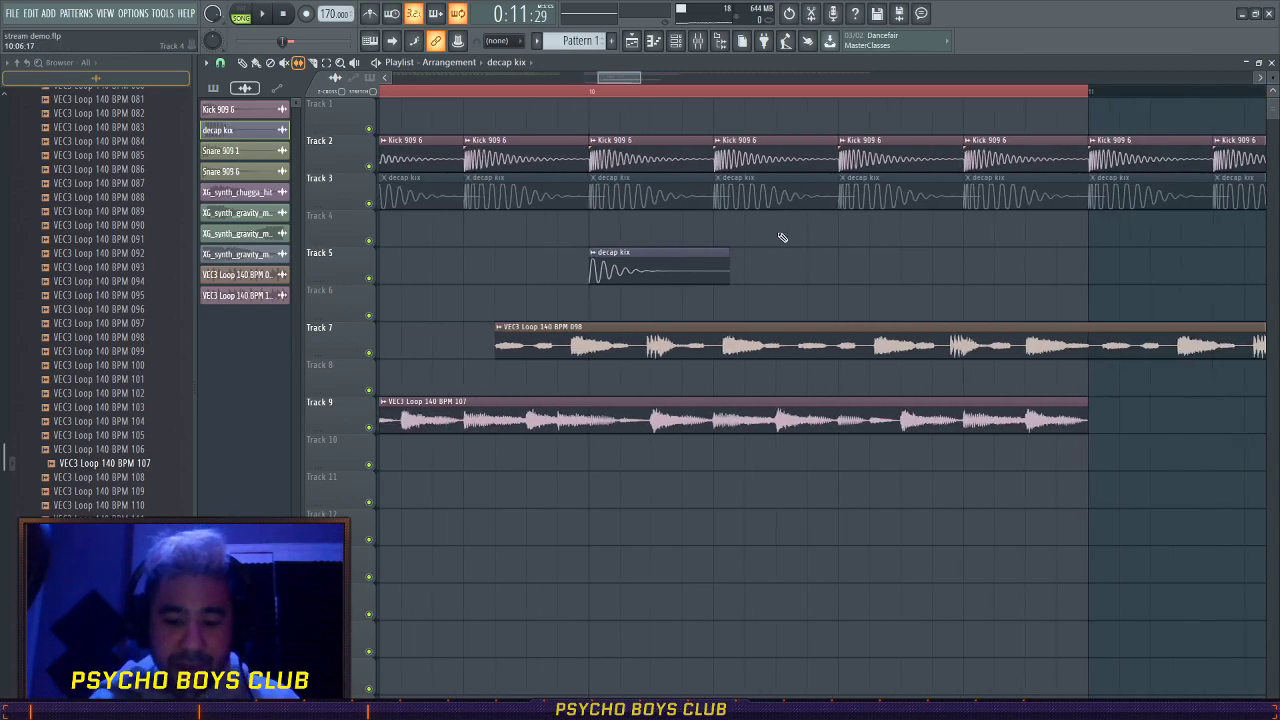
- Move the decap kix on beat 2 of bar 10 to Track 4, and delete it together with the Track 5 copy
{"action": "left_click_drag", "start_coordinate": [806, 200], "coordinate": [779, 242]}
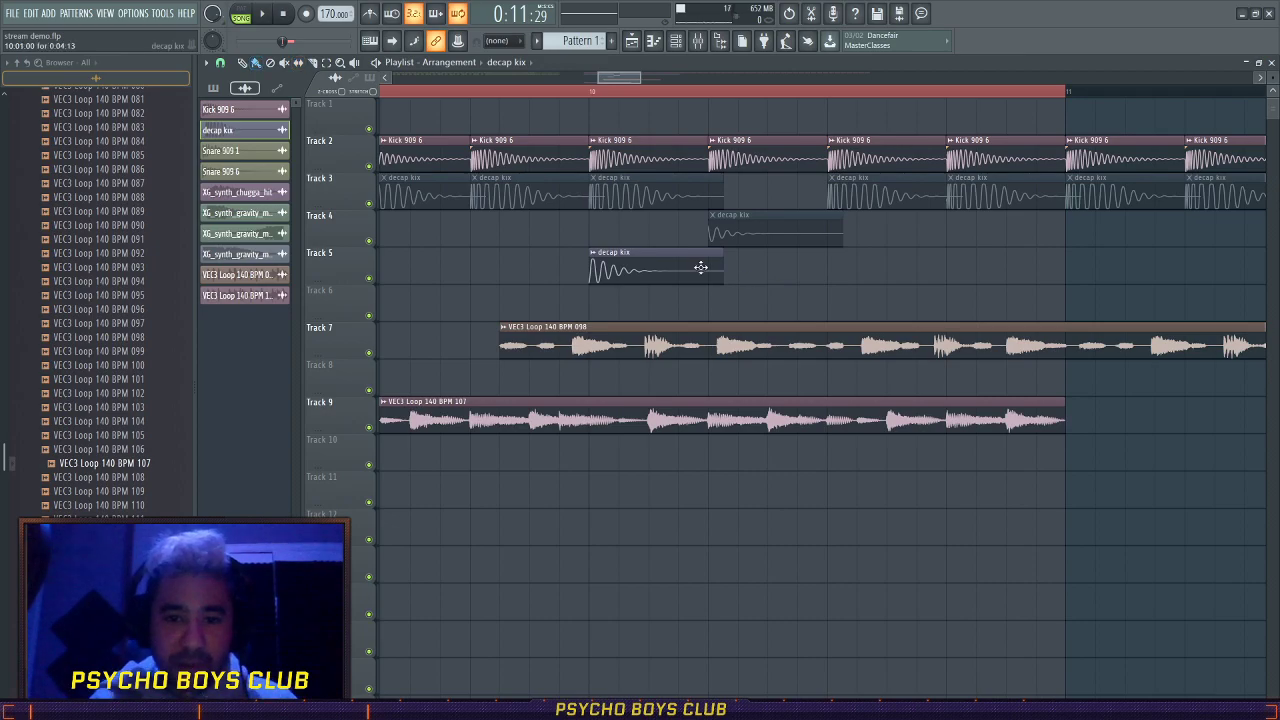
{"action": "scroll", "coordinate": [760, 272], "scroll_direction": "down", "scroll_amount": 4}
{"action": "right_click", "coordinate": [758, 240]}
{"action": "right_click", "coordinate": [718, 265]}
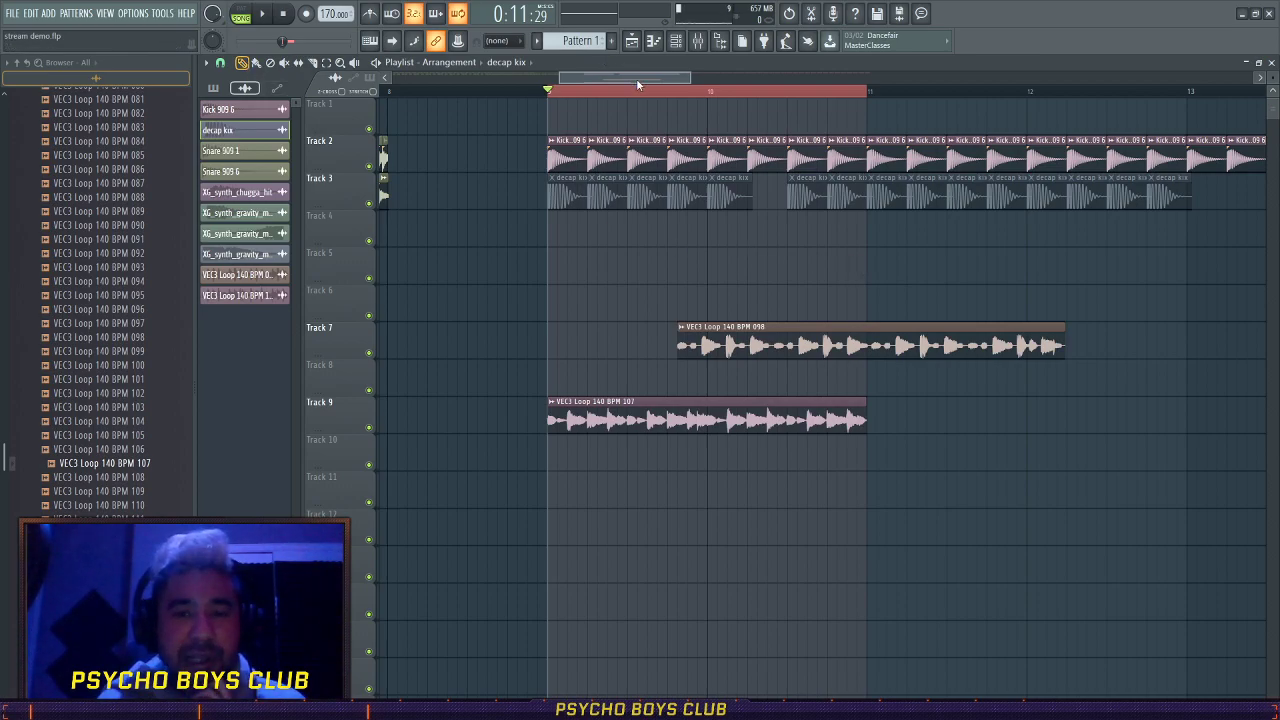
- Move the loop 107 clip past bar 13 on Track 9 and place the loop 098 clip on Track 9 at bar 9
{"action": "left_click_drag", "start_coordinate": [636, 78], "coordinate": [641, 135]}
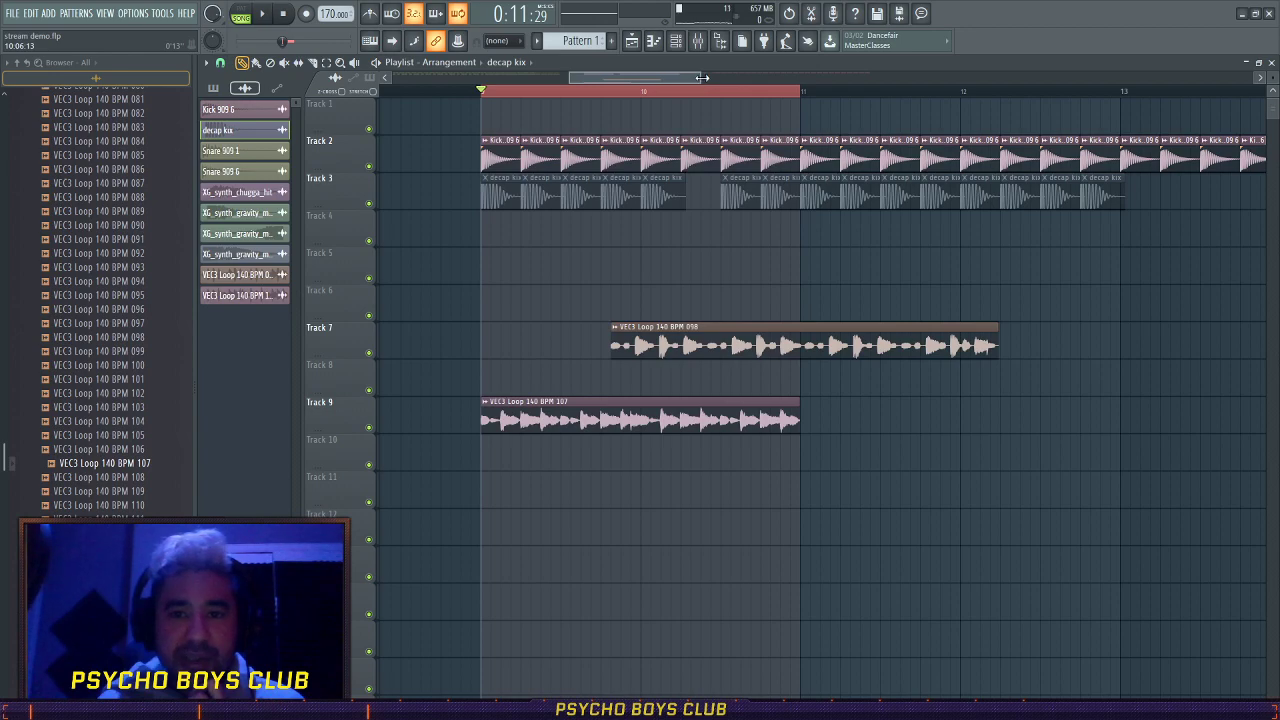
{"action": "left_click_drag", "start_coordinate": [701, 78], "coordinate": [1114, 354]}
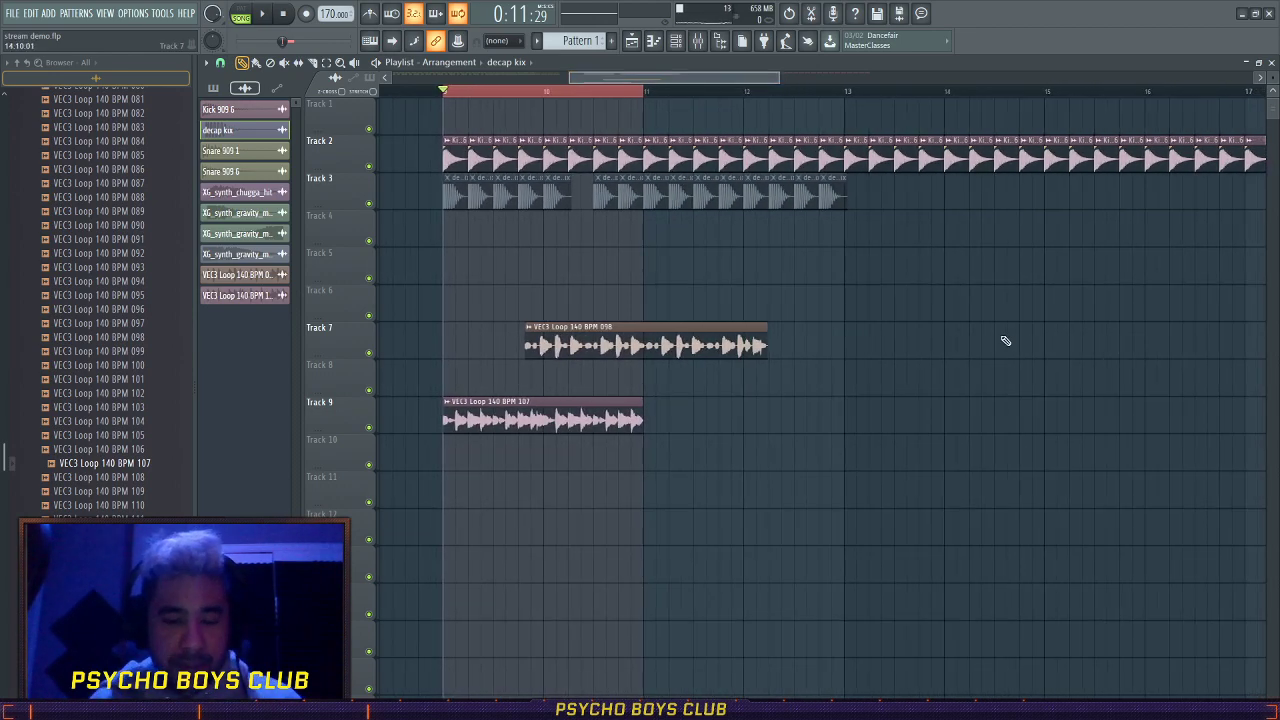
{"action": "left_click_drag", "start_coordinate": [504, 418], "coordinate": [941, 418]}
{"action": "left_click_drag", "start_coordinate": [575, 345], "coordinate": [487, 420]}
{"action": "scroll", "coordinate": [487, 420], "scroll_direction": "up", "scroll_amount": 3}
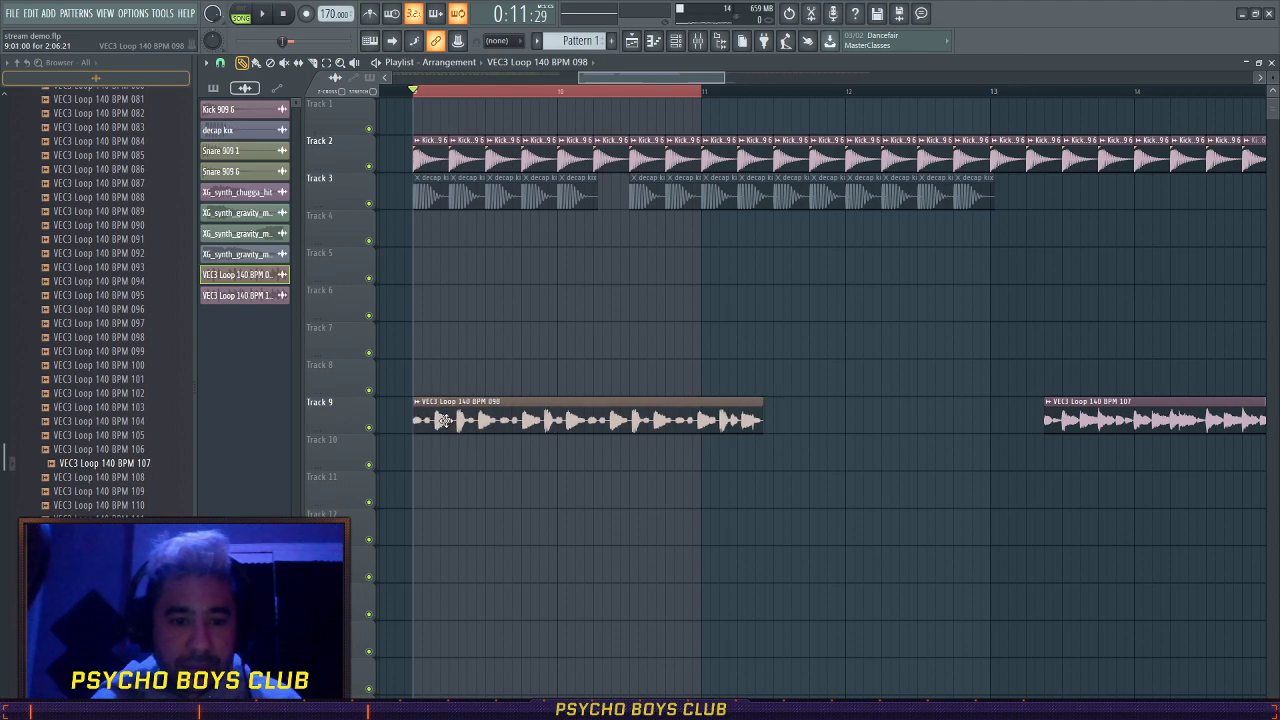
- Time-stretch the VEC3 Loop 140 BPM 098 clip to two bars and move the loop 107 clip to Track 8 at bar 9
{"action": "double_click", "coordinate": [445, 420]}
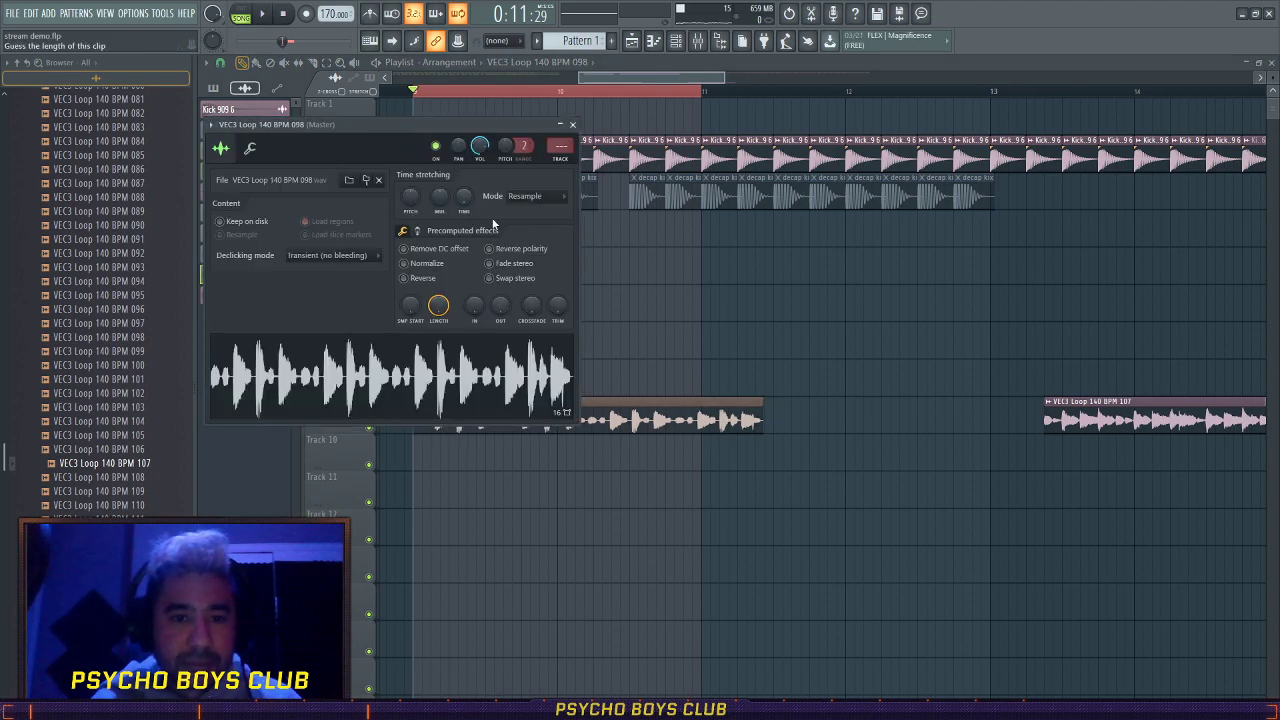
{"action": "left_click", "coordinate": [662, 488]}
{"action": "key", "text": "Escape"}
{"action": "left_click_drag", "start_coordinate": [1108, 402], "coordinate": [484, 366]}
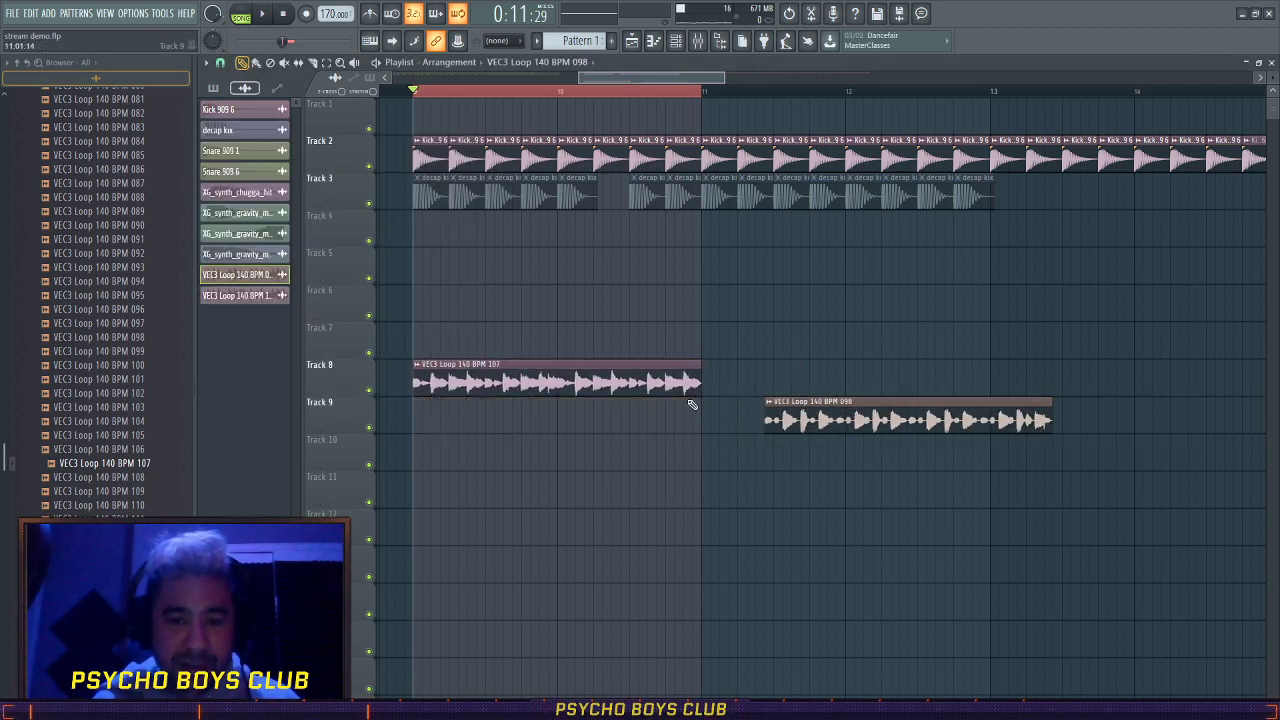
- Move the VEC3 Loop 098 clip on Track 9 past bar 11 and play loop 107 with the kicks
{"action": "left_click_drag", "start_coordinate": [494, 416], "coordinate": [846, 416]}
{"action": "key", "text": "space"}
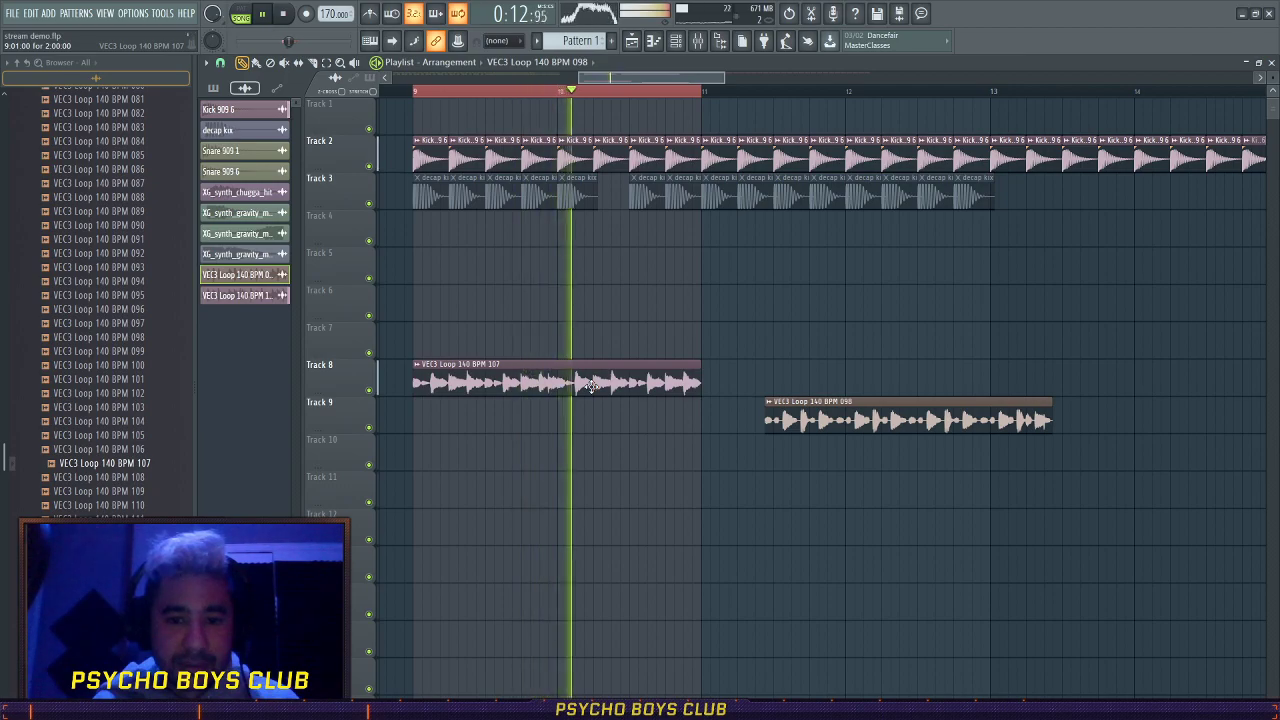
{"action": "key", "text": "space"}
- Route VEC3 Loop 140 BPM 107 to mixer insert 7 and add FabFilter Pro-Q 3 with a 12 dB/oct low cut around 500 Hz
{"action": "double_click", "coordinate": [570, 372]}
{"action": "key", "text": "ctrl+l"}
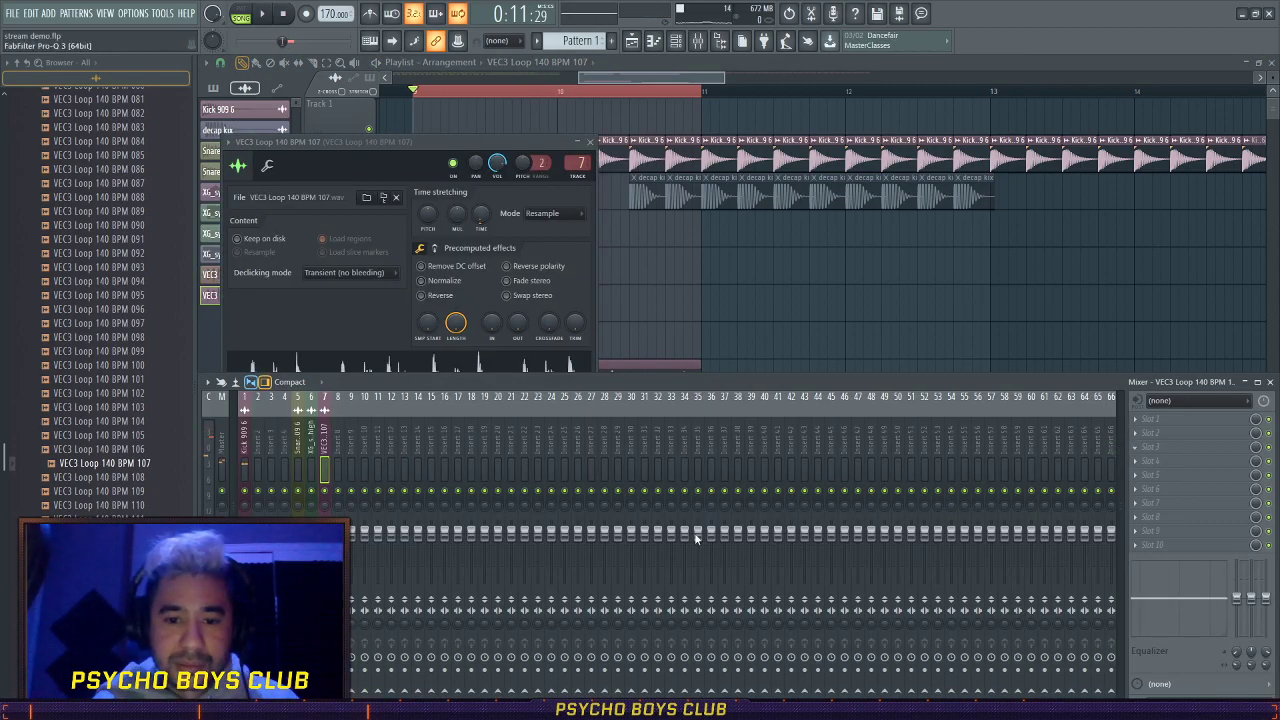
{"action": "left_click", "coordinate": [677, 486]}
{"action": "left_click_drag", "start_coordinate": [257, 283], "coordinate": [489, 291]}
{"action": "key", "text": "space"}
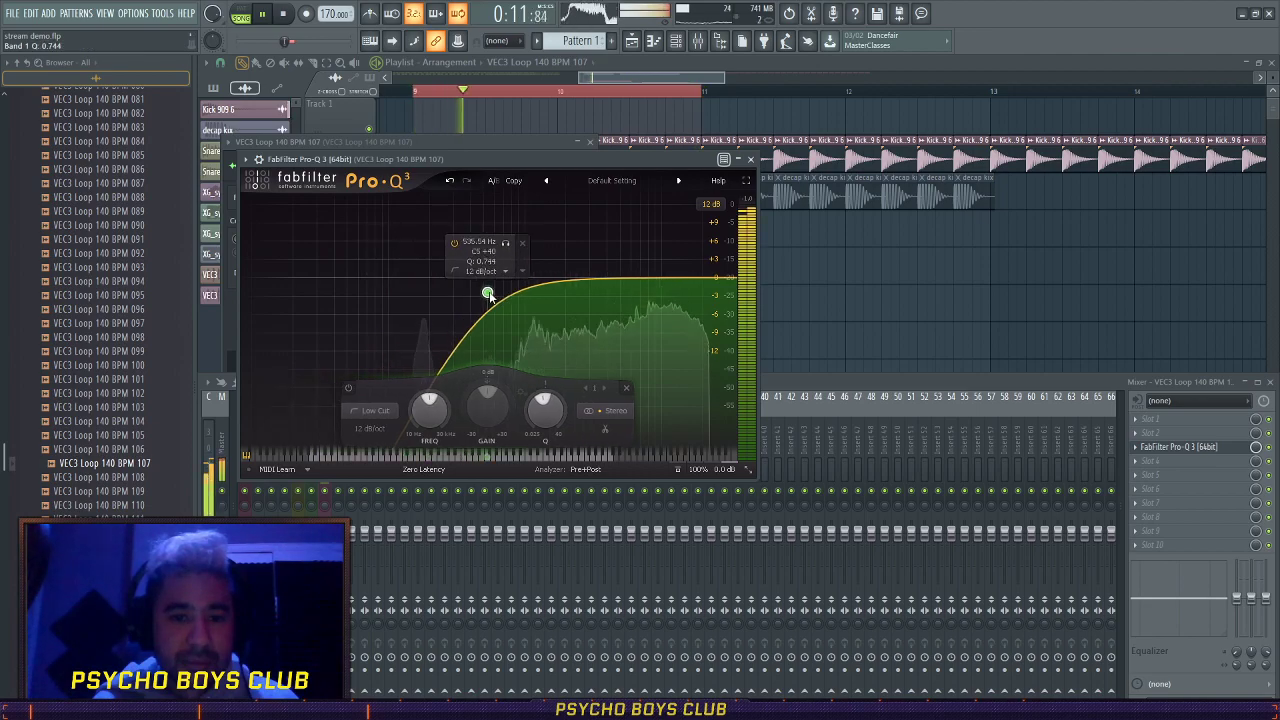
{"action": "key", "text": "space"}
- Inspect the iZotope Trash 2 effect on the Kick 909 6 mixer insert
{"action": "right_click", "coordinate": [937, 309]}
{"action": "key", "text": "F9"}
{"action": "left_click", "coordinate": [244, 430]}
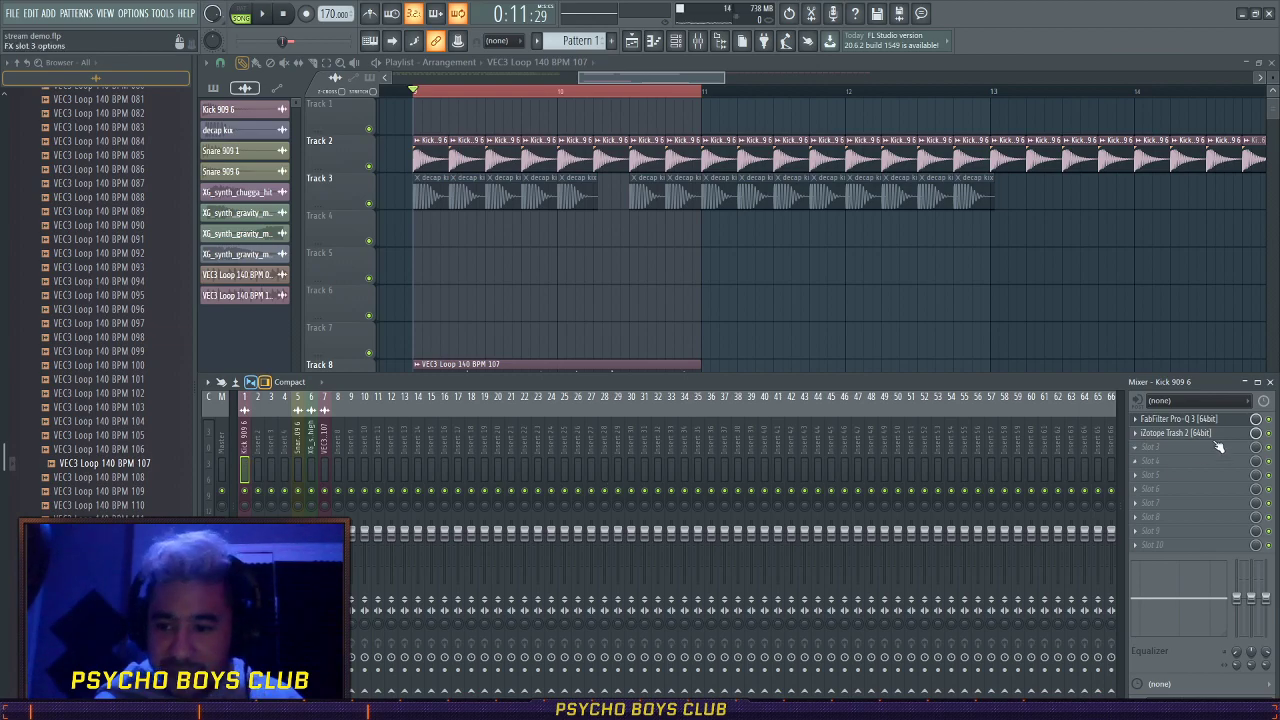
{"action": "left_click", "coordinate": [1176, 432]}
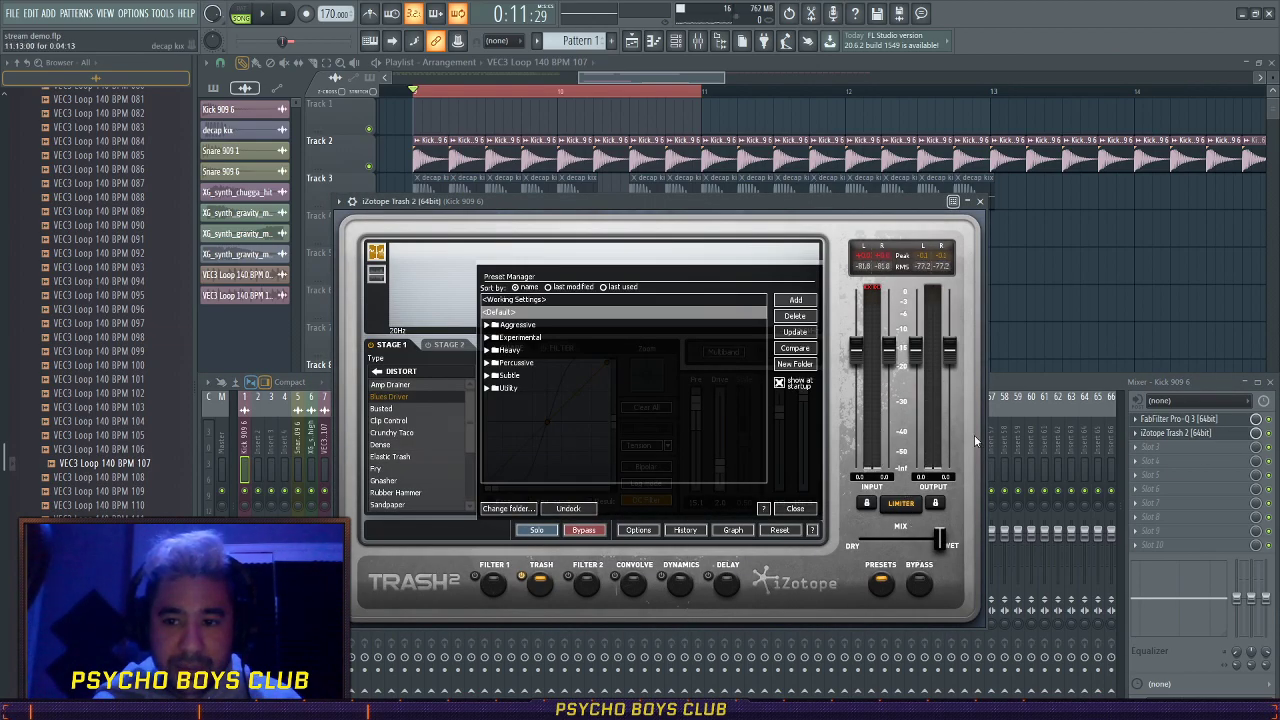
- Add Classic Master Limiter to the Master insert and close all plugin and mixer windows
{"action": "left_click", "coordinate": [1011, 388]}
{"action": "left_click", "coordinate": [221, 432]}
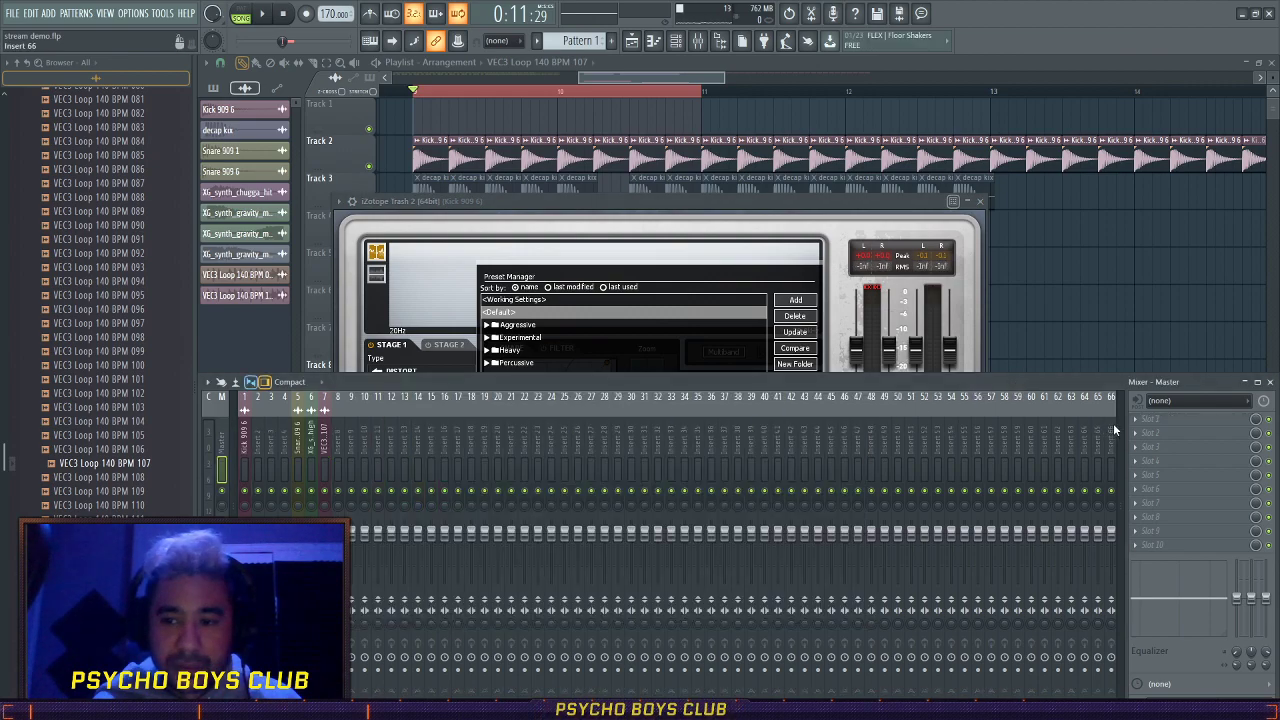
{"action": "left_click", "coordinate": [1072, 55]}
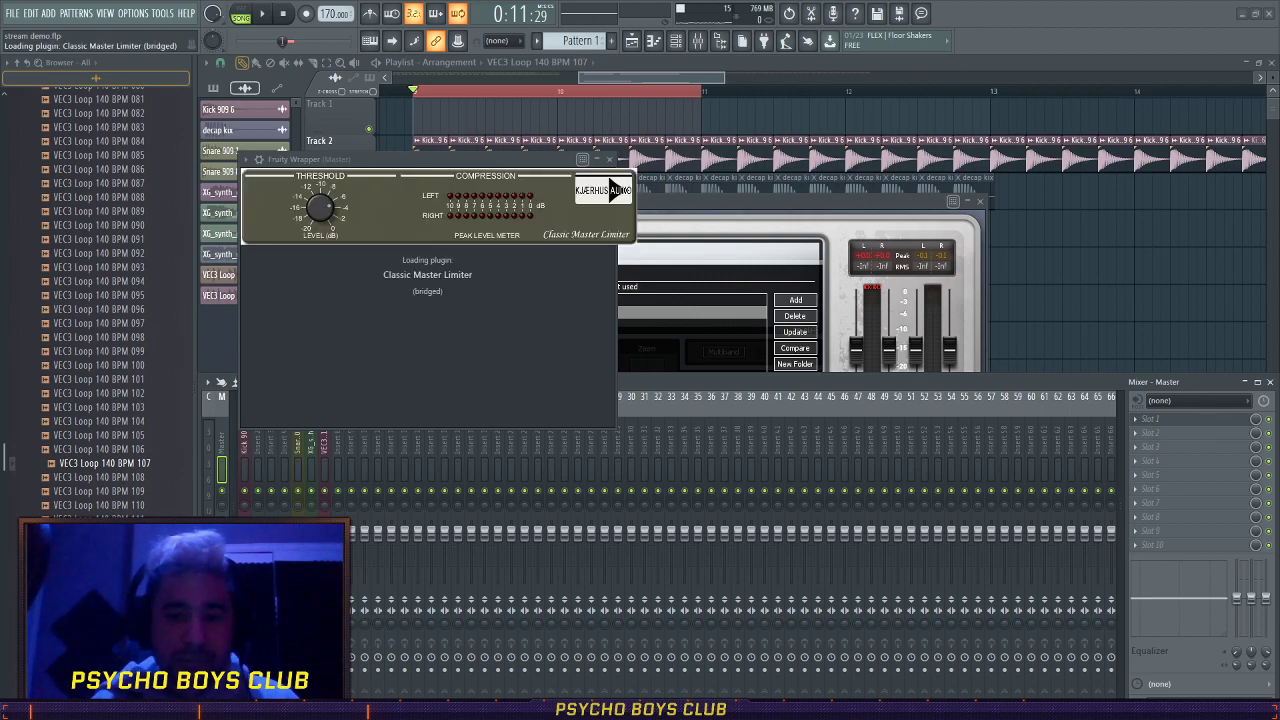
{"action": "key", "text": "F12"}
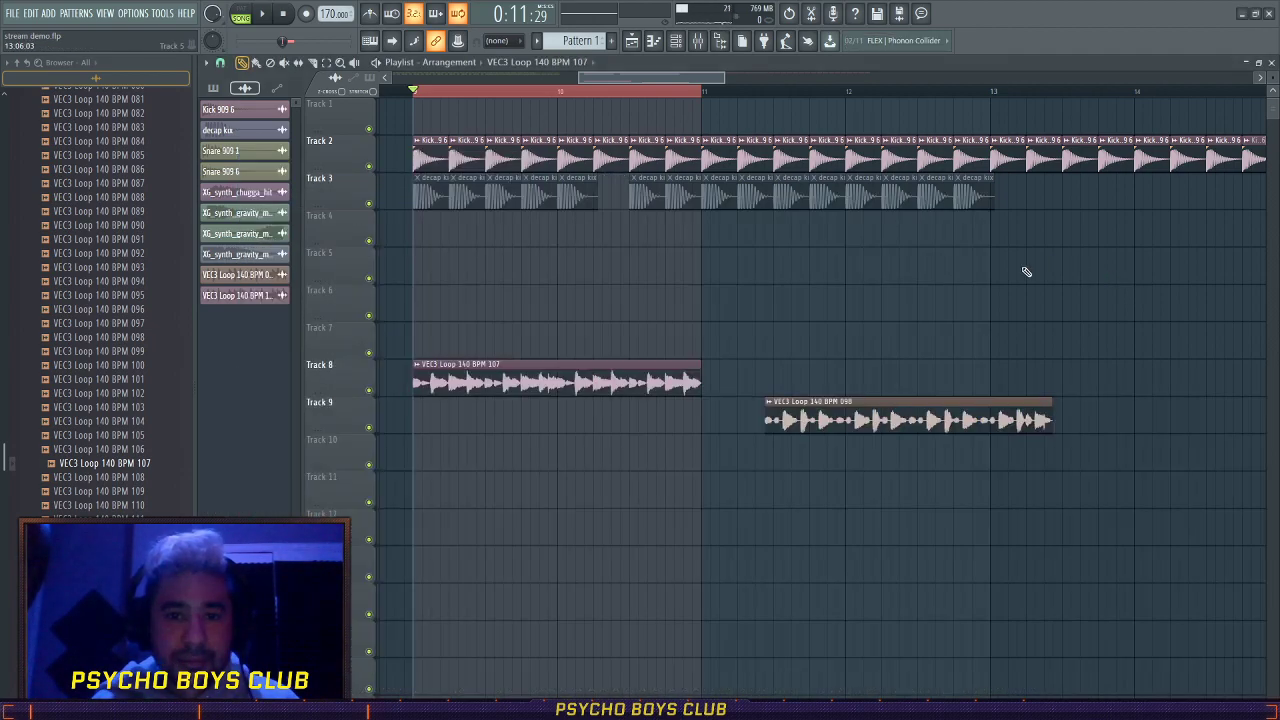
- Collapse the Vengeance folders in the sample browser and look through the other sample packs
{"action": "scroll", "coordinate": [835, 420], "scroll_direction": "down", "scroll_amount": 4}
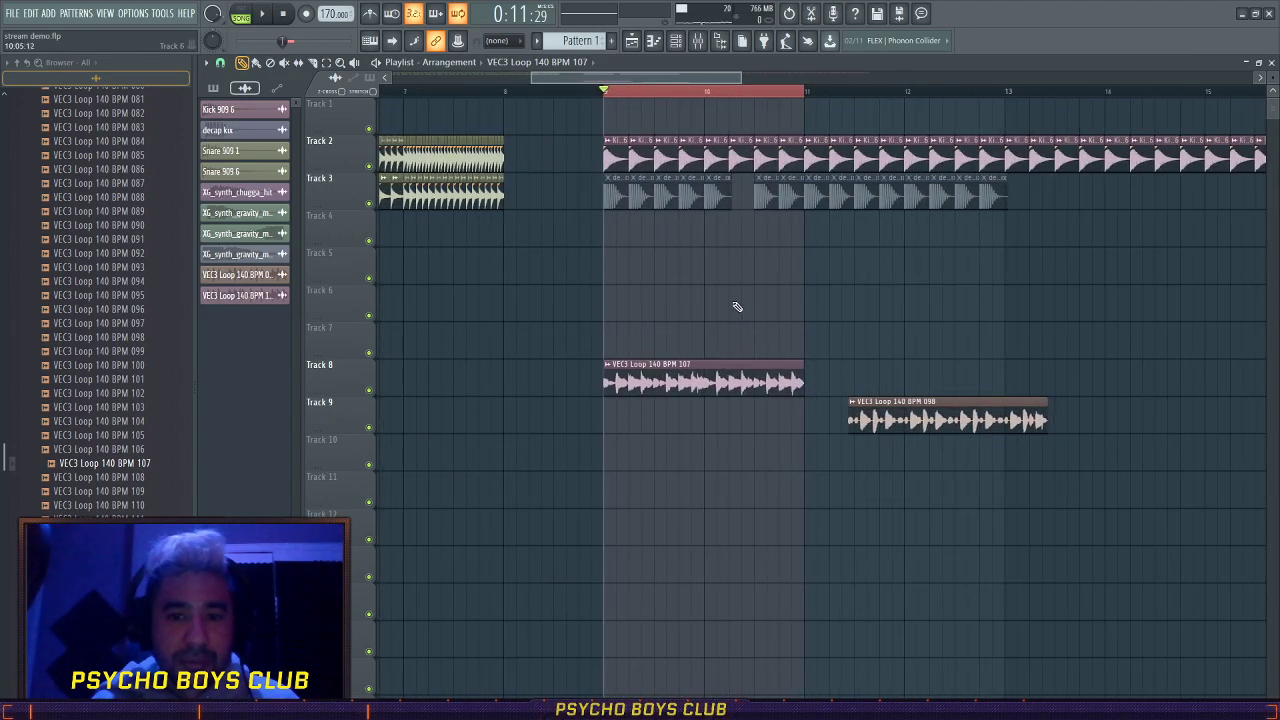
{"action": "scroll", "coordinate": [115, 303], "scroll_direction": "up", "scroll_amount": 10}
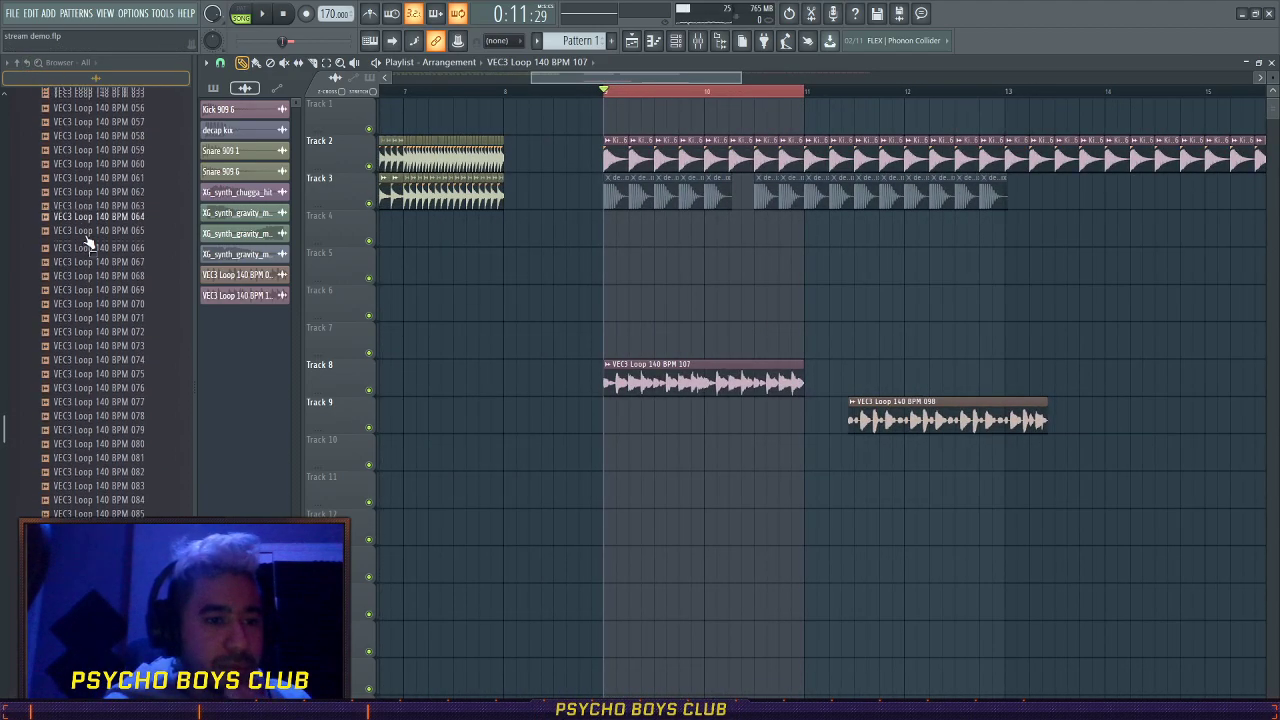
{"action": "scroll", "coordinate": [115, 303], "scroll_direction": "up", "scroll_amount": 10}
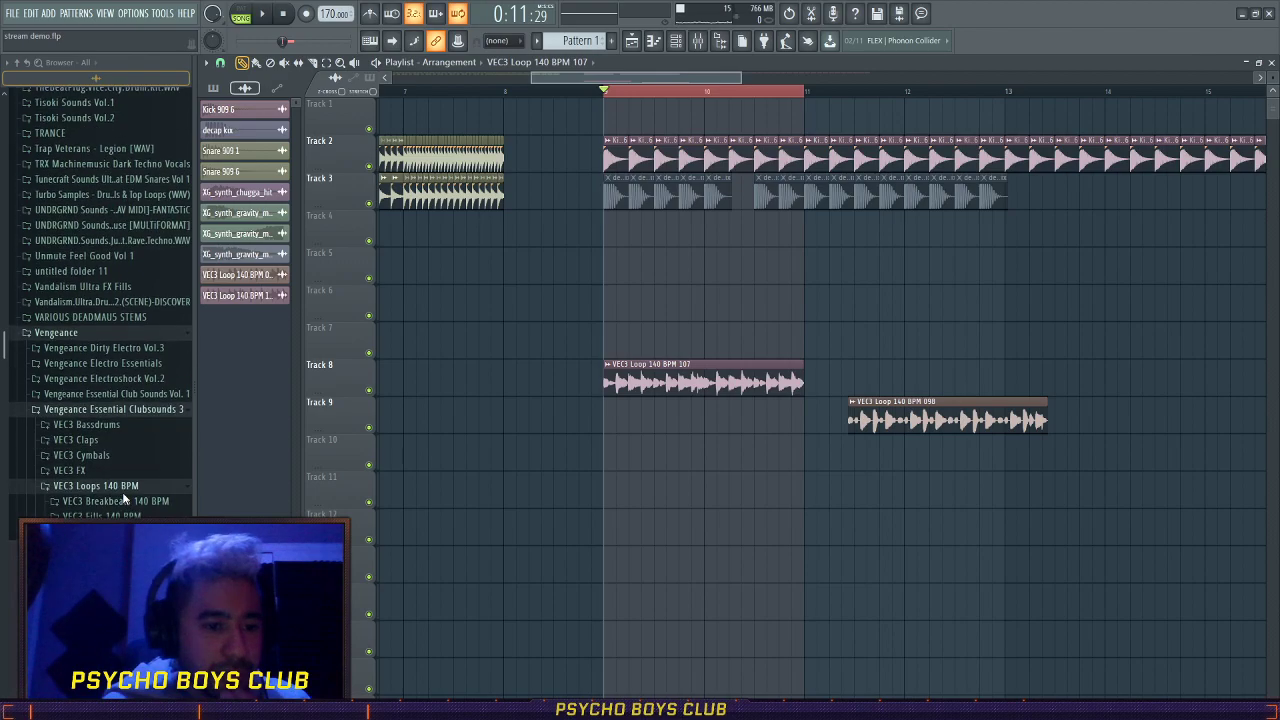
{"action": "left_click", "coordinate": [112, 415]}
{"action": "left_click", "coordinate": [112, 415]}
{"action": "left_click", "coordinate": [89, 339]}
{"action": "scroll", "coordinate": [119, 386], "scroll_direction": "up", "scroll_amount": 5}
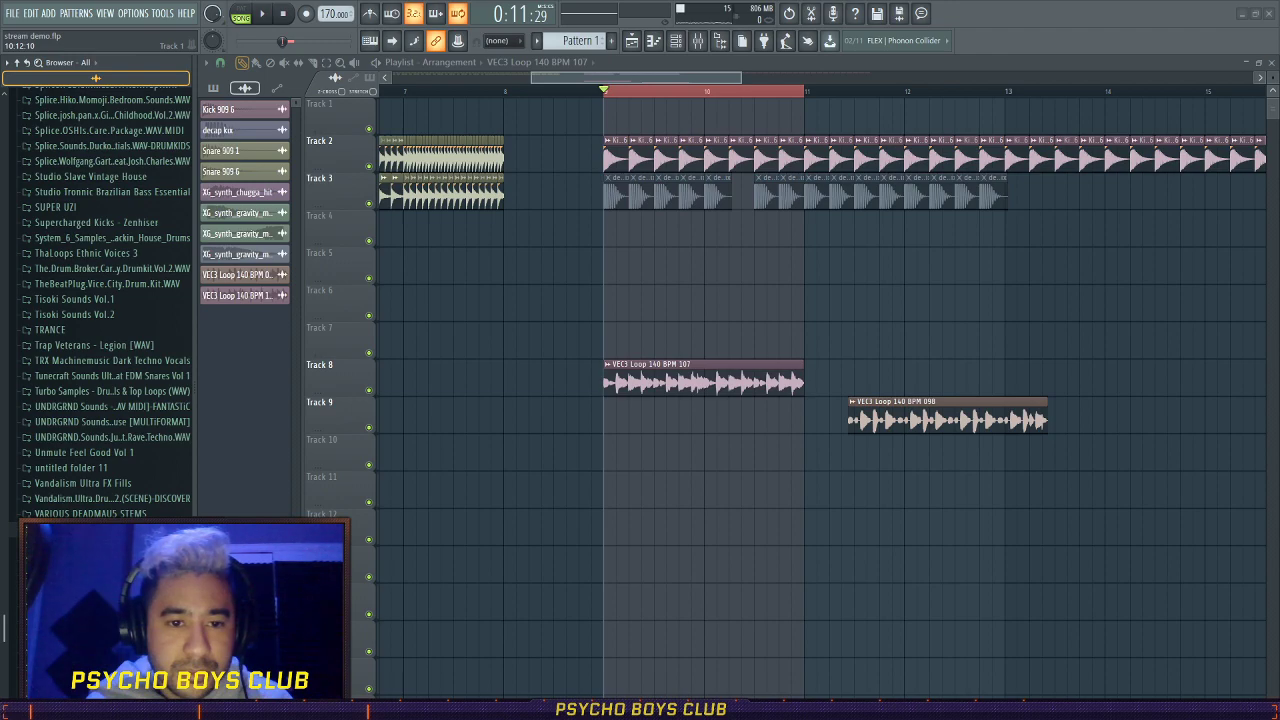
- Import the lft2 fx_robo one-shot onto Track 8 at bar 15 and the lft2 mid_knock_modular one-shot onto Track 7 at bar 9
{"action": "left_click_drag", "start_coordinate": [1279, 380], "coordinate": [1206, 380]}
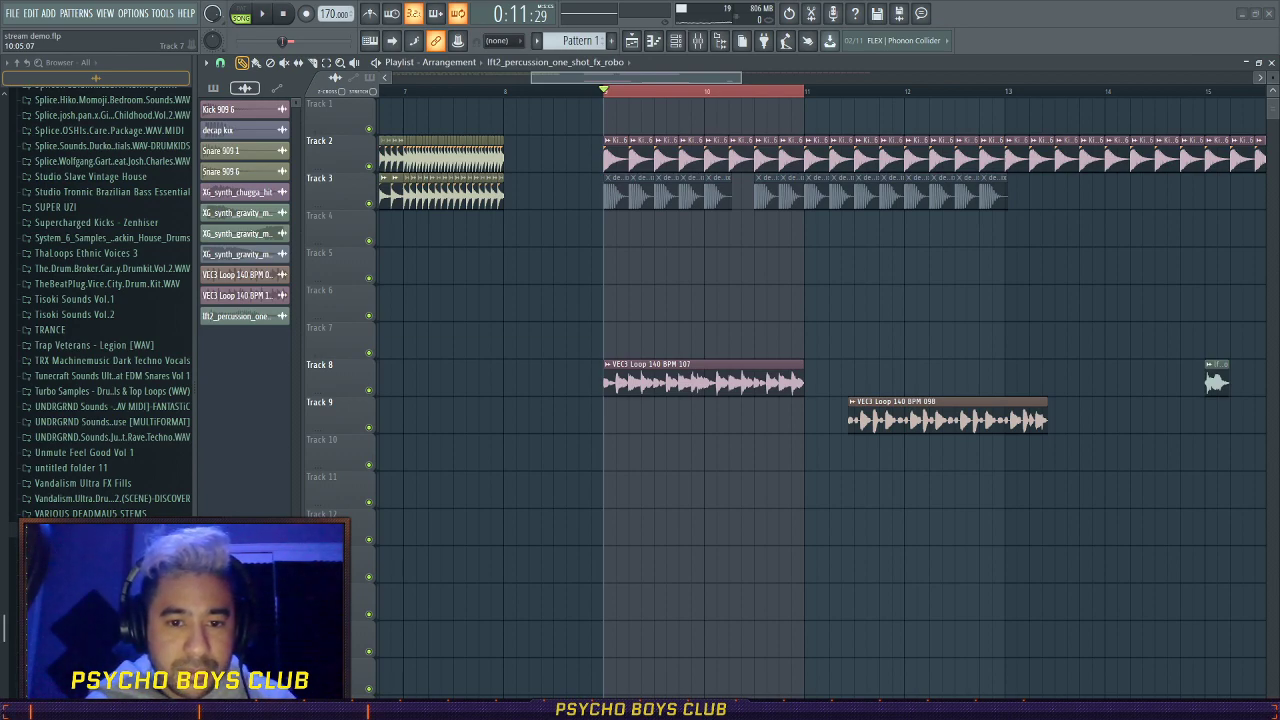
{"action": "left_click_drag", "start_coordinate": [1279, 490], "coordinate": [633, 322]}
{"action": "key", "text": "space"}
{"action": "key", "text": "space"}
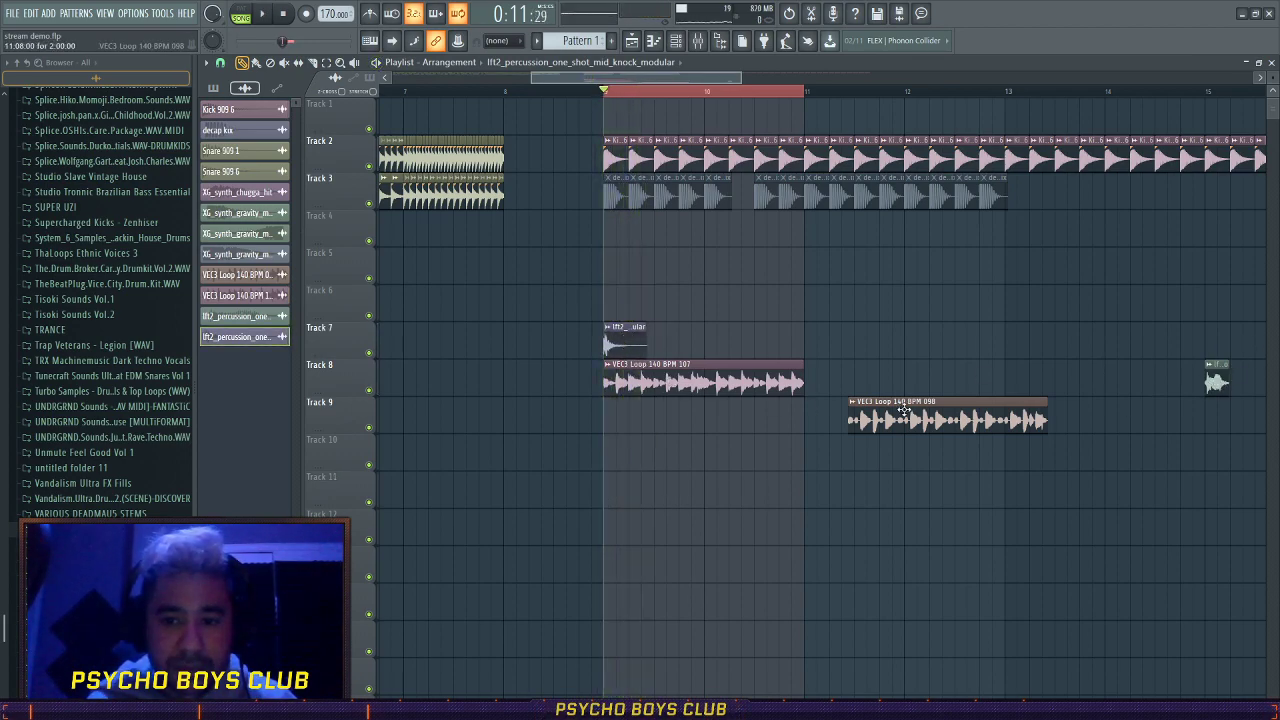
- Move the loop 098 clip down to Track 11 and shift the loop 107 clip on Track 8 to bar 11
{"action": "left_click_drag", "start_coordinate": [912, 414], "coordinate": [886, 488]}
{"action": "left_click_drag", "start_coordinate": [677, 385], "coordinate": [880, 388]}
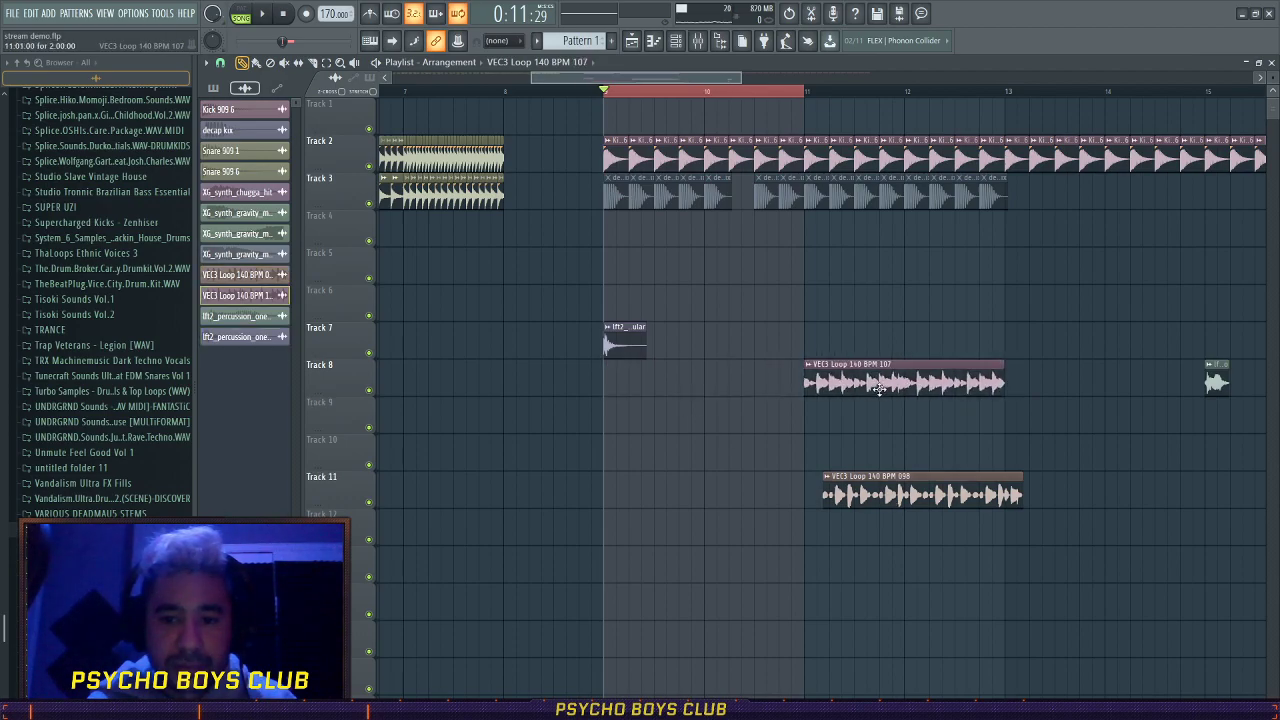
- Trim the mid_knock_modular clip on Track 7 to one beat and route its channel to mixer insert 6
{"action": "scroll", "coordinate": [677, 367], "scroll_direction": "up", "scroll_amount": 3}
{"action": "scroll", "coordinate": [677, 367], "scroll_direction": "up", "scroll_amount": 2}
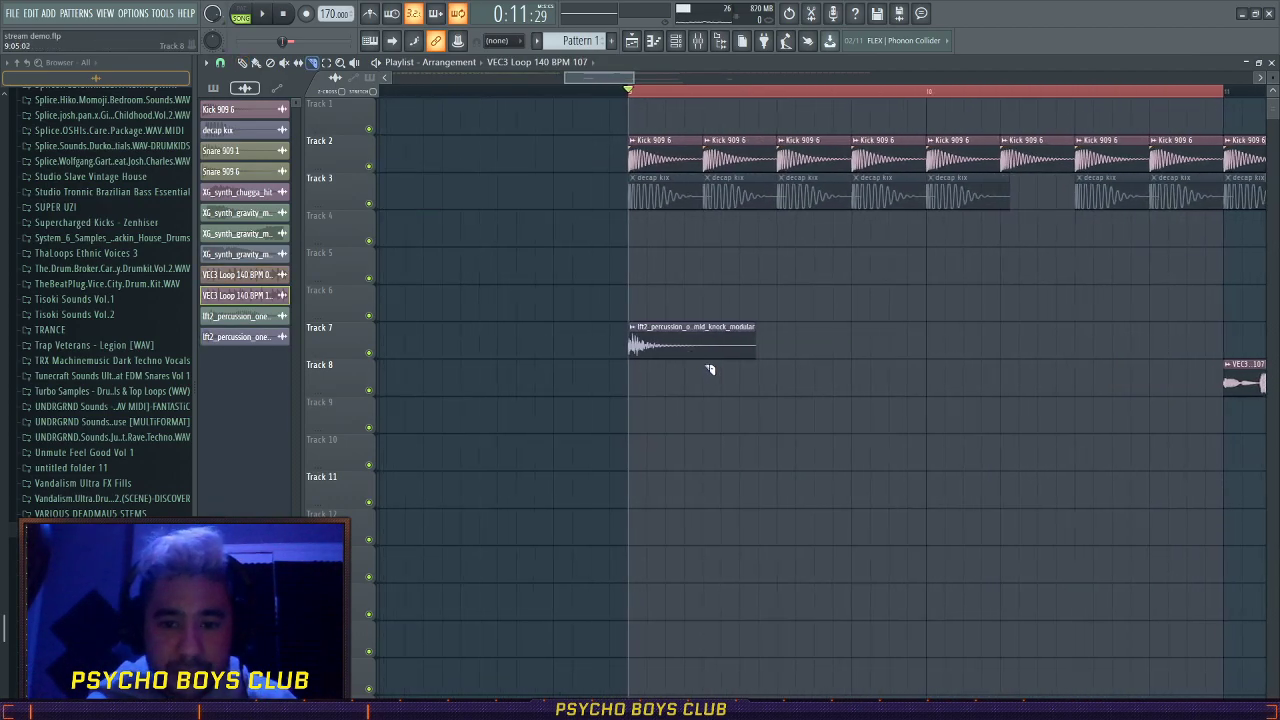
{"action": "left_click_drag", "start_coordinate": [755, 345], "coordinate": [703, 345]}
{"action": "double_click", "coordinate": [671, 343]}
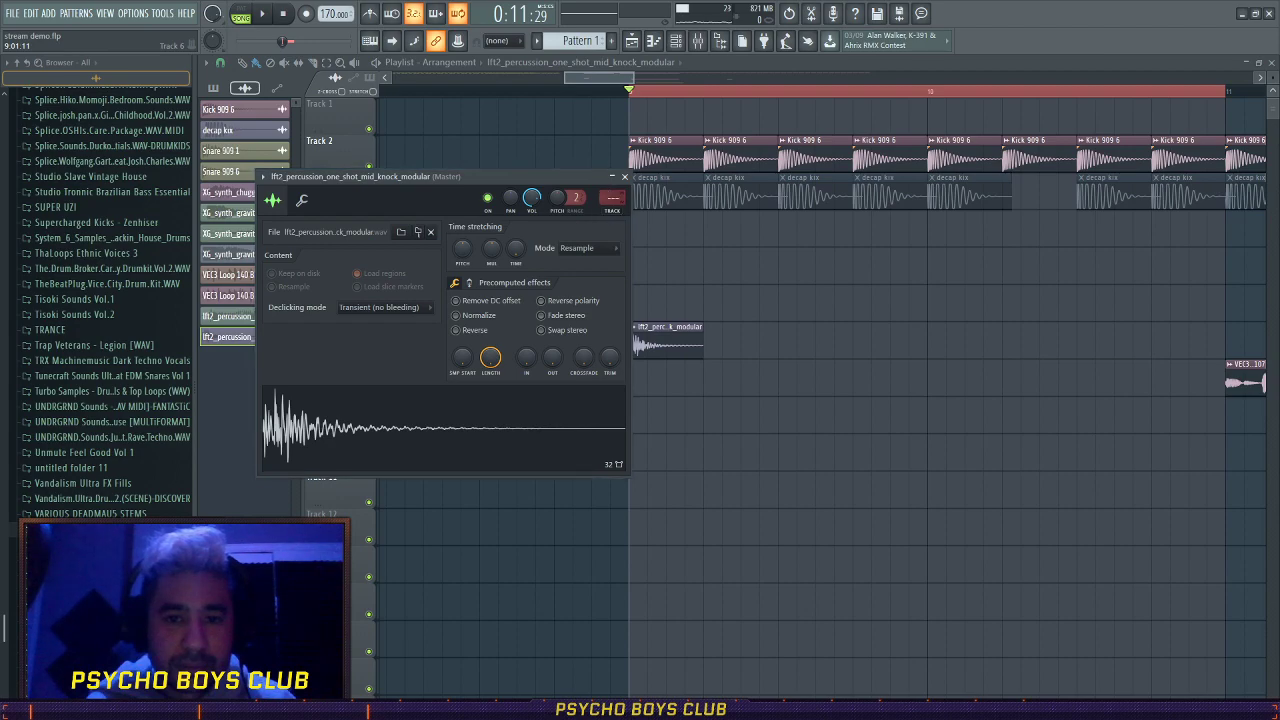
{"action": "key", "text": "Escape"}
- Mute Track 2 and audition the mid_knock_modular clip, checking its channel settings
{"action": "key", "text": "space"}
{"action": "key", "text": "space"}
{"action": "left_click", "coordinate": [368, 166]}
{"action": "key", "text": "space"}
{"action": "key", "text": "space"}
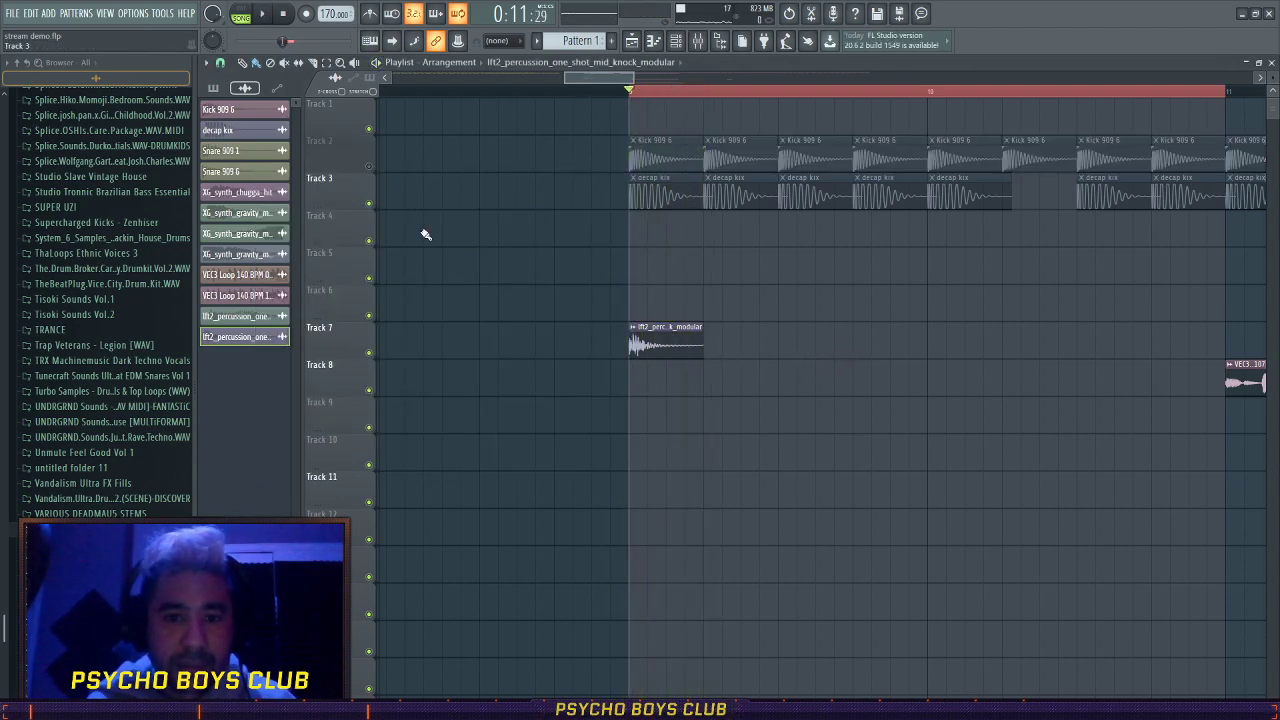
{"action": "double_click", "coordinate": [678, 346]}
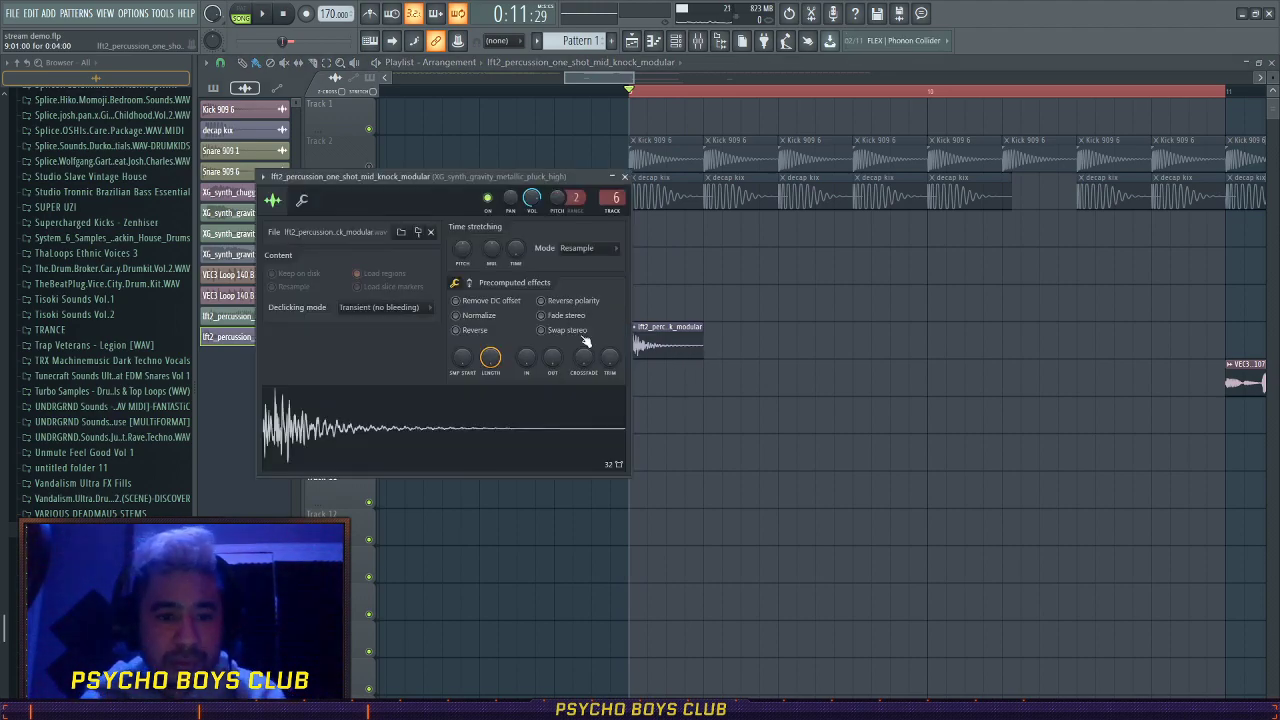
{"action": "key", "text": "Escape"}
{"action": "key", "text": "space"}
{"action": "key", "text": "space"}
- Set the Track 7 knock clip to two steps long from step 3 of bar 9, and place a one-beat copy on Track 6 at beat 2
{"action": "left_click_drag", "start_coordinate": [679, 340], "coordinate": [705, 340]}
{"action": "key", "text": "space"}
{"action": "key", "text": "space"}
{"action": "left_click", "coordinate": [720, 308]}
{"action": "key", "text": "space"}
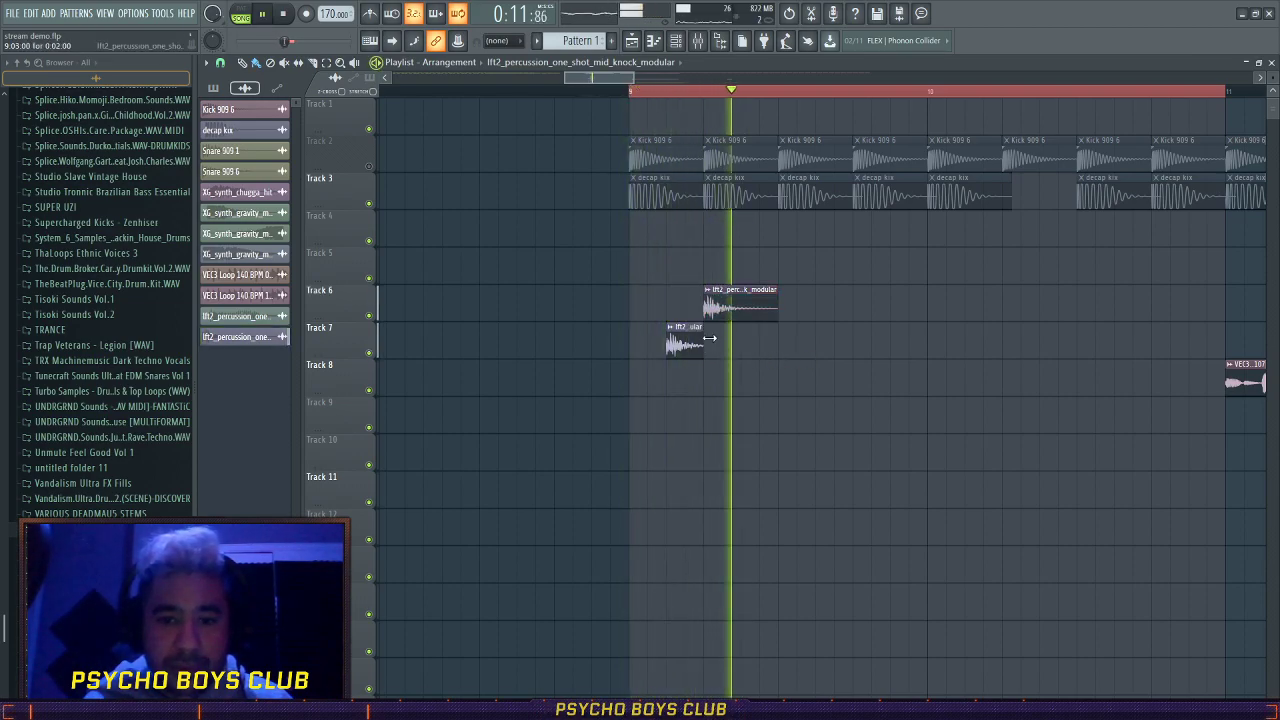
- Try shortening the Track 6 knock clip to two steps and restore it to one beat
{"action": "left_click_drag", "start_coordinate": [774, 302], "coordinate": [737, 301]}
{"action": "scroll", "coordinate": [735, 380], "scroll_direction": "up", "scroll_amount": 2}
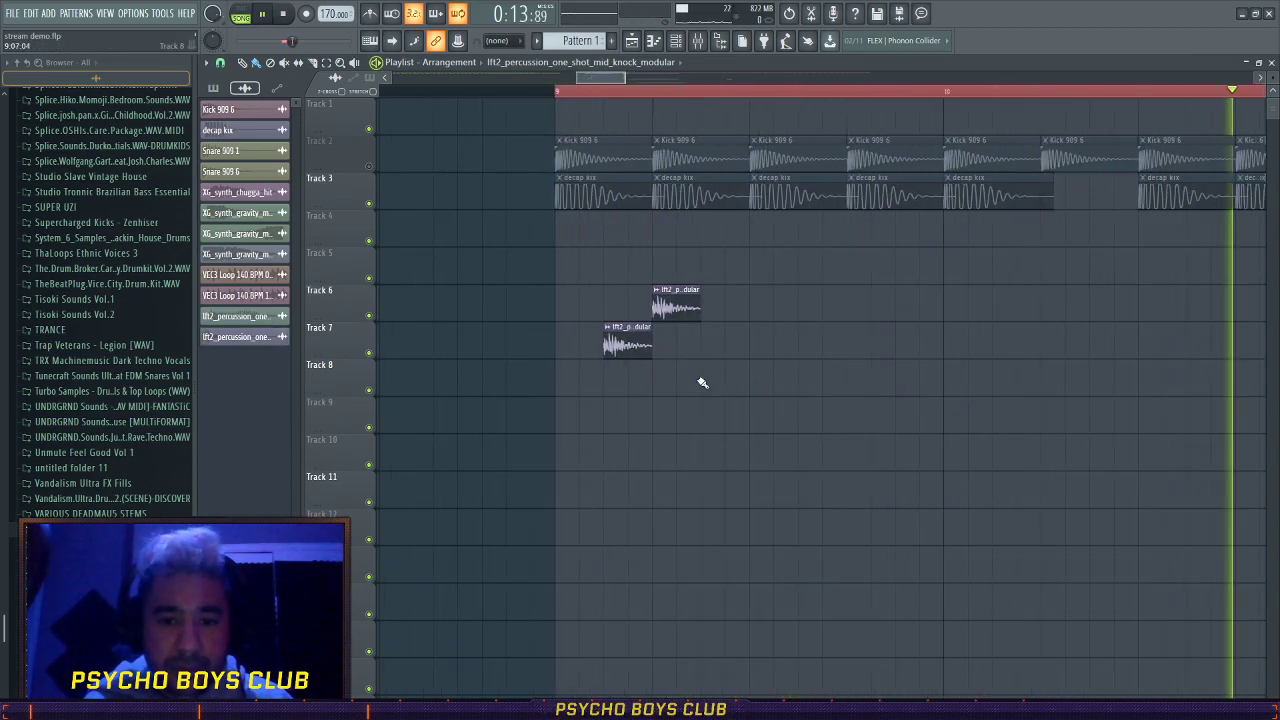
{"action": "key", "text": "space"}
{"action": "key", "text": "space"}
{"action": "key", "text": "space"}
{"action": "key", "text": "space"}
{"action": "key", "text": "space"}
{"action": "left_click_drag", "start_coordinate": [678, 306], "coordinate": [736, 306]}
{"action": "key", "text": "space"}
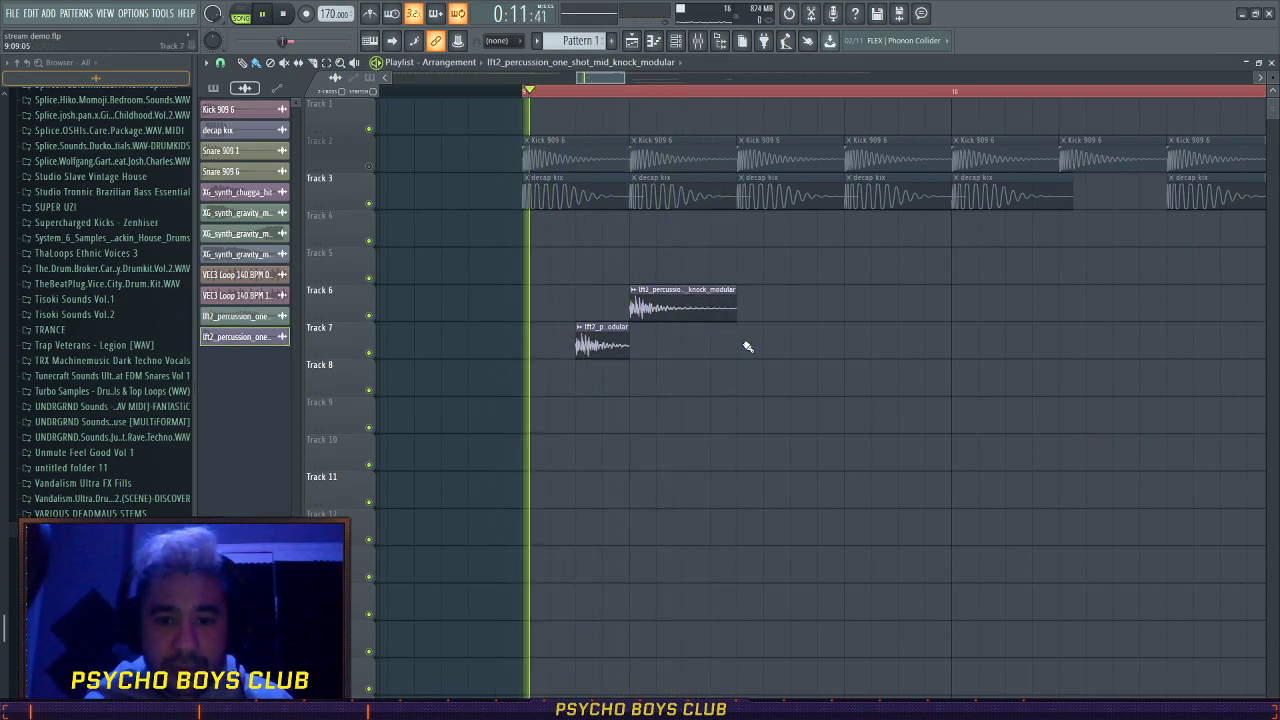
- Place a two-step knock clip on Track 7 at beat 3 of bar 9 and make a unique copy at beat 4
{"action": "left_click", "coordinate": [746, 345]}
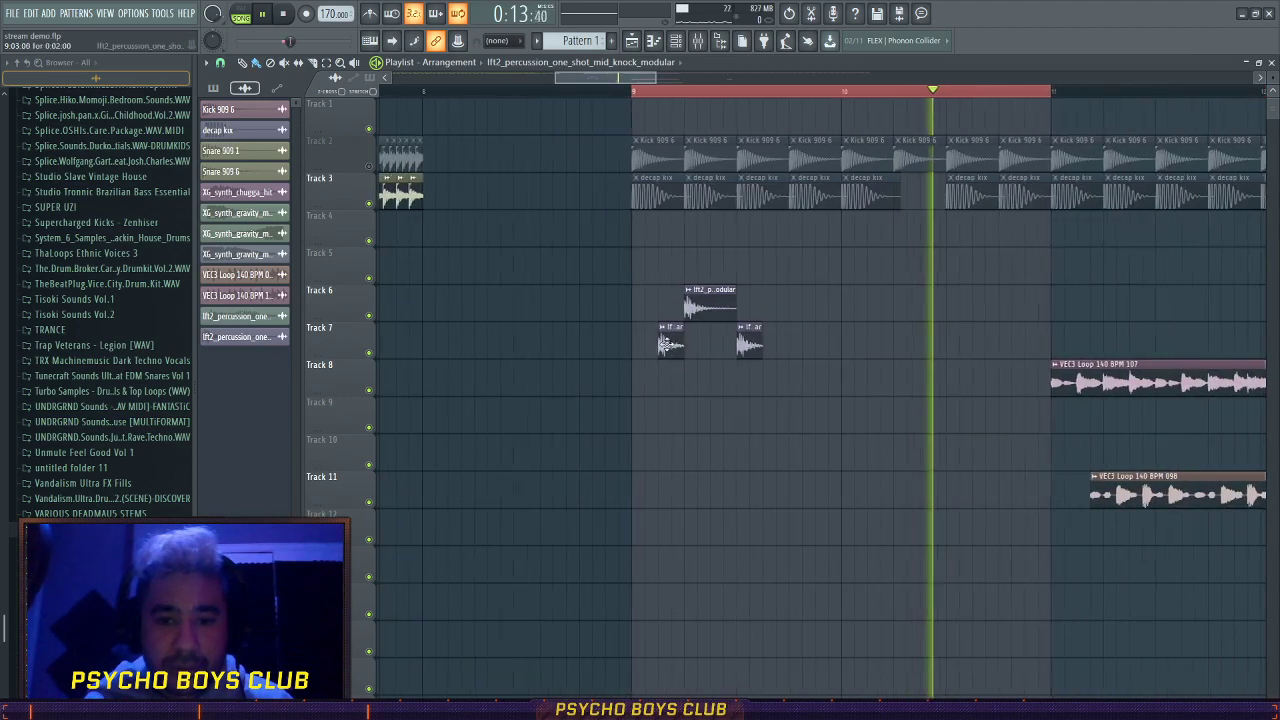
{"action": "key", "text": "space"}
{"action": "left_click", "coordinate": [738, 345]}
{"action": "left_click", "coordinate": [738, 328]}
{"action": "left_click", "coordinate": [802, 354]}
{"action": "key", "text": "space"}
- Paint a run of one-step unique knock clips on Track 7 from beat 4 of bar 9 through beat 1 of bar 10
{"action": "mouse_move", "coordinate": [778, 334]}
{"action": "left_mouse_down"}
{"action": "mouse_move", "coordinate": [761, 337]}
{"action": "mouse_move", "coordinate": [946, 344]}
{"action": "left_mouse_up"}
{"action": "key", "text": "space"}
{"action": "key", "text": "space"}
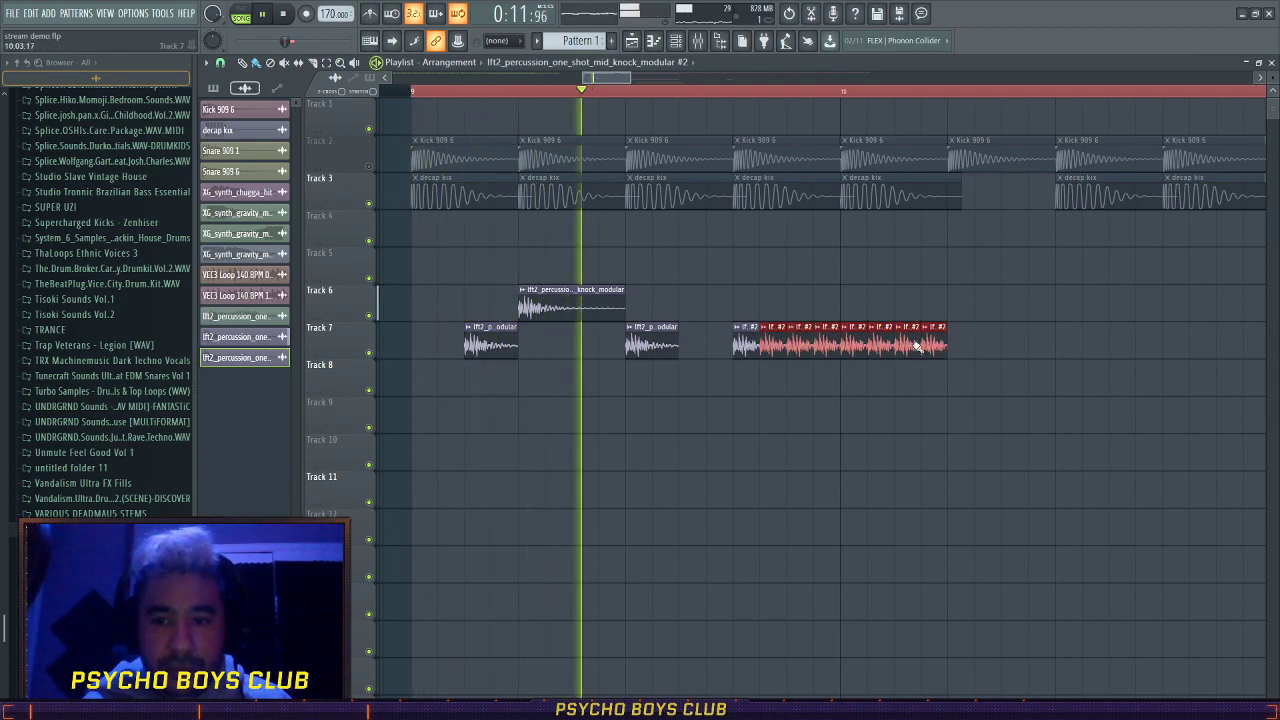
{"action": "key", "text": "space"}
{"action": "key", "text": "space"}
- Add two one-step knock clips just before beat 4 of bar 9 and delete the ones past bar 10 on Track 7
{"action": "left_click_drag", "start_coordinate": [692, 343], "coordinate": [708, 343]}
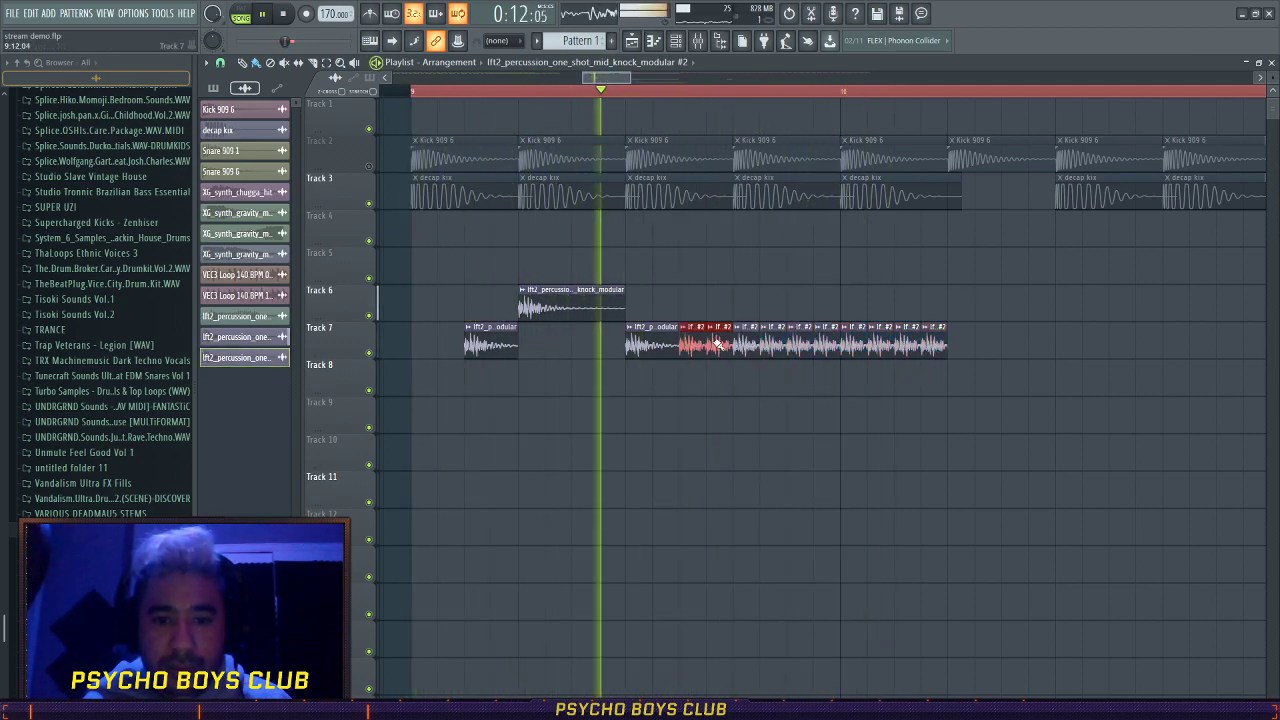
{"action": "key", "text": "space"}
{"action": "key", "text": "space"}
{"action": "right_click", "coordinate": [862, 349]}
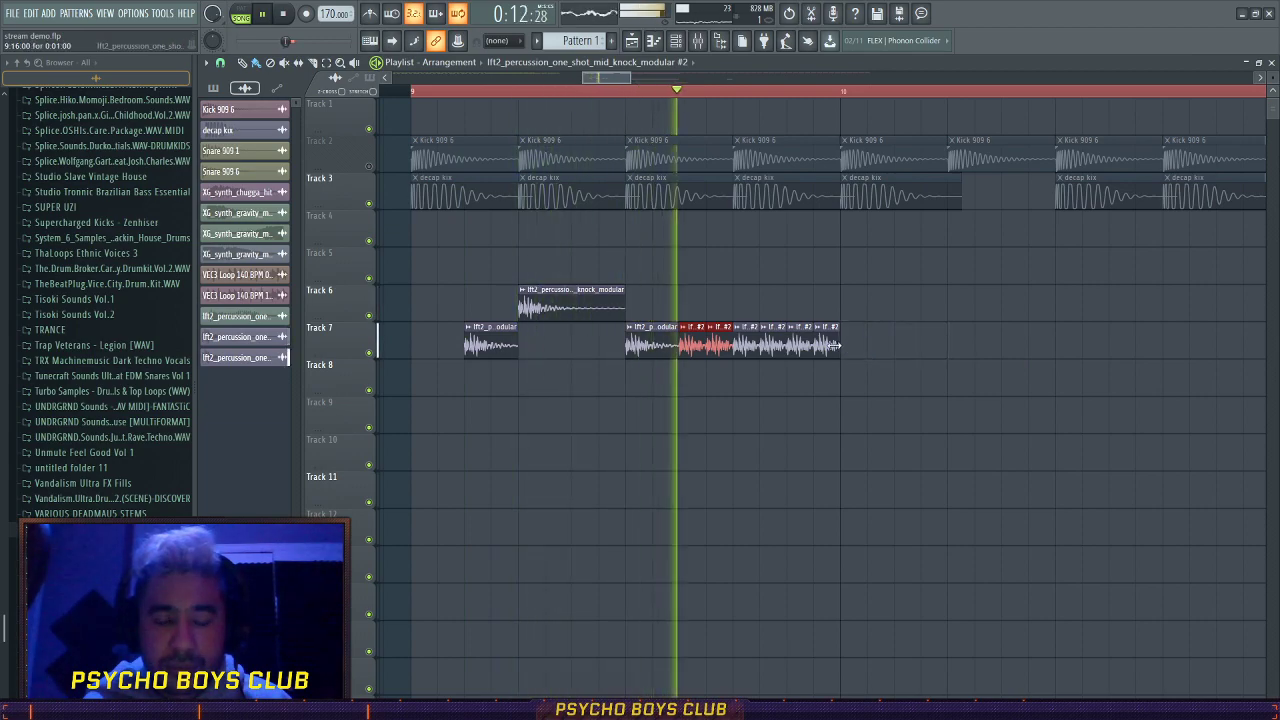
- Place two two-step copies of the knock clip back to back on Track 6 at the start of bar 10
{"action": "scroll", "coordinate": [680, 400], "scroll_direction": "down", "scroll_amount": 3}
{"action": "left_click", "coordinate": [573, 346]}
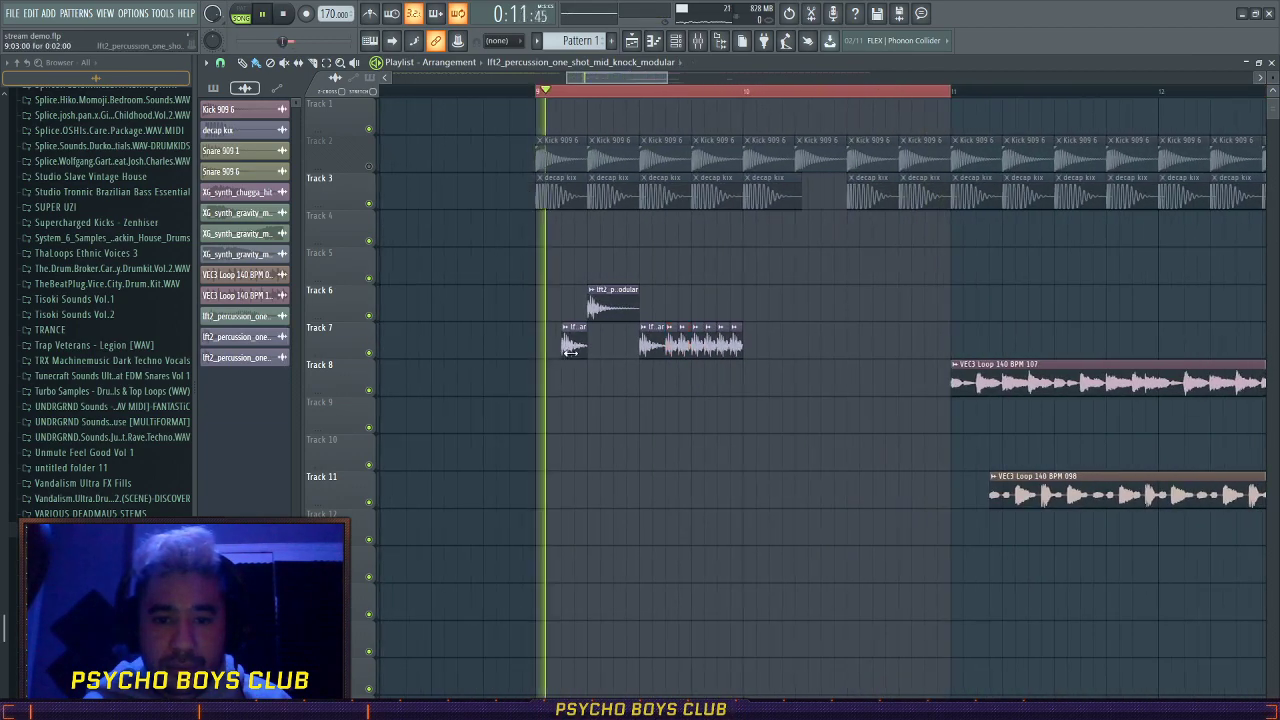
{"action": "scroll", "coordinate": [757, 357], "scroll_direction": "up", "scroll_amount": 3}
{"action": "left_click", "coordinate": [752, 308]}
{"action": "left_click", "coordinate": [802, 310]}
{"action": "key", "text": "space"}
- Open the Multipass effect on the XG_synth_gravity metallic pluck mixer insert
{"action": "scroll", "coordinate": [777, 391], "scroll_direction": "down", "scroll_amount": 2}
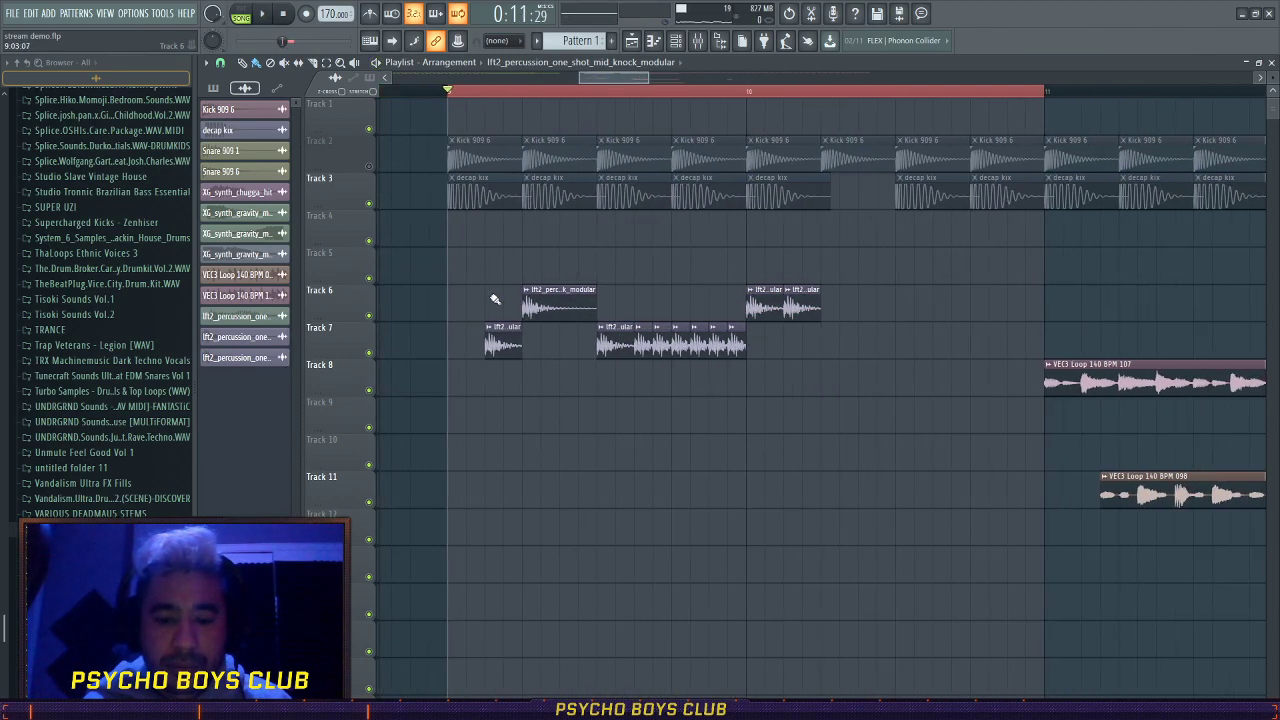
{"action": "key", "text": "F9"}
{"action": "left_click", "coordinate": [718, 389]}
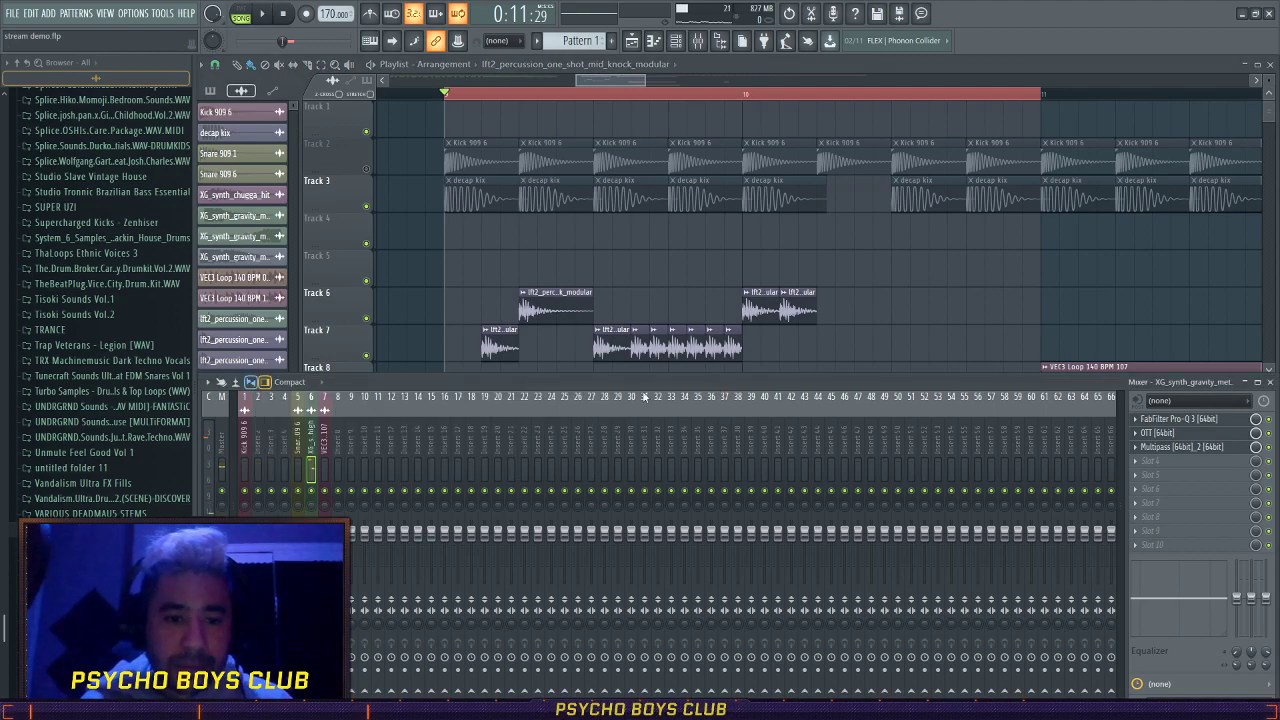
{"action": "left_click", "coordinate": [327, 434]}
{"action": "left_click", "coordinate": [308, 432]}
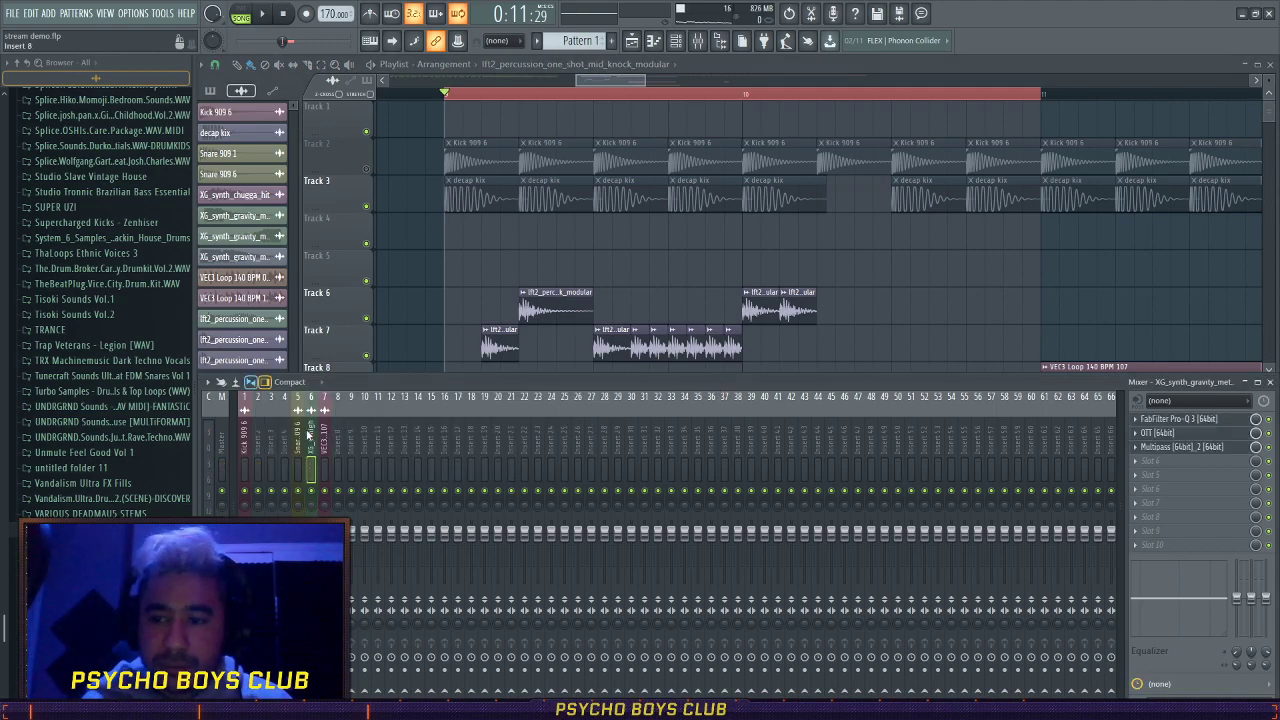
{"action": "left_click", "coordinate": [1207, 453]}
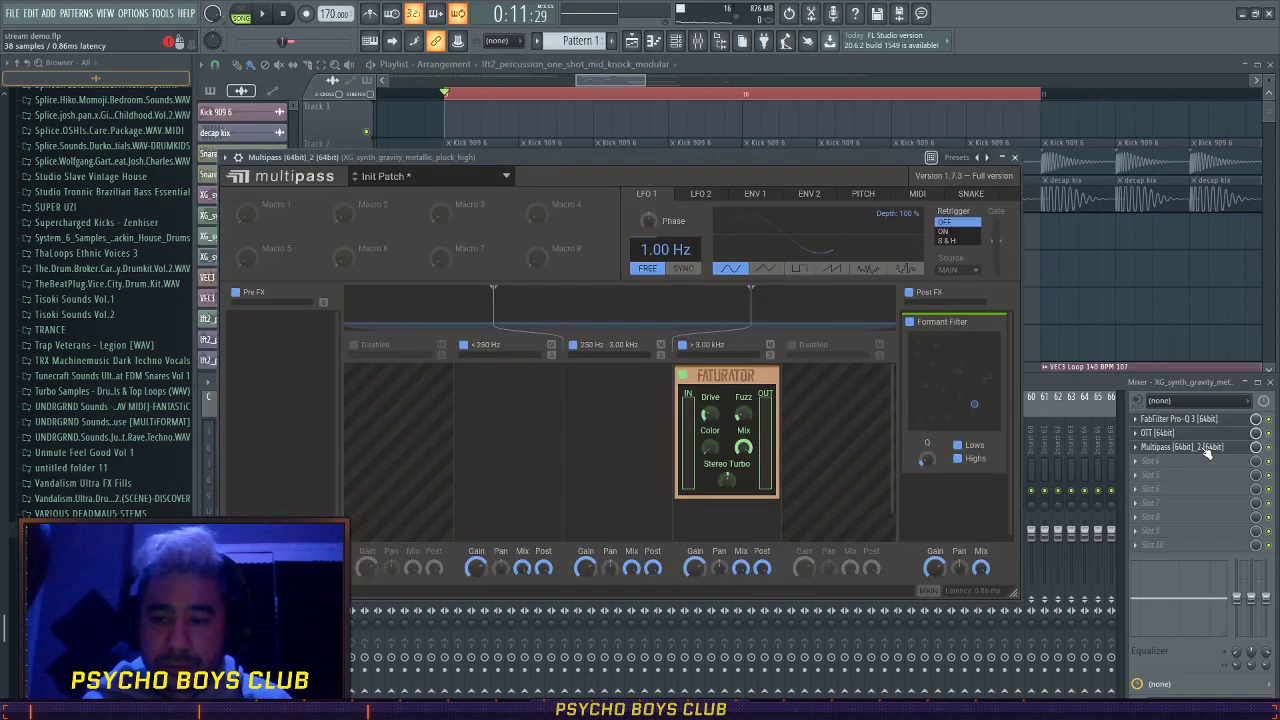
- Try the Faturator in Multipass's Post FX lane during playback and return it to the band above 3.00 kHz
{"action": "left_click_drag", "start_coordinate": [727, 376], "coordinate": [972, 484]}
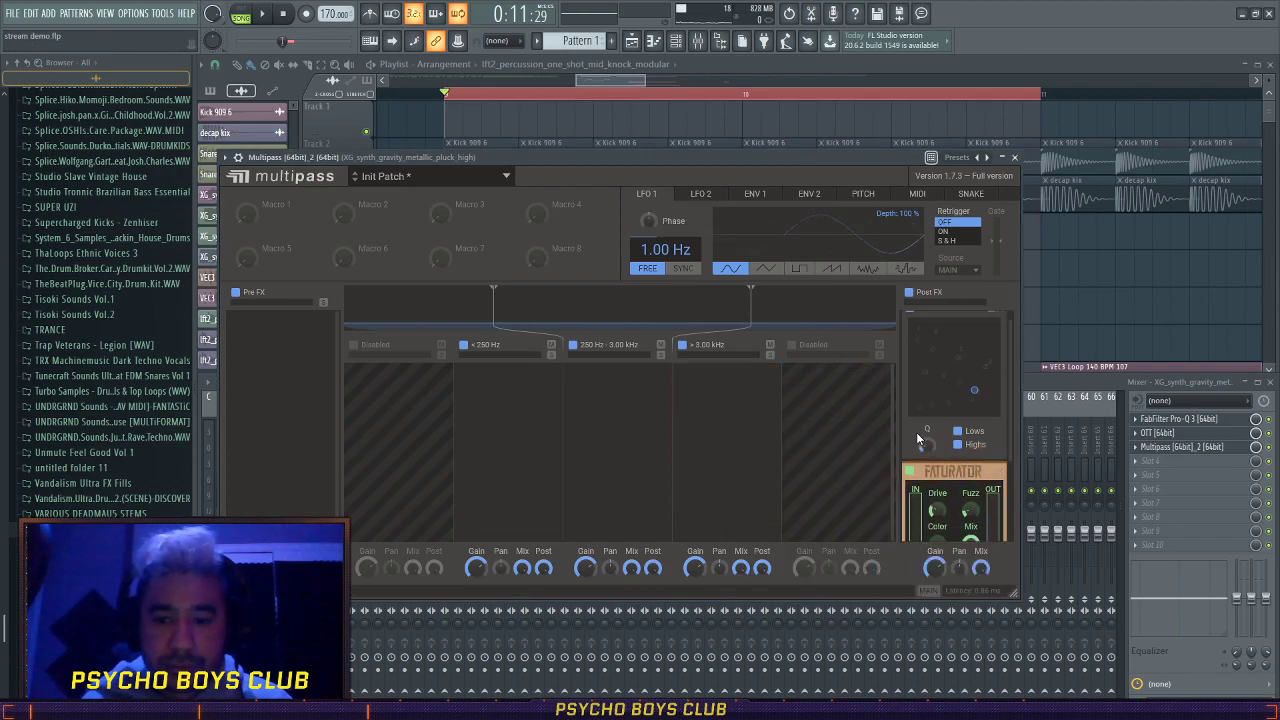
{"action": "key", "text": "space"}
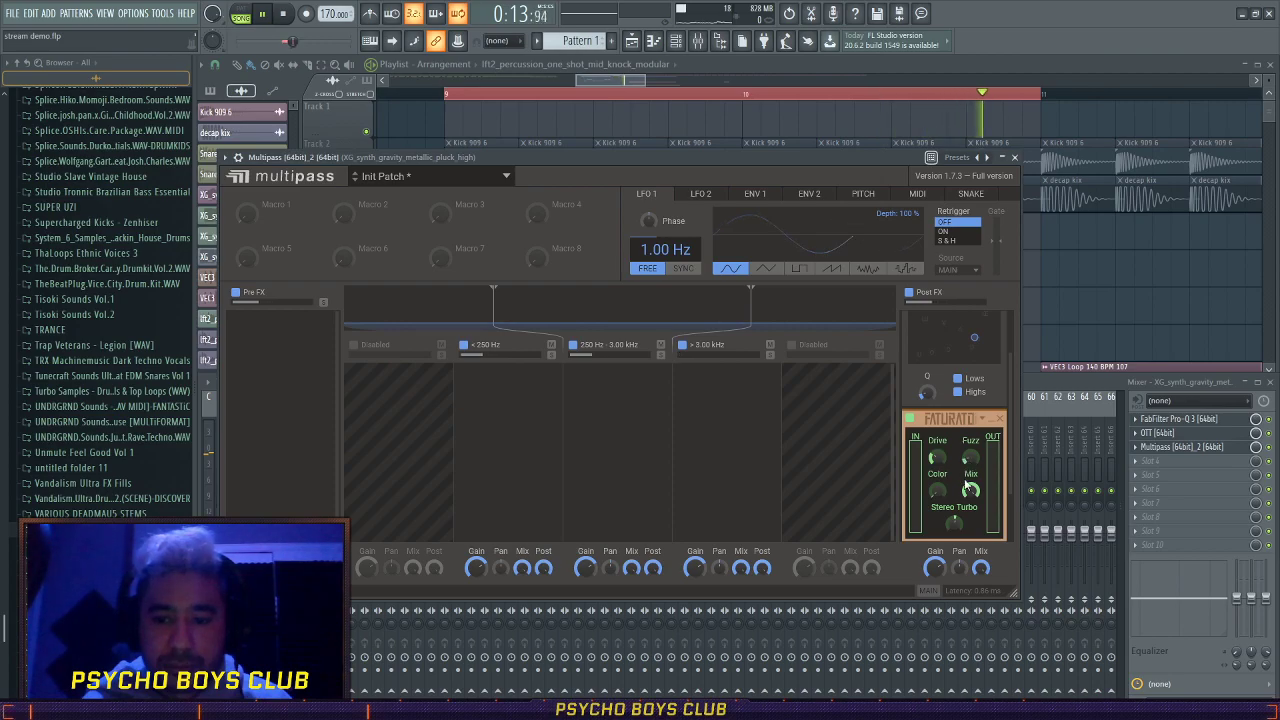
{"action": "left_click_drag", "start_coordinate": [970, 478], "coordinate": [731, 393]}
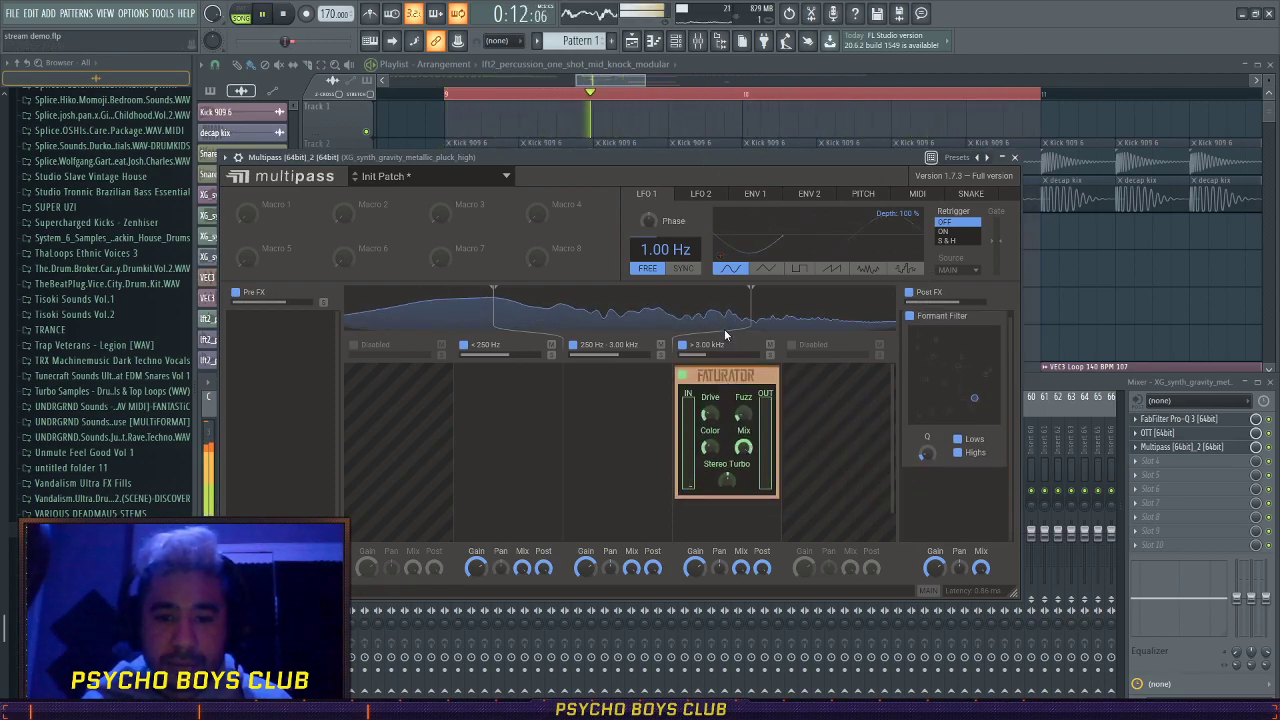
{"action": "mouse_move", "coordinate": [728, 376]}
{"action": "left_mouse_down"}
{"action": "mouse_move", "coordinate": [623, 376]}
{"action": "mouse_move", "coordinate": [726, 378]}
{"action": "left_mouse_up"}
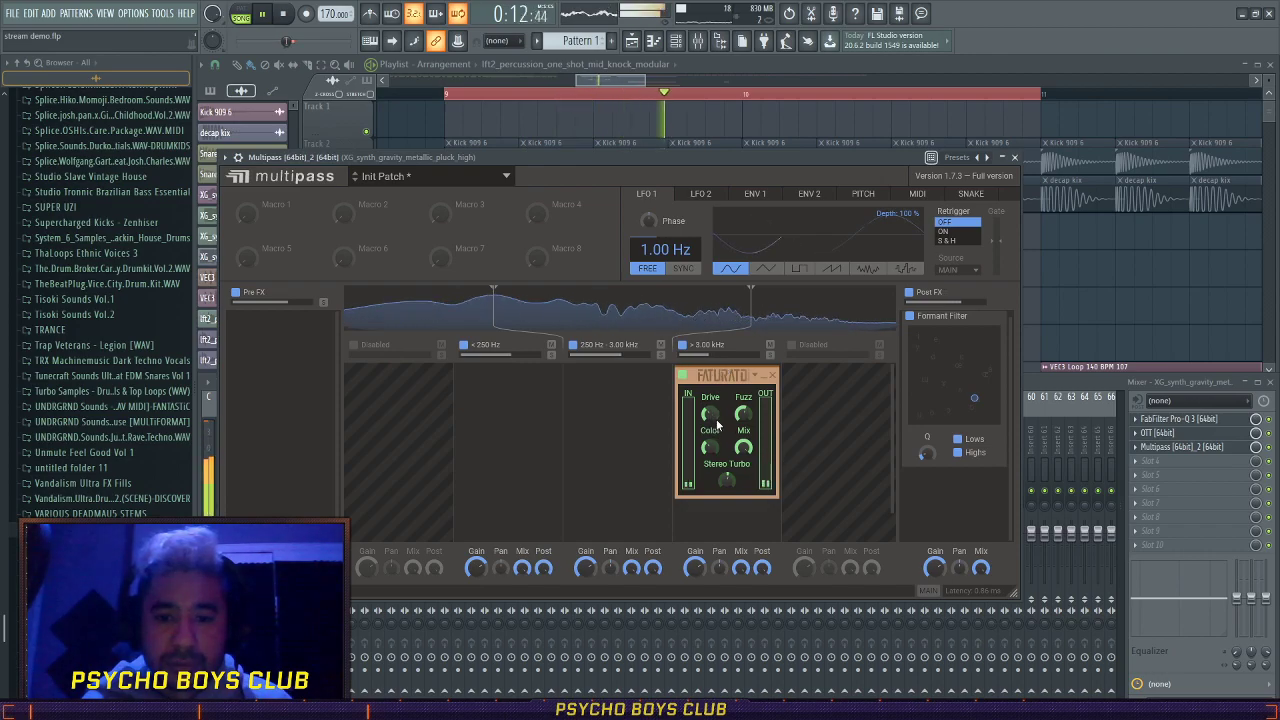
- Adjust the Faturator's Stereo Turbo amount during playback and return to the mixer
{"action": "mouse_move", "coordinate": [726, 476]}
{"action": "left_mouse_down"}
{"action": "mouse_move", "coordinate": [714, 432]}
{"action": "mouse_move", "coordinate": [727, 468]}
{"action": "left_mouse_up"}
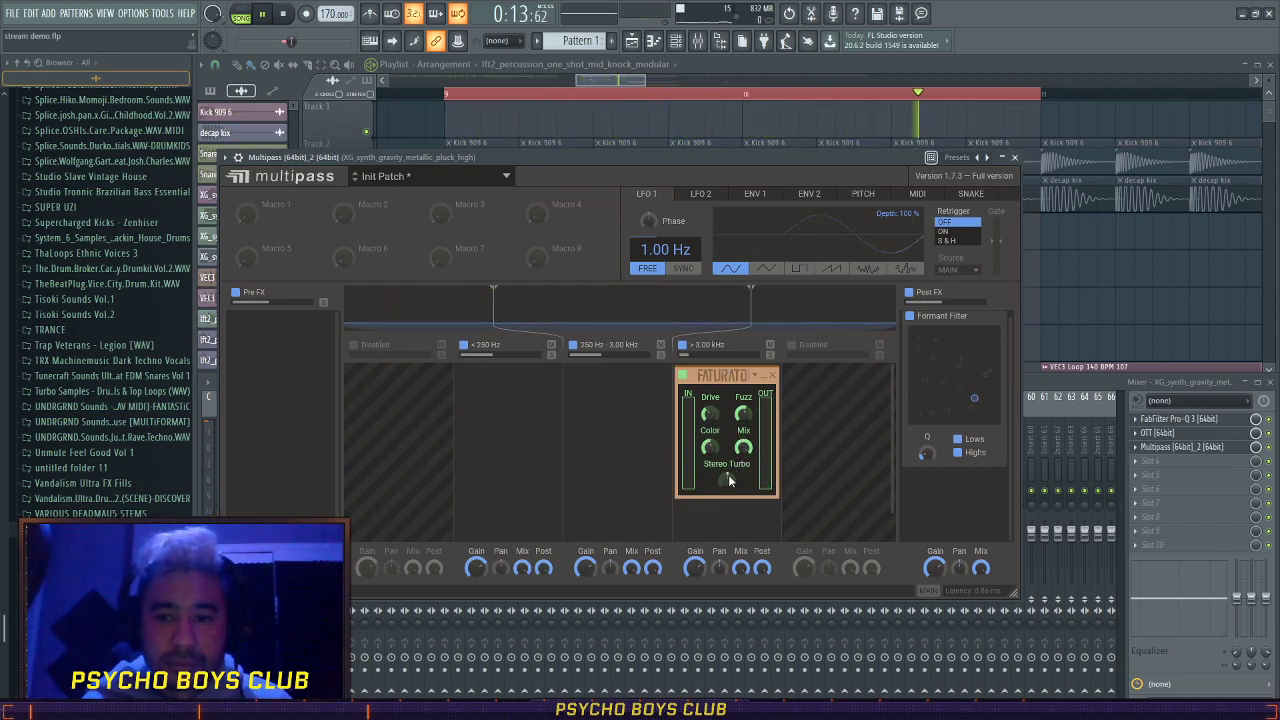
{"action": "left_click", "coordinate": [1100, 383]}
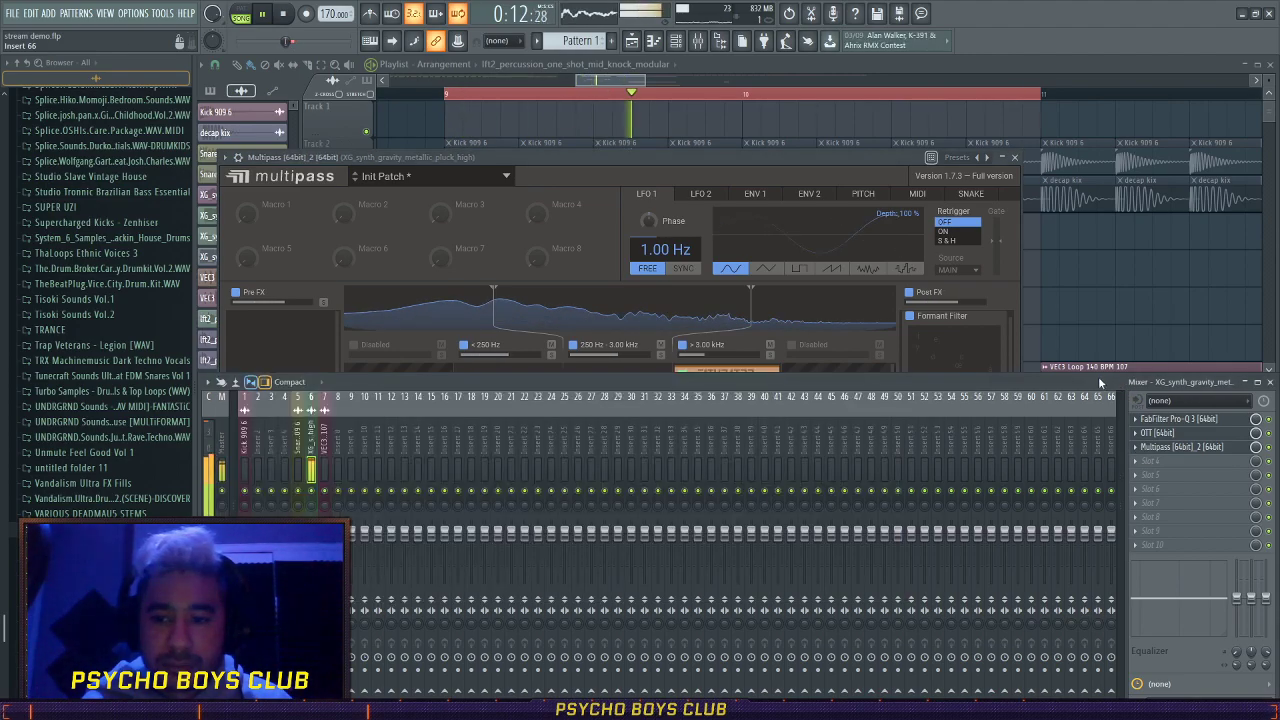
- Shift the VEC3 Loop mixer insert to track 8, select the empty Insert 7 and stop playback
{"action": "left_click", "coordinate": [324, 442]}
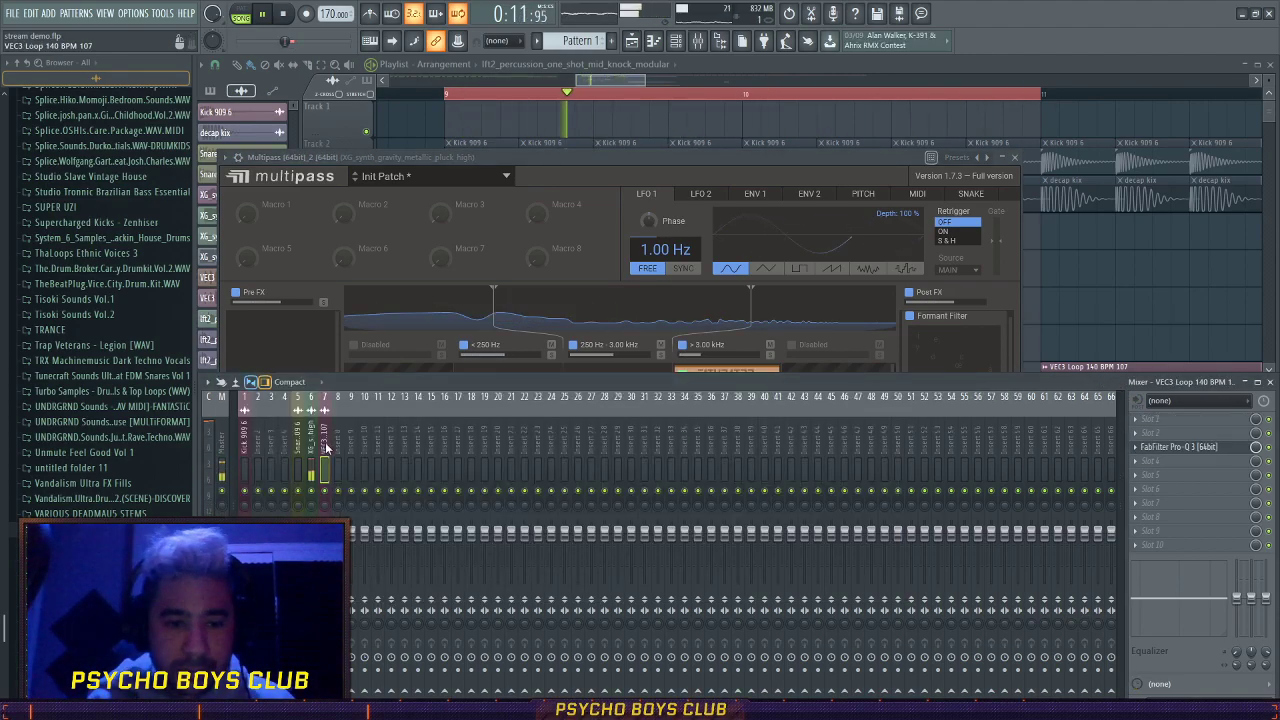
{"action": "key", "text": "alt+Right"}
{"action": "left_click", "coordinate": [321, 448]}
{"action": "key", "text": "space"}
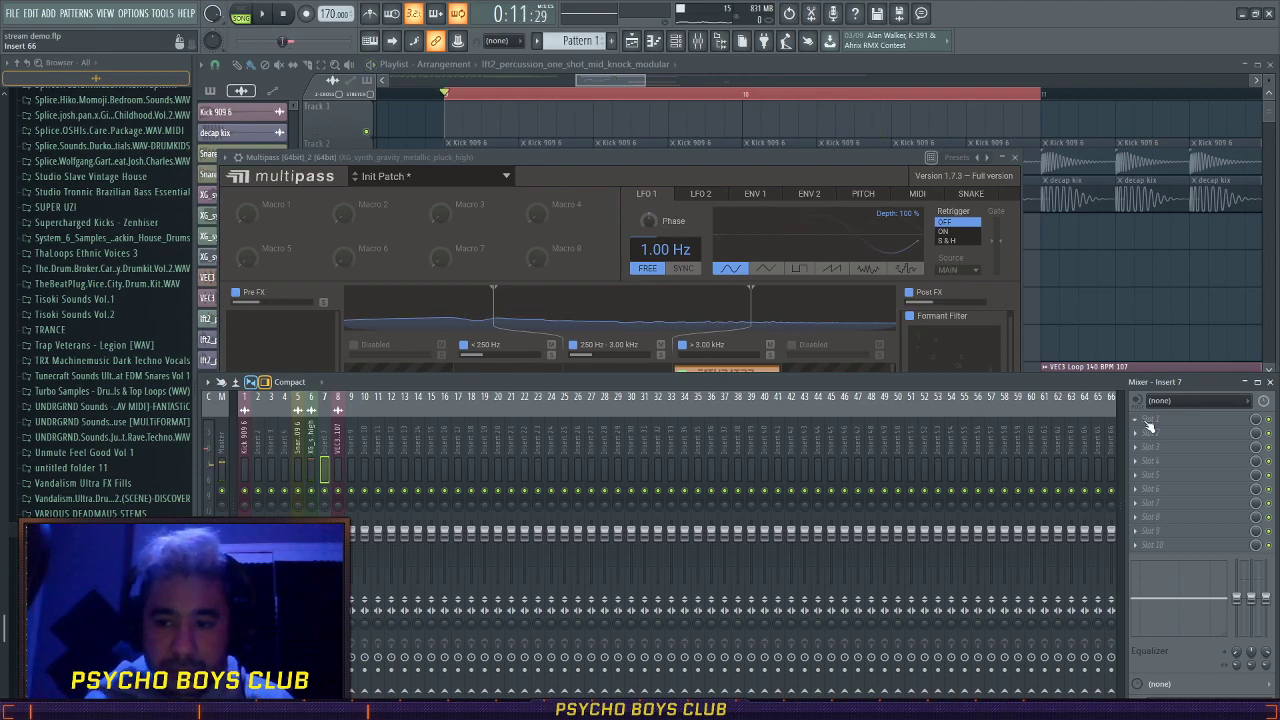
- Load Polyverse Comet and FabFilter Pro-C 2 into the first two effect slots of Insert 7
{"action": "left_click", "coordinate": [1247, 62]}
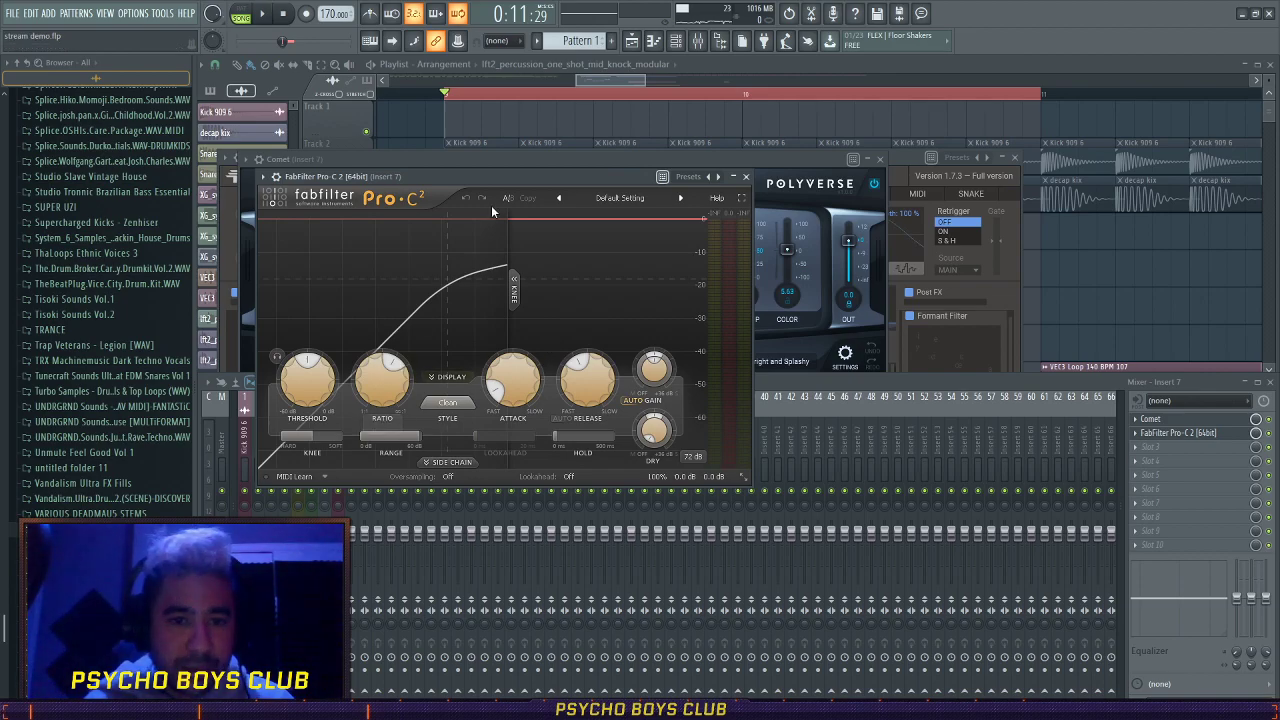
{"action": "left_click_drag", "start_coordinate": [497, 180], "coordinate": [672, 216]}
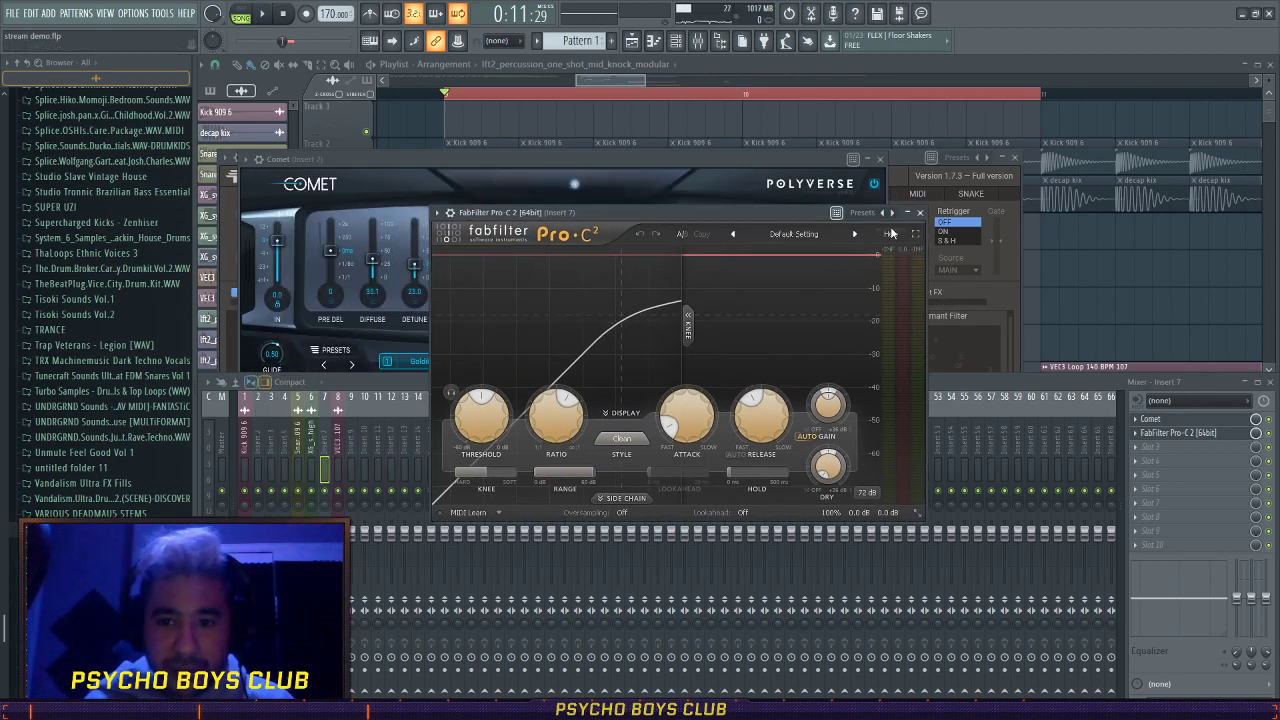
{"action": "key", "text": "space"}
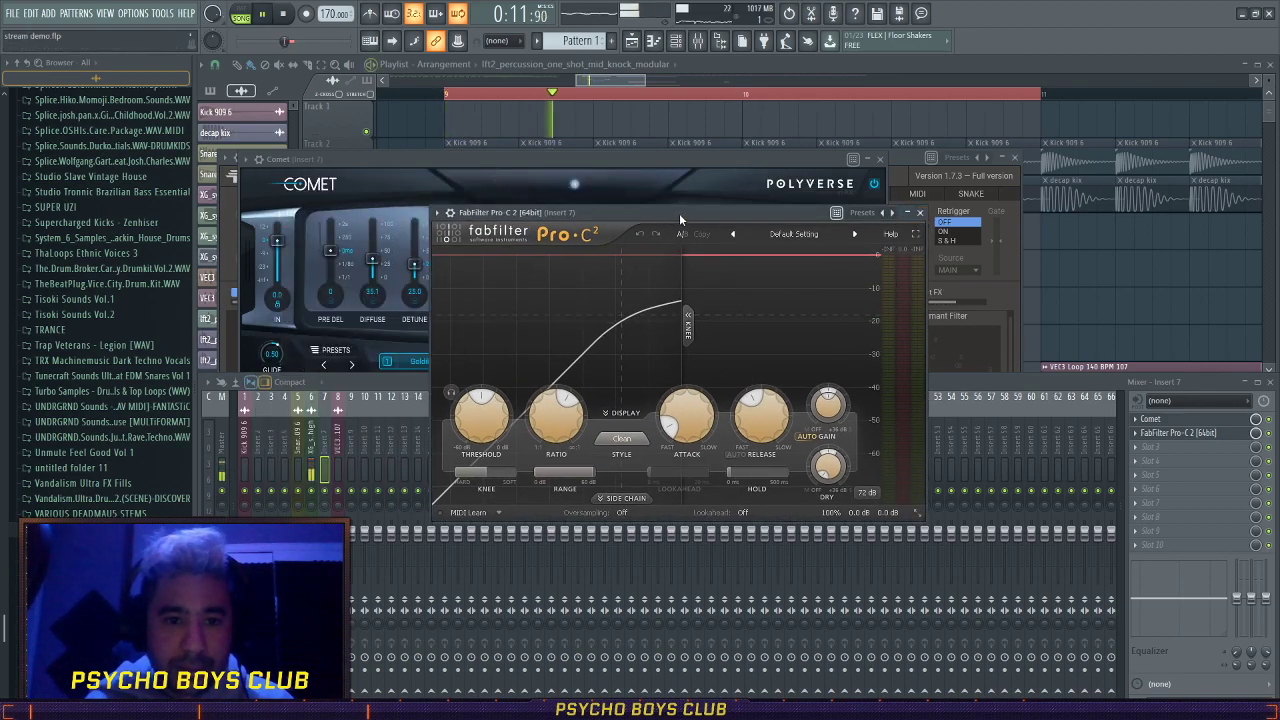
- Send the XG_synth_gravity metallic pluck insert to Insert 7 and set Comet's dry/wet mix to 100
{"action": "left_click", "coordinate": [316, 452]}
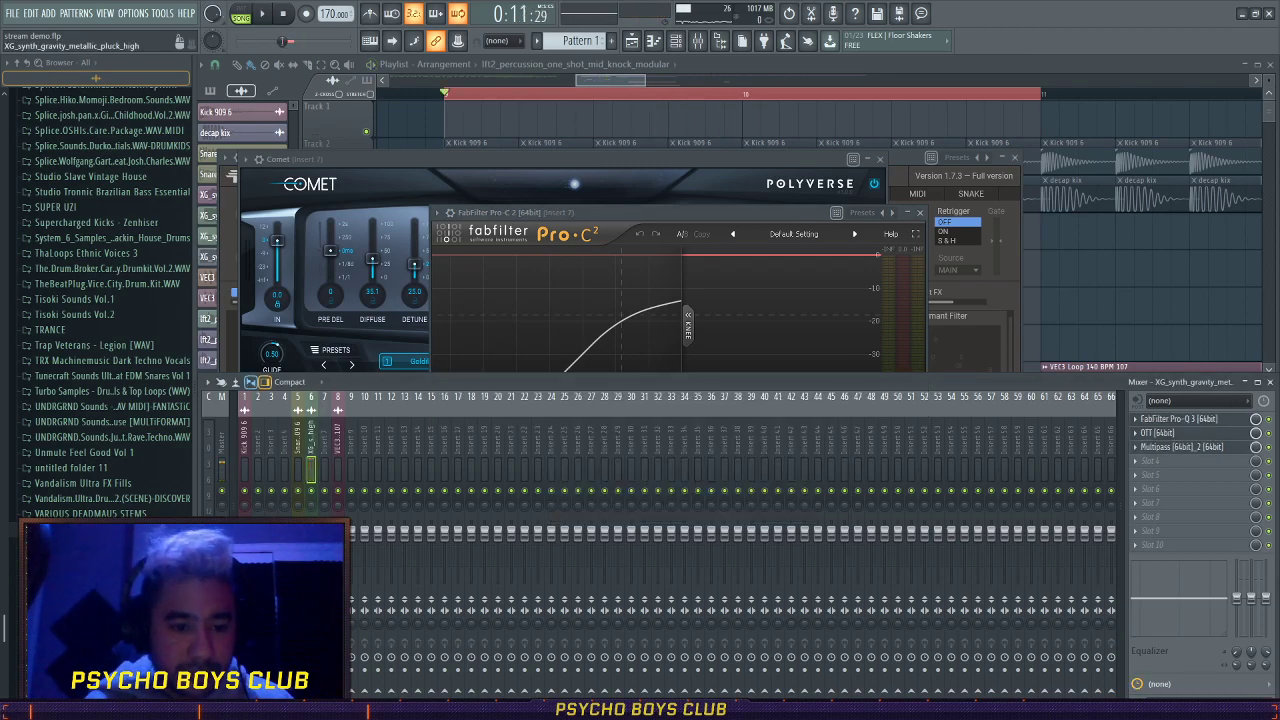
{"action": "left_click", "coordinate": [324, 449]}
{"action": "left_click", "coordinate": [1175, 421]}
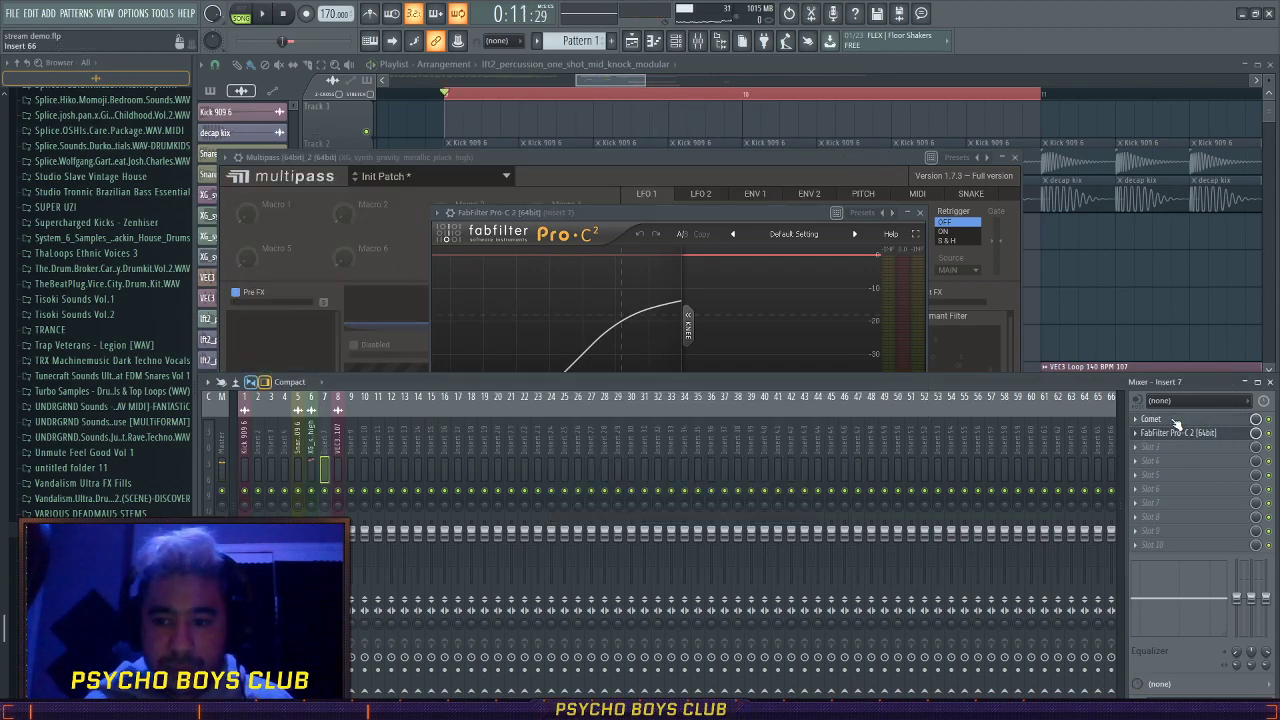
{"action": "left_click", "coordinate": [1177, 424]}
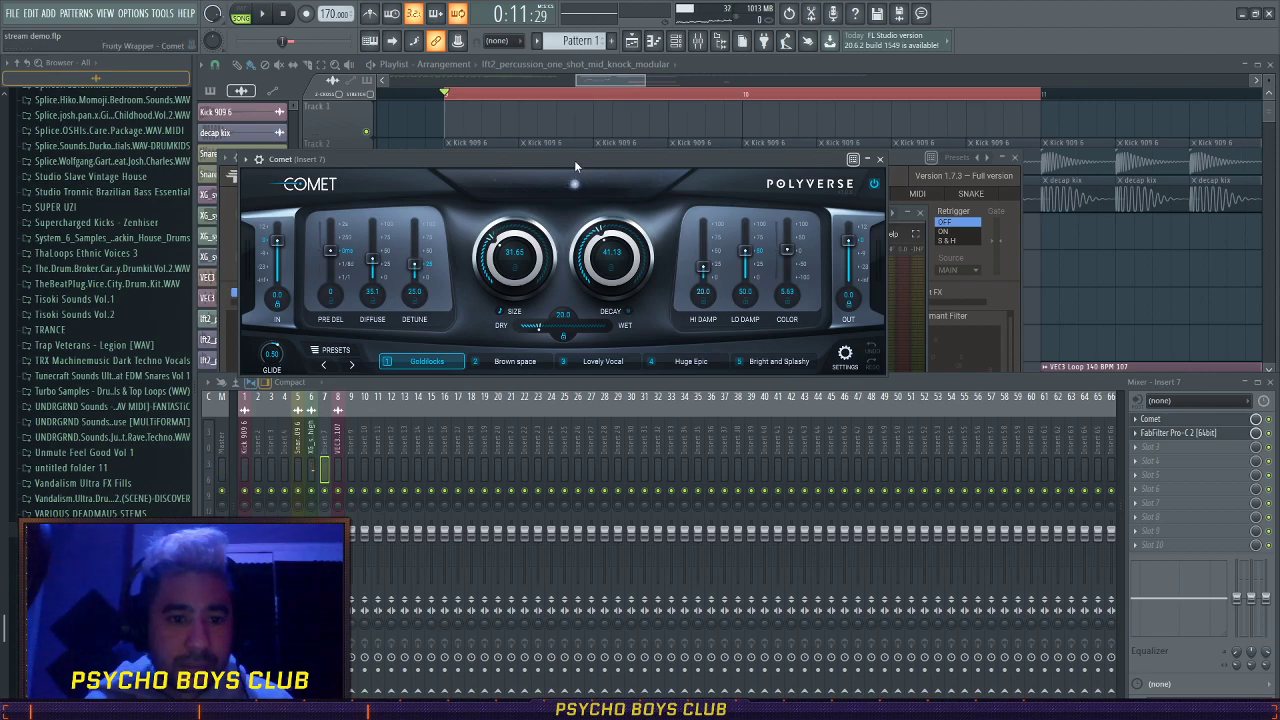
{"action": "left_click_drag", "start_coordinate": [574, 160], "coordinate": [708, 242]}
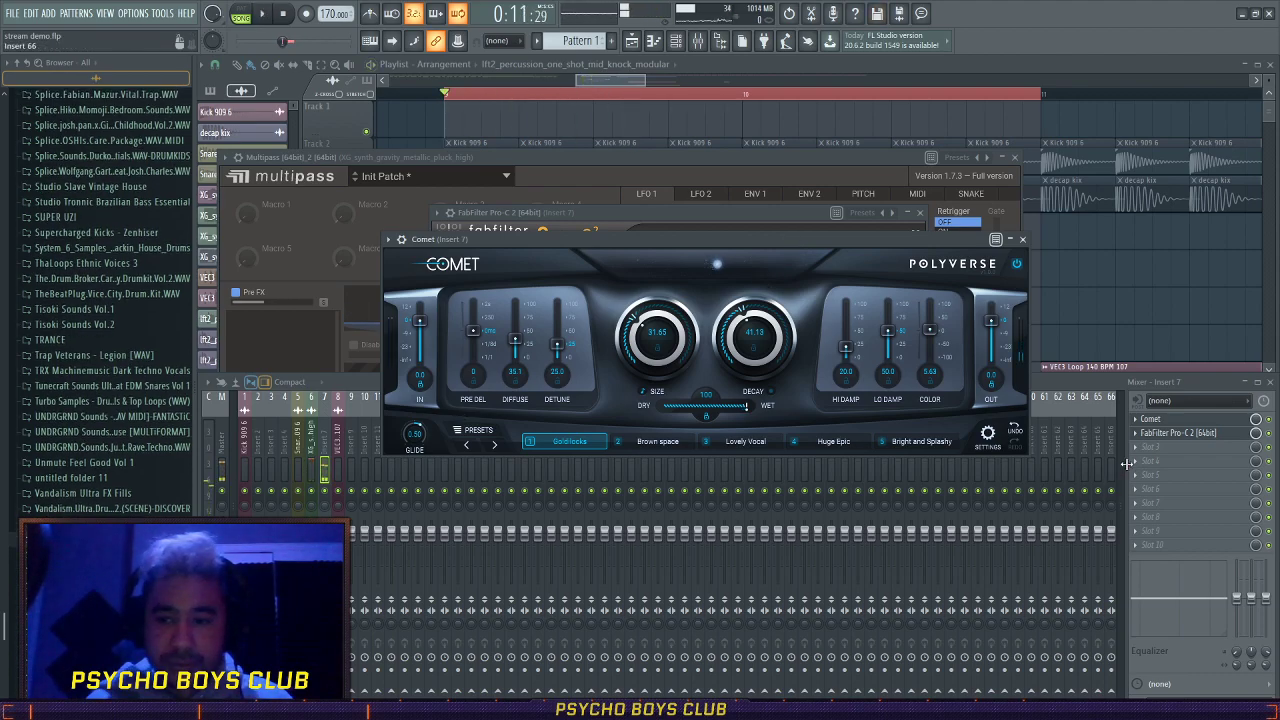
- Set Pro-C 2 on Insert 7 to 4x oversampling and turn on its lookahead
{"action": "left_click", "coordinate": [1197, 437]}
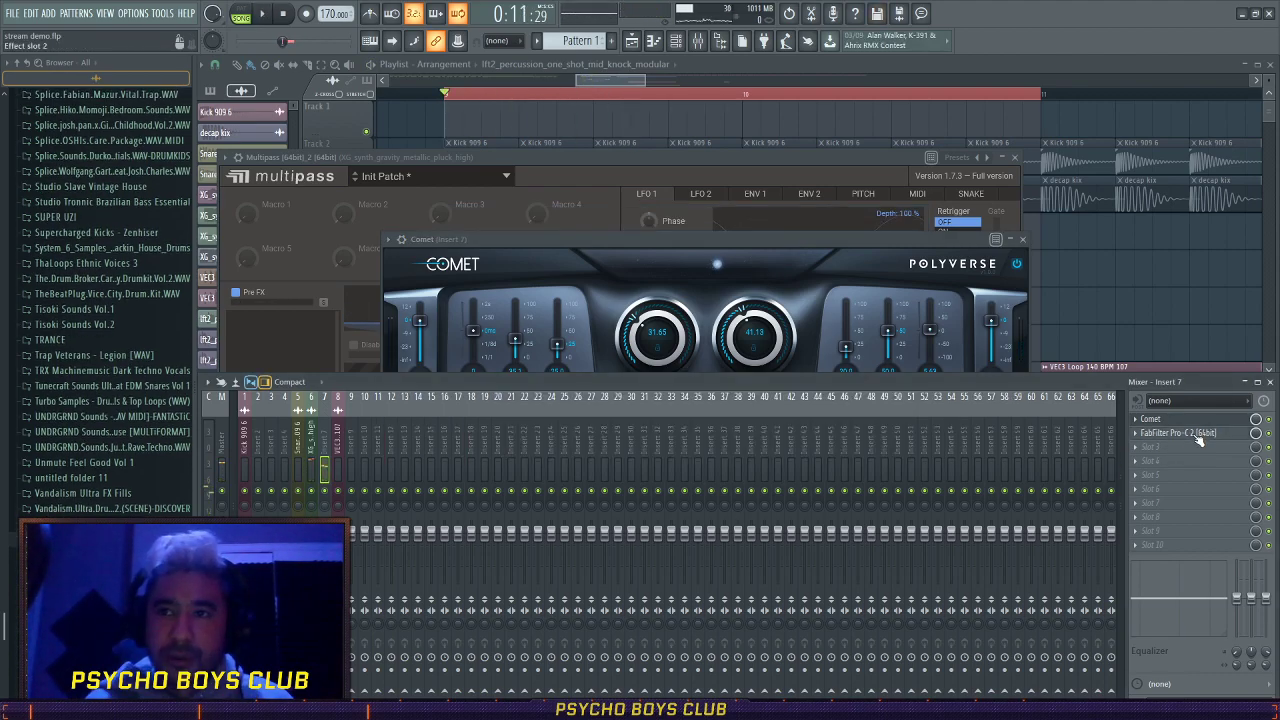
{"action": "left_click_drag", "start_coordinate": [803, 239], "coordinate": [679, 195]}
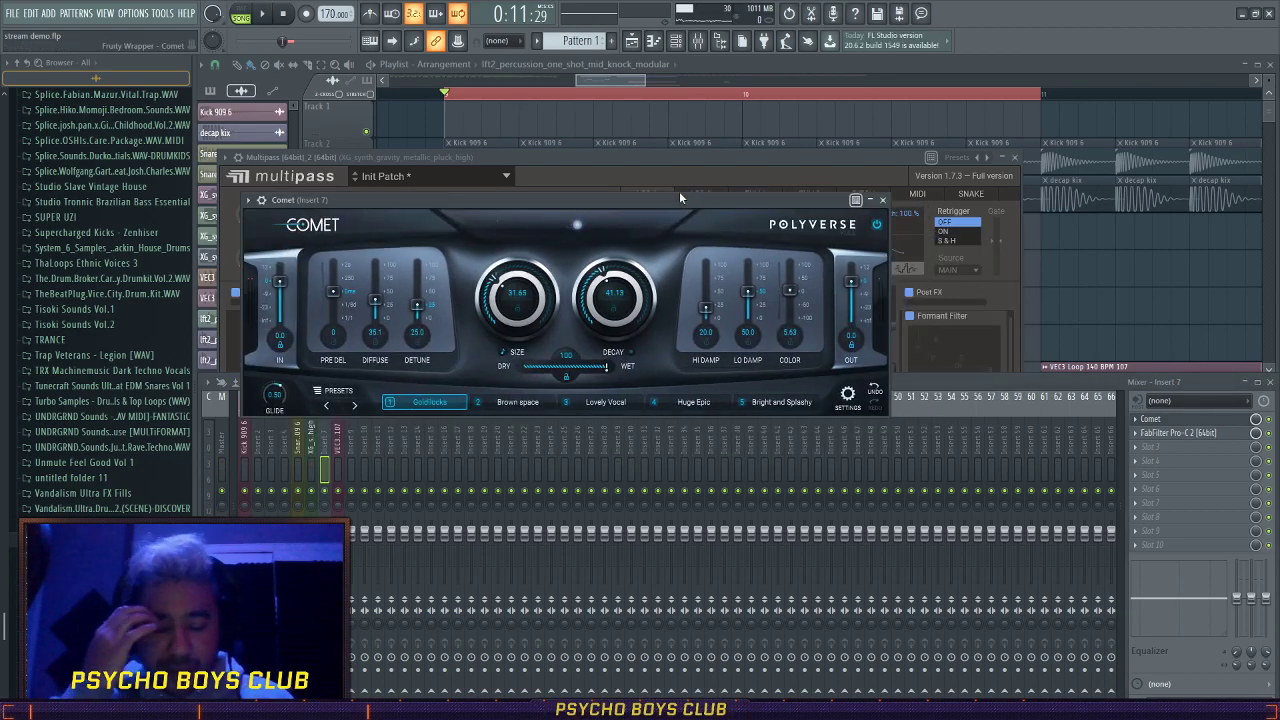
{"action": "left_click_drag", "start_coordinate": [680, 197], "coordinate": [733, 208]}
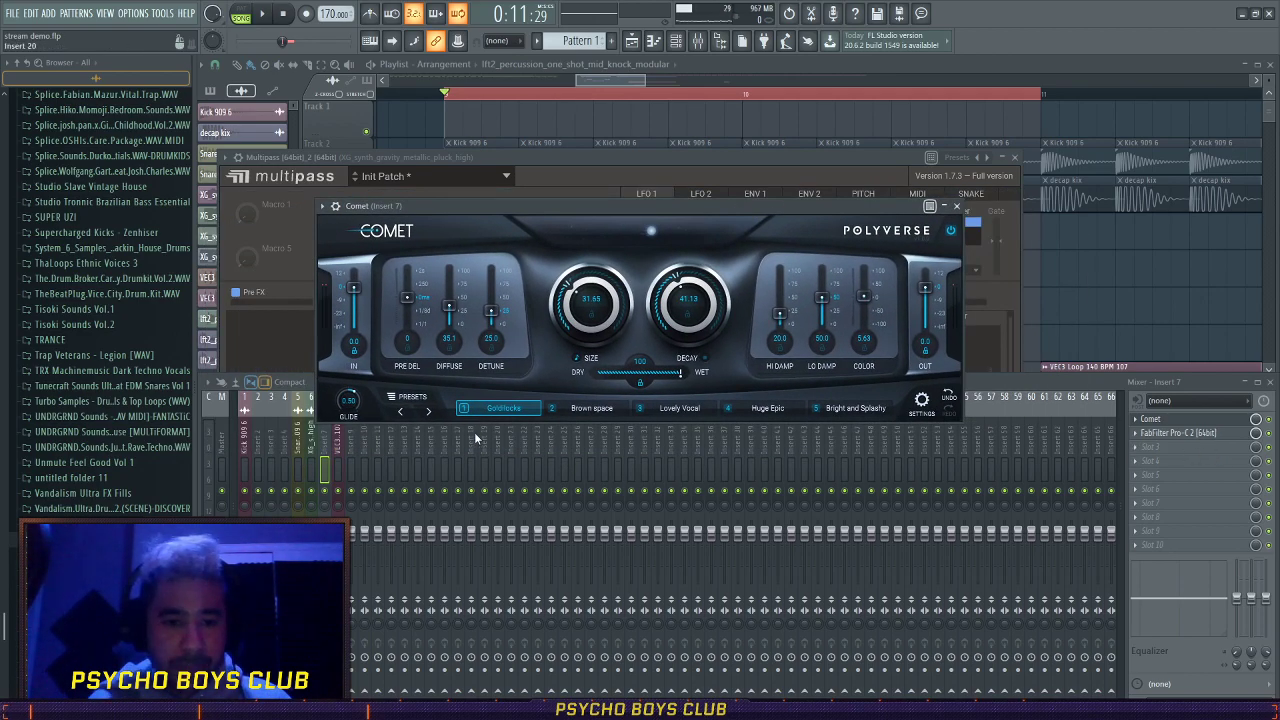
{"action": "left_click", "coordinate": [1200, 436]}
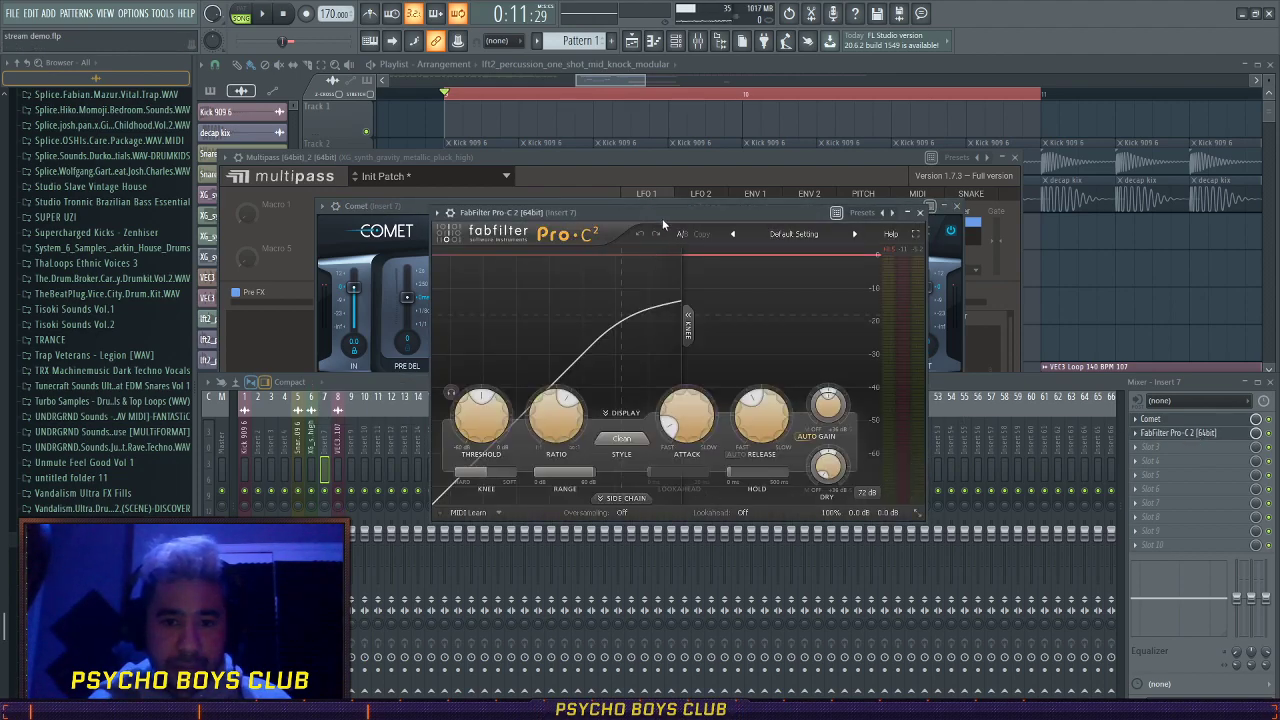
{"action": "left_click_drag", "start_coordinate": [660, 219], "coordinate": [723, 166]}
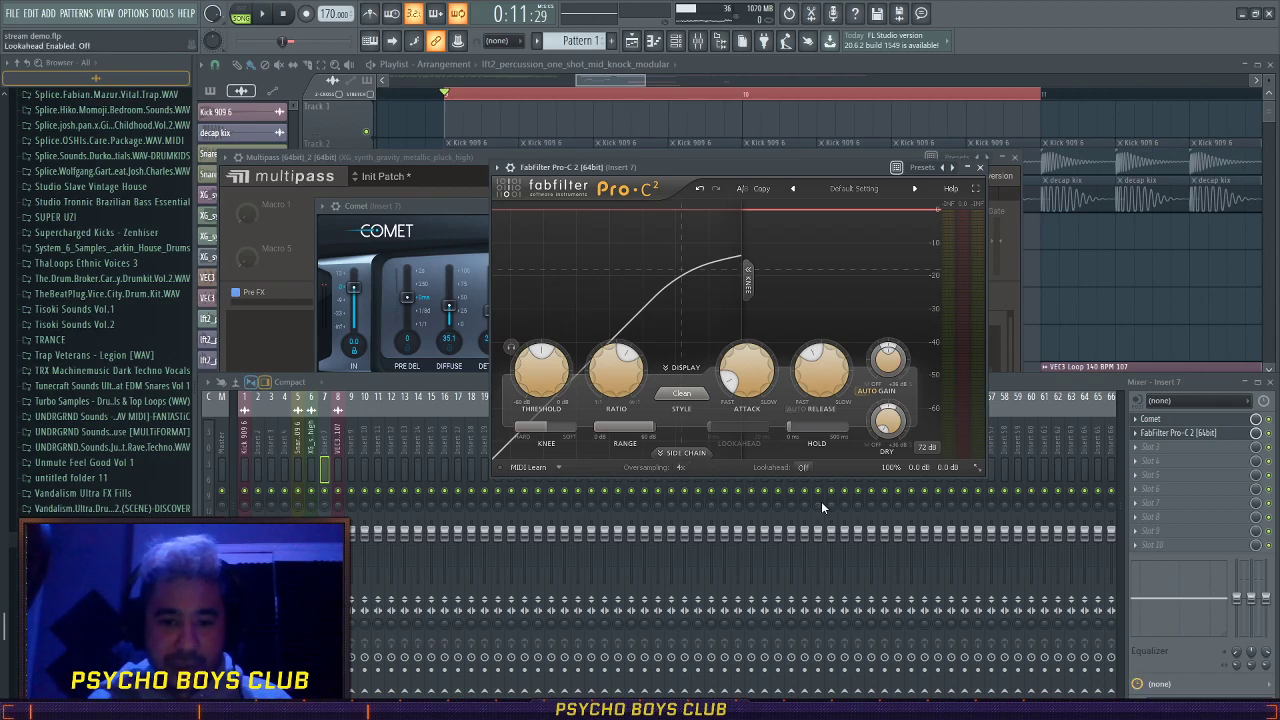
{"action": "left_click", "coordinate": [802, 467]}
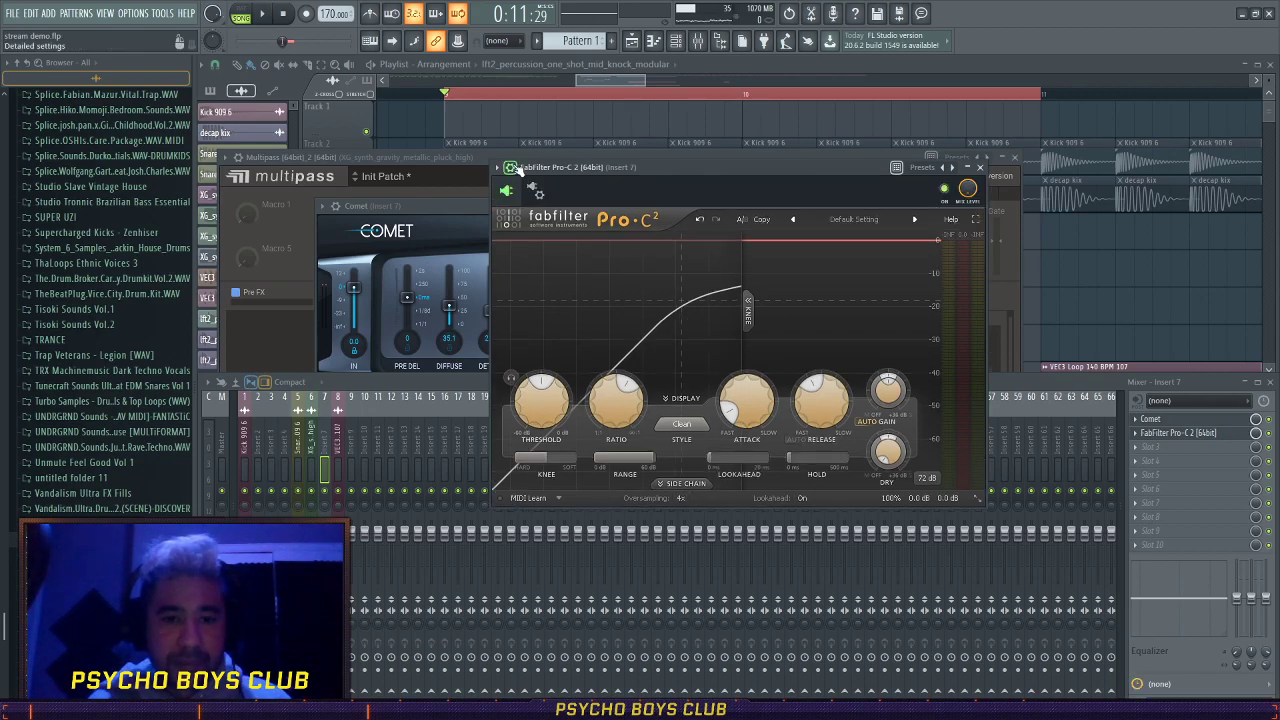
- Check Pro-C 2's stereo side-chain input connection in the plugin's processing settings
{"action": "left_click", "coordinate": [511, 168]}
{"action": "left_click", "coordinate": [553, 219]}
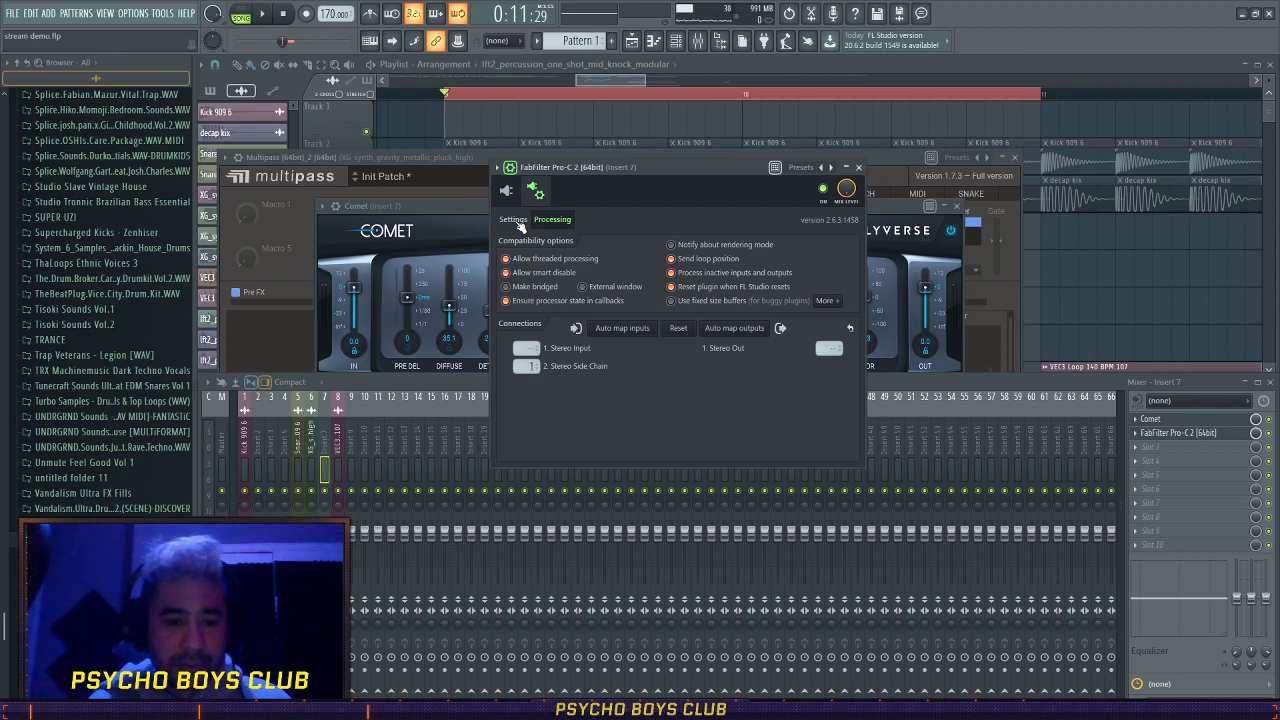
{"action": "left_click", "coordinate": [507, 193]}
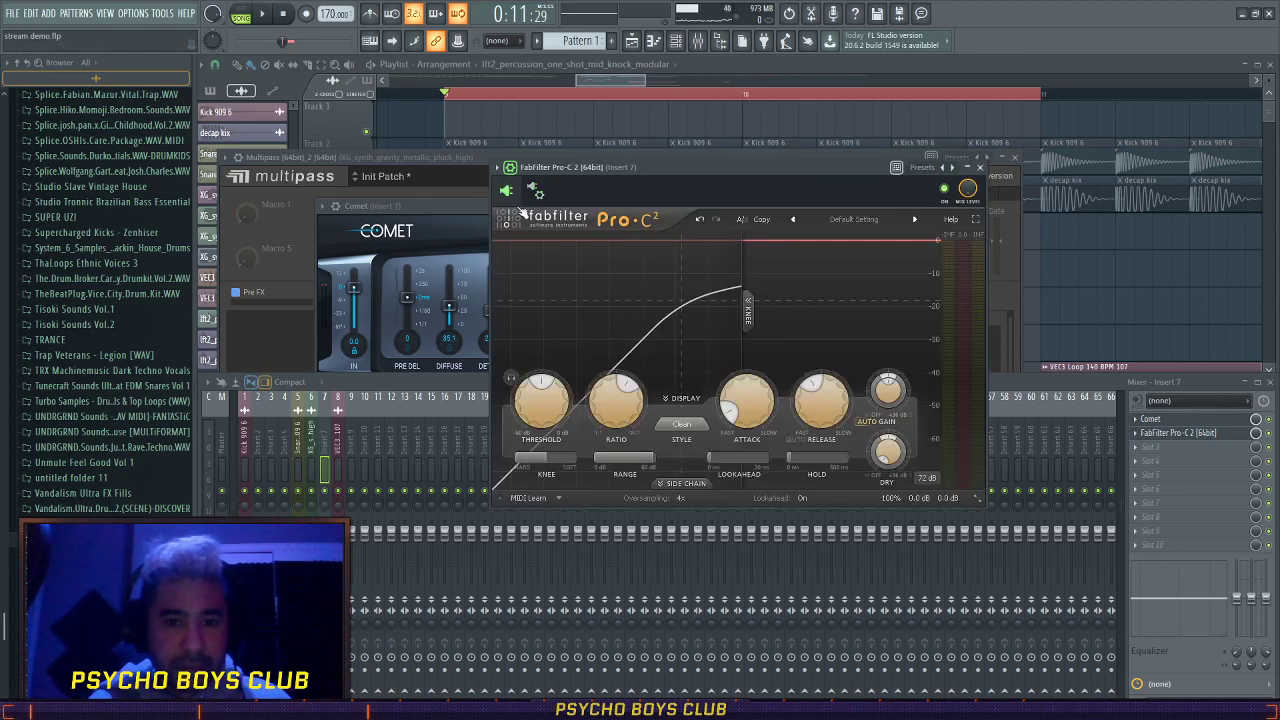
- Expand Pro-C 2's side chain section, raise the threshold and ratio during playback, and set the release to 10.0 ms
{"action": "left_click", "coordinate": [692, 486]}
{"action": "left_click_drag", "start_coordinate": [740, 165], "coordinate": [759, 113]}
{"action": "key", "text": "space"}
{"action": "left_click_drag", "start_coordinate": [532, 491], "coordinate": [574, 485]}
{"action": "left_click_drag", "start_coordinate": [557, 345], "coordinate": [557, 322]}
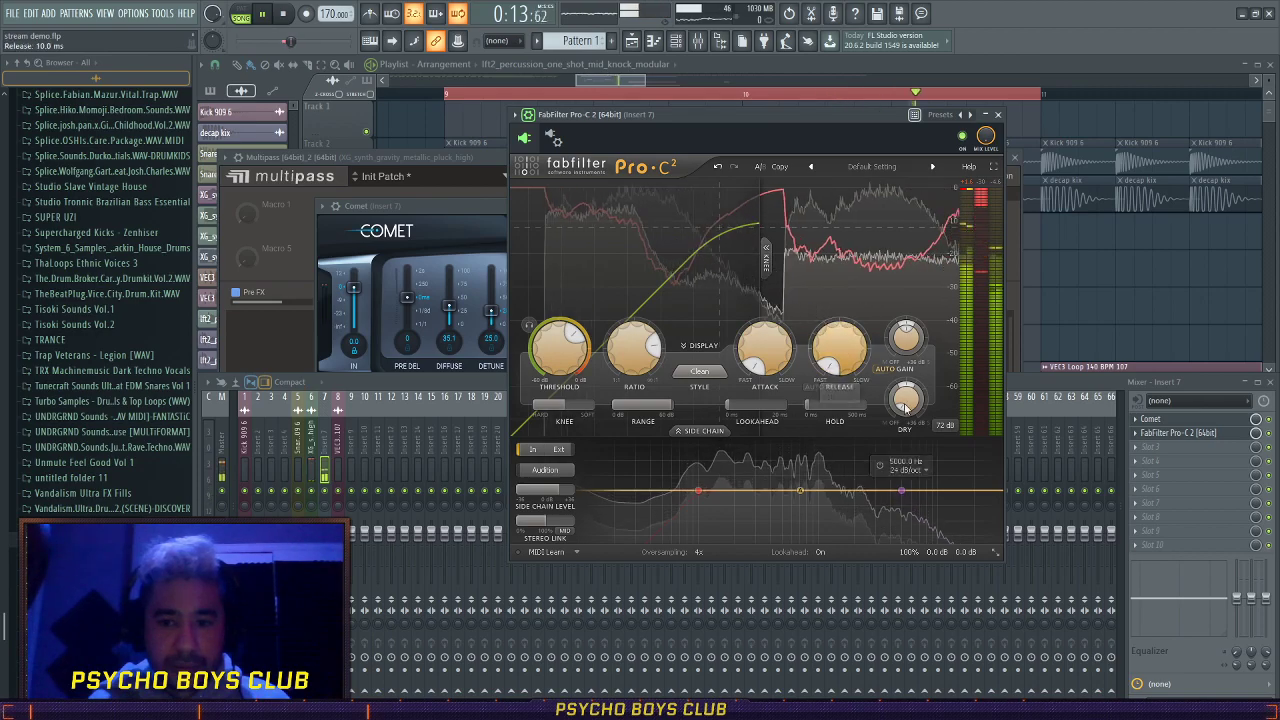
{"action": "left_click", "coordinate": [697, 490]}
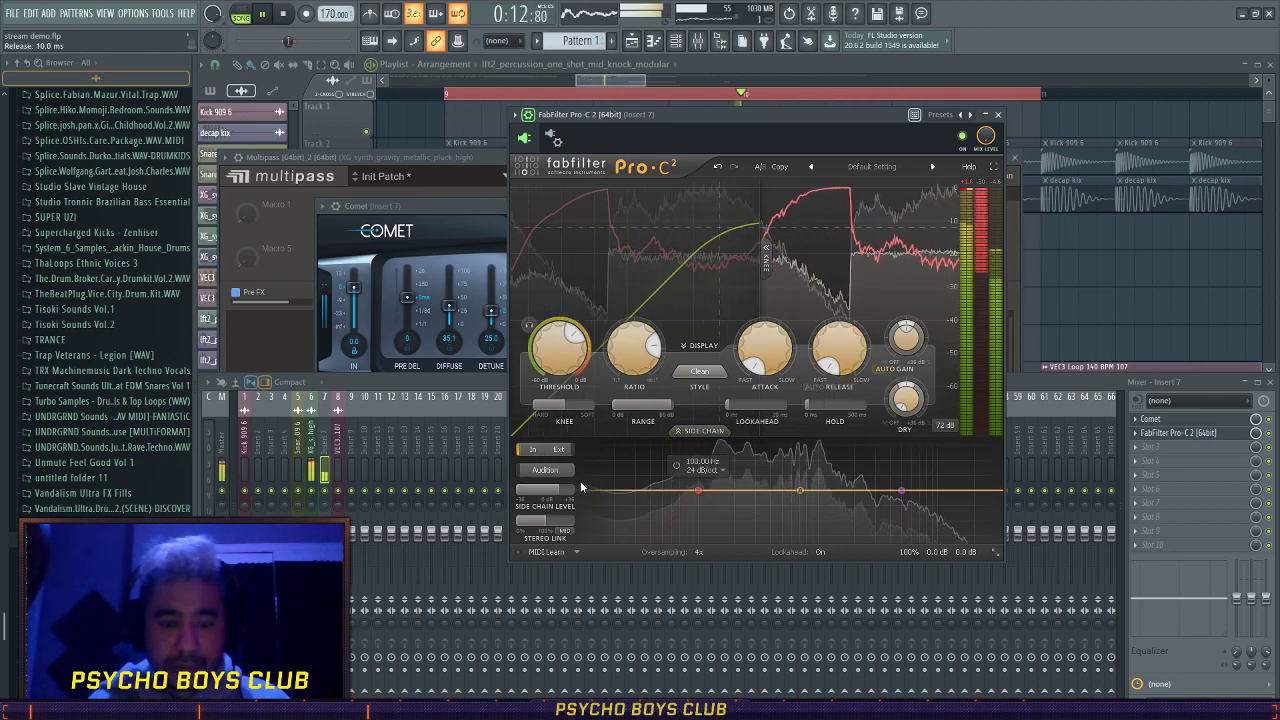
{"action": "left_click", "coordinate": [697, 490]}
- Add FabFilter Pro-Q 3 to Insert 7 with a 12 dB/oct low cut at about 370 Hz, and lower the insert's volume to -2.7 dB
{"action": "left_click", "coordinate": [1134, 447]}
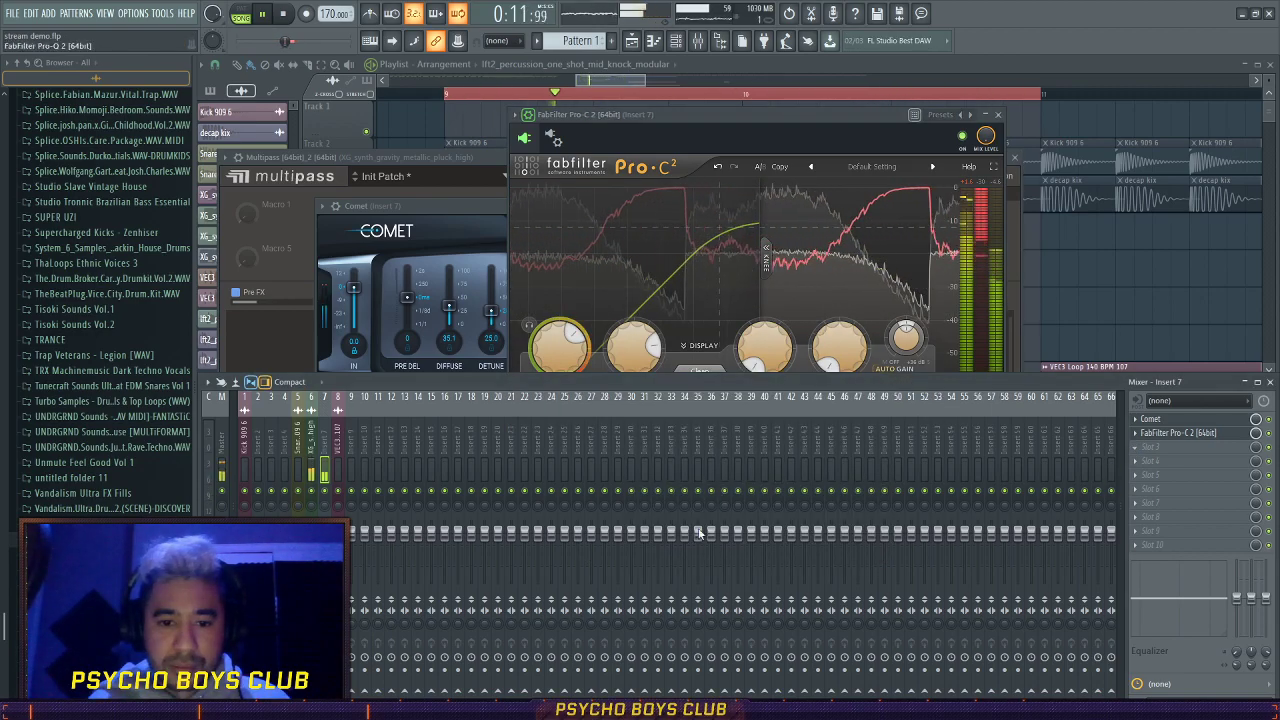
{"action": "left_click", "coordinate": [683, 534]}
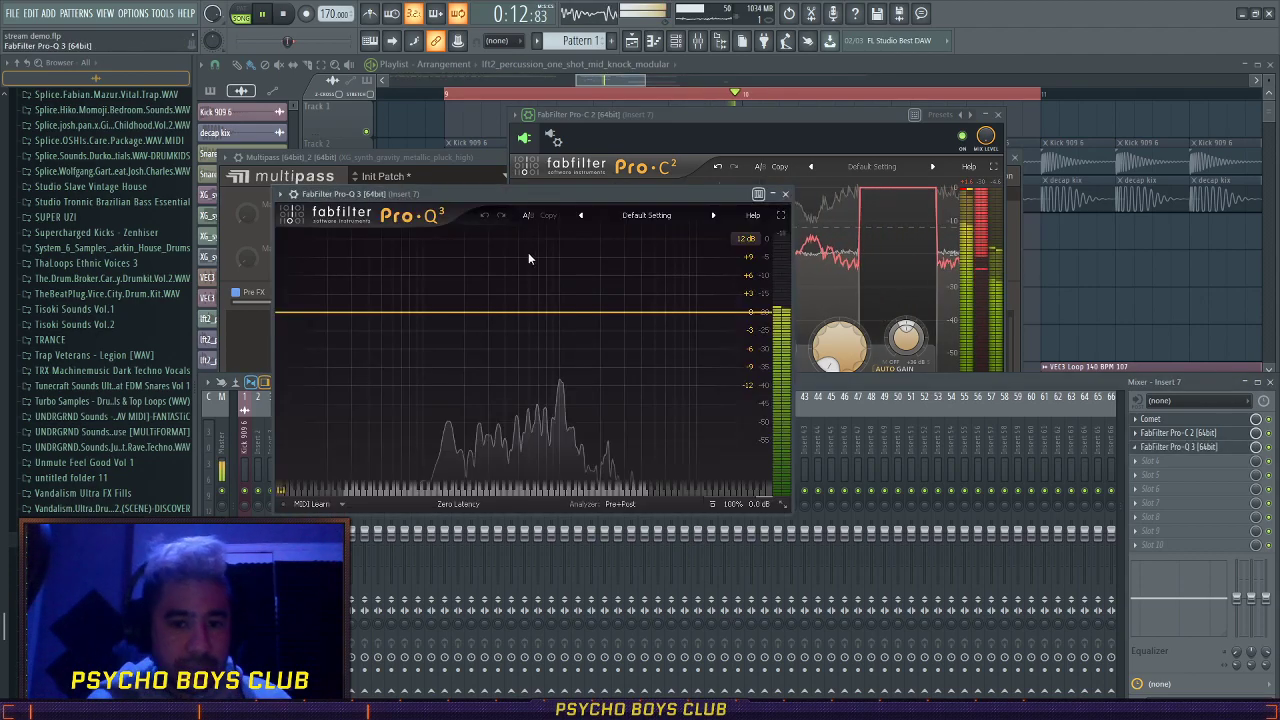
{"action": "double_click", "coordinate": [301, 314]}
{"action": "left_click_drag", "start_coordinate": [301, 314], "coordinate": [517, 330]}
{"action": "scroll", "coordinate": [517, 330], "scroll_direction": "down", "scroll_amount": 1}
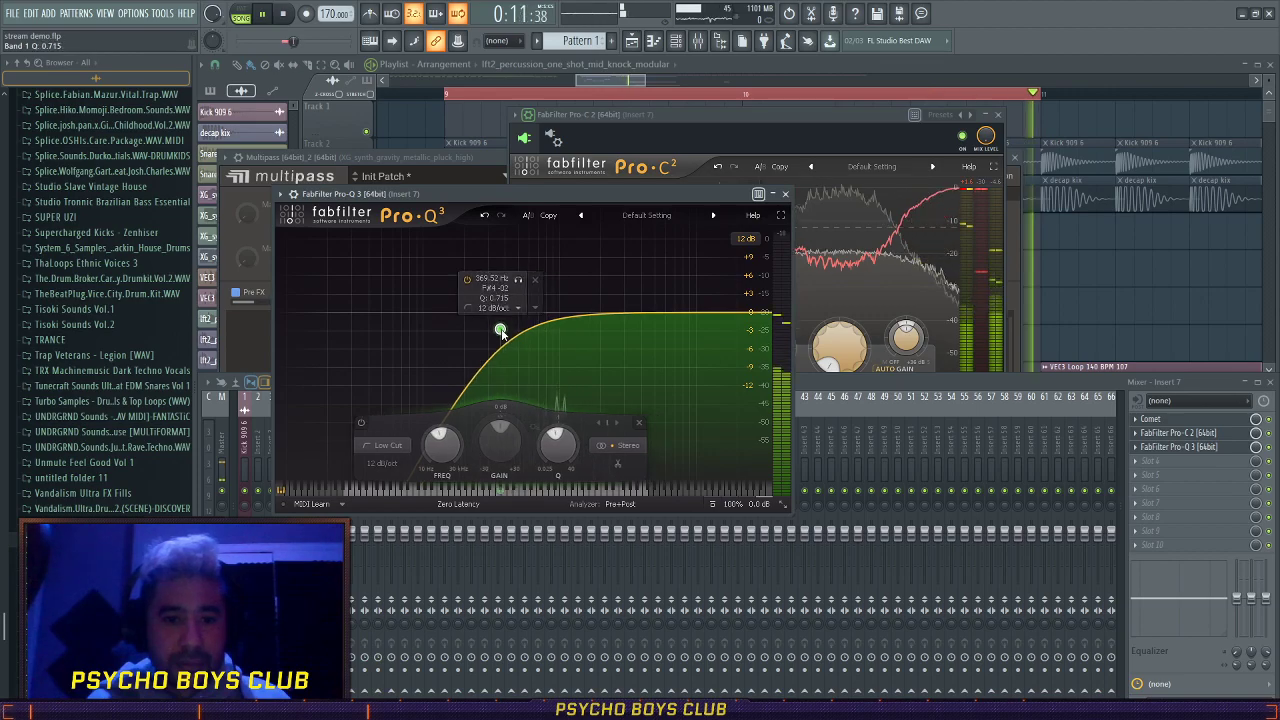
{"action": "left_click", "coordinate": [784, 192]}
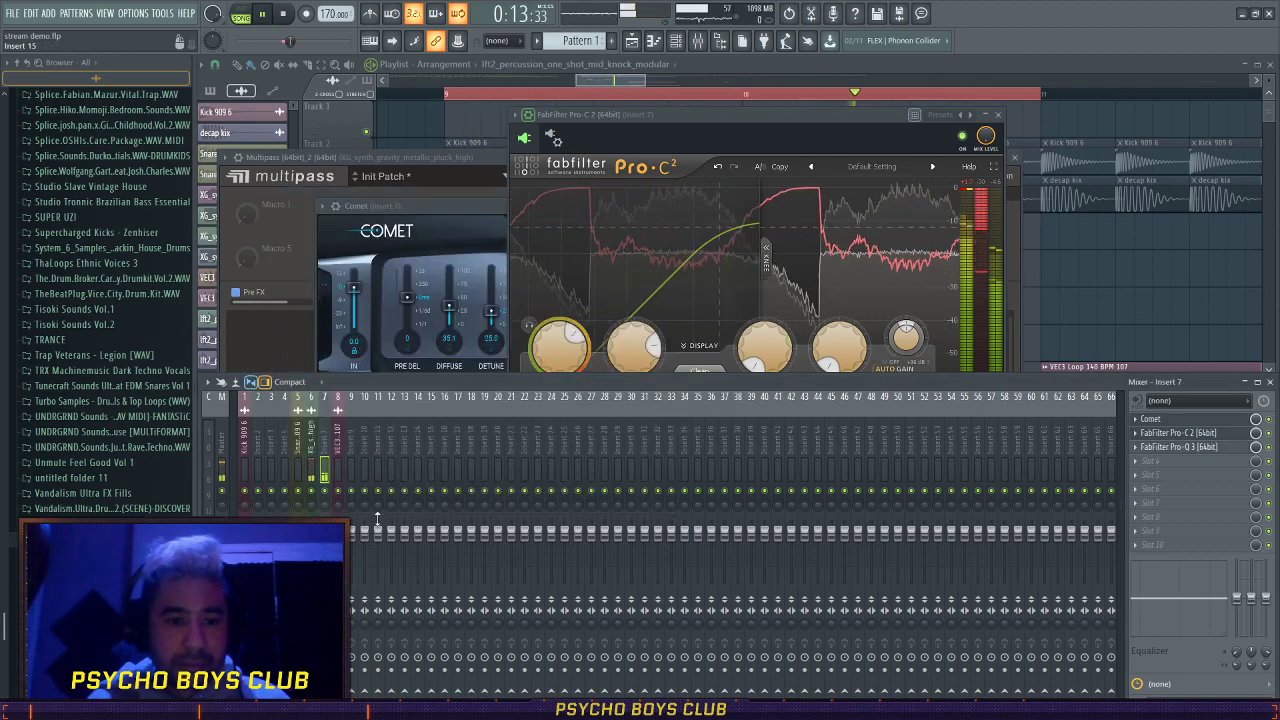
{"action": "left_click_drag", "start_coordinate": [222, 680], "coordinate": [222, 702]}
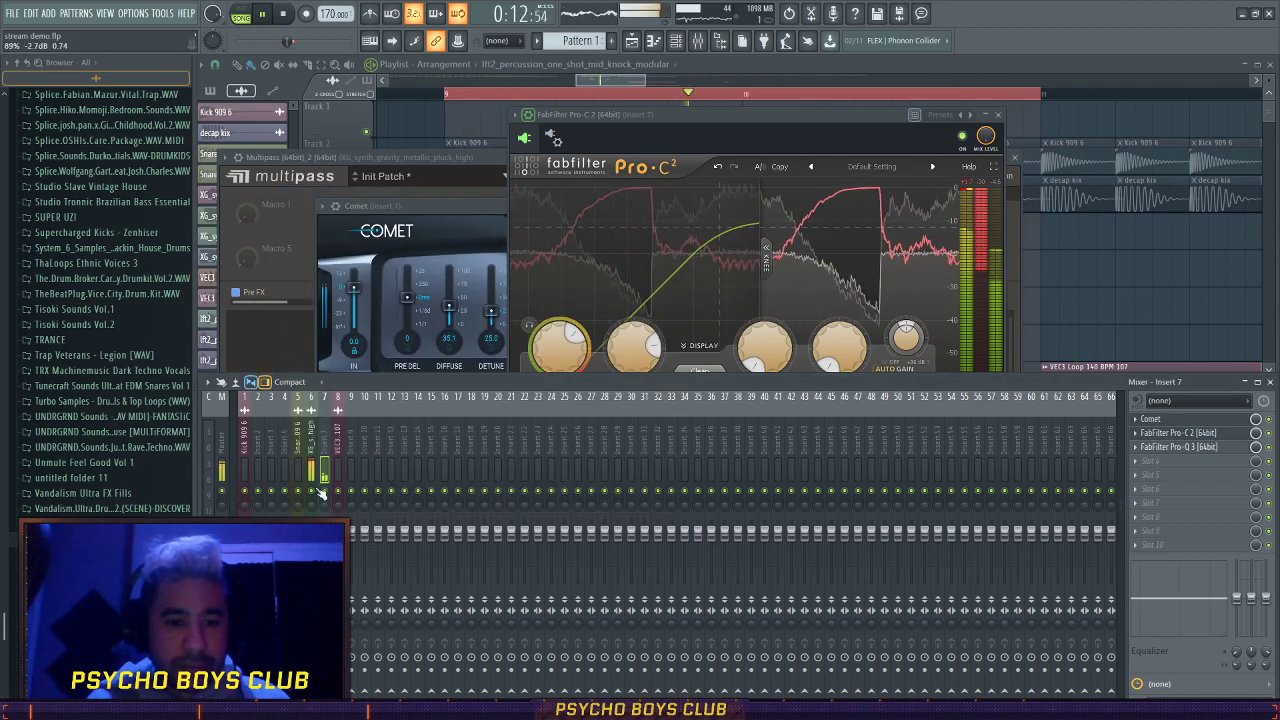
- Move Multipass down one slot on the XG_synth_gravity metallic pluck insert and load Camel Phat 3 in the freed third slot
{"action": "left_click", "coordinate": [311, 452]}
{"action": "scroll", "coordinate": [1171, 454], "scroll_direction": "down", "scroll_amount": 1}
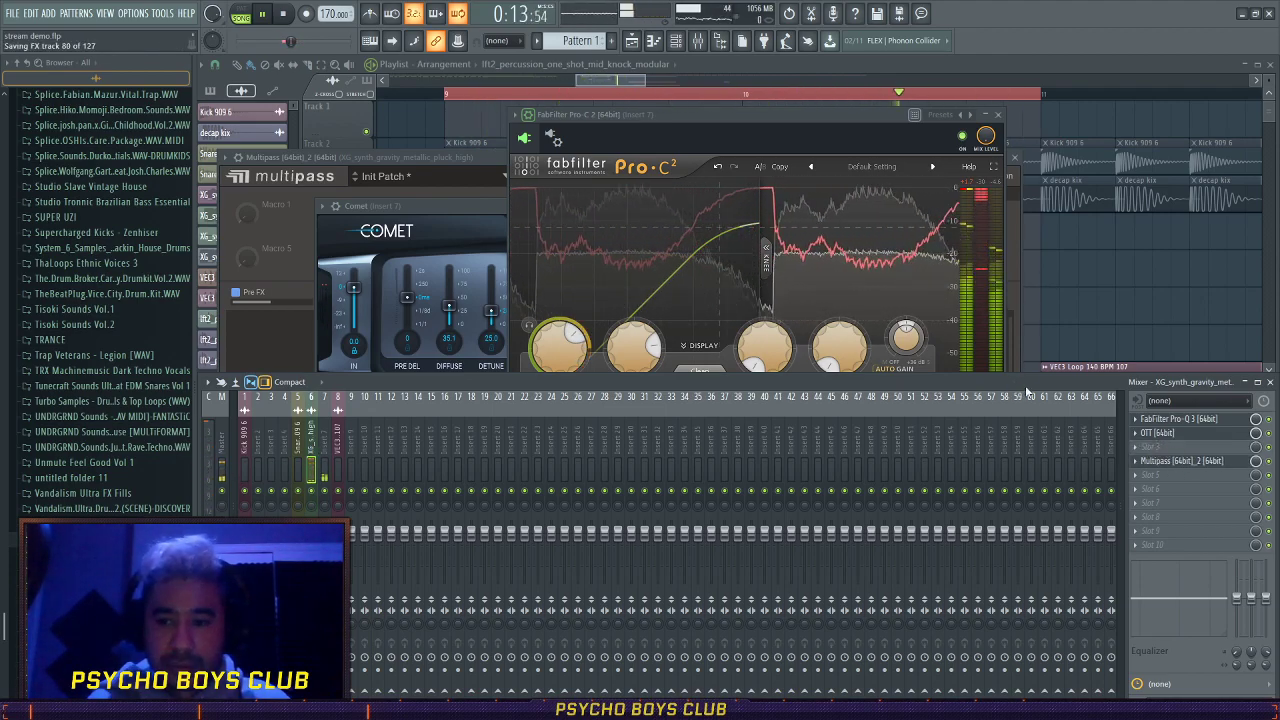
{"action": "left_click", "coordinate": [522, 60]}
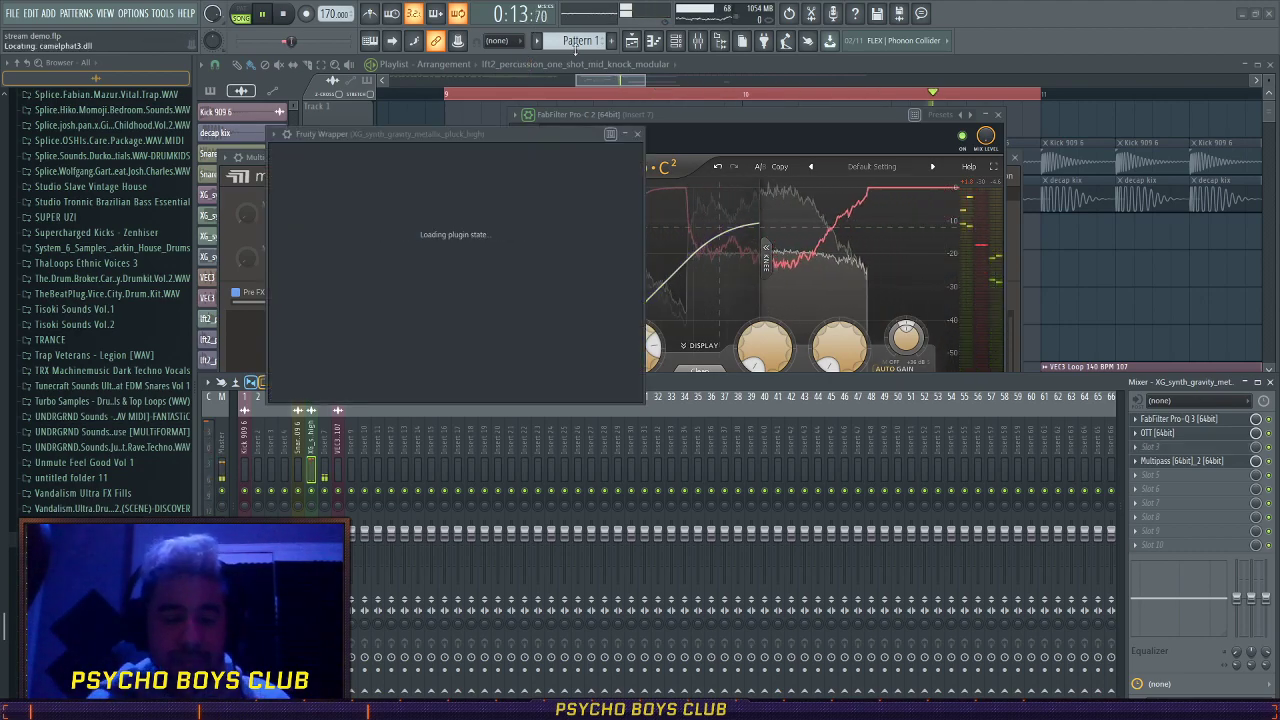
{"action": "scroll", "coordinate": [459, 201], "scroll_direction": "down", "scroll_amount": 1}
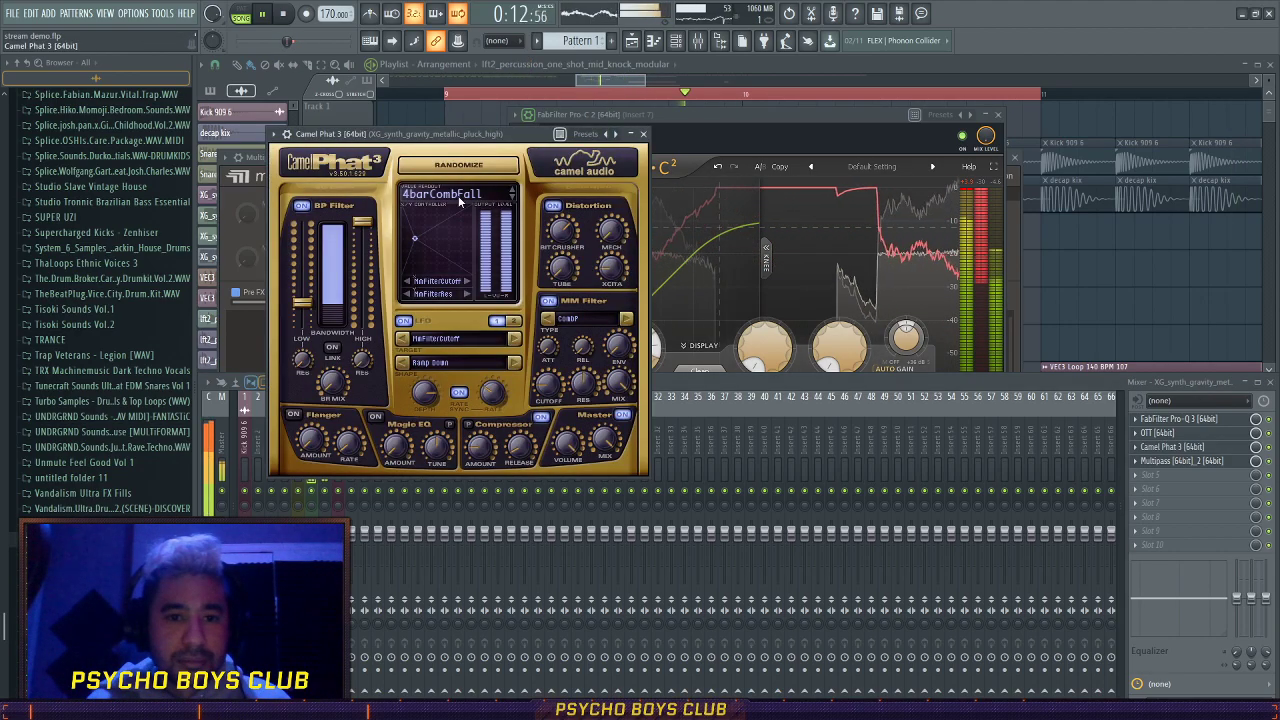
- Switch Camel Phat 3 to its blank preset with Distortion on, set the bit crusher to 13 Bit, and stop playback
{"action": "left_click", "coordinate": [553, 205]}
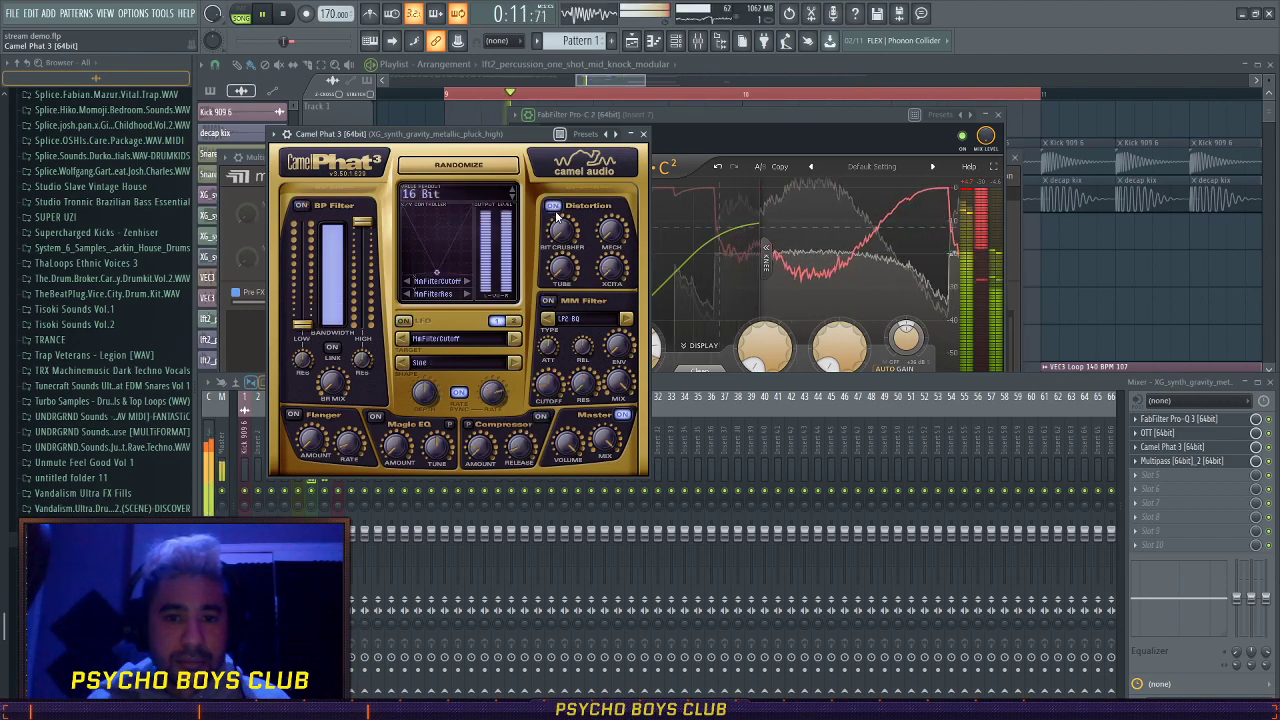
{"action": "left_click_drag", "start_coordinate": [540, 203], "coordinate": [504, 144]}
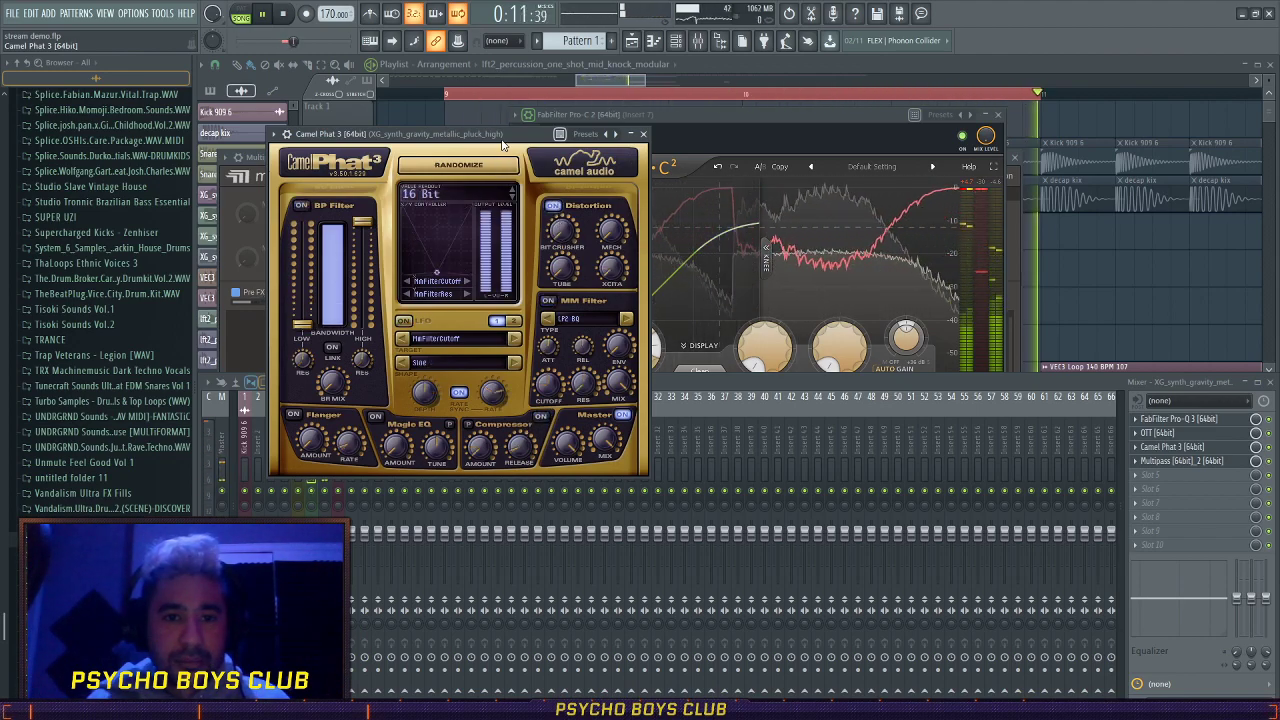
{"action": "left_click", "coordinate": [284, 15]}
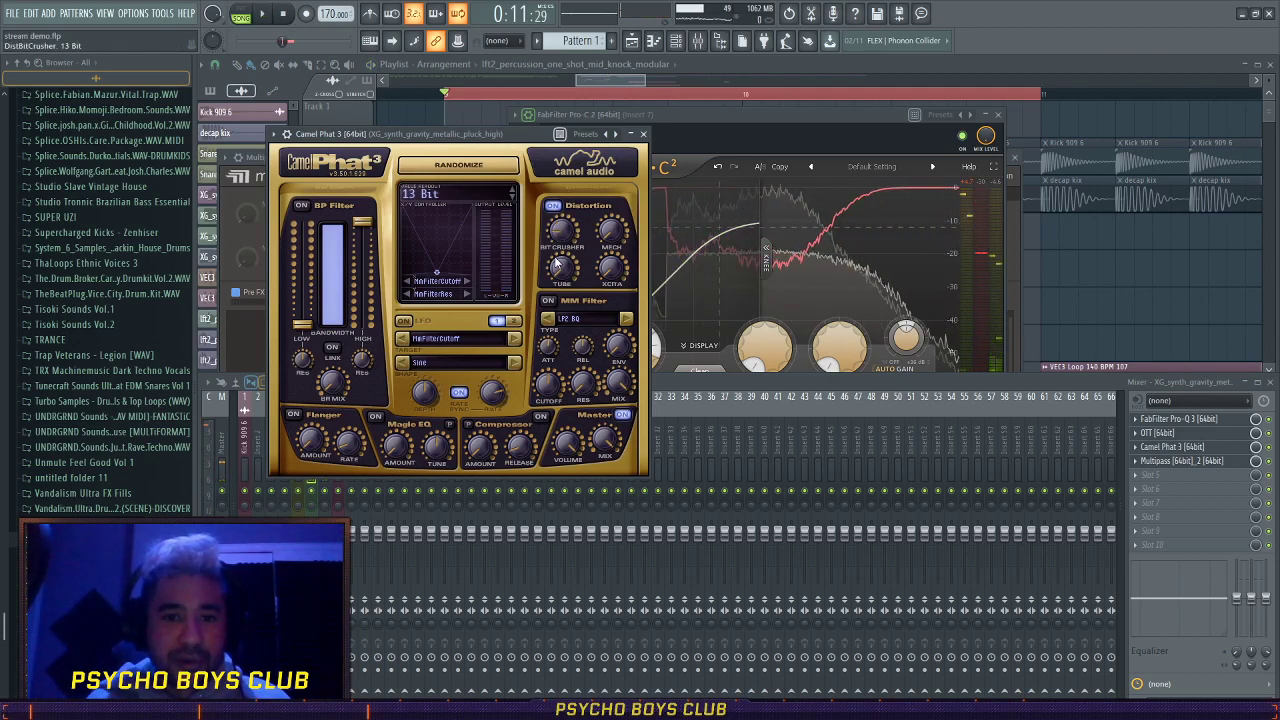
- Turn on Camel Phat 3's BP Filter, raise its low cutoff and restart playback
{"action": "left_click_drag", "start_coordinate": [505, 137], "coordinate": [700, 258]}
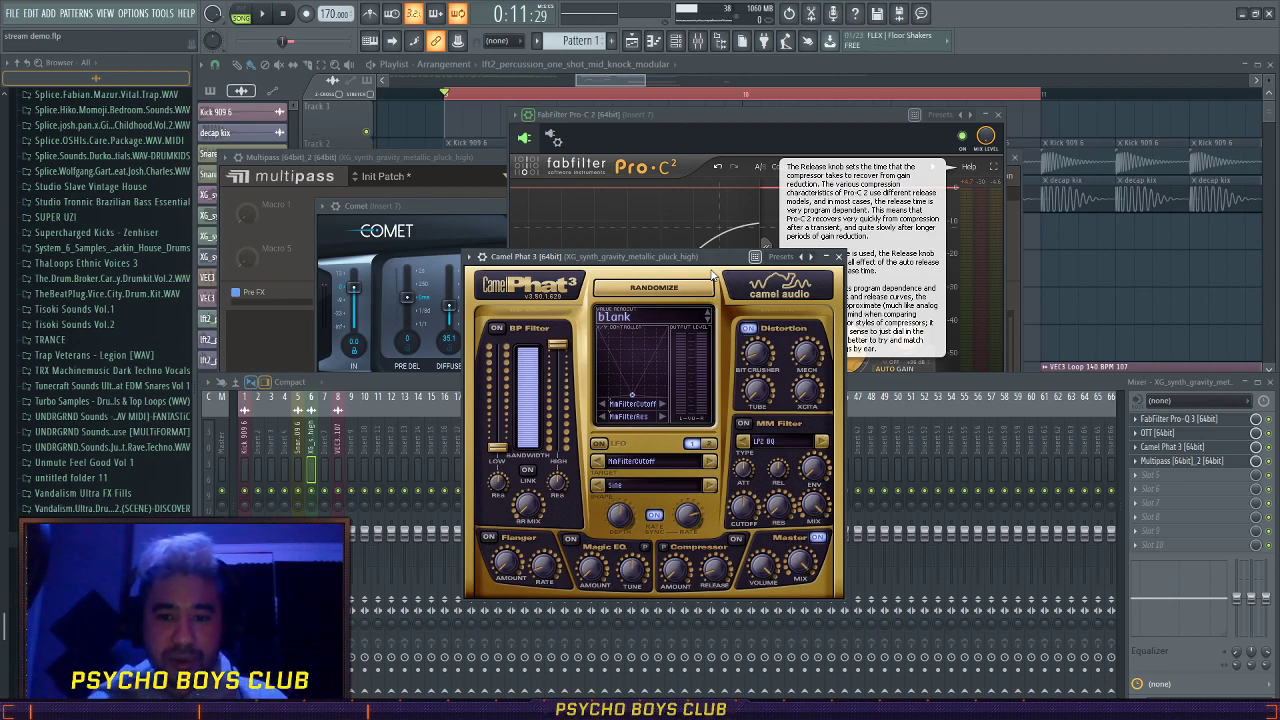
{"action": "left_click_drag", "start_coordinate": [685, 258], "coordinate": [641, 258]}
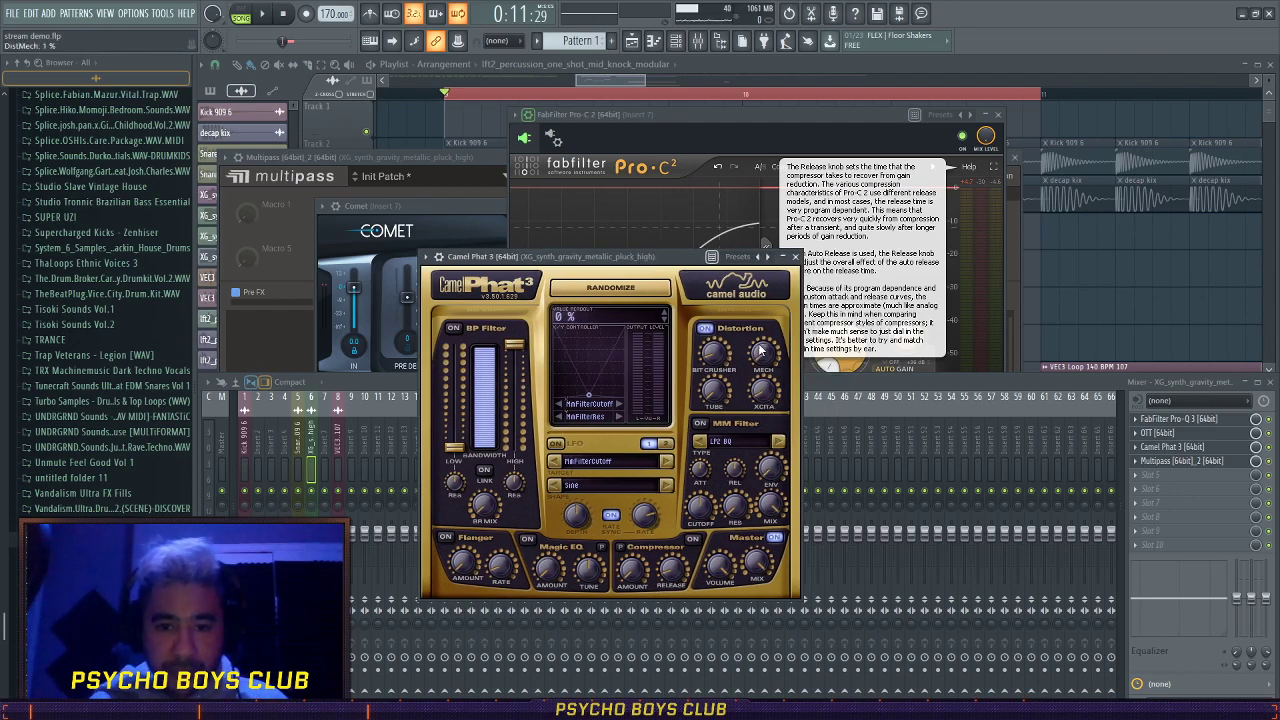
{"action": "key", "text": "space"}
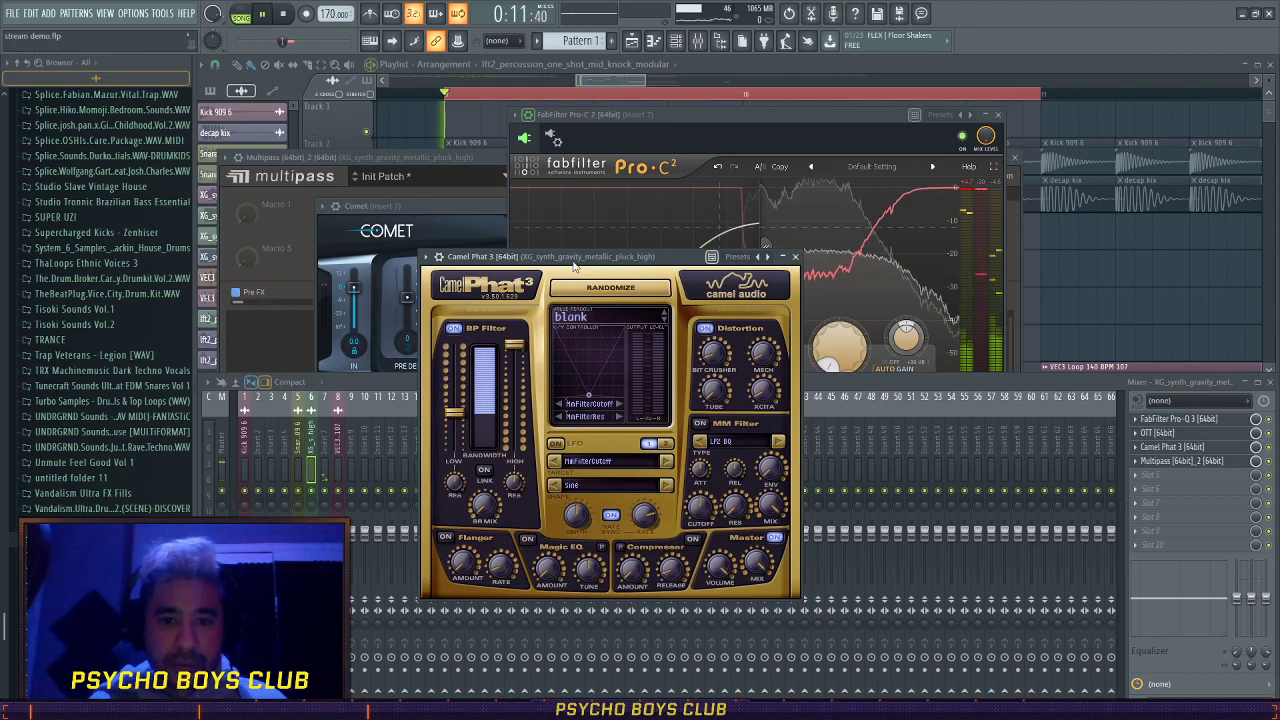
- Lower the low cutoff of Camel Phat 3's BP Filter, then load kHs Formant Filter in slot 5 and shift its formant point
{"action": "left_click_drag", "start_coordinate": [454, 412], "coordinate": [456, 444]}
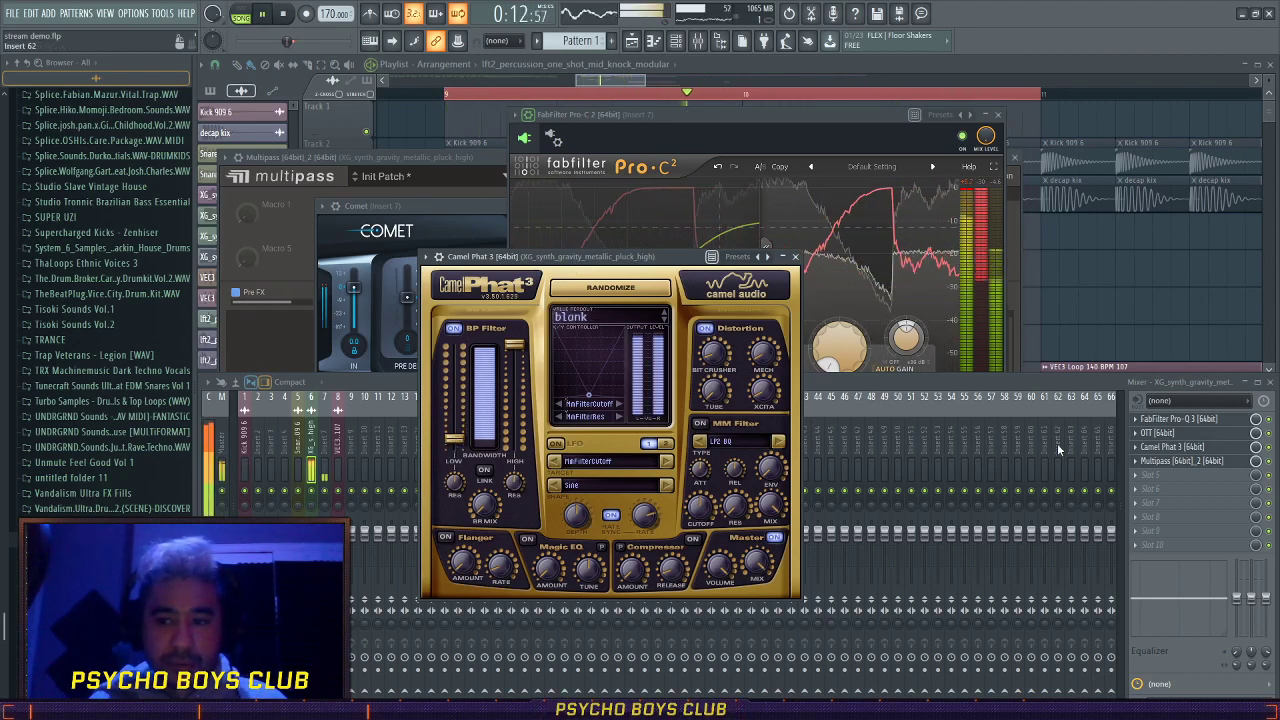
{"action": "left_click", "coordinate": [1140, 476]}
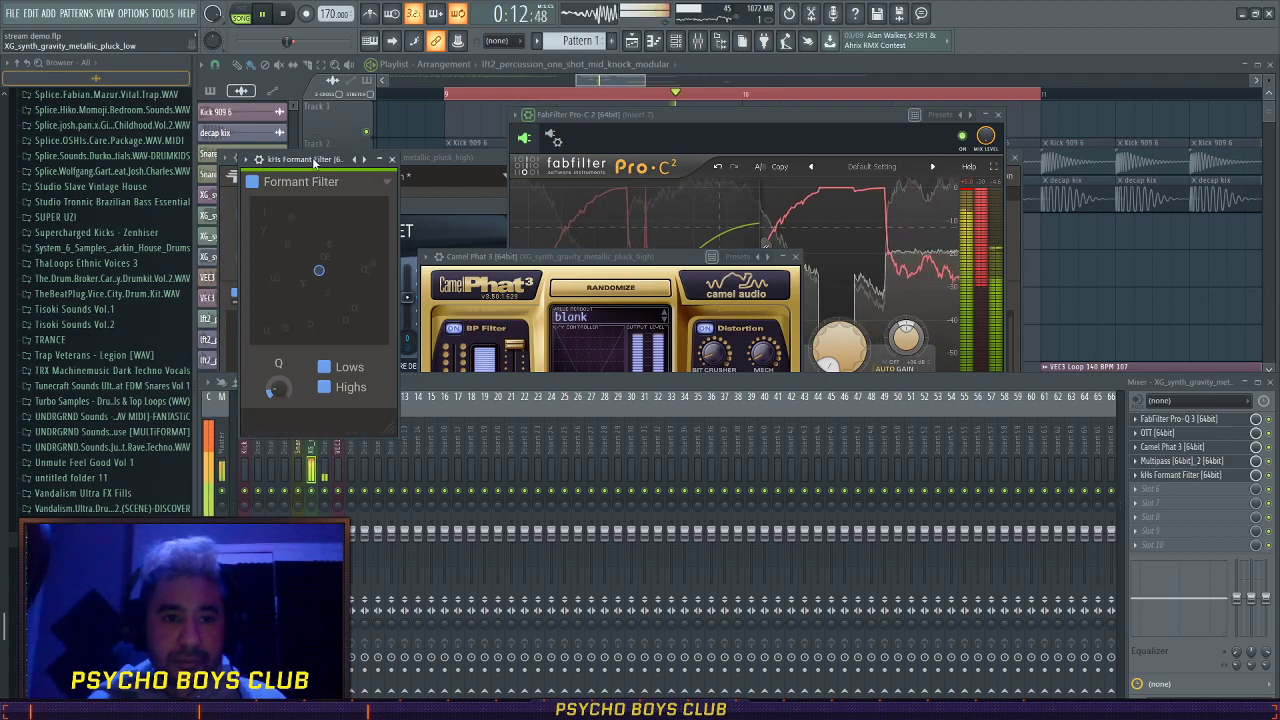
{"action": "left_click_drag", "start_coordinate": [308, 161], "coordinate": [582, 279]}
{"action": "mouse_move", "coordinate": [562, 380]}
{"action": "left_mouse_down"}
{"action": "mouse_move", "coordinate": [591, 375]}
{"action": "mouse_move", "coordinate": [522, 430]}
{"action": "mouse_move", "coordinate": [510, 390]}
{"action": "mouse_move", "coordinate": [547, 369]}
{"action": "left_mouse_up"}
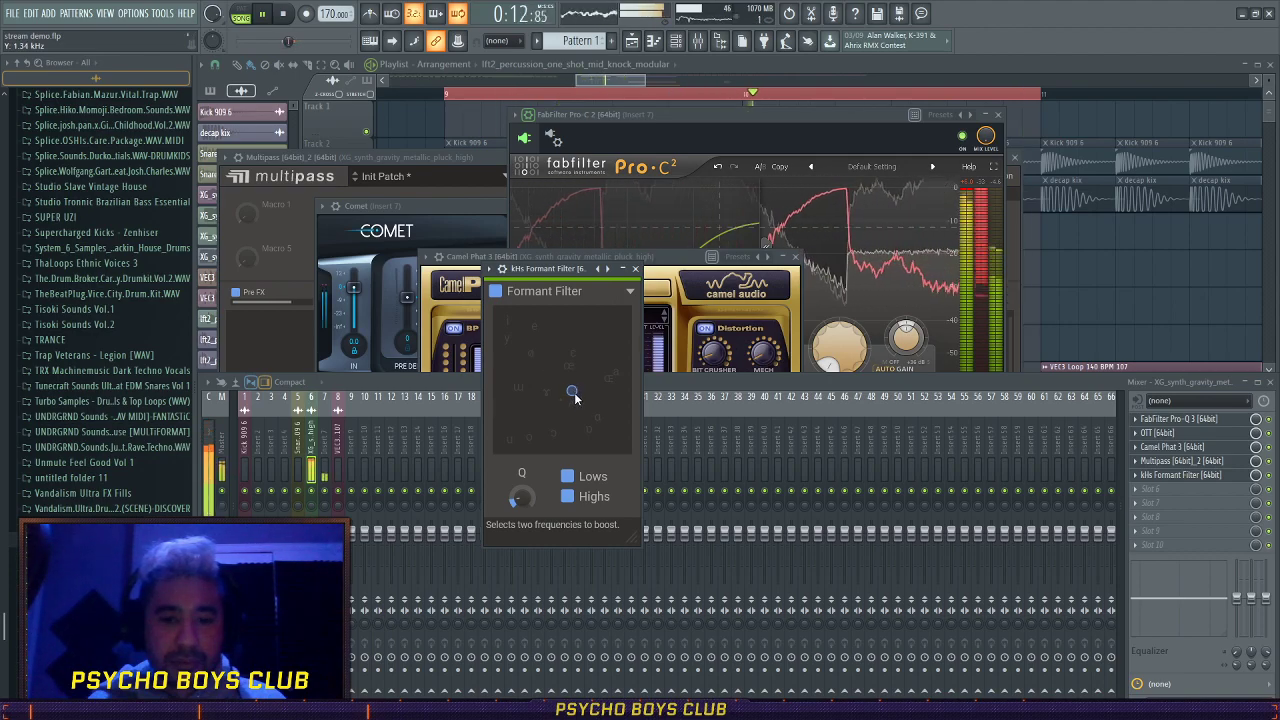
{"action": "left_click_drag", "start_coordinate": [557, 399], "coordinate": [570, 370]}
- Unmute the Kick 909 6 track in the playlist
{"action": "left_click", "coordinate": [1091, 329]}
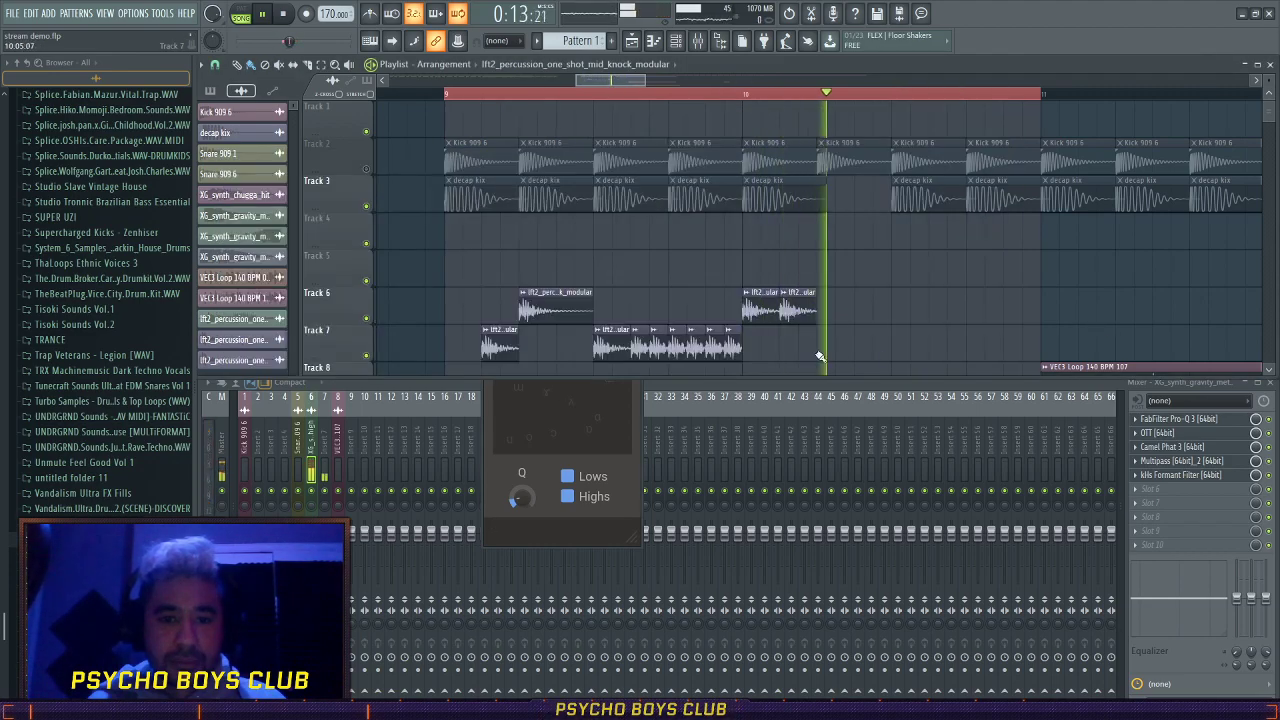
{"action": "left_click", "coordinate": [366, 168]}
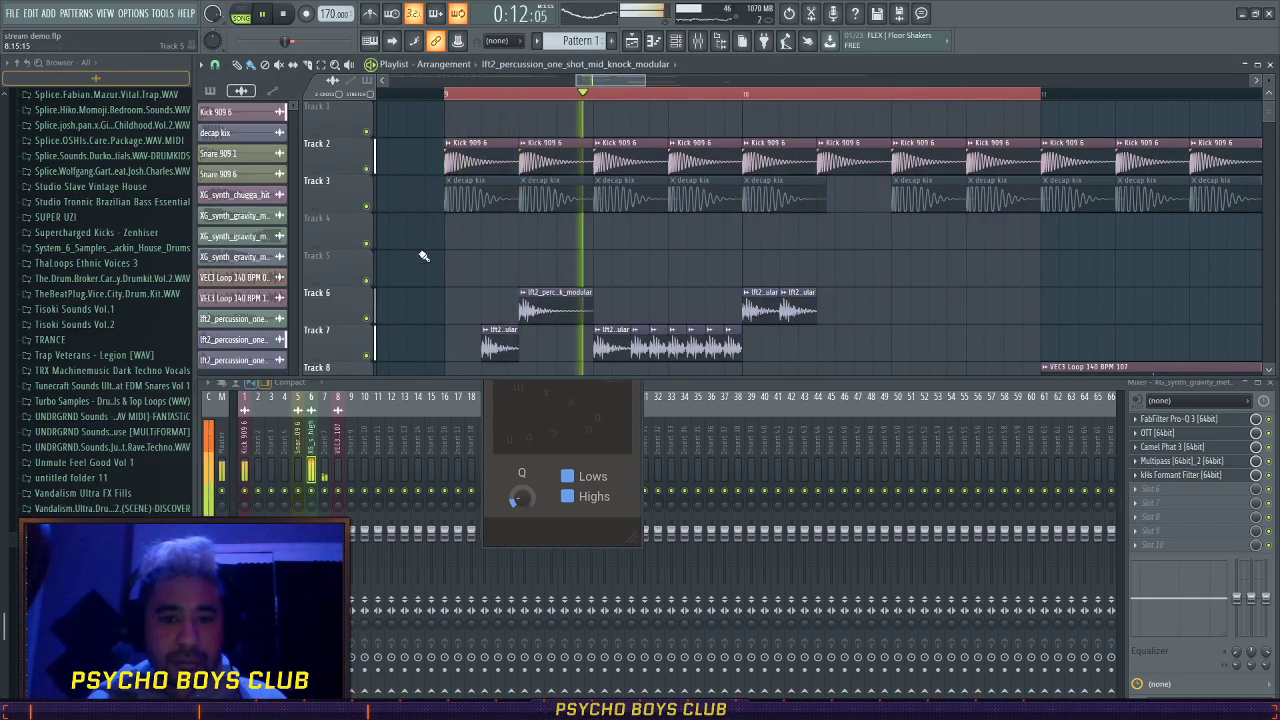
{"action": "right_click", "coordinate": [713, 345]}
{"action": "right_click", "coordinate": [732, 344]}
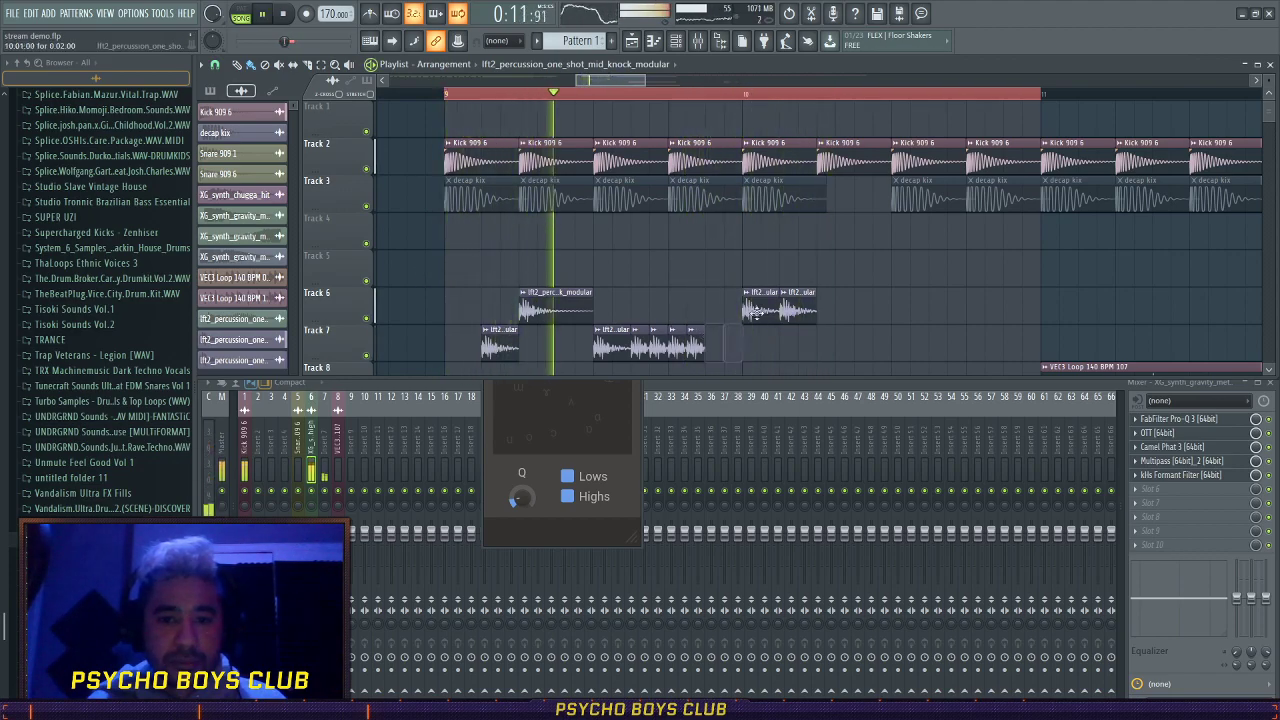
{"action": "left_click", "coordinate": [716, 308]}
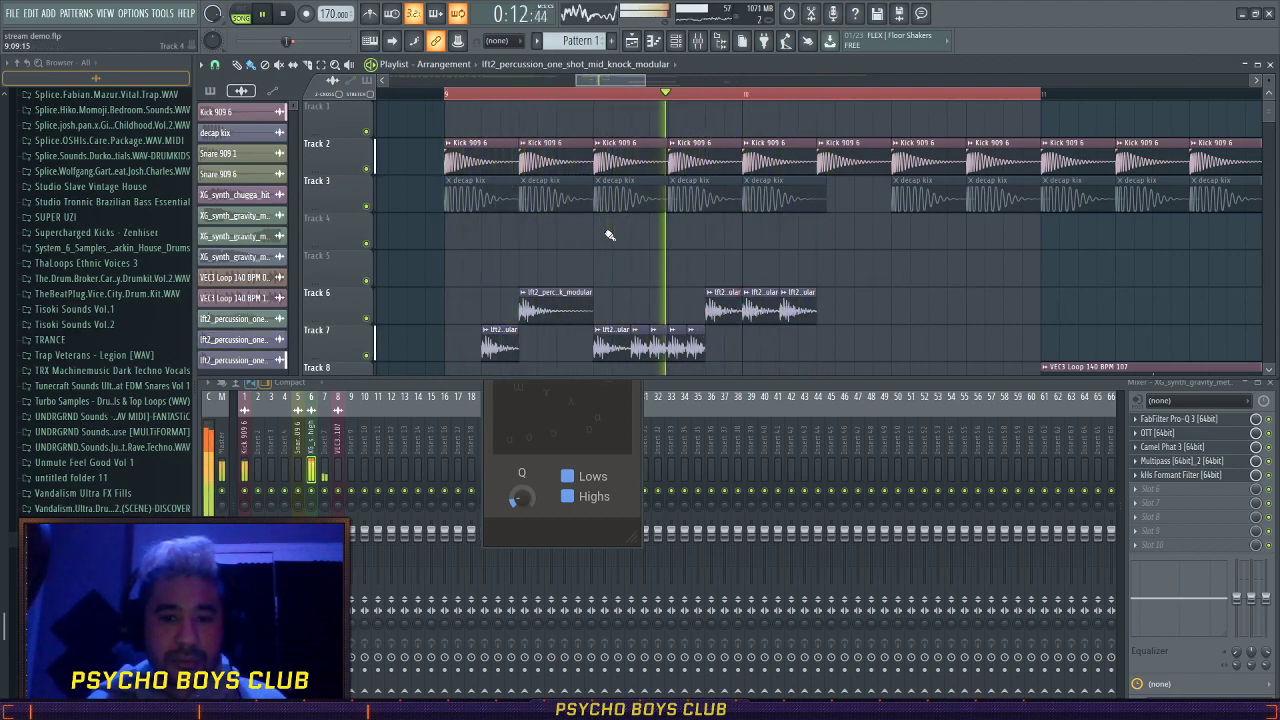
{"action": "right_click", "coordinate": [715, 318]}
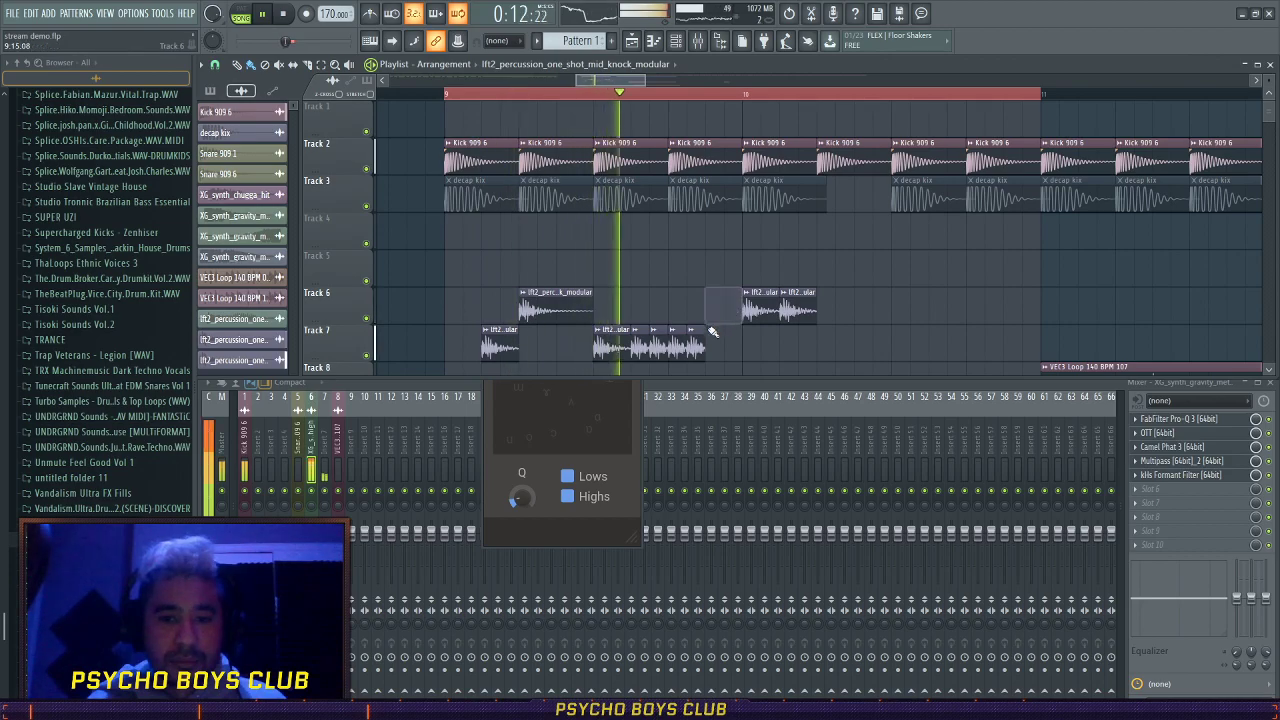
{"action": "key", "text": "space"}
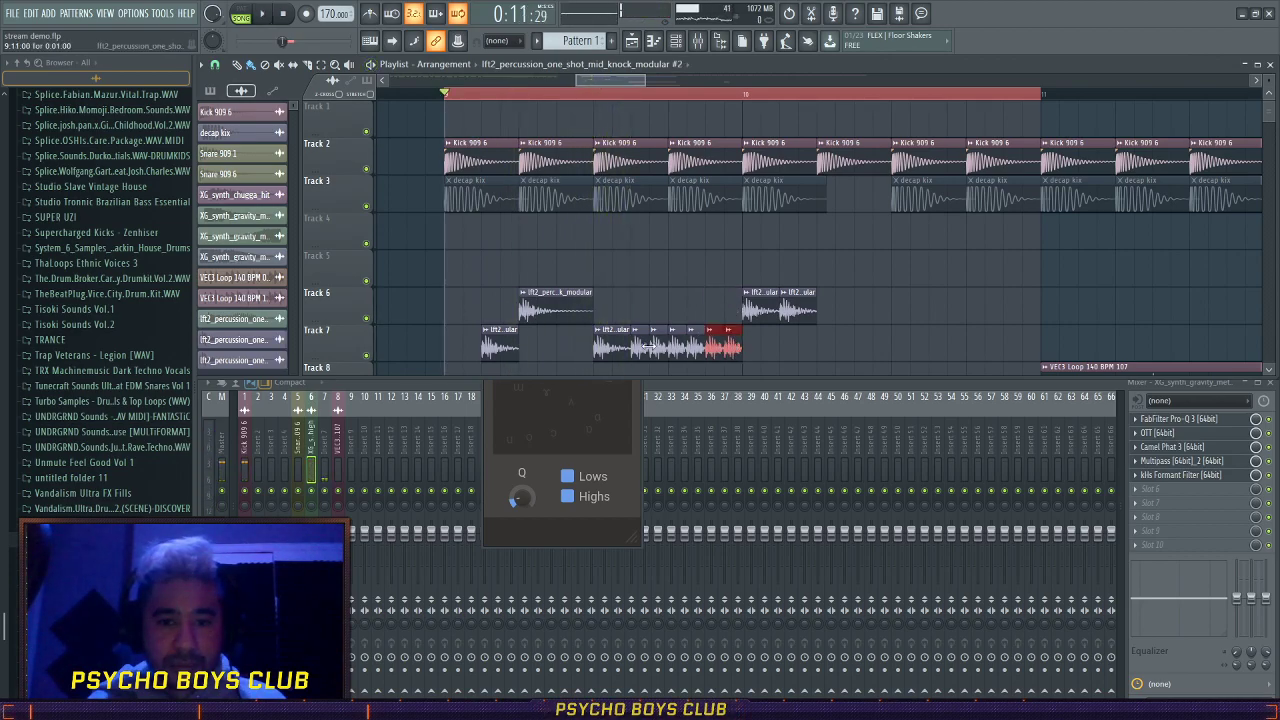
- Open the knock_modular #2 channel settings and adjust its channel pitch while auditioning the loop
{"action": "double_click", "coordinate": [648, 346]}
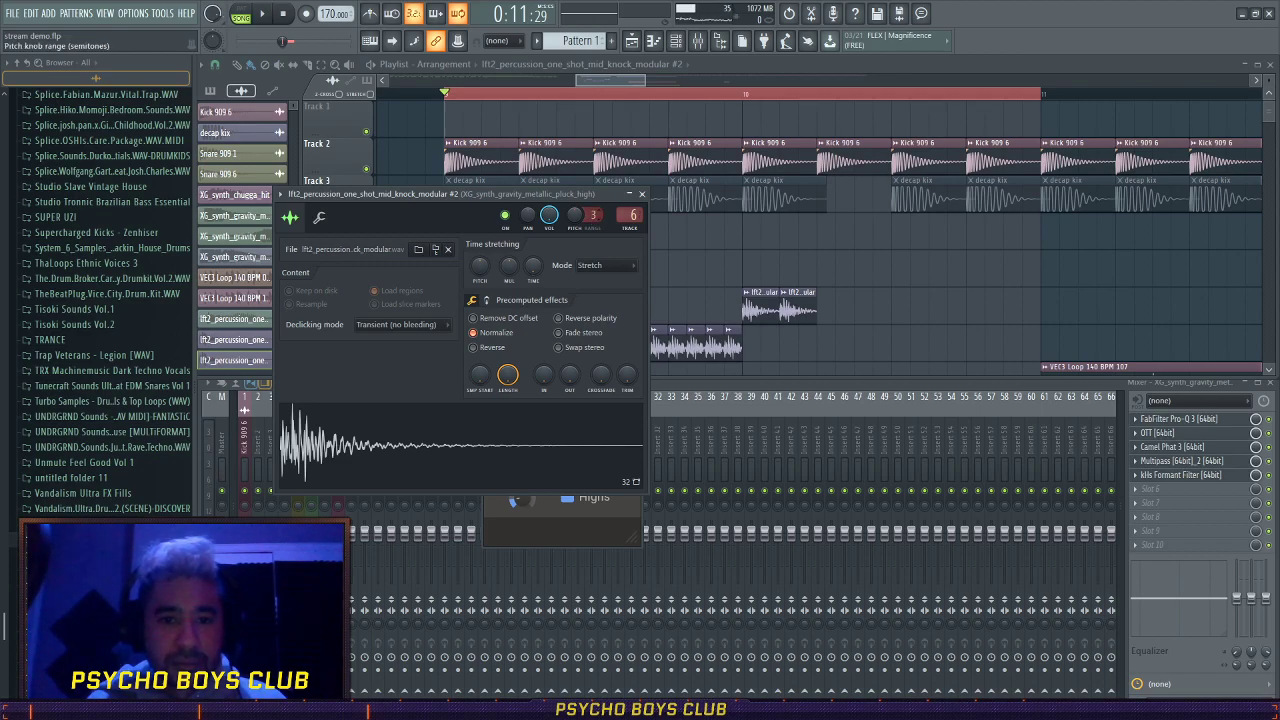
{"action": "key", "text": "space"}
{"action": "left_click_drag", "start_coordinate": [575, 215], "coordinate": [593, 228]}
{"action": "left_click_drag", "start_coordinate": [574, 215], "coordinate": [574, 245]}
{"action": "key", "text": "space"}
{"action": "key", "text": "space"}
- Mute the two Track 6 knock clips at bar 10 and fill Track 7 with repeated short knock clips up to bar 11
{"action": "right_click", "coordinate": [689, 252]}
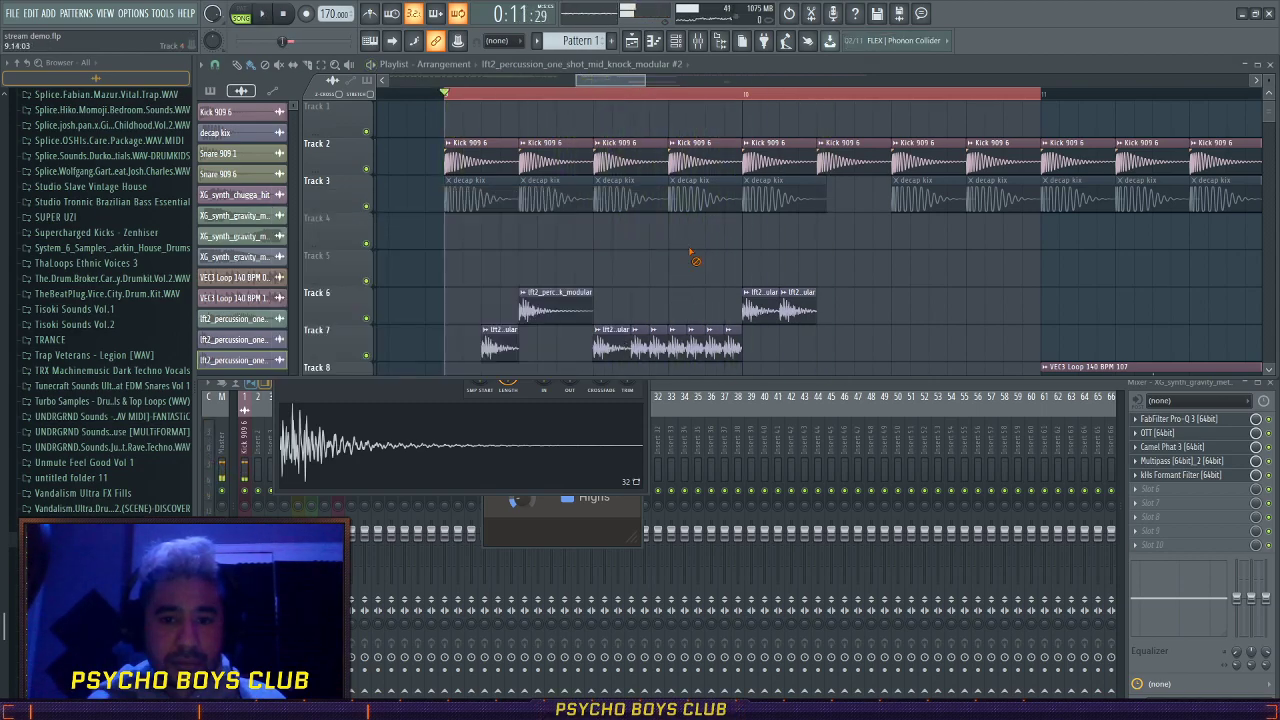
{"action": "scroll", "coordinate": [757, 315], "scroll_direction": "down", "scroll_amount": 3}
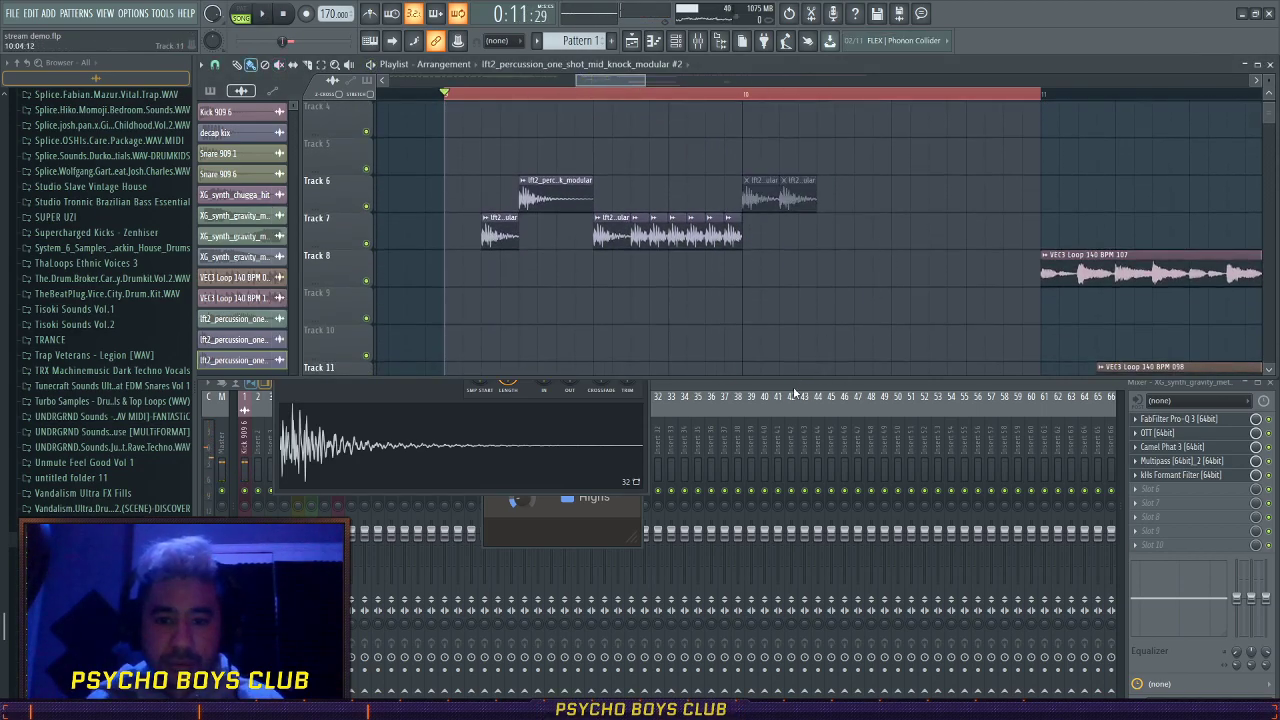
{"action": "key", "text": "F9"}
{"action": "left_click", "coordinate": [324, 450]}
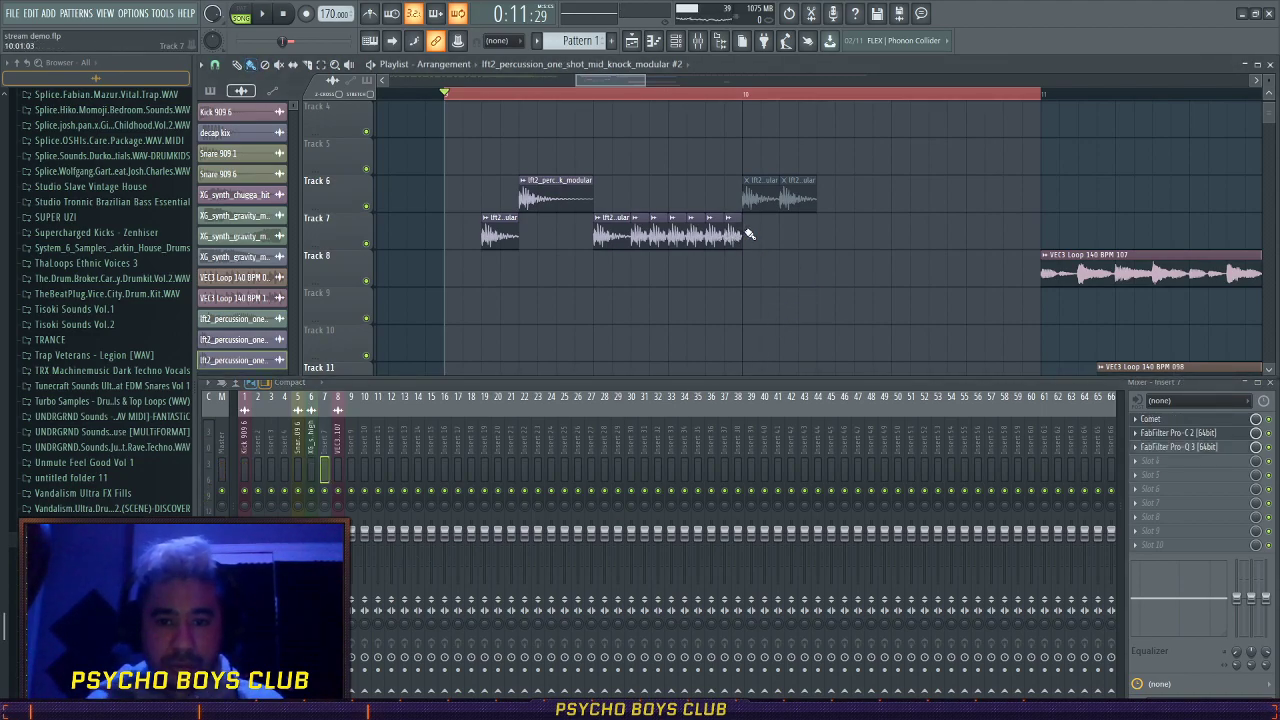
{"action": "left_click_drag", "start_coordinate": [749, 234], "coordinate": [906, 231]}
{"action": "left_click_drag", "start_coordinate": [974, 267], "coordinate": [940, 277]}
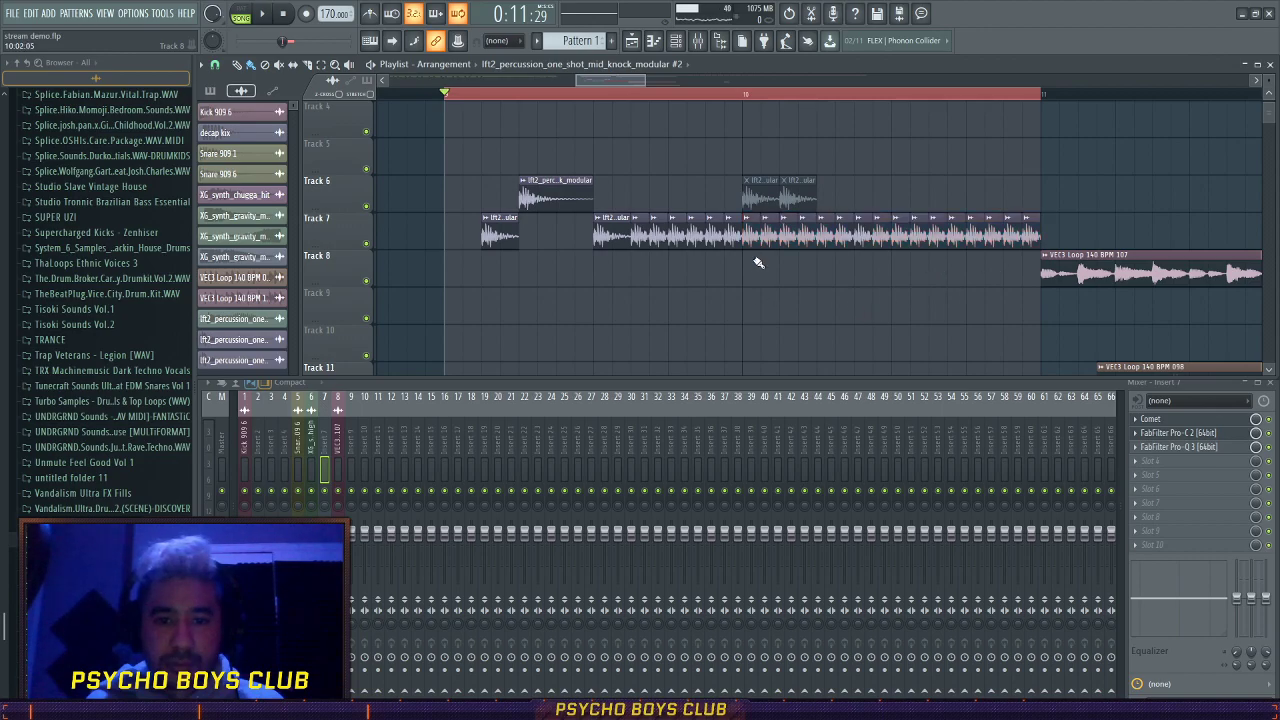
- Create a channel pitch automation clip for knock_modular #2 on Track 8 from 9:13, rising and falling over two beats
{"action": "left_click_drag", "start_coordinate": [669, 94], "coordinate": [743, 118]}
{"action": "double_click", "coordinate": [713, 231]}
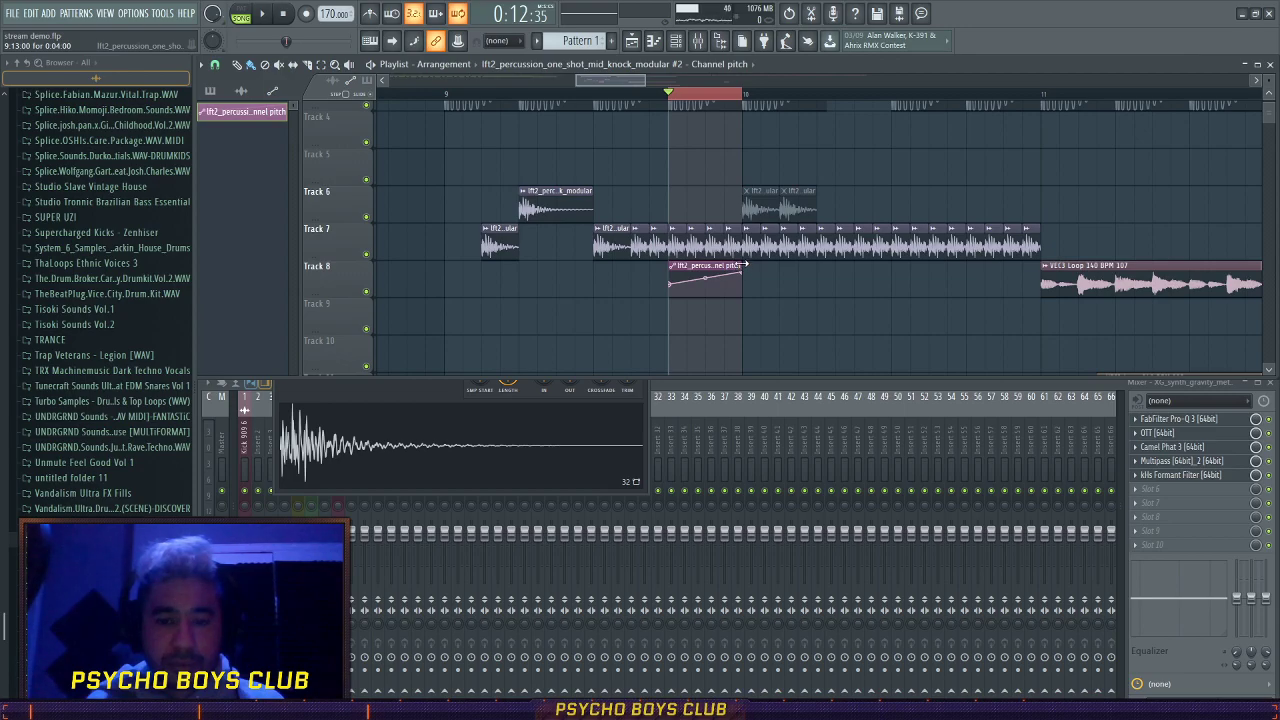
{"action": "left_click_drag", "start_coordinate": [800, 266], "coordinate": [946, 268]}
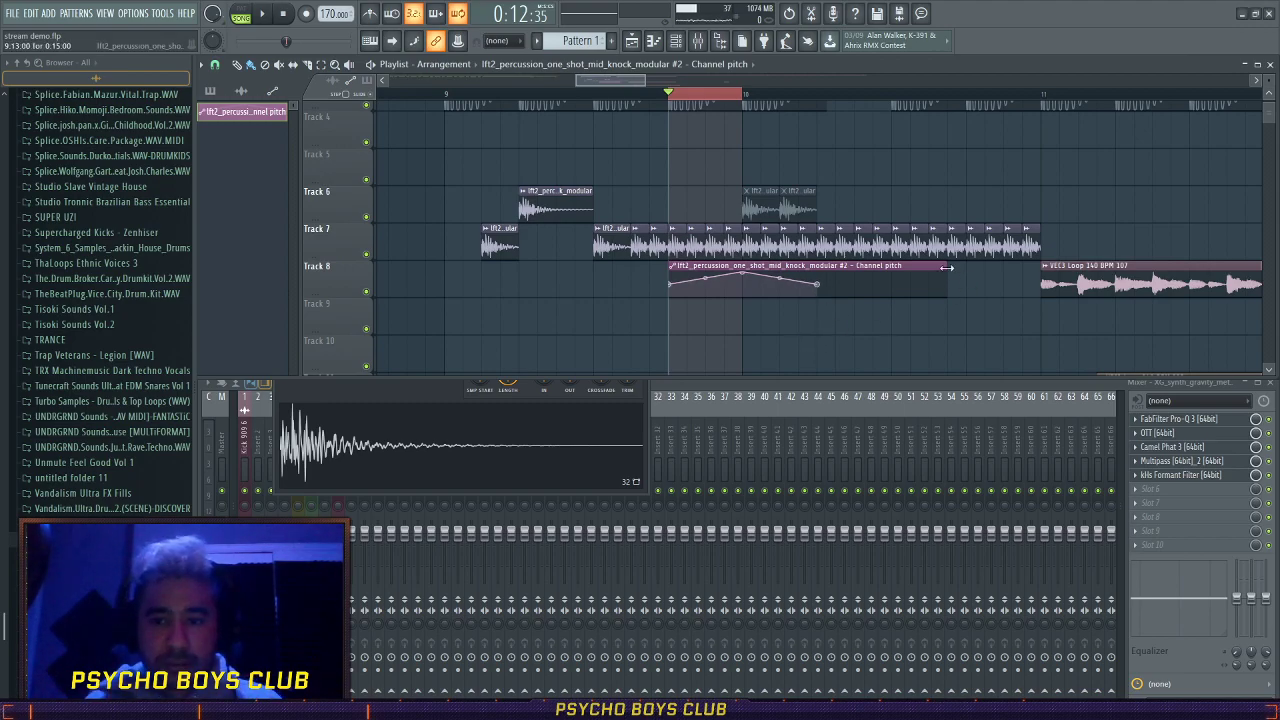
{"action": "left_click_drag", "start_coordinate": [950, 268], "coordinate": [856, 266]}
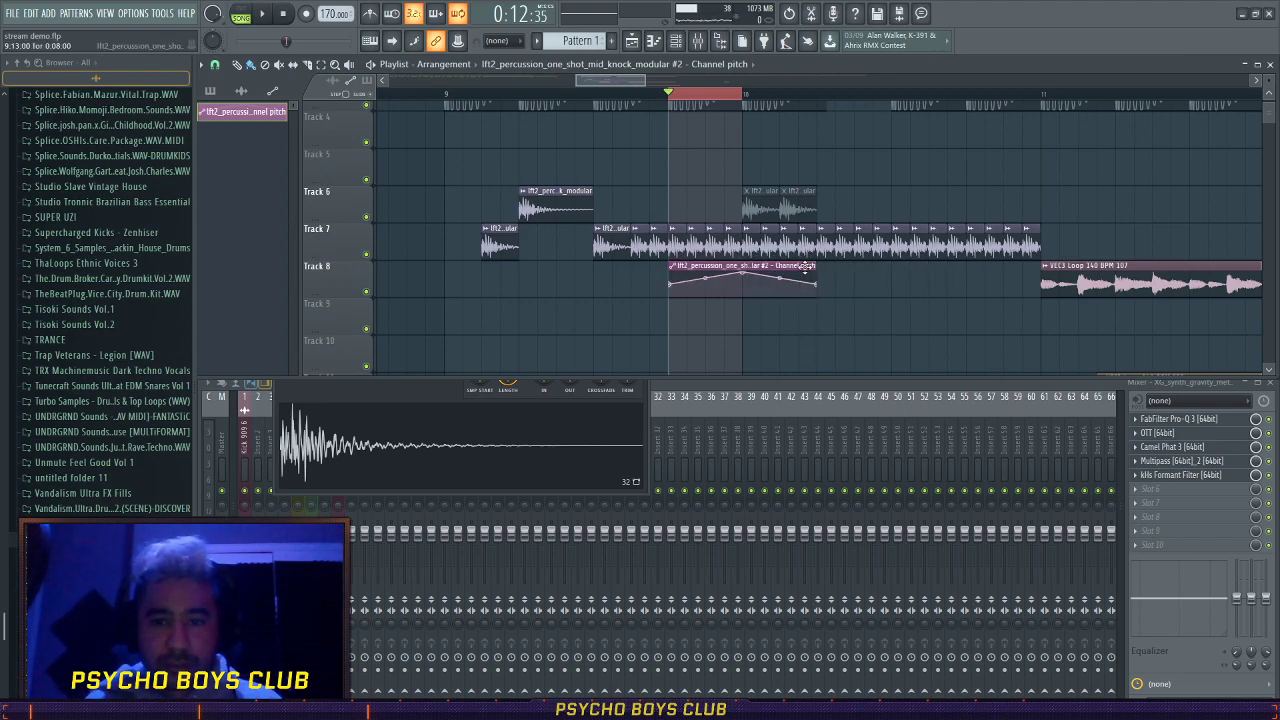
- Duplicate the pitch automation clip directly after itself on Track 8 and play the loop over bars 9 to 11
{"action": "left_click_drag", "start_coordinate": [576, 298], "coordinate": [1006, 286]}
{"action": "mouse_move", "coordinate": [733, 266]}
{"action": "left_mouse_down"}
{"action": "mouse_move", "coordinate": [662, 265]}
{"action": "mouse_move", "coordinate": [738, 268]}
{"action": "left_mouse_up"}
{"action": "left_click_drag", "start_coordinate": [444, 97], "coordinate": [1043, 149]}
{"action": "key", "text": "space"}
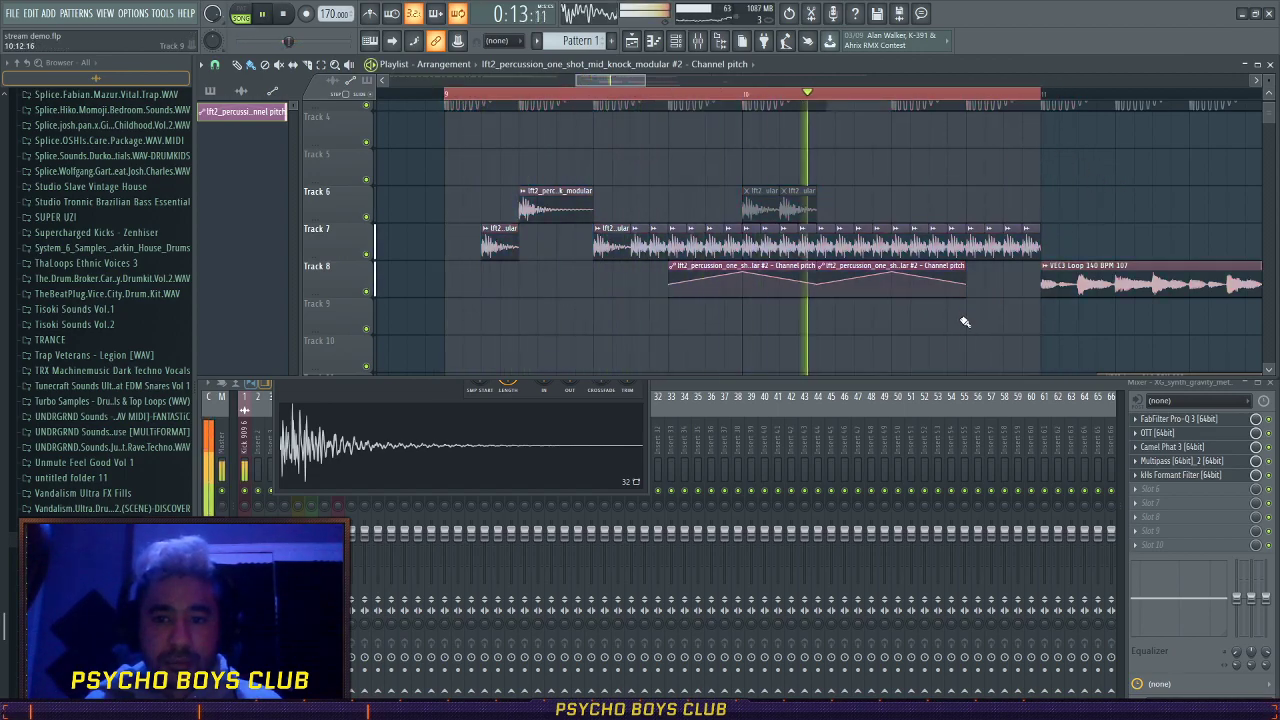
- Delete the last four short knock clips on Track 7 before bar 11, close the knock channel settings and stop playback
{"action": "right_click", "coordinate": [998, 246]}
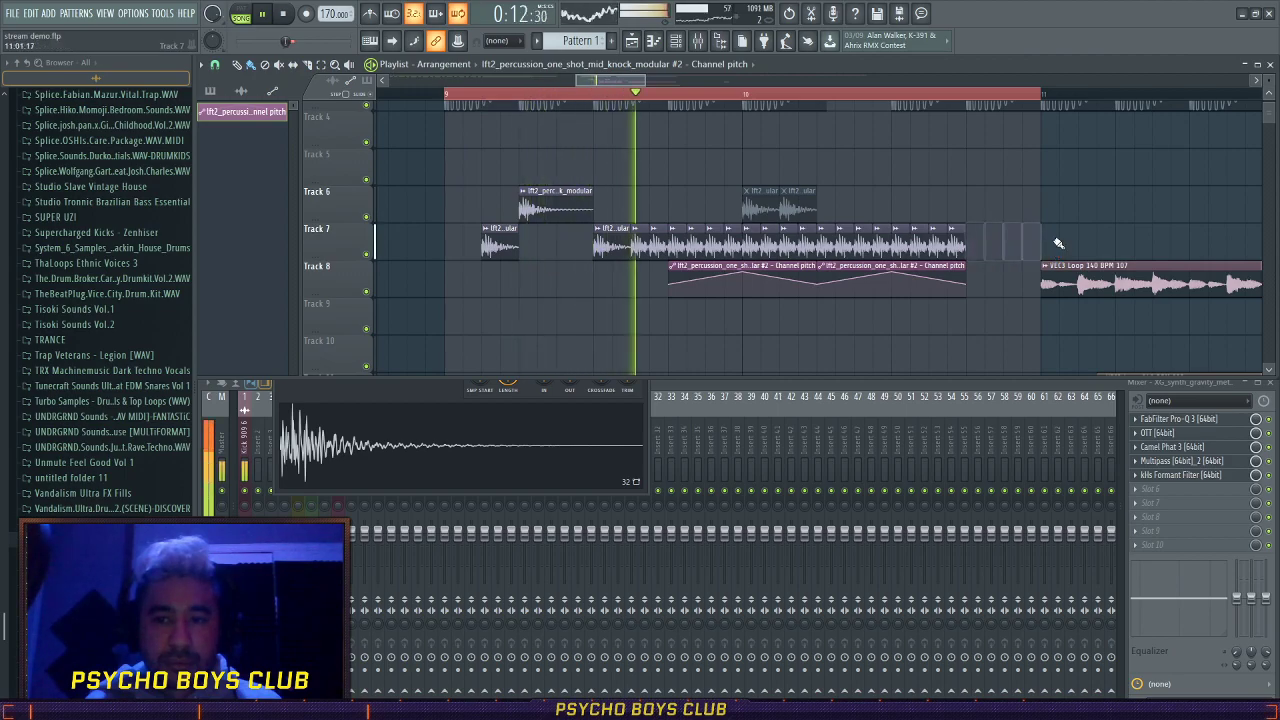
{"action": "left_click", "coordinate": [457, 398]}
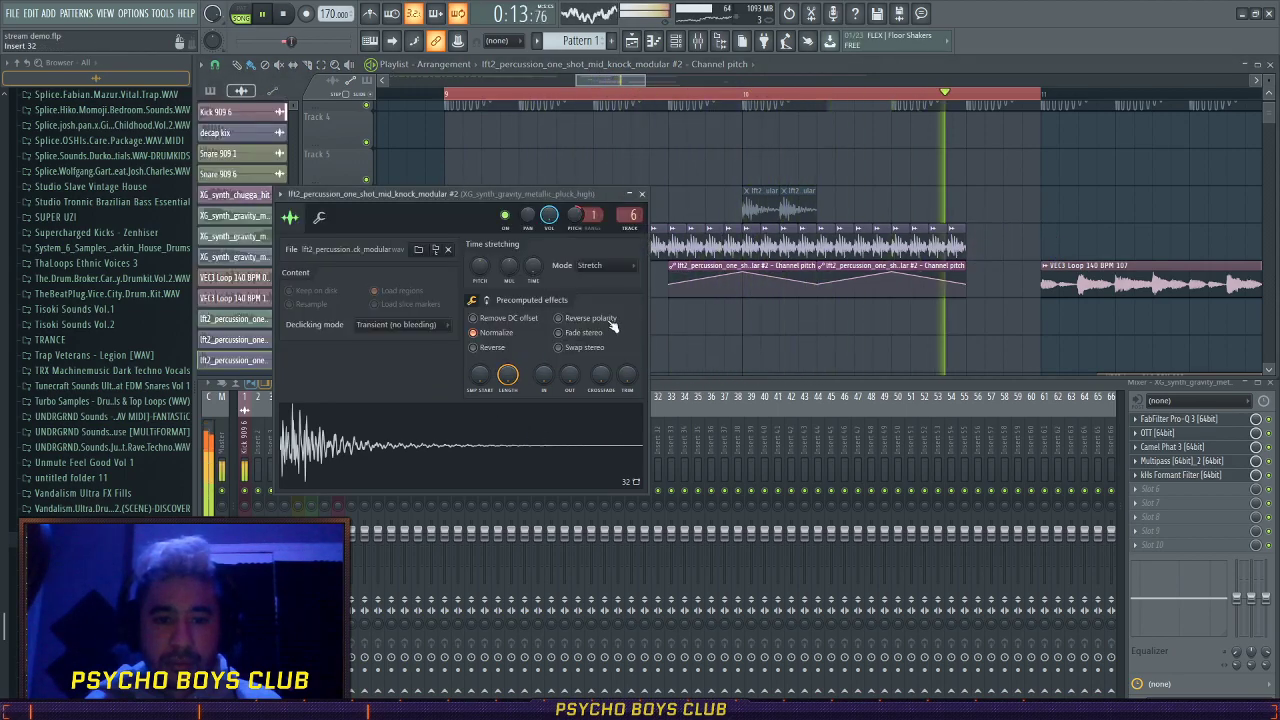
{"action": "left_click", "coordinate": [641, 193]}
{"action": "key", "text": "space"}
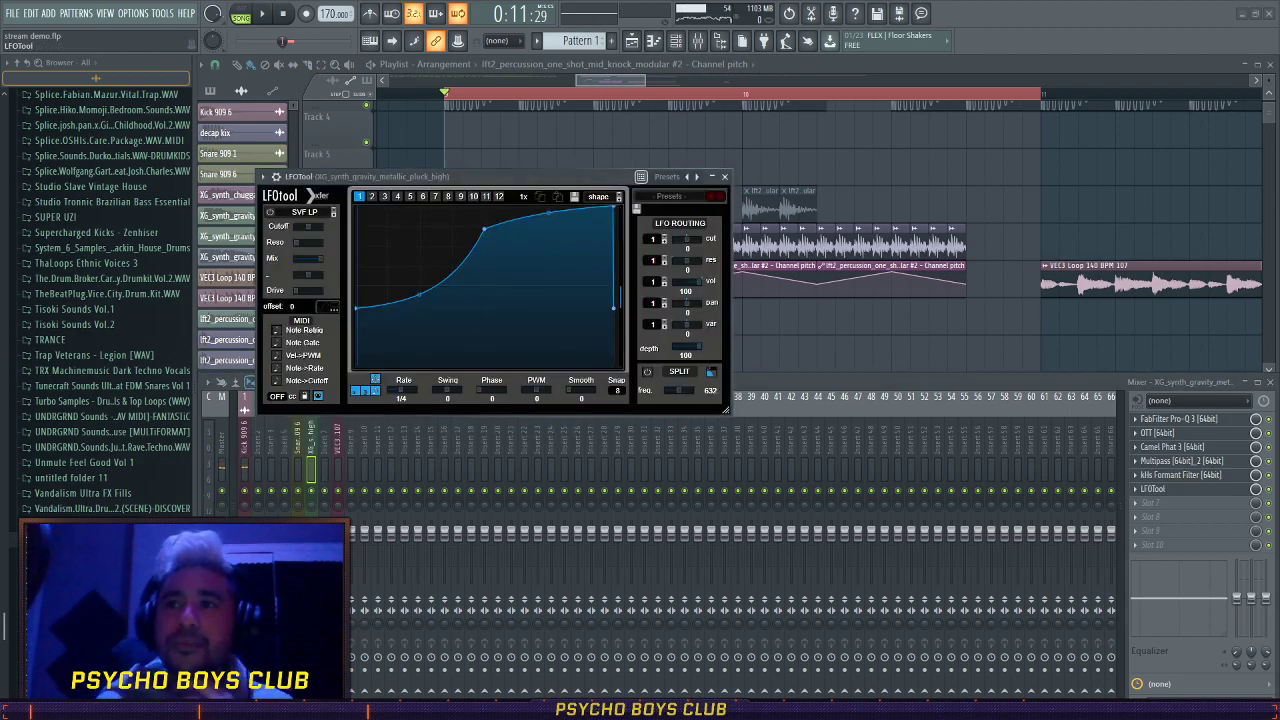
- Reshape LFOTool's volume curve during playback, moving its peak earlier and up to full level and its start point down to zero
{"action": "key", "text": "space"}
{"action": "left_click_drag", "start_coordinate": [484, 229], "coordinate": [454, 206]}
{"action": "left_click_drag", "start_coordinate": [356, 308], "coordinate": [356, 366]}
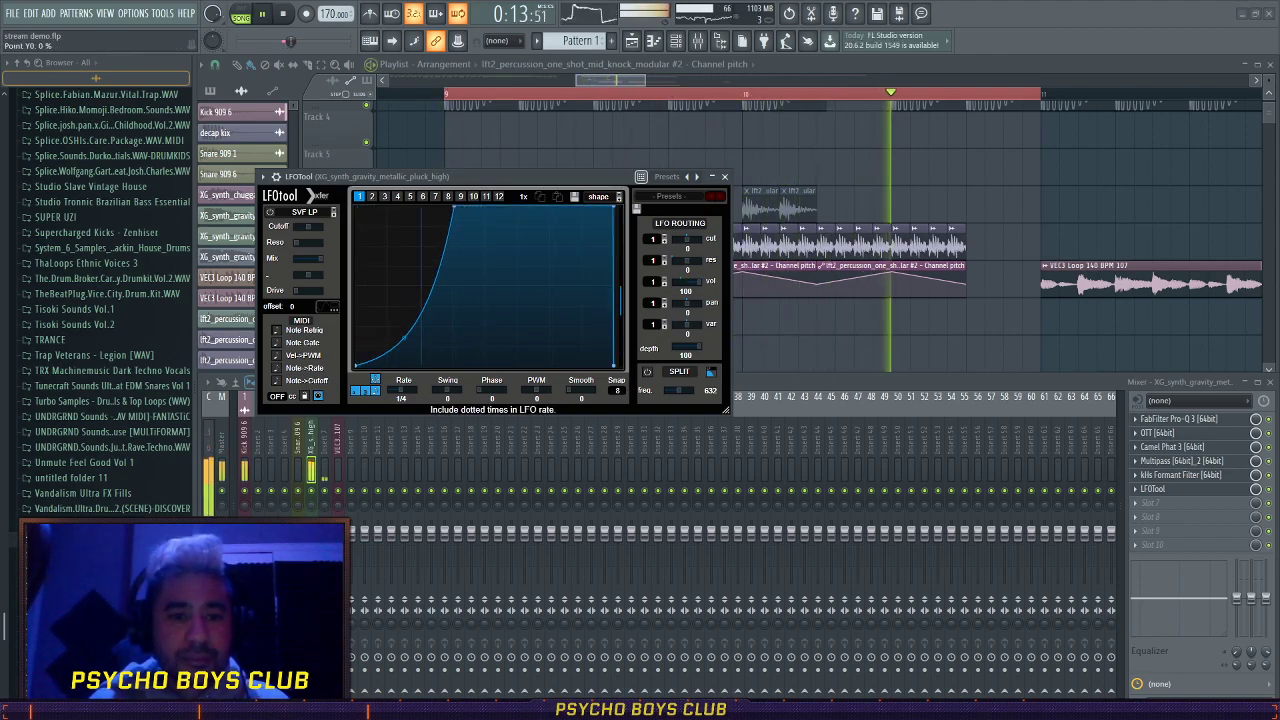
{"action": "right_click", "coordinate": [1011, 216]}
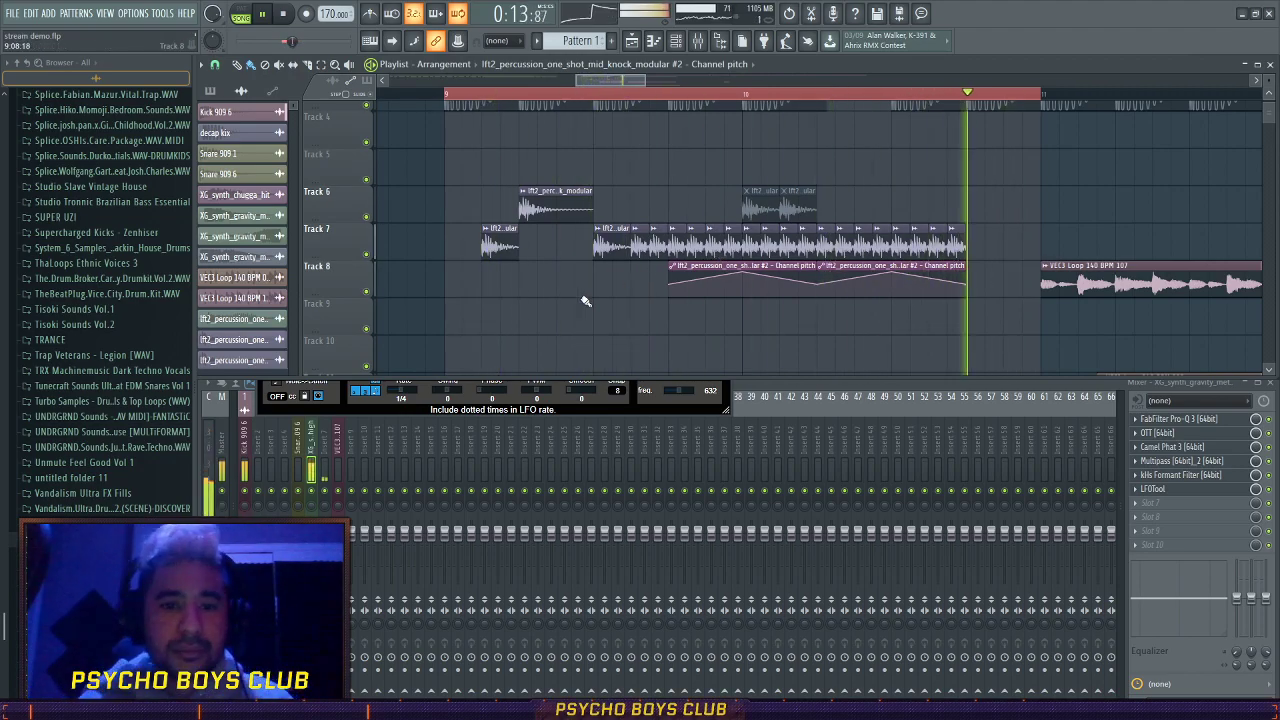
- Set the time-stretching mode of the Track 6 knock sample to Stretch and close its channel settings
{"action": "double_click", "coordinate": [536, 210]}
{"action": "left_click", "coordinate": [568, 251]}
{"action": "left_click", "coordinate": [582, 282]}
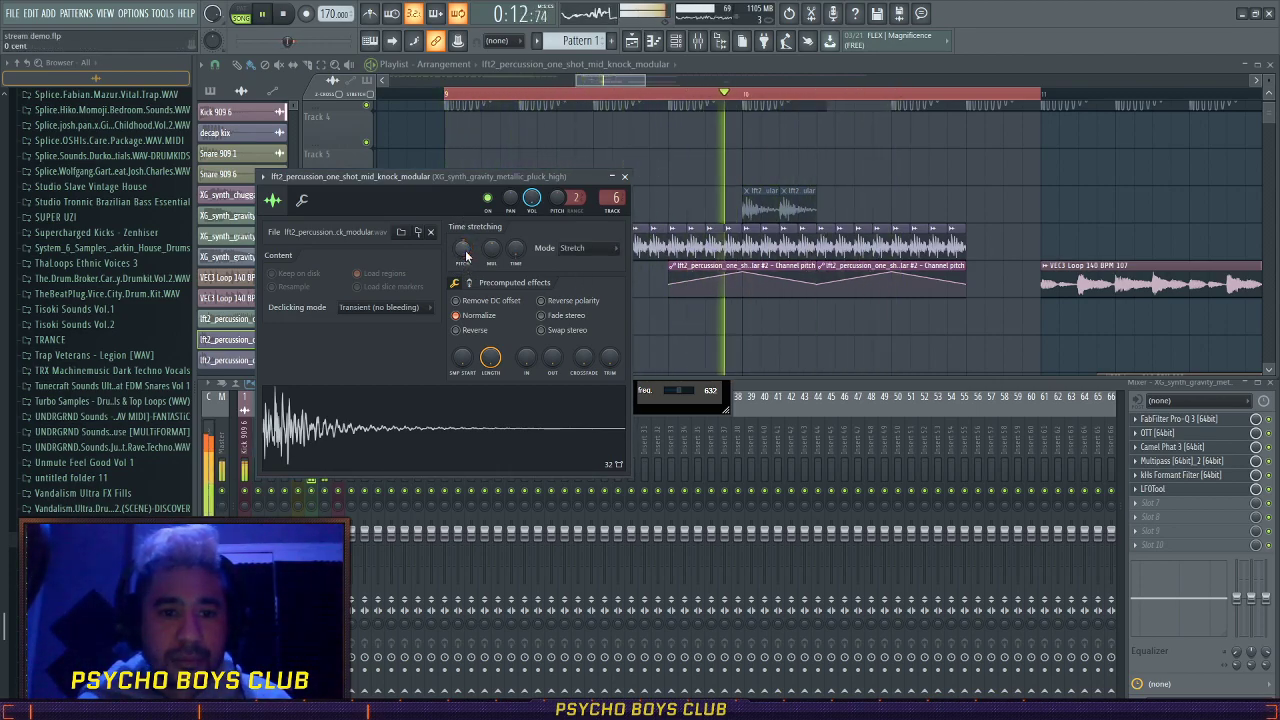
{"action": "left_click", "coordinate": [624, 176]}
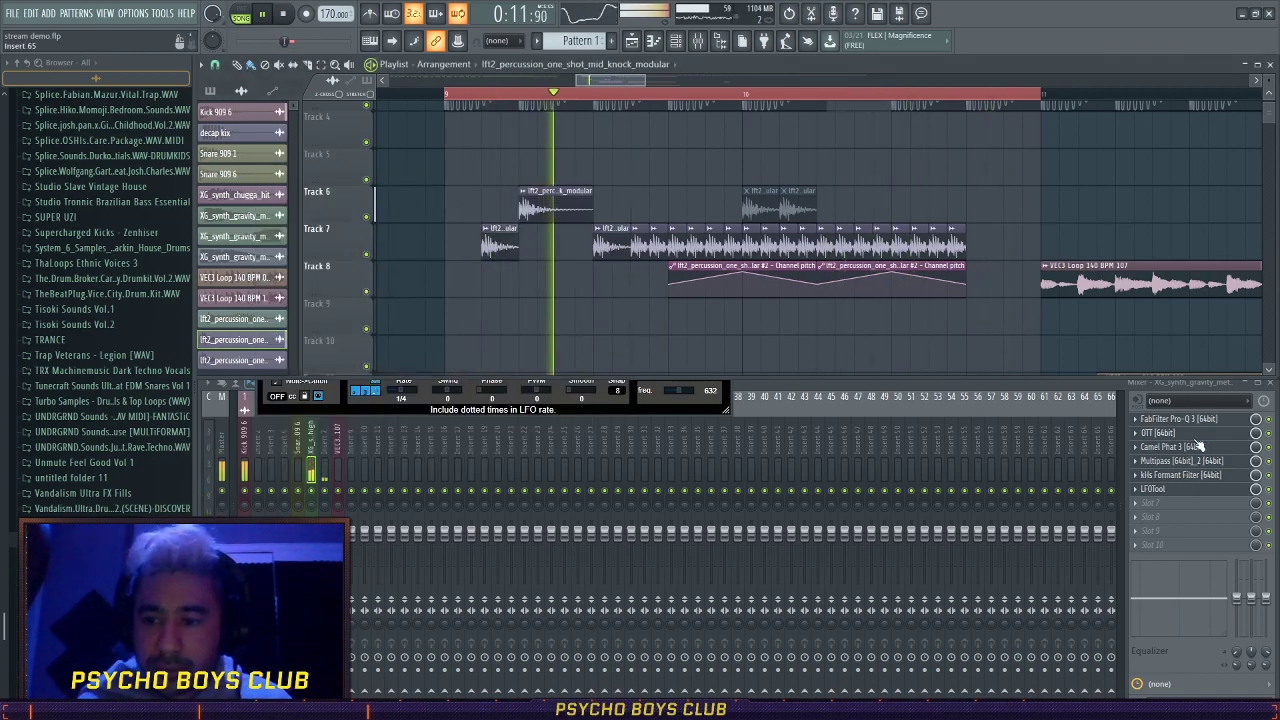
- Close the LFOTool window, bypass kHs Formant Filter on the pluck insert and stop playback
{"action": "left_click_drag", "start_coordinate": [719, 410], "coordinate": [712, 405]}
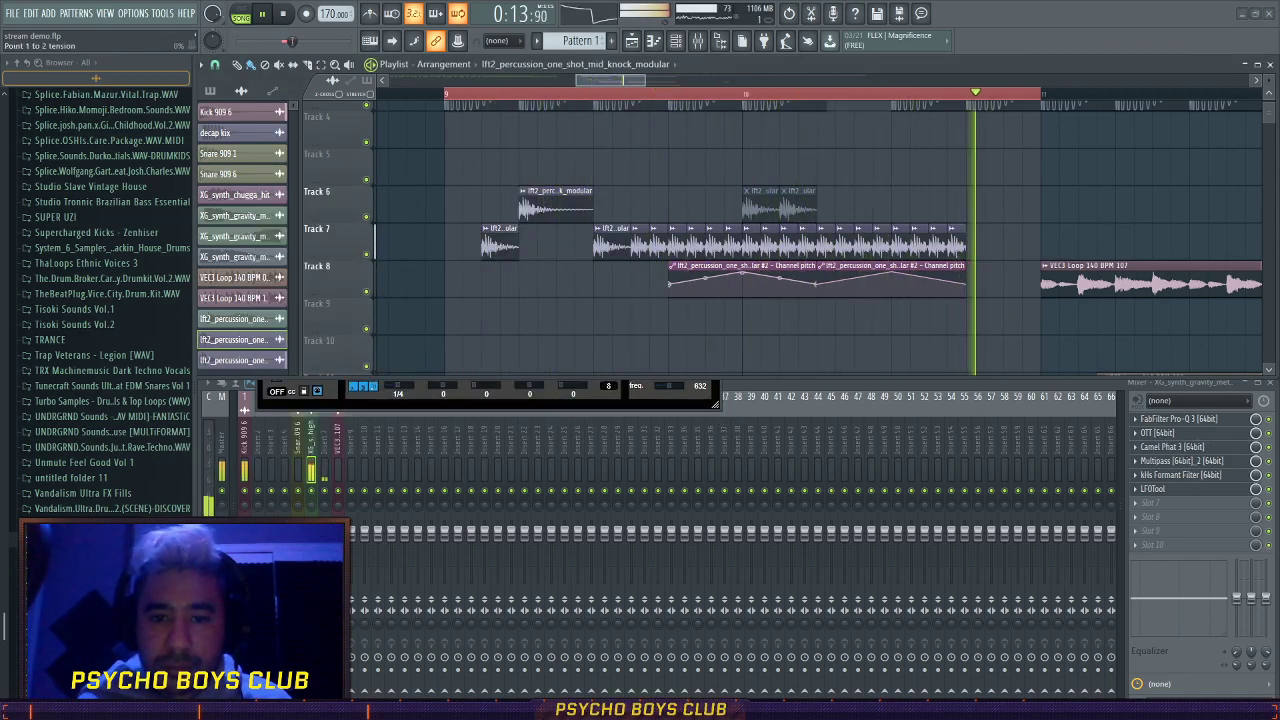
{"action": "left_click", "coordinate": [1194, 492]}
{"action": "left_click", "coordinate": [1268, 475]}
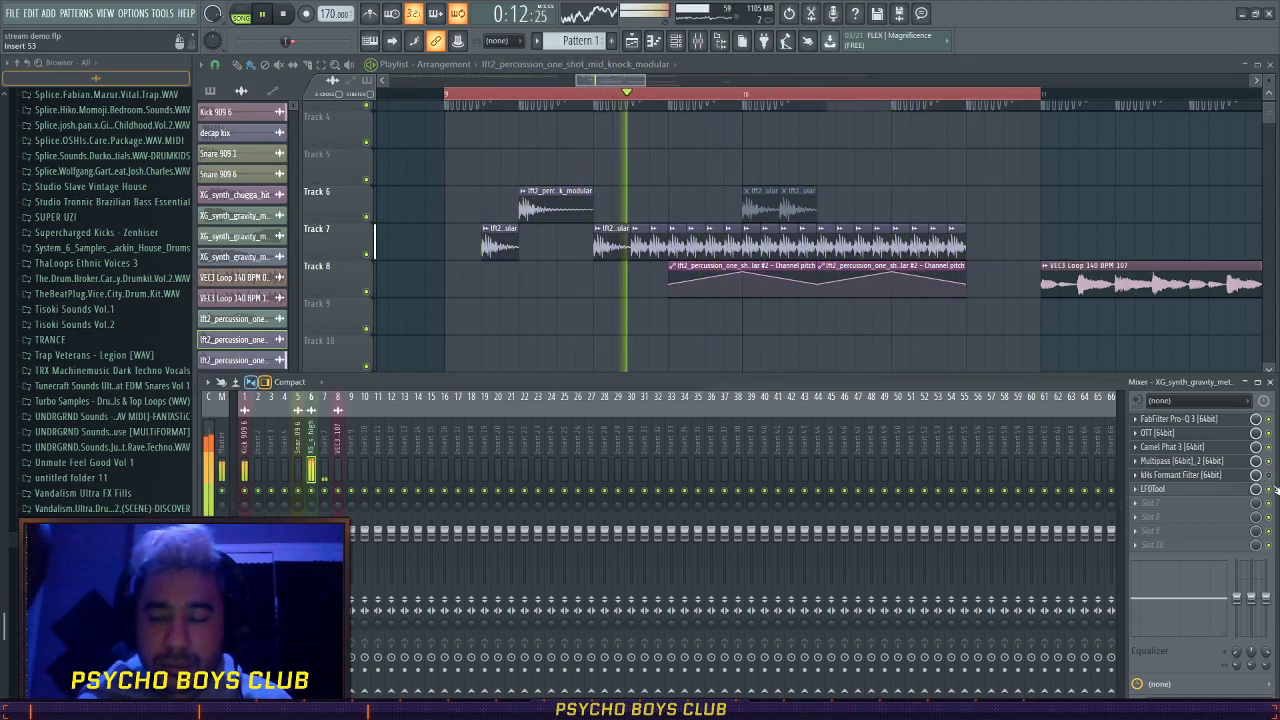
{"action": "key", "text": "space"}
- Delete the run of short knock clips on Track 7, keeping the first one and placing a copy at 9:13
{"action": "right_click", "coordinate": [738, 247]}
{"action": "left_click_drag", "start_coordinate": [634, 244], "coordinate": [672, 247]}
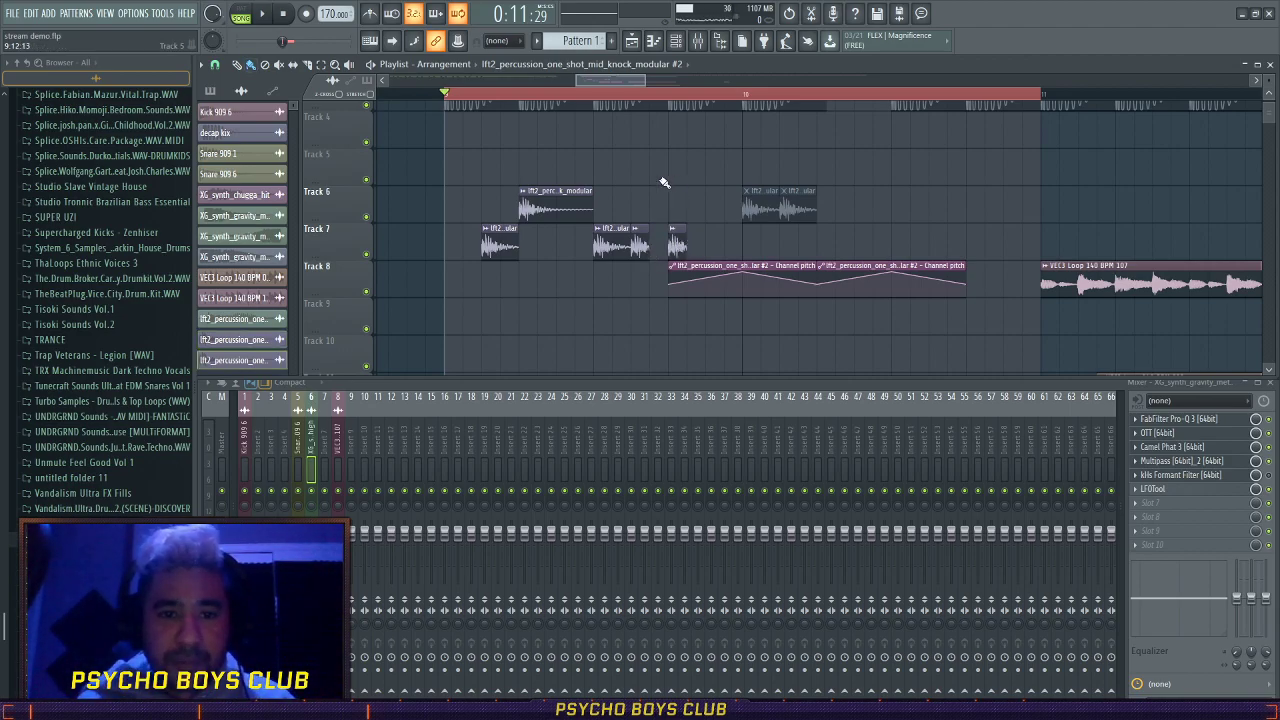
{"action": "scroll", "coordinate": [680, 200], "scroll_direction": "down", "scroll_amount": 3}
{"action": "scroll", "coordinate": [652, 140], "scroll_direction": "up", "scroll_amount": 3}
{"action": "mouse_move", "coordinate": [606, 83]}
{"action": "left_mouse_down"}
{"action": "mouse_move", "coordinate": [631, 89]}
{"action": "mouse_move", "coordinate": [610, 101]}
{"action": "left_mouse_up"}
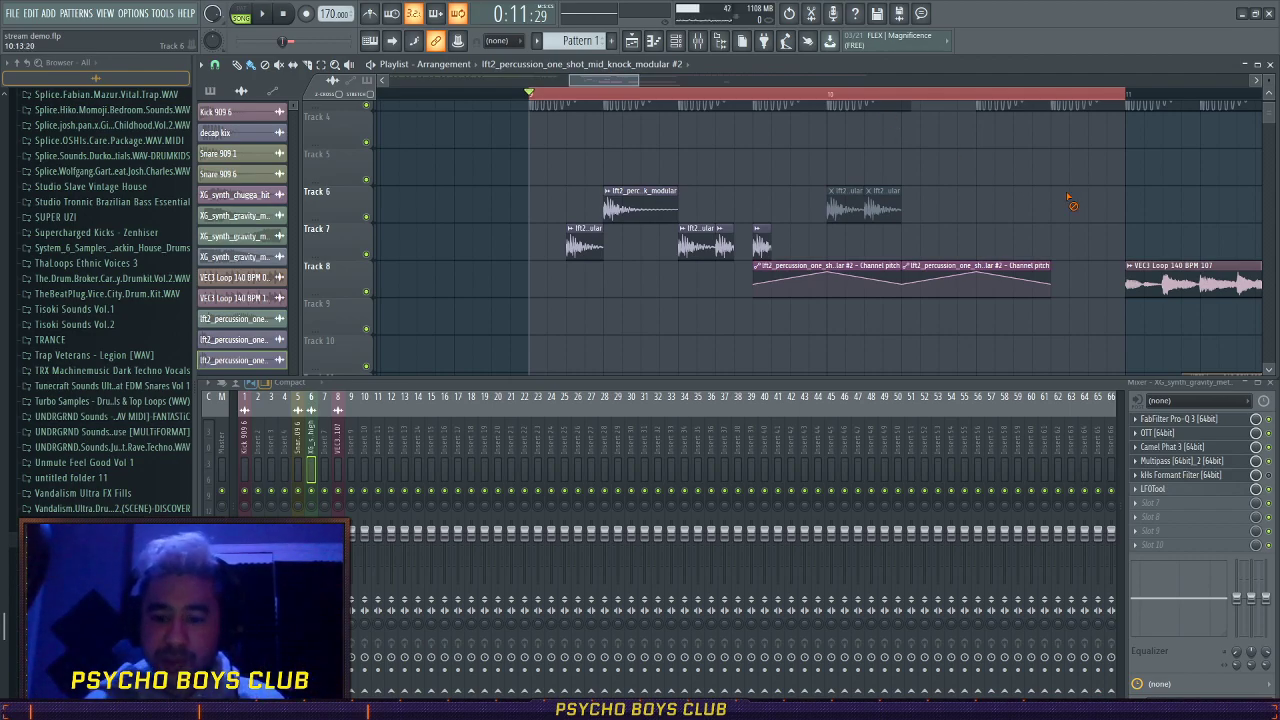
- Add short knock clips on Track 7 at 9:15, 10:01 and 10:04 and play back the pattern
{"action": "key", "text": "space"}
{"action": "left_click", "coordinate": [797, 242]}
{"action": "left_click", "coordinate": [833, 242]}
{"action": "left_click", "coordinate": [889, 242]}
{"action": "key", "text": "space"}
{"action": "key", "text": "space"}
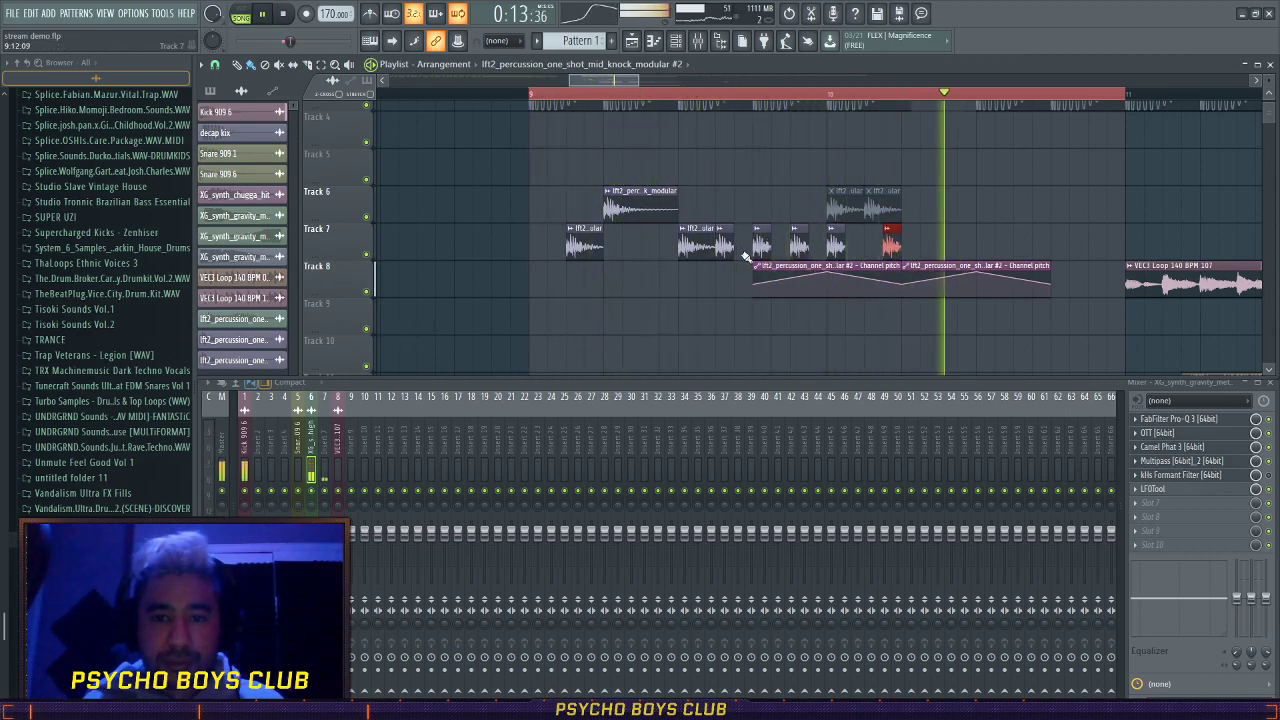
- Select the four short knock clips from 9:11 to 10:01 on Track 7 and lengthen them to about two steps each
{"action": "left_click_drag", "start_coordinate": [856, 250], "coordinate": [750, 243]}
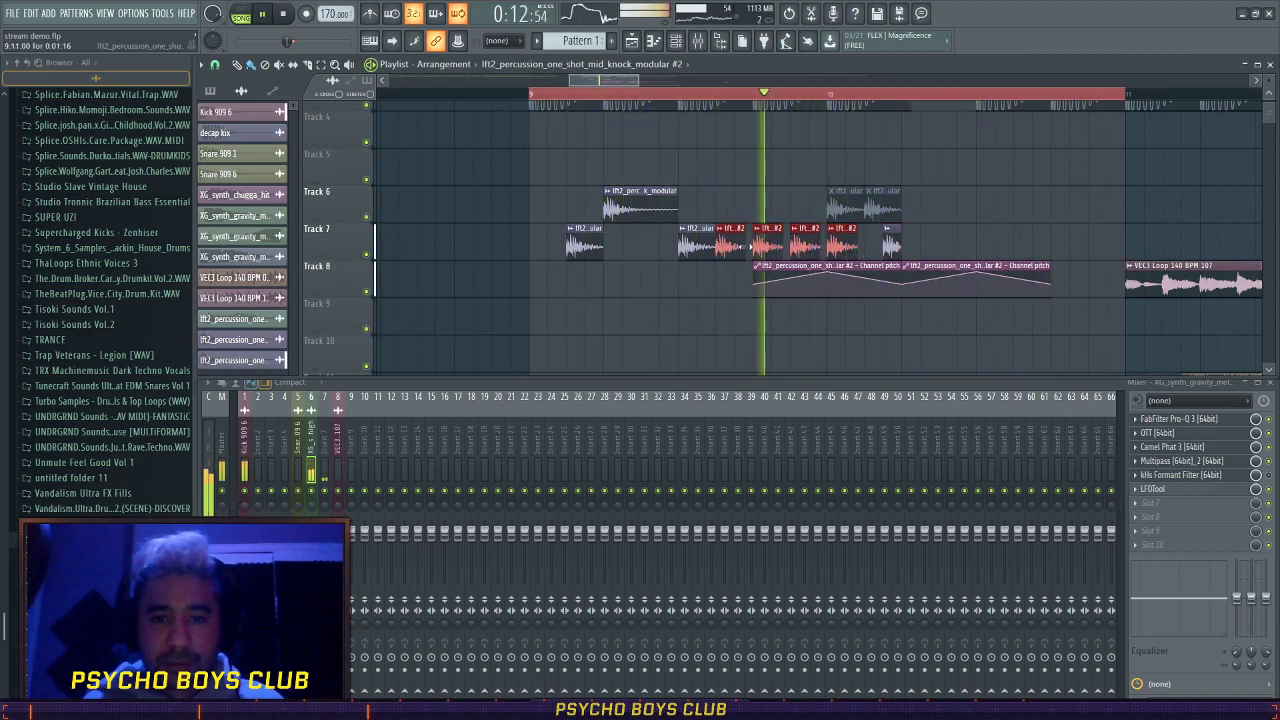
{"action": "key", "text": "ctrl+d"}
{"action": "key", "text": "space"}
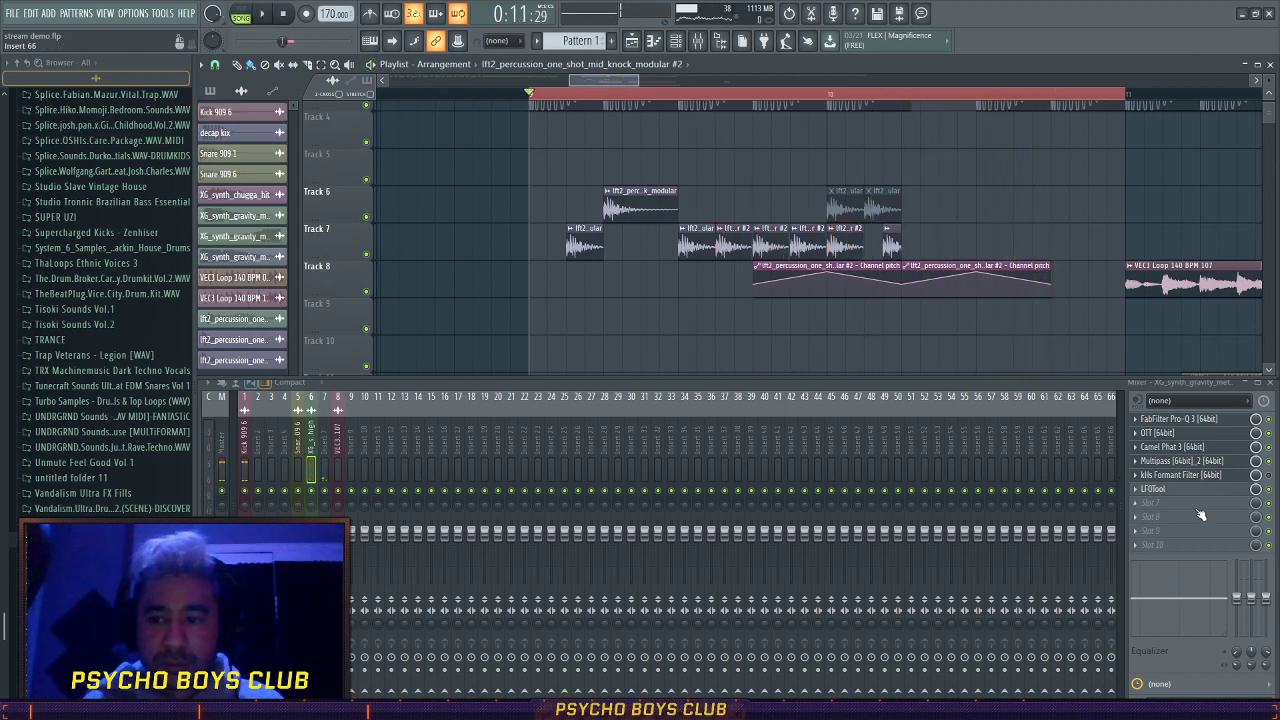
- Add knock clips on Track 7 at 10:07, 10:09, 10:12 and 10:15 during playback and lengthen the short ones to nearly two steps
{"action": "key", "text": "space"}
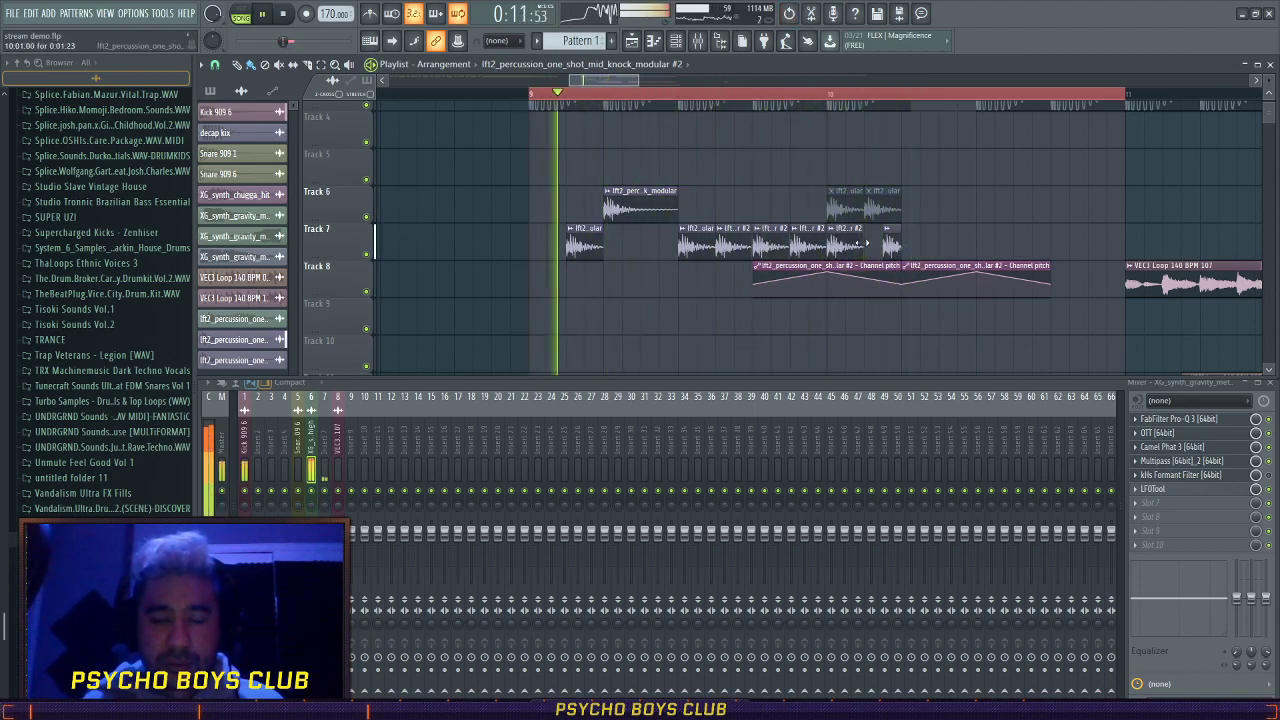
{"action": "left_click", "coordinate": [946, 243]}
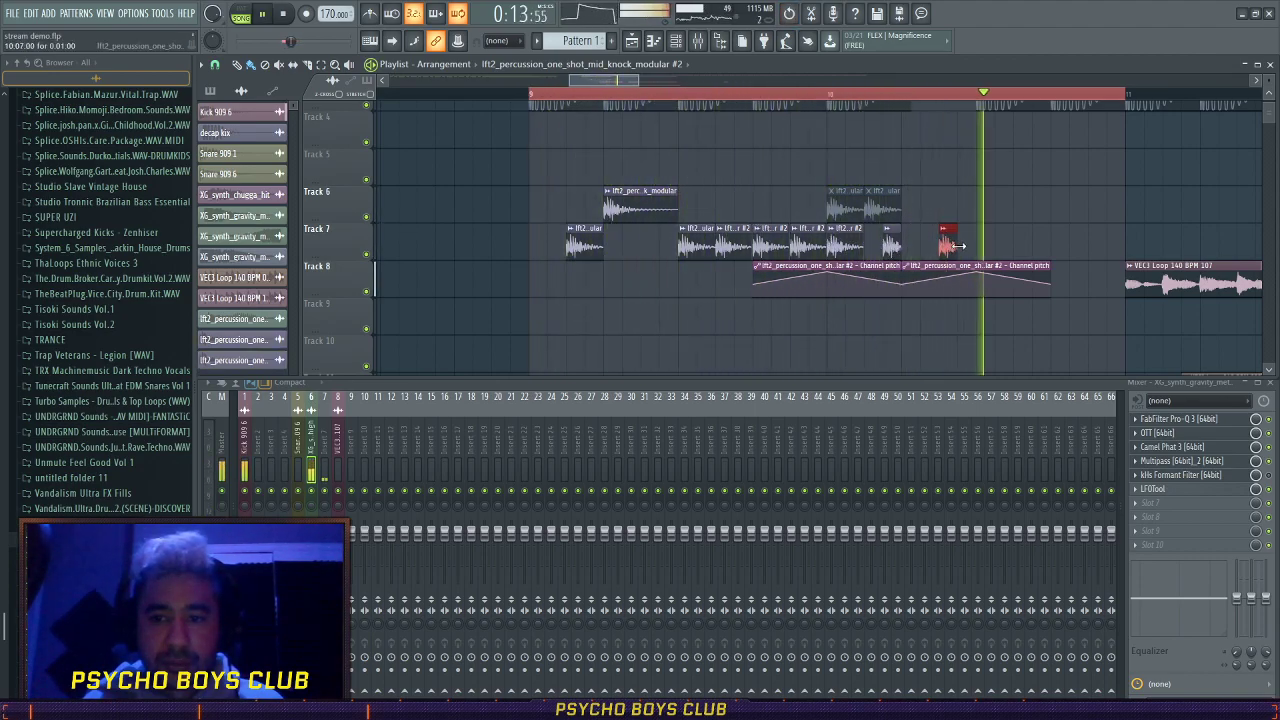
{"action": "left_click_drag", "start_coordinate": [1010, 245], "coordinate": [968, 224]}
{"action": "key", "text": "ctrl+b"}
{"action": "left_click", "coordinate": [1011, 203], "text": "ctrl"}
{"action": "key", "text": "ctrl+b"}
{"action": "scroll", "coordinate": [1000, 243], "scroll_direction": "up", "scroll_amount": 2}
{"action": "left_click_drag", "start_coordinate": [964, 243], "coordinate": [967, 243]}
{"action": "right_click", "coordinate": [602, 372]}
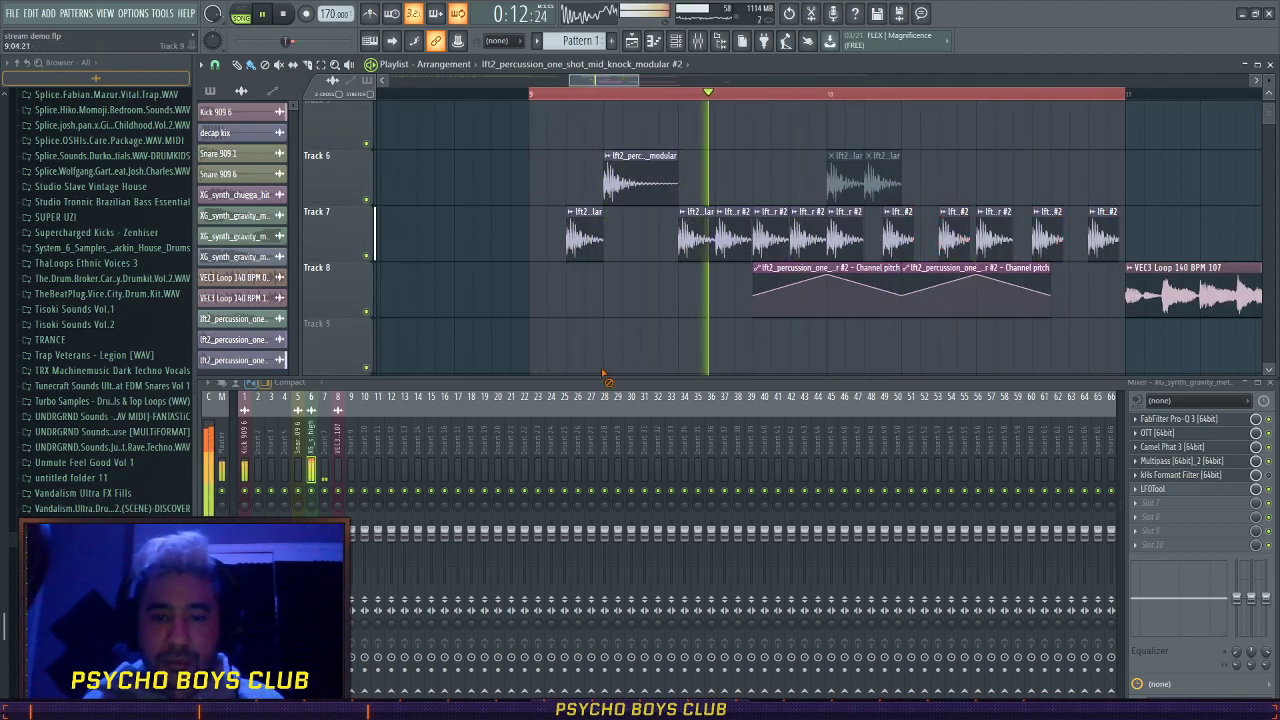
- Play back the knock pattern and open the sample settings of the knock clip at 9:09 on Track 7
{"action": "key", "text": "space"}
{"action": "key", "text": "space"}
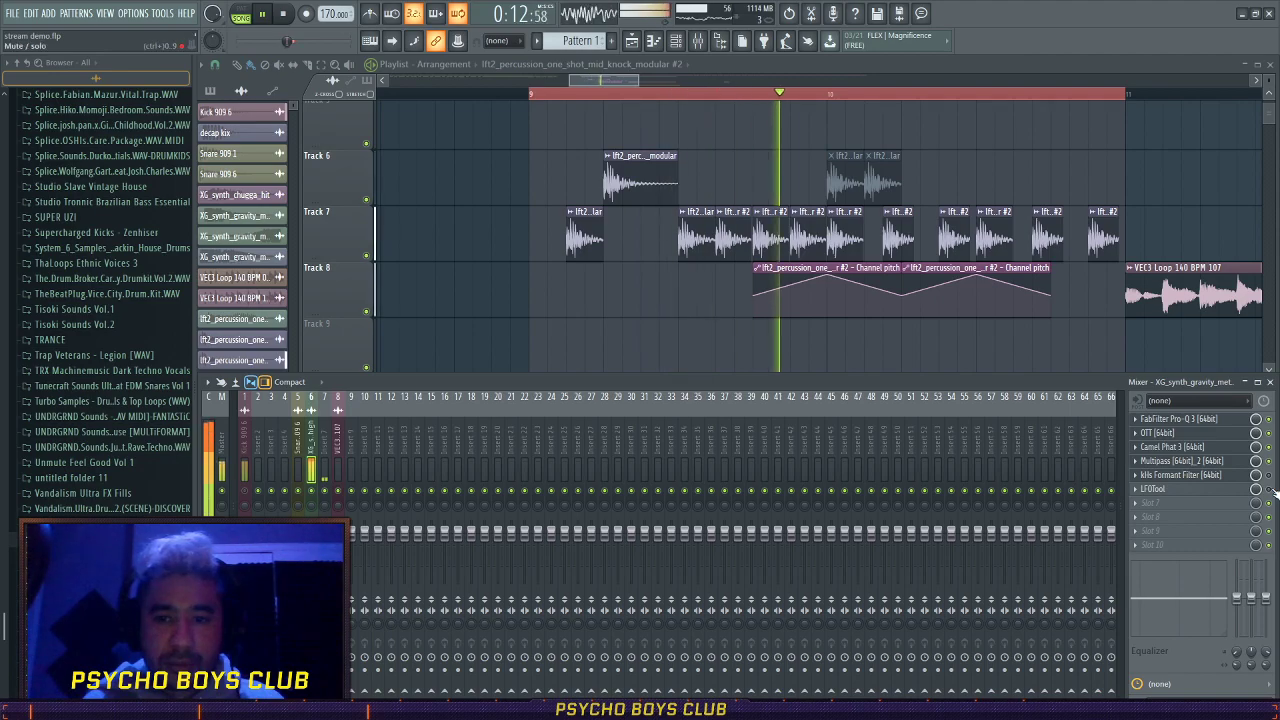
{"action": "key", "text": "space"}
{"action": "double_click", "coordinate": [700, 228]}
{"action": "left_click", "coordinate": [774, 169]}
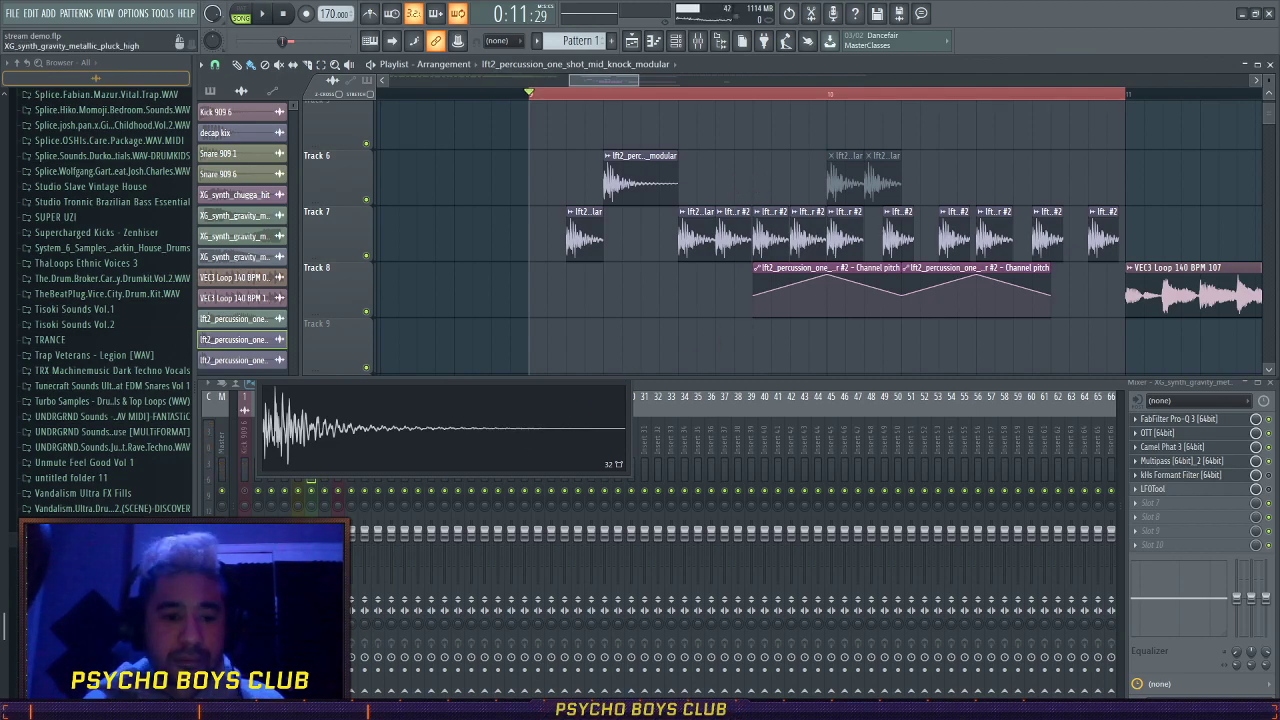
- Check the VEC3 Loop 140 BPM 107 sample settings and move its clip from bar 11 on Track 8 to bar 9 on Track 9
{"action": "scroll", "coordinate": [480, 295], "scroll_direction": "down", "scroll_amount": 6}
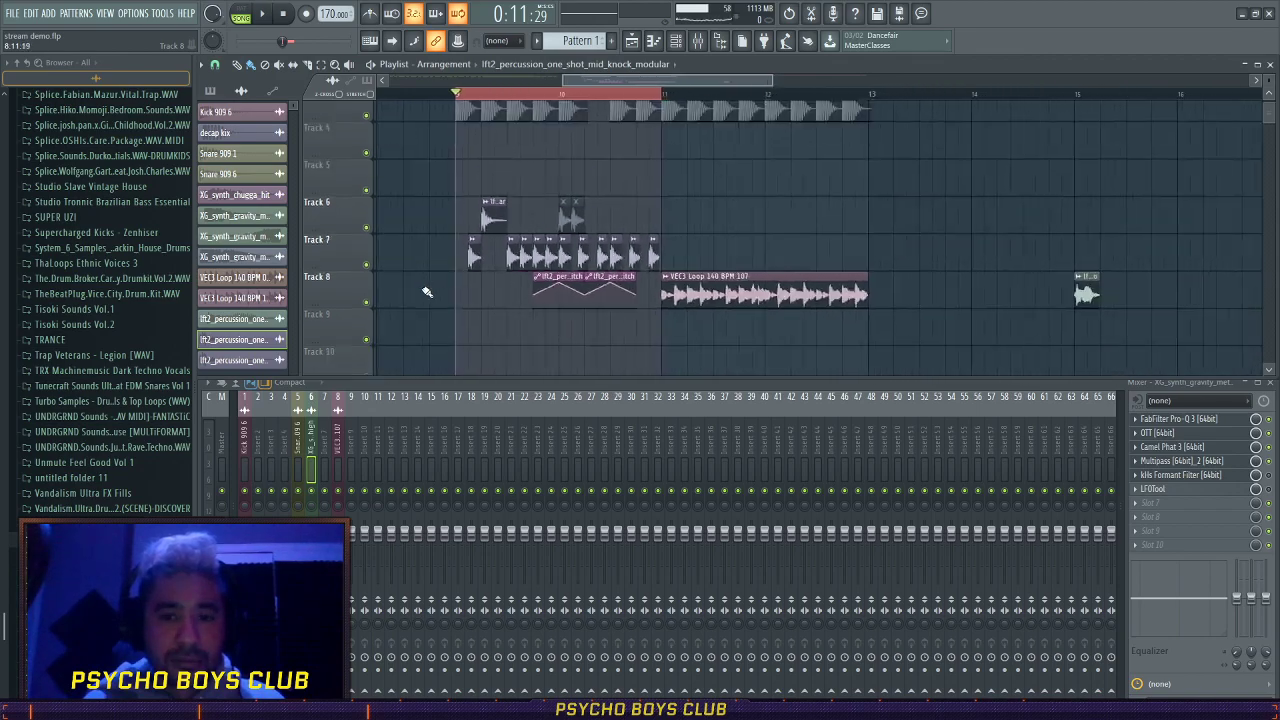
{"action": "scroll", "coordinate": [563, 292], "scroll_direction": "down", "scroll_amount": 2}
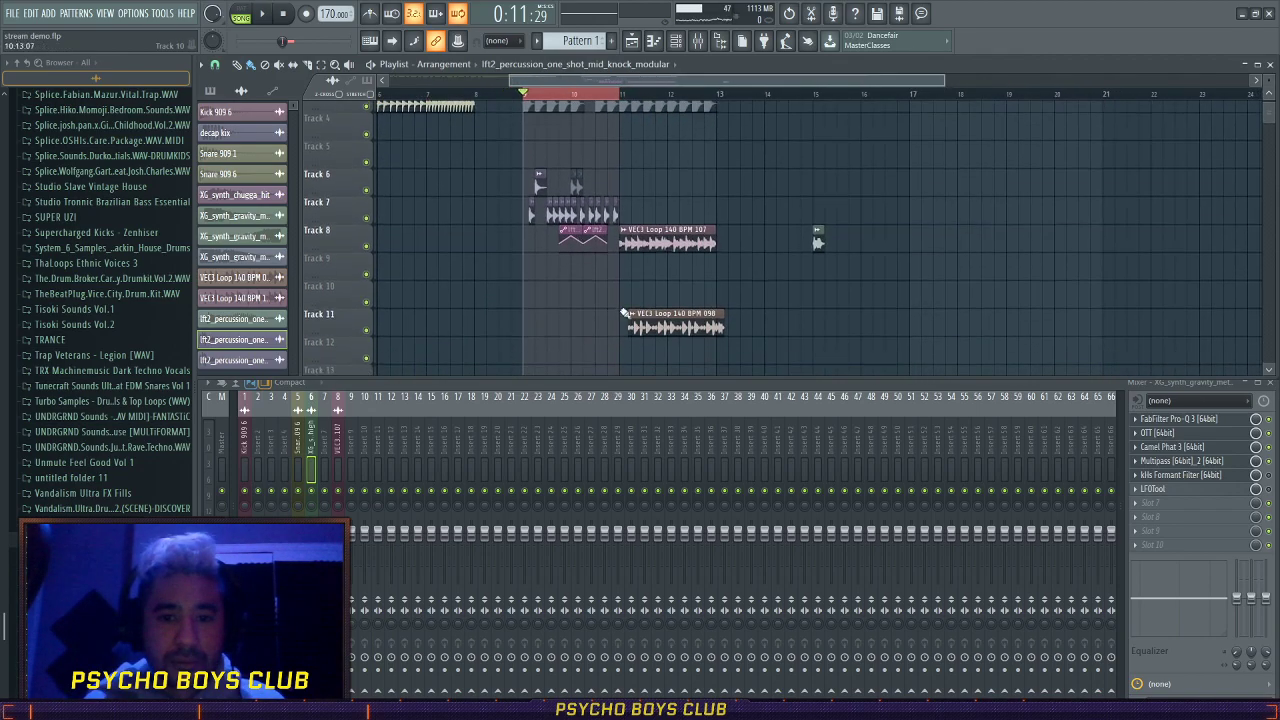
{"action": "double_click", "coordinate": [648, 240]}
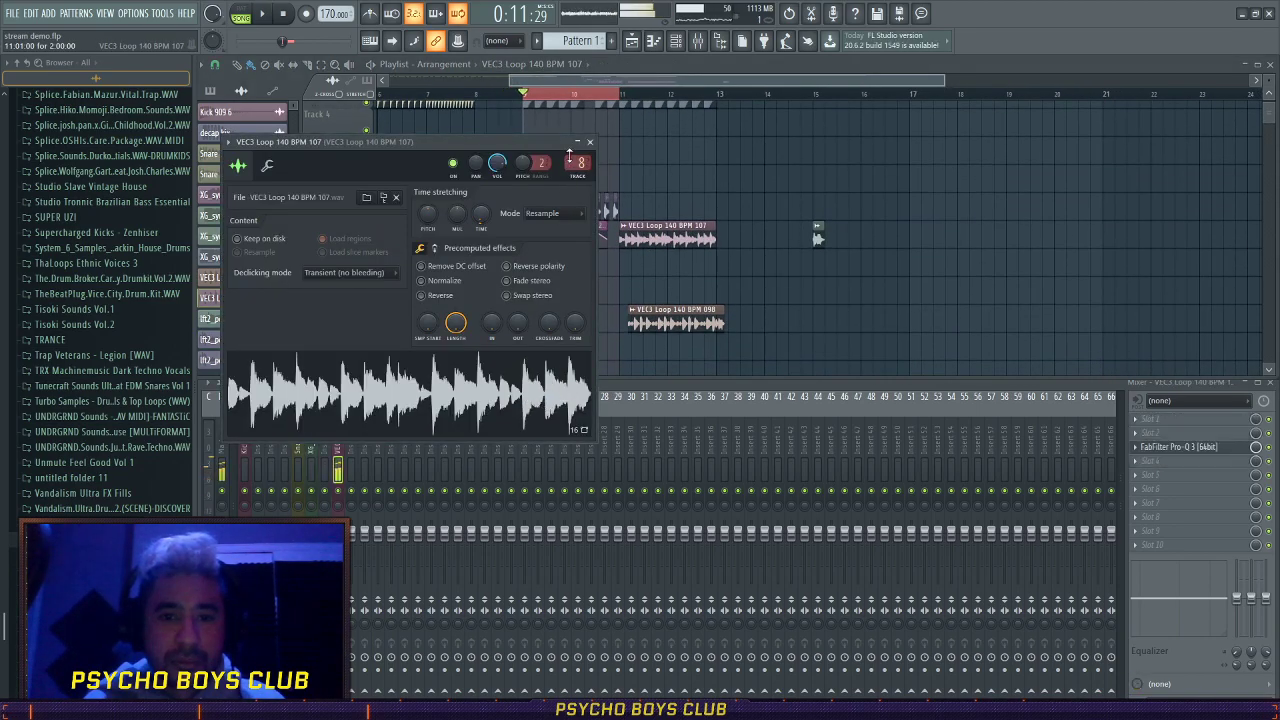
{"action": "left_click", "coordinate": [592, 143]}
{"action": "left_click_drag", "start_coordinate": [638, 247], "coordinate": [551, 278]}
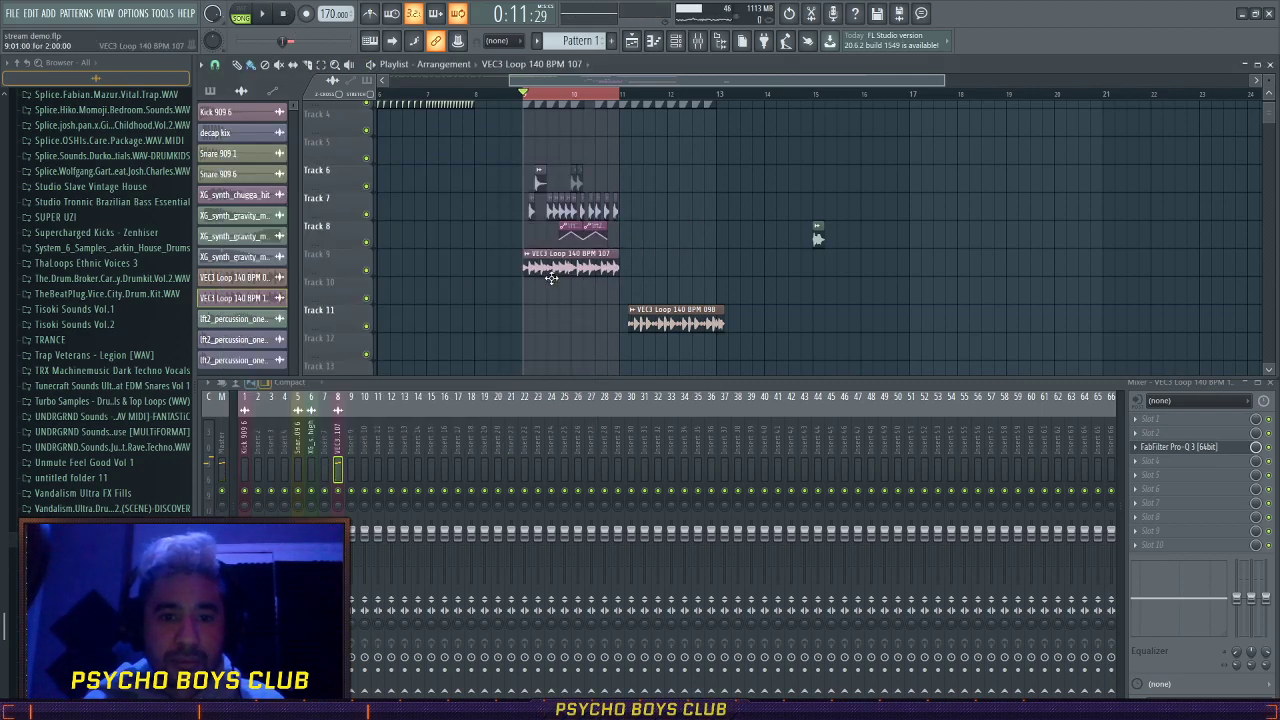
{"action": "scroll", "coordinate": [640, 272], "scroll_direction": "up", "scroll_amount": 2}
{"action": "key", "text": "F9"}
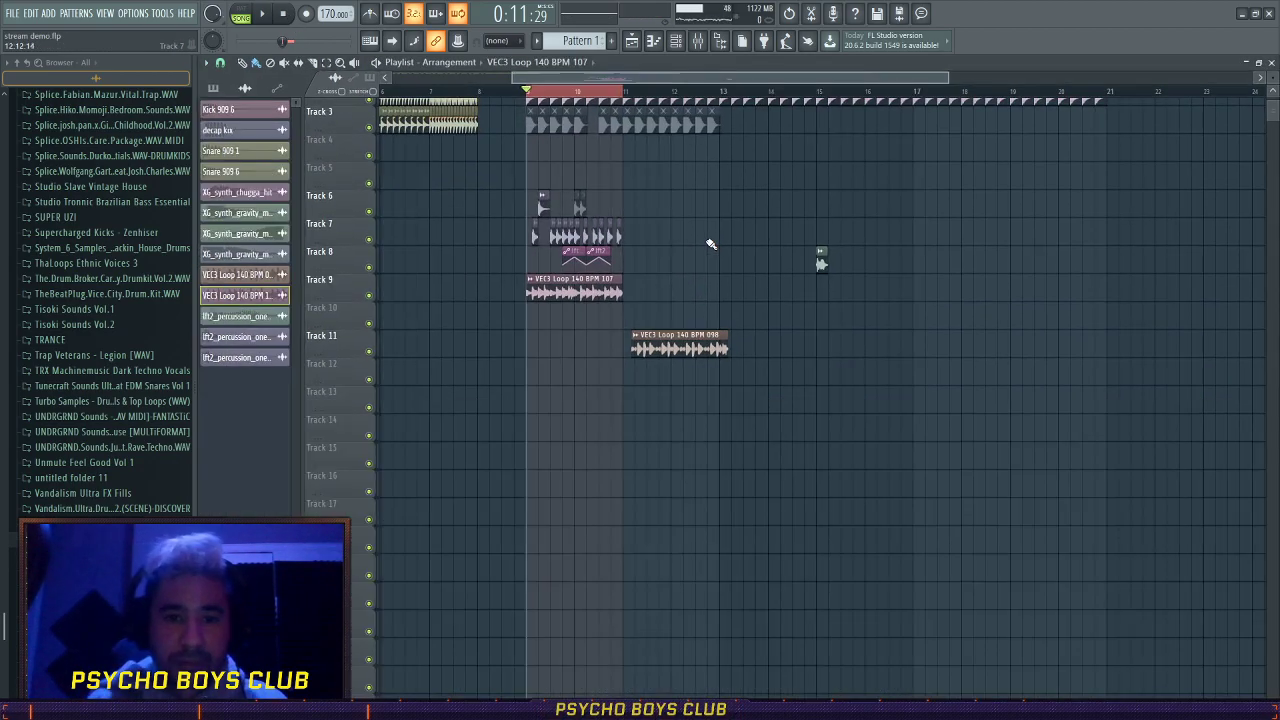
- Fill bar 8 on Track 5 with a run of eight short mid knock modular clips leading into the drop
{"action": "scroll", "coordinate": [700, 280], "scroll_direction": "left", "scroll_amount": 5}
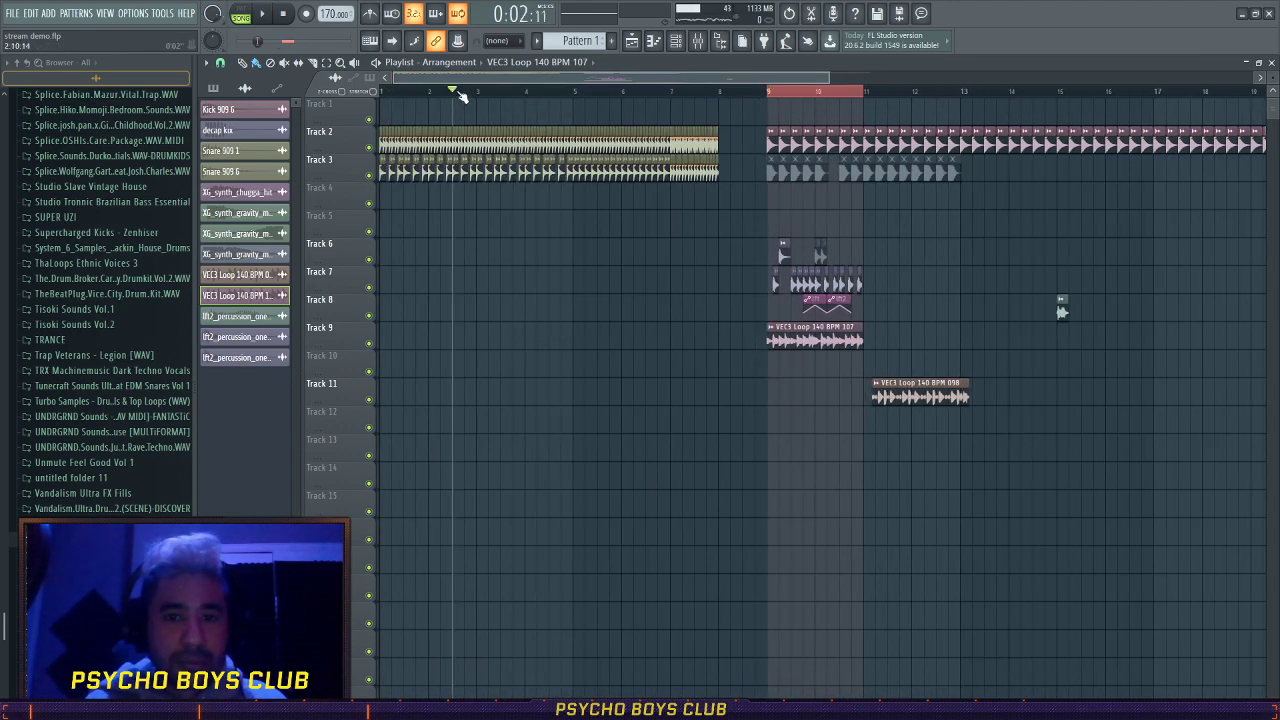
{"action": "scroll", "coordinate": [680, 206], "scroll_direction": "up", "scroll_amount": 4}
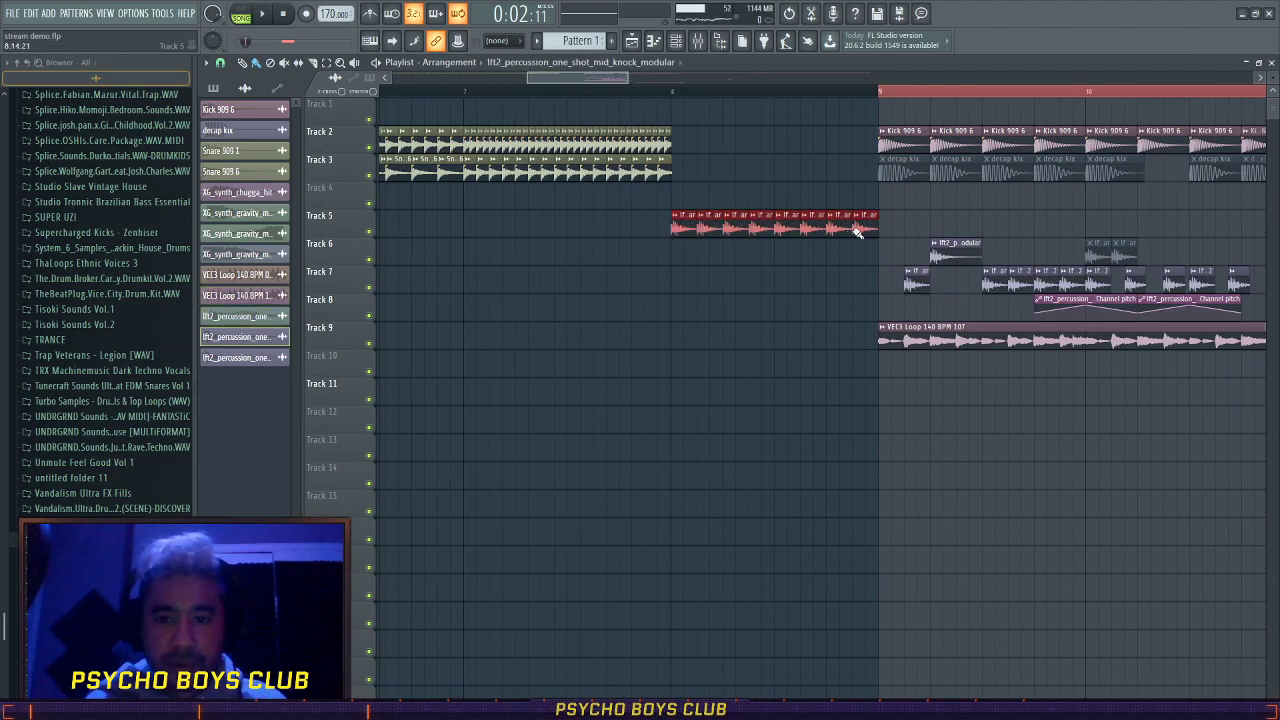
{"action": "scroll", "coordinate": [757, 266], "scroll_direction": "down", "scroll_amount": 6}
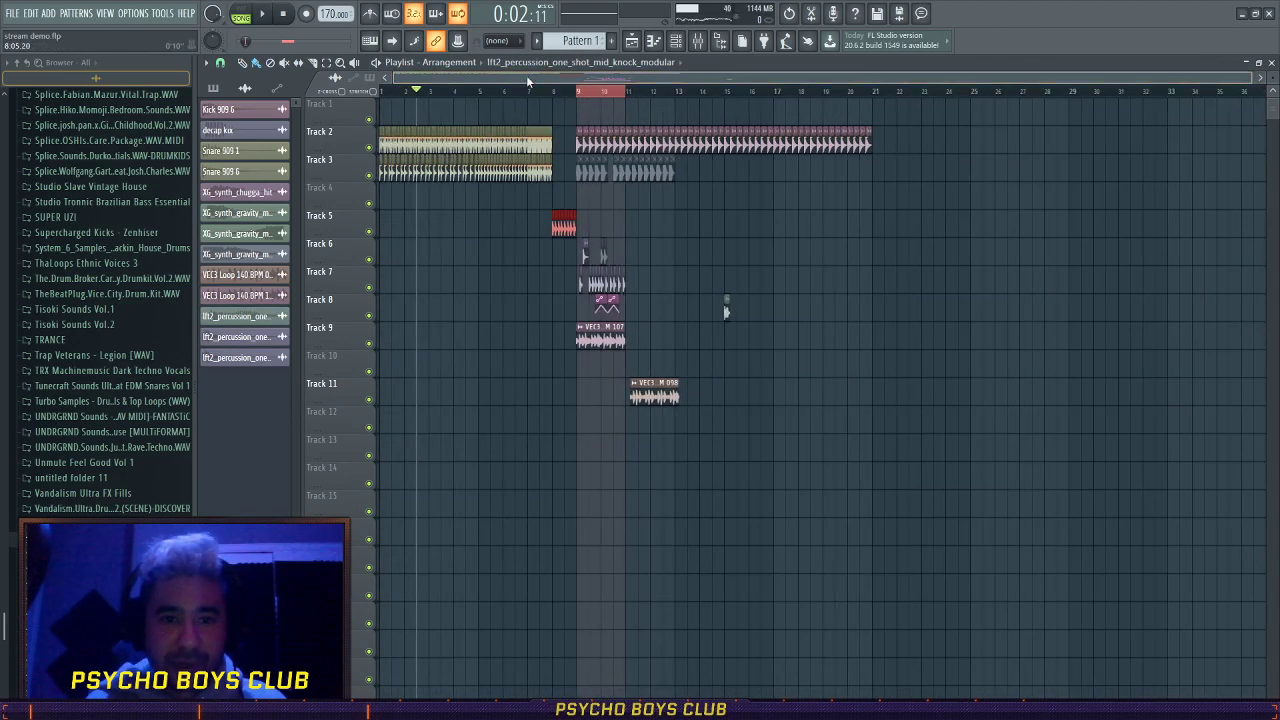
{"action": "key", "text": "F9"}
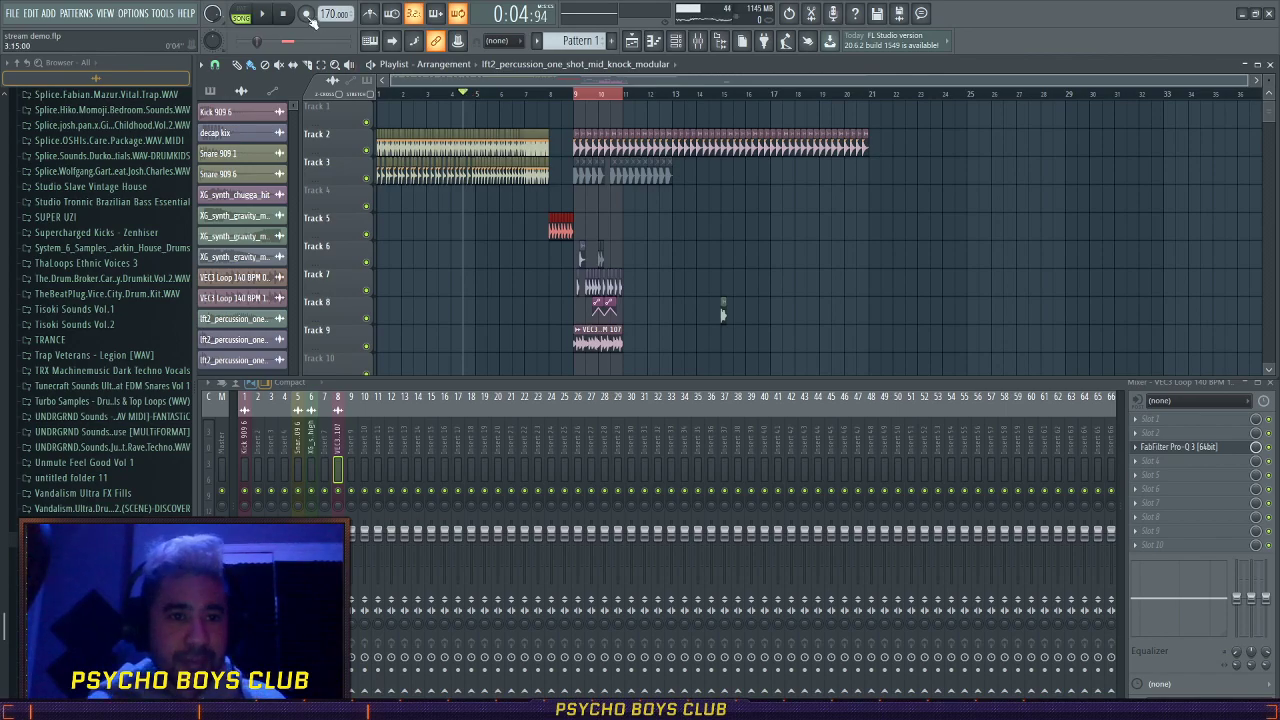
- Play the arrangement through the build-up into the drop and clear the selection of knock clips on Track 5
{"action": "key", "text": "space"}
{"action": "left_click", "coordinate": [379, 93]}
{"action": "left_click", "coordinate": [497, 94]}
{"action": "scroll", "coordinate": [523, 251], "scroll_direction": "up", "scroll_amount": 3}
{"action": "scroll", "coordinate": [537, 290], "scroll_direction": "down", "scroll_amount": 1}
{"action": "scroll", "coordinate": [537, 290], "scroll_direction": "up", "scroll_amount": 2}
{"action": "scroll", "coordinate": [737, 331], "scroll_direction": "up", "scroll_amount": 1}
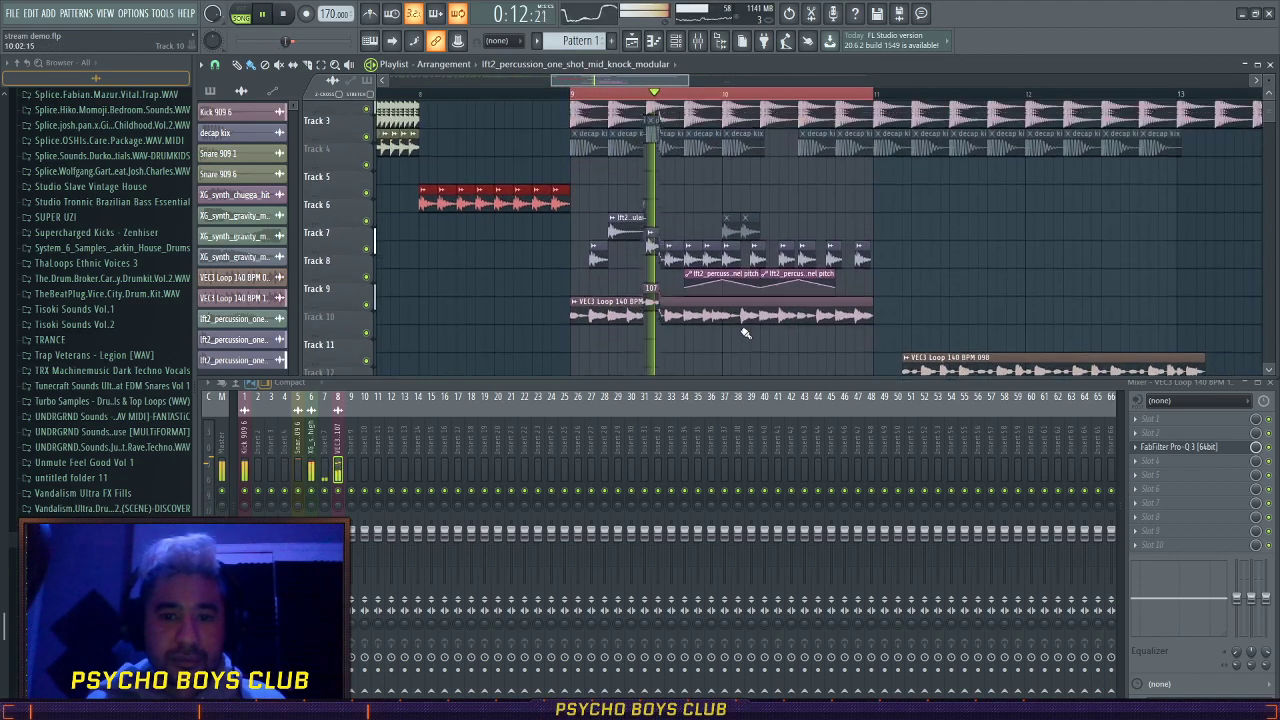
{"action": "scroll", "coordinate": [745, 333], "scroll_direction": "down", "scroll_amount": 2}
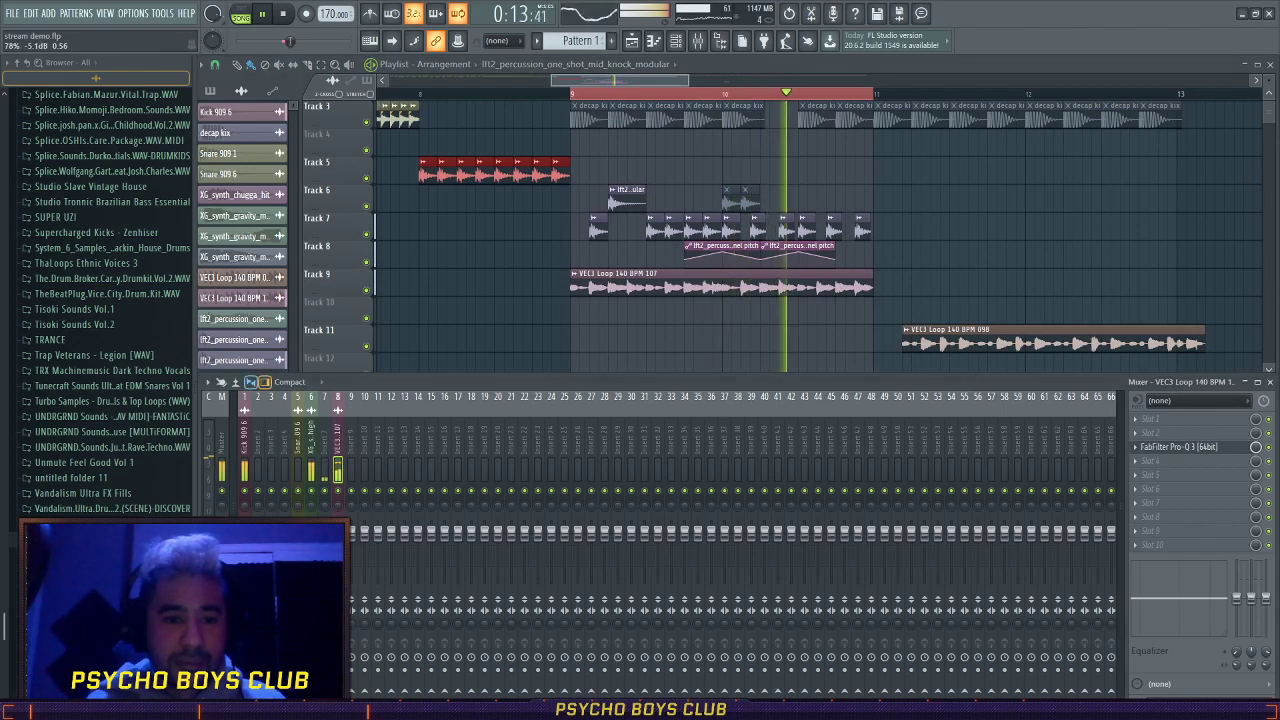
{"action": "right_click", "coordinate": [492, 317]}
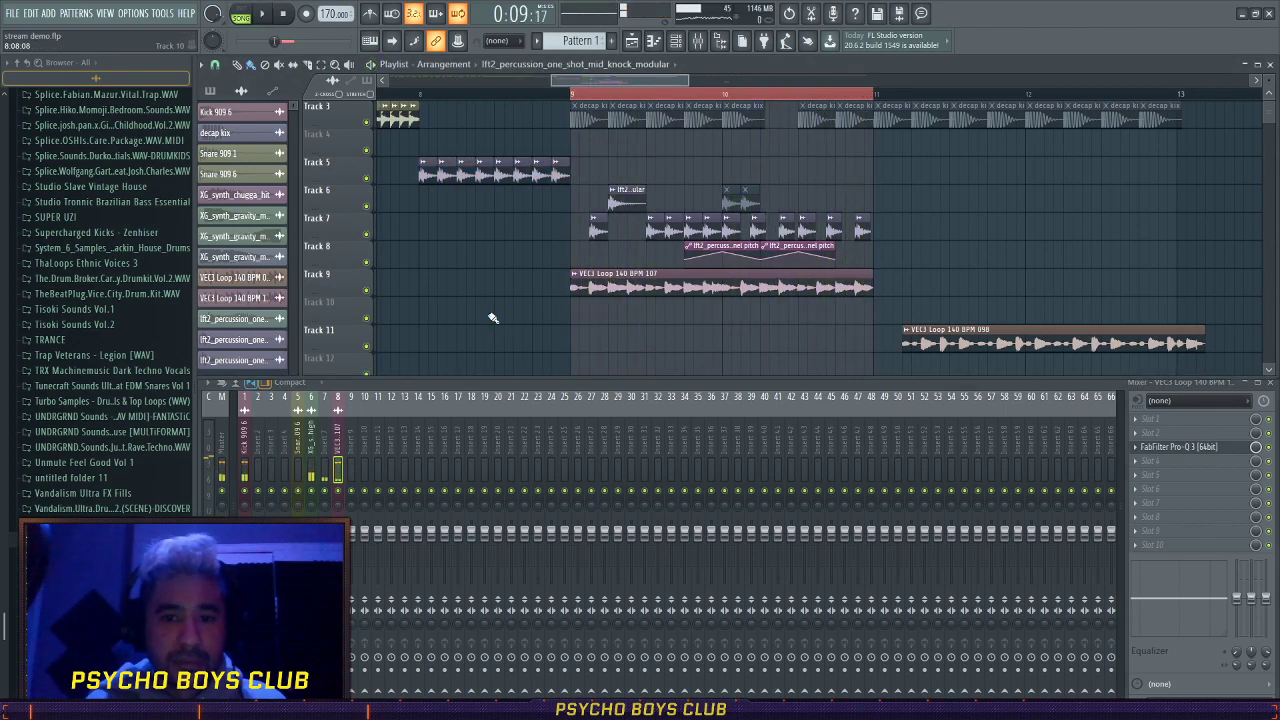
- Examine the sample settings of the mid knock modular #2 clip on Track 7 and play the drop again
{"action": "scroll", "coordinate": [734, 317], "scroll_direction": "up", "scroll_amount": 4}
{"action": "double_click", "coordinate": [612, 222]}
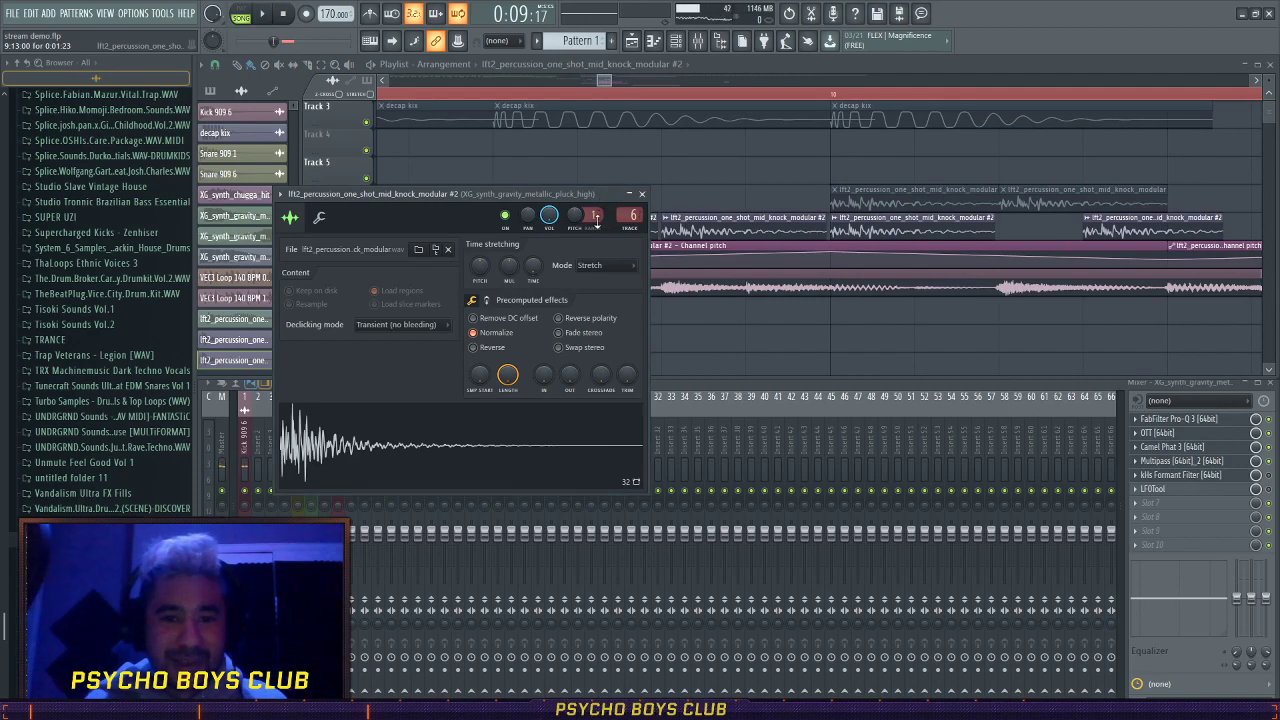
{"action": "left_click_drag", "start_coordinate": [578, 200], "coordinate": [498, 287]}
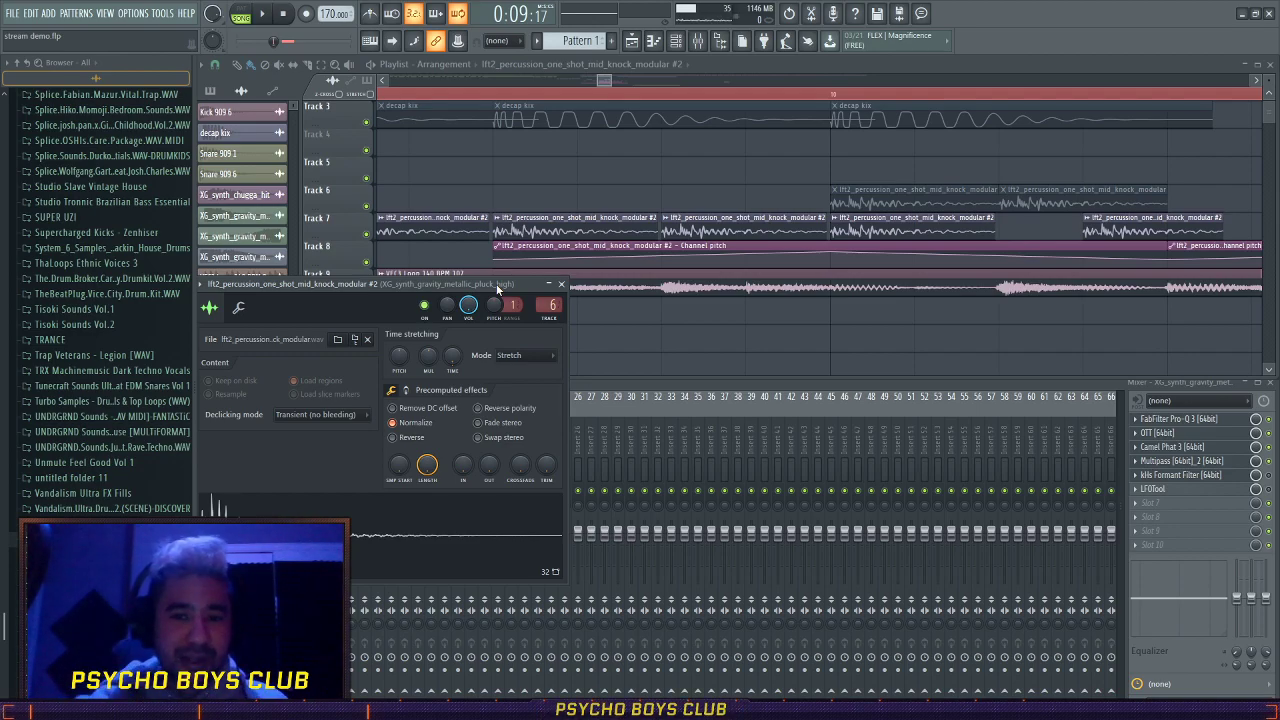
{"action": "right_click", "coordinate": [626, 174]}
{"action": "scroll", "coordinate": [578, 298], "scroll_direction": "down", "scroll_amount": 3}
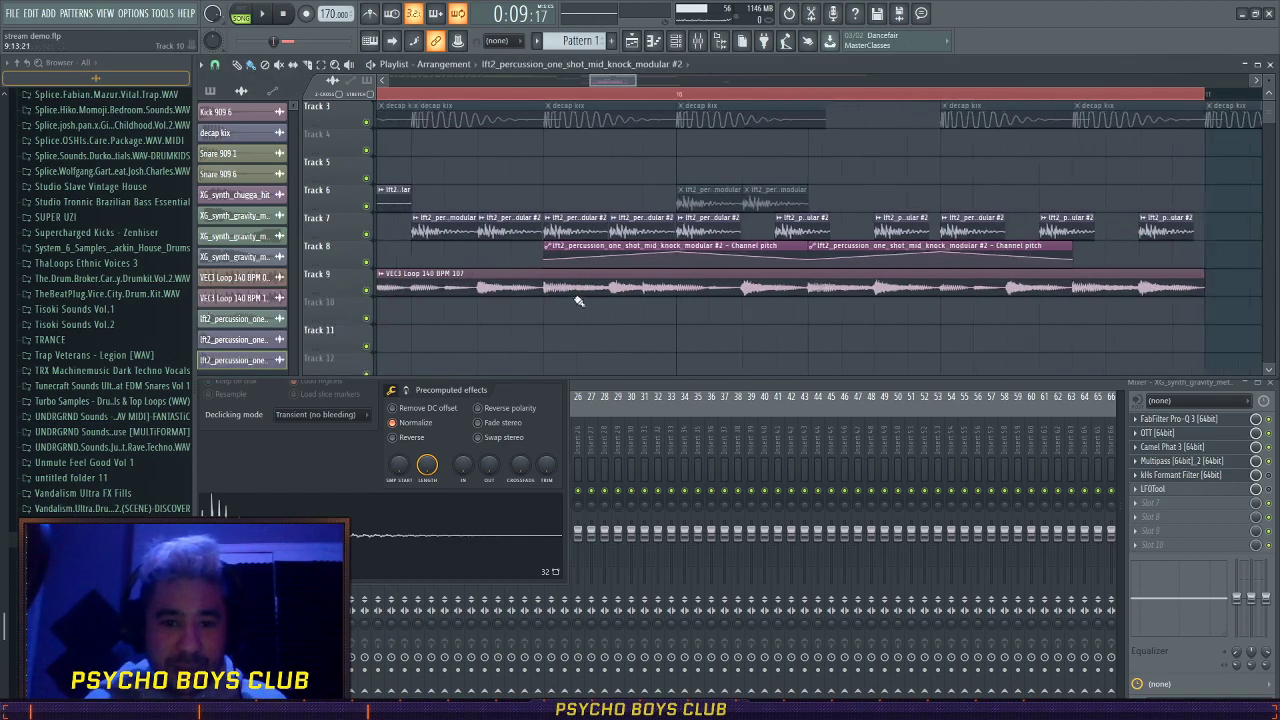
{"action": "scroll", "coordinate": [612, 270], "scroll_direction": "down", "scroll_amount": 3}
{"action": "mouse_move", "coordinate": [663, 82]}
{"action": "left_mouse_down"}
{"action": "mouse_move", "coordinate": [630, 84]}
{"action": "mouse_move", "coordinate": [655, 88]}
{"action": "left_mouse_up"}
{"action": "scroll", "coordinate": [765, 245], "scroll_direction": "up", "scroll_amount": 3}
{"action": "scroll", "coordinate": [571, 263], "scroll_direction": "down", "scroll_amount": 3}
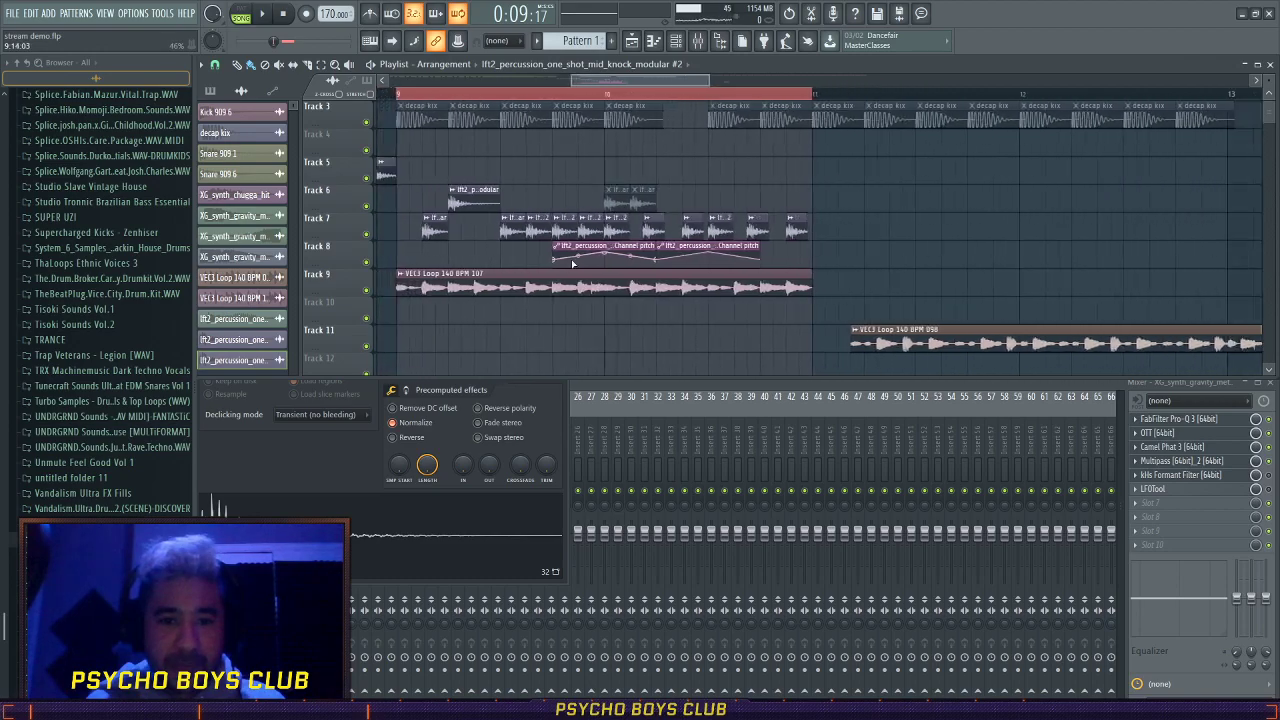
{"action": "key", "text": "space"}
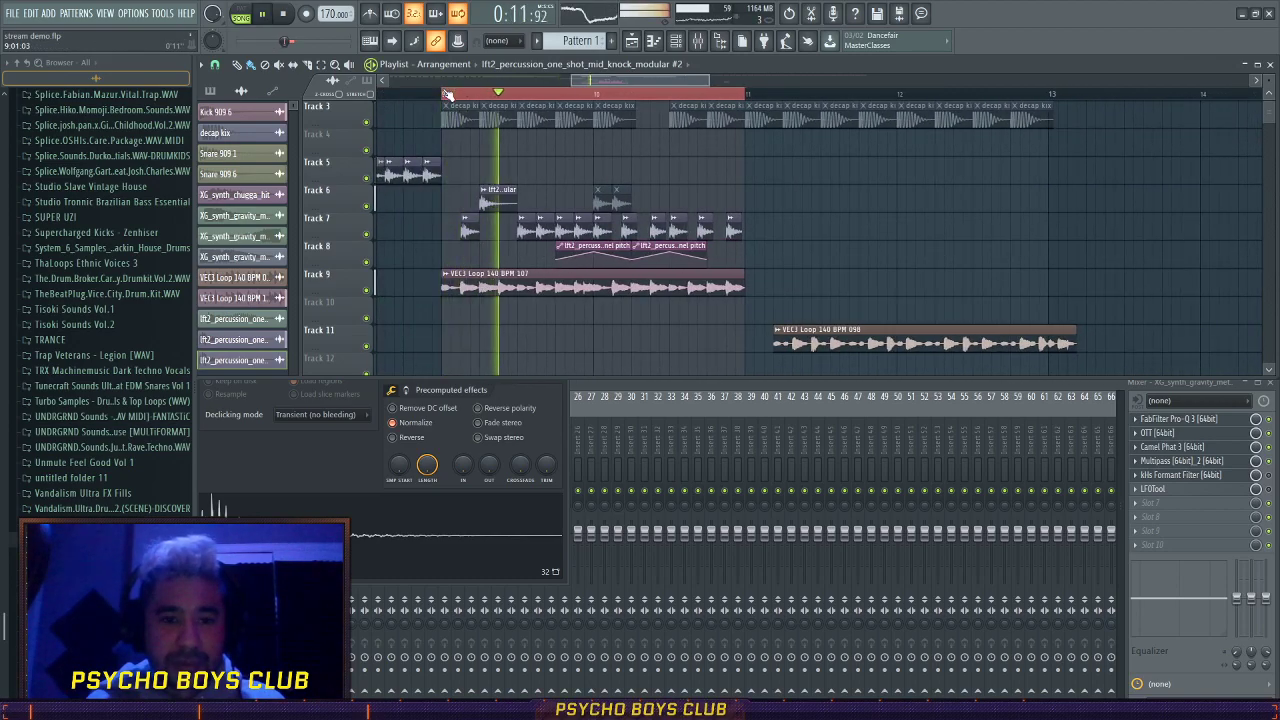
- Set the Kick 909 6 sample's time-stretching pitch to -200 cents and close its settings
{"action": "scroll", "coordinate": [766, 263], "scroll_direction": "up", "scroll_amount": 2}
{"action": "double_click", "coordinate": [468, 150]}
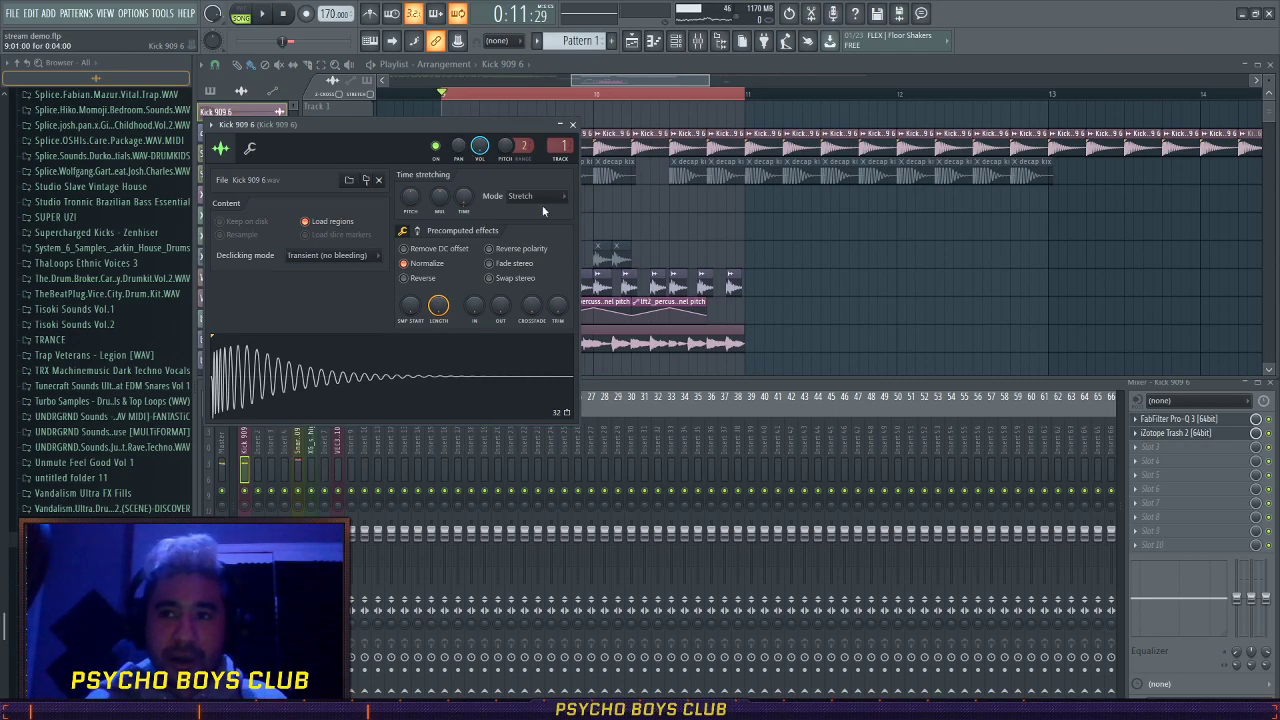
{"action": "left_click_drag", "start_coordinate": [408, 126], "coordinate": [601, 167]}
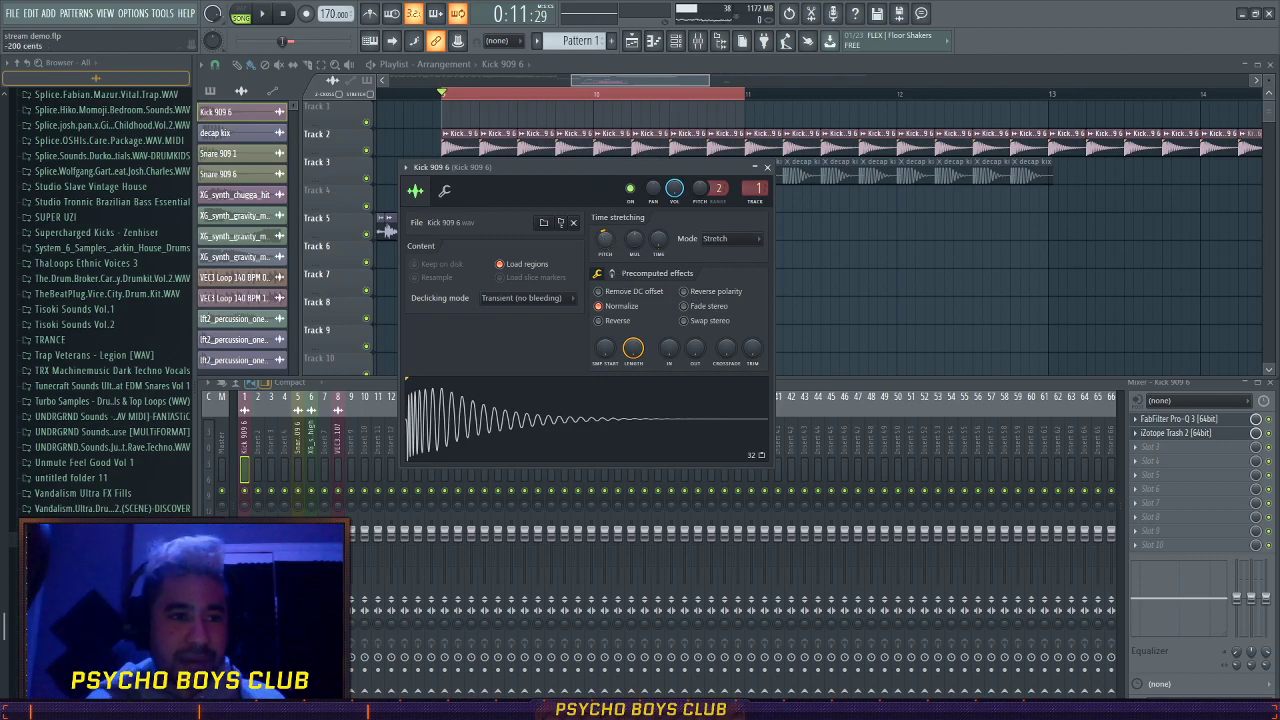
{"action": "left_click", "coordinate": [762, 168]}
- Move the VEC3 Loop 140 BPM 107 clip on Track 9 out past bar 13 and inspect mixer inserts 6 and 7 during playback
{"action": "left_click_drag", "start_coordinate": [776, 342], "coordinate": [892, 349]}
{"action": "scroll", "coordinate": [763, 353], "scroll_direction": "down", "scroll_amount": 3}
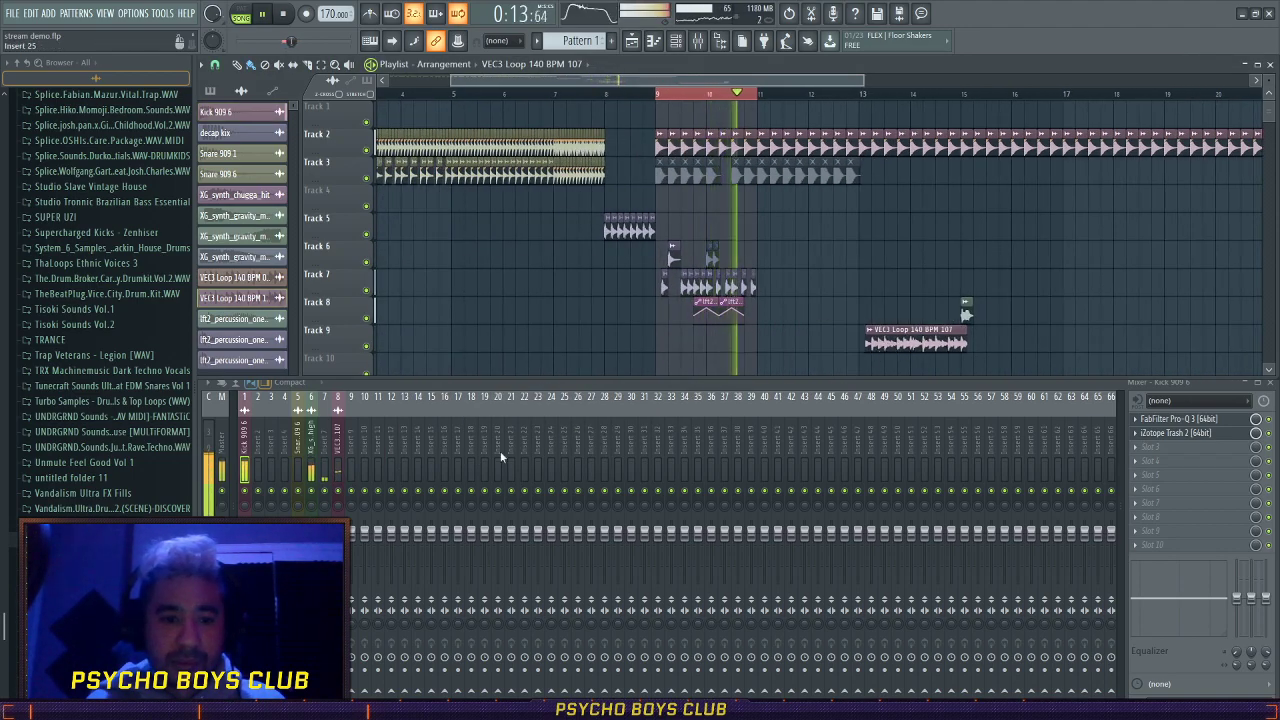
{"action": "left_click", "coordinate": [311, 460]}
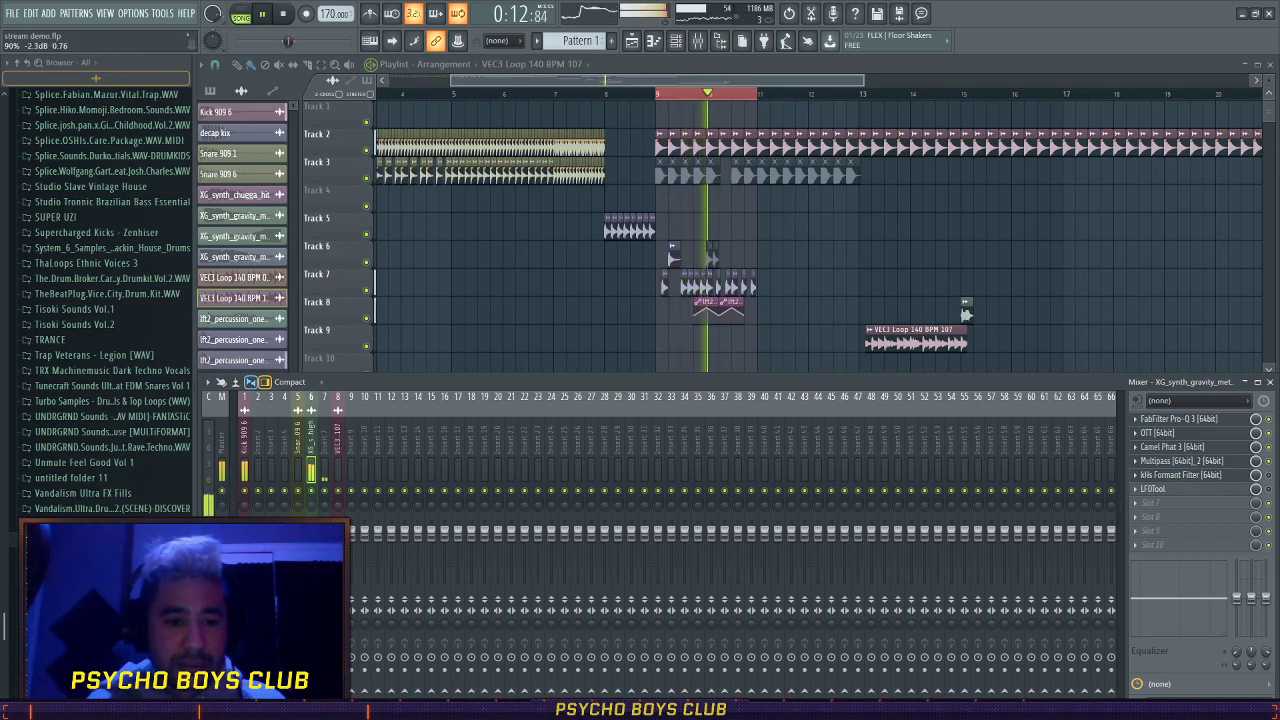
{"action": "left_click", "coordinate": [324, 460]}
{"action": "key", "text": "space"}
- Align the VEC3 Loop 140 BPM 107 clip on Track 9 to start exactly at bar 13
{"action": "scroll", "coordinate": [838, 284], "scroll_direction": "up", "scroll_amount": 3}
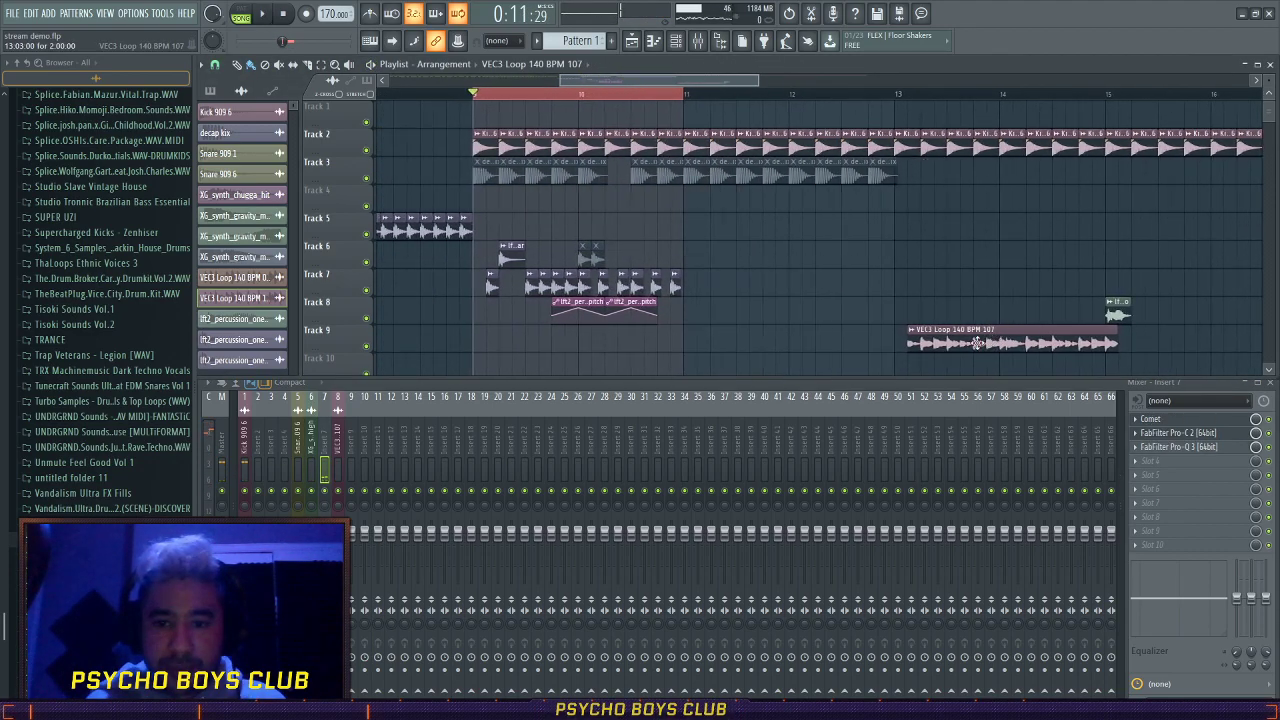
{"action": "scroll", "coordinate": [951, 338], "scroll_direction": "down", "scroll_amount": 3}
{"action": "left_click_drag", "start_coordinate": [963, 340], "coordinate": [951, 342]}
{"action": "scroll", "coordinate": [1000, 320], "scroll_direction": "down", "scroll_amount": 3}
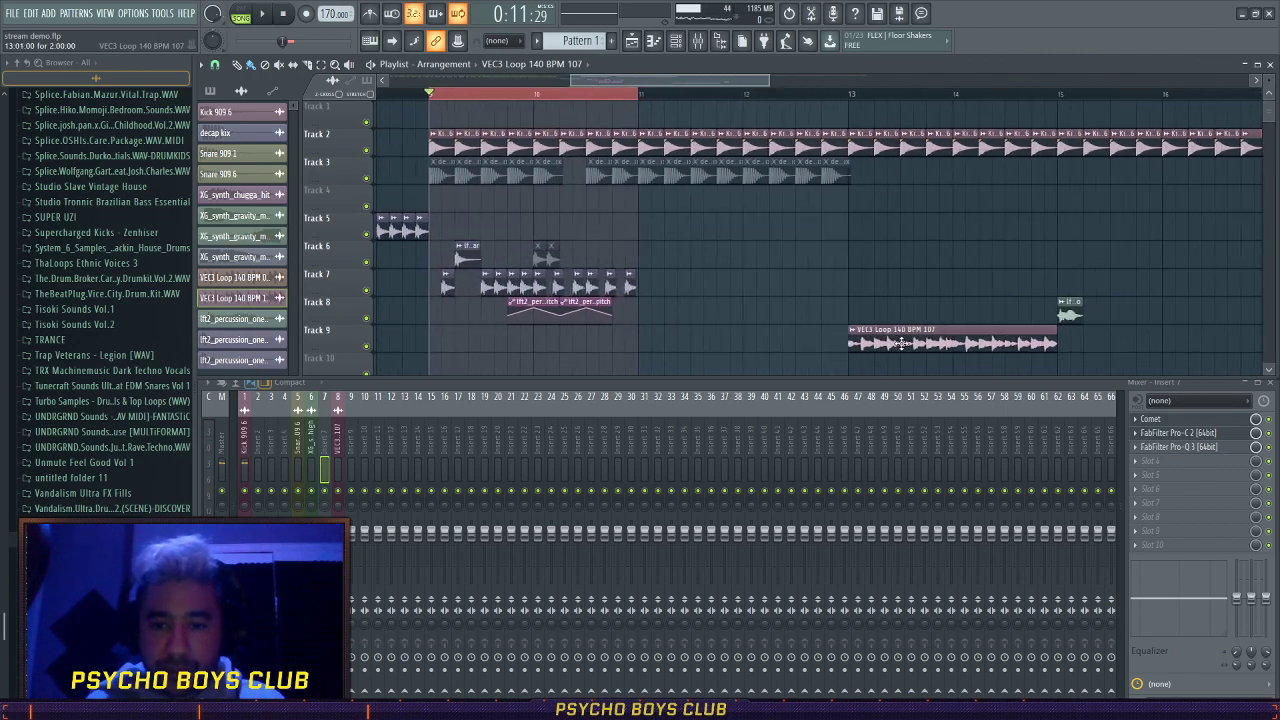
{"action": "scroll", "coordinate": [1040, 314], "scroll_direction": "up", "scroll_amount": 3}
{"action": "scroll", "coordinate": [1049, 316], "scroll_direction": "down", "scroll_amount": 1}
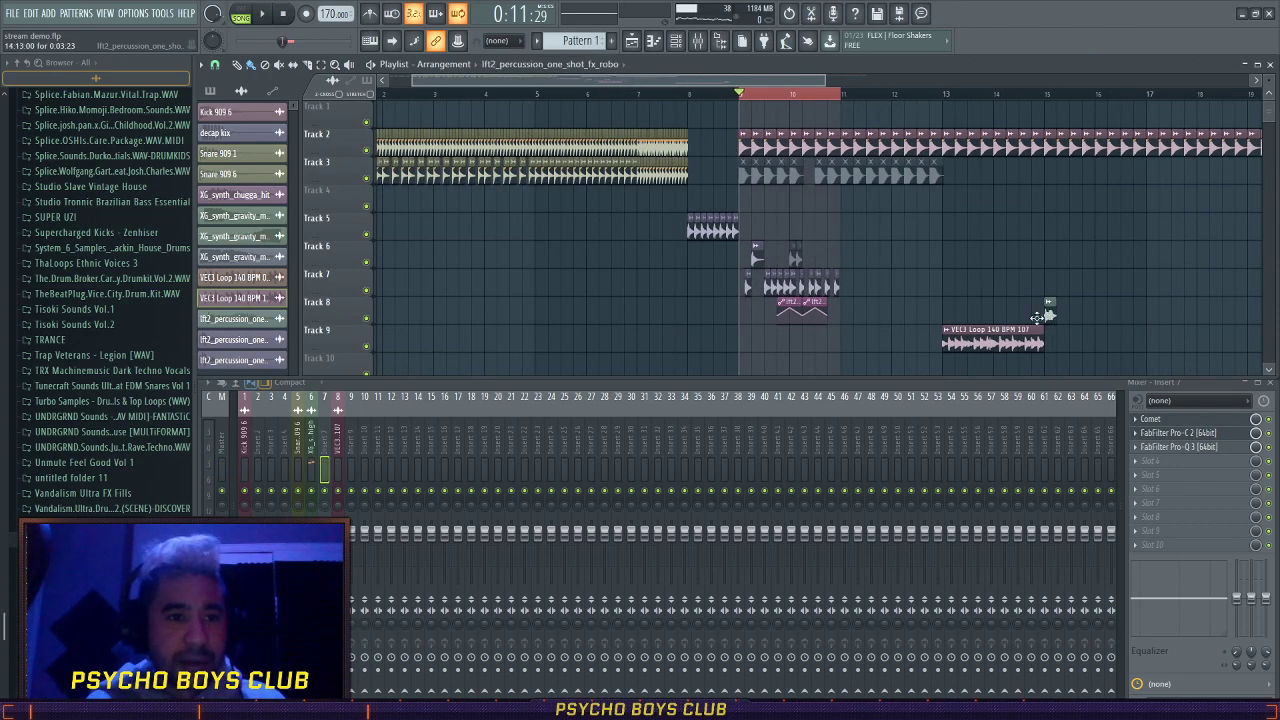
- Check the fx_robo one-shot's sample settings and move its clip to 9:05 on Track 8
{"action": "left_click", "coordinate": [414, 418]}
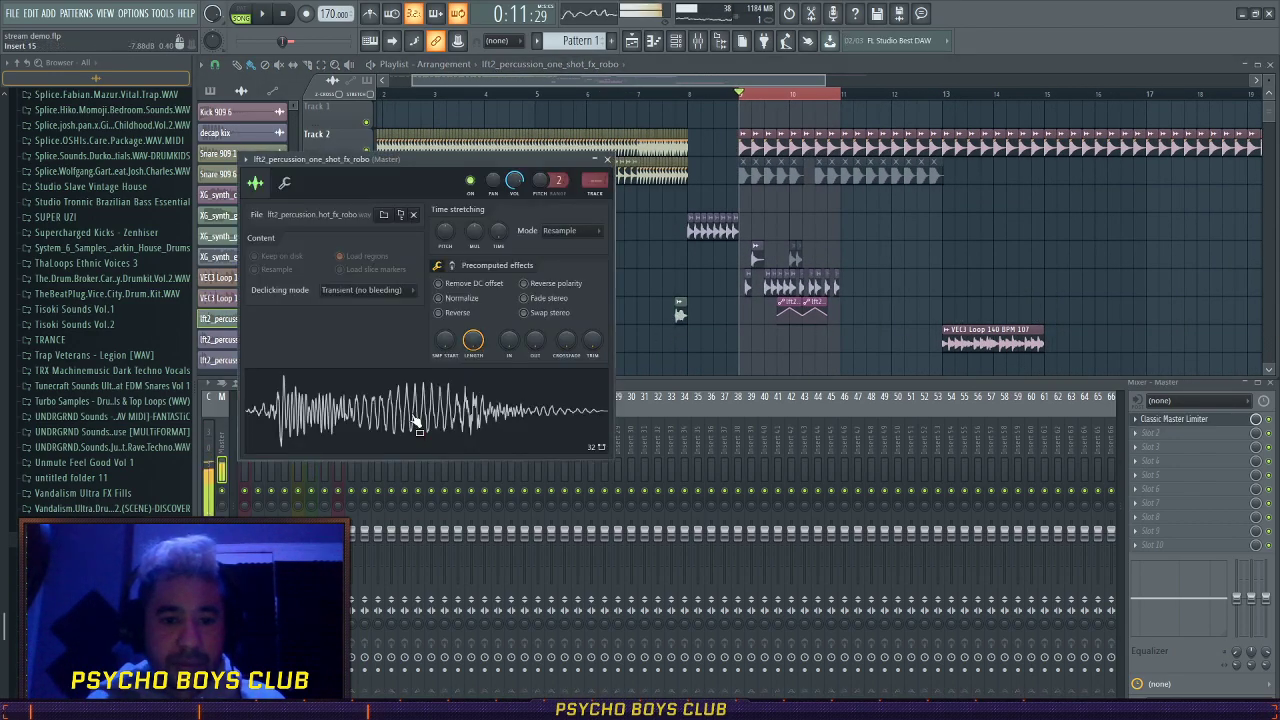
{"action": "left_click", "coordinate": [606, 160]}
{"action": "scroll", "coordinate": [634, 329], "scroll_direction": "up", "scroll_amount": 3}
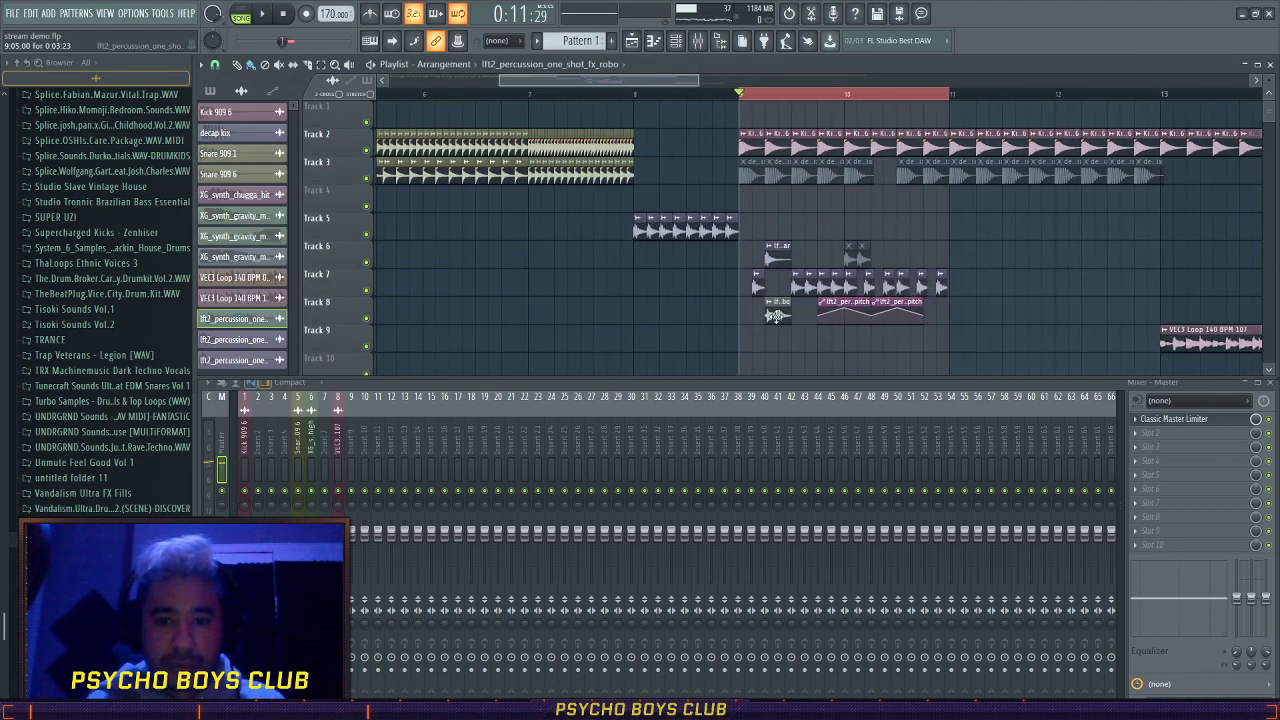
- Mute the knock modular clip at 9:05 on Track 6 and play back the drop with the fx_robo clip
{"action": "key", "text": "space"}
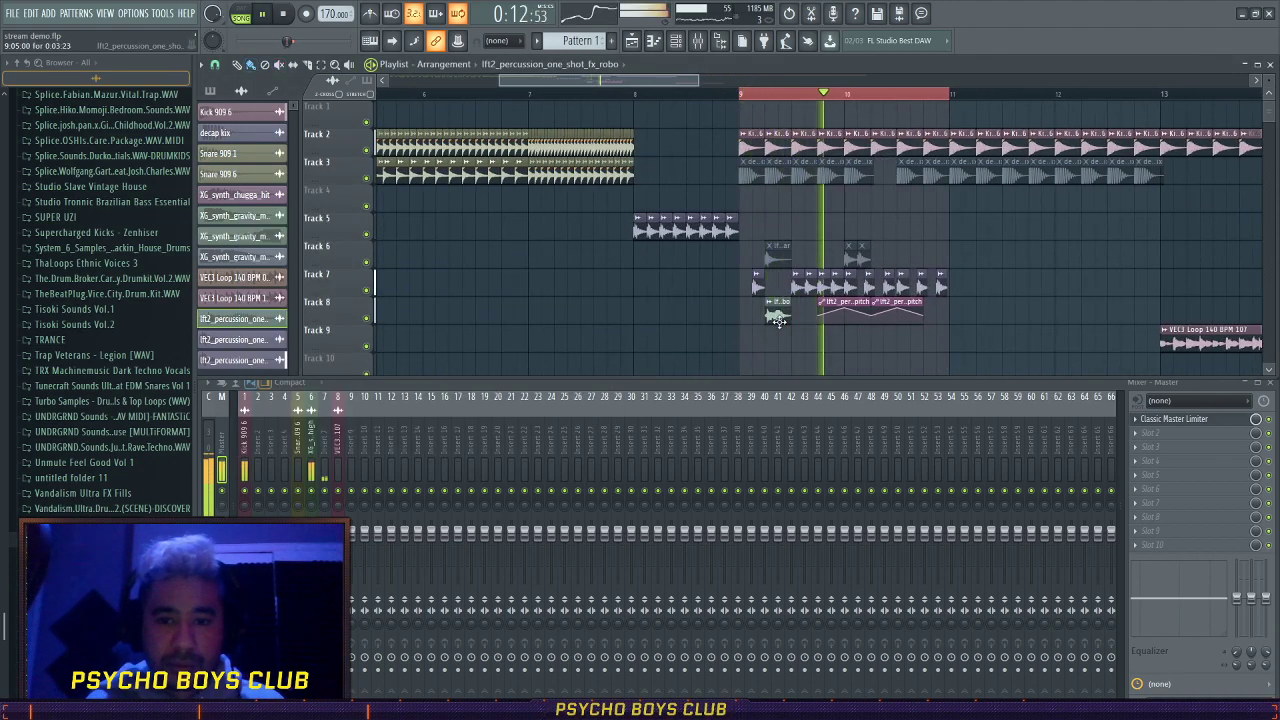
{"action": "key", "text": "space"}
{"action": "key", "text": "space"}
{"action": "scroll", "coordinate": [836, 333], "scroll_direction": "up", "scroll_amount": 3}
- Shorten the loop region to bar 9 only and open the fx_robo clip's sample settings while it plays
{"action": "key", "text": "space"}
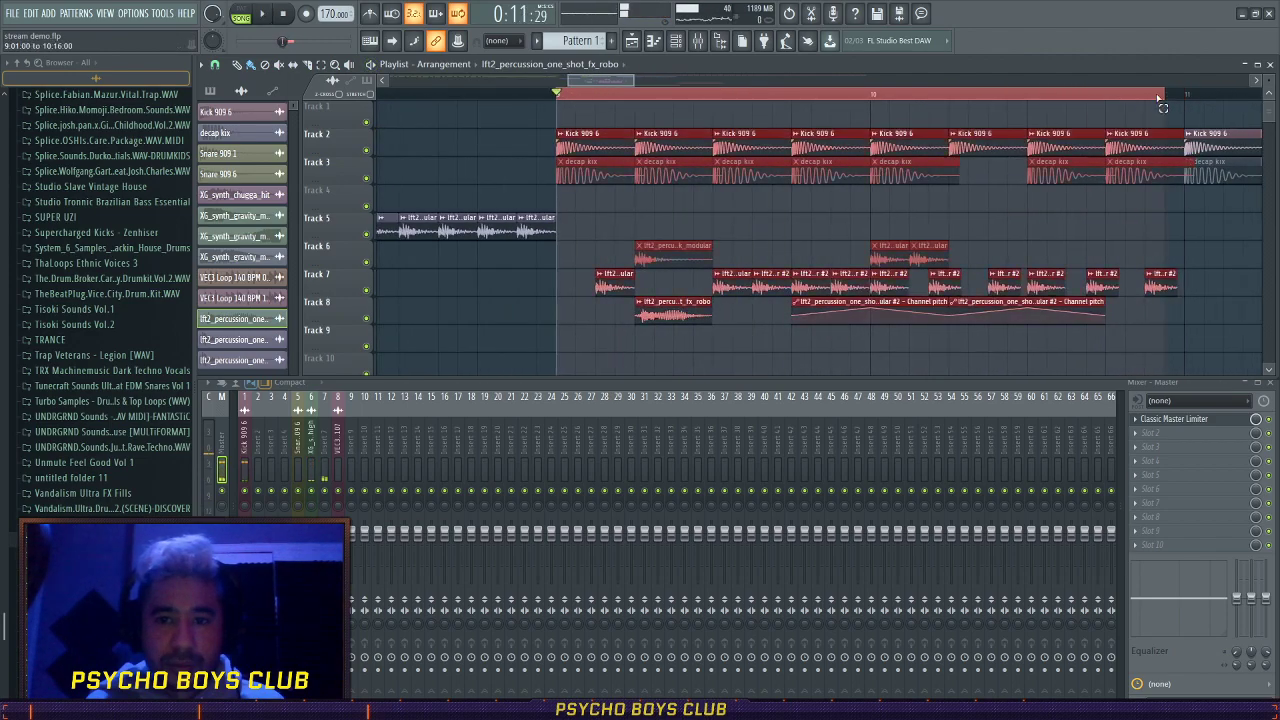
{"action": "left_click_drag", "start_coordinate": [1163, 100], "coordinate": [879, 106]}
{"action": "right_click", "coordinate": [800, 230]}
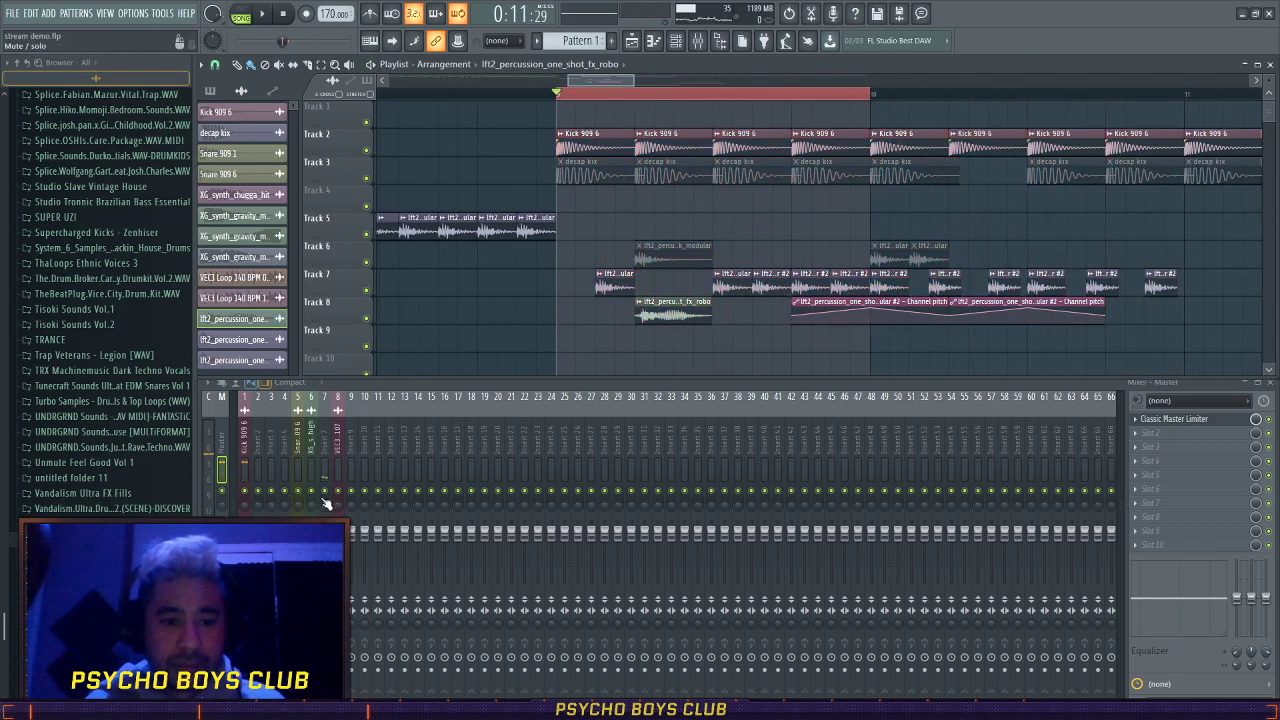
{"action": "key", "text": "space"}
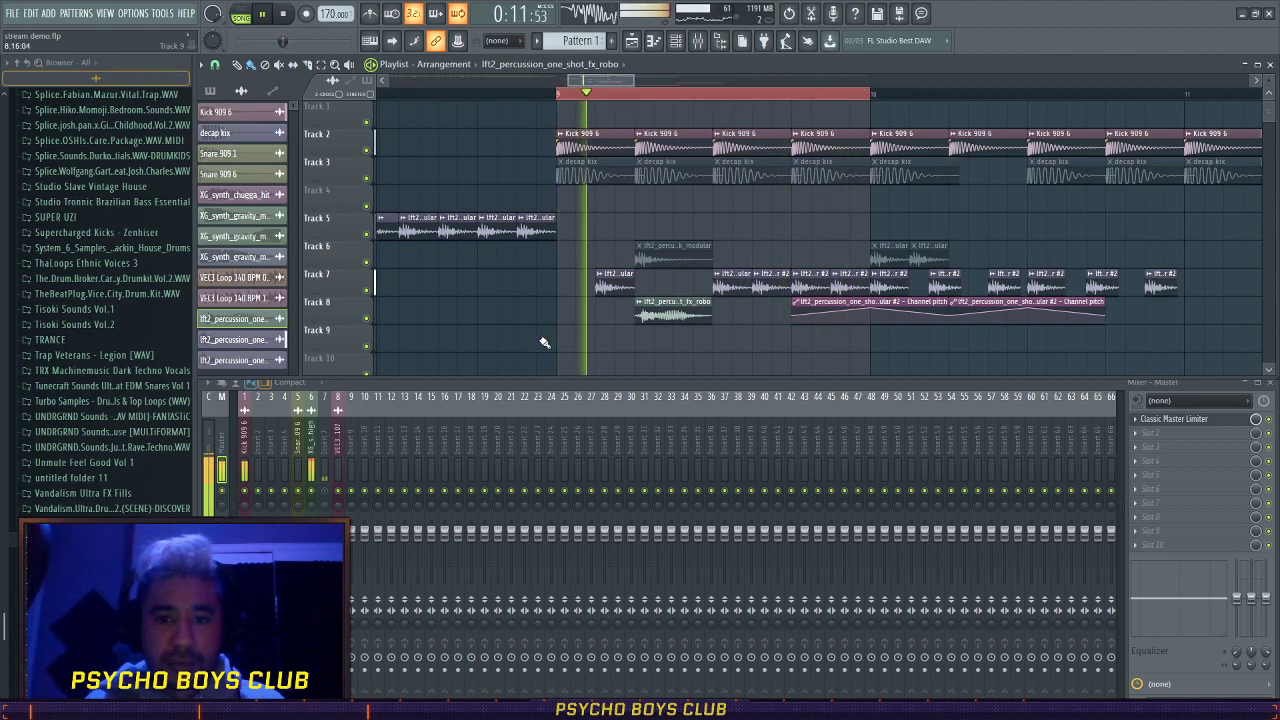
{"action": "double_click", "coordinate": [652, 312]}
{"action": "left_click", "coordinate": [462, 298]}
- Replace the knock clip at 9:09 on Track 7 with the #2 version and delete the clip at 9:11
{"action": "right_click", "coordinate": [737, 291]}
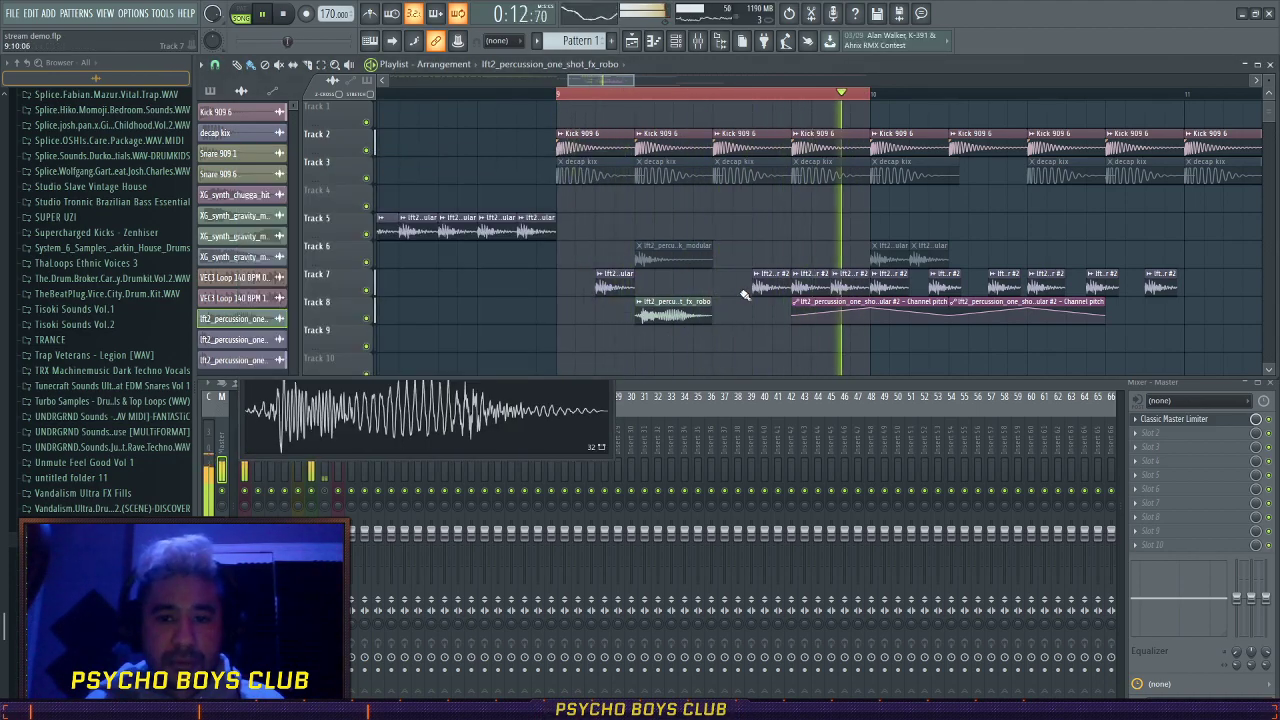
{"action": "left_click", "coordinate": [758, 288]}
{"action": "left_click", "coordinate": [722, 287]}
{"action": "right_click", "coordinate": [768, 292]}
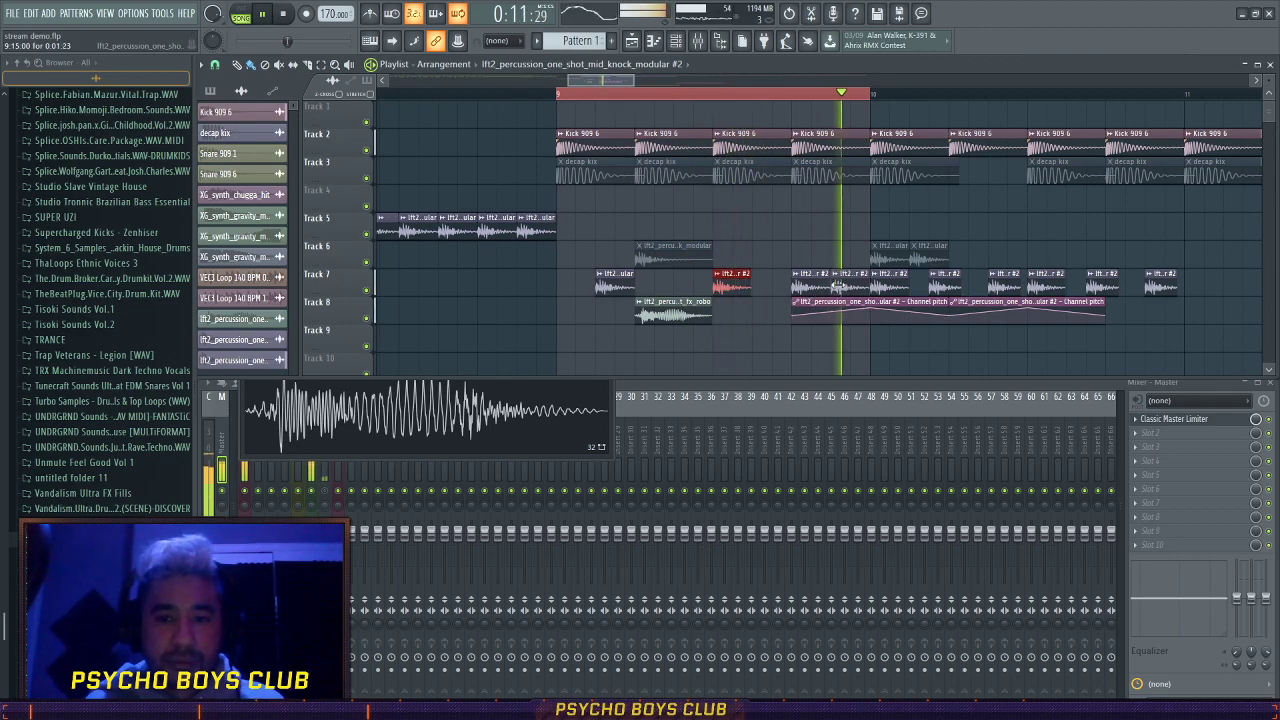
{"action": "scroll", "coordinate": [838, 287], "scroll_direction": "down", "scroll_amount": 3}
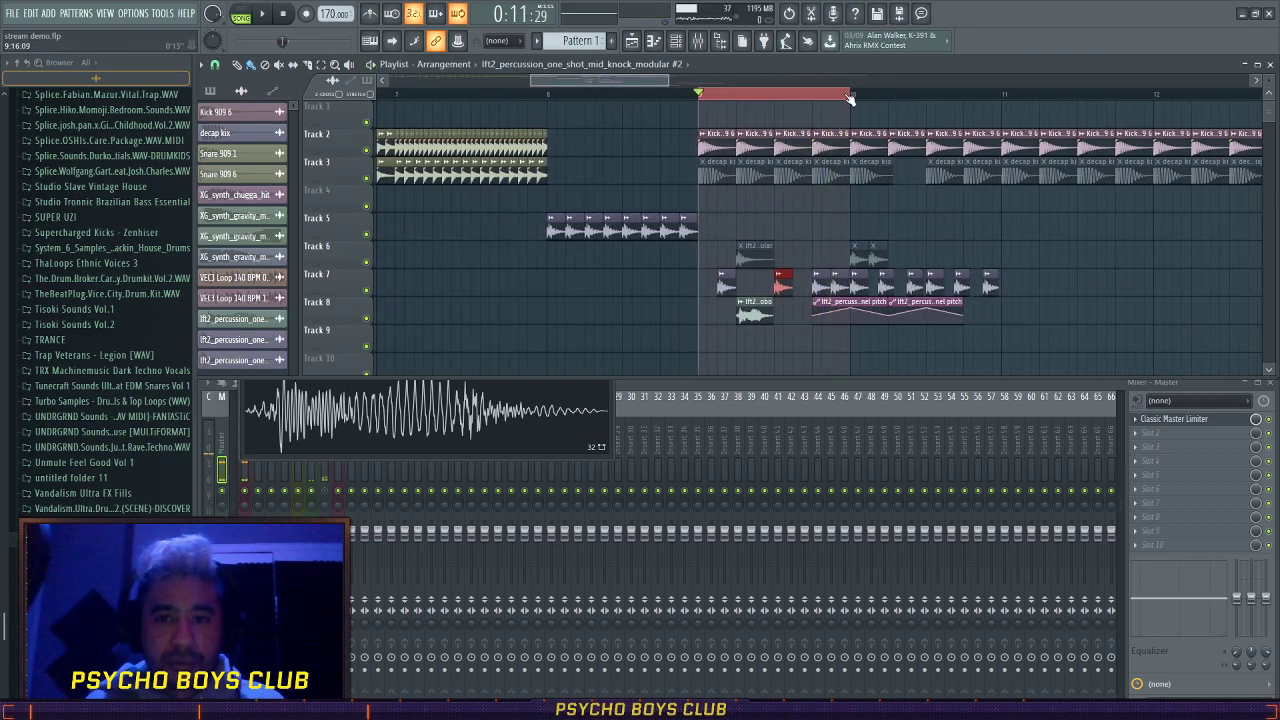
- Extend the loop region to bars 9–10 and duplicate the drop clips in that range into bars 11–12
{"action": "left_click_drag", "start_coordinate": [850, 101], "coordinate": [1002, 100]}
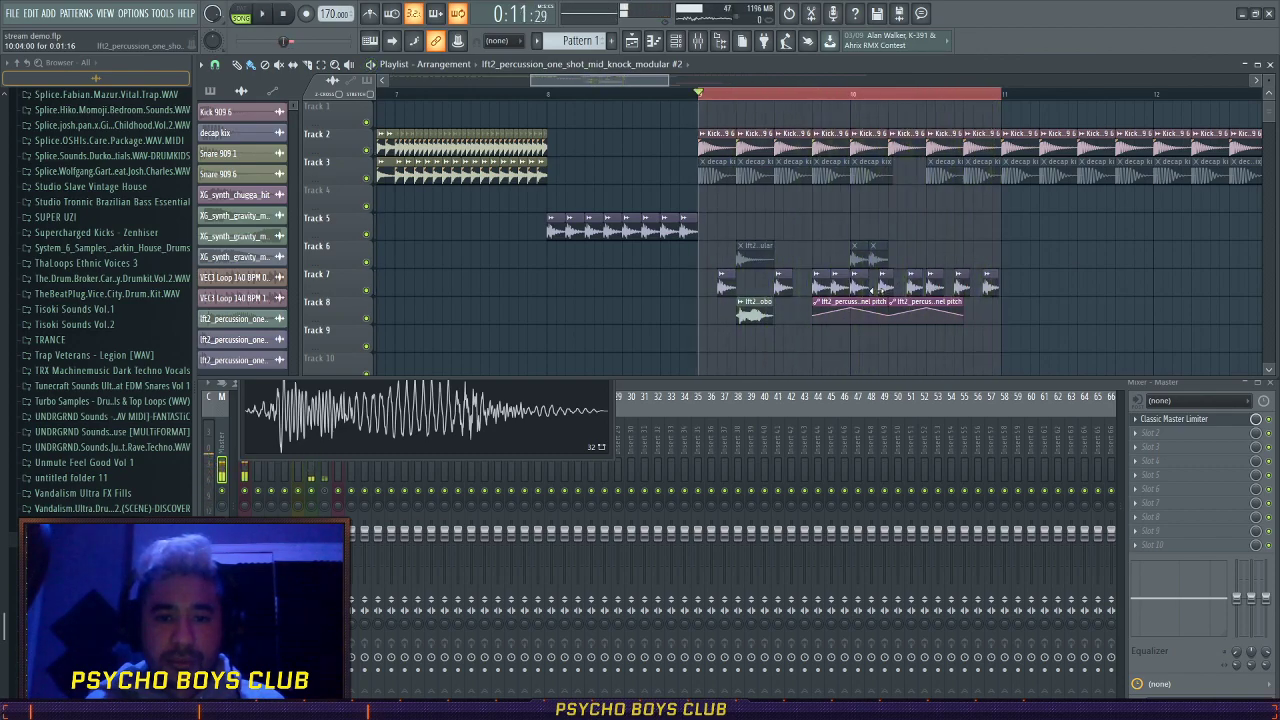
{"action": "scroll", "coordinate": [646, 312], "scroll_direction": "down", "scroll_amount": 2}
{"action": "scroll", "coordinate": [651, 282], "scroll_direction": "down", "scroll_amount": 3}
{"action": "left_click_drag", "start_coordinate": [655, 284], "coordinate": [830, 208]}
{"action": "key", "text": "ctrl+b"}
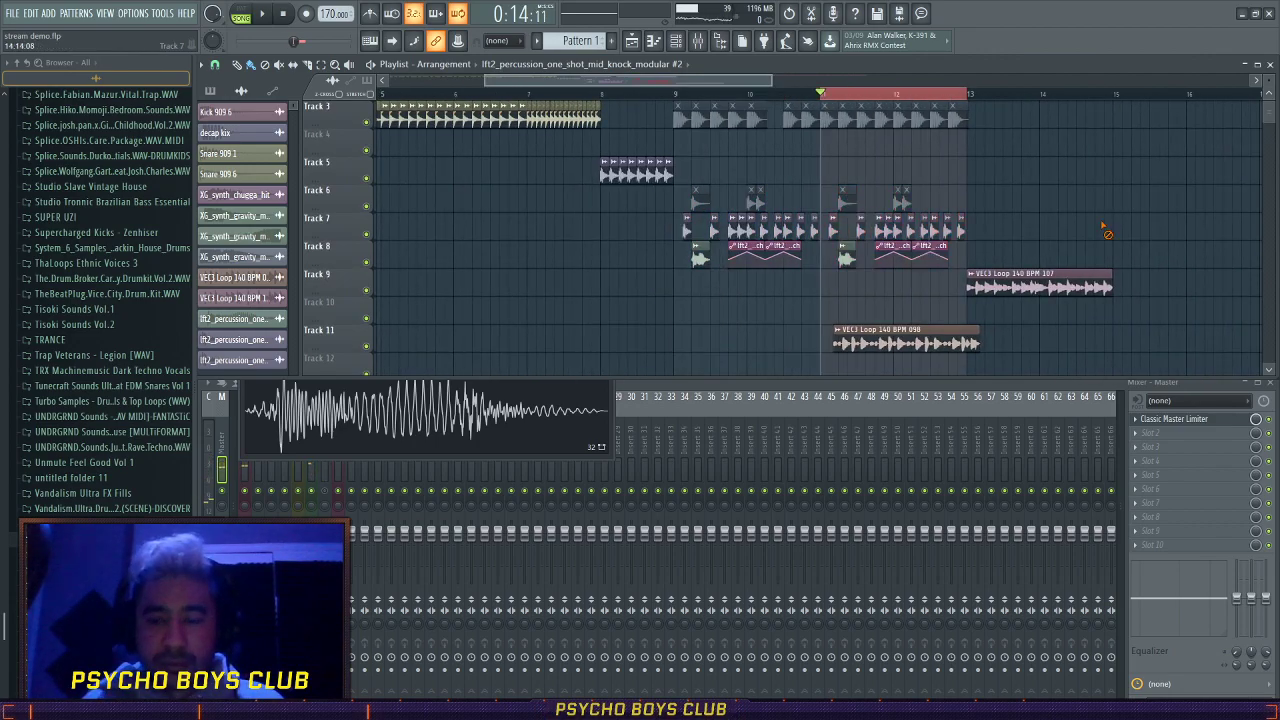
- Delete the kicks from bar 13 onward on Track 2 and the VEC3 107 loop on Track 9, and move Track 11's VEC3 098 loop to bar 17
{"action": "scroll", "coordinate": [609, 270], "scroll_direction": "up", "scroll_amount": 2}
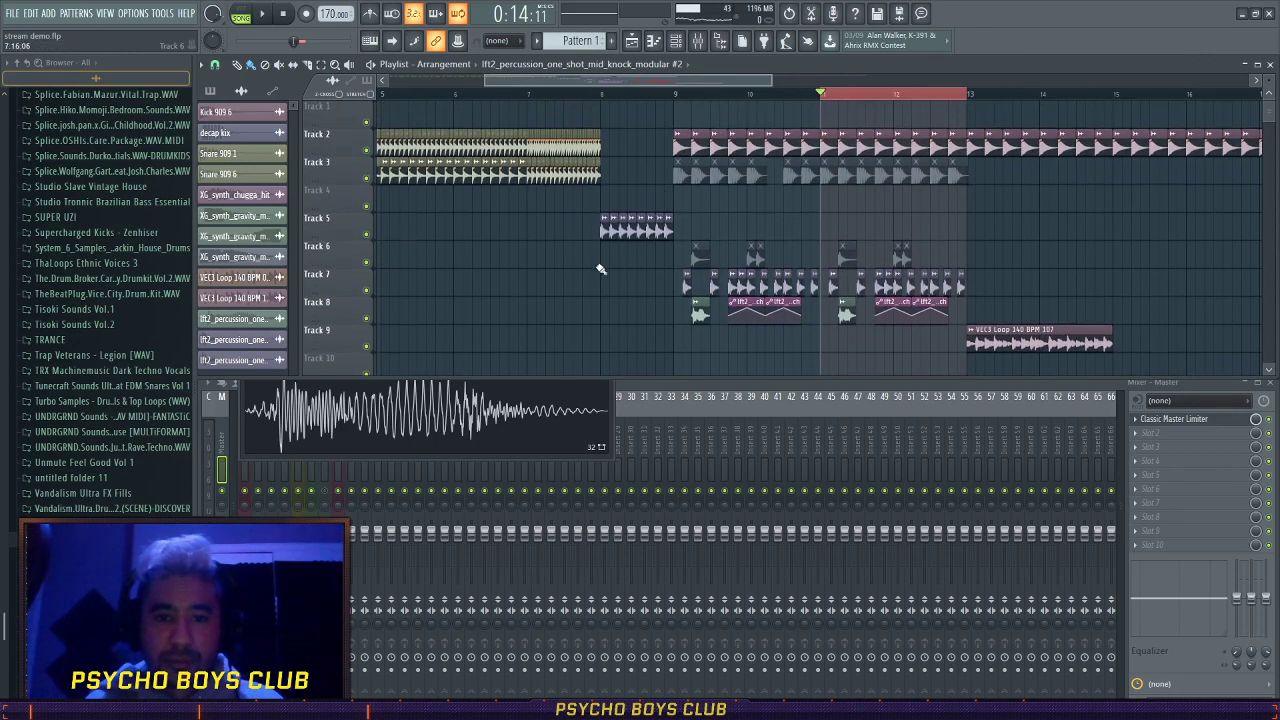
{"action": "key", "text": "Return"}
{"action": "scroll", "coordinate": [674, 297], "scroll_direction": "down", "scroll_amount": 3}
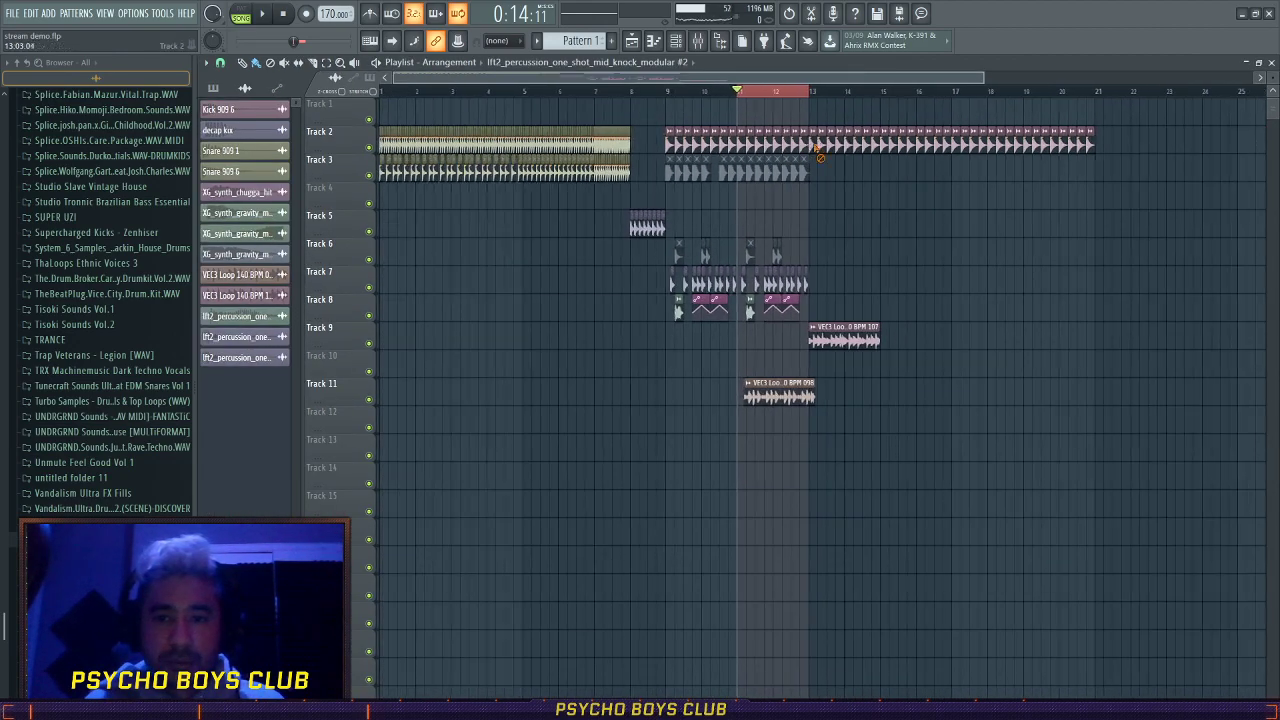
{"action": "right_click", "coordinate": [815, 142]}
{"action": "right_click", "coordinate": [806, 340]}
{"action": "left_click_drag", "start_coordinate": [790, 398], "coordinate": [994, 413]}
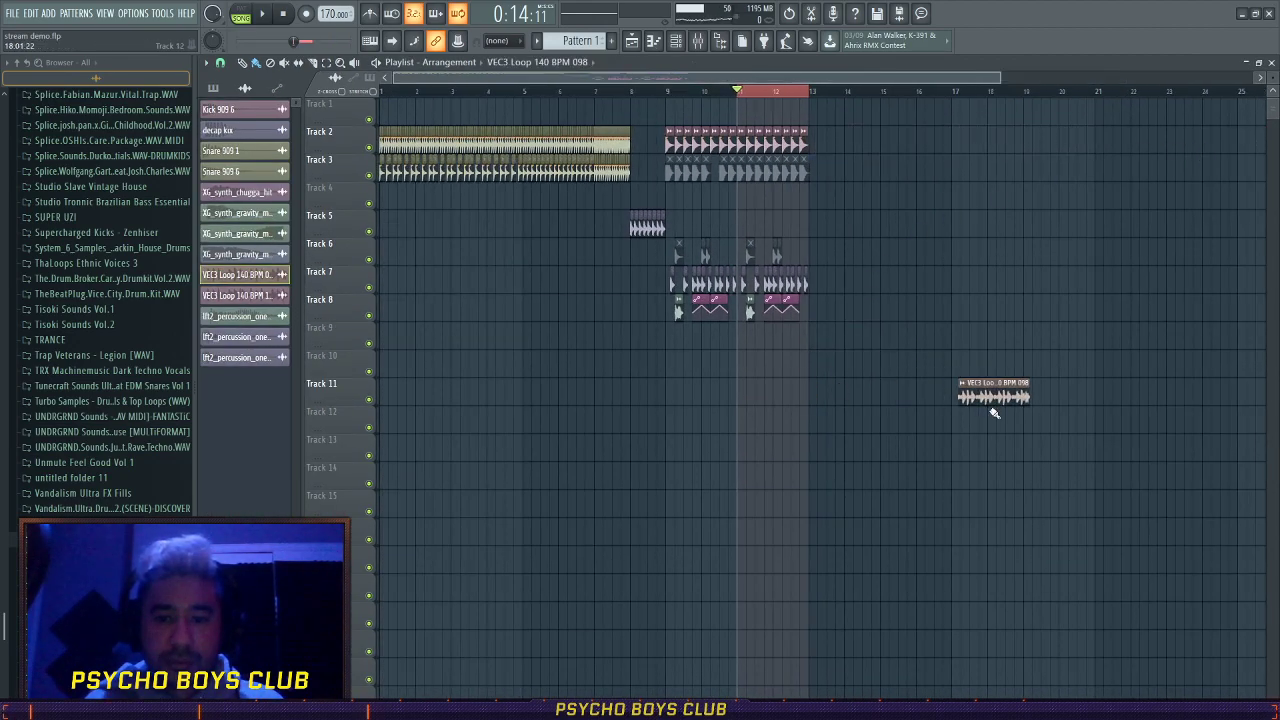
- Select all drop clips in bars 9–12 and duplicate them three times so the drop fills bars 9–24
{"action": "left_click_drag", "start_coordinate": [670, 97], "coordinate": [812, 108]}
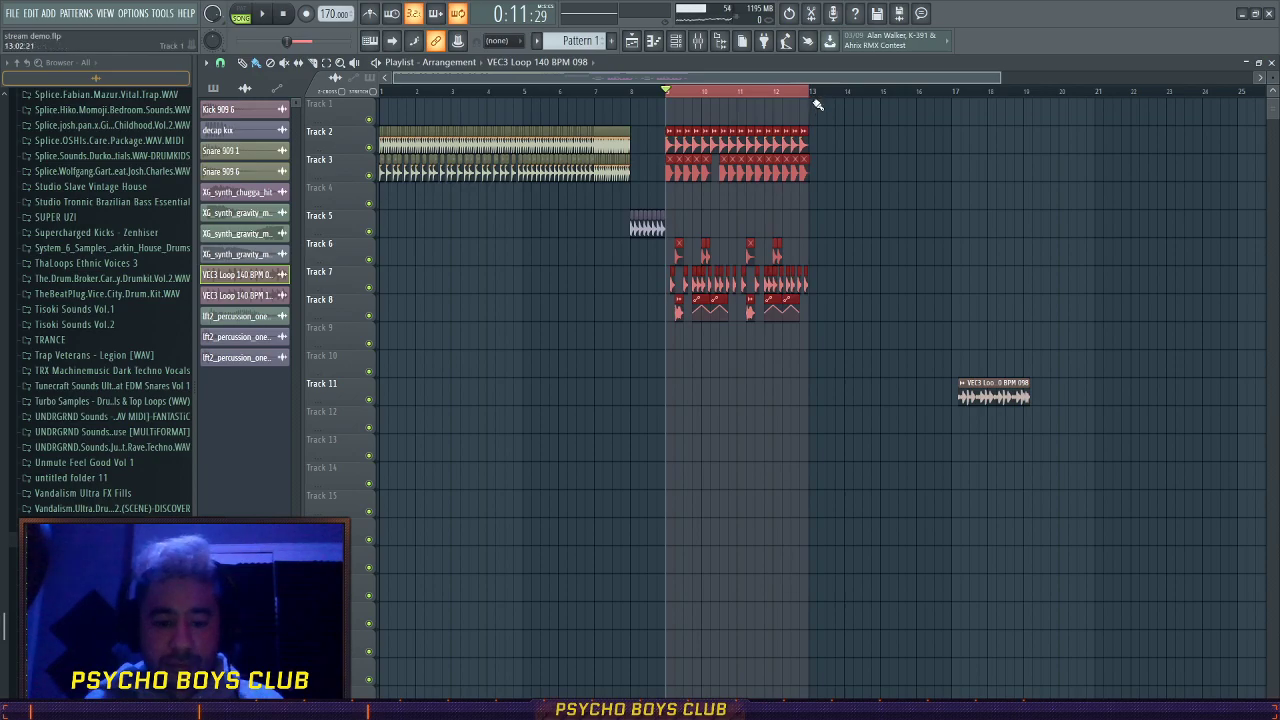
{"action": "key", "text": "ctrl+b"}
{"action": "key", "text": "ctrl+b"}
{"action": "scroll", "coordinate": [735, 245], "scroll_direction": "down", "scroll_amount": 2}
{"action": "key", "text": "ctrl+b"}
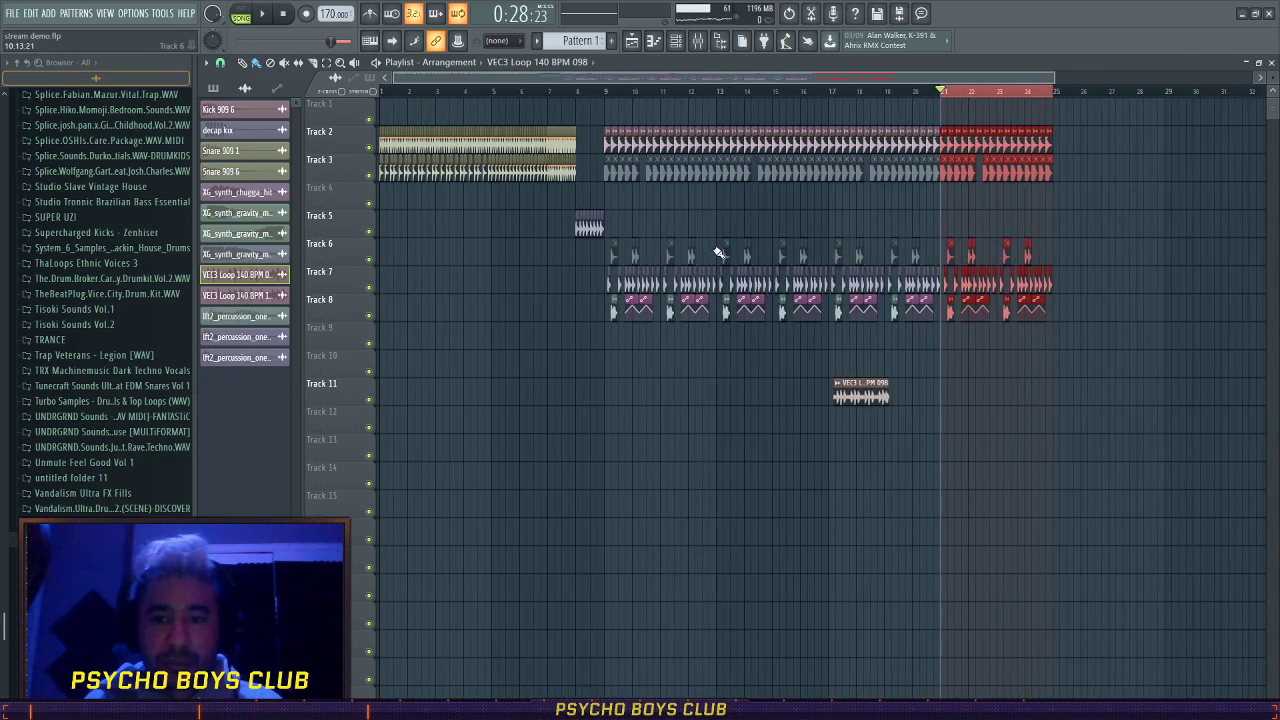
- Repeat the VEC3 Loop 140 BPM 098 clip along Track 11 from bar 17 through bar 24
{"action": "right_click", "coordinate": [862, 394]}
{"action": "scroll", "coordinate": [777, 400], "scroll_direction": "up", "scroll_amount": 3}
{"action": "key", "text": "ctrl+z"}
{"action": "scroll", "coordinate": [943, 414], "scroll_direction": "down", "scroll_amount": 3}
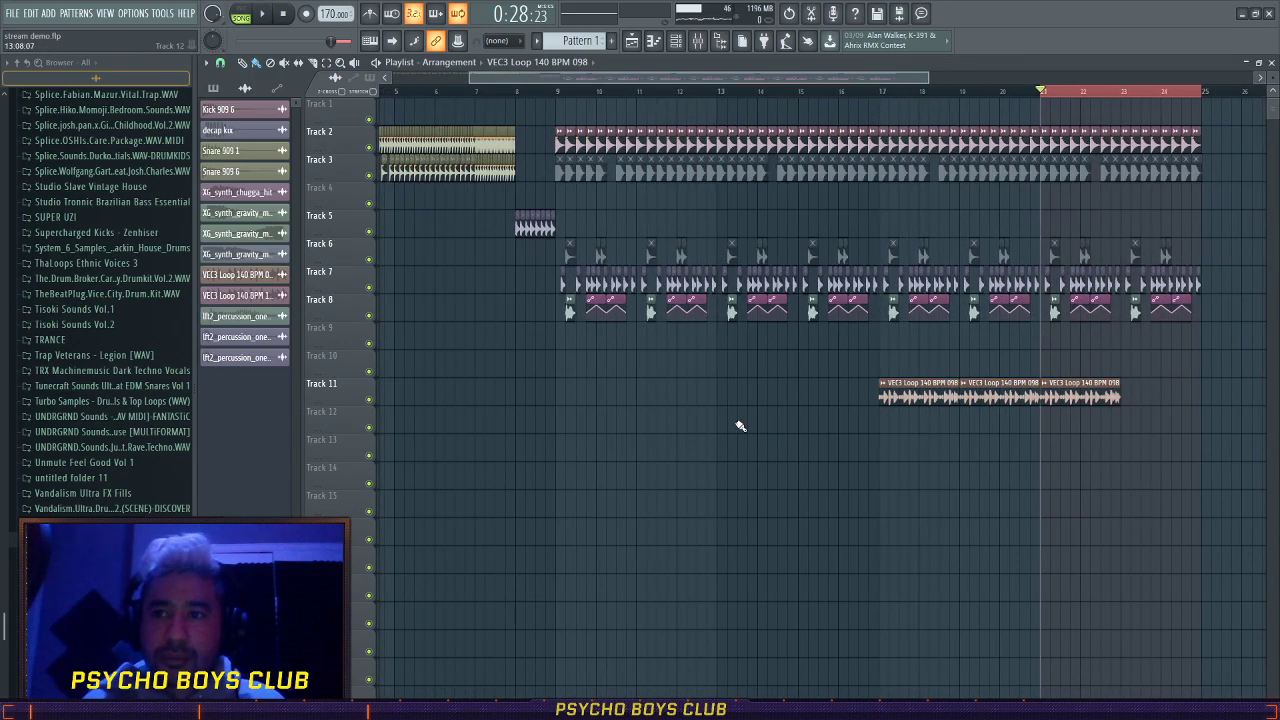
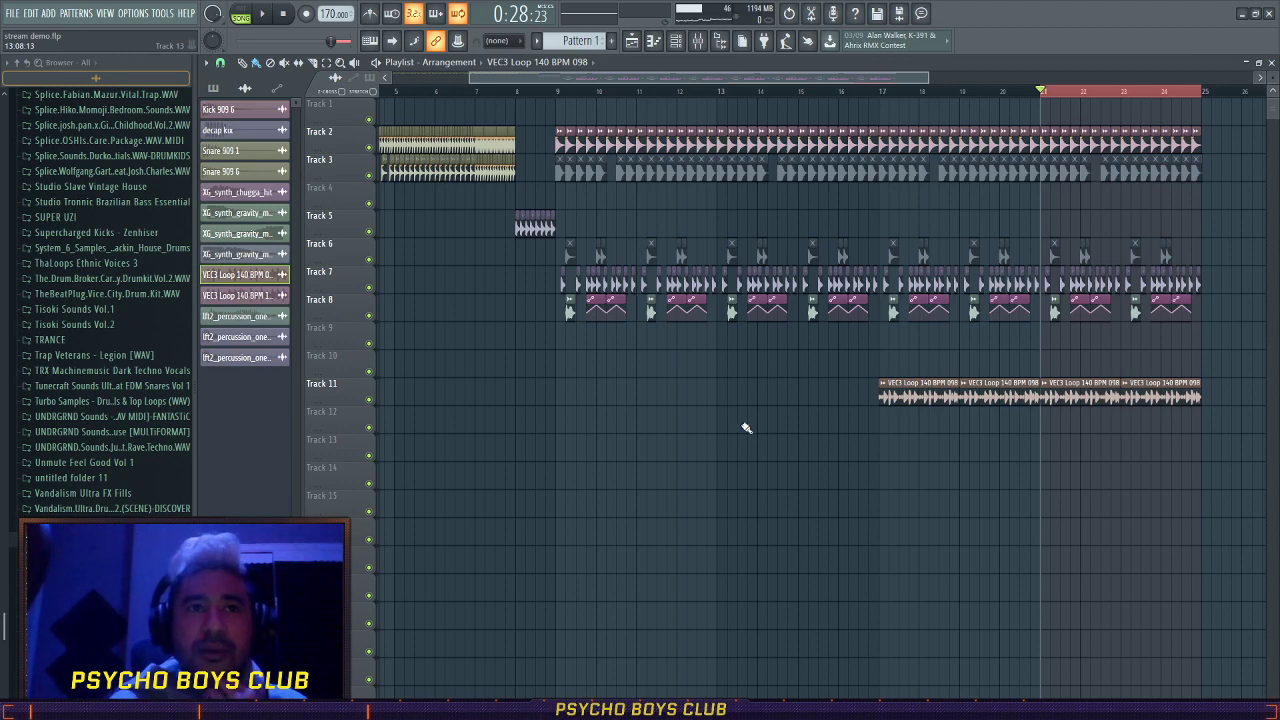
- Extend the loop region back to bar 9 so it covers bars 9–24, and deselect the clips
{"action": "left_click_drag", "start_coordinate": [1040, 92], "coordinate": [560, 100]}
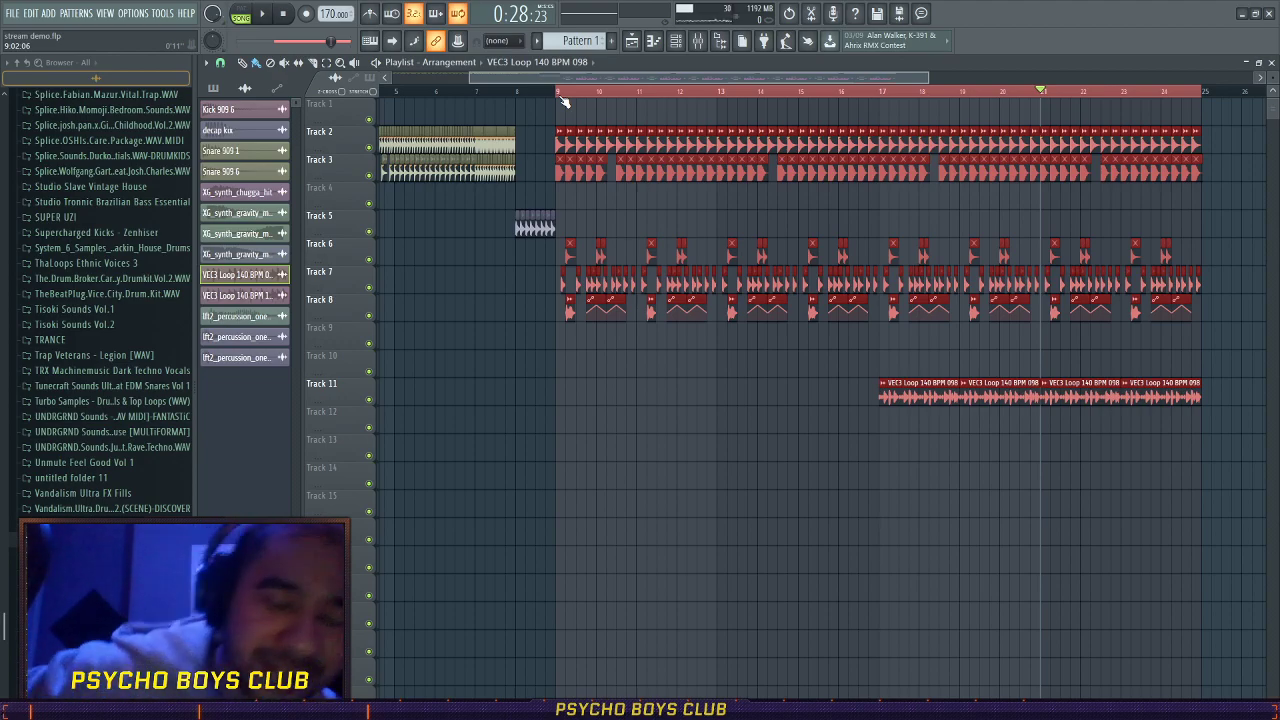
{"action": "left_click", "coordinate": [626, 502]}
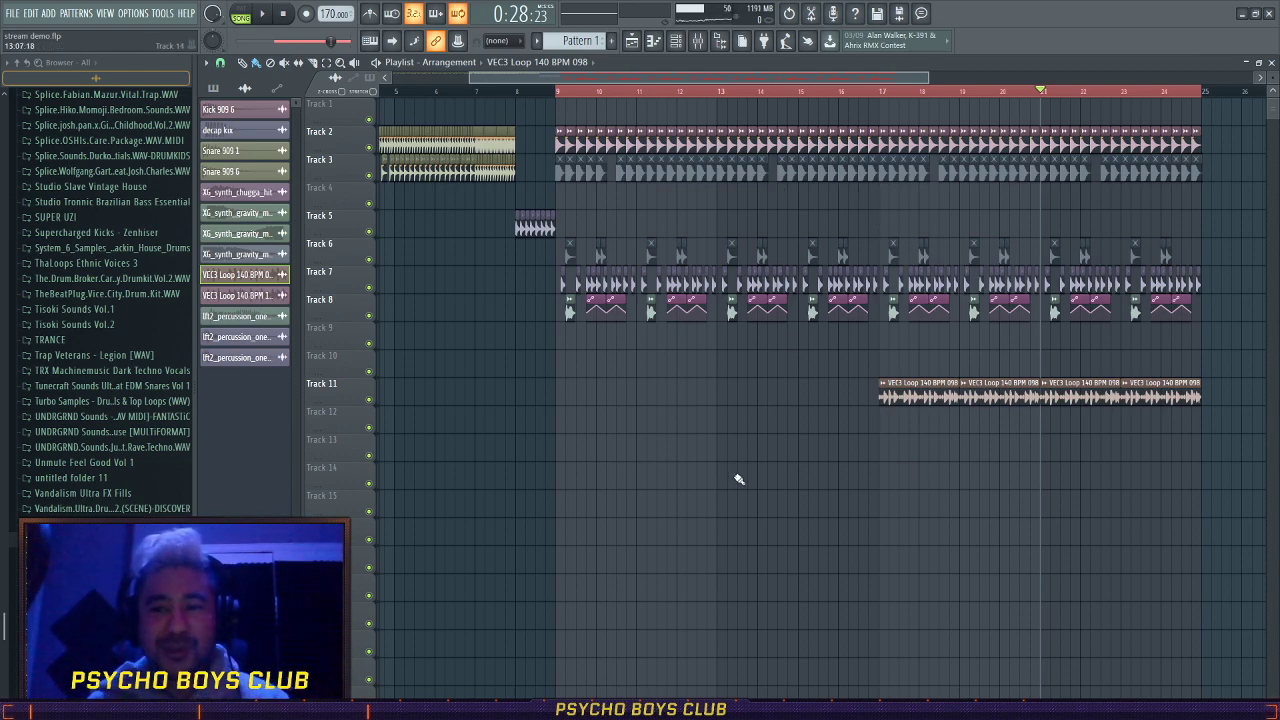
{"action": "scroll", "coordinate": [928, 457], "scroll_direction": "down", "scroll_amount": 3}
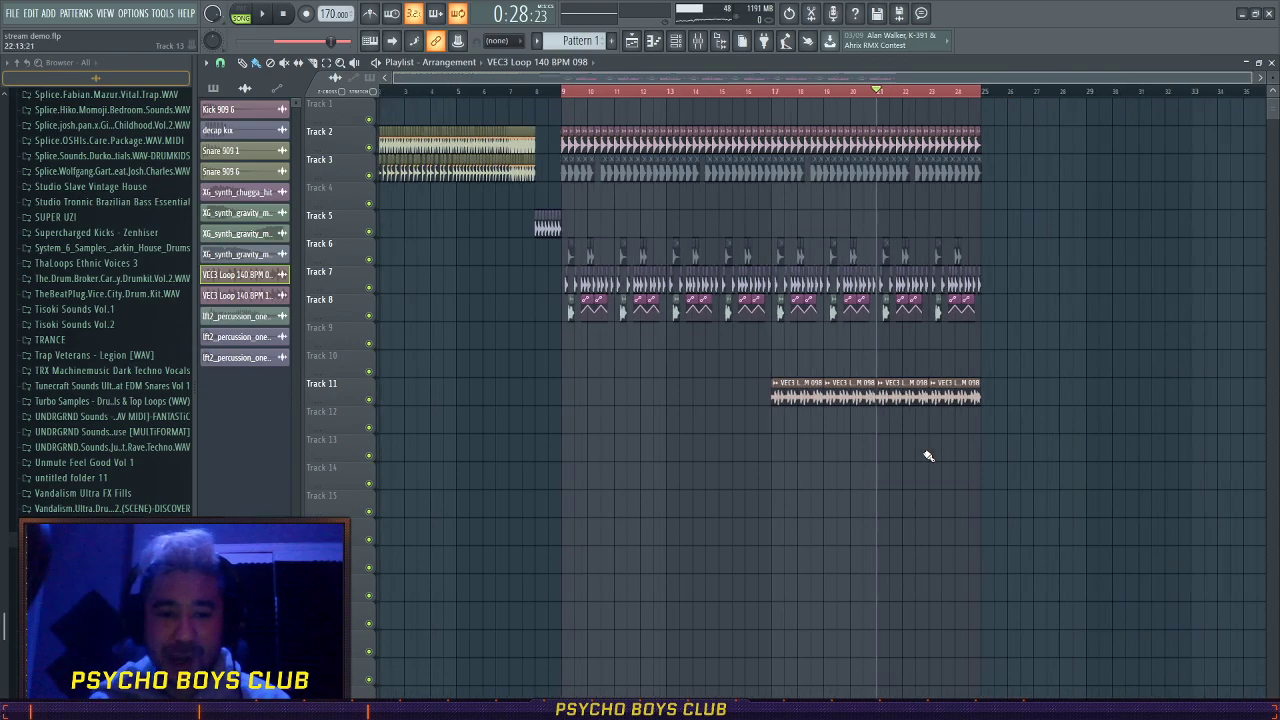
{"action": "scroll", "coordinate": [928, 454], "scroll_direction": "up", "scroll_amount": 5}
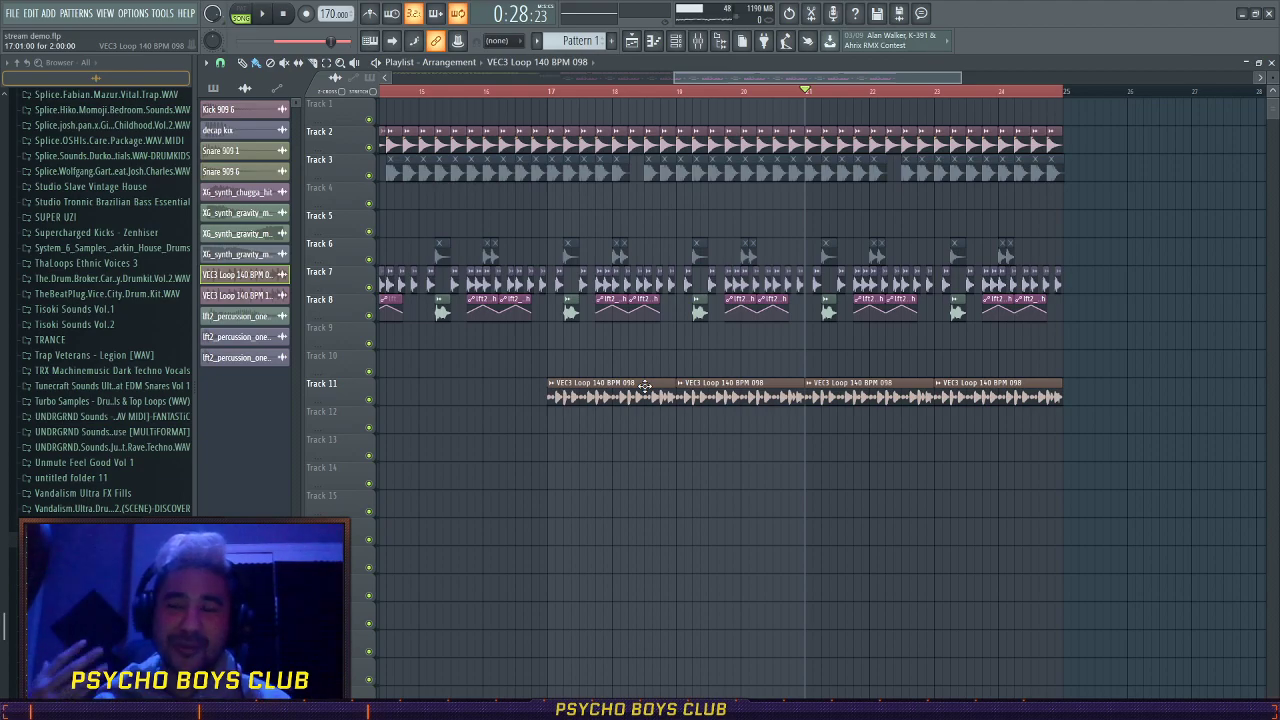
{"action": "scroll", "coordinate": [670, 483], "scroll_direction": "down", "scroll_amount": 5, "text": "ctrl"}
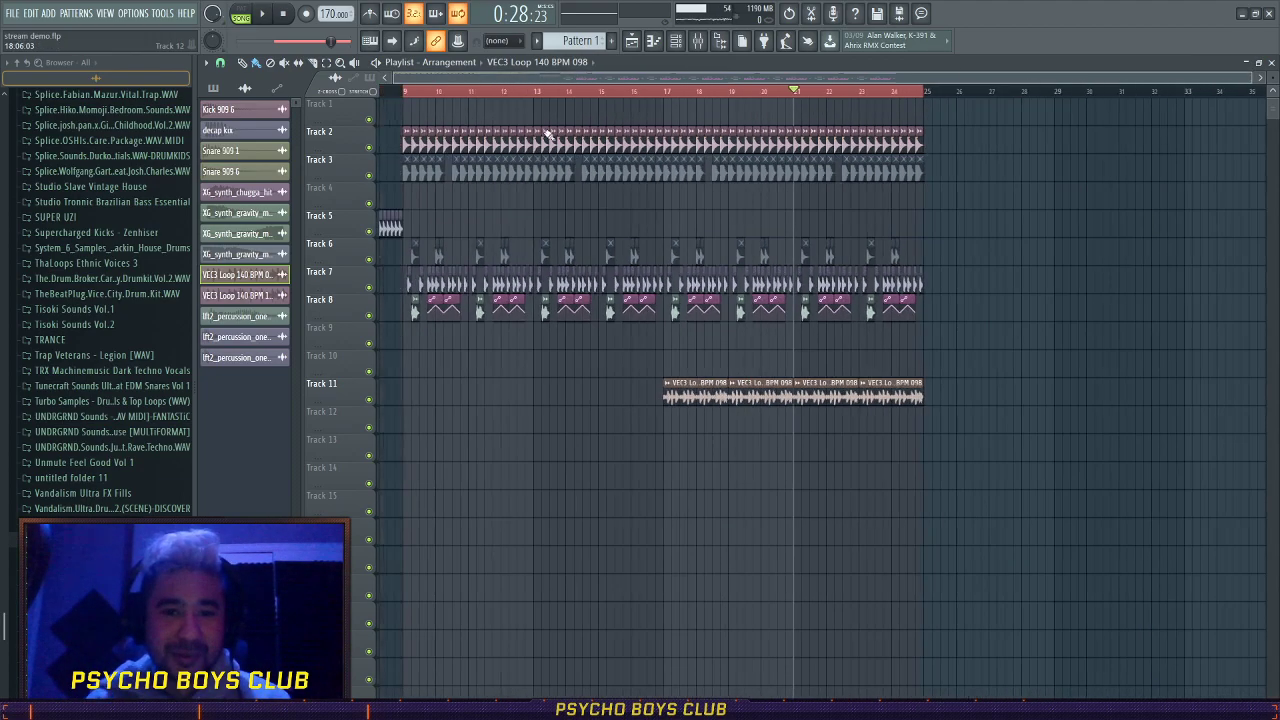
- Play the arrangement from before the knock lead-in on Track 5 into the drop
{"action": "left_click", "coordinate": [512, 92]}
{"action": "key", "text": "space"}
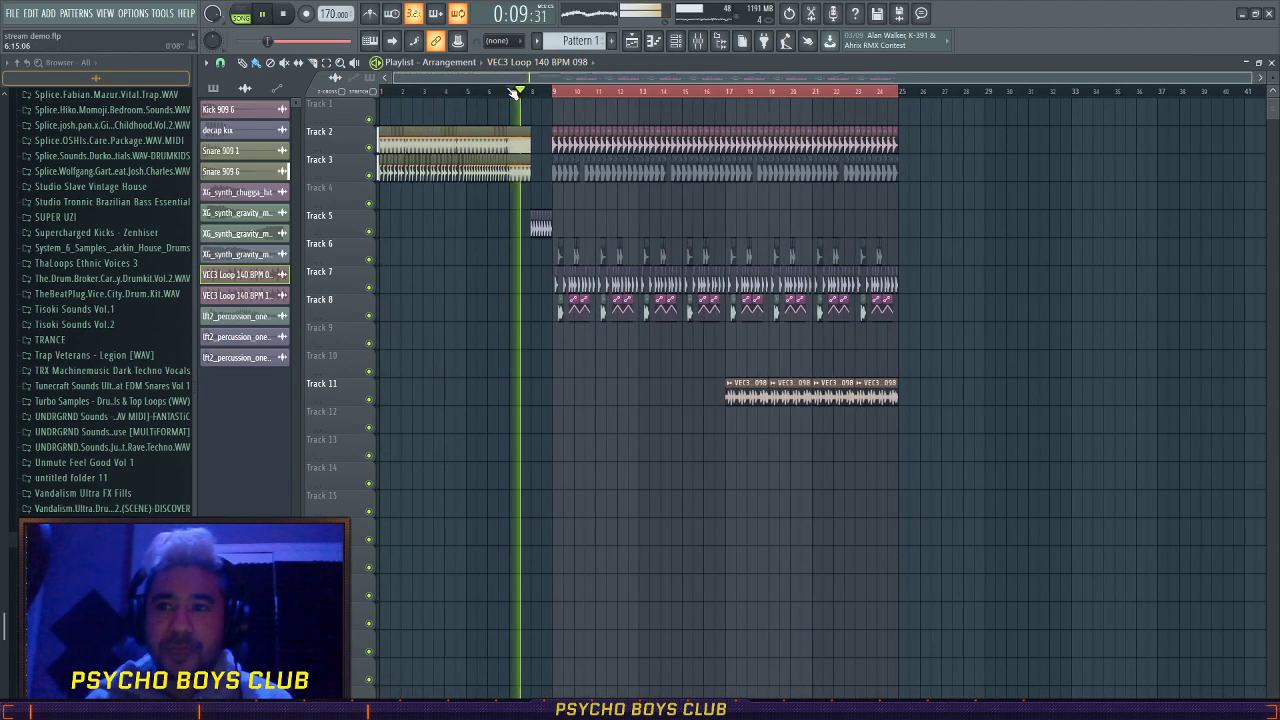
{"action": "scroll", "coordinate": [575, 190], "scroll_direction": "up", "scroll_amount": 3, "text": "ctrl"}
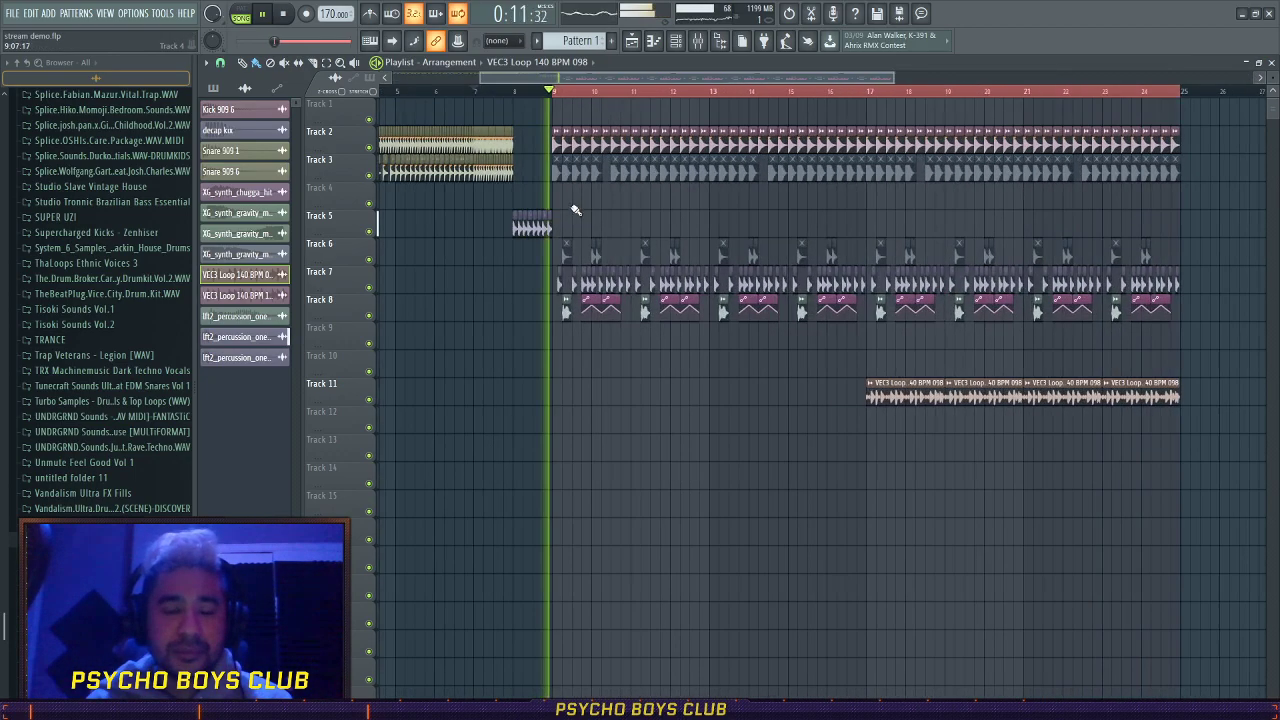
{"action": "key", "text": "F9"}
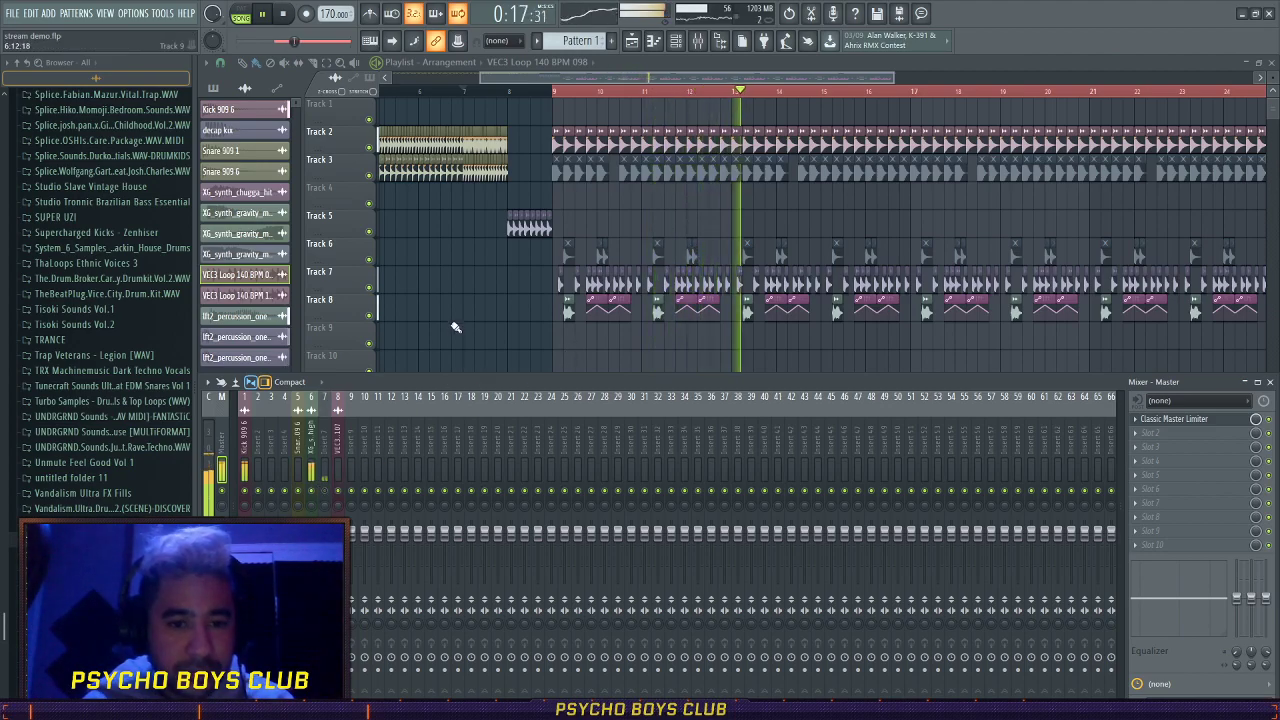
{"action": "key", "text": "F9"}
- Compare the playing drop with the Track 7 knock percussion muted and unmuted
{"action": "left_click", "coordinate": [368, 288]}
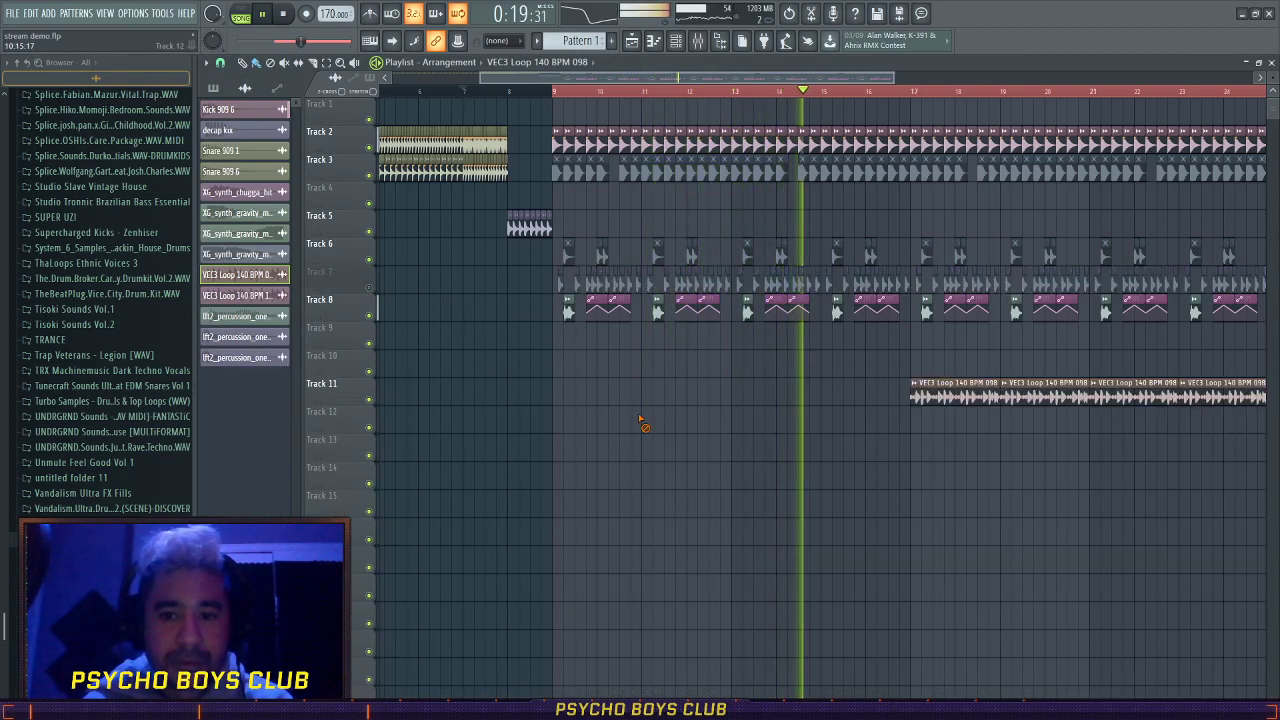
{"action": "scroll", "coordinate": [926, 271], "scroll_direction": "up", "scroll_amount": 1}
{"action": "scroll", "coordinate": [926, 271], "scroll_direction": "up", "scroll_amount": 2}
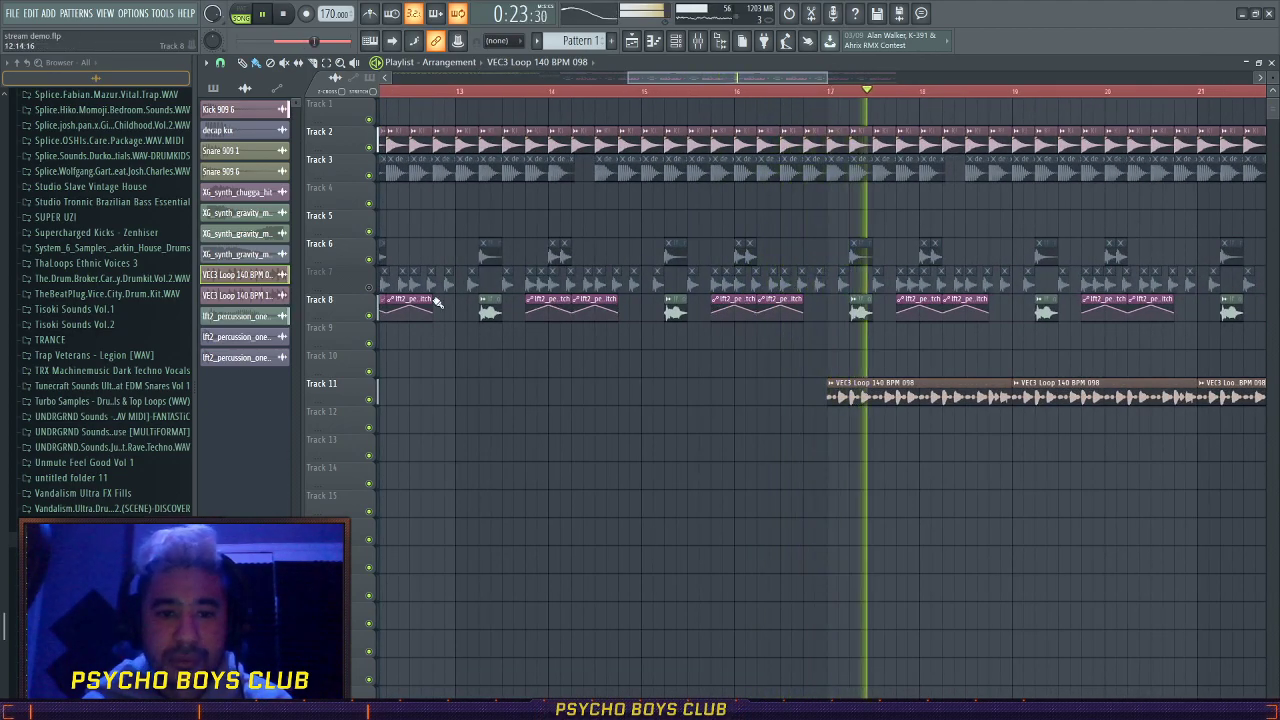
{"action": "left_click", "coordinate": [369, 285]}
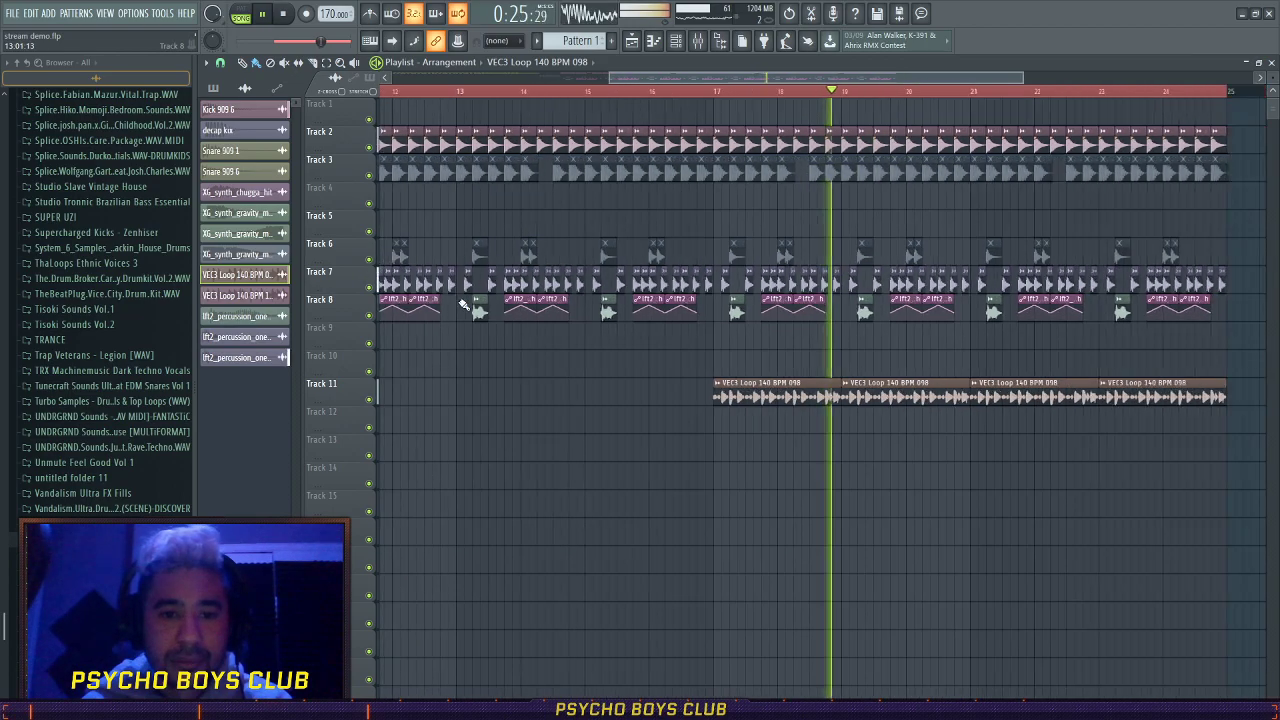
{"action": "scroll", "coordinate": [459, 310], "scroll_direction": "down", "scroll_amount": 3}
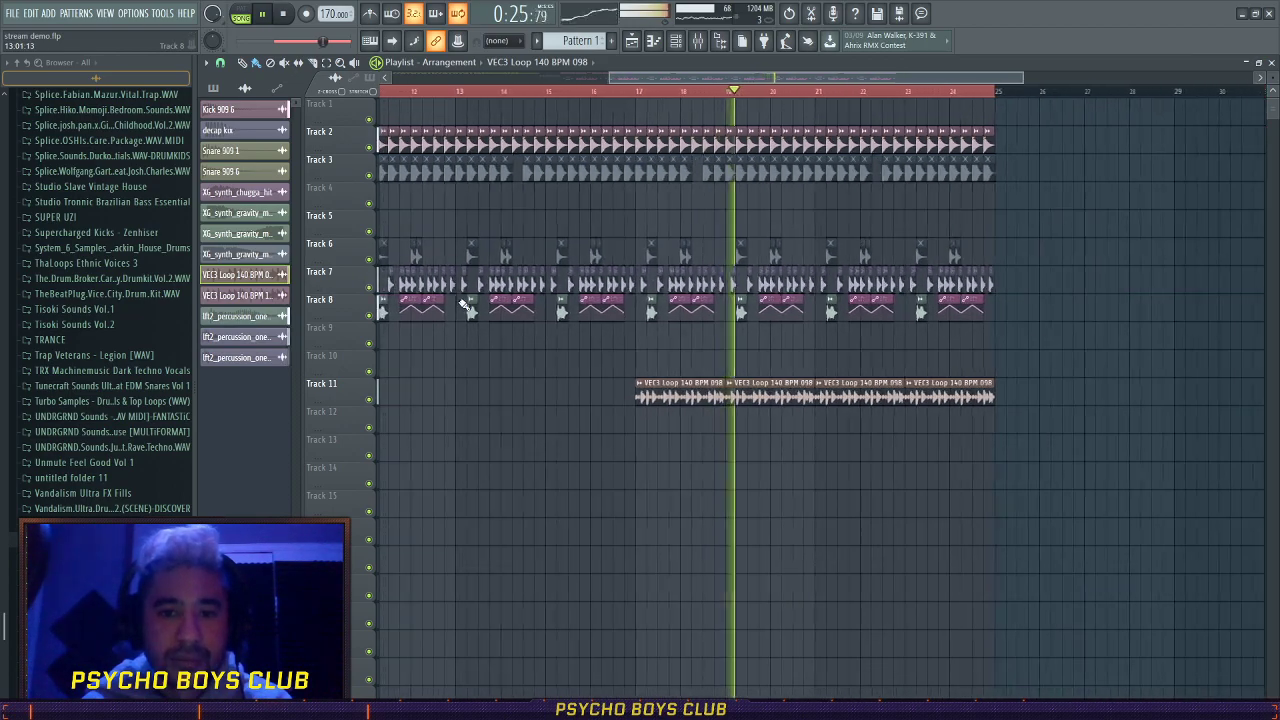
- Stop playback, swap the VEC3 098 loop at bar 17 on Track 11 for VEC3 Loop 140 BPM 107 and delete the remaining 098 clips
{"action": "double_click", "coordinate": [681, 381]}
{"action": "left_click", "coordinate": [571, 127]}
{"action": "key", "text": "space"}
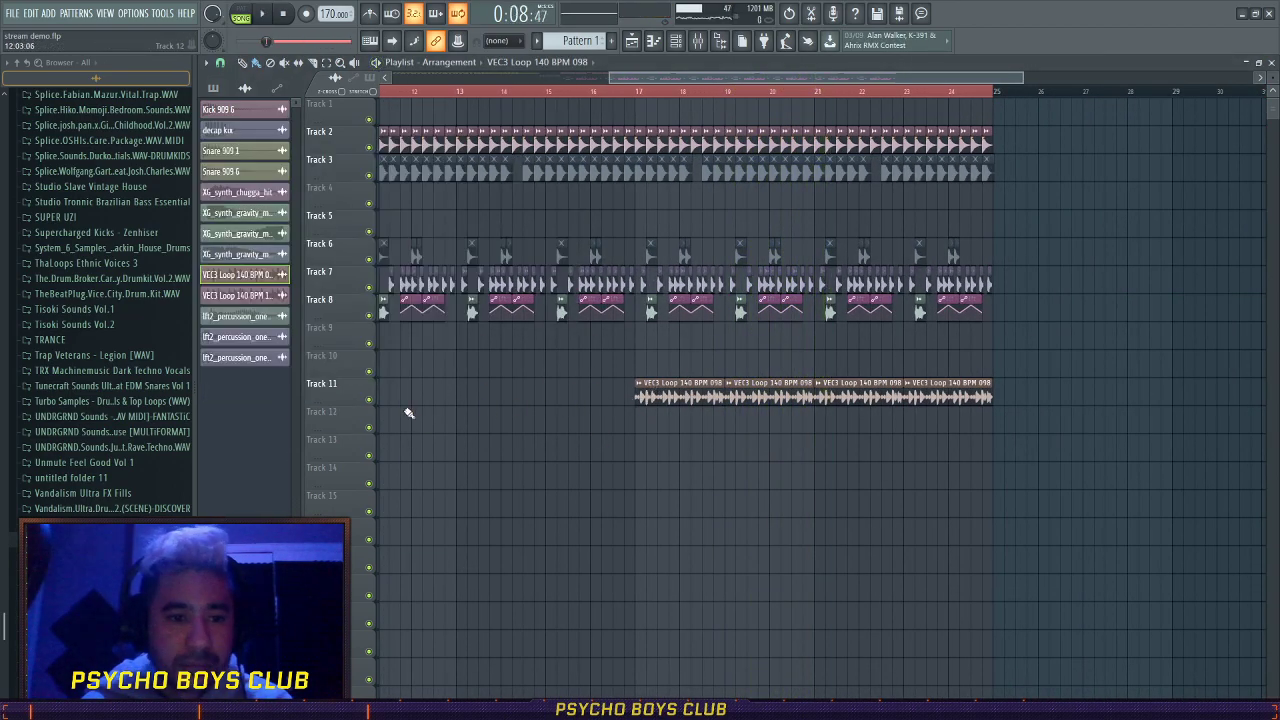
{"action": "key", "text": "ctrl+z"}
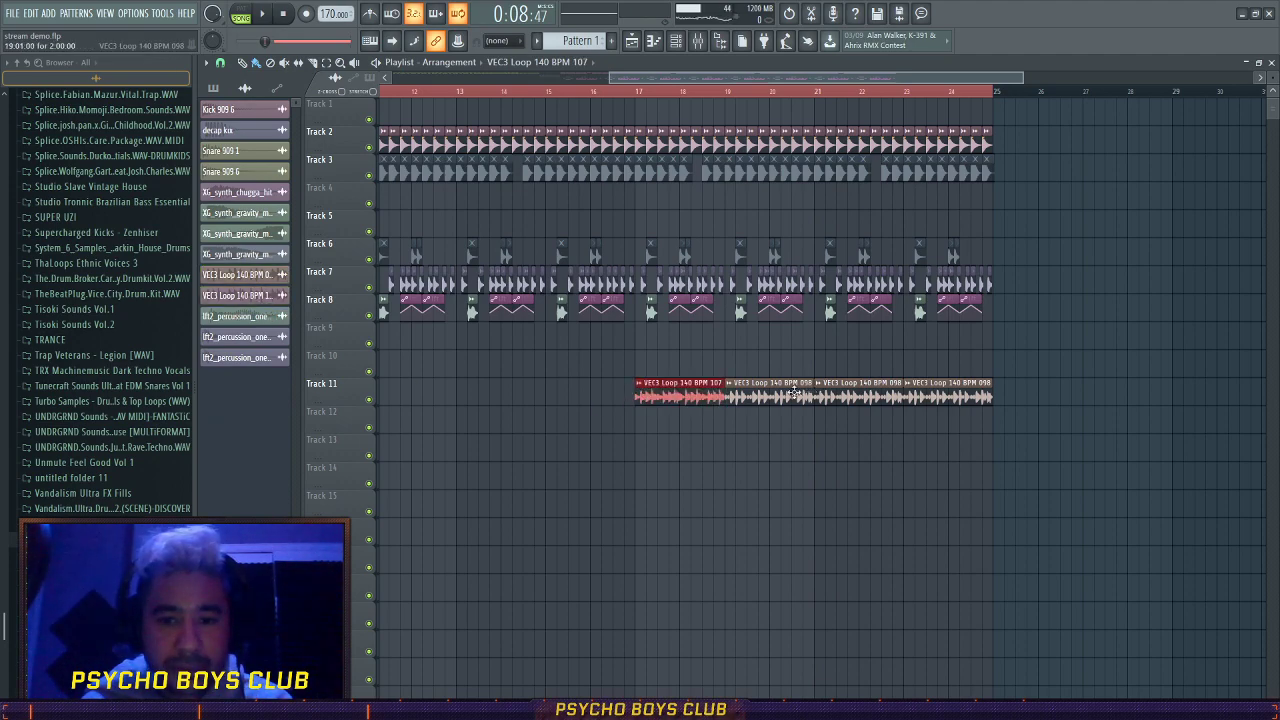
{"action": "right_click", "coordinate": [746, 390]}
{"action": "right_click", "coordinate": [858, 388]}
{"action": "right_click", "coordinate": [948, 386]}
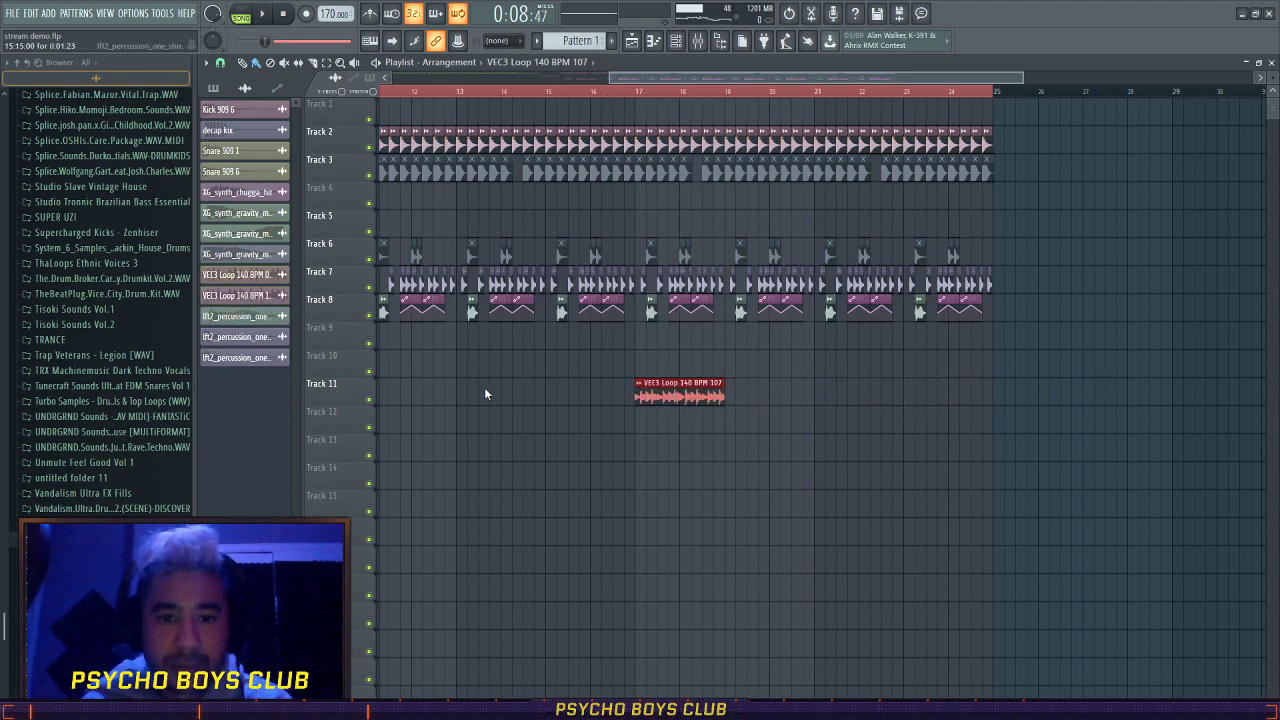
- Repeat the VEC3 107 loop along Track 11 through bar 24 and play back the second half of the drop
{"action": "left_click", "coordinate": [613, 90]}
{"action": "left_click_drag", "start_coordinate": [734, 391], "coordinate": [940, 390]}
{"action": "scroll", "coordinate": [523, 323], "scroll_direction": "down", "scroll_amount": 3}
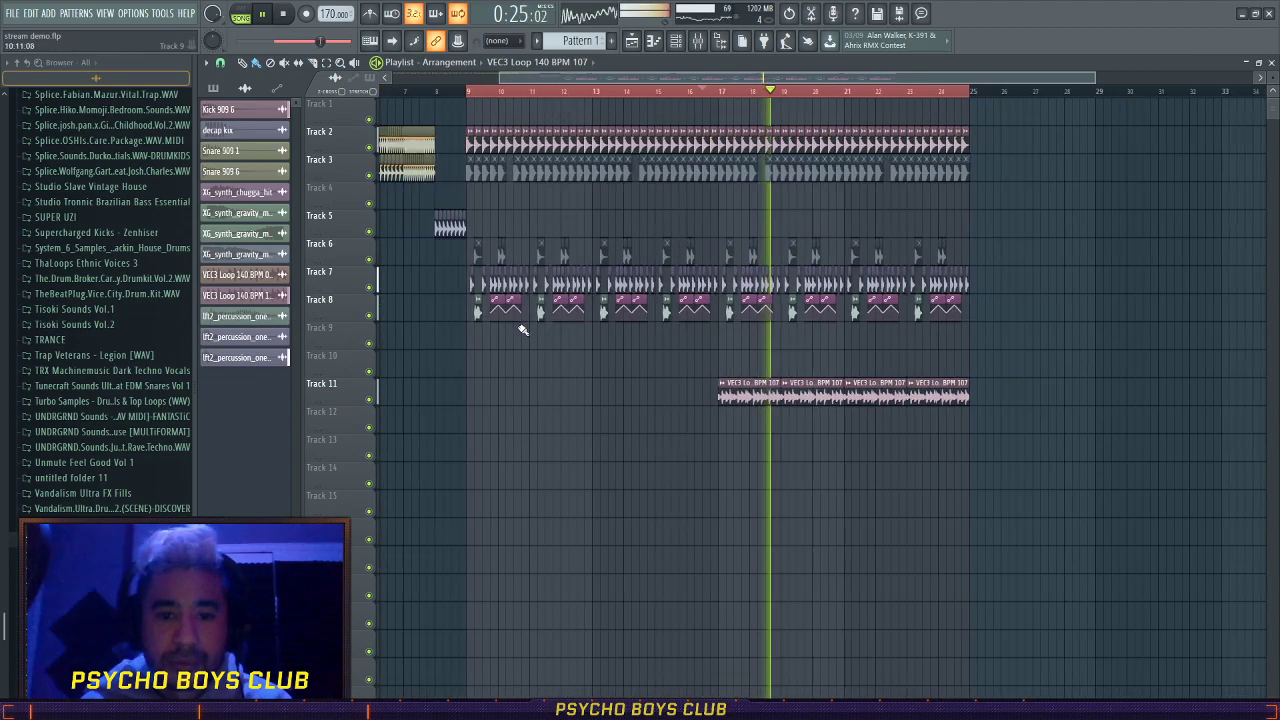
- Mute Track 7, stop playback and check the sample settings of the fx_robo clip at 9:05 on Track 8
{"action": "scroll", "coordinate": [430, 344], "scroll_direction": "up", "scroll_amount": 1}
{"action": "left_click", "coordinate": [369, 287]}
{"action": "key", "text": "space"}
{"action": "scroll", "coordinate": [503, 330], "scroll_direction": "up", "scroll_amount": 3}
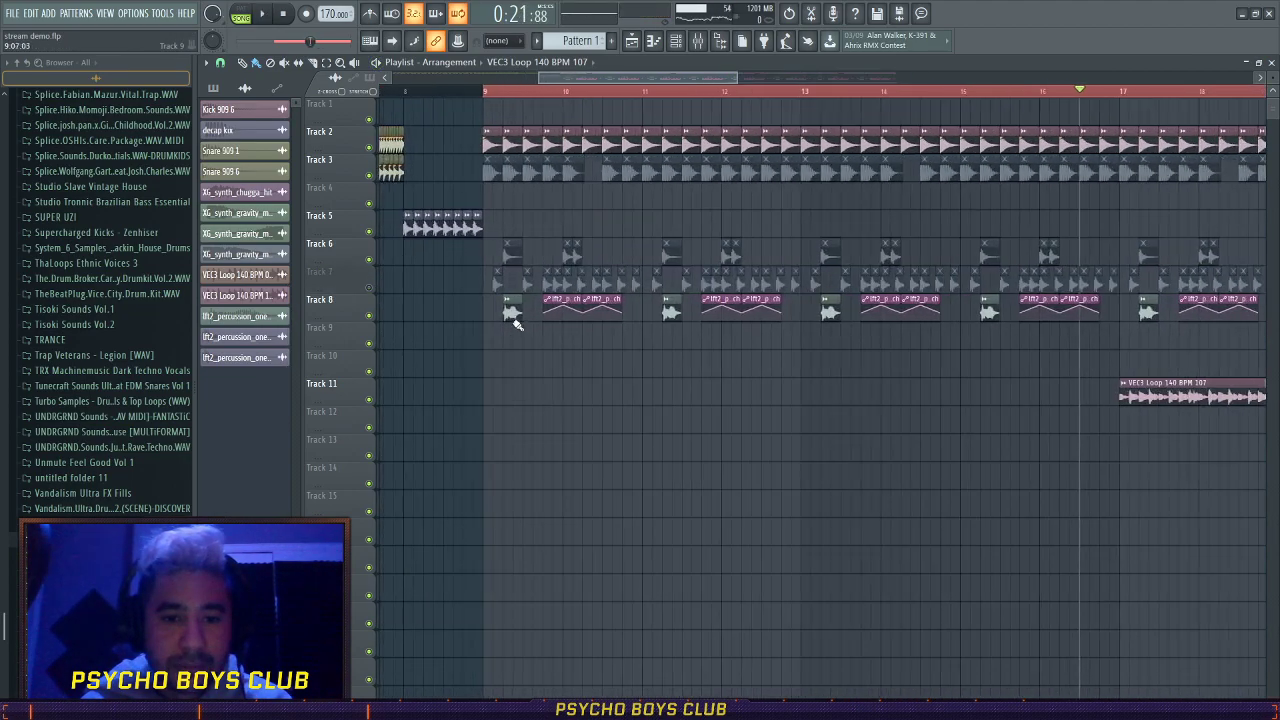
{"action": "left_click", "coordinate": [514, 314]}
{"action": "double_click", "coordinate": [511, 312]}
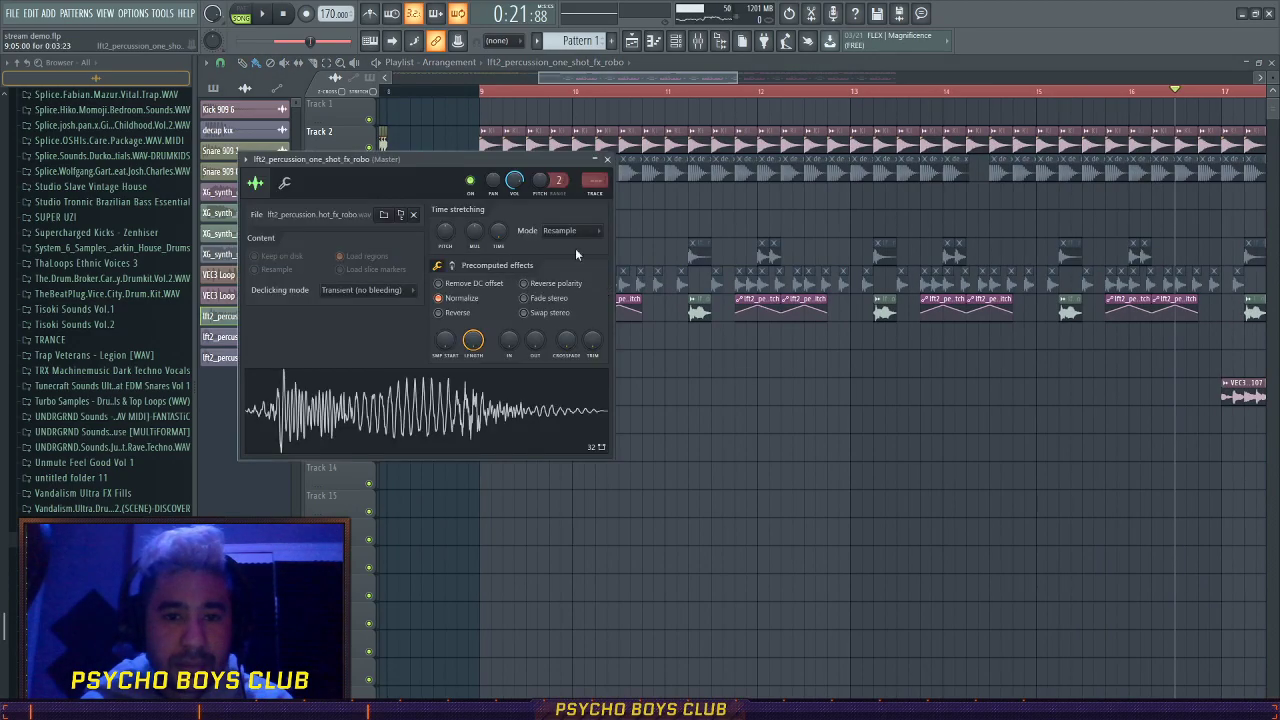
{"action": "key", "text": "Escape"}
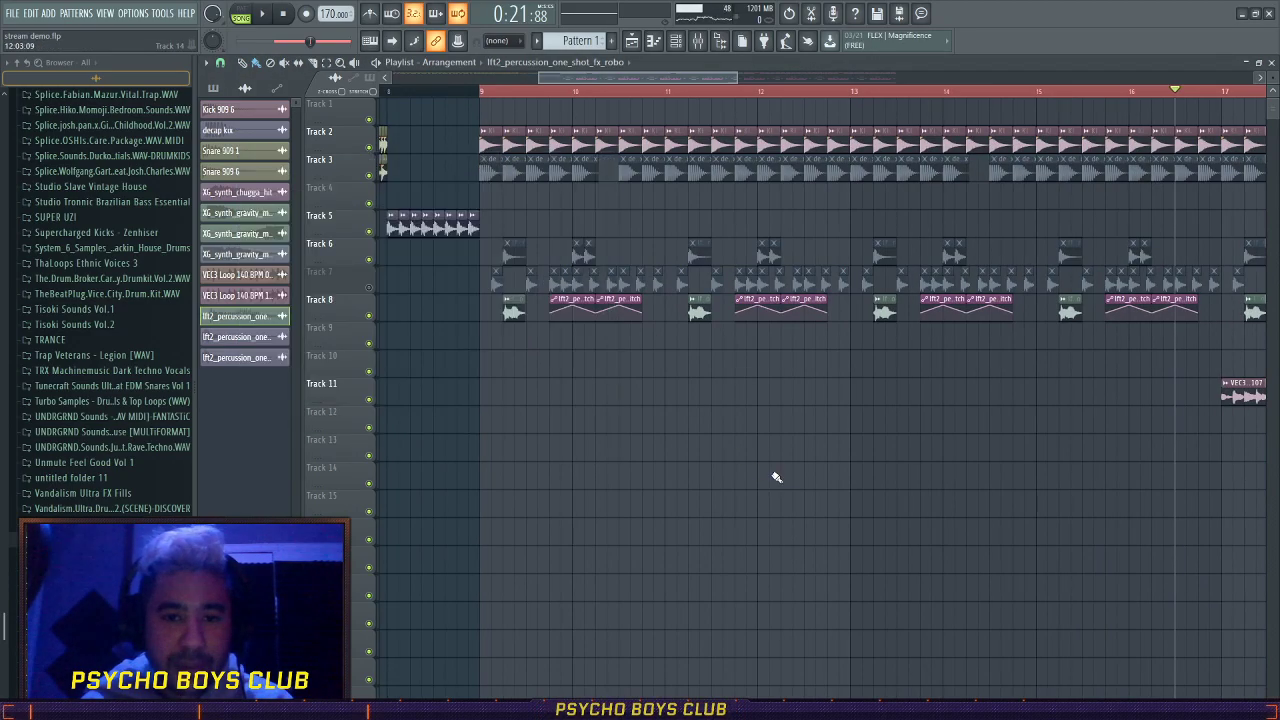
- Look over the extended drop and play it back from bar 9 with Track 7 muted
{"action": "scroll", "coordinate": [726, 483], "scroll_direction": "down", "scroll_amount": 3}
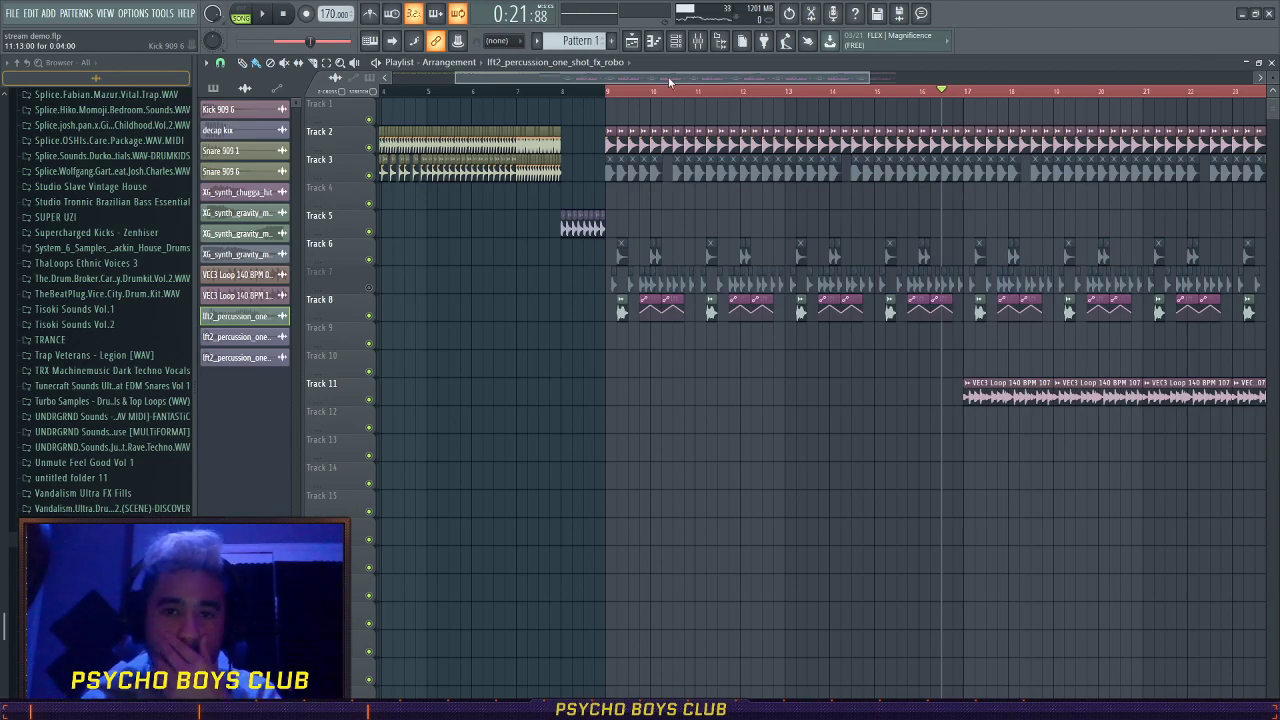
{"action": "left_click_drag", "start_coordinate": [670, 82], "coordinate": [790, 80]}
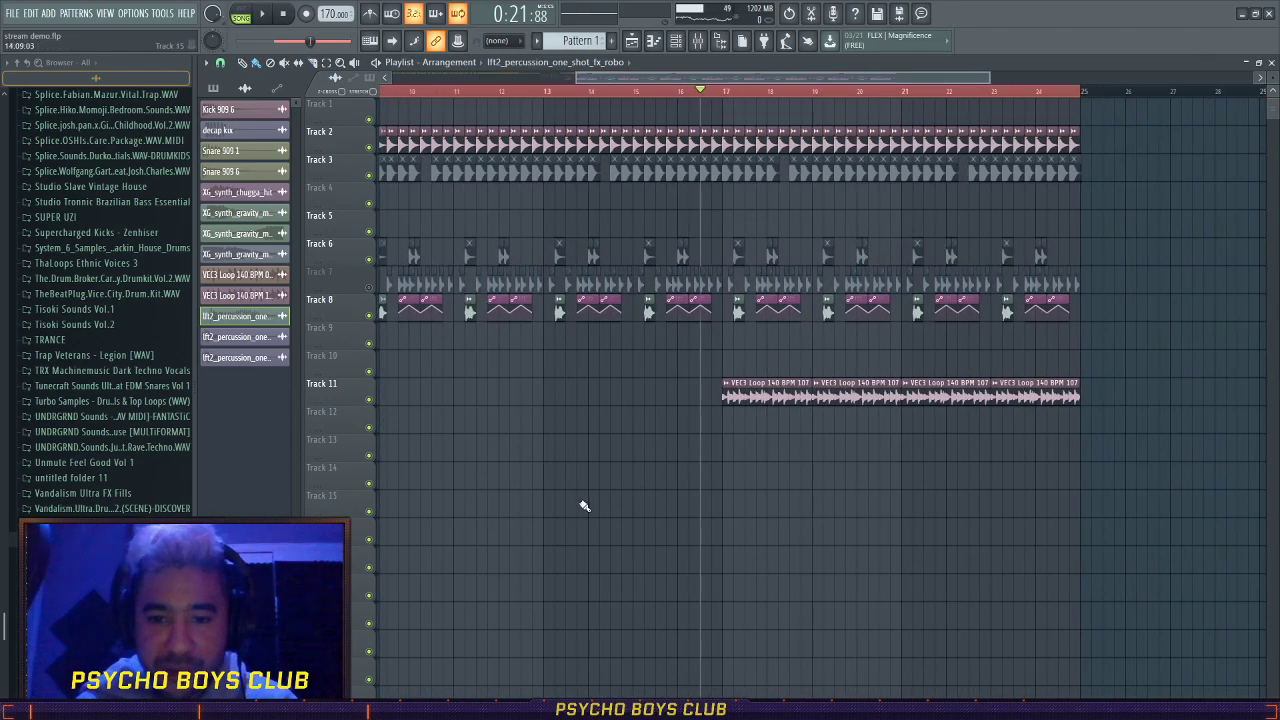
{"action": "scroll", "coordinate": [478, 518], "scroll_direction": "down", "scroll_amount": 3}
{"action": "scroll", "coordinate": [531, 149], "scroll_direction": "up", "scroll_amount": 3}
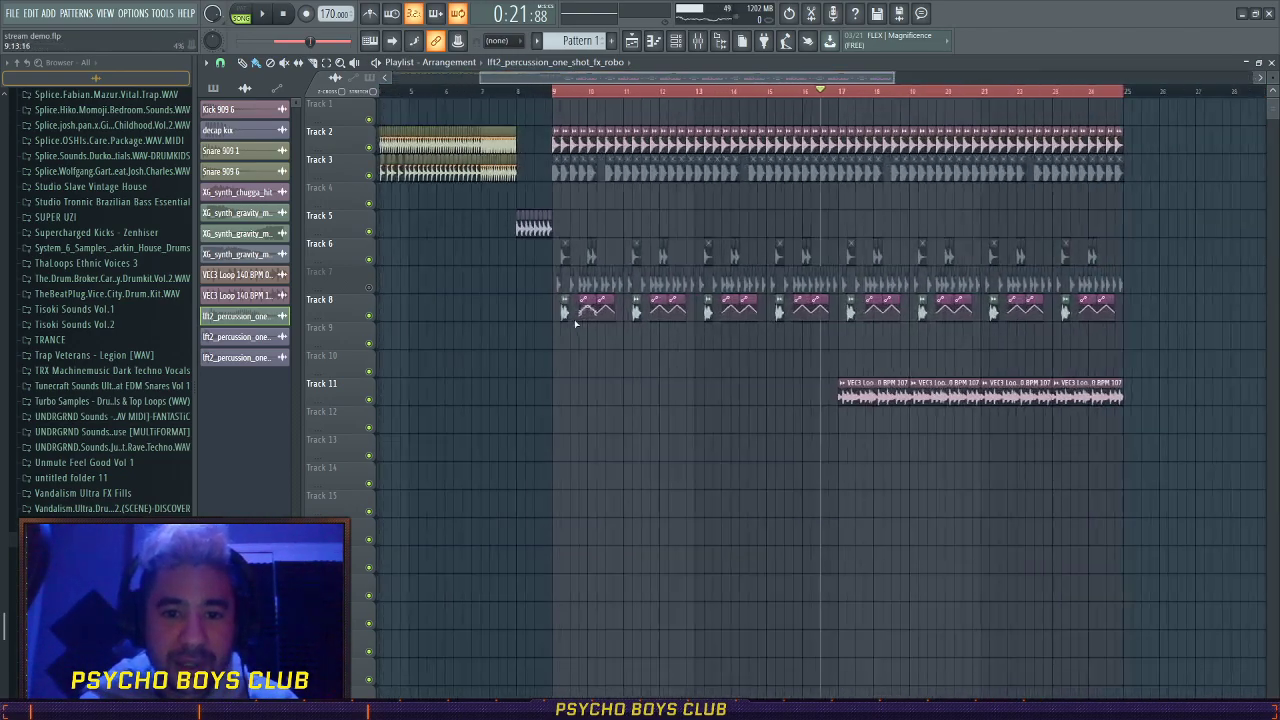
{"action": "key", "text": "space"}
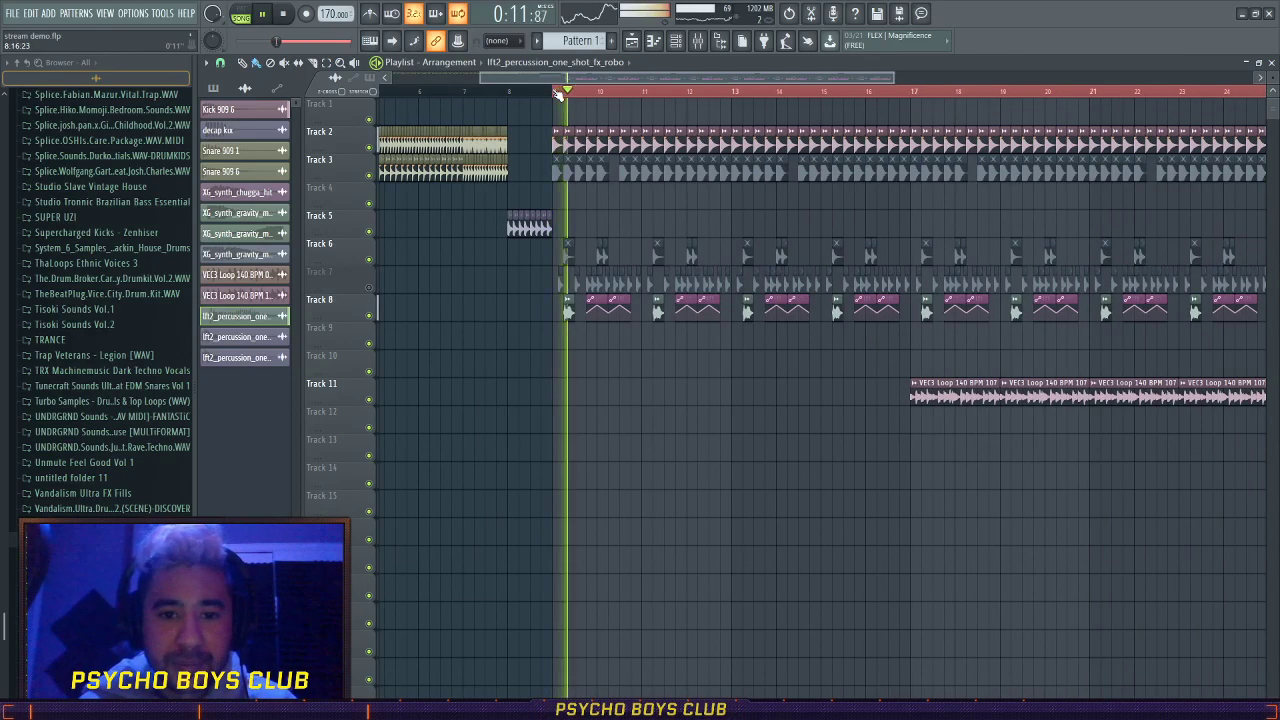
{"action": "scroll", "coordinate": [584, 348], "scroll_direction": "up", "scroll_amount": 5}
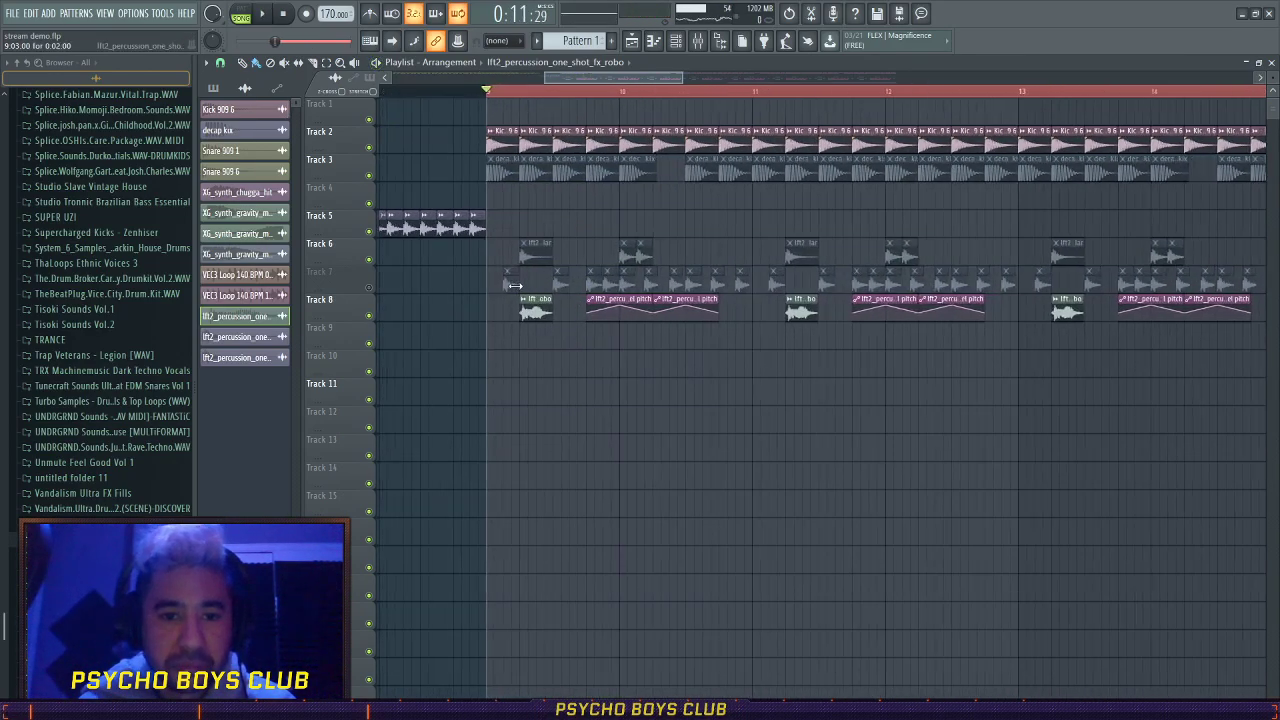
- Place a mid_knock_modular clip at 9:09 on Track 10, lengthen it to six steps and play back the start of the drop
{"action": "left_click", "coordinate": [558, 365]}
{"action": "right_click", "coordinate": [674, 395]}
{"action": "key", "text": "space"}
{"action": "key", "text": "space"}
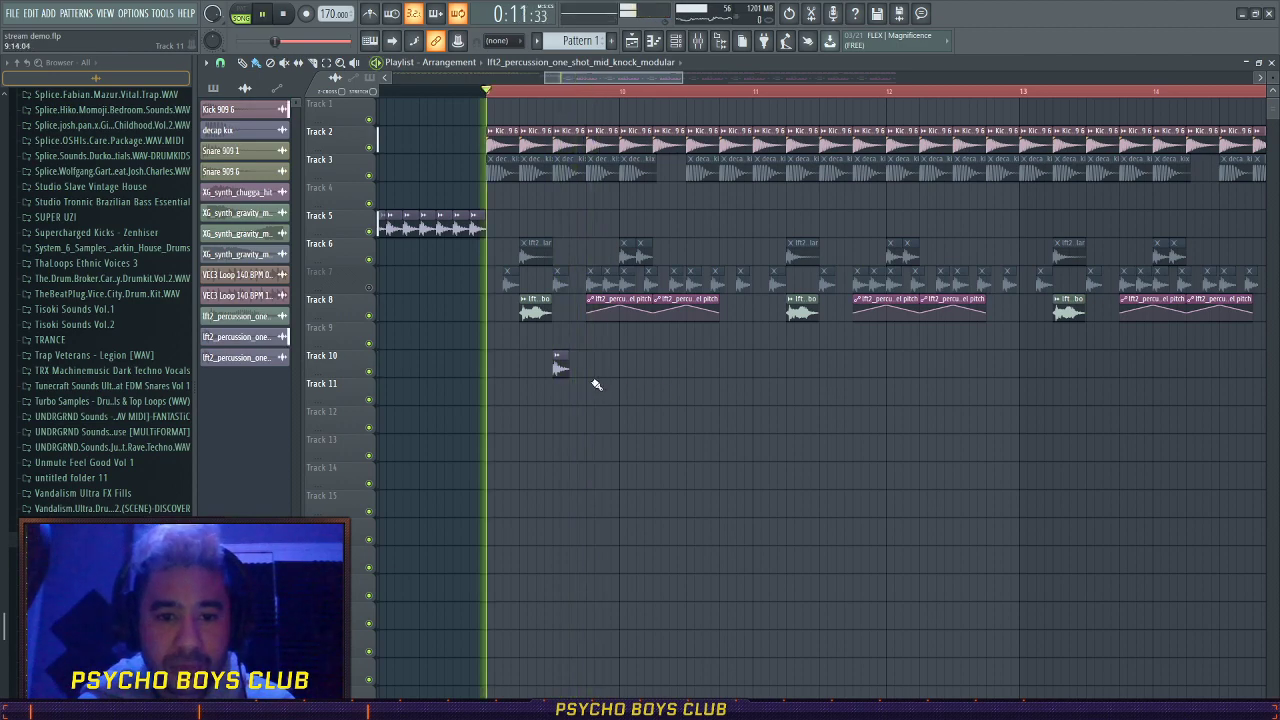
{"action": "key", "text": "space"}
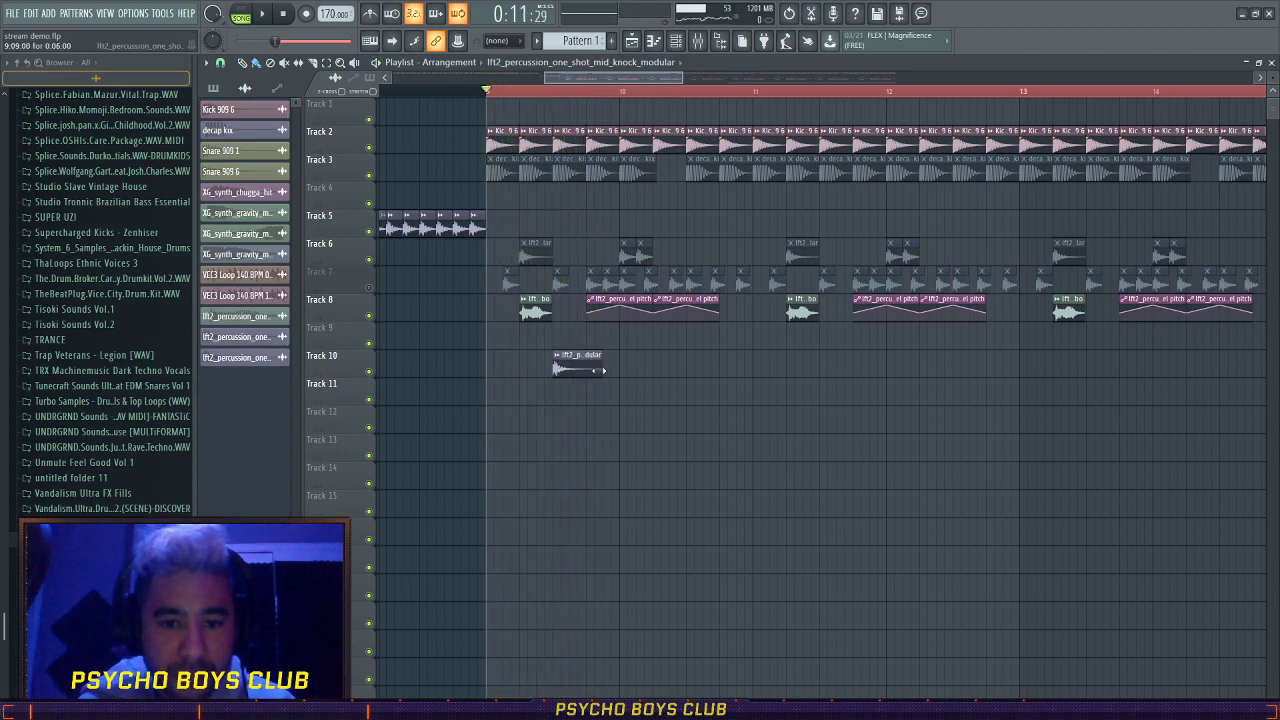
- Use the mid_knock_modular #3 variant for the clip at 9:09 on Track 10, four steps long, and play back the start of the drop
{"action": "scroll", "coordinate": [560, 366], "scroll_direction": "up", "scroll_amount": 4}
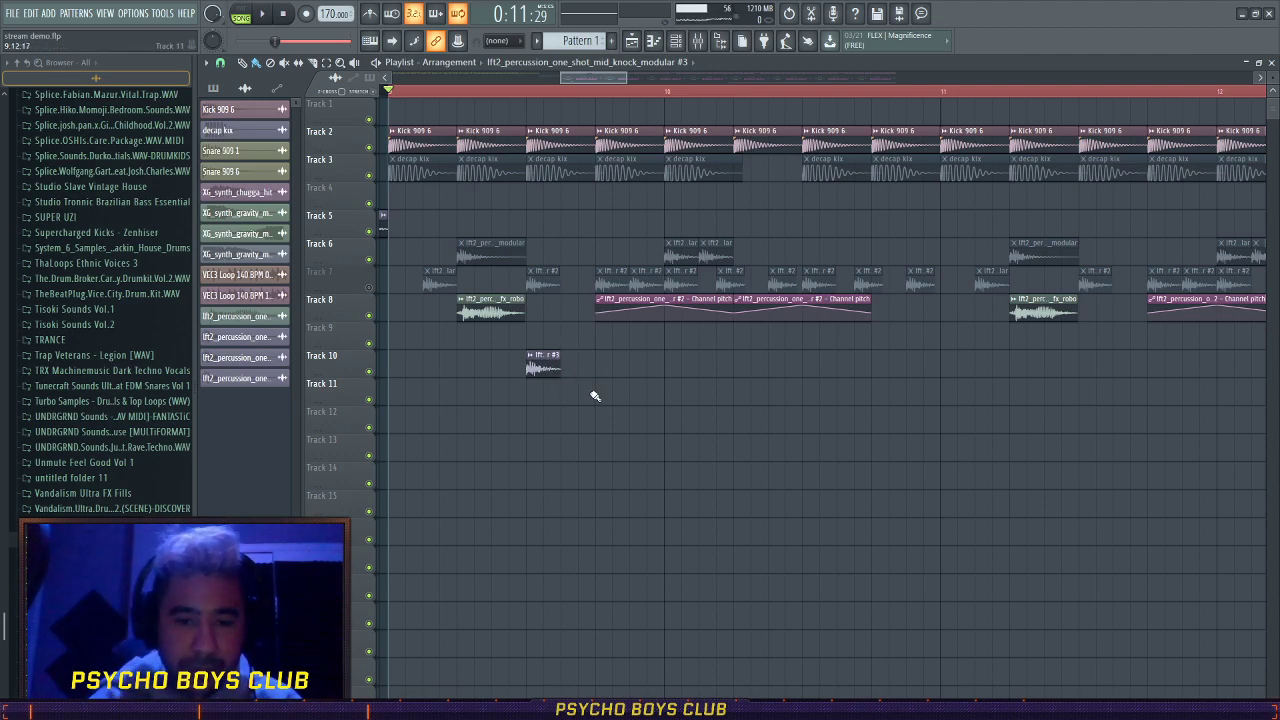
{"action": "key", "text": "space"}
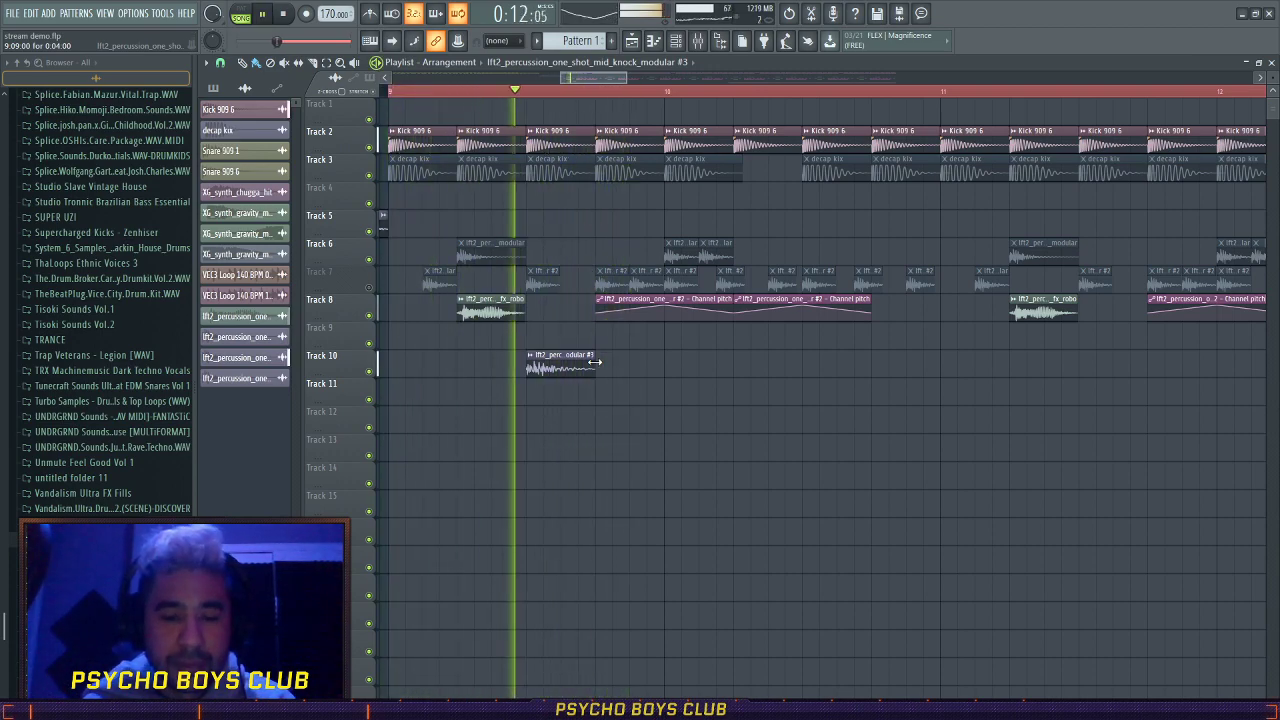
{"action": "key", "text": "space"}
{"action": "left_click", "coordinate": [550, 280]}
{"action": "key", "text": "space"}
{"action": "scroll", "coordinate": [598, 346], "scroll_direction": "down", "scroll_amount": 3}
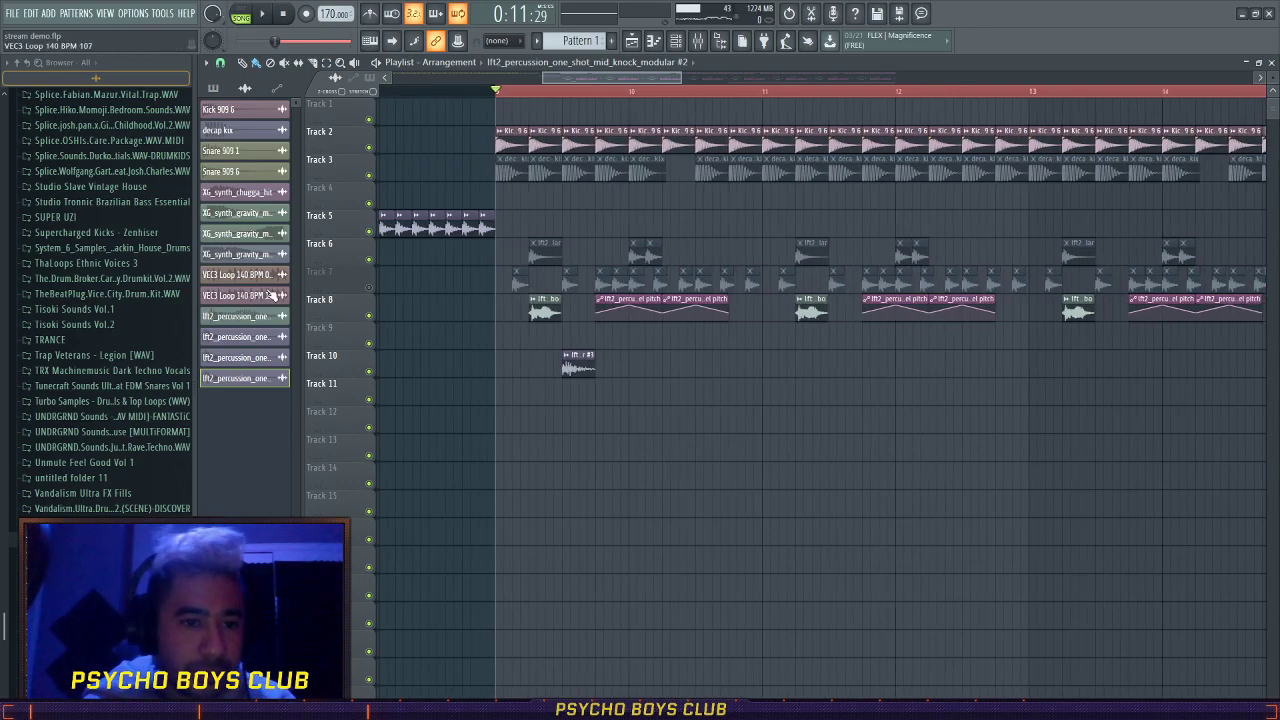
- Try an XG_synth_gravity_metallic_pluck_high #2 clip at 9:03 on Track 11 during playback
{"action": "left_click_drag", "start_coordinate": [705, 435], "coordinate": [547, 397]}
{"action": "key", "text": "space"}
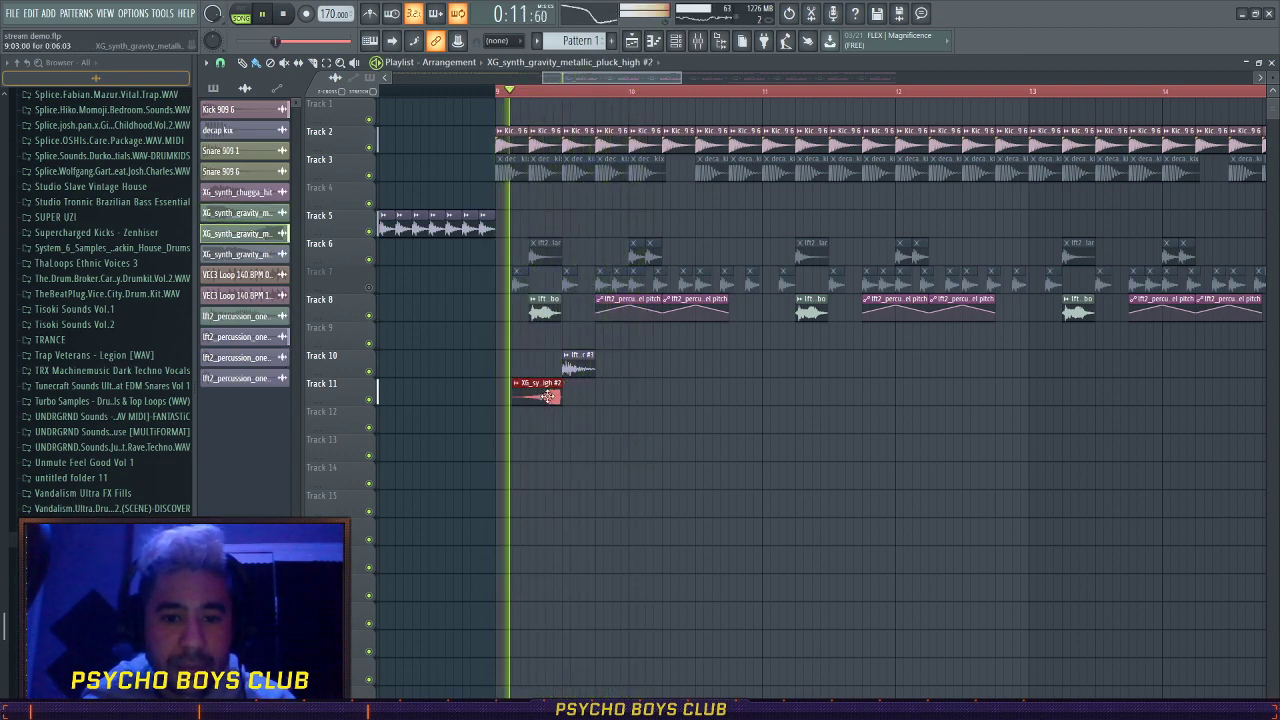
{"action": "key", "text": "space"}
{"action": "right_click", "coordinate": [547, 397]}
- Try an XG_synth_chugga_hit clip at 9:13 on Track 11 and play it back
{"action": "left_click", "coordinate": [281, 197]}
{"action": "key", "text": "space"}
{"action": "left_click", "coordinate": [602, 397]}
{"action": "scroll", "coordinate": [610, 440], "scroll_direction": "up", "scroll_amount": 3}
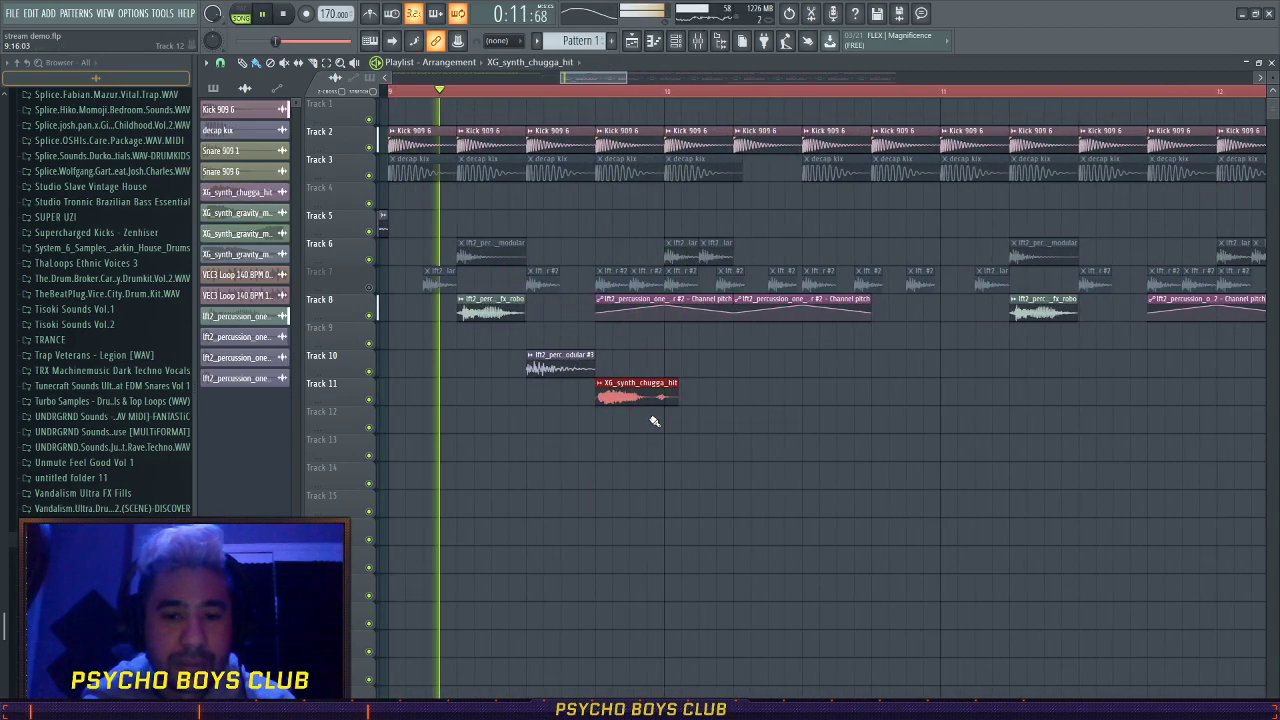
{"action": "right_click", "coordinate": [650, 393]}
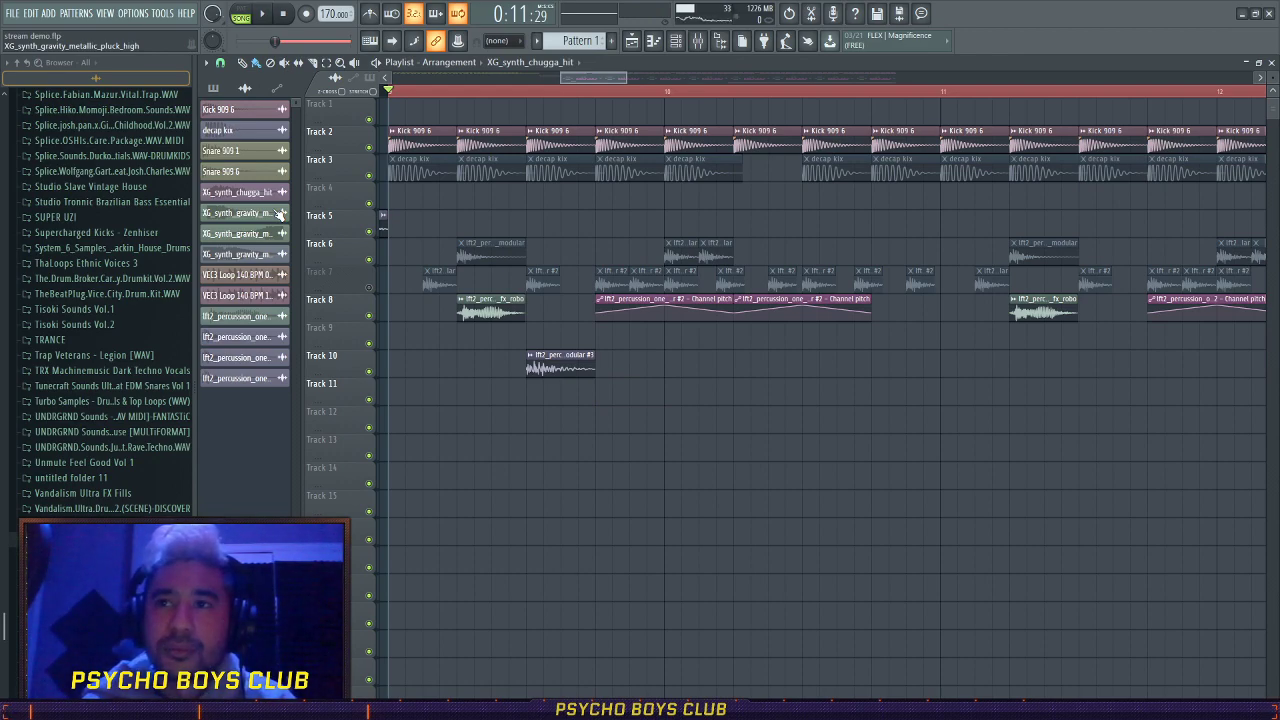
- Try the gravity metallic pluck high sample and the VEC3 Loop 140 BPM 107 on the empty Track 13
{"action": "left_click", "coordinate": [650, 452]}
{"action": "right_click", "coordinate": [689, 455]}
{"action": "left_click", "coordinate": [240, 295]}
{"action": "left_click", "coordinate": [645, 455]}
{"action": "right_click", "coordinate": [645, 455]}
- Try a run of five four-step mid_knock_modular #2 clips on Track 9 from 9:13 and play it back
{"action": "key", "text": "space"}
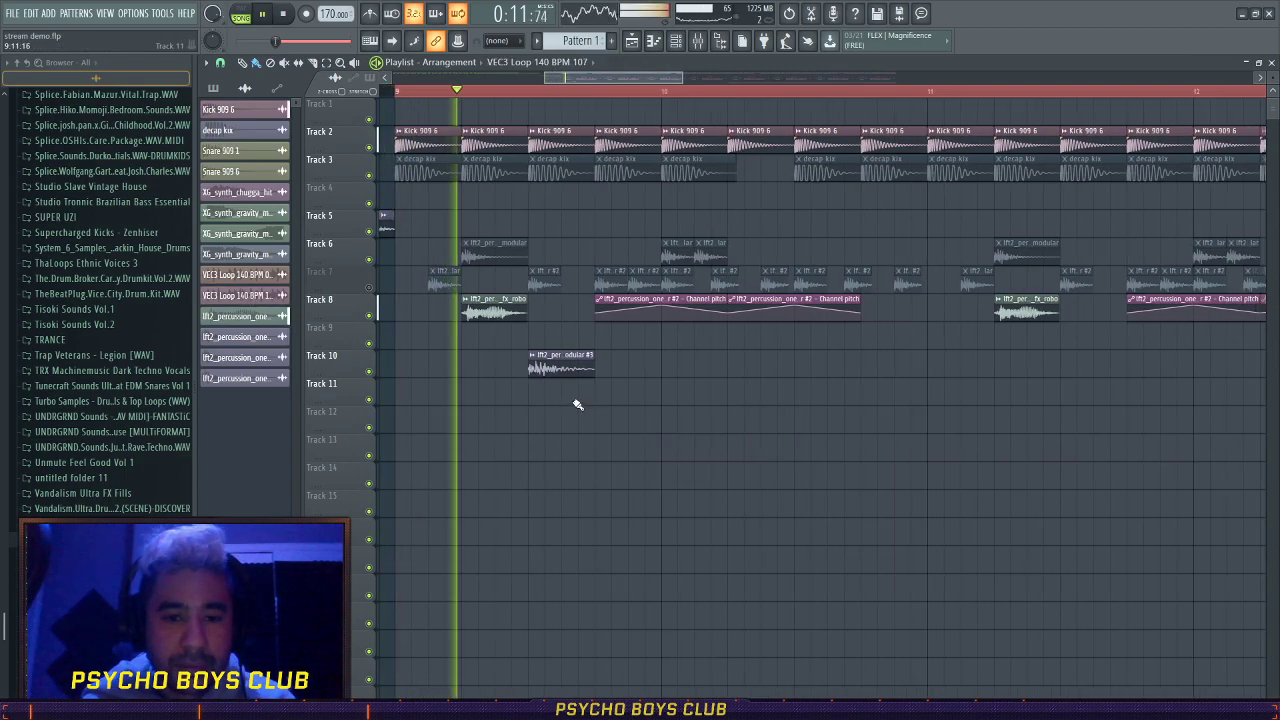
{"action": "scroll", "coordinate": [575, 380], "scroll_direction": "down", "scroll_amount": 3}
{"action": "left_click", "coordinate": [576, 372]}
{"action": "key", "text": "space"}
{"action": "key", "text": "space"}
{"action": "left_click", "coordinate": [588, 335]}
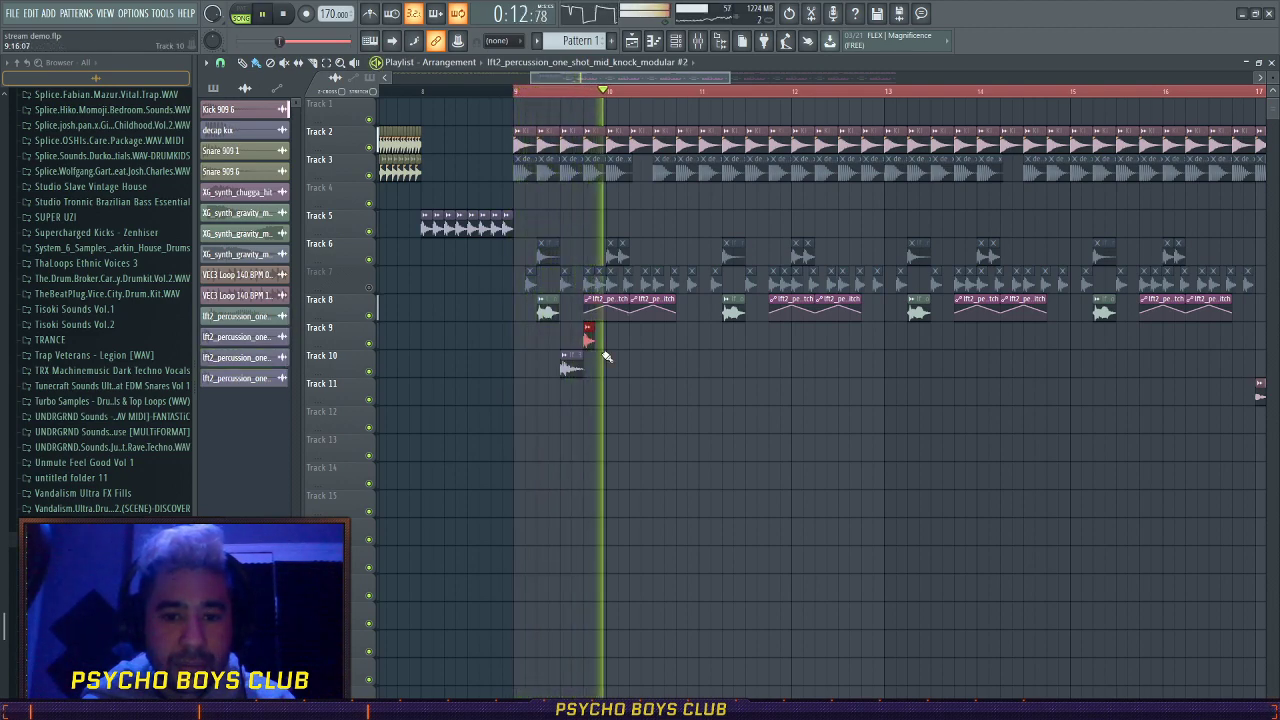
{"action": "left_click_drag", "start_coordinate": [592, 337], "coordinate": [683, 340]}
{"action": "key", "text": "space"}
{"action": "key", "text": "space"}
{"action": "right_click", "coordinate": [681, 339]}
{"action": "right_click", "coordinate": [657, 338]}
{"action": "right_click", "coordinate": [634, 338]}
{"action": "right_click", "coordinate": [611, 338]}
{"action": "right_click", "coordinate": [588, 337]}
{"action": "key", "text": "space"}
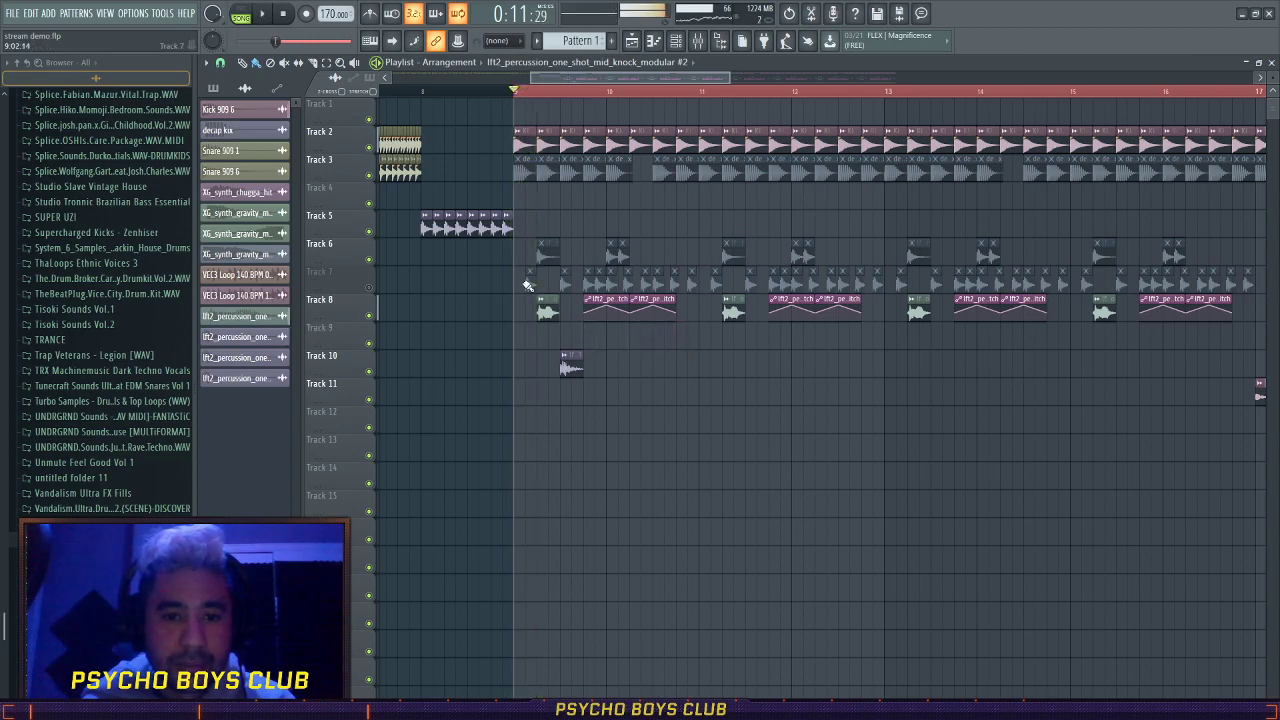
- Try a mid_knock_modular #3 clip at 10:07 on Track 10, and another at 9:13 on Track 9
{"action": "left_click", "coordinate": [275, 359]}
{"action": "left_click", "coordinate": [646, 365]}
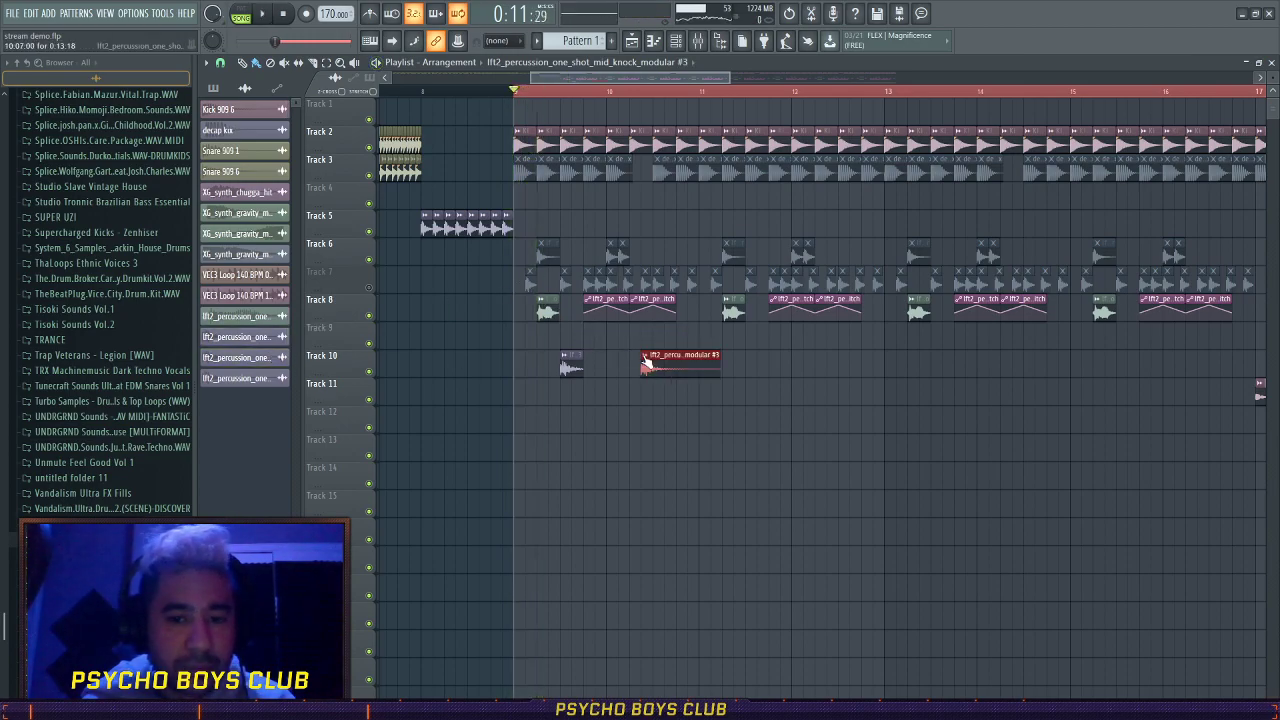
{"action": "key", "text": "space"}
{"action": "right_click", "coordinate": [650, 365]}
{"action": "scroll", "coordinate": [590, 340], "scroll_direction": "up", "scroll_amount": 2}
{"action": "left_click", "coordinate": [590, 339]}
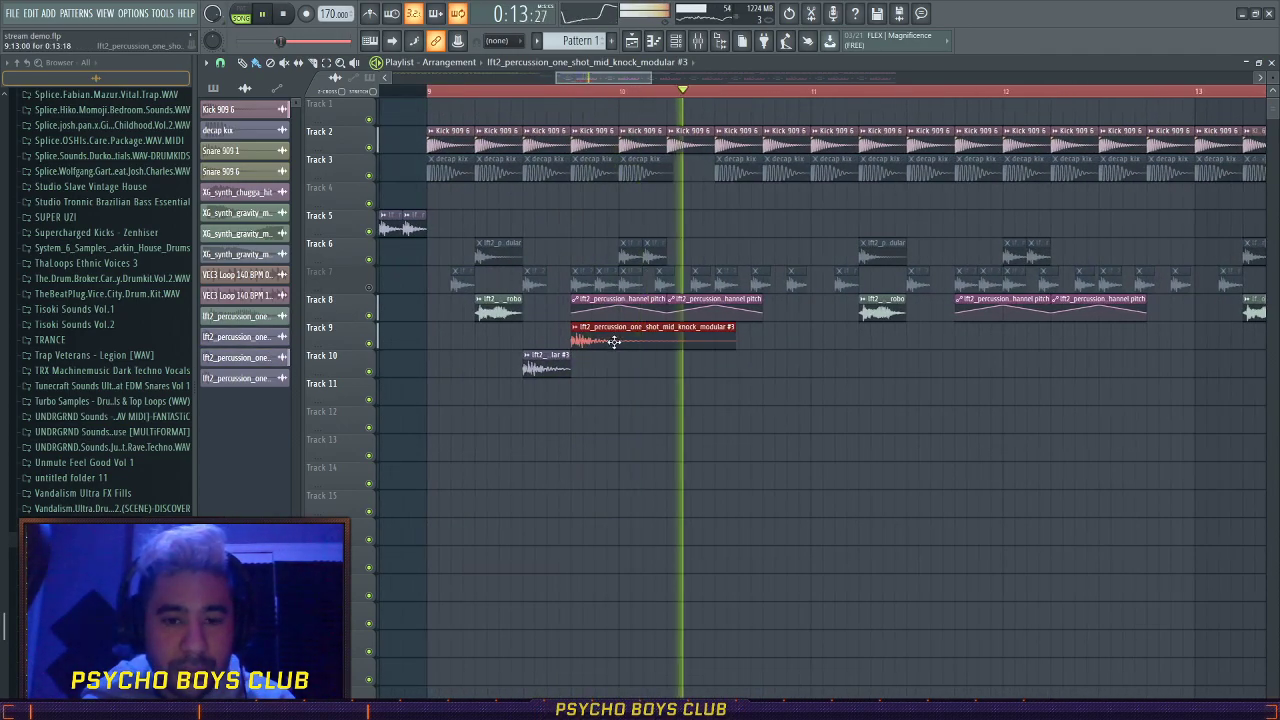
{"action": "key", "text": "ctrl+z"}
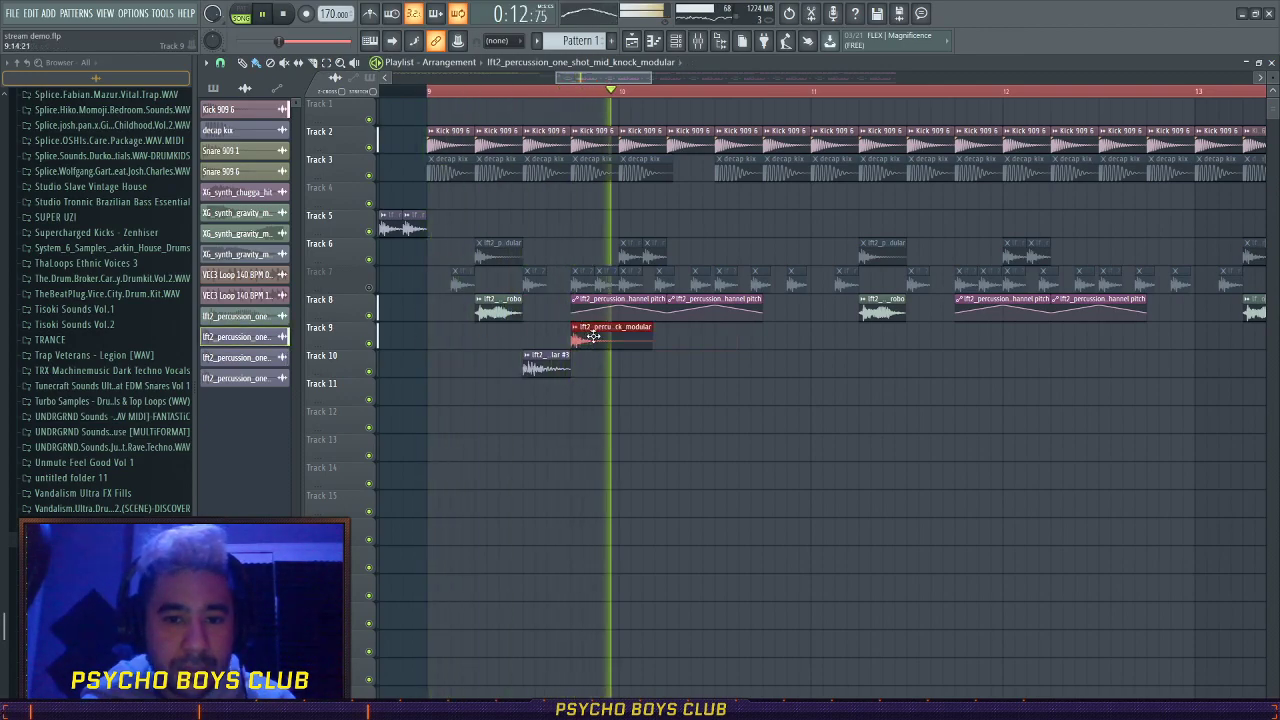
- Replace the mid_knock_modular clip on Track 9 with five four-step mid_knock_modular #2 clips on Track 11 from 9:13 and play them back
{"action": "double_click", "coordinate": [592, 338]}
{"action": "key", "text": "Escape"}
{"action": "left_click", "coordinate": [245, 378]}
{"action": "double_click", "coordinate": [606, 399]}
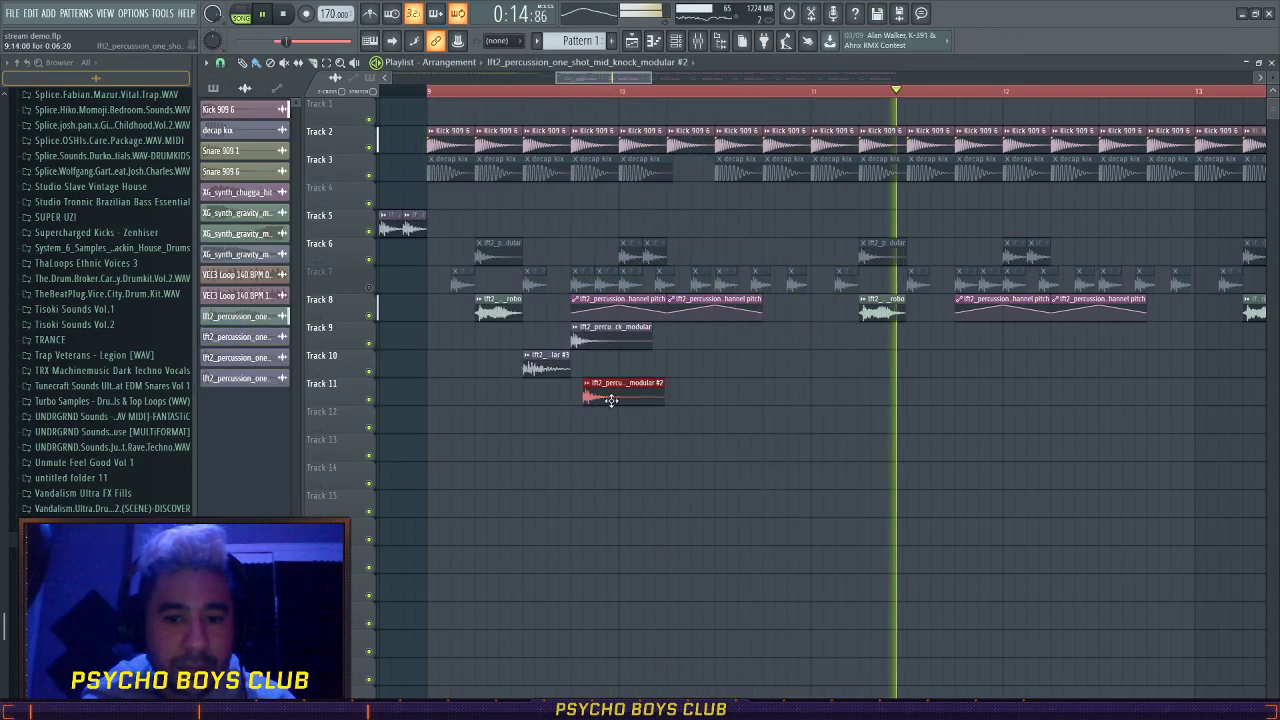
{"action": "right_click", "coordinate": [620, 338]}
{"action": "left_click_drag", "start_coordinate": [626, 398], "coordinate": [742, 392]}
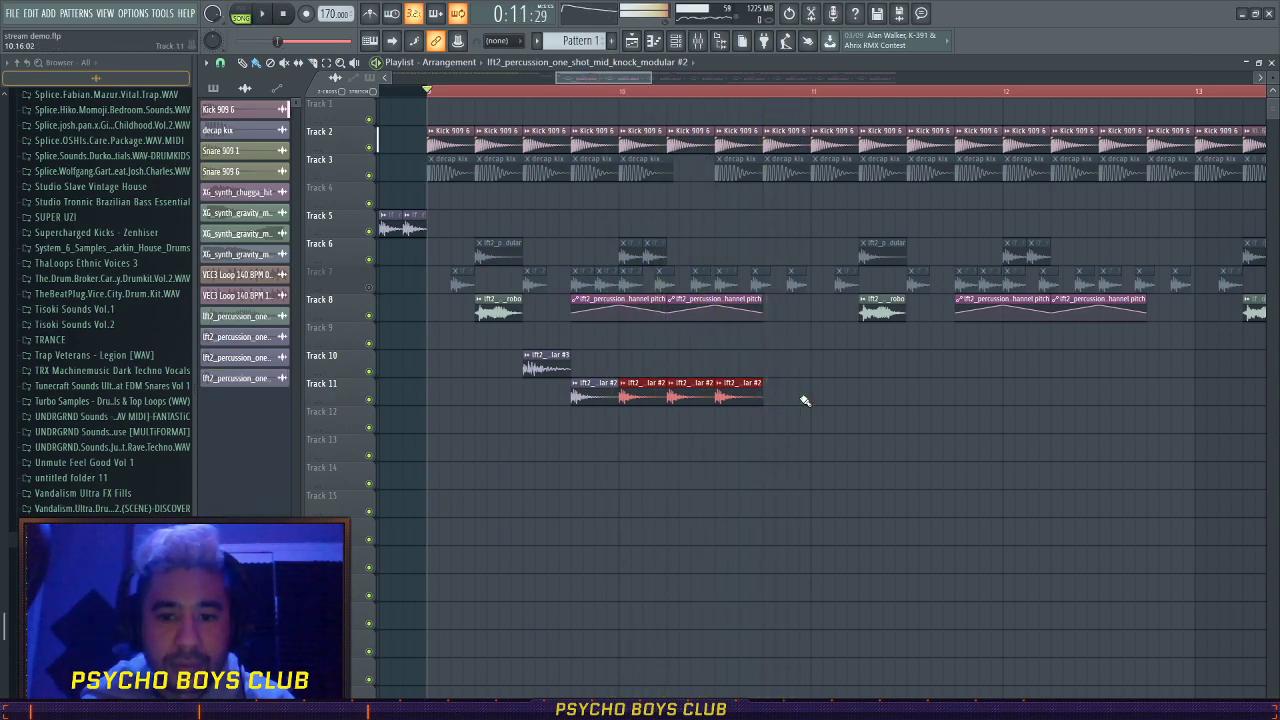
{"action": "key", "text": "F9"}
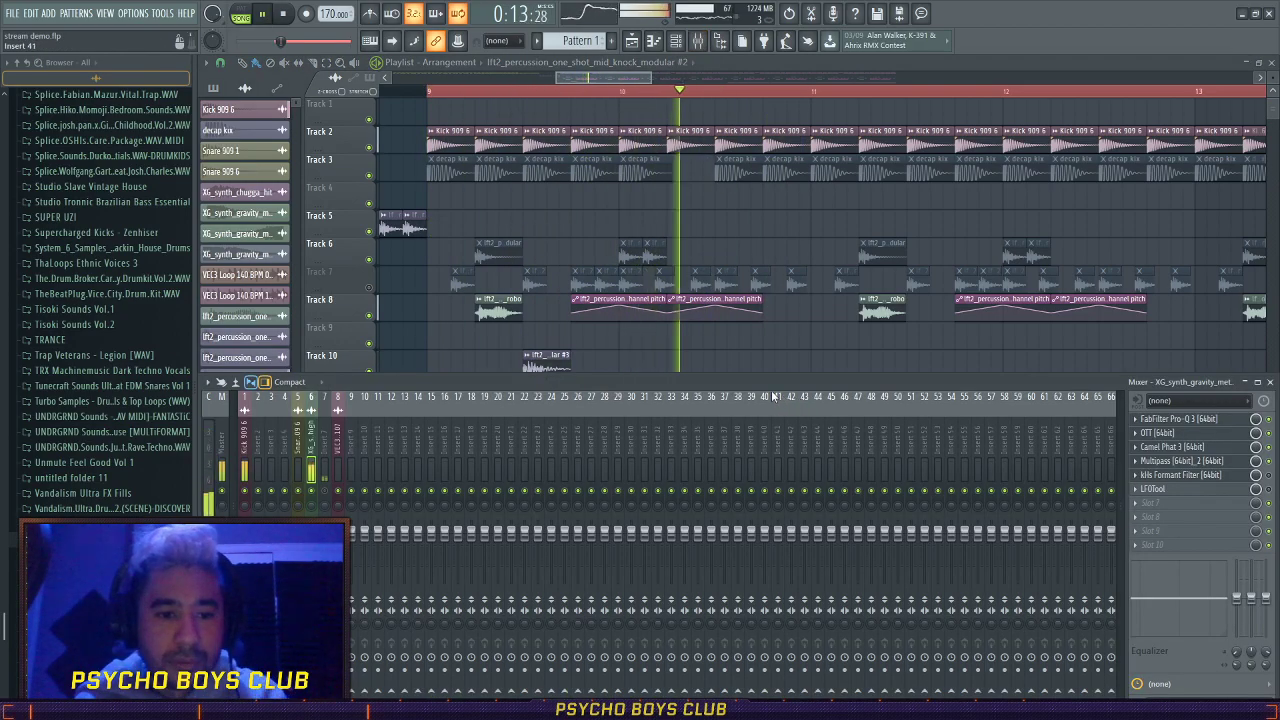
{"action": "key", "text": "F9"}
{"action": "key", "text": "space"}
- Set a time selection over bars 9–10 and move the four VEC3 107 loops from Track 11 down to Track 12
{"action": "scroll", "coordinate": [769, 394], "scroll_direction": "down", "scroll_amount": 5}
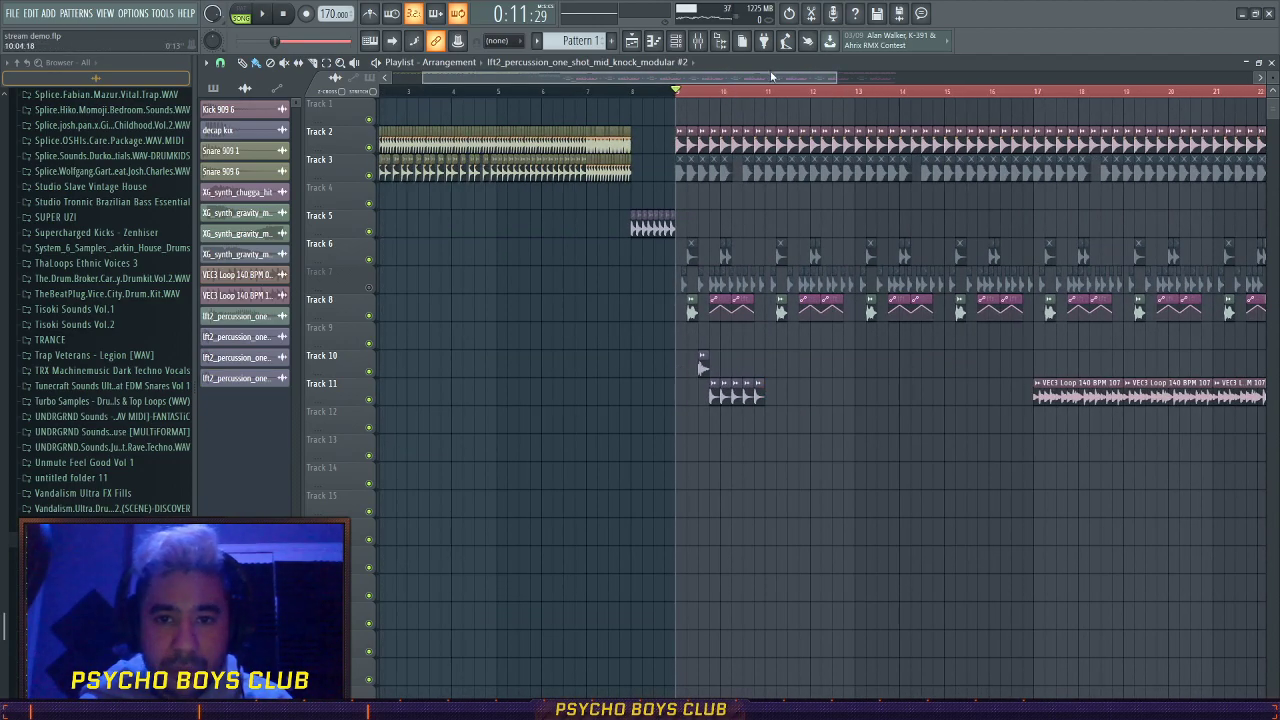
{"action": "left_click_drag", "start_coordinate": [677, 95], "coordinate": [766, 98]}
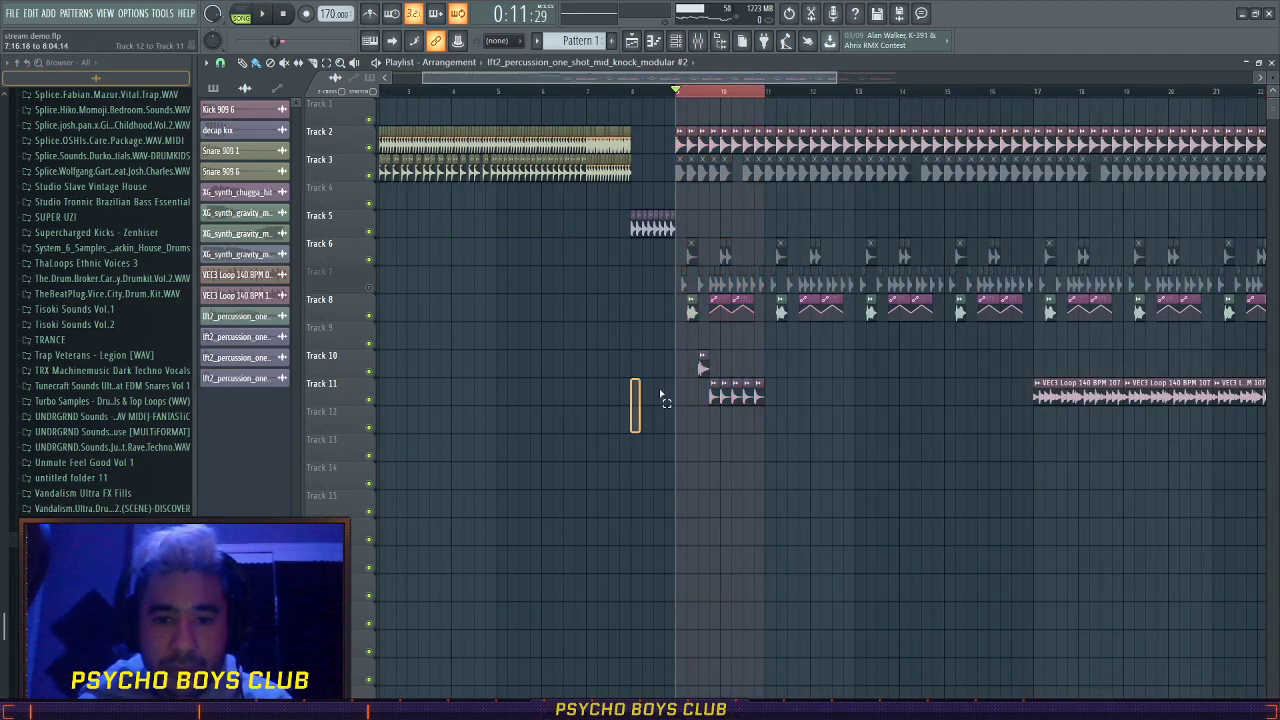
{"action": "scroll", "coordinate": [703, 368], "scroll_direction": "down", "scroll_amount": 4}
{"action": "left_click_drag", "start_coordinate": [723, 406], "coordinate": [968, 391]}
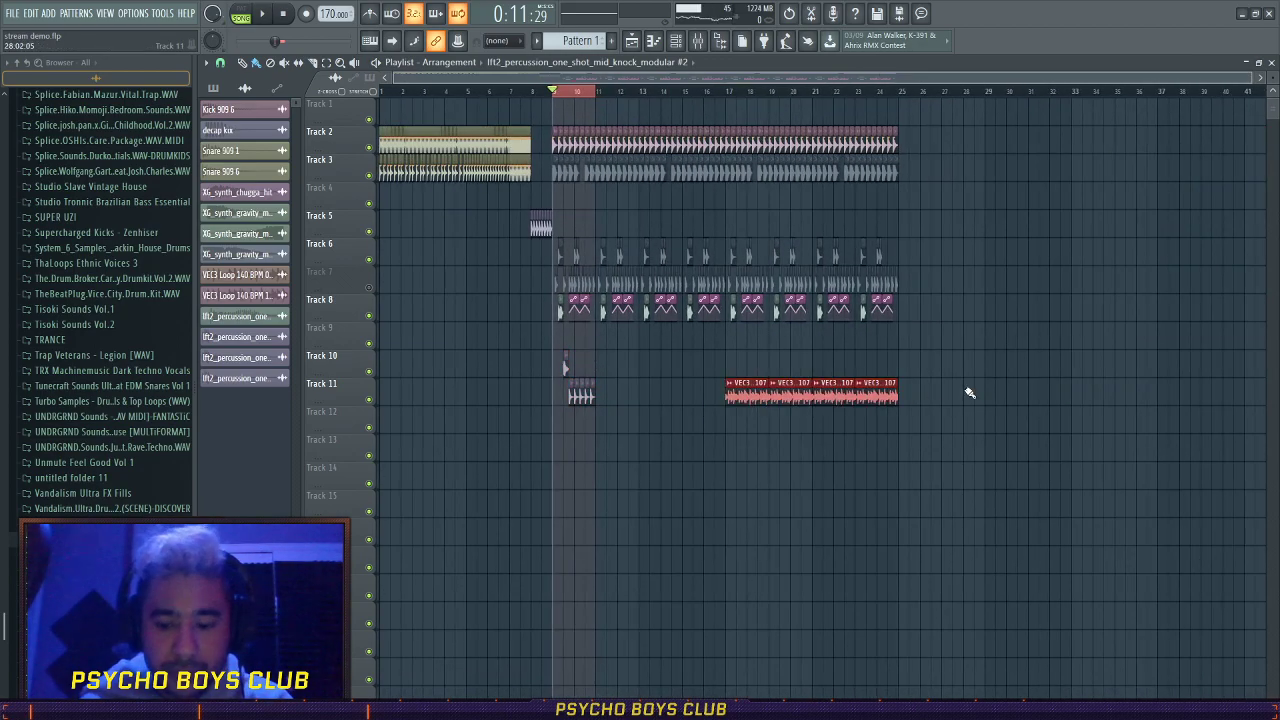
{"action": "key", "text": "shift+Down"}
- Duplicate the two-bar knock pattern on Tracks 10 and 11 seven times to fill the drop through bar 24
{"action": "left_click_drag", "start_coordinate": [557, 394], "coordinate": [628, 365]}
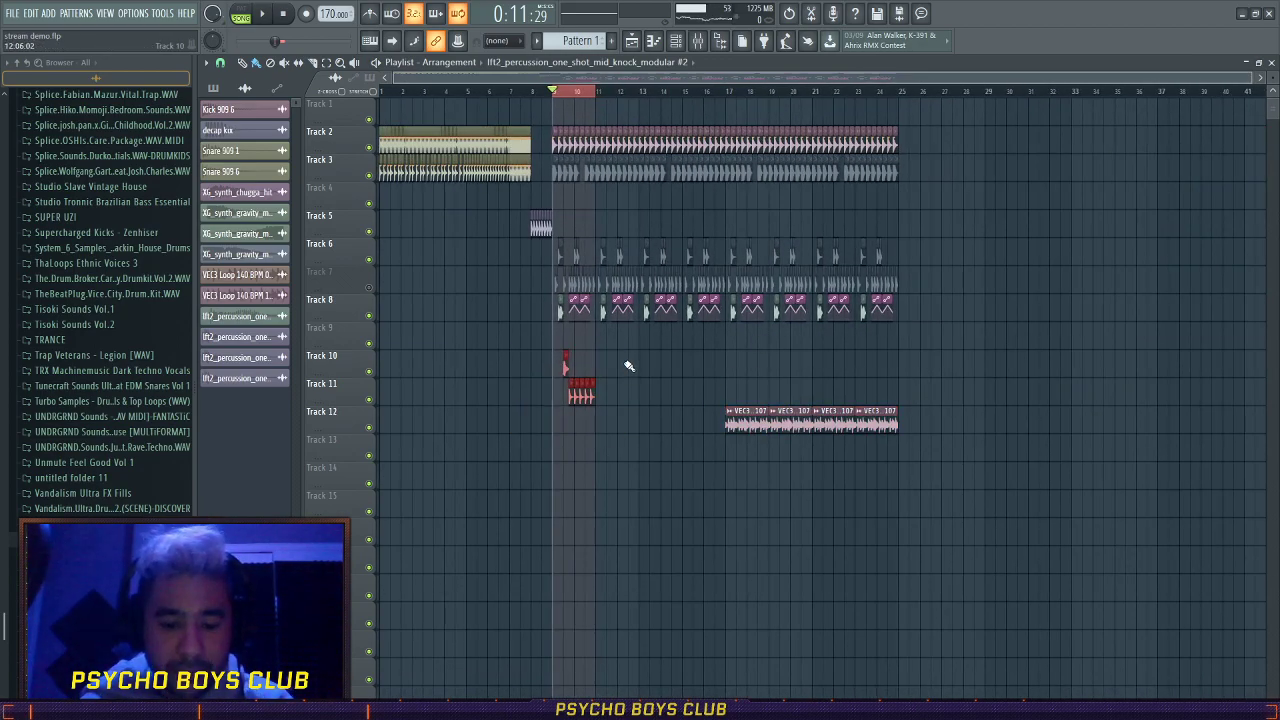
{"action": "key", "text": "ctrl+b"}
{"action": "key", "text": "ctrl+b"}
{"action": "key", "text": "ctrl+b"}
{"action": "key", "text": "ctrl+b"}
{"action": "key", "text": "ctrl+b"}
{"action": "key", "text": "ctrl+b"}
{"action": "key", "text": "ctrl+b"}
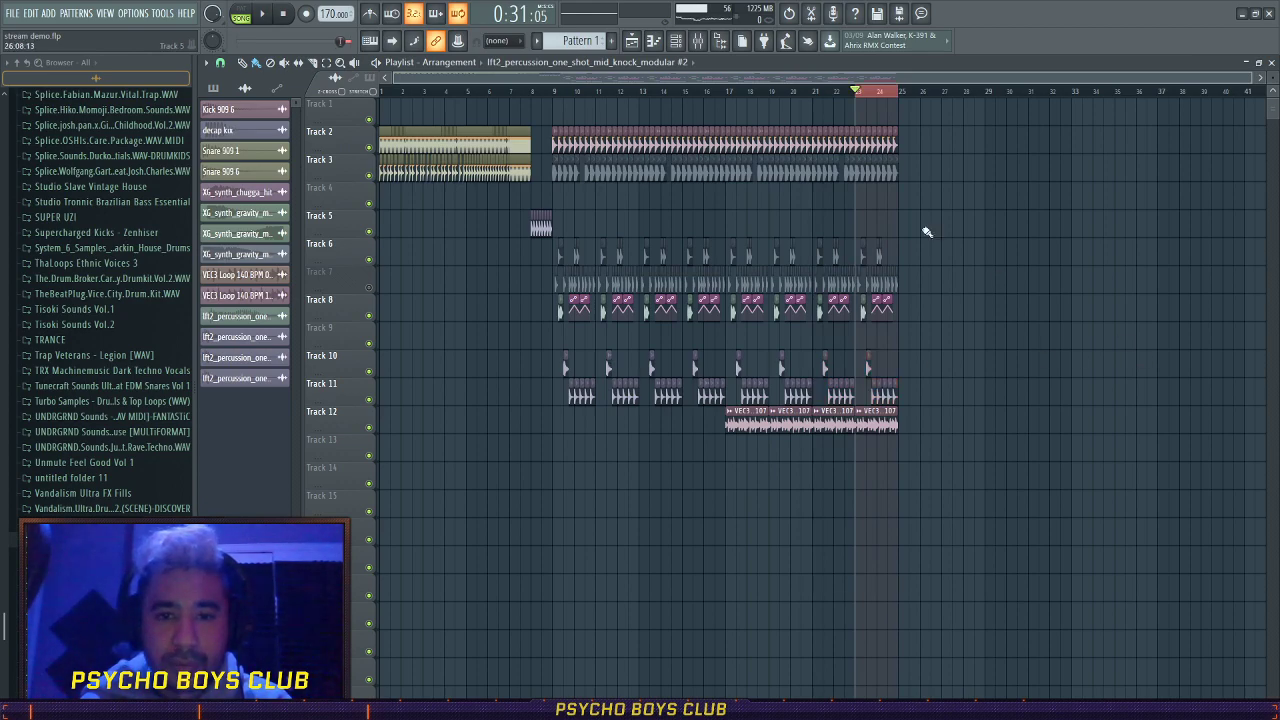
- Clear the time selection and play back the drop from bar 9
{"action": "left_click", "coordinate": [551, 91]}
{"action": "key", "text": "space"}
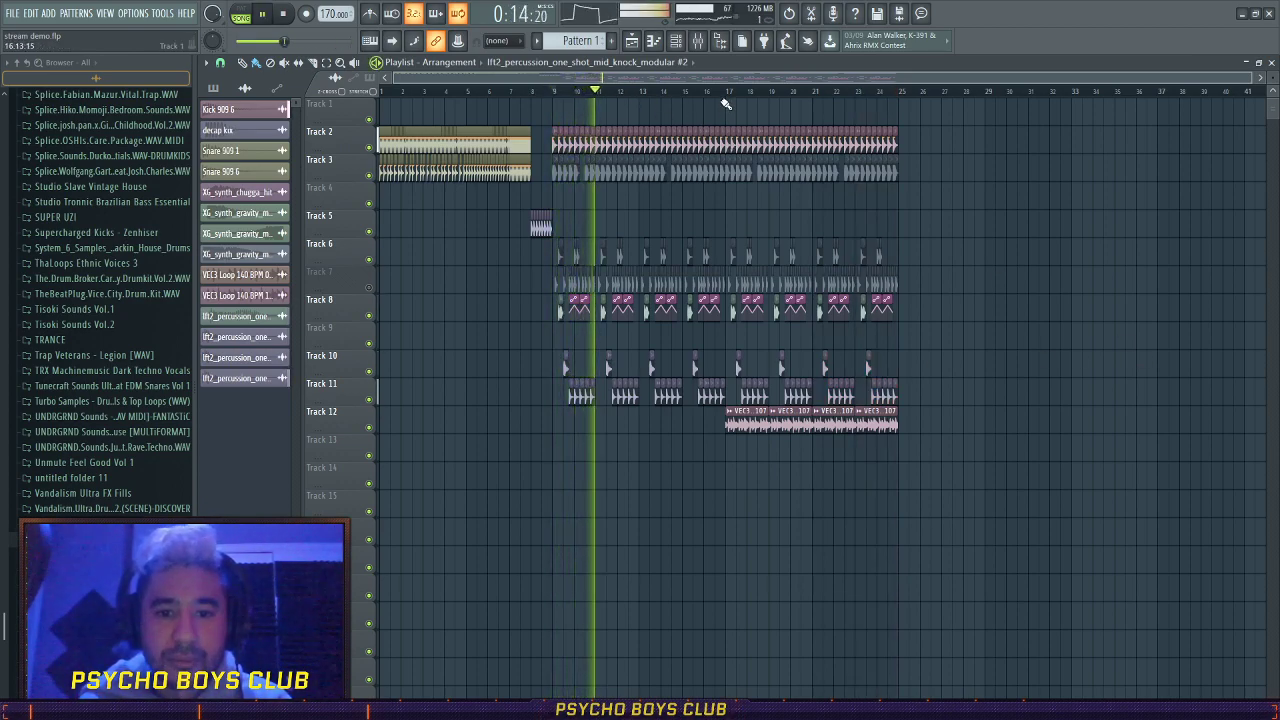
{"action": "scroll", "coordinate": [666, 414], "scroll_direction": "up", "scroll_amount": 4}
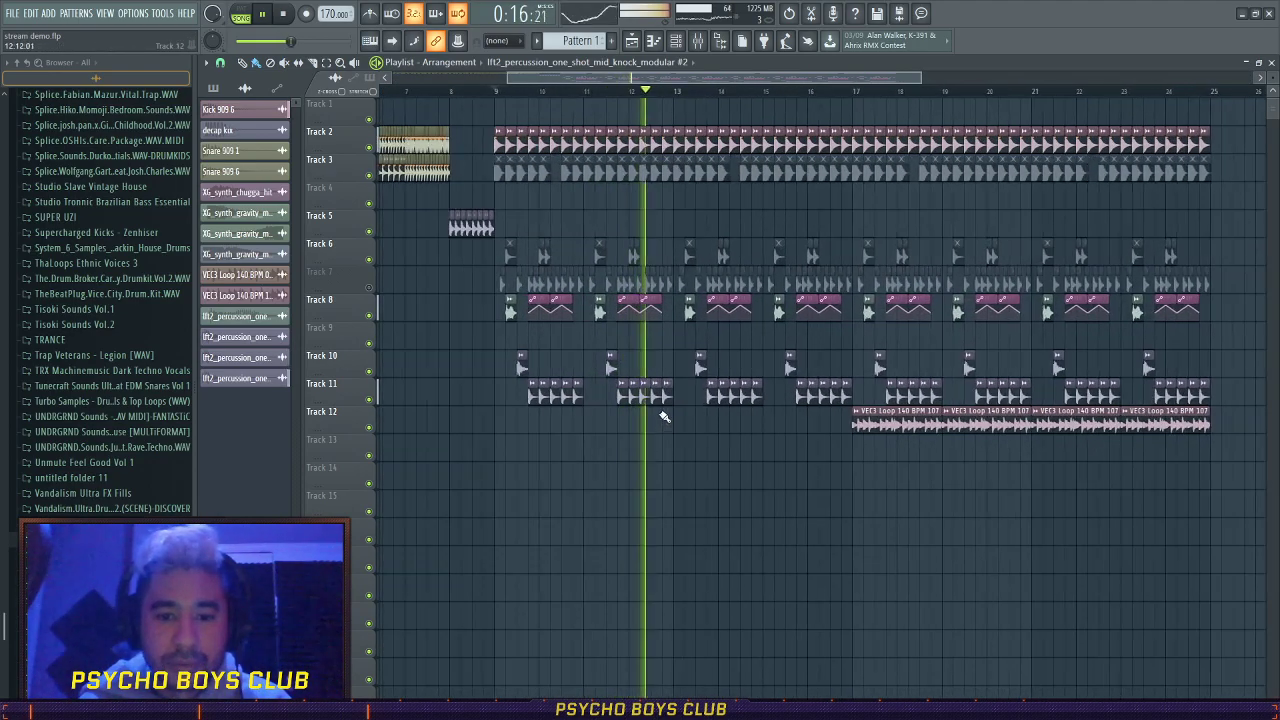
{"action": "scroll", "coordinate": [770, 430], "scroll_direction": "up", "scroll_amount": 3}
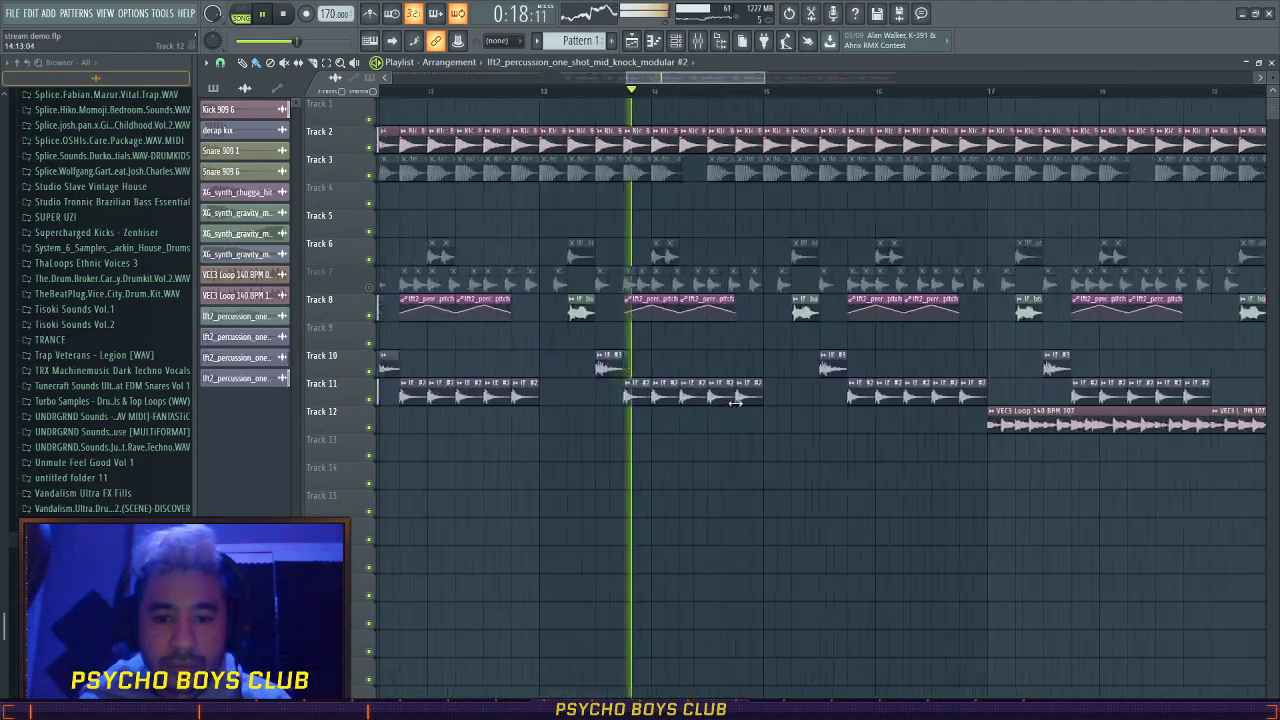
- Place four four-step mid_knock_modular #2 clips from 15:15 on Track 12, ahead of the VEC3 107 loops, and listen to the transition
{"action": "left_click", "coordinate": [882, 418]}
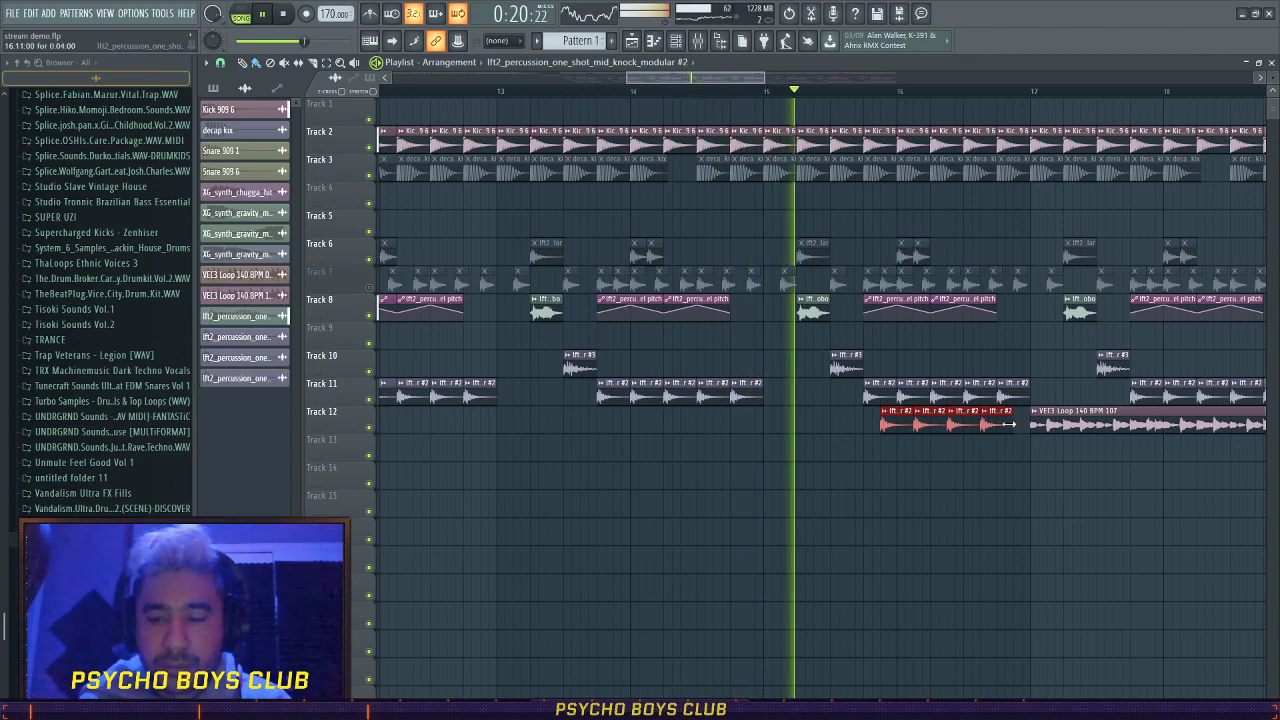
{"action": "left_click_drag", "start_coordinate": [720, 80], "coordinate": [796, 130]}
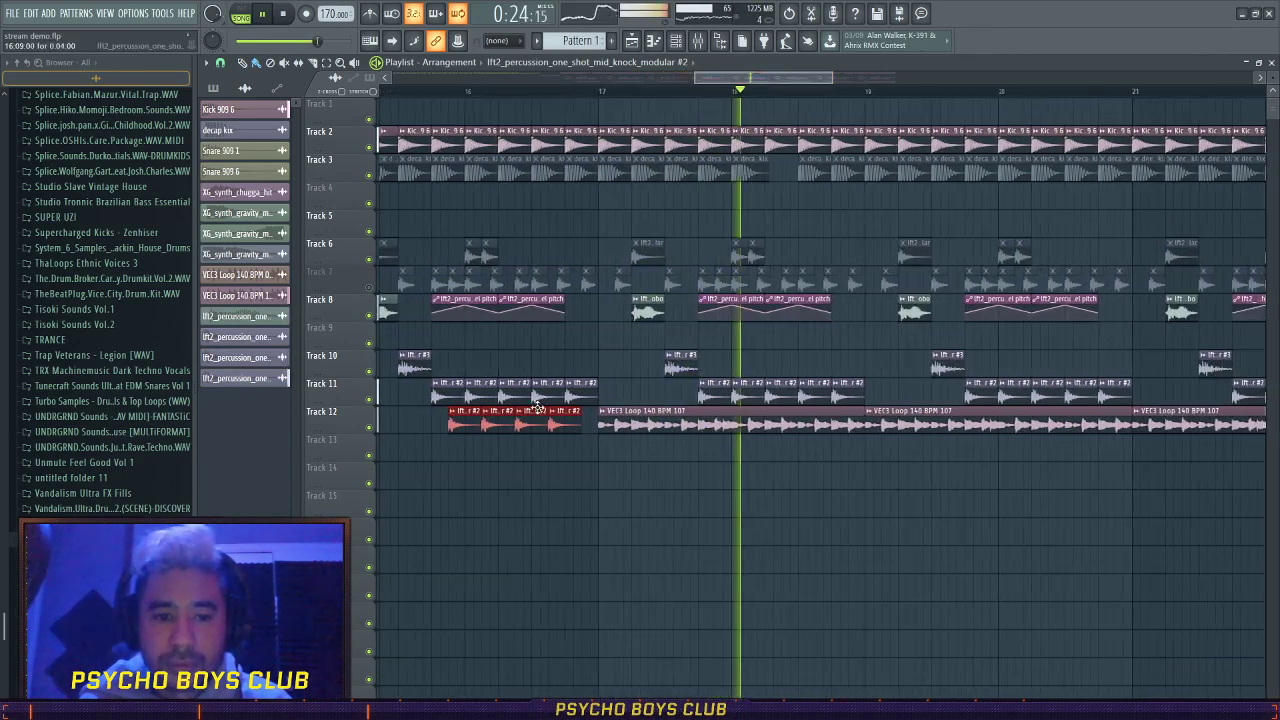
{"action": "scroll", "coordinate": [531, 412], "scroll_direction": "down", "scroll_amount": 2}
{"action": "key", "text": "space"}
{"action": "scroll", "coordinate": [550, 420], "scroll_direction": "down", "scroll_amount": 5}
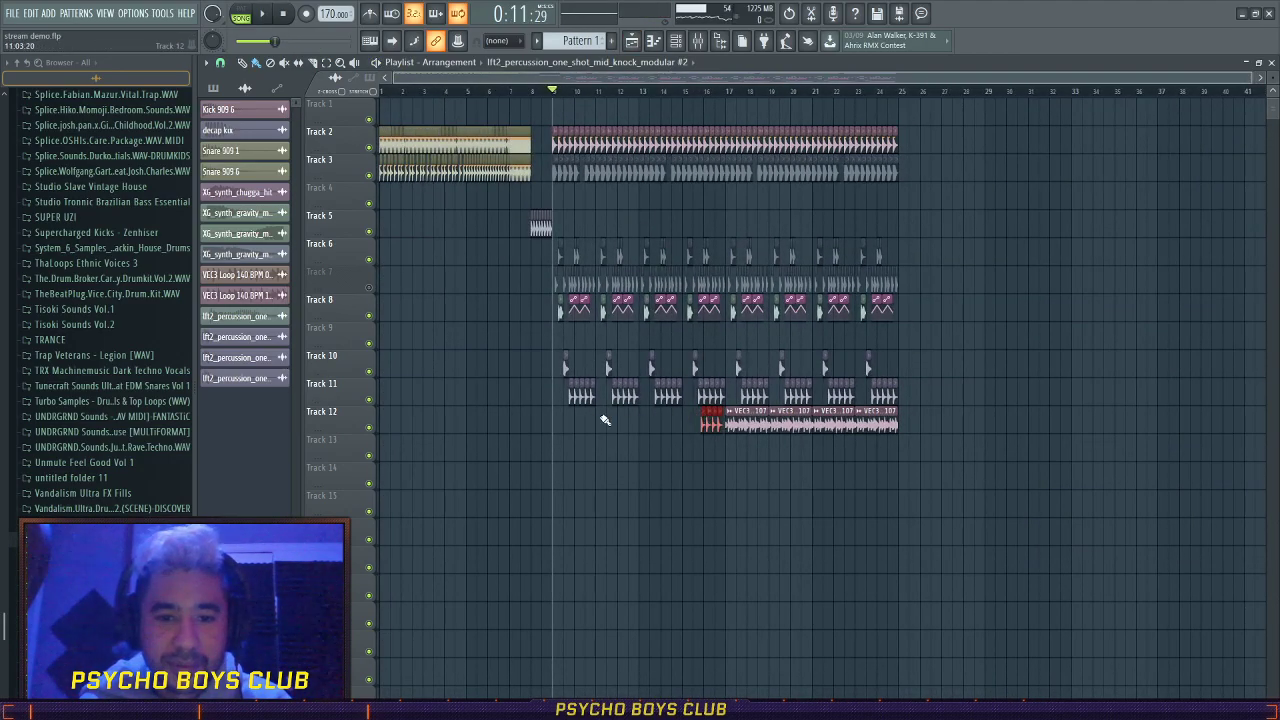
- Delete all mid_knock_modular #2 clips from Tracks 11 and 12, keeping the VEC3 107 loops, and play back the drop
{"action": "left_click_drag", "start_coordinate": [566, 398], "coordinate": [852, 398]}
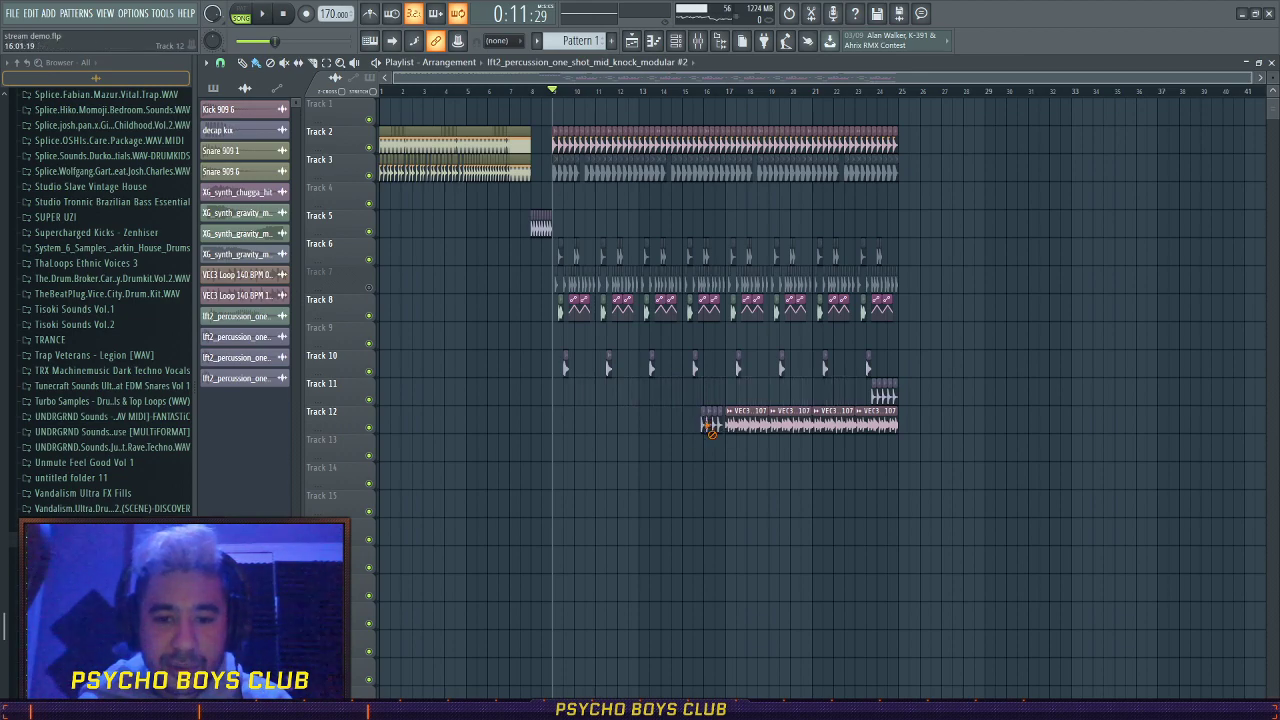
{"action": "right_click", "coordinate": [884, 395]}
{"action": "left_click", "coordinate": [499, 91]}
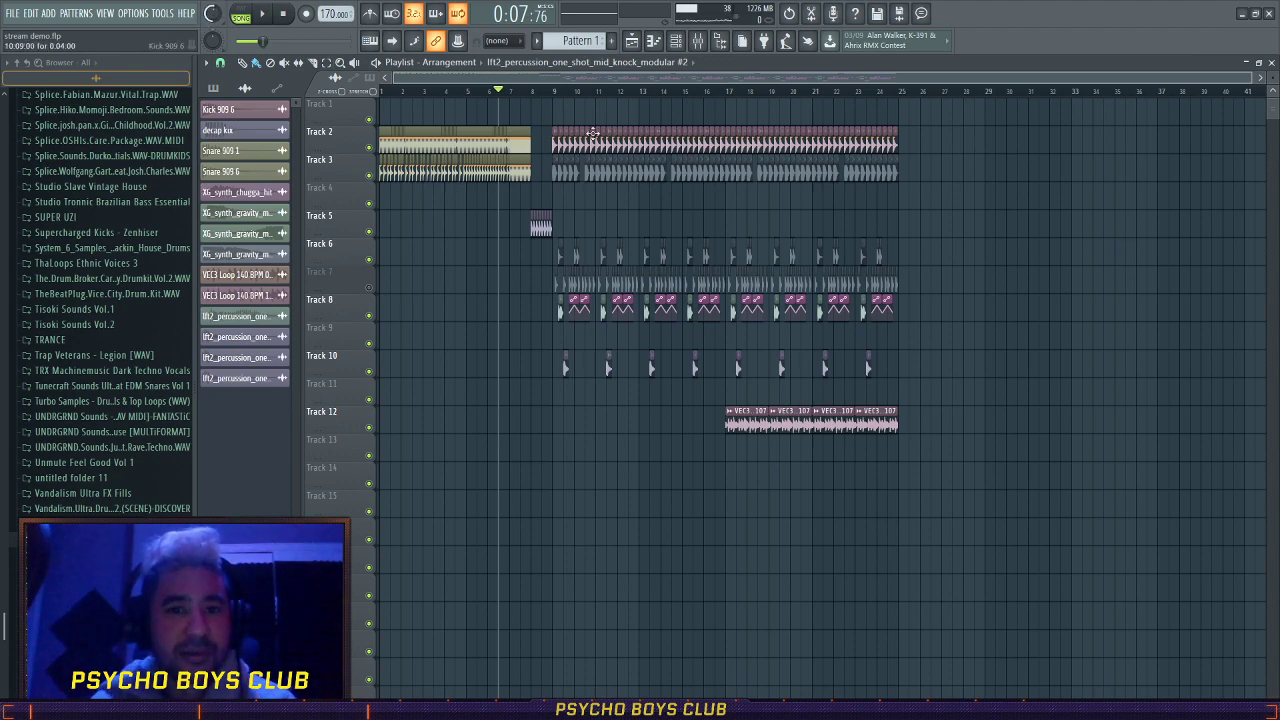
{"action": "key", "text": "space"}
{"action": "left_click", "coordinate": [596, 91]}
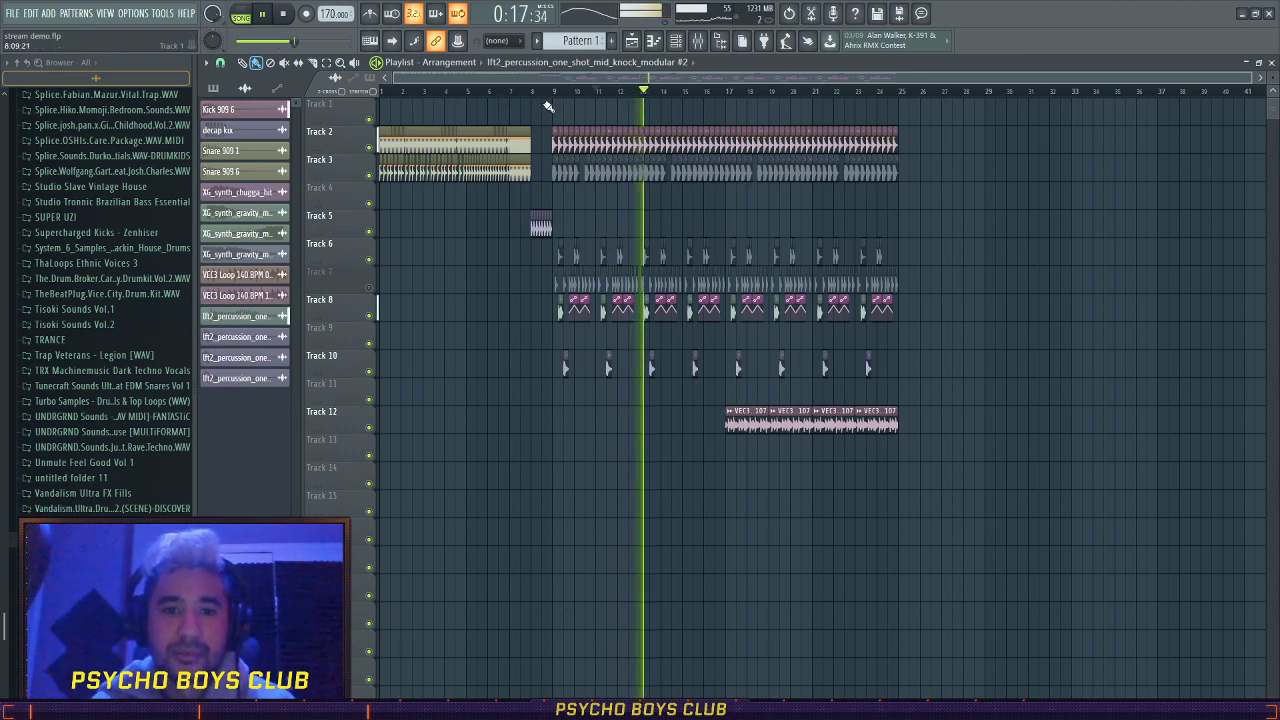
- Add four VEC3 Loop 140 BPM 107 clips on Track 12 to fill bars 9–16
{"action": "left_click", "coordinate": [571, 420]}
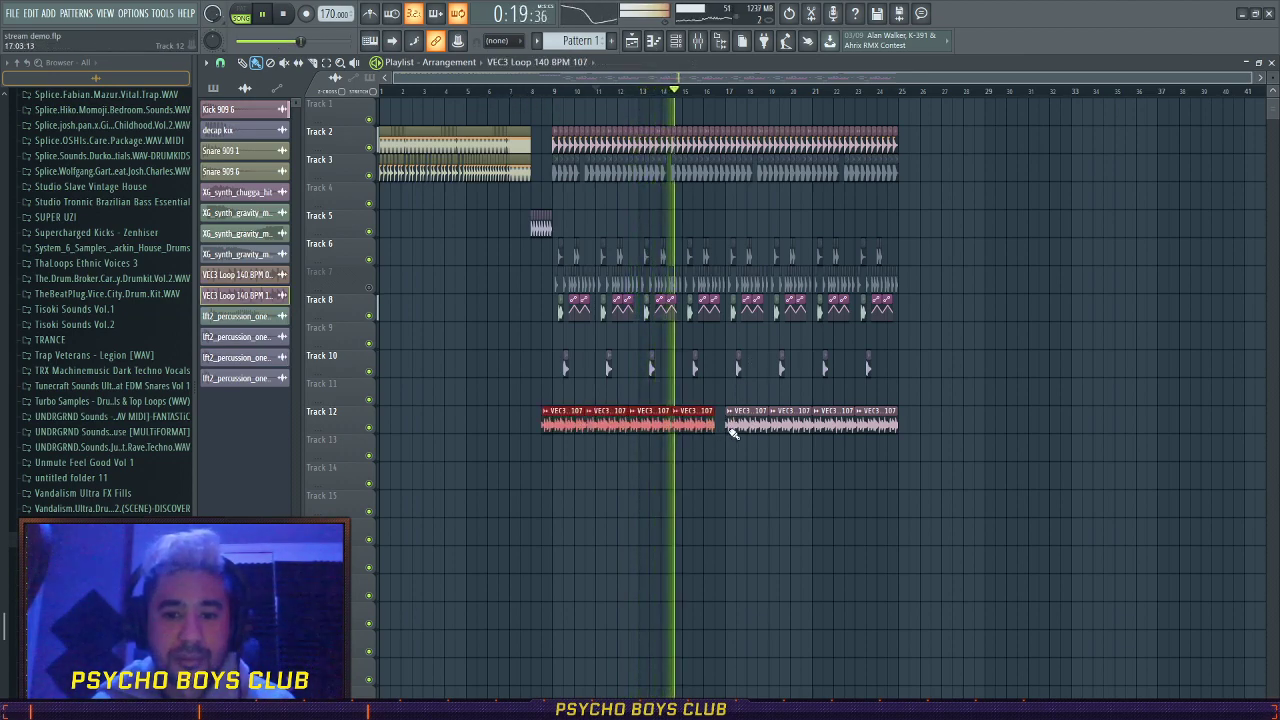
{"action": "left_click_drag", "start_coordinate": [560, 416], "coordinate": [571, 416]}
{"action": "key", "text": "ctrl+d"}
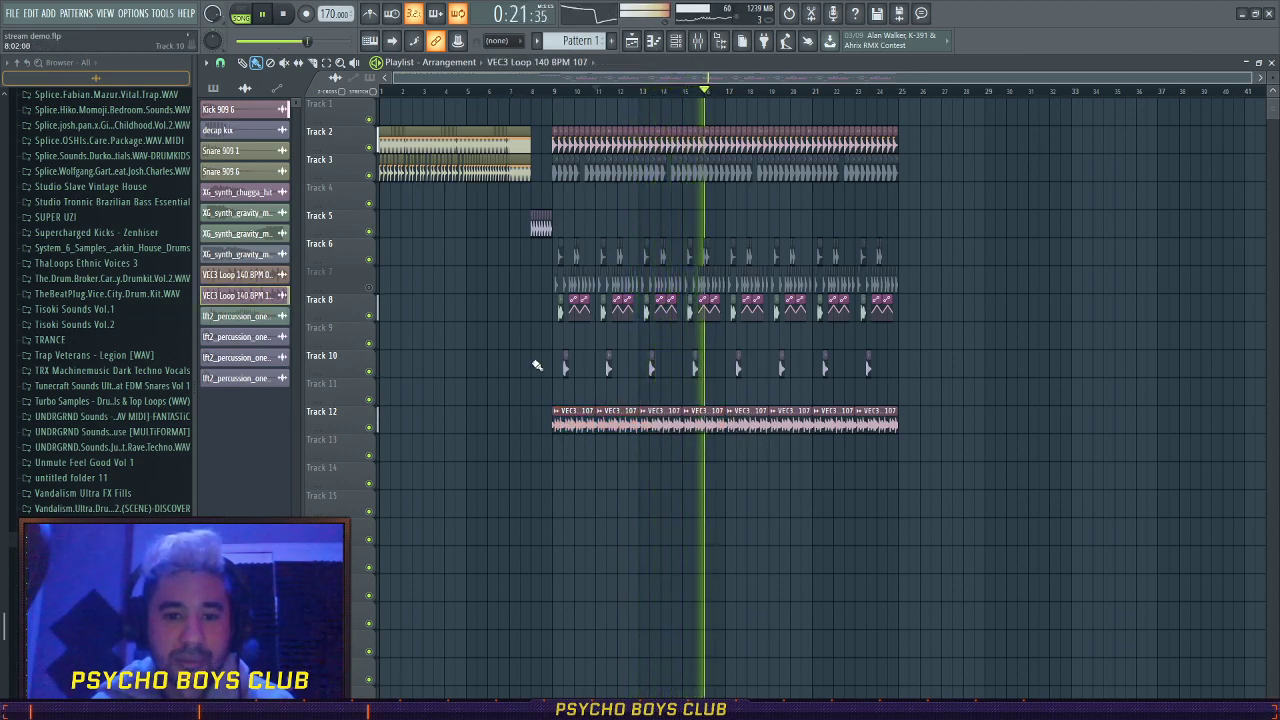
- Mute Track 10, unmute Track 7 and listen to the drop before stopping playback
{"action": "left_click", "coordinate": [368, 371]}
{"action": "left_click", "coordinate": [368, 288]}
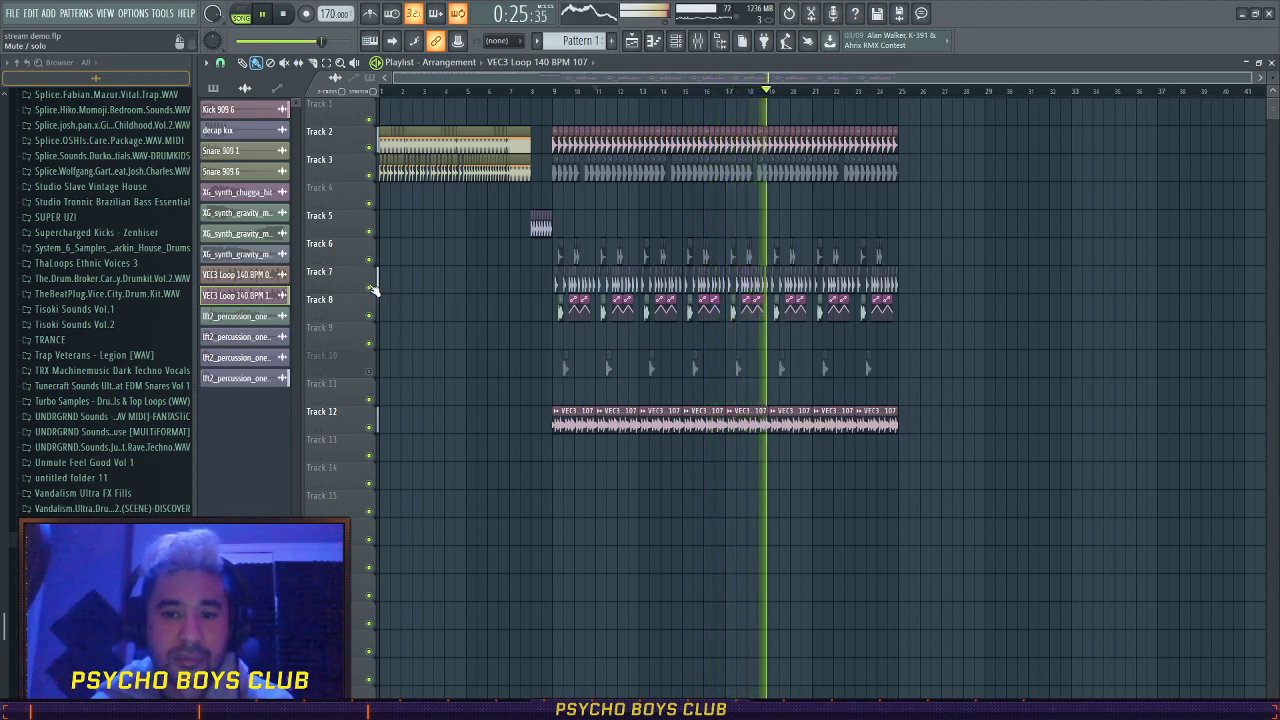
{"action": "key", "text": "space"}
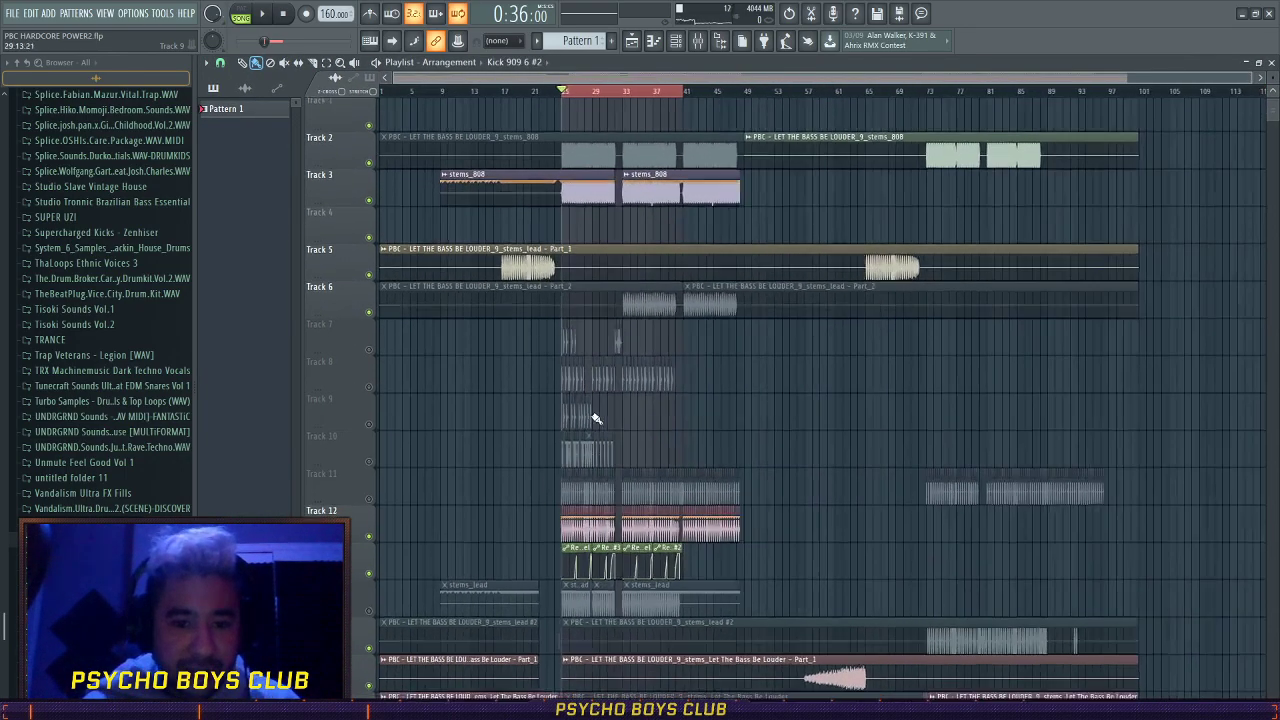
- Unmute Track 14 with the stems_lead clips in the PBC HARDCORE POWER2 project
{"action": "scroll", "coordinate": [730, 351], "scroll_direction": "up", "scroll_amount": 1}
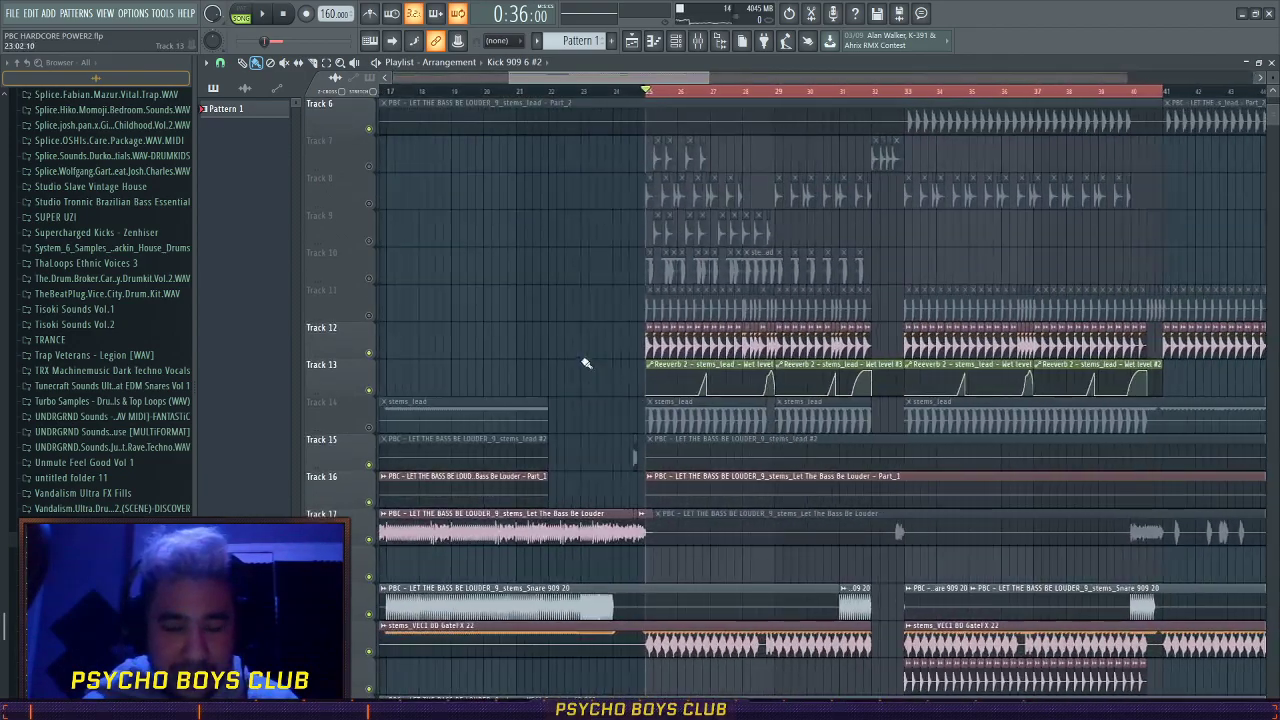
{"action": "left_click", "coordinate": [369, 428]}
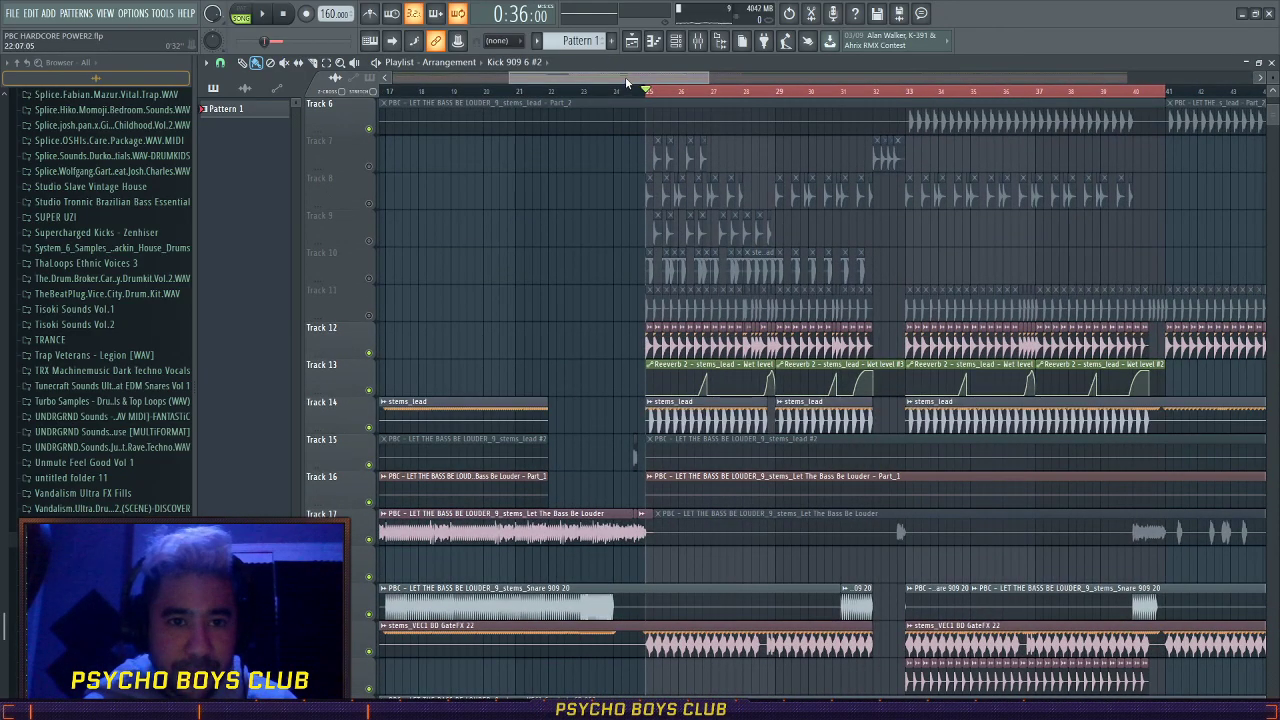
- Return the playhead to the start of the song and clear the bar 25–40 time selection
{"action": "left_click_drag", "start_coordinate": [625, 76], "coordinate": [389, 86]}
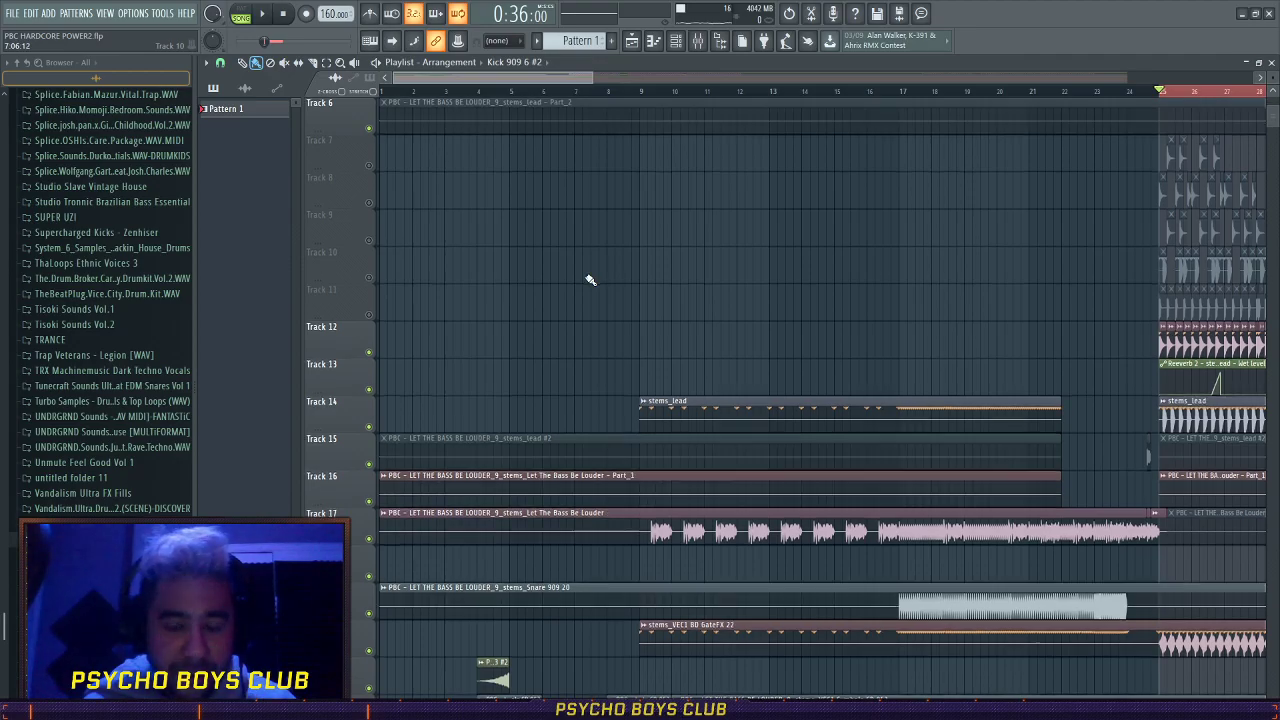
{"action": "scroll", "coordinate": [588, 279], "scroll_direction": "down", "scroll_amount": 8}
{"action": "scroll", "coordinate": [511, 281], "scroll_direction": "down", "scroll_amount": 6}
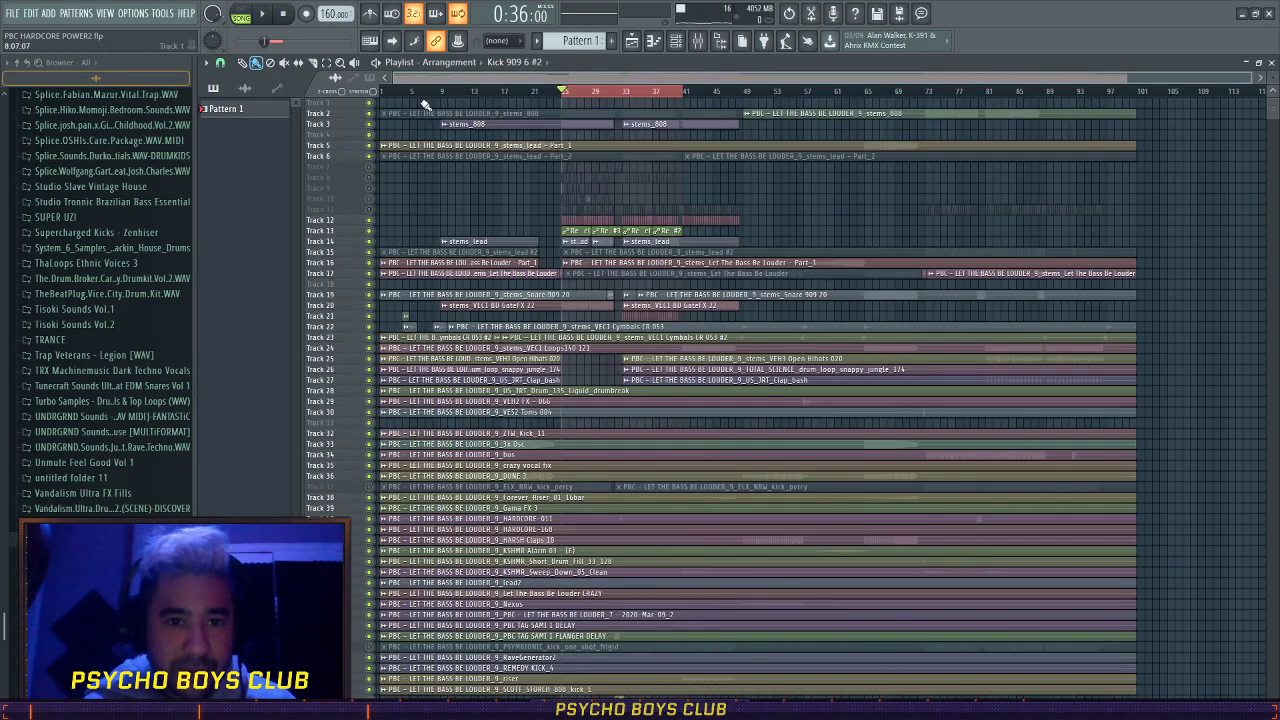
{"action": "left_click", "coordinate": [386, 93]}
{"action": "scroll", "coordinate": [453, 273], "scroll_direction": "down", "scroll_amount": 3}
{"action": "scroll", "coordinate": [462, 286], "scroll_direction": "up", "scroll_amount": 3}
- Close all open windows, including the plugin windows, and reopen the channel rack, playlist and mixer
{"action": "key", "text": "F9"}
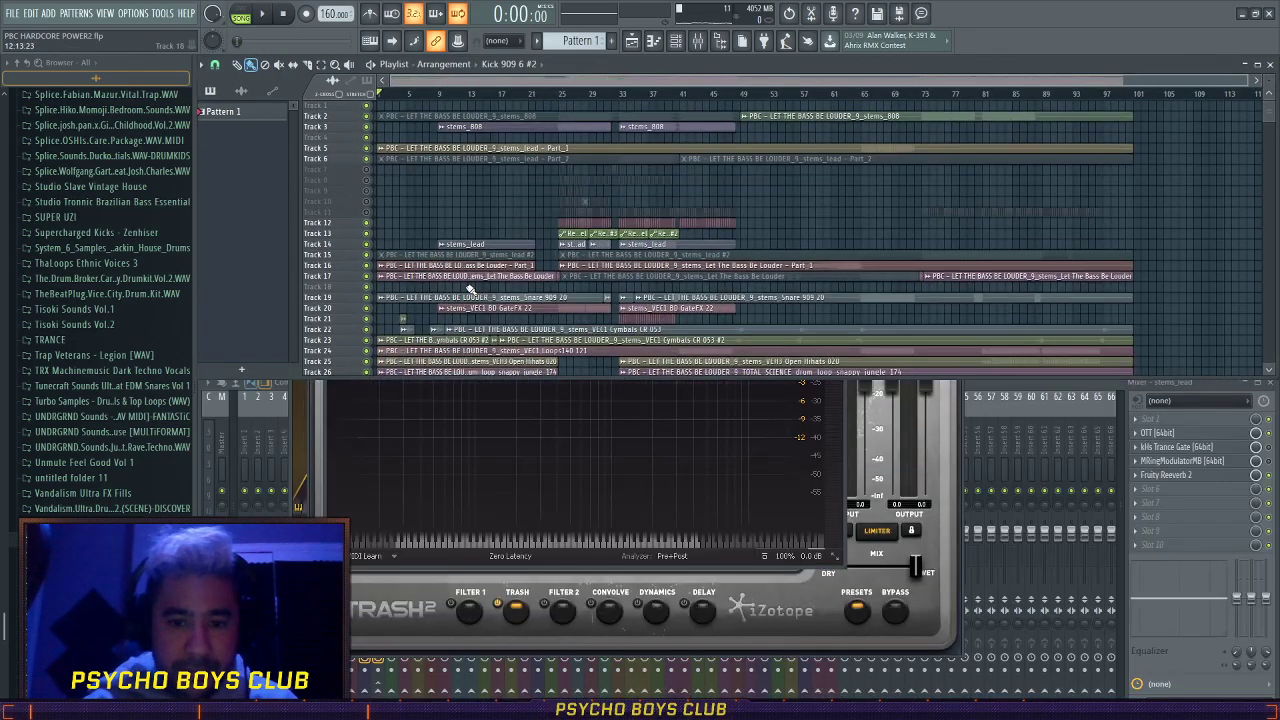
{"action": "key", "text": "F12"}
{"action": "key", "text": "F6"}
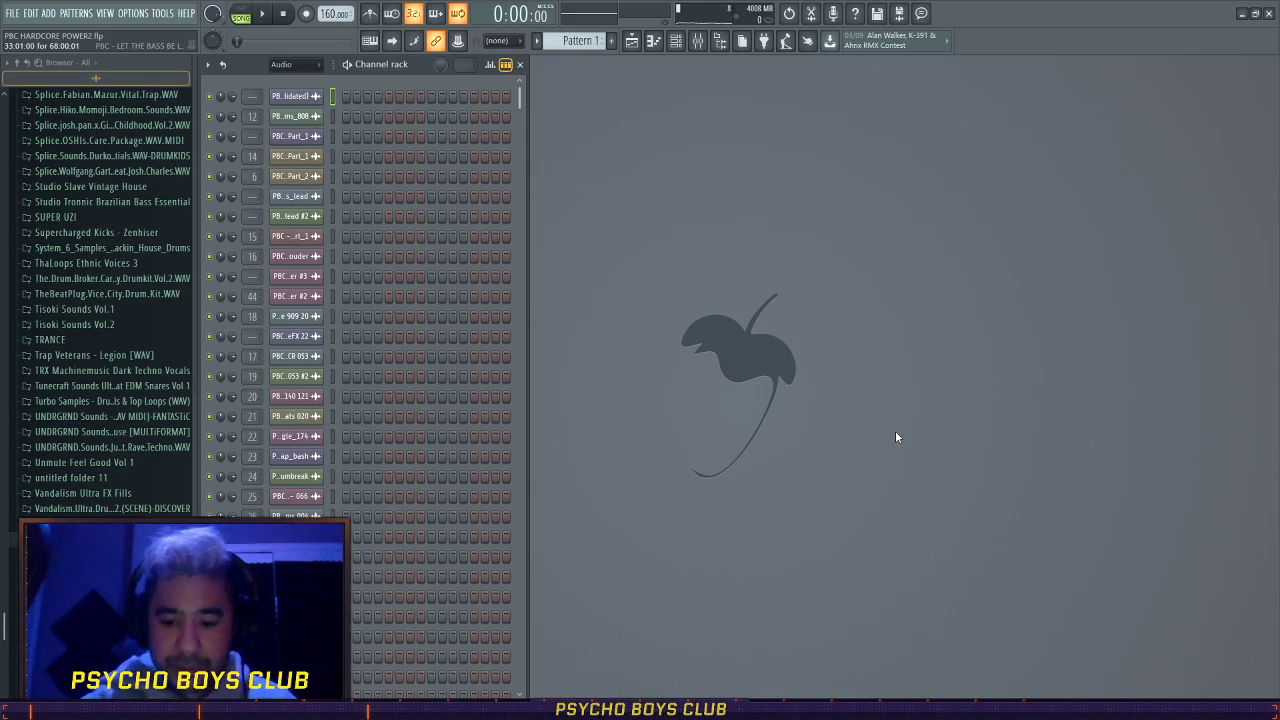
{"action": "key", "text": "F5"}
{"action": "key", "text": "F9"}
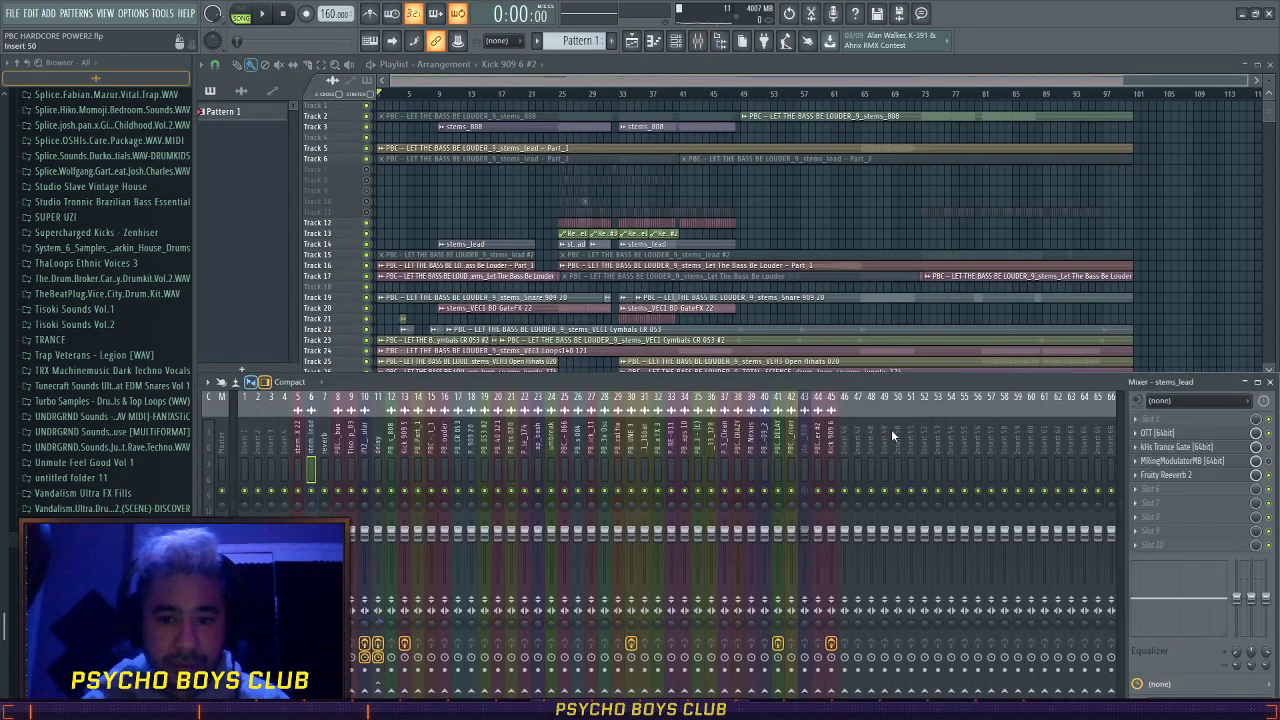
- Inspect the effect chains on the reverb and stems_lead mixer inserts
{"action": "left_click_drag", "start_coordinate": [350, 447], "coordinate": [311, 440]}
{"action": "left_click", "coordinate": [324, 441]}
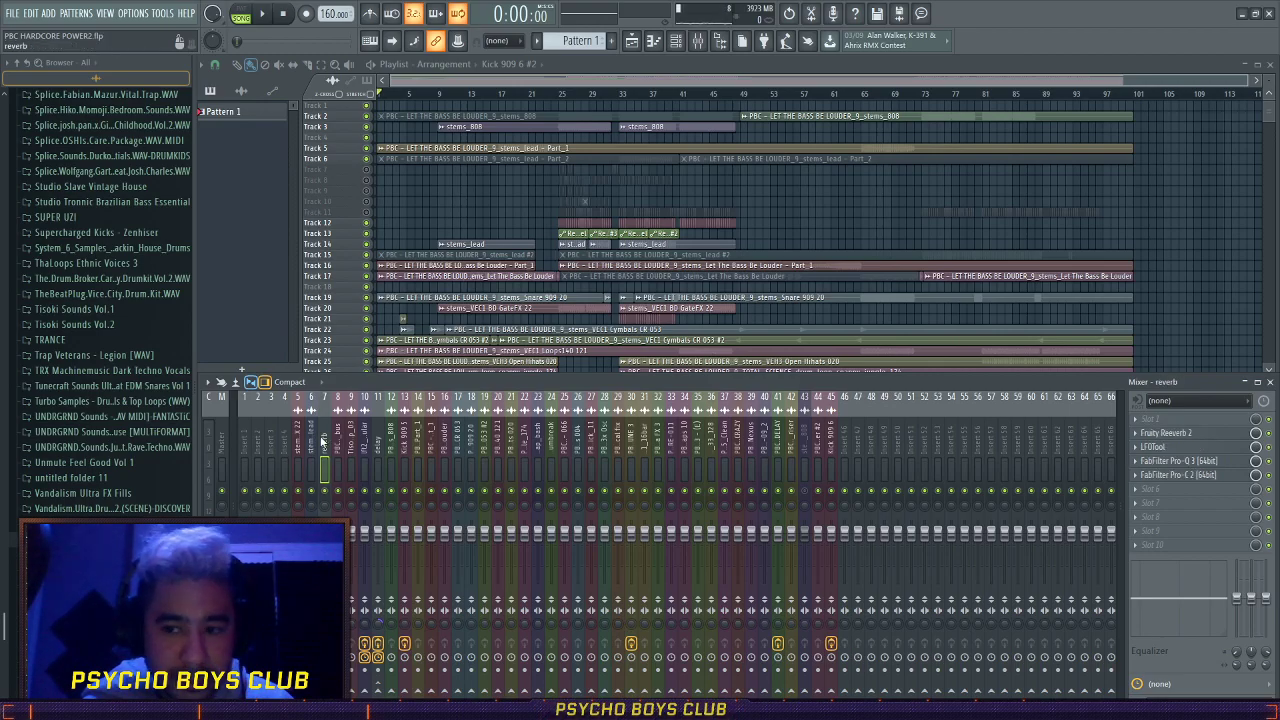
{"action": "left_click", "coordinate": [311, 440]}
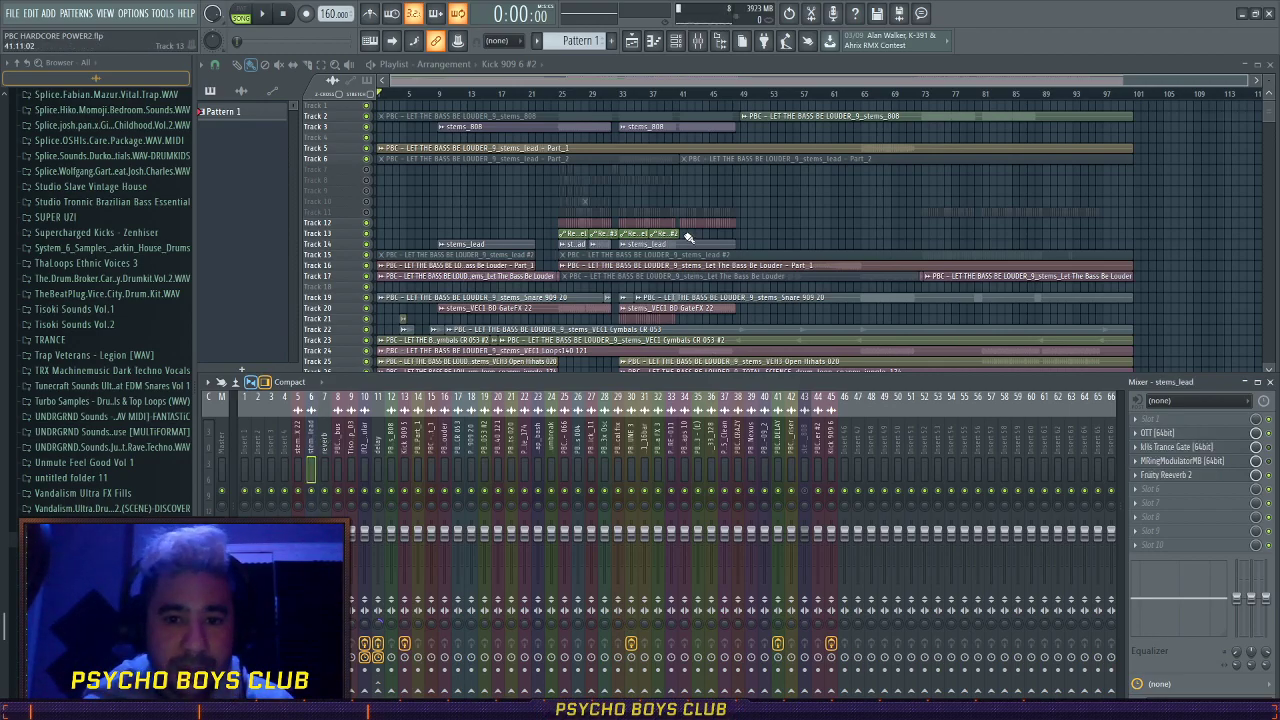
- Play the first drop from bar 25 briefly around the stems_lead reverb automation, then stop and return to the song's start
{"action": "scroll", "coordinate": [688, 237], "scroll_direction": "down", "scroll_amount": 1}
{"action": "scroll", "coordinate": [580, 222], "scroll_direction": "up", "scroll_amount": 3}
{"action": "scroll", "coordinate": [550, 238], "scroll_direction": "up", "scroll_amount": 2}
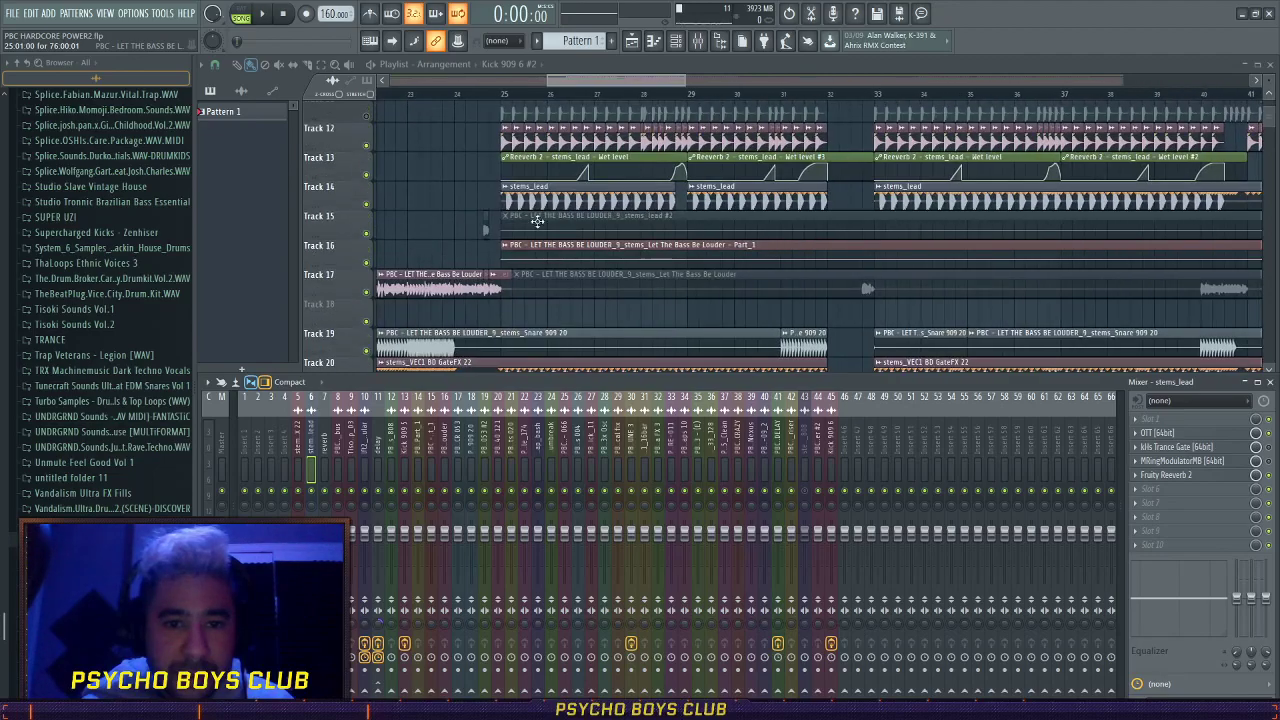
{"action": "scroll", "coordinate": [489, 220], "scroll_direction": "up", "scroll_amount": 2}
{"action": "left_click", "coordinate": [263, 14]}
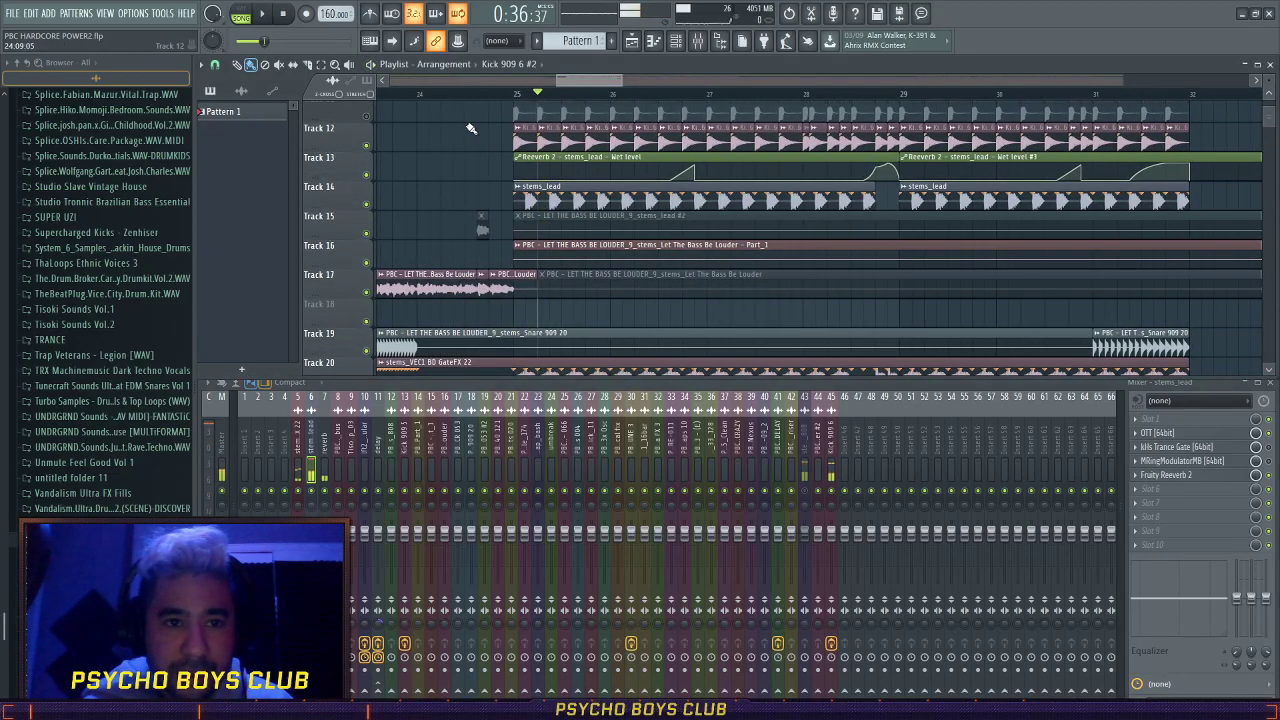
{"action": "scroll", "coordinate": [581, 88], "scroll_direction": "down", "scroll_amount": 4}
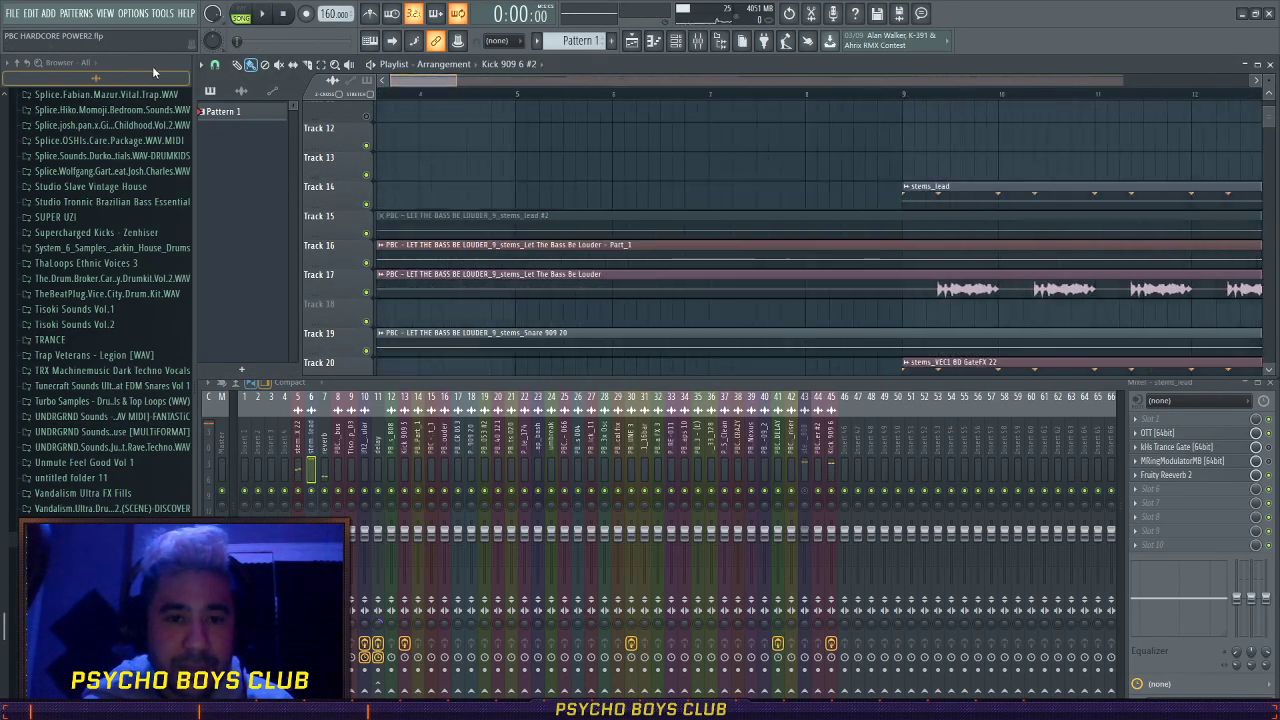
{"action": "scroll", "coordinate": [528, 185], "scroll_direction": "down", "scroll_amount": 3}
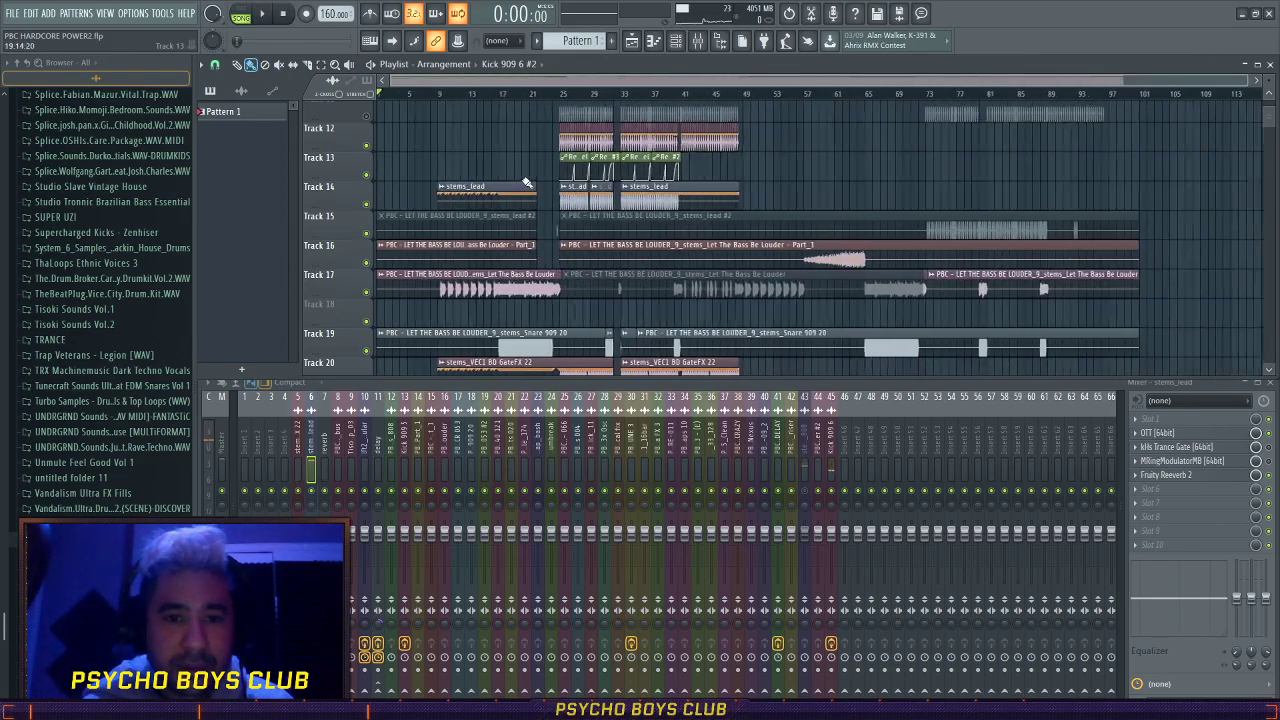
- Look over the lower audio tracks of the arrangement and return to the top tracks with the mixer shown
{"action": "scroll", "coordinate": [522, 183], "scroll_direction": "down", "scroll_amount": 3}
{"action": "scroll", "coordinate": [520, 181], "scroll_direction": "down", "scroll_amount": 5}
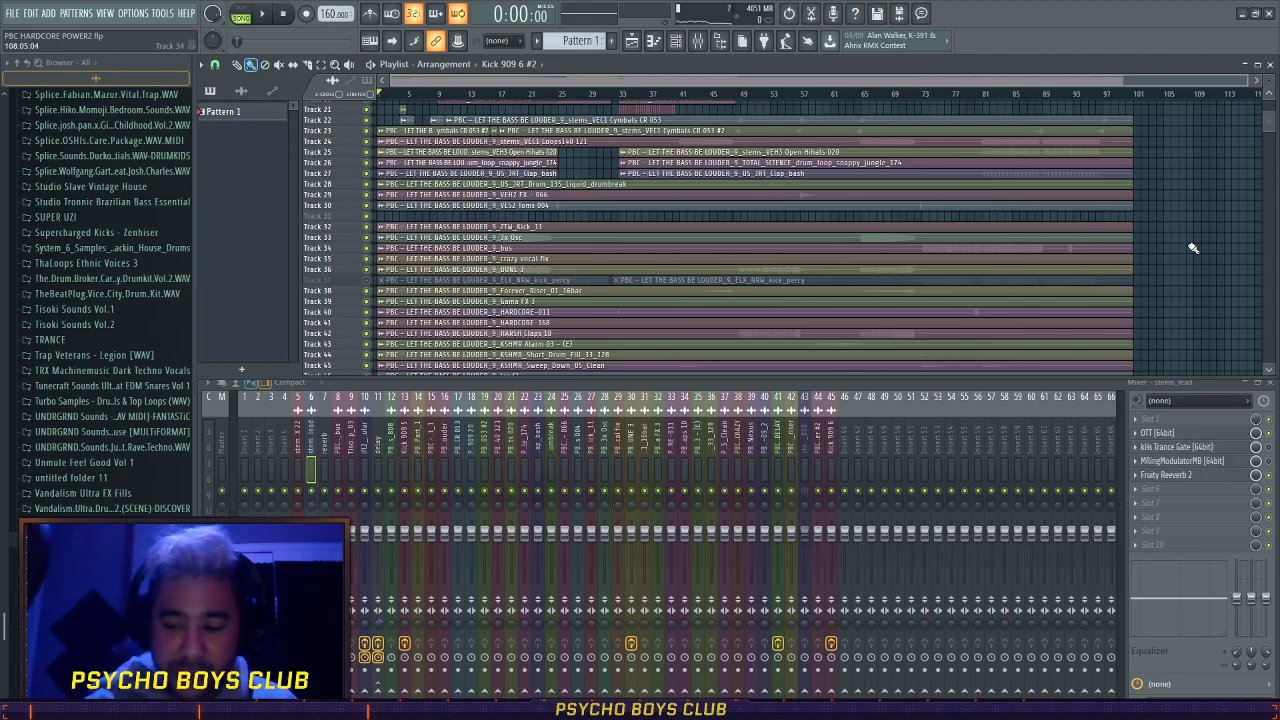
{"action": "key", "text": "F9"}
{"action": "scroll", "coordinate": [384, 256], "scroll_direction": "up", "scroll_amount": 6}
{"action": "scroll", "coordinate": [380, 254], "scroll_direction": "up", "scroll_amount": 5}
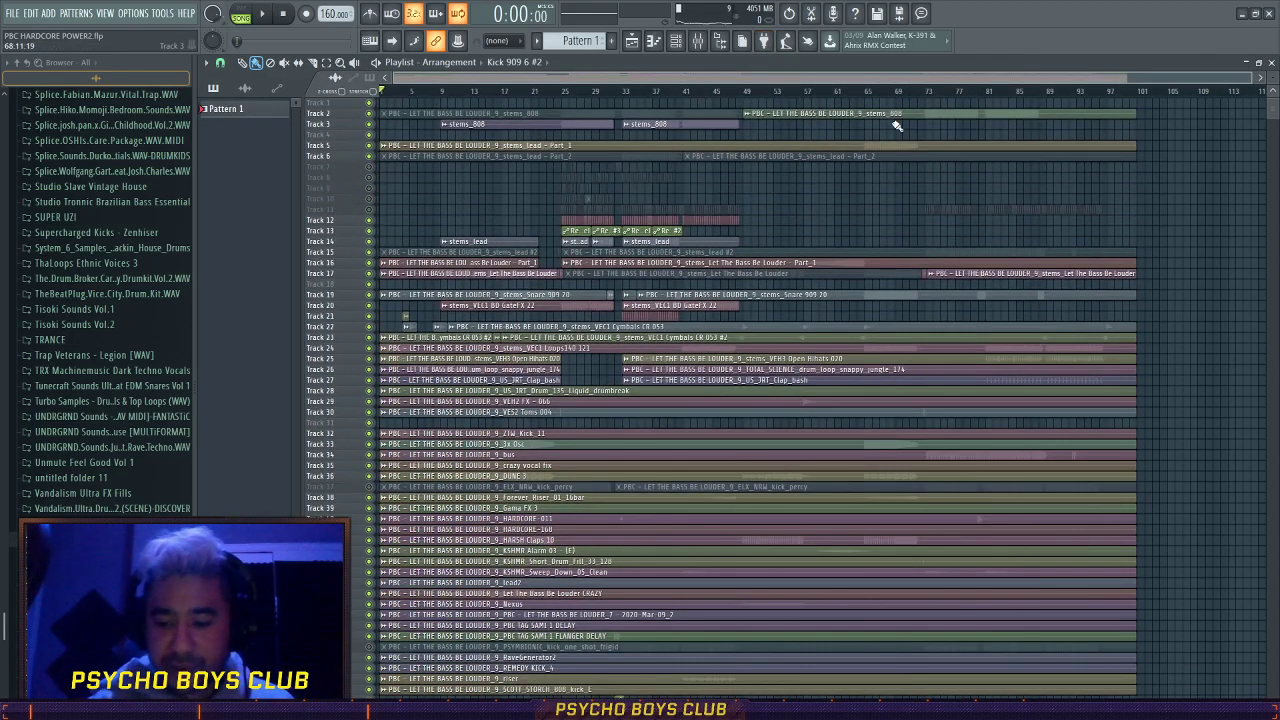
{"action": "key", "text": "F9"}
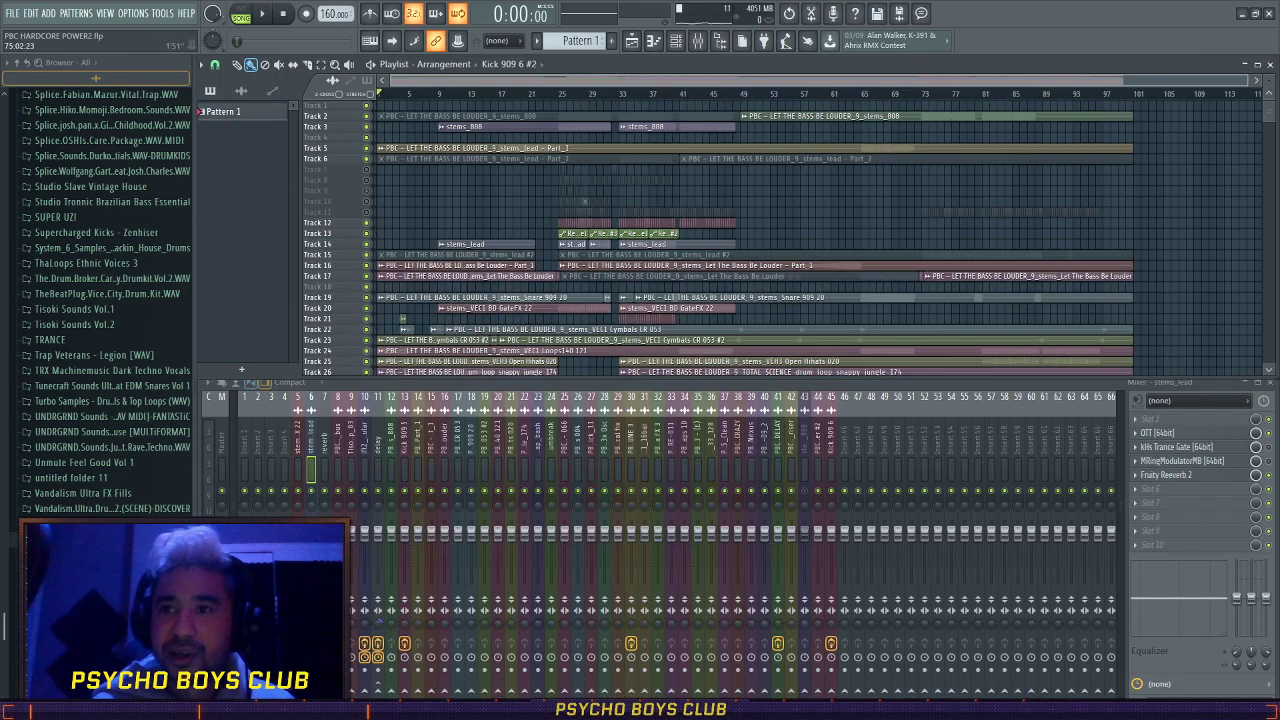
- Play the song from the beginning and select the Master track in the mixer
{"action": "left_click", "coordinate": [264, 18]}
{"action": "scroll", "coordinate": [509, 238], "scroll_direction": "down", "scroll_amount": 3}
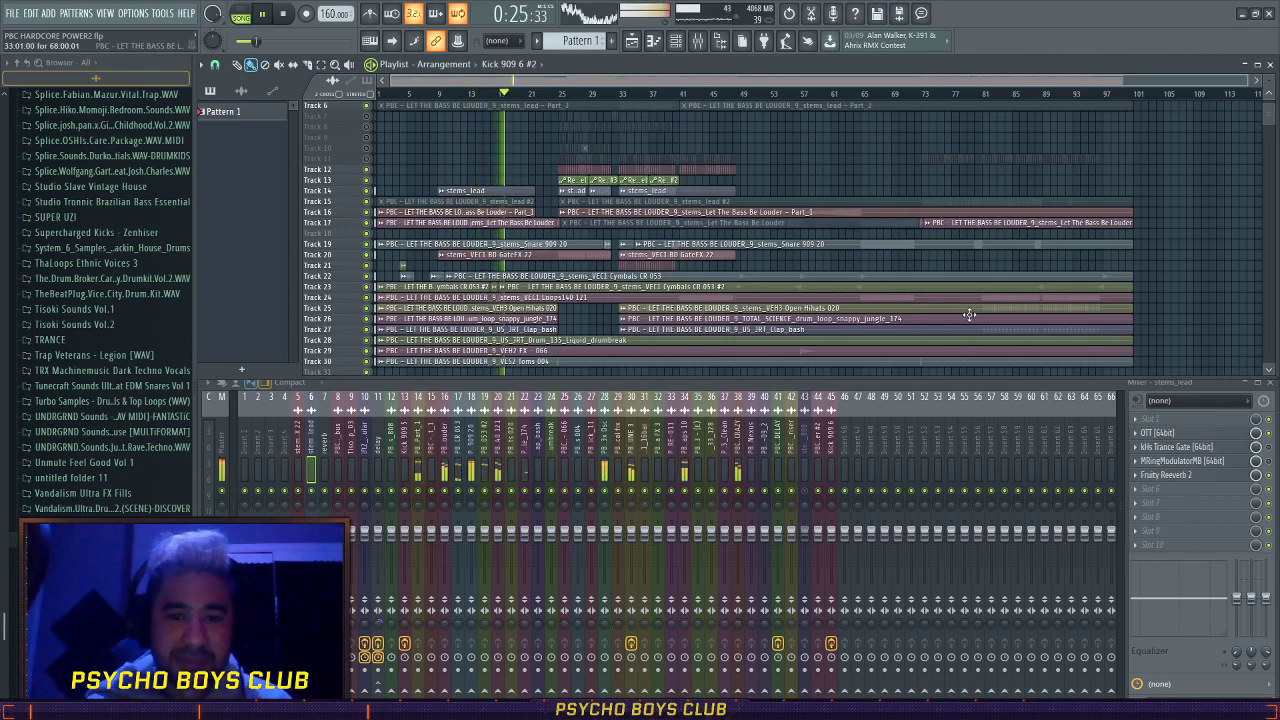
{"action": "scroll", "coordinate": [570, 275], "scroll_direction": "up", "scroll_amount": 2}
{"action": "scroll", "coordinate": [568, 272], "scroll_direction": "up", "scroll_amount": 3}
{"action": "left_click", "coordinate": [222, 432]}
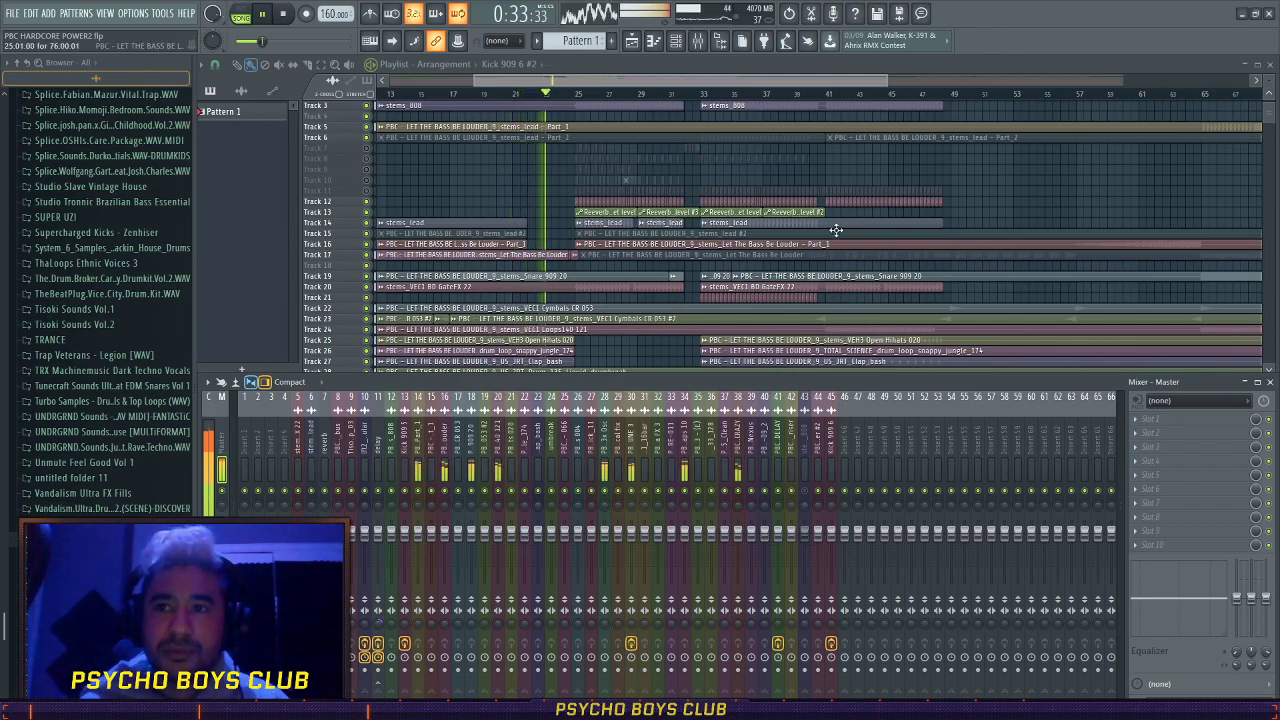
- Examine the tracks of the first drop from bar 25 through the break at bar 32 during playback
{"action": "scroll", "coordinate": [837, 231], "scroll_direction": "down", "scroll_amount": 5}
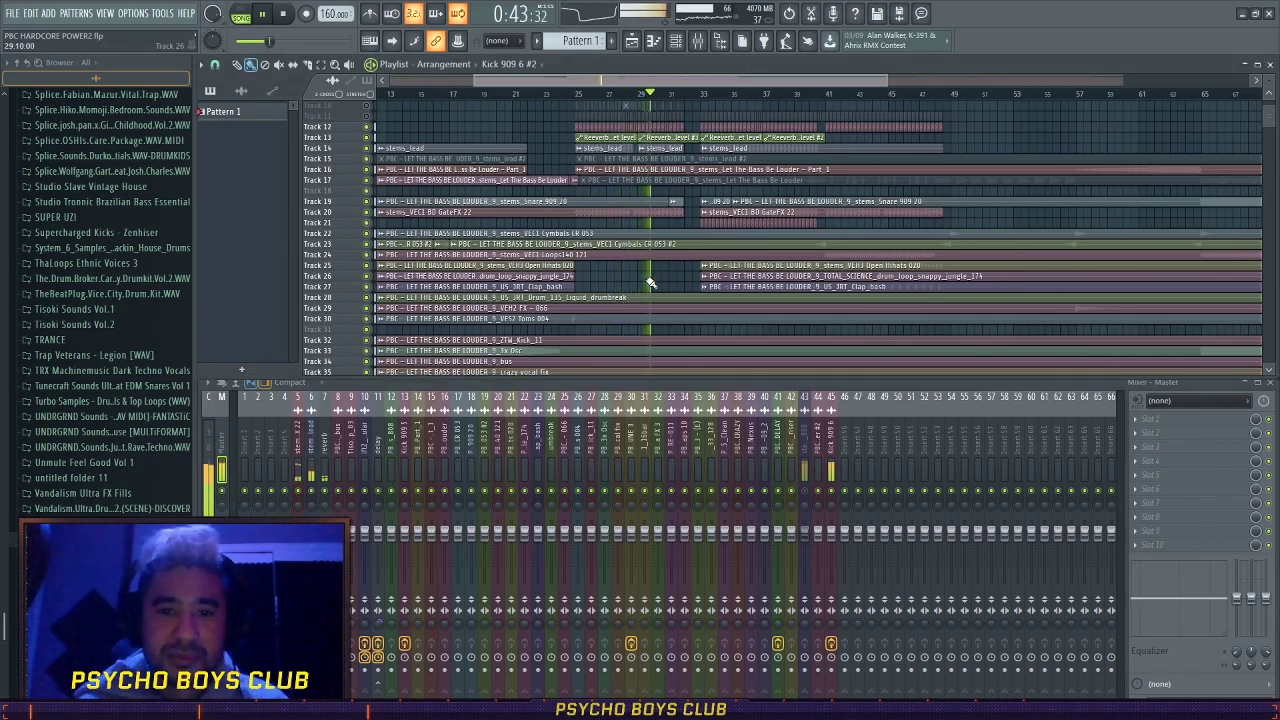
{"action": "scroll", "coordinate": [697, 260], "scroll_direction": "up", "scroll_amount": 4}
{"action": "scroll", "coordinate": [700, 258], "scroll_direction": "up", "scroll_amount": 3}
{"action": "scroll", "coordinate": [700, 260], "scroll_direction": "up", "scroll_amount": 4}
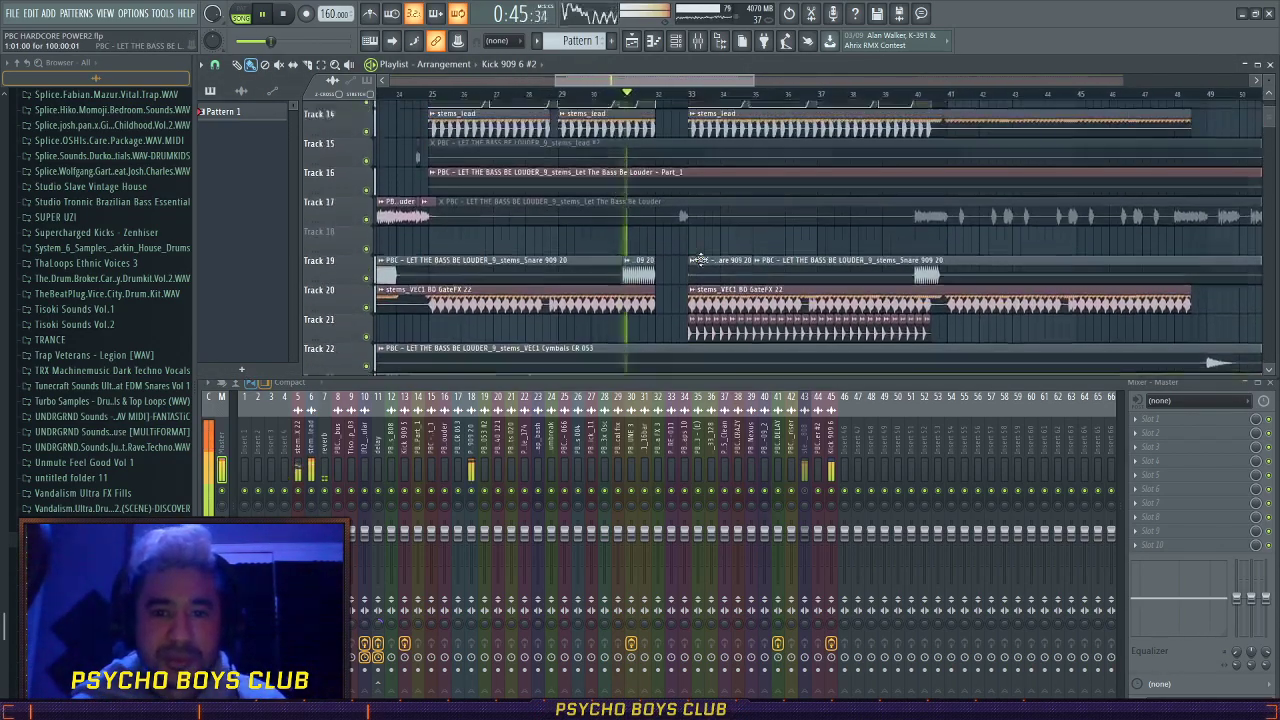
{"action": "scroll", "coordinate": [739, 269], "scroll_direction": "up", "scroll_amount": 5}
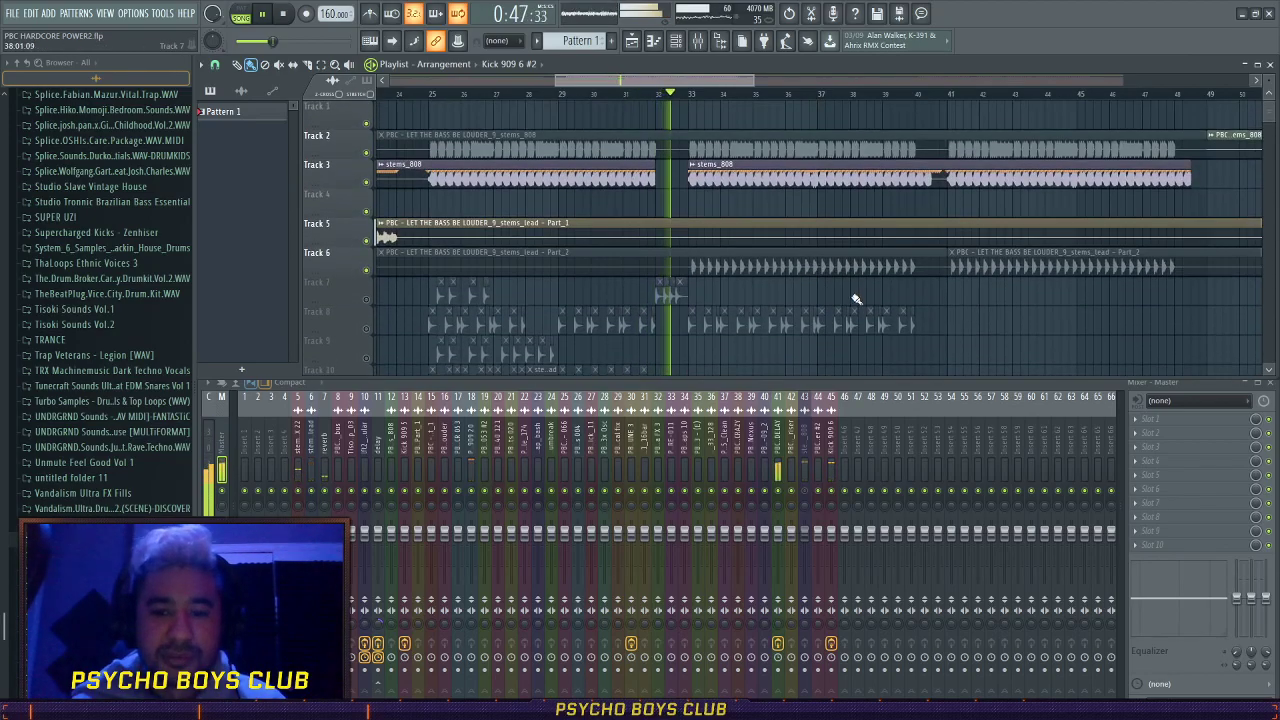
{"action": "scroll", "coordinate": [855, 297], "scroll_direction": "up", "scroll_amount": 3}
{"action": "scroll", "coordinate": [866, 298], "scroll_direction": "down", "scroll_amount": 6}
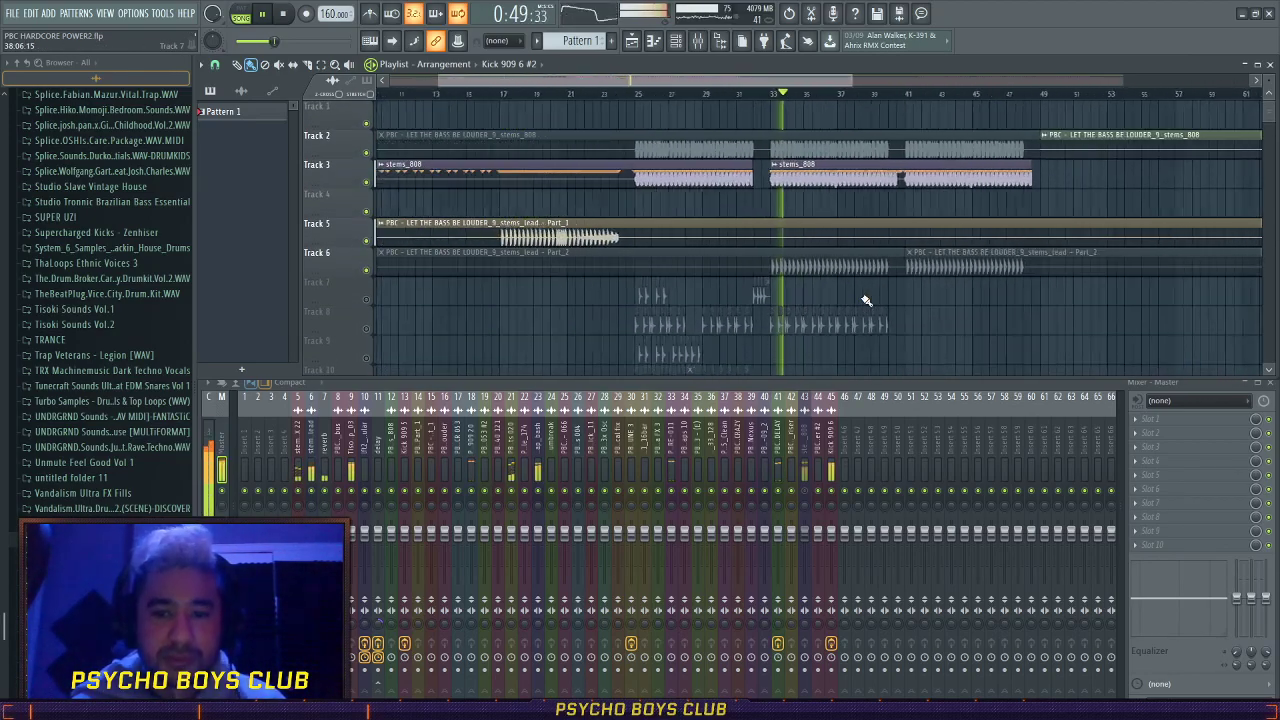
- Examine the second drop's kick, lead and reverb automation tracks from bar 33 during playback, then stop and hide the mixer
{"action": "scroll", "coordinate": [781, 268], "scroll_direction": "up", "scroll_amount": 4}
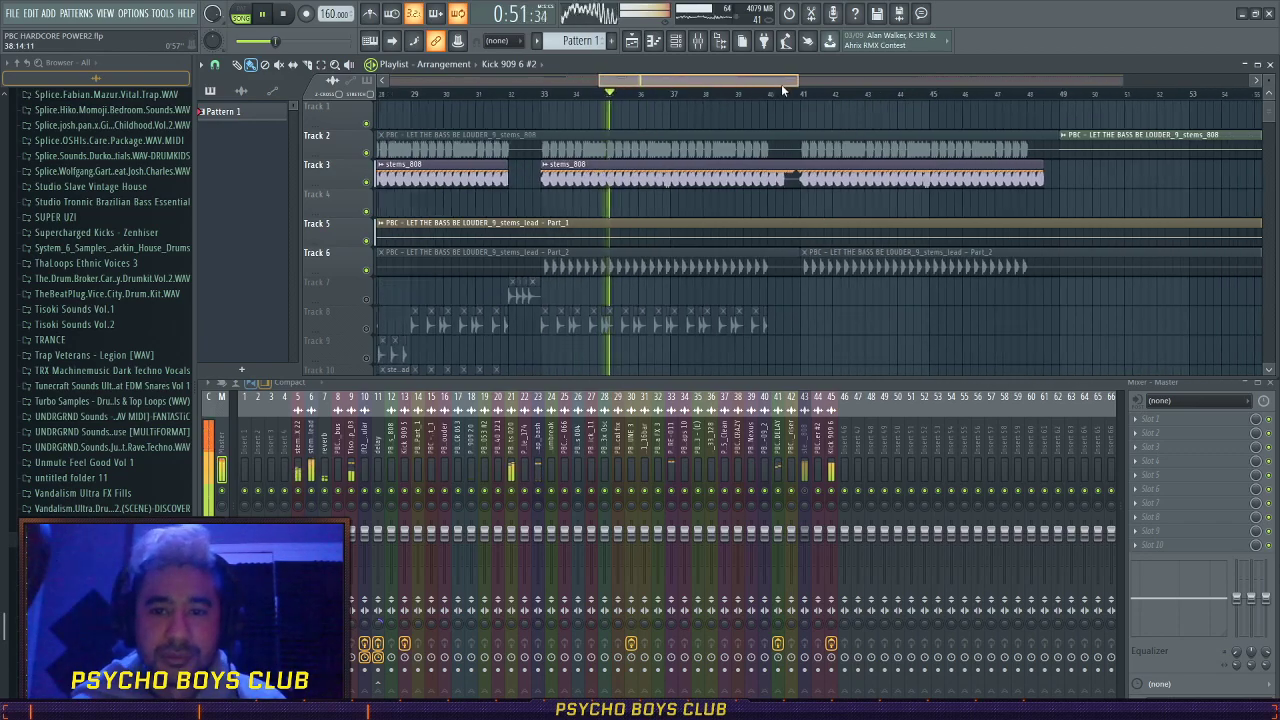
{"action": "scroll", "coordinate": [781, 268], "scroll_direction": "down", "scroll_amount": 4}
{"action": "scroll", "coordinate": [651, 276], "scroll_direction": "up", "scroll_amount": 3}
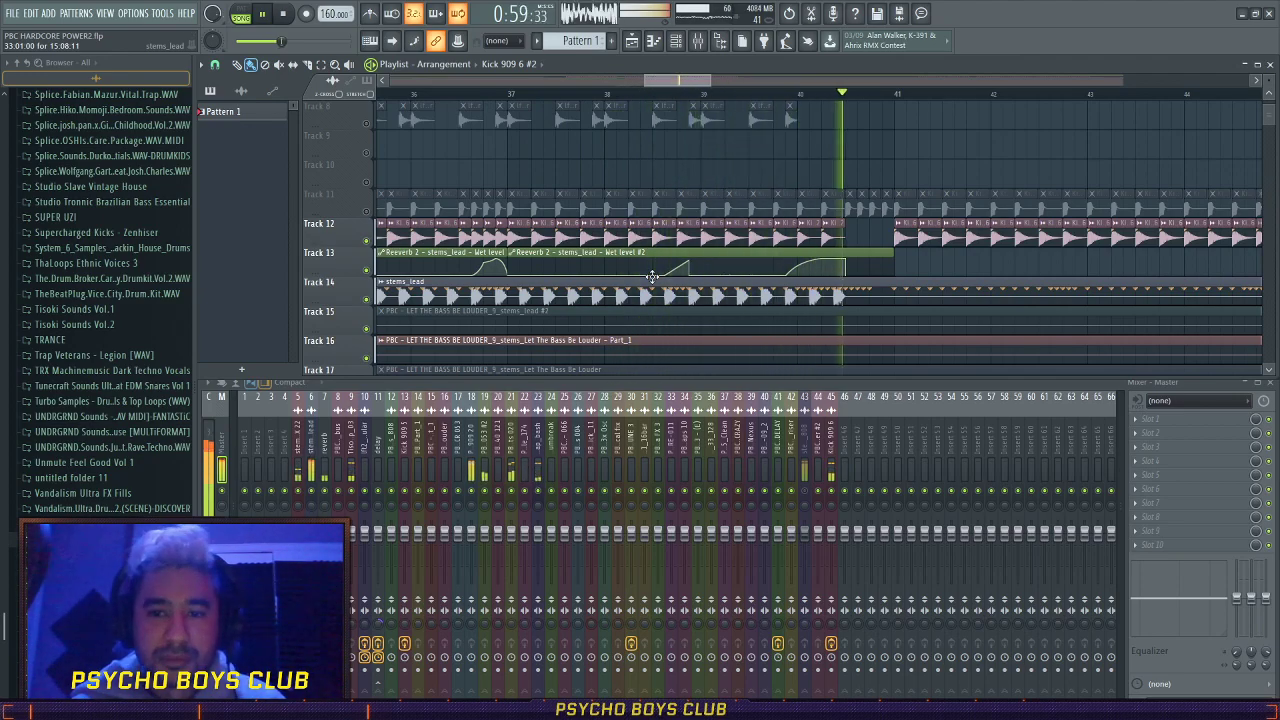
{"action": "scroll", "coordinate": [651, 276], "scroll_direction": "down", "scroll_amount": 5}
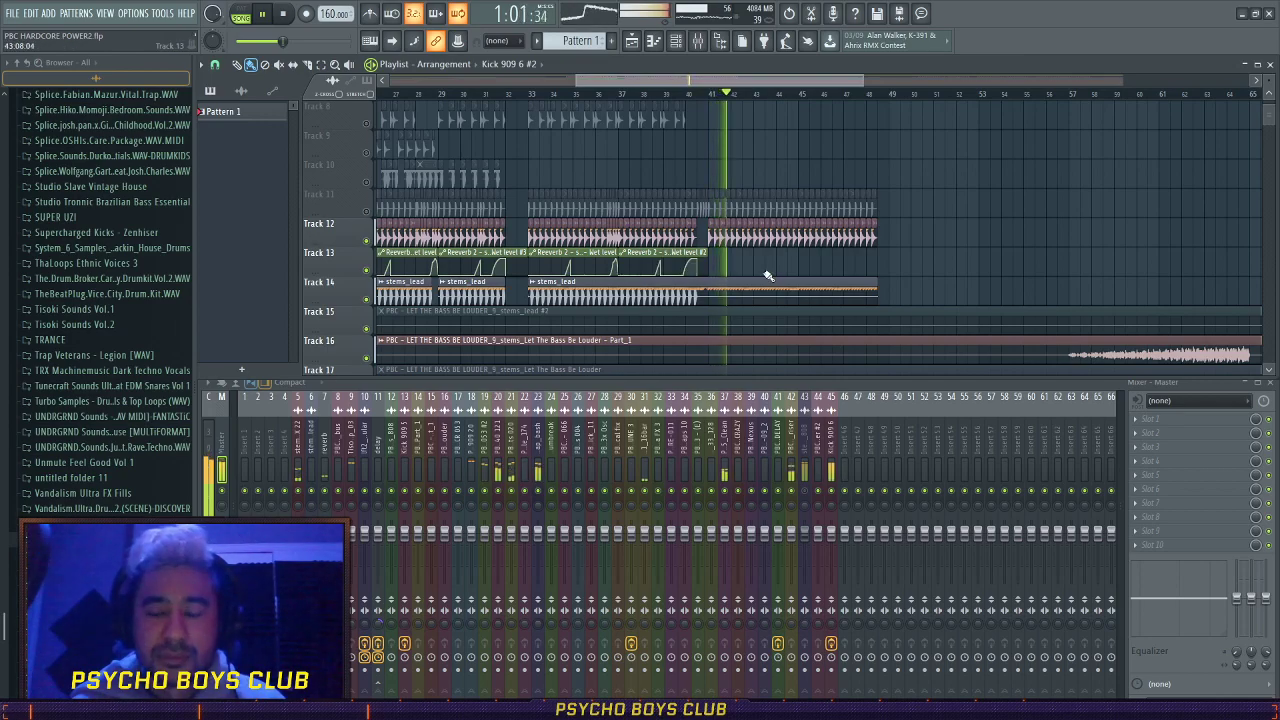
{"action": "scroll", "coordinate": [766, 274], "scroll_direction": "down", "scroll_amount": 4}
{"action": "key", "text": "space"}
{"action": "key", "text": "F9"}
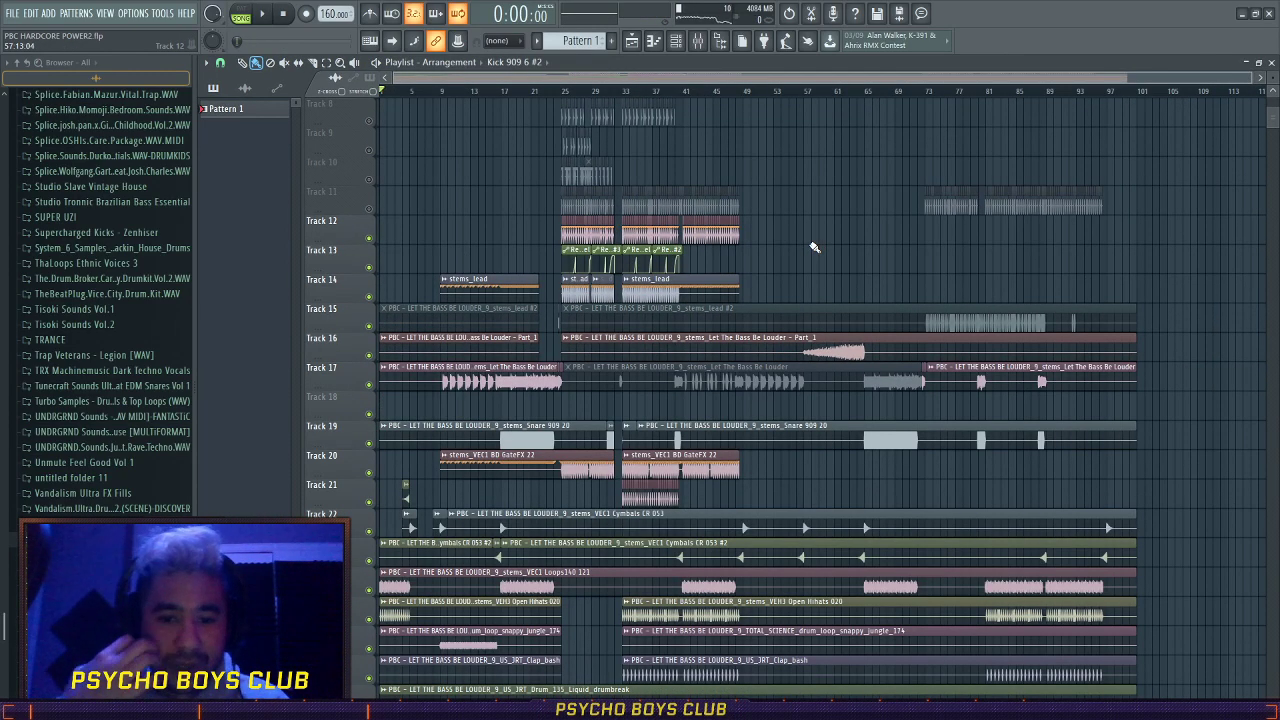
- Select bar 32 between the two drops as the loop range, listen to it and stop playback
{"action": "scroll", "coordinate": [700, 251], "scroll_direction": "up", "scroll_amount": 7}
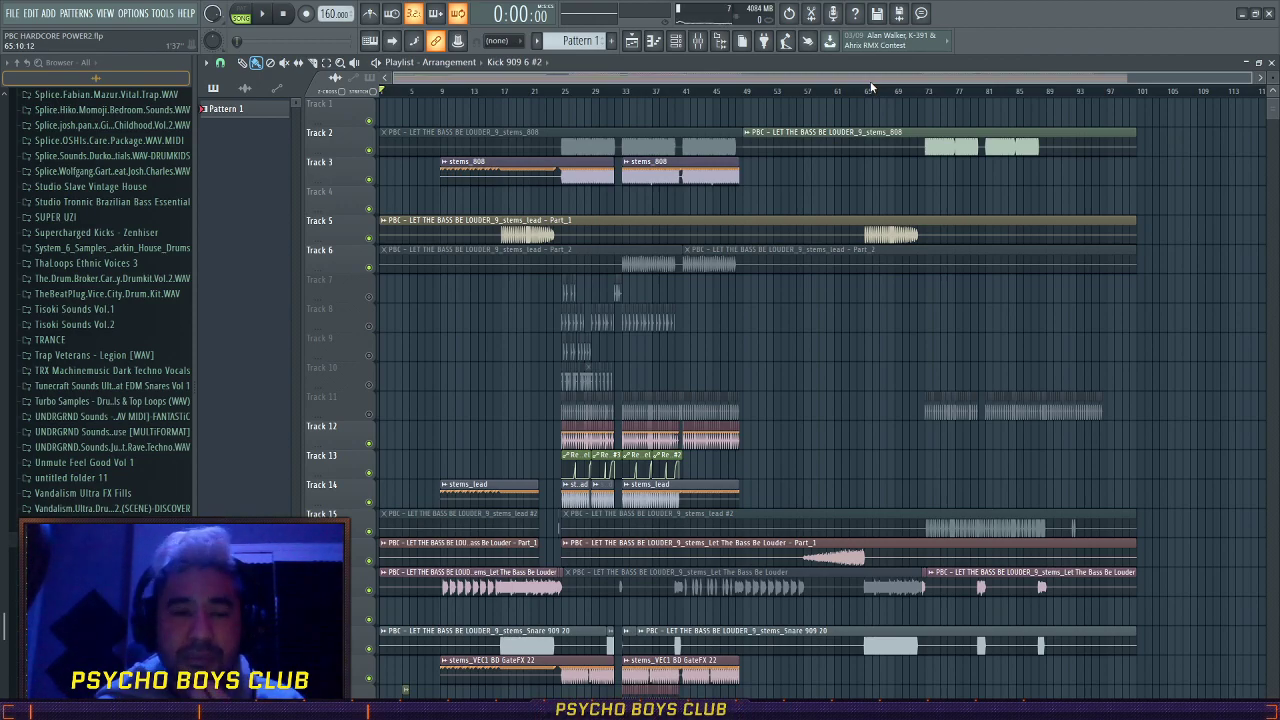
{"action": "left_click_drag", "start_coordinate": [837, 76], "coordinate": [845, 86]}
{"action": "scroll", "coordinate": [565, 100], "scroll_direction": "left", "scroll_amount": 1}
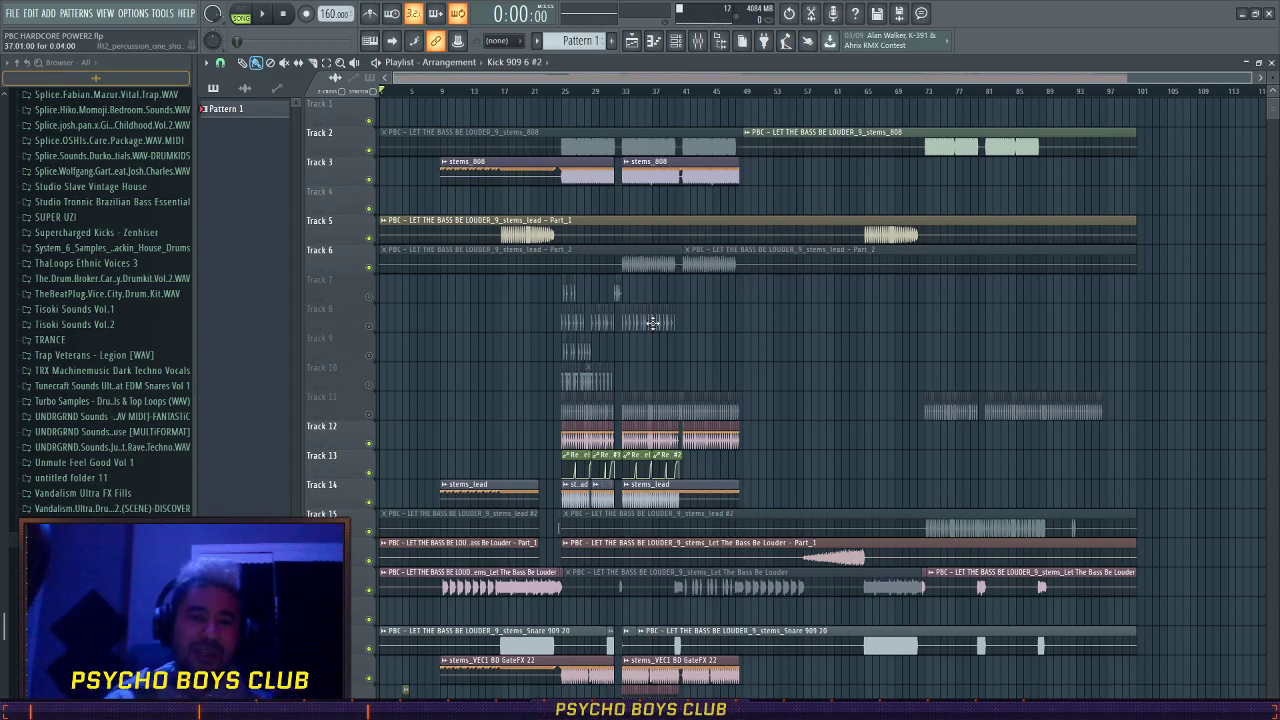
{"action": "scroll", "coordinate": [652, 254], "scroll_direction": "up", "scroll_amount": 5}
{"action": "left_click_drag", "start_coordinate": [611, 79], "coordinate": [557, 79]}
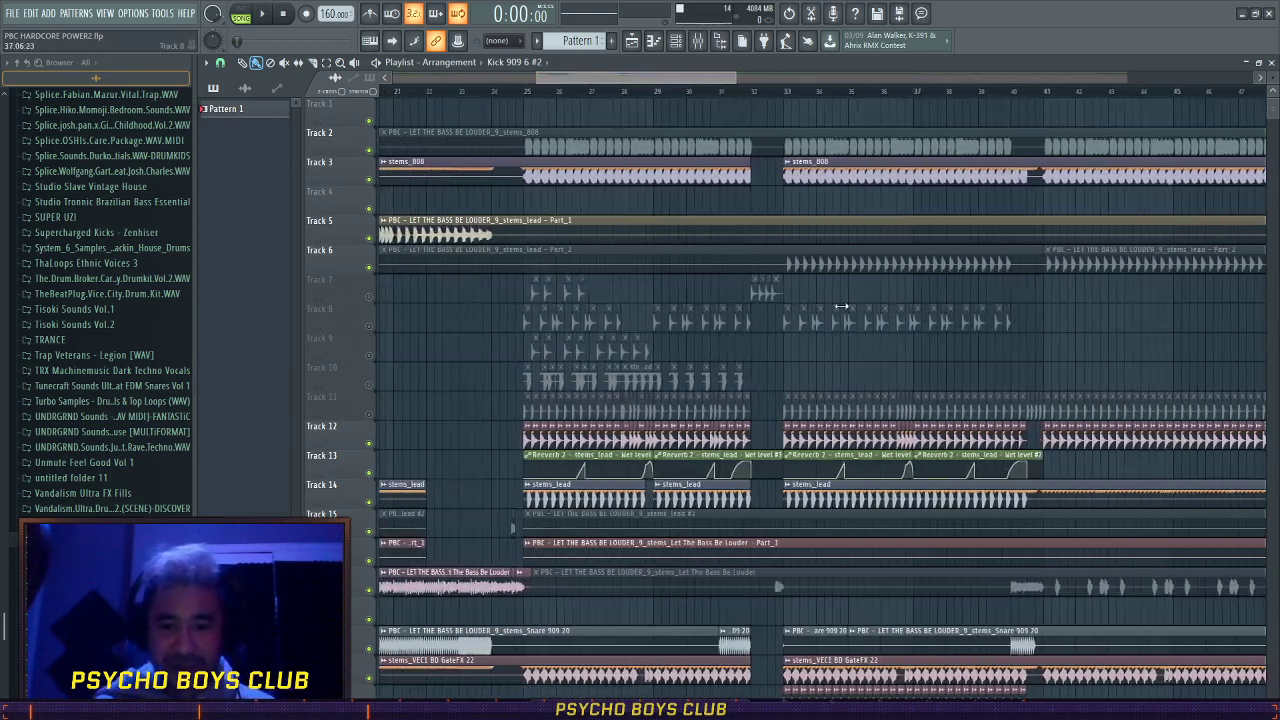
{"action": "scroll", "coordinate": [807, 280], "scroll_direction": "up", "scroll_amount": 5}
{"action": "scroll", "coordinate": [618, 194], "scroll_direction": "up", "scroll_amount": 3}
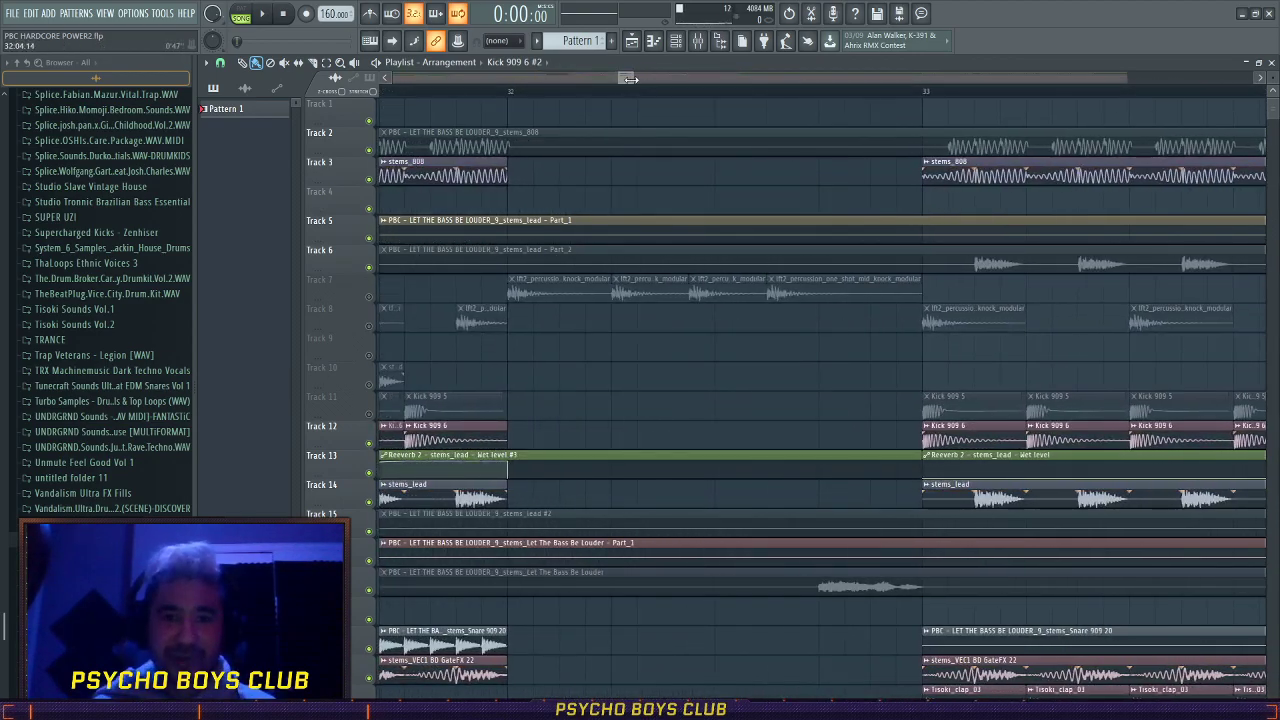
{"action": "left_click", "coordinate": [509, 90]}
{"action": "key", "text": "space"}
{"action": "left_click_drag", "start_coordinate": [509, 90], "coordinate": [928, 106]}
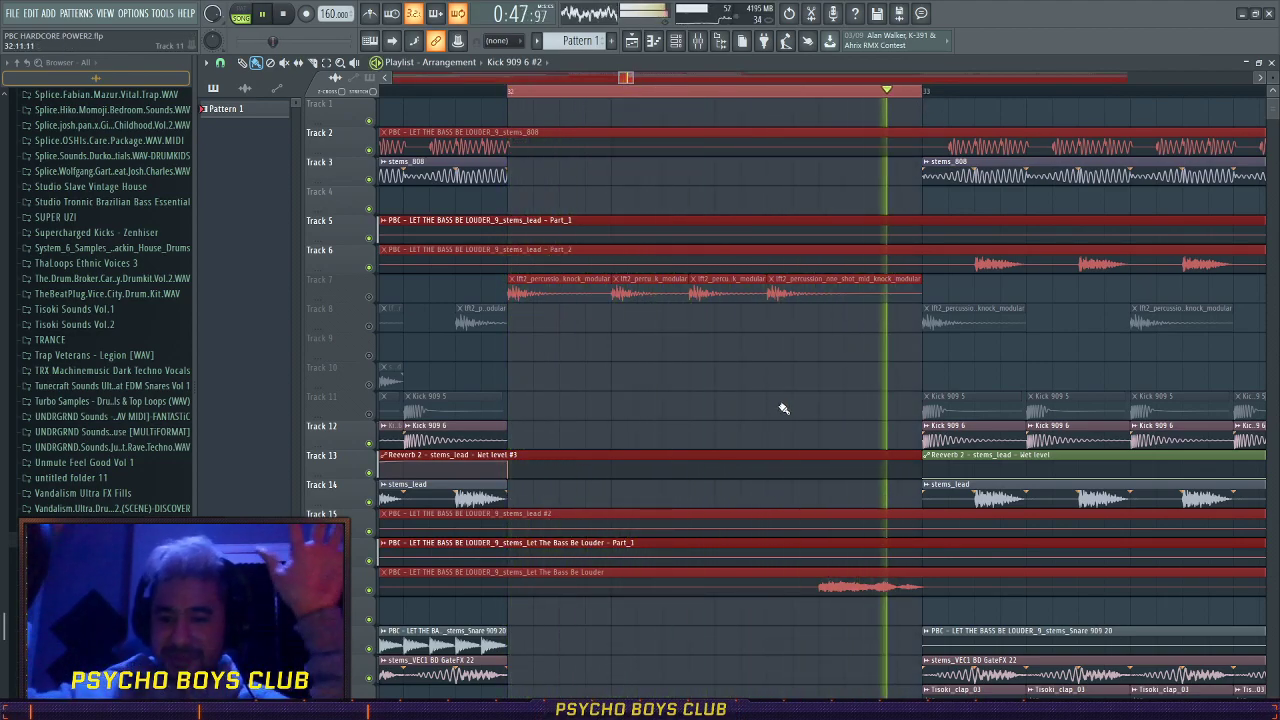
{"action": "key", "text": "space"}
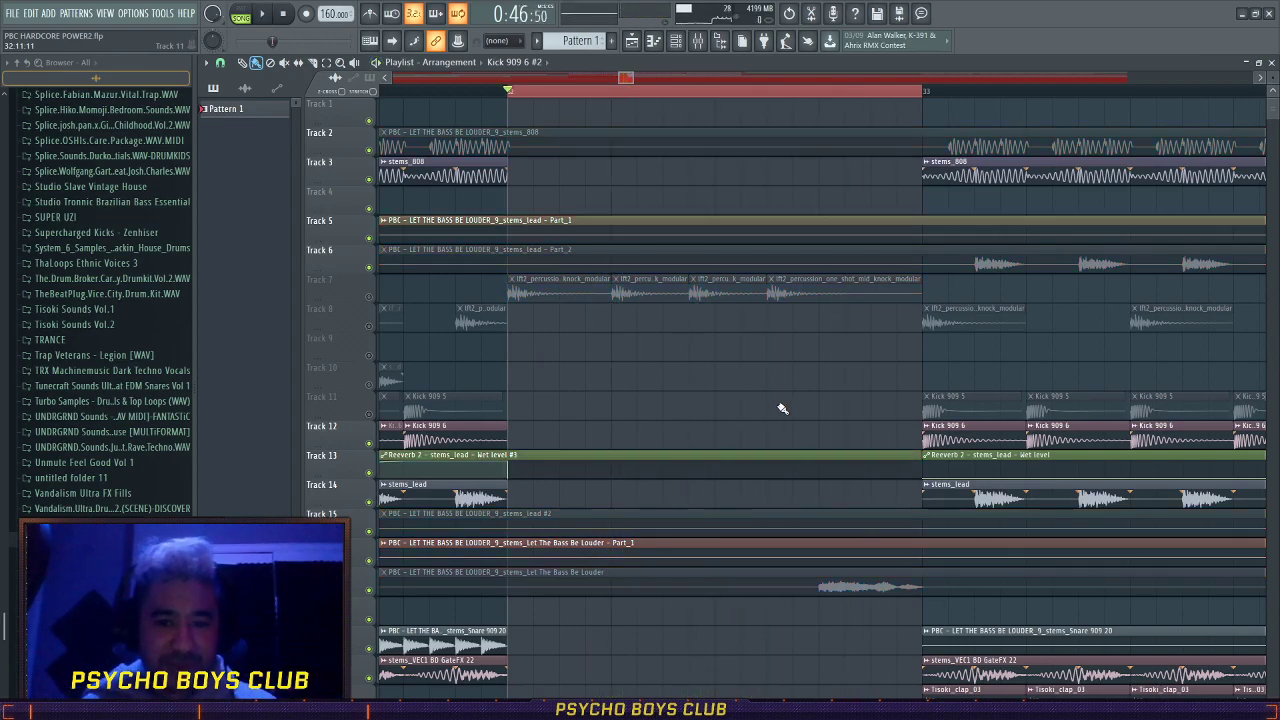
- Import the Paul Elstak & Psycho Boys Club - Bull Kick V3 audio and place it at bar 1 of Track 6 in Arrangement_3
{"action": "scroll", "coordinate": [677, 443], "scroll_direction": "down", "scroll_amount": 5}
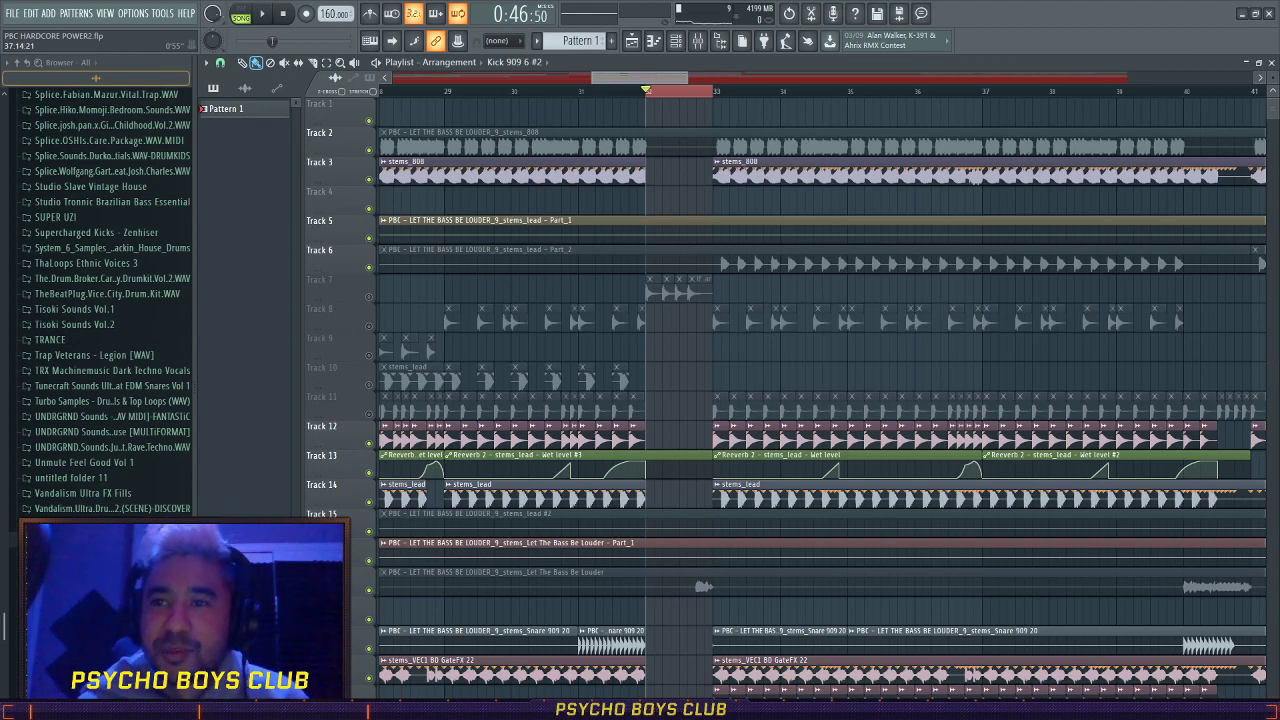
{"action": "left_click_drag", "start_coordinate": [660, 78], "coordinate": [440, 82]}
{"action": "scroll", "coordinate": [605, 350], "scroll_direction": "down", "scroll_amount": 6}
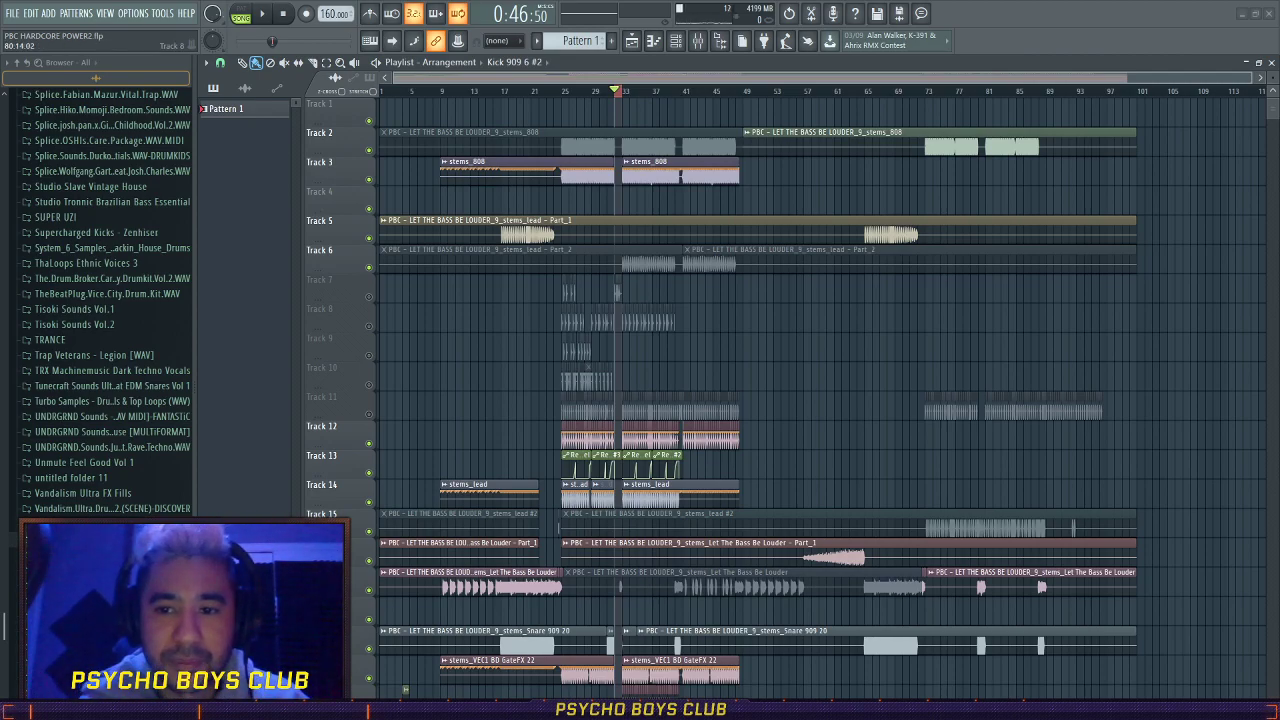
{"action": "left_click_drag", "start_coordinate": [1004, 318], "coordinate": [1003, 326]}
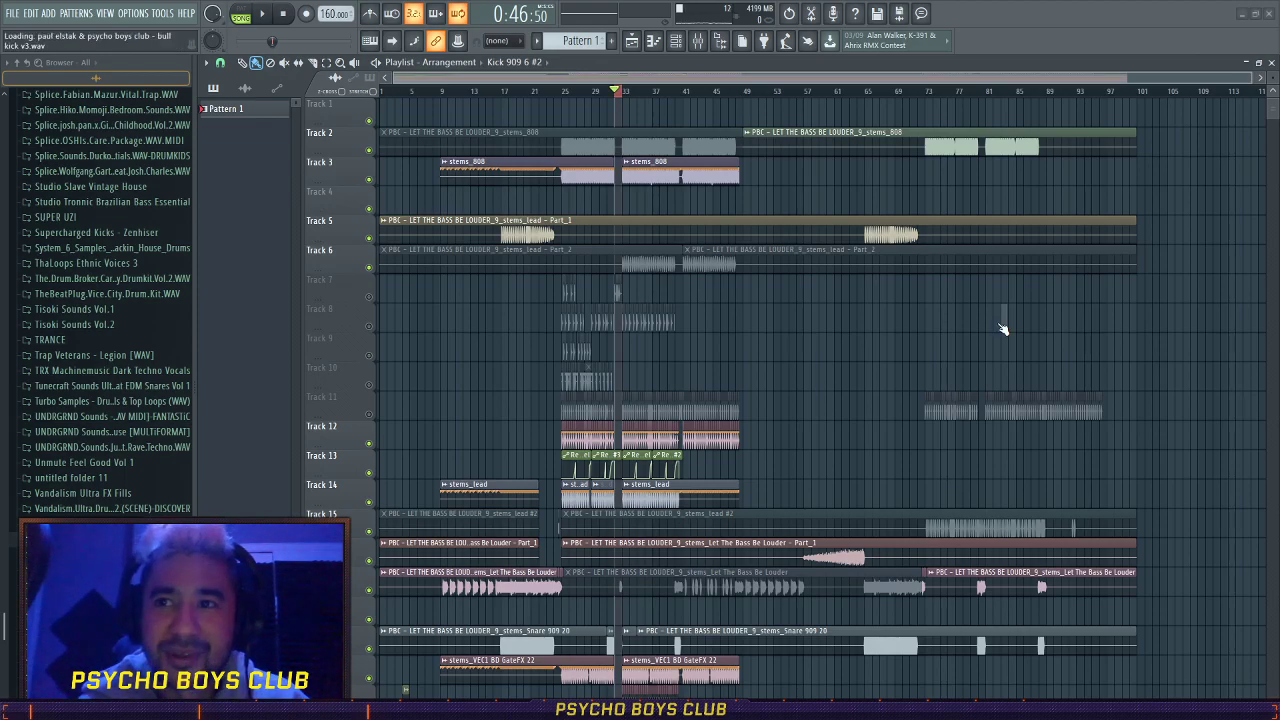
{"action": "scroll", "coordinate": [978, 333], "scroll_direction": "down", "scroll_amount": 3}
{"action": "left_click_drag", "start_coordinate": [824, 314], "coordinate": [925, 303]}
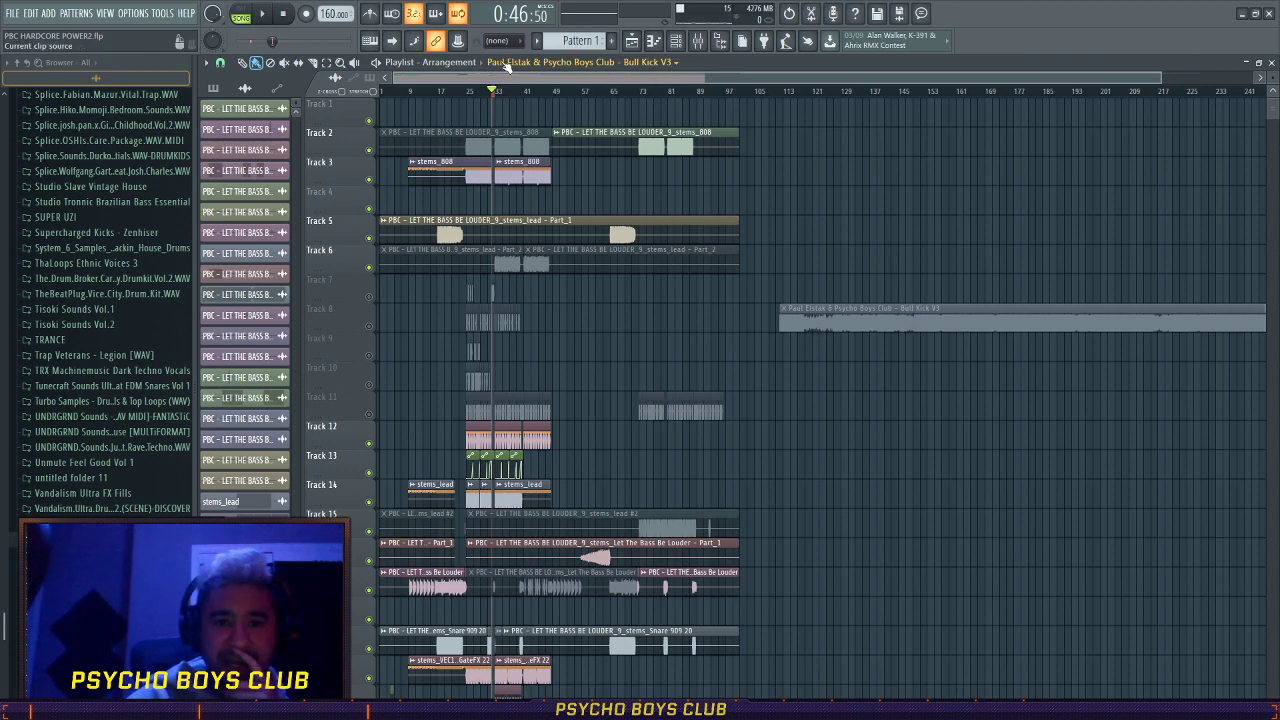
{"action": "right_click", "coordinate": [864, 296]}
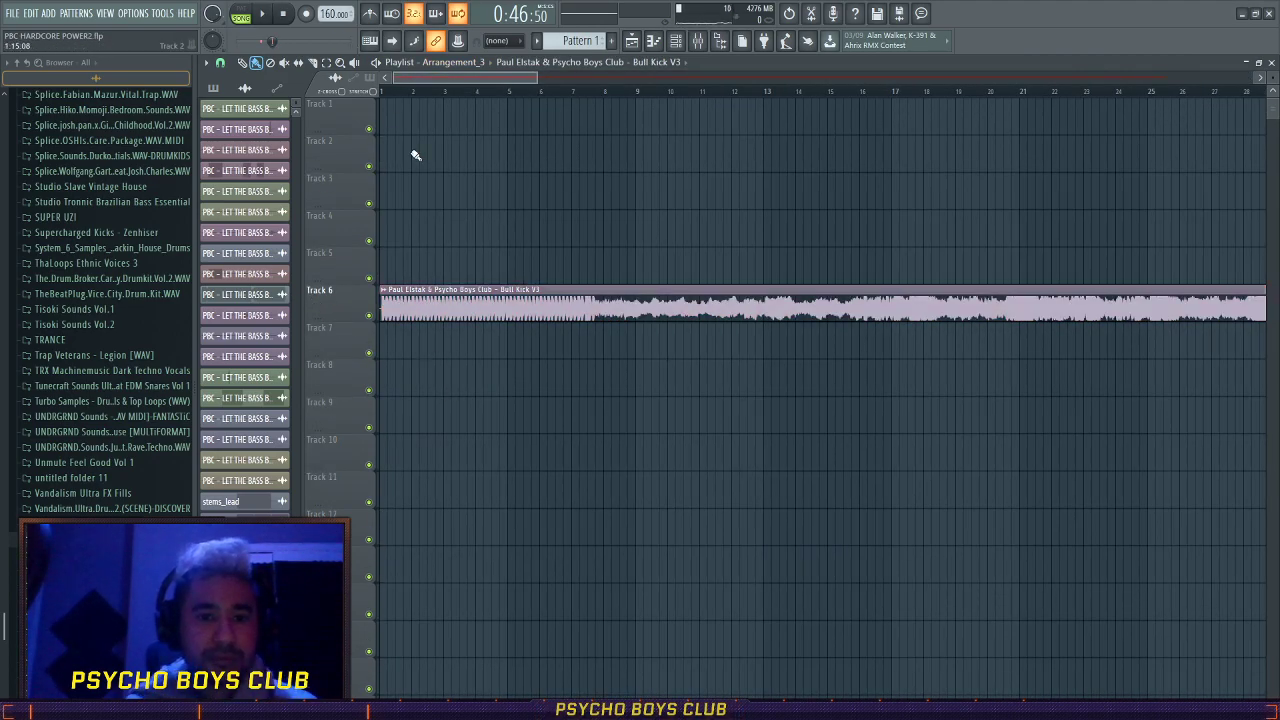
- Slip the Bull Kick V3 audio earlier within its Track 6 clip using the slip tool
{"action": "scroll", "coordinate": [384, 267], "scroll_direction": "up", "scroll_amount": 4}
{"action": "scroll", "coordinate": [354, 260], "scroll_direction": "up", "scroll_amount": 5}
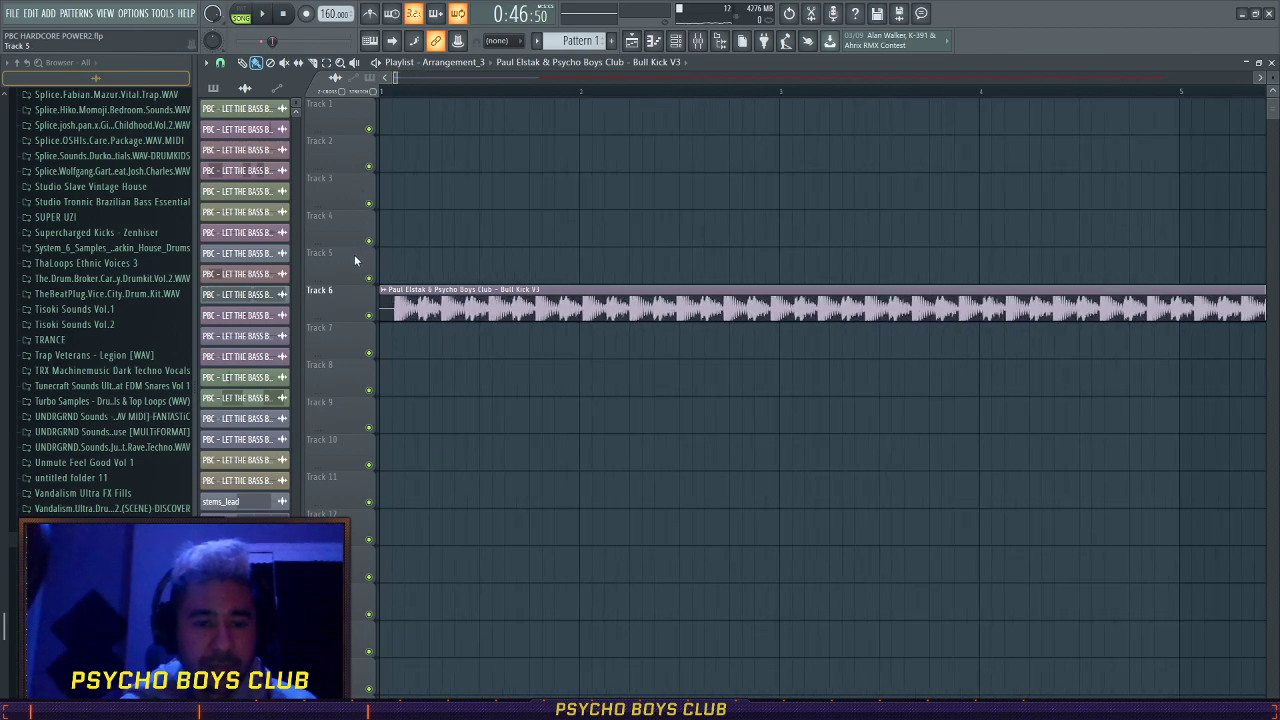
{"action": "key", "text": "s"}
{"action": "left_click_drag", "start_coordinate": [592, 308], "coordinate": [437, 308]}
{"action": "scroll", "coordinate": [454, 386], "scroll_direction": "down", "scroll_amount": 10}
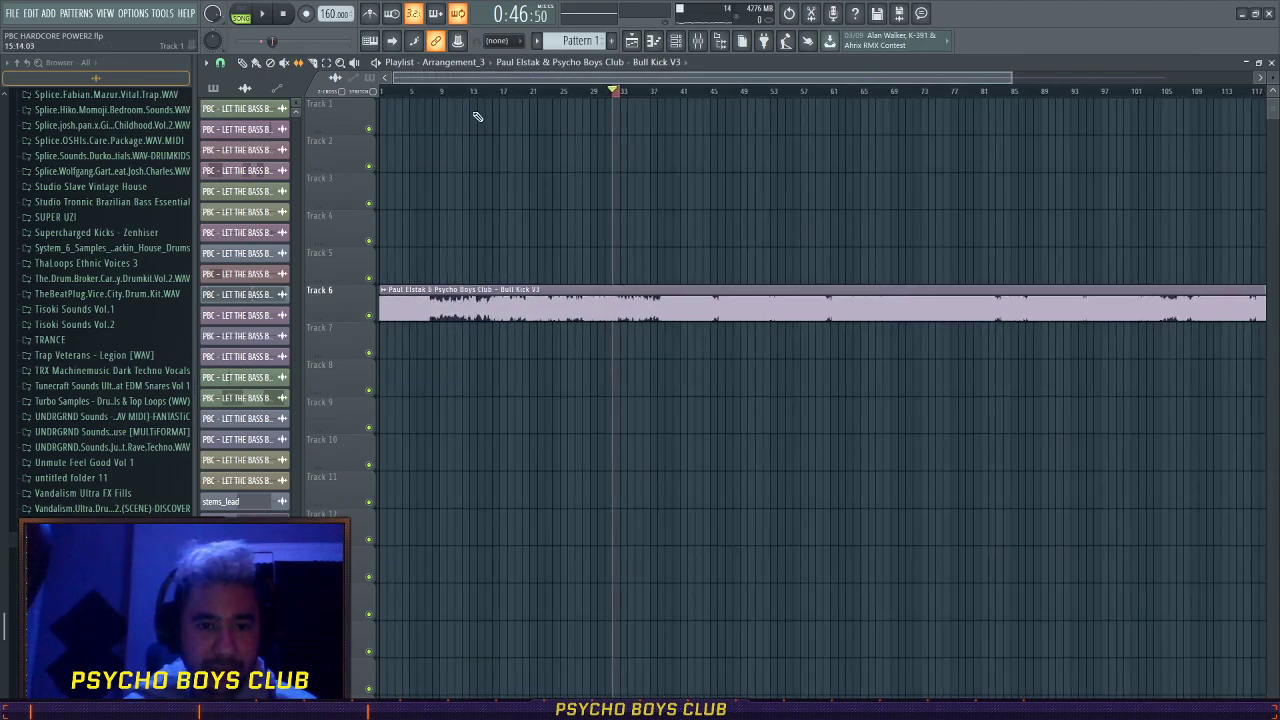
- Play Bull Kick V3 from about bar 5, reposition the Fruity Dance window and close it
{"action": "left_click", "coordinate": [410, 92]}
{"action": "key", "text": "space"}
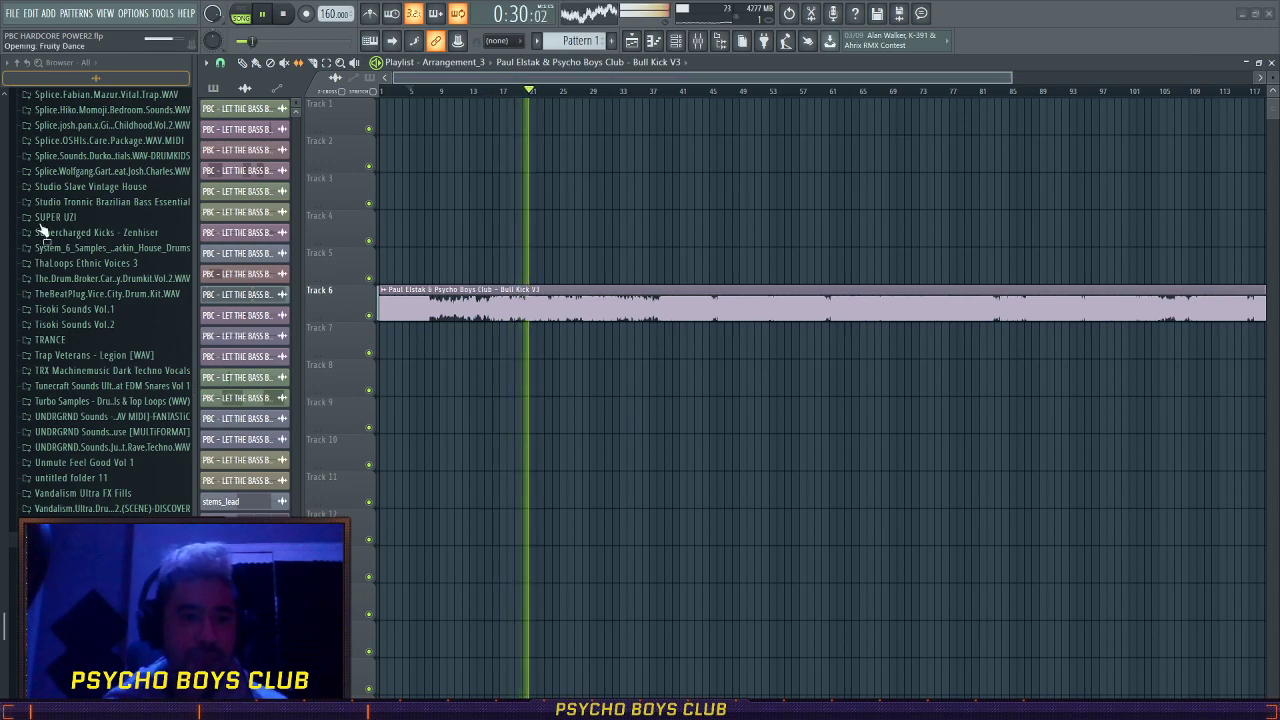
{"action": "left_click_drag", "start_coordinate": [479, 235], "coordinate": [447, 494]}
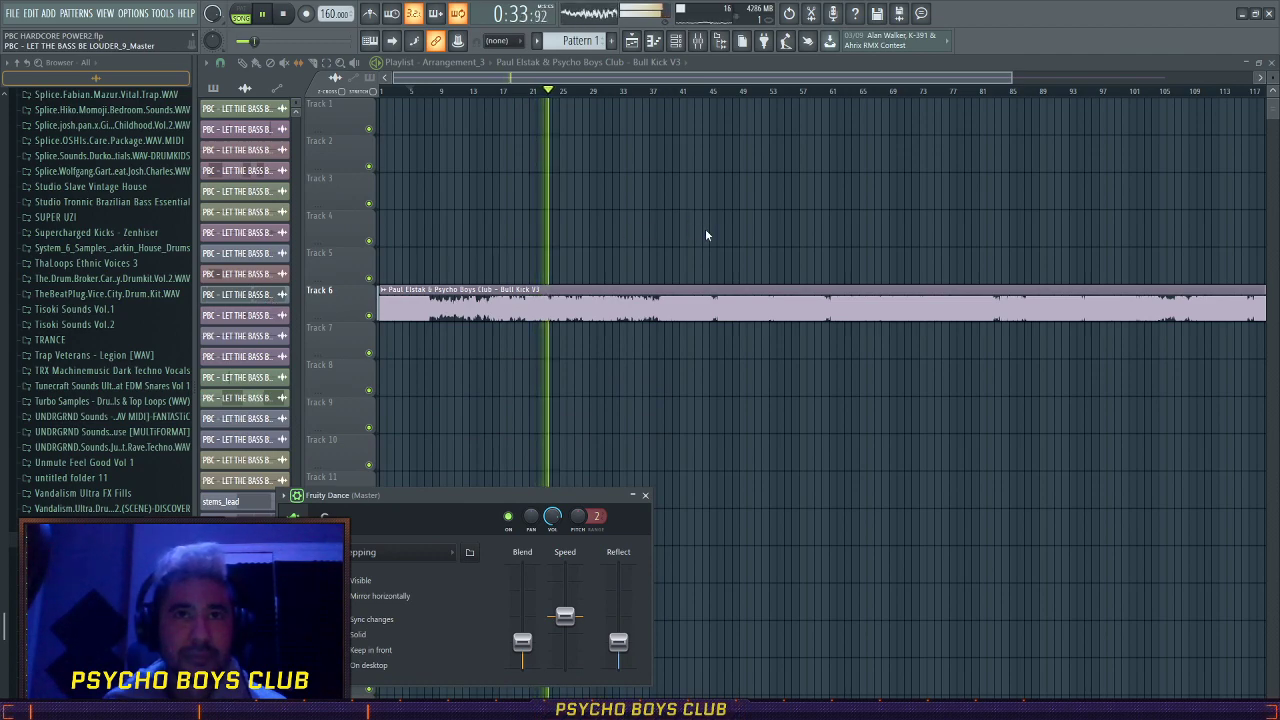
{"action": "left_click_drag", "start_coordinate": [560, 494], "coordinate": [600, 417]}
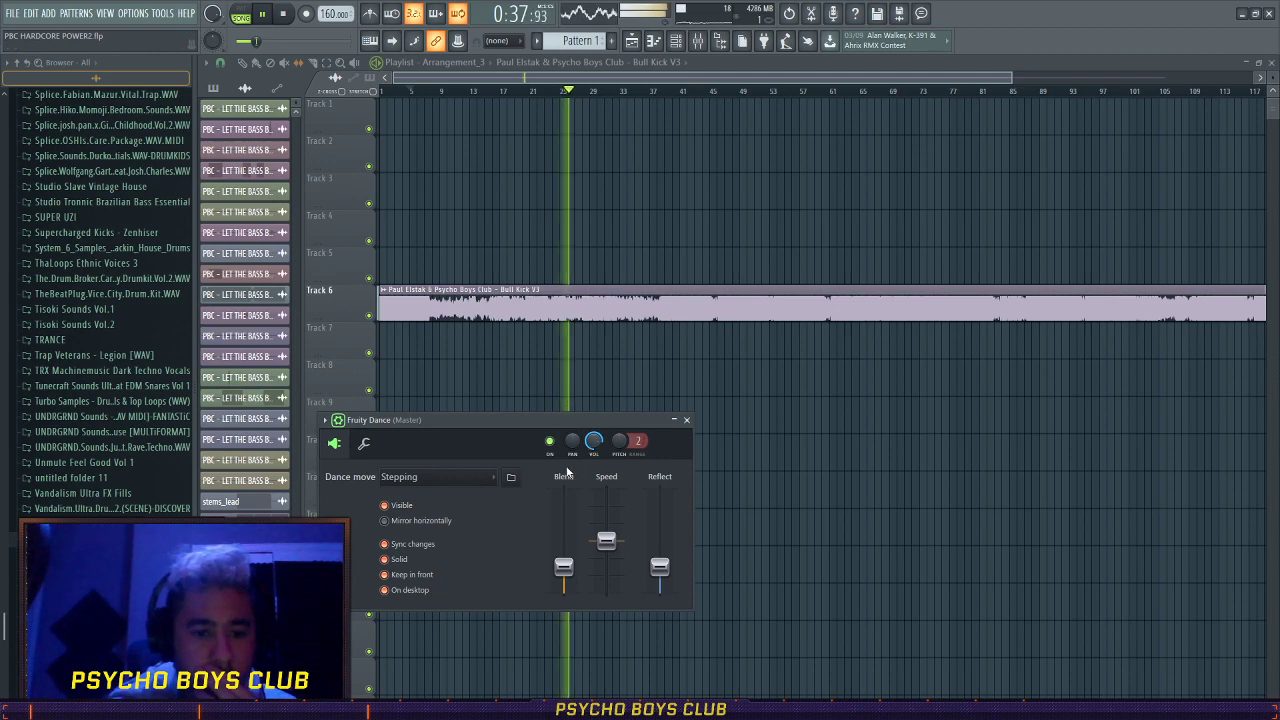
{"action": "left_click", "coordinate": [686, 420]}
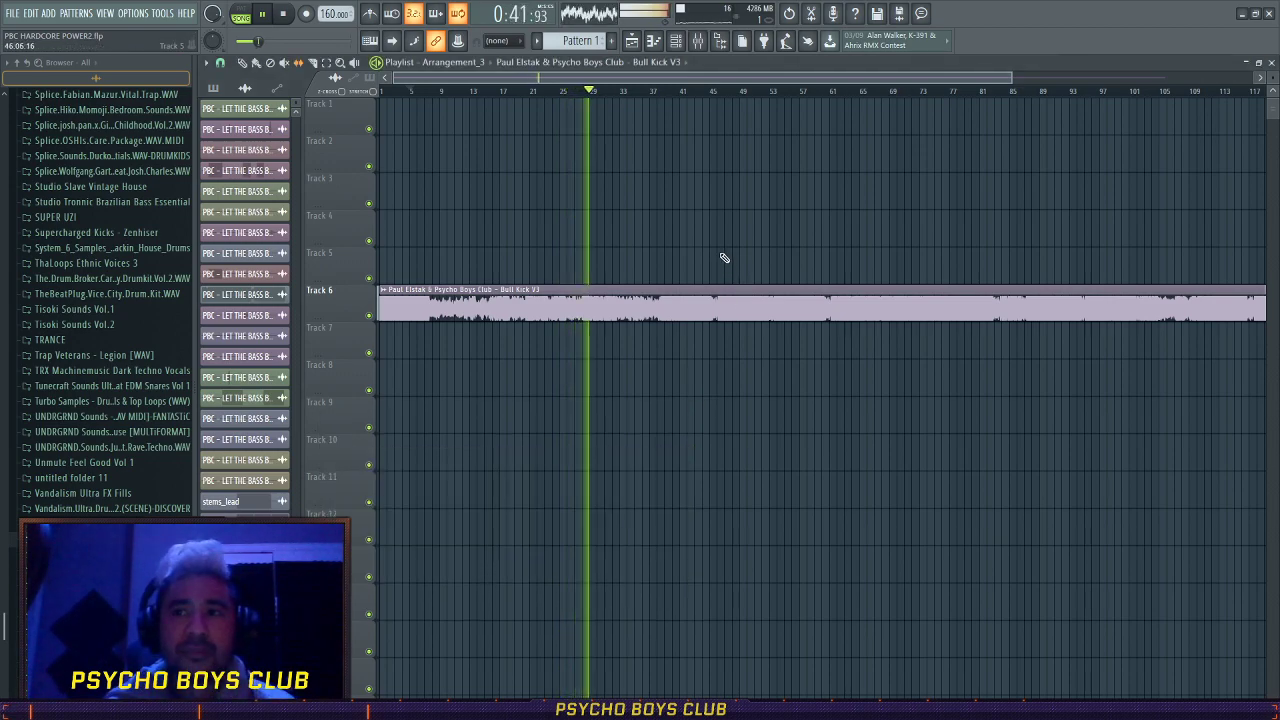
- Examine the Bull Kick V3 waveform from about bar 28 to bar 53 during playback
{"action": "scroll", "coordinate": [709, 257], "scroll_direction": "up", "scroll_amount": 3}
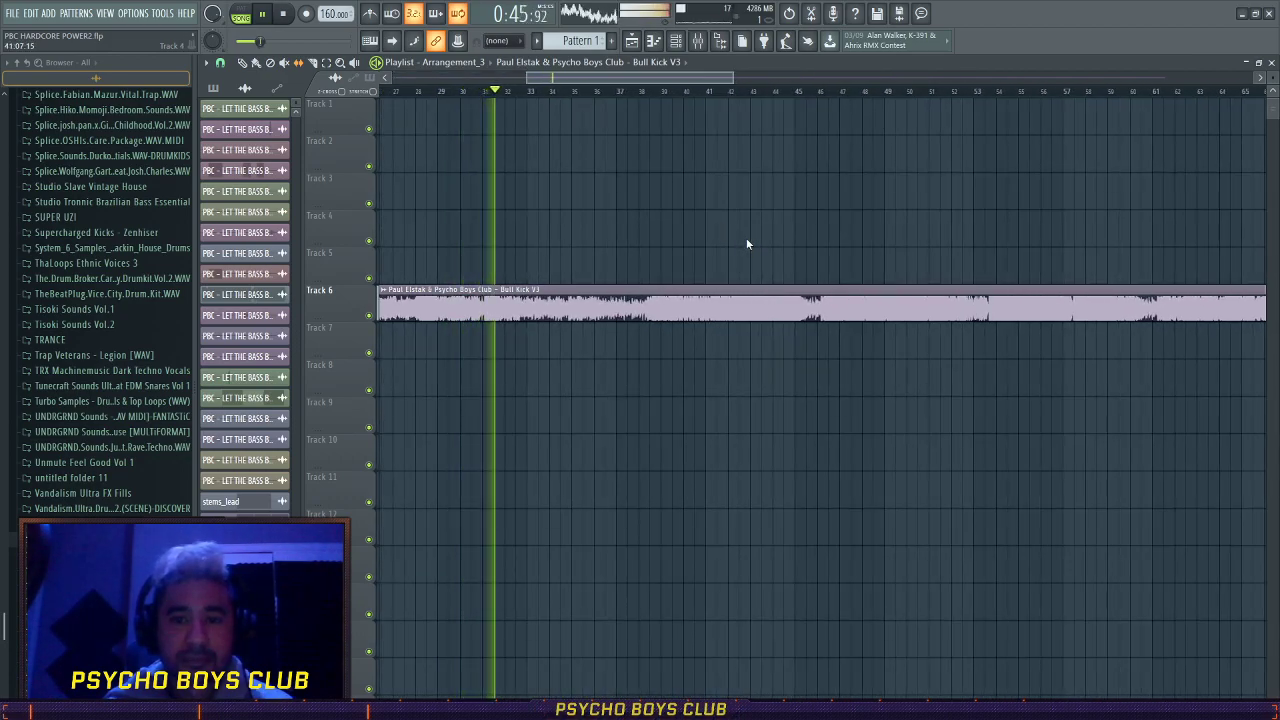
{"action": "scroll", "coordinate": [729, 247], "scroll_direction": "down", "scroll_amount": 3}
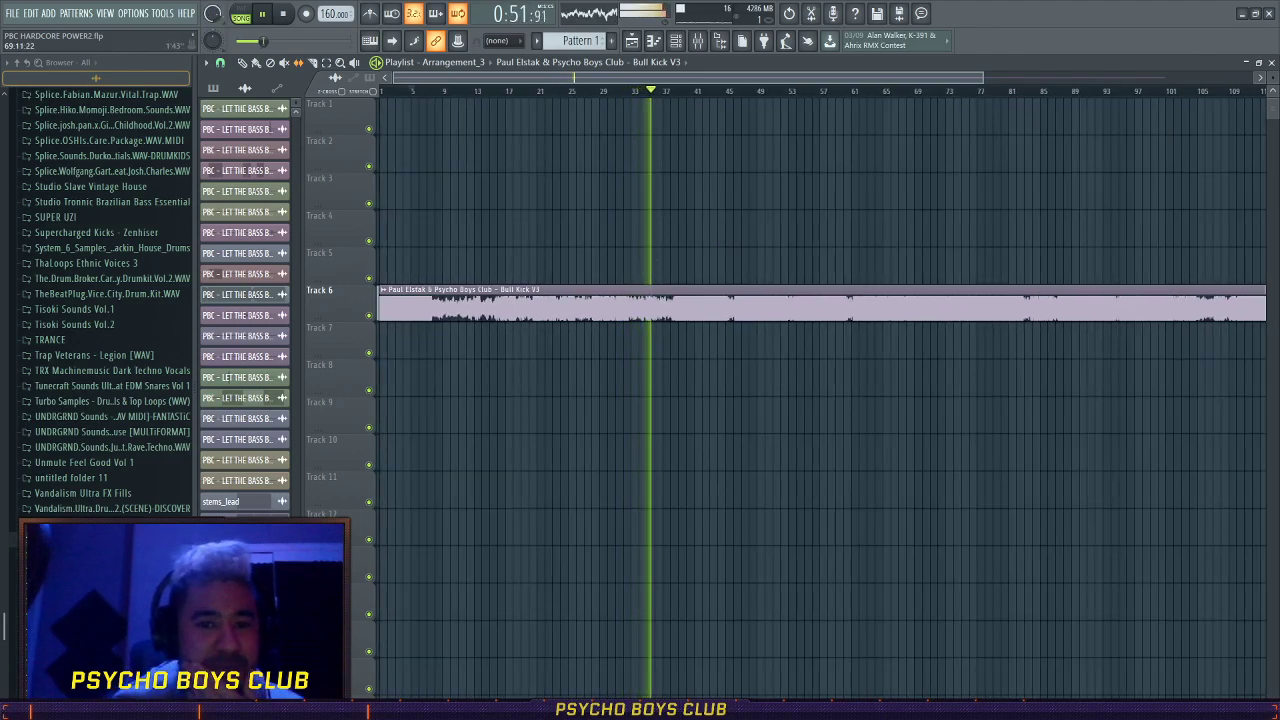
{"action": "left_click_drag", "start_coordinate": [753, 78], "coordinate": [818, 82]}
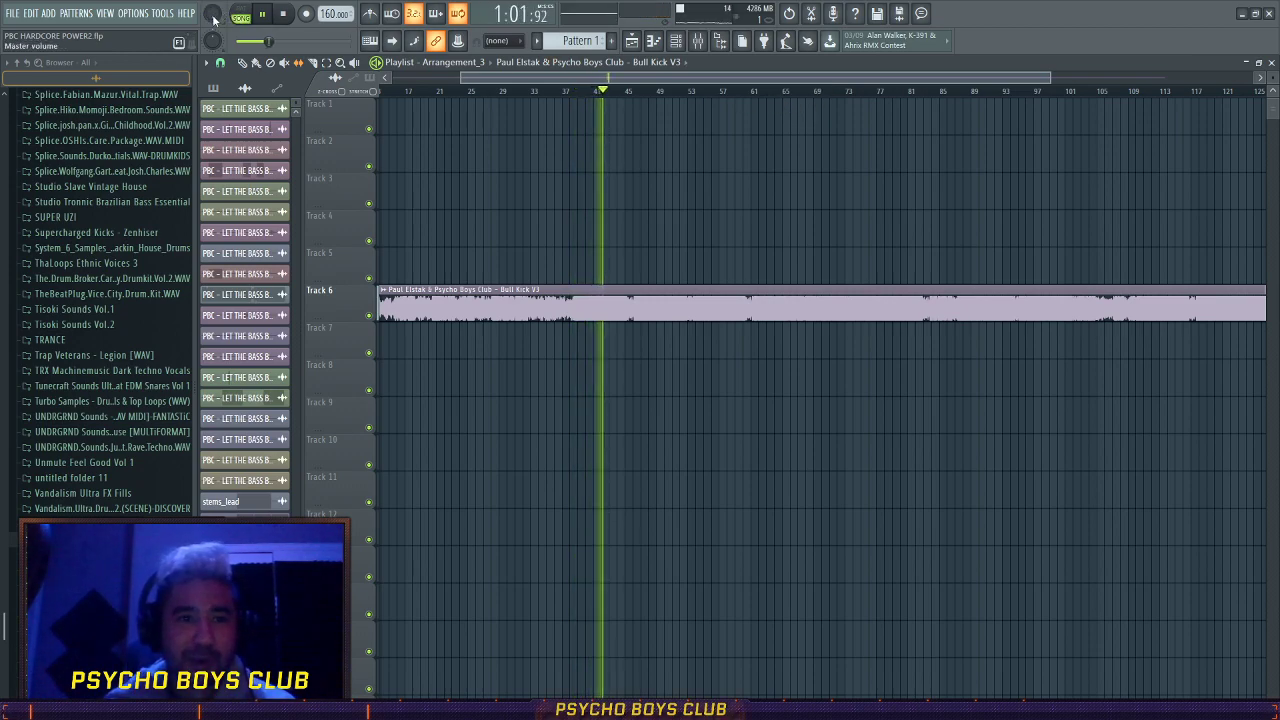
{"action": "left_click_drag", "start_coordinate": [825, 80], "coordinate": [845, 81]}
{"action": "scroll", "coordinate": [615, 178], "scroll_direction": "up", "scroll_amount": 3}
{"action": "scroll", "coordinate": [591, 176], "scroll_direction": "down", "scroll_amount": 3}
{"action": "scroll", "coordinate": [591, 175], "scroll_direction": "up", "scroll_amount": 3}
{"action": "scroll", "coordinate": [591, 175], "scroll_direction": "down", "scroll_amount": 3}
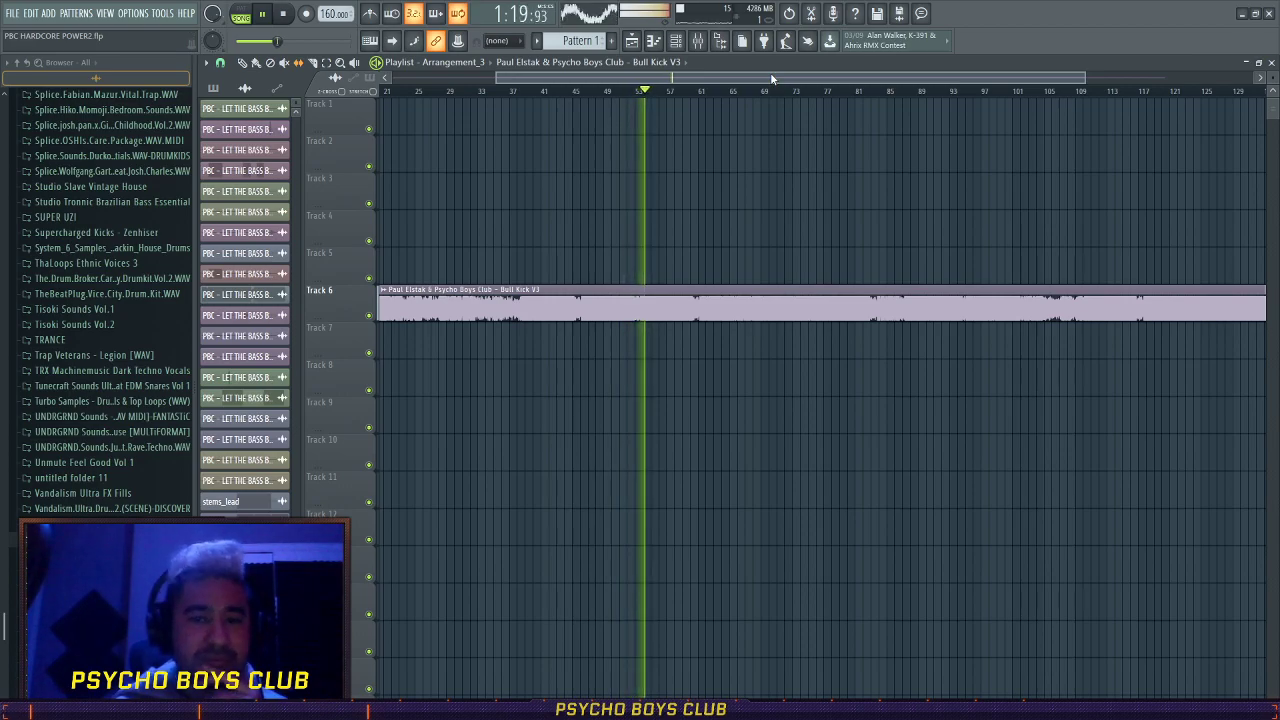
- Skip playback of Bull Kick V3 ahead to about bar 76, and again to bar 82
{"action": "scroll", "coordinate": [737, 171], "scroll_direction": "up", "scroll_amount": 2}
{"action": "left_click", "coordinate": [646, 94]}
{"action": "left_click_drag", "start_coordinate": [703, 78], "coordinate": [755, 100]}
{"action": "scroll", "coordinate": [693, 188], "scroll_direction": "down", "scroll_amount": 3}
{"action": "left_click", "coordinate": [789, 92]}
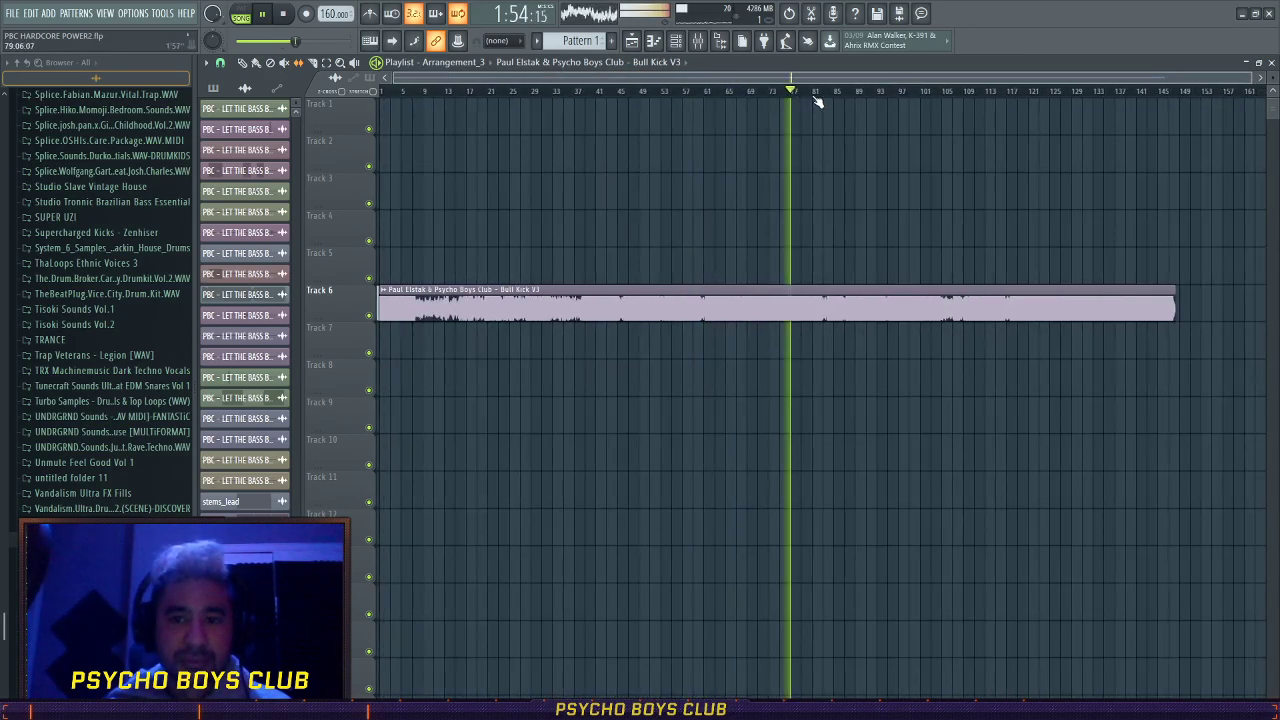
{"action": "scroll", "coordinate": [934, 186], "scroll_direction": "up", "scroll_amount": 2}
{"action": "left_click", "coordinate": [621, 92]}
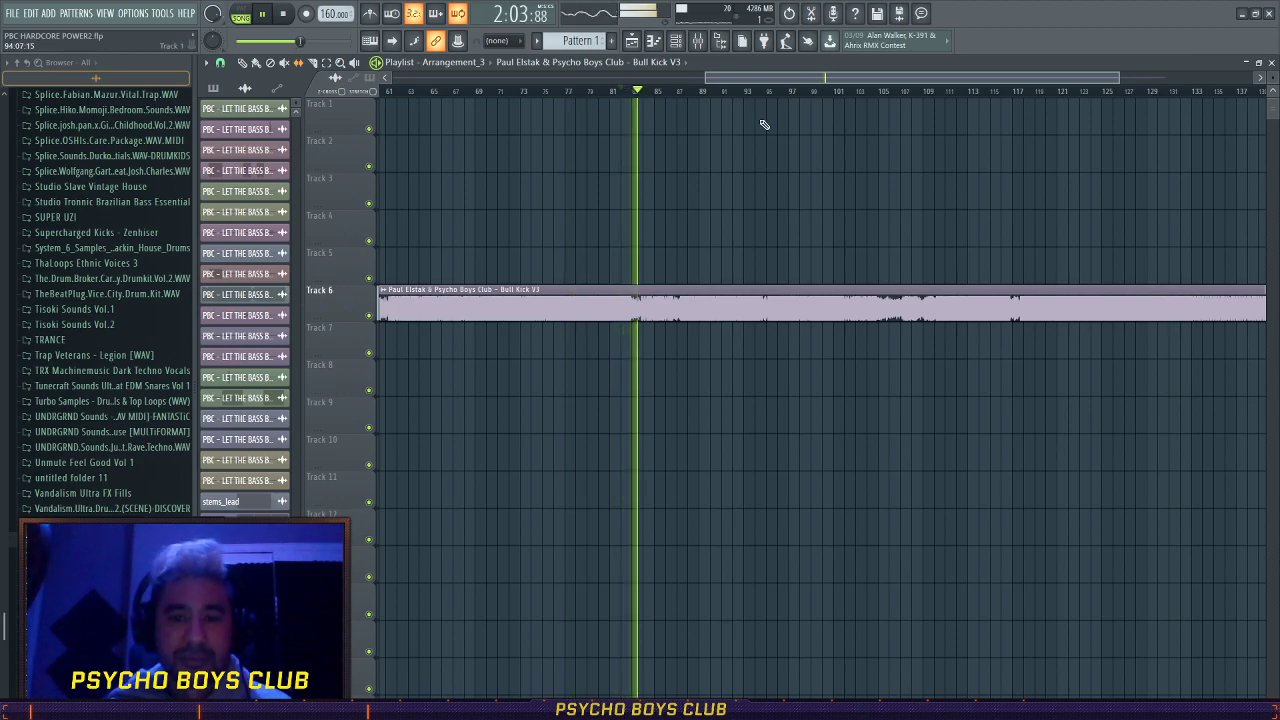
- Examine the Bull Kick V3 section around bars 83 to 89 during playback and stop it
{"action": "scroll", "coordinate": [764, 124], "scroll_direction": "up", "scroll_amount": 2}
{"action": "scroll", "coordinate": [620, 174], "scroll_direction": "up", "scroll_amount": 3}
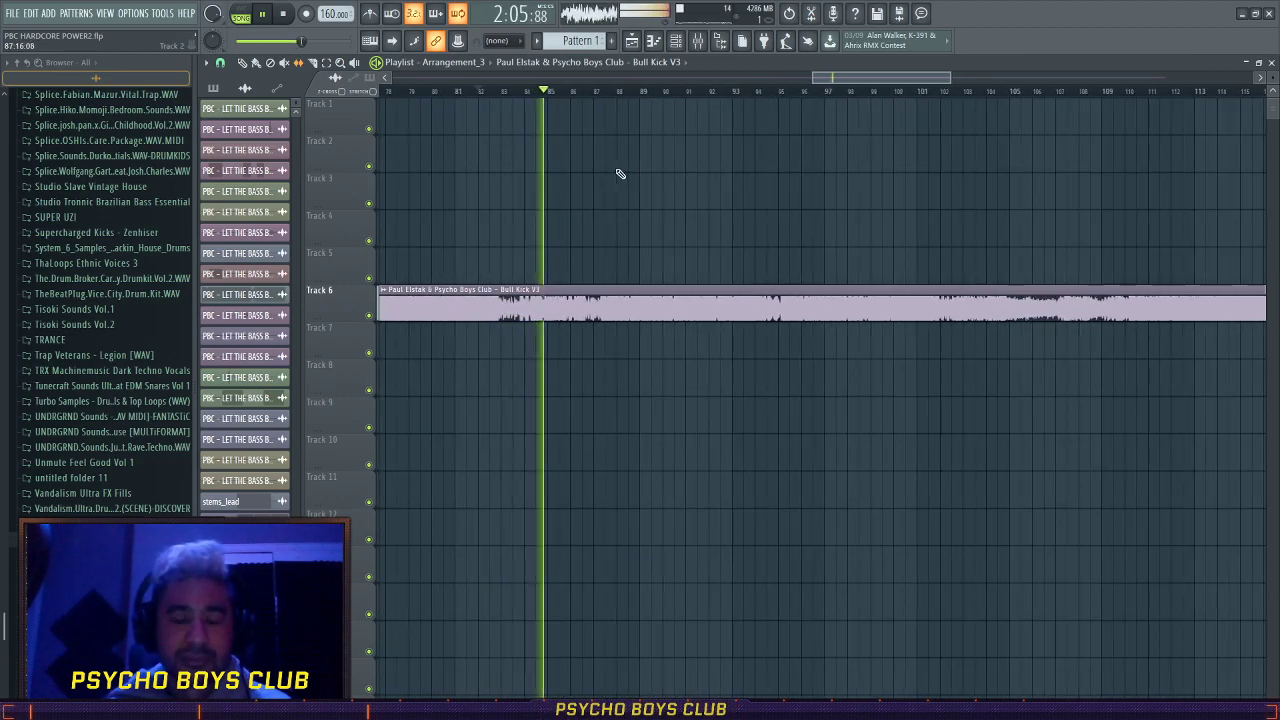
{"action": "scroll", "coordinate": [620, 174], "scroll_direction": "up", "scroll_amount": 2}
{"action": "scroll", "coordinate": [622, 180], "scroll_direction": "down", "scroll_amount": 3}
{"action": "scroll", "coordinate": [719, 253], "scroll_direction": "up", "scroll_amount": 2}
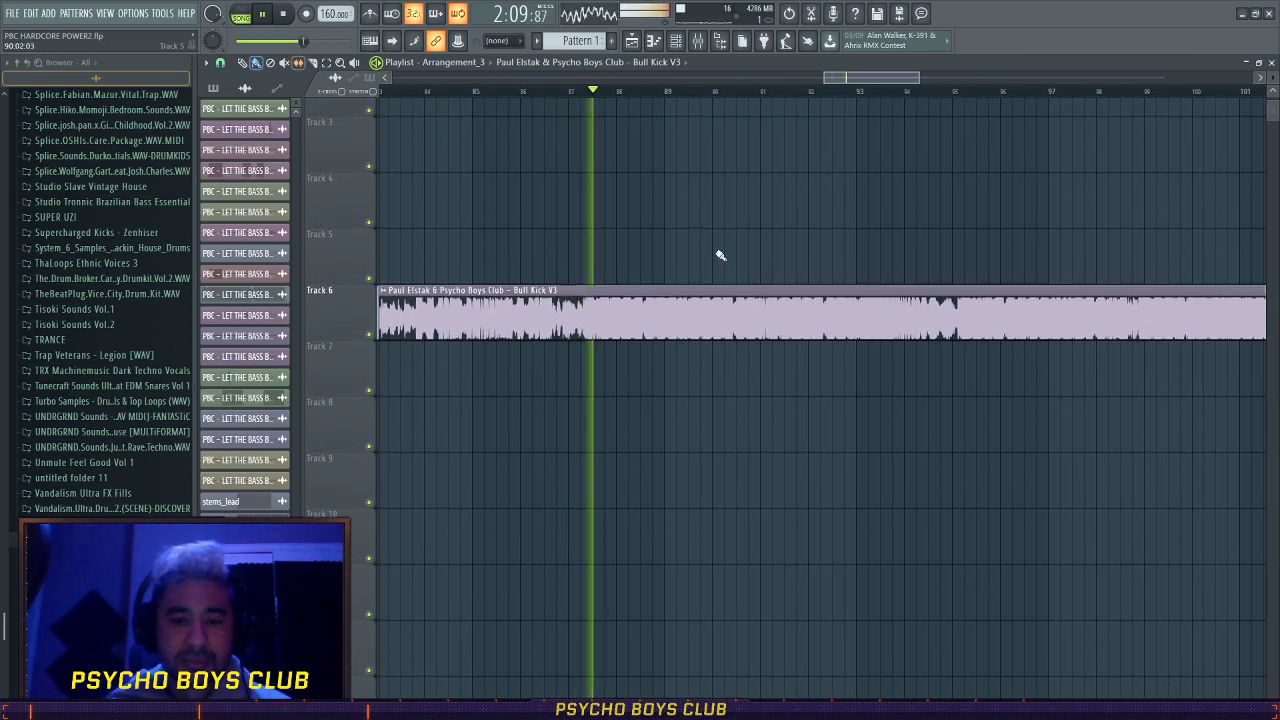
{"action": "scroll", "coordinate": [719, 251], "scroll_direction": "down", "scroll_amount": 3}
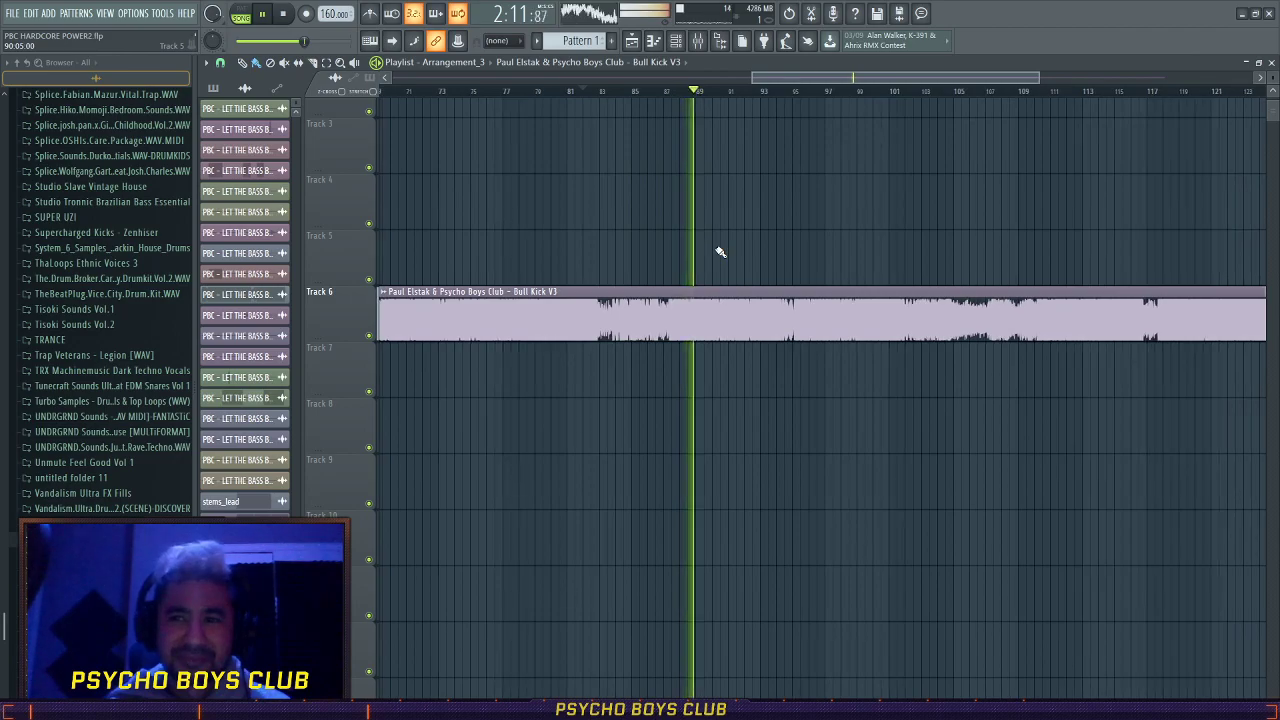
{"action": "key", "text": "space"}
{"action": "scroll", "coordinate": [635, 190], "scroll_direction": "down", "scroll_amount": 3}
{"action": "scroll", "coordinate": [637, 189], "scroll_direction": "down", "scroll_amount": 3}
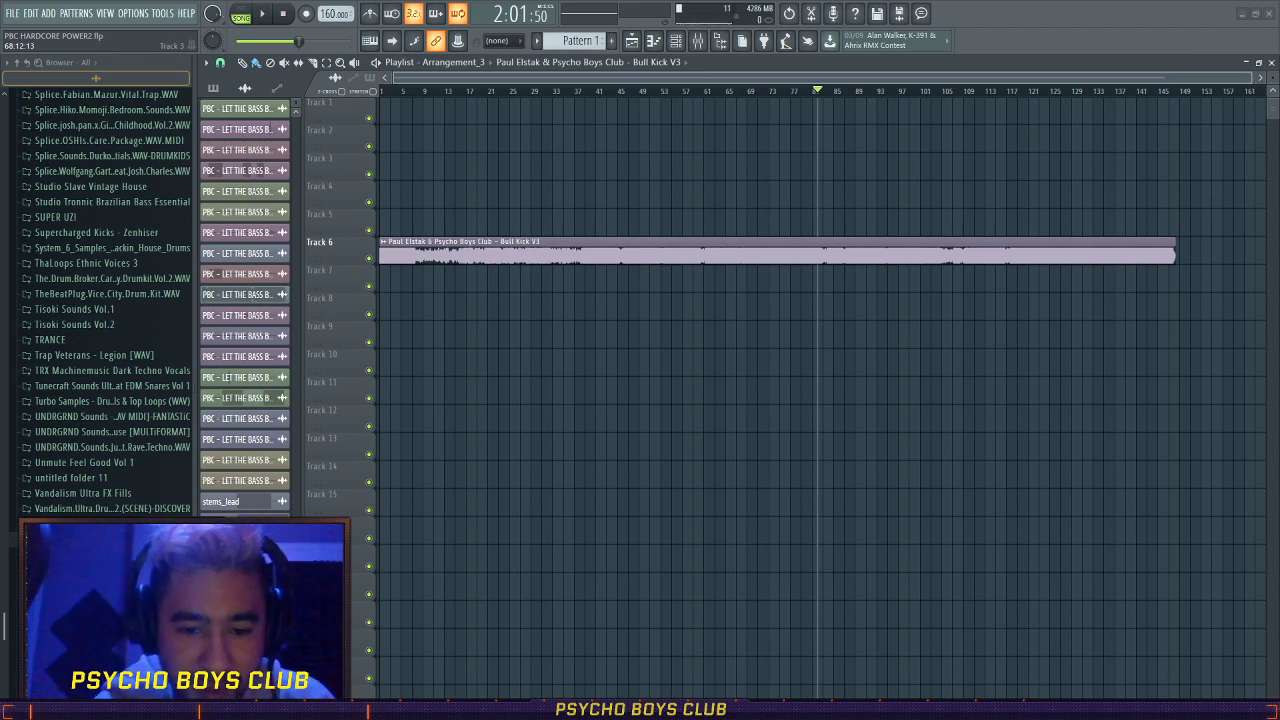
- Import the Yellow Claw - Reckless (Psycho Boys Club Remix) audio at bar 1 of Track 8 and delete the Bull Kick V3 clip
{"action": "left_click_drag", "start_coordinate": [1066, 414], "coordinate": [388, 297]}
{"action": "right_click", "coordinate": [466, 256]}
{"action": "scroll", "coordinate": [323, 314], "scroll_direction": "up", "scroll_amount": 4}
{"action": "scroll", "coordinate": [440, 170], "scroll_direction": "up", "scroll_amount": 1}
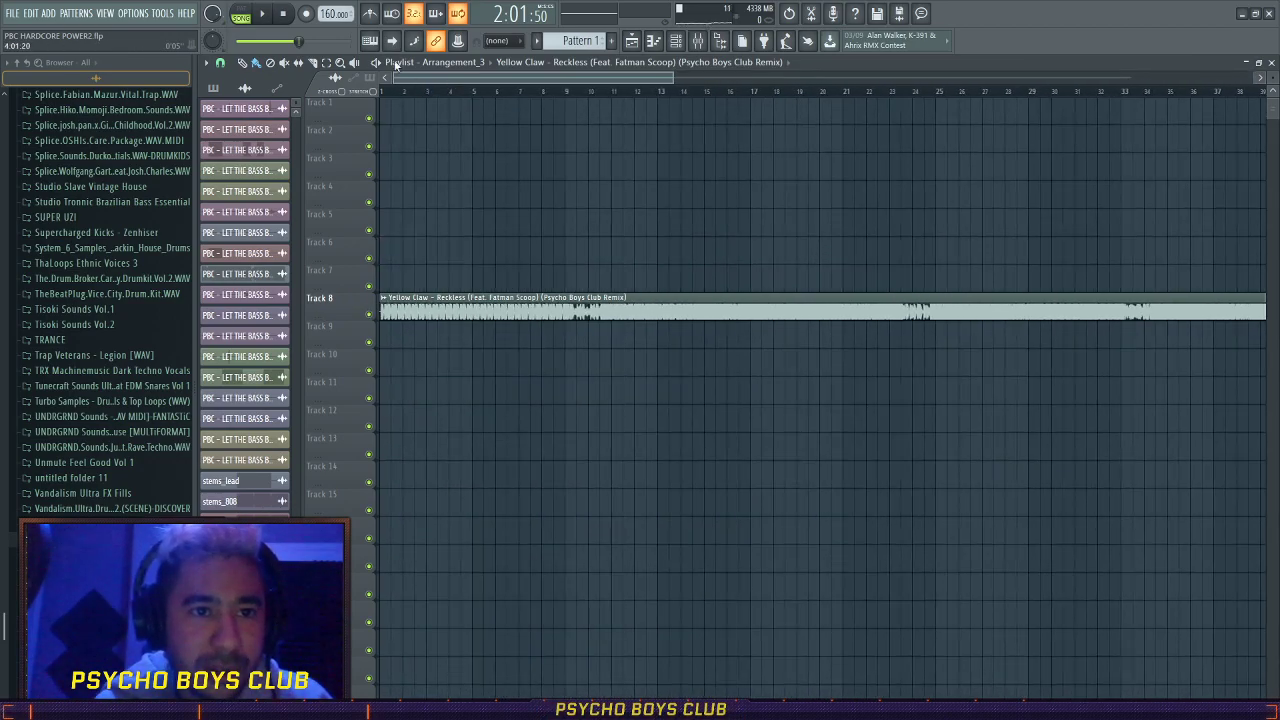
- Set the project tempo to 135 BPM and place the playhead at bar 4
{"action": "left_click", "coordinate": [484, 103]}
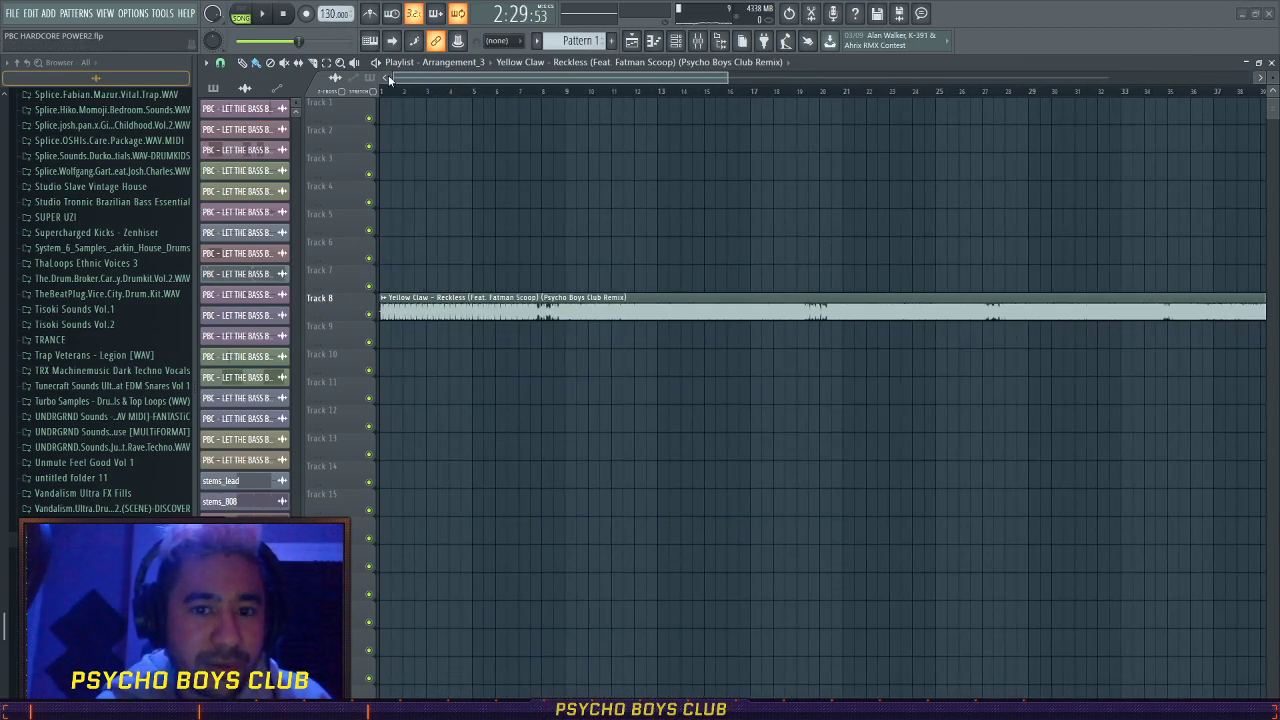
{"action": "left_click_drag", "start_coordinate": [335, 14], "coordinate": [335, 4]}
{"action": "left_click", "coordinate": [449, 92]}
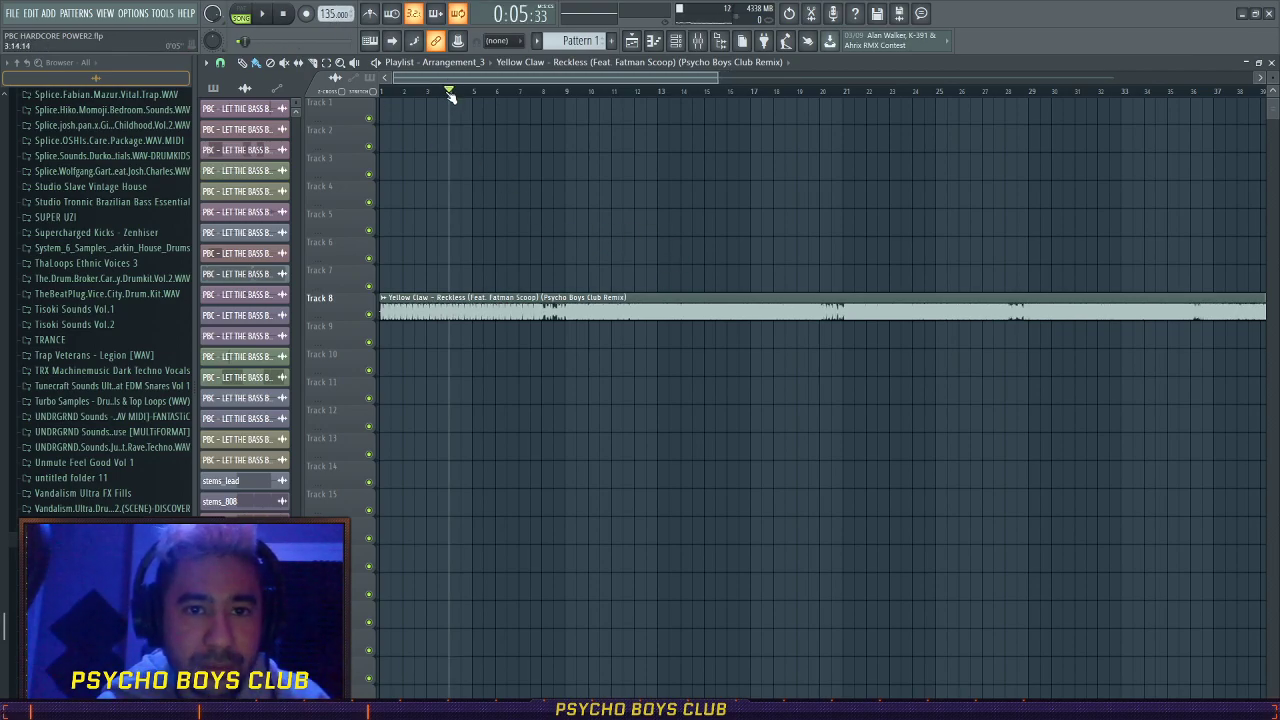
- Select bars 1 to 22 as the loop range and slip the Reckless remix audio about seven bars earlier within its clip
{"action": "scroll", "coordinate": [446, 100], "scroll_direction": "down", "scroll_amount": 5}
{"action": "left_click", "coordinate": [381, 92]}
{"action": "left_click_drag", "start_coordinate": [381, 91], "coordinate": [615, 92]}
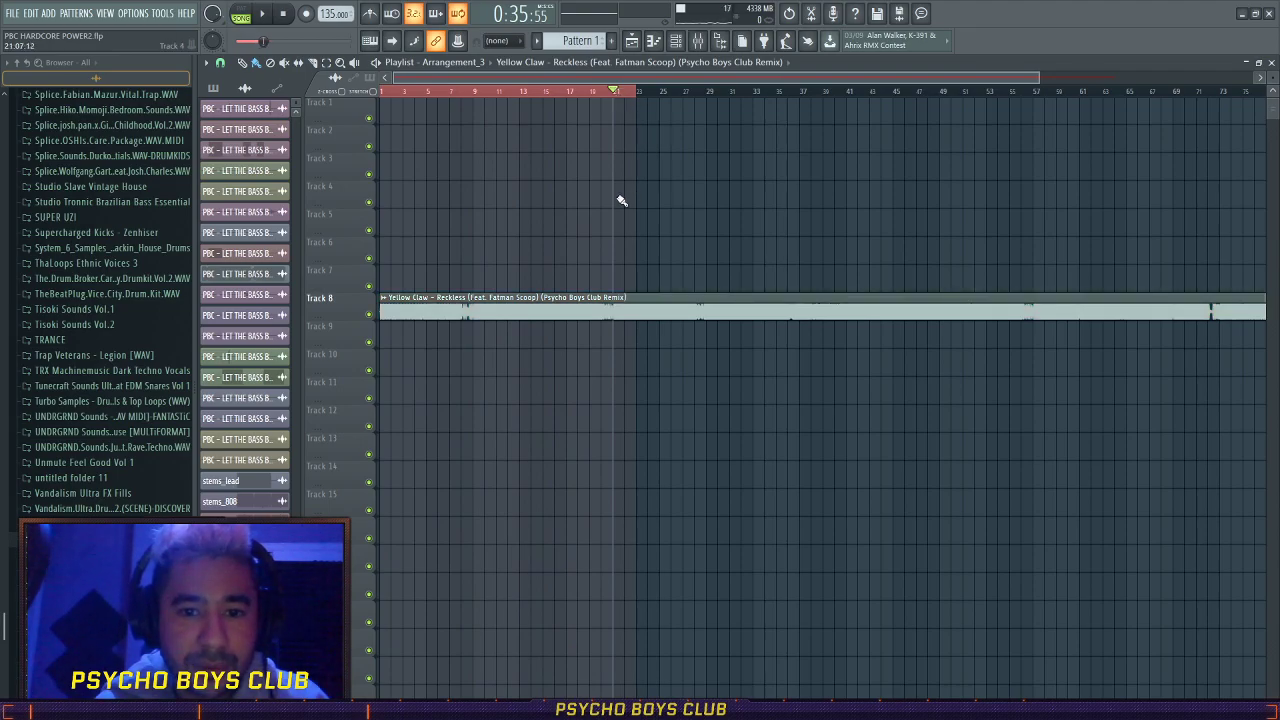
{"action": "scroll", "coordinate": [426, 226], "scroll_direction": "up", "scroll_amount": 4}
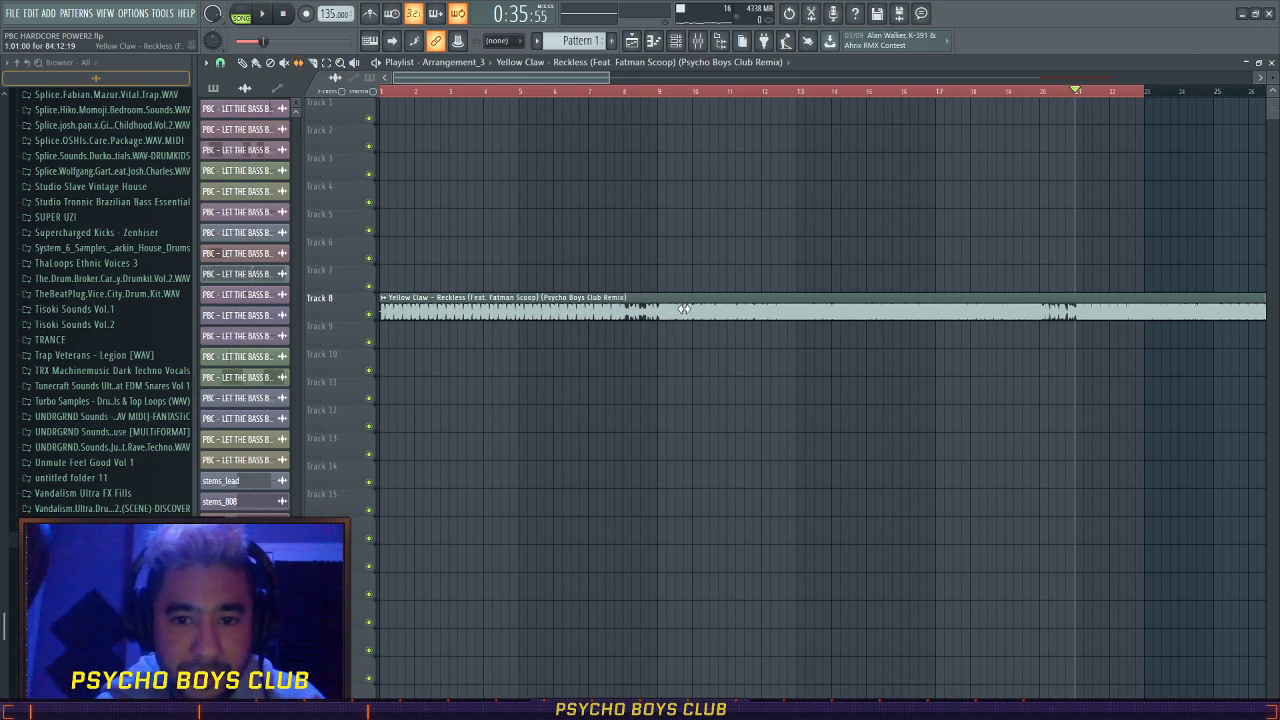
- Play the Reckless remix from bar 2 and extend the time selection over the whole clip
{"action": "left_click", "coordinate": [418, 91]}
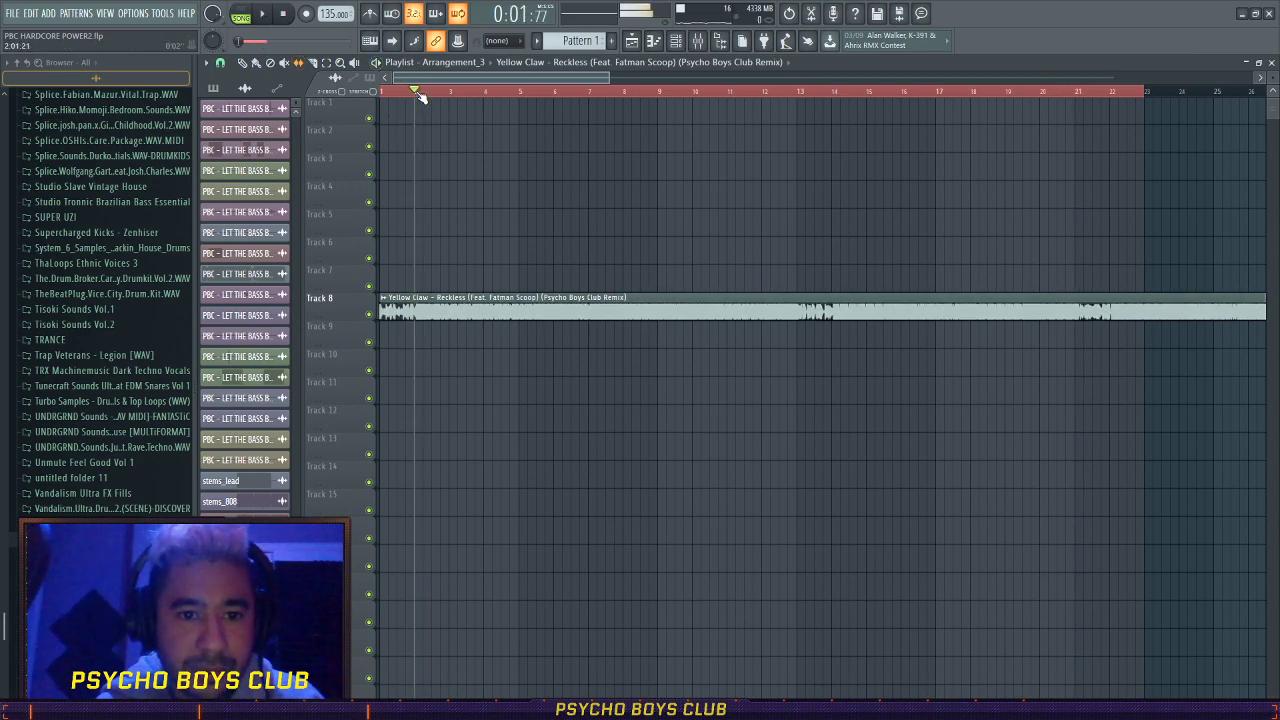
{"action": "key", "text": "space"}
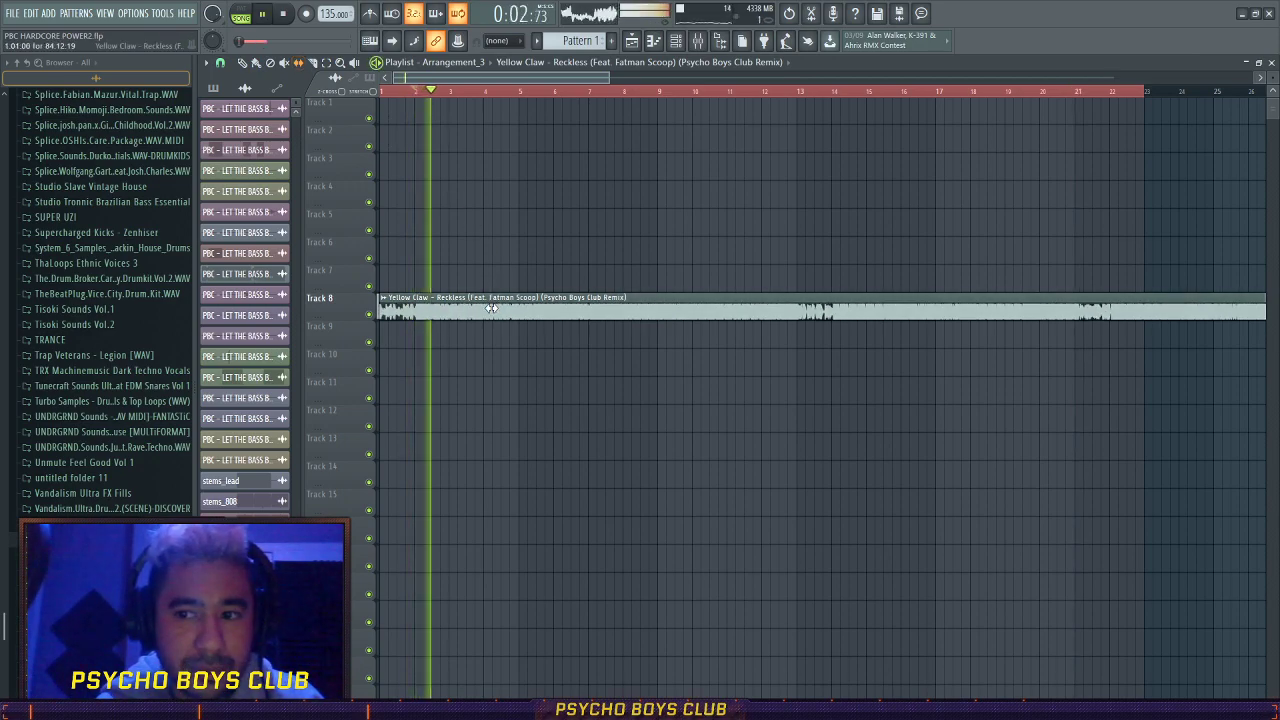
{"action": "scroll", "coordinate": [506, 423], "scroll_direction": "down", "scroll_amount": 5, "text": "ctrl"}
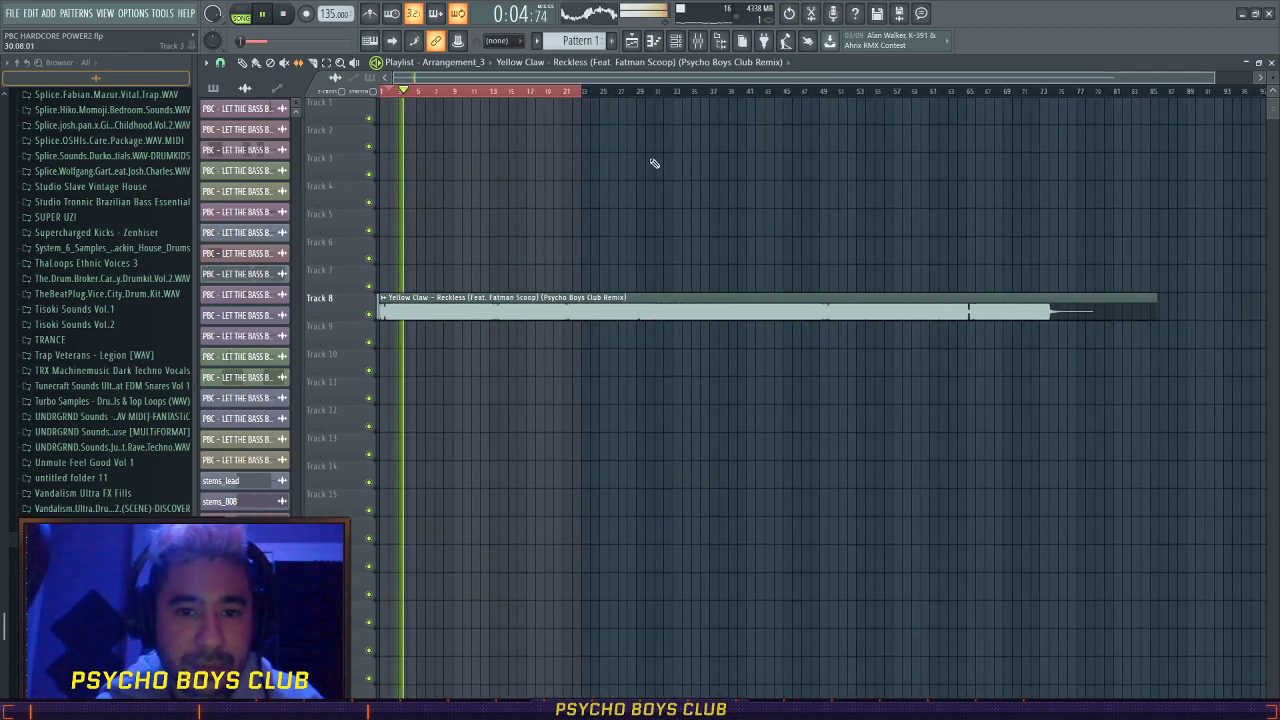
{"action": "key", "text": "ctrl+a"}
{"action": "key", "text": "ctrl+d"}
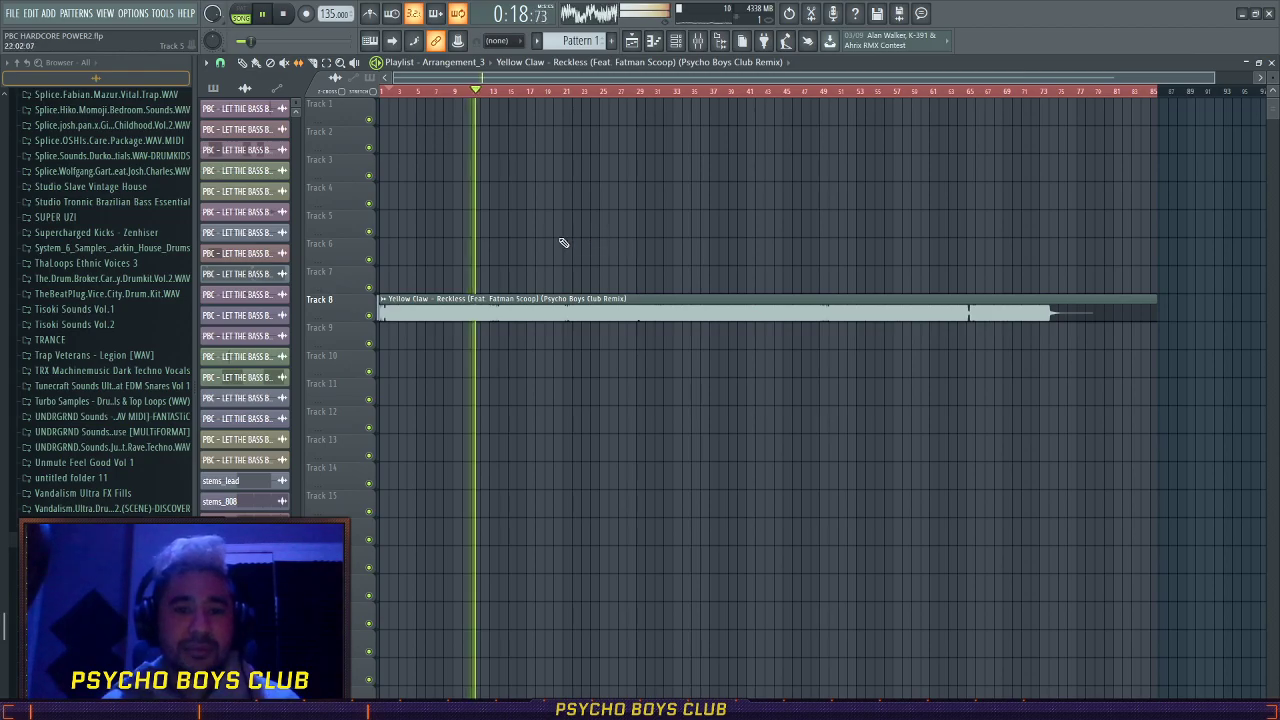
- Examine the Reckless remix waveform from about bar 11 through the break at bar 21 during playback
{"action": "scroll", "coordinate": [578, 243], "scroll_direction": "up", "scroll_amount": 3}
{"action": "scroll", "coordinate": [520, 240], "scroll_direction": "down", "scroll_amount": 3}
{"action": "scroll", "coordinate": [463, 226], "scroll_direction": "up", "scroll_amount": 3}
{"action": "scroll", "coordinate": [463, 226], "scroll_direction": "up", "scroll_amount": 3}
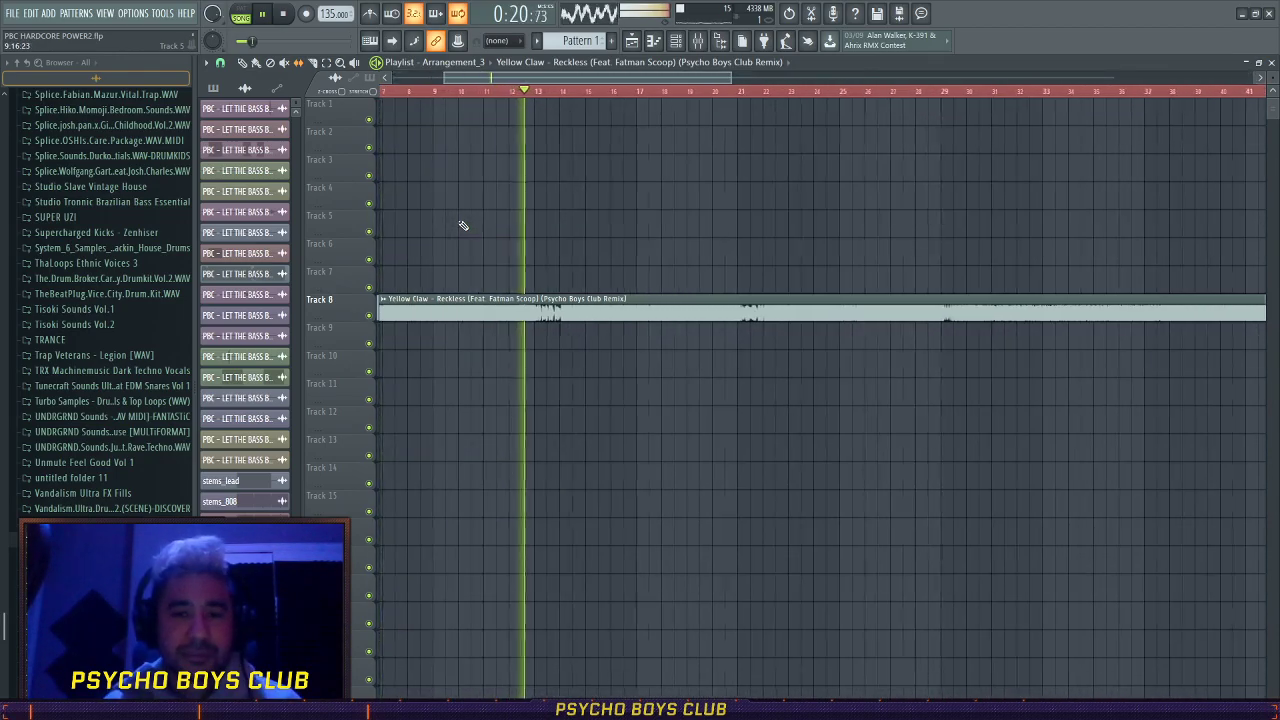
{"action": "scroll", "coordinate": [463, 226], "scroll_direction": "down", "scroll_amount": 4}
{"action": "scroll", "coordinate": [462, 226], "scroll_direction": "up", "scroll_amount": 2}
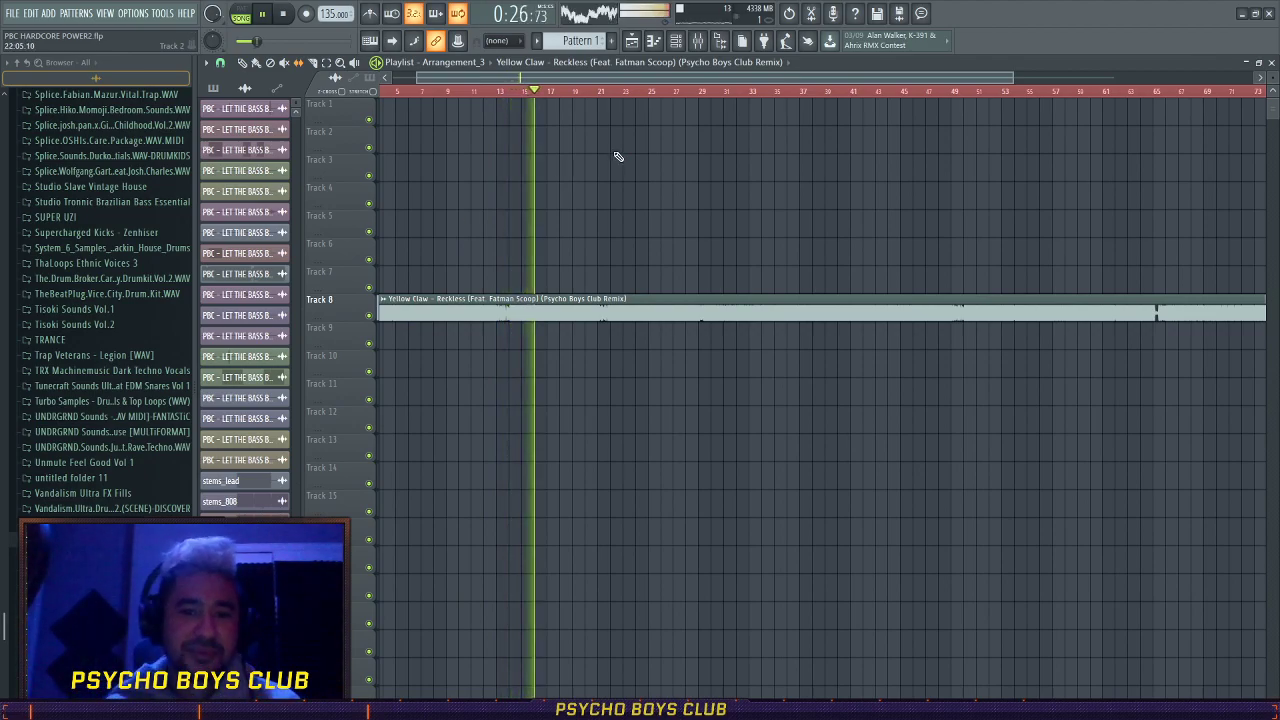
{"action": "scroll", "coordinate": [548, 177], "scroll_direction": "up", "scroll_amount": 2}
{"action": "scroll", "coordinate": [551, 176], "scroll_direction": "up", "scroll_amount": 2}
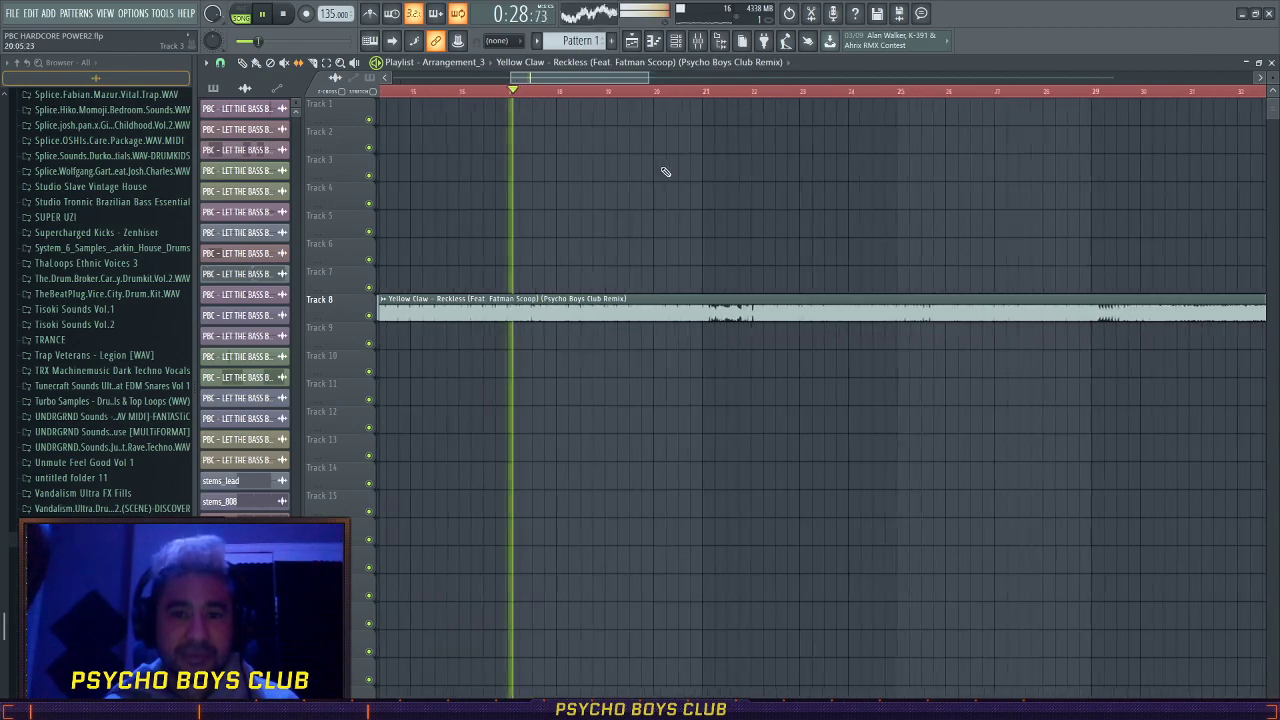
{"action": "left_click_drag", "start_coordinate": [628, 80], "coordinate": [641, 88]}
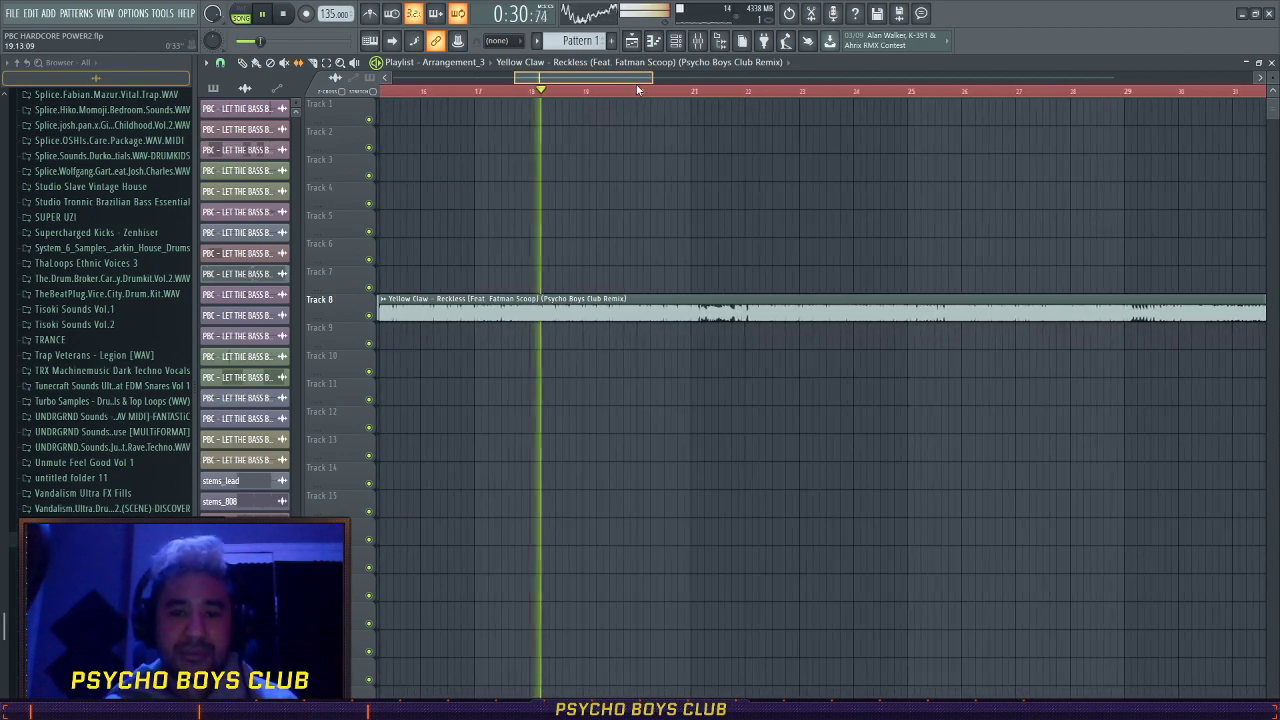
{"action": "scroll", "coordinate": [735, 191], "scroll_direction": "down", "scroll_amount": 2}
{"action": "scroll", "coordinate": [736, 191], "scroll_direction": "up", "scroll_amount": 2}
{"action": "scroll", "coordinate": [733, 191], "scroll_direction": "up", "scroll_amount": 1}
{"action": "scroll", "coordinate": [660, 94], "scroll_direction": "up", "scroll_amount": 1}
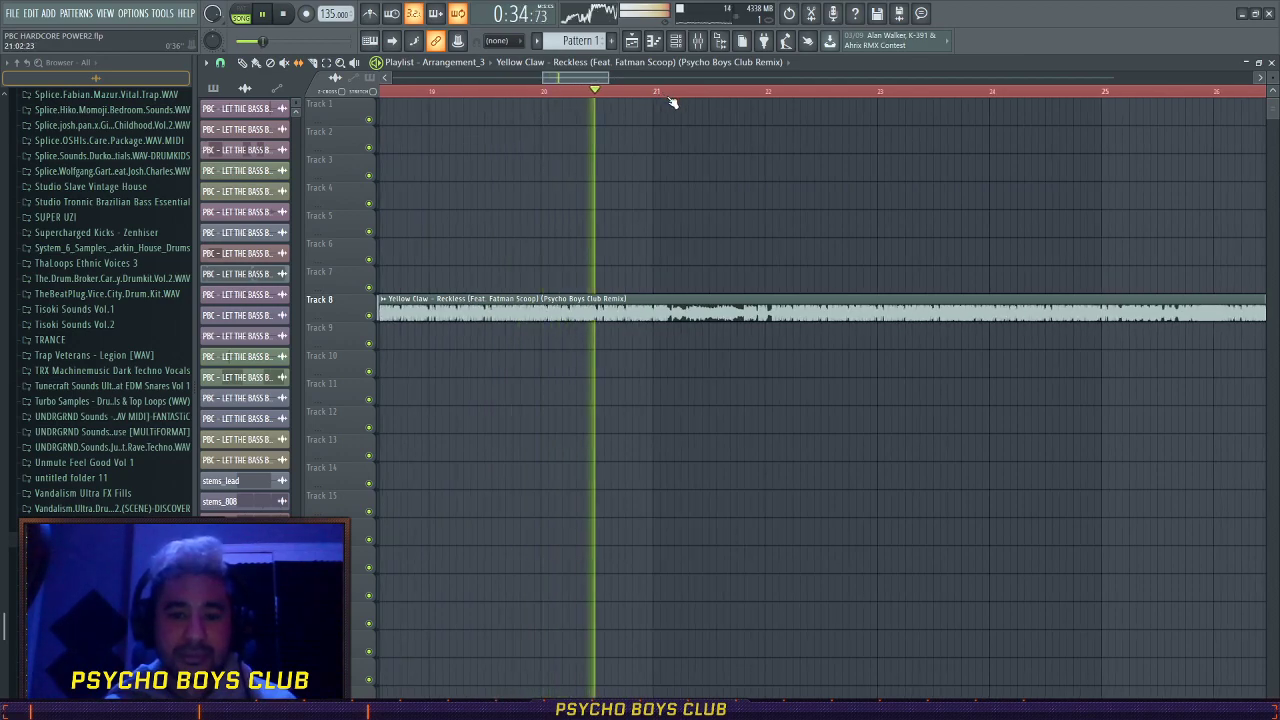
{"action": "scroll", "coordinate": [798, 135], "scroll_direction": "up", "scroll_amount": 1}
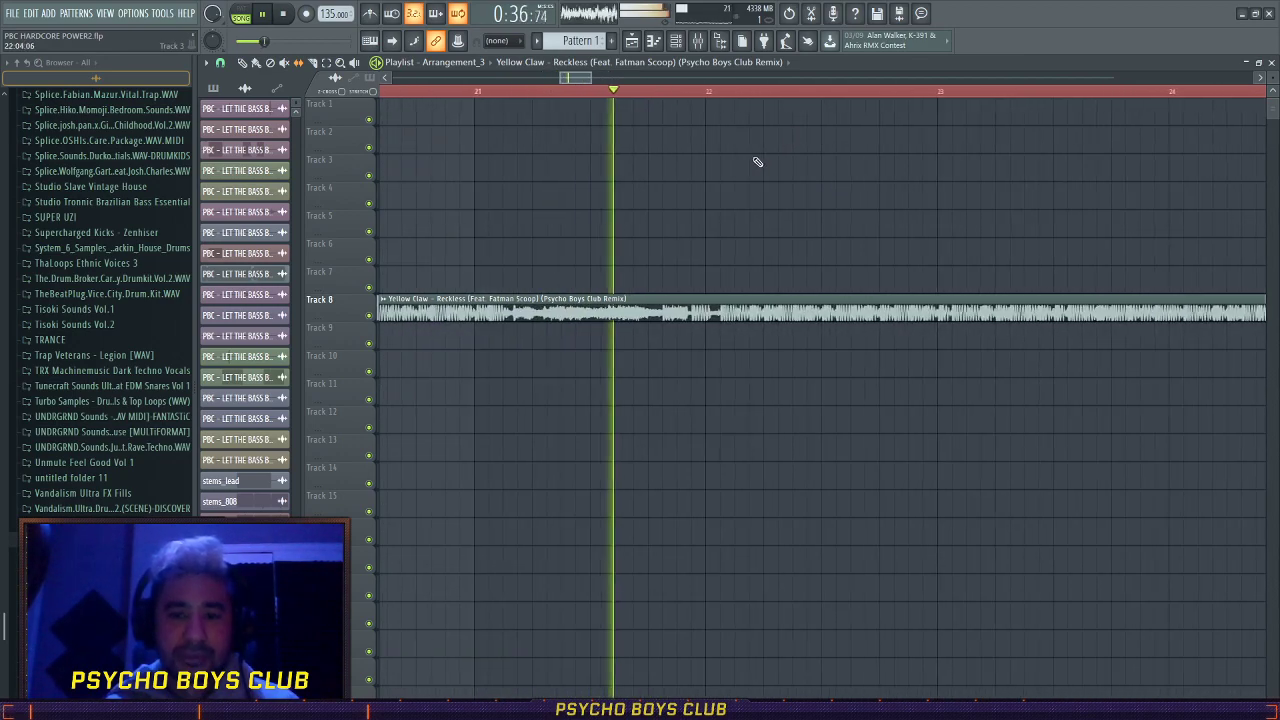
- Clear the time selection and stop playback of the Reckless remix at bar 22
{"action": "left_click_drag", "start_coordinate": [714, 96], "coordinate": [707, 94]}
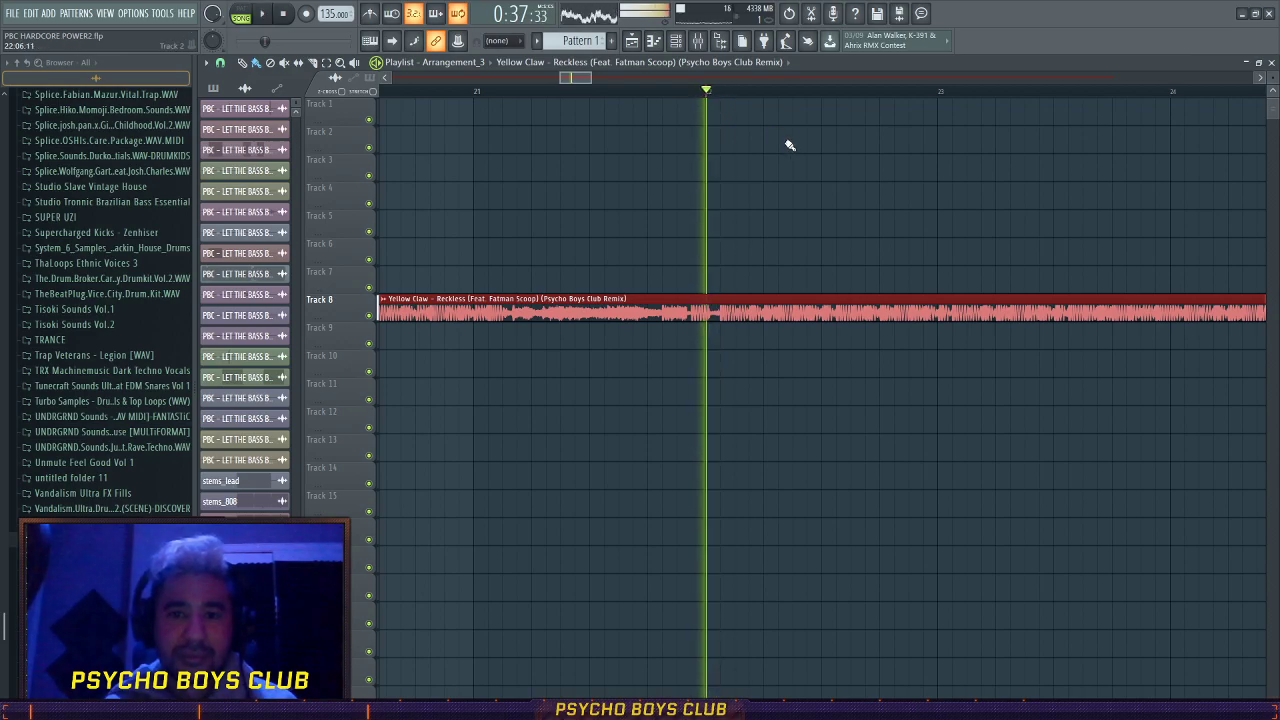
{"action": "key", "text": "space"}
{"action": "scroll", "coordinate": [791, 162], "scroll_direction": "down", "scroll_amount": 8}
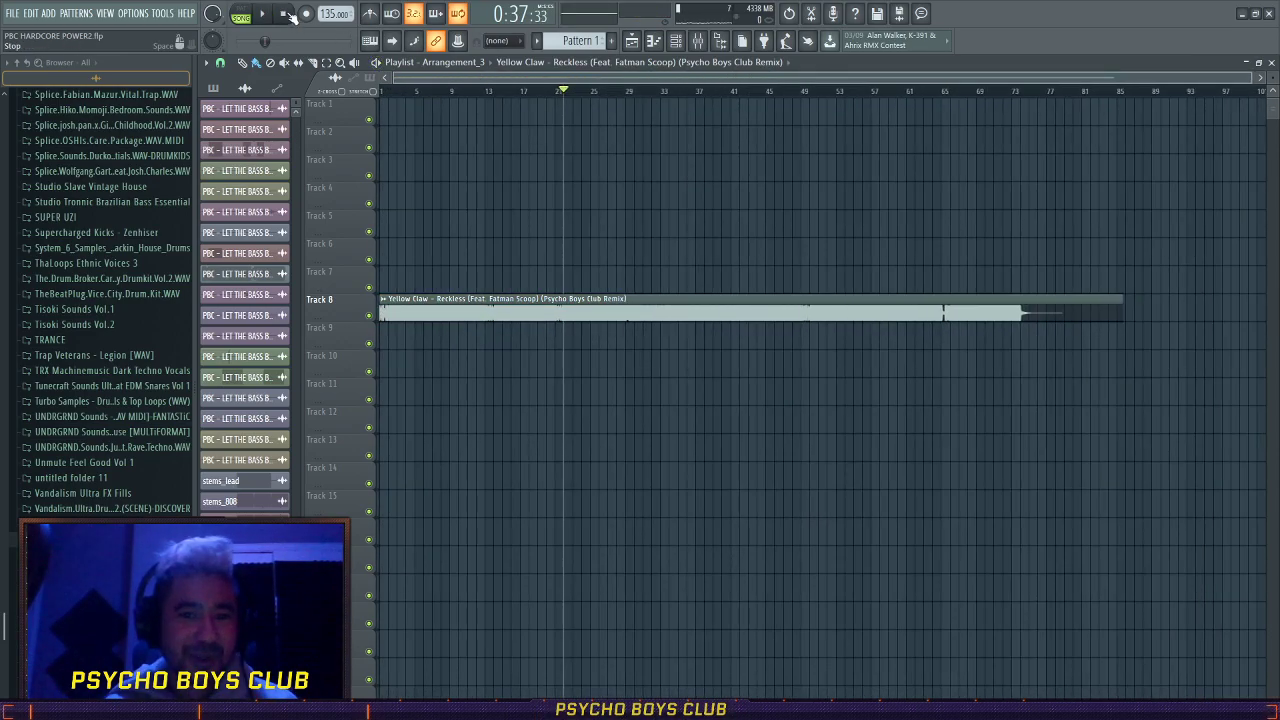